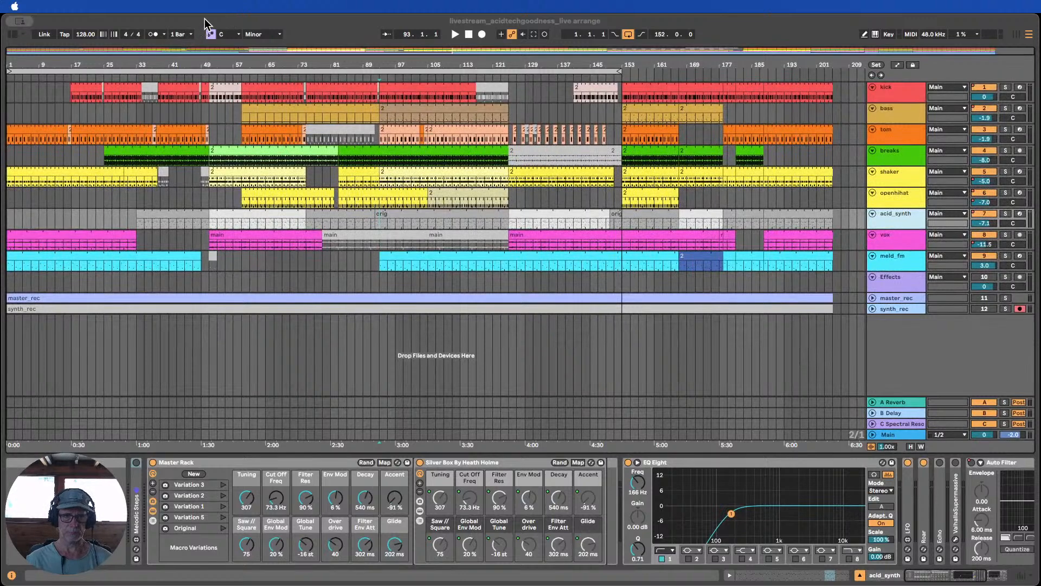
Select bars 125 to 153 across the bass through Effects tracks and audition the start of that section
click(958, 374)
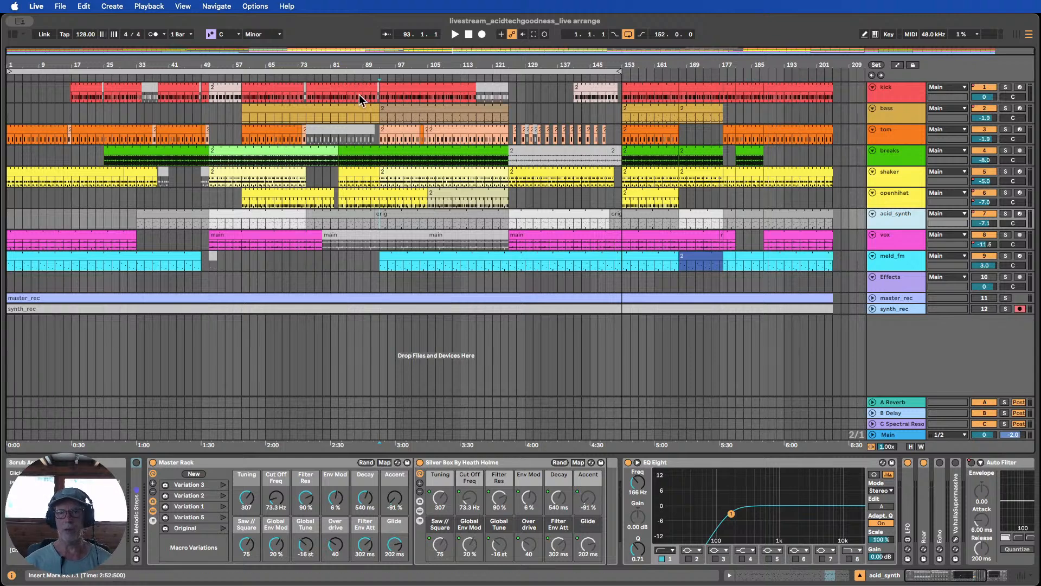
click(481, 69)
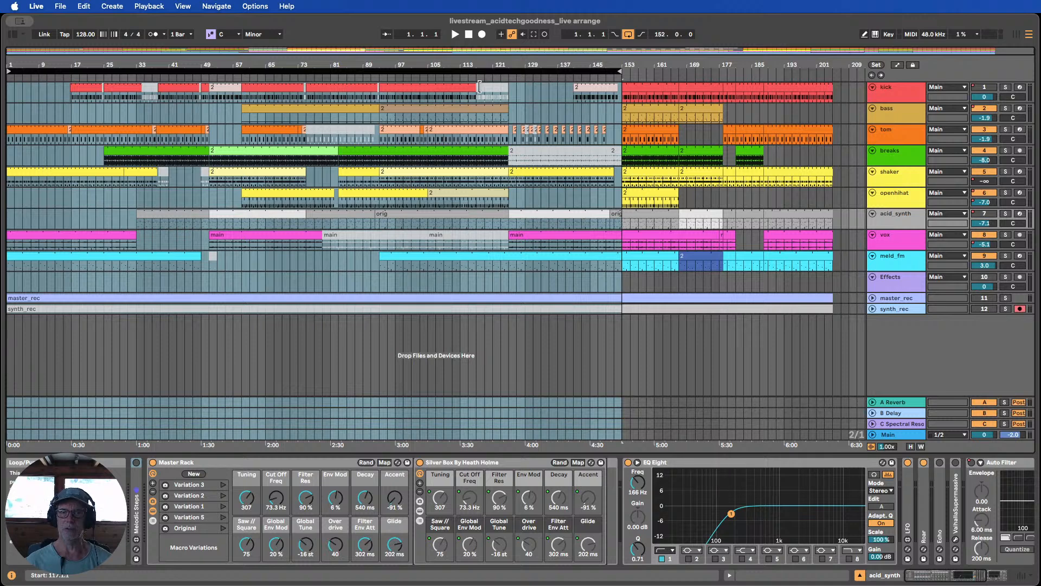
click(530, 106)
drag(510, 112, 618, 276)
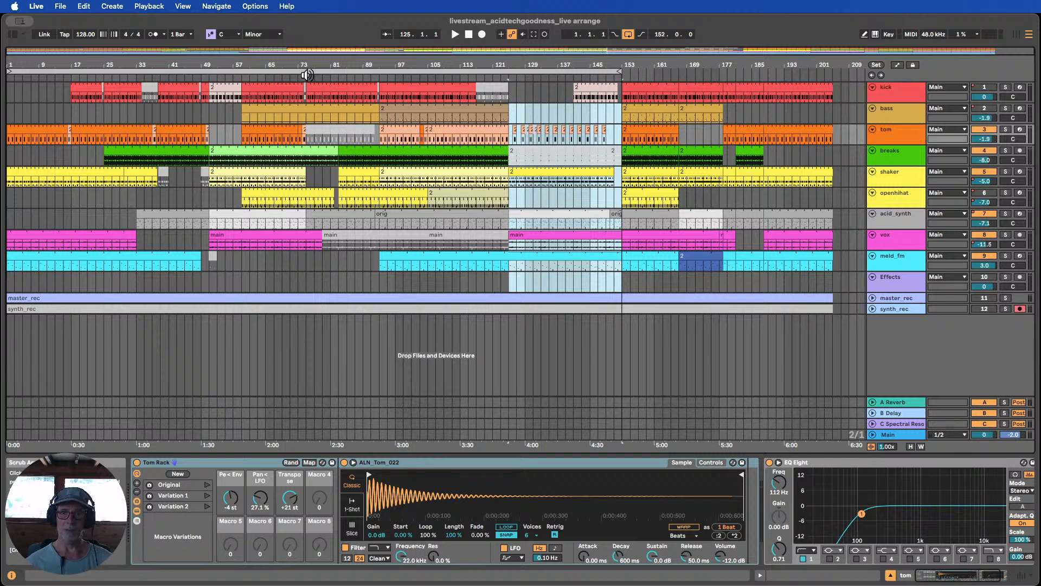
click(210, 76)
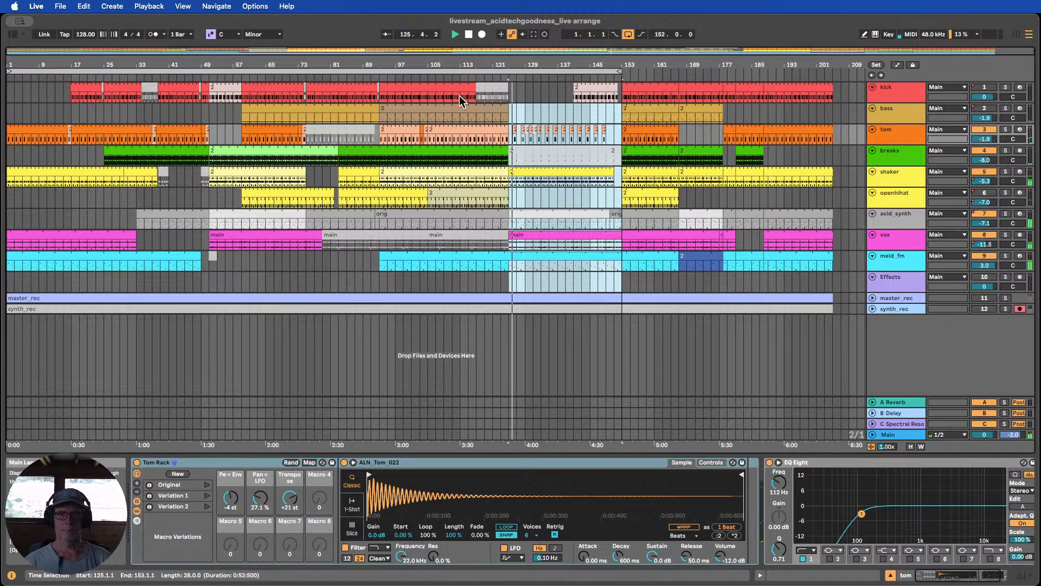
click(469, 35)
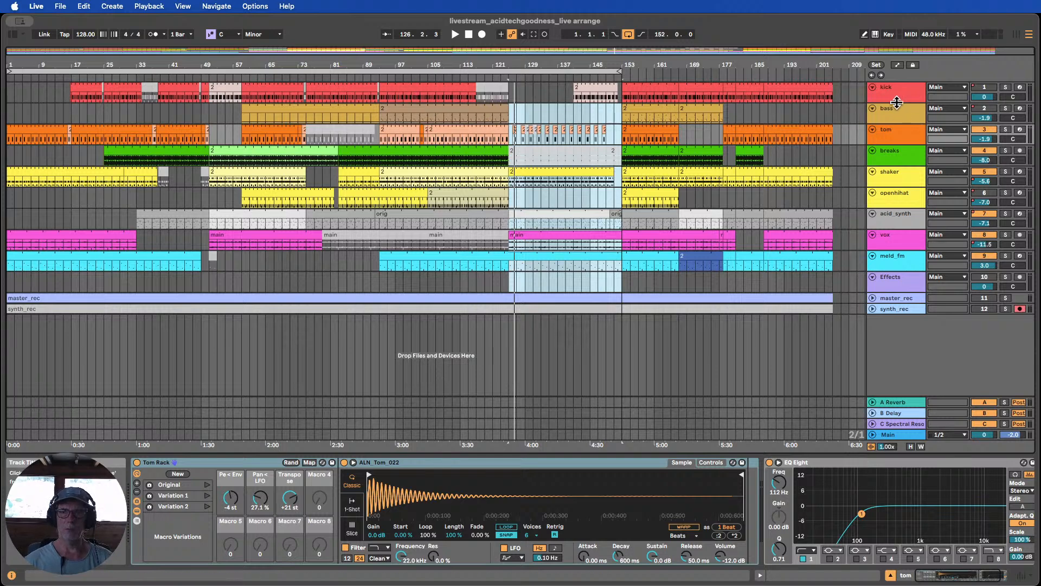
Make the kick track taller and play the arrangement from about bar 113, leading into the section at bar 125
drag(896, 102, 897, 121)
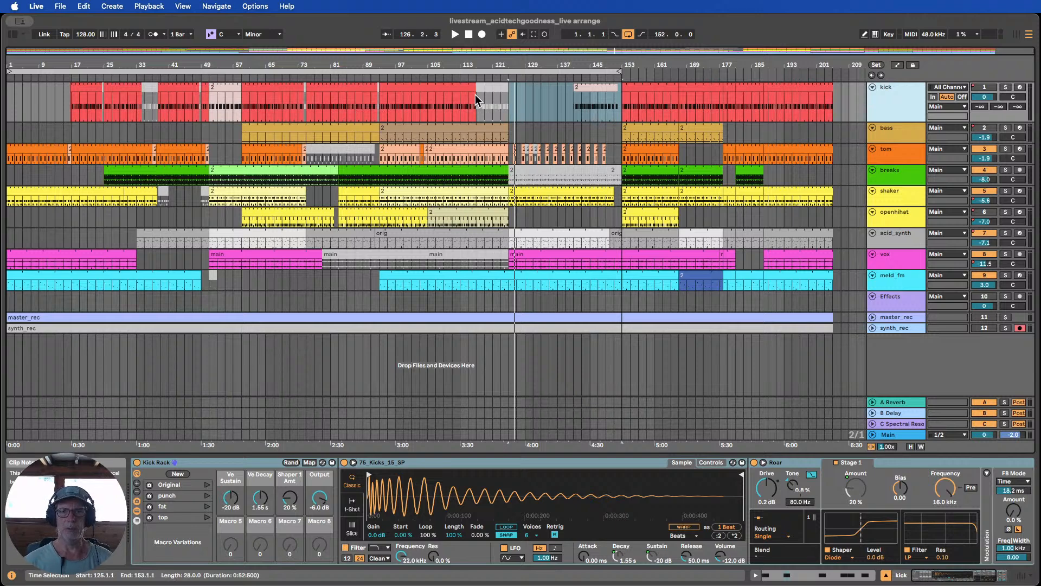
click(461, 72)
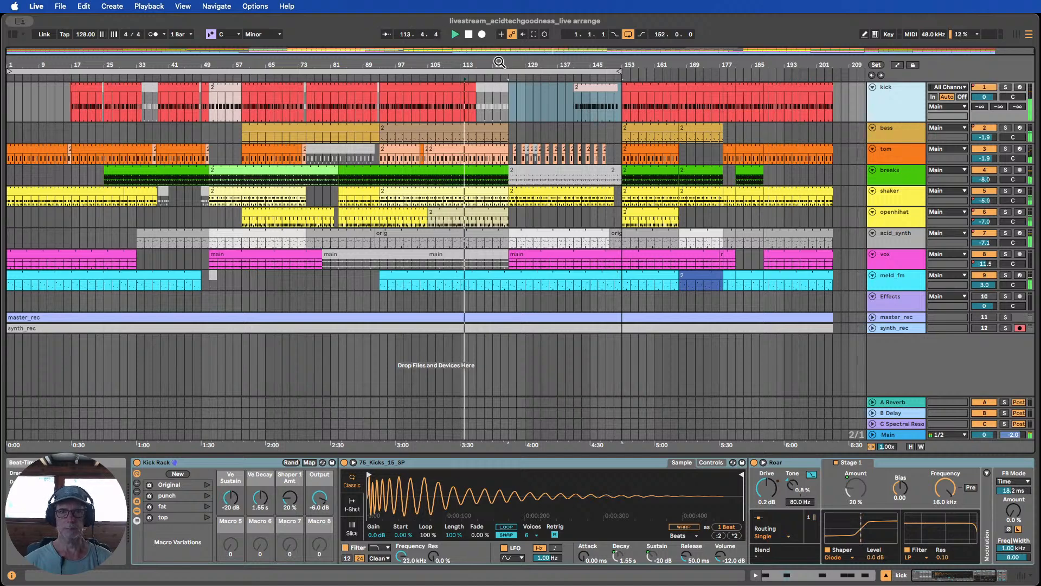
drag(499, 62, 499, 88)
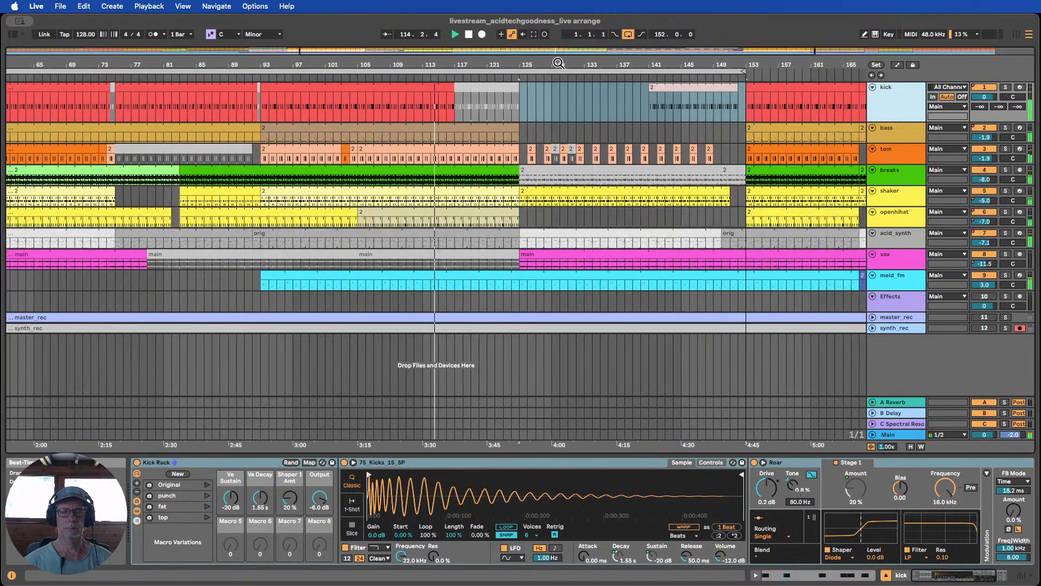
Add a locator during playback, place it at bar 125, and stop playback
click(519, 103)
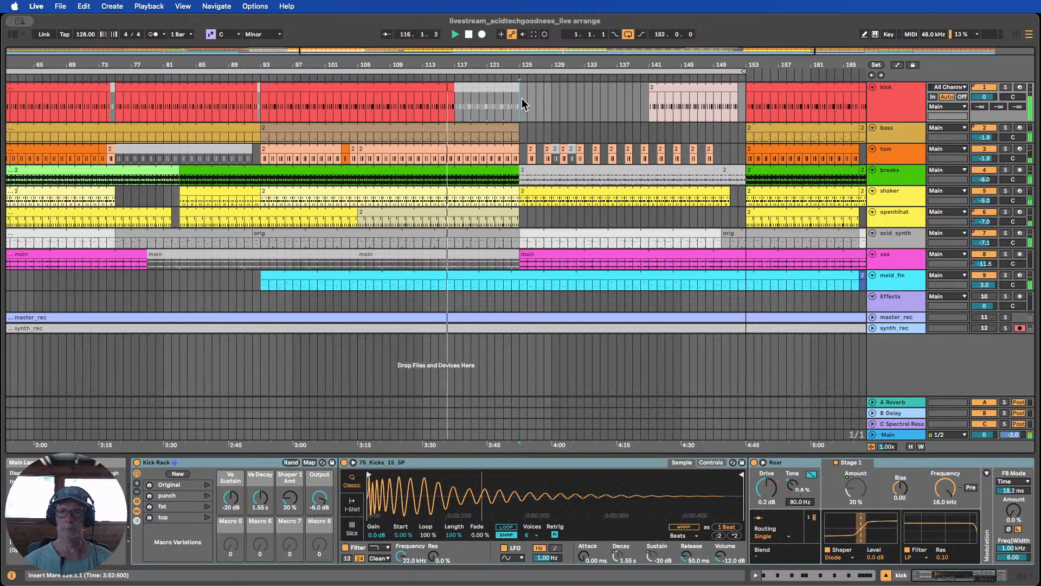
click(876, 64)
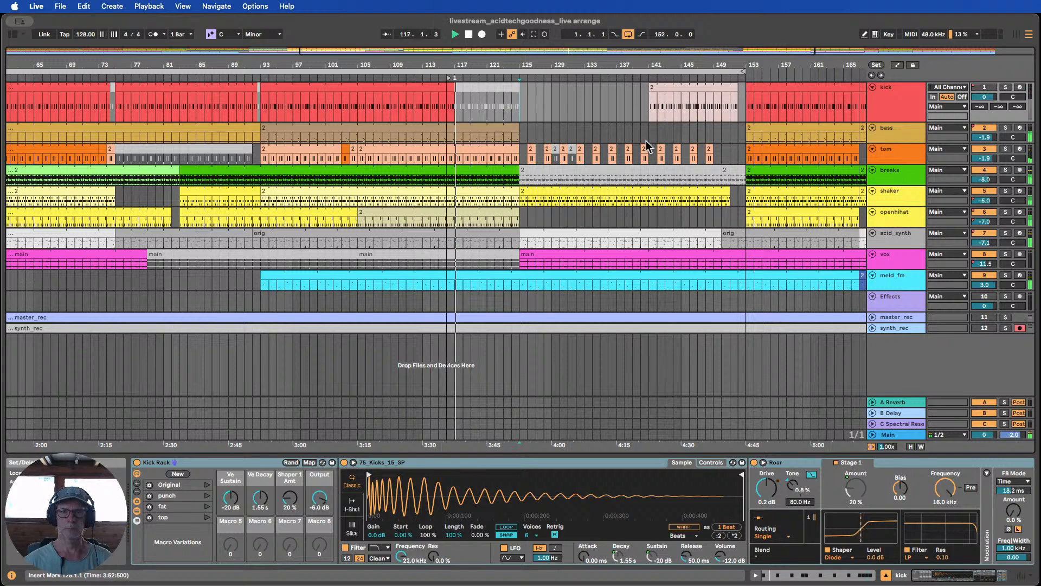
drag(455, 79, 487, 67)
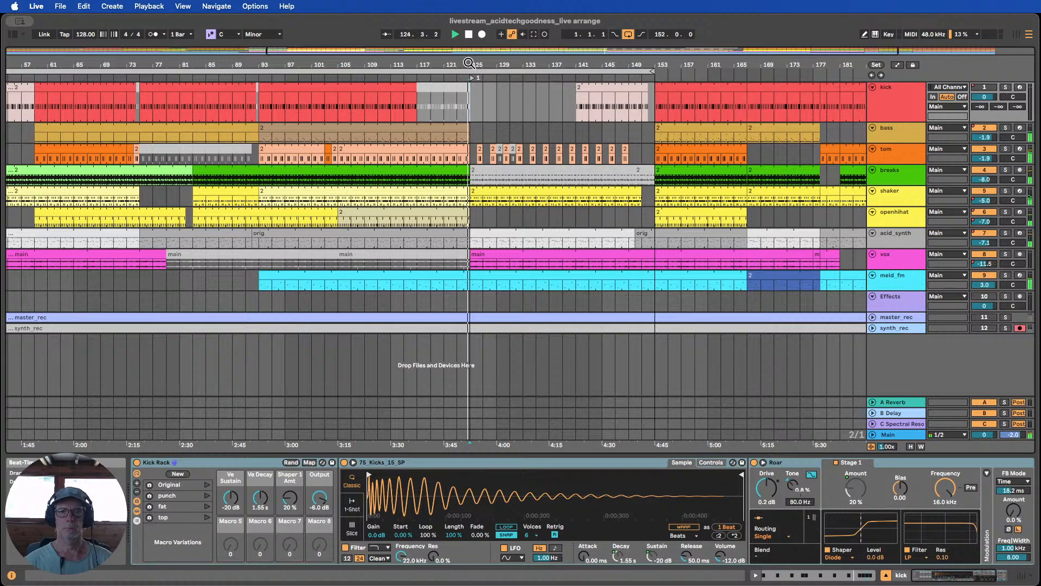
click(468, 35)
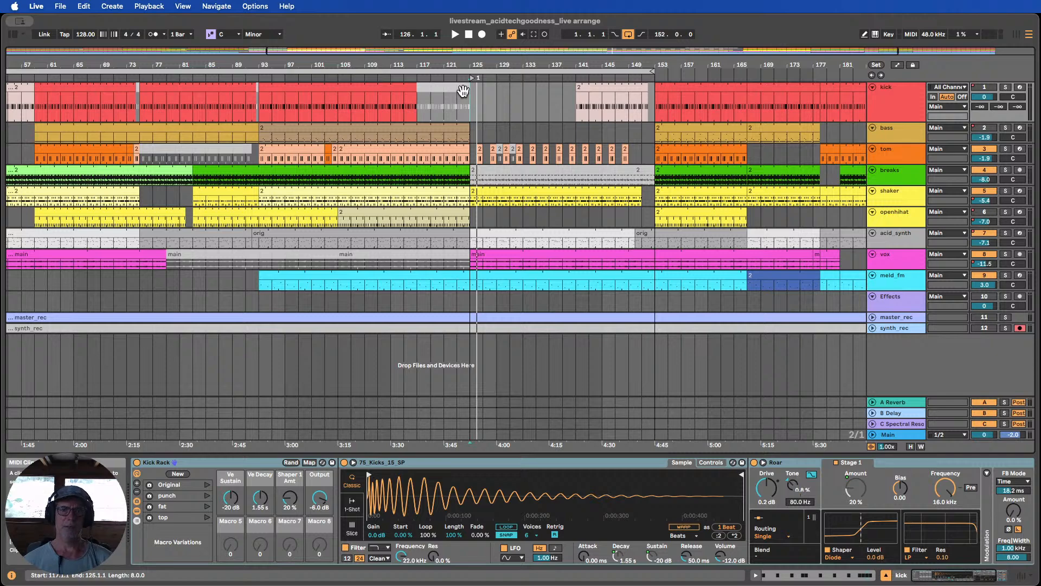
Play from bar 117 and loop bars 121 to 129 around the transition
click(413, 74)
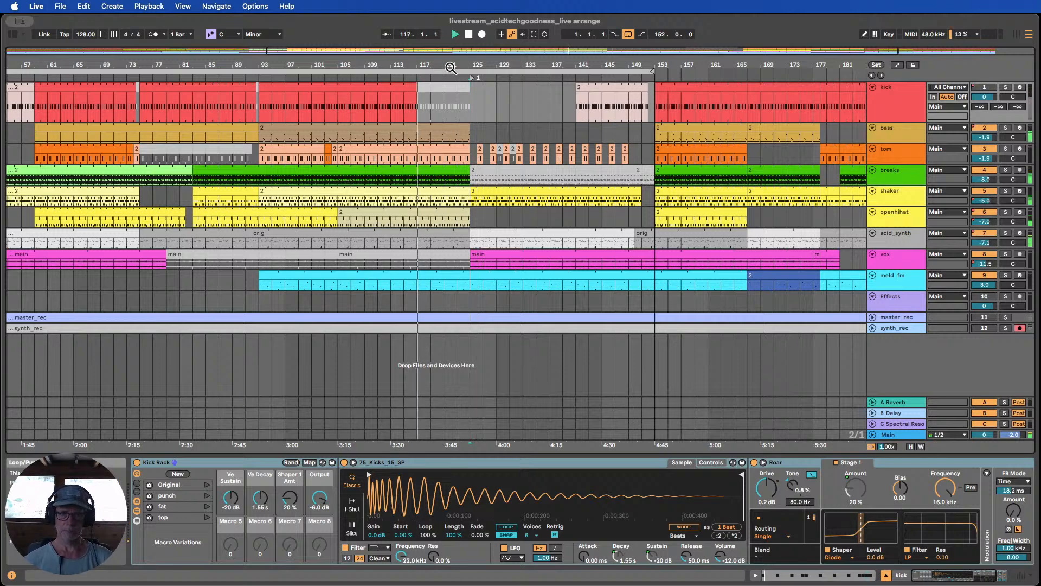
drag(444, 113, 493, 115)
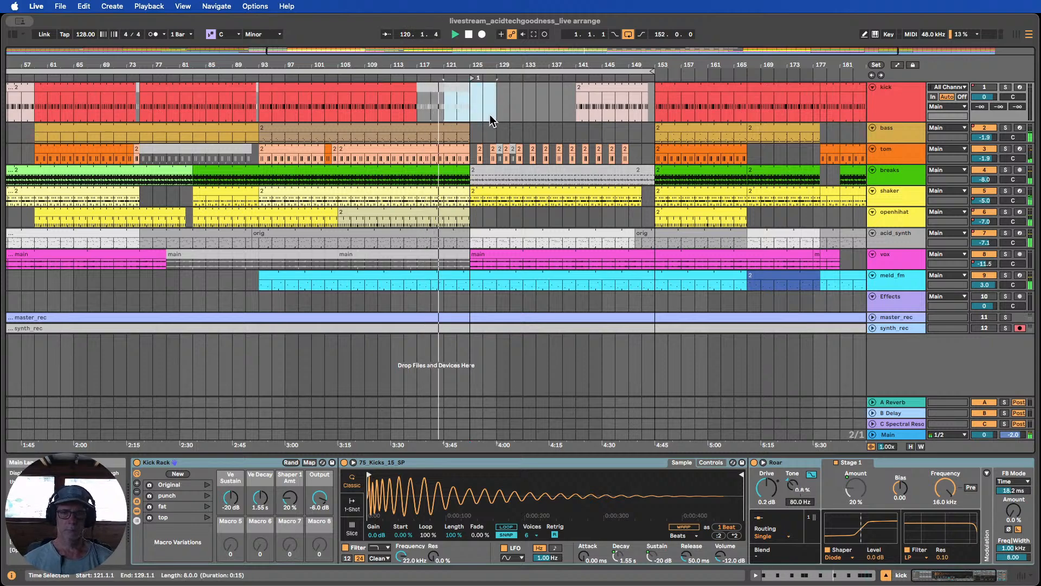
key(super+l)
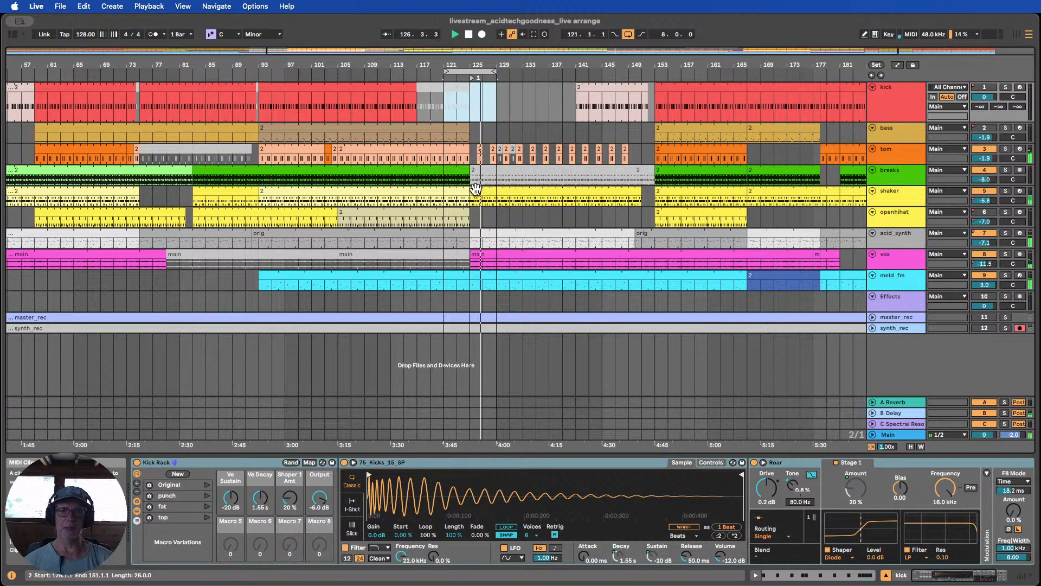
Trim the start of the shaker clip to bar 129 and extend the preceding green breaks clip to bar 129
click(499, 193)
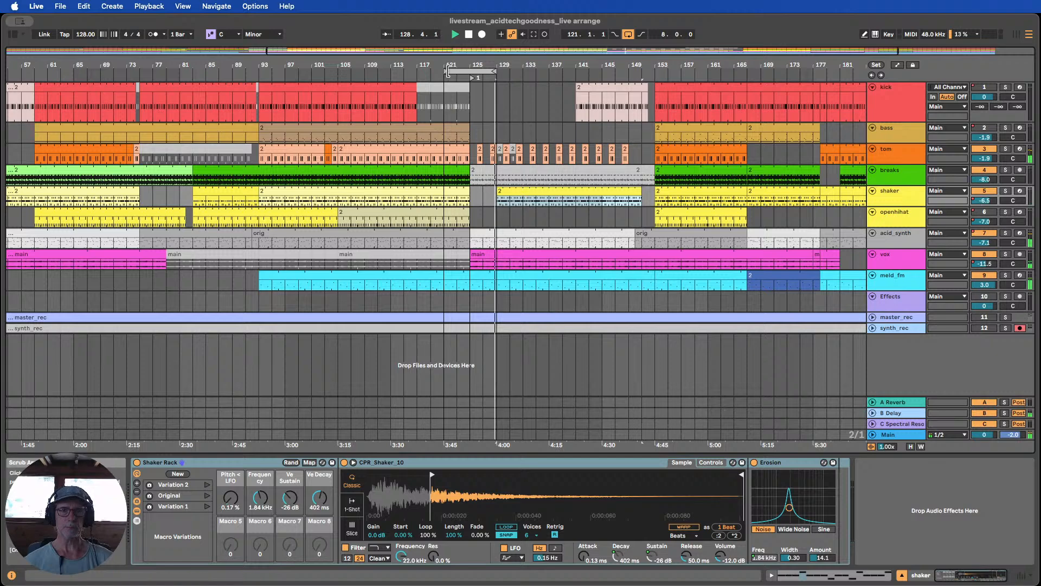
click(448, 71)
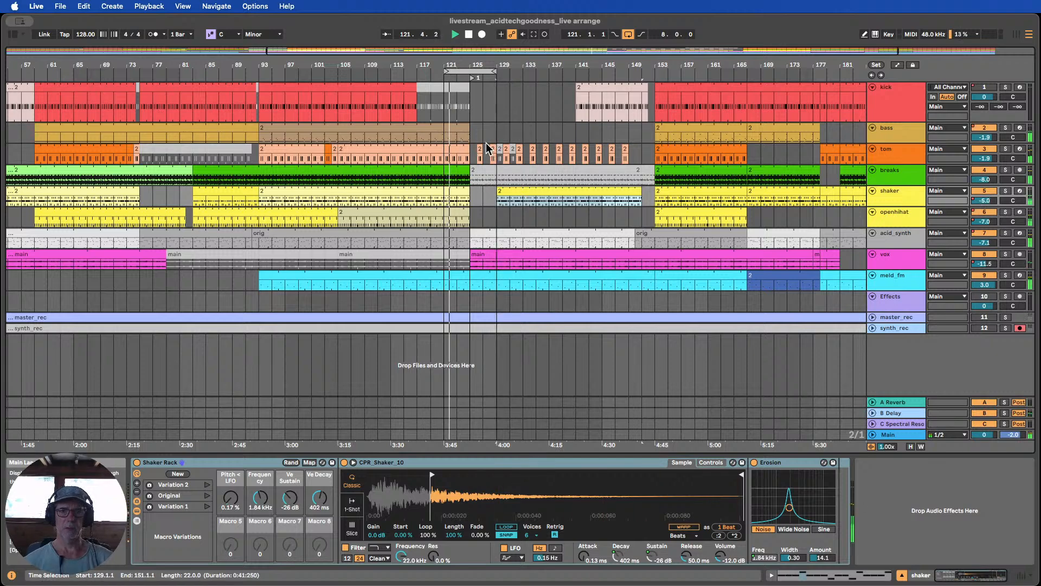
drag(483, 64, 483, 99)
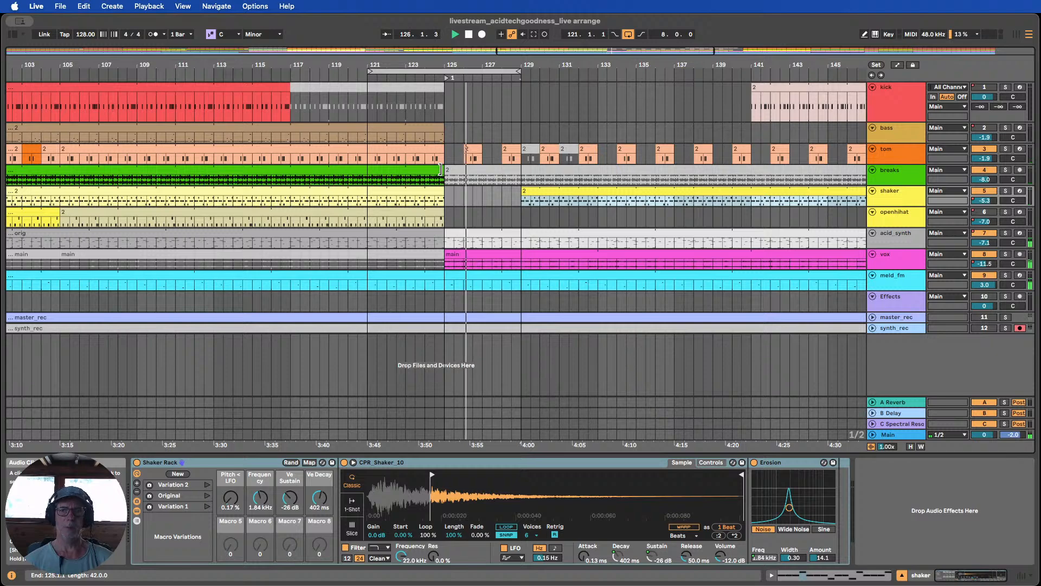
drag(440, 170, 517, 172)
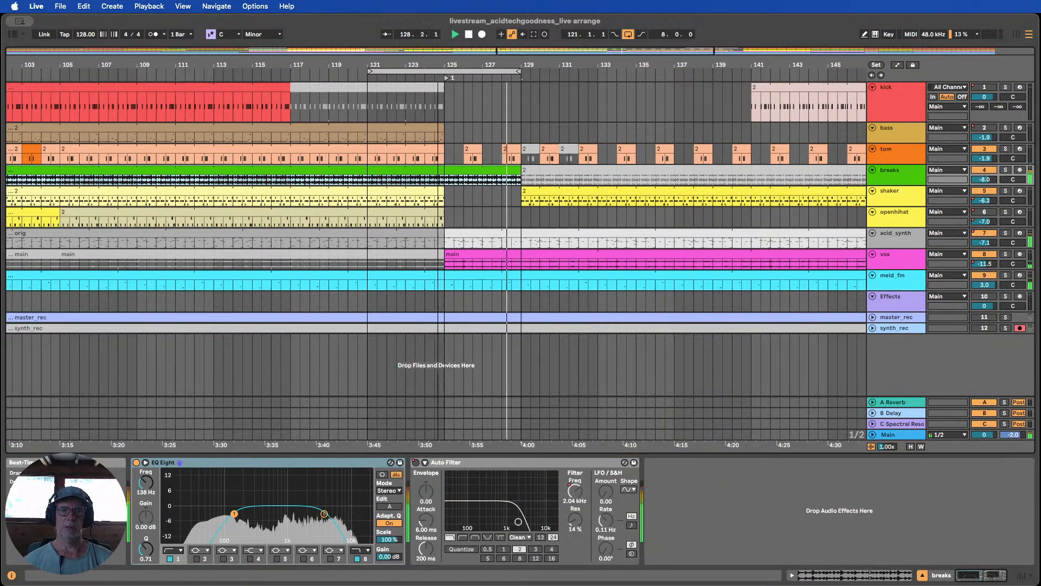
drag(442, 66, 427, 66)
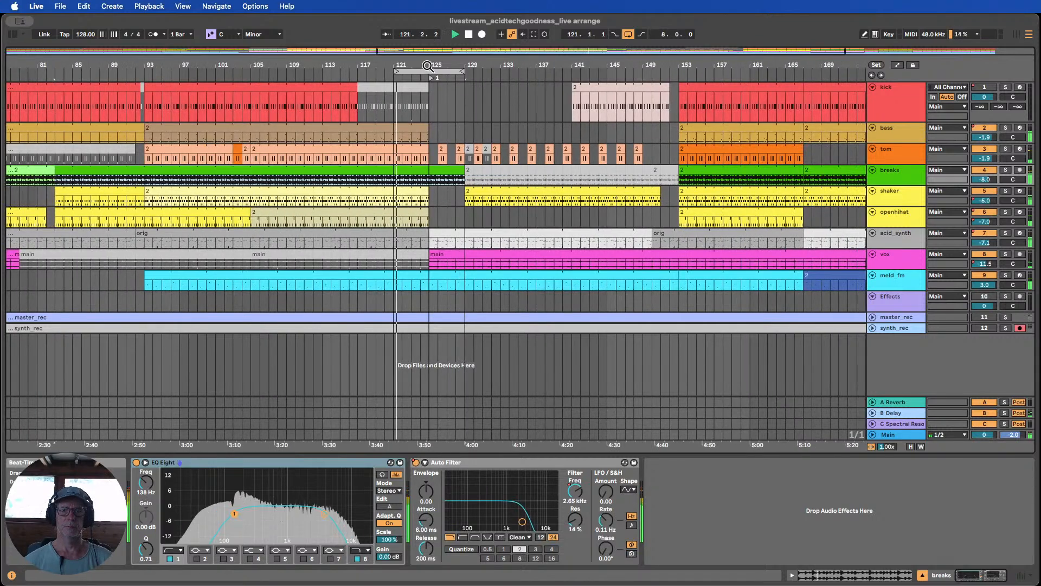
Compare the shaker clip starting at bars 125 and 129, and restore the shaker start and the breaks clip's end to bar 125
drag(466, 191, 430, 190)
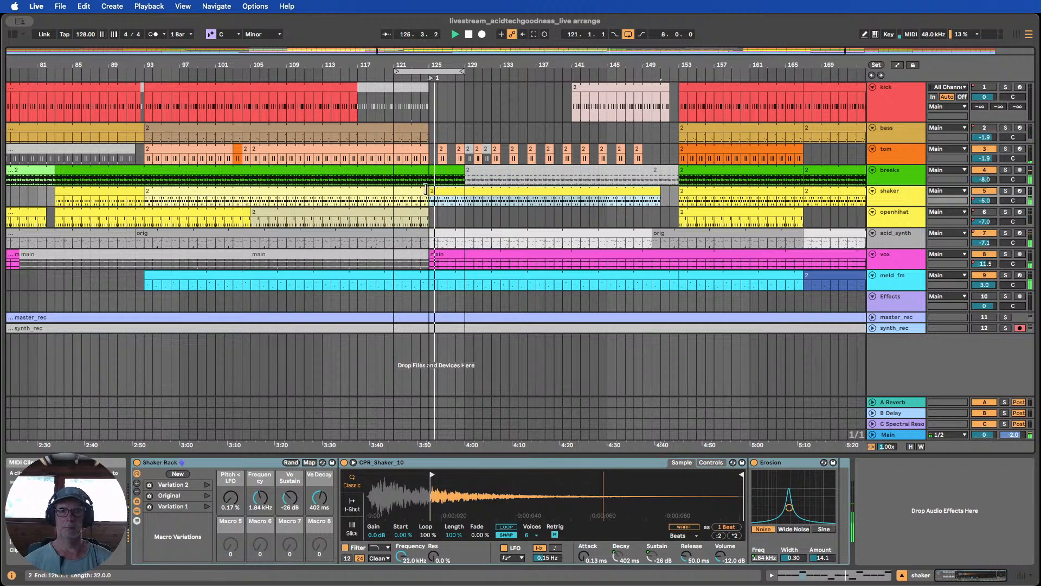
drag(428, 188, 464, 195)
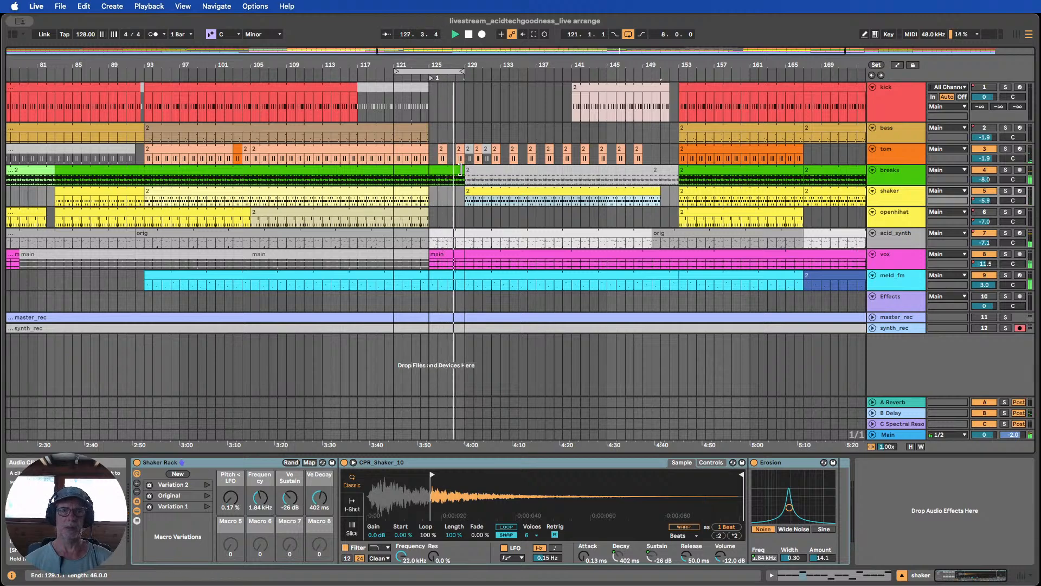
click(460, 170)
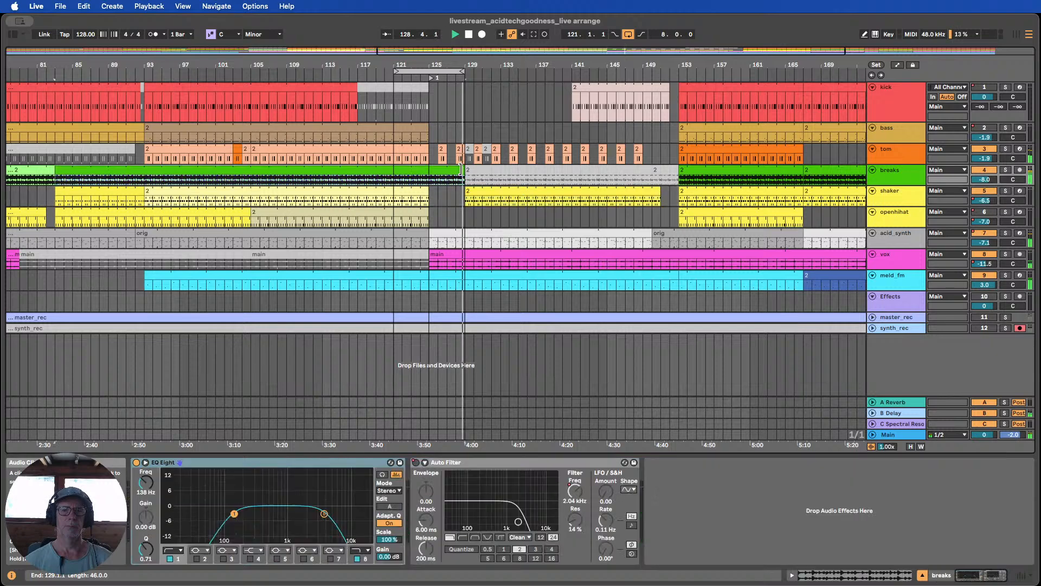
drag(460, 169, 429, 194)
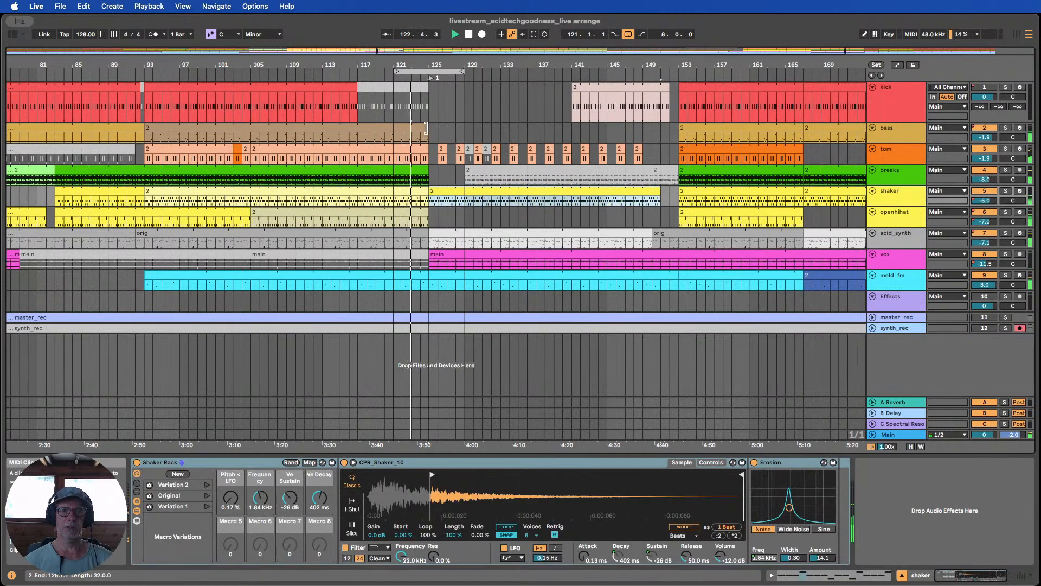
Extend the end of the bass clip from the breakdown's start to bar 129 and stop playback
drag(426, 128, 460, 128)
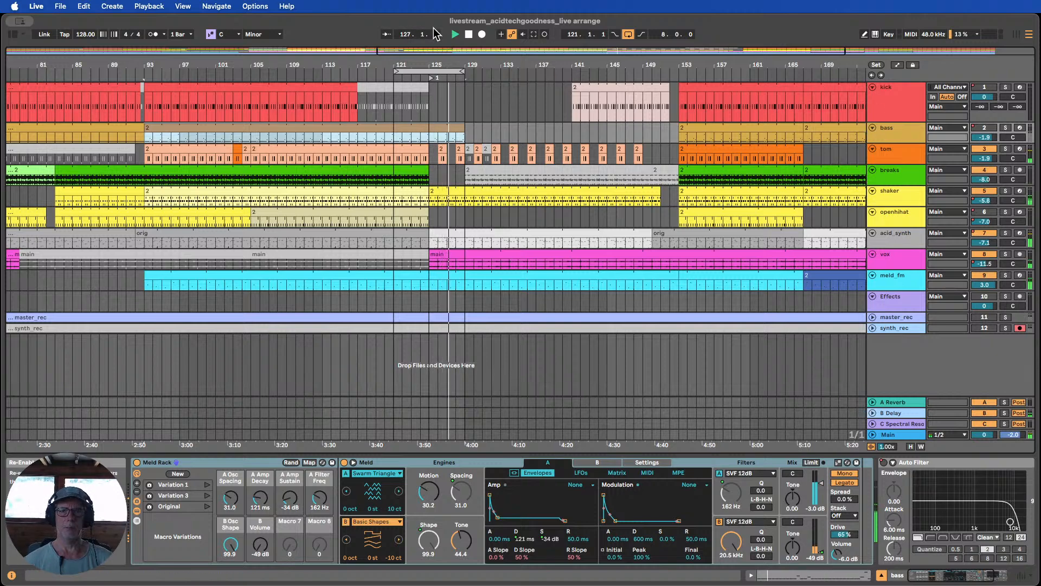
click(468, 34)
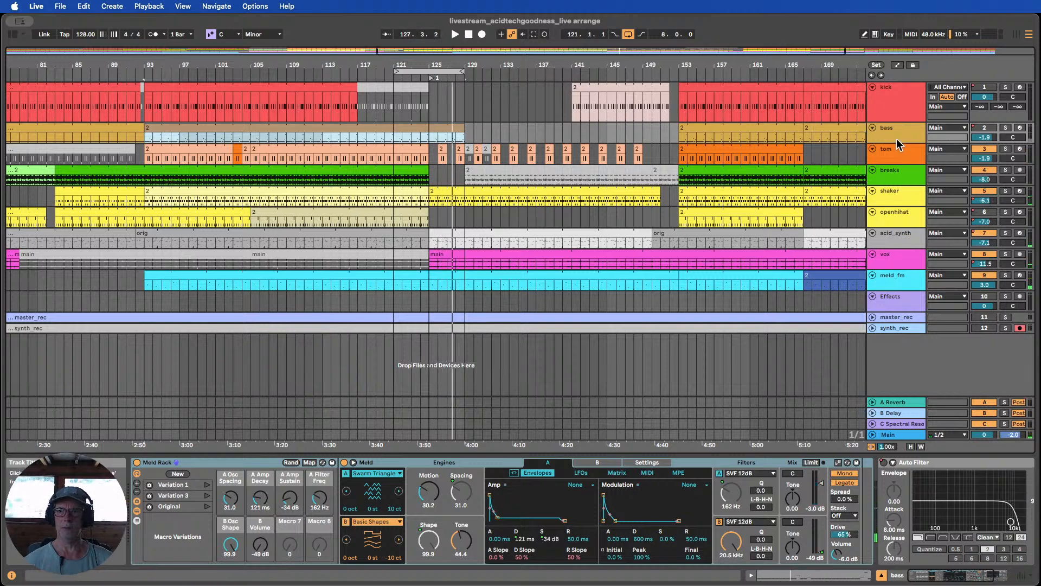
Show automation on an enlarged bass track, move its Speaker On switch-off point to bar 134, and play the loop
drag(896, 142, 900, 180)
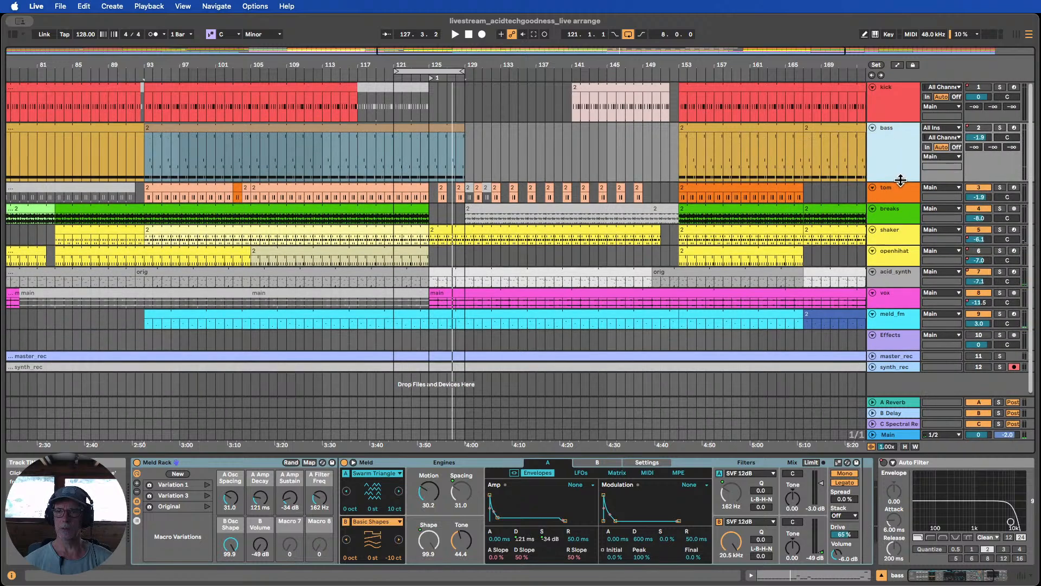
click(898, 65)
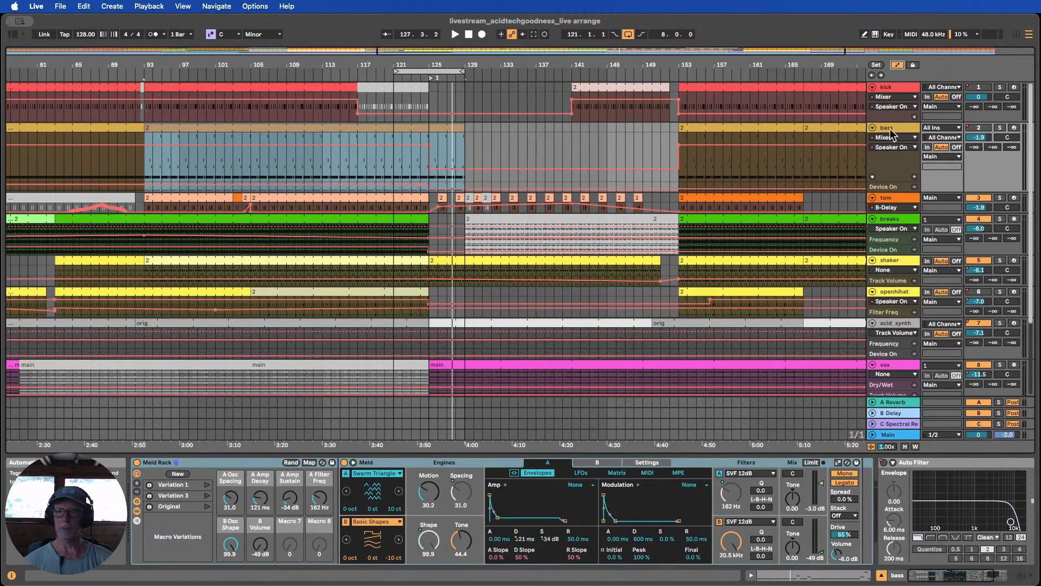
click(509, 152)
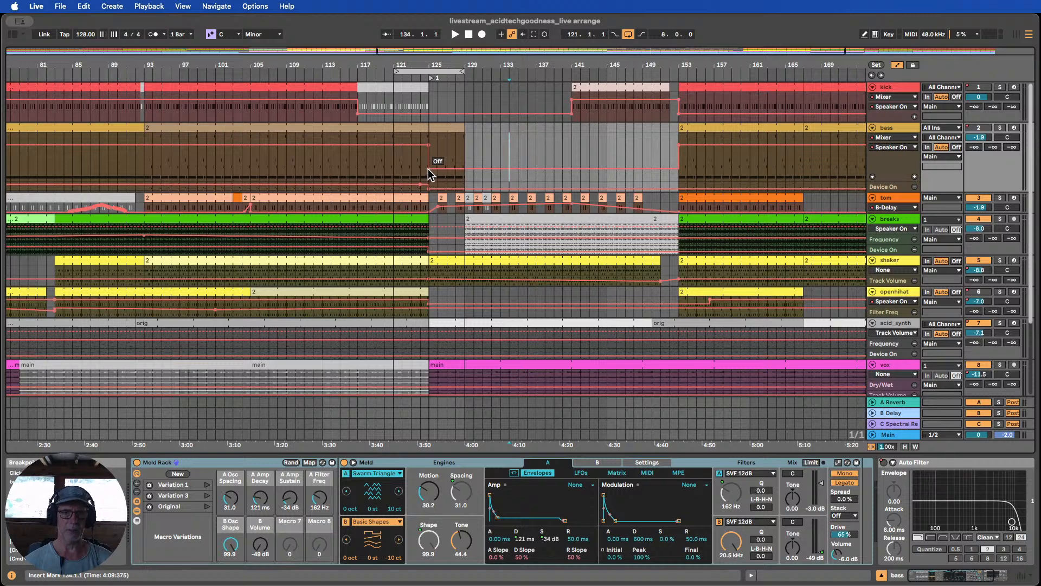
drag(428, 168, 509, 169)
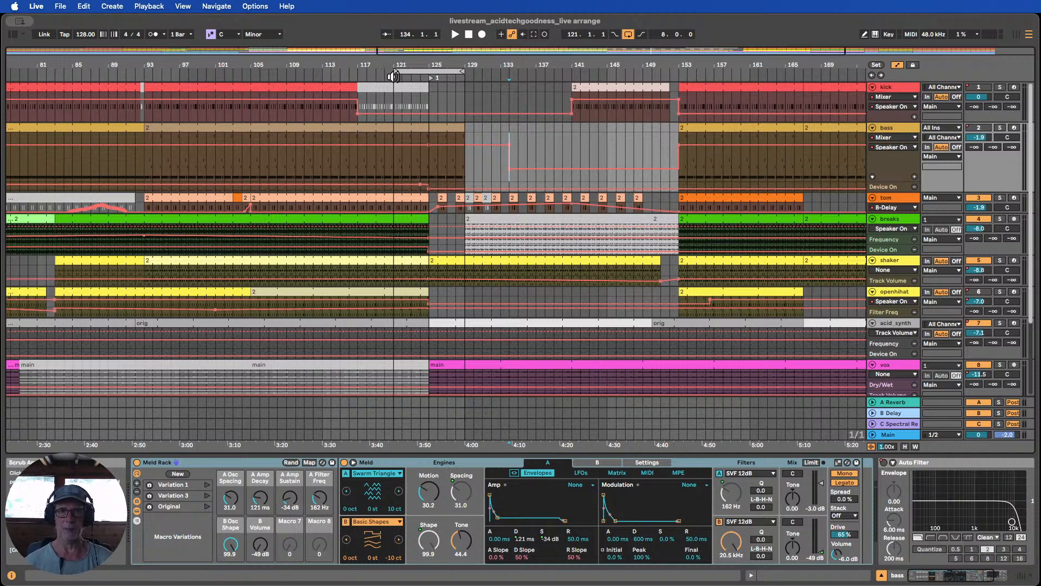
key(space)
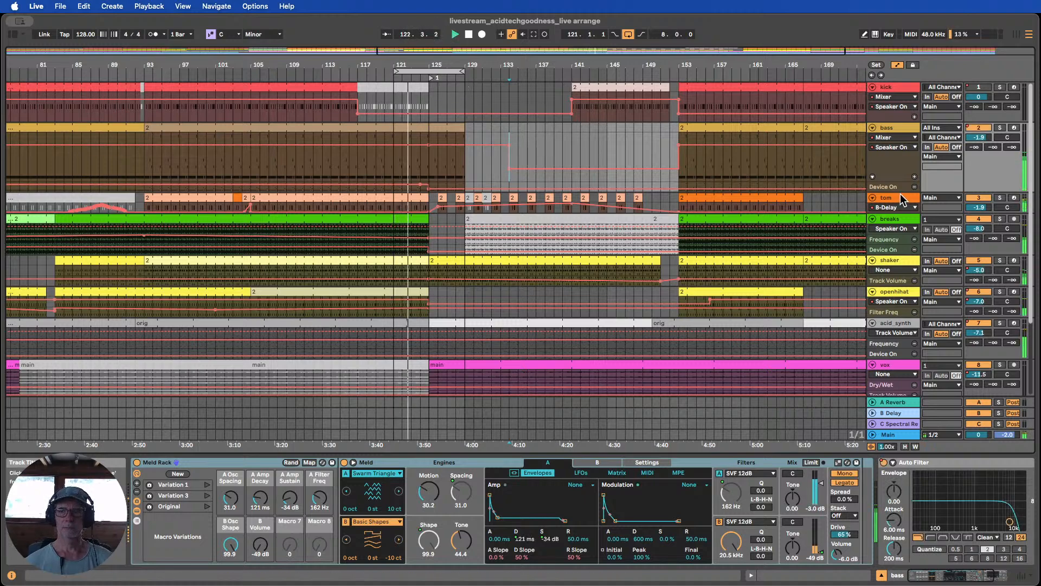
Enlarge the bass track's Device On automation lane, bring its Auto Filter device into view, and replay from around bar 120
drag(894, 190, 894, 228)
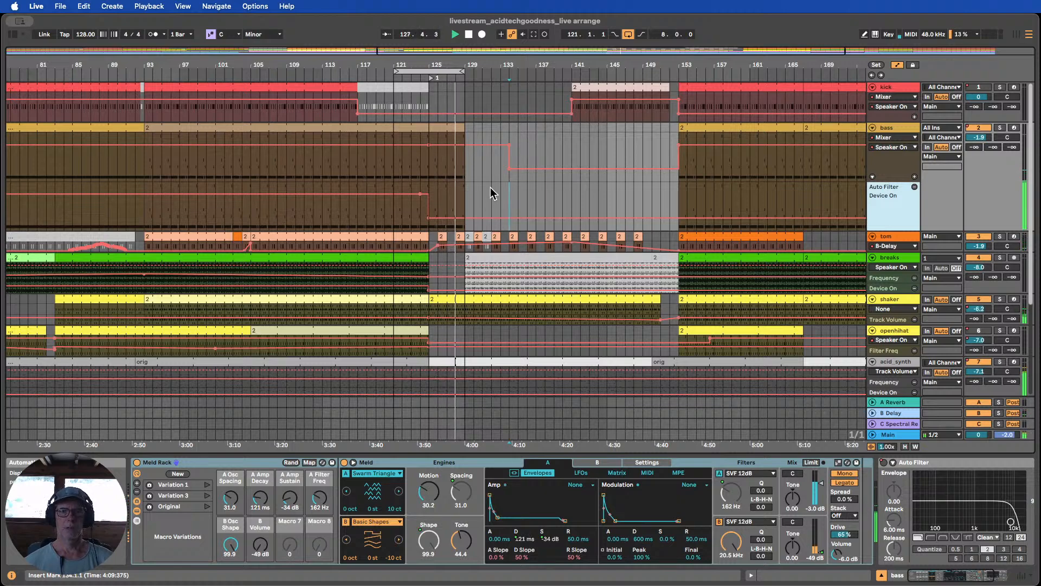
click(469, 35)
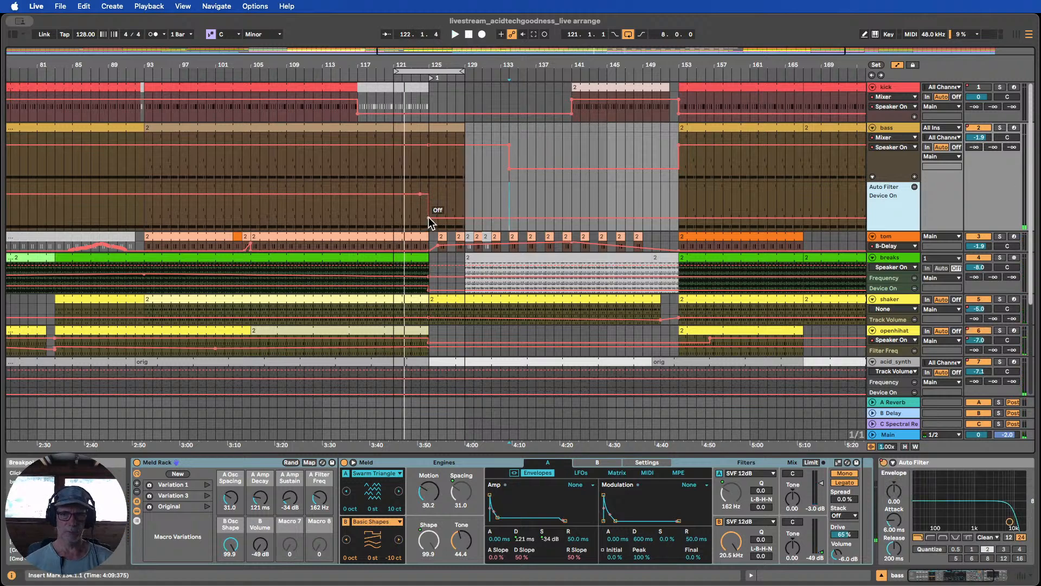
click(889, 130)
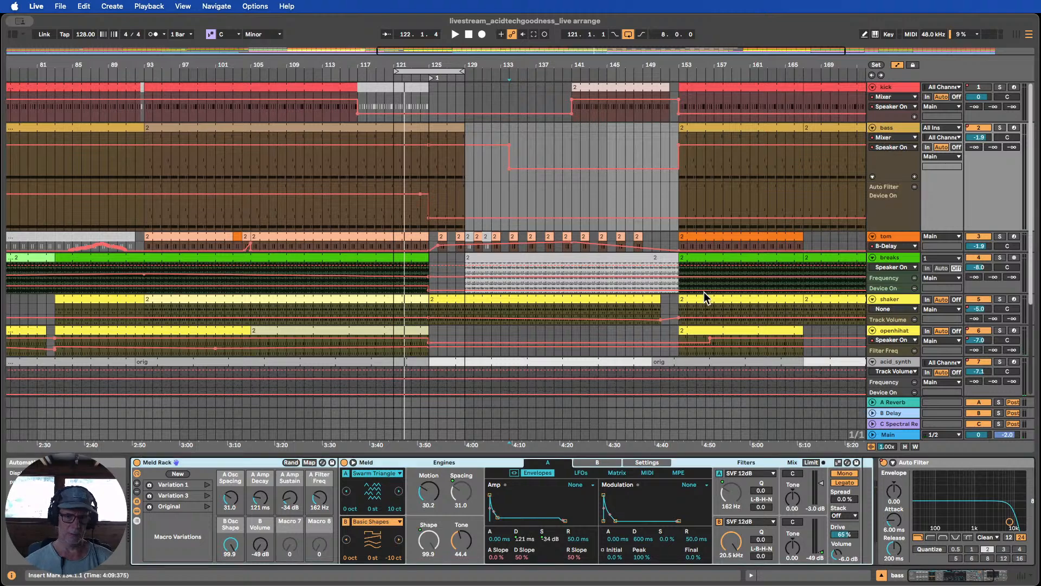
click(970, 579)
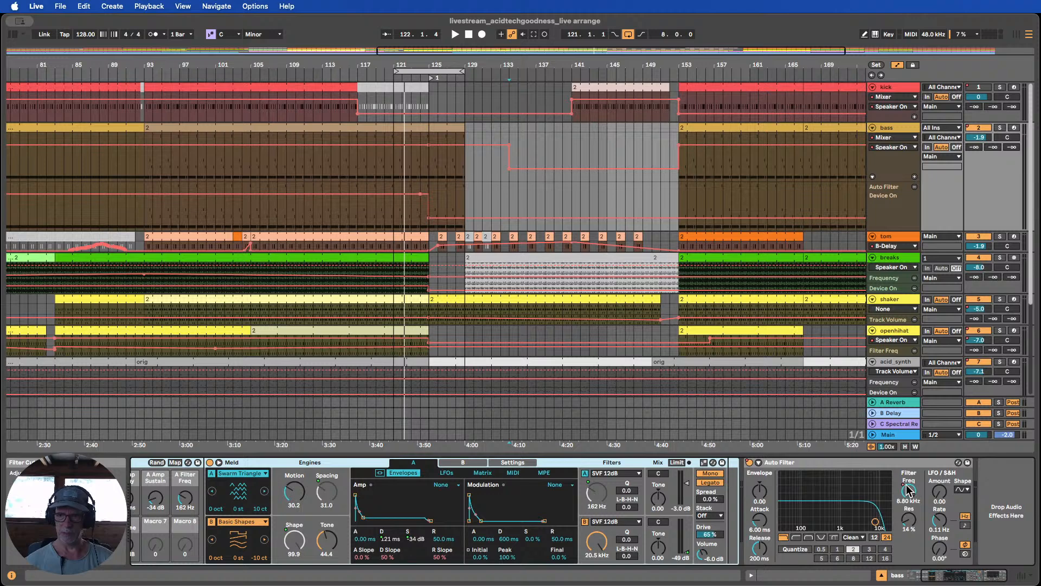
click(382, 77)
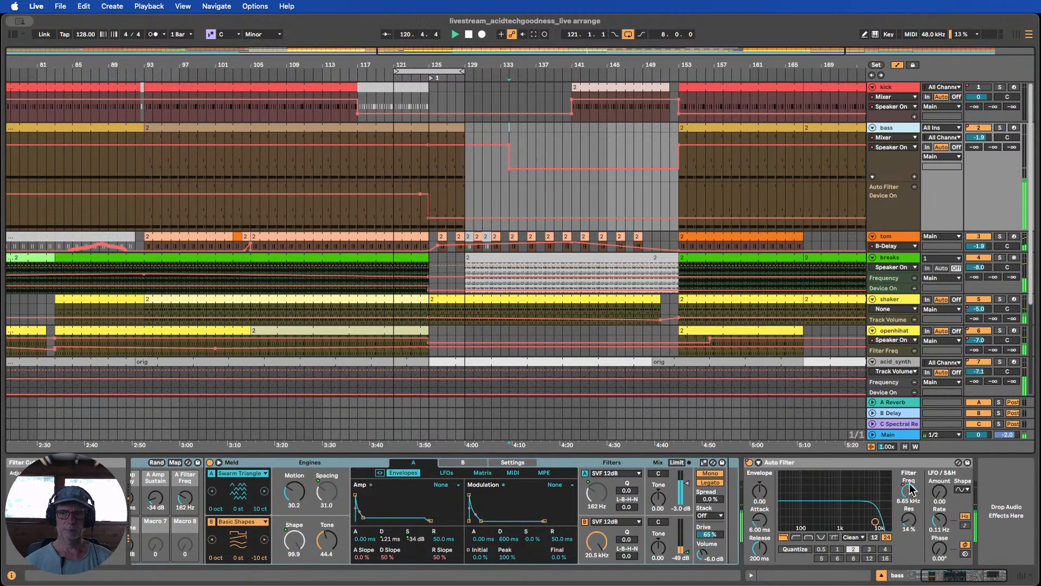
Display the Auto Filter Frequency automation in the bass track's main lane and enlarge the lane for editing
click(902, 139)
click(904, 151)
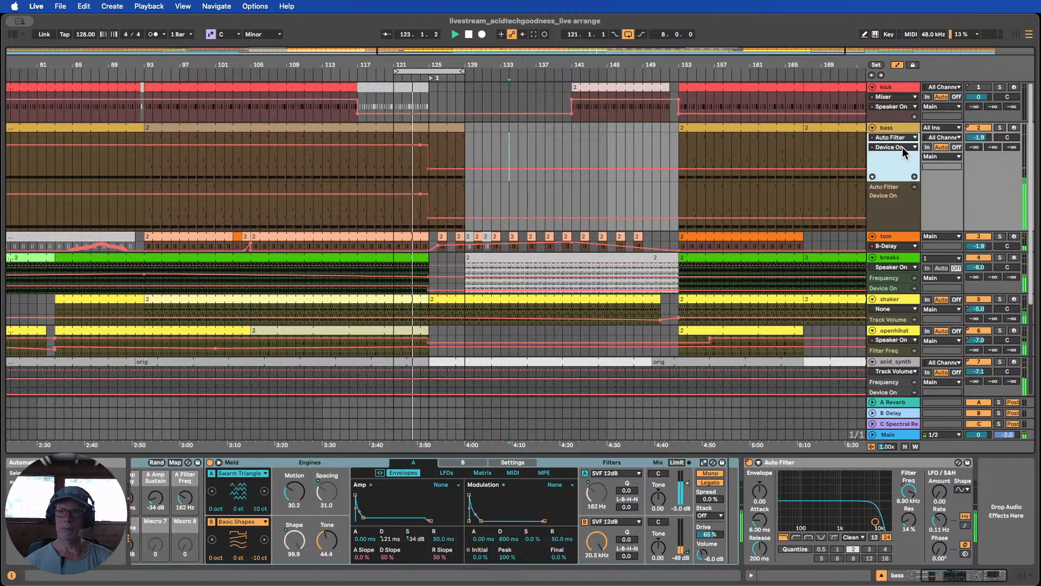
click(904, 148)
click(897, 199)
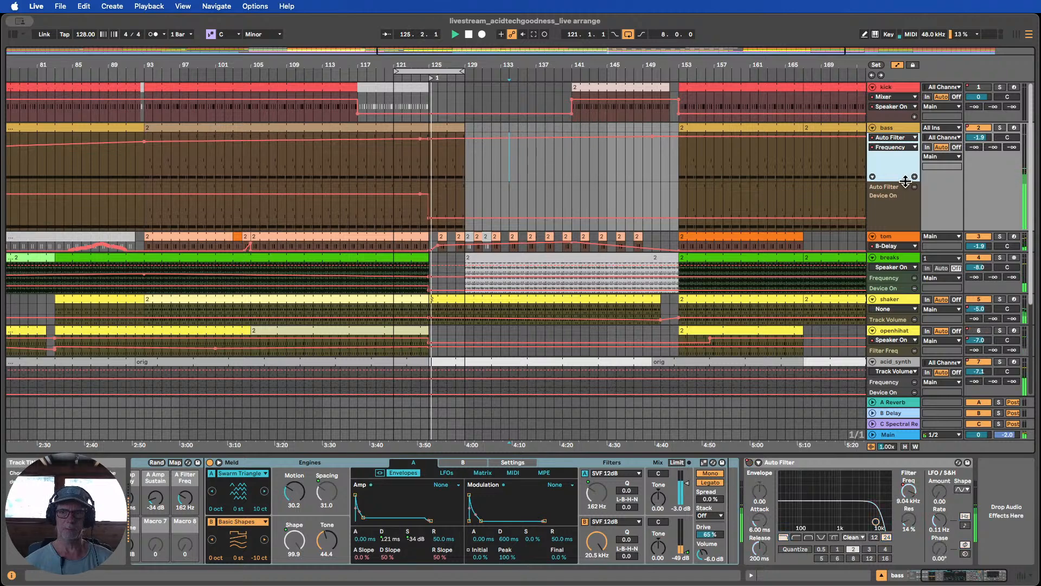
drag(905, 181, 905, 230)
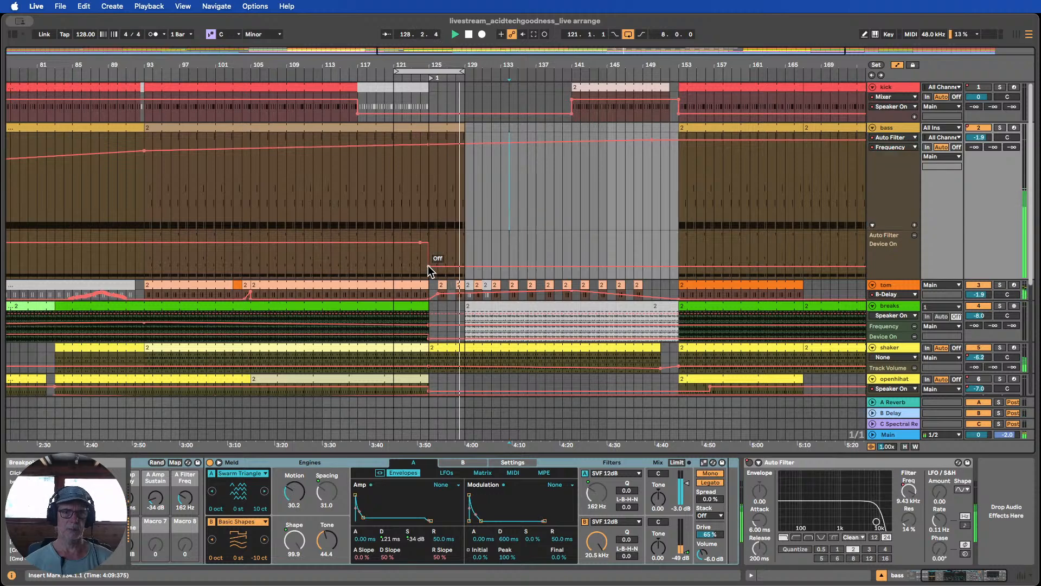
Move the Auto Filter's Device On switch-off point and the end of the bass clip to bar 139
drag(429, 265, 555, 269)
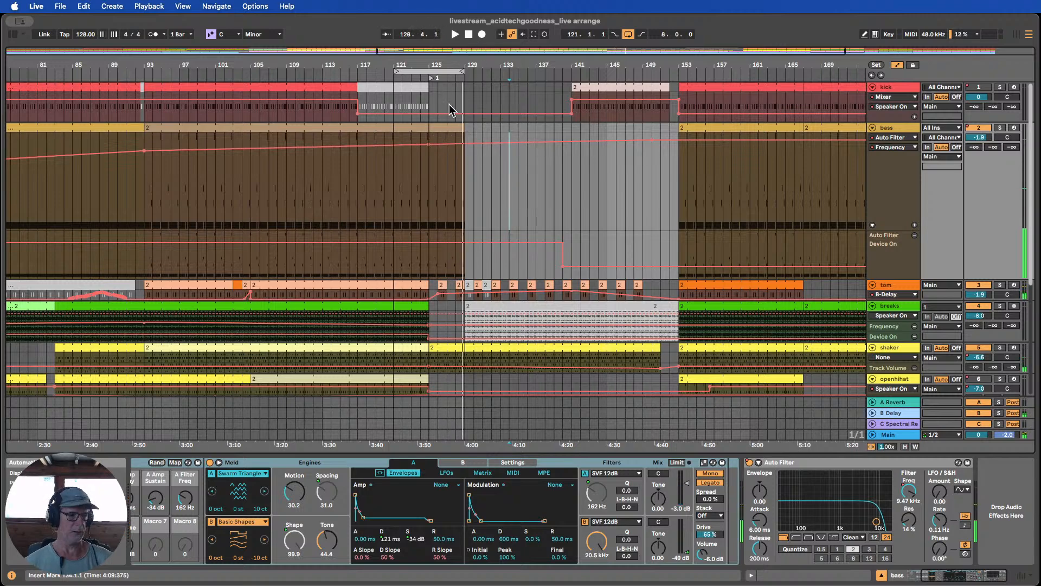
drag(463, 138, 549, 135)
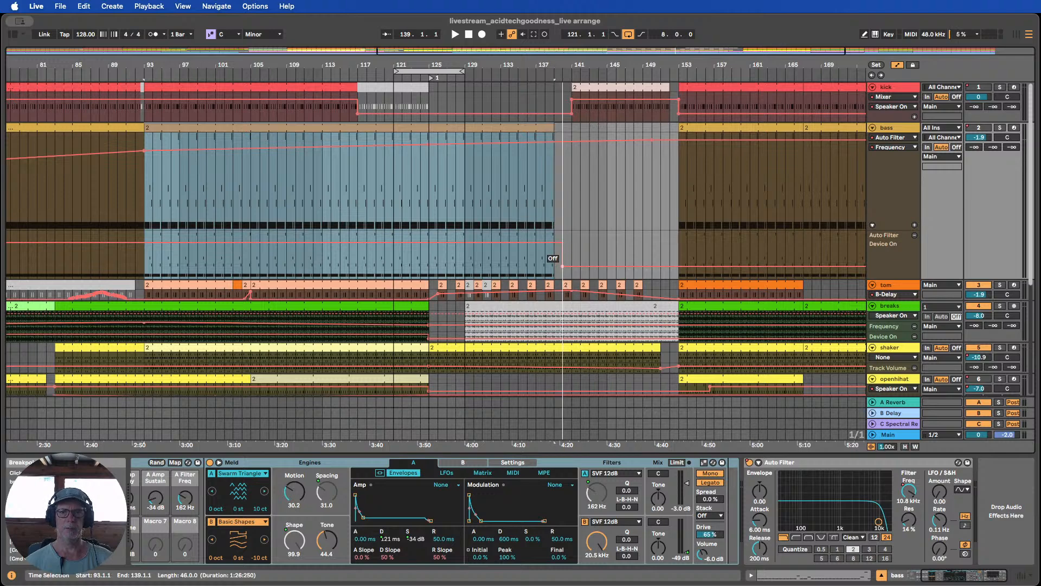
drag(562, 266, 554, 266)
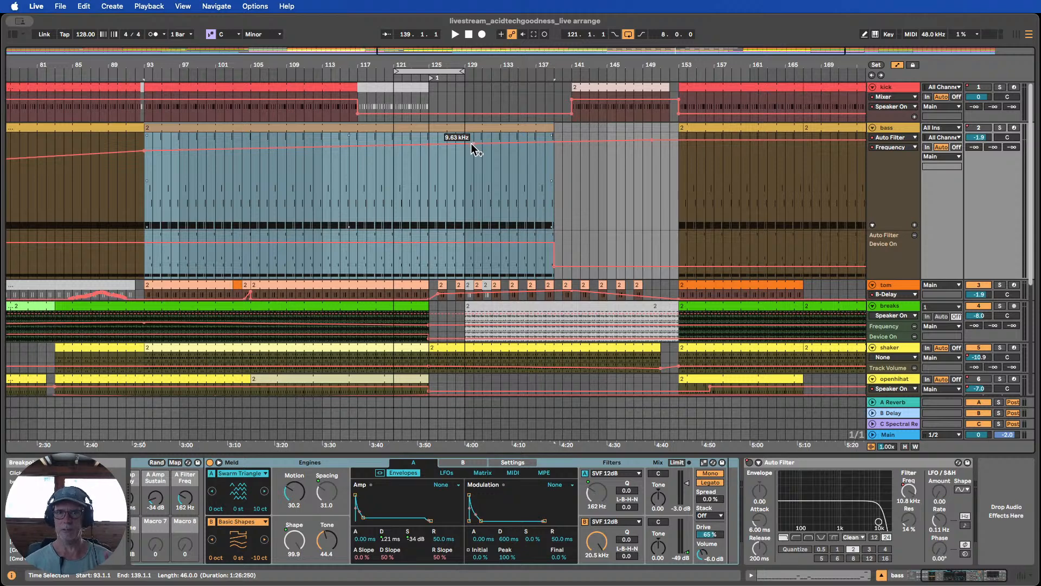
Shape the bass filter Frequency automation to fall from bar 125 to 26 Hz at bar 139 and return to 12.5 kHz at bar 153
drag(472, 147, 553, 219)
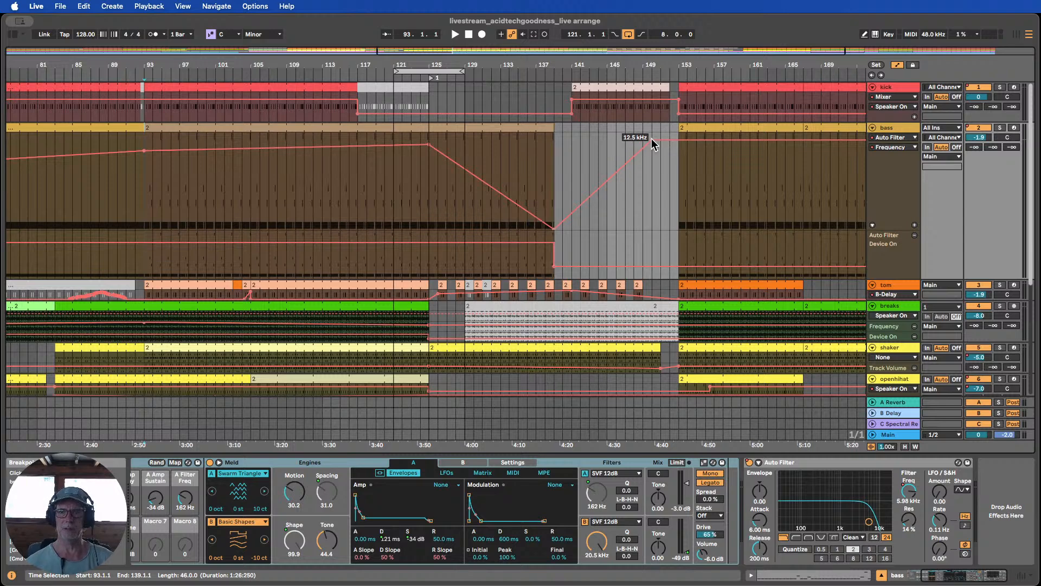
drag(654, 144, 679, 143)
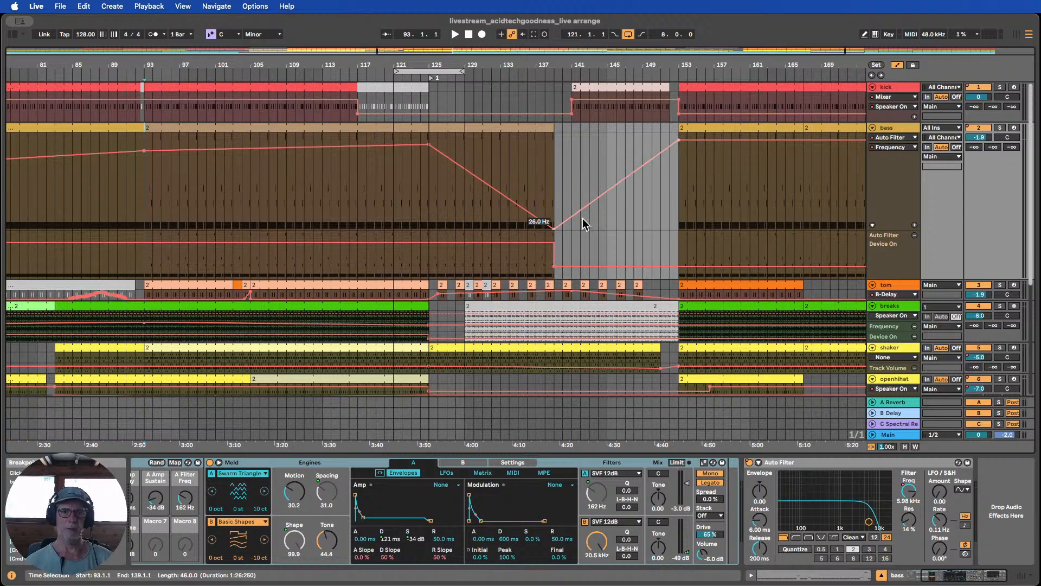
Extend the loop's end to bar 139 and listen to the bass filter sweep with the other tracks
click(378, 72)
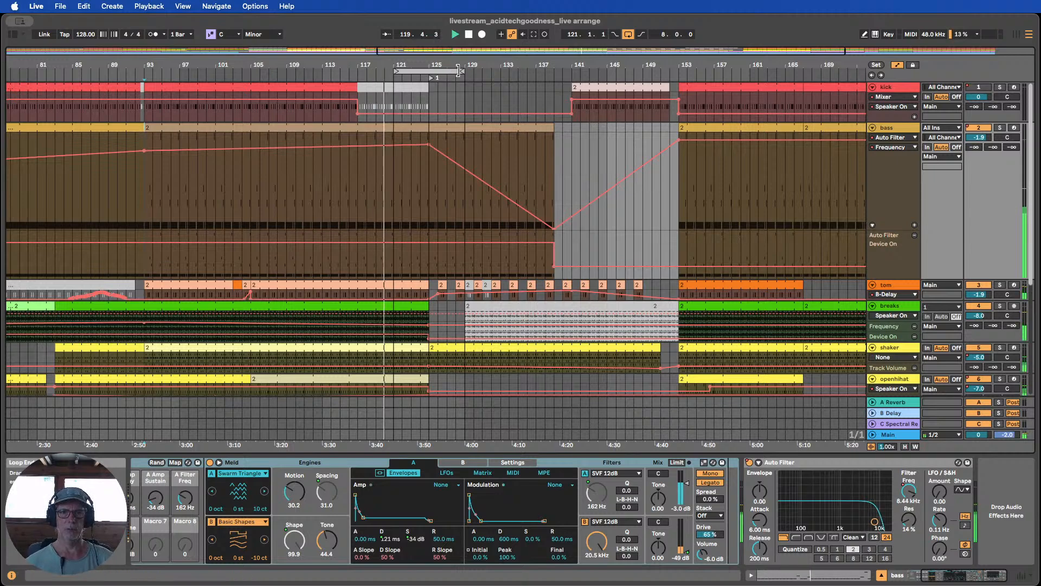
drag(464, 71, 553, 72)
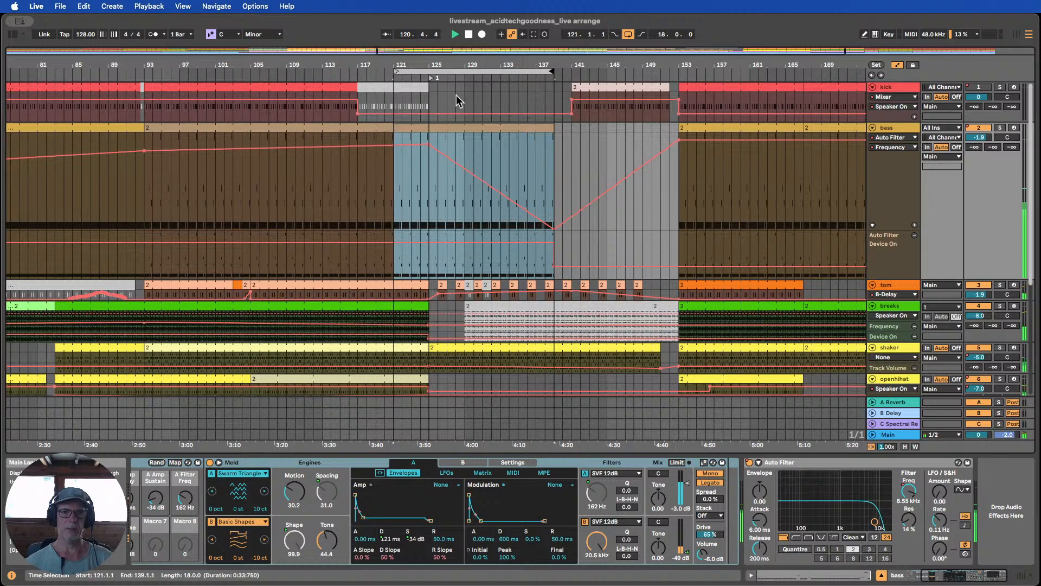
scroll(444, 91, right, 3)
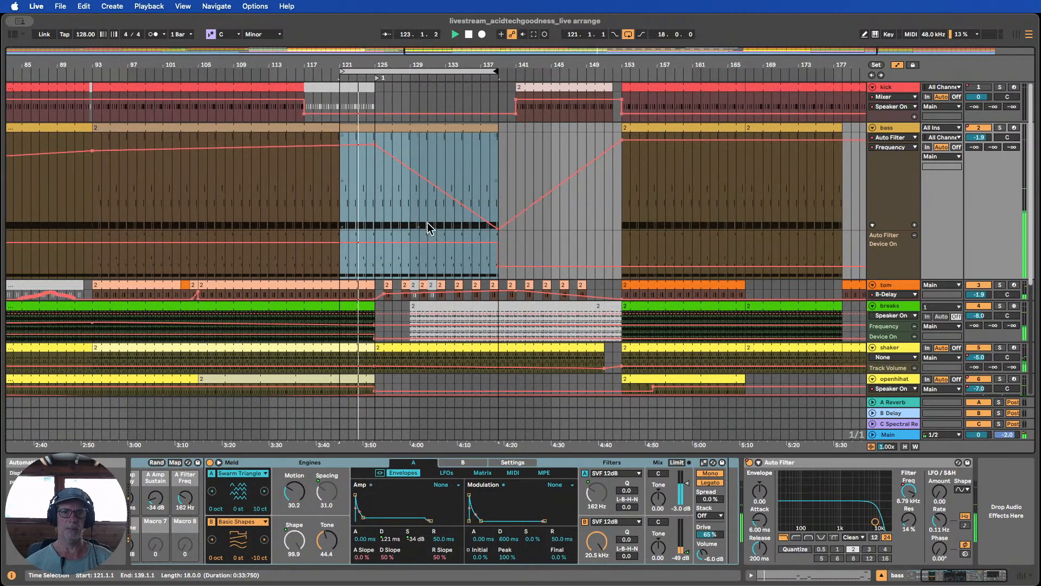
scroll(429, 216, down, 5)
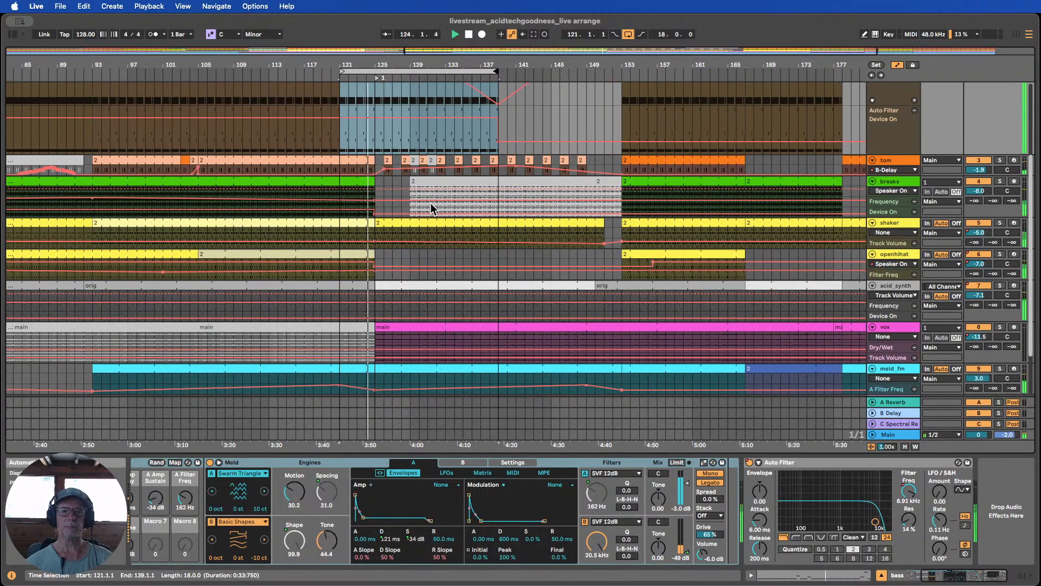
scroll(431, 209, up, 5)
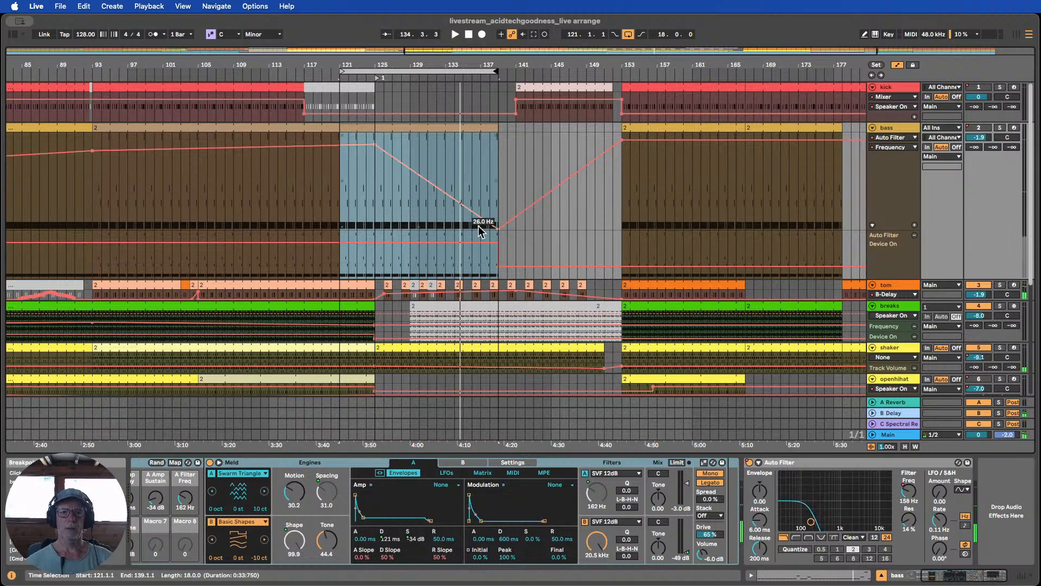
Move the bass filter's low point to bar 133 at about 99 Hz and add a breakpoint at bar 131 to soften the sweep
click(443, 175)
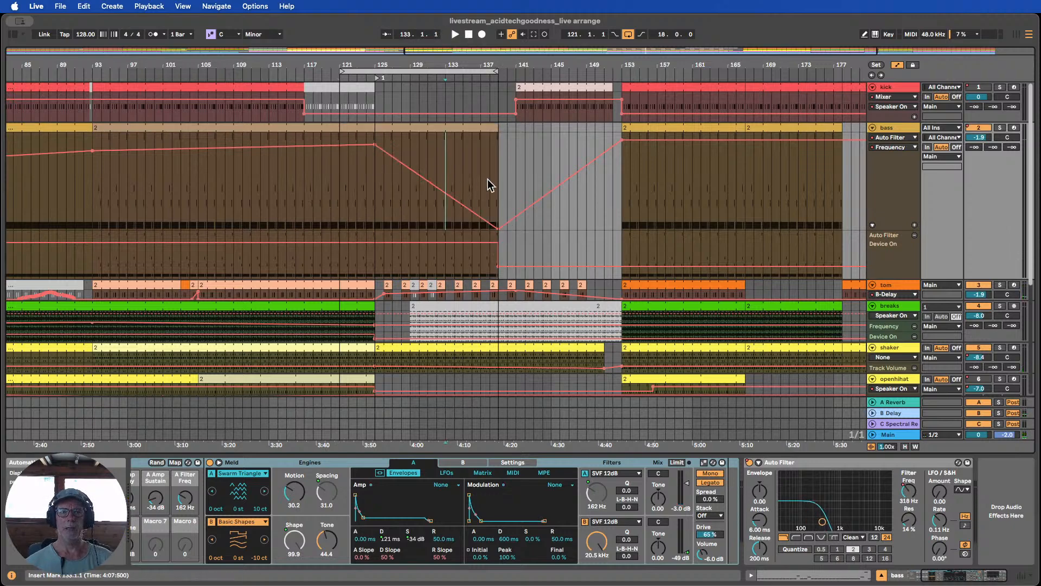
drag(498, 228, 445, 229)
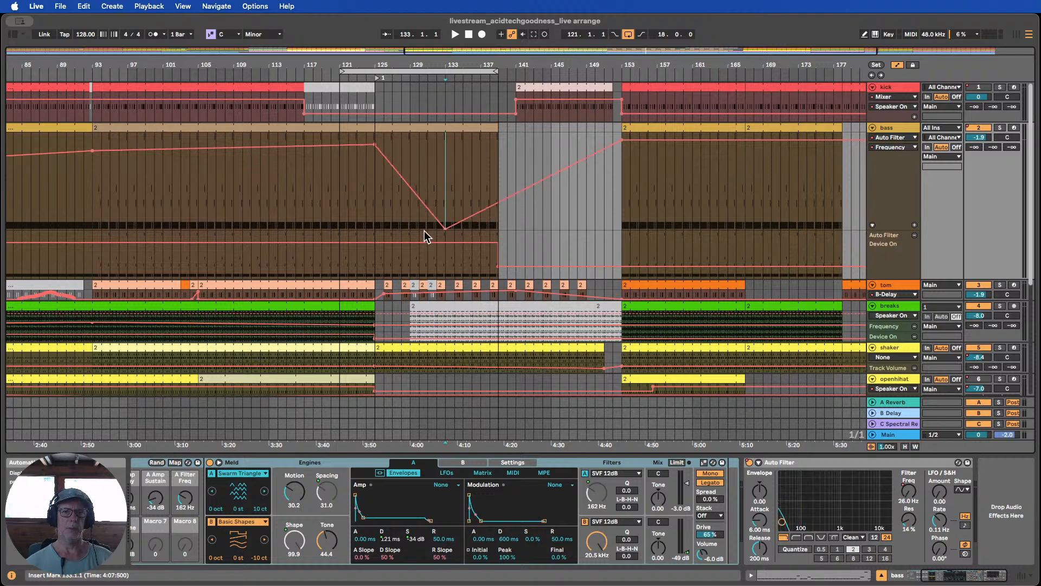
click(356, 78)
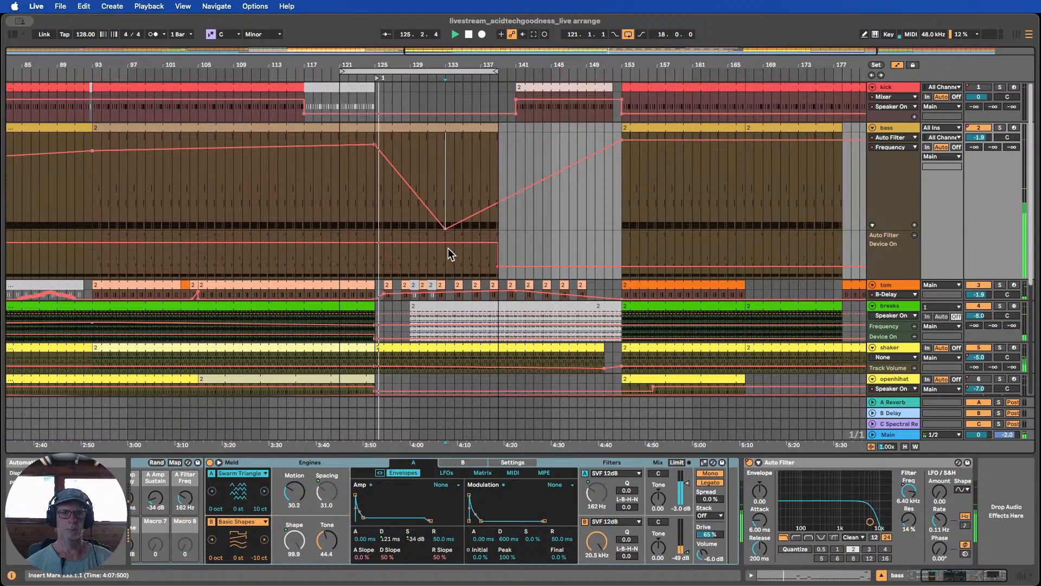
drag(421, 199, 428, 182)
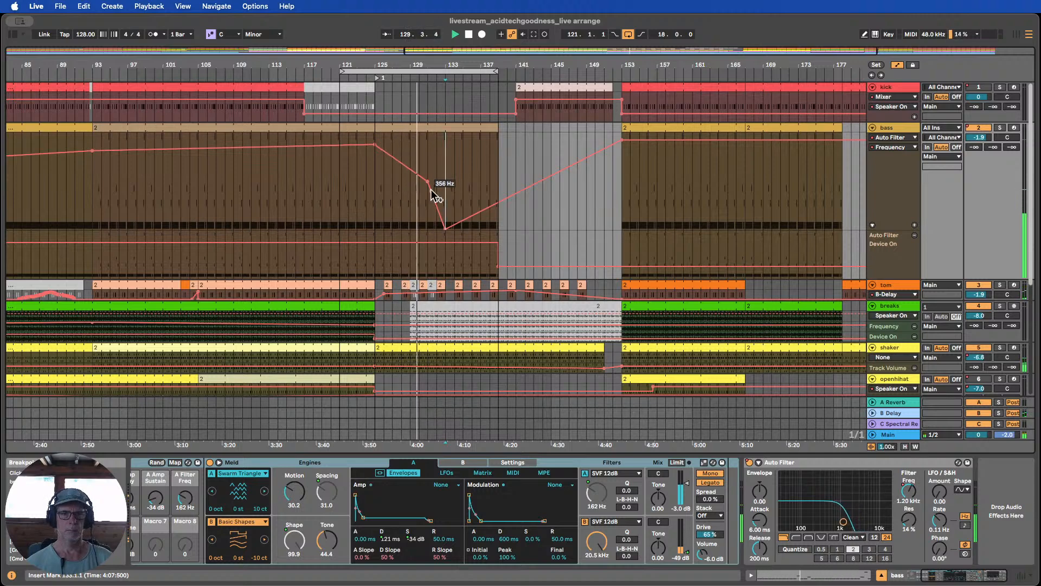
drag(445, 228, 445, 210)
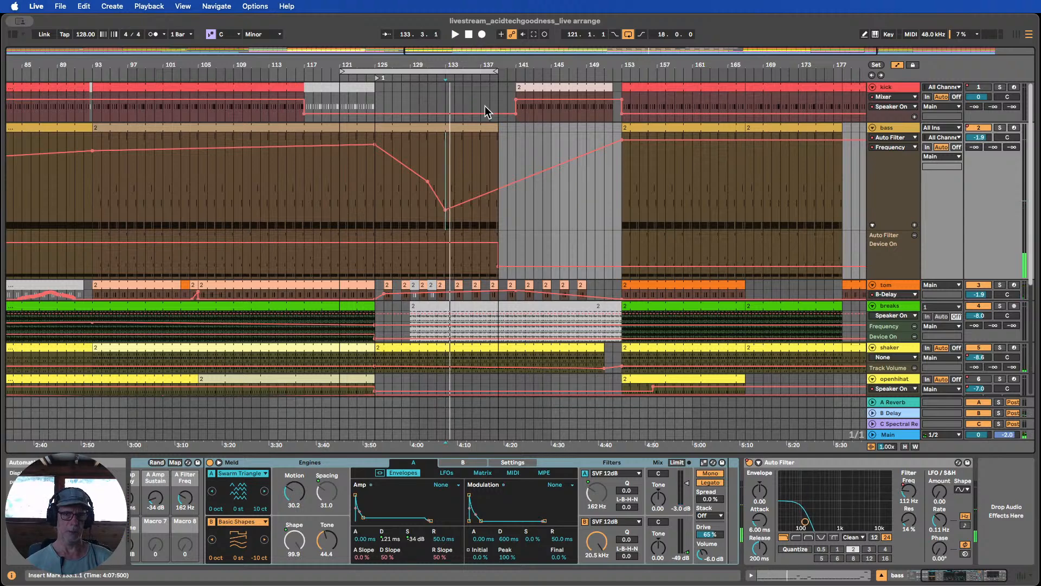
Shorten the end of the bass clip to bar 133 and play the transition from bar 121
drag(493, 124, 446, 125)
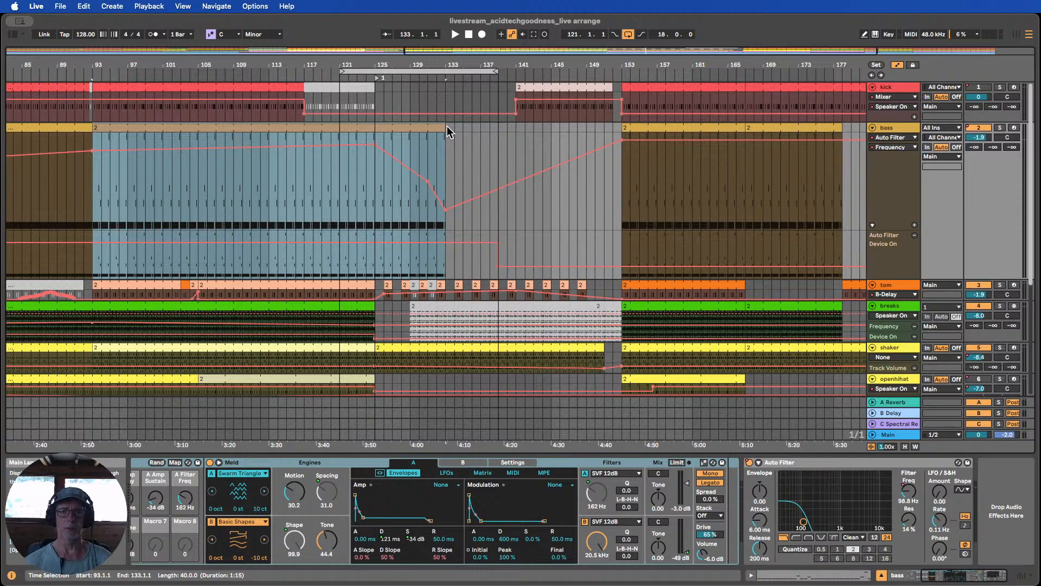
click(345, 78)
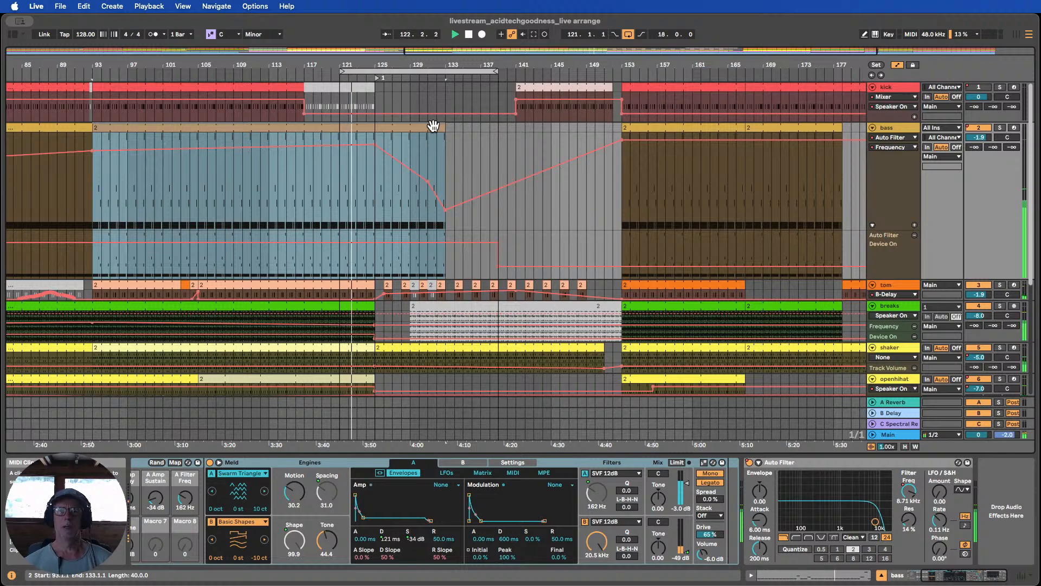
click(454, 152)
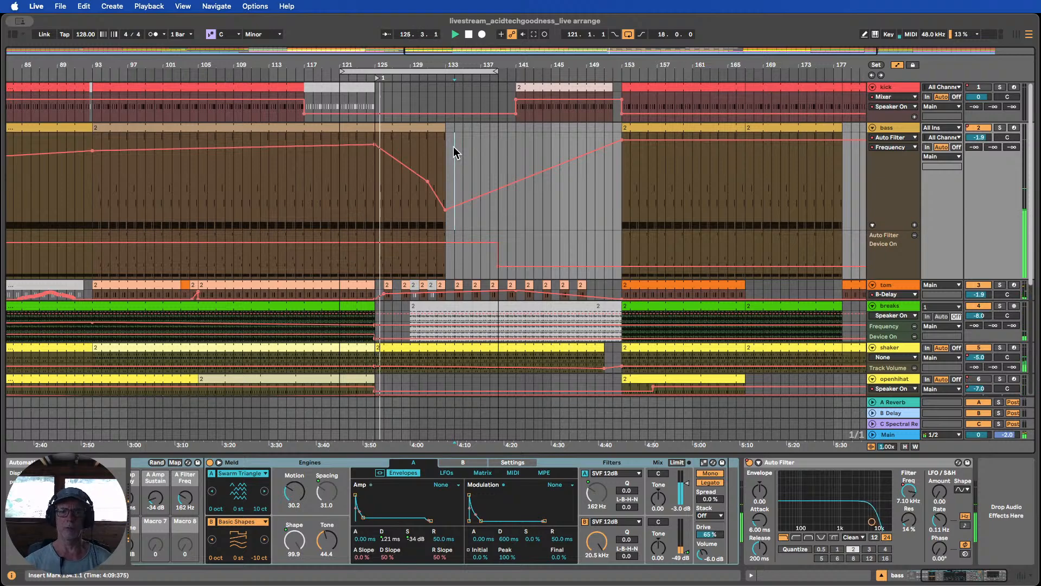
Solo the bass track to check its filtered ending, unsolo it, and replay the transition from around bar 123
scroll(454, 151, down, 1)
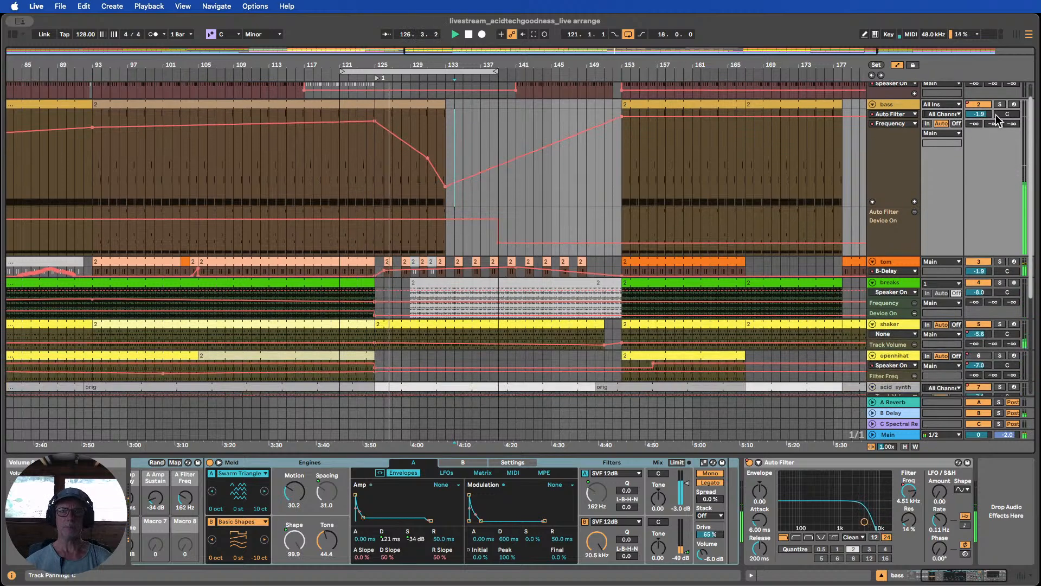
click(1001, 105)
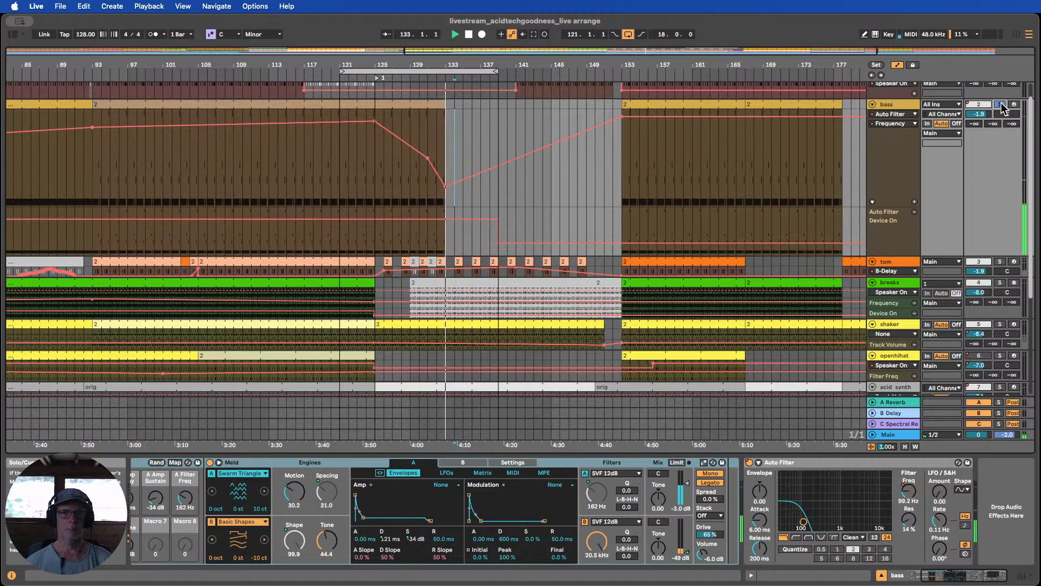
click(1001, 104)
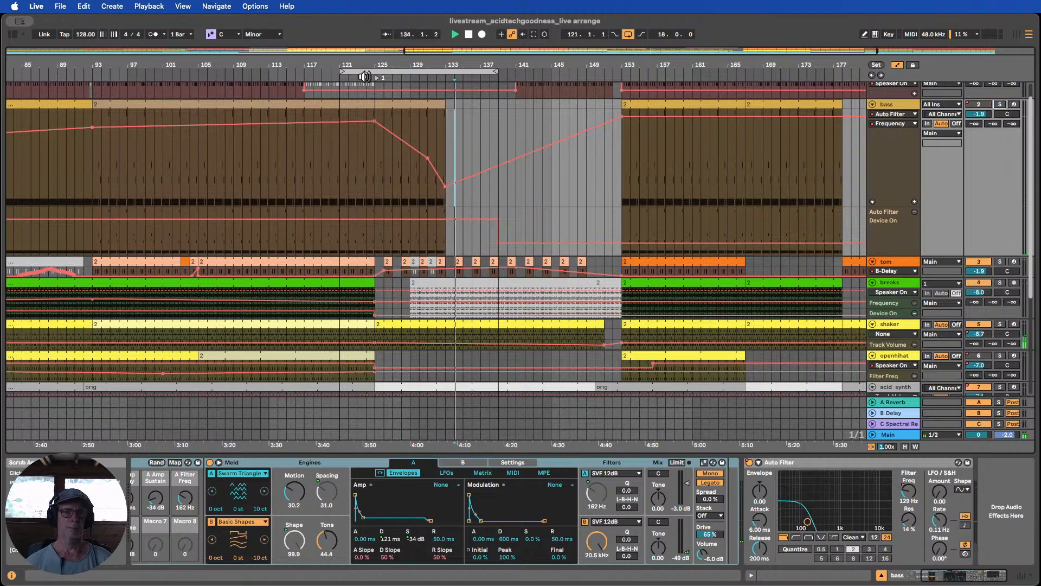
click(364, 76)
Try starting the shaker clip at bar 133 and extending the breaks clip to bar 129, and restore both edges to bar 125
scroll(552, 114, down, 4)
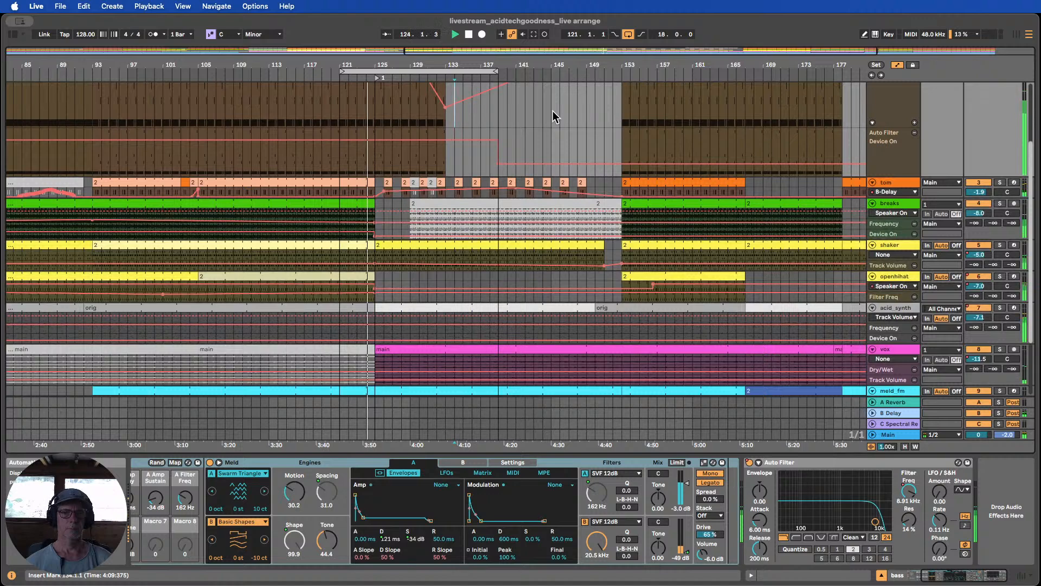
scroll(553, 111, up, 1)
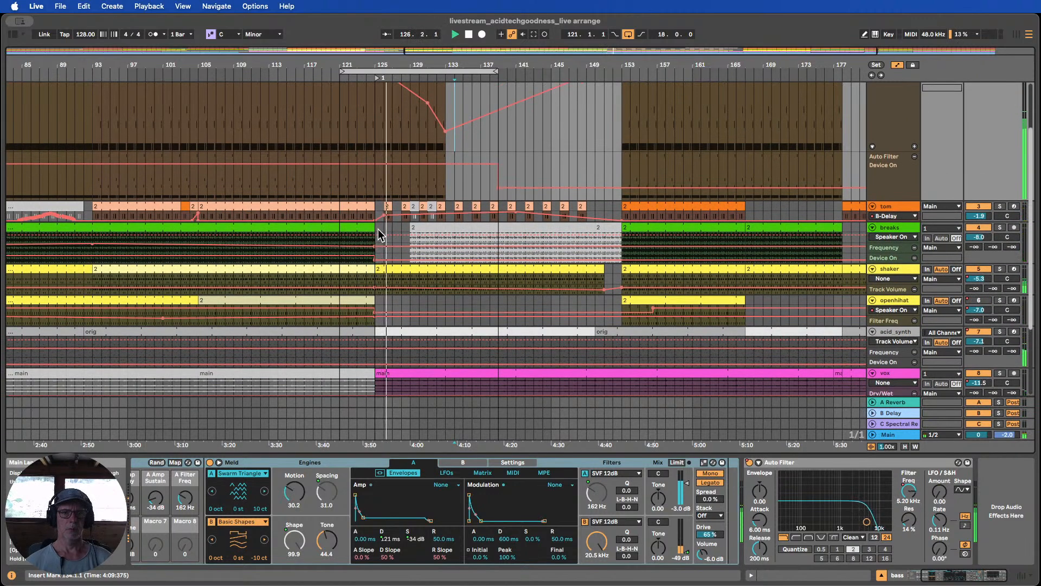
mouse_move(375, 227)
mouse_down()
mouse_move(444, 227)
mouse_move(375, 227)
mouse_up()
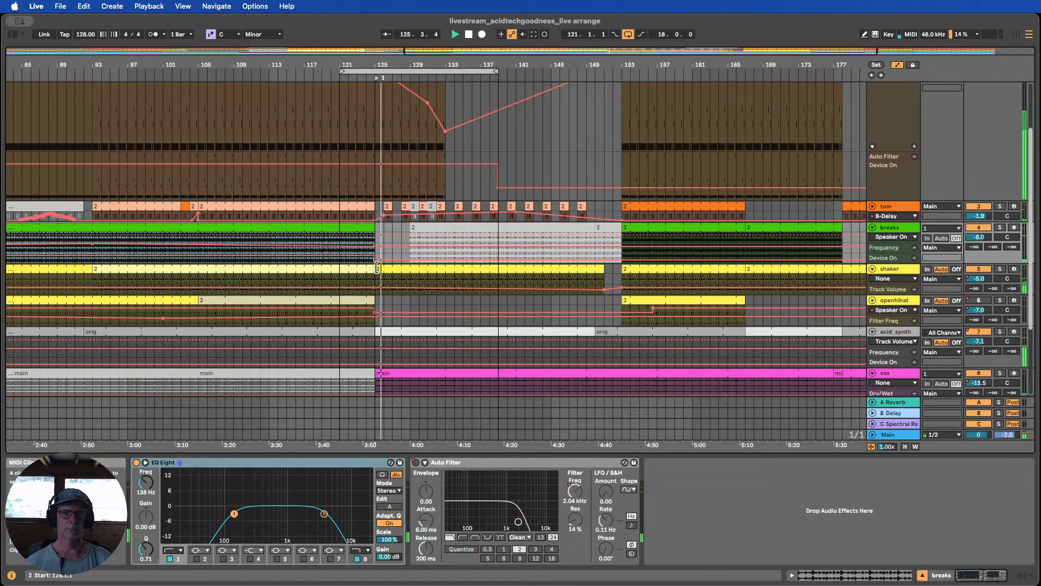
drag(377, 268, 446, 268)
drag(374, 226, 410, 222)
drag(446, 268, 375, 267)
scroll(448, 136, up, 3)
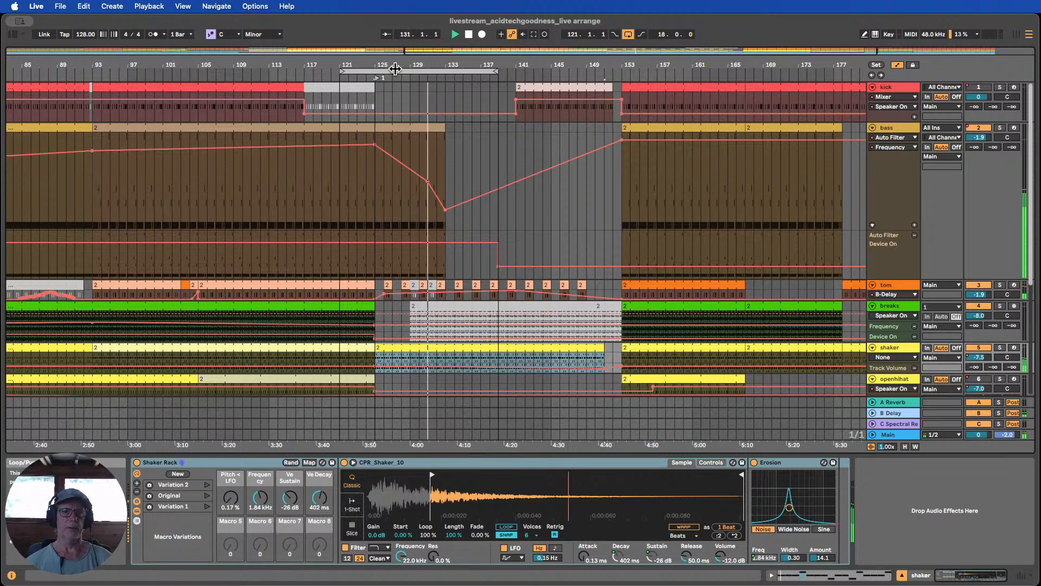
Set the loop to run from bar 125 to bar 137 during playback
drag(395, 69, 431, 69)
drag(533, 69, 481, 70)
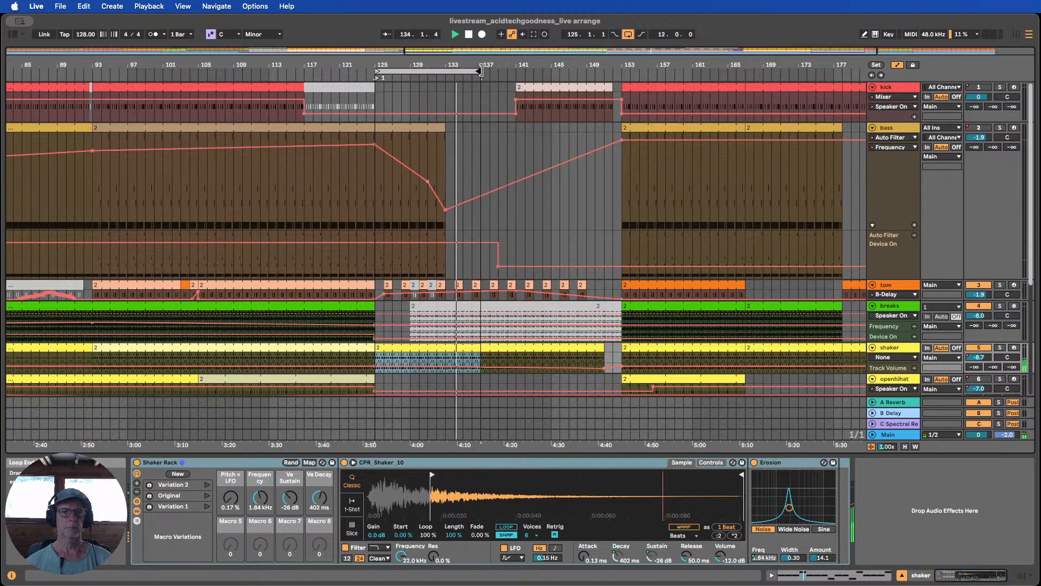
scroll(542, 153, down, 4)
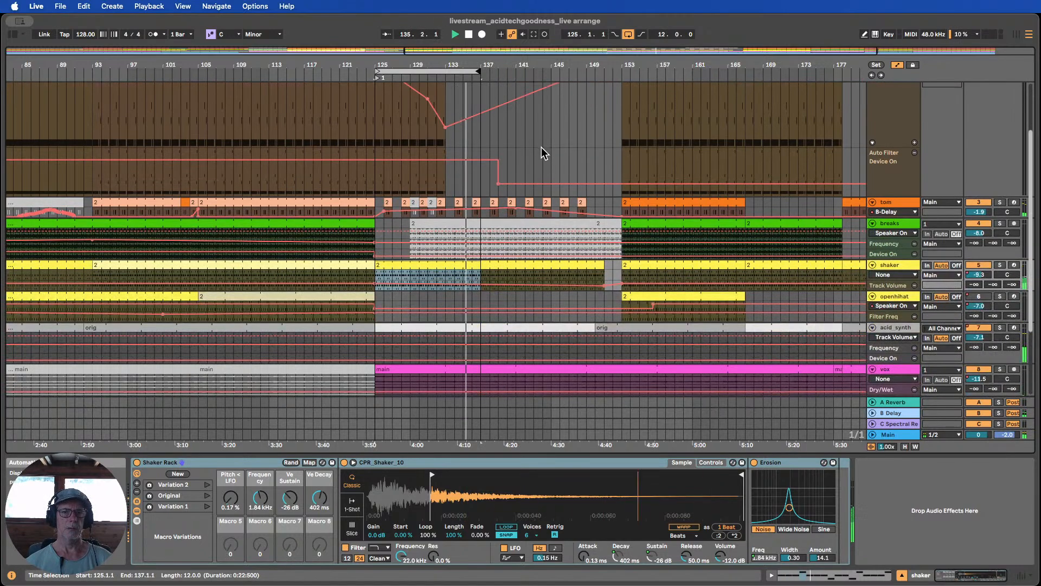
Enlarge the shaker track and move the switch-off point in the bass Auto Filter's Device On automation to bar 133
drag(890, 290, 890, 329)
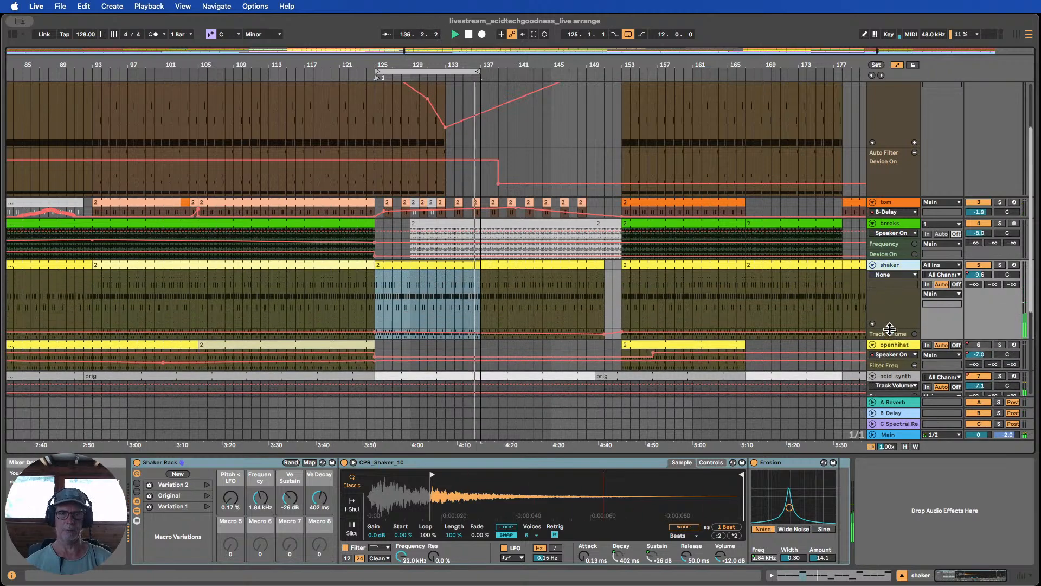
scroll(786, 298, down, 5)
scroll(705, 263, up, 3)
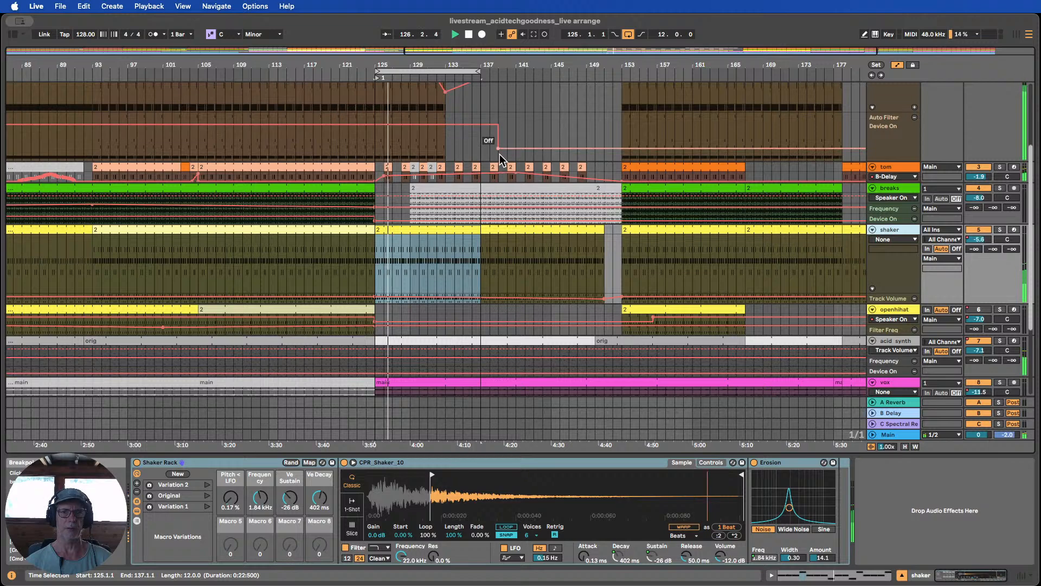
scroll(499, 170, up, 3)
scroll(493, 217, up, 1)
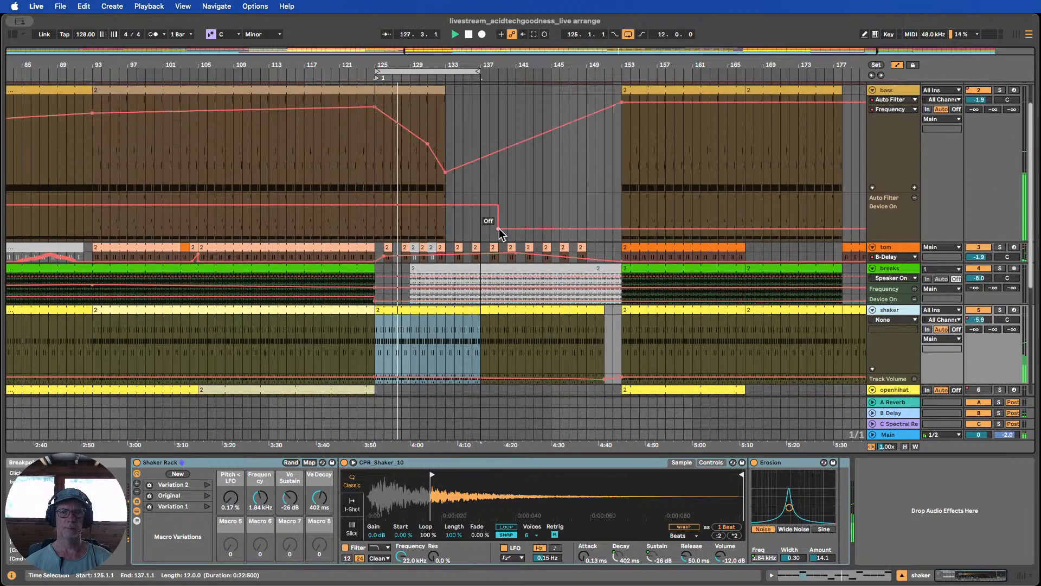
drag(495, 218, 445, 219)
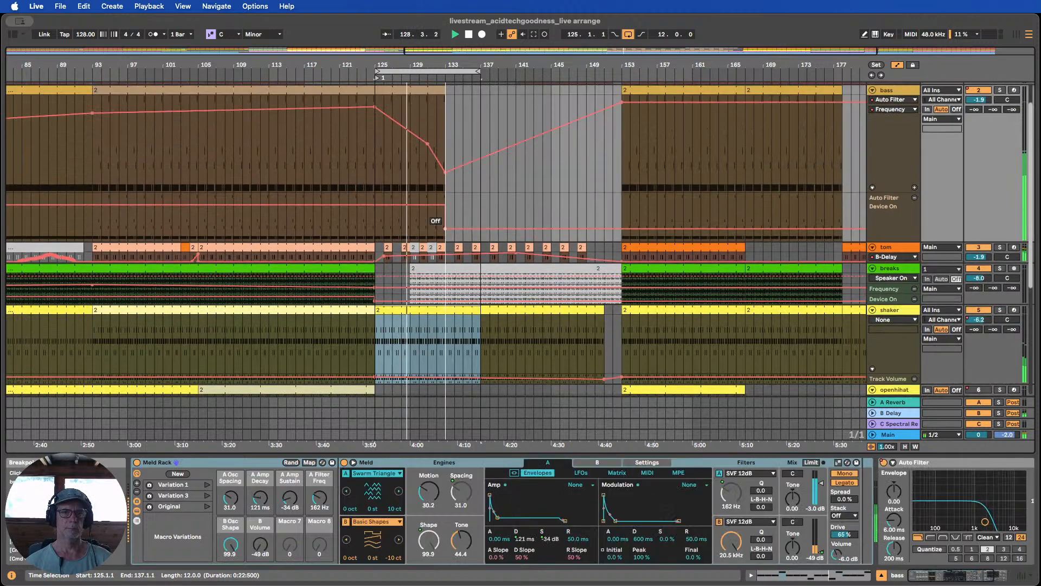
Enlarge the shaker's Track Volume automation lane and stop playback
scroll(515, 200, down, 3)
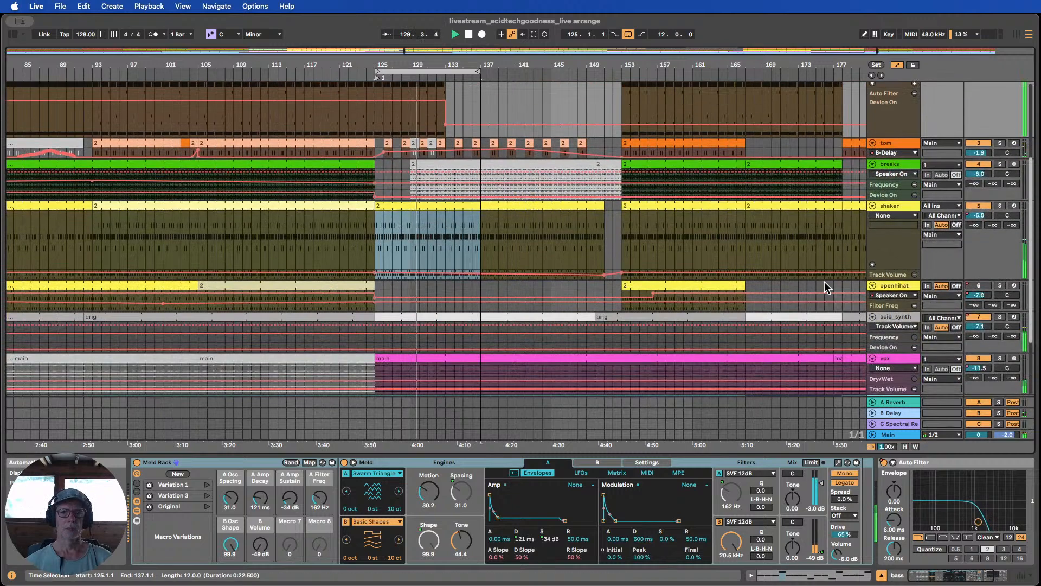
drag(878, 280, 878, 344)
scroll(879, 350, down, 1)
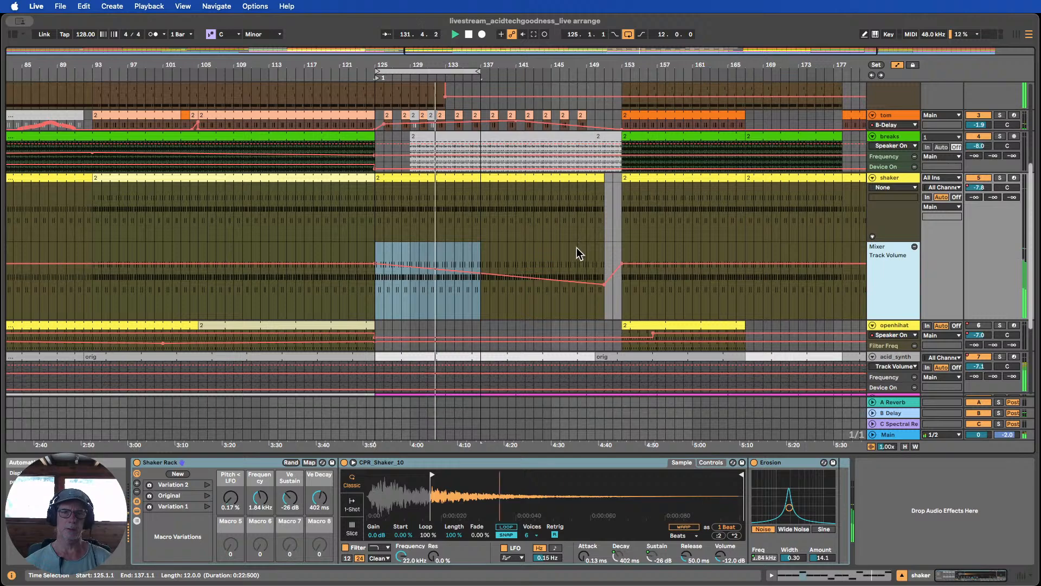
click(470, 35)
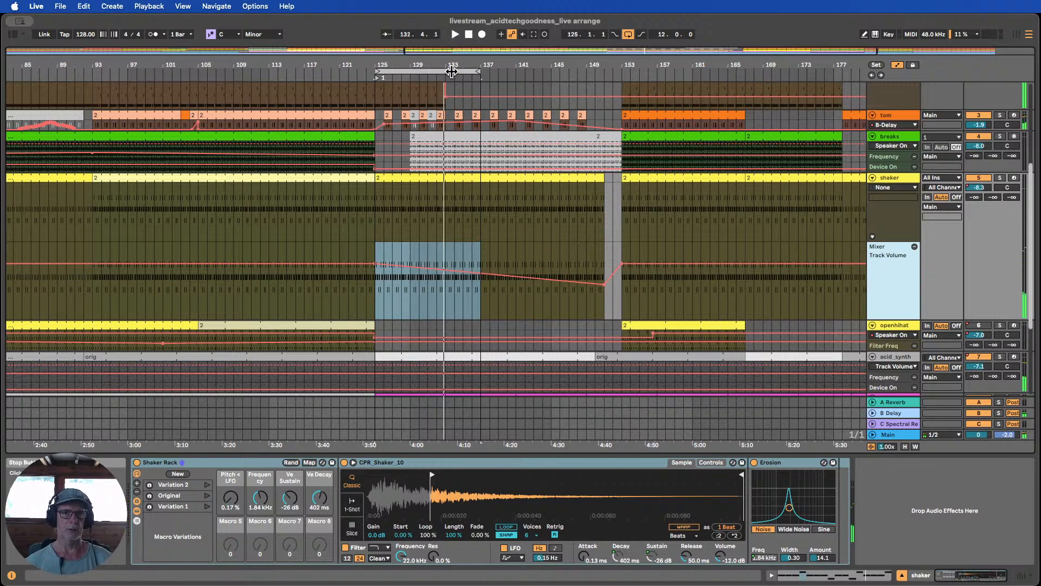
drag(452, 69, 543, 69)
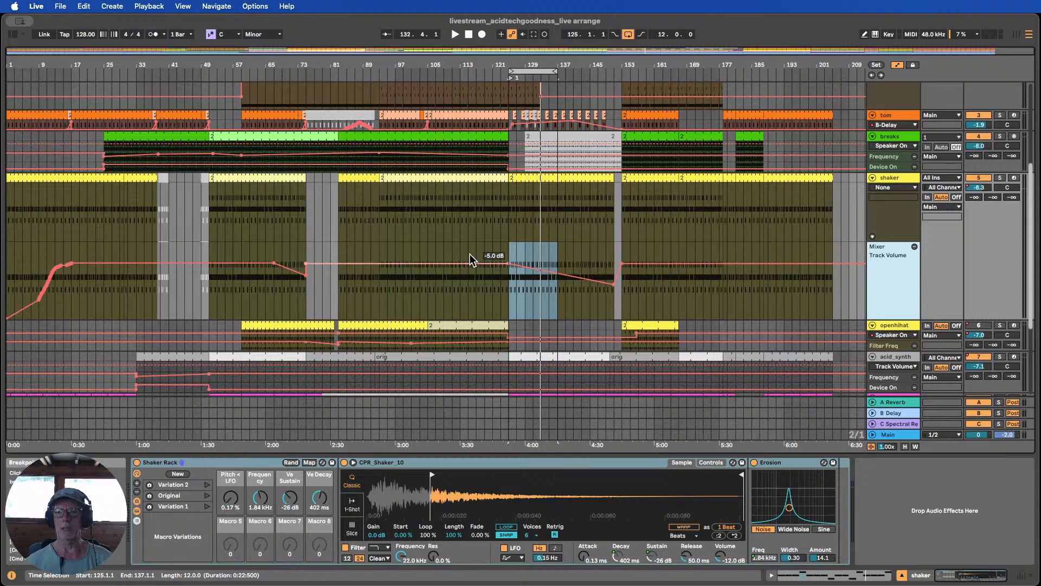
Show the shaker sampler's Filter Freq automation in a separate lane of its own
click(897, 181)
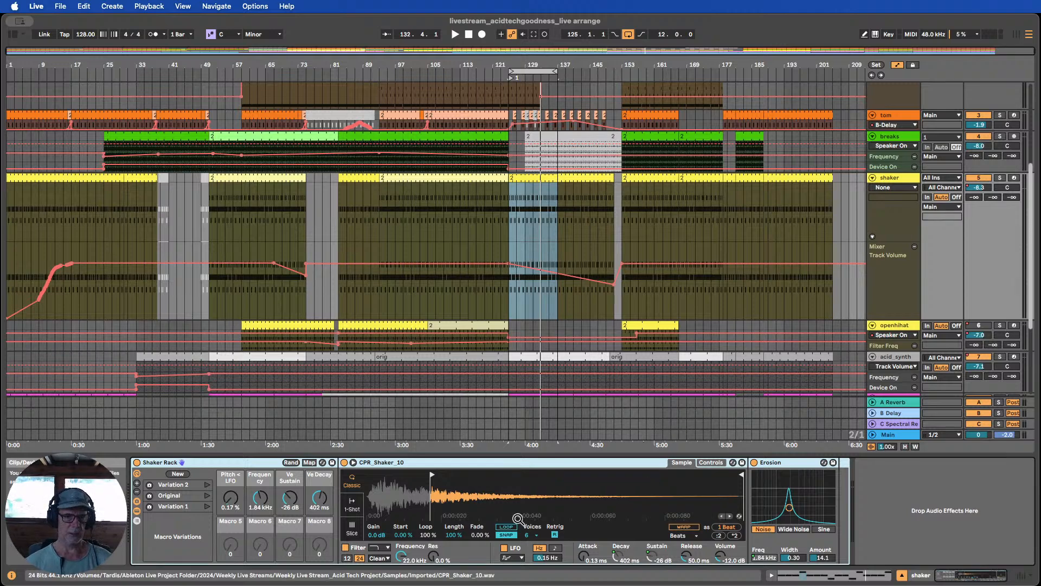
click(402, 557)
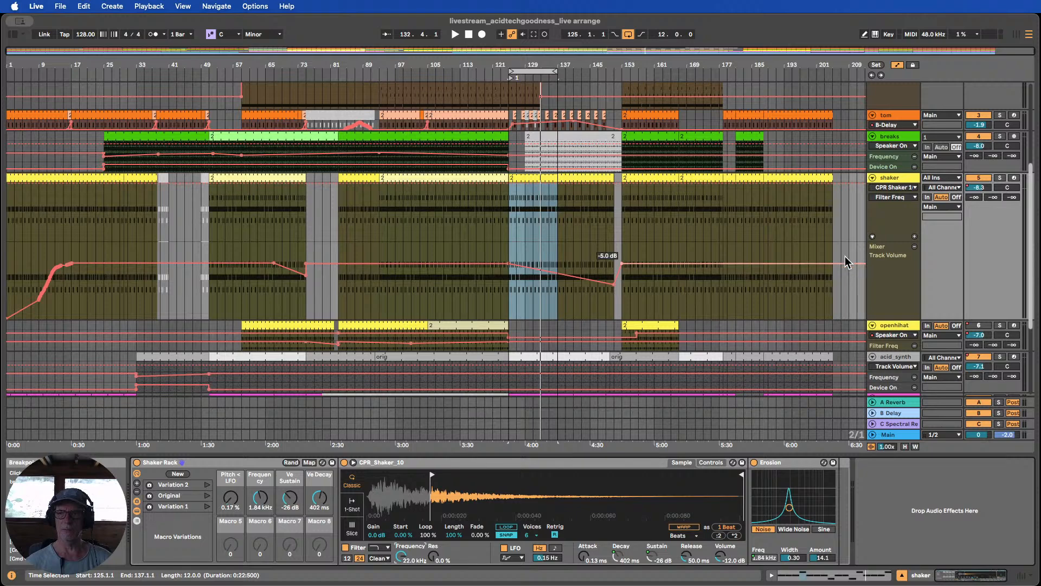
click(914, 237)
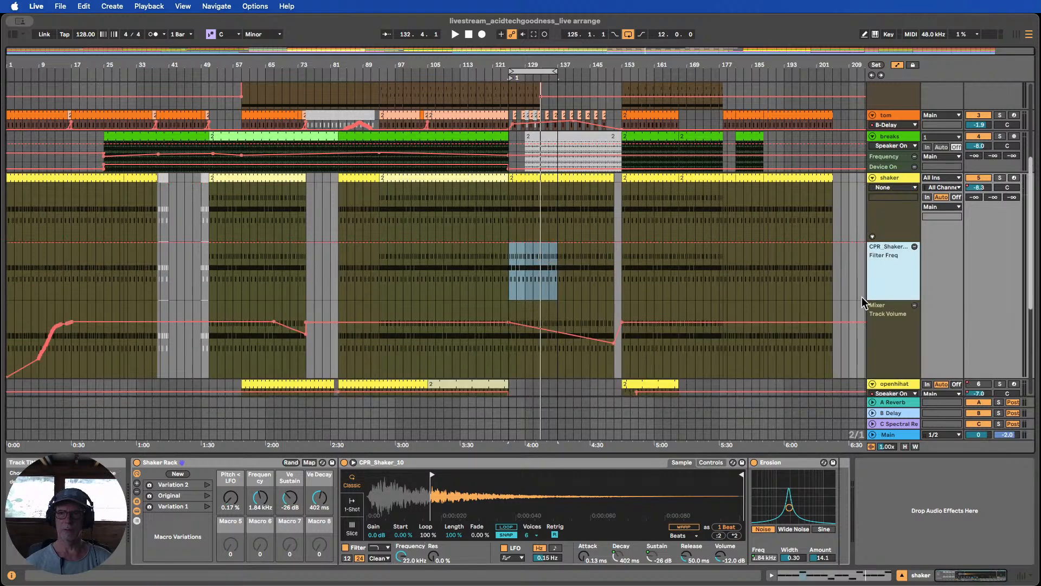
Draw a shaker filter frequency sweep falling from 22.0 kHz at bar 125 to about 137 Hz at bar 137
drag(571, 66, 458, 249)
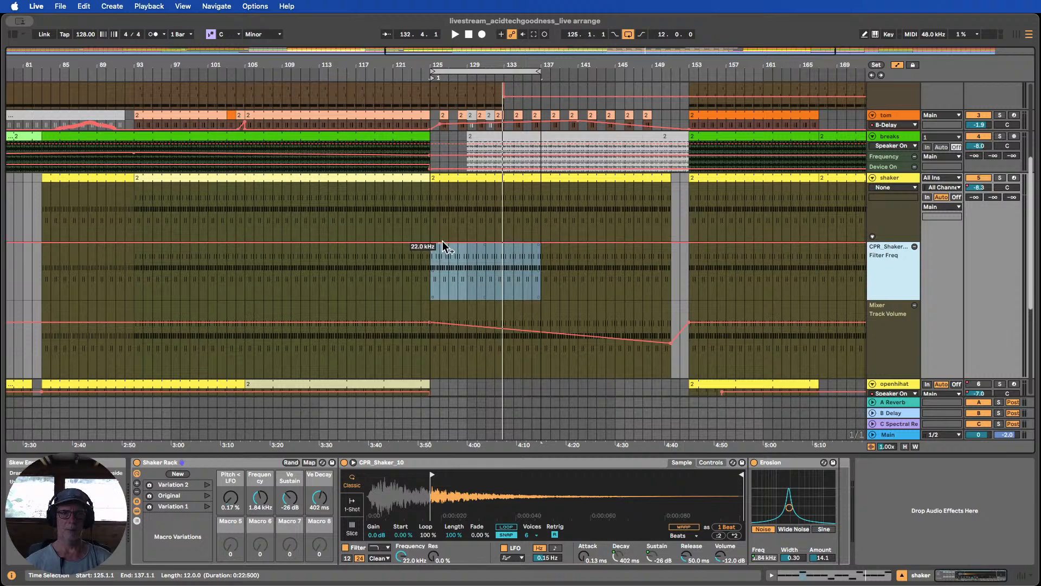
click(440, 256)
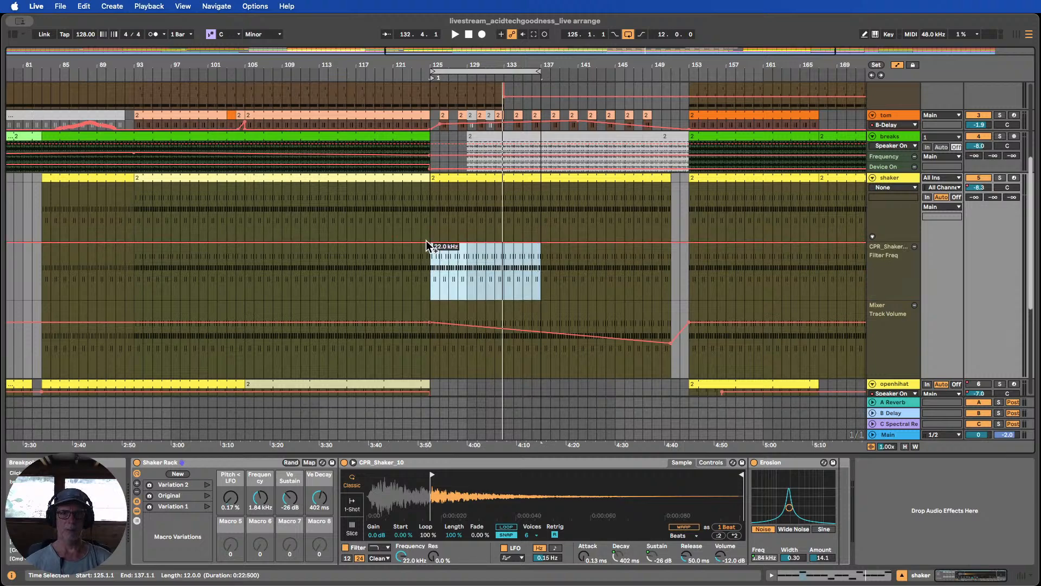
click(428, 242)
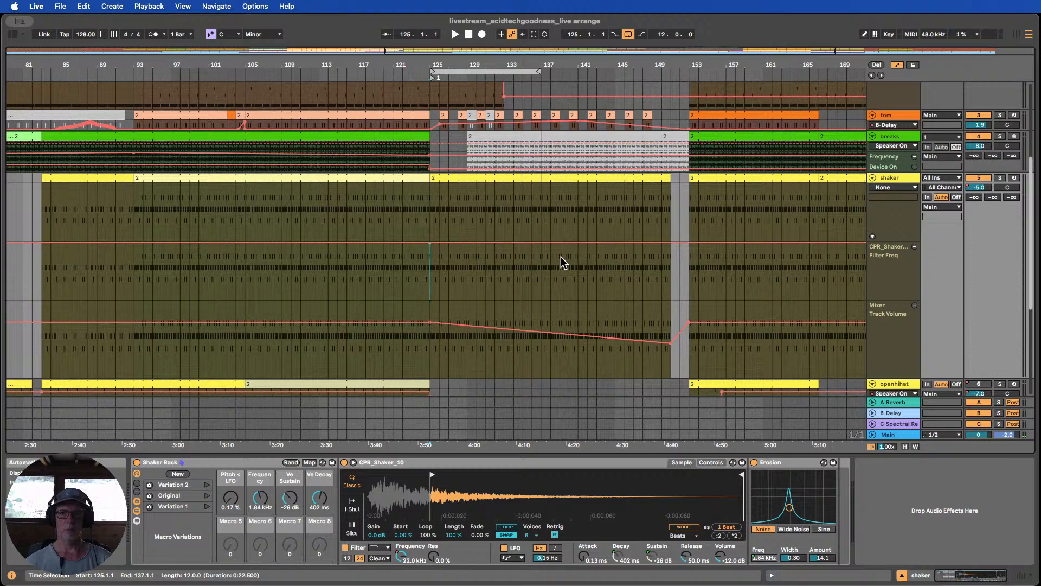
drag(540, 242, 540, 285)
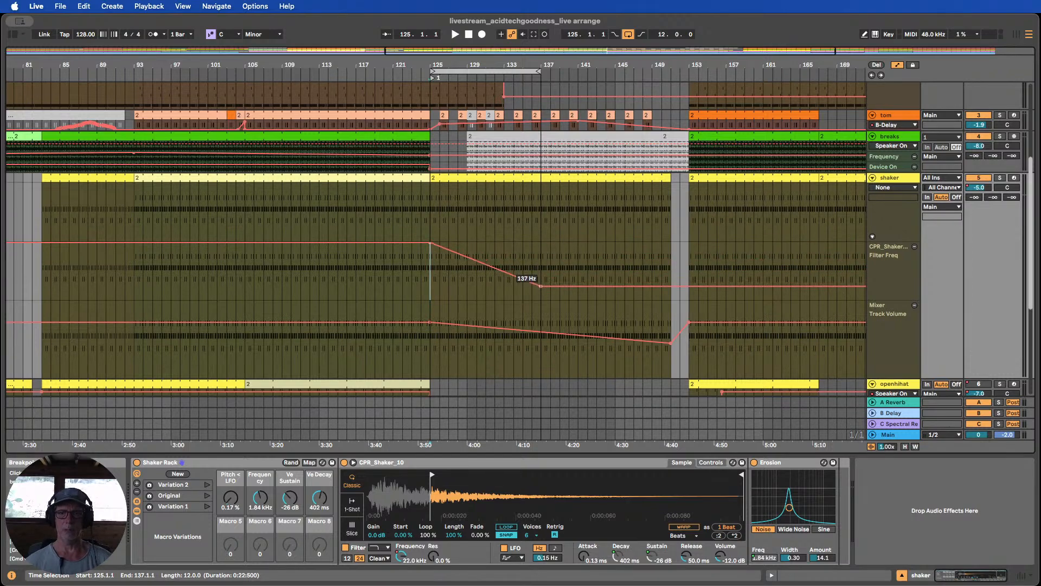
While playing from bar 125, set the shaker's filter resonance to 20% and raise its filter frequency breakpoint at bar 137 to about 812 Hz
click(417, 70)
drag(476, 65, 452, 86)
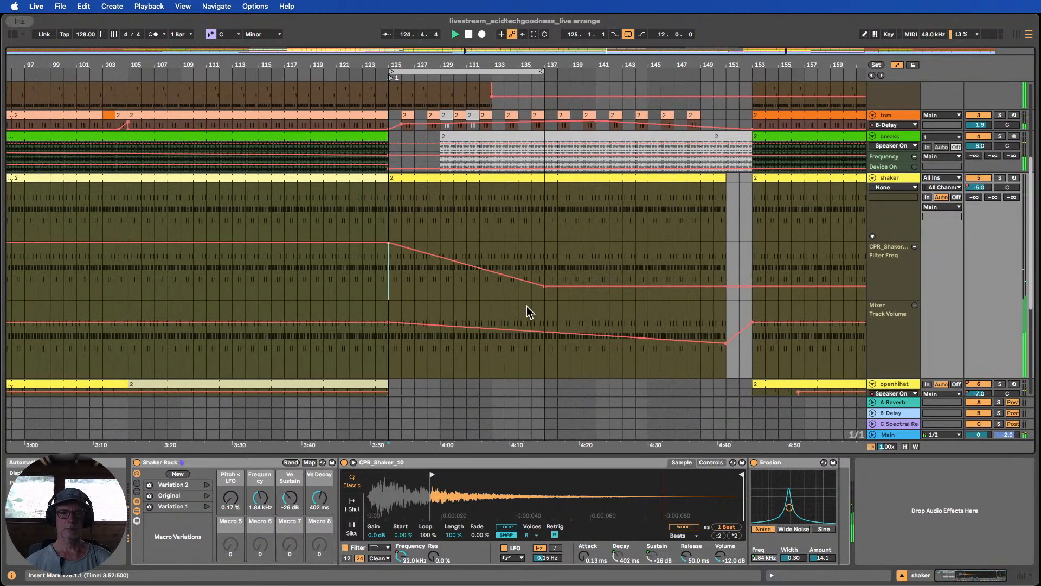
drag(434, 555, 434, 539)
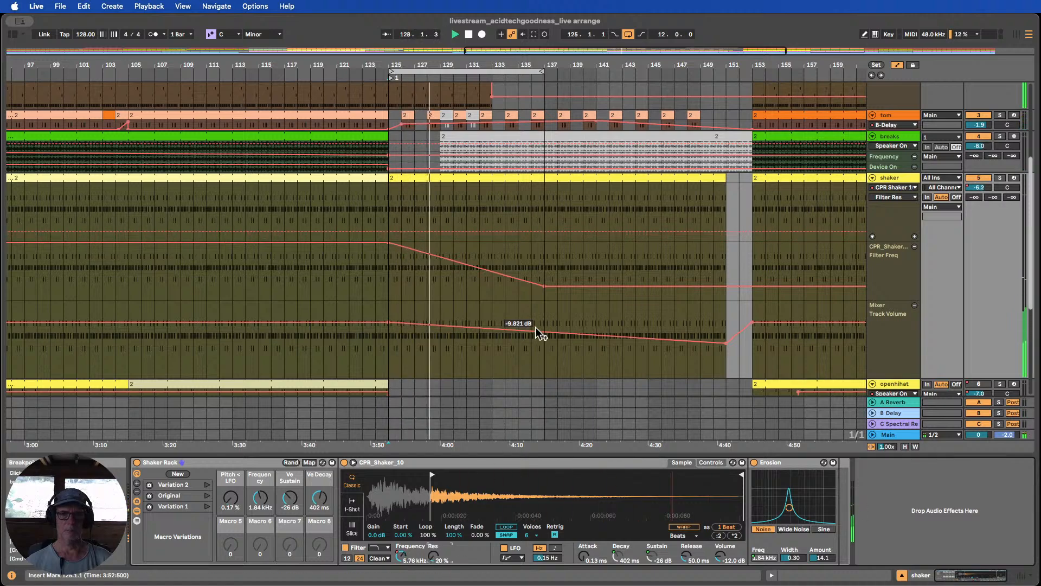
drag(544, 286, 544, 271)
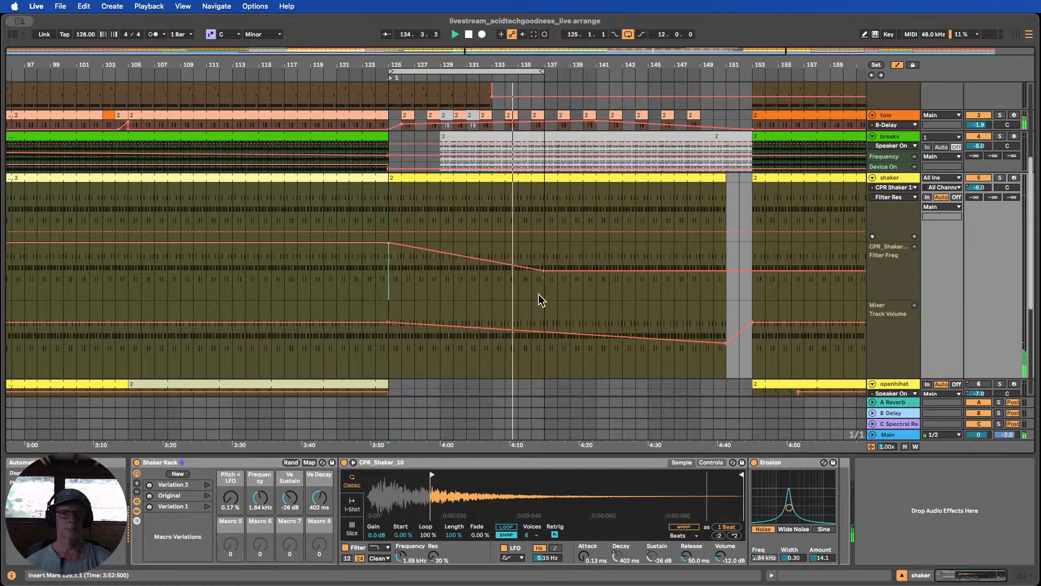
Solo the shaker and bass together, replay from bar 125 to check their filter sweeps, and unsolo both
click(999, 178)
scroll(994, 184, up, 5)
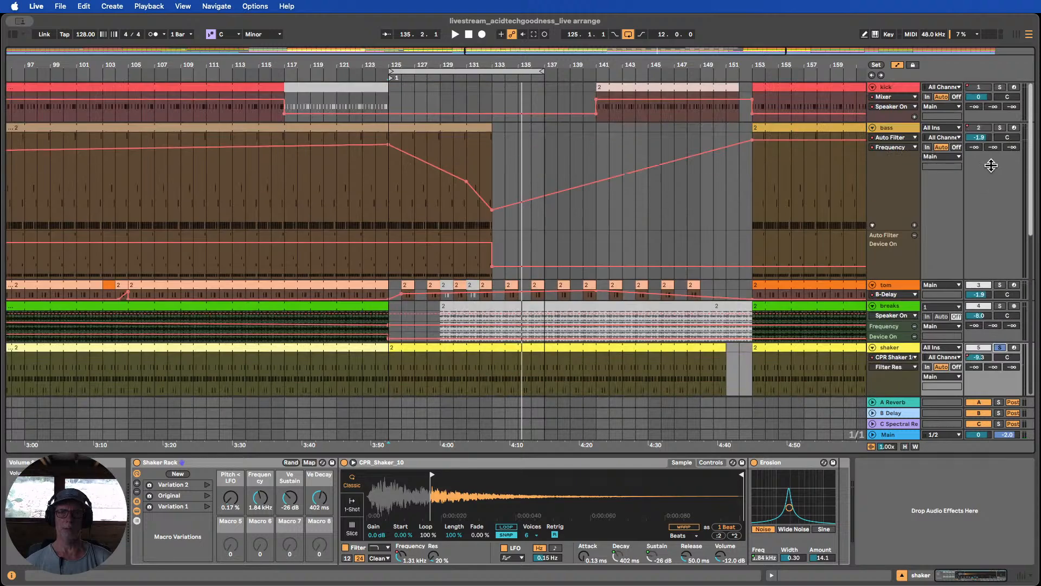
click(999, 128)
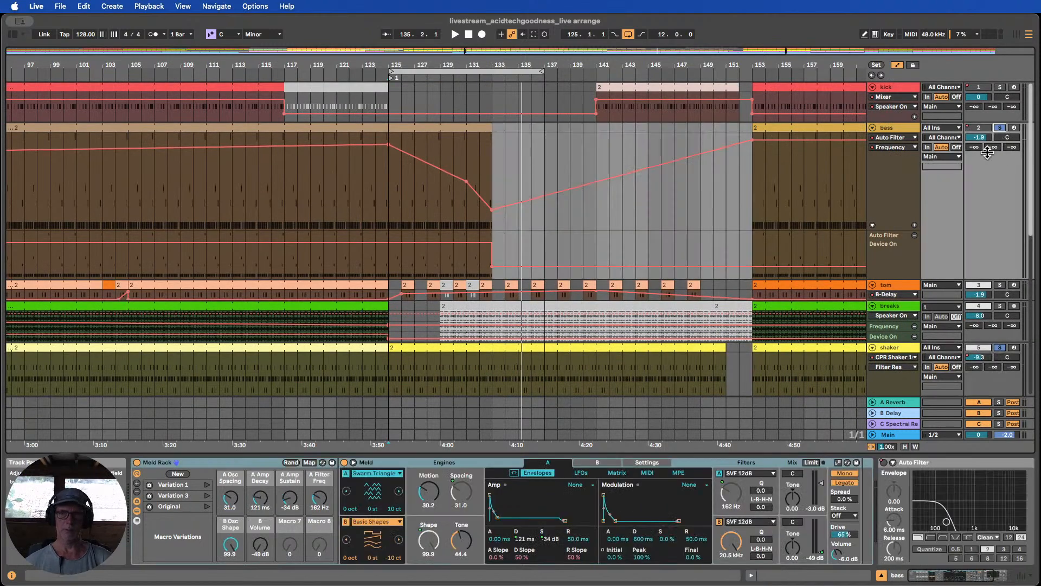
click(372, 68)
scroll(551, 231, down, 5)
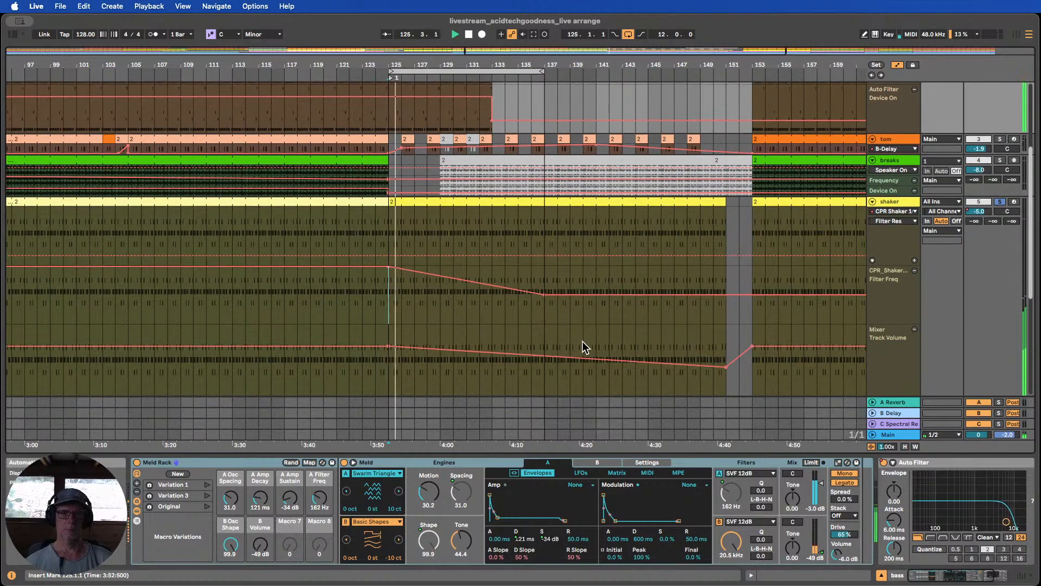
click(507, 315)
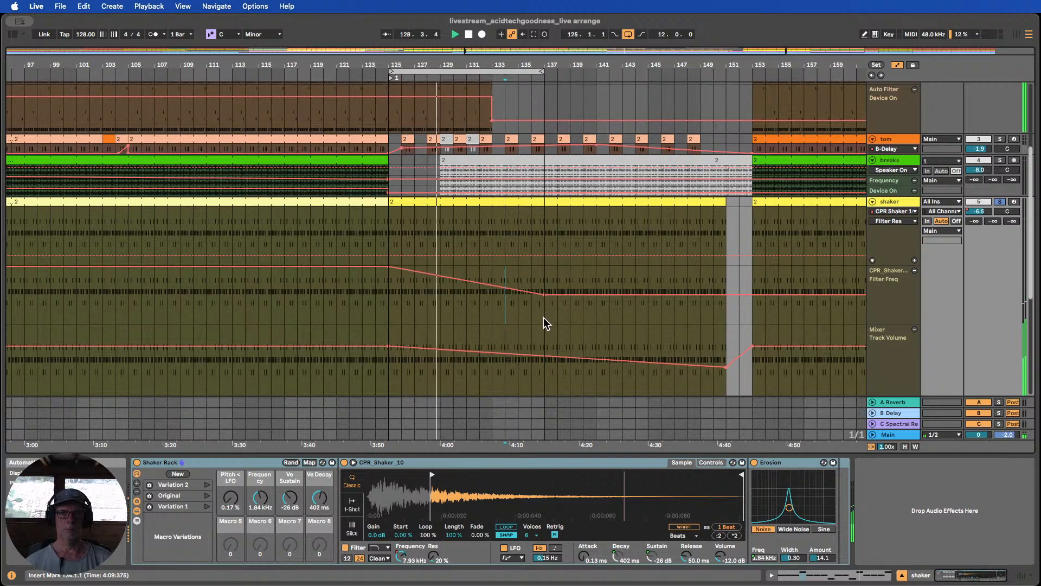
scroll(543, 317, up, 2)
scroll(542, 315, up, 3)
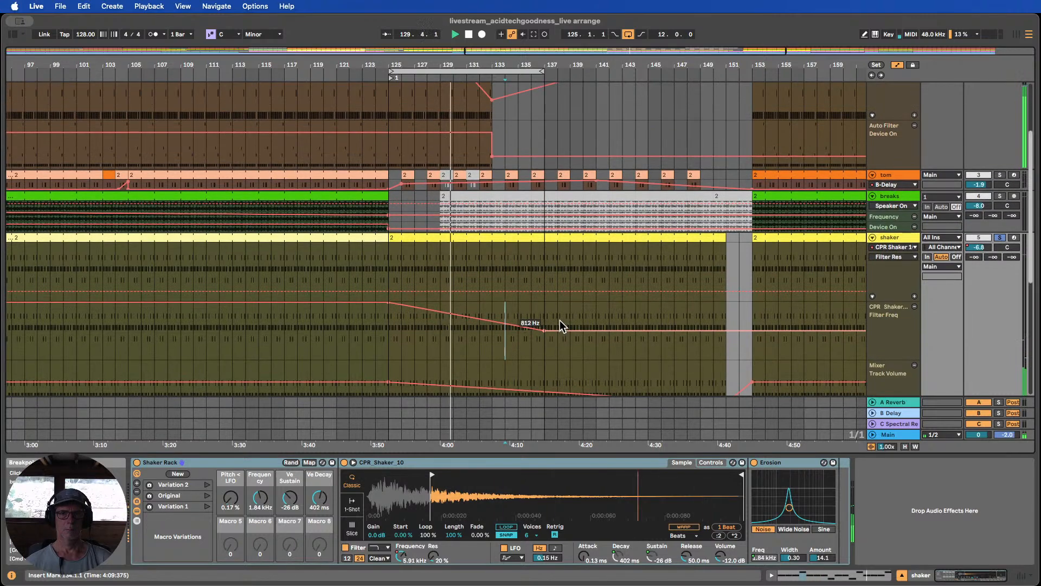
scroll(547, 354, up, 3)
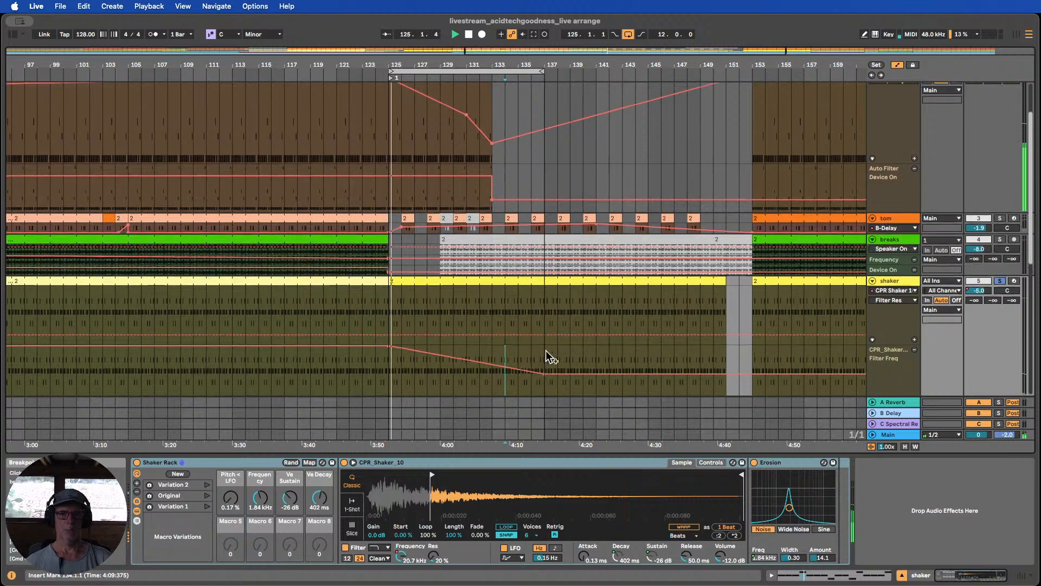
scroll(542, 349, up, 3)
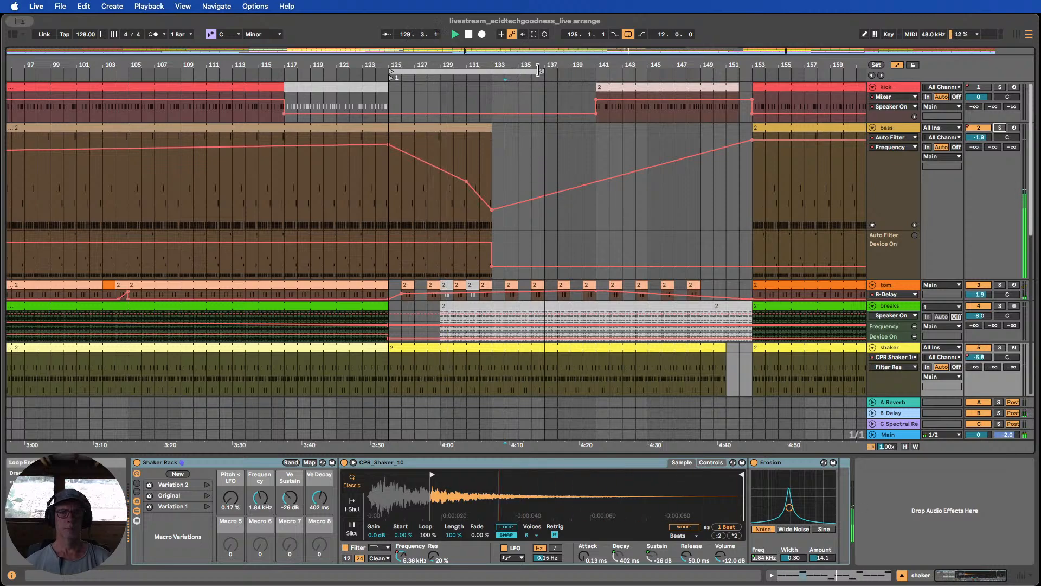
Shift the loop to bars 139 to 151 and select bars 125 to 127 on the kick track
drag(536, 72, 719, 71)
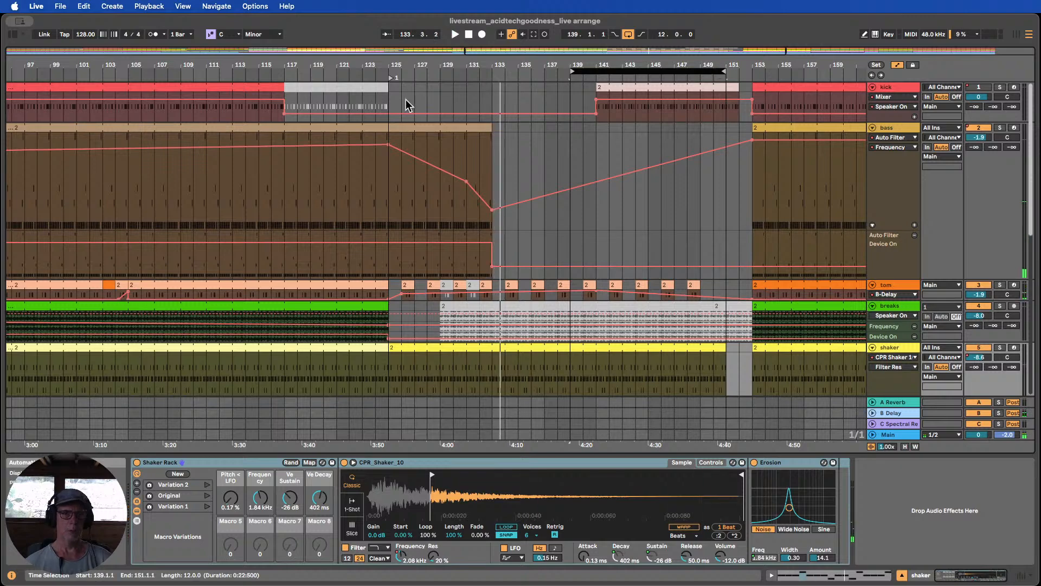
drag(394, 103, 403, 103)
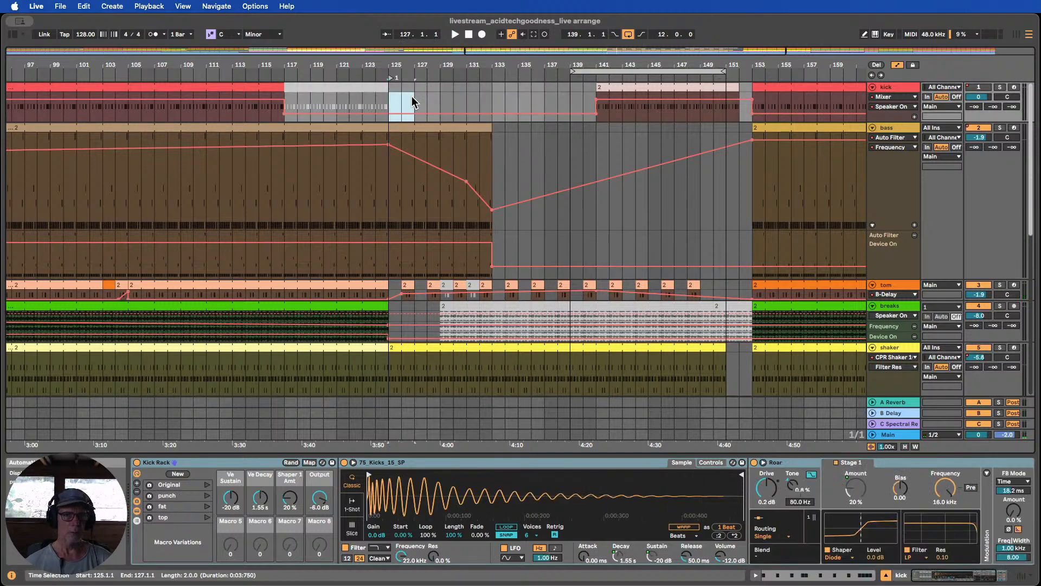
drag(408, 63, 392, 87)
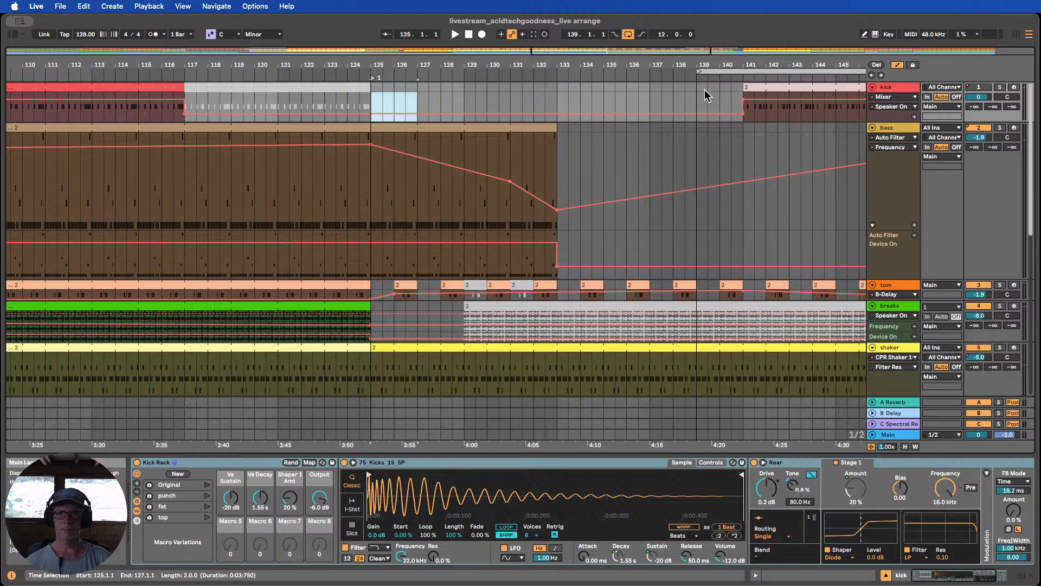
Add a locator at bar 141 and move the loop to run from bar 129 to bar 141
click(743, 129)
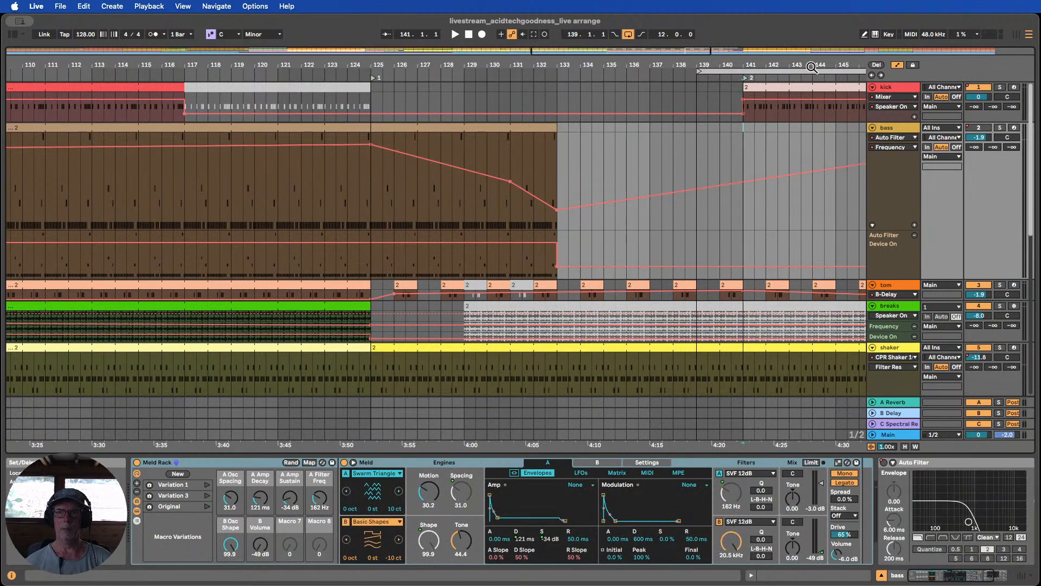
drag(770, 66, 591, 22)
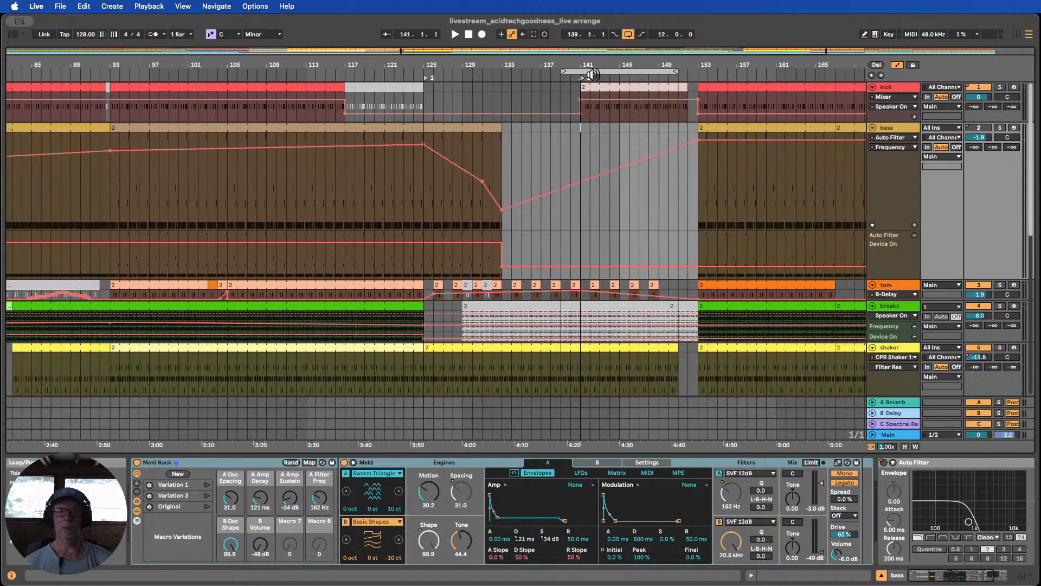
drag(585, 70, 491, 75)
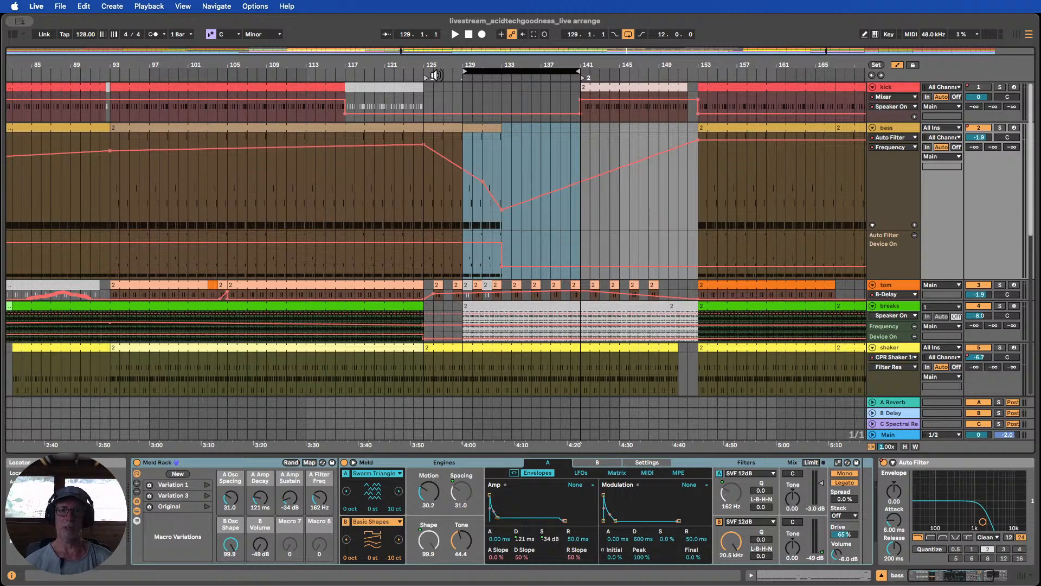
Play the looped section and examine the shaker's filter frequency and volume automation through the breakdown
click(451, 71)
drag(503, 65, 466, 60)
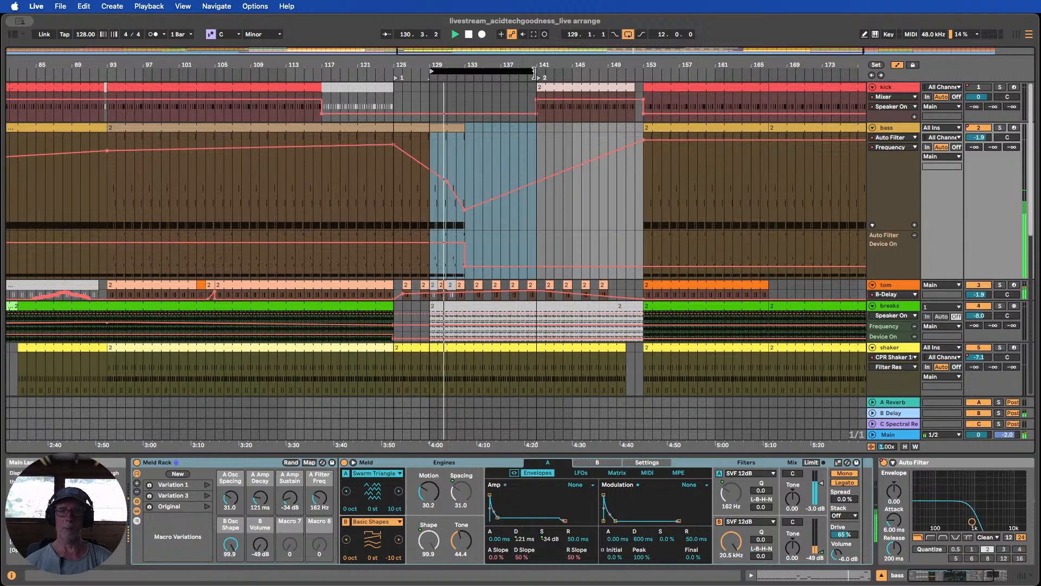
drag(508, 64, 467, 60)
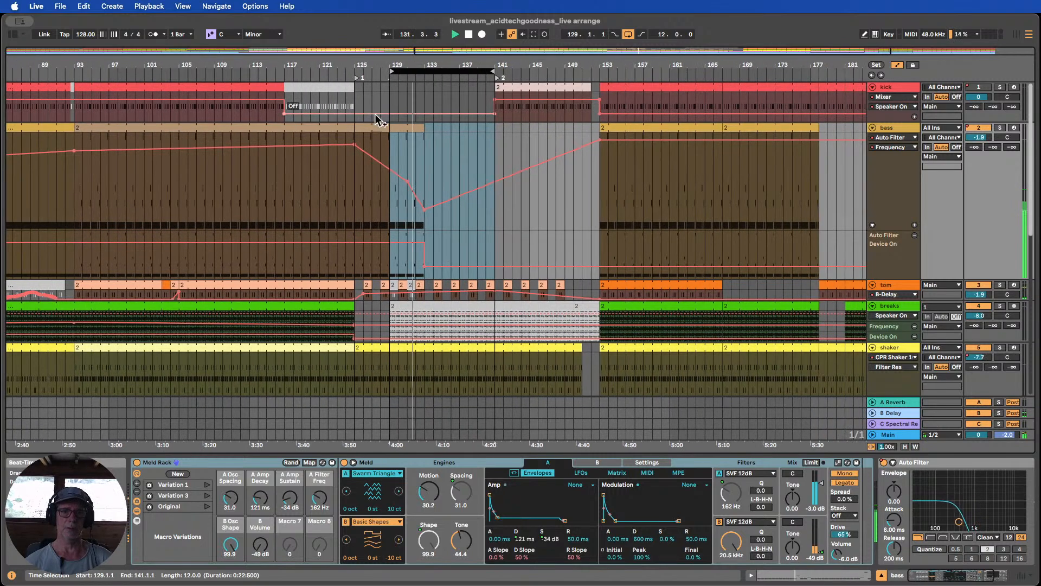
scroll(476, 145, down, 5)
scroll(477, 150, up, 2)
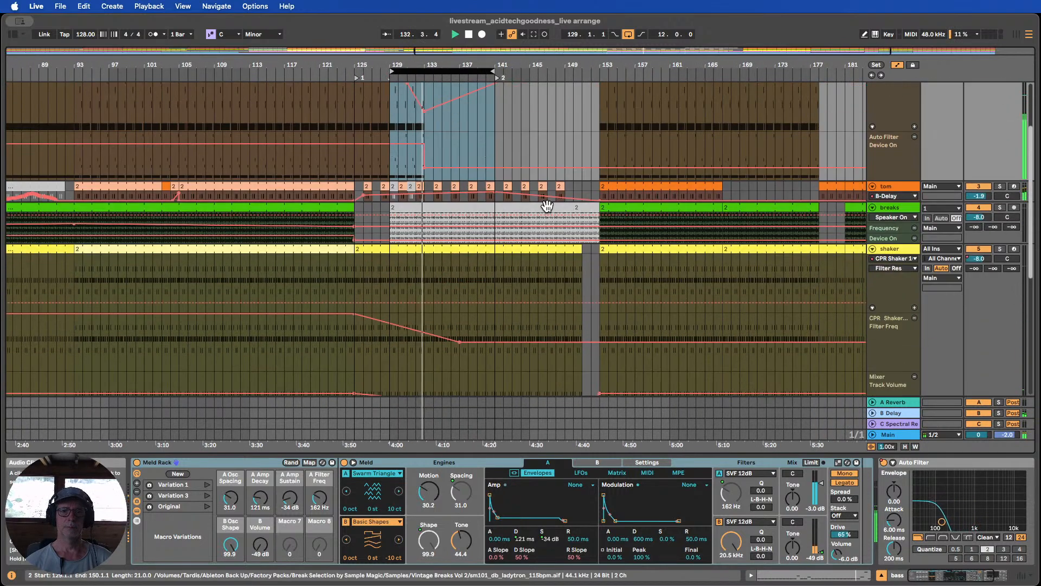
scroll(547, 320, up, 2)
scroll(545, 317, down, 4)
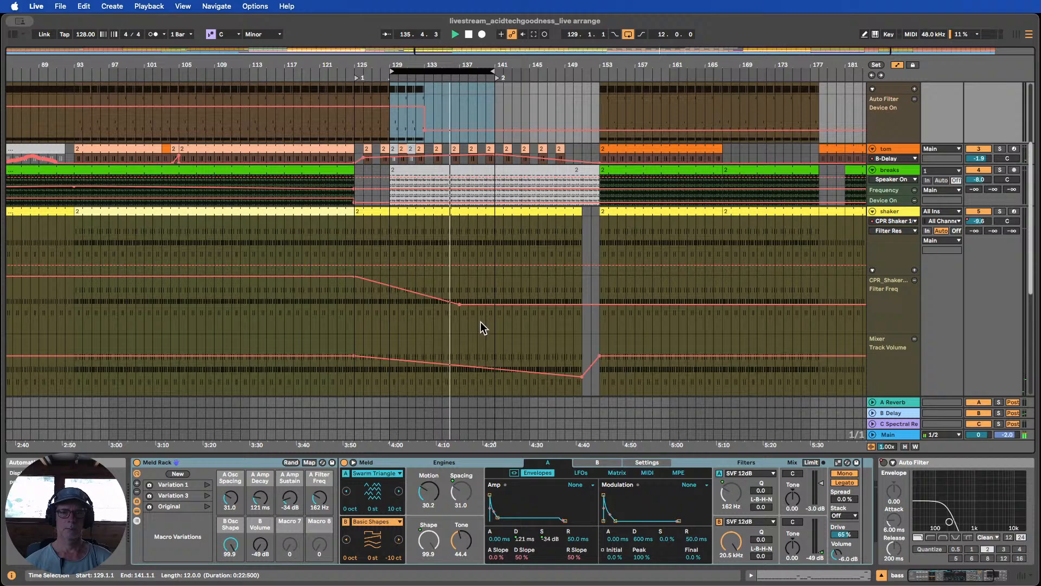
Stop playback, remove the dip in the shaker's track volume automation before bar 153, and replay from about bar 133
scroll(496, 344, down, 4)
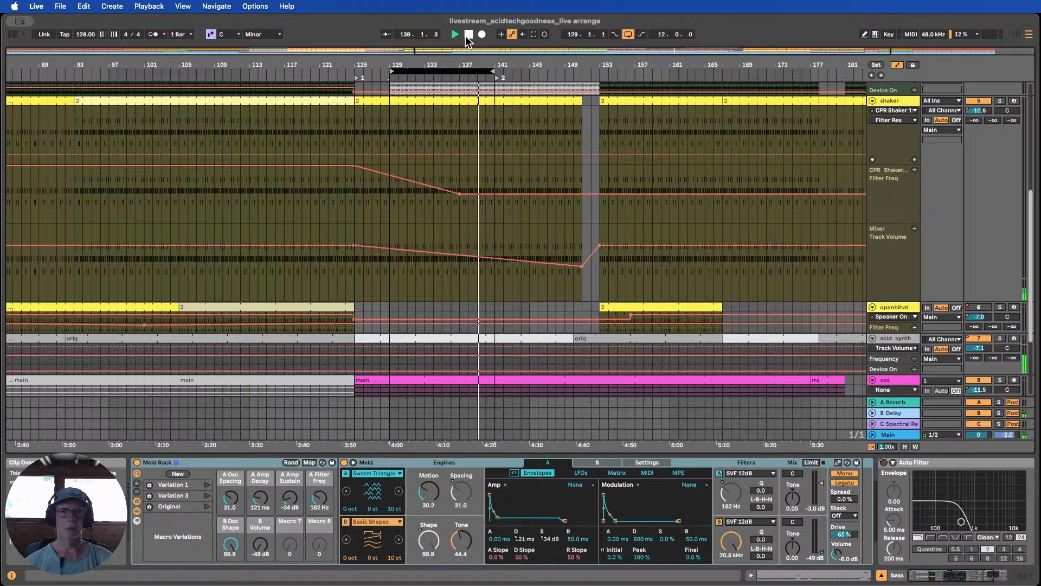
click(582, 266)
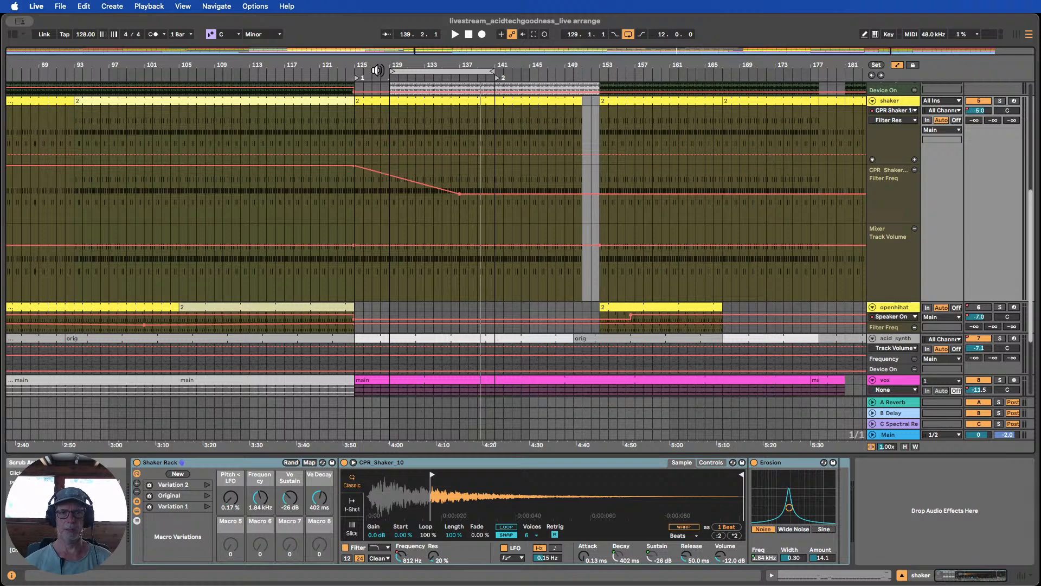
click(431, 77)
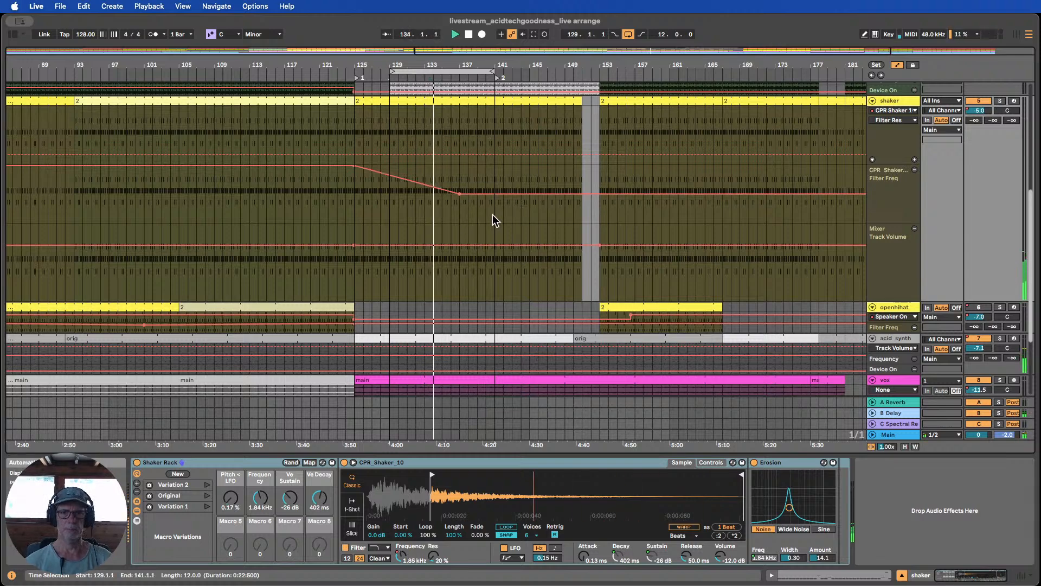
Split off and deactivate bars 137 to 141 of the shaker clip, and raise its filter frequency at bar 141 to 4.23 kHz
drag(464, 213, 494, 129)
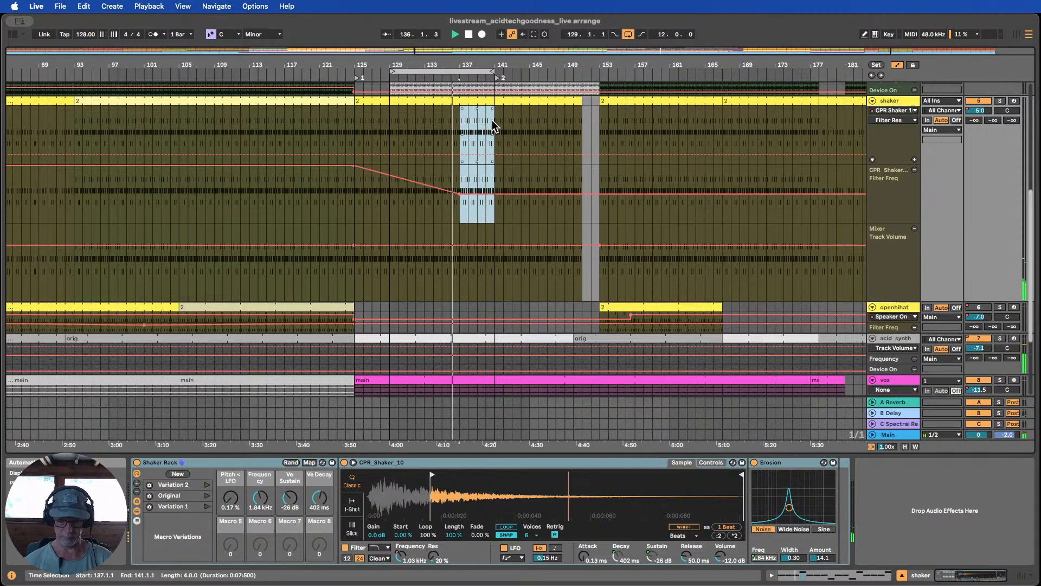
key(super+e)
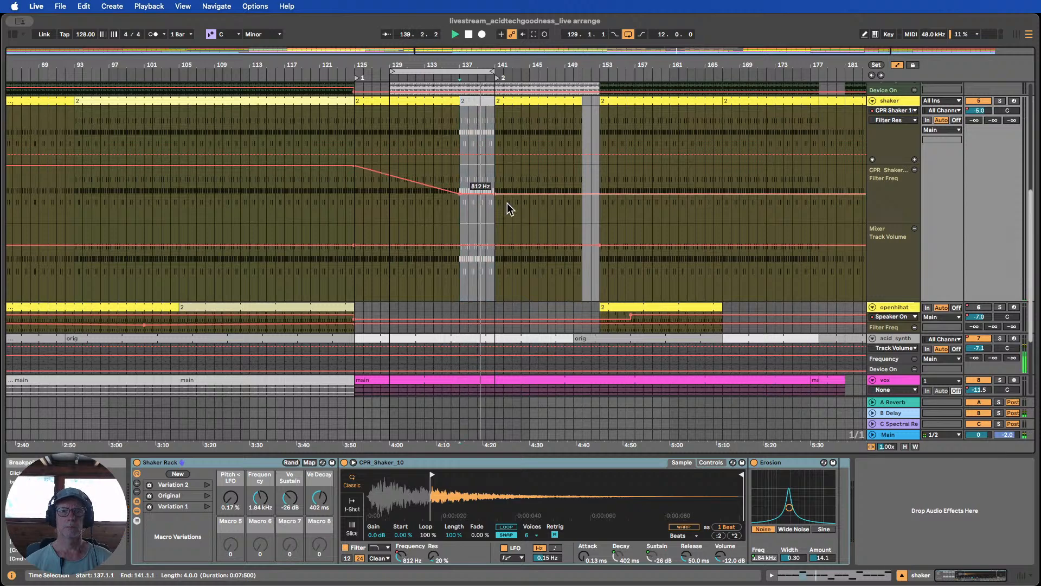
drag(502, 194, 502, 180)
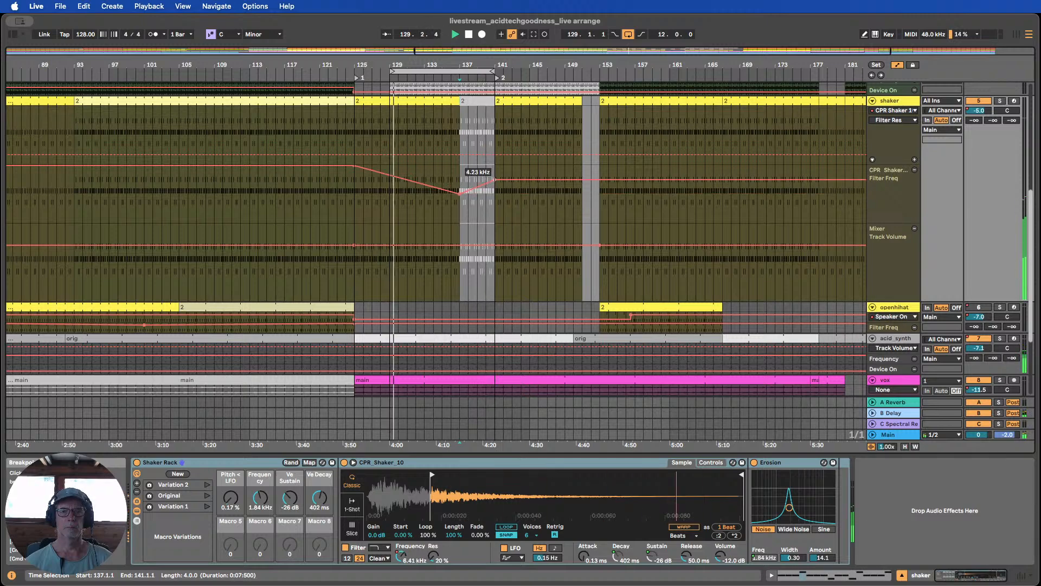
Move the loop to run from bar 141 to bar 153
scroll(516, 176, up, 5)
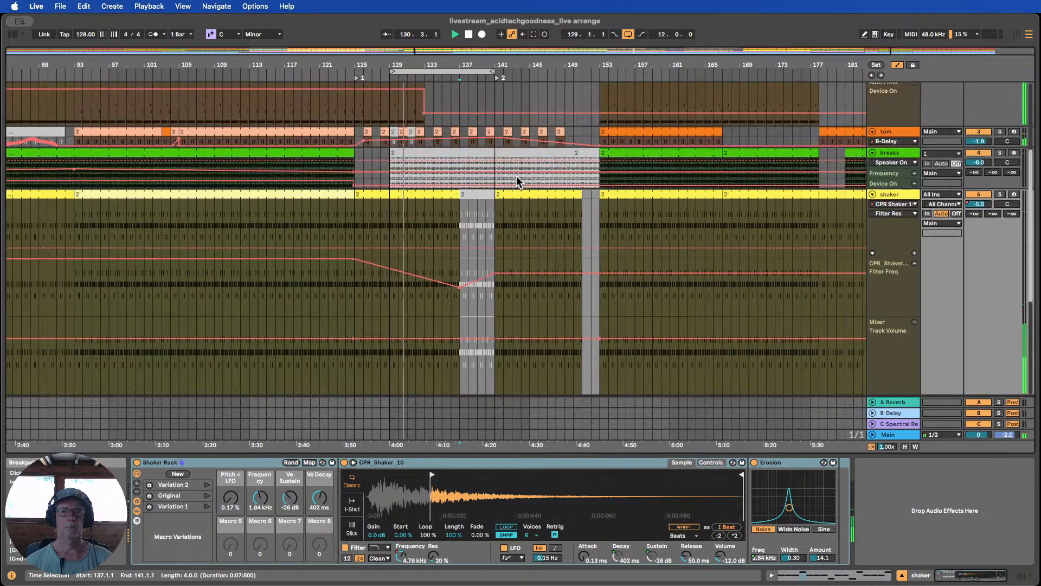
scroll(517, 178, up, 5)
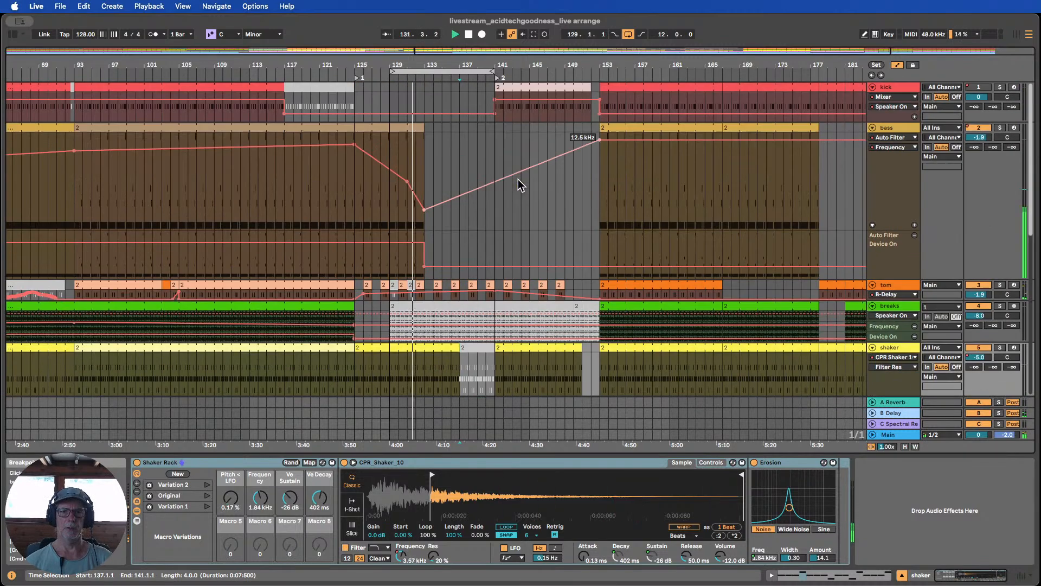
scroll(518, 177, up, 3)
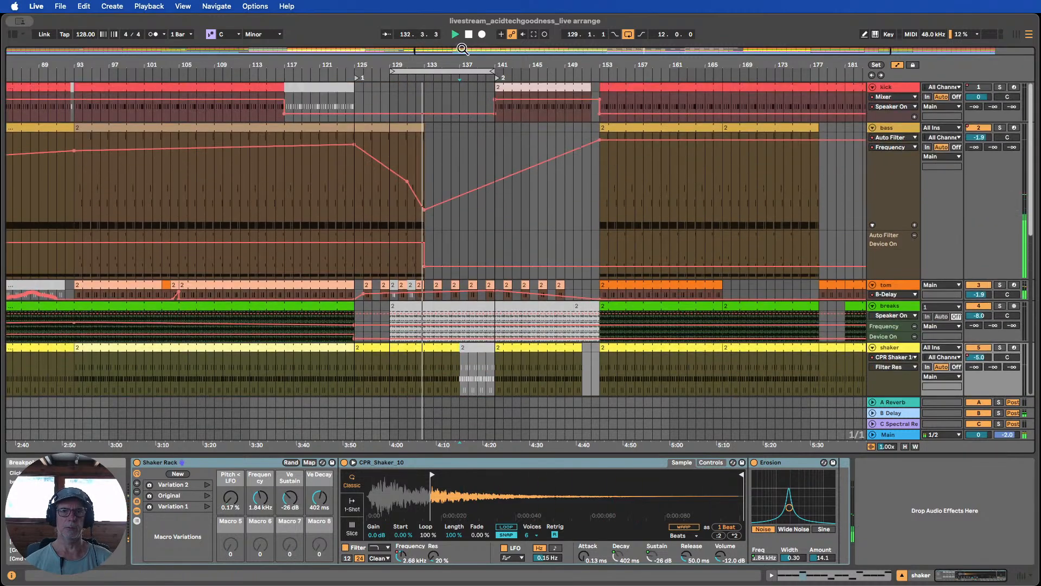
drag(462, 71, 592, 75)
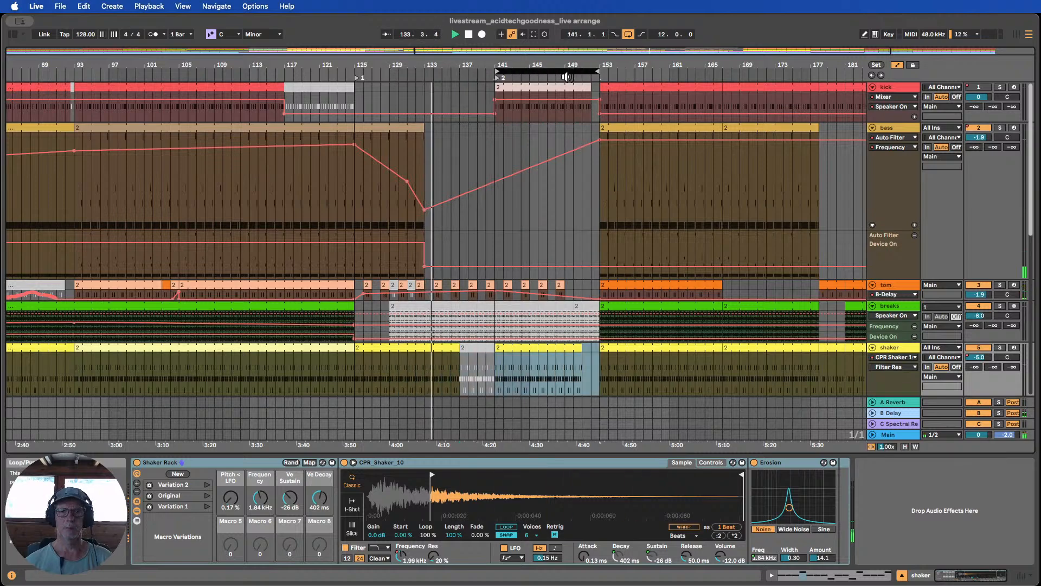
Lower the shaker's filter frequency at bar 141 to 1.79 kHz and shape a rise peaking around bar 150 that falls by bar 153
scroll(567, 103, down, 1)
scroll(567, 102, down, 3)
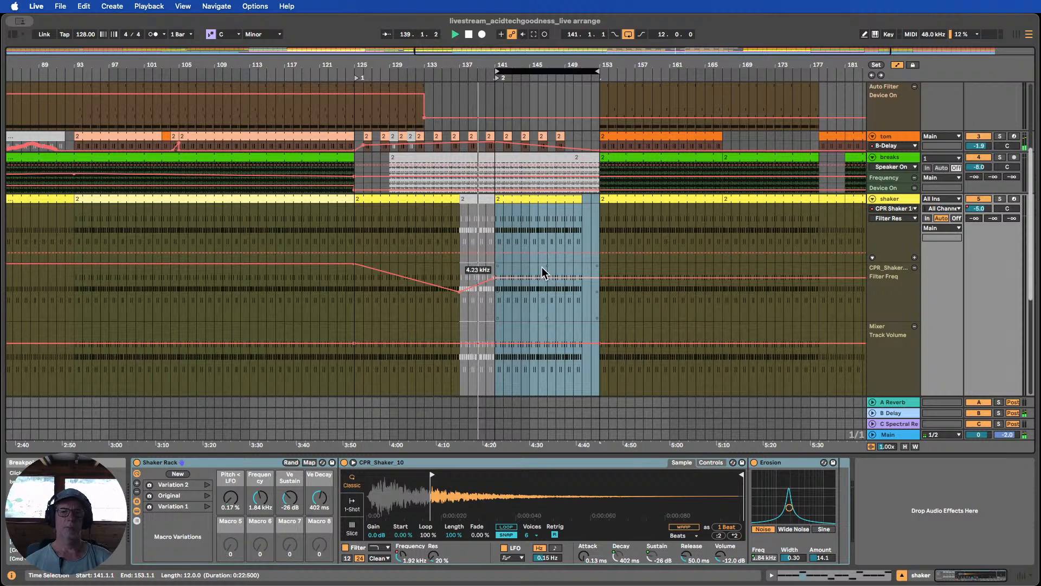
scroll(543, 269, down, 4)
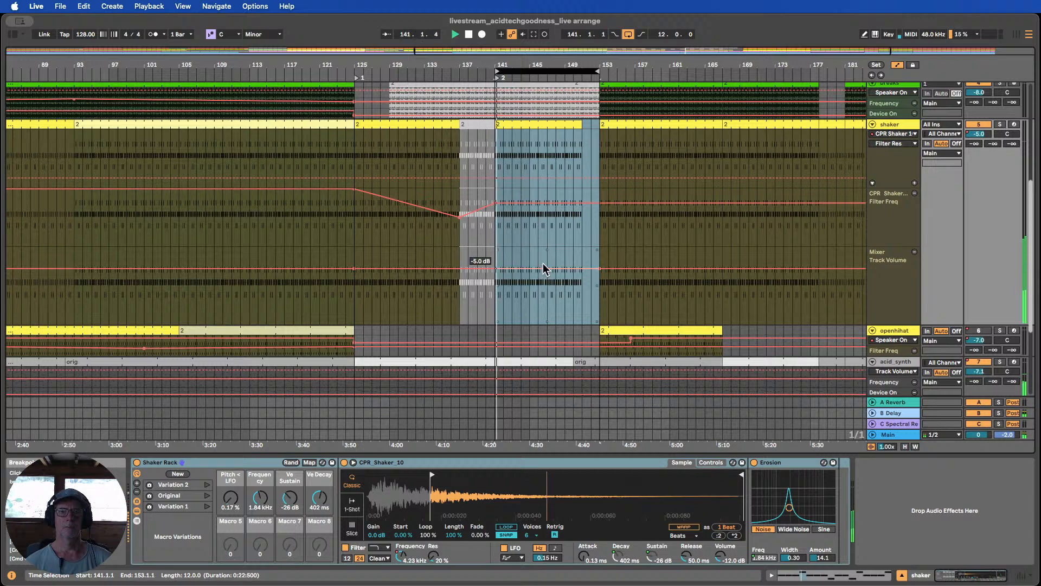
drag(493, 216, 494, 221)
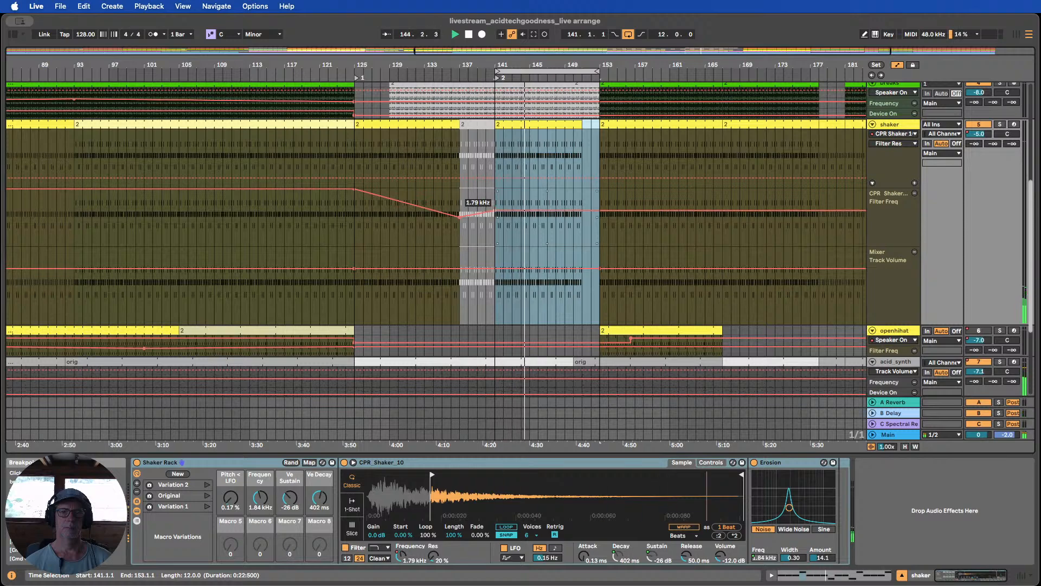
drag(493, 209, 599, 217)
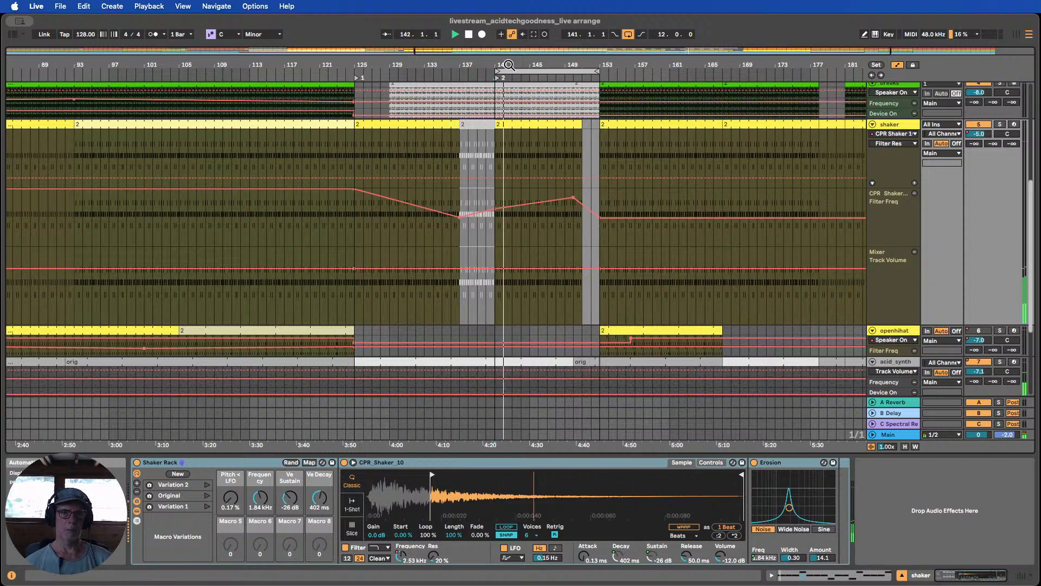
Rejoin the shaker clip across bars 125 to 141 and move its 812 Hz filter breakpoint to bar 141, removing the extra point there
drag(455, 126, 481, 126)
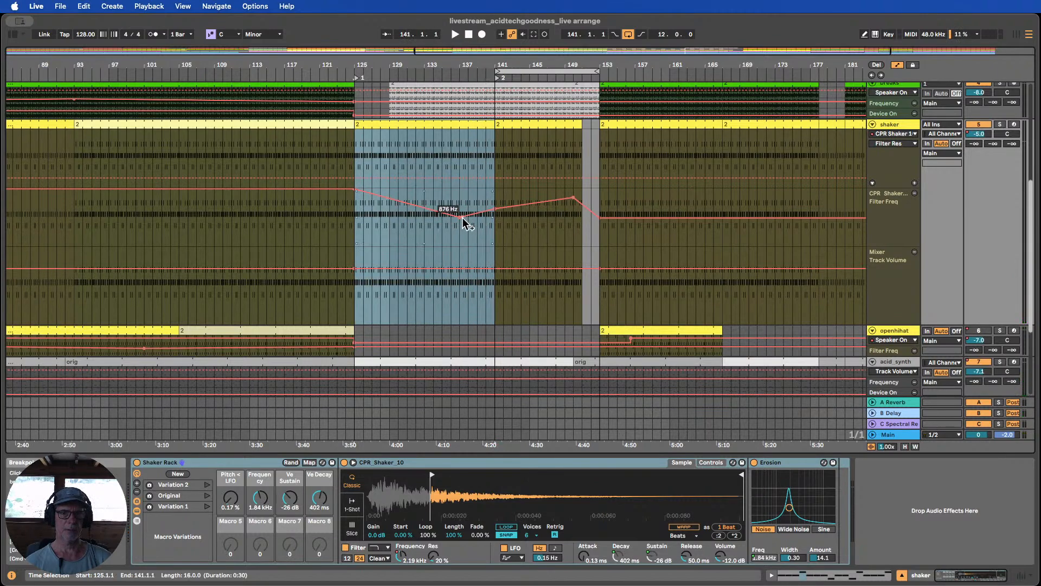
click(456, 228)
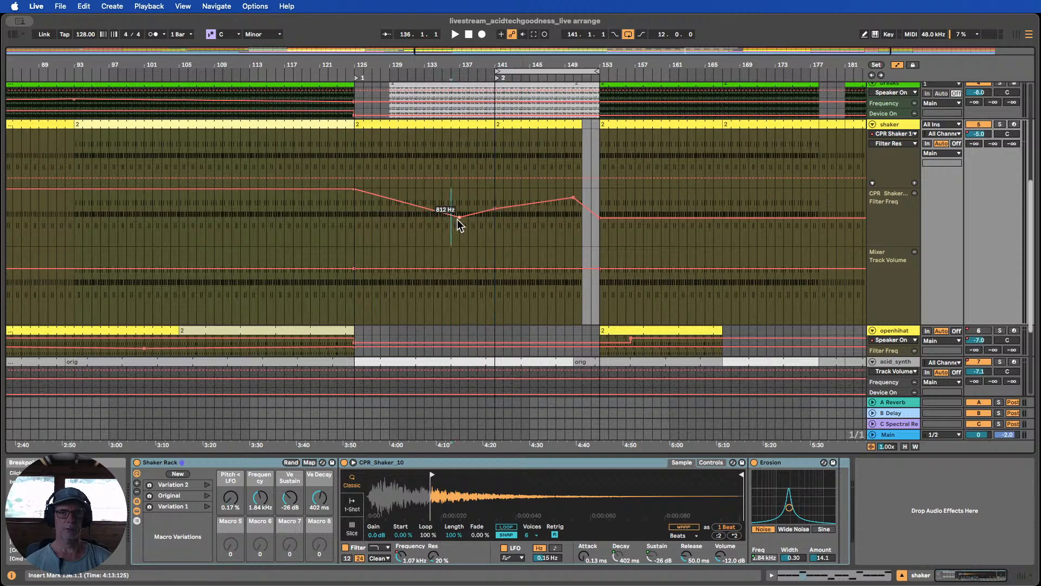
drag(459, 217, 476, 218)
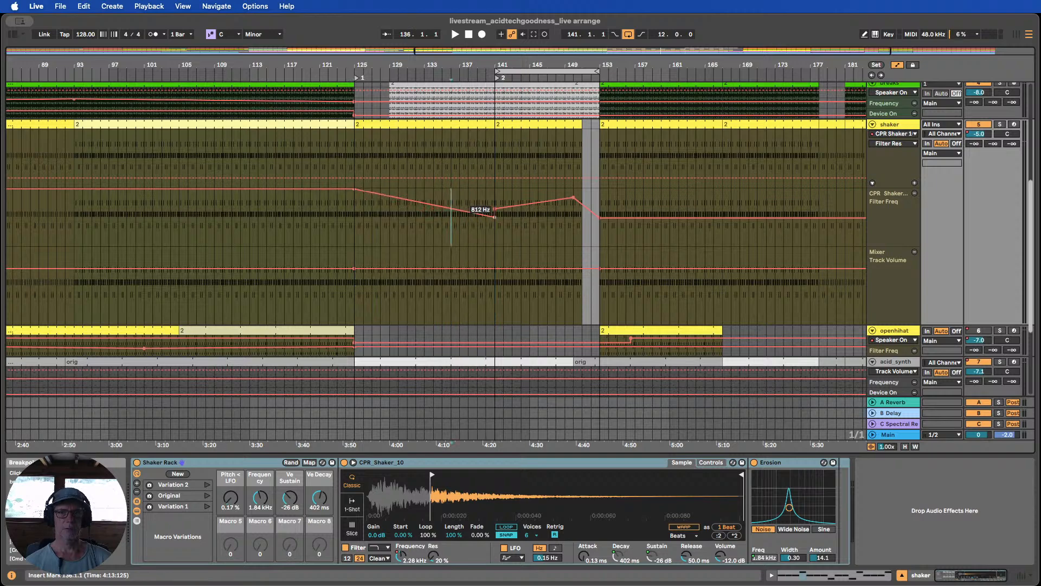
click(495, 209)
key(space)
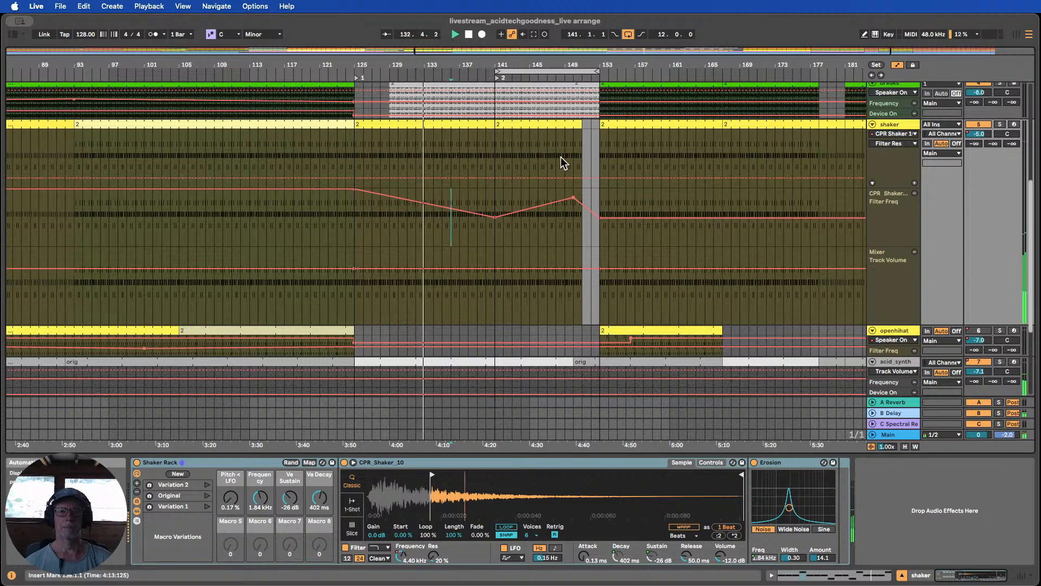
Play the breakdown through to bar 153, examining the clips and automation on all tracks, and stop playback
scroll(520, 198, down, 2)
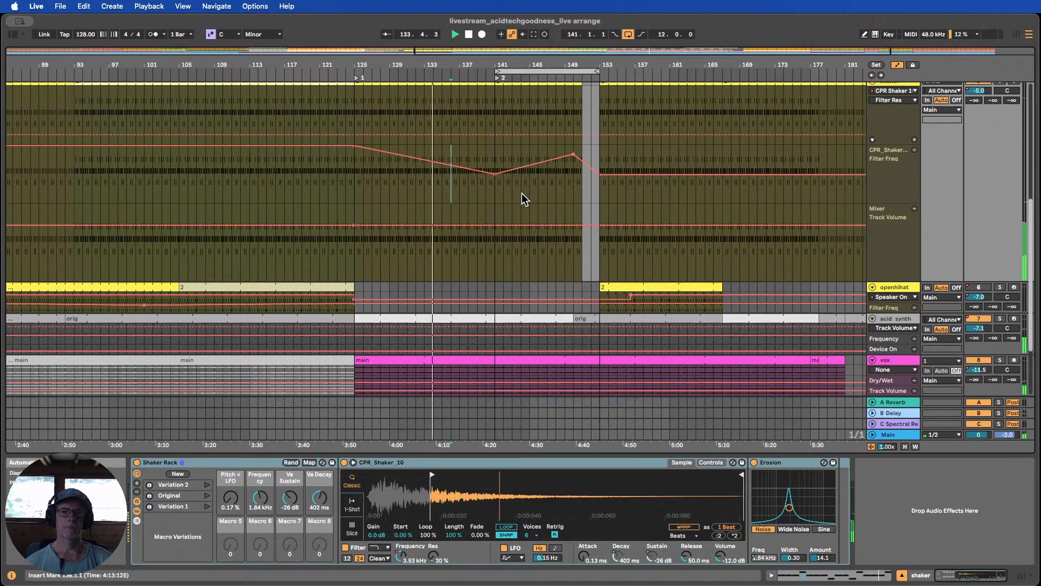
scroll(522, 193, down, 5)
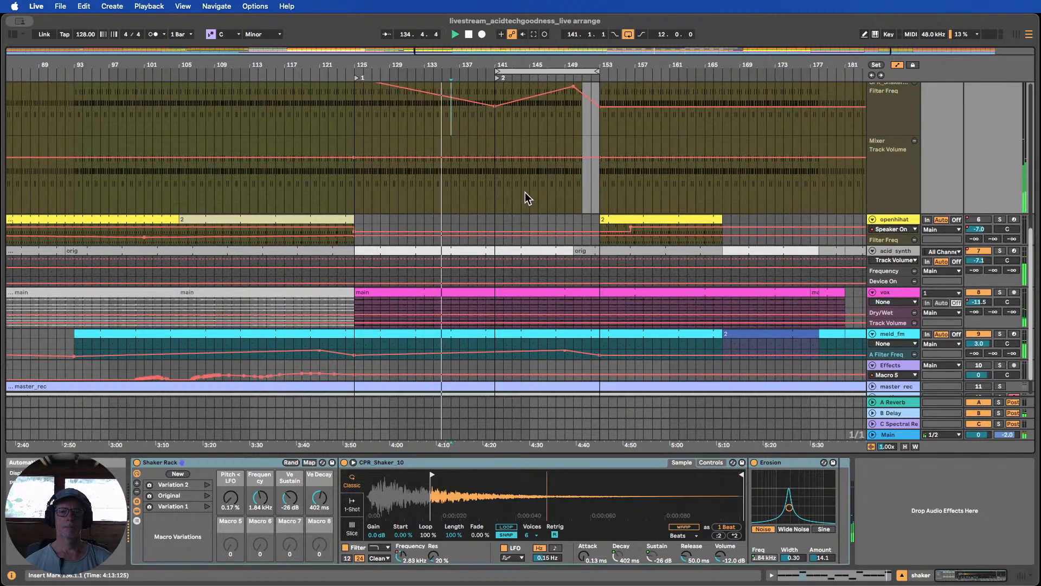
scroll(525, 191, up, 8)
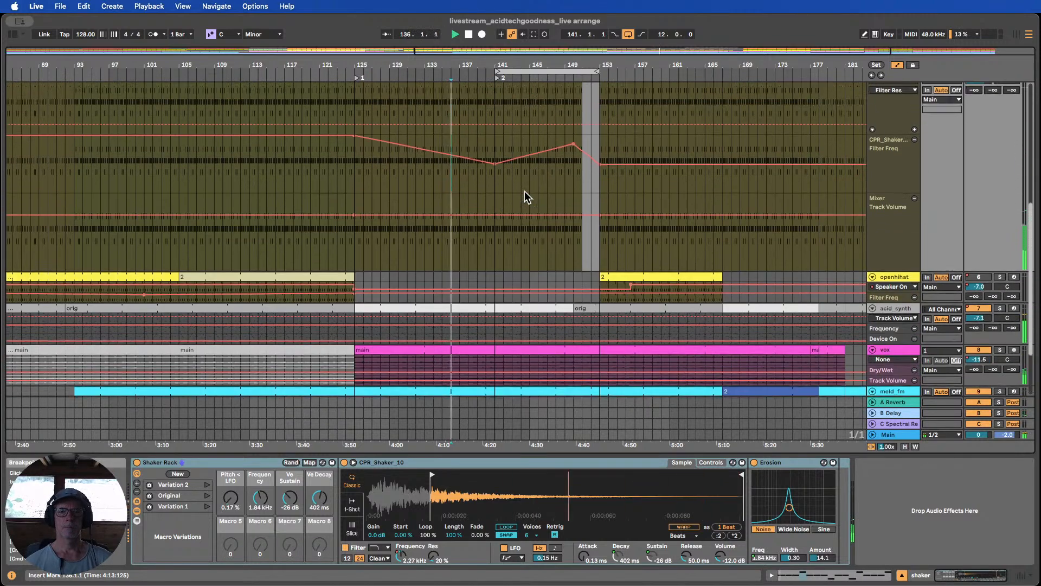
scroll(524, 191, up, 4)
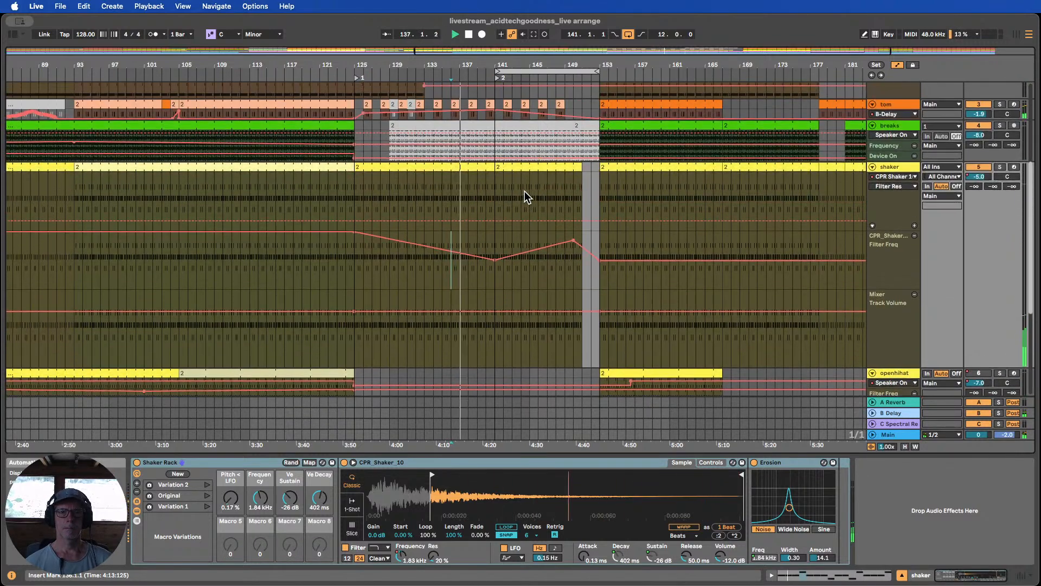
scroll(524, 191, up, 3)
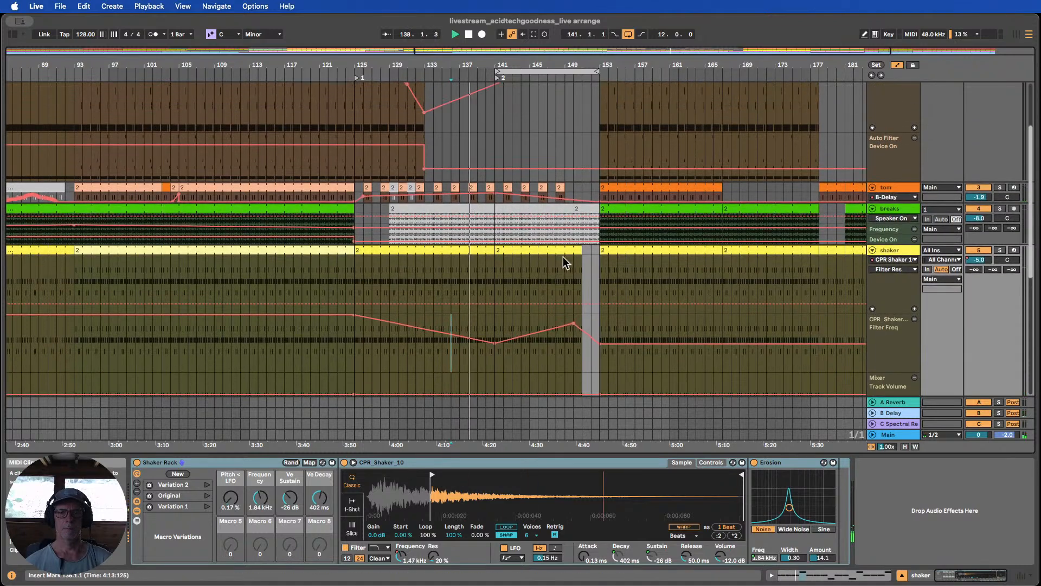
scroll(561, 255, up, 1)
scroll(561, 255, up, 2)
scroll(562, 252, down, 5)
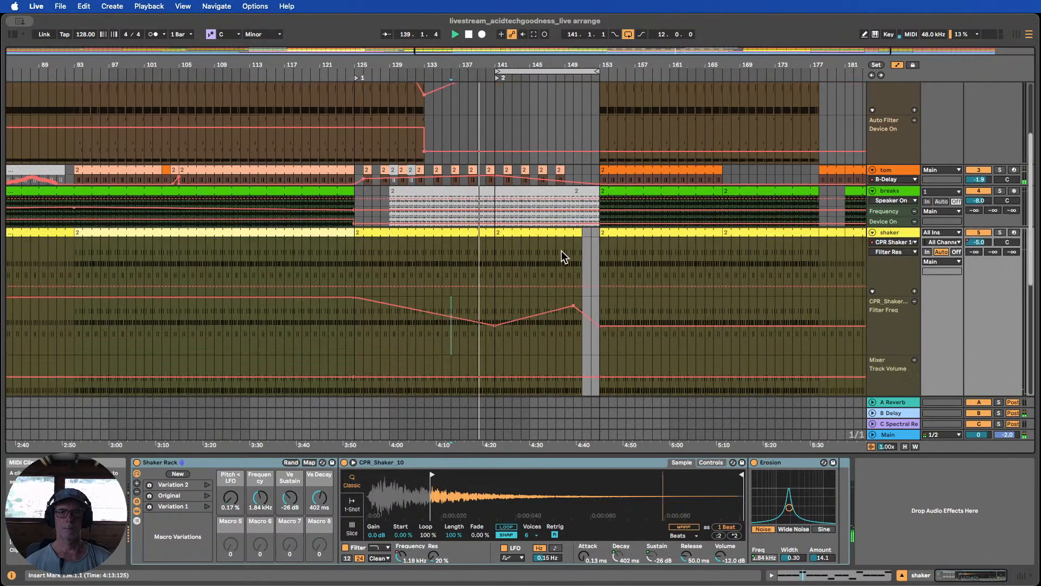
scroll(561, 250, down, 14)
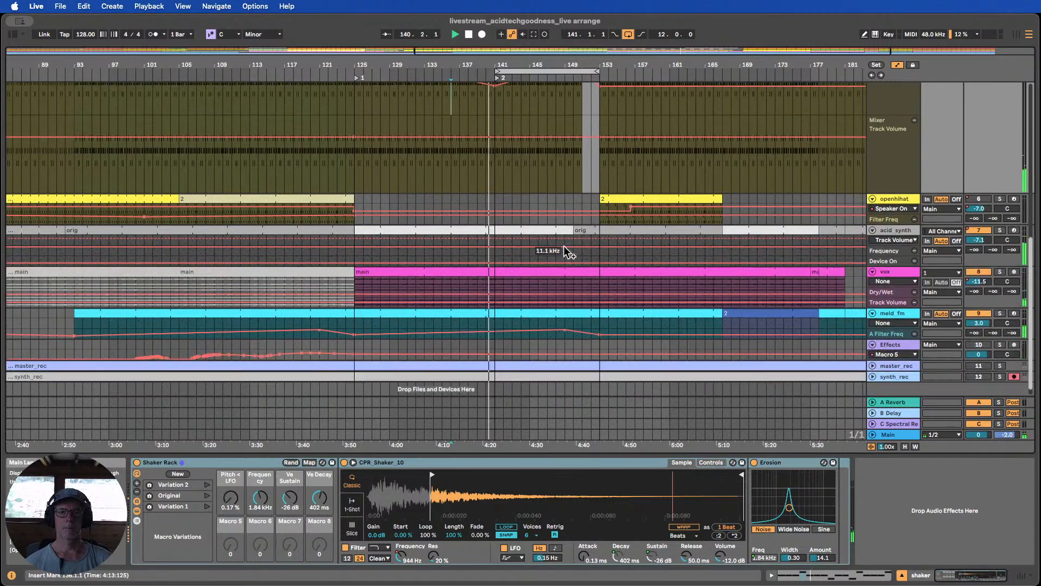
scroll(565, 250, up, 10)
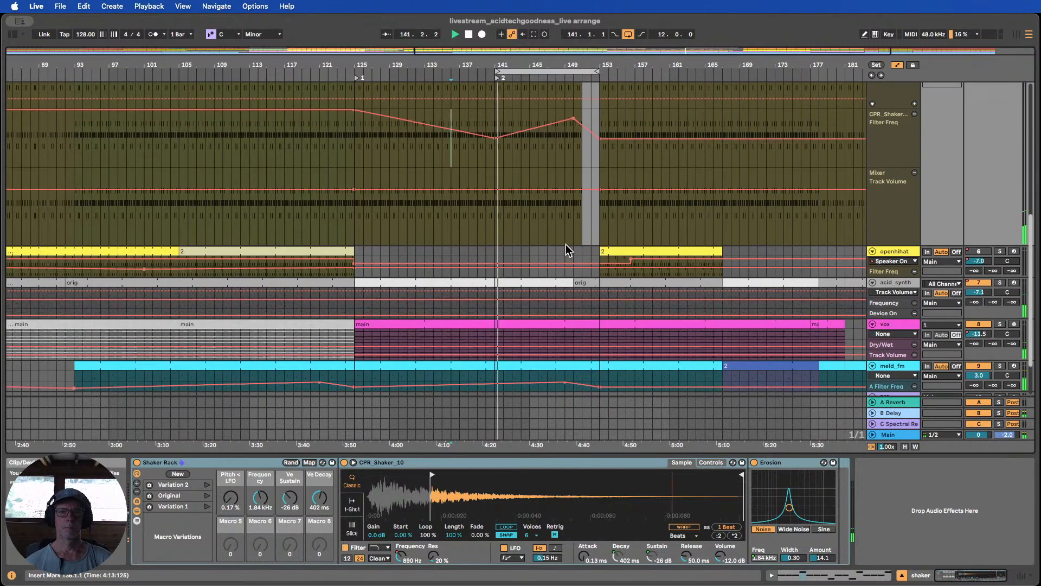
scroll(566, 248, up, 4)
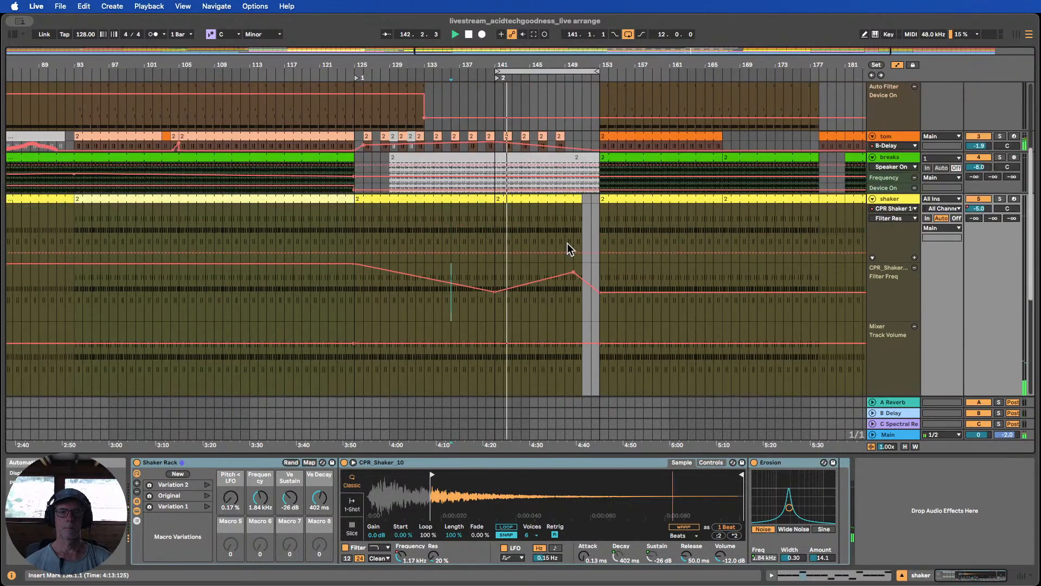
scroll(598, 282, up, 10)
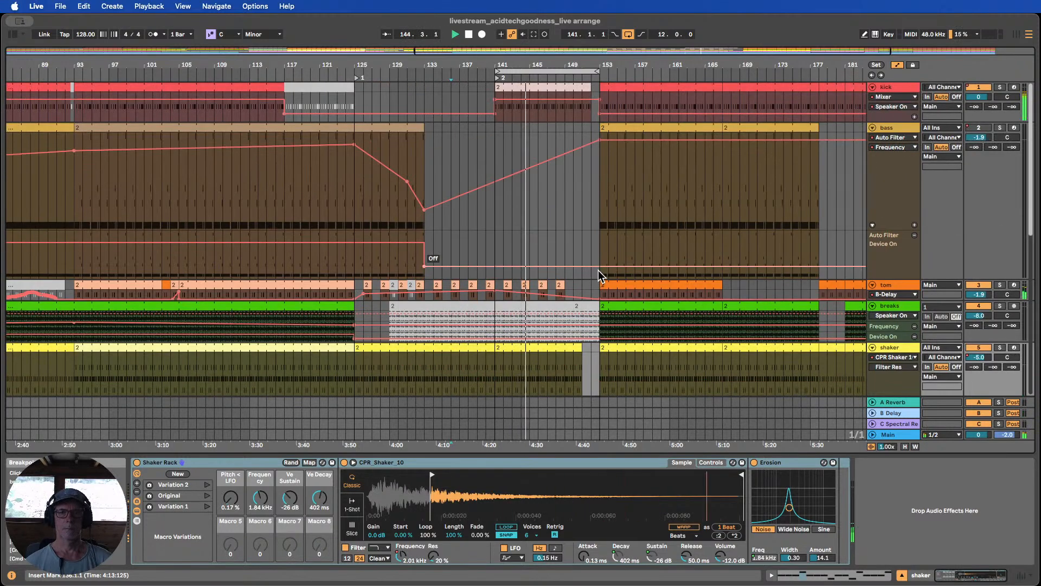
scroll(598, 271, down, 8)
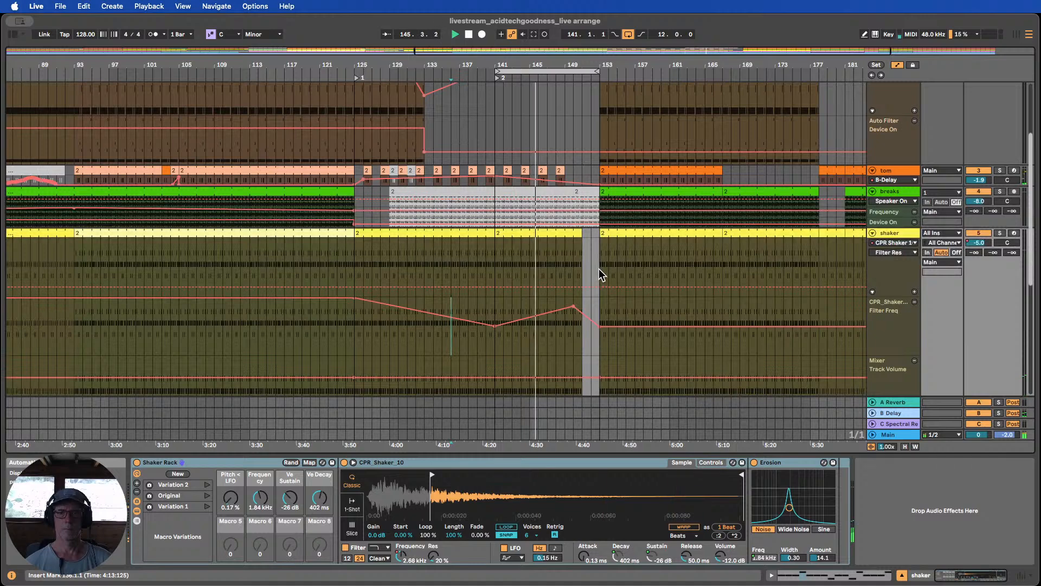
scroll(598, 269, down, 4)
scroll(598, 269, up, 12)
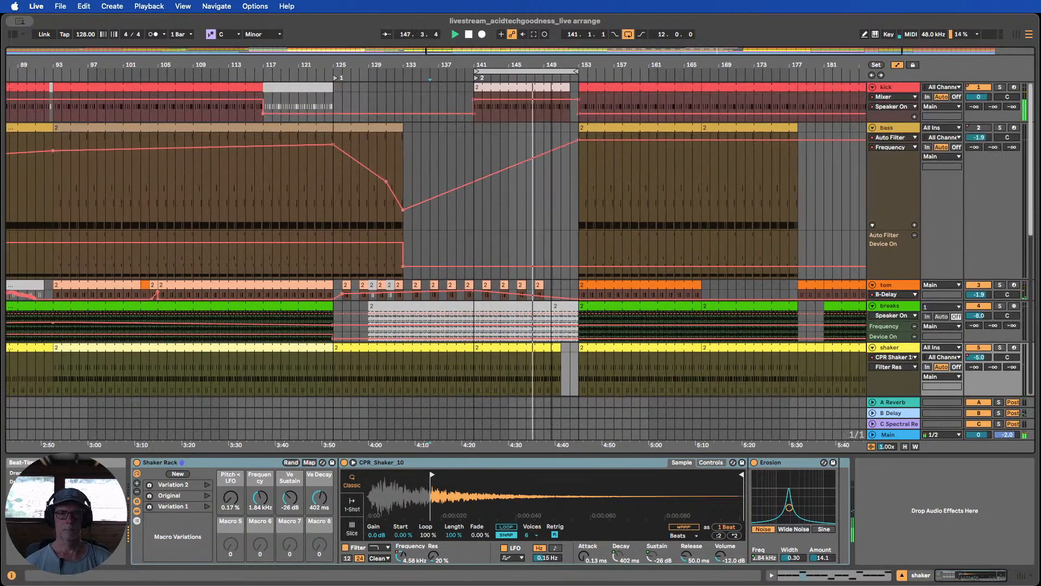
scroll(548, 170, down, 13)
scroll(551, 167, down, 9)
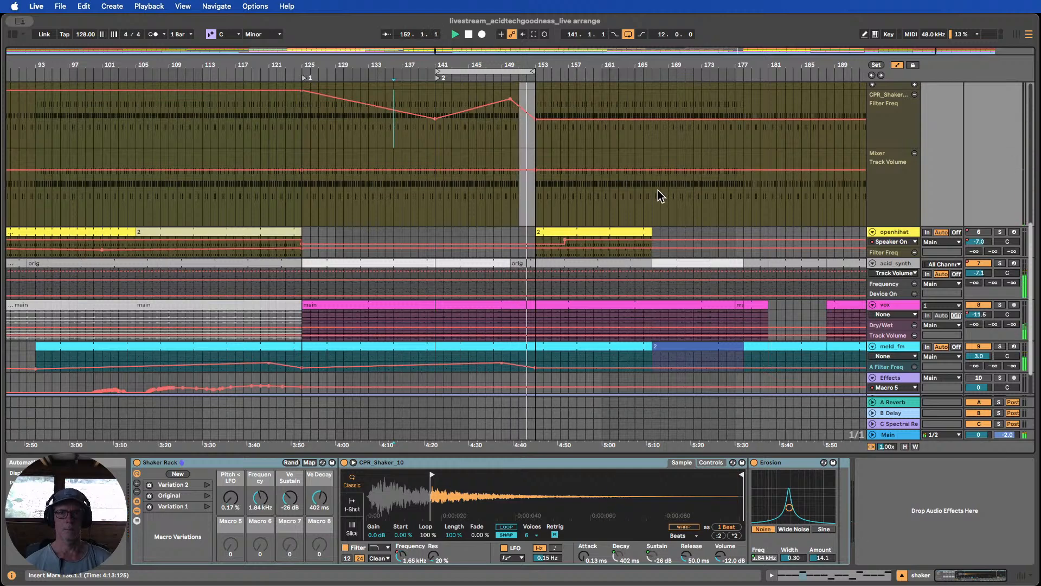
click(466, 35)
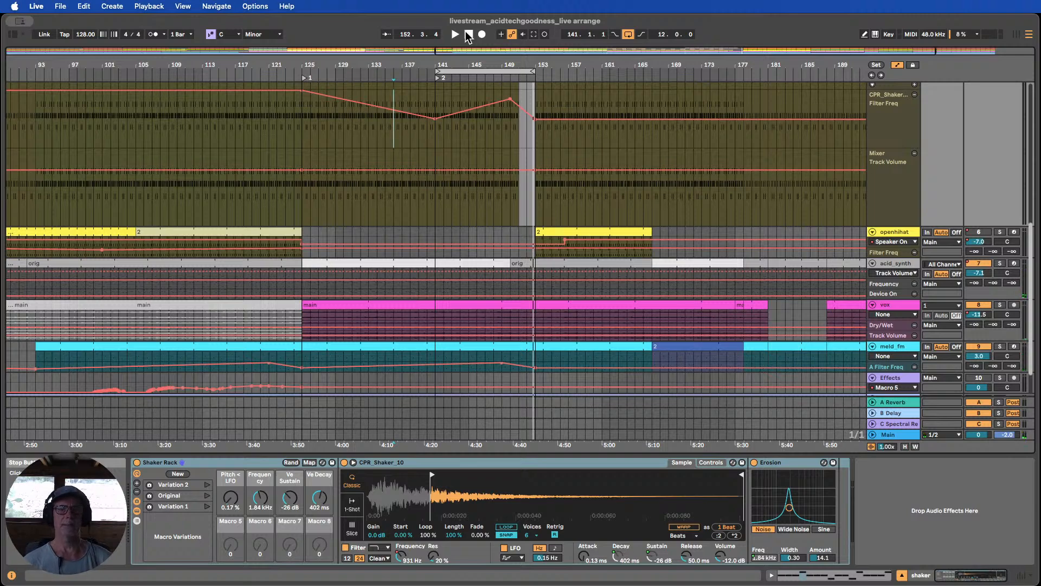
Extend the loop to run from bar 117 to bar 153 and replay the transition from just before bar 117
drag(438, 72, 270, 71)
scroll(366, 165, up, 3)
scroll(367, 168, up, 5)
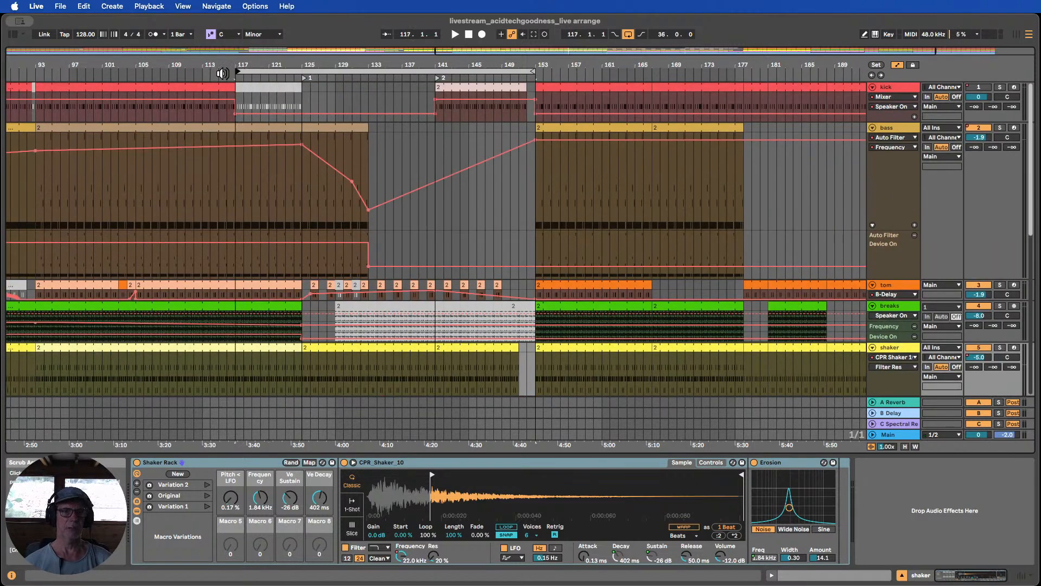
click(216, 72)
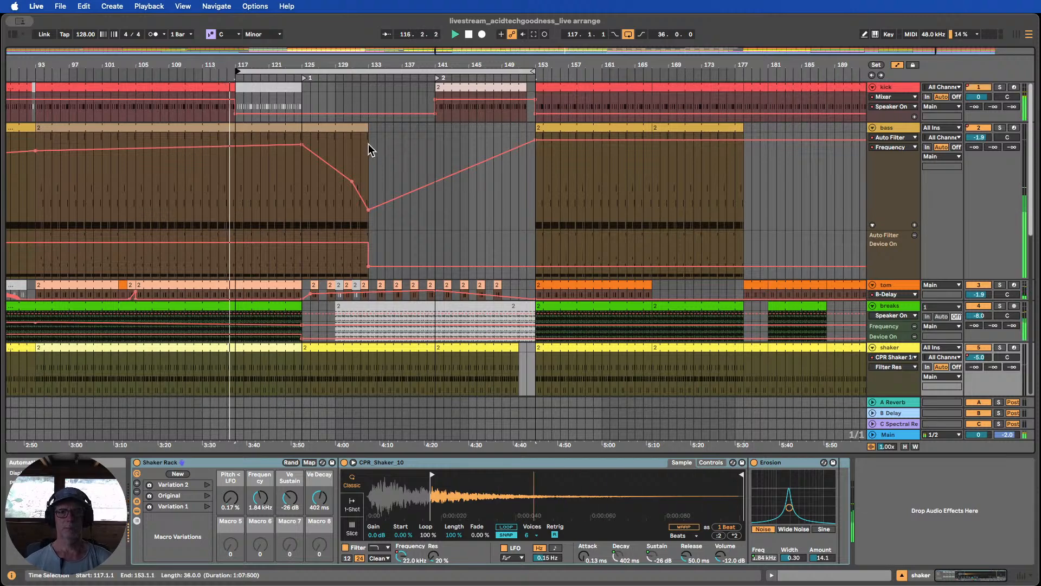
scroll(827, 276, down, 2)
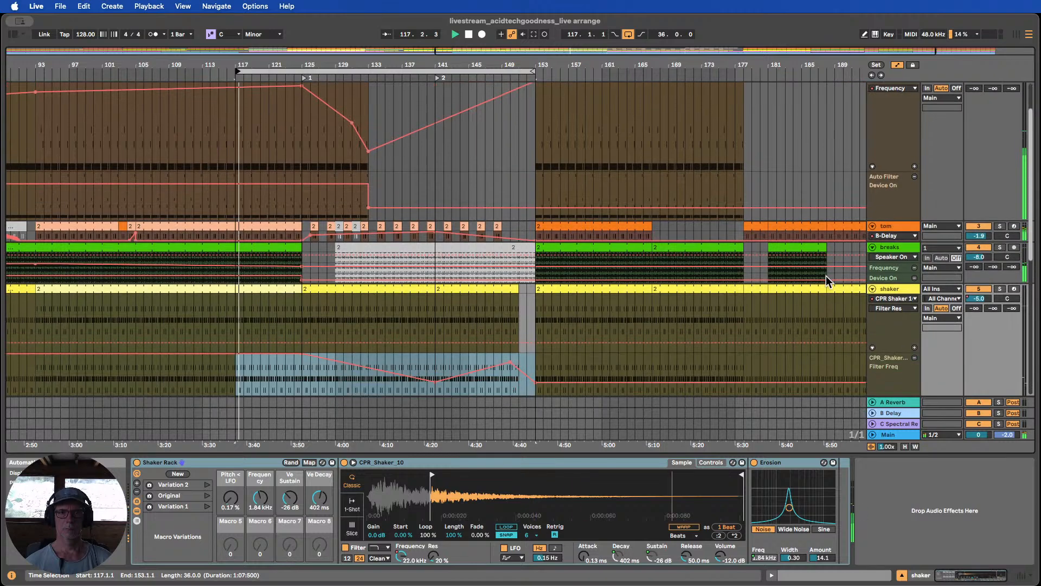
Enlarge the breaks track and its Auto Filter Frequency automation lane for a closer view of the filter curve
drag(897, 263, 912, 310)
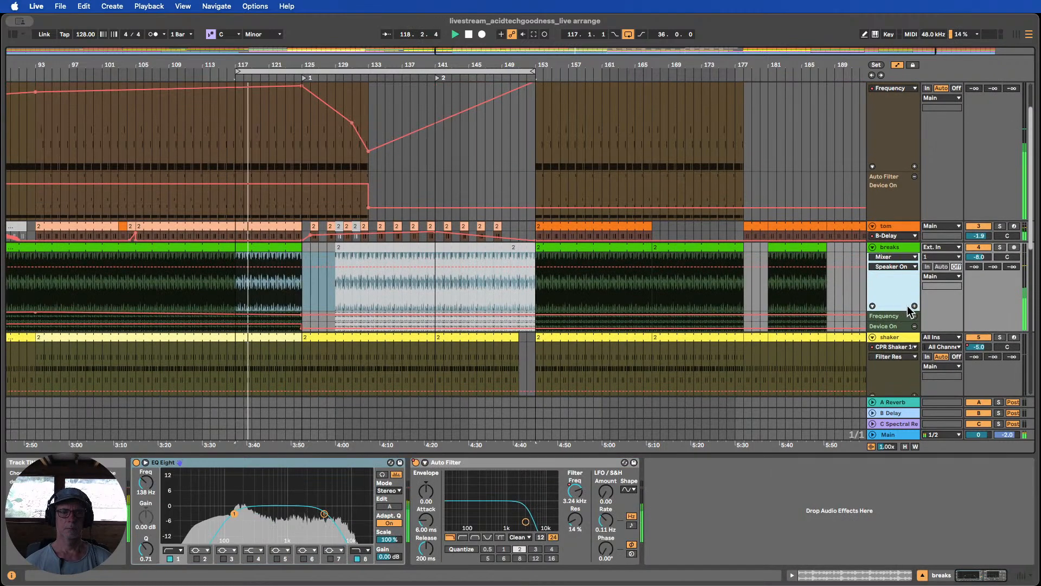
click(871, 306)
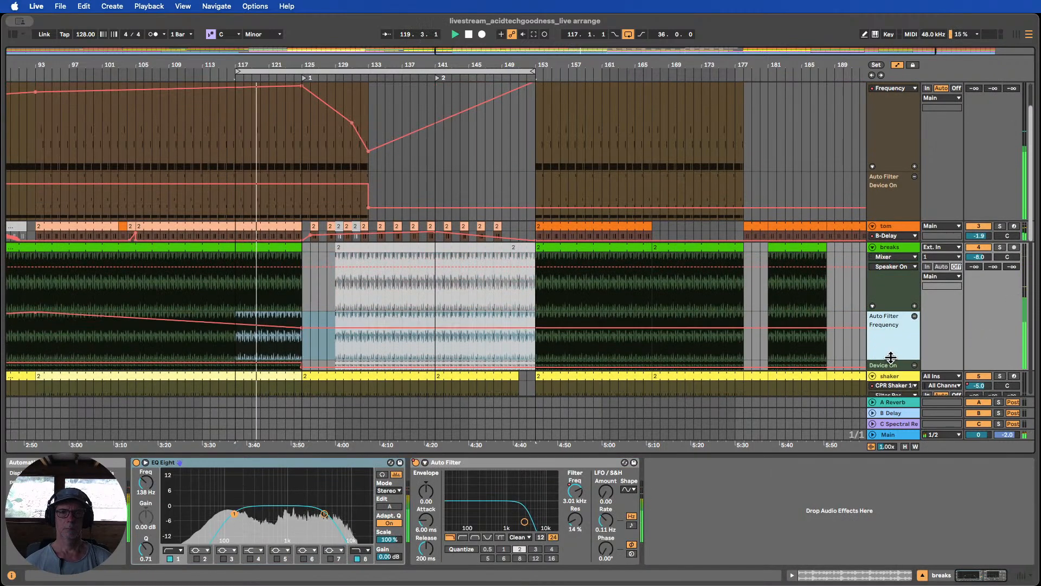
scroll(872, 307, down, 3)
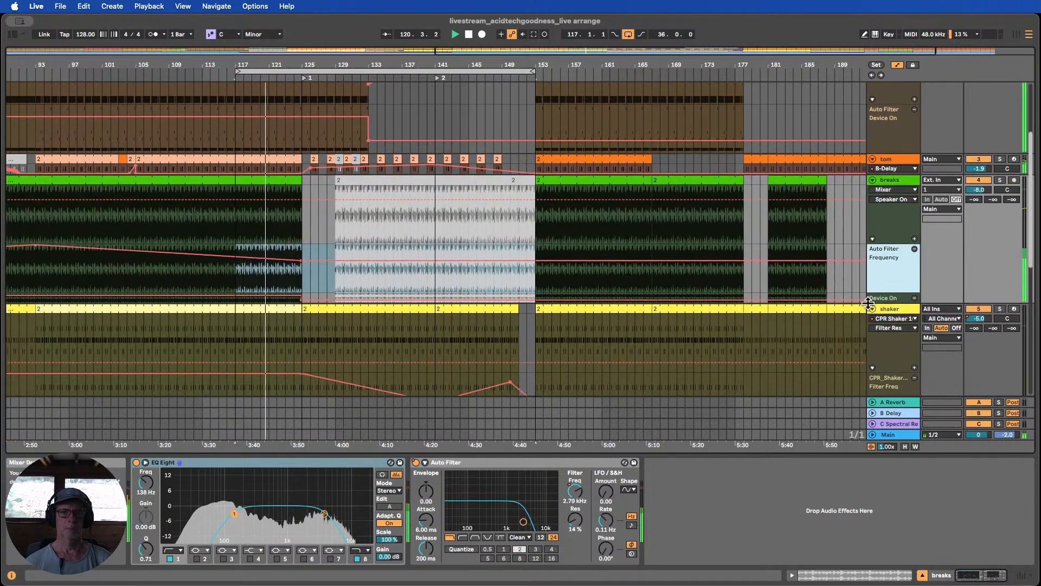
scroll(868, 302, down, 3)
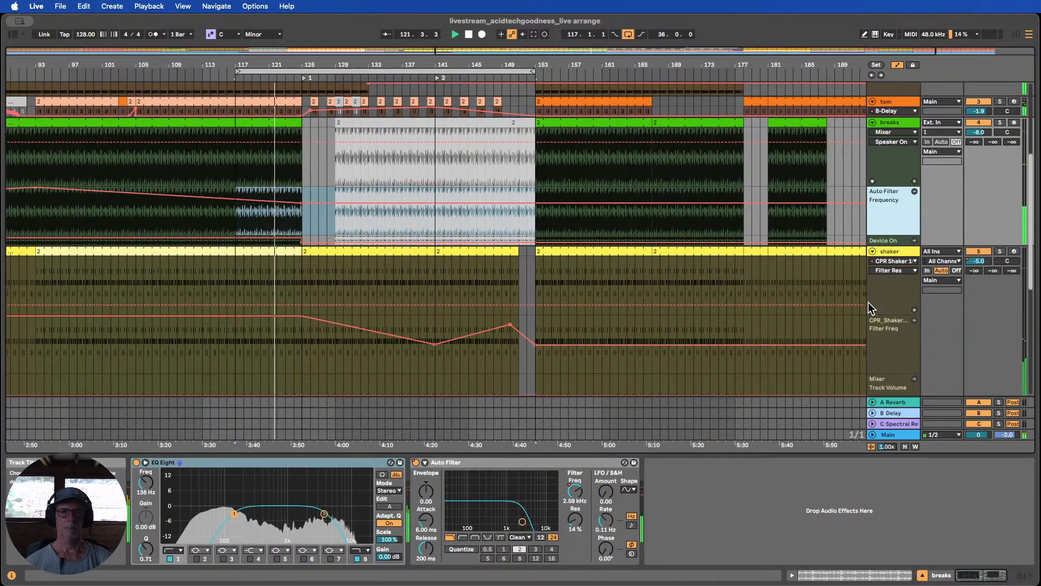
Listen to the looped section up to bar 153 while comparing automation across the kick, bass, breaks, shaker and synth tracks, and stop playback
scroll(868, 302, up, 3)
scroll(867, 301, up, 6)
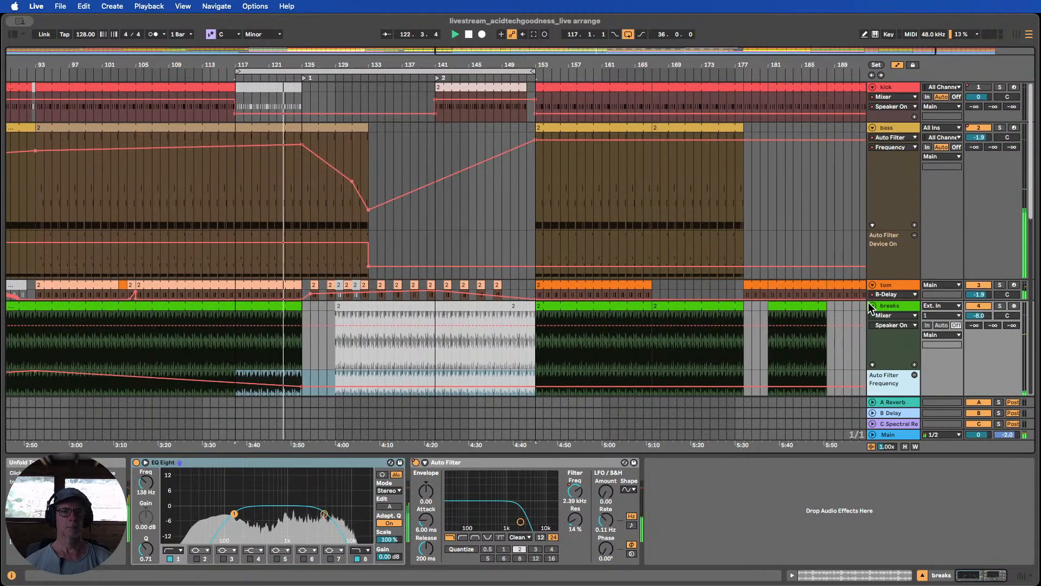
scroll(871, 308, down, 1)
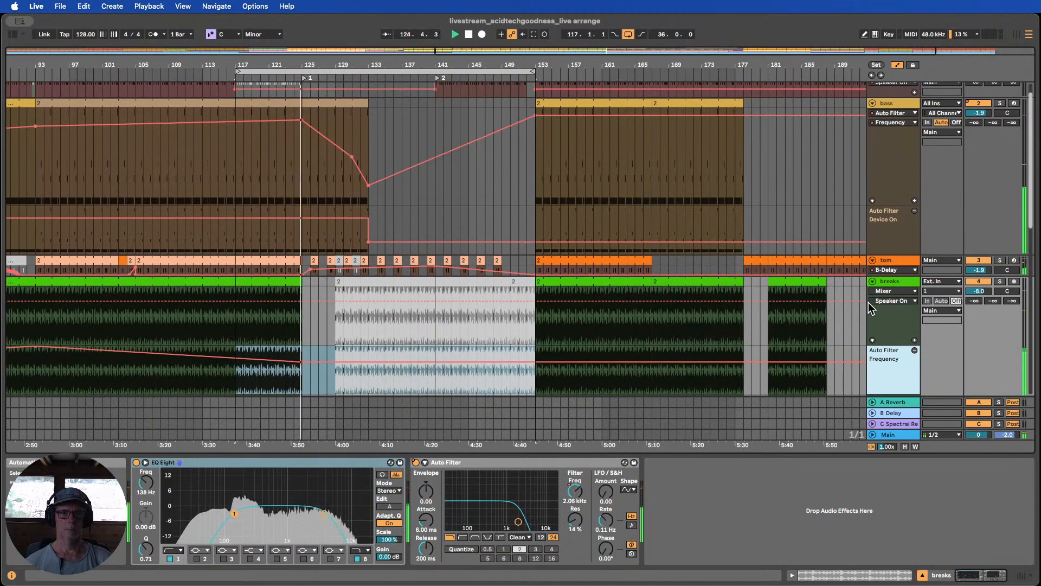
scroll(871, 308, down, 6)
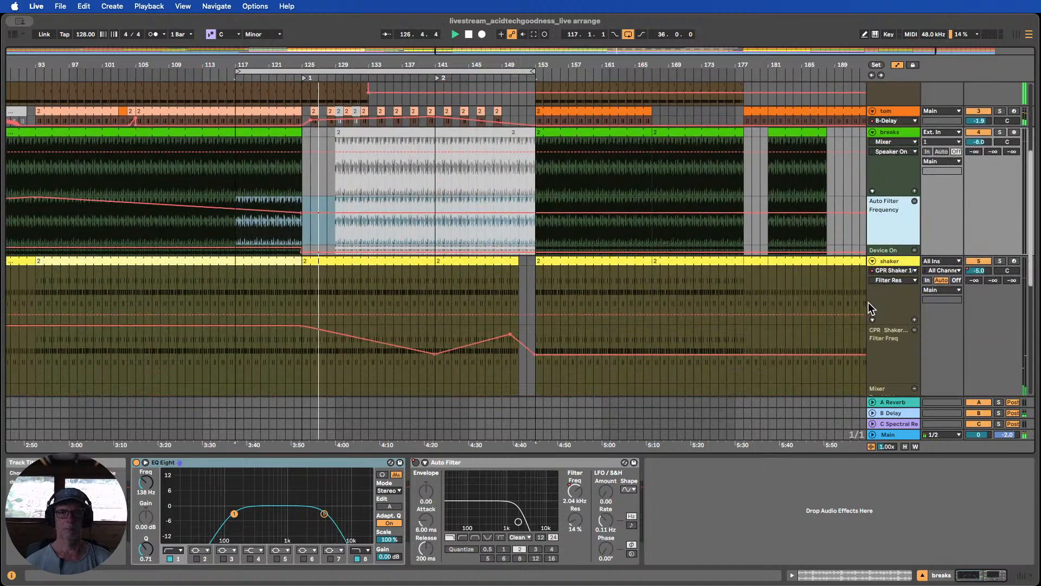
scroll(871, 308, down, 8)
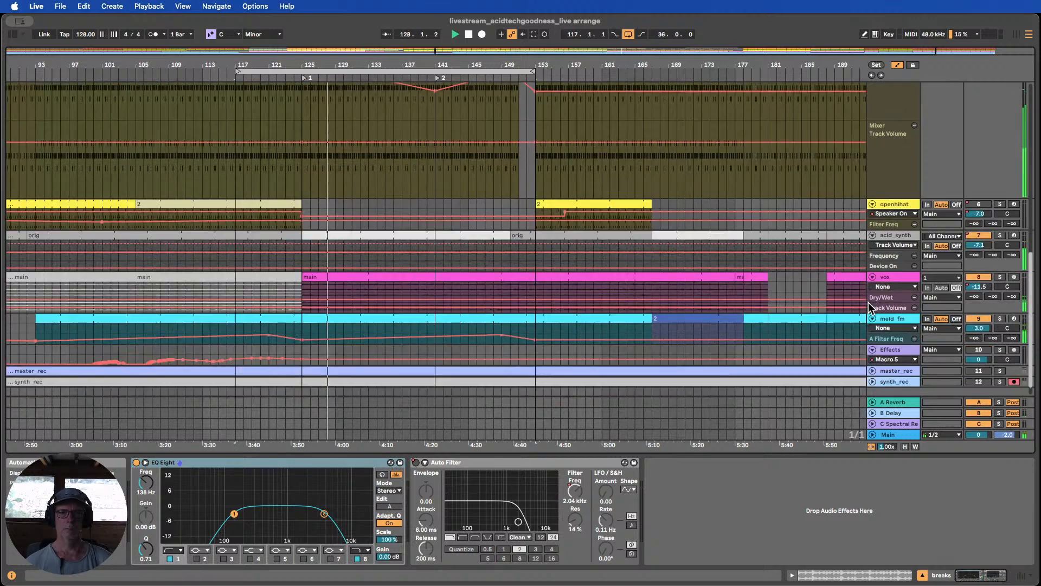
scroll(871, 308, down, 2)
scroll(870, 307, up, 10)
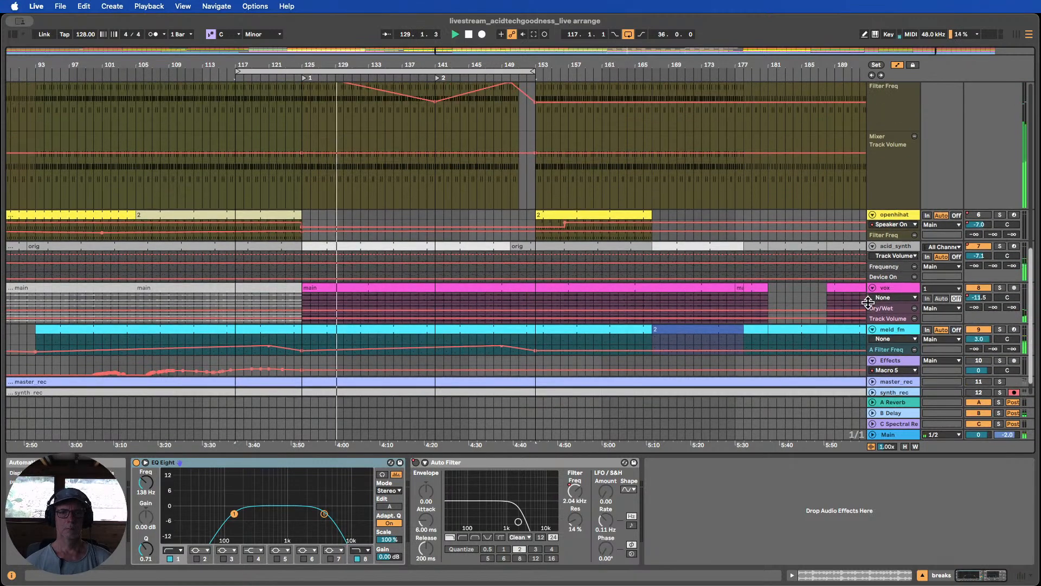
scroll(868, 307, up, 5)
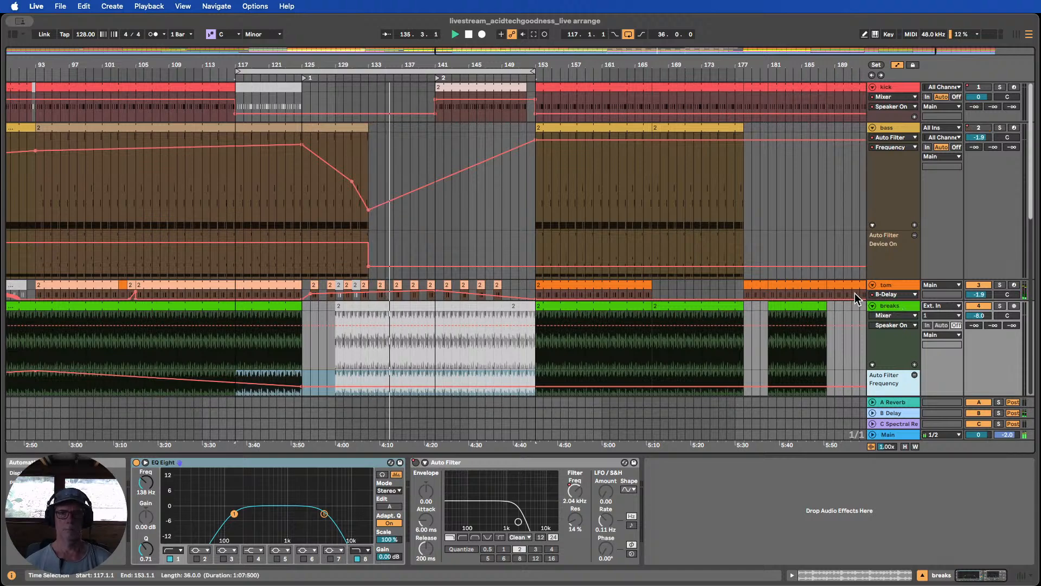
scroll(854, 293, down, 8)
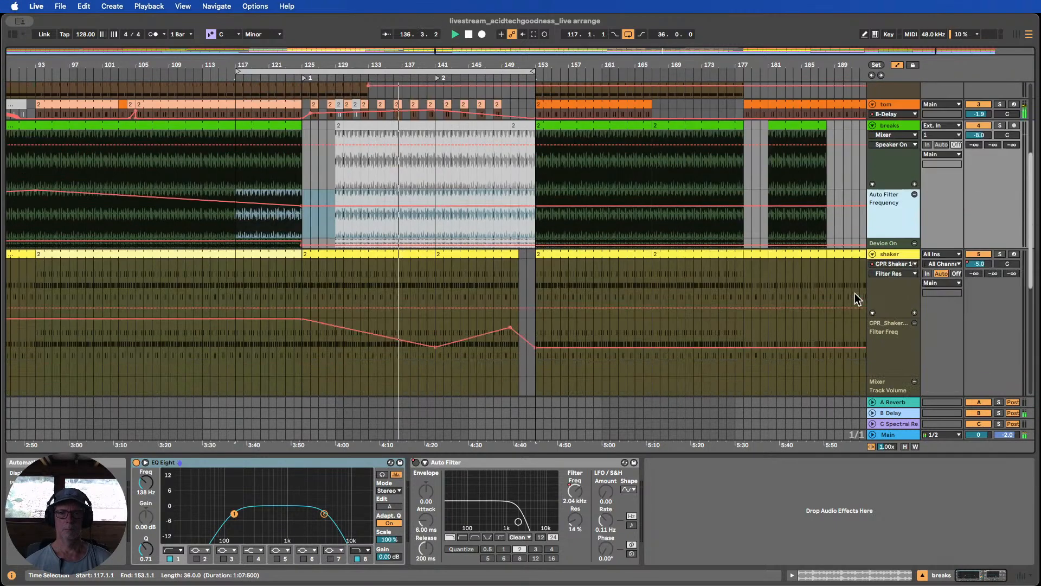
scroll(855, 293, down, 1)
scroll(855, 293, up, 8)
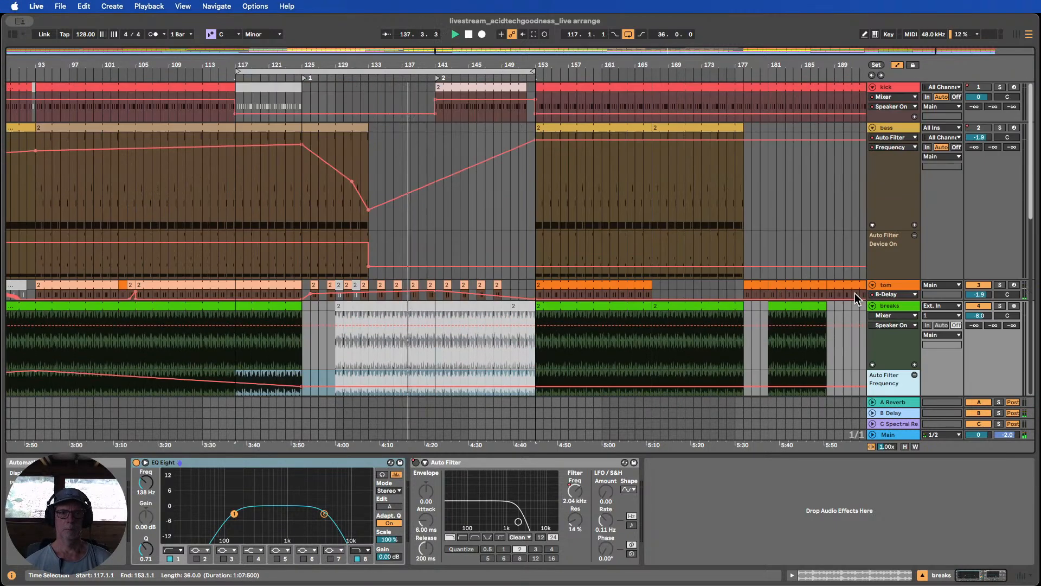
scroll(873, 289, down, 6)
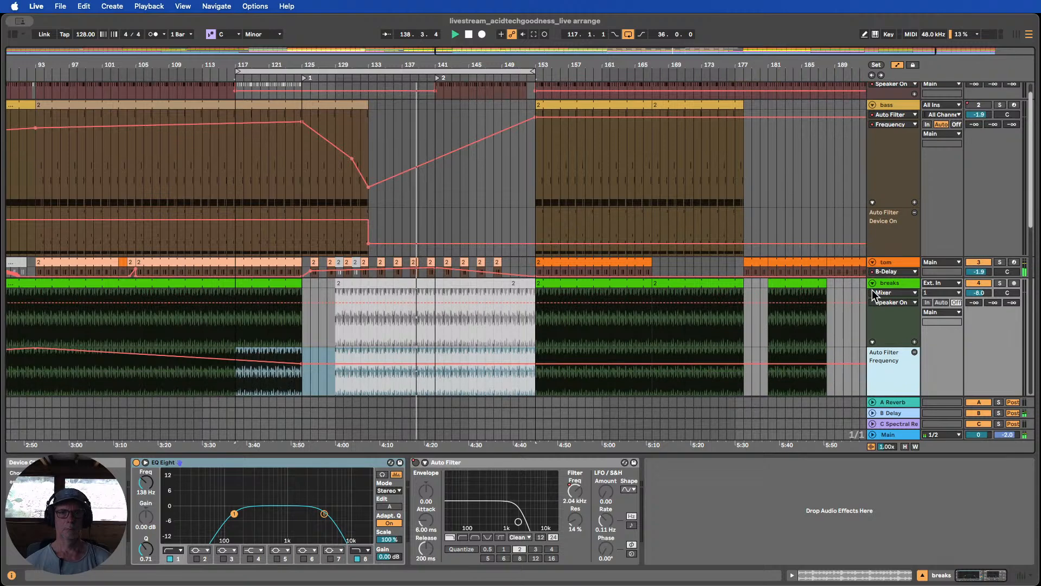
scroll(872, 290, up, 3)
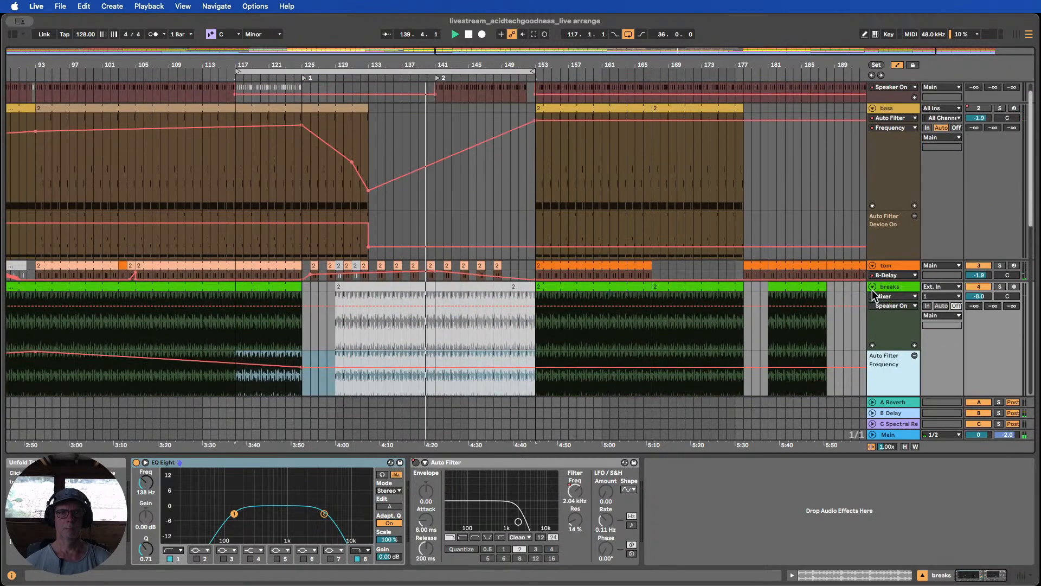
scroll(872, 290, down, 6)
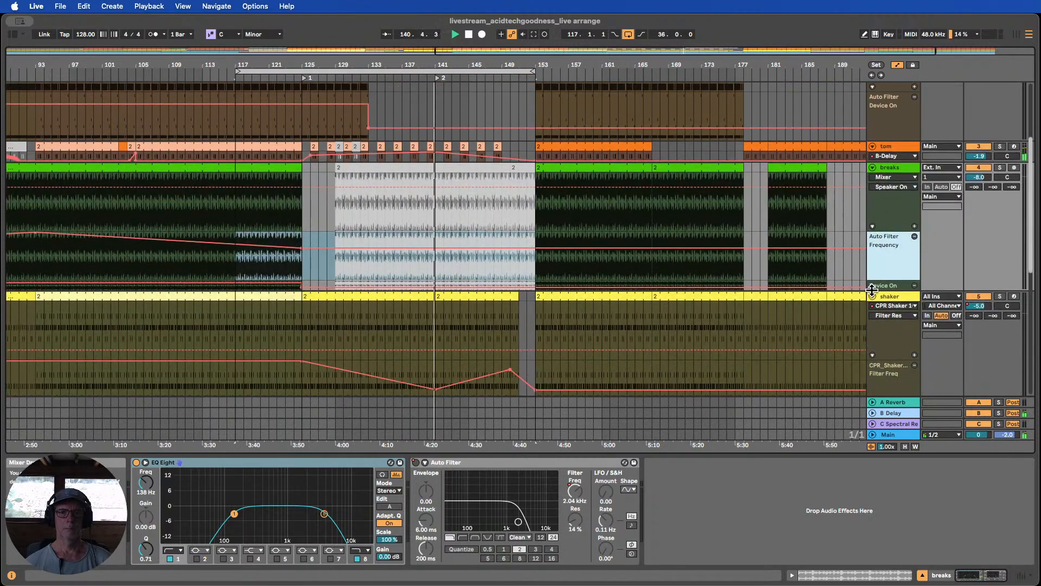
scroll(871, 290, down, 6)
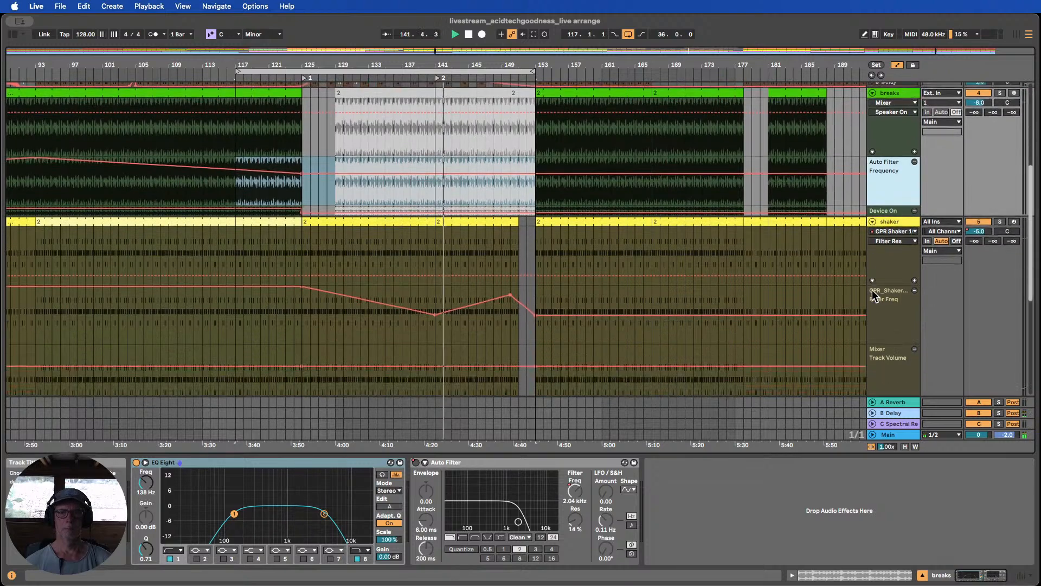
scroll(873, 296, up, 7)
scroll(873, 295, up, 5)
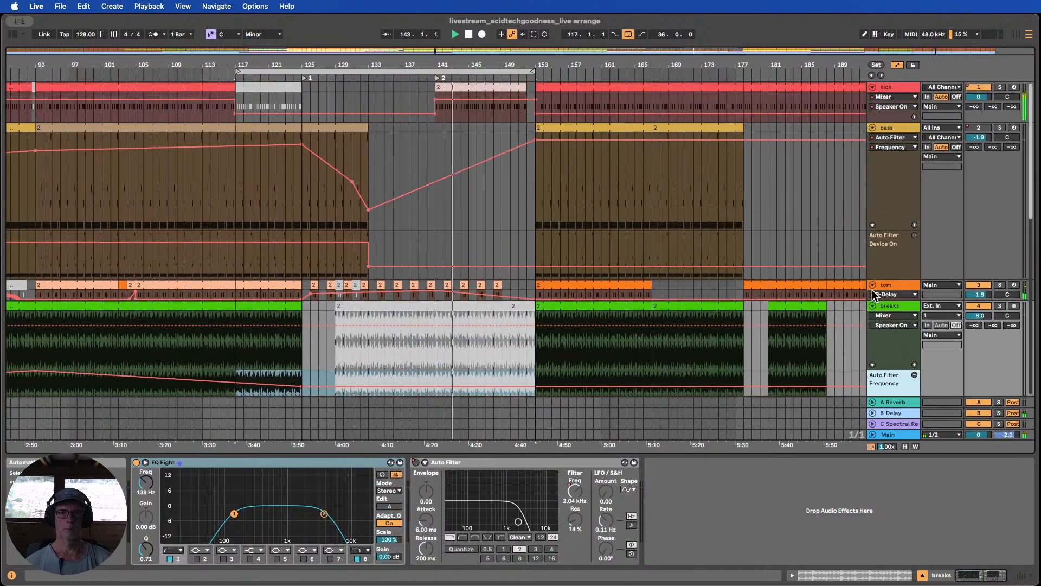
scroll(873, 289, down, 15)
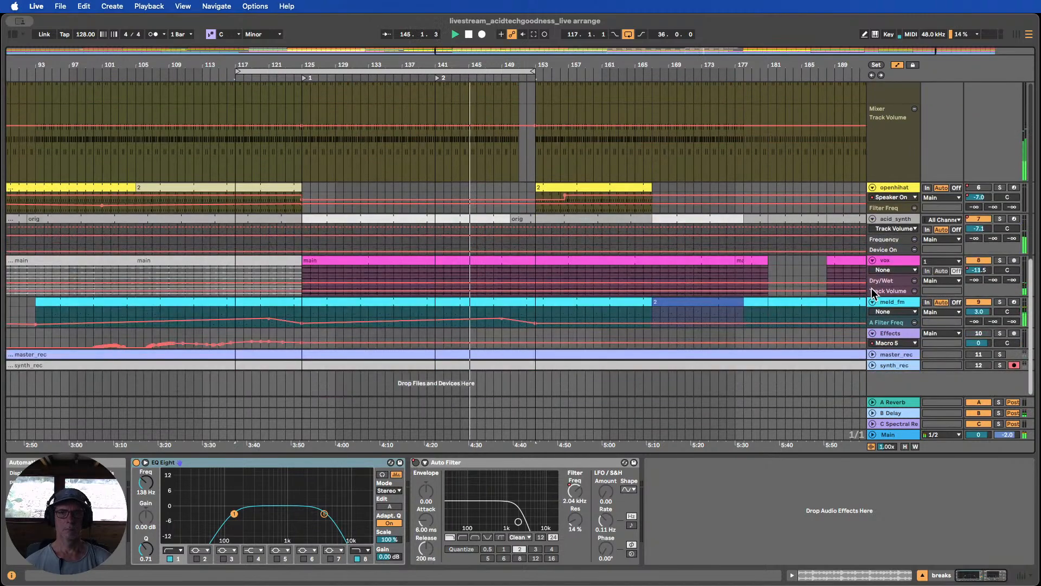
scroll(873, 293, up, 10)
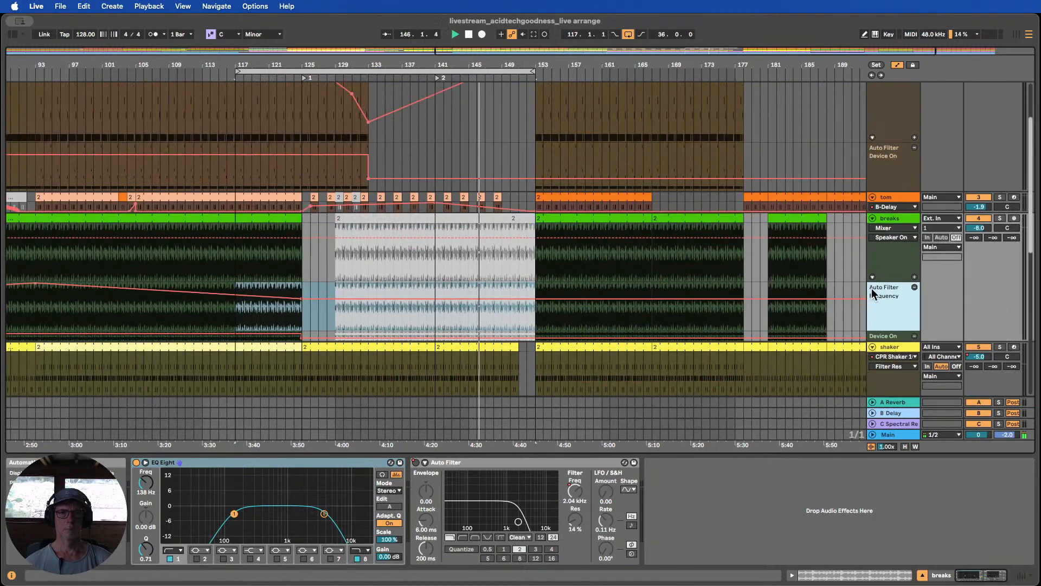
scroll(873, 292, up, 3)
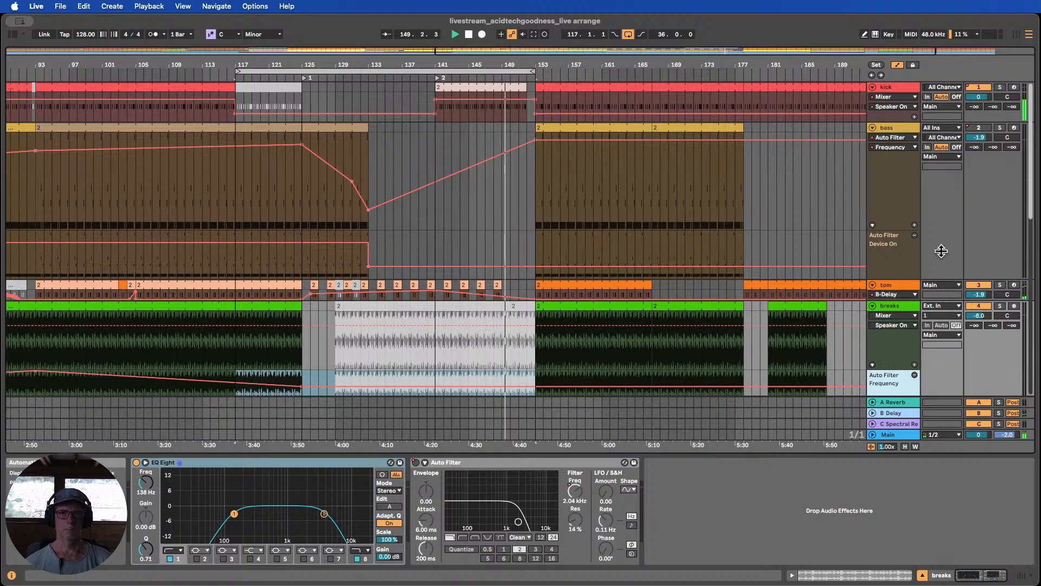
click(468, 35)
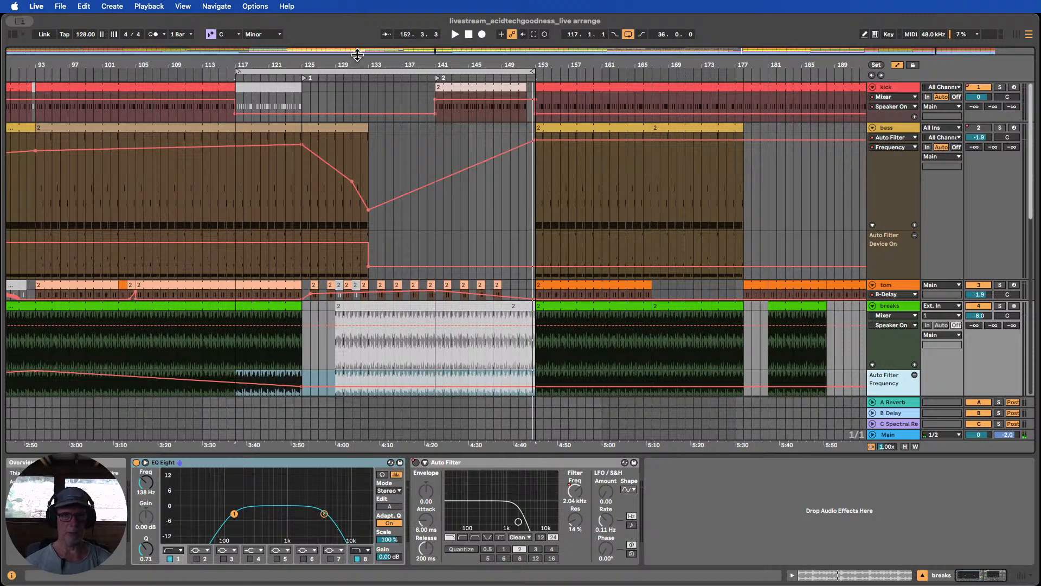
Loop bars 129 to 141 of the breakdown and start playback from bar 129
drag(331, 64, 353, 93)
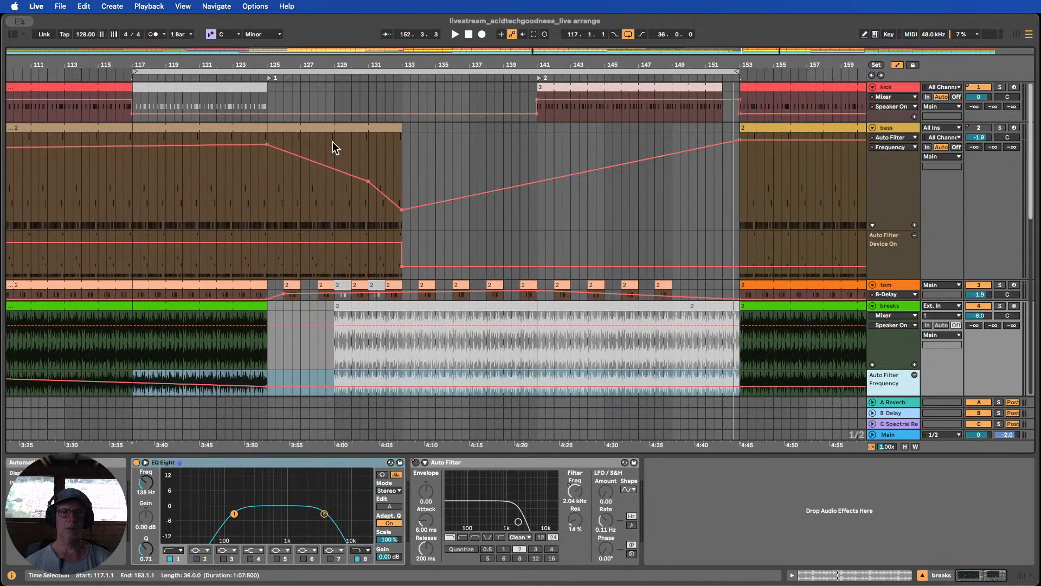
drag(333, 148, 464, 139)
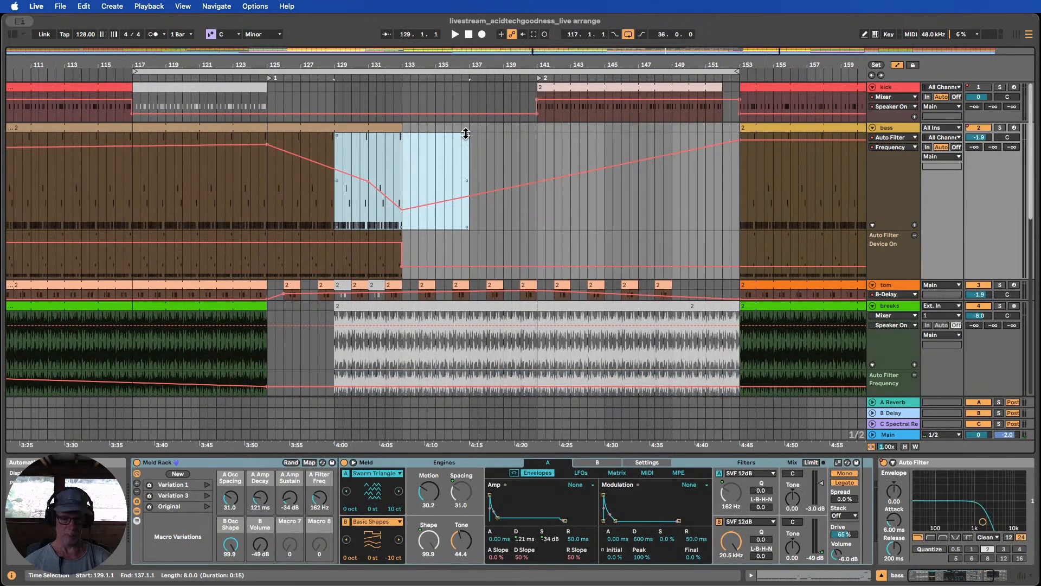
key(super+l)
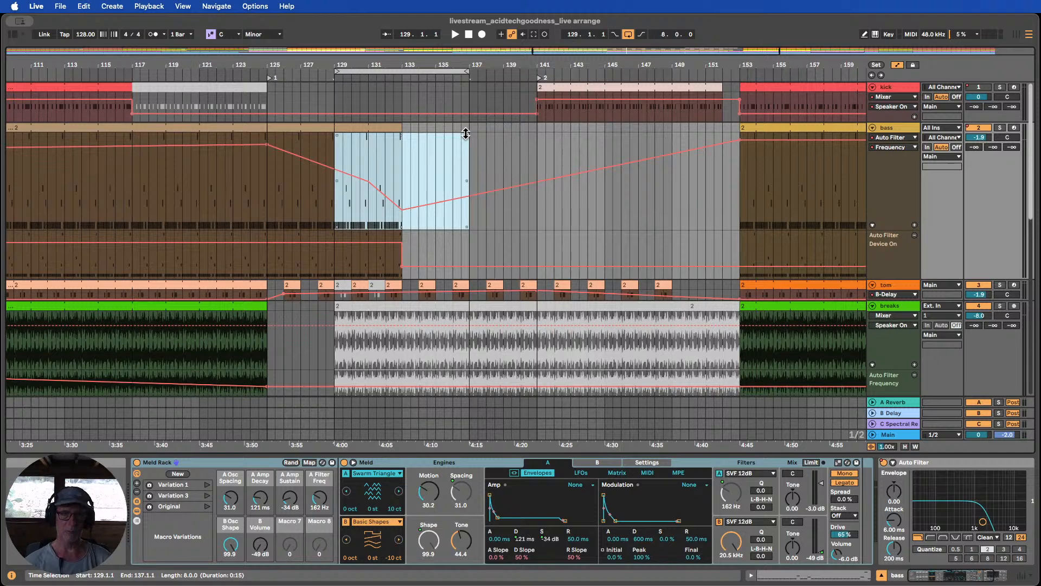
click(322, 71)
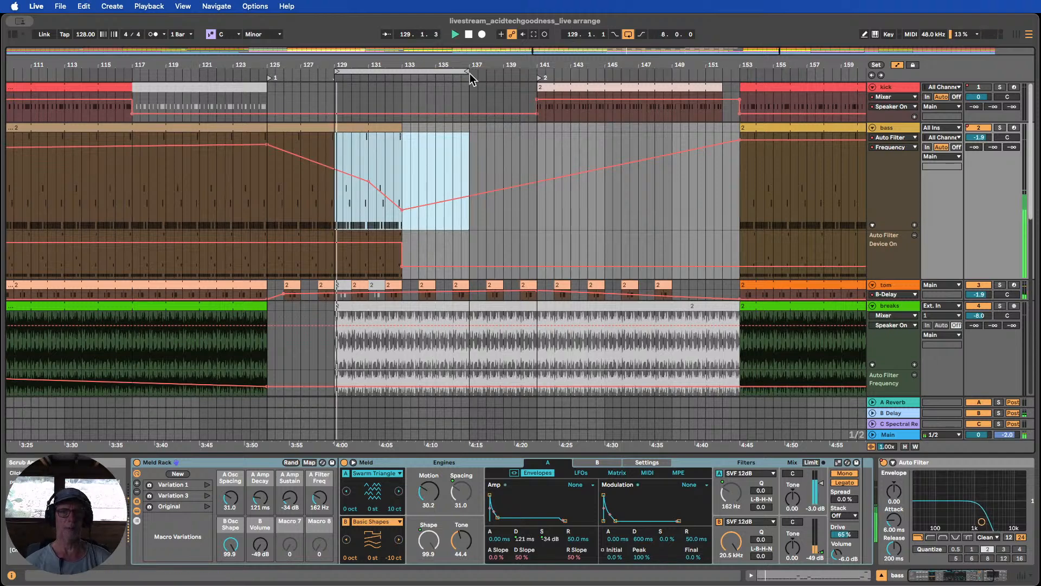
drag(470, 76, 536, 72)
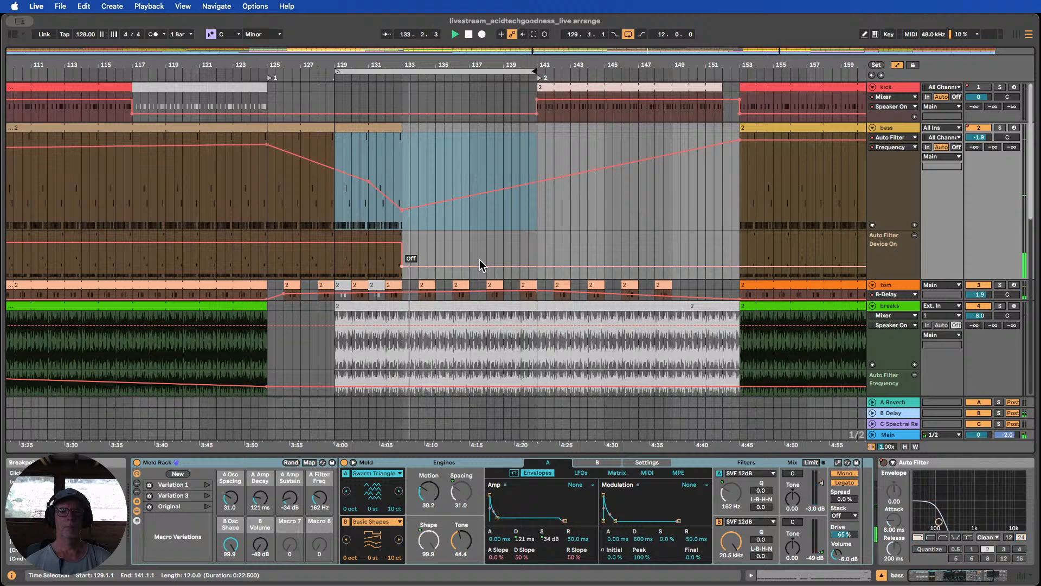
Extend the bass clip to bar 137 and move the point where its Auto Filter switches off to the same bar
drag(401, 129, 470, 132)
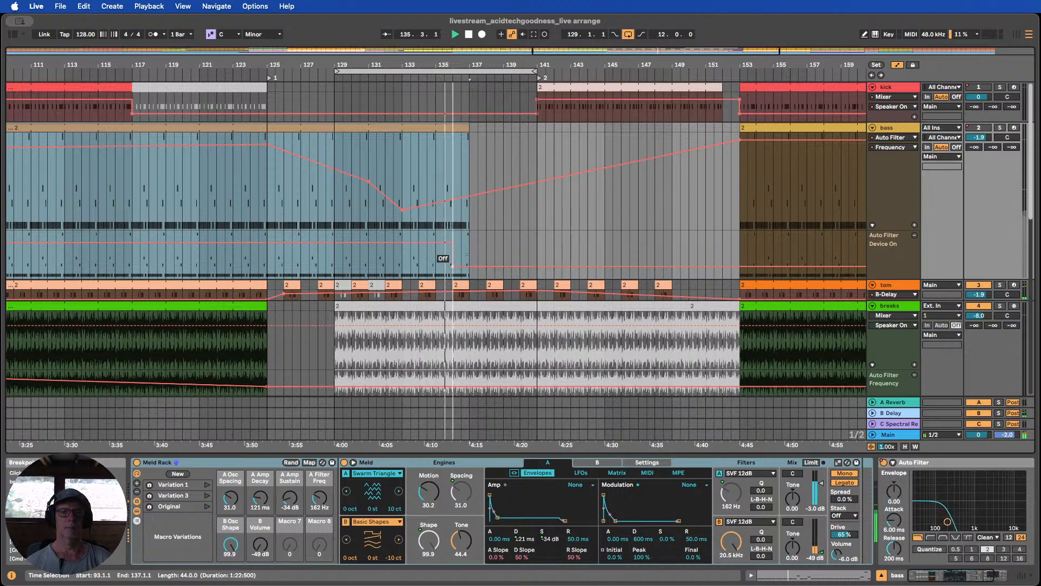
click(351, 224)
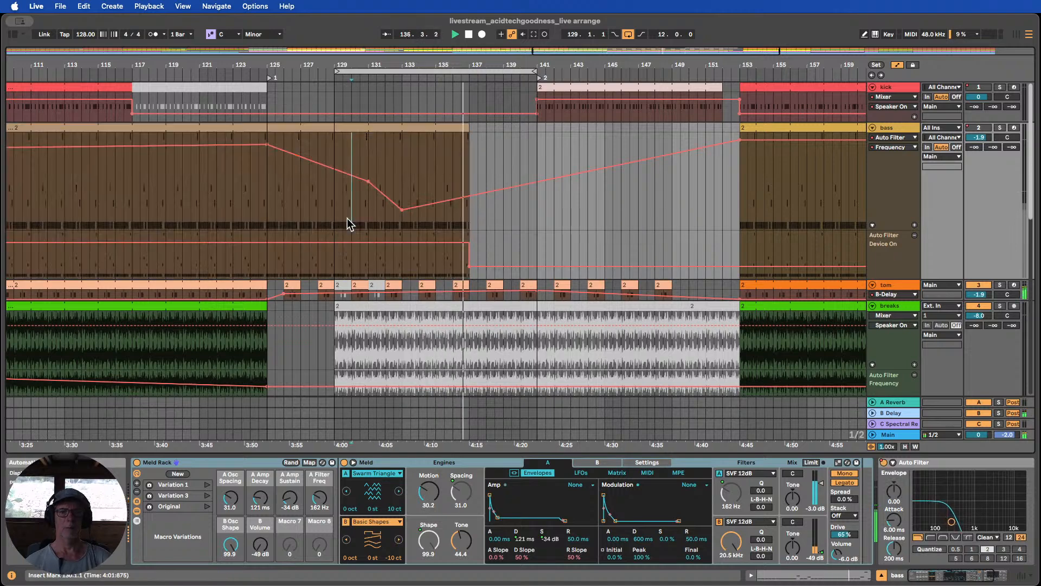
Show the bass filter frequency in its own lane and duplicate its automation from 129.3 to bar 133 directly after itself
drag(336, 196, 400, 204)
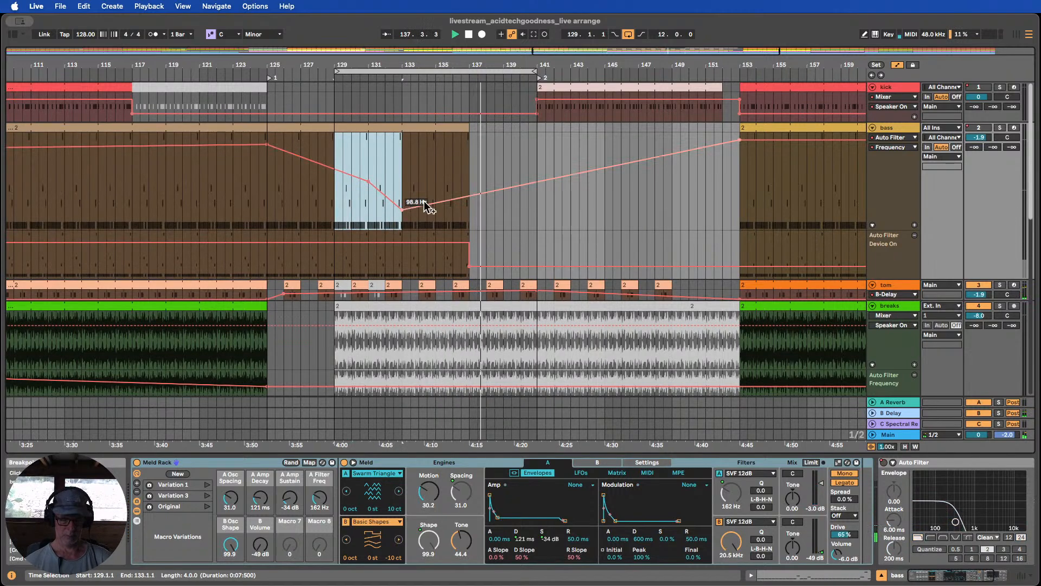
click(914, 225)
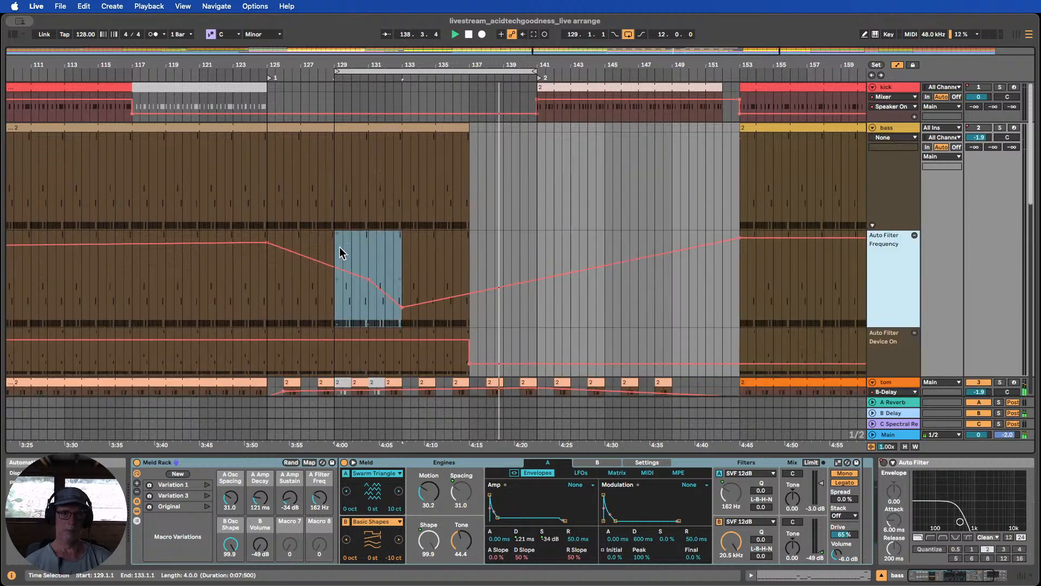
drag(341, 252, 394, 251)
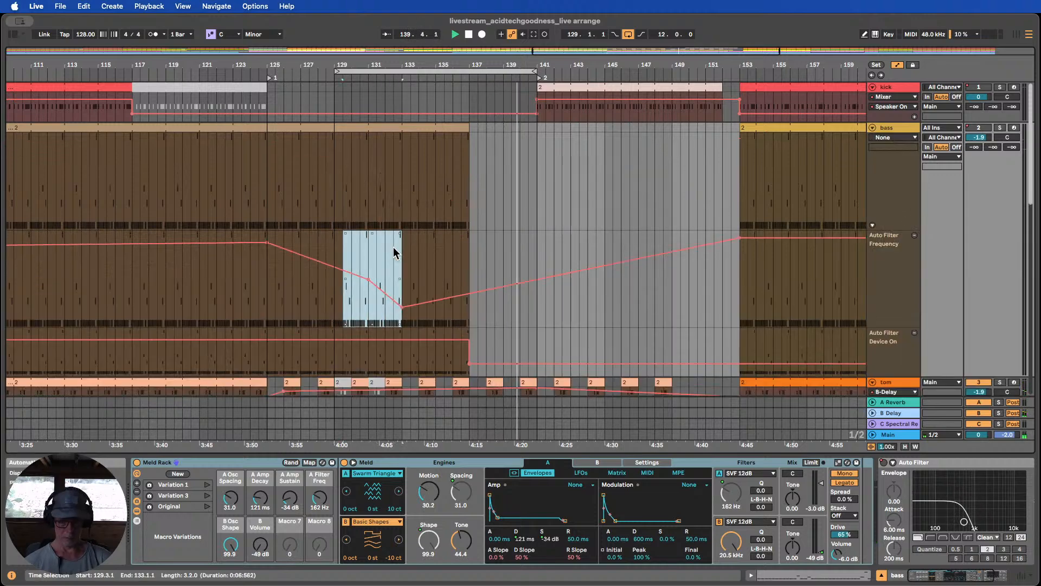
key(super+d)
click(360, 309)
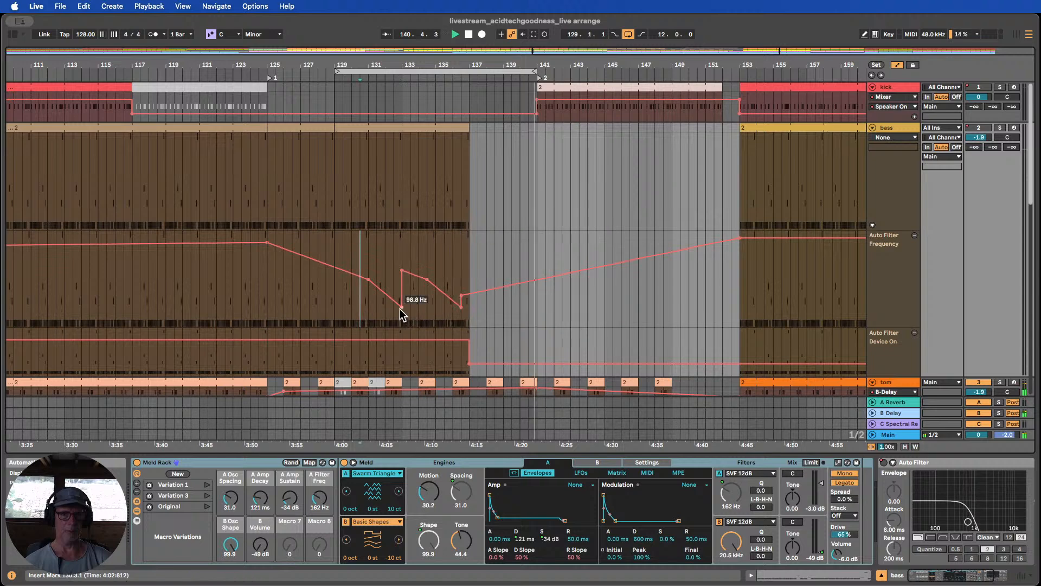
Try deleting the bass filter frequency breakpoints at bars 133 and 131, and undo both deletions
click(400, 308)
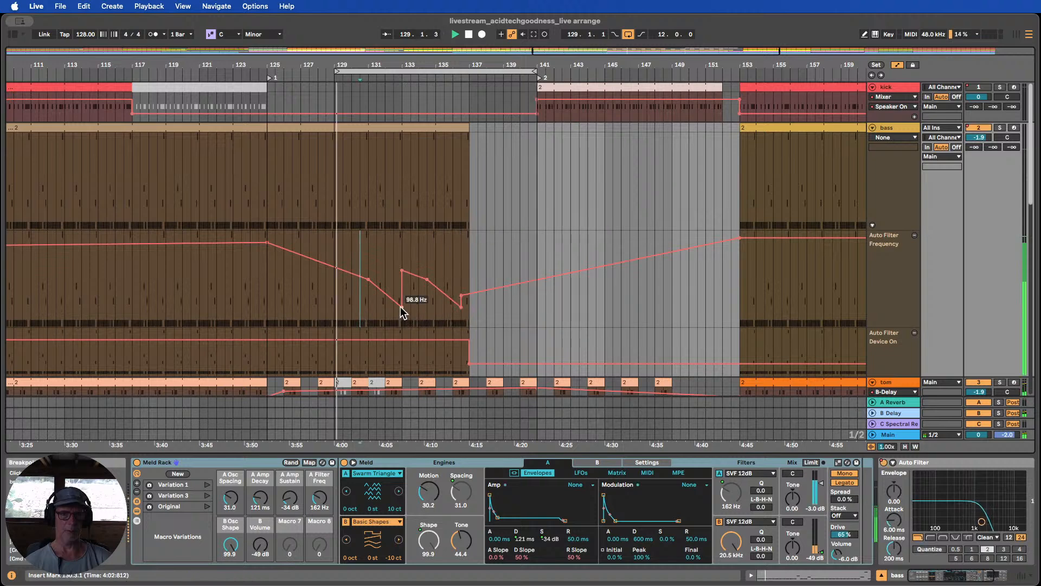
click(369, 279)
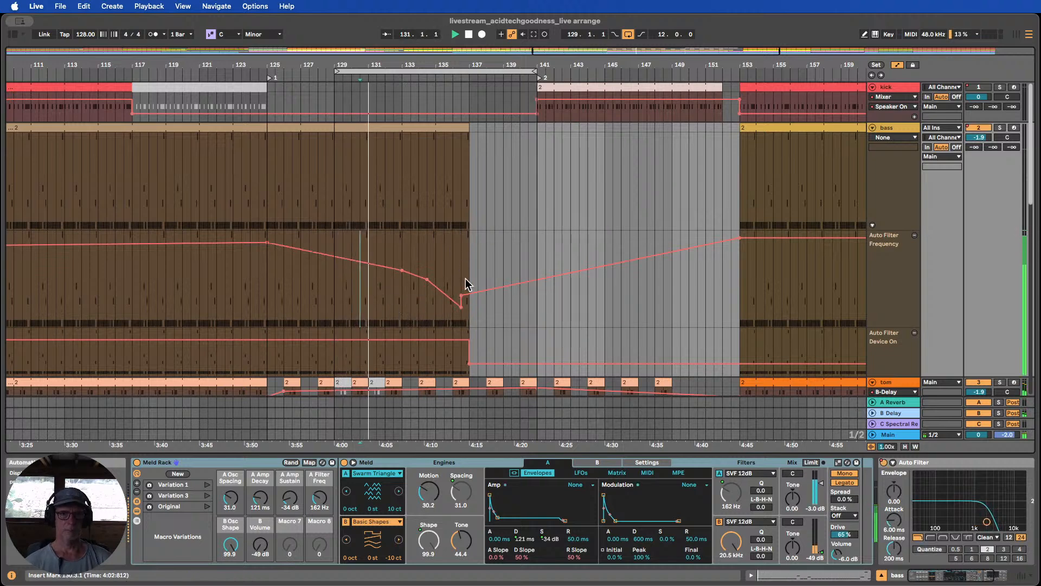
key(super+z)
key(super+z)
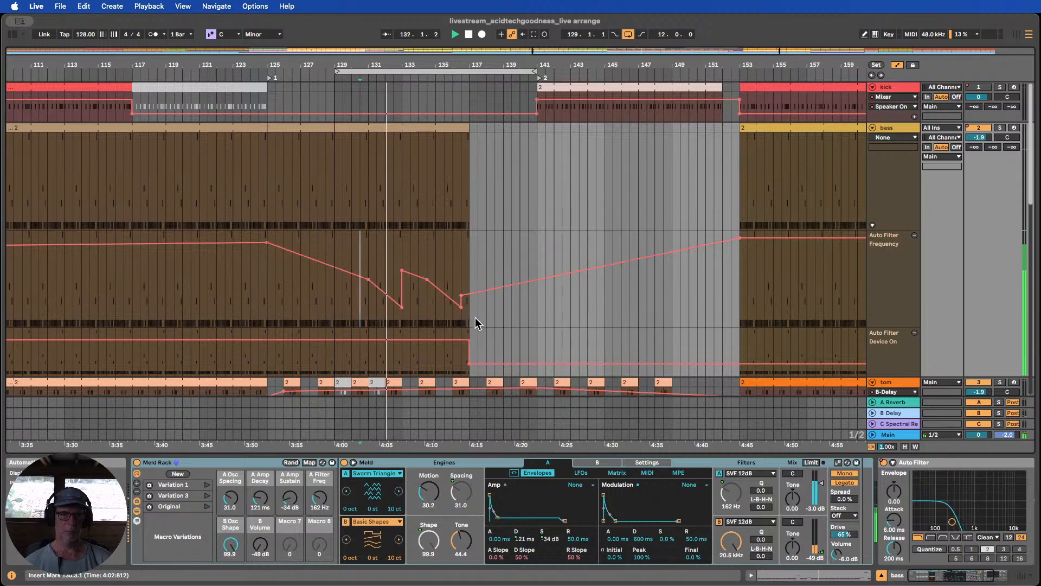
Undo the last automation duplication and duplicate the bass filter frequency automation from bar 129 to bar 133 directly after itself
key(super+z)
click(342, 241)
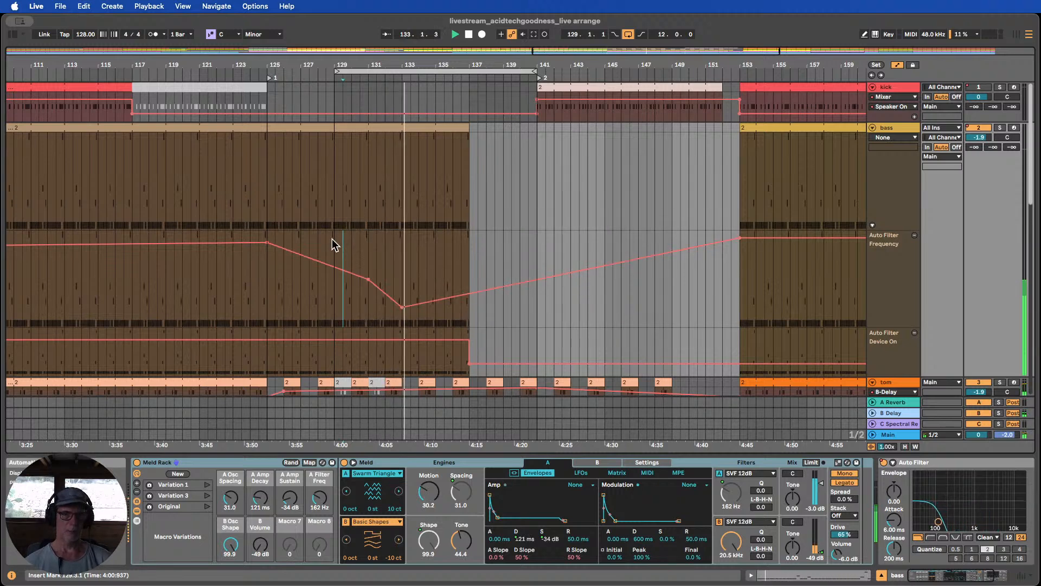
drag(336, 244, 404, 251)
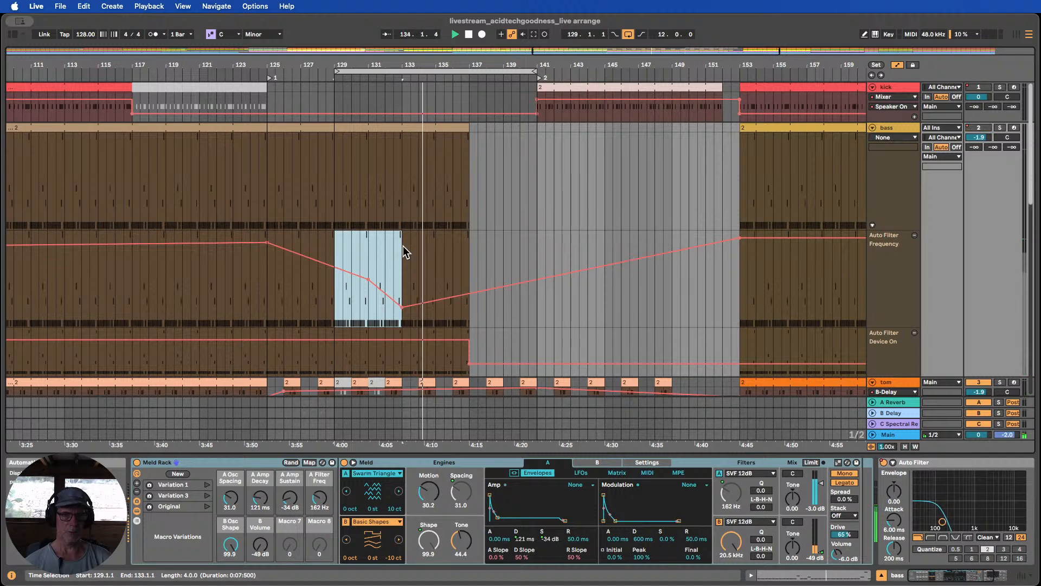
key(super+d)
Delete the bass filter frequency breakpoints at bar 131 and at the low point at bar 133
click(410, 293)
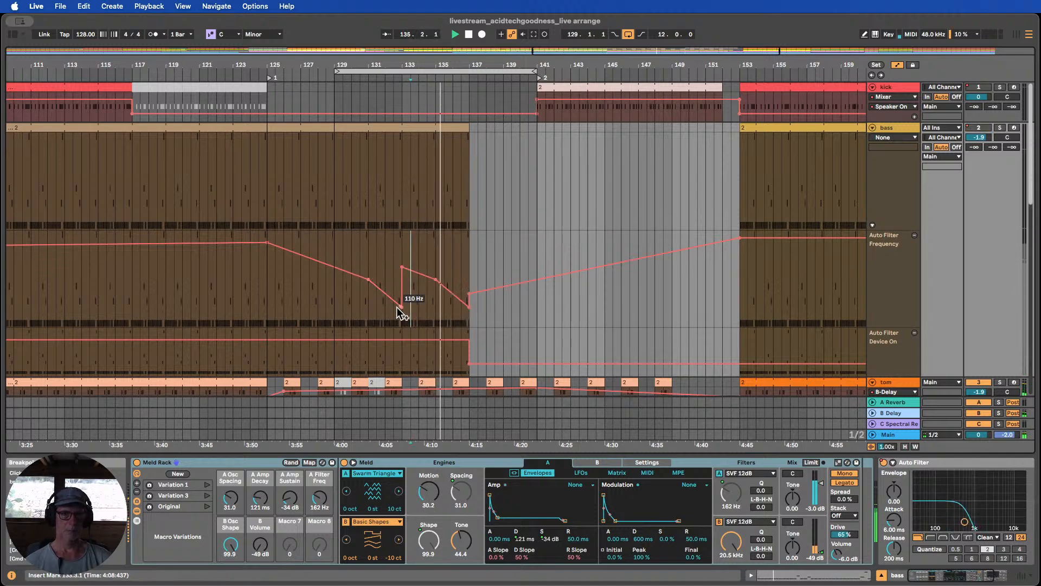
click(402, 306)
click(368, 279)
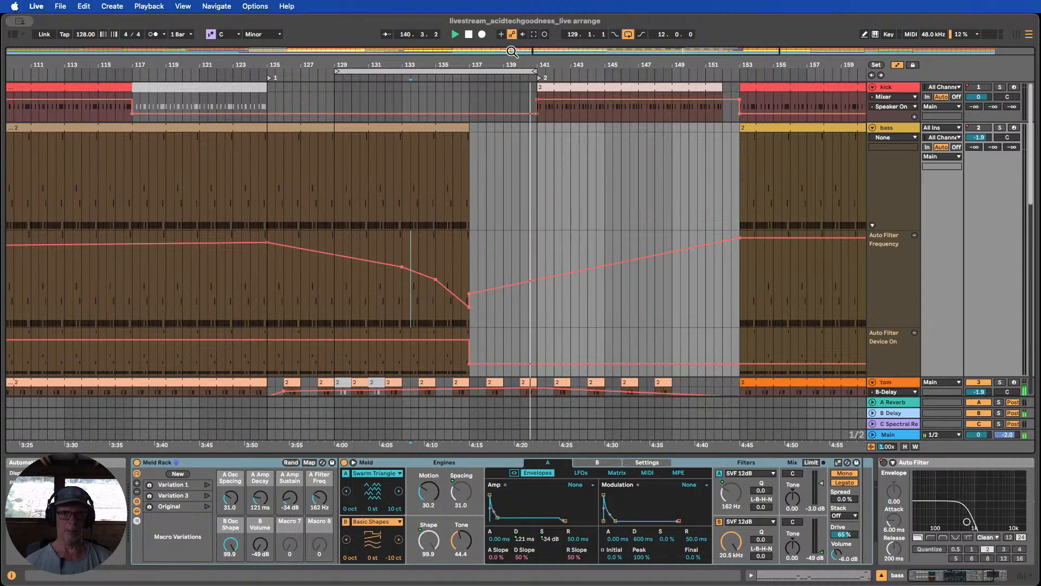
Loop bars 141 to 153, audition the breakdown while looking over the bass, breaks and shaker tracks, and stop playback
drag(518, 59, 496, 67)
drag(428, 71, 529, 73)
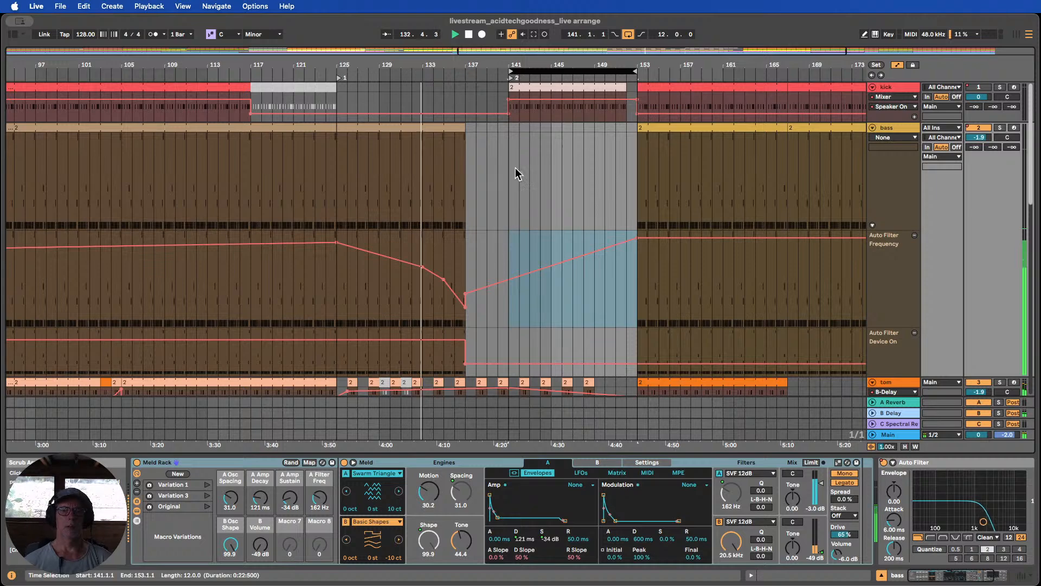
scroll(533, 172, down, 2)
scroll(532, 172, down, 2)
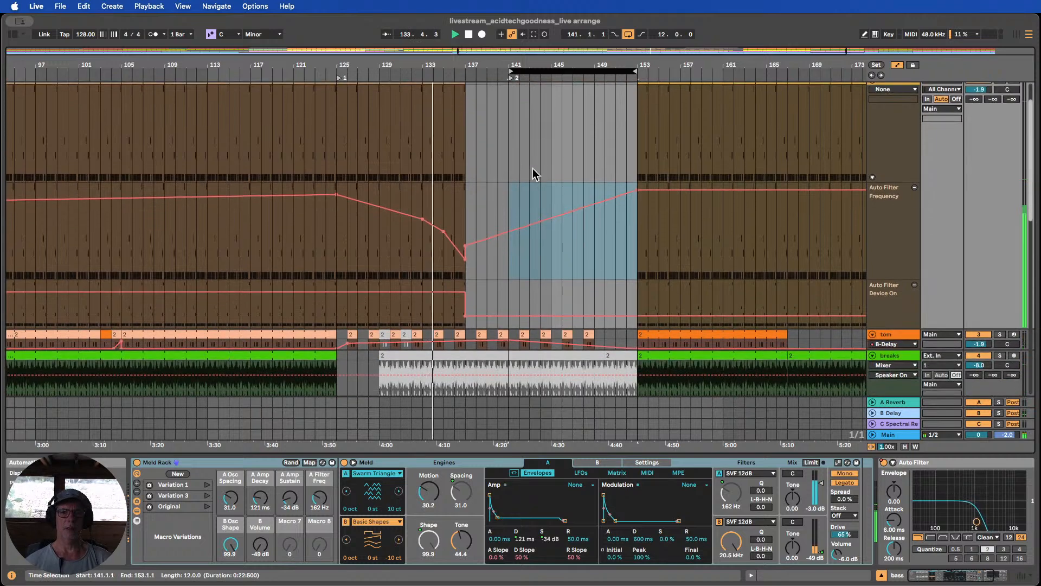
scroll(533, 173, up, 4)
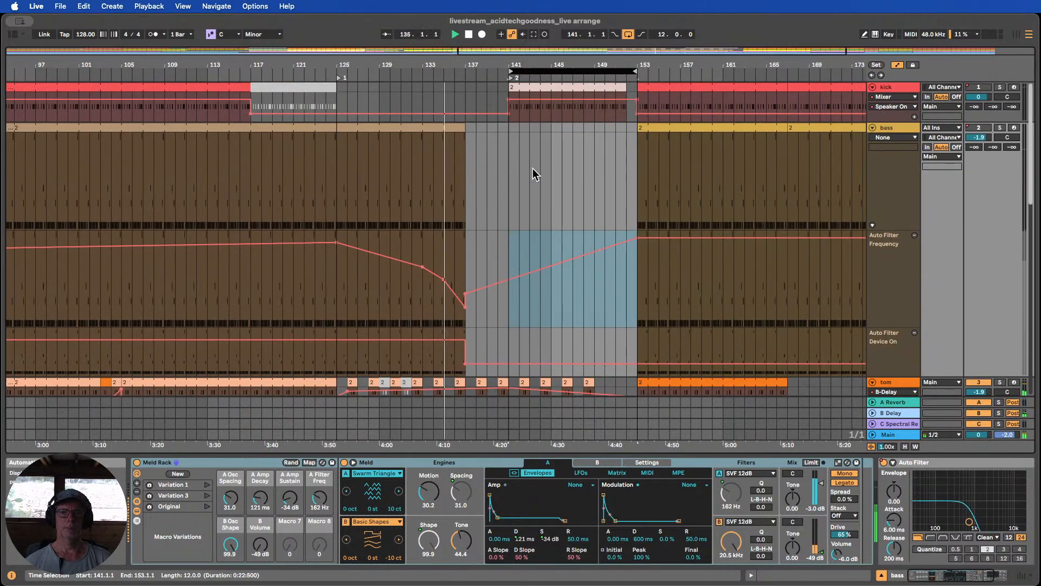
scroll(532, 170, down, 20)
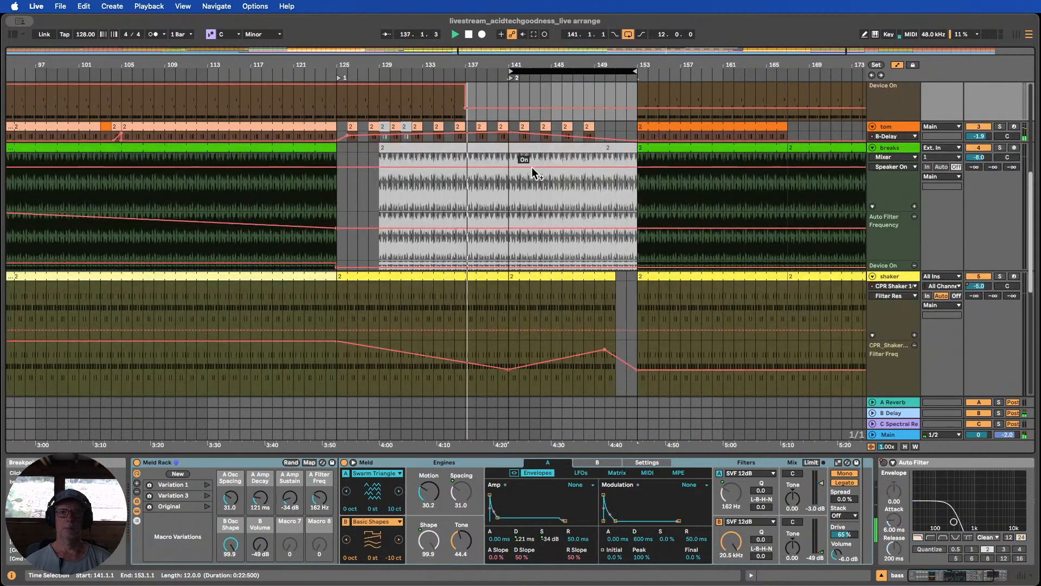
scroll(533, 173, down, 1)
scroll(533, 169, up, 20)
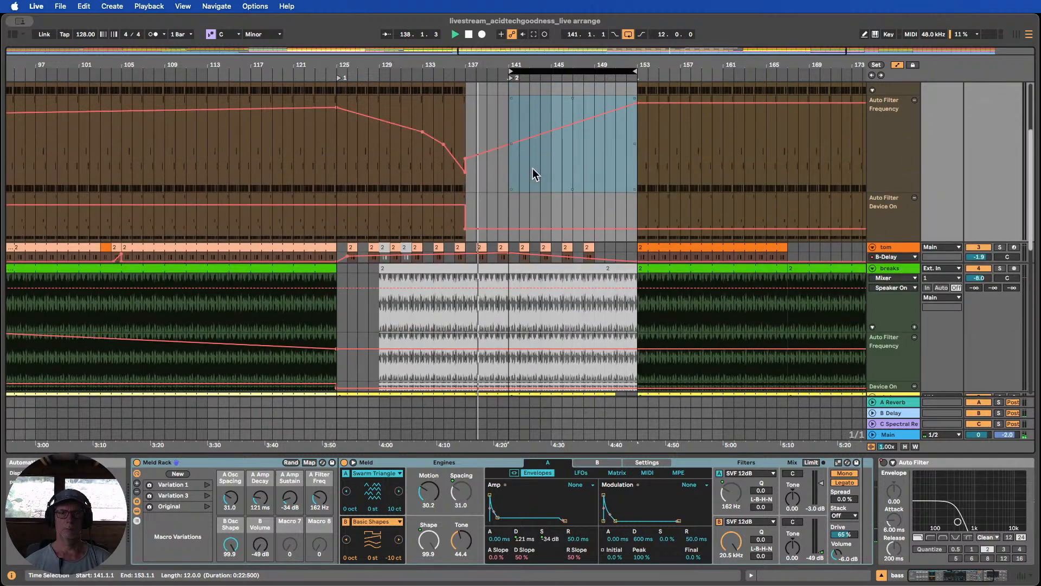
scroll(532, 169, down, 2)
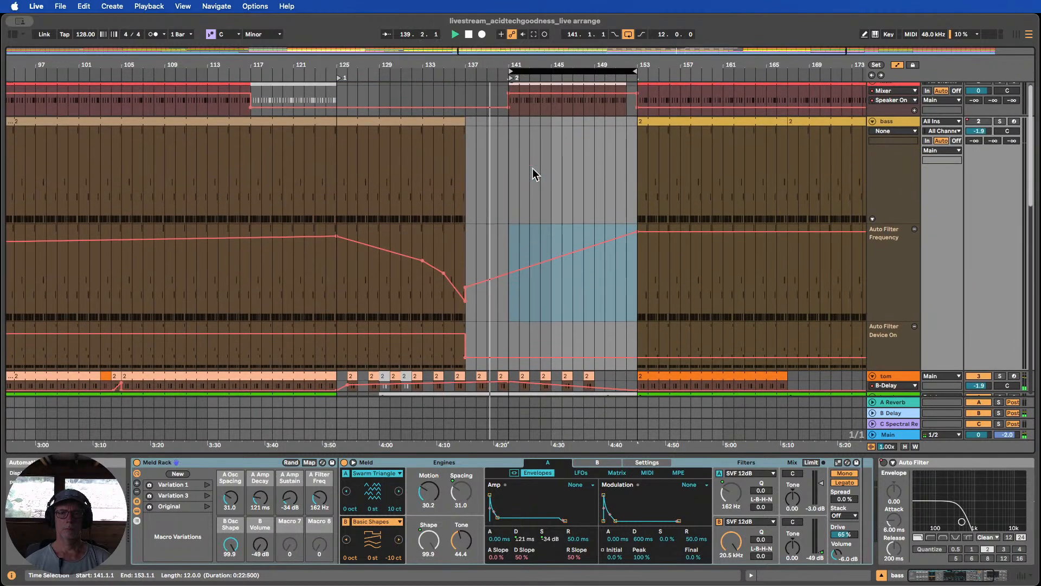
scroll(533, 168, down, 1)
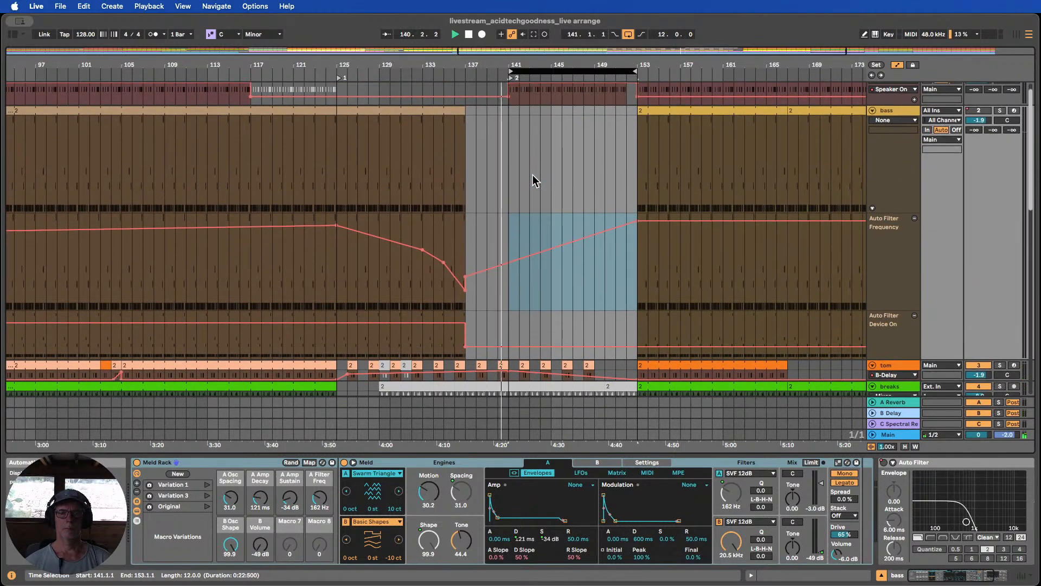
click(469, 35)
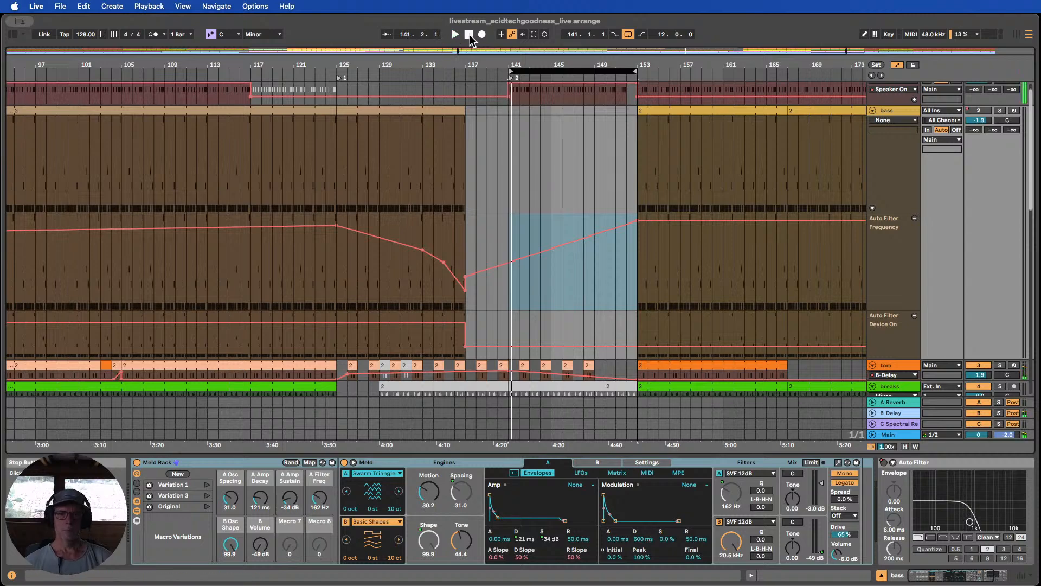
Undo the bass filter frequency edits and the bass clip extension past bar 133, and restart playback just before bar 133
key(super+z)
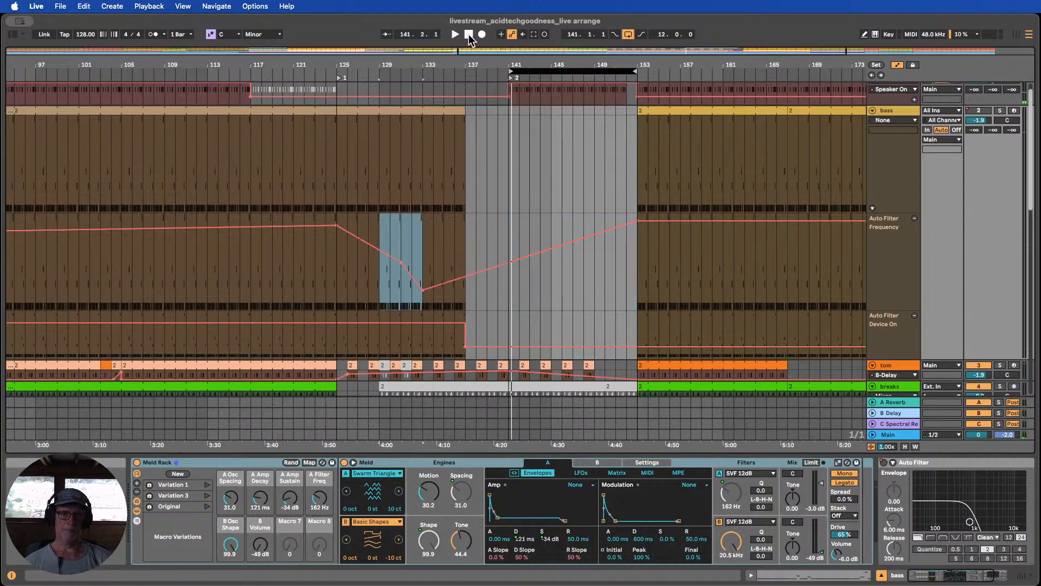
key(super+z)
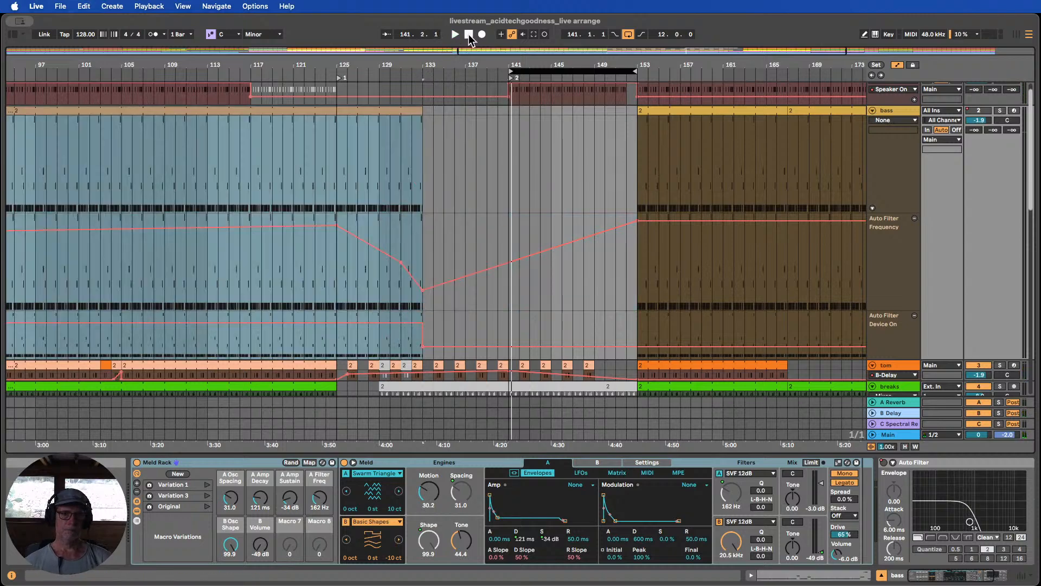
click(410, 72)
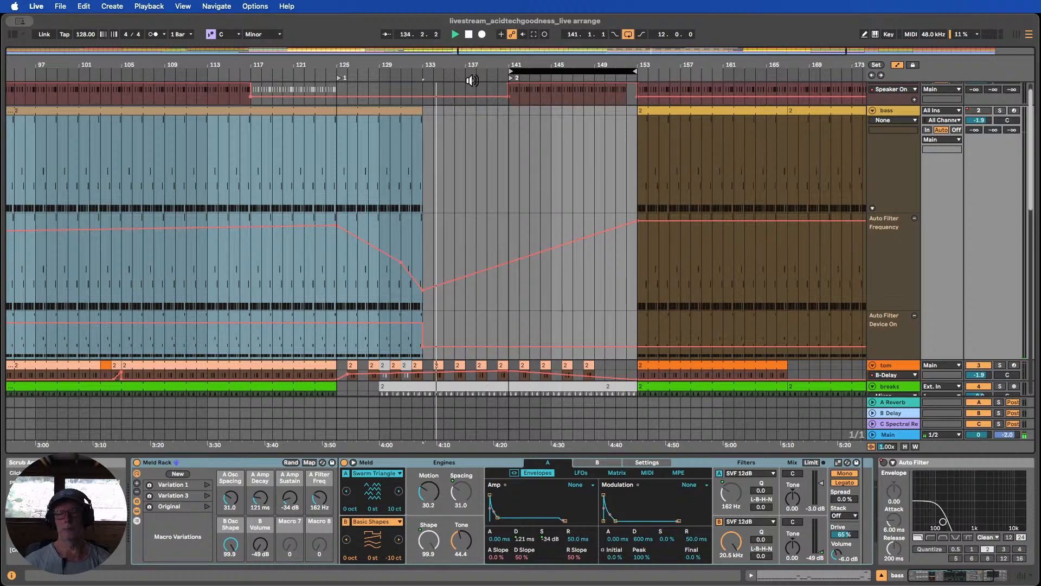
Highlight the bass gap from bar 133 to bar 141 and follow the playback through the breakdown up to bar 153
drag(506, 65, 477, 55)
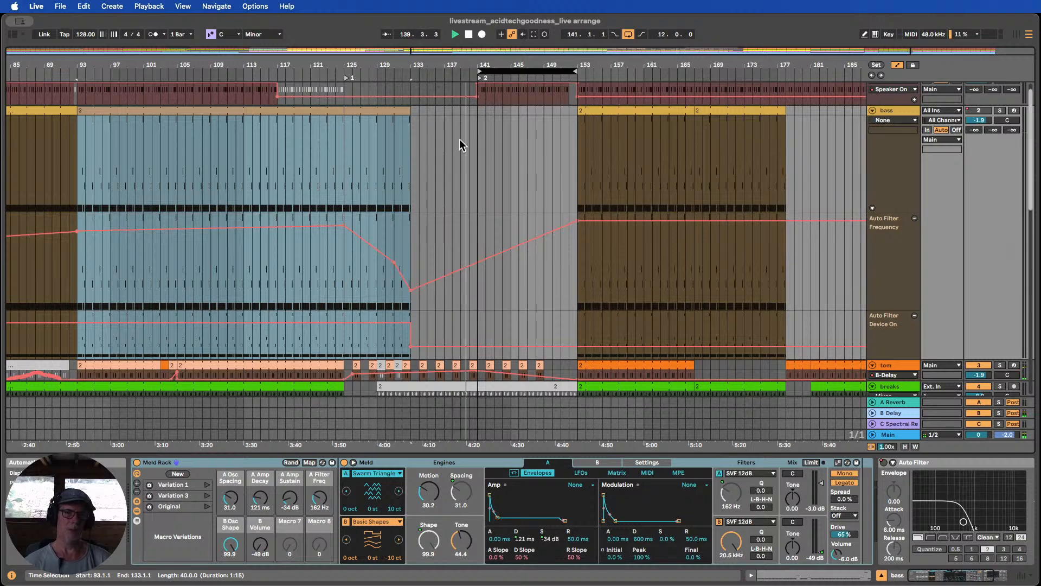
drag(412, 140, 479, 150)
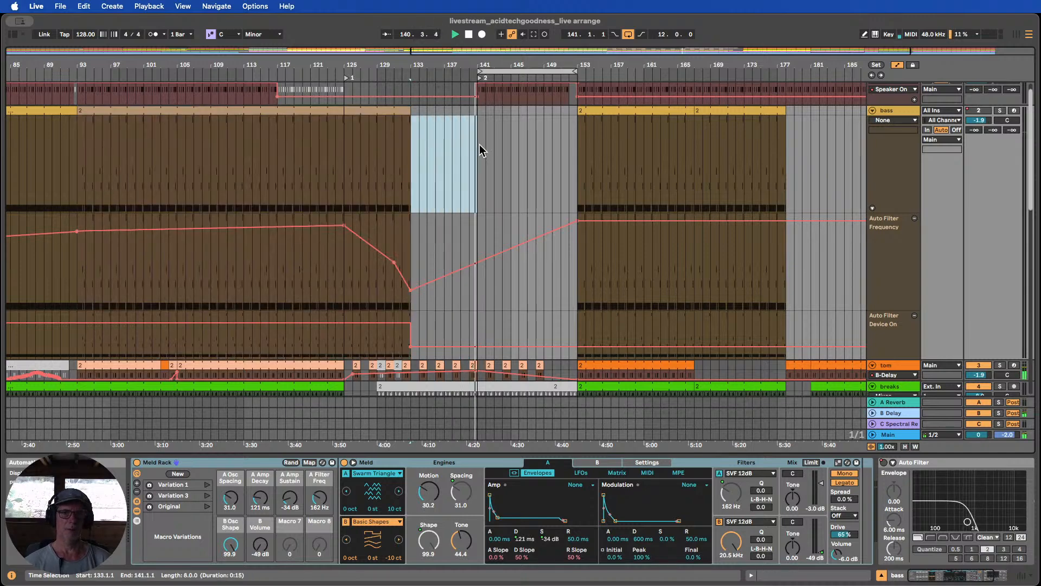
drag(460, 71, 521, 103)
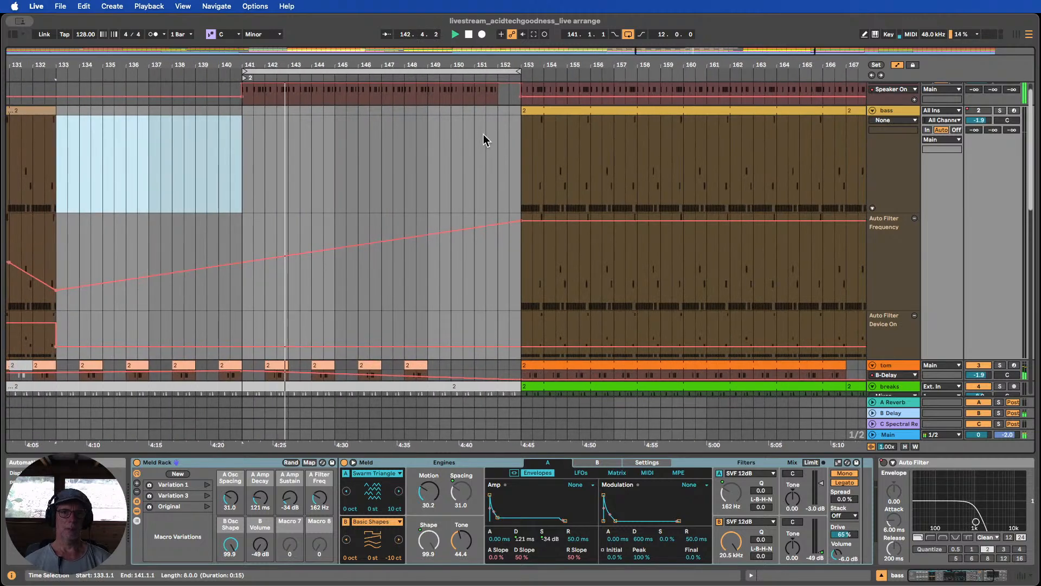
scroll(484, 133, up, 1)
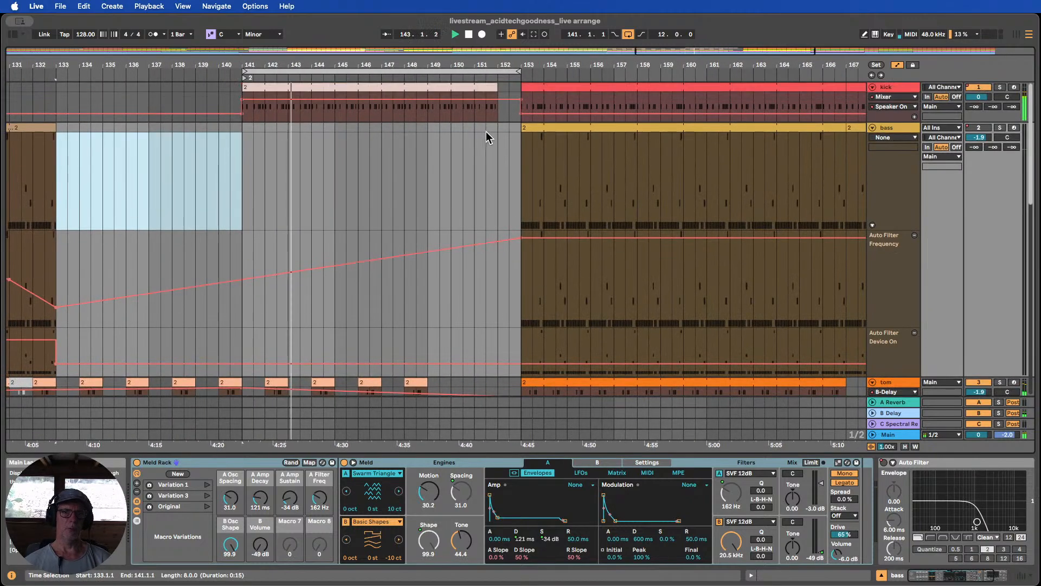
Stop playback and loop the transition into the full section from bar 149 to bar 157
click(468, 34)
drag(430, 159, 610, 162)
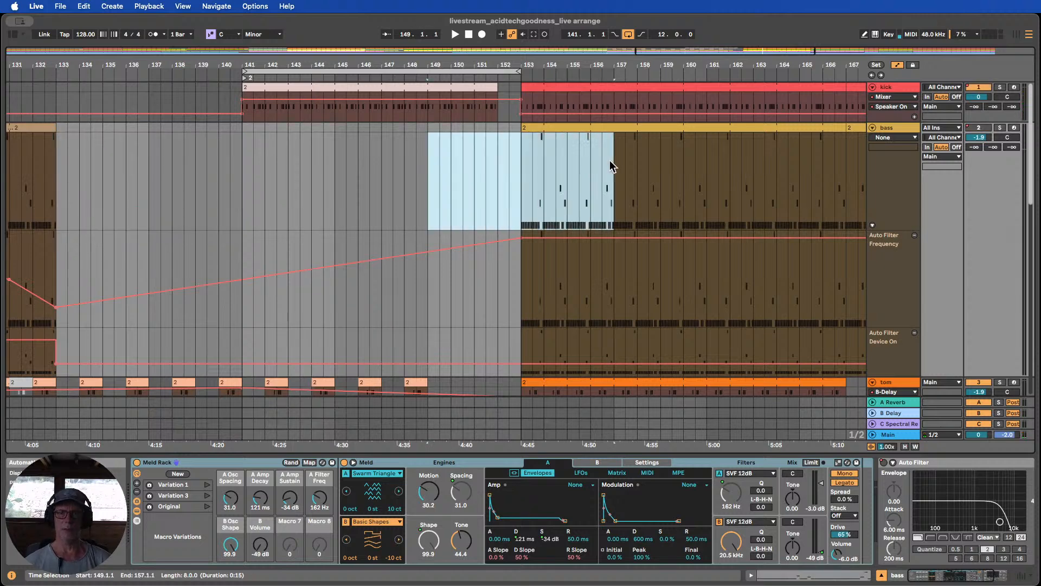
key(super+l)
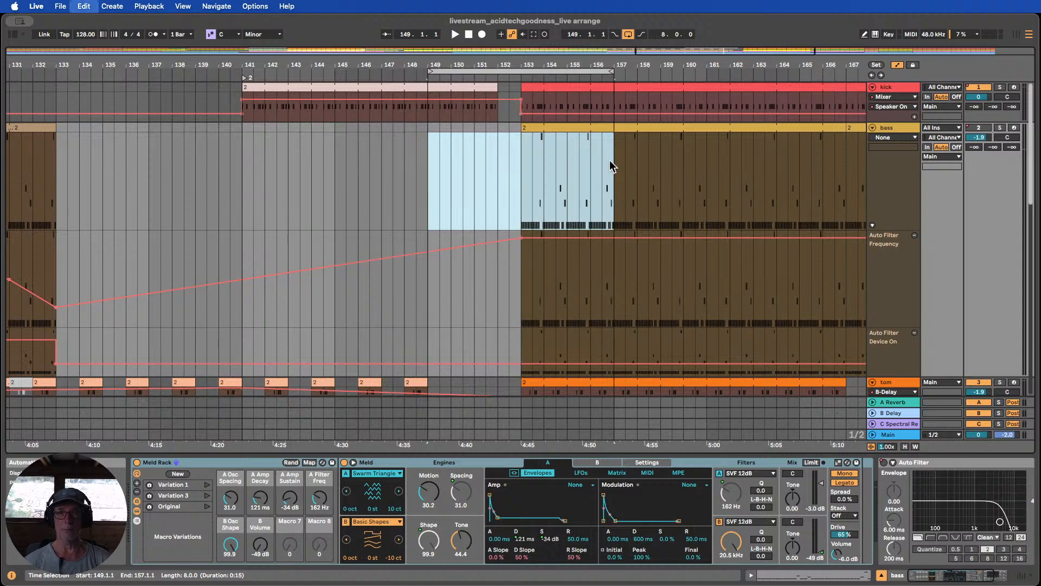
Look over all tracks from the kick down to synth_rec around the transition at bar 153
scroll(391, 110, down, 5)
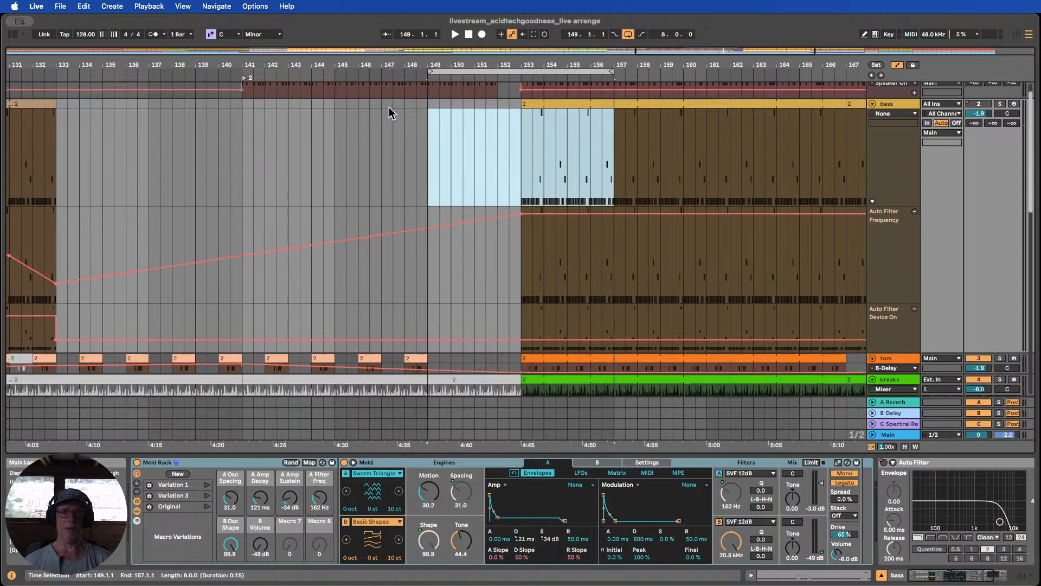
scroll(393, 110, up, 5)
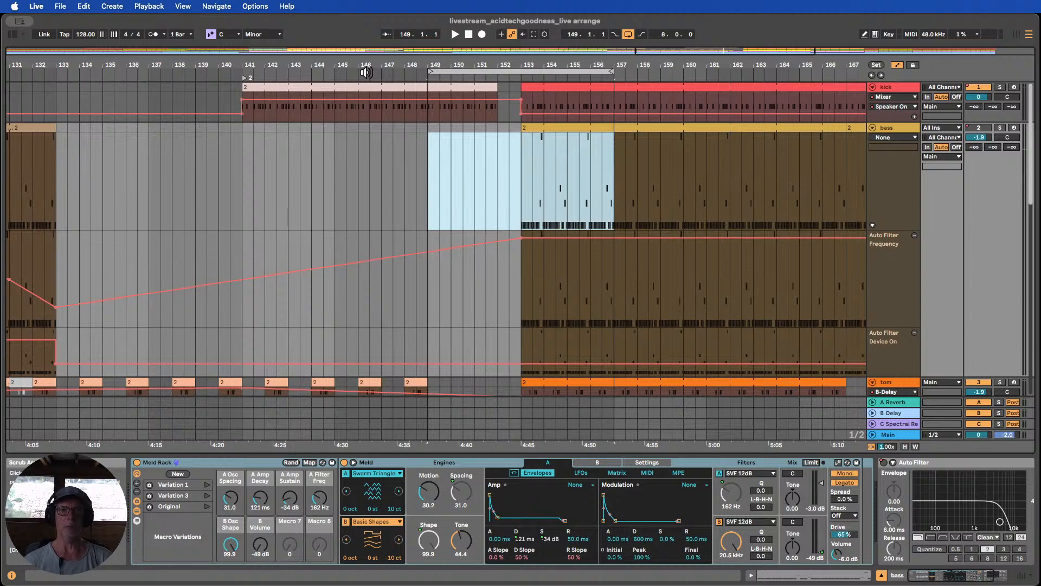
scroll(394, 119, down, 10)
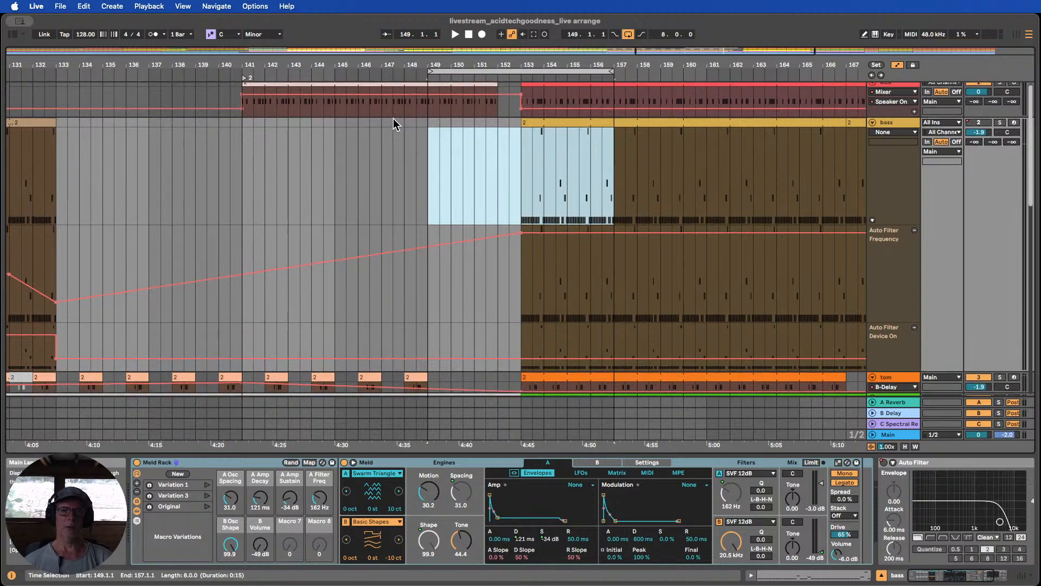
scroll(393, 117, down, 8)
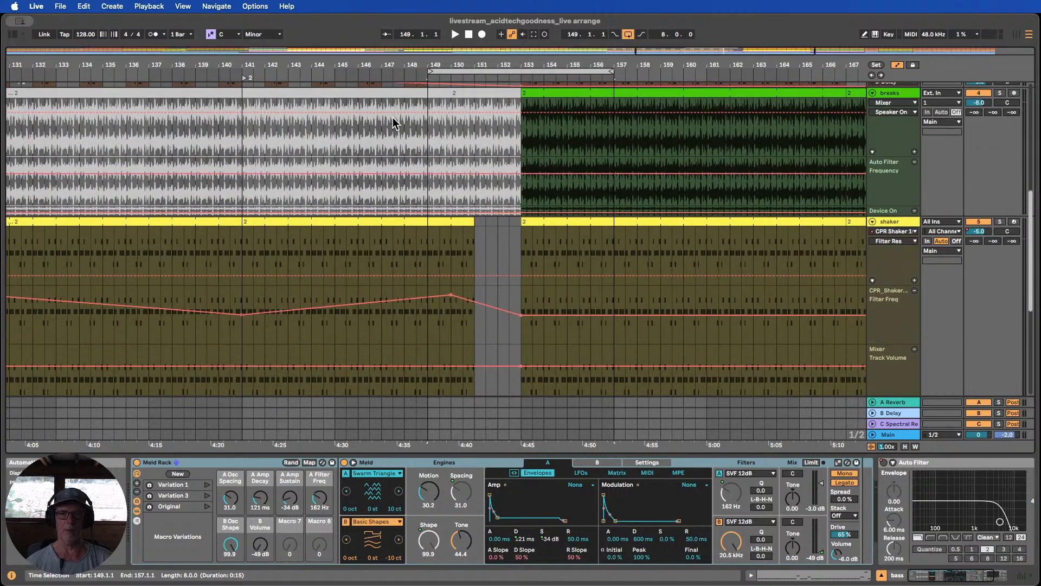
scroll(393, 117, down, 5)
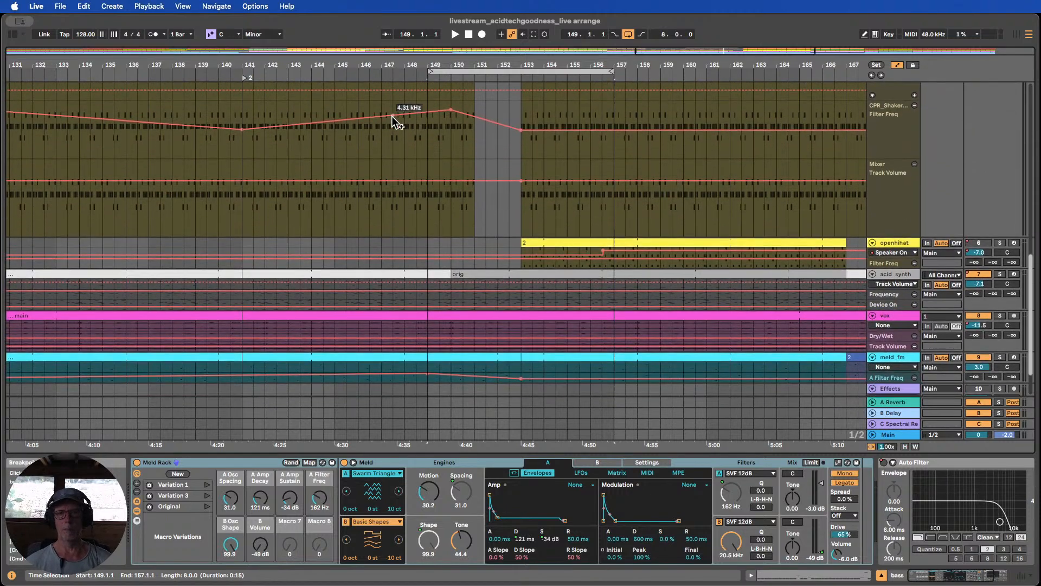
scroll(419, 121, up, 2)
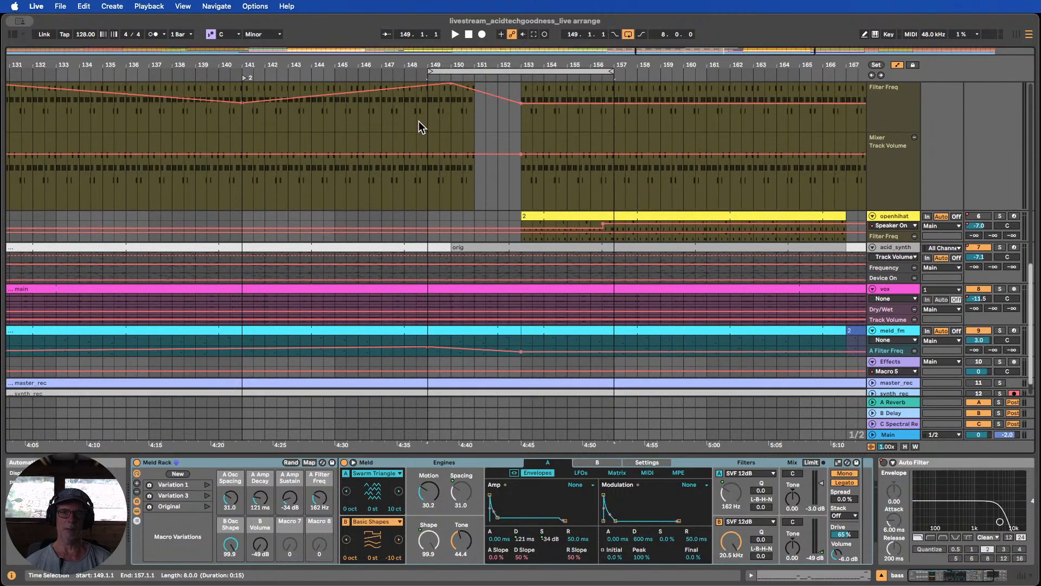
scroll(557, 216, down, 2)
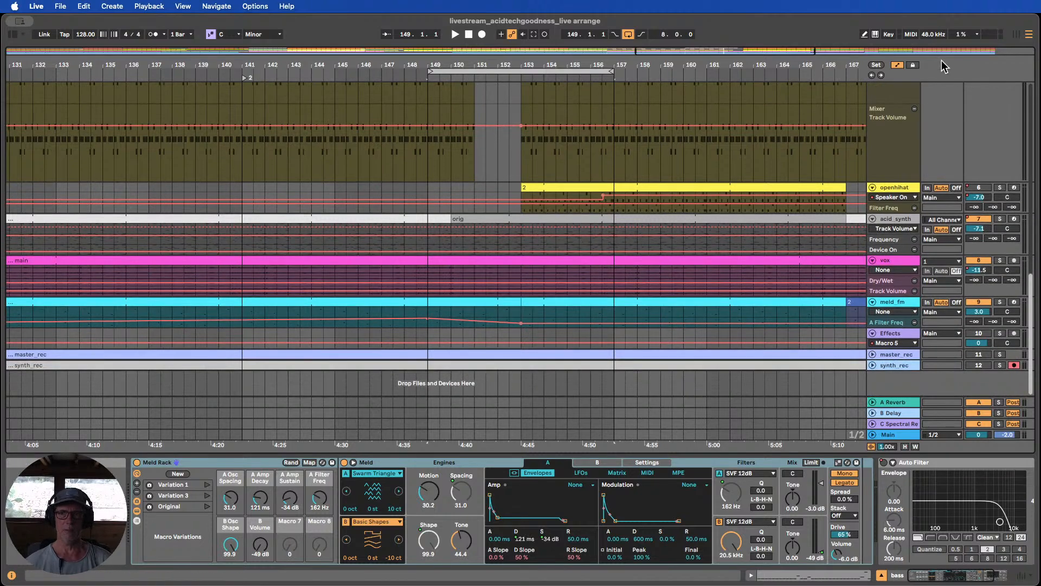
Hide the automation lanes and select bars 149 to 157 on the acid_synth and vox tracks
click(898, 65)
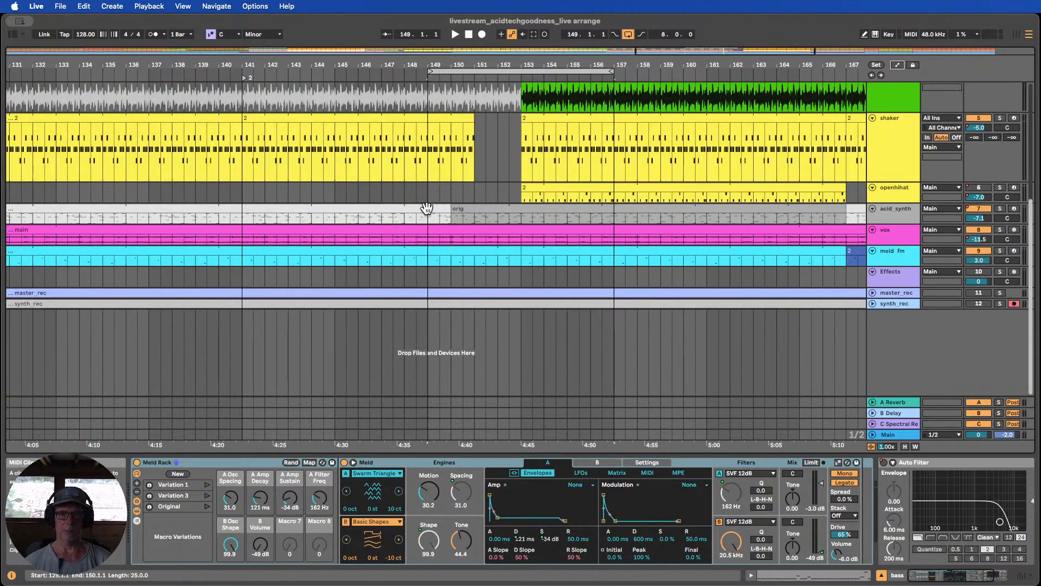
click(428, 215)
drag(518, 259, 615, 243)
scroll(610, 253, up, 1)
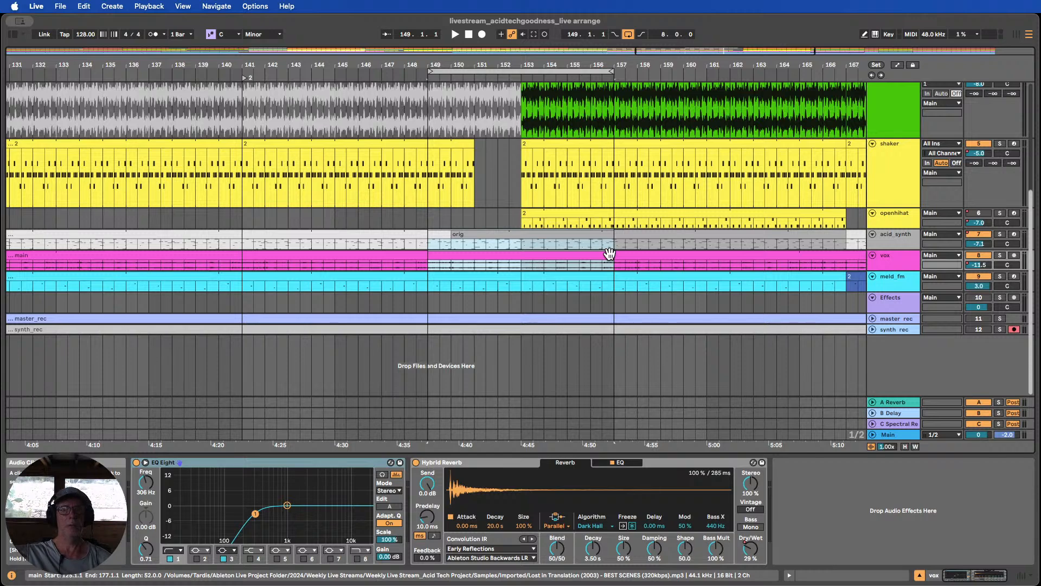
Play the arrangement from bar 146 through the transition at bar 153 and stop playback
scroll(596, 233, up, 8)
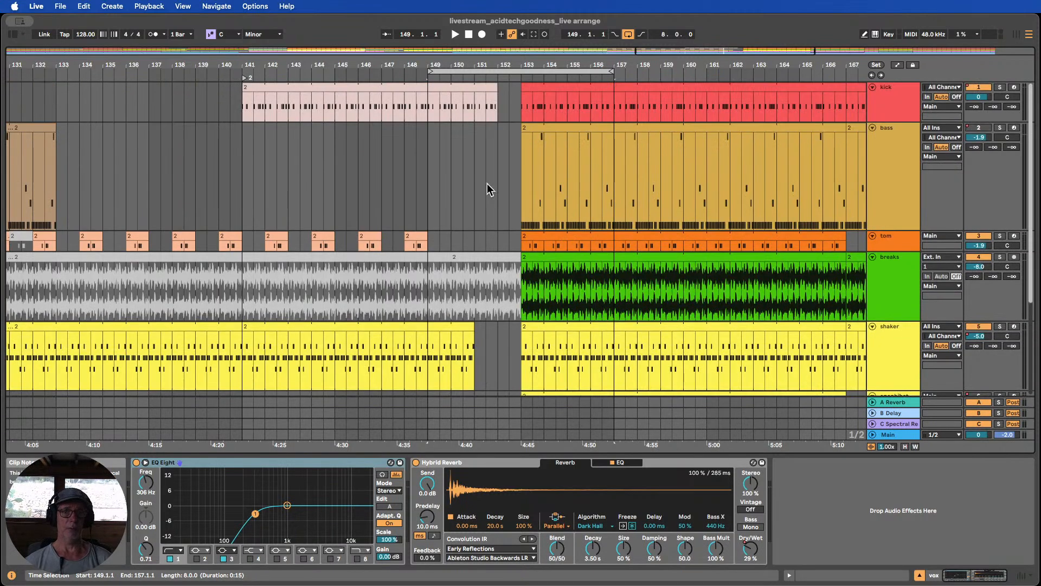
click(363, 69)
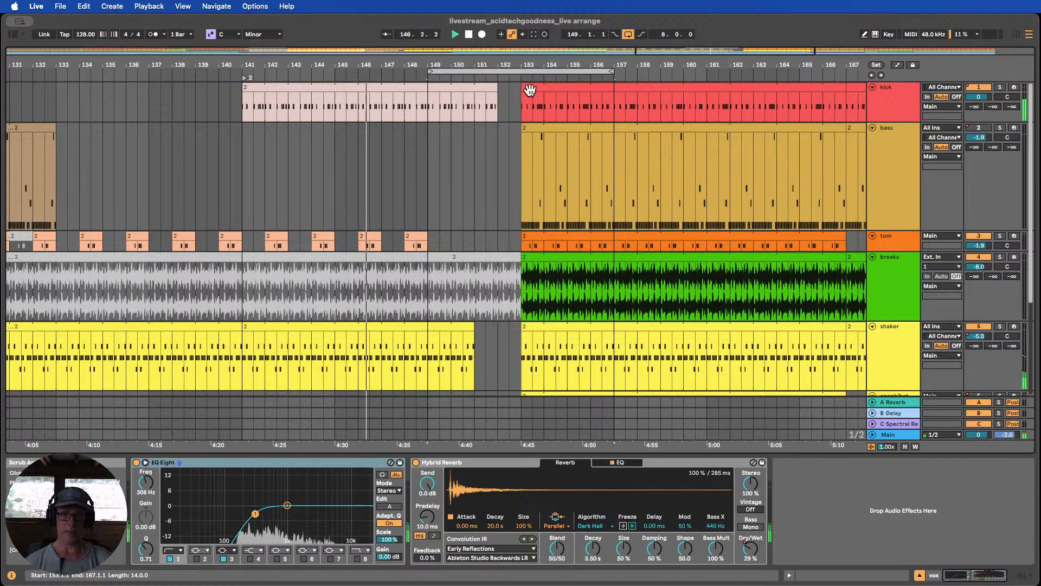
scroll(561, 181, down, 1)
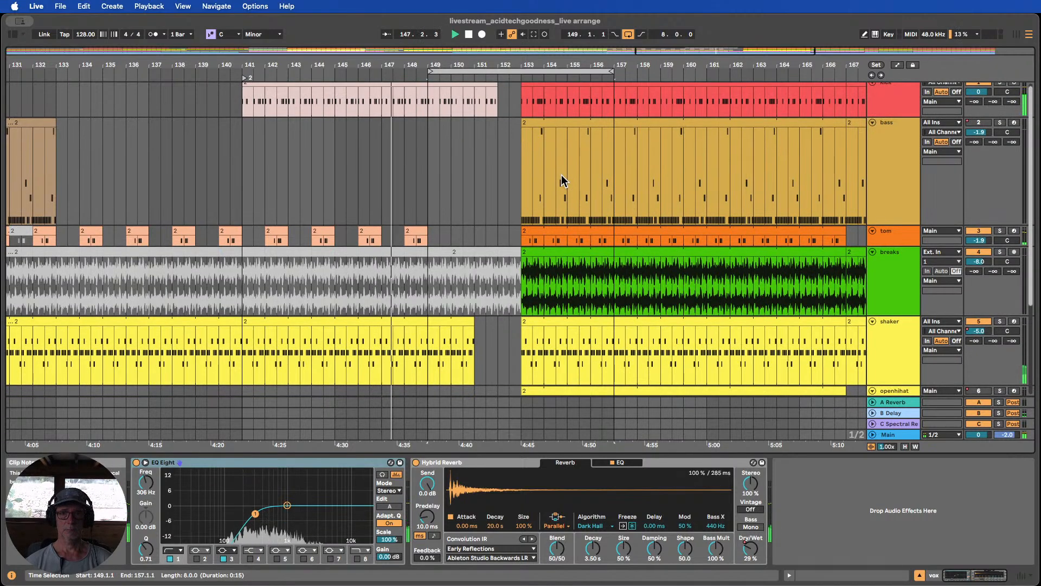
scroll(572, 175, up, 1)
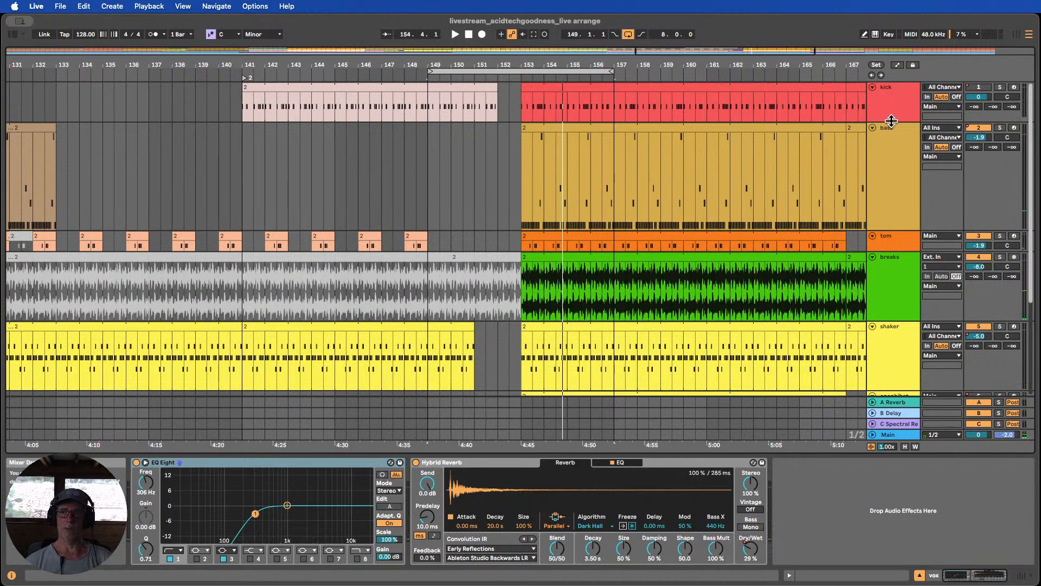
Increase the height of the kick track
drag(891, 120, 893, 161)
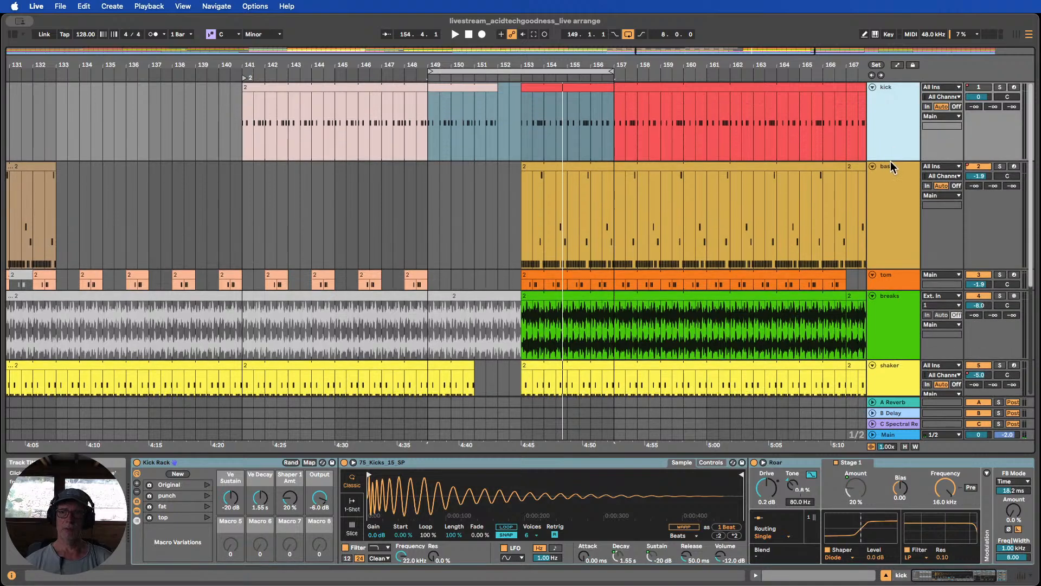
Shorten the light kick clip before the transition to end at bar 151 and set the loop to bars 149 to 153
scroll(826, 133, down, 1)
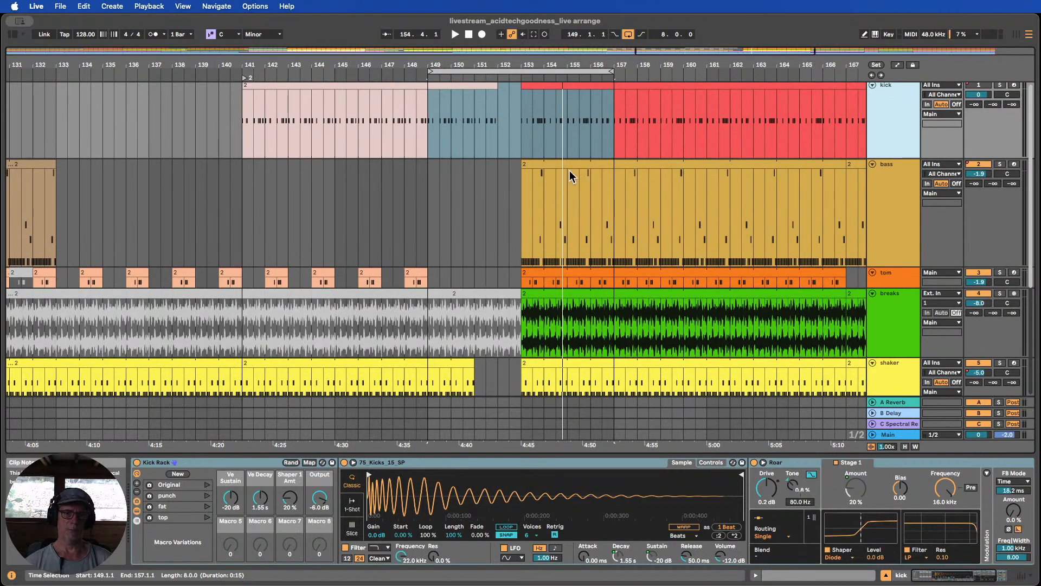
scroll(570, 176, down, 3)
scroll(570, 174, up, 3)
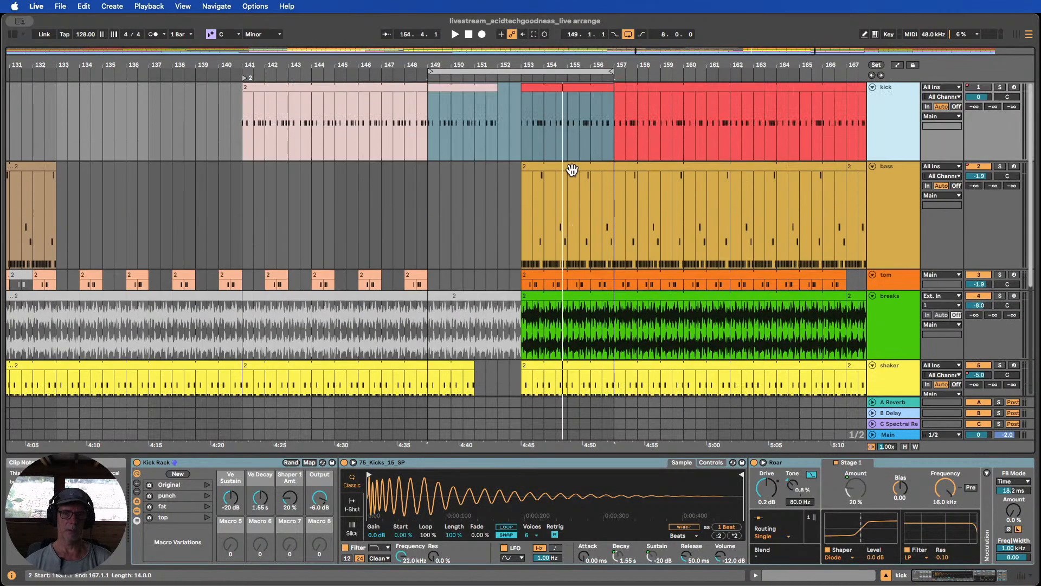
click(497, 146)
drag(493, 87, 475, 88)
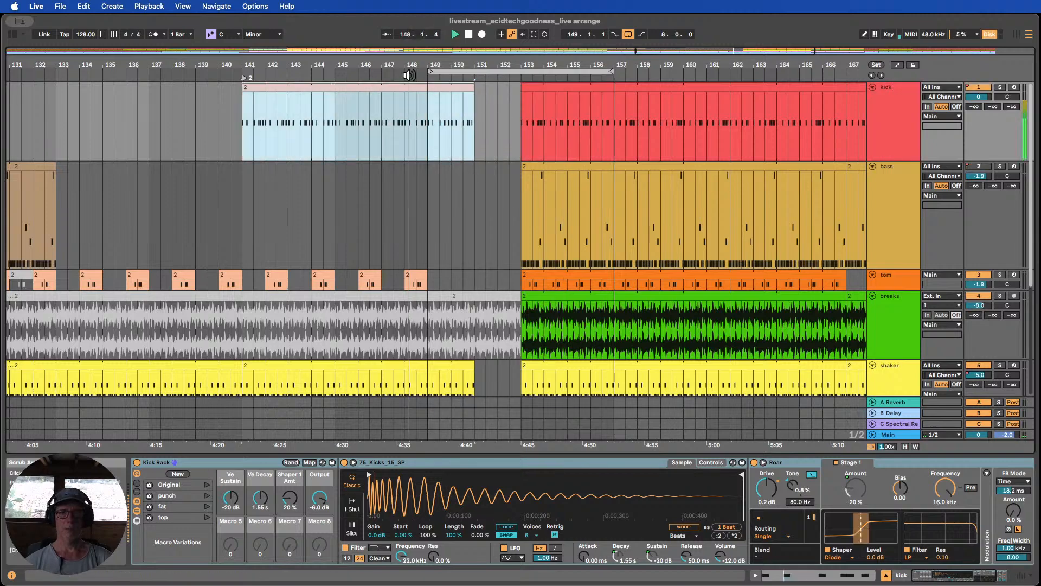
drag(608, 69, 519, 71)
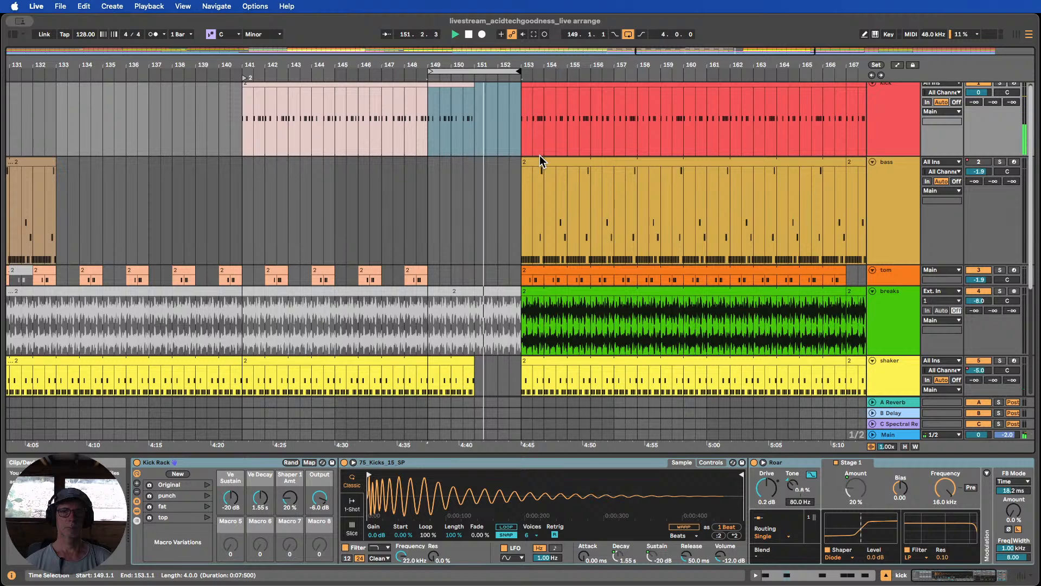
Extend the light kick clip to bar 153 and deactivate its segments from 151.3.3 to 152.1.1 and from 152.3.3 to 153.1.1
mouse_move(479, 65)
mouse_down()
mouse_move(468, 101)
mouse_move(460, 90)
mouse_move(507, 86)
mouse_move(486, 85)
mouse_move(498, 72)
mouse_move(507, 82)
mouse_move(495, 85)
mouse_move(507, 54)
mouse_move(495, 54)
mouse_up()
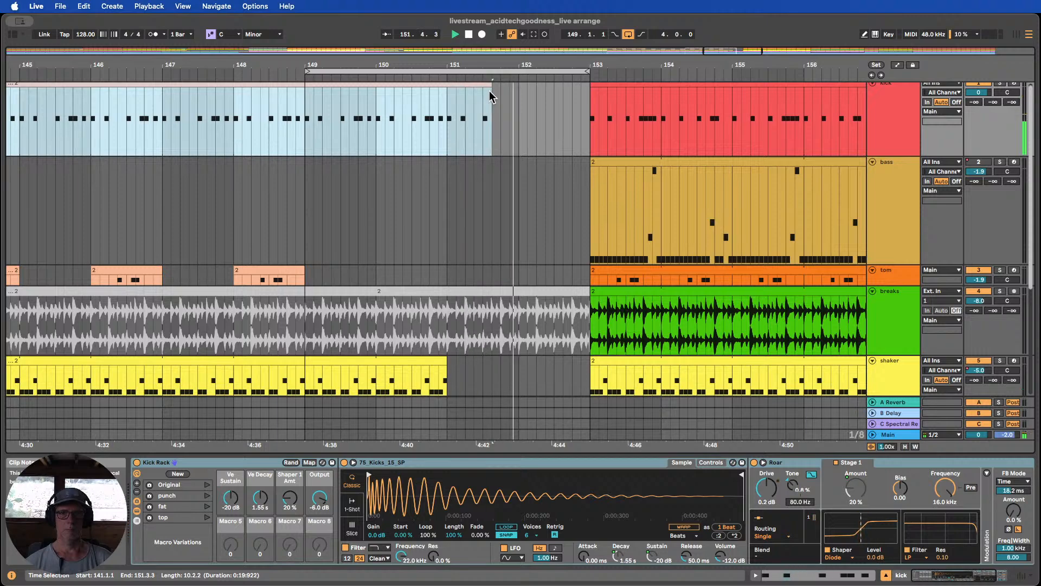
drag(492, 93, 590, 93)
drag(495, 133, 519, 129)
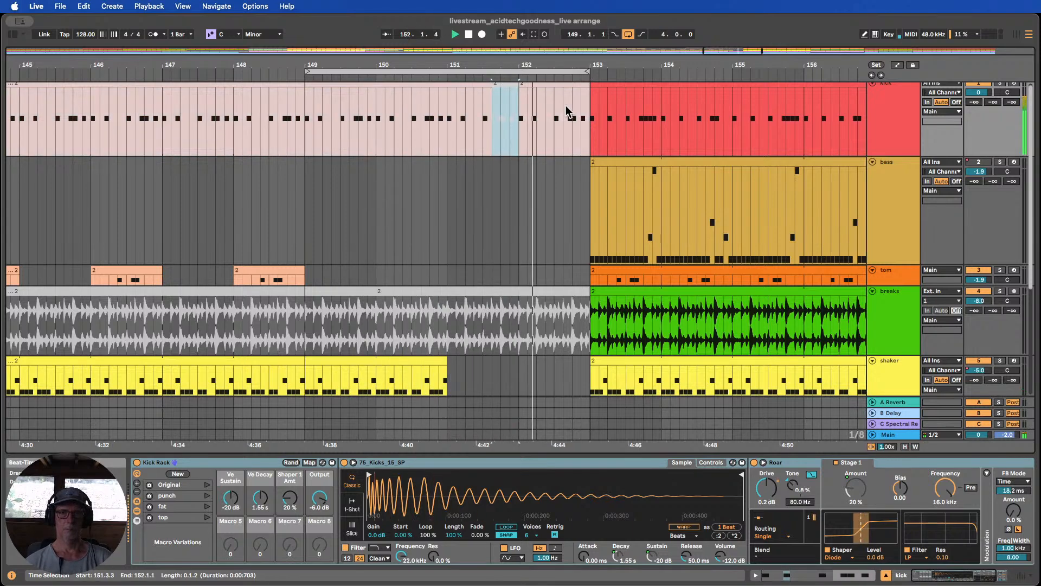
drag(566, 146, 586, 142)
key(0)
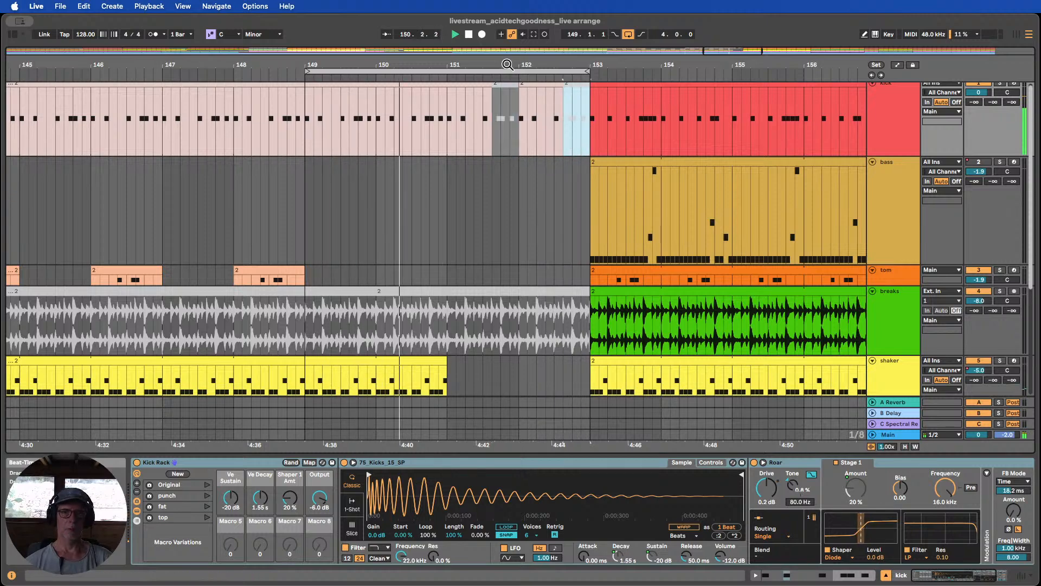
Deactivate the kick segment from 152.3.1 to 152.3.3
drag(514, 65, 496, 97)
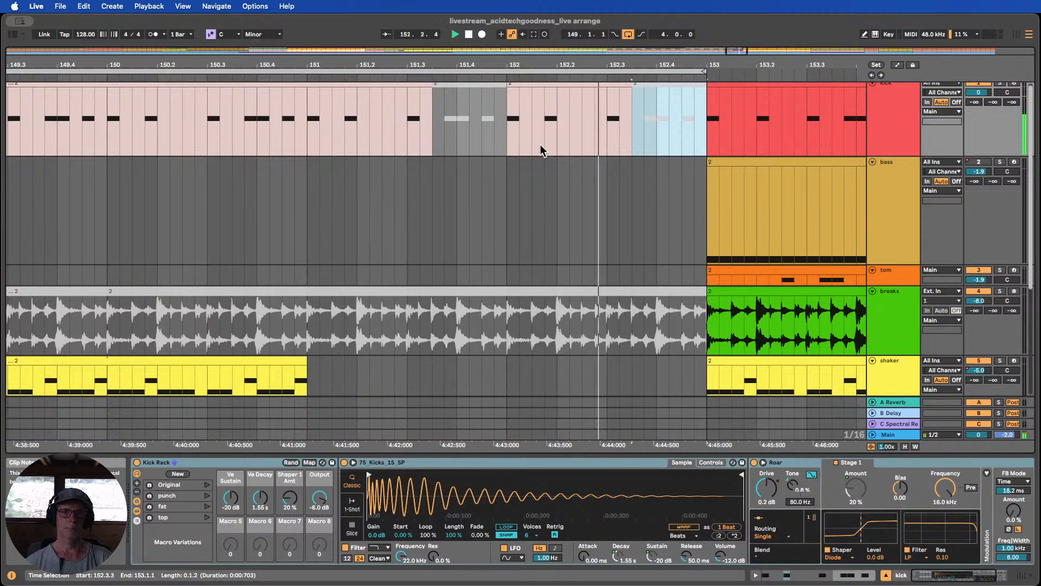
drag(607, 145, 632, 143)
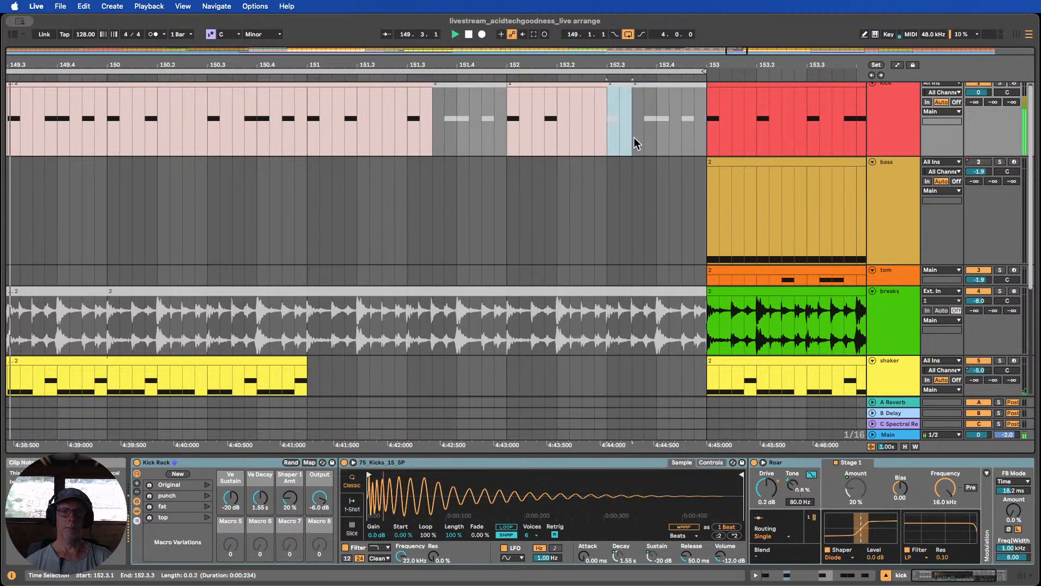
drag(619, 69, 618, 41)
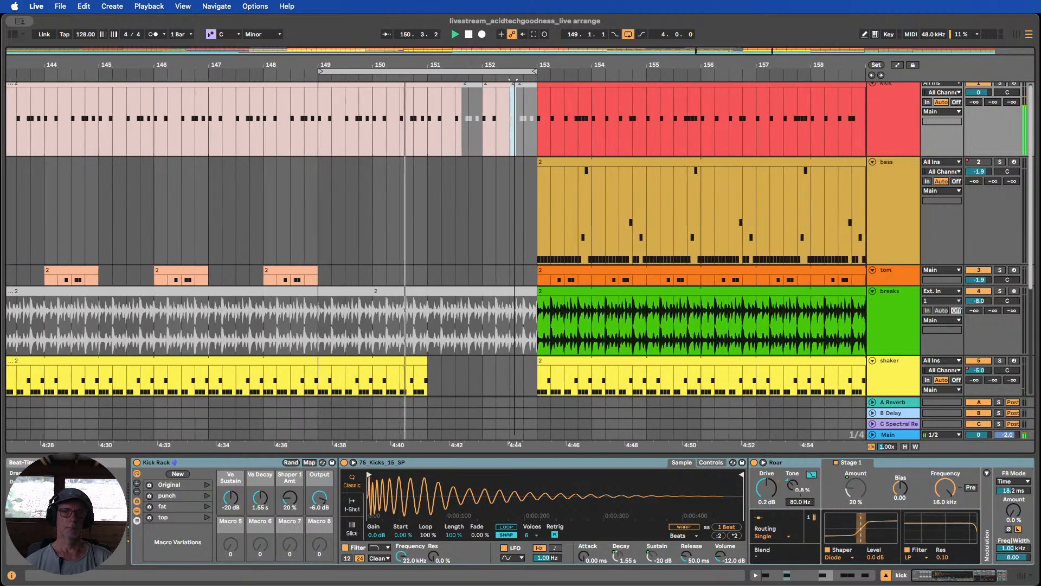
Increase the height of the acid_synth, vox and meld_fm tracks
scroll(525, 202, down, 2)
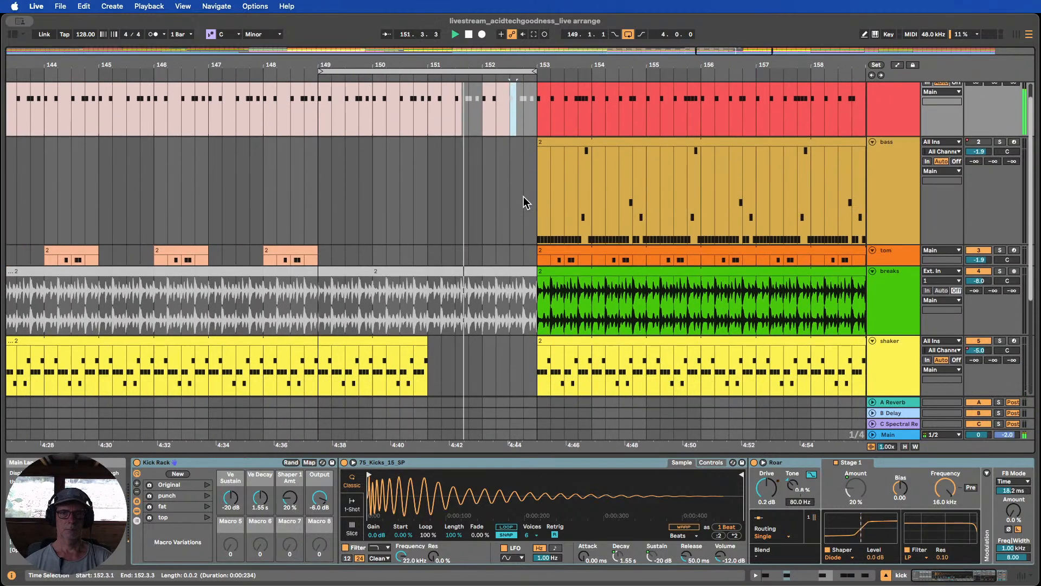
scroll(525, 206, down, 6)
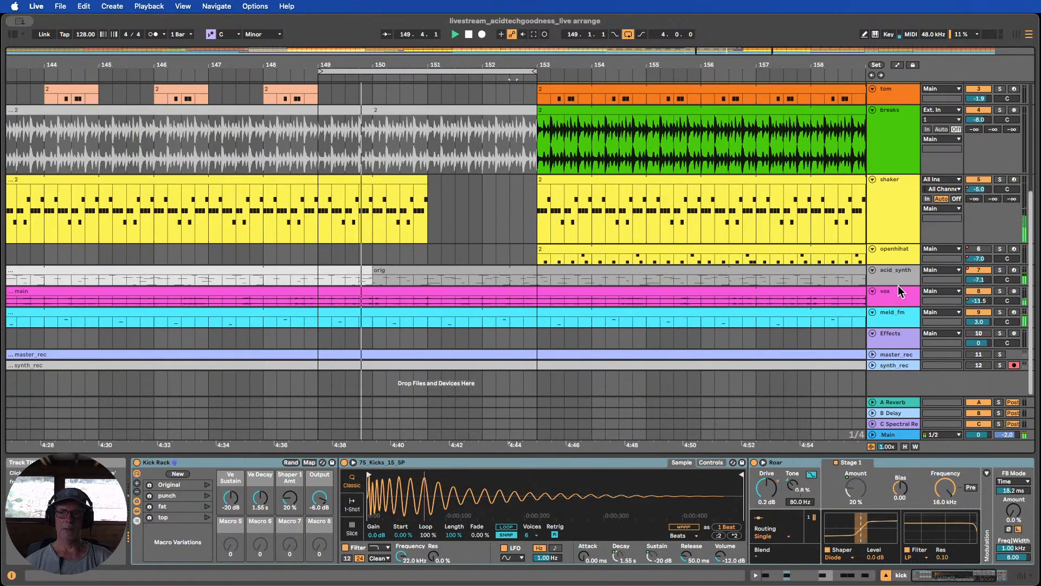
click(763, 270)
scroll(763, 270, down, 2)
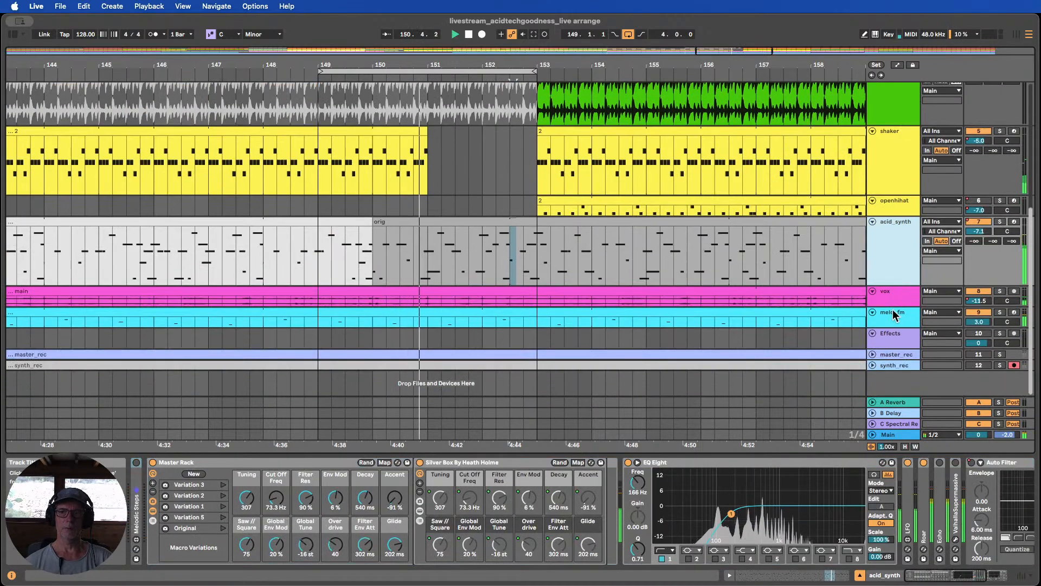
drag(895, 307, 898, 343)
scroll(820, 246, down, 3)
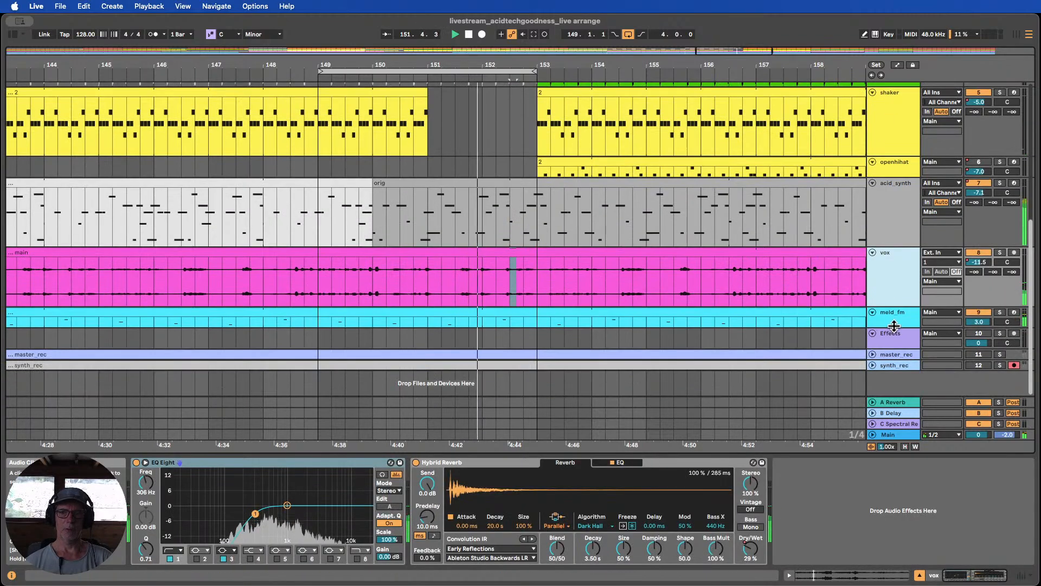
key(Down)
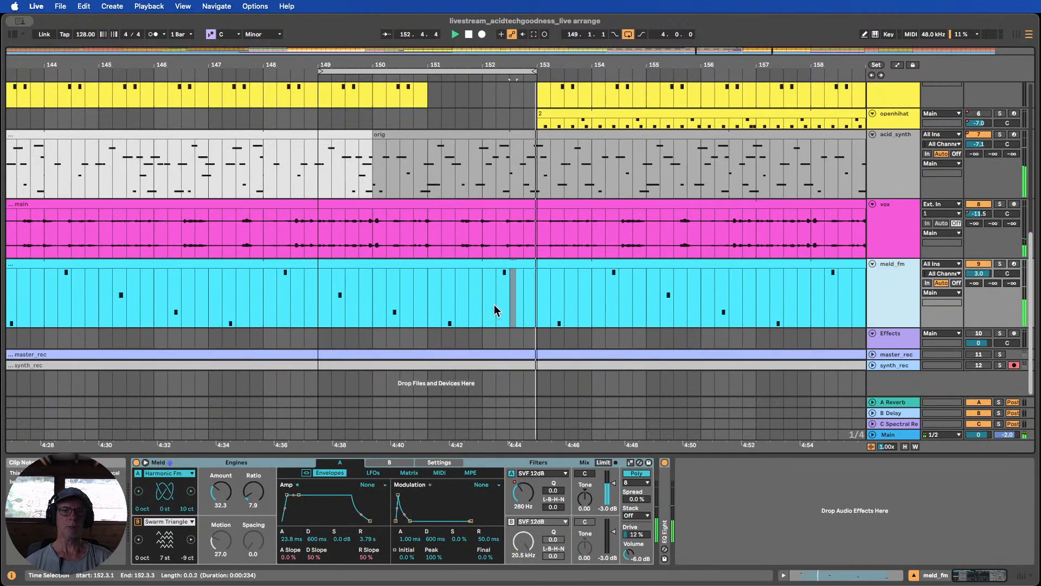
Deactivate the meld_fm clip from bar 149 to 153 and extend the active clip before it to bar 151
drag(321, 279, 535, 275)
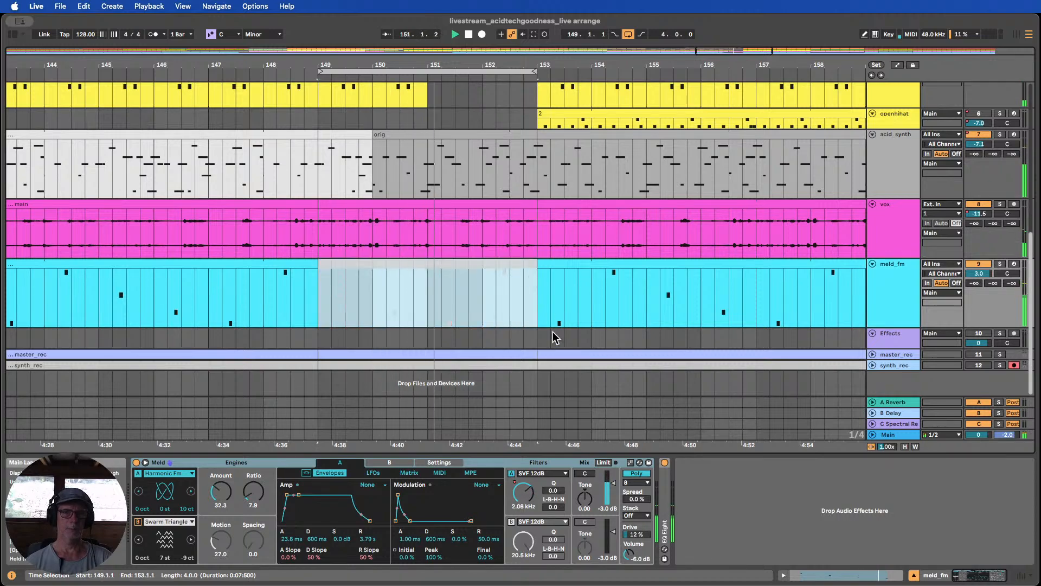
drag(463, 64, 463, 44)
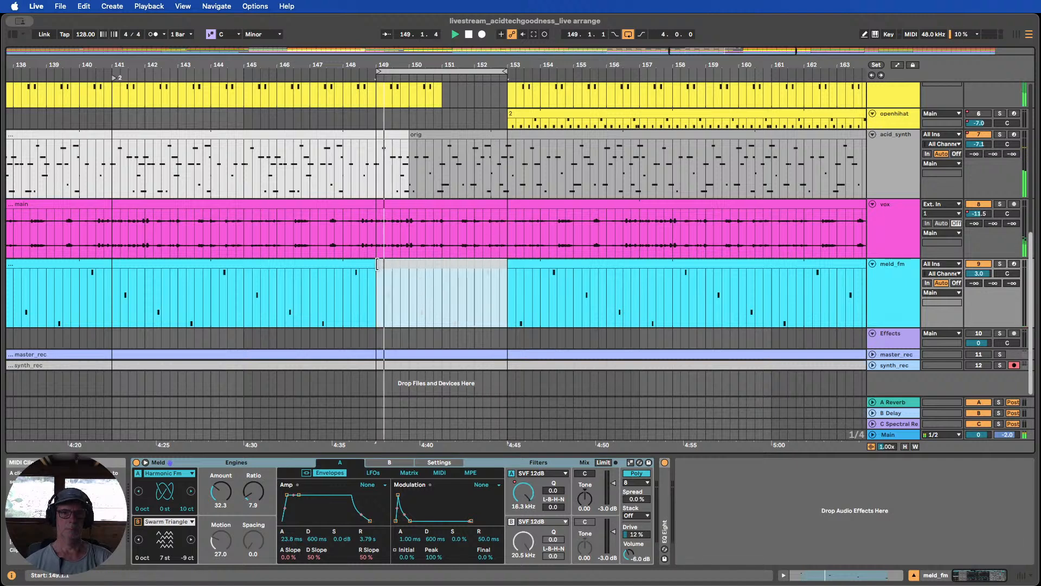
drag(377, 264, 443, 264)
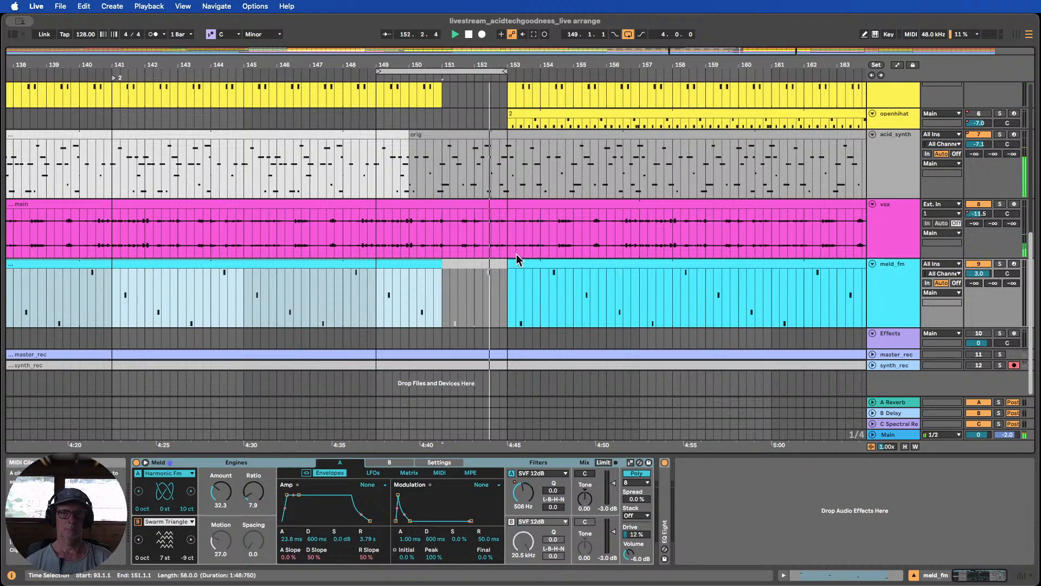
Split the vox clip at bar 153, add a fade-out from bar 149 to 153, and stop playback
click(506, 237)
key(super+e)
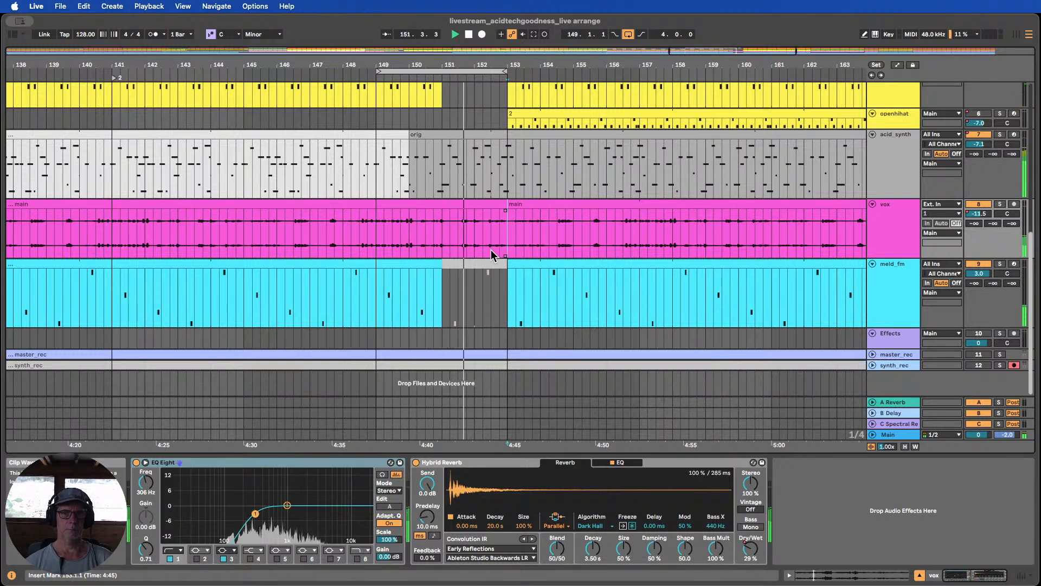
drag(505, 210, 368, 216)
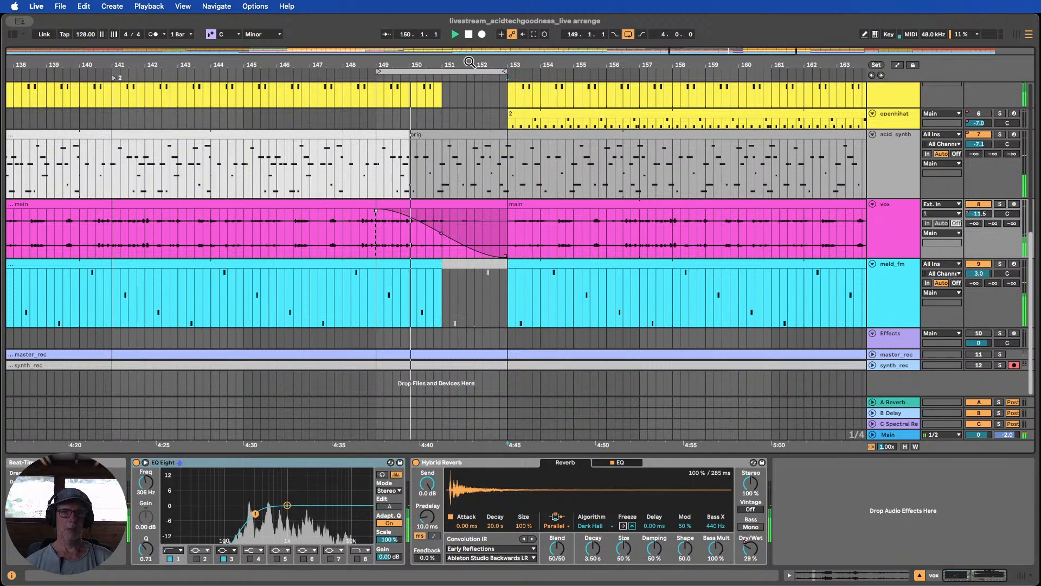
drag(471, 65, 470, 81)
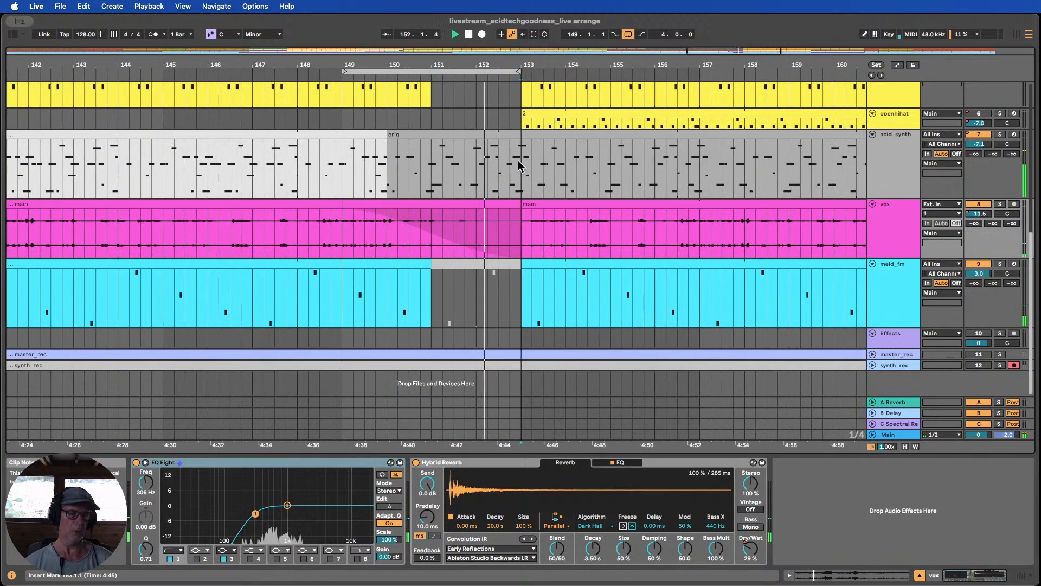
click(469, 35)
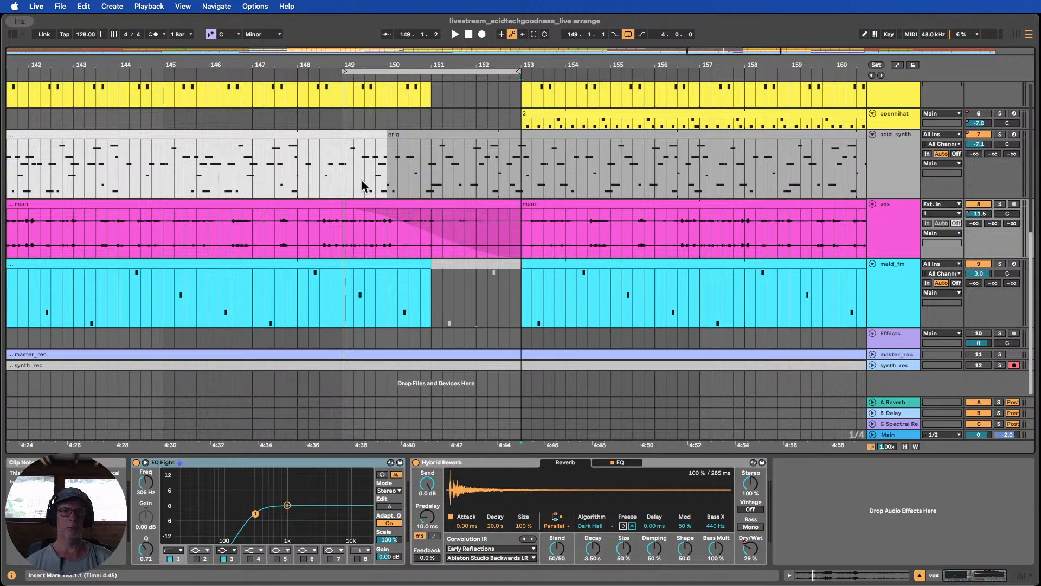
Deactivate the acid_synth part from bar 149 to 153 and extend the active meld_fm clip to bar 152
drag(345, 181, 504, 190)
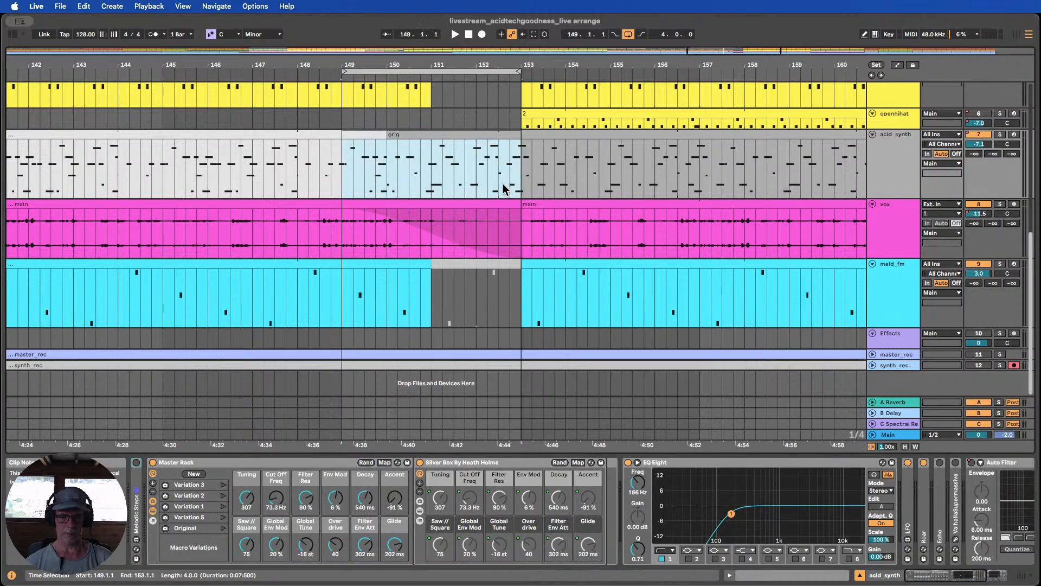
key(Delete)
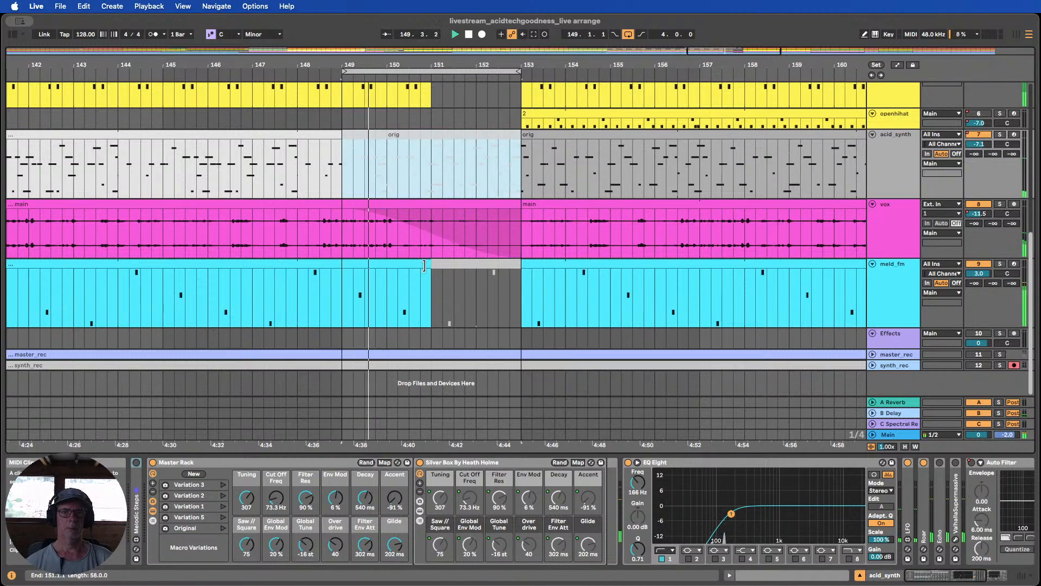
drag(424, 266, 469, 268)
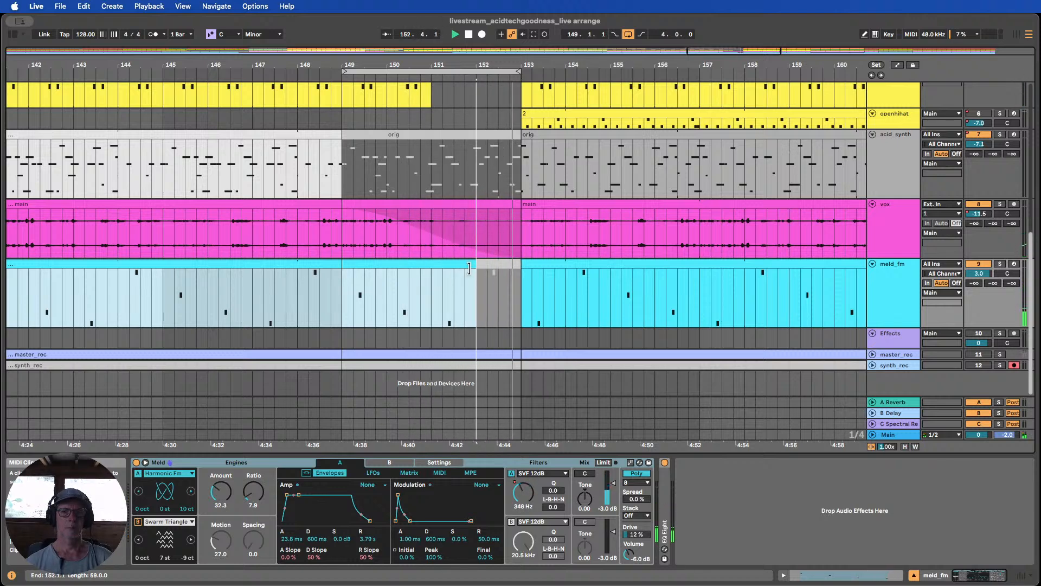
Look over all tracks from the kick down to synth_rec while bars 149 to 153 play in a loop
scroll(471, 264, up, 5)
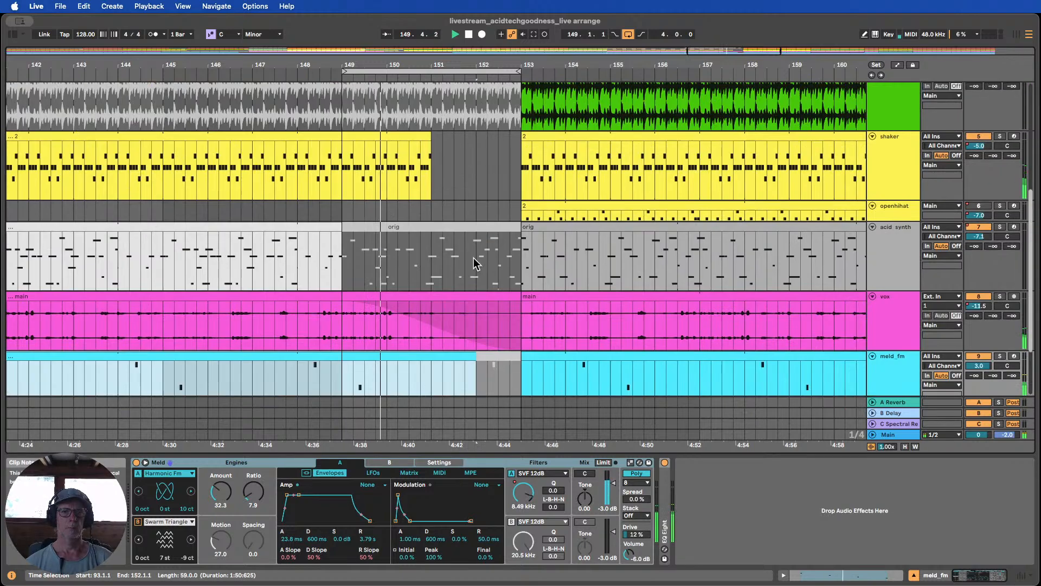
scroll(472, 260, up, 3)
scroll(469, 262, down, 7)
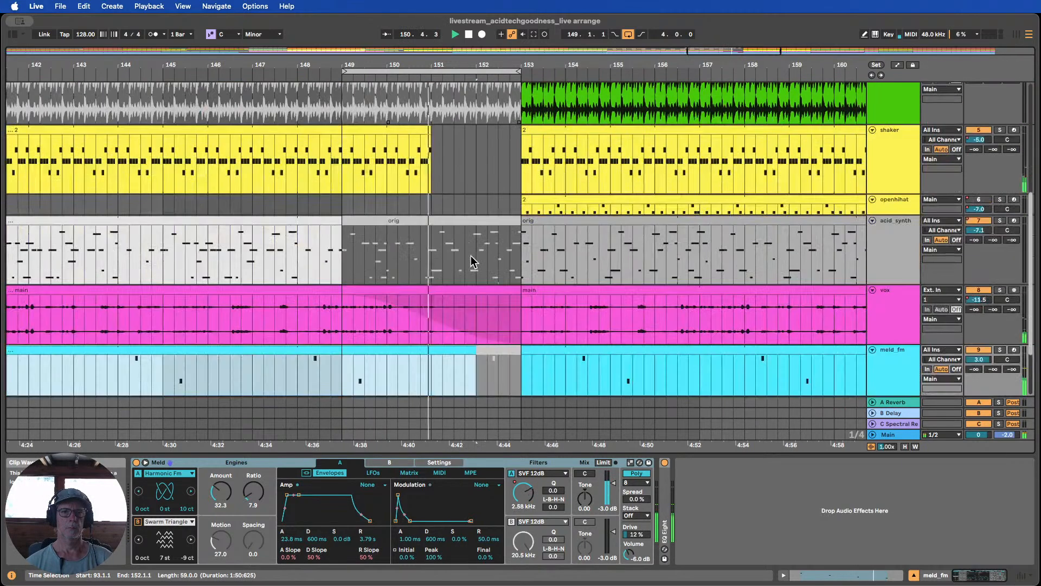
scroll(667, 232, up, 5)
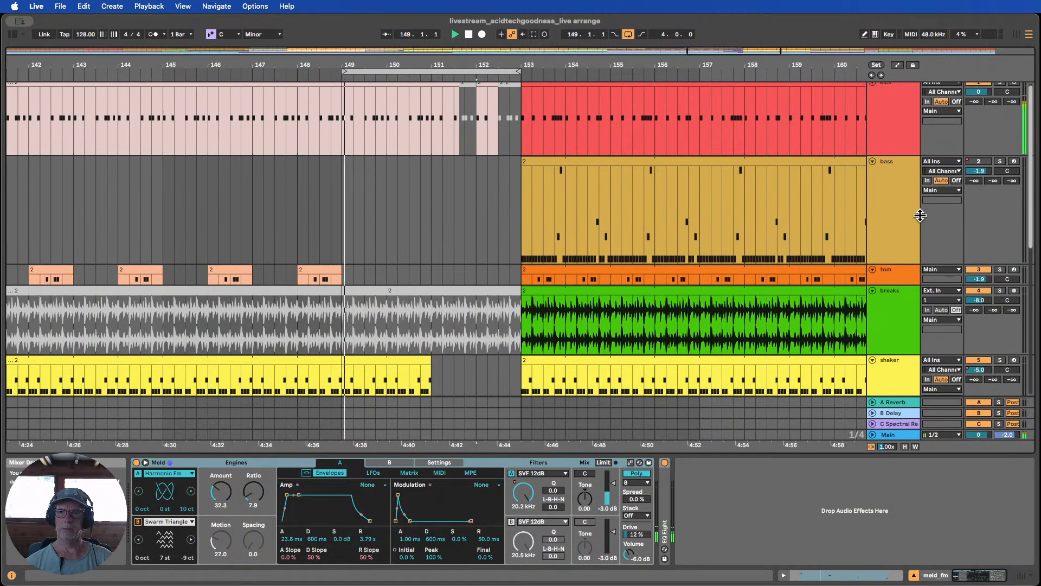
scroll(922, 216, down, 5)
scroll(922, 215, down, 5)
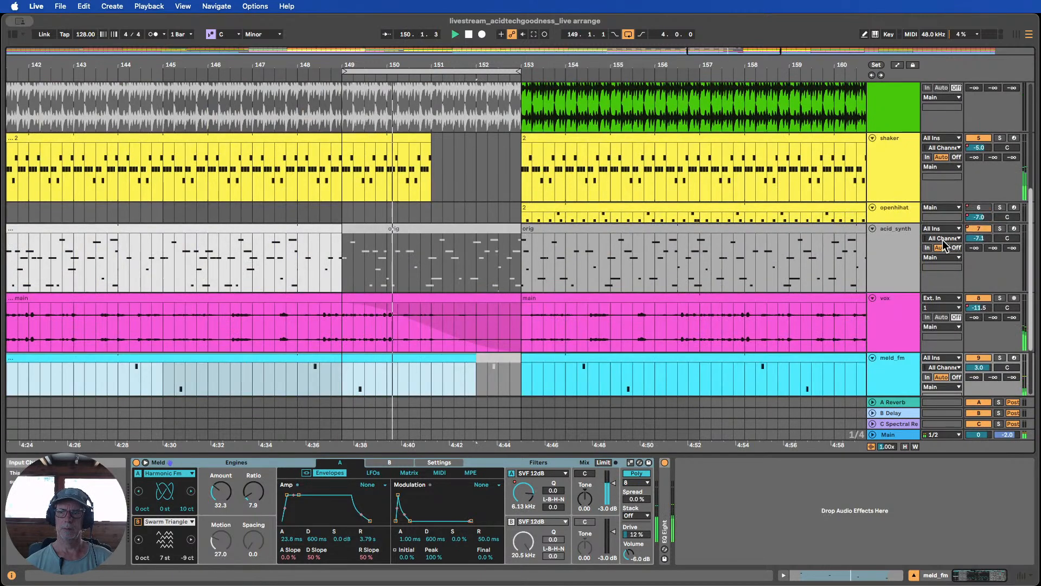
scroll(945, 246, down, 1)
scroll(944, 246, down, 4)
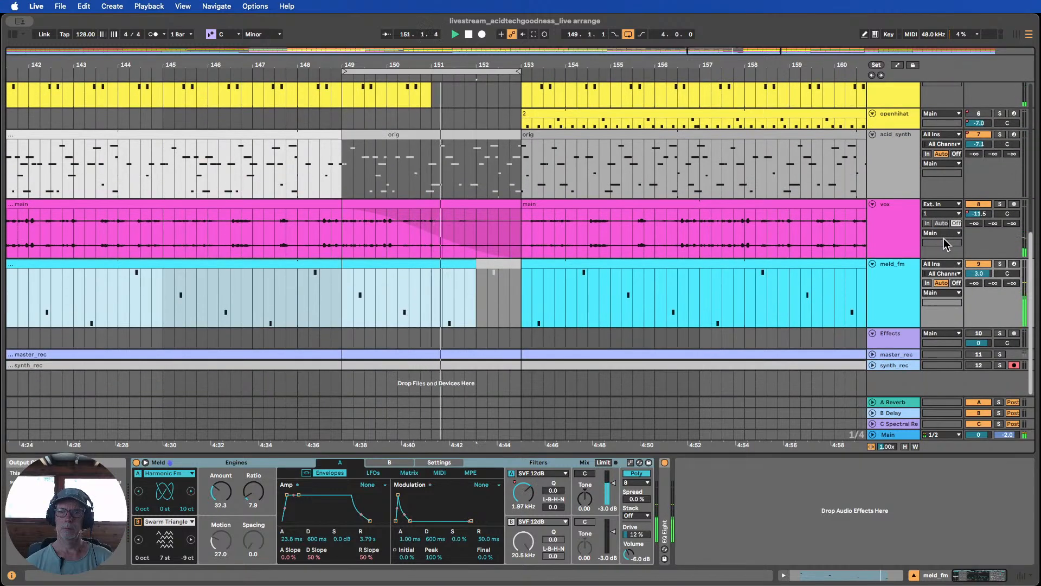
scroll(945, 245, up, 12)
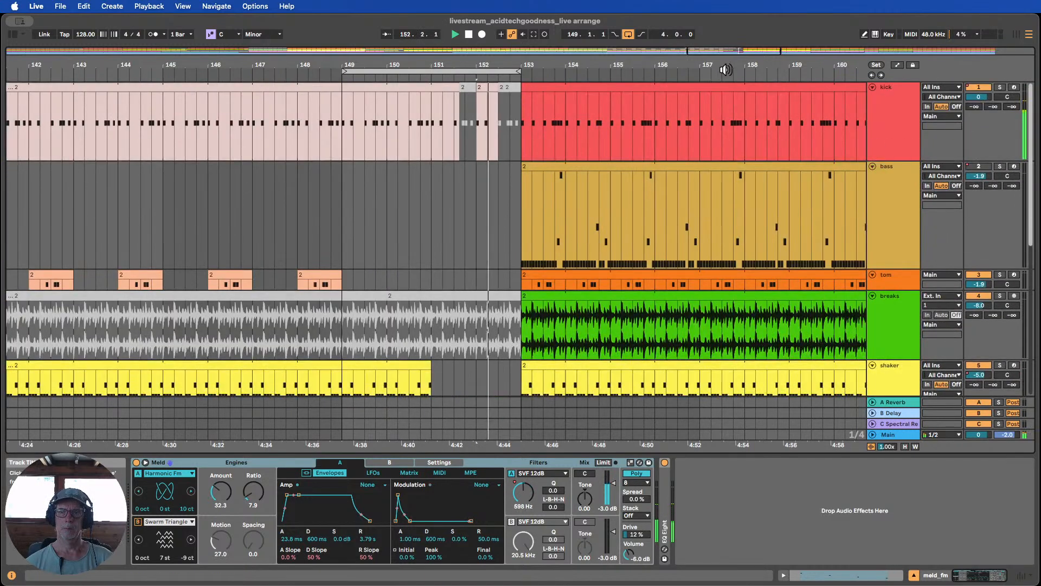
Solo the bass track to check it before bar 153, and turn the solo off again
click(1002, 169)
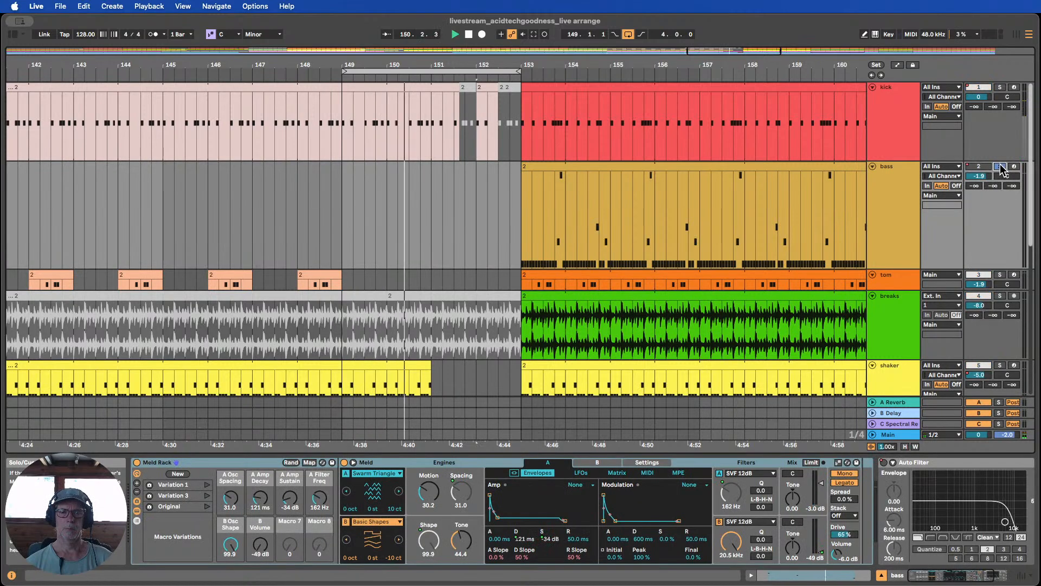
drag(511, 61, 559, 63)
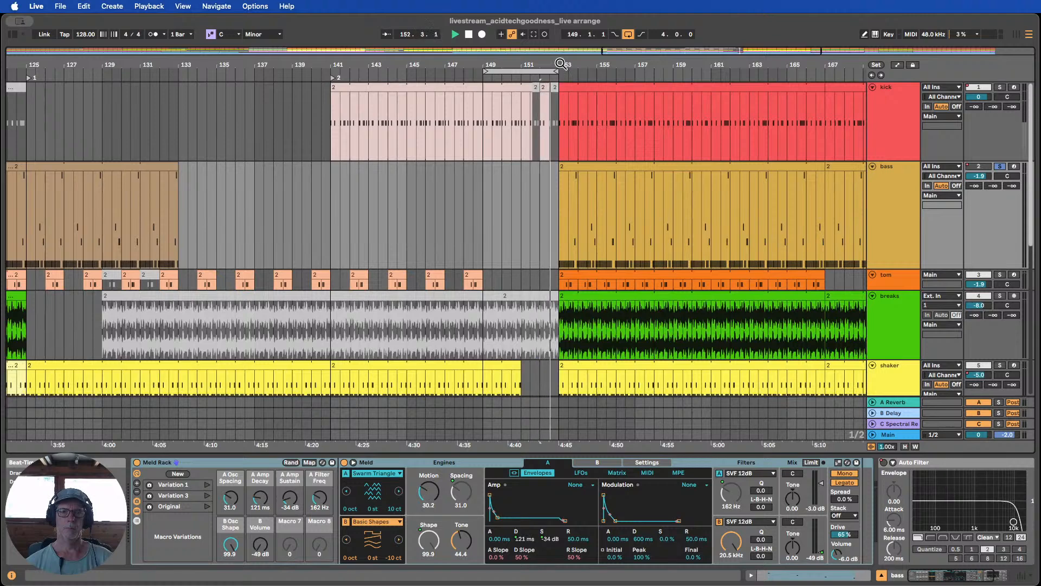
click(944, 167)
click(887, 205)
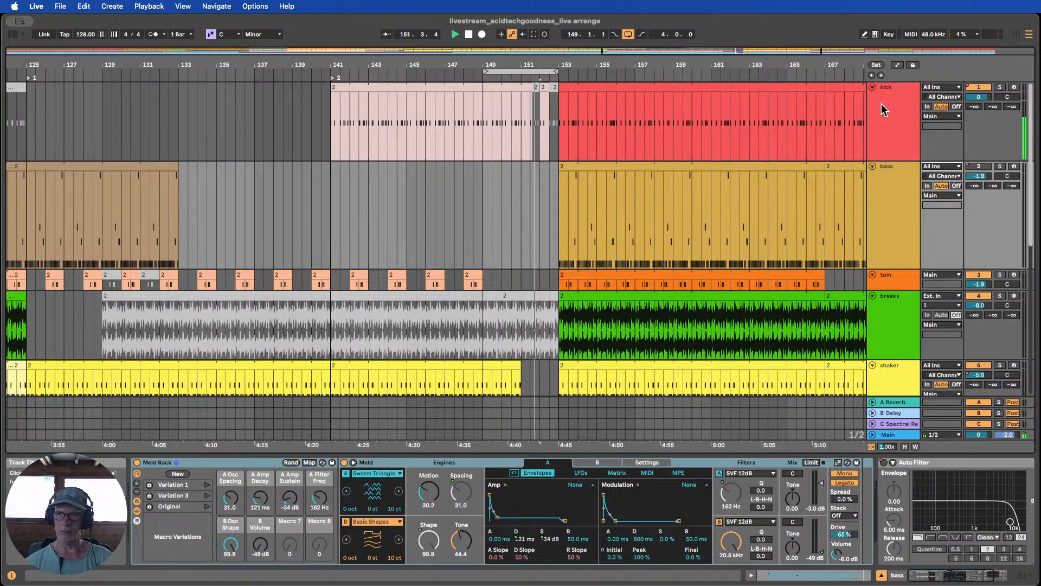
Show the automation lanes and display the Mixer Speaker On automation in the bass track's main lane
click(897, 65)
scroll(859, 225, down, 3)
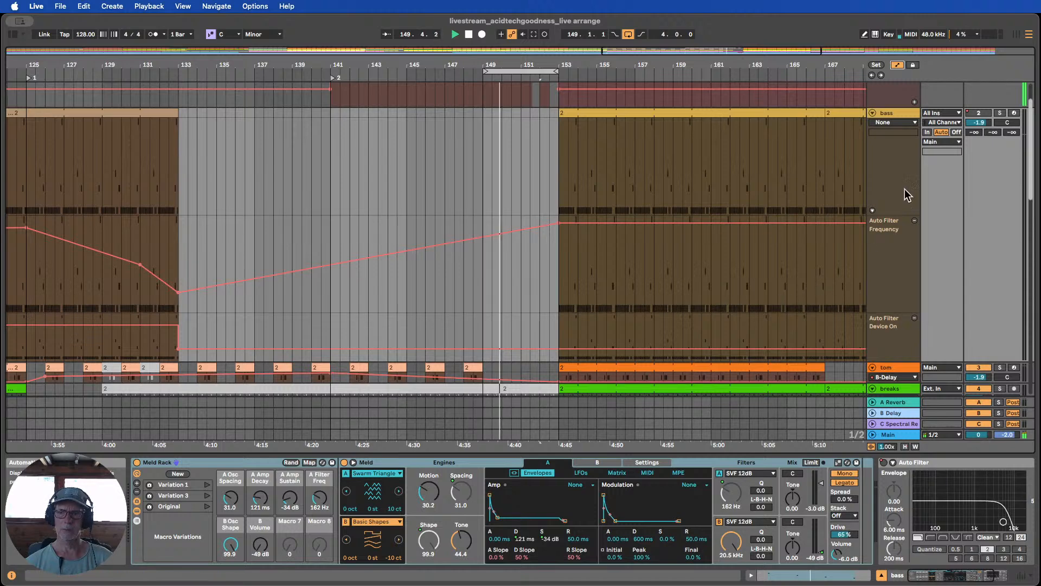
click(898, 123)
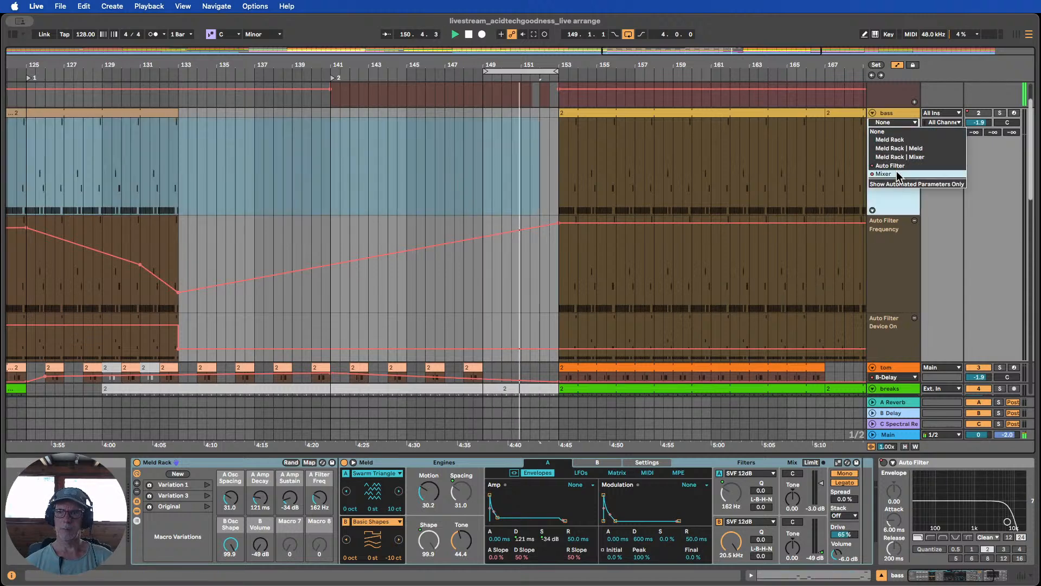
click(897, 174)
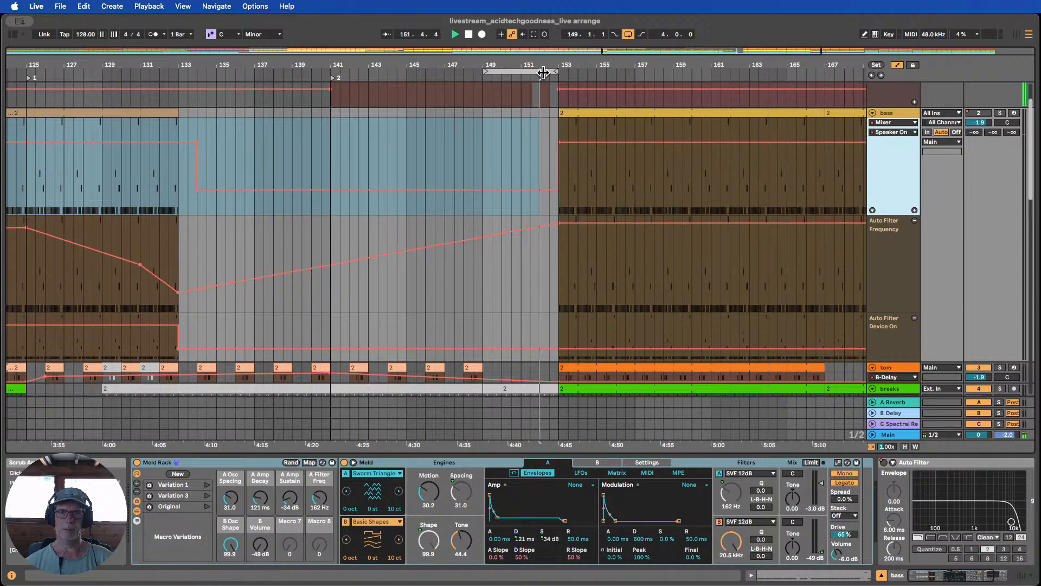
drag(544, 72, 529, 59)
Solo the acid_synth track to check it against the other tracks before bar 153, and turn the solo off again
scroll(545, 213, down, 7)
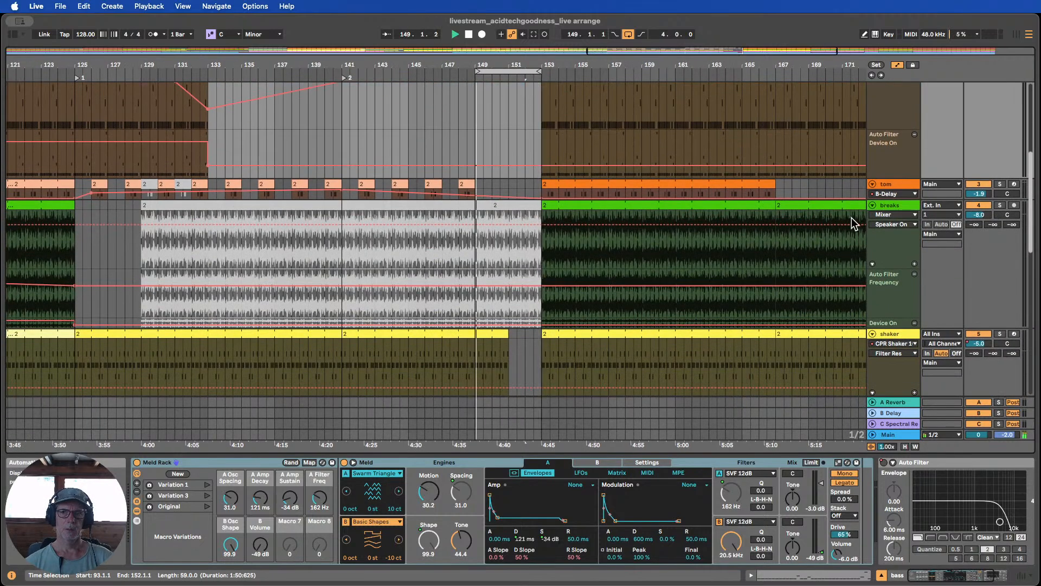
scroll(860, 217, down, 8)
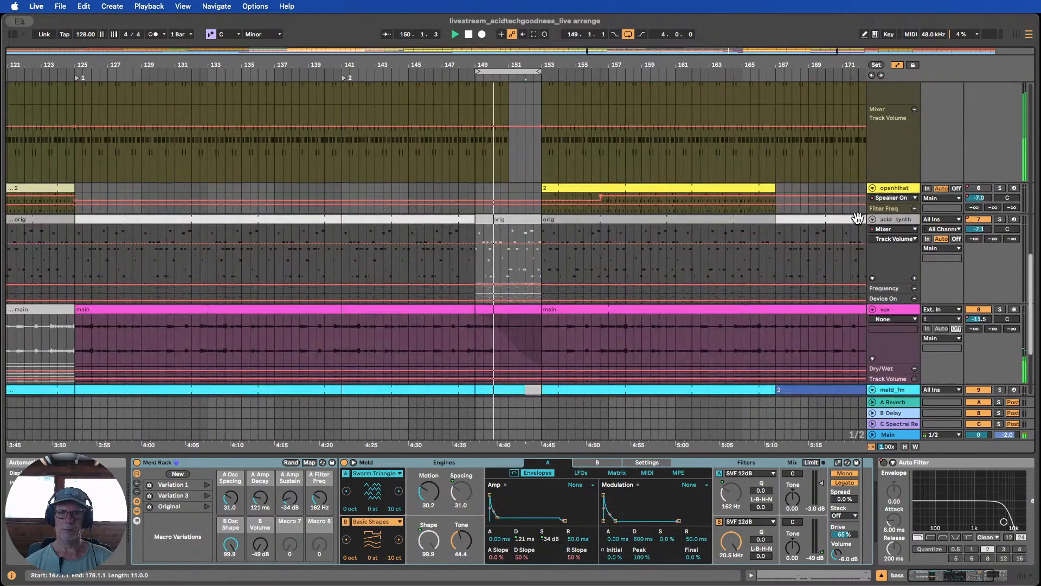
click(999, 219)
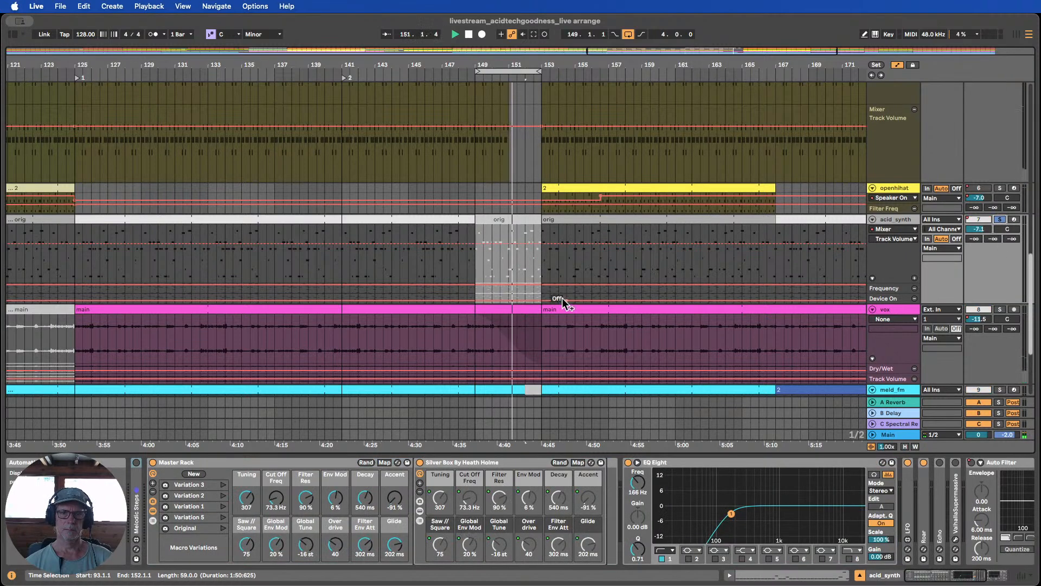
scroll(559, 296, down, 5)
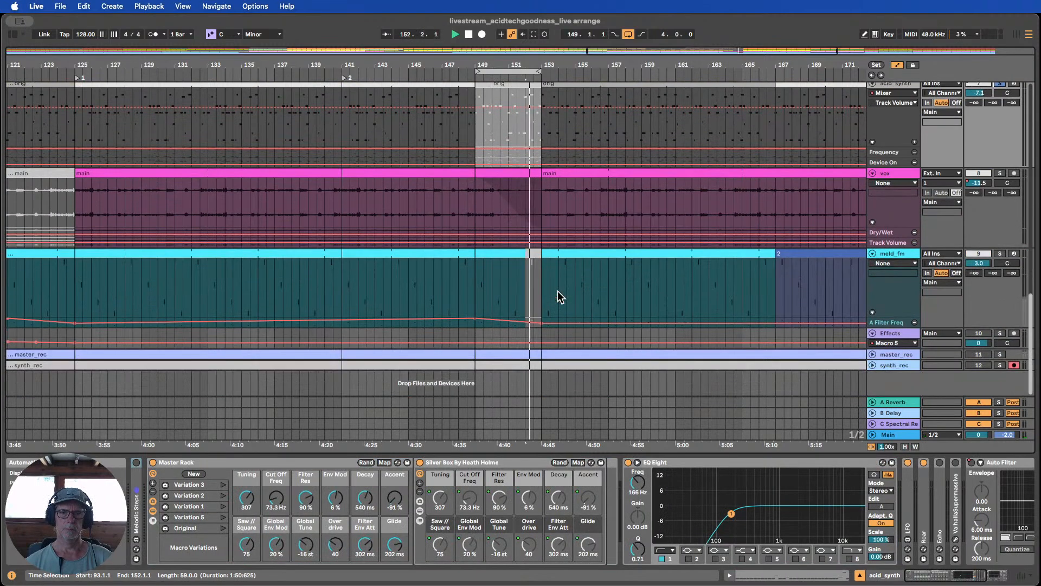
scroll(558, 290, up, 10)
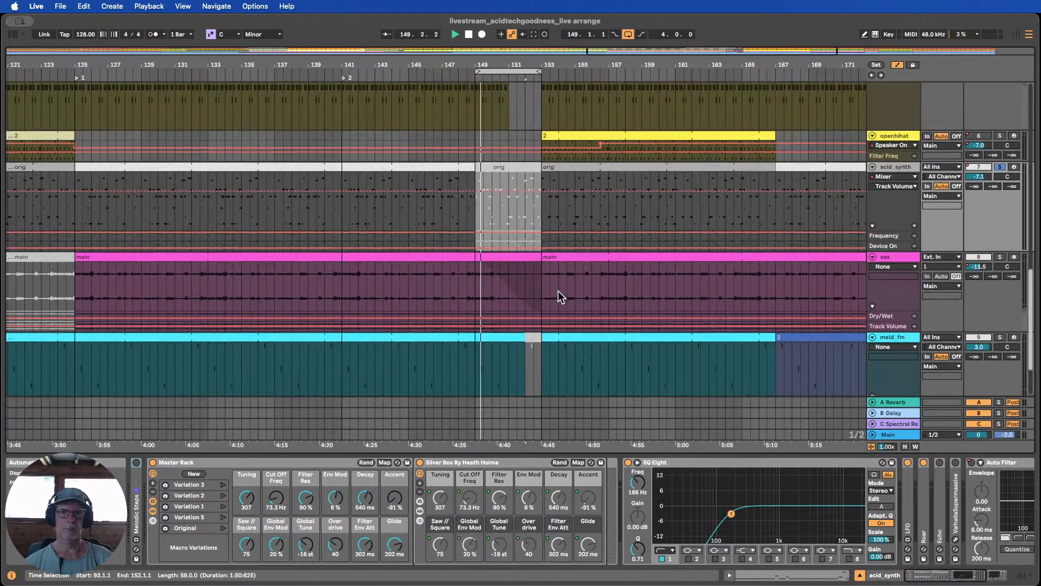
scroll(555, 274, up, 5)
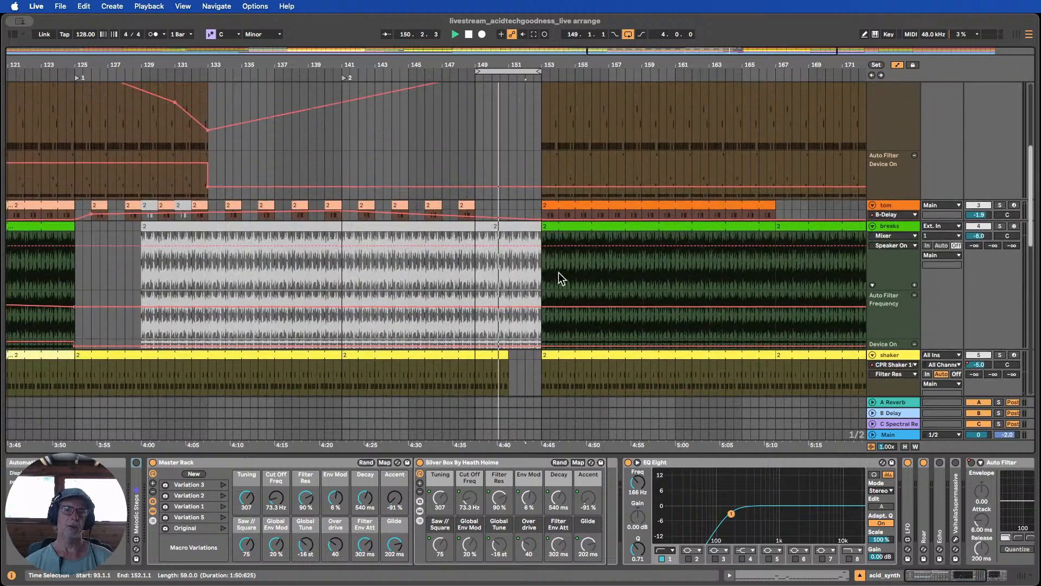
scroll(540, 270, down, 10)
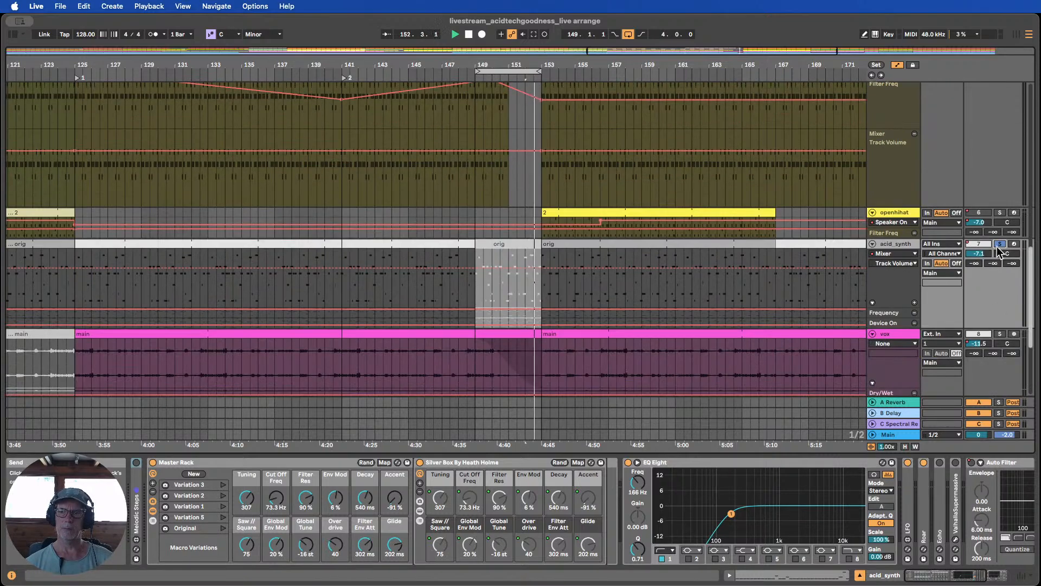
scroll(625, 313, down, 3)
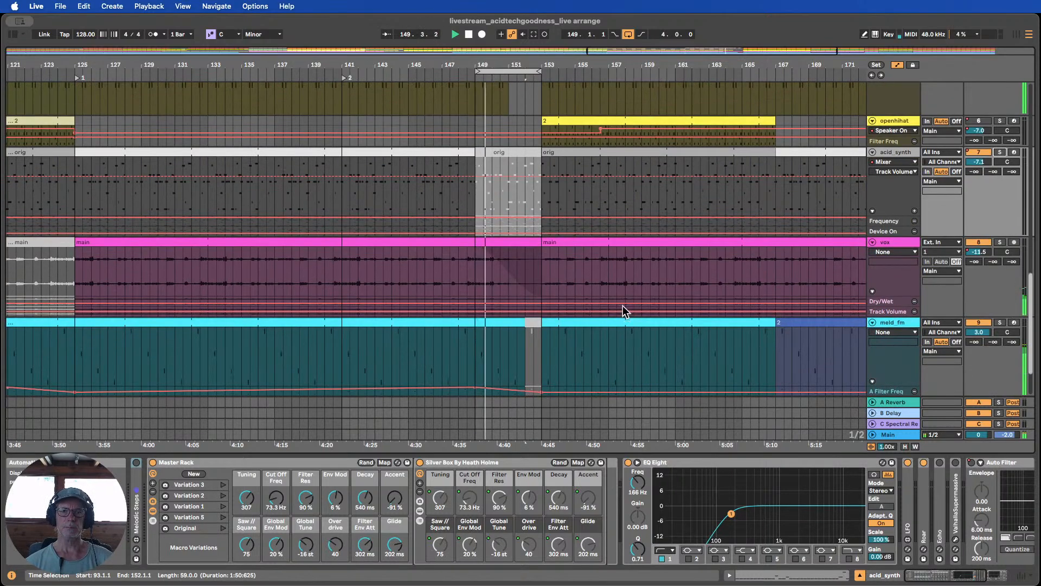
Select the Effects track and increase its height to show its Map8 automation lane
scroll(623, 310, up, 10)
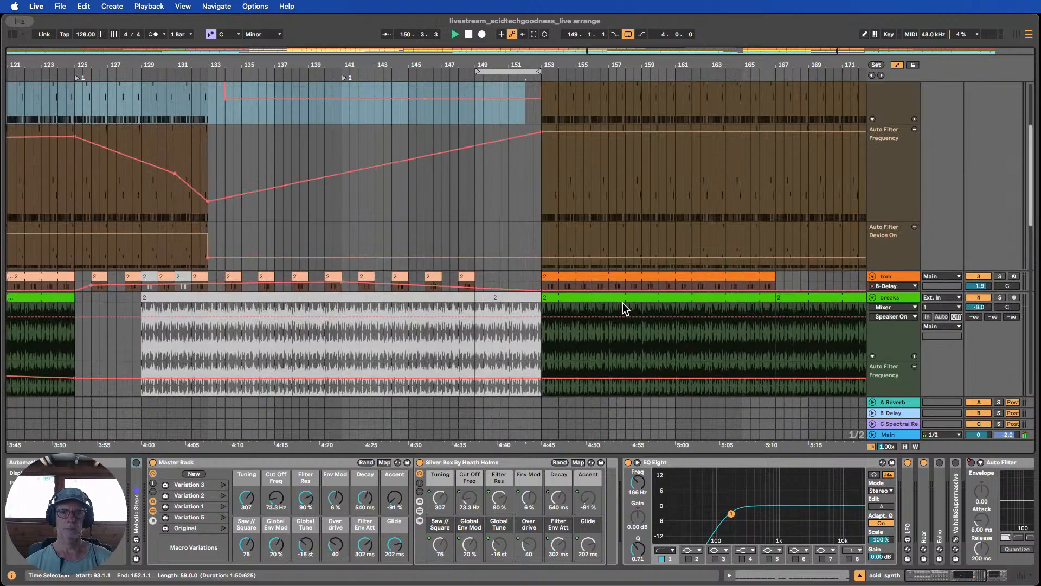
scroll(622, 303, down, 12)
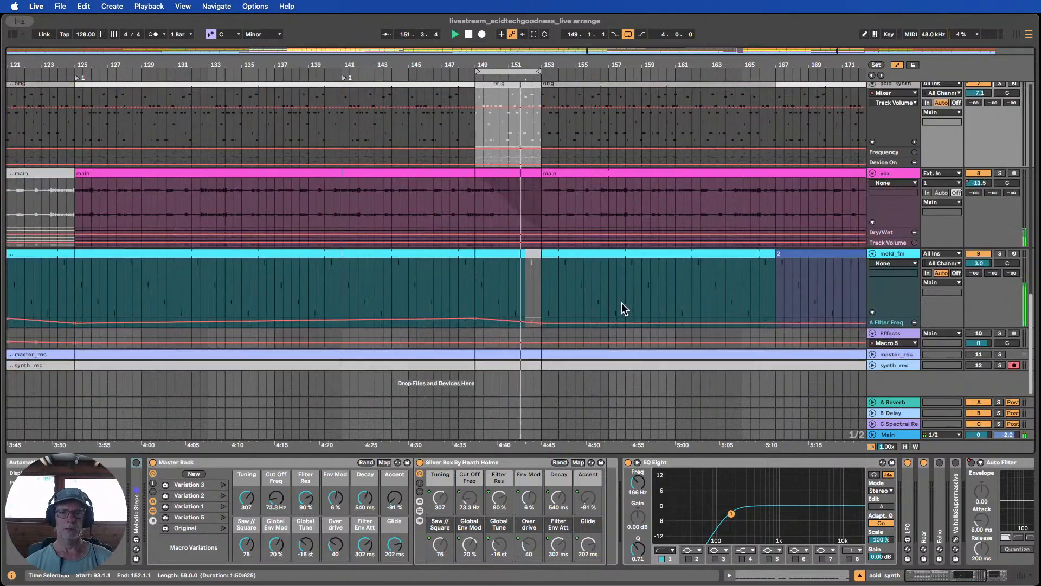
click(892, 346)
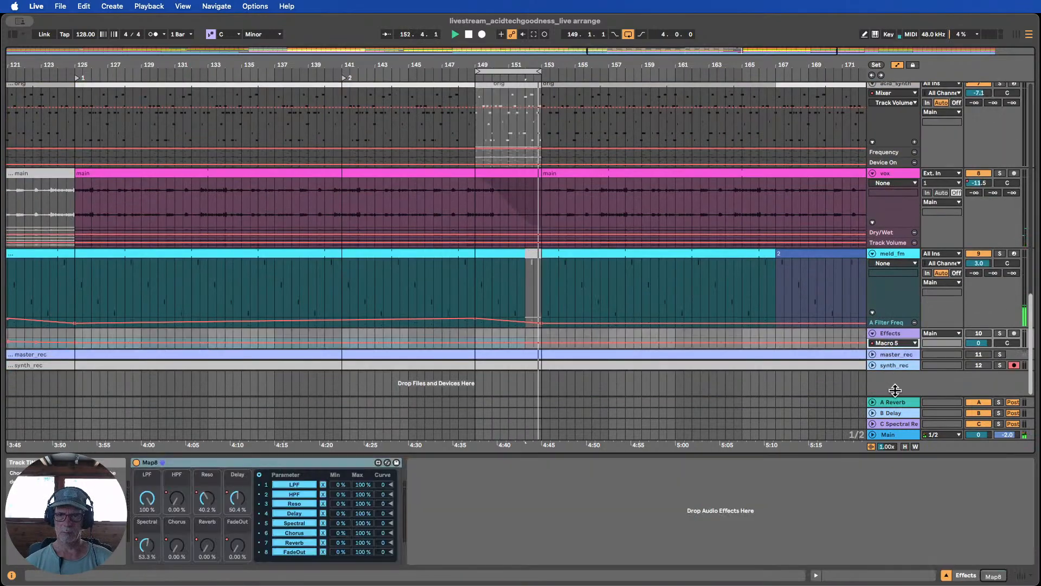
drag(895, 390, 895, 415)
scroll(819, 314, down, 4)
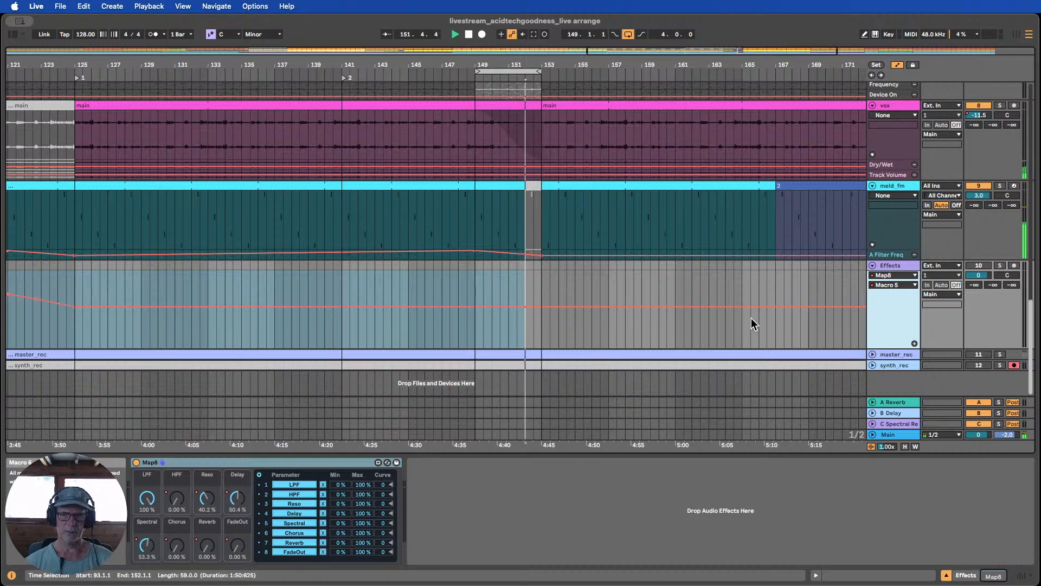
Examine the Effects track's Map8 automation for Macro 6, Macro 5, Macro 2 and Macro 3 around bars 149 to 153
click(894, 283)
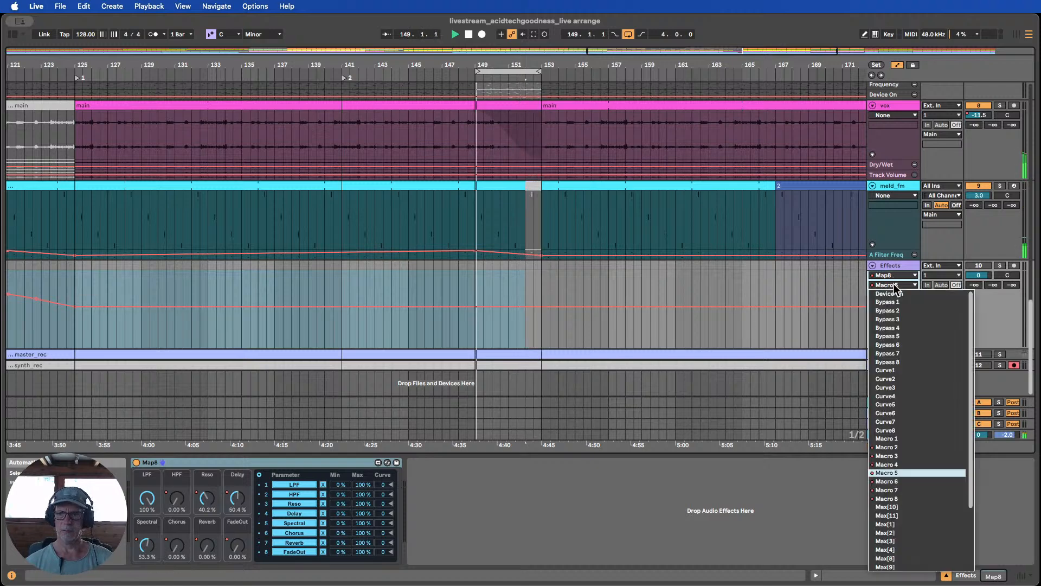
click(900, 480)
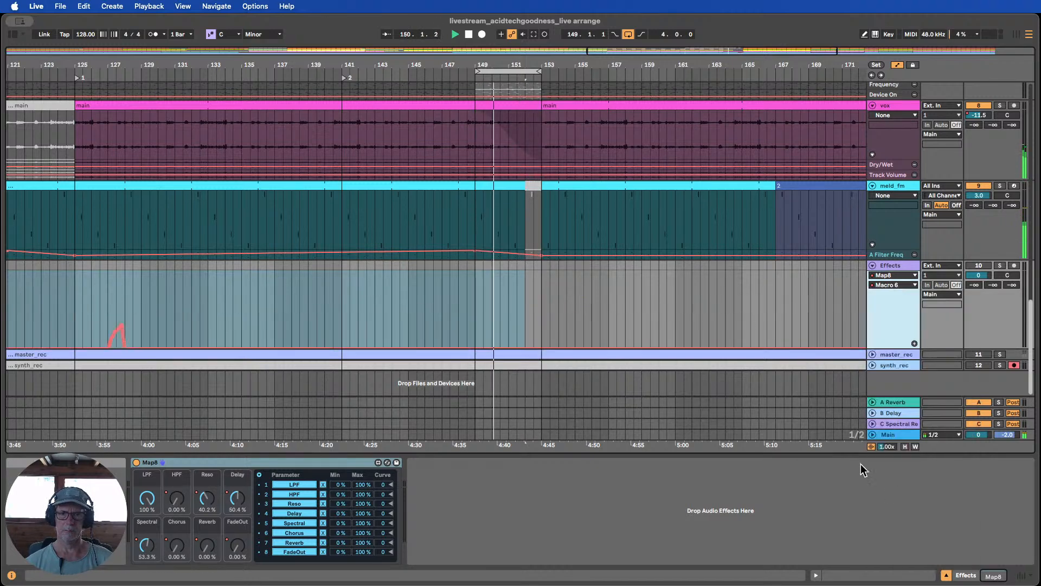
drag(892, 348, 903, 381)
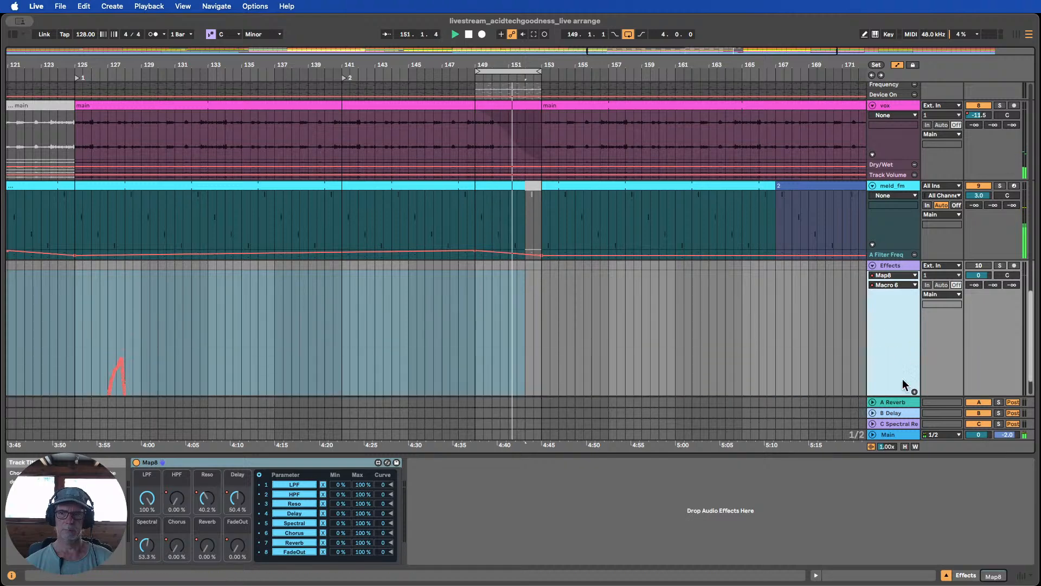
scroll(945, 294, down, 3)
scroll(940, 290, up, 1)
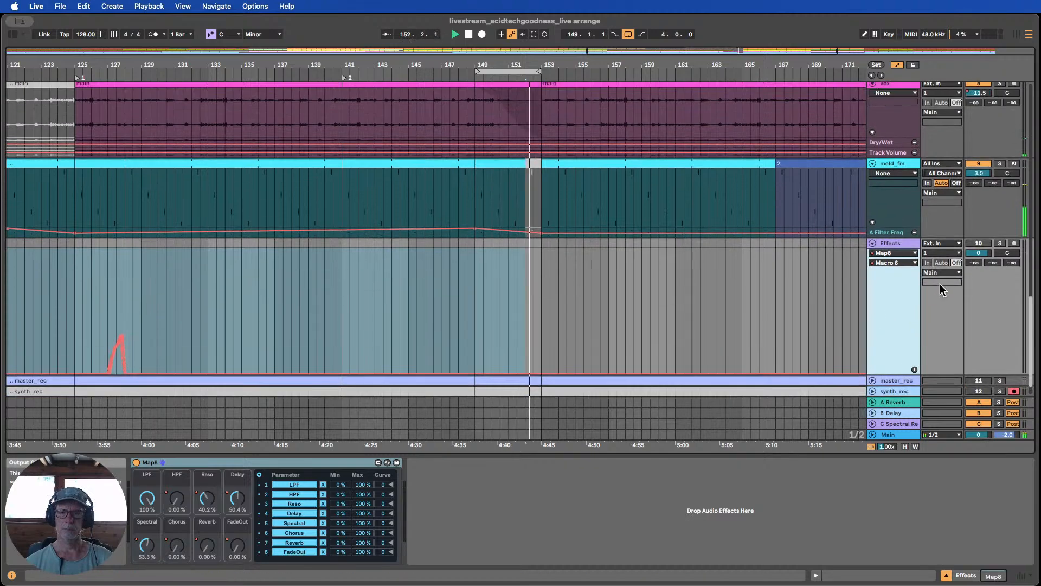
scroll(939, 290, down, 2)
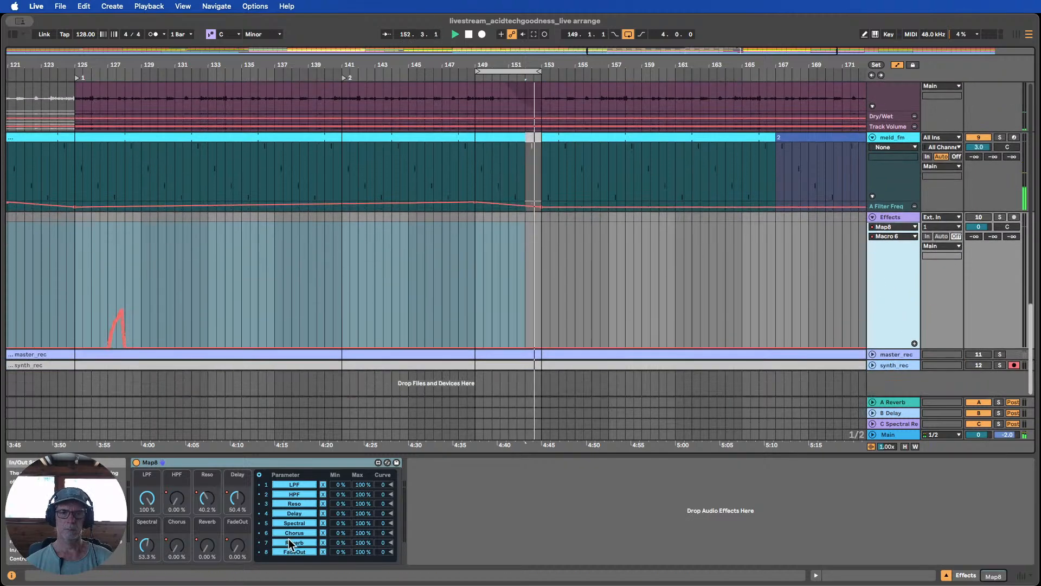
click(890, 237)
click(893, 425)
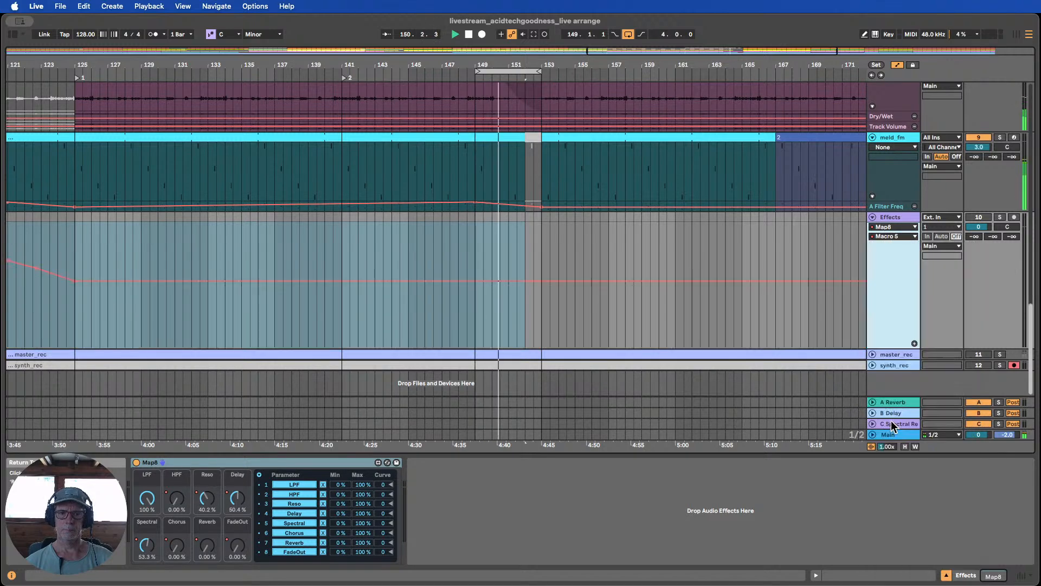
click(899, 239)
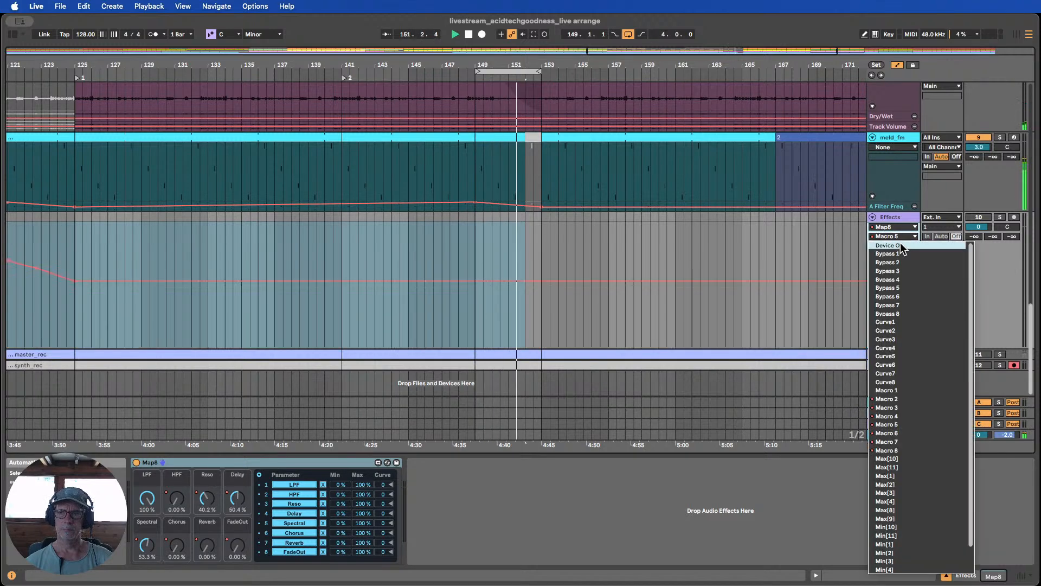
click(895, 399)
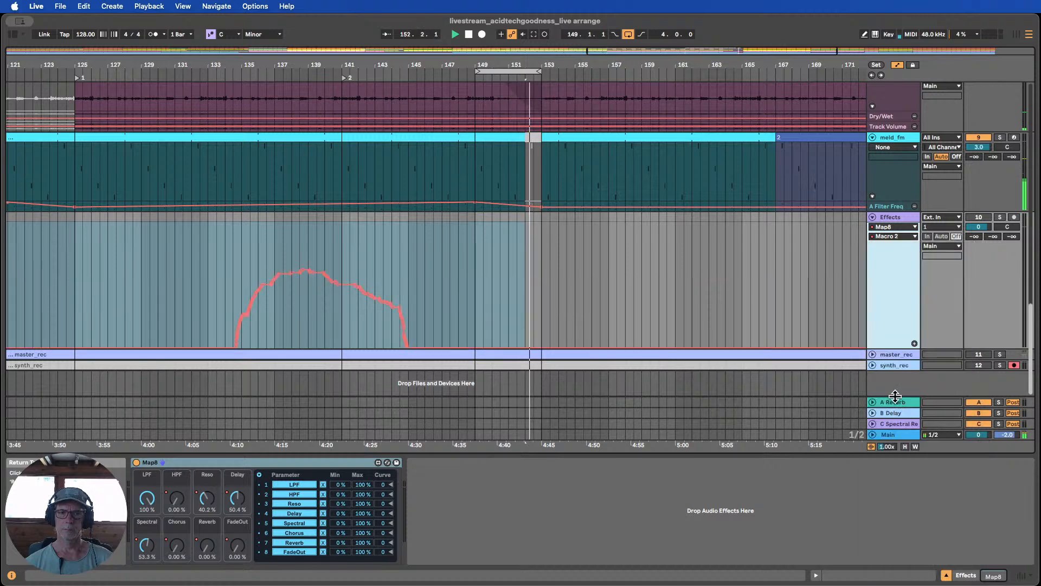
click(896, 232)
click(894, 407)
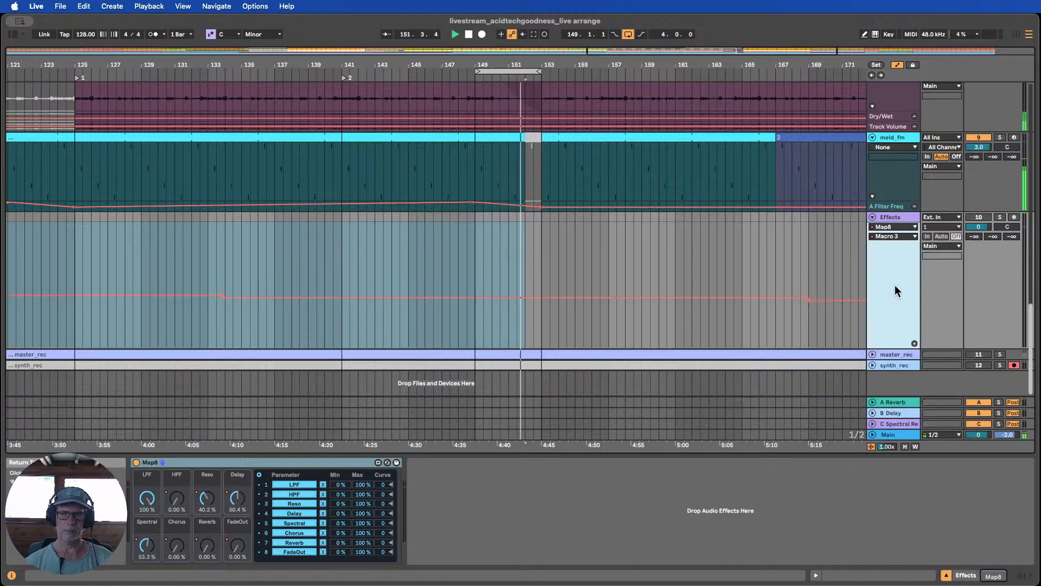
Display the Effects track's Map8 Macro 4 automation, ramp it partway down from bar 151 to 153 before returning to 50.4 %, and stop playback
click(898, 236)
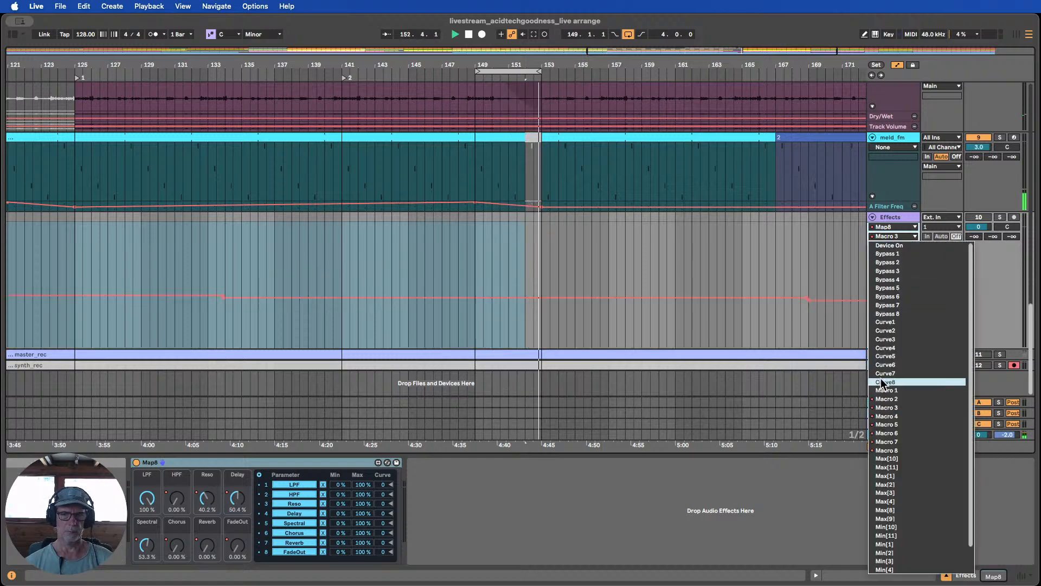
click(890, 416)
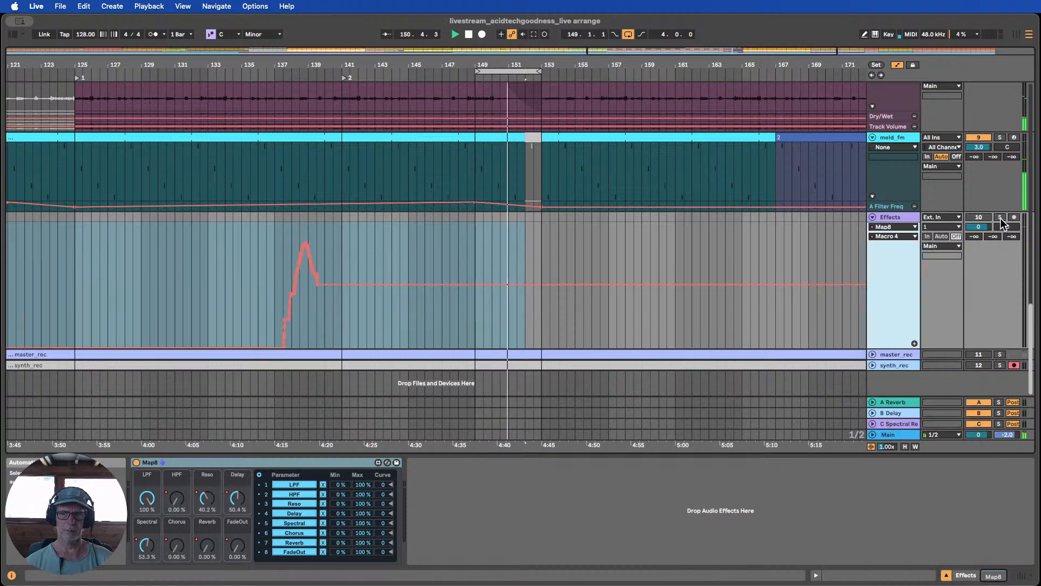
click(509, 284)
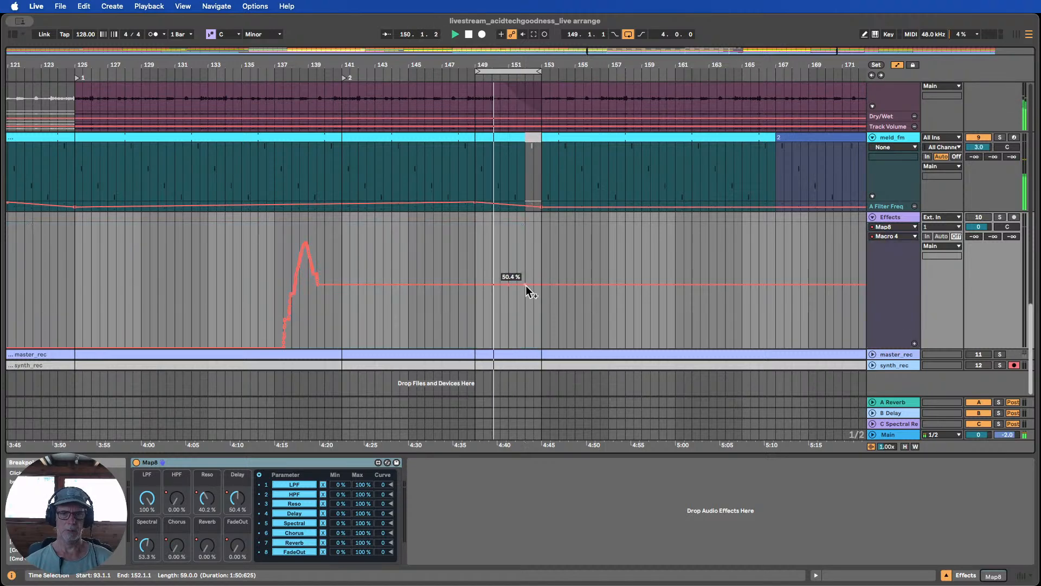
drag(526, 285, 537, 342)
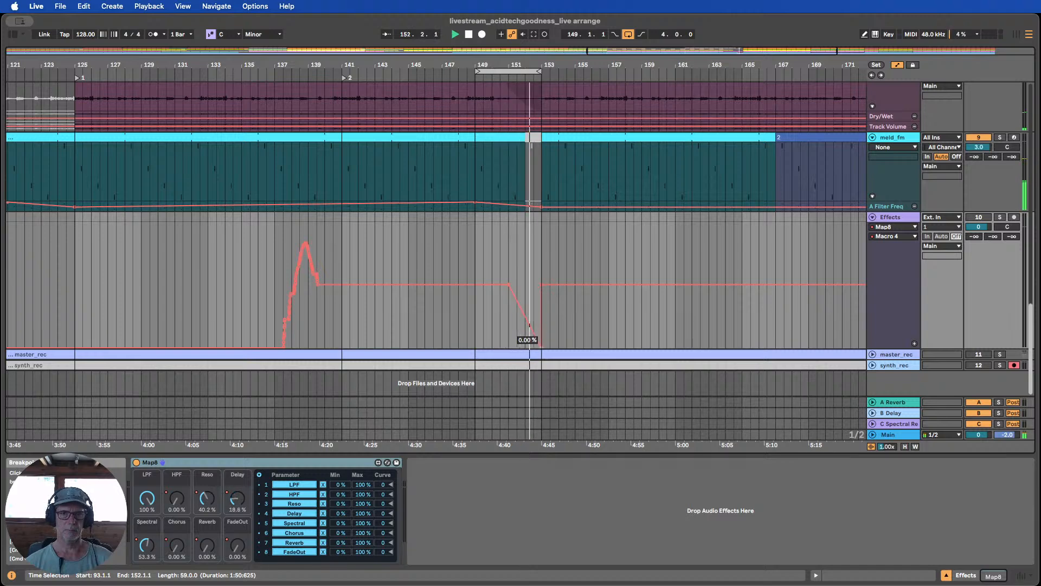
drag(541, 347, 541, 317)
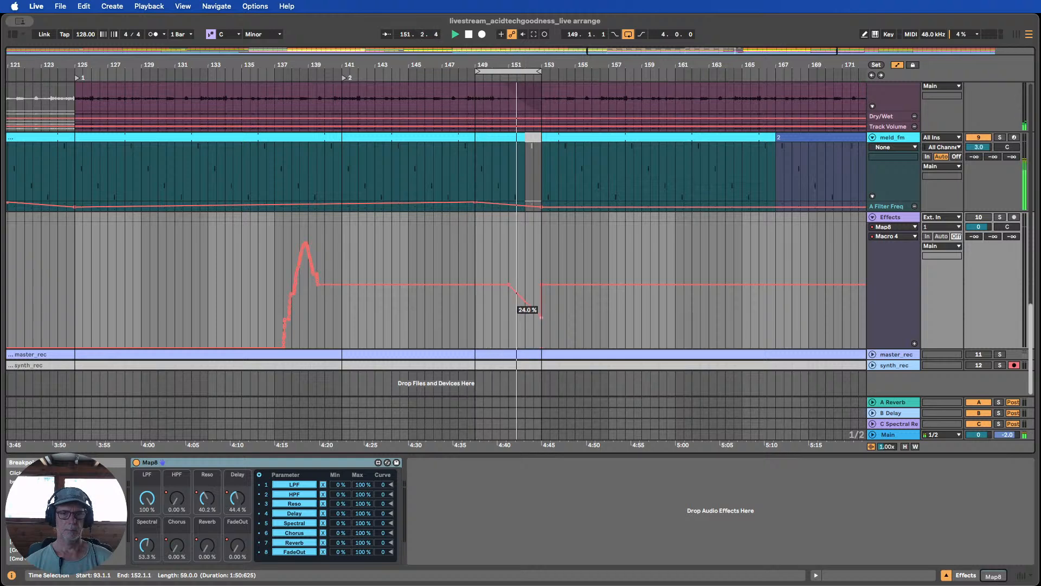
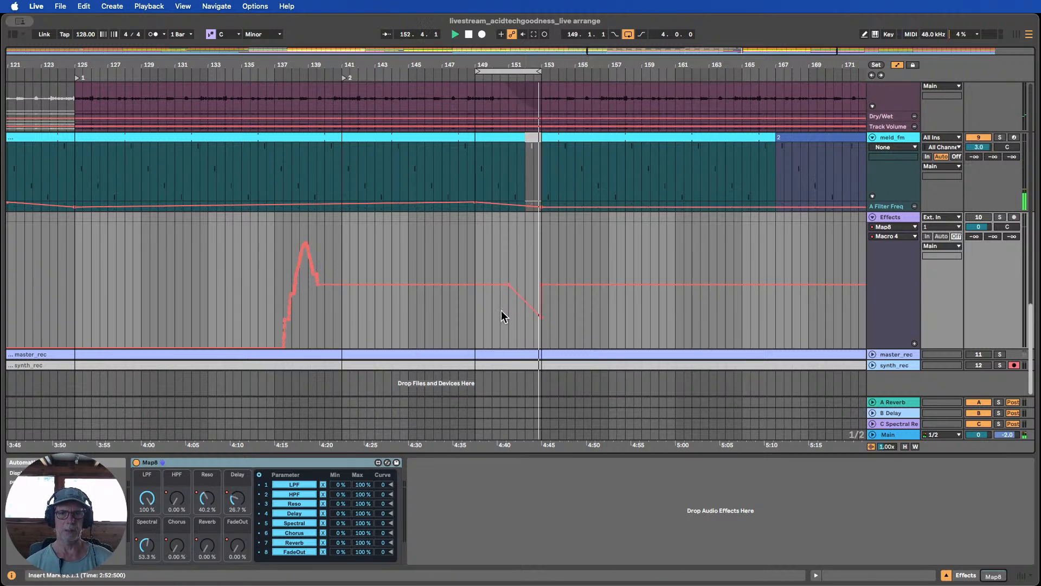
drag(542, 320, 541, 308)
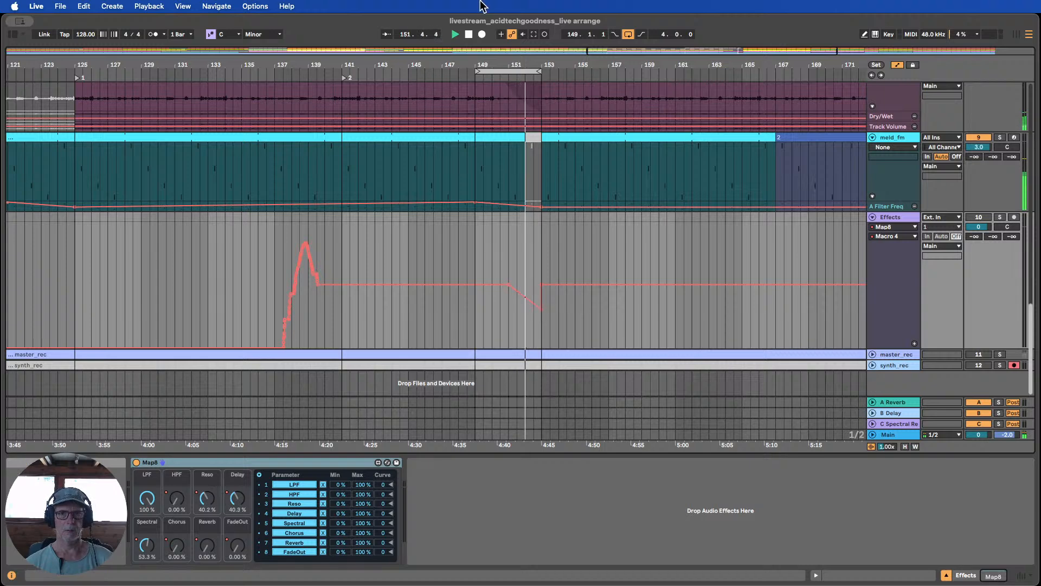
click(469, 34)
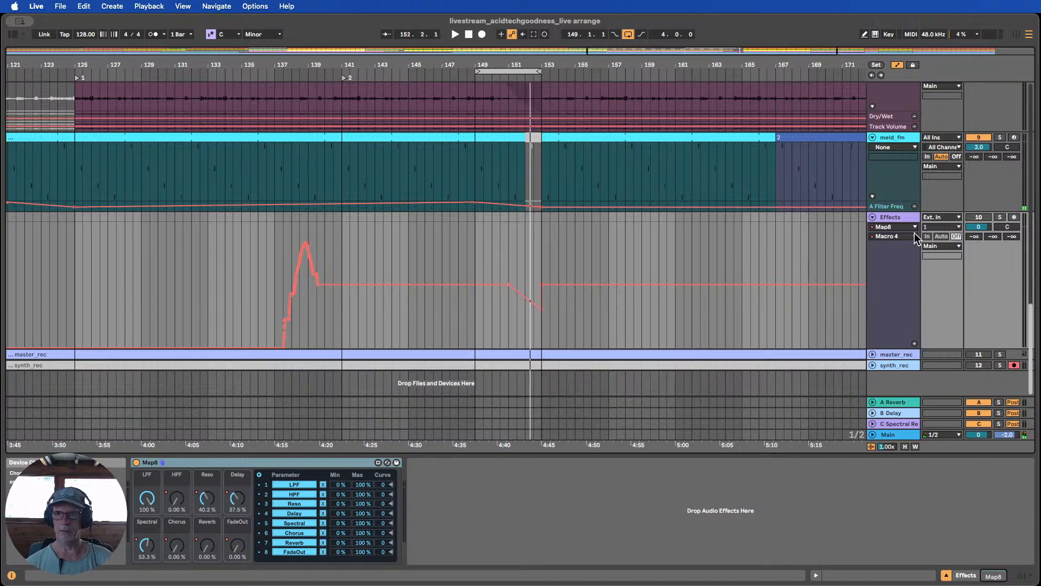
Move the Effects track's Map8 Macro 4 automation into its own separate lane below the track
click(914, 344)
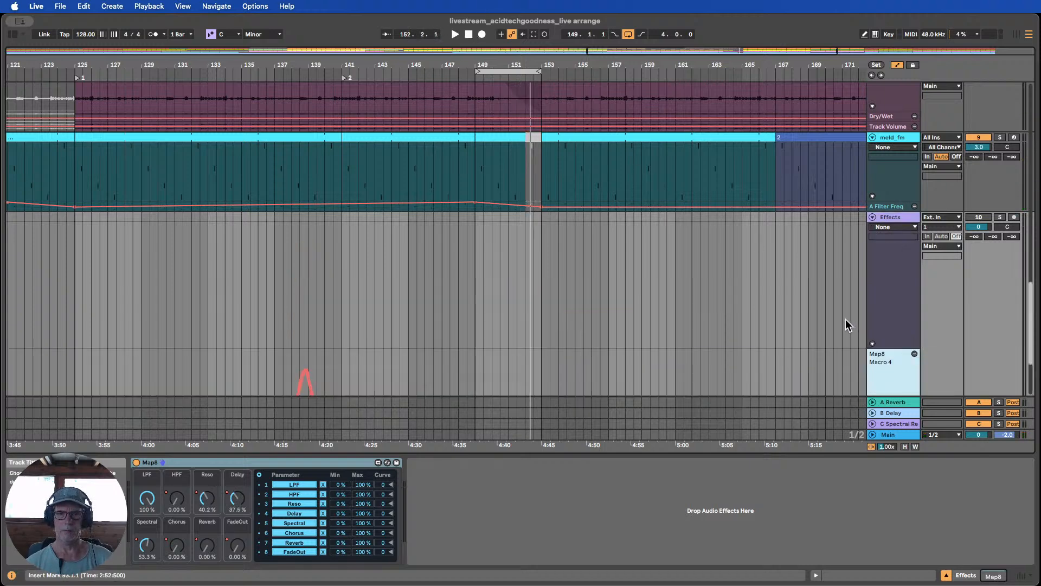
scroll(842, 328, down, 3)
drag(887, 384, 891, 317)
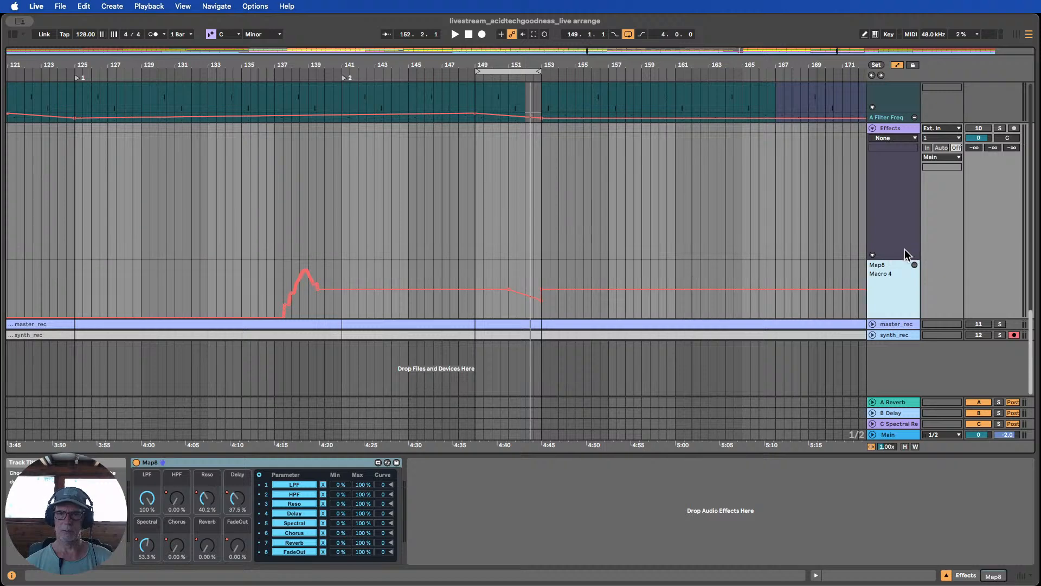
Display the Effects track's Map8 Macro 5 automation and move it into its own lane above the Macro 4 lane
click(893, 137)
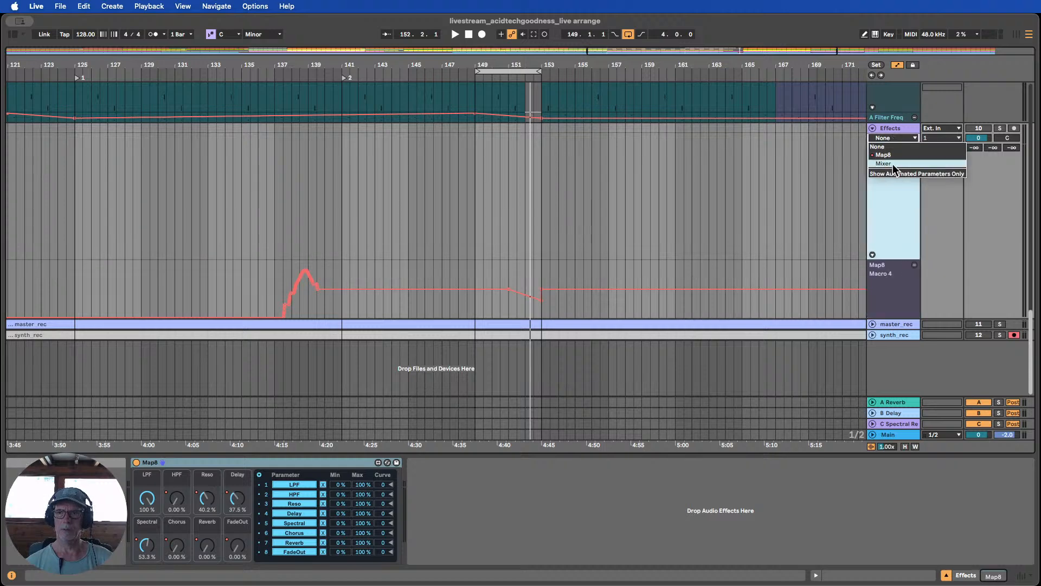
click(893, 156)
click(900, 148)
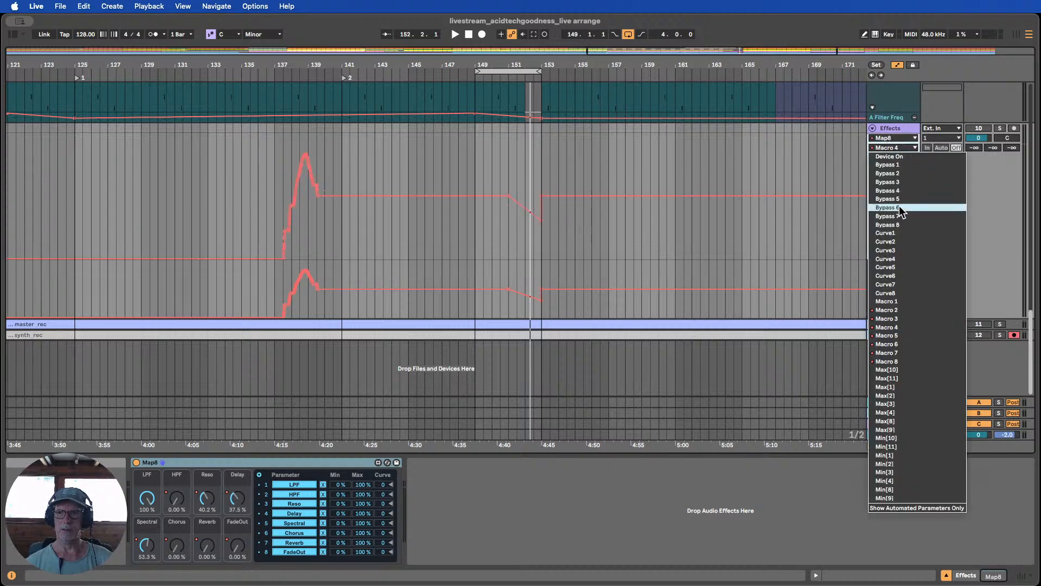
click(893, 334)
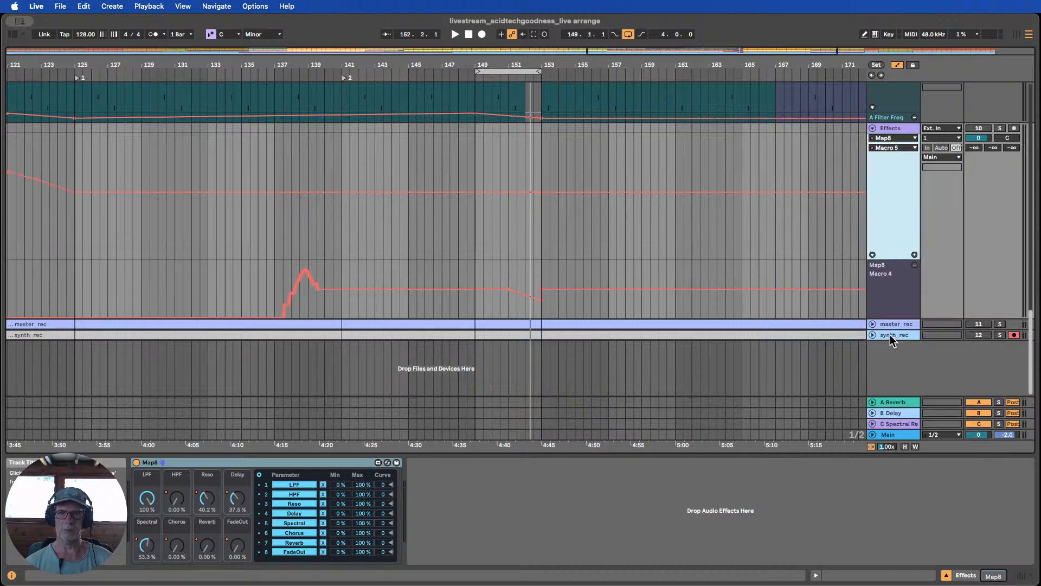
click(914, 255)
scroll(889, 374, down, 2)
drag(889, 331, 886, 253)
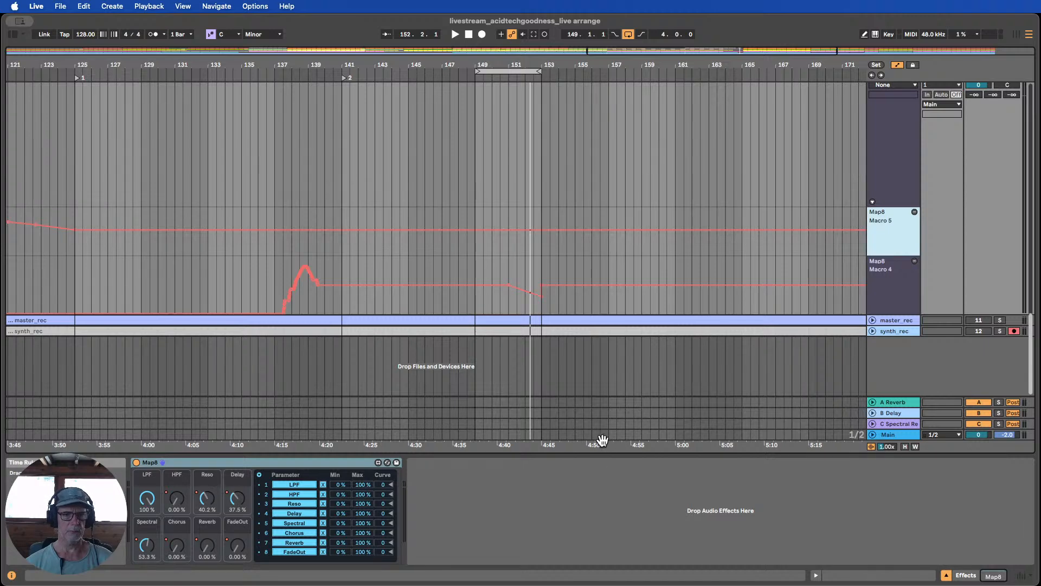
Examine the Effects track's Map8 Macro 7 automation around bars 149 to 153, then clear the track's main automation view
scroll(689, 206, up, 1)
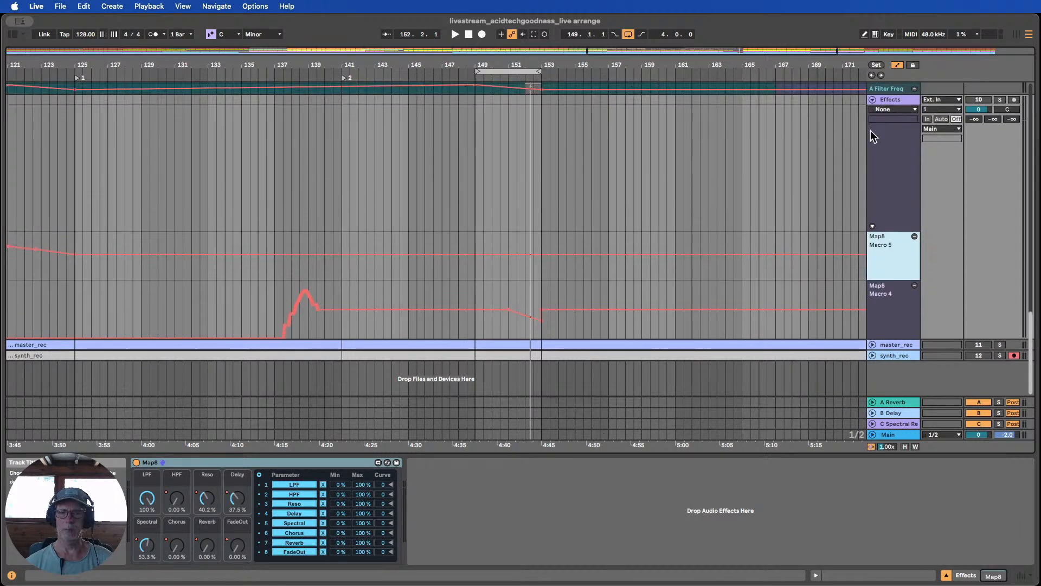
click(902, 109)
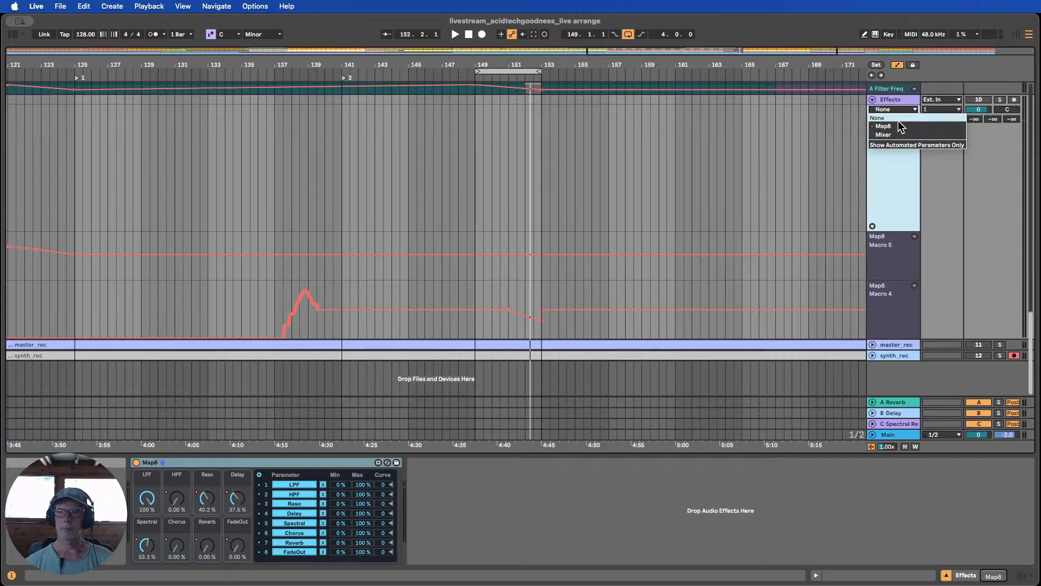
click(902, 119)
click(902, 118)
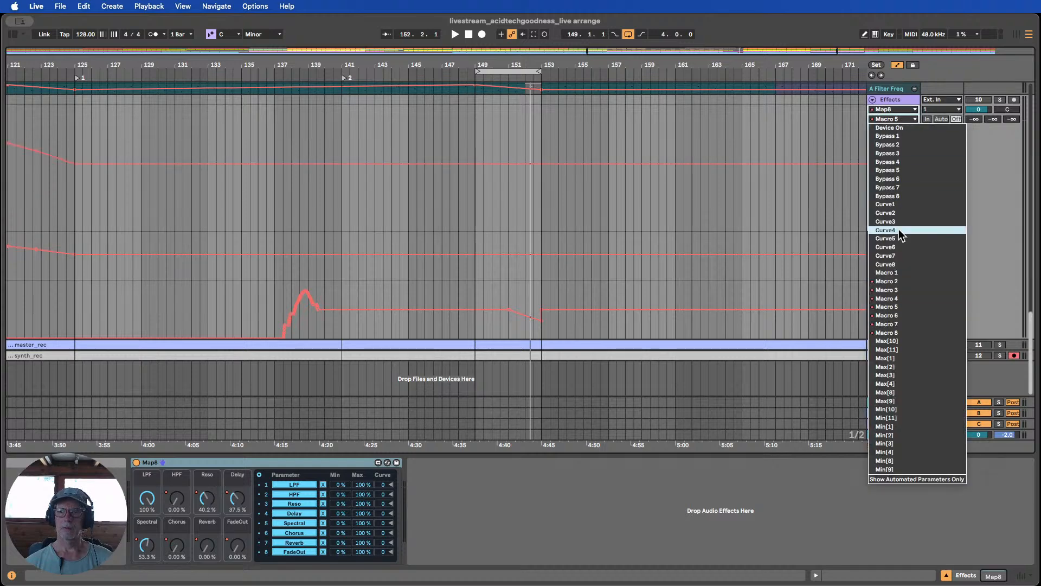
click(900, 324)
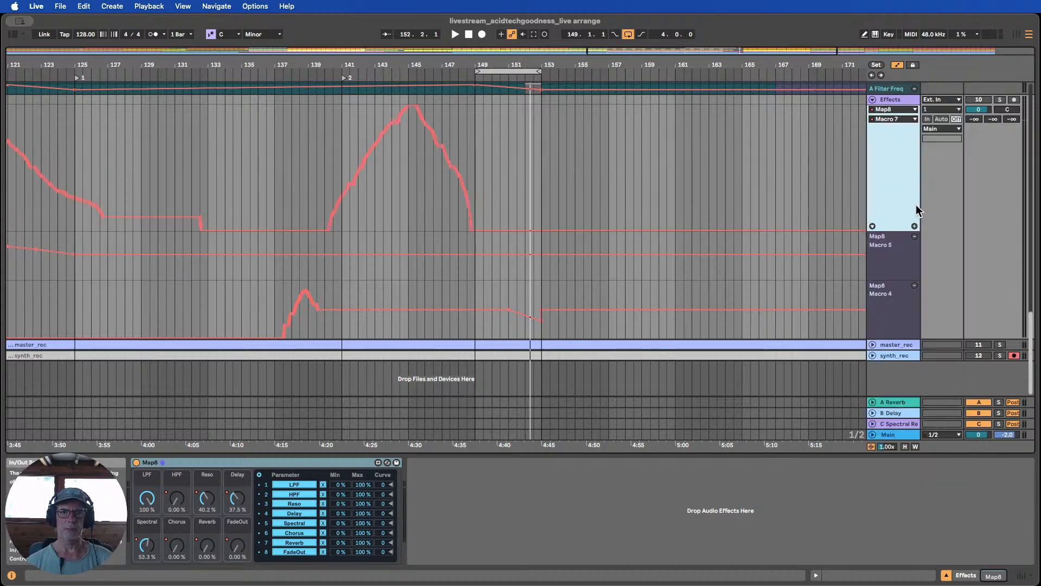
scroll(922, 244, up, 2)
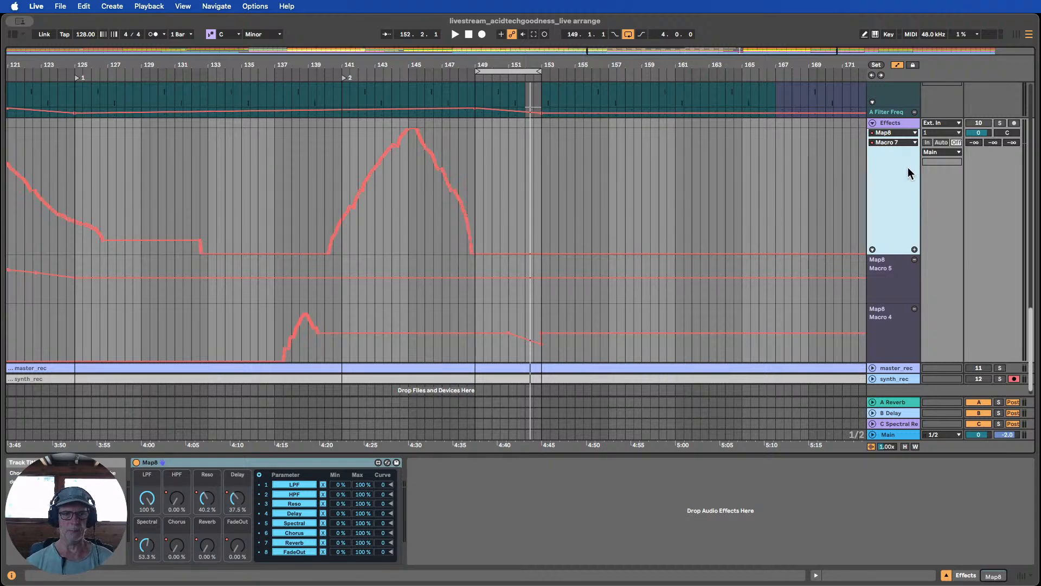
click(894, 141)
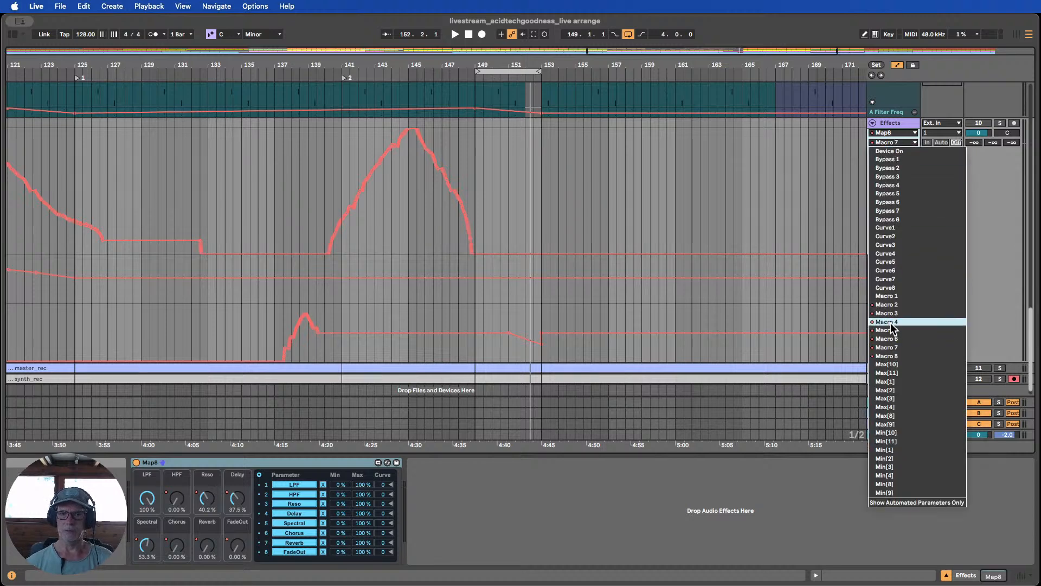
click(805, 225)
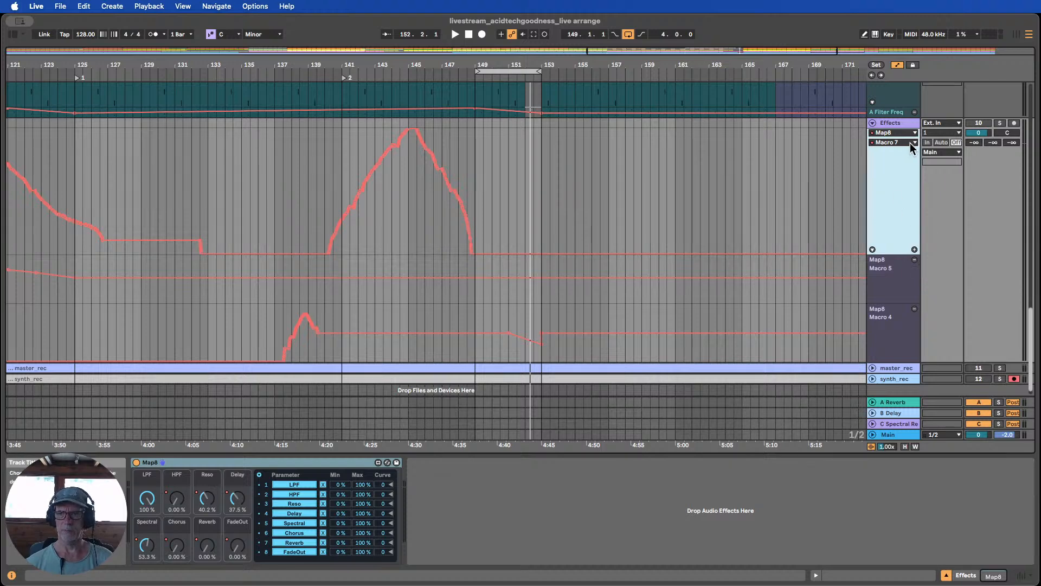
click(900, 132)
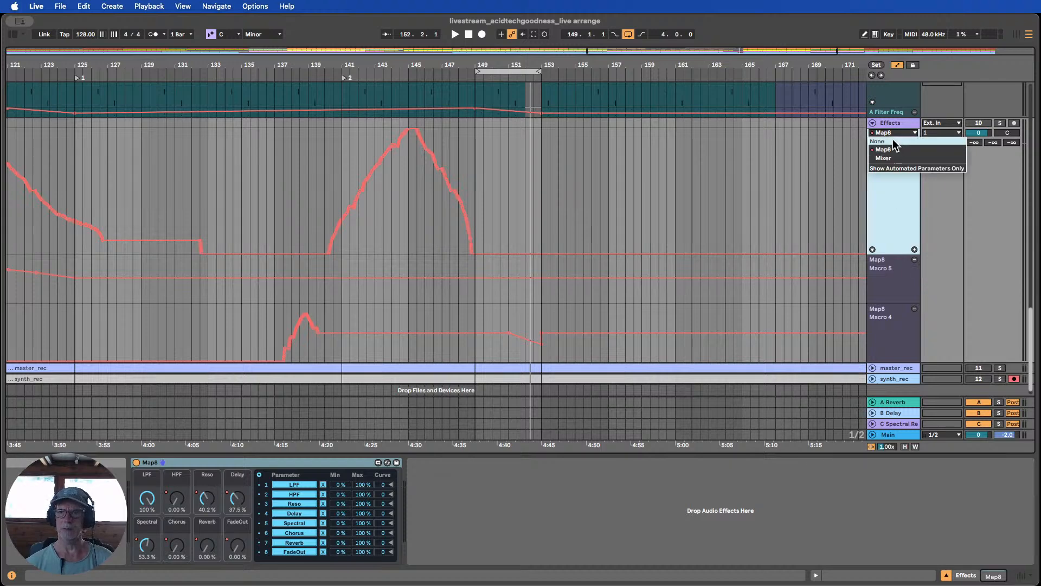
click(892, 140)
Play the loop from bar 149 and ramp the Macro 5 automation down from bar 149 to 29.2 % at bar 153
click(466, 74)
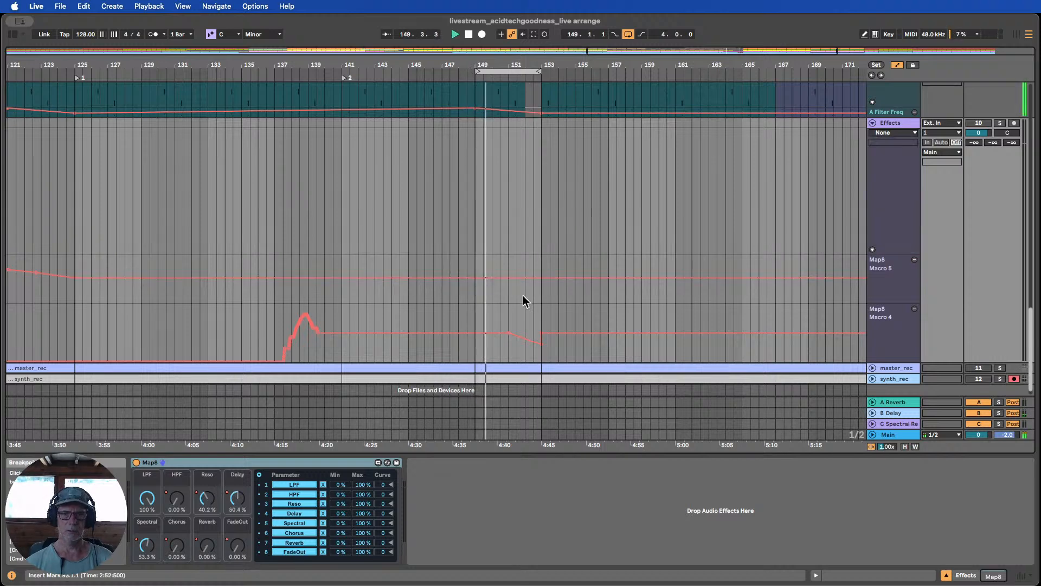
drag(521, 277, 541, 288)
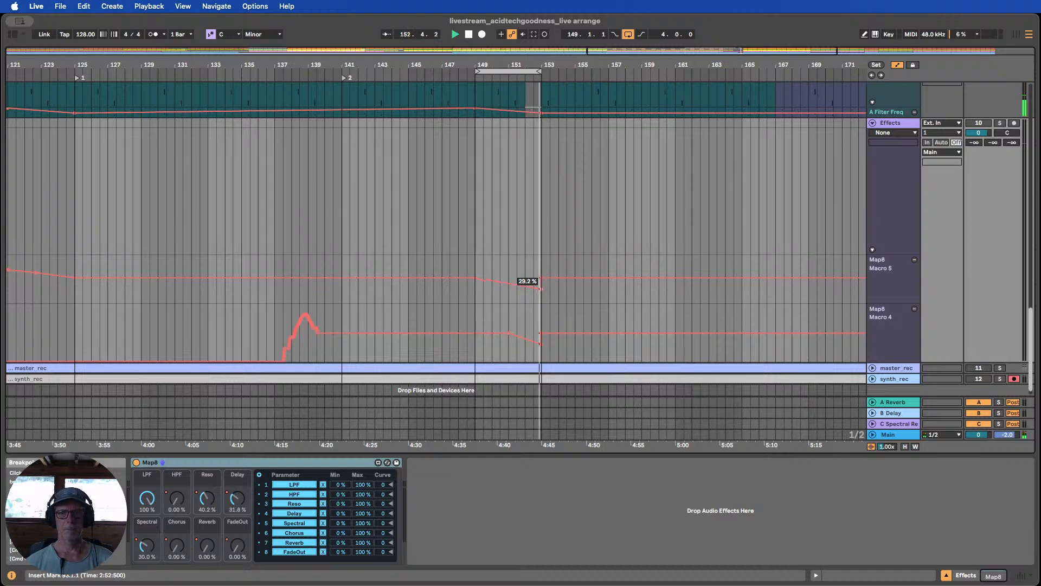
drag(531, 65, 532, 84)
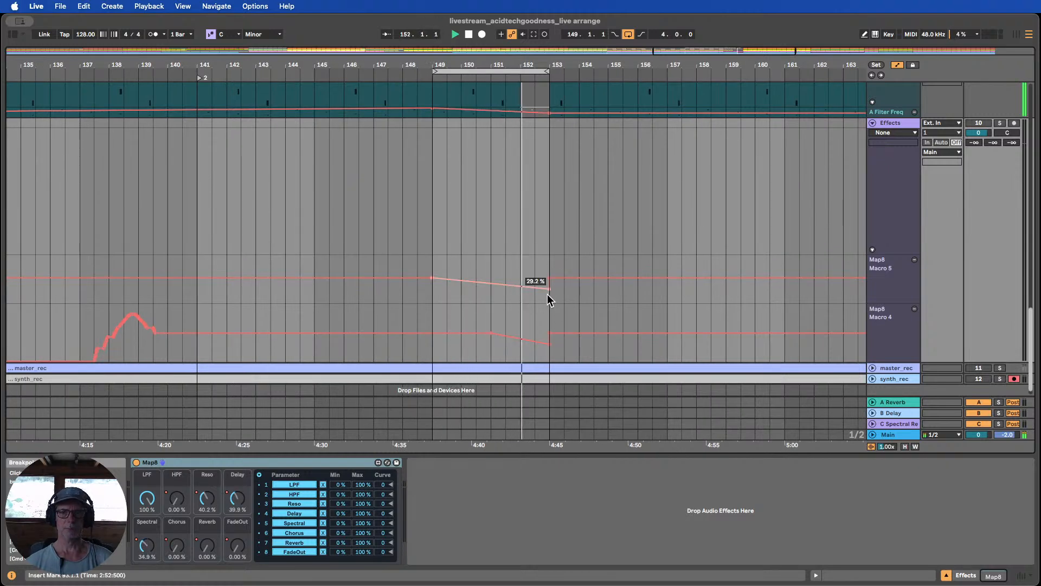
Remove the Macro 4 dip before bar 153 and pull the end of the Macro 5 ramp at bar 153 further down
click(543, 345)
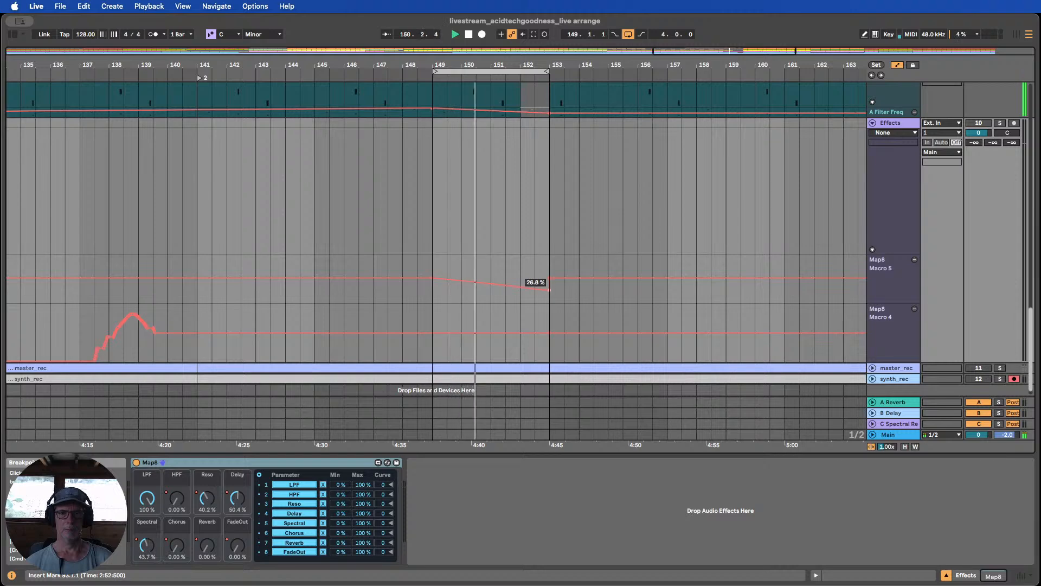
drag(549, 289, 549, 295)
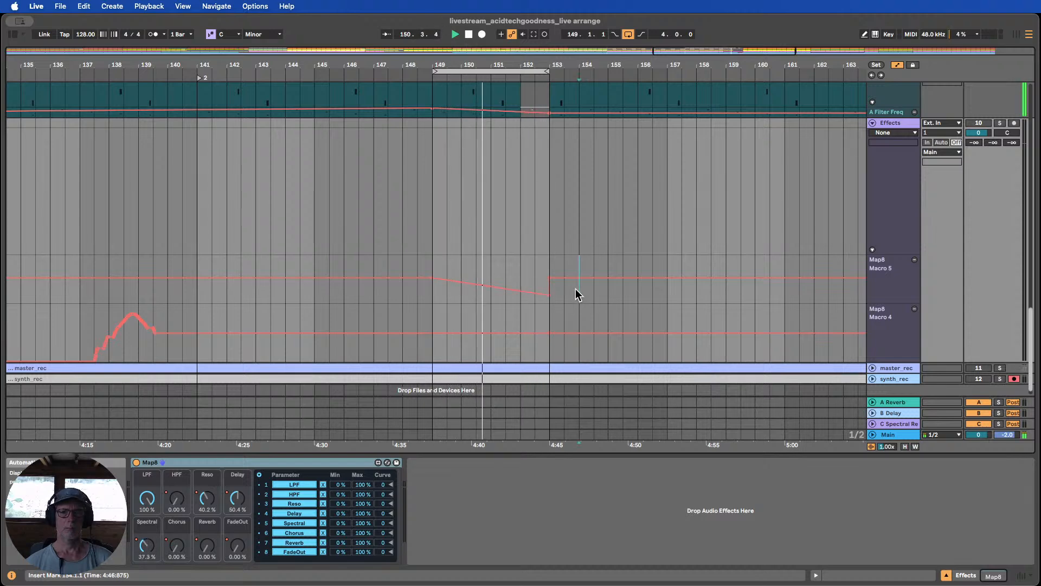
drag(549, 295, 544, 304)
Stop playback and extend the loop back to bar 145 so that it spans eight bars up to bar 153
scroll(573, 200, up, 5)
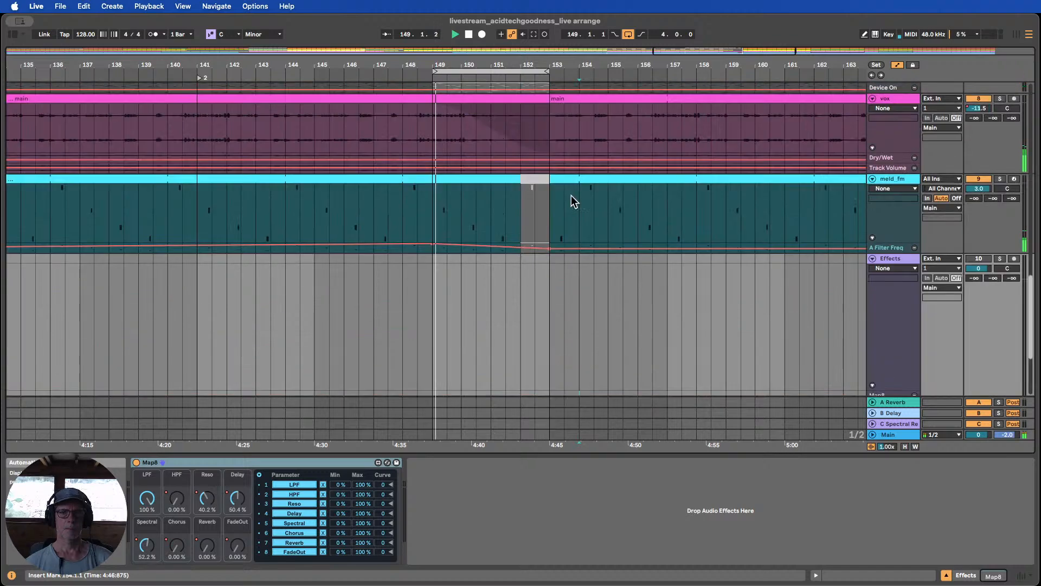
scroll(572, 199, up, 5)
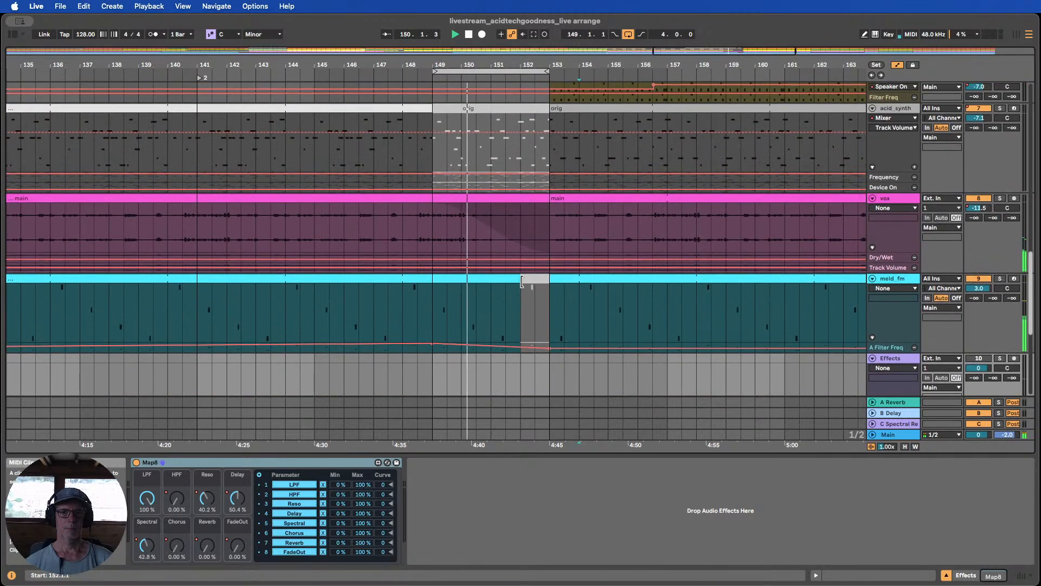
mouse_move(521, 282)
mouse_down()
mouse_move(491, 279)
mouse_move(521, 278)
mouse_up()
scroll(525, 279, up, 5)
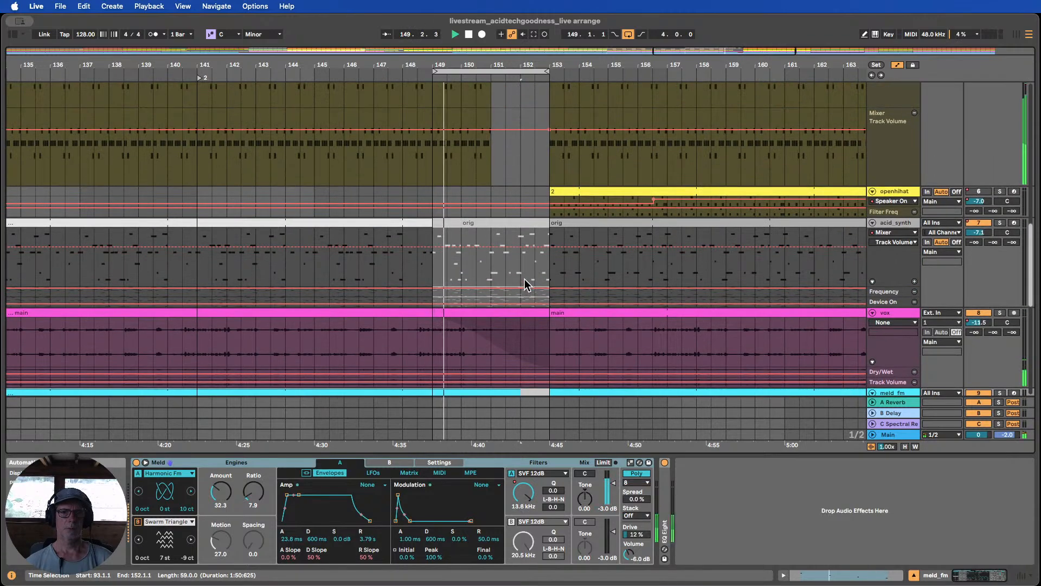
scroll(525, 279, down, 5)
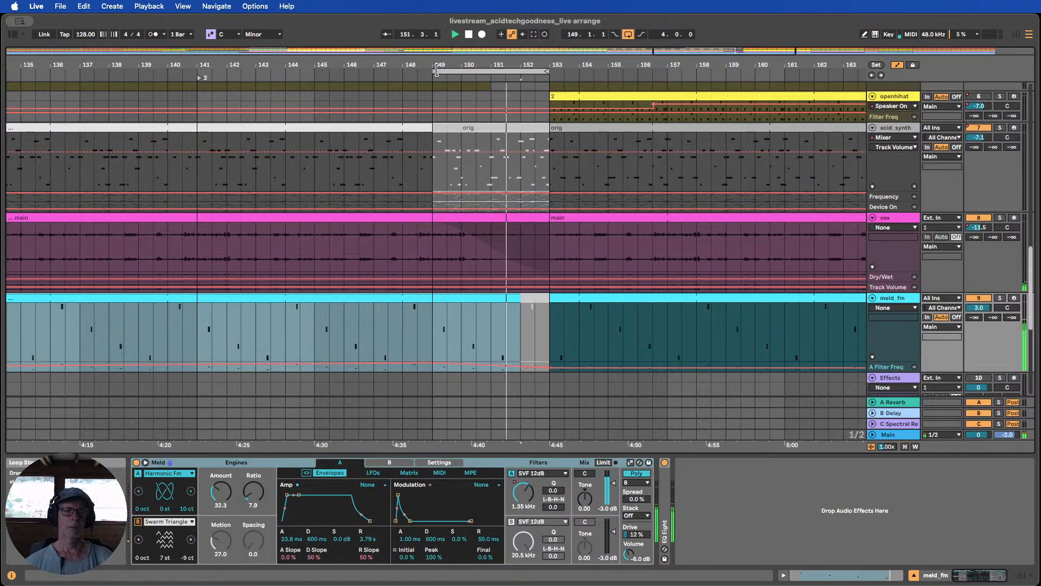
click(469, 36)
drag(436, 71, 317, 73)
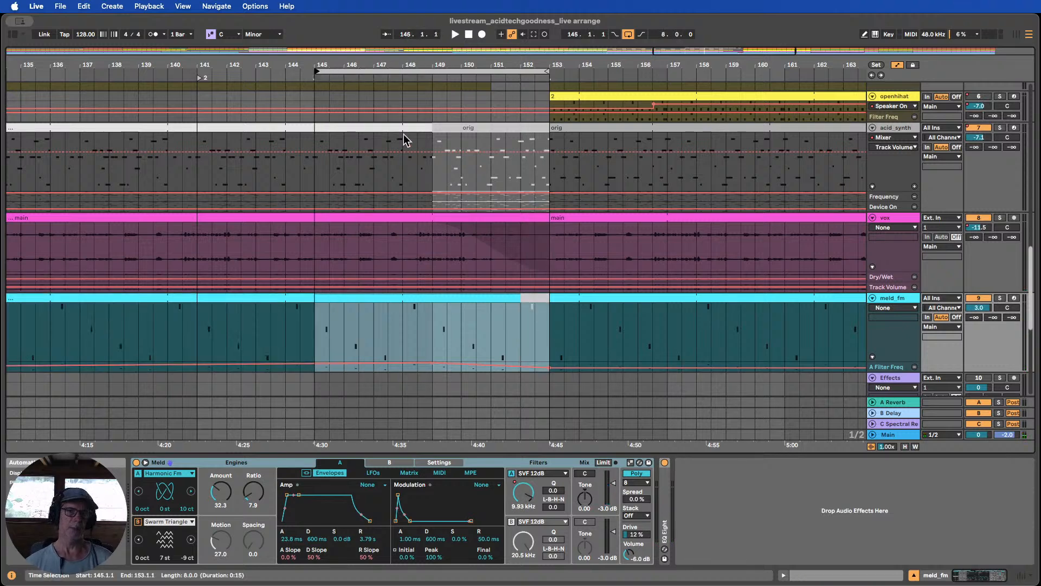
Play the loop from bar 145 and review the acid_synth, shaker and breaks tracks through the transition to bar 153
drag(409, 142, 461, 204)
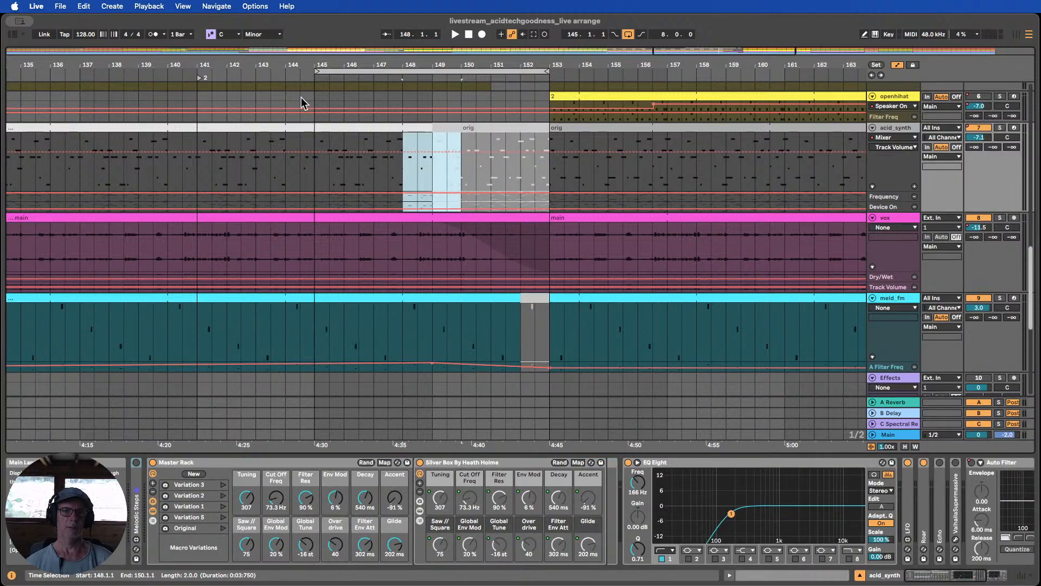
click(300, 72)
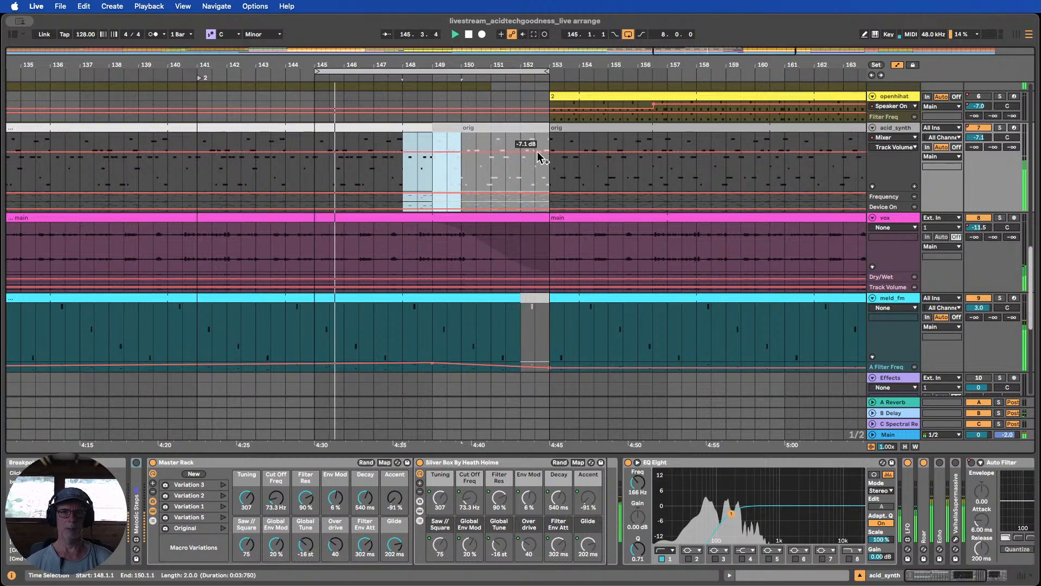
scroll(478, 201, up, 1)
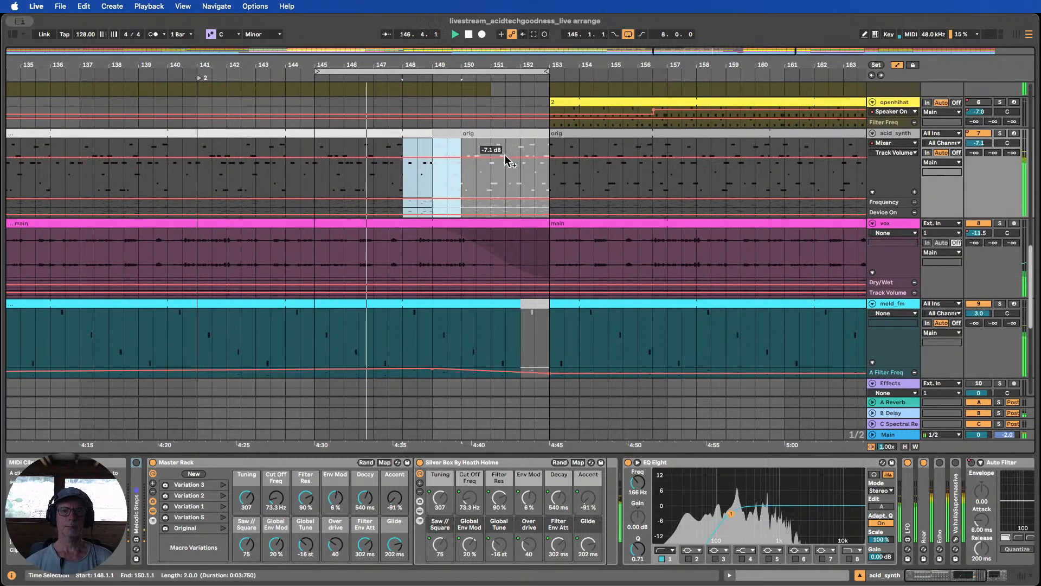
scroll(506, 154, up, 5)
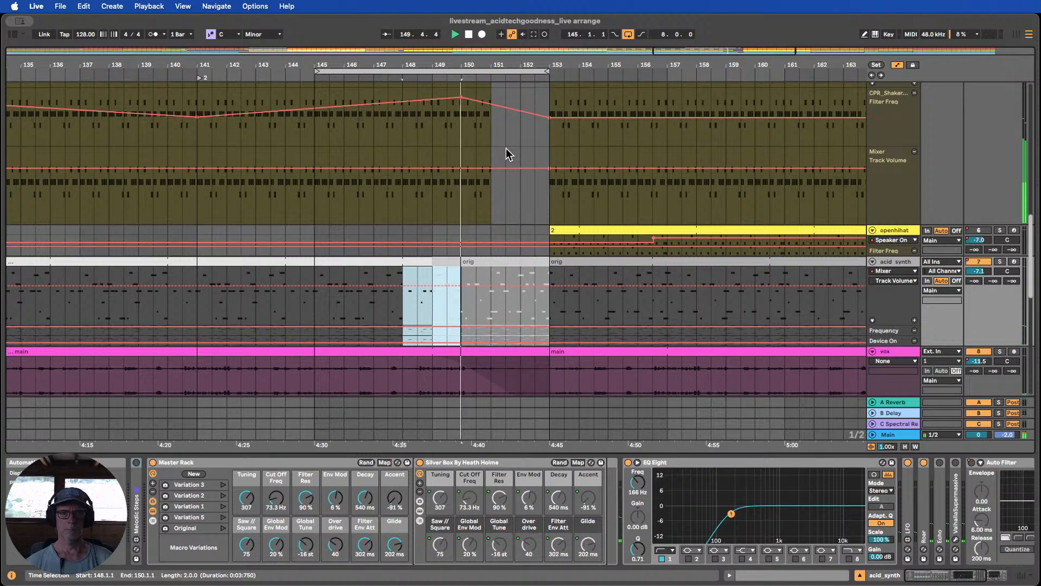
scroll(524, 161, up, 1)
scroll(524, 161, up, 10)
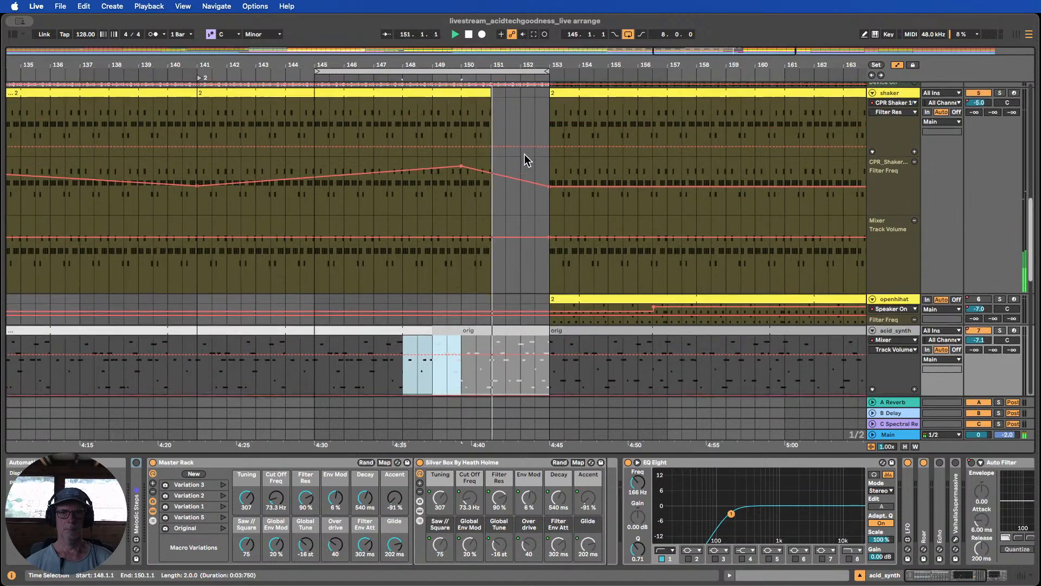
scroll(534, 157, up, 4)
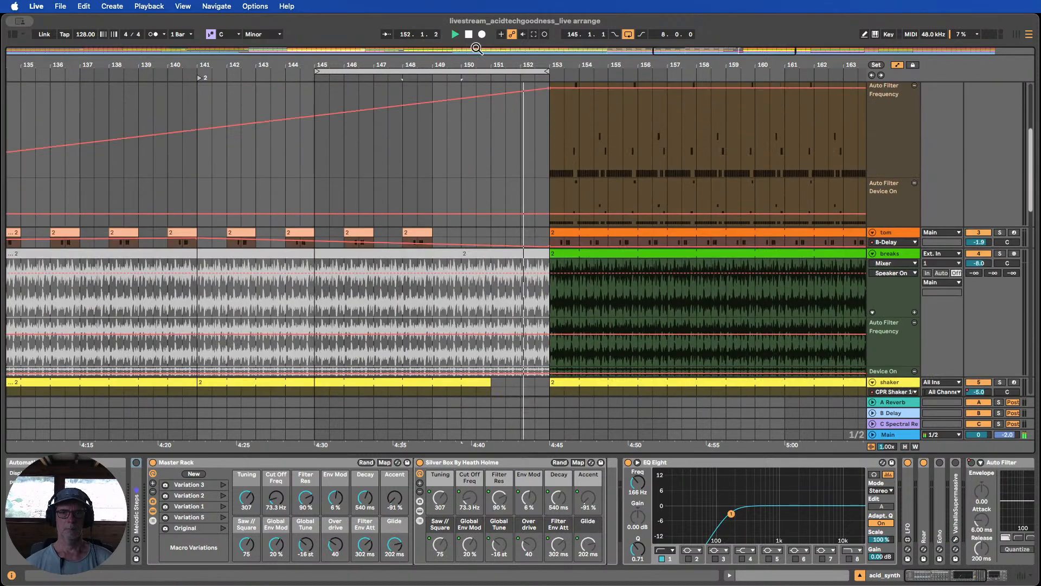
scroll(517, 156, down, 7)
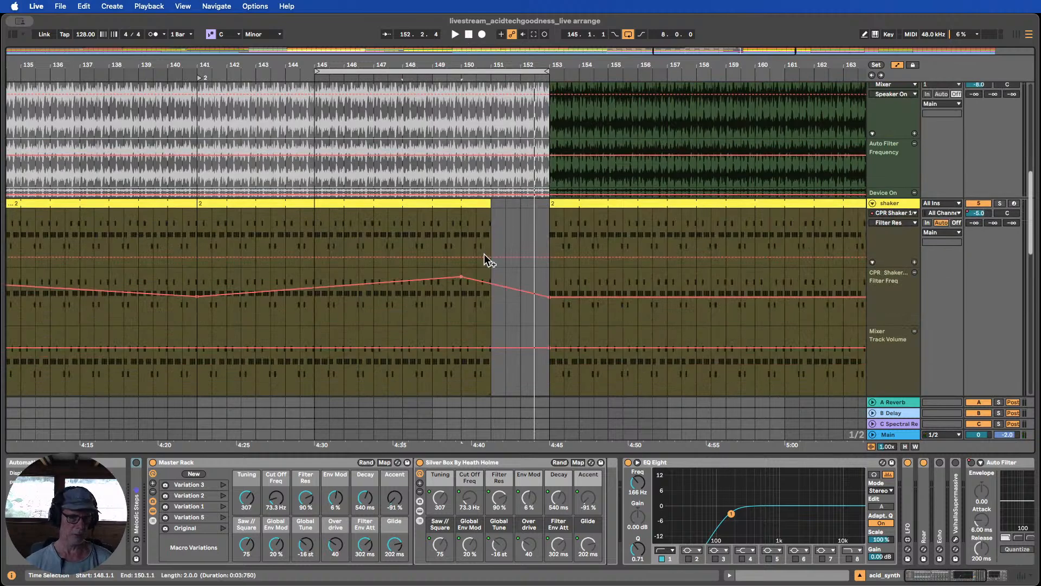
Try extending the shaker clip from bar 151 to bar 153, listen from bar 145, and undo the extension
click(484, 204)
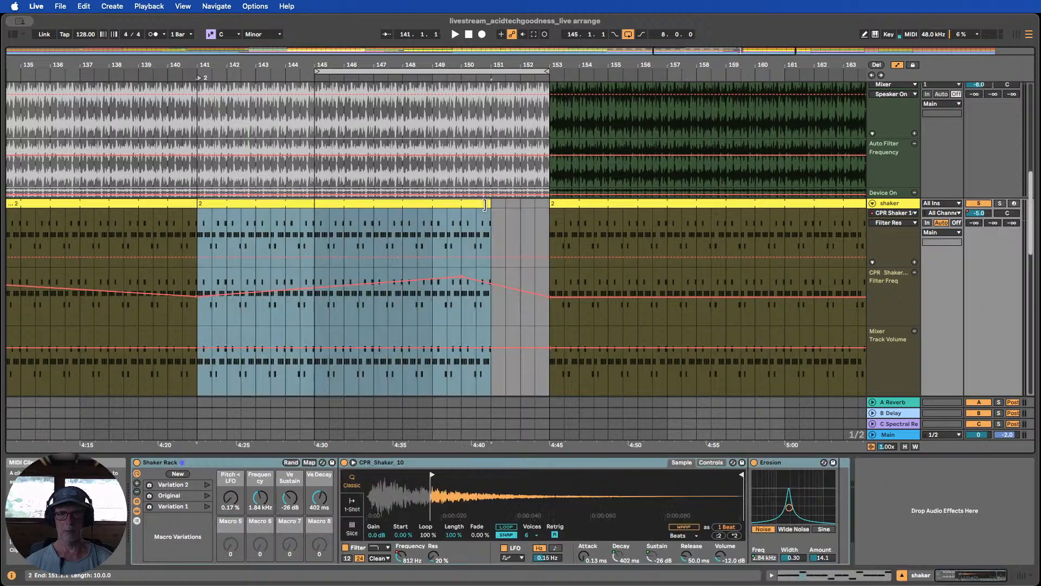
drag(484, 205, 531, 206)
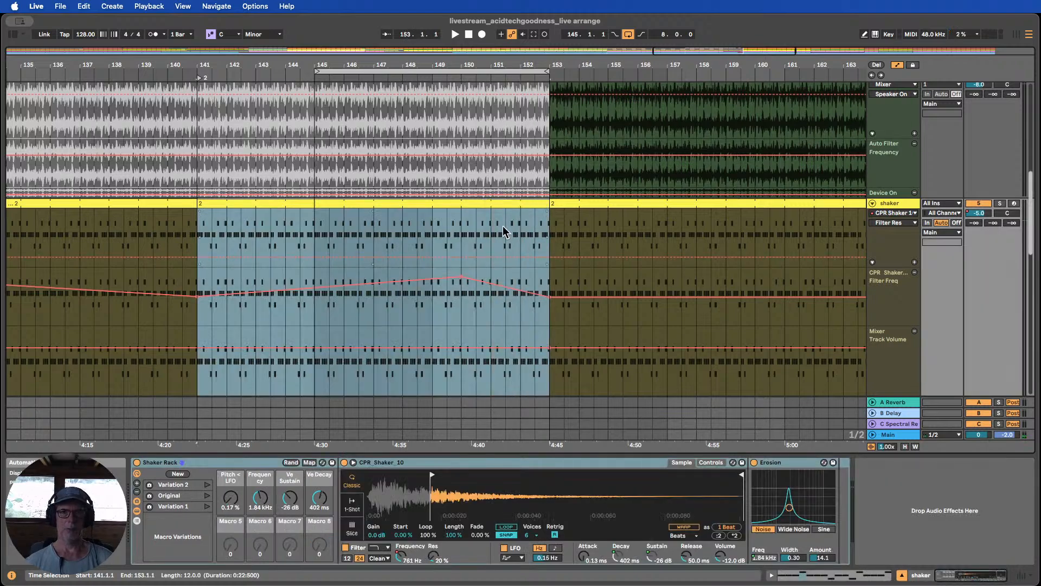
click(432, 74)
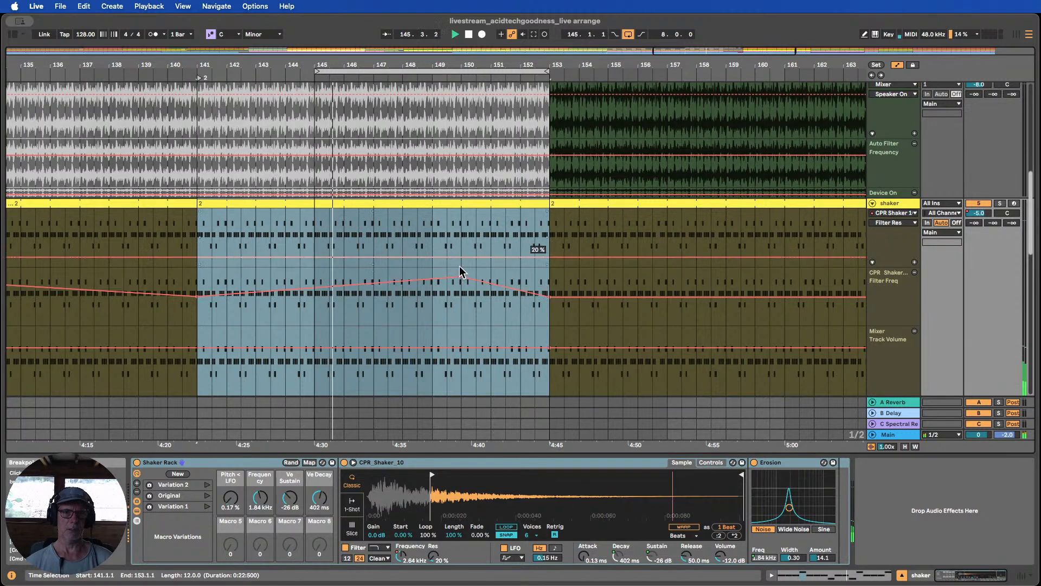
key(super+z)
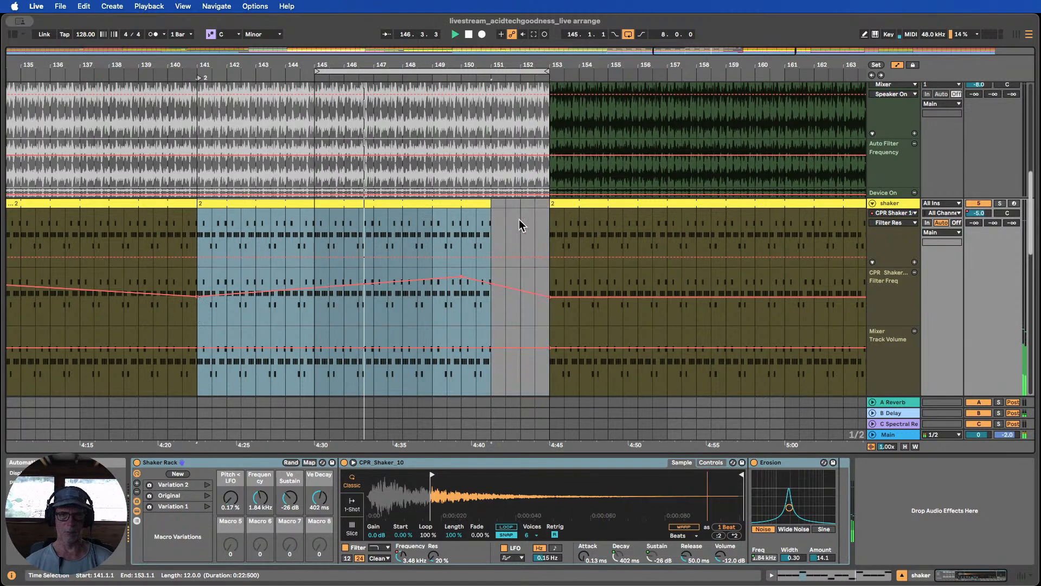
Extend the kick clip over the short fragments before bar 153 so that it plays unbroken up to bar 153
scroll(519, 222, down, 3)
scroll(512, 266, down, 2)
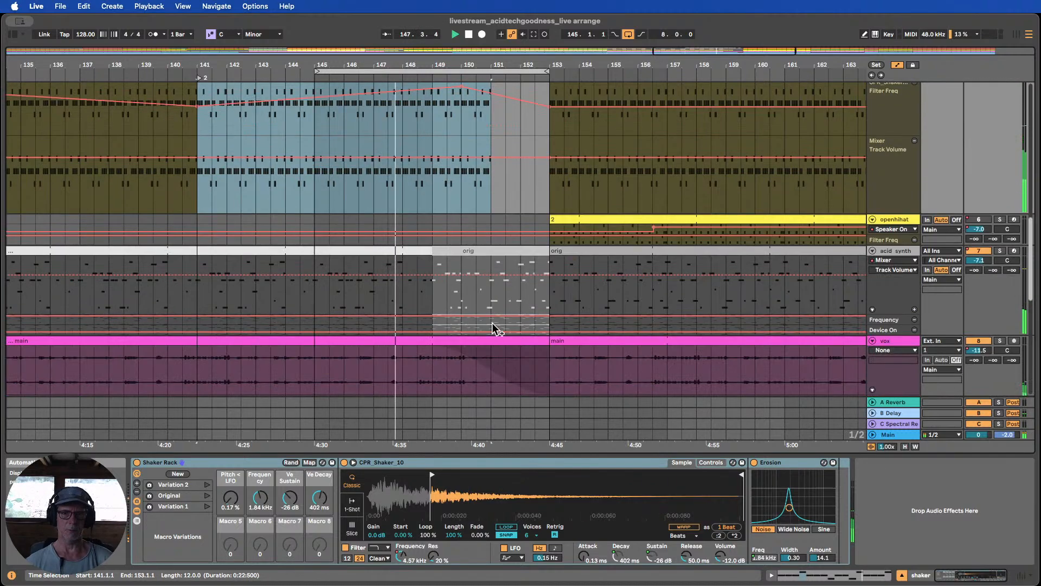
scroll(499, 323, down, 5)
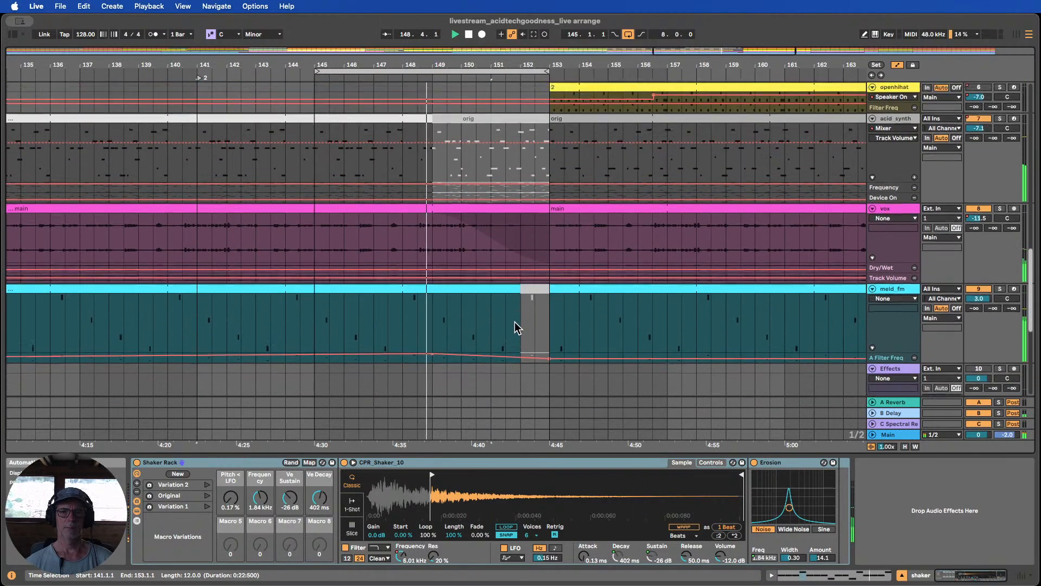
scroll(515, 321, up, 15)
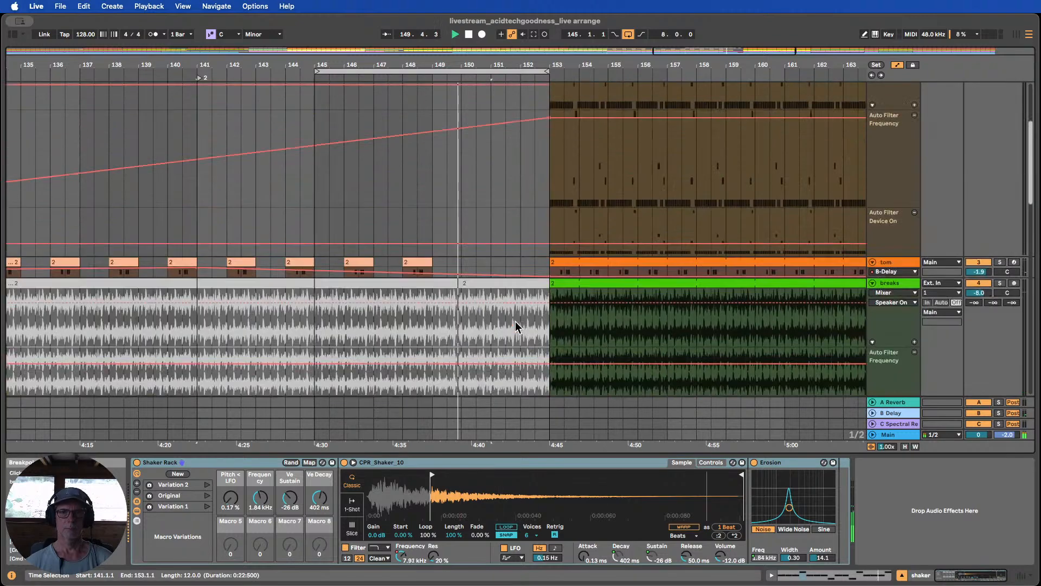
scroll(515, 321, up, 6)
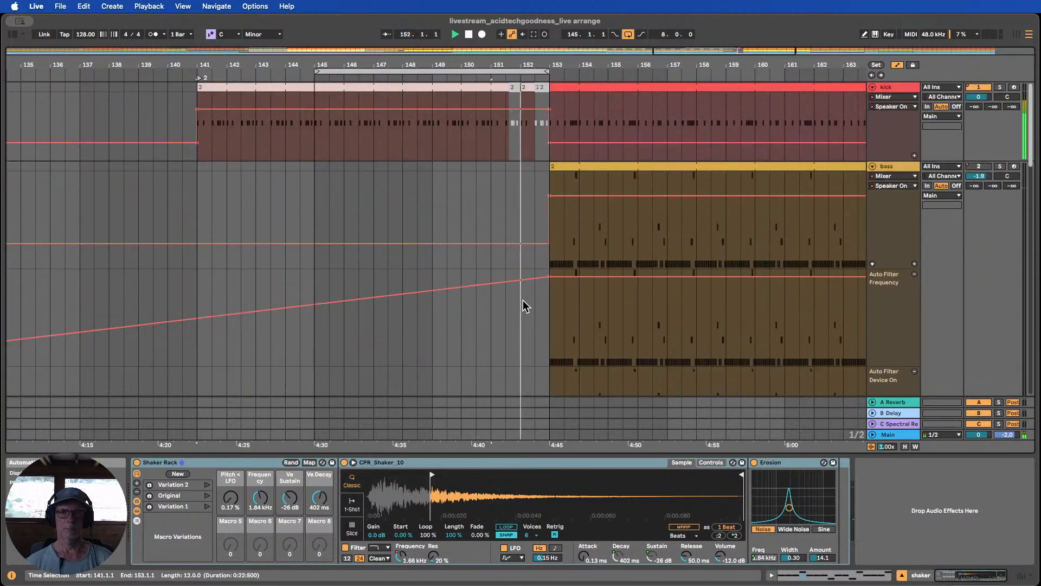
drag(549, 54, 549, 82)
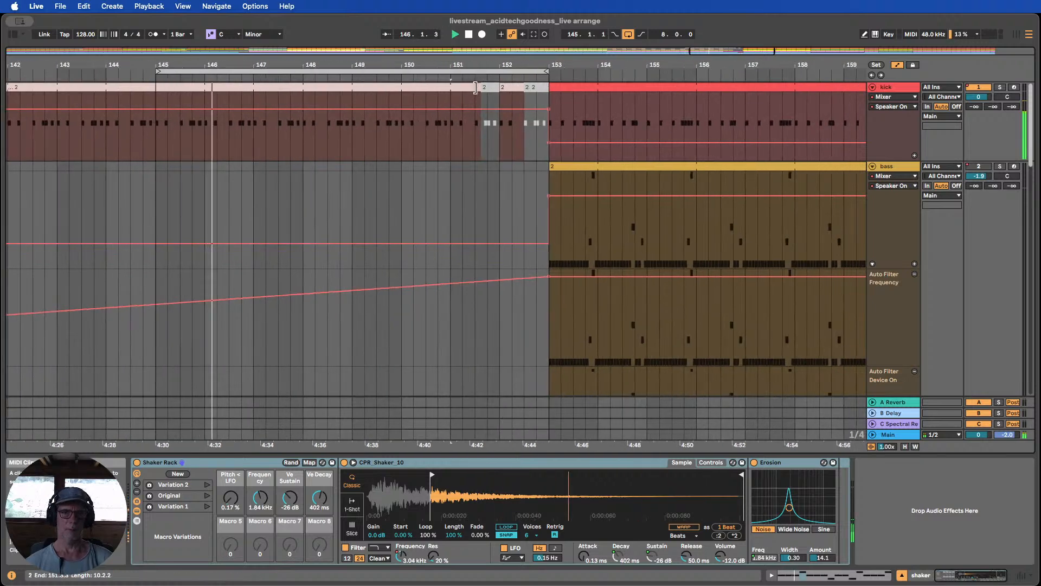
drag(475, 88, 543, 87)
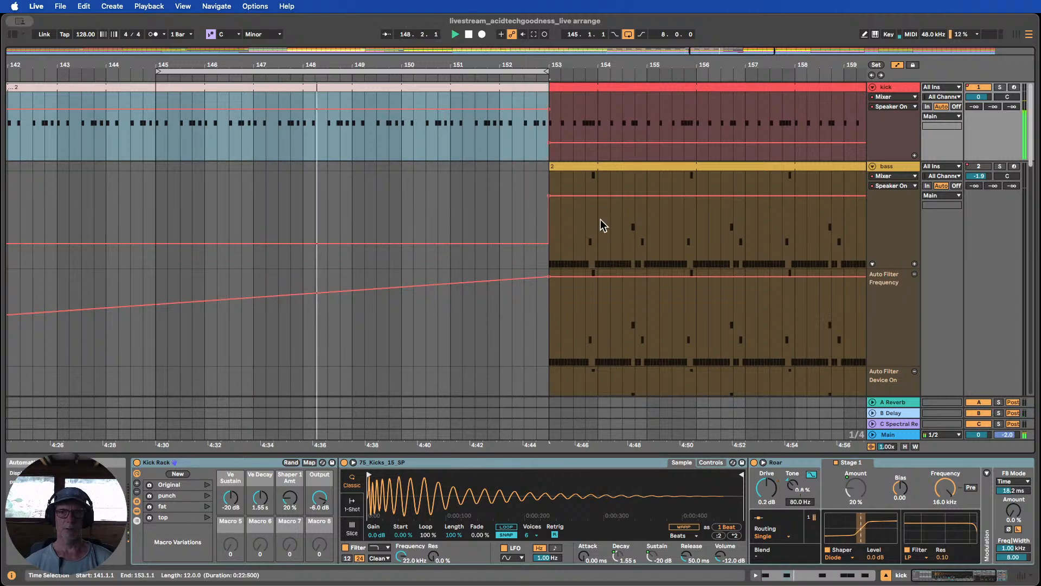
Trim the end of the kick clip back to 152.3.1, leaving a gap before bar 153
scroll(602, 225, down, 8)
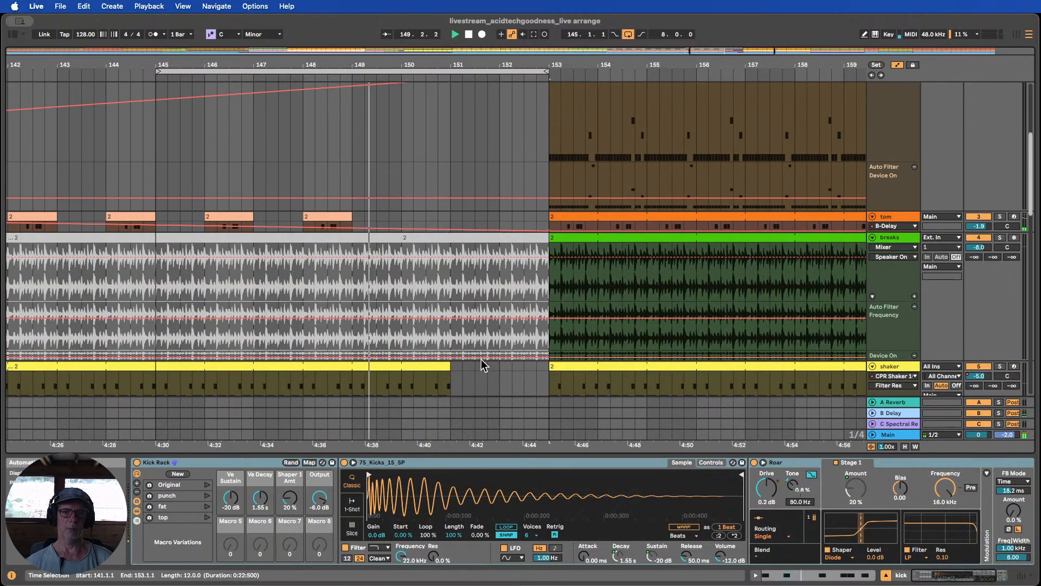
scroll(508, 315, down, 8)
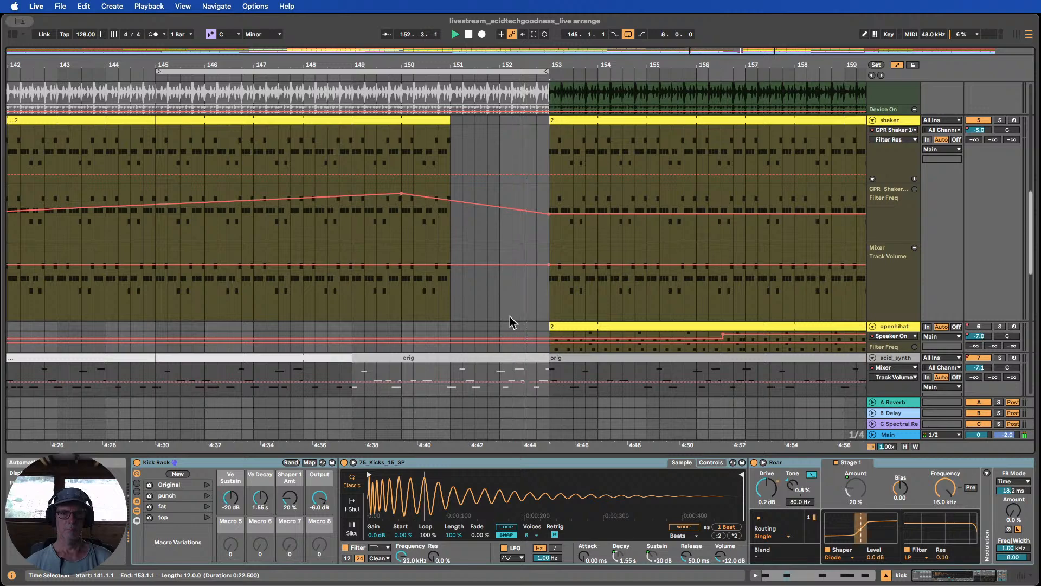
scroll(510, 314, up, 10)
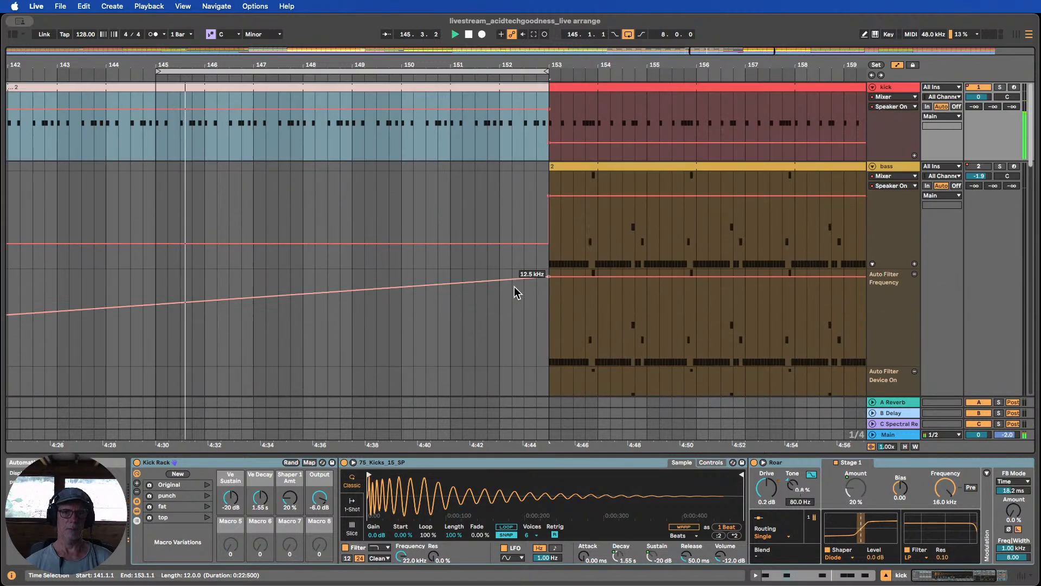
drag(549, 85, 525, 86)
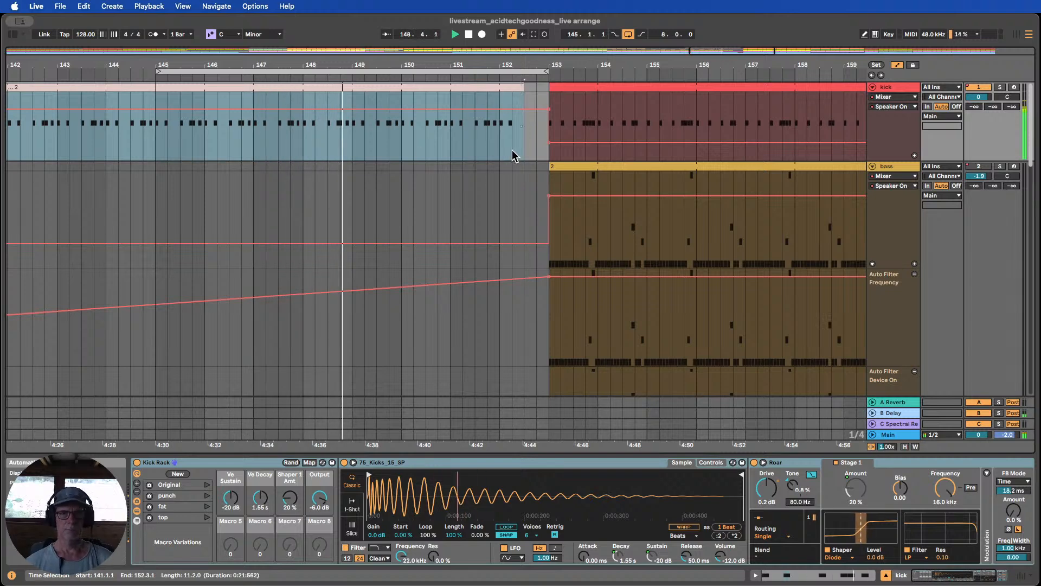
Set the loop to the four bars from bar 149 to bar 153 and stop playback
drag(158, 69, 364, 70)
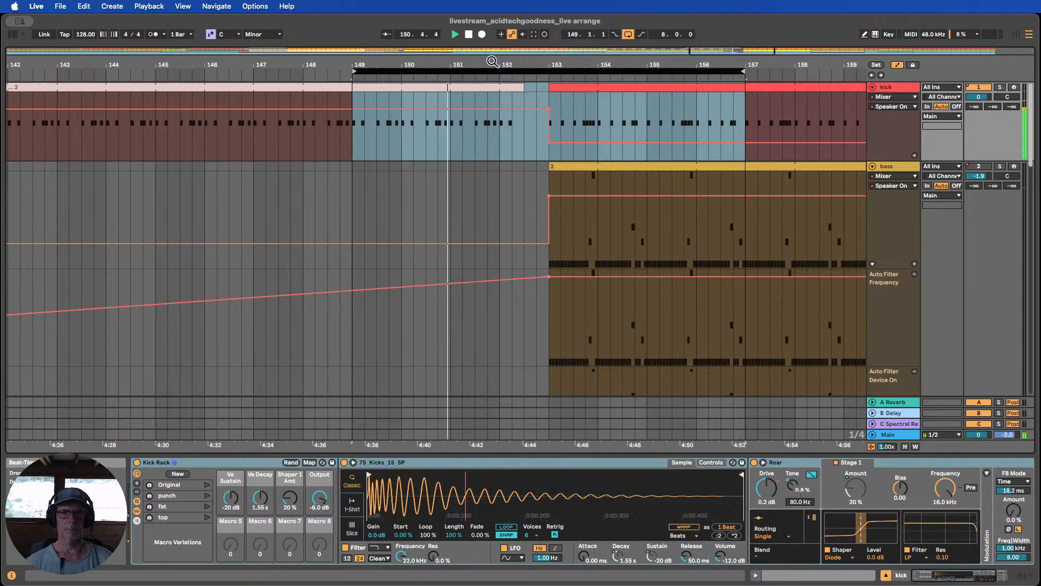
drag(738, 72, 548, 71)
scroll(562, 91, down, 5)
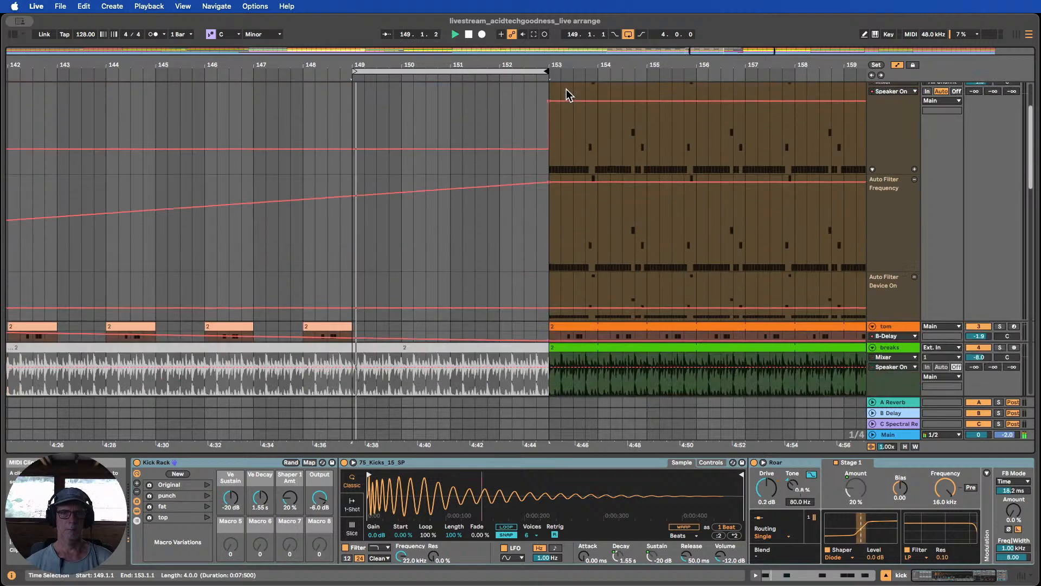
click(468, 34)
Inspect the Effects track's Map8 macros and the Spectral Resonator on return C, and hide the device view
scroll(558, 196, down, 10)
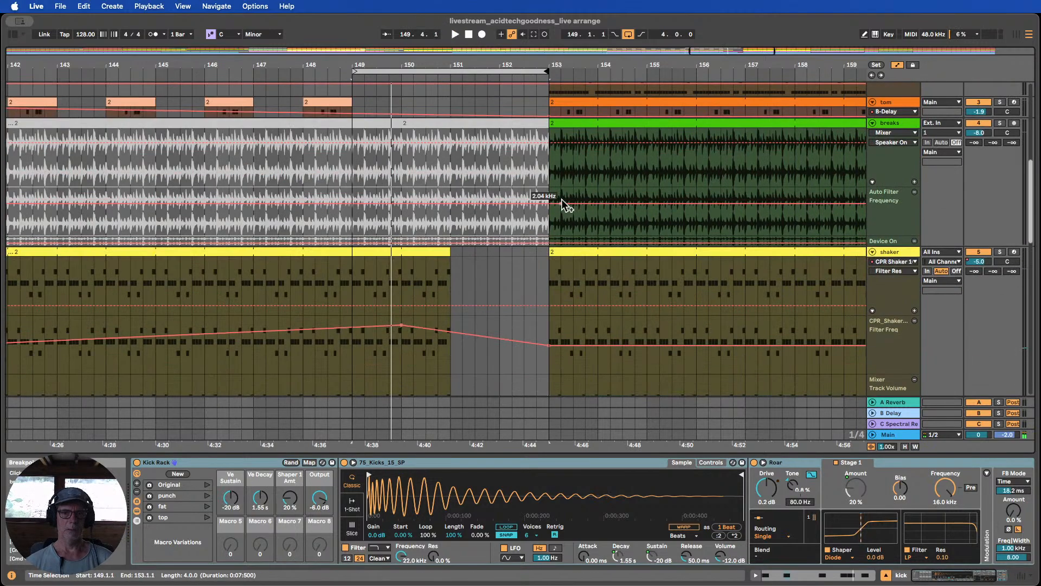
scroll(562, 197, down, 7)
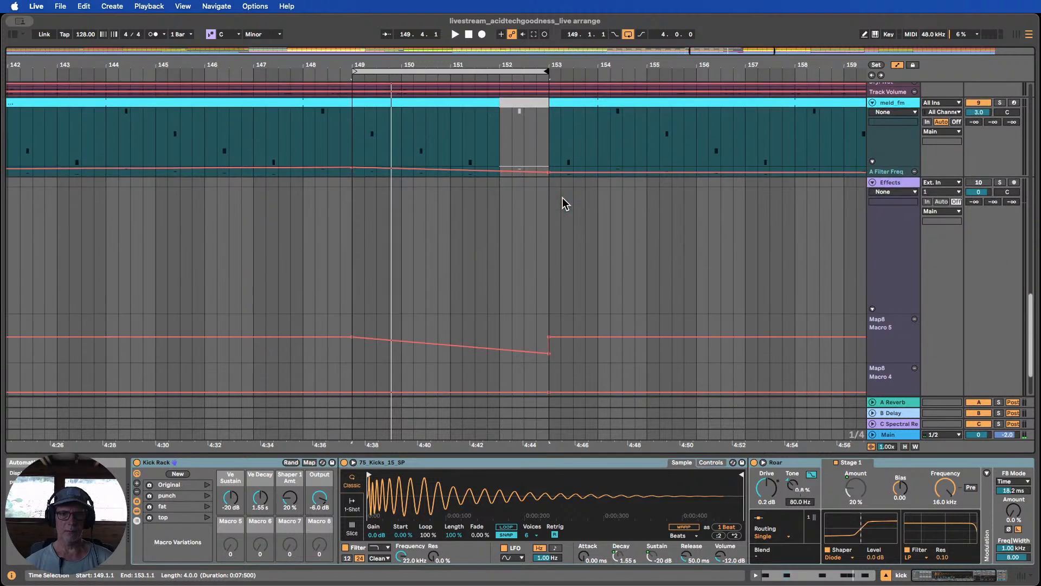
scroll(579, 321, down, 2)
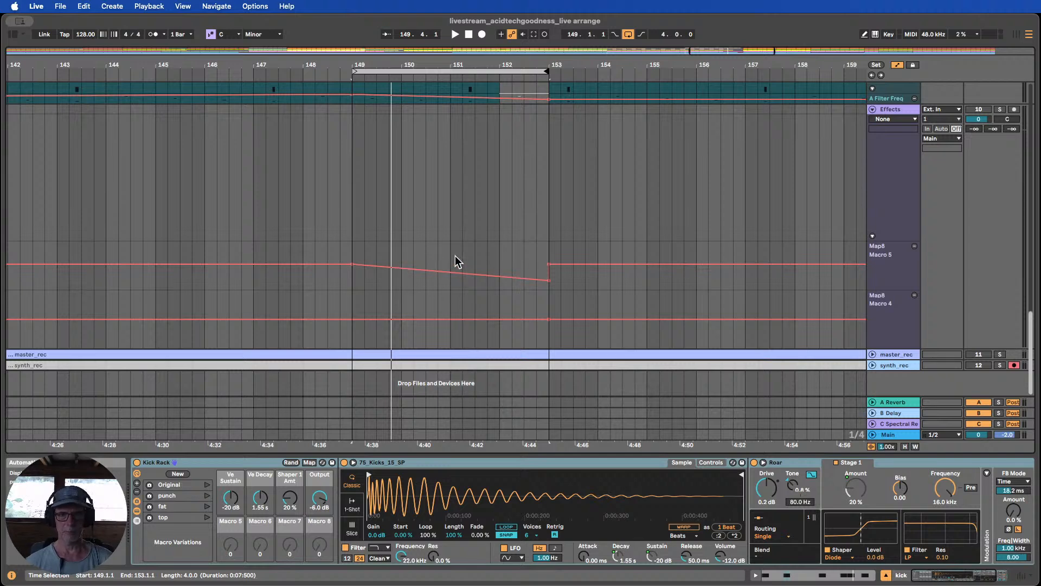
click(901, 262)
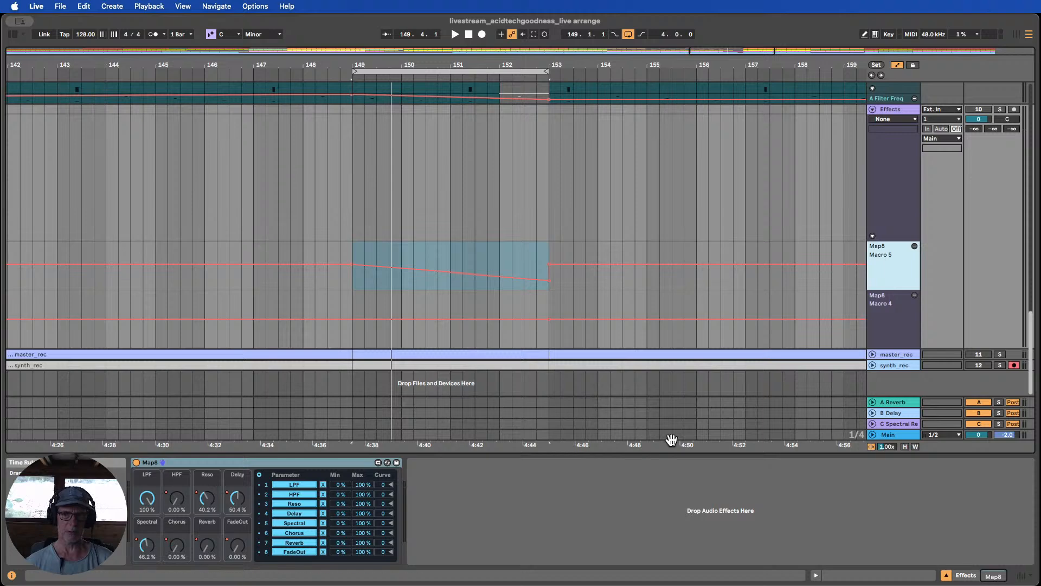
click(908, 425)
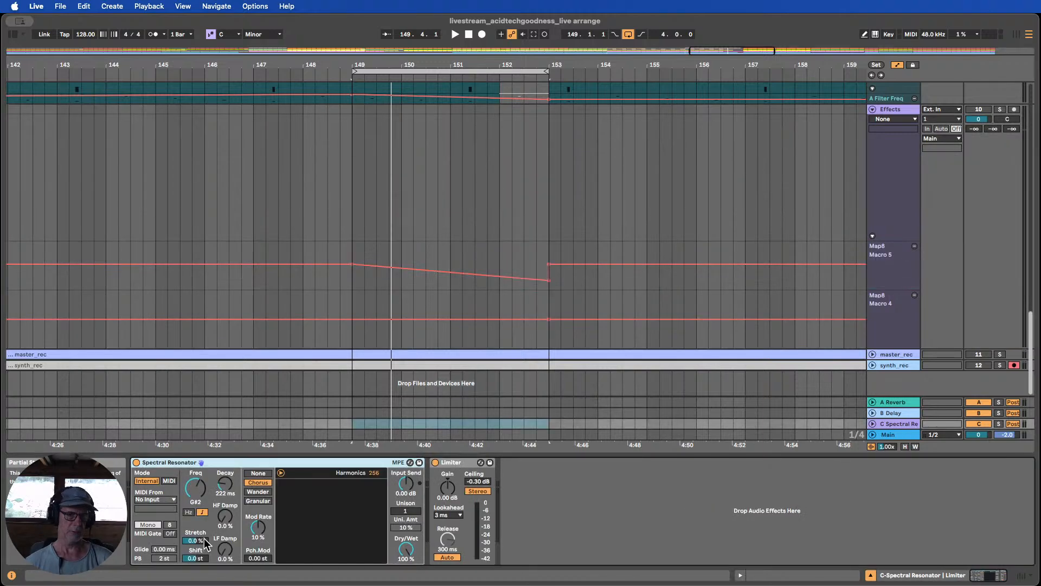
click(675, 492)
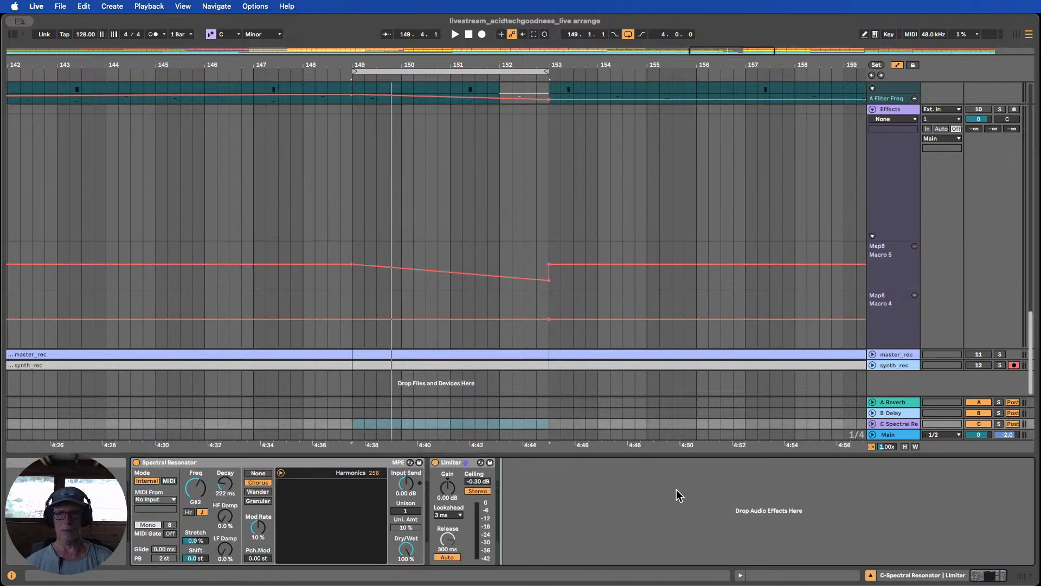
click(871, 576)
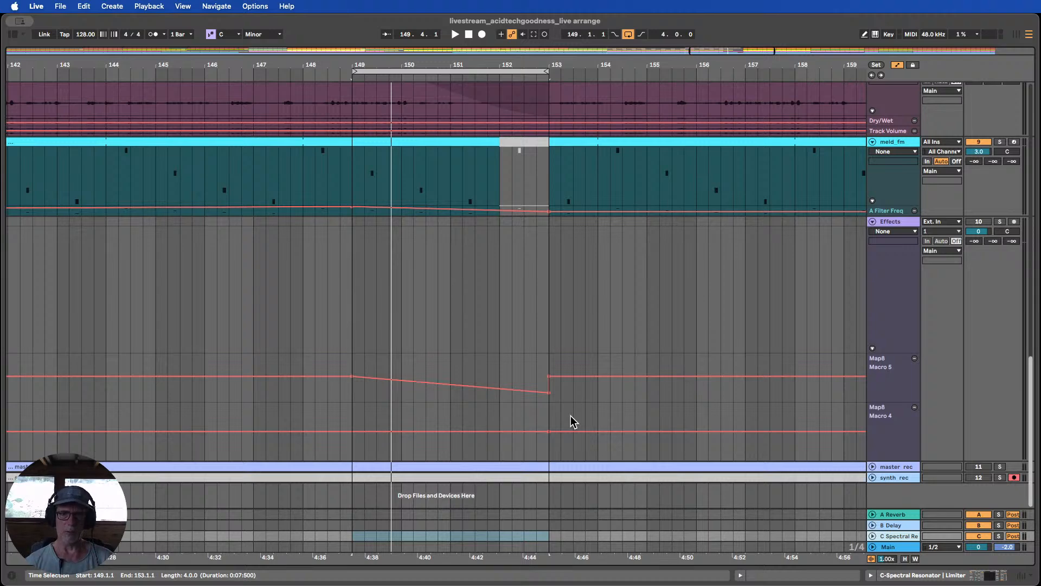
Add a Macro 4 automation ramp on the Effects track, falling from bar 149 to 26.0 % at bar 153, while the loop plays
click(352, 430)
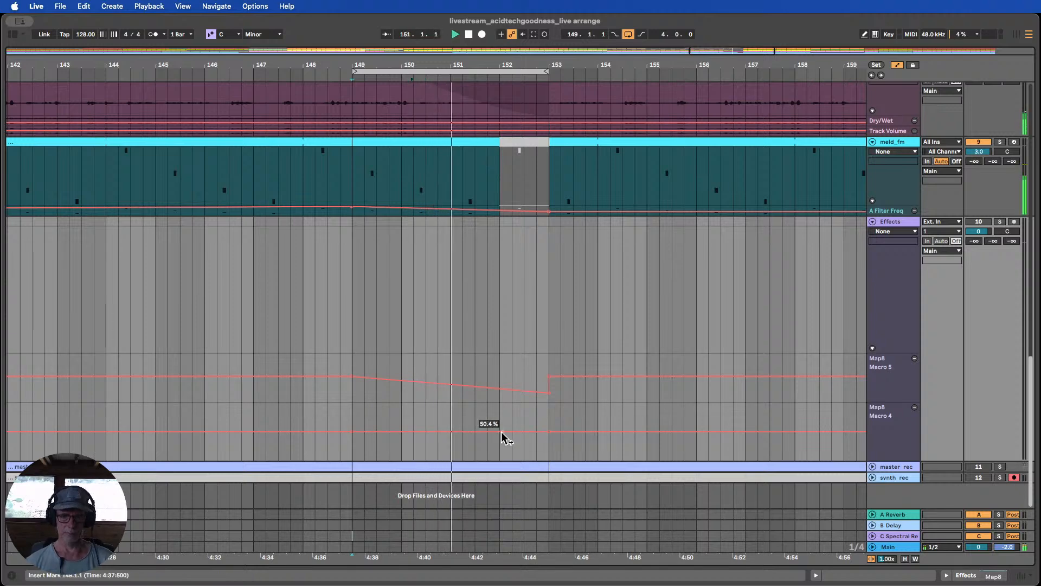
drag(512, 431, 549, 441)
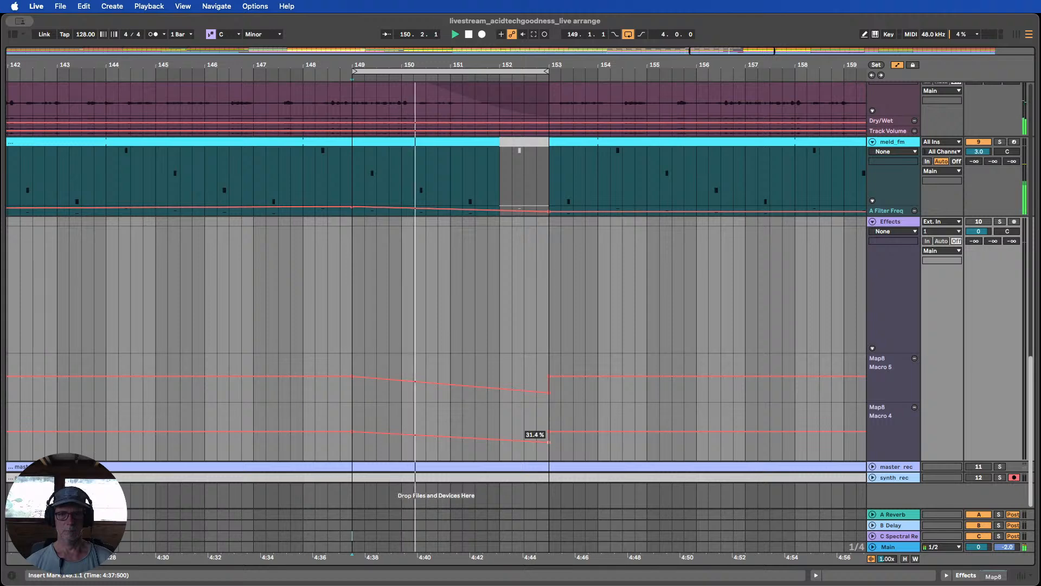
click(515, 426)
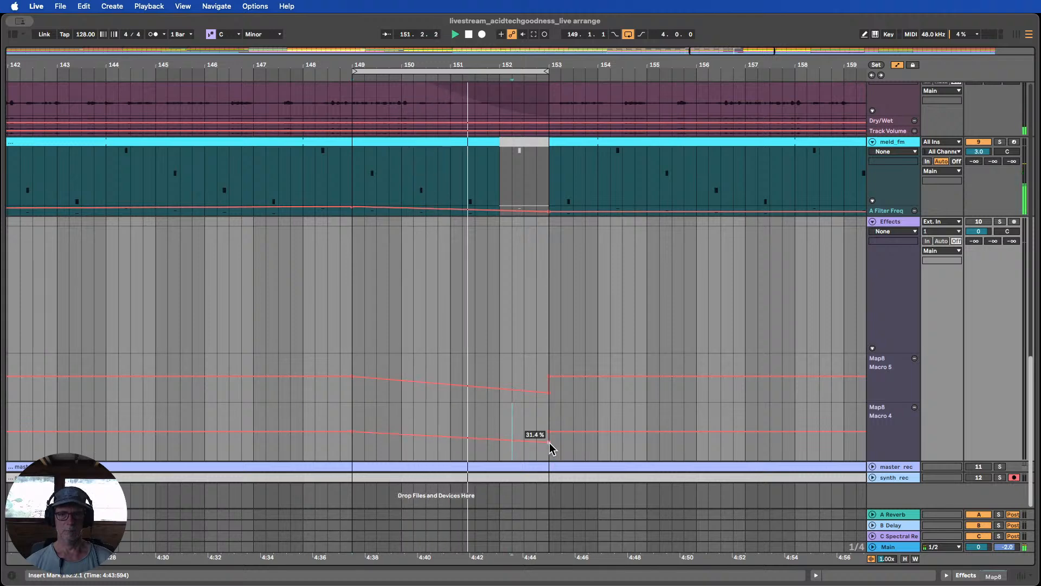
drag(549, 443, 550, 445)
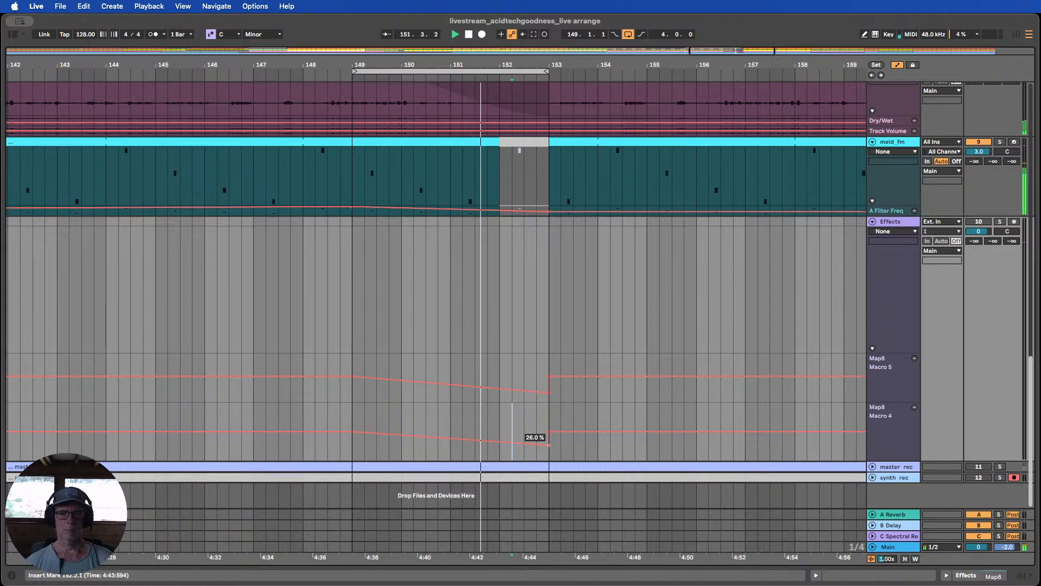
Try the Macro 4 ramp's low point at bar 152, return it to bar 153 and settle it slightly above the lane's minimum
drag(550, 445, 499, 456)
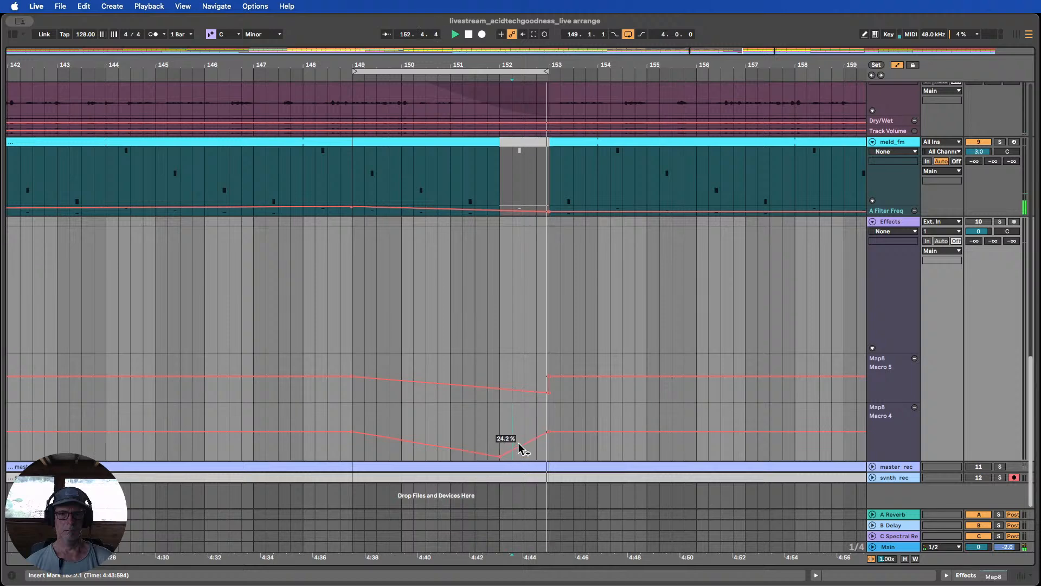
drag(519, 445, 499, 452)
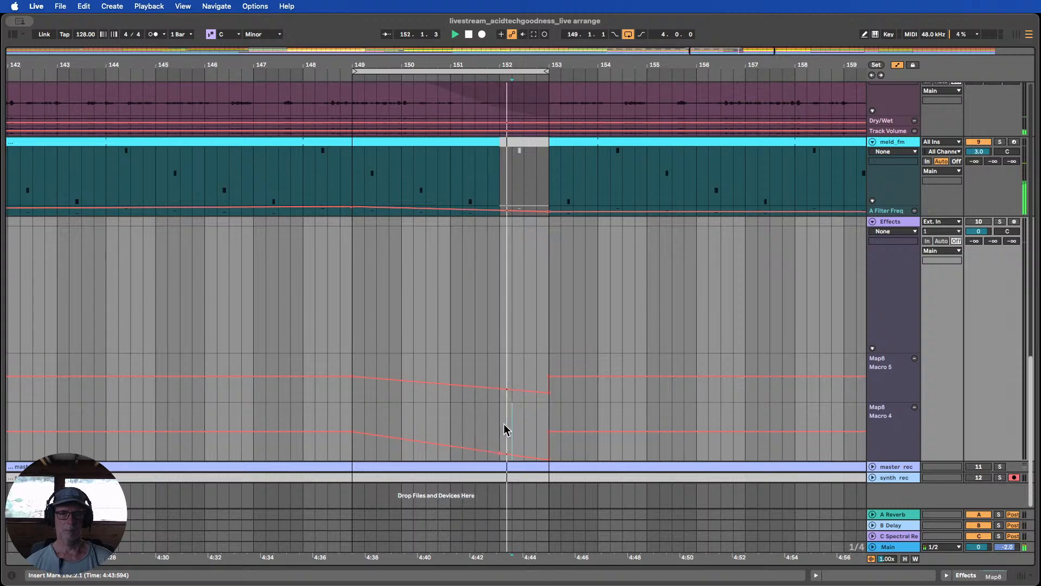
click(500, 435)
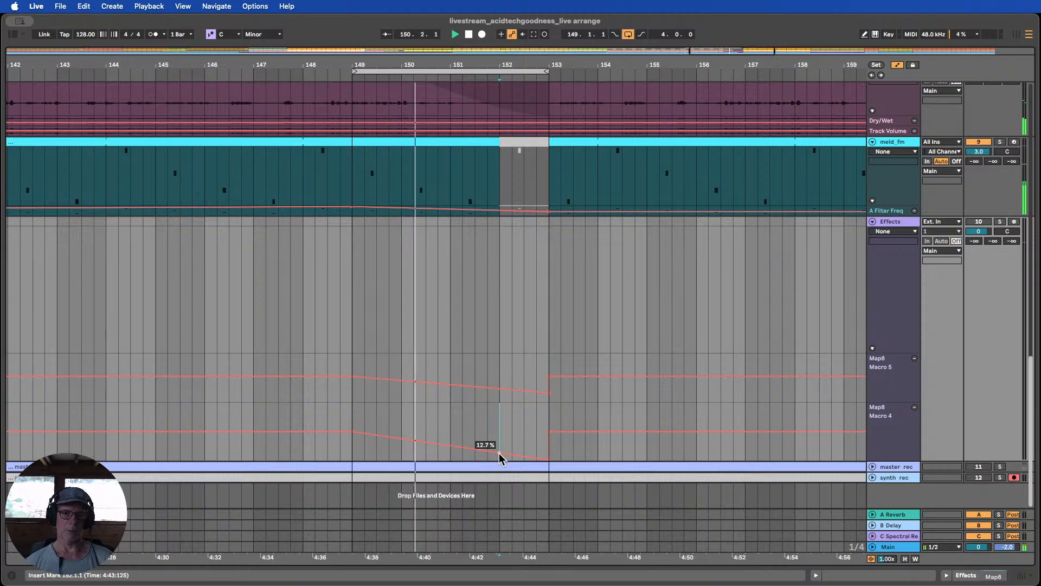
click(571, 447)
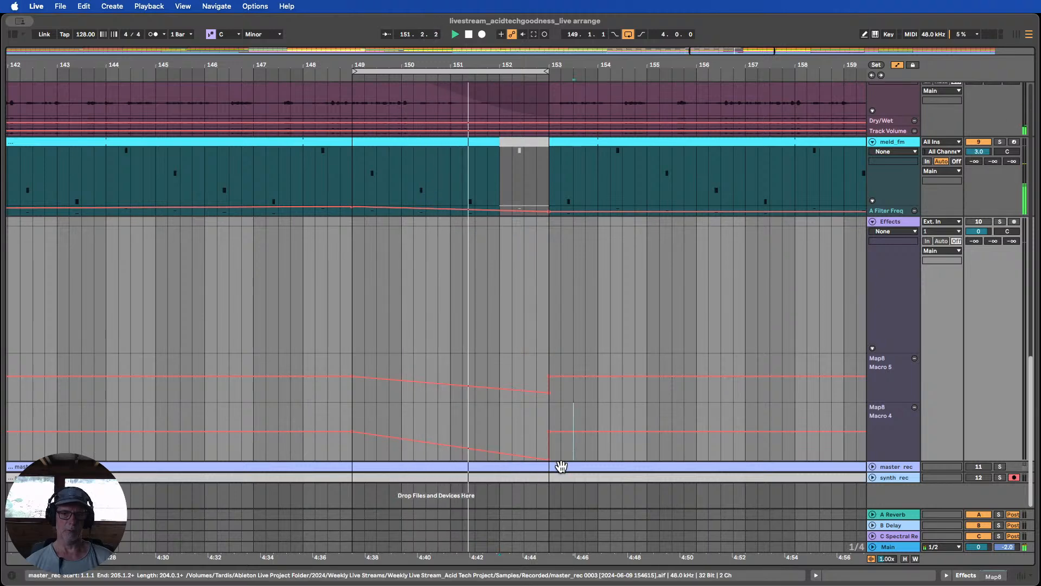
click(596, 443)
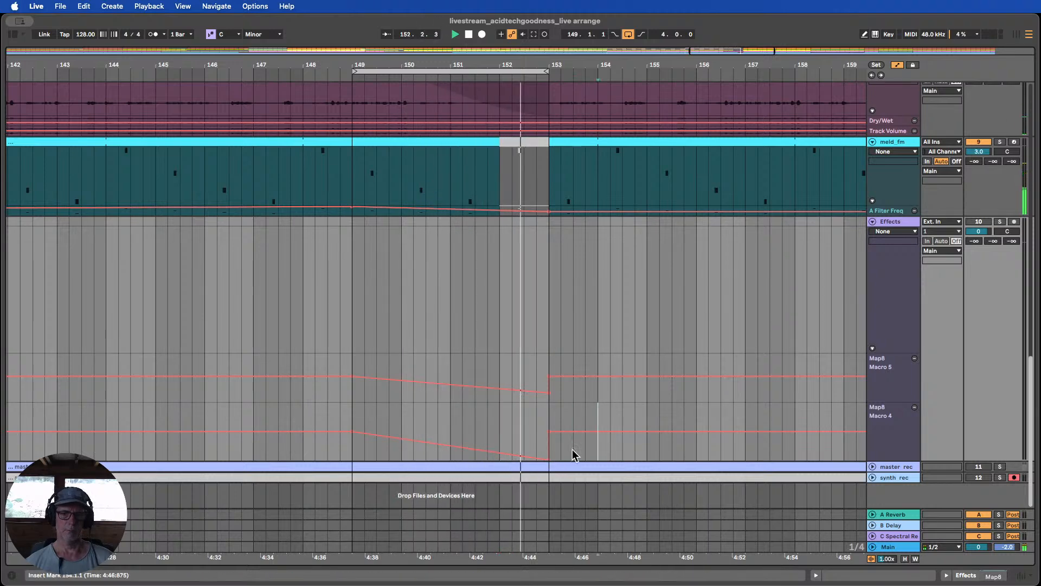
drag(547, 459, 550, 446)
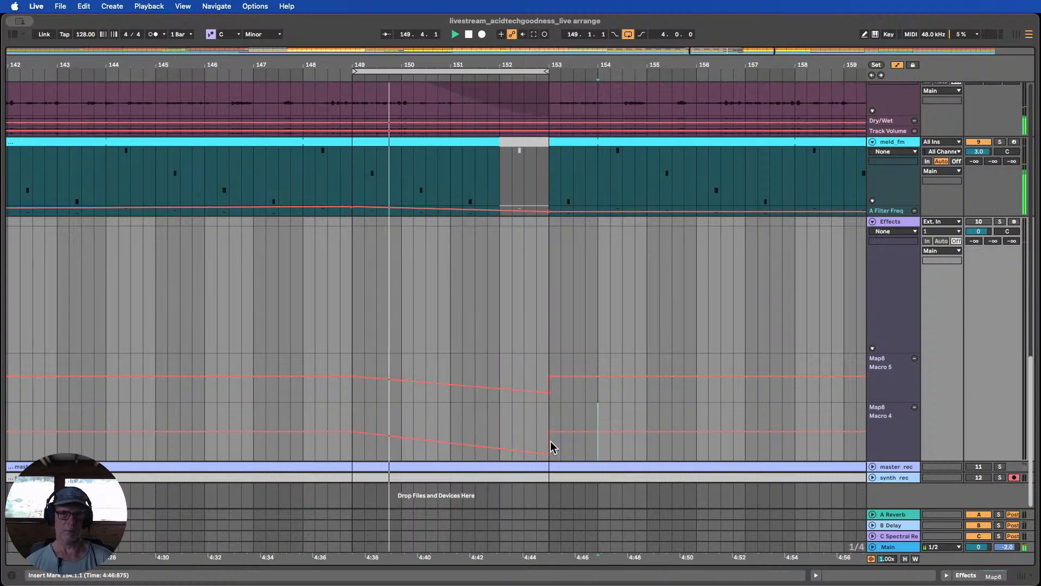
Move the four-bar loop to bars 151 to 155 and listen to the transition into the full section
scroll(971, 236, up, 8)
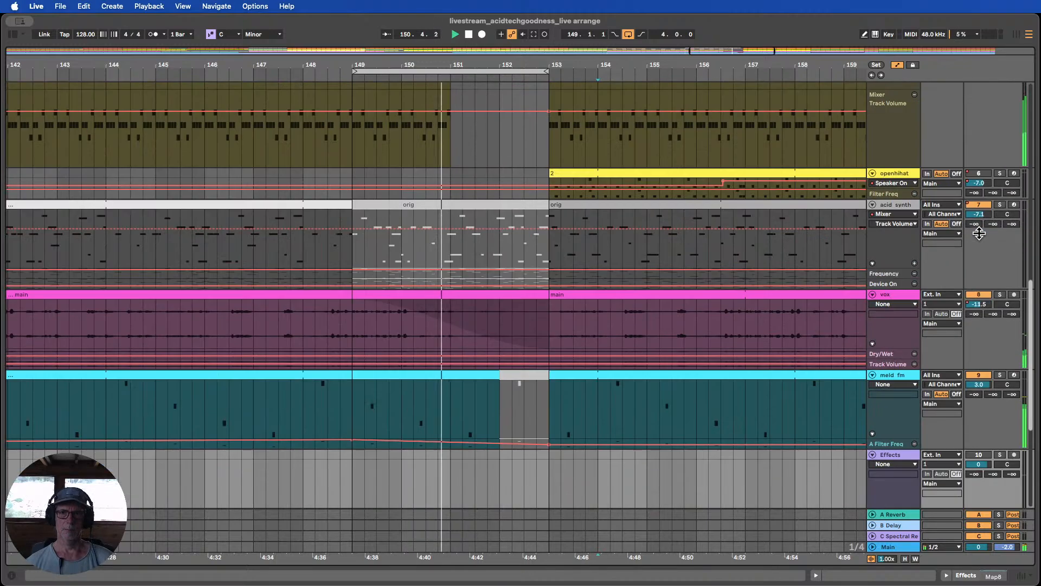
scroll(978, 233, down, 8)
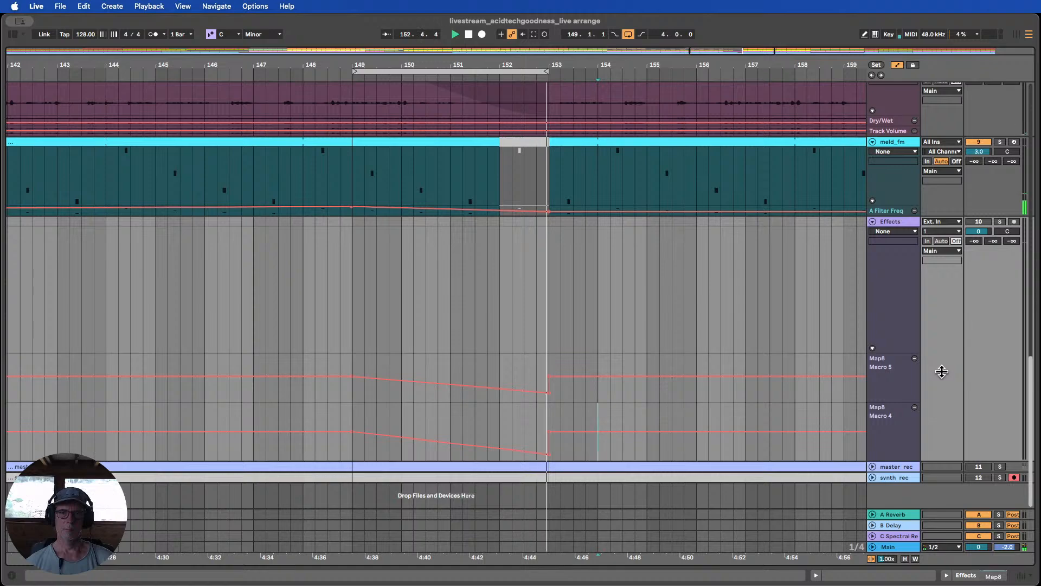
scroll(741, 367, up, 5)
scroll(741, 366, up, 15)
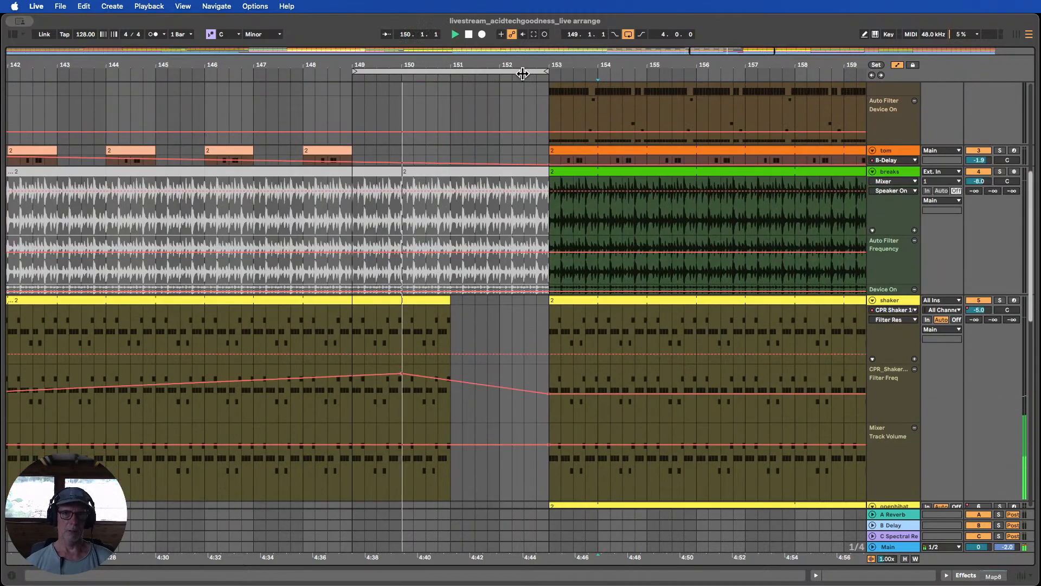
drag(515, 60, 458, 73)
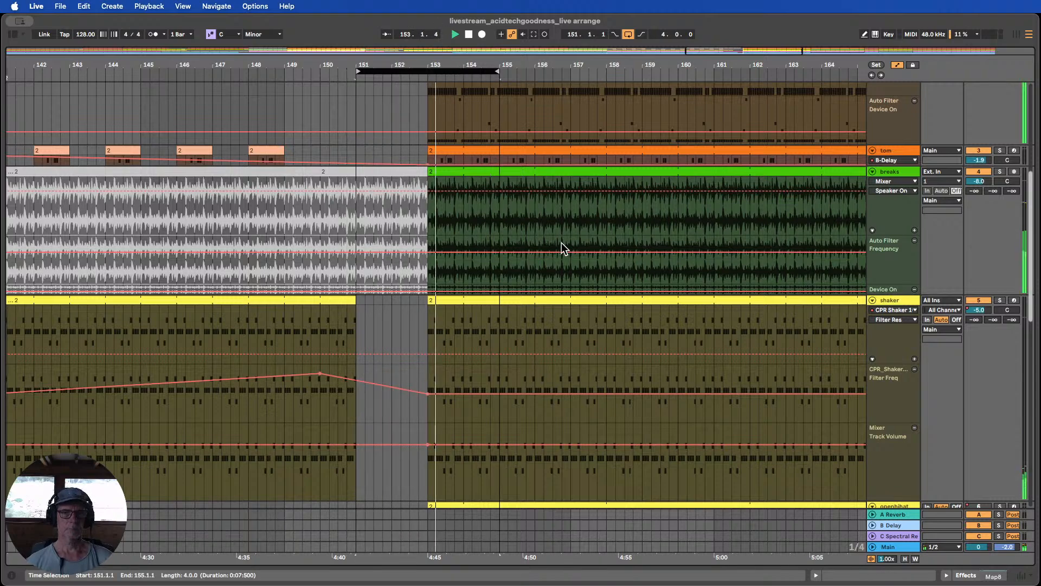
Stop playback and look over the tracks around bar 153, from the kick down to the Effects track
scroll(561, 242, up, 10)
scroll(553, 248, up, 3)
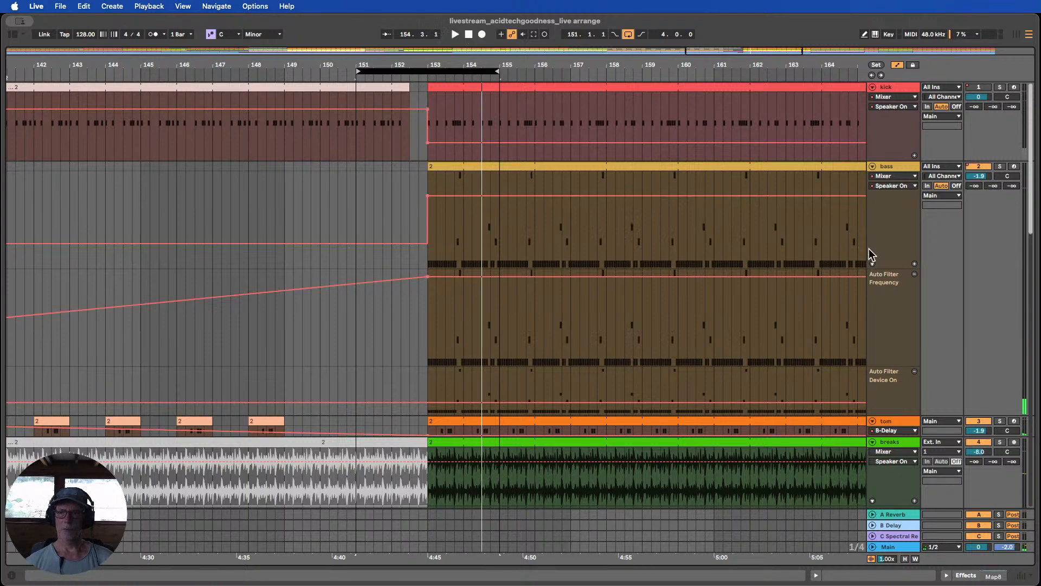
scroll(867, 241, down, 20)
scroll(867, 242, down, 2)
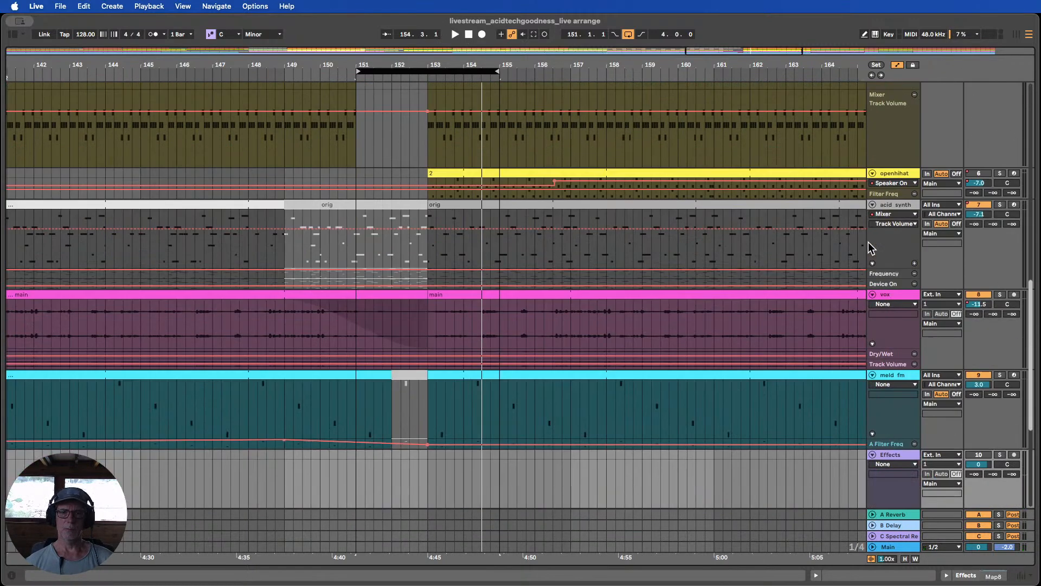
Remove the kick track's Speaker On switch-off at bar 153 so the kick stays on into the full section
scroll(864, 245, up, 15)
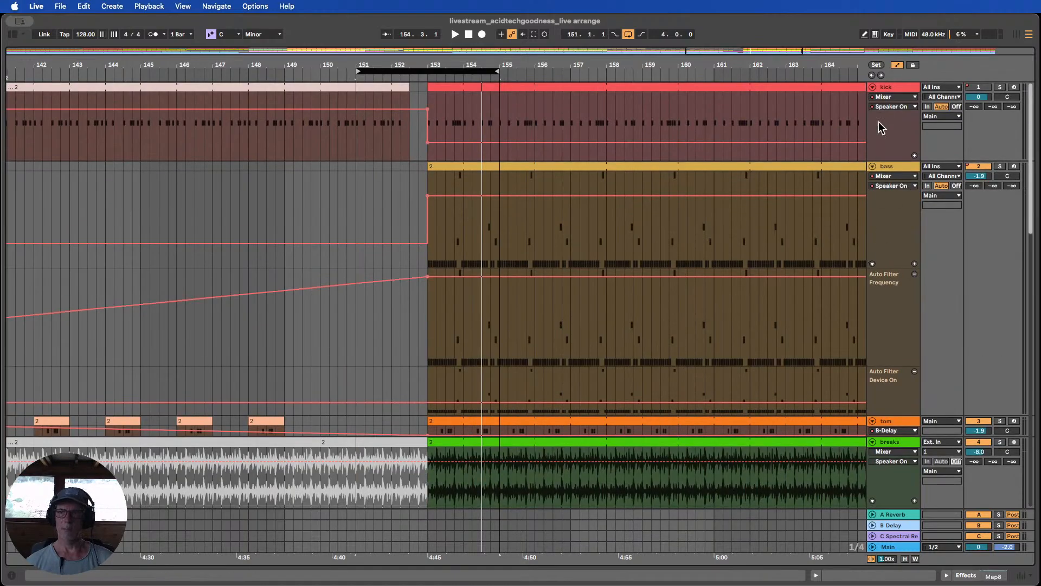
drag(463, 66, 545, 20)
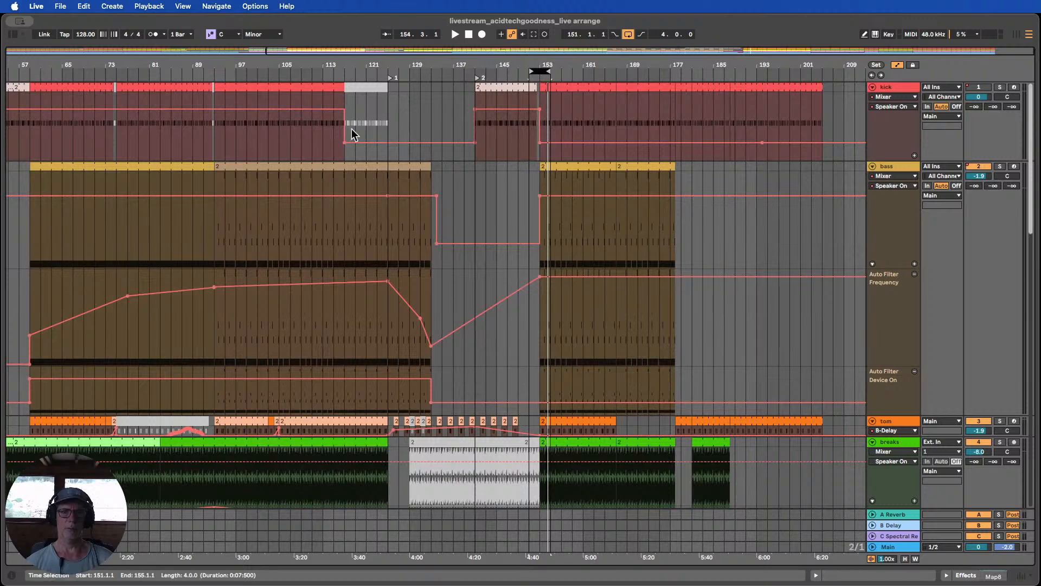
click(540, 142)
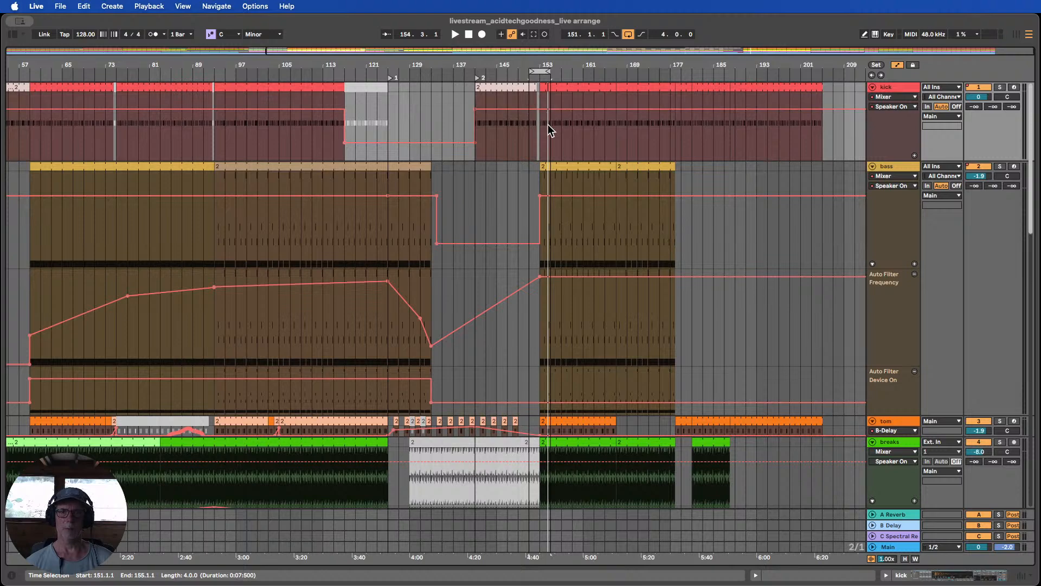
Play the transition through bar 153 and look over the tracks from the kick down to the Effects automation
click(519, 73)
drag(549, 65, 457, 66)
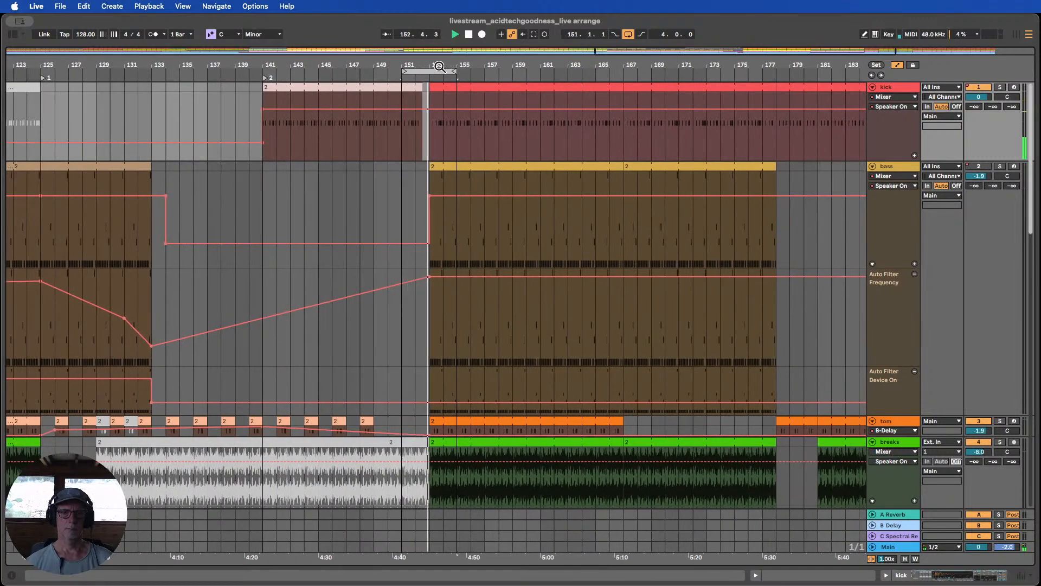
drag(439, 66, 452, 66)
scroll(513, 172, down, 2)
scroll(513, 171, up, 2)
scroll(513, 171, down, 10)
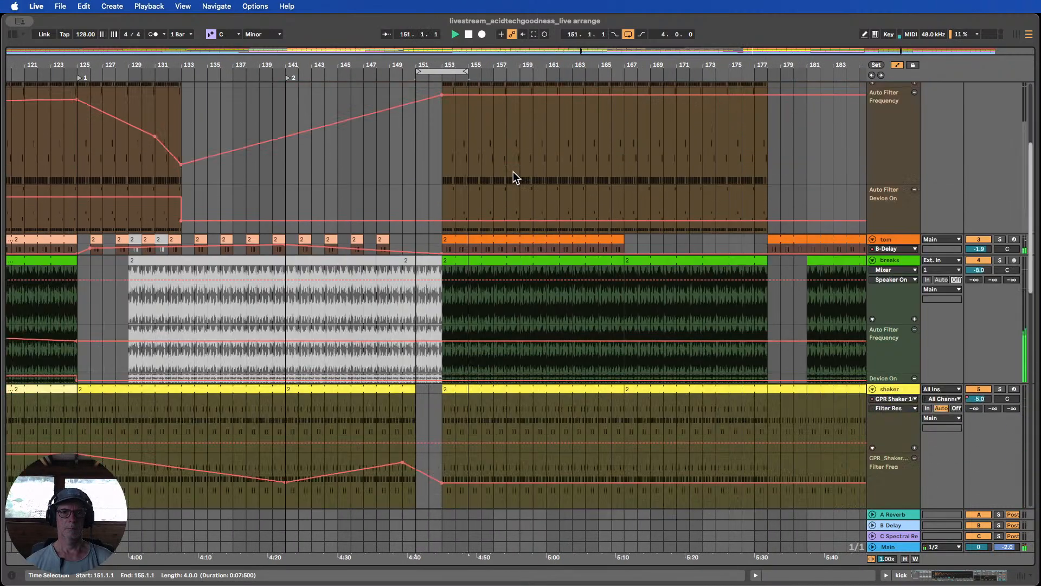
scroll(513, 171, down, 2)
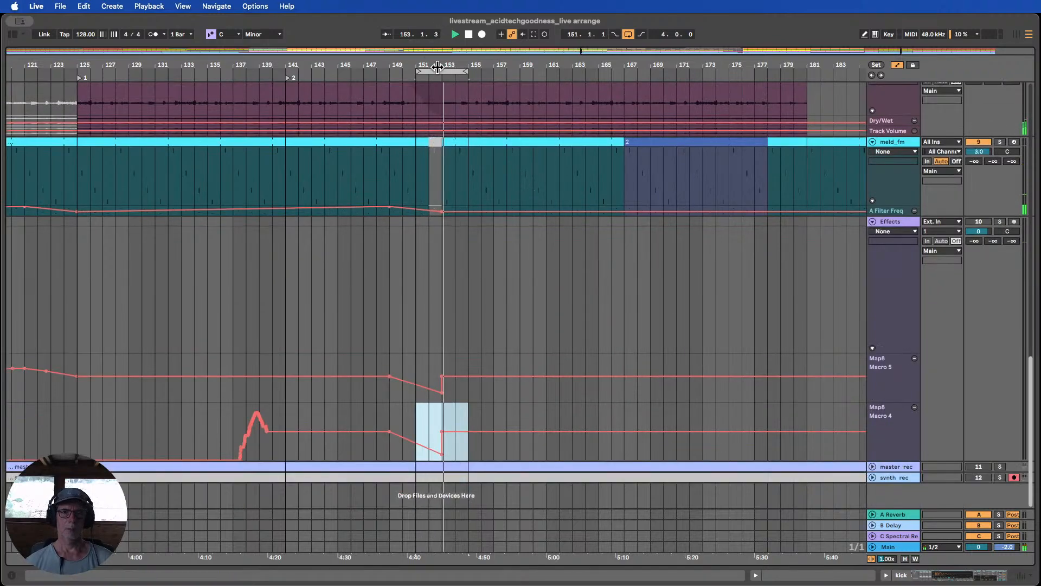
Stop playback and drop the Effects track's Macro 5 and Macro 4 automation to their minimum from bar 153 onward
drag(435, 67, 437, 49)
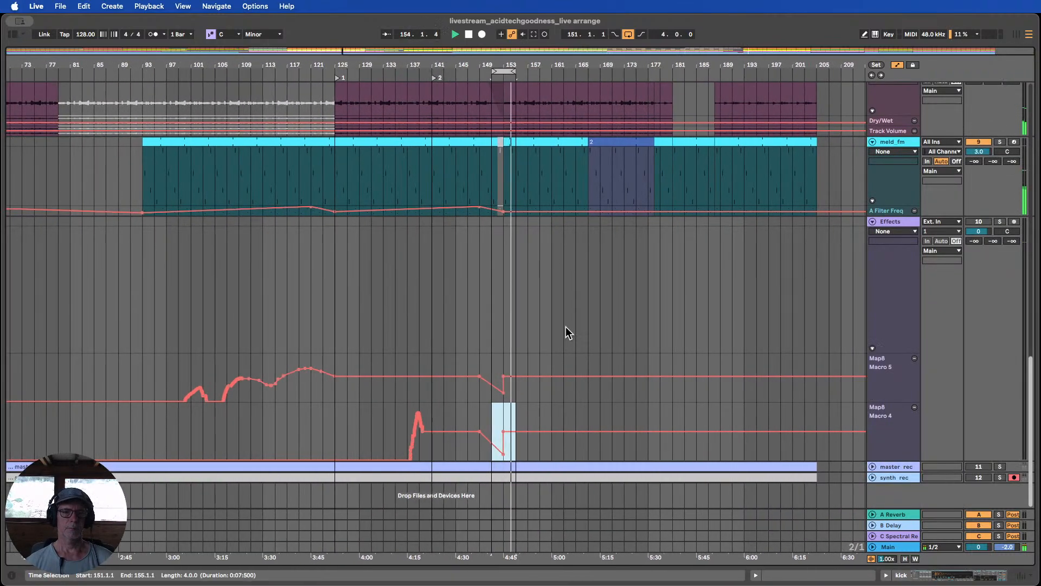
click(456, 35)
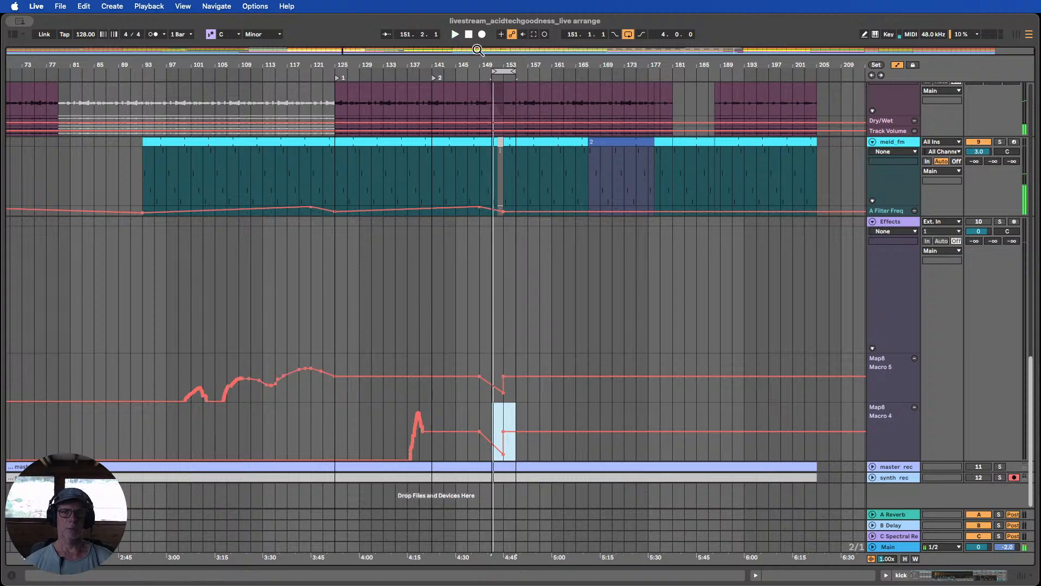
click(504, 375)
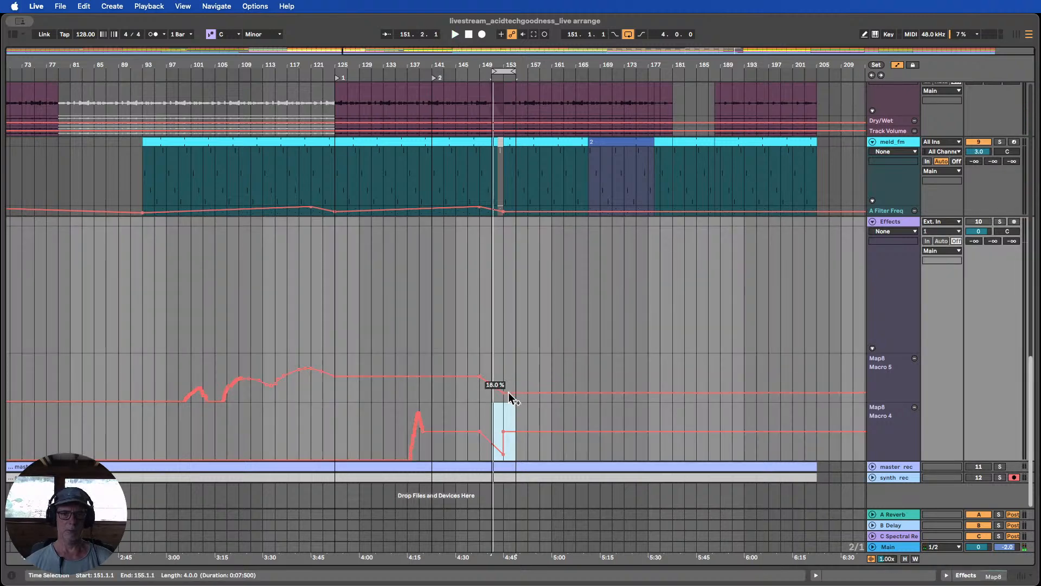
drag(509, 394, 508, 403)
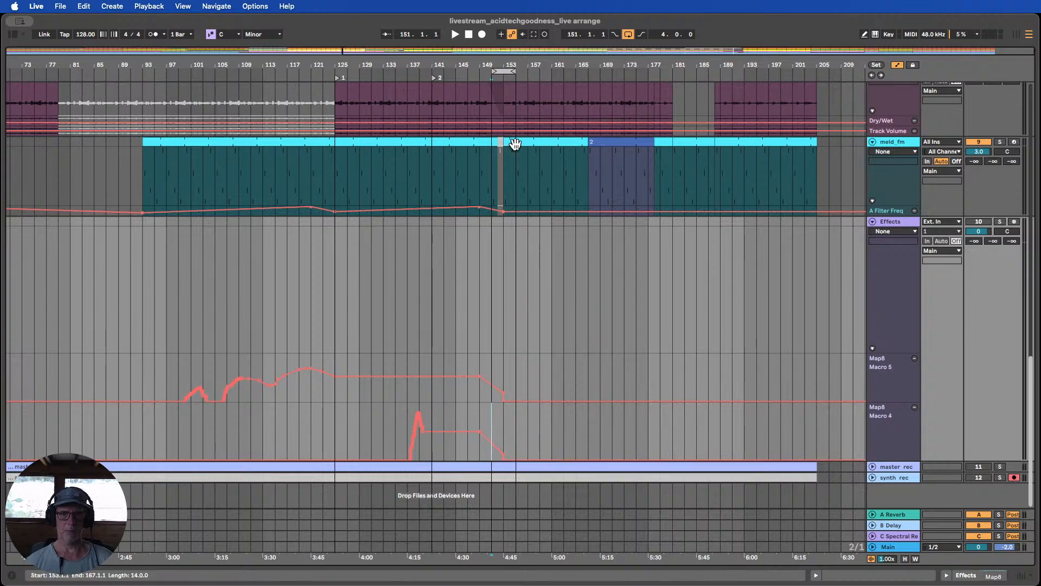
Replay the transition and clear the breaks audio between bars 149 and 153
scroll(515, 144, up, 15)
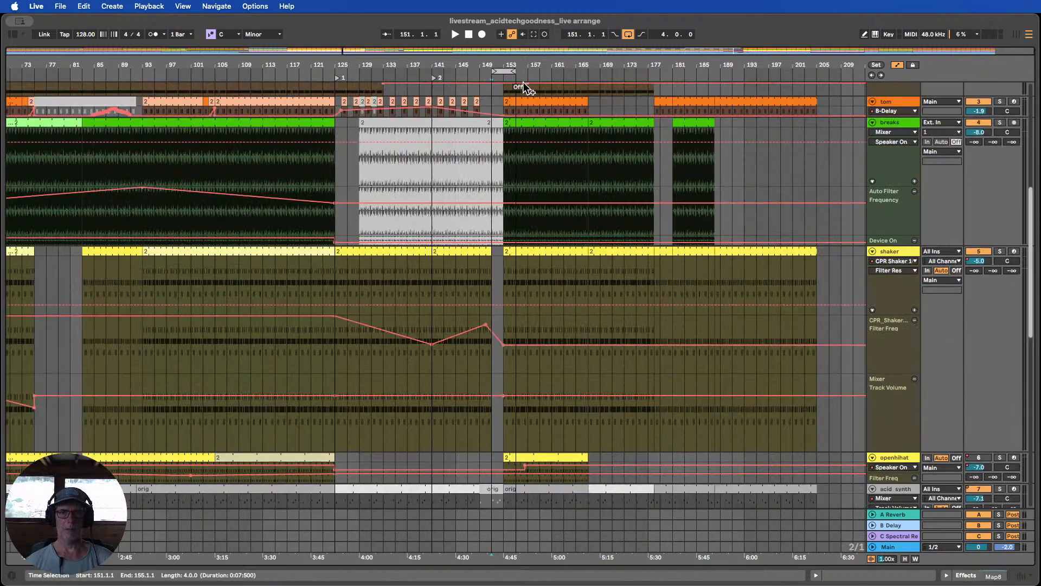
click(480, 71)
drag(525, 66, 527, 88)
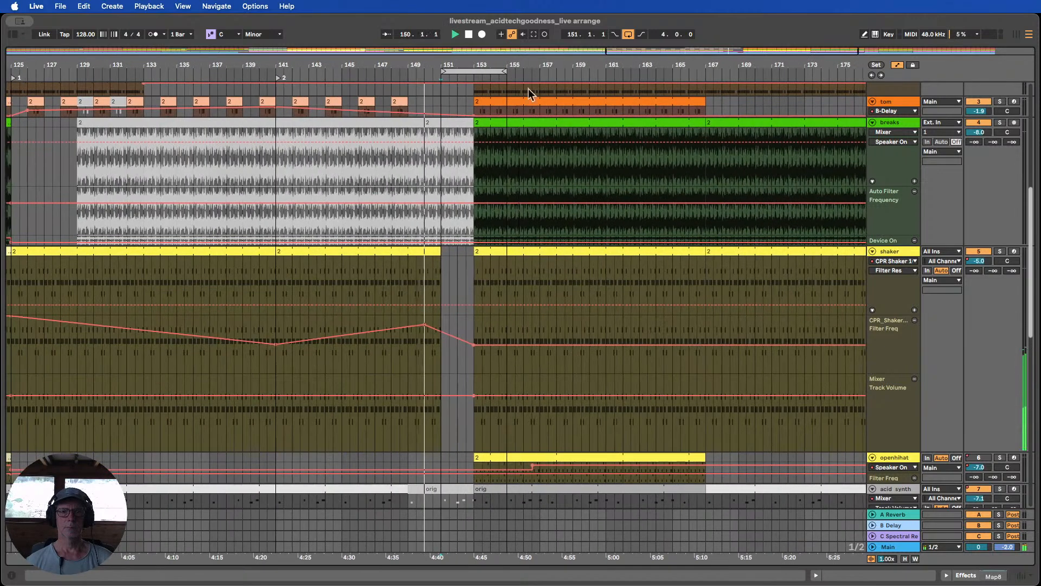
scroll(565, 155, up, 4)
scroll(565, 155, up, 3)
scroll(565, 155, down, 3)
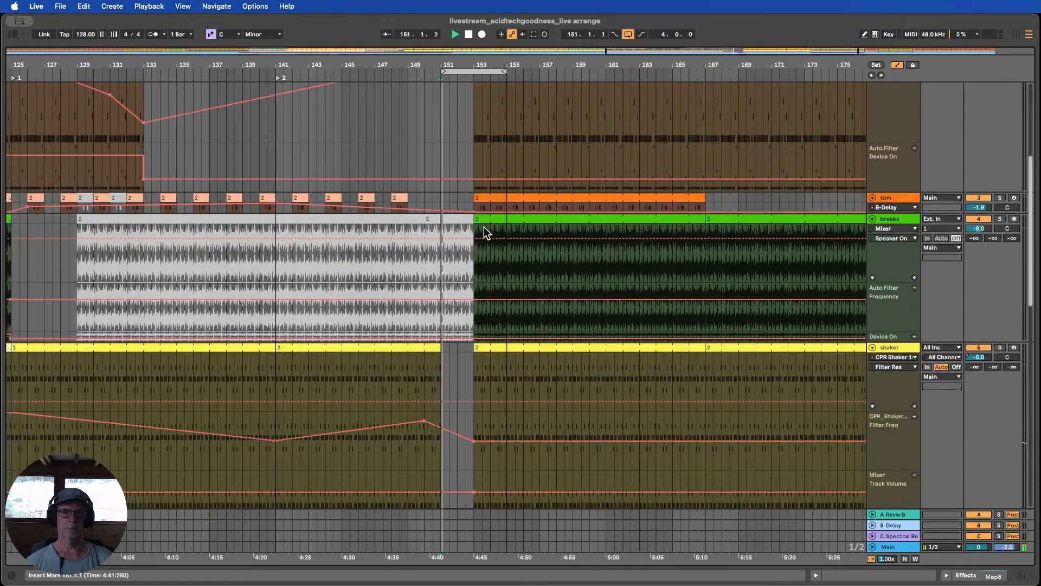
drag(469, 218, 435, 222)
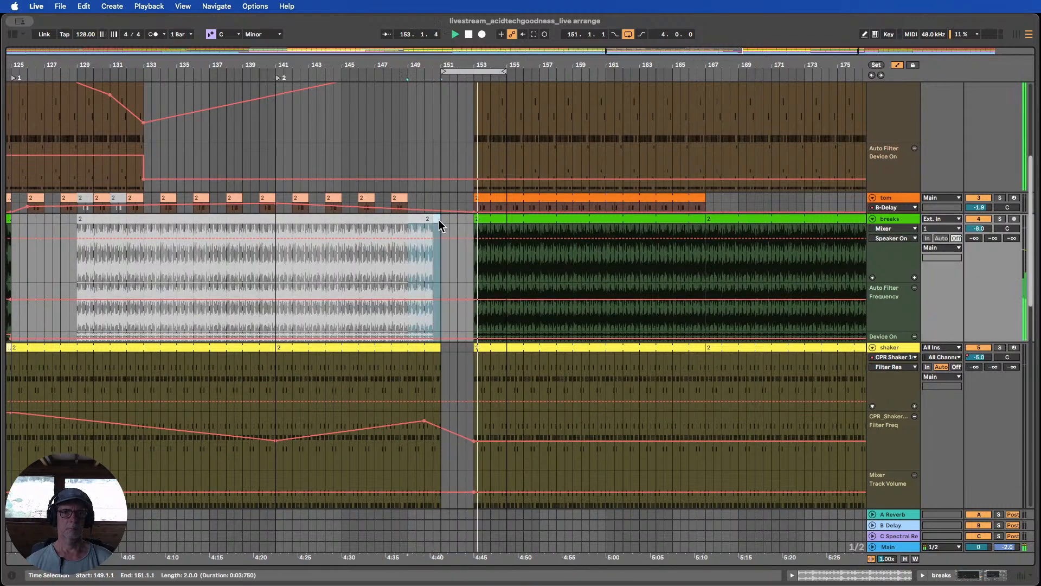
key(Delete)
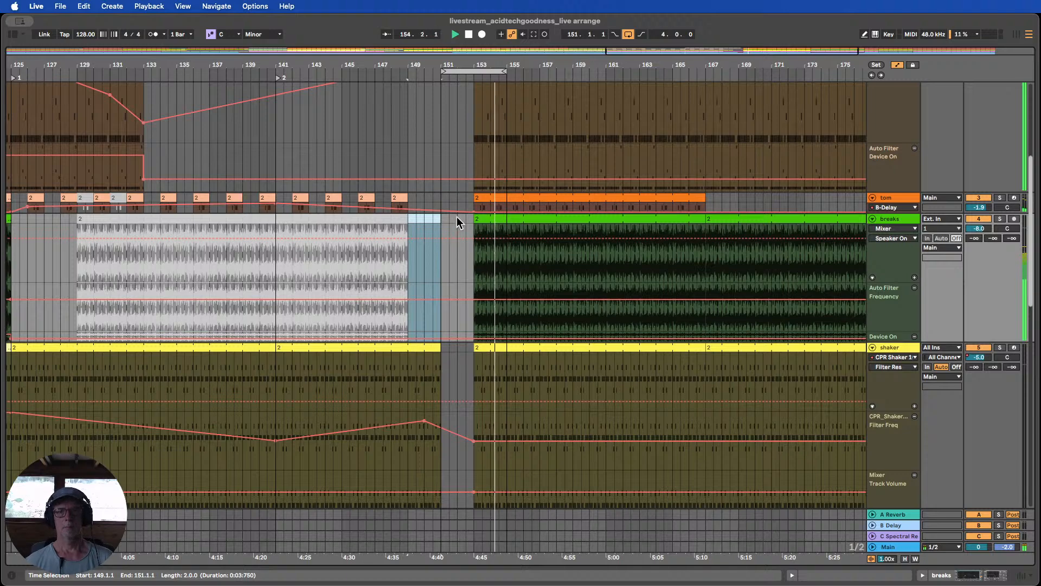
Fit all tracks to the arrangement height and enlarge the vox track around bars 149 to 153
scroll(488, 225, up, 6)
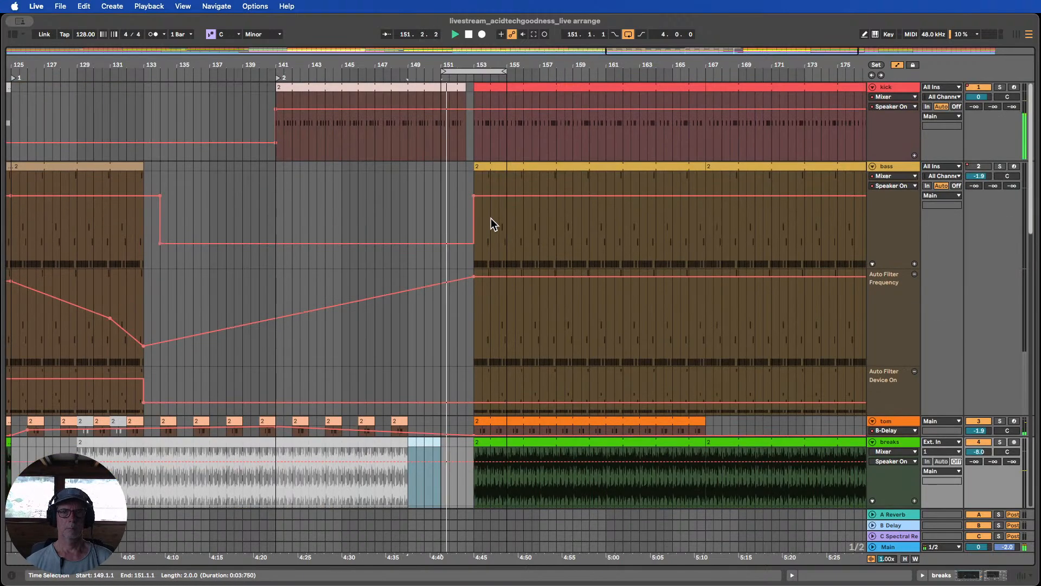
click(905, 558)
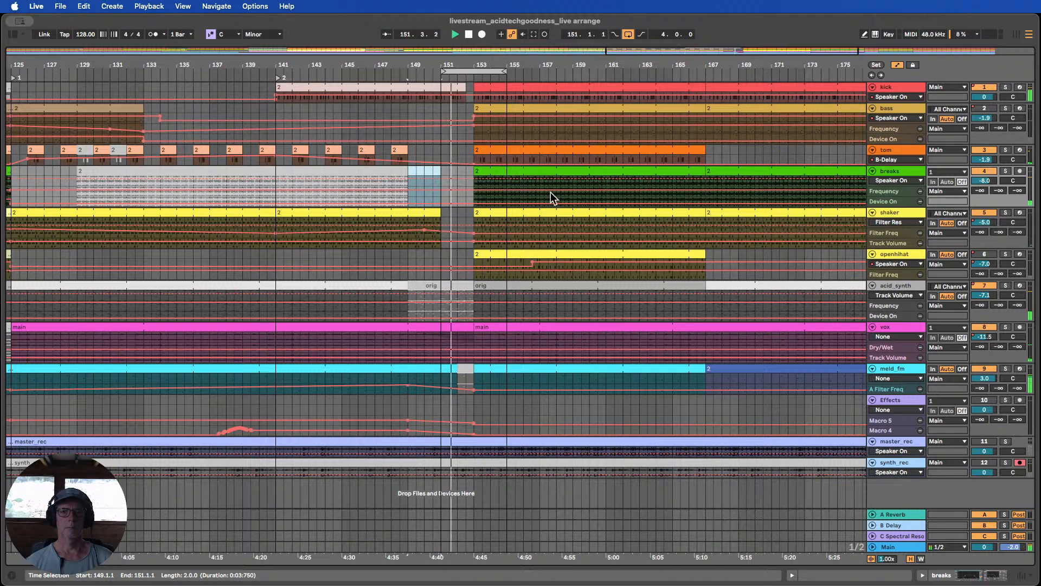
scroll(477, 71, up, 5)
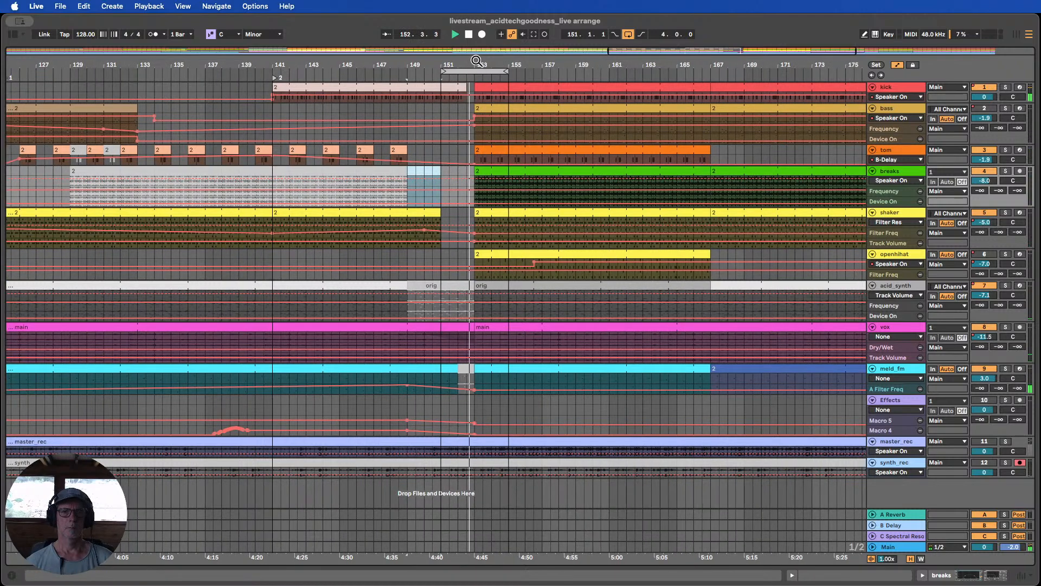
scroll(470, 86, up, 1)
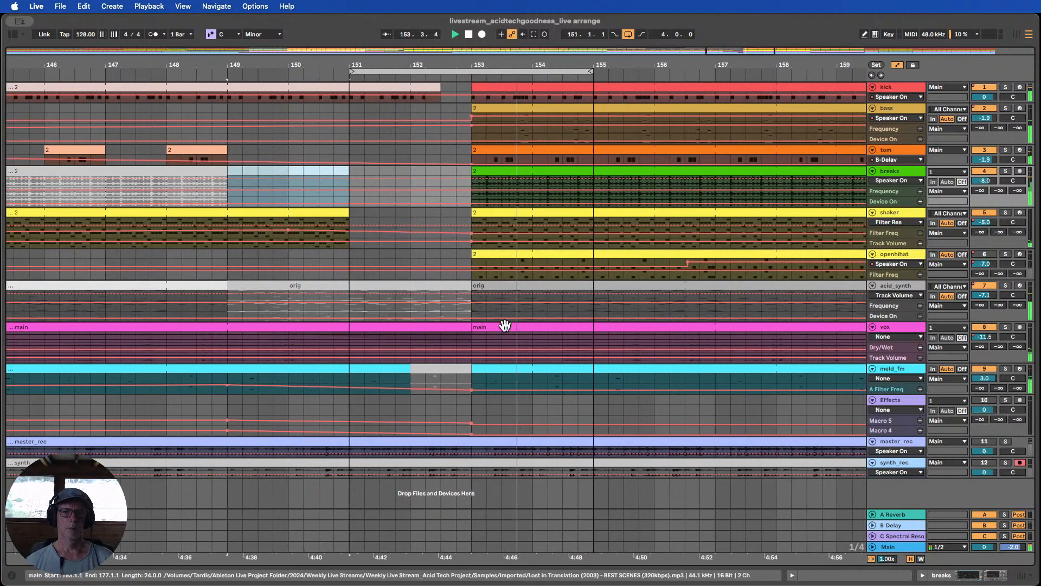
drag(899, 342, 895, 411)
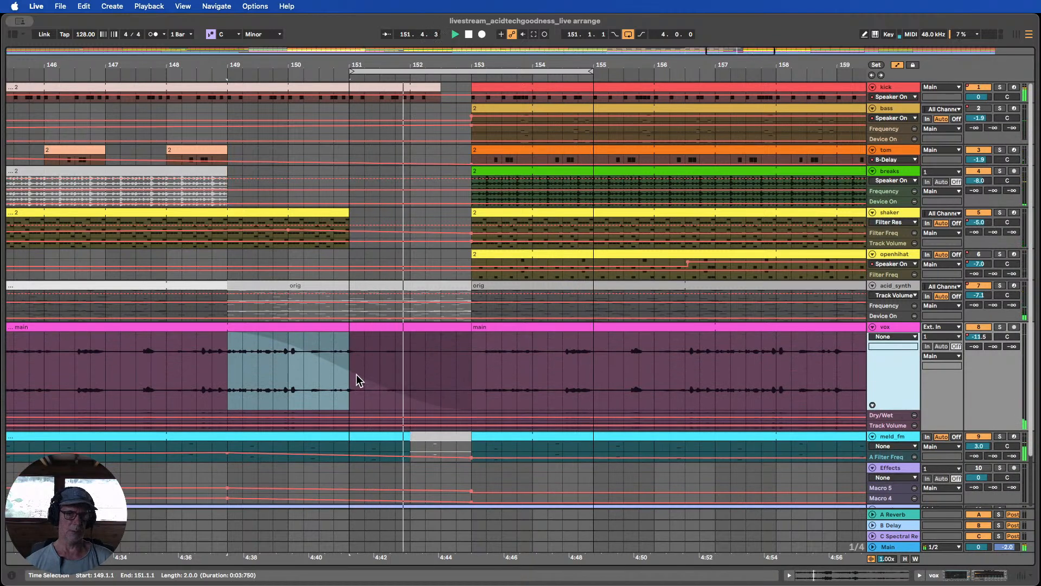
Hide the automation lanes and move the start of the vox clip's fade-out to bar 151, reshaping its curve to drop later
click(315, 373)
click(329, 348)
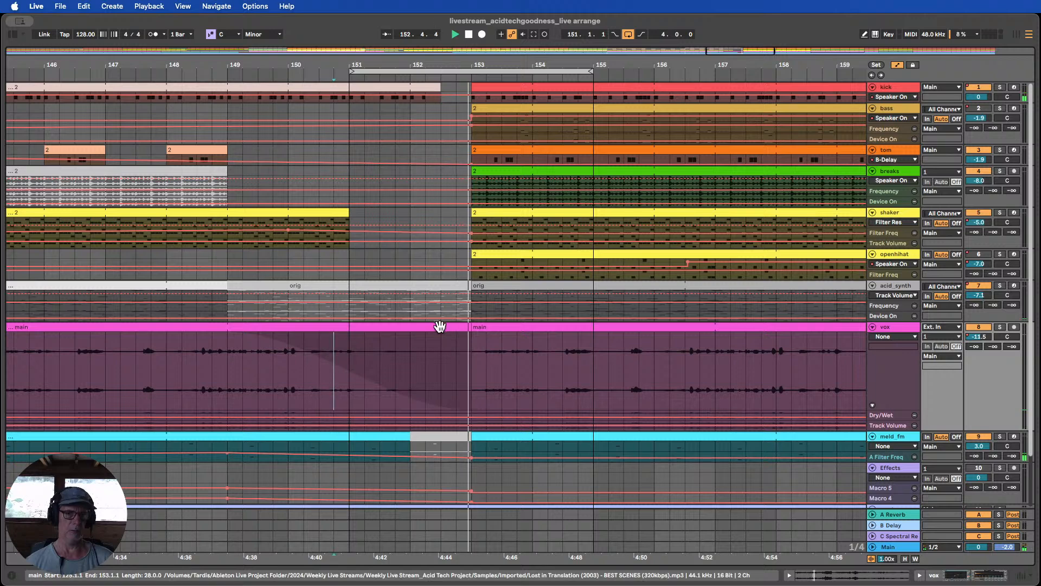
key(a)
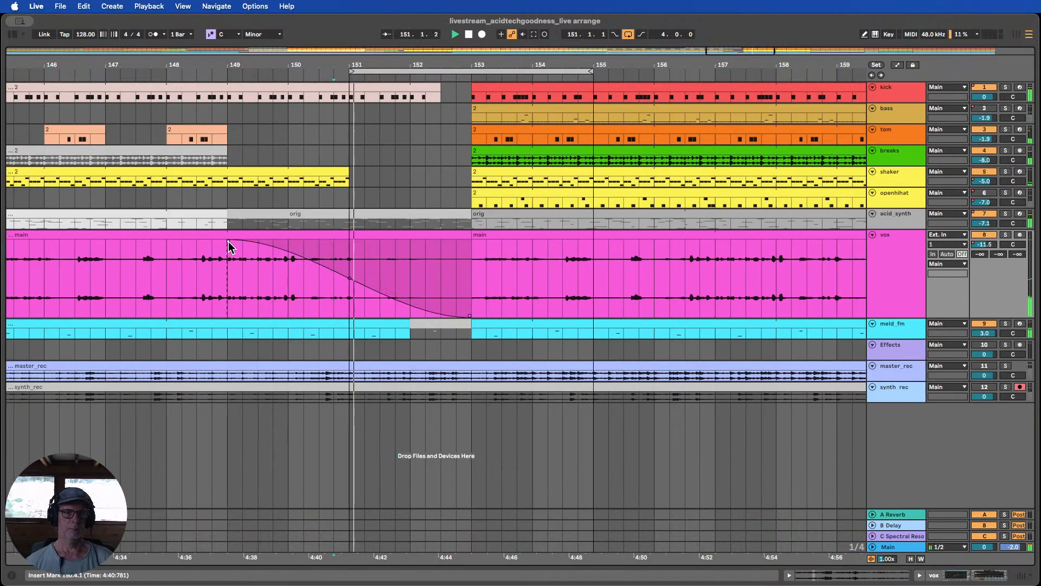
drag(228, 242, 348, 219)
drag(410, 278, 415, 222)
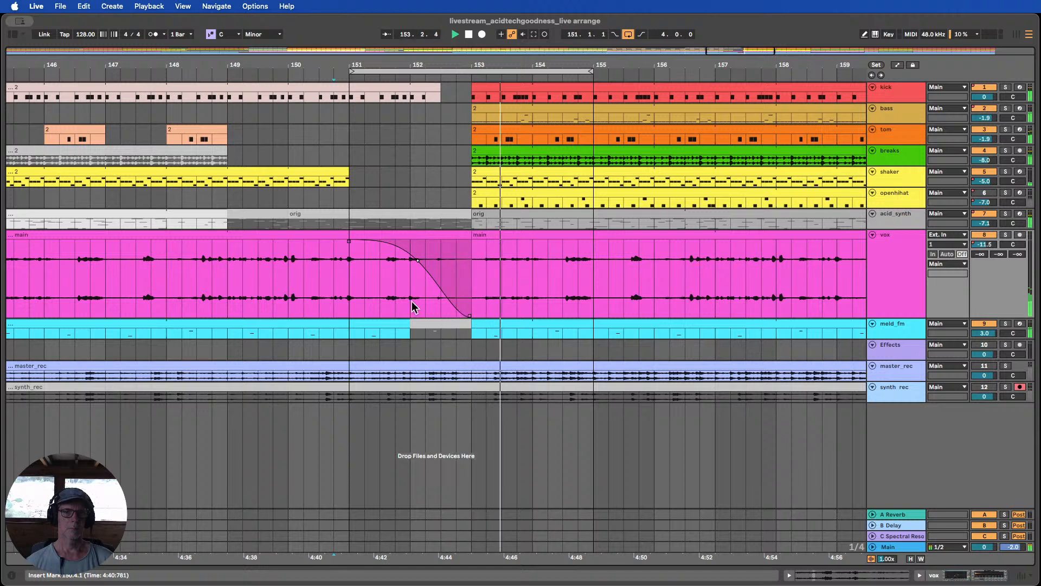
Extend the active meld_fm clip up to bar 153, then deactivate its segment from bar 152 to 153 again
drag(410, 325, 471, 325)
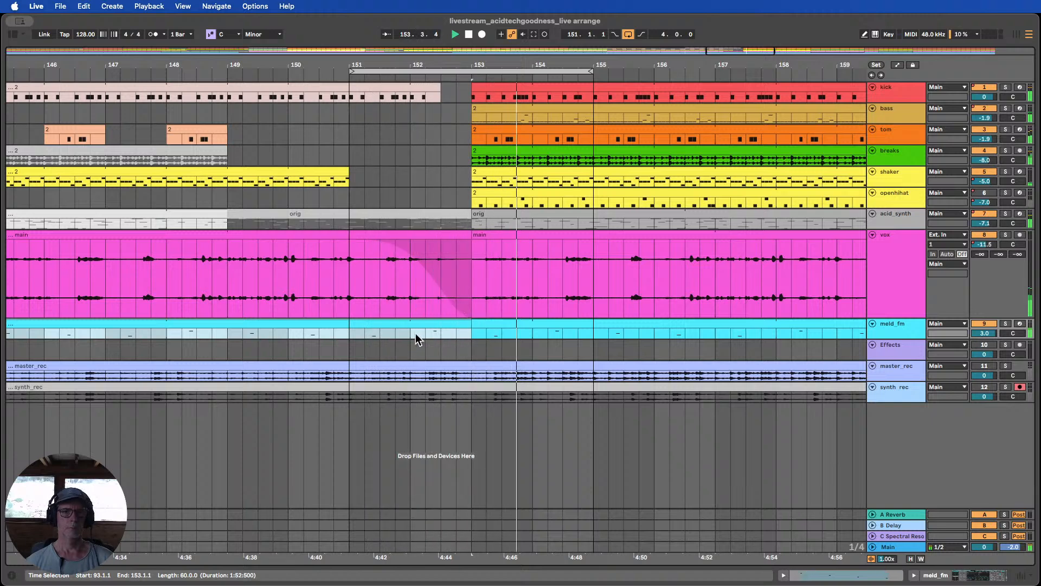
drag(415, 332, 464, 329)
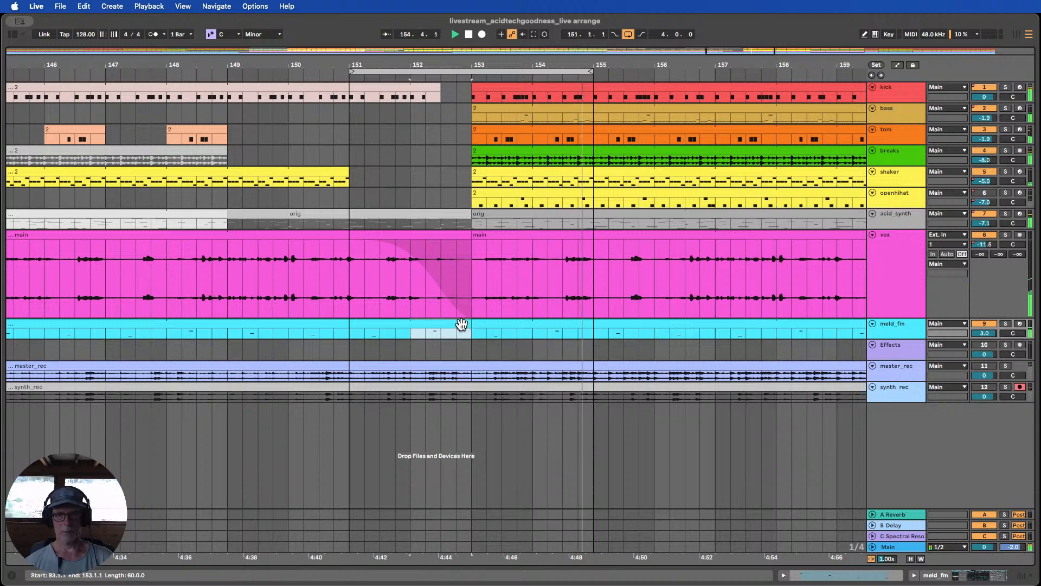
key(Delete)
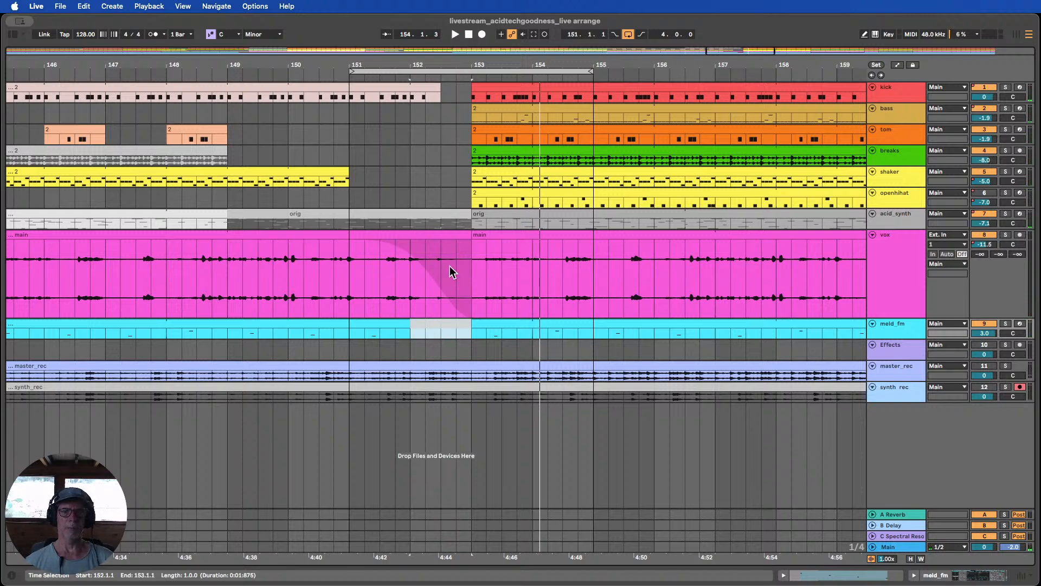
Remove the half bar of time from 152.3.1 to 153.1.1 across all tracks
drag(441, 98, 465, 416)
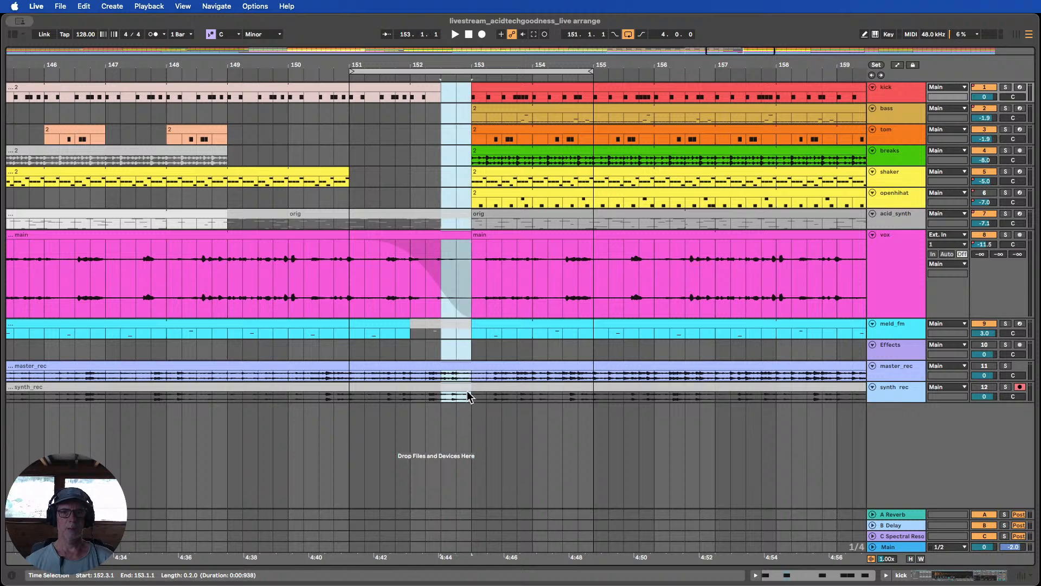
drag(465, 342, 462, 340)
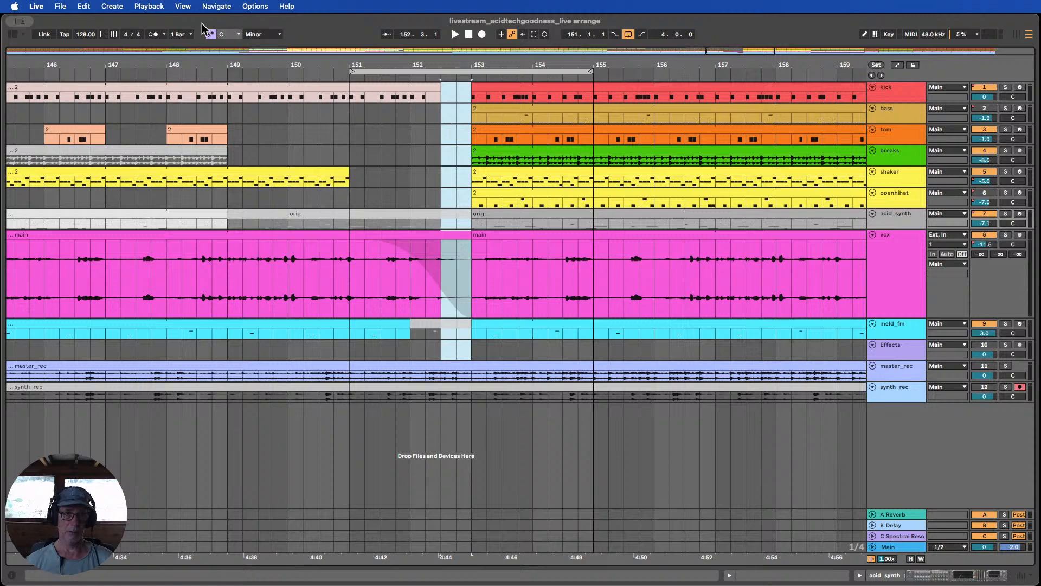
click(86, 8)
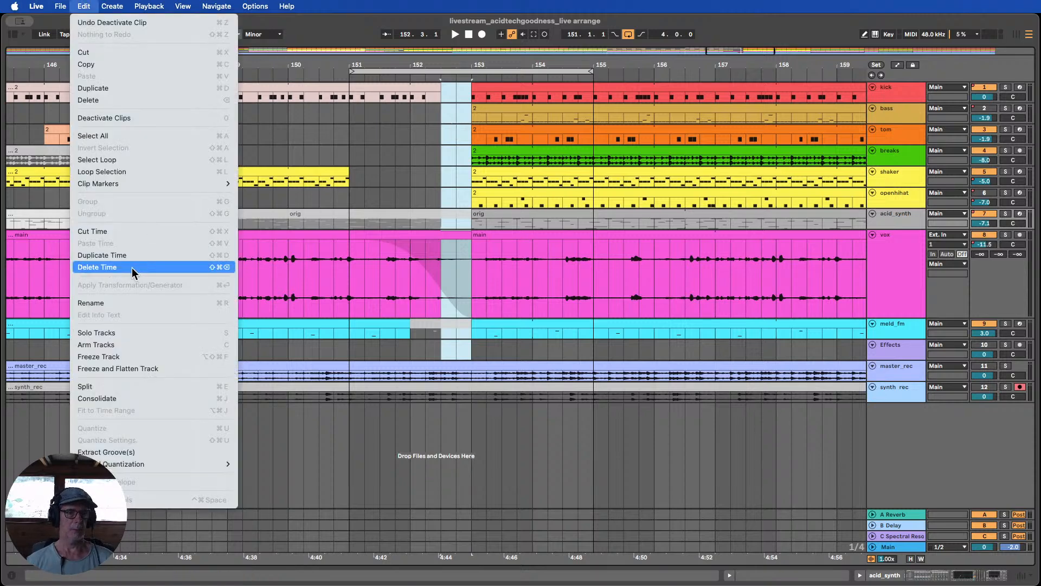
click(122, 231)
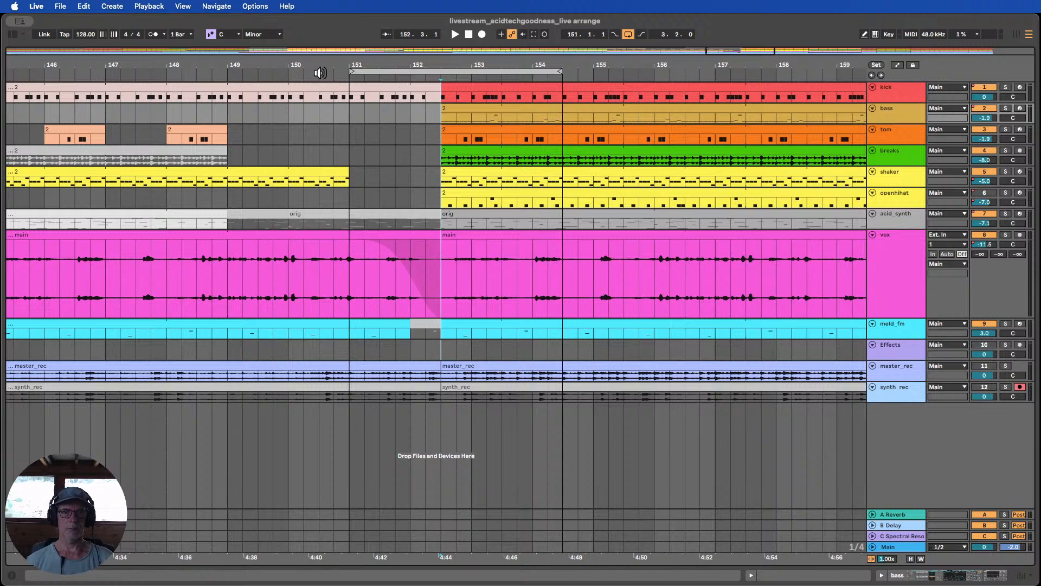
Play back the shortened transition from just before bar 151 and stop playback
click(321, 73)
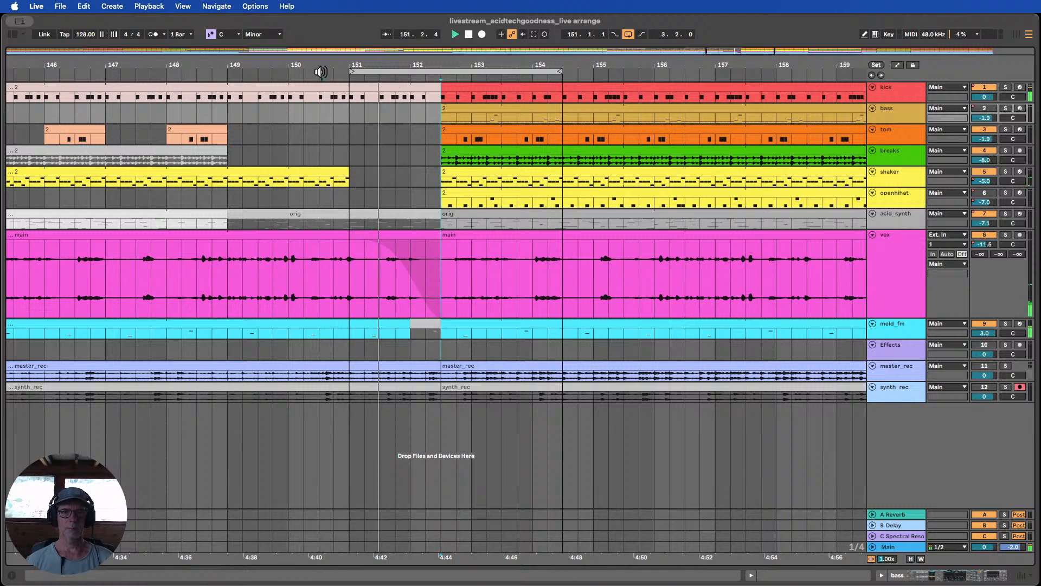
click(320, 72)
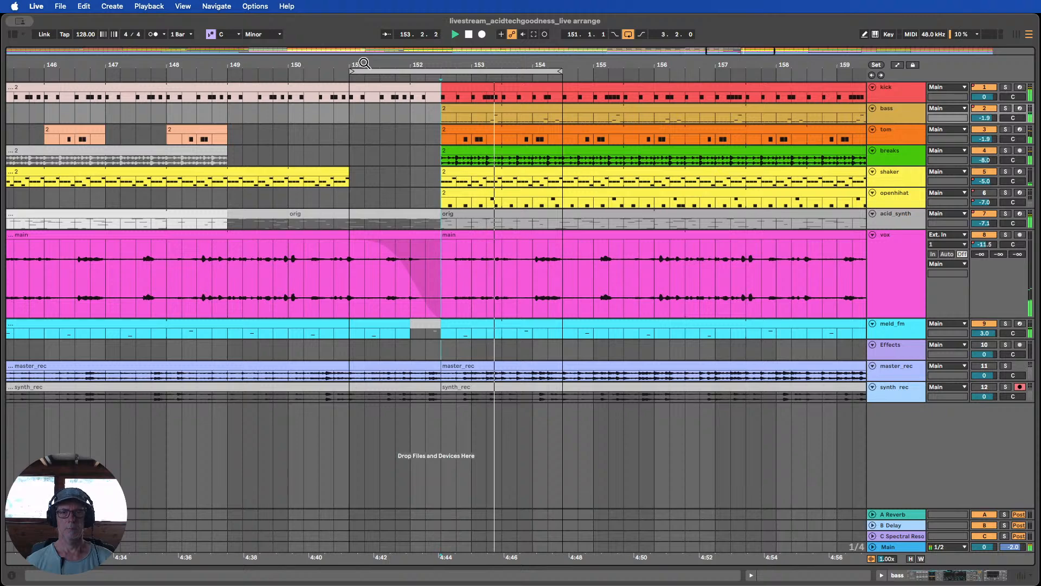
click(468, 36)
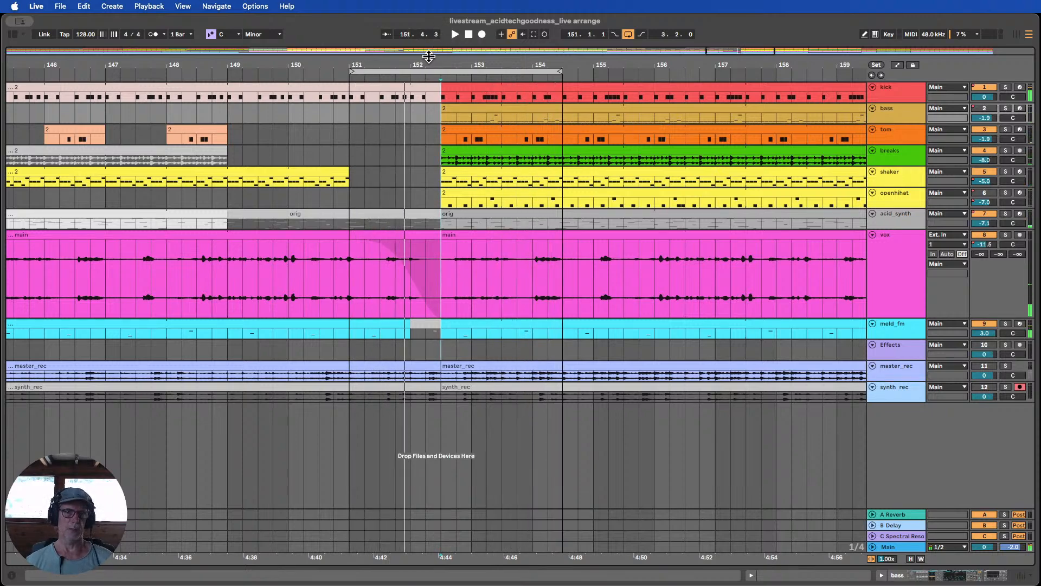
Add a locator at bar 153.1.1 to mark the downbeat
mouse_move(430, 63)
mouse_down()
mouse_move(400, 56)
mouse_move(428, 62)
mouse_up()
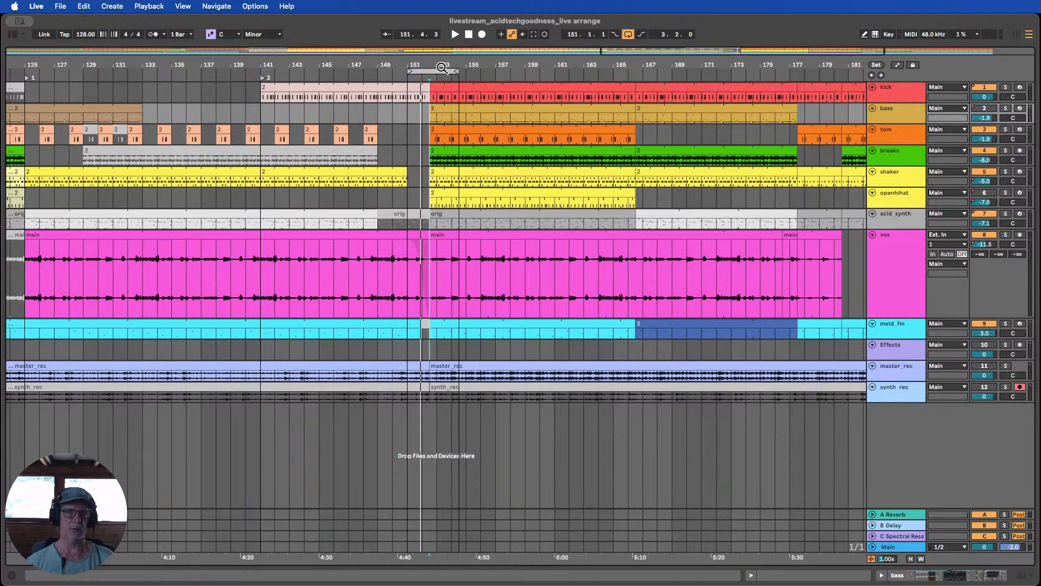
click(435, 119)
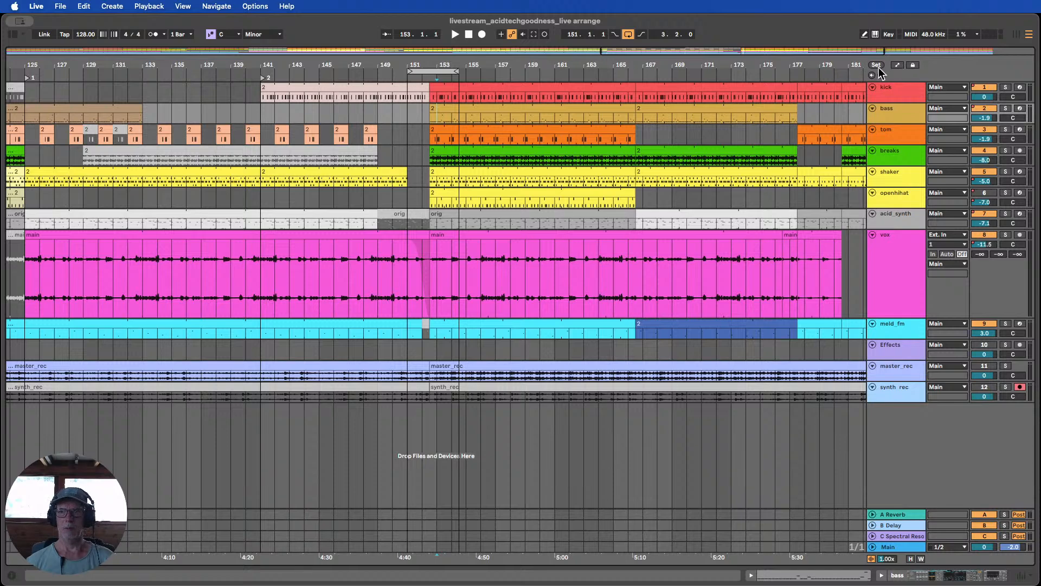
Audition the transition from about bar 149 and extend the loop range to eight bars, from bar 149 to bar 157
click(386, 72)
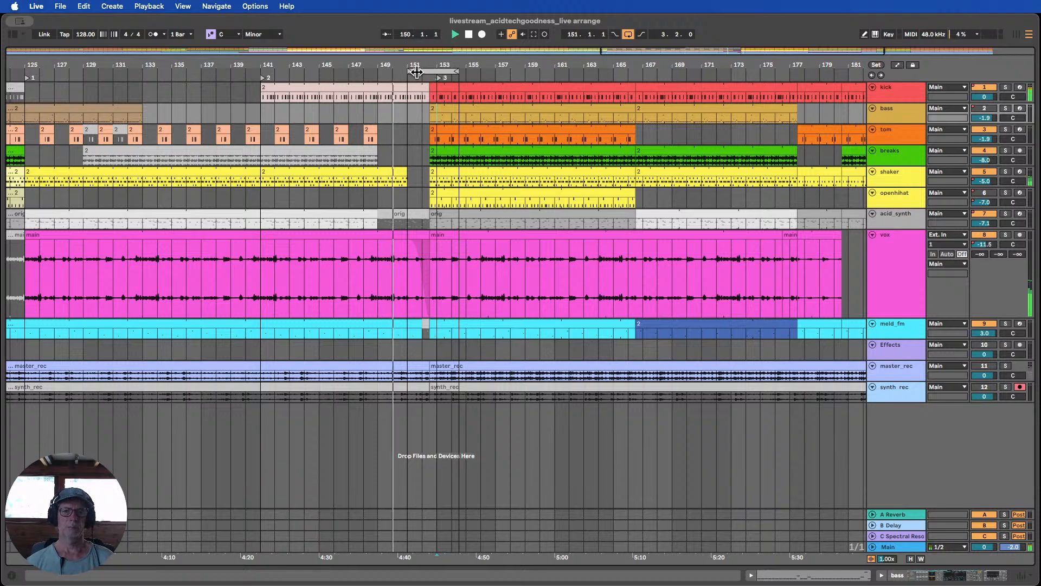
drag(410, 70, 379, 70)
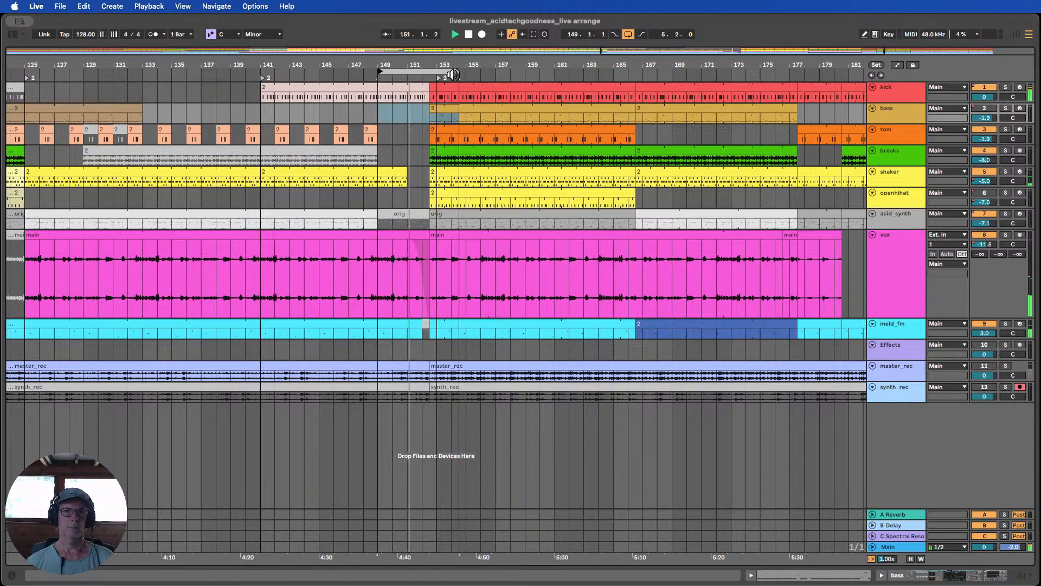
drag(456, 71, 491, 70)
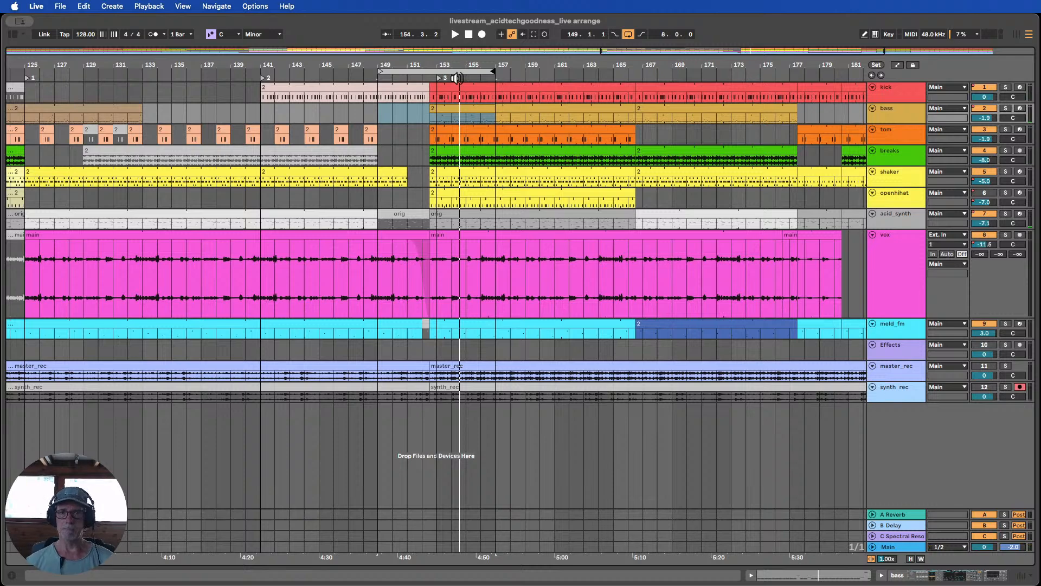
Shift all clips from 152.3.1 onward half a bar later on every track and extend their starts back to 152.3.1
drag(447, 60, 298, 102)
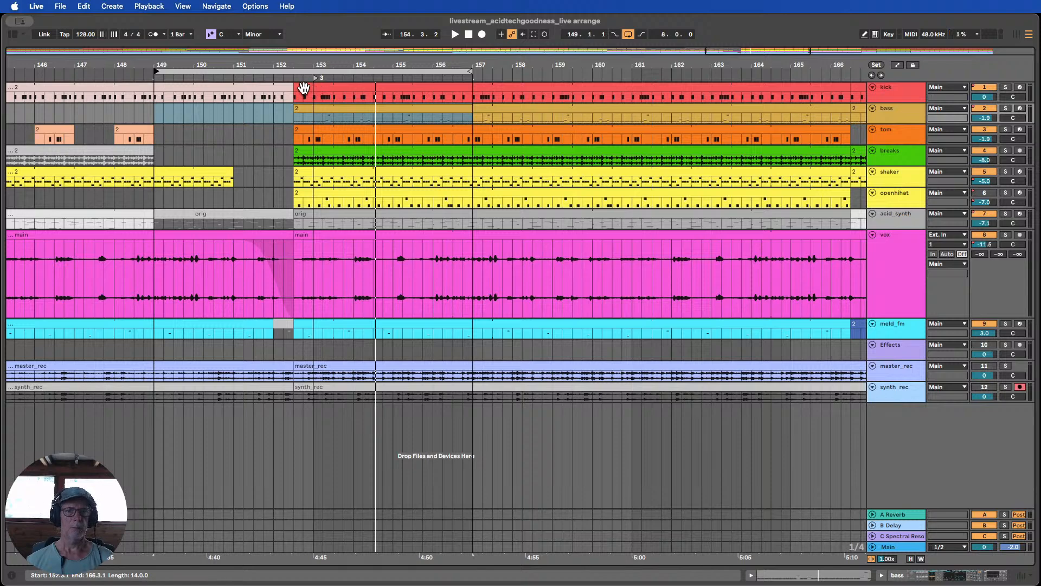
click(304, 88)
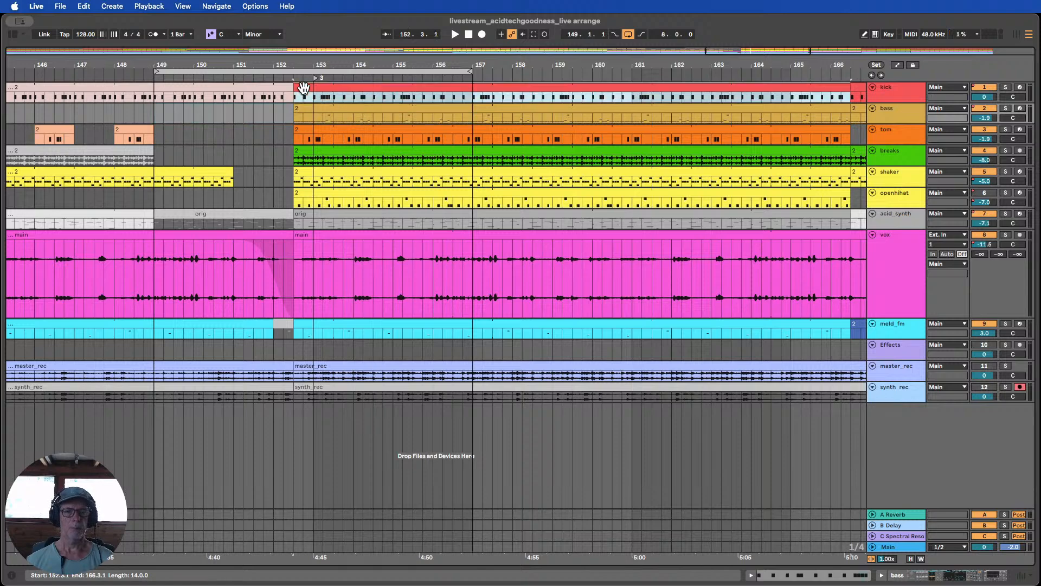
shift+click(310, 387)
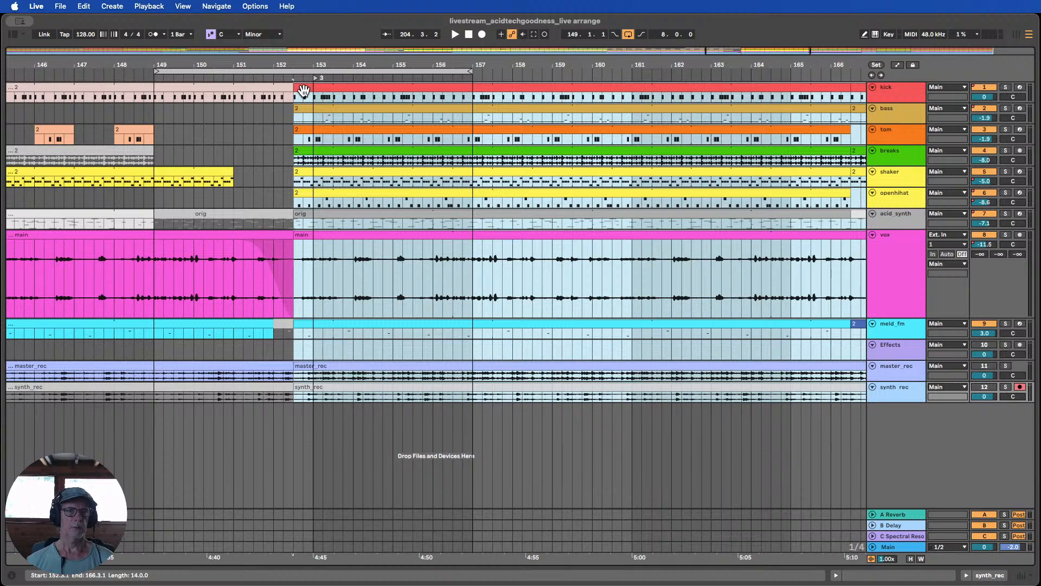
mouse_move(304, 90)
mouse_down()
mouse_move(326, 103)
mouse_move(314, 117)
mouse_move(294, 86)
mouse_up()
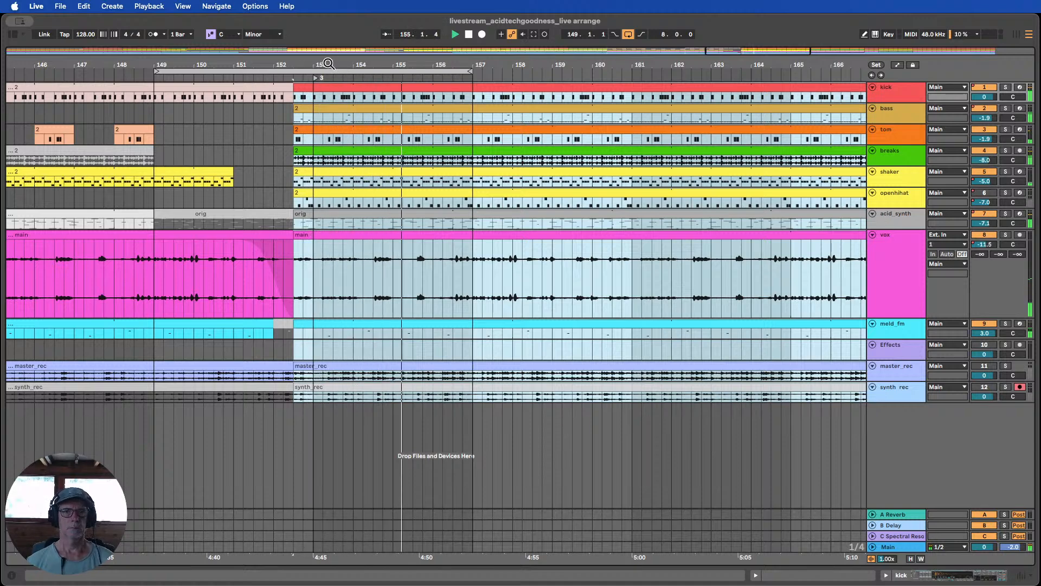
Stop playback, extend the loop start back to 147.1.1, and play the reworked transition from there
drag(336, 67, 356, 40)
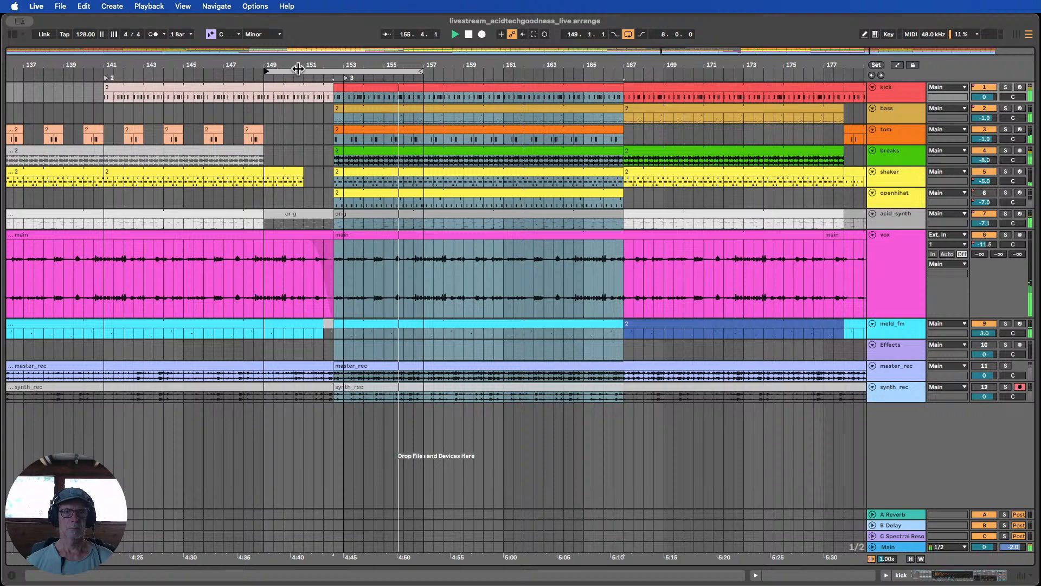
click(462, 36)
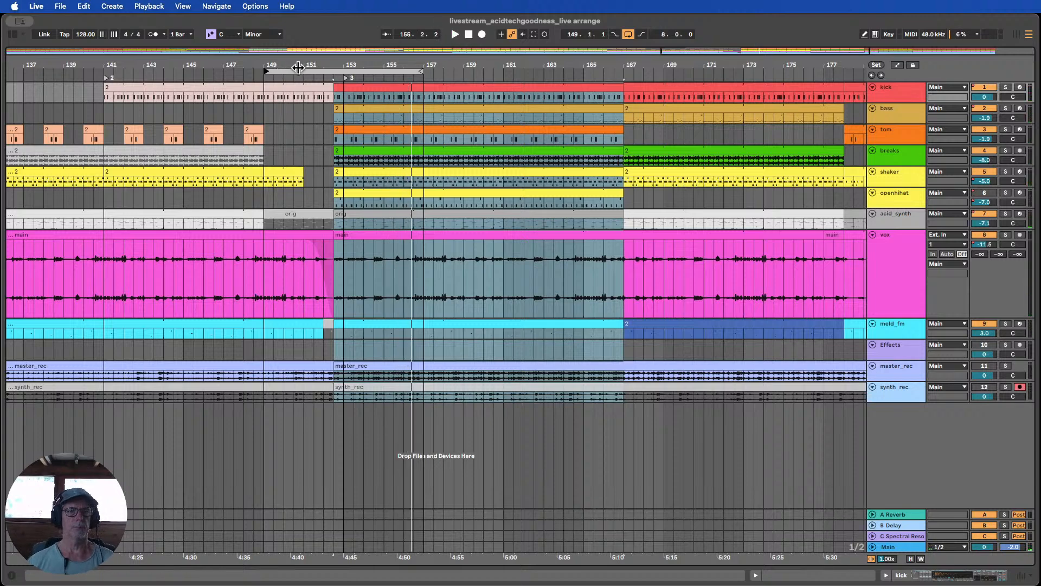
drag(266, 68, 224, 68)
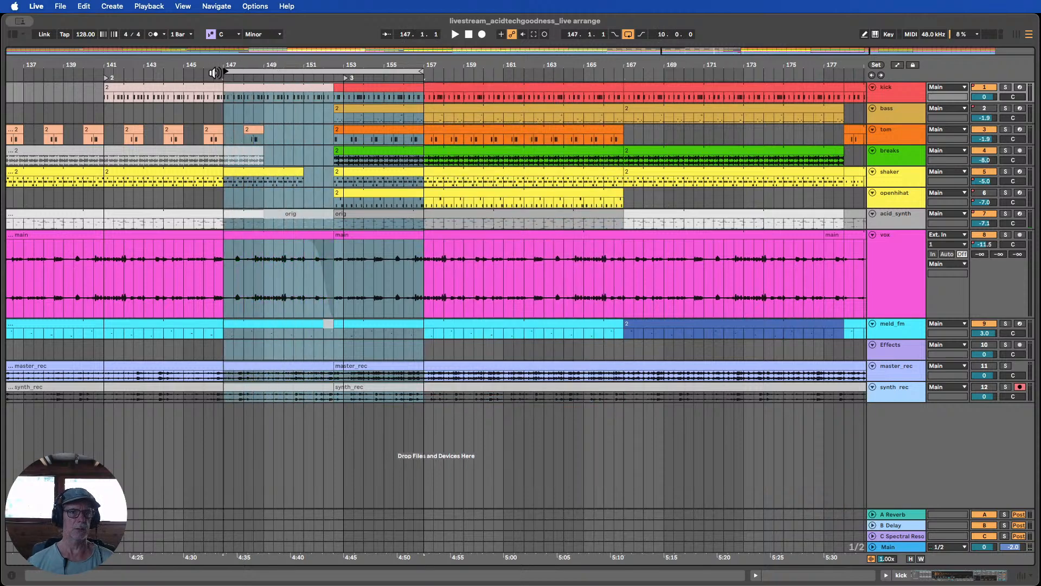
click(215, 71)
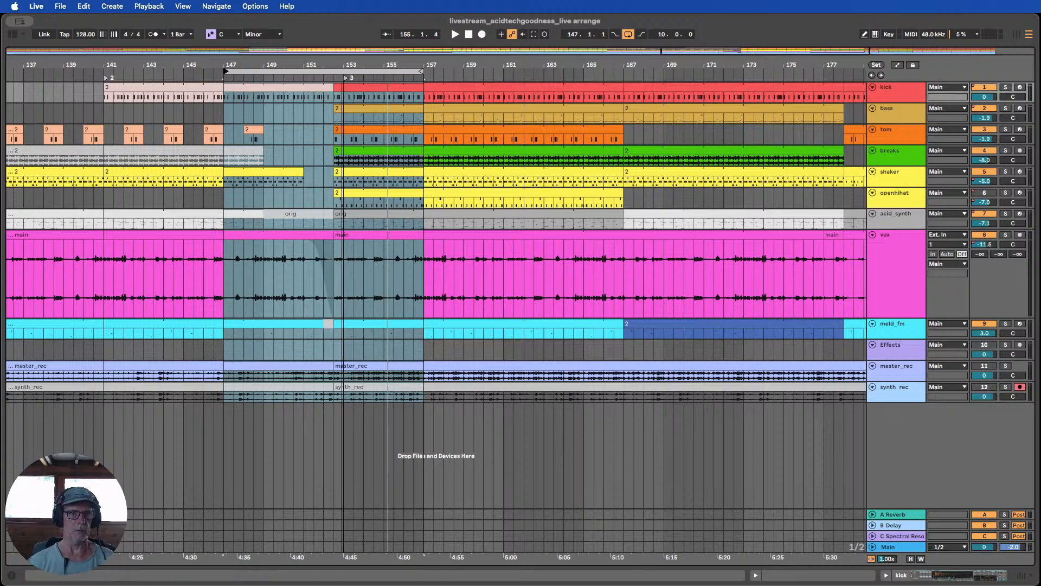
Enlarge the acid_synth and kick tracks and show the automation lanes
scroll(350, 154, up, 3)
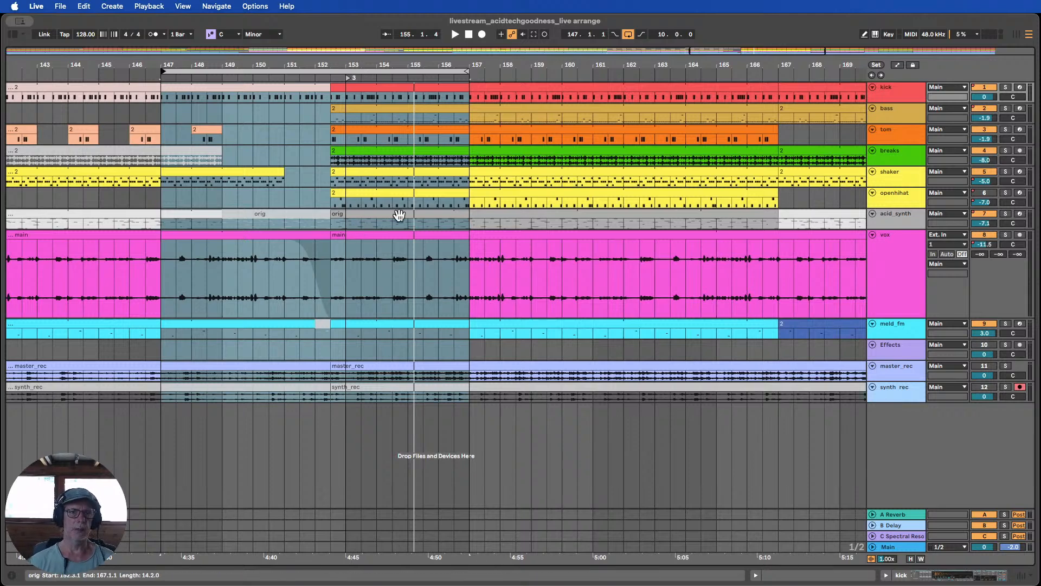
click(895, 219)
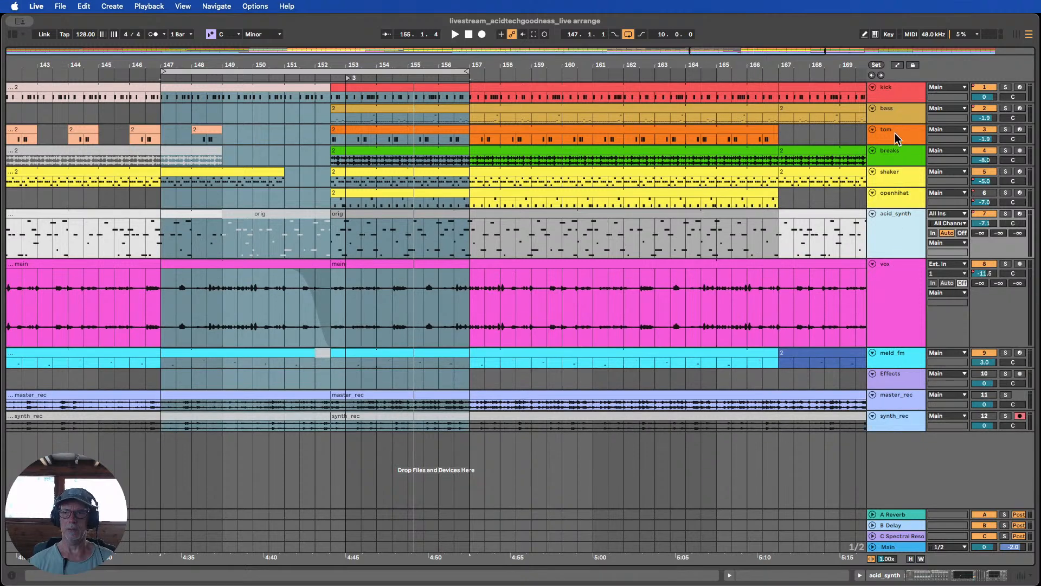
drag(886, 101, 890, 126)
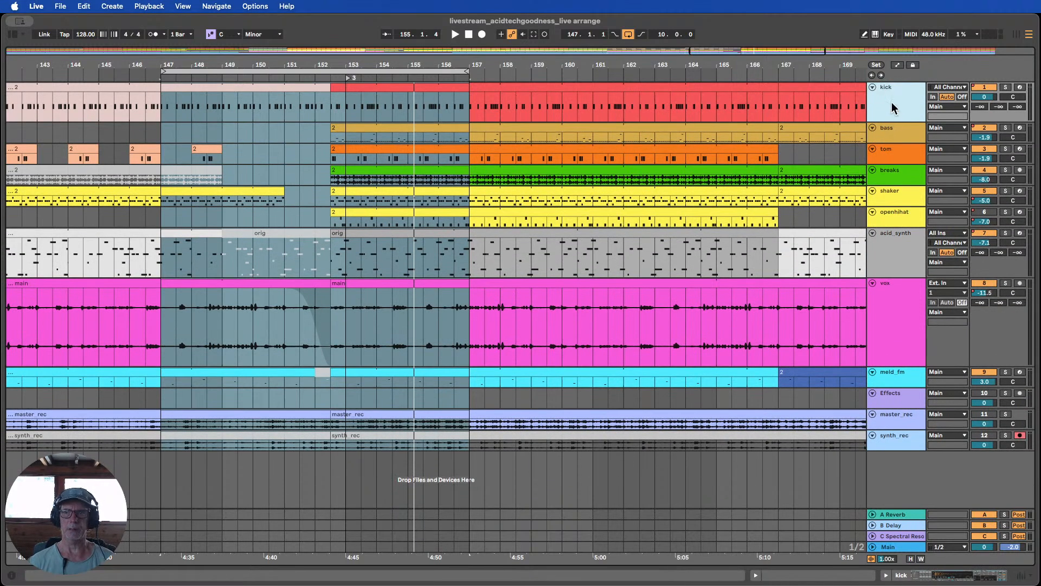
click(897, 65)
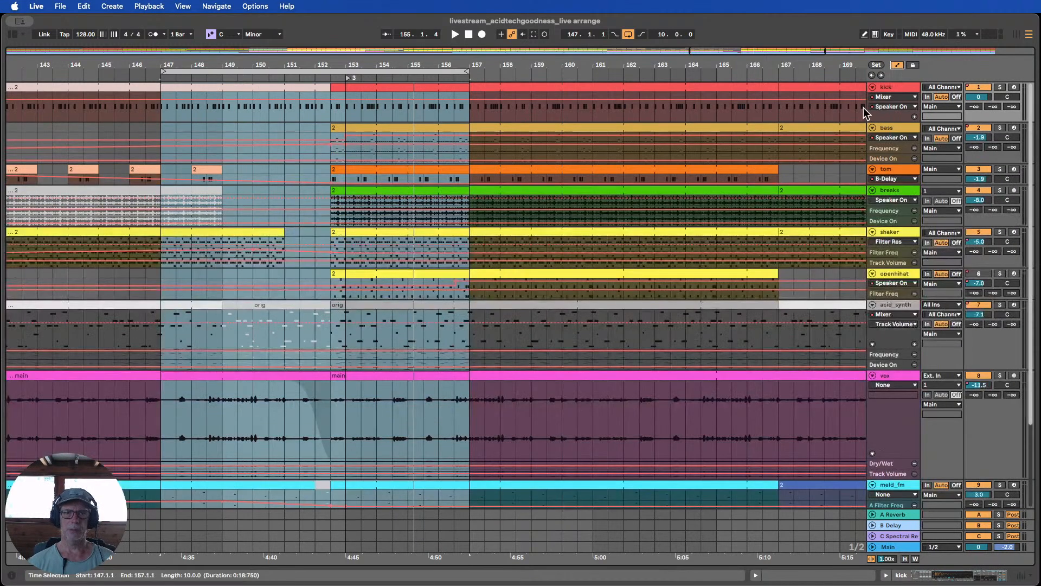
drag(895, 120, 902, 174)
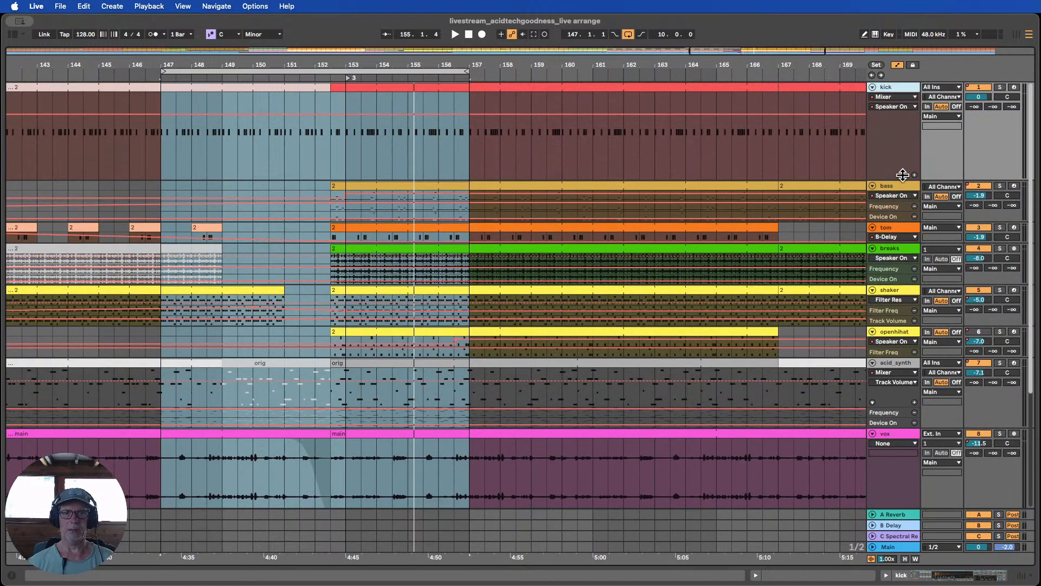
Check the kick track's Mixer Speaker On automation across the wider arrangement around the transition
drag(411, 68, 412, 68)
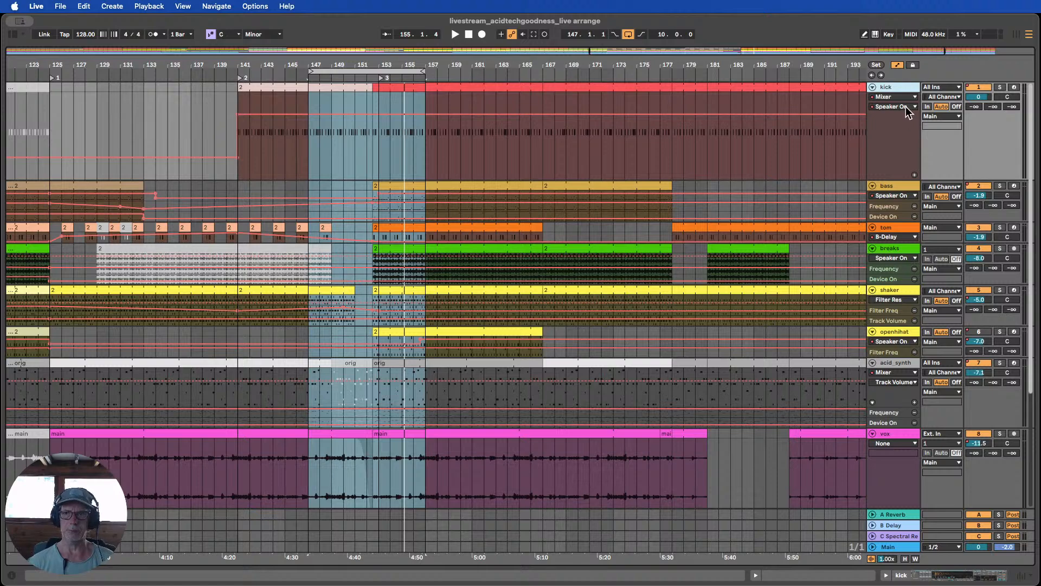
click(885, 97)
click(885, 97)
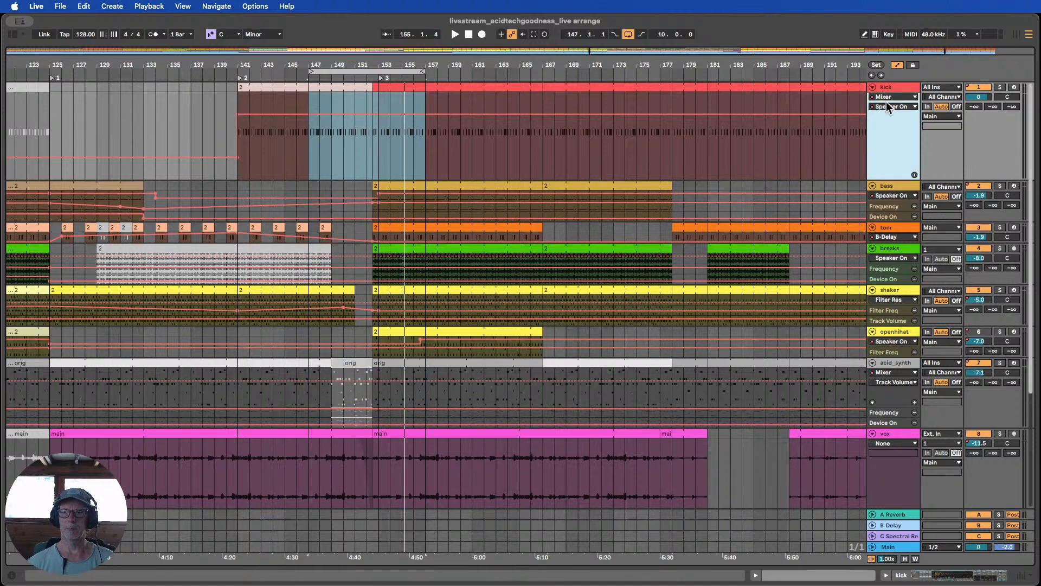
click(888, 107)
click(887, 108)
scroll(893, 174, down, 1)
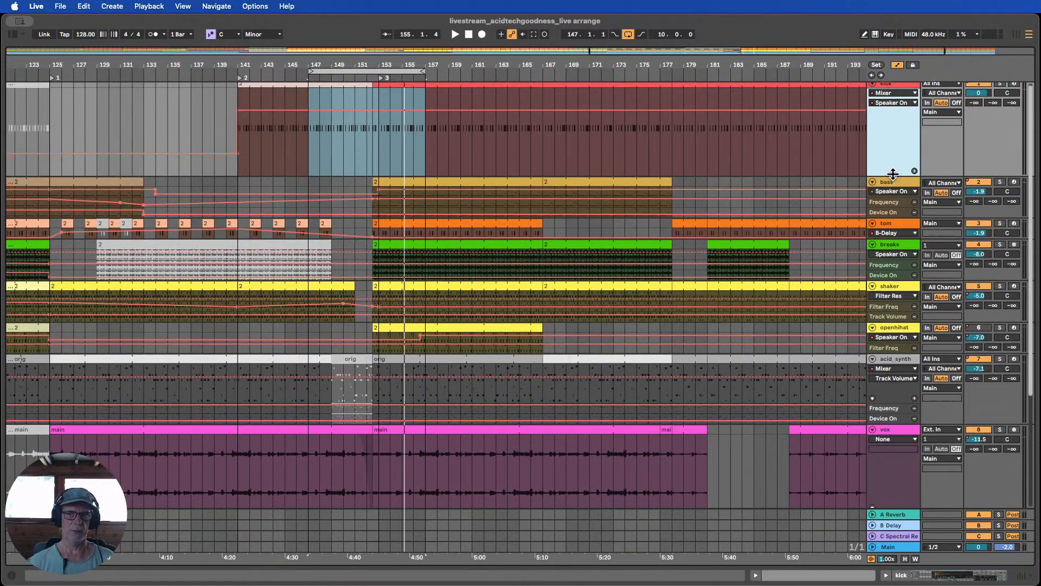
Enlarge the bass track and check its Mixer Speaker On automation around bar 153
drag(895, 197, 899, 244)
scroll(536, 227, down, 3)
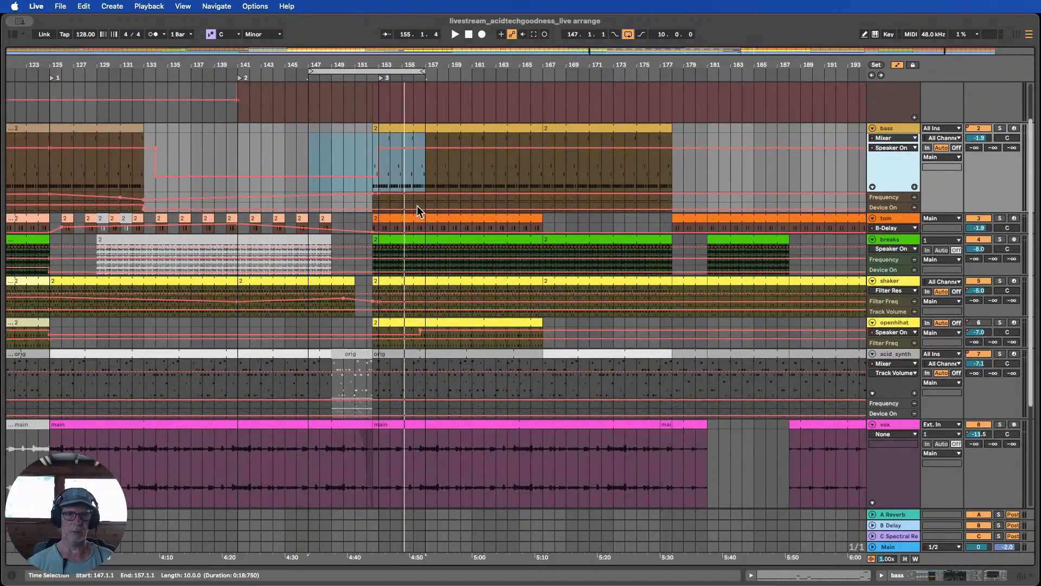
drag(379, 61, 368, 166)
scroll(378, 160, up, 3)
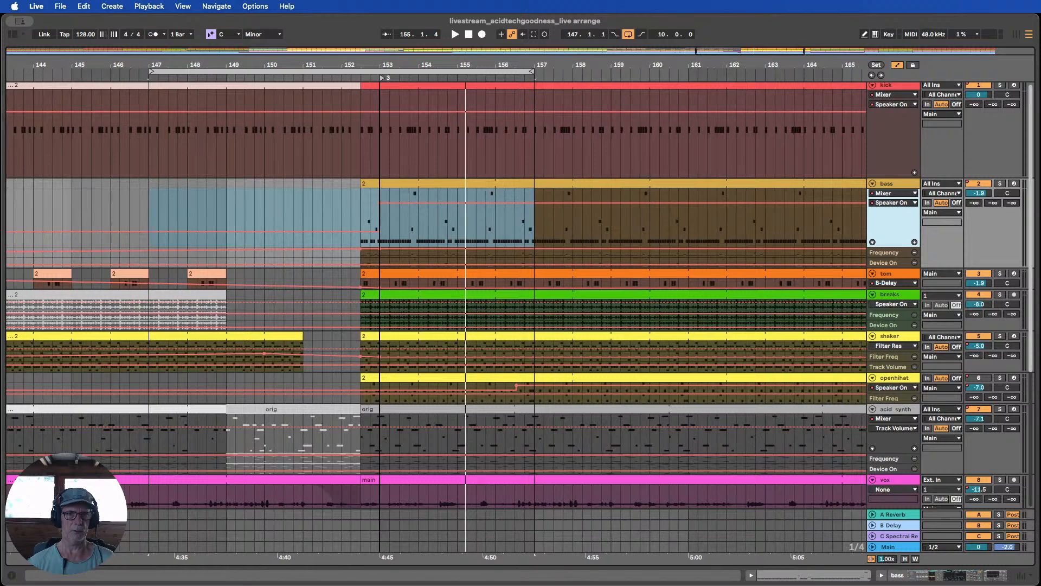
Enlarge the bass track's Auto Filter Frequency automation lane and check the filter ramp leading into bar 153
scroll(365, 186, down, 2)
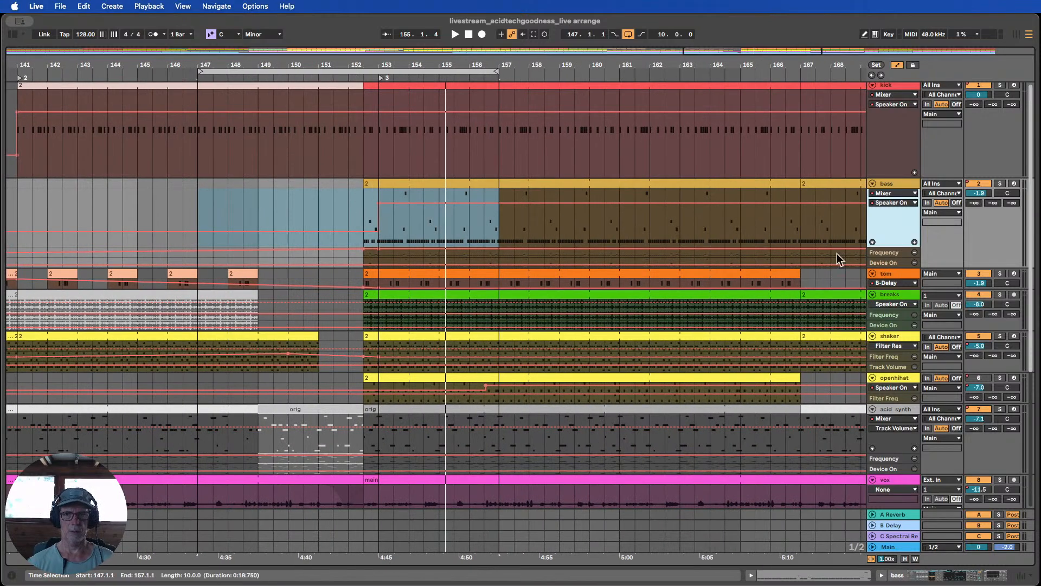
drag(889, 256, 889, 306)
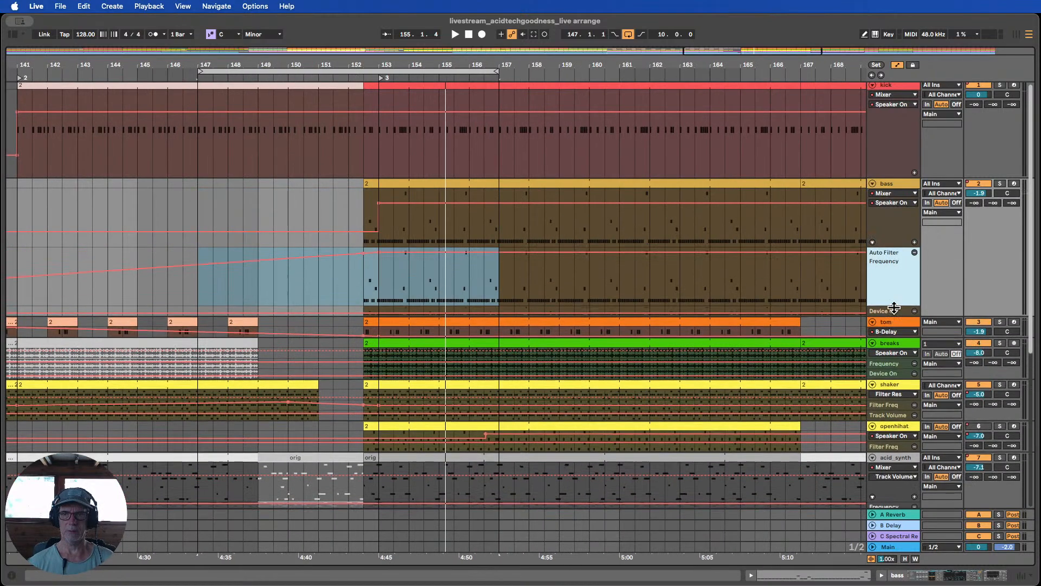
scroll(535, 241, down, 1)
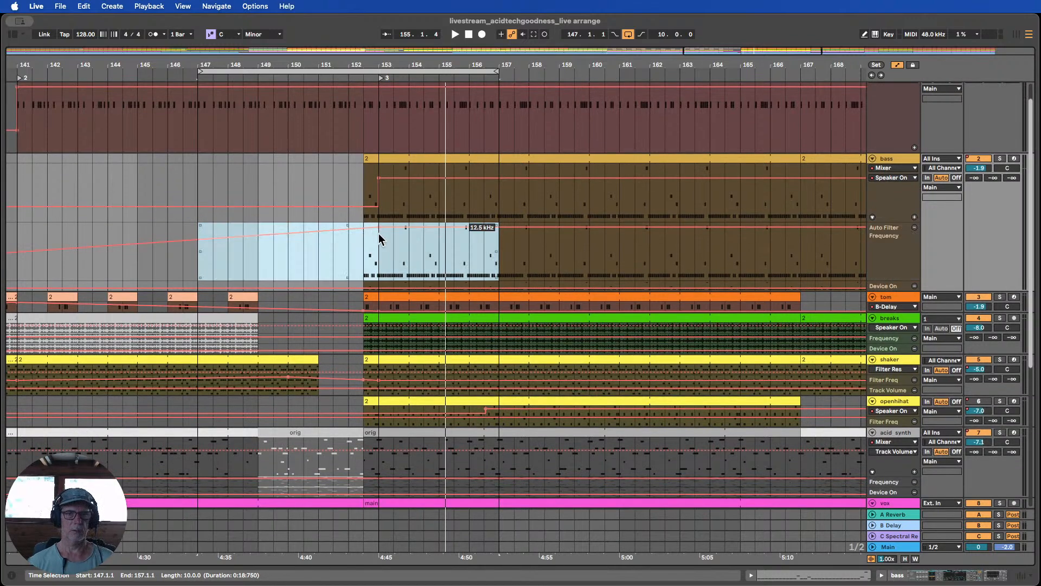
drag(390, 63, 390, 46)
scroll(433, 145, down, 2)
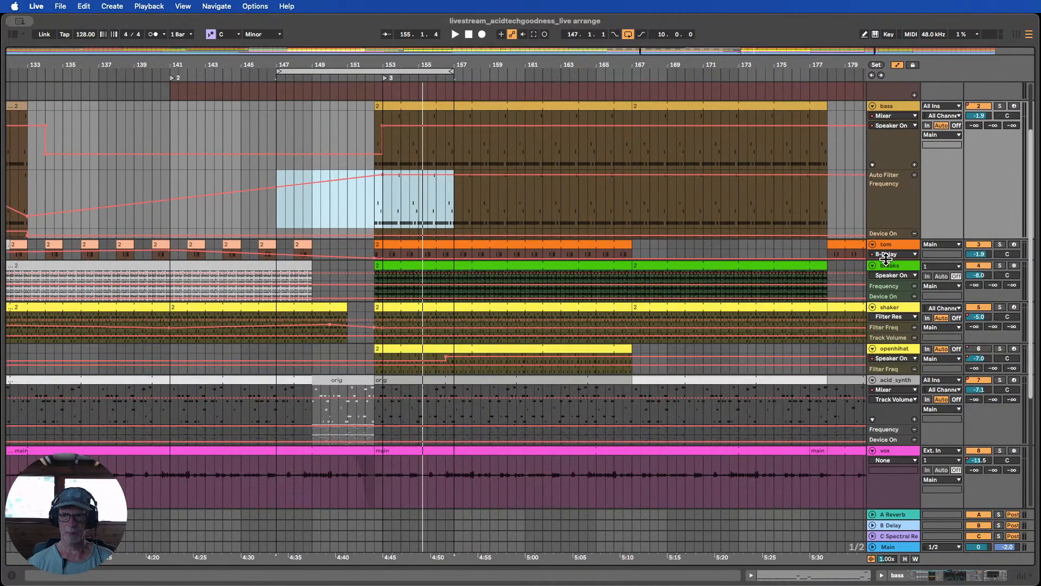
Enlarge the tom track and check its B-Delay send automation and the list of automatable devices
drag(886, 259, 893, 323)
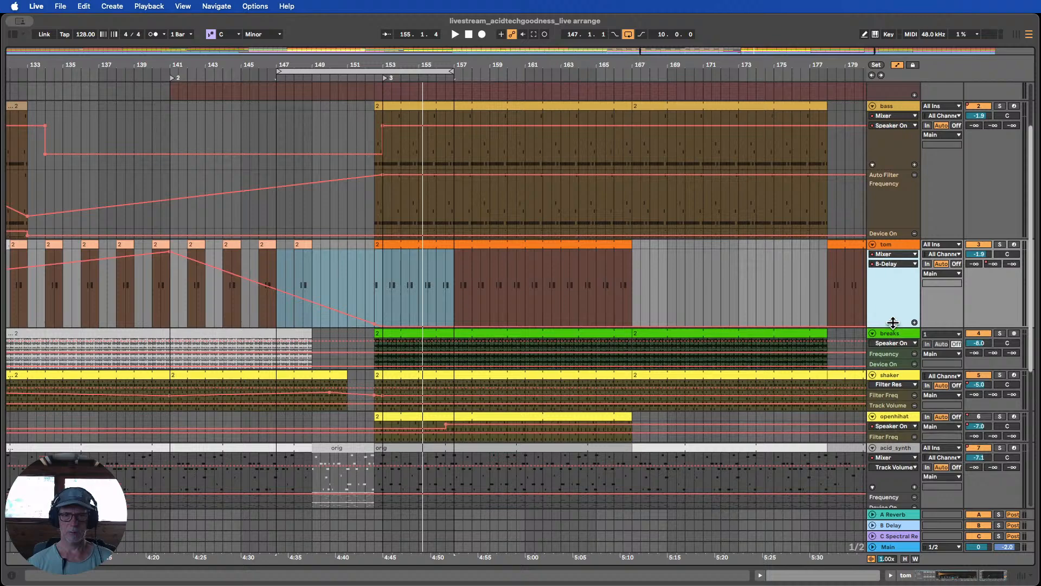
click(888, 248)
click(891, 264)
click(890, 266)
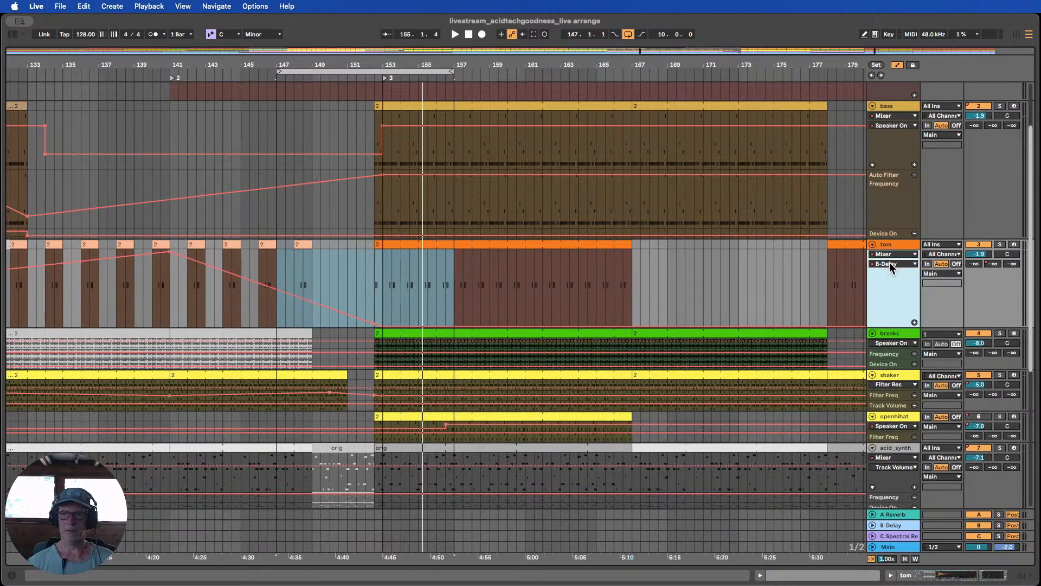
click(891, 254)
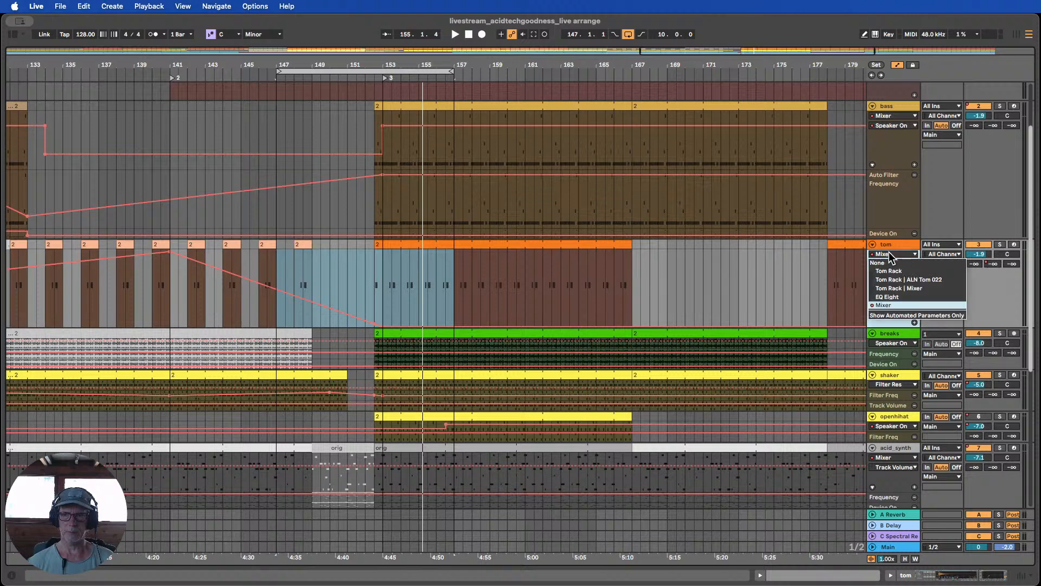
click(889, 254)
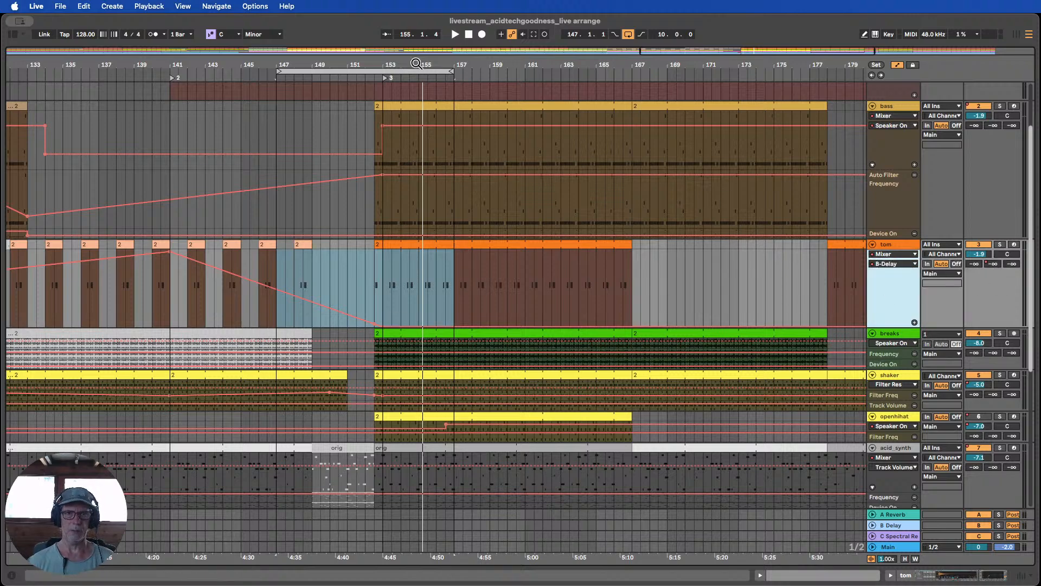
Enlarge the breaks track's Auto Filter Frequency lane and check its automation across the wider arrangement
drag(416, 63, 366, 54)
scroll(440, 204, down, 4)
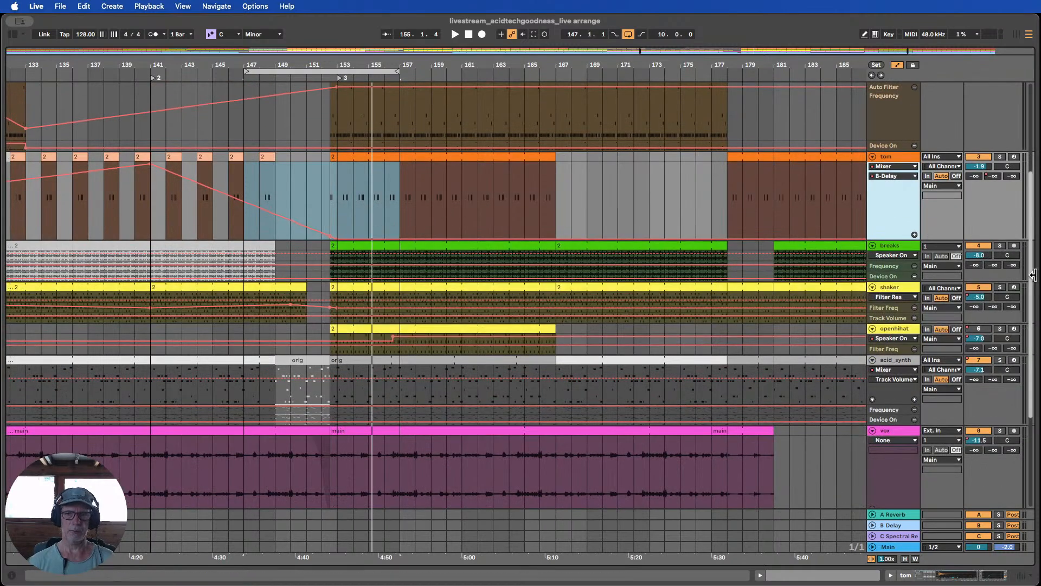
drag(883, 279, 886, 311)
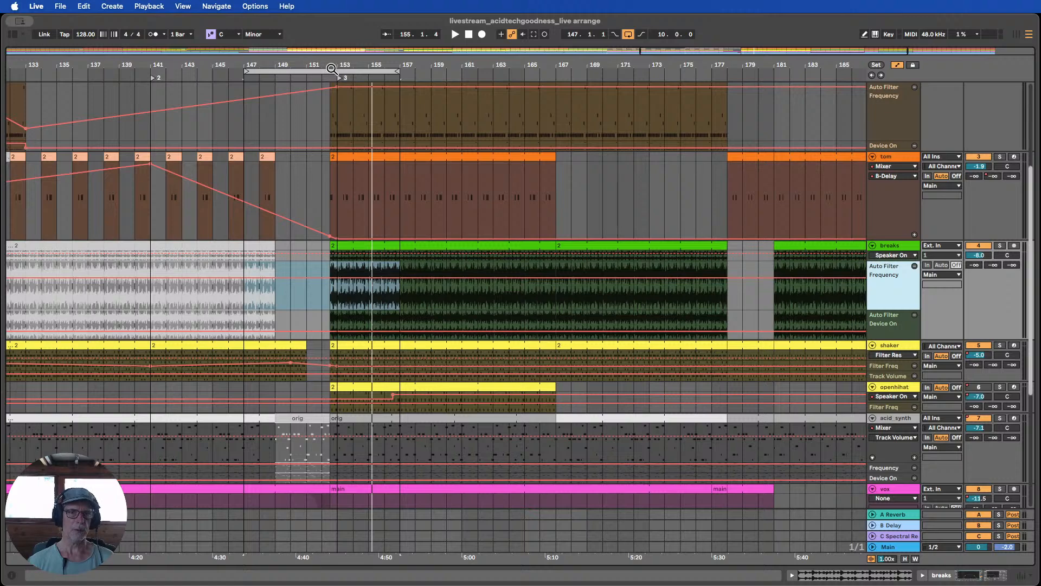
drag(331, 68, 591, 68)
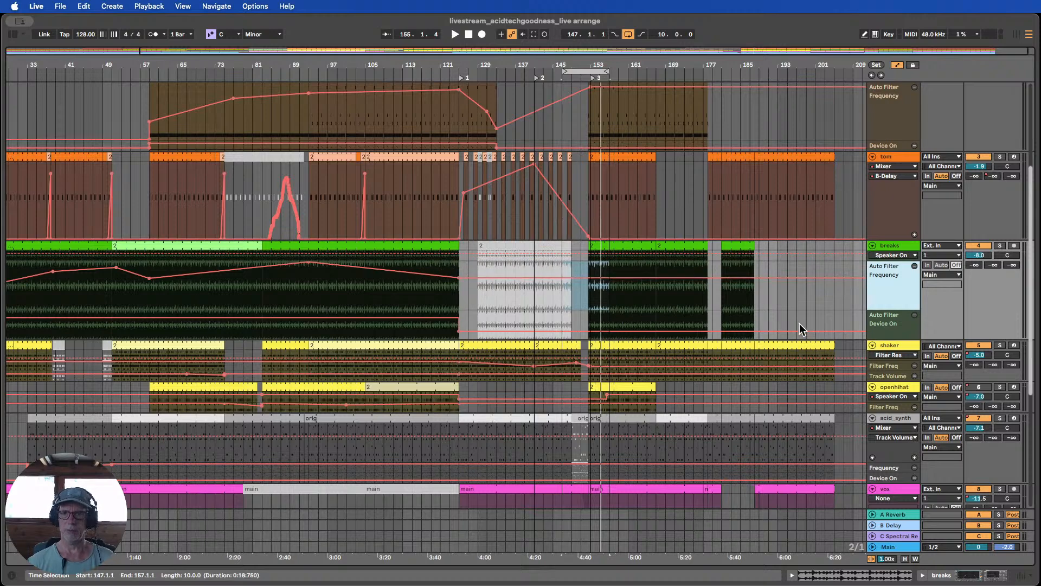
Enlarge the shaker track's Filter Freq and Track Volume lanes and check their automation around the transition
scroll(693, 202, down, 5)
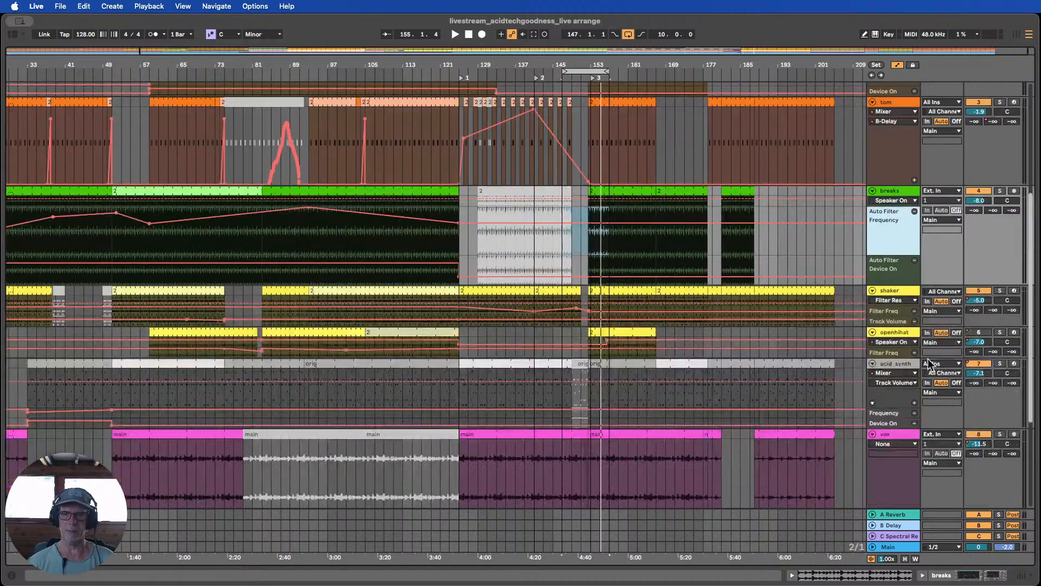
drag(894, 304, 886, 388)
scroll(886, 390, down, 2)
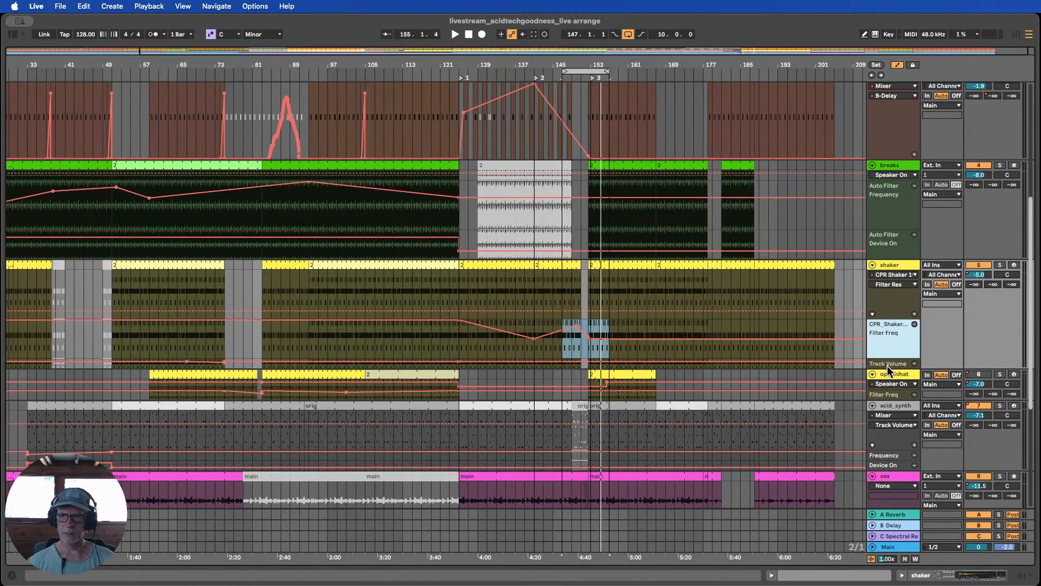
drag(887, 365, 887, 414)
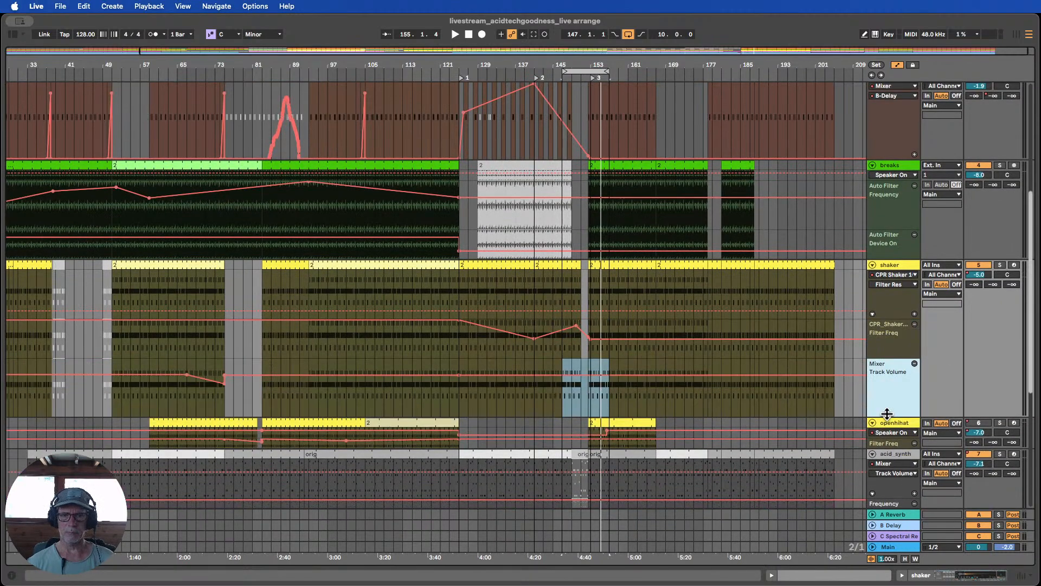
click(458, 376)
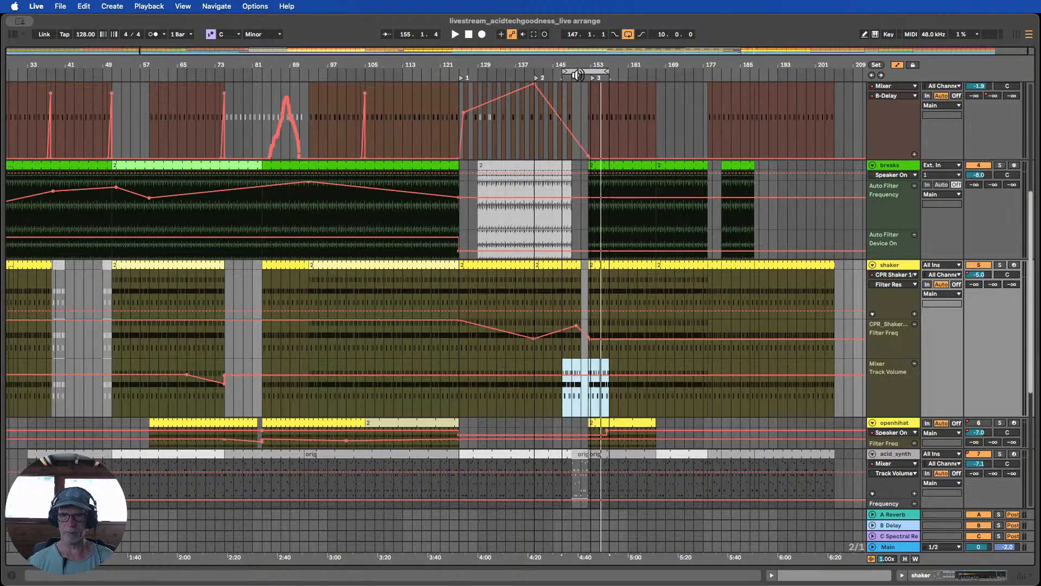
Enlarge the openhihat track and move its Speaker On switch-on point to 153.1.1
scroll(648, 151, down, 10)
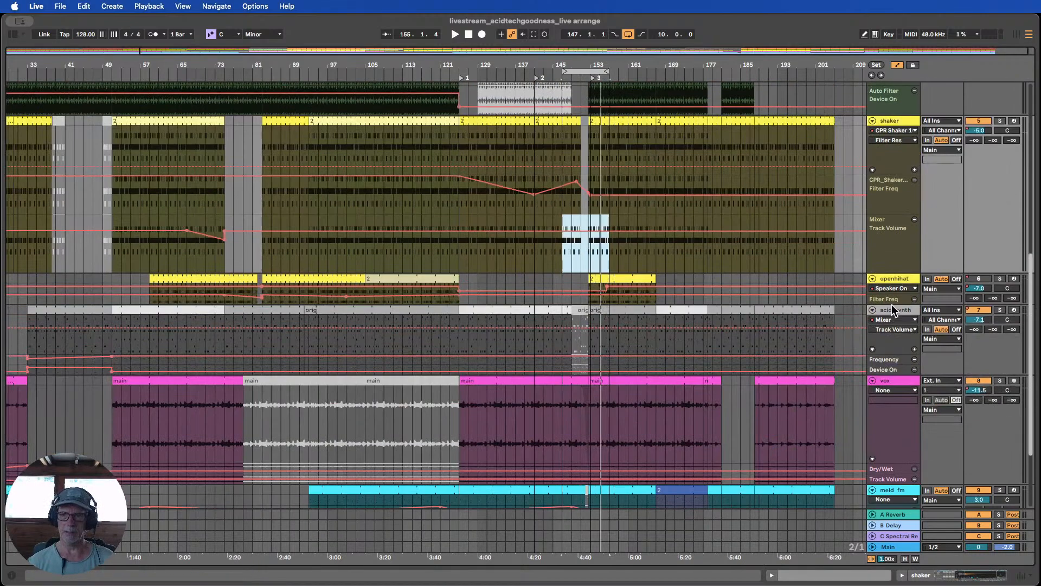
drag(891, 292, 891, 351)
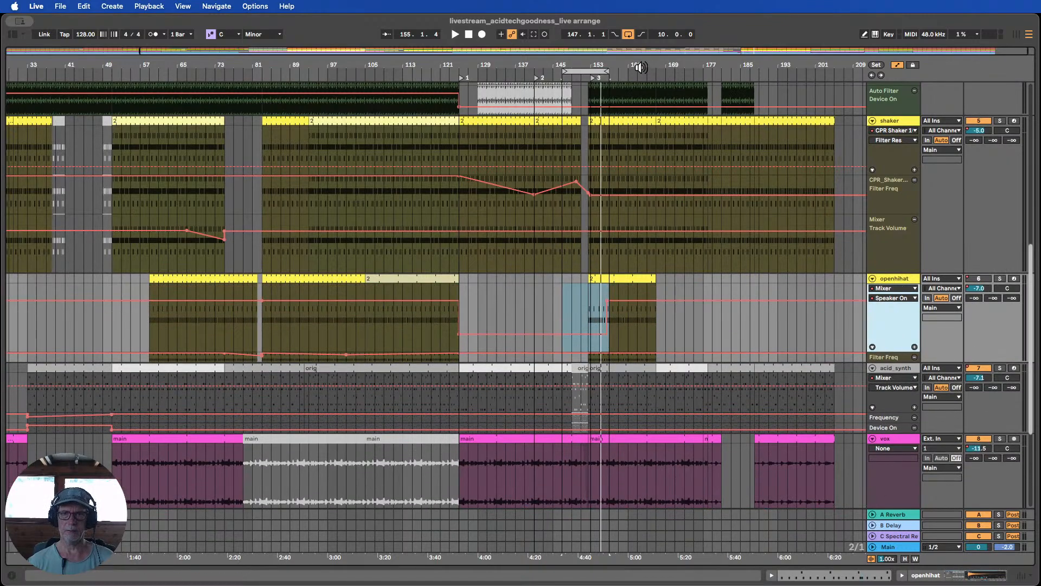
drag(640, 67, 486, 87)
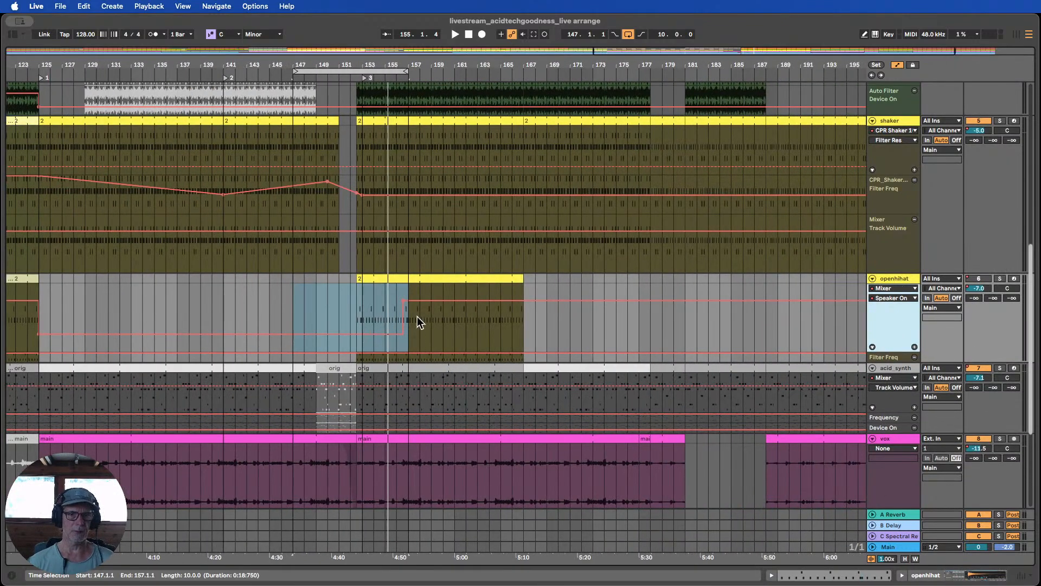
scroll(420, 315, up, 20)
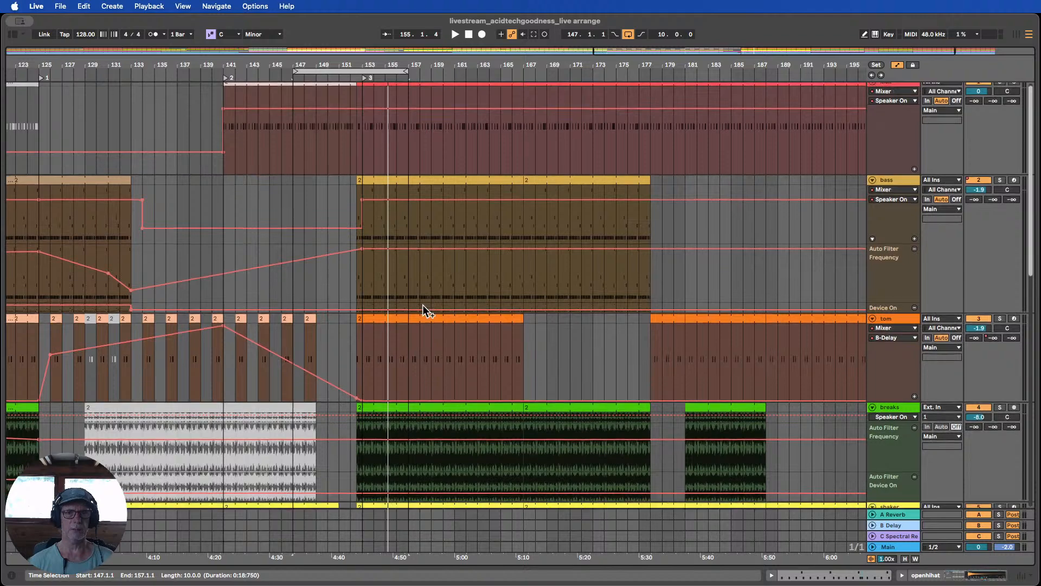
scroll(422, 305, down, 20)
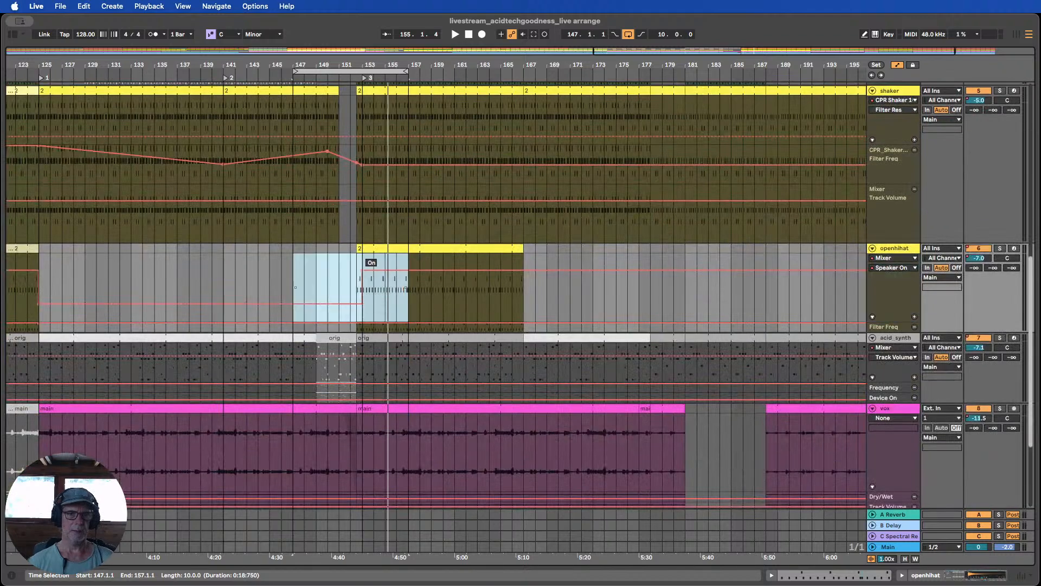
drag(362, 269, 349, 269)
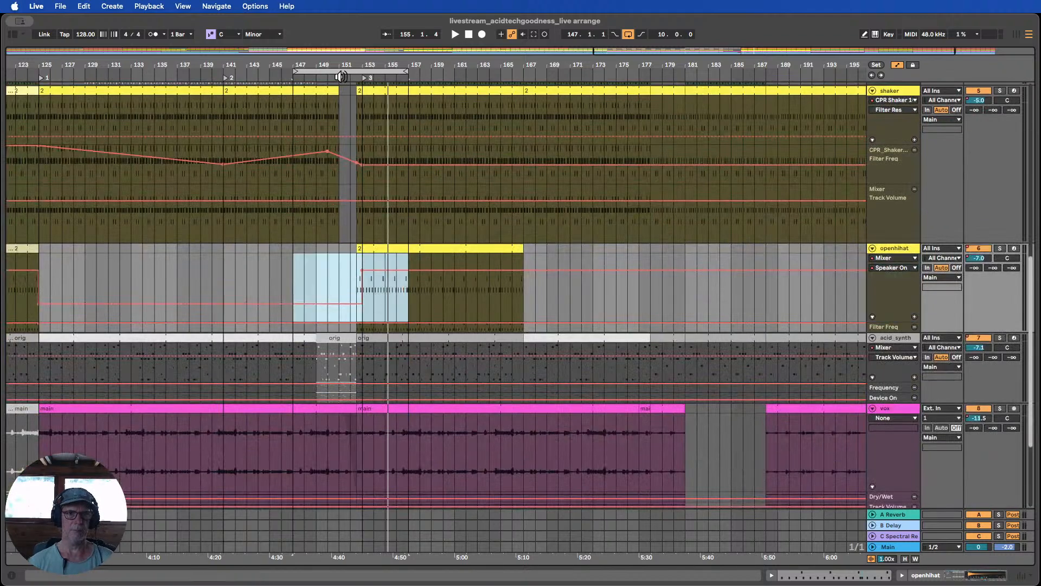
Play the transition from bar 147 with a 16-bar loop set from 151.1.1, and show the openhihat track's devices
drag(345, 55, 448, 96)
click(294, 99)
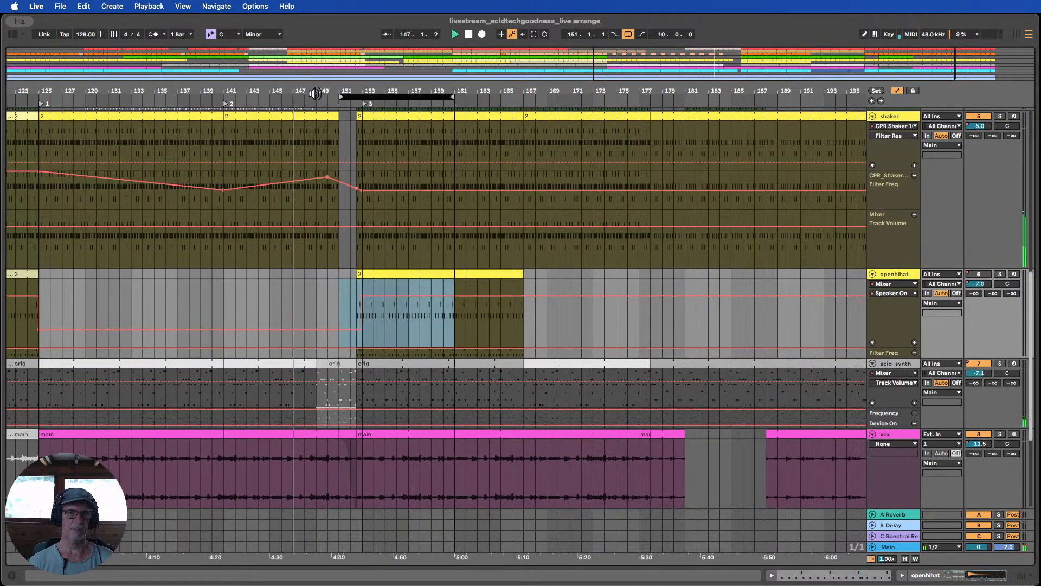
drag(347, 81, 380, 99)
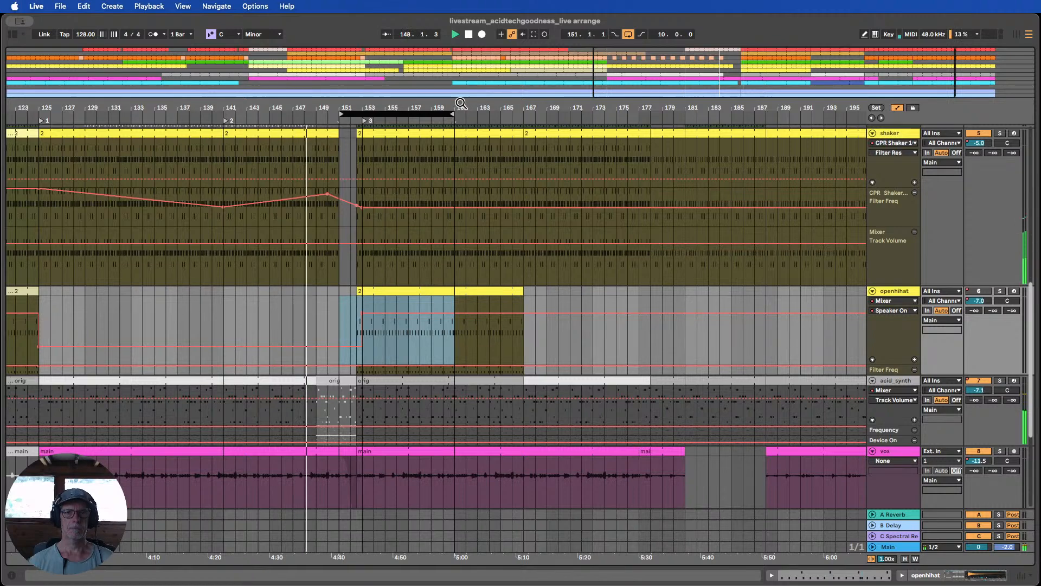
drag(459, 99, 521, 71)
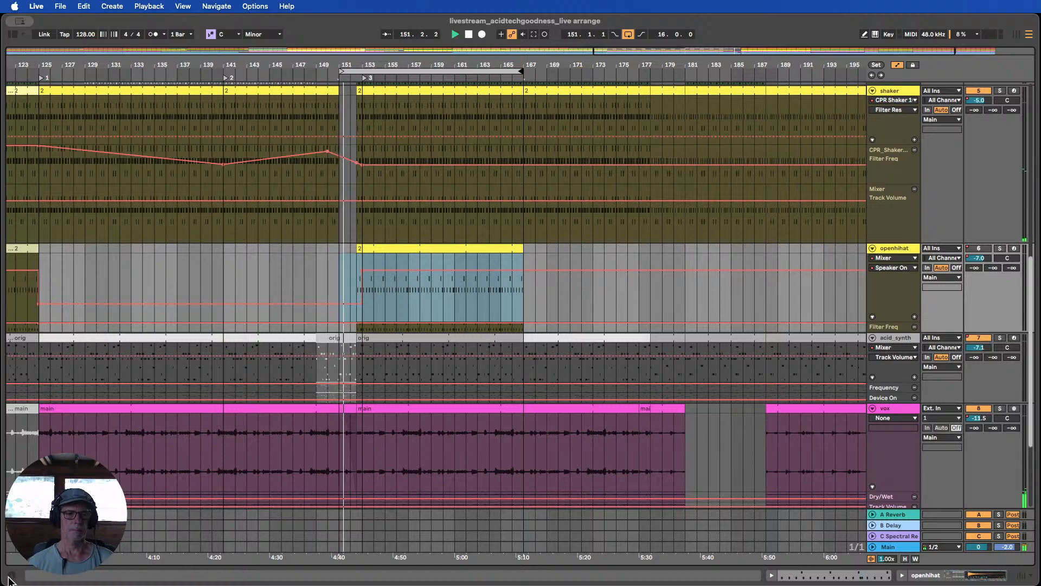
click(12, 576)
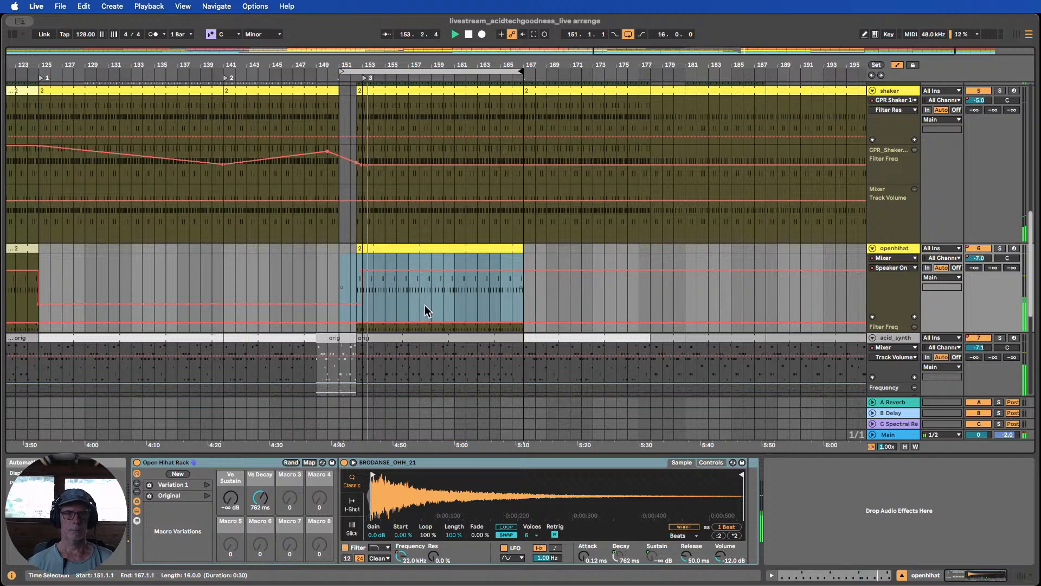
click(469, 35)
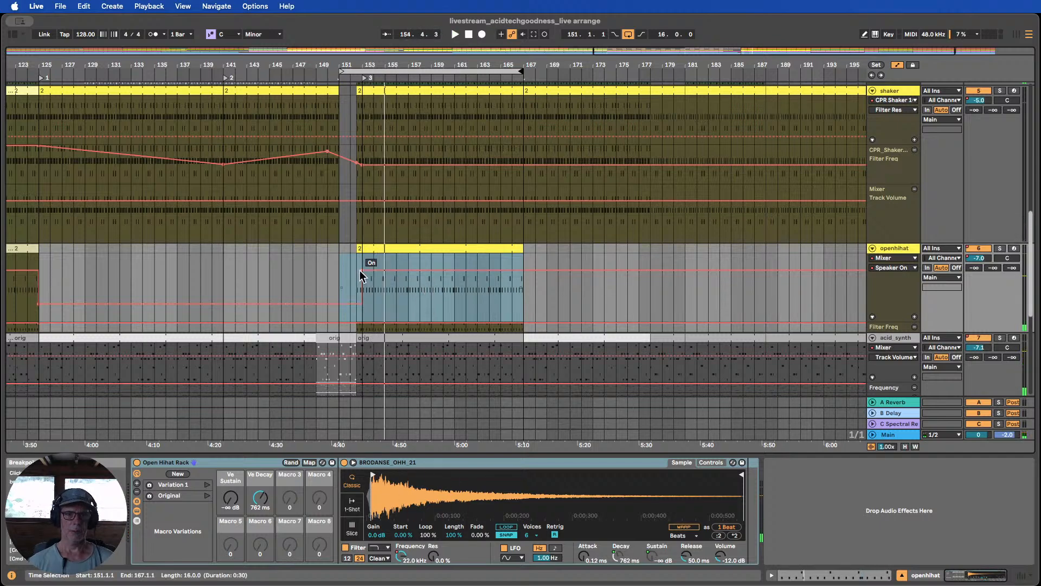
Move the openhihat's Speaker On switch-on point to bar 162 and play the transition again
drag(361, 276, 465, 271)
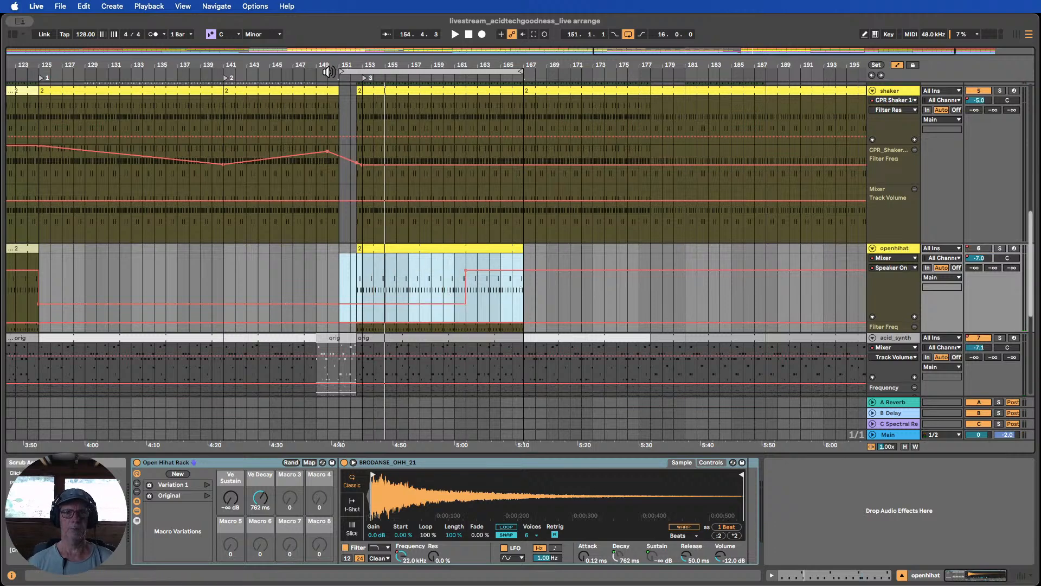
drag(473, 65, 551, 122)
click(504, 72)
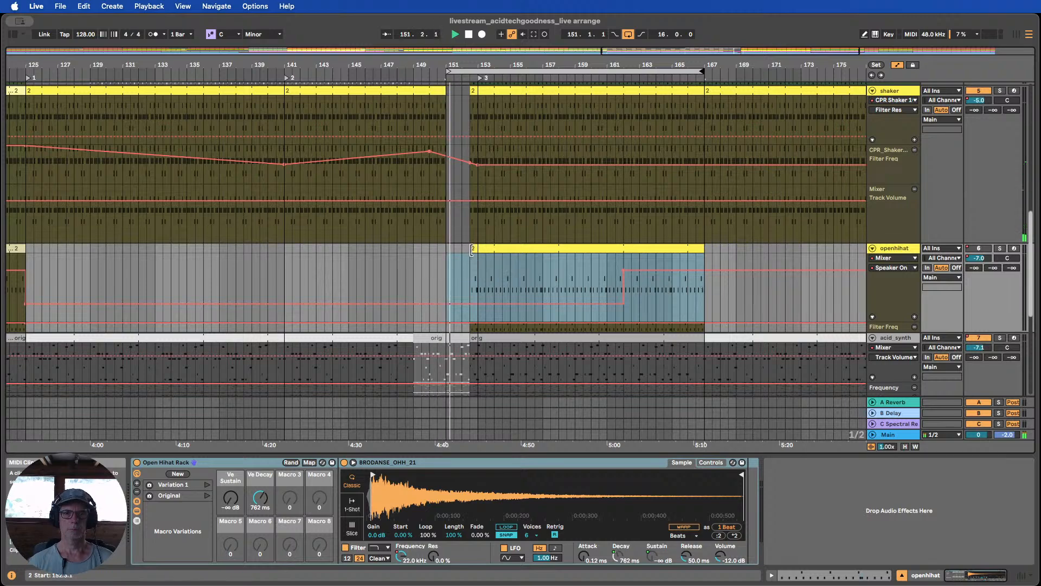
Trim and shift the openhihat clip so it spans 153.1.1 to 165.1.1, and stop playback
drag(471, 250, 509, 257)
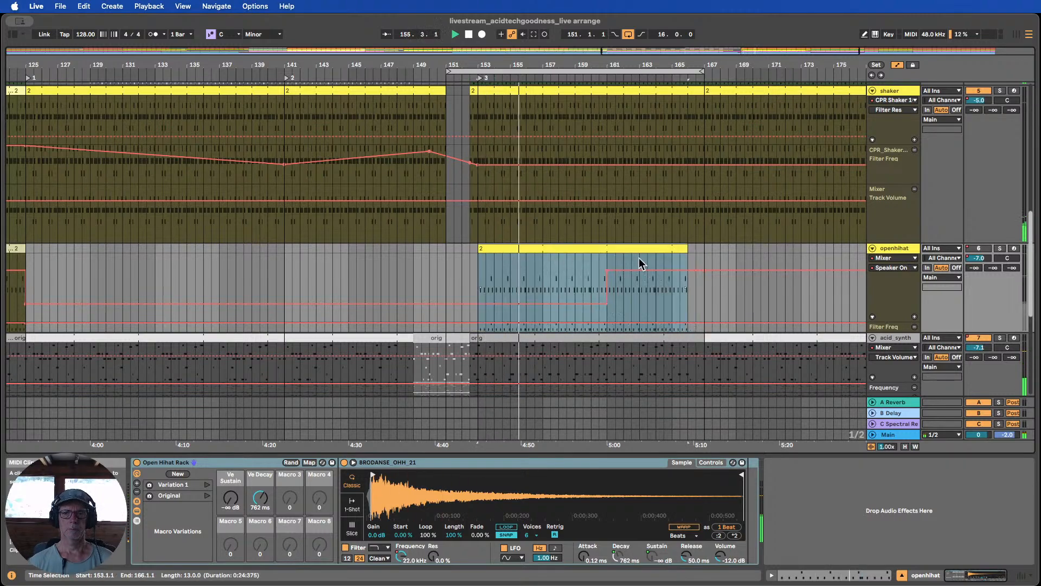
drag(686, 248, 671, 248)
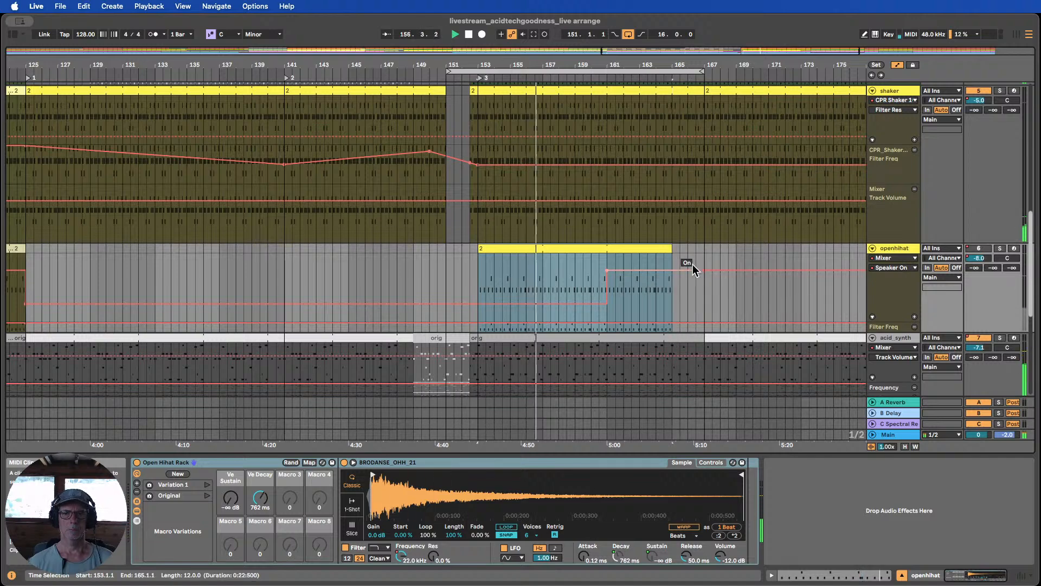
scroll(696, 265, up, 2)
scroll(697, 258, down, 4)
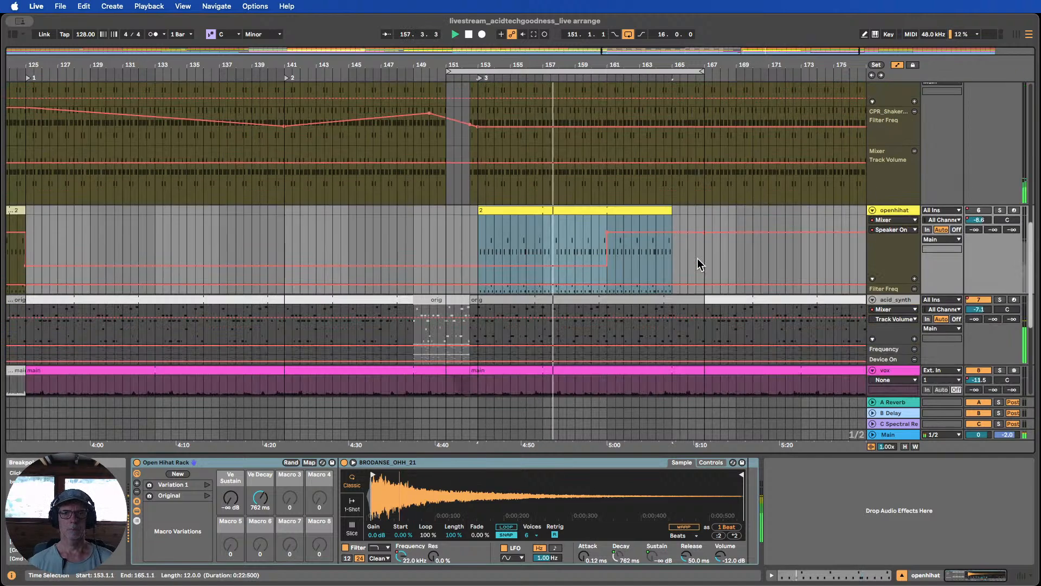
scroll(696, 255, up, 10)
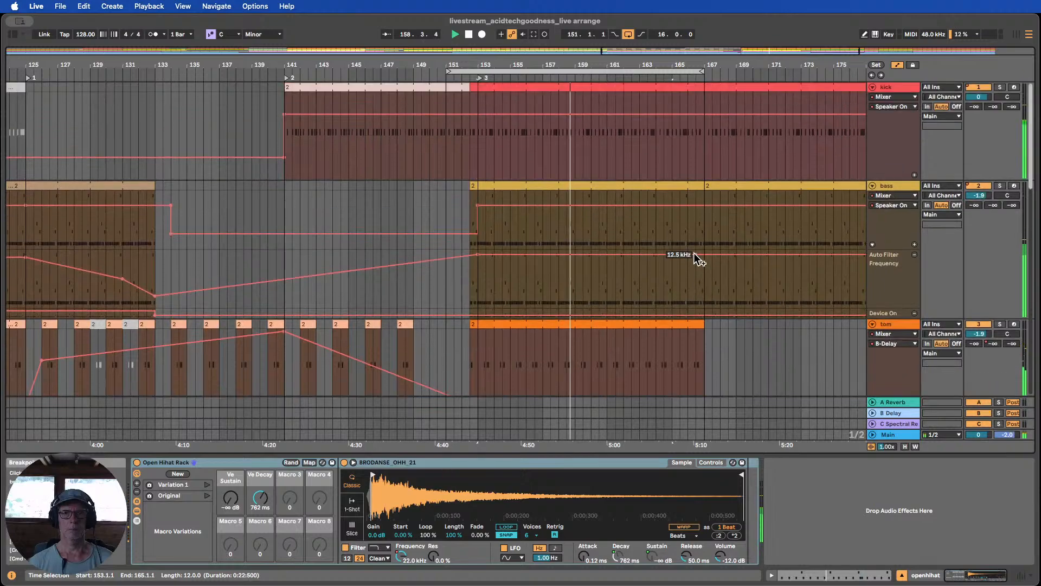
click(469, 36)
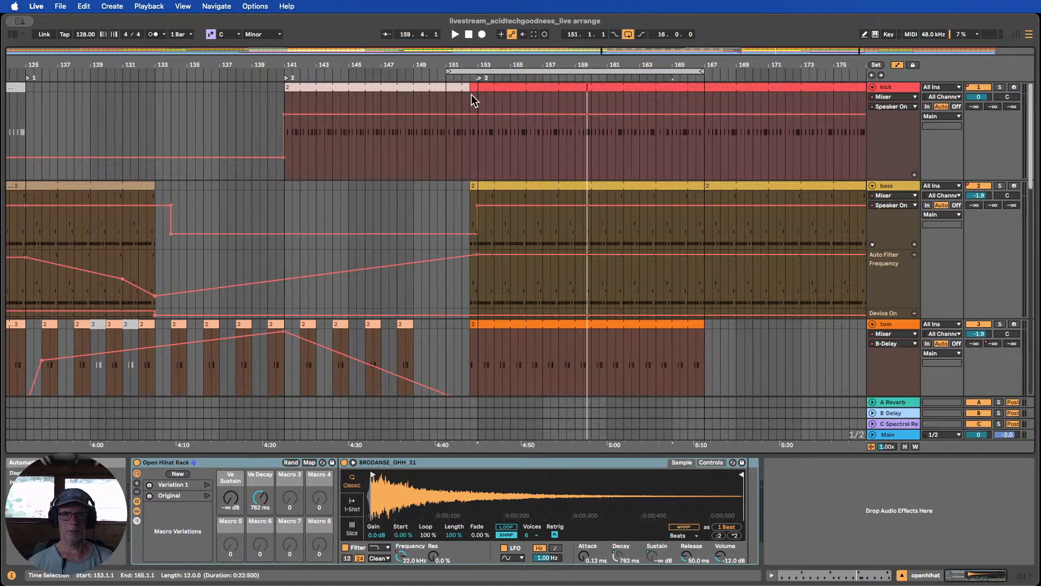
Play the transition and enlarge the acid_synth track's Auto Filter Device On automation lane
scroll(538, 177, down, 3)
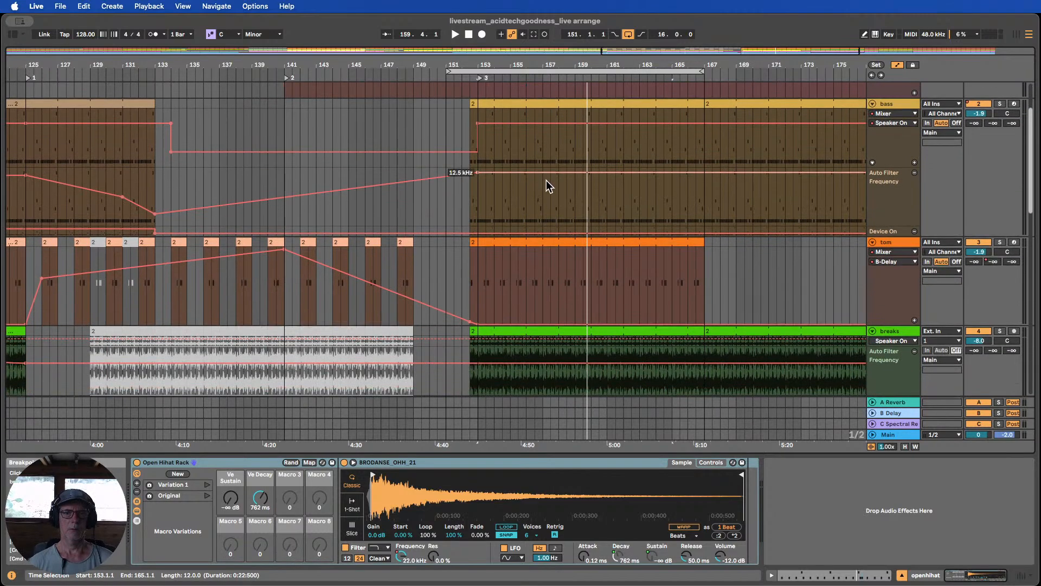
scroll(549, 186, down, 3)
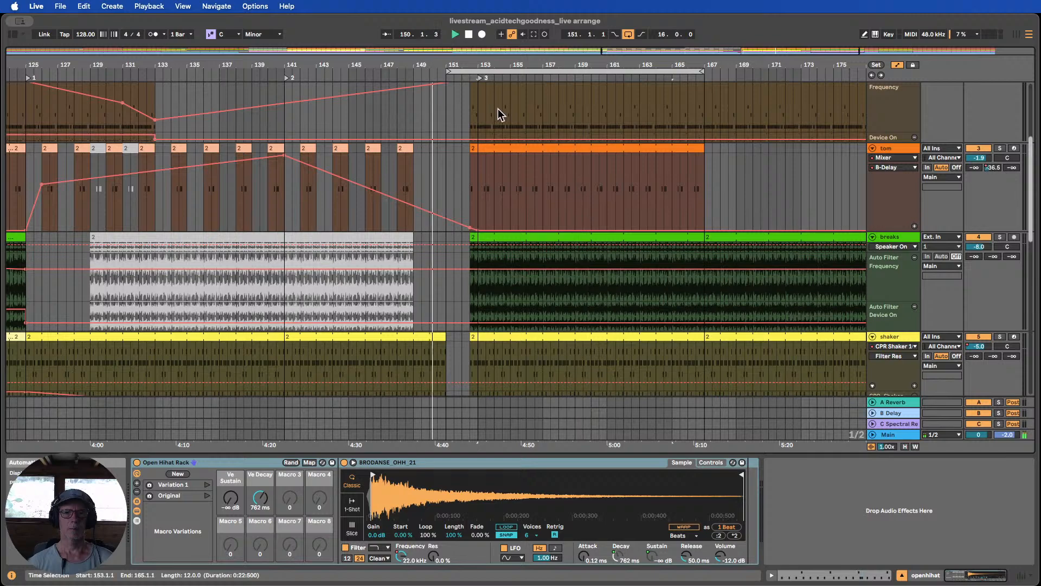
scroll(548, 148, down, 9)
scroll(549, 149, down, 1)
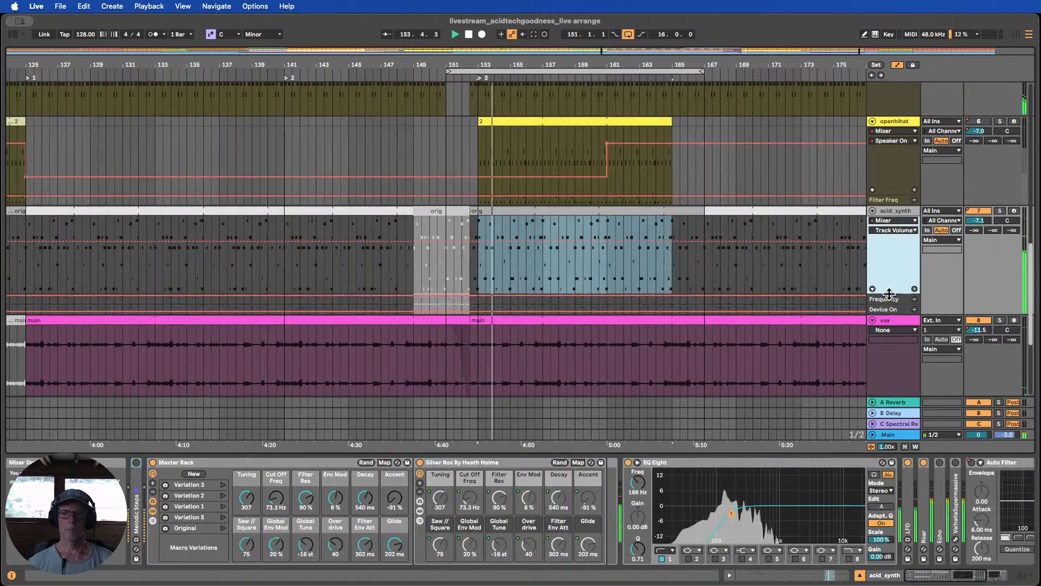
click(892, 263)
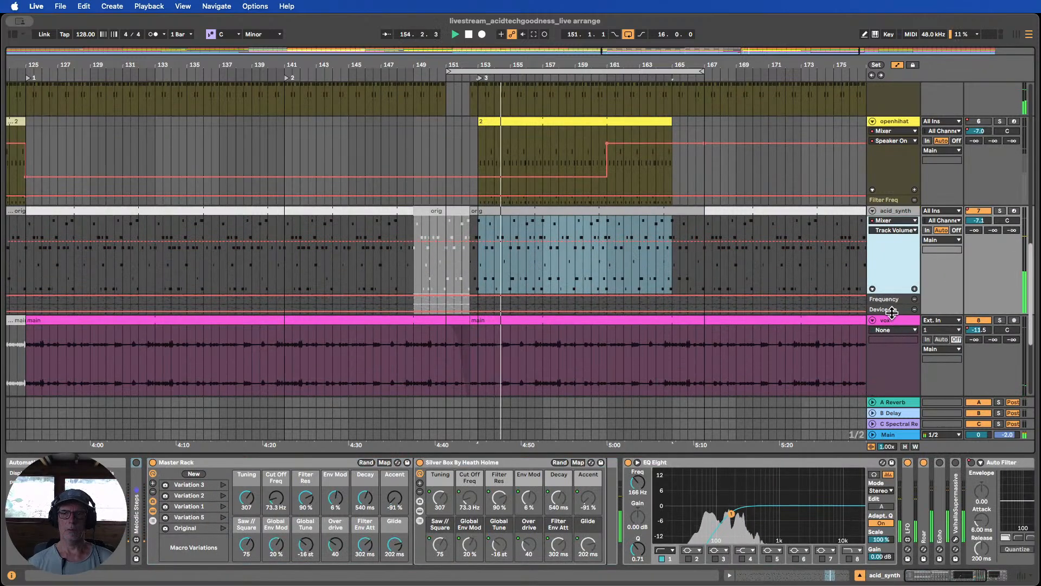
drag(891, 313, 888, 356)
drag(482, 62, 442, 93)
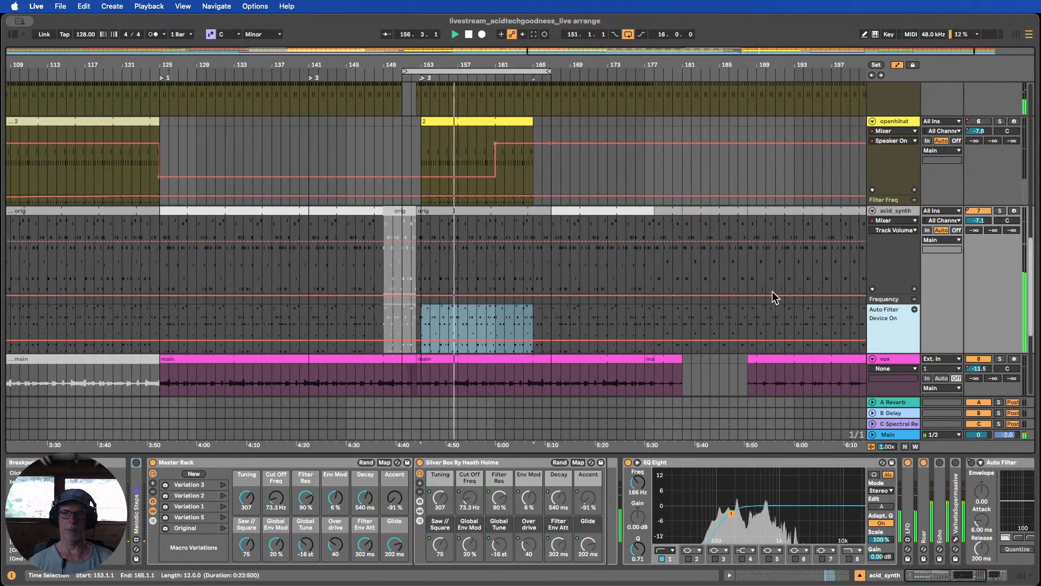
Show the Mixer Speaker On automation on the acid_synth track and check it across the arrangement
click(891, 220)
click(894, 221)
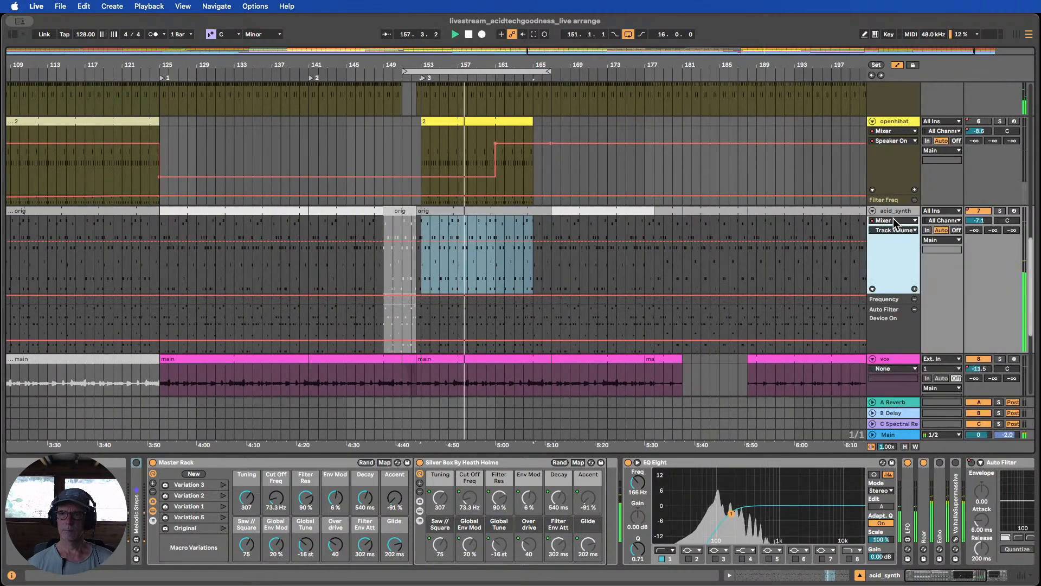
click(893, 221)
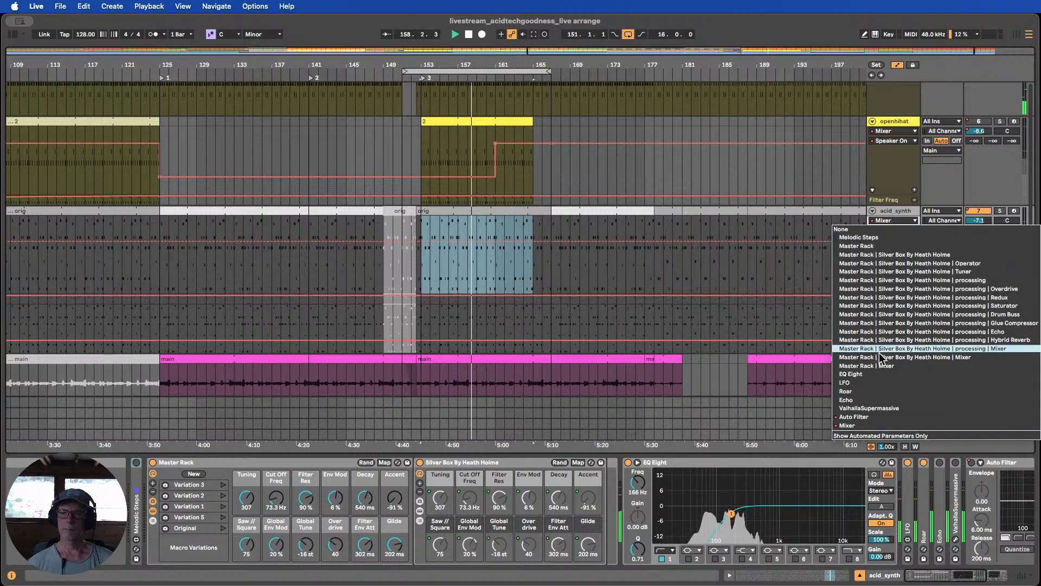
click(849, 425)
click(896, 230)
click(896, 240)
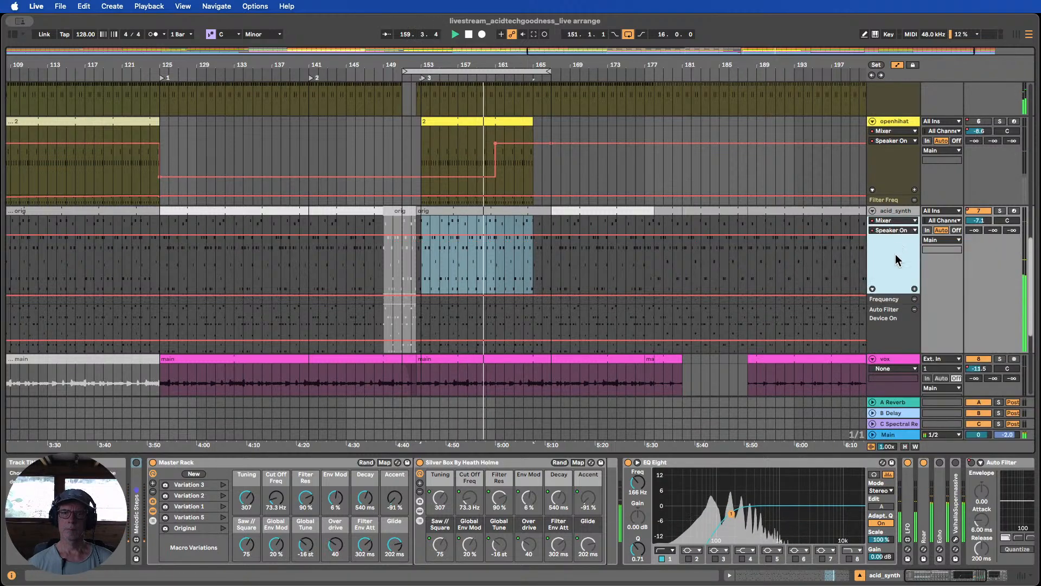
drag(441, 67, 441, 22)
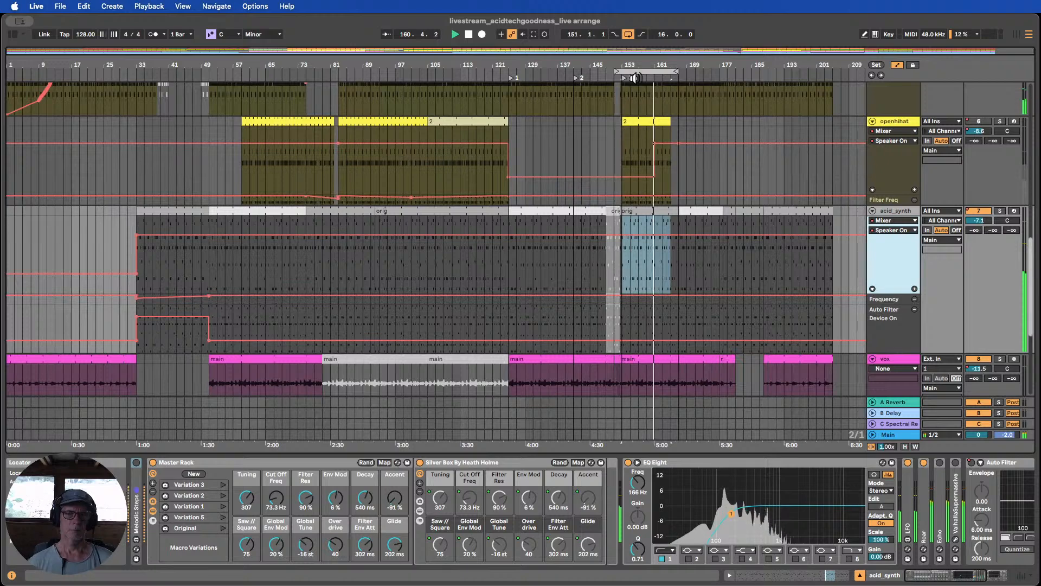
drag(709, 64, 619, 88)
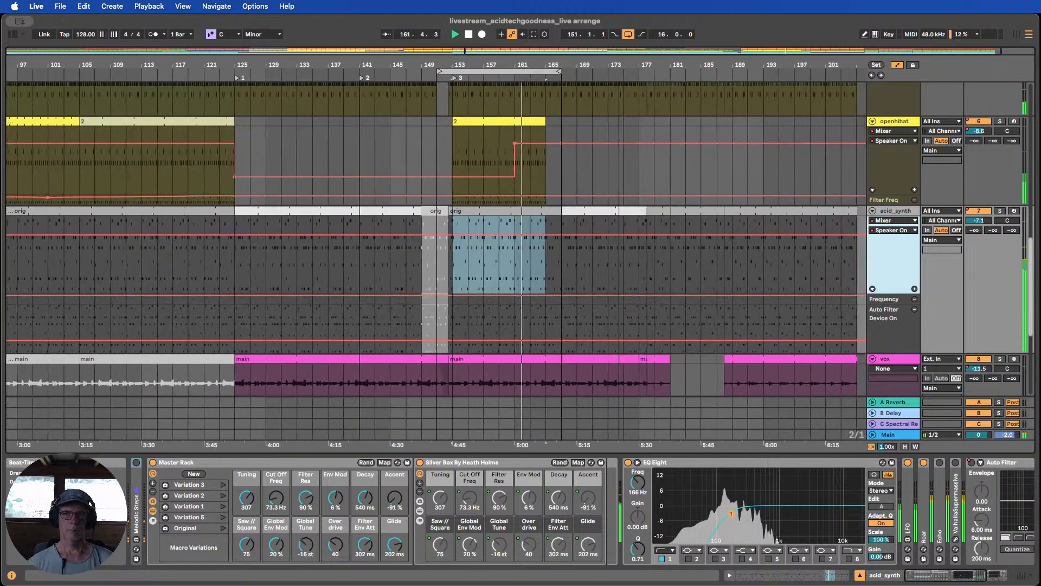
Play from bar 141 and deactivate the vox clip that starts just before bar 153
scroll(624, 177, down, 8)
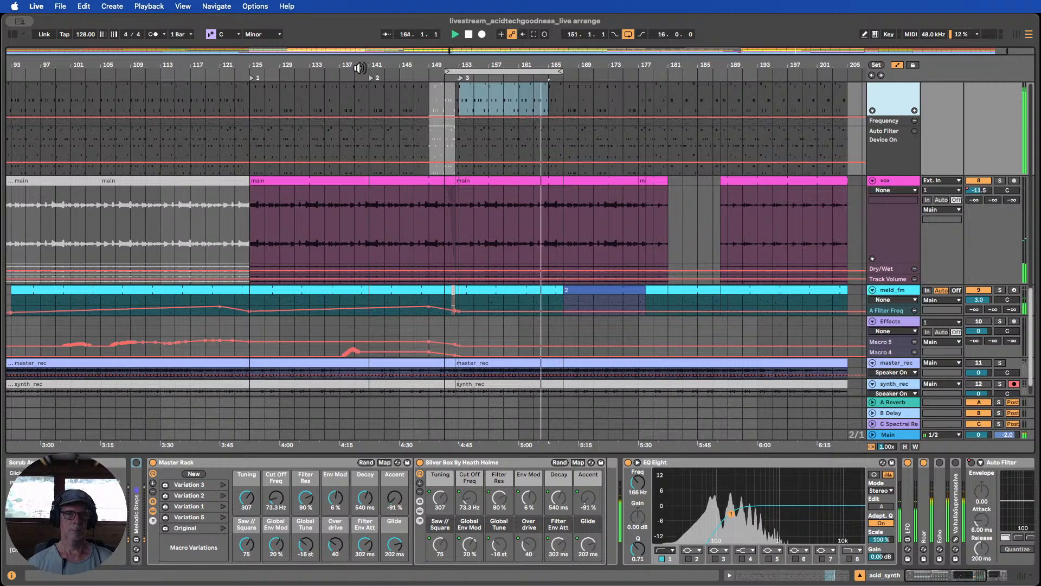
click(359, 69)
drag(472, 64, 467, 103)
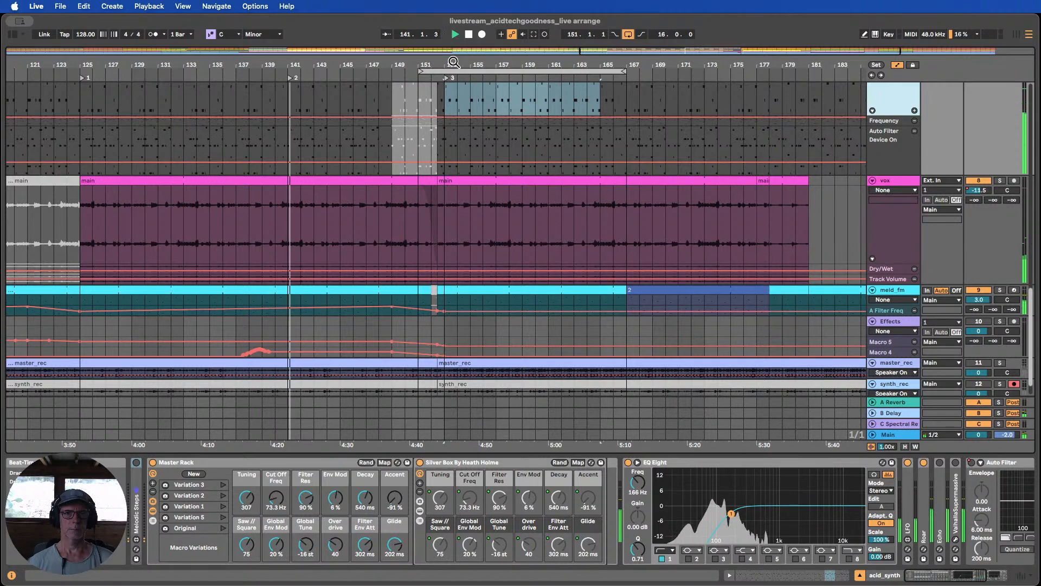
drag(454, 62, 440, 128)
click(436, 180)
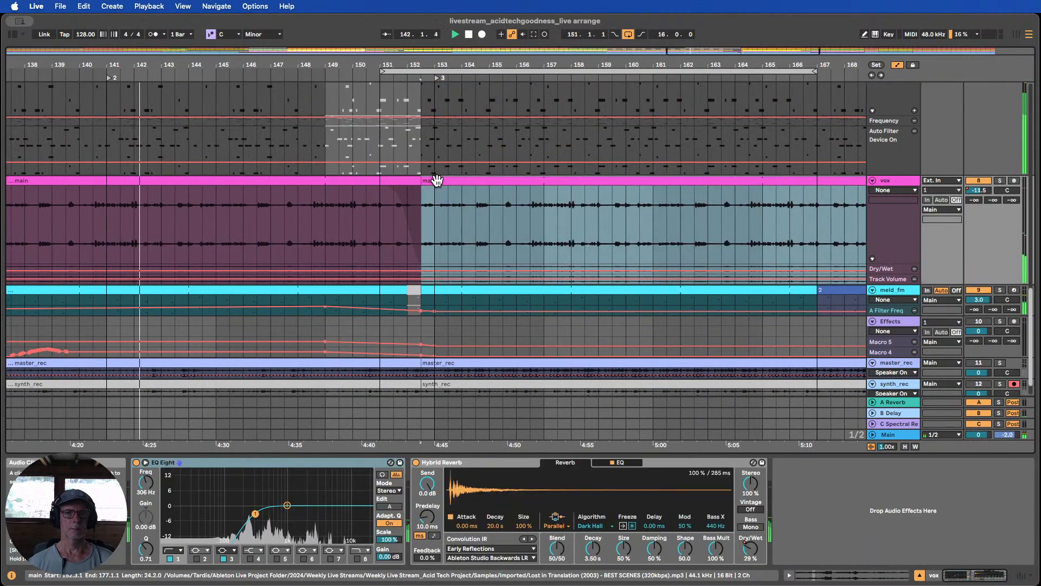
key(0)
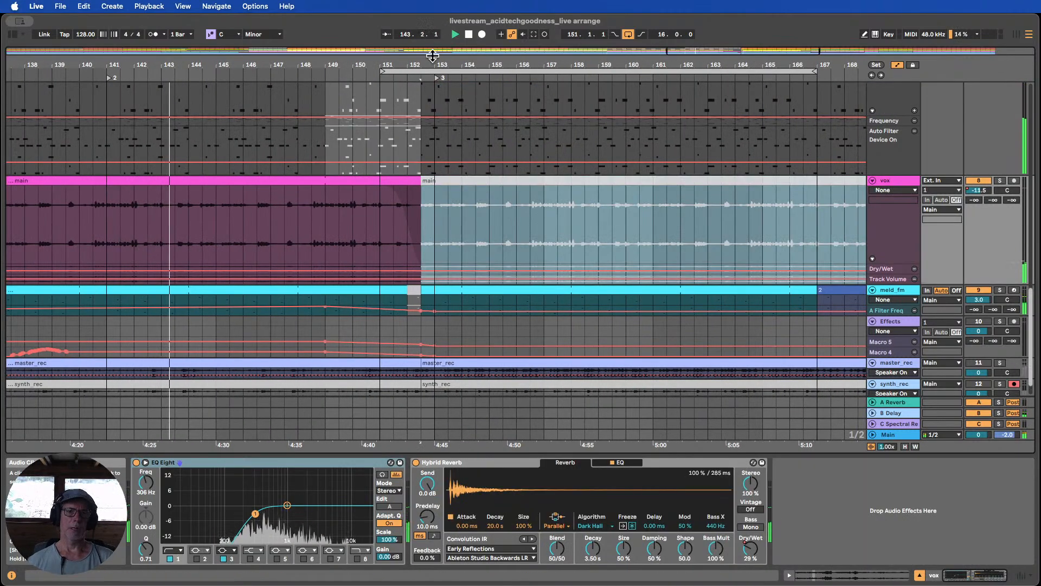
Move the 16-bar loop two bars earlier so it starts at 149.1.1
click(441, 71)
key(Left)
key(Left)
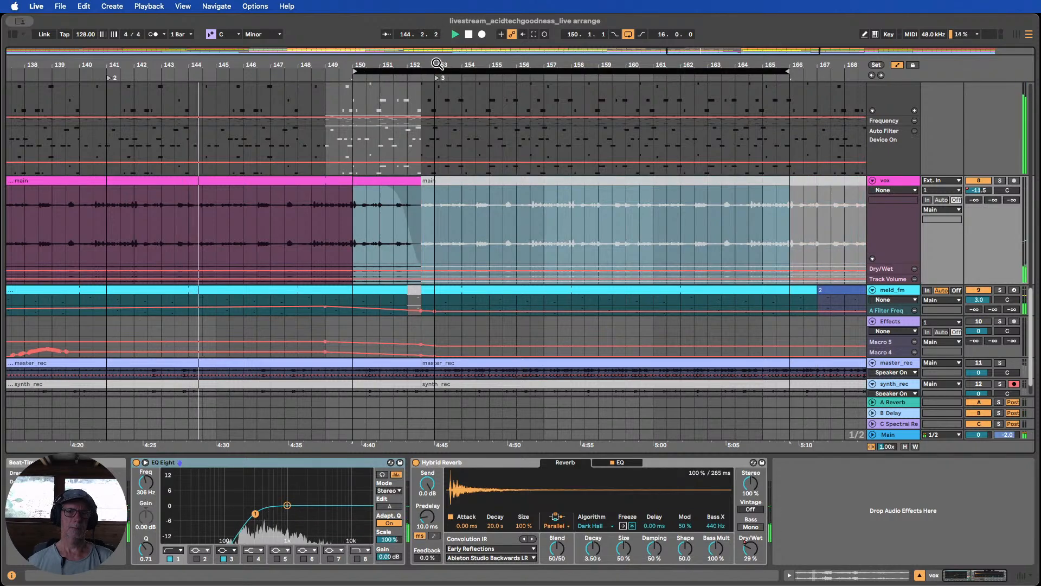
key(Left)
key(Left)
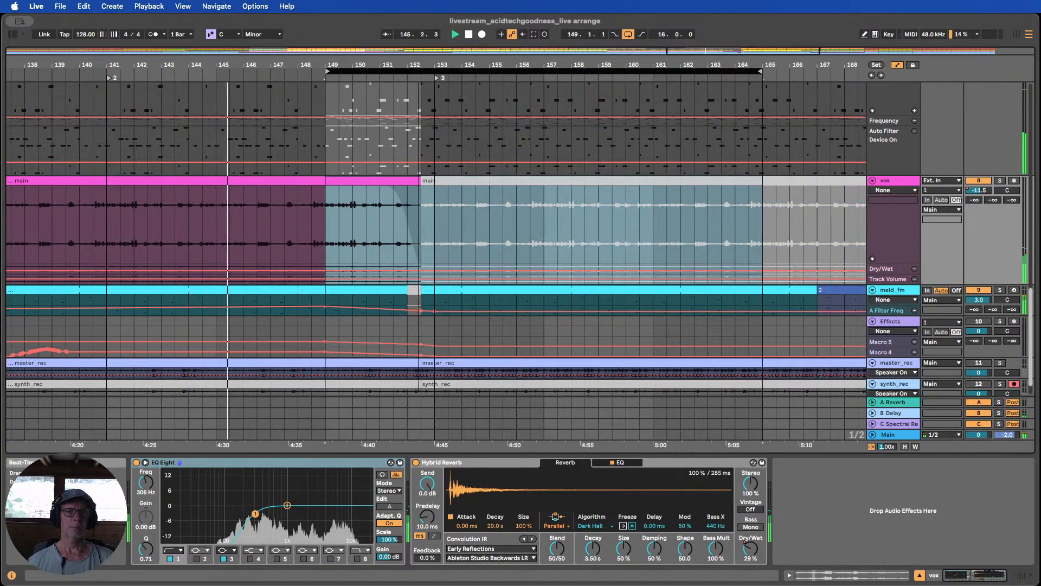
Listen to the transition while examining the clips and automation of all tracks around bar 153
drag(419, 64, 418, 25)
scroll(483, 155, up, 6)
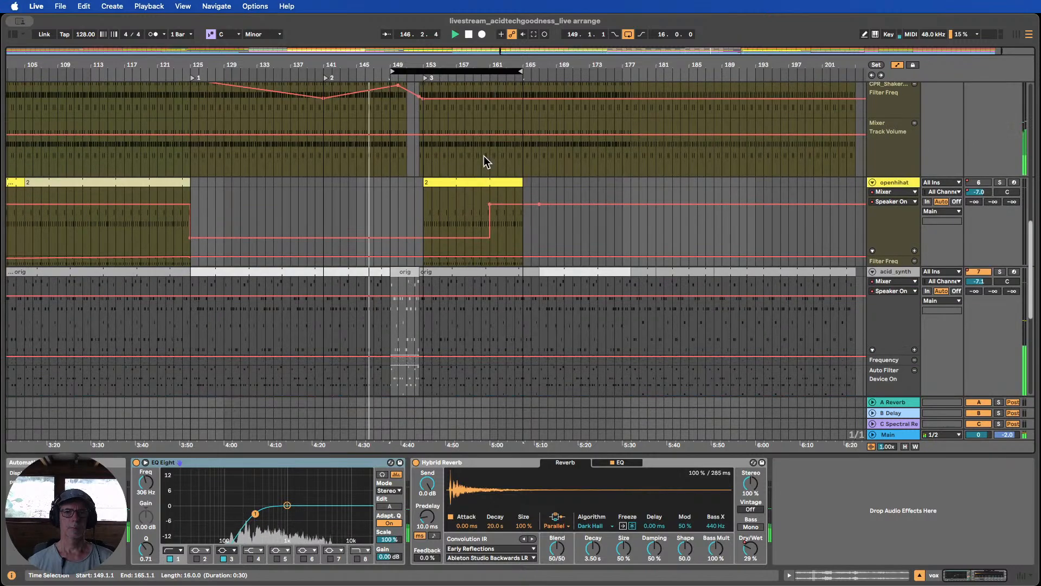
scroll(484, 155, up, 4)
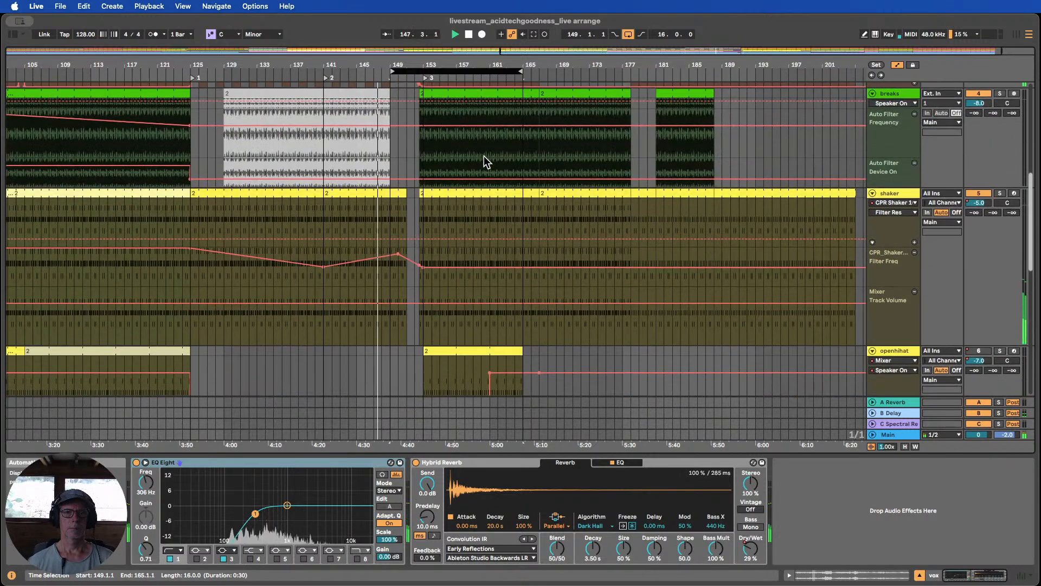
scroll(484, 155, up, 4)
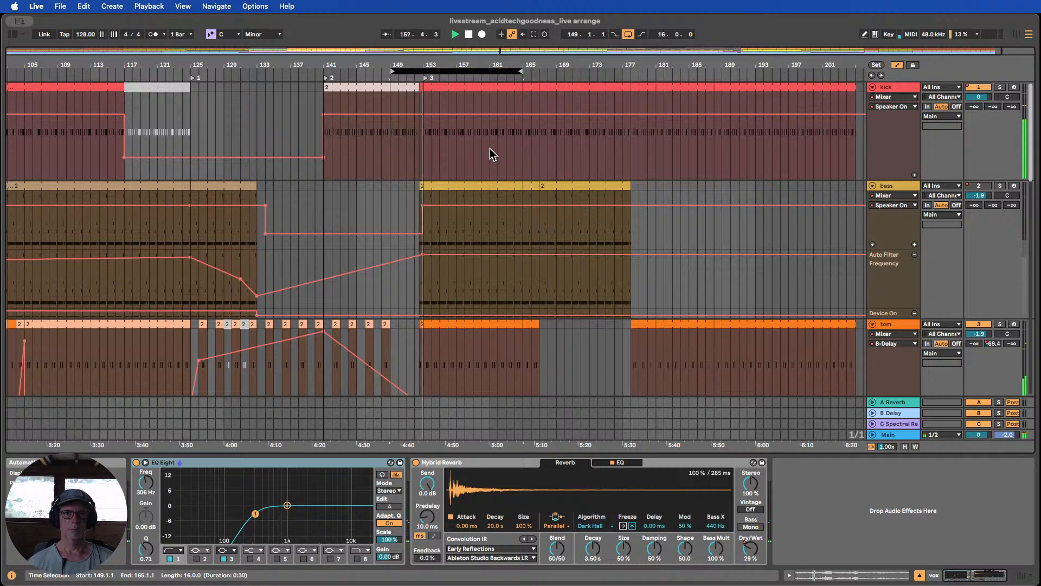
scroll(489, 148, down, 3)
scroll(489, 146, down, 10)
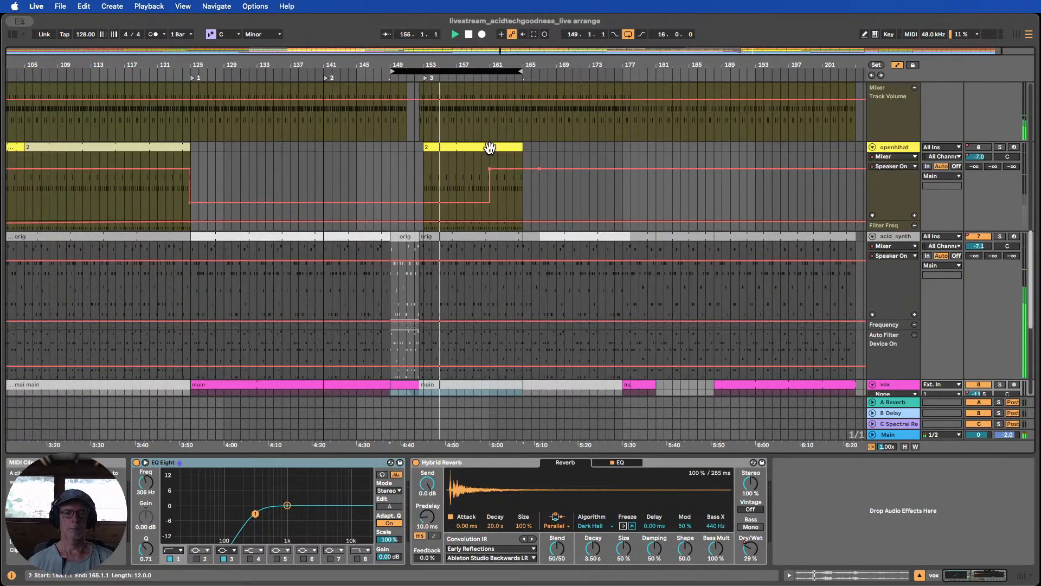
scroll(490, 147, down, 5)
scroll(490, 147, down, 7)
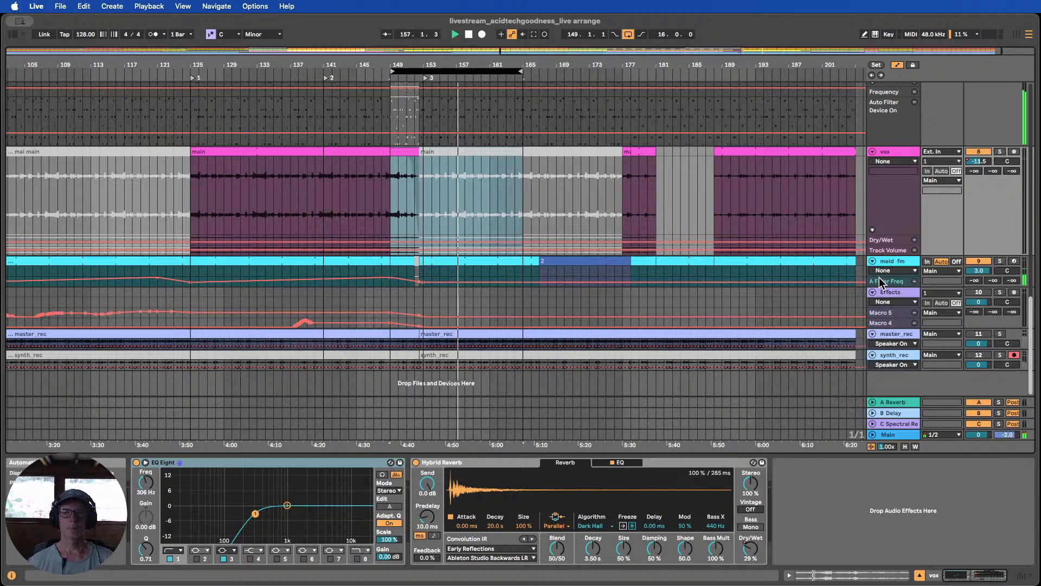
Enlarge the meld_fm track and replay the transition from shortly before the loop start
drag(893, 276, 894, 333)
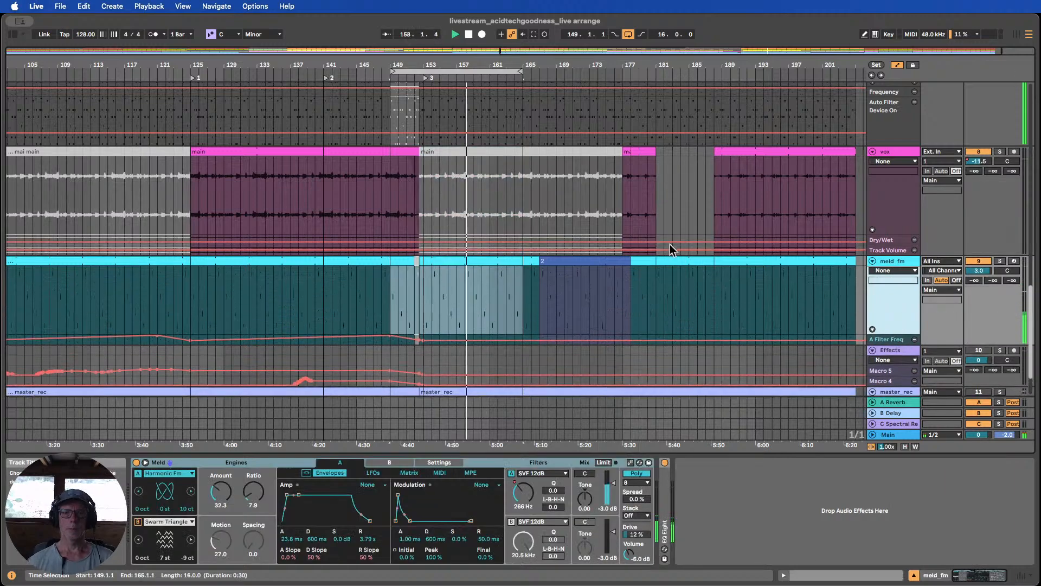
scroll(591, 200, up, 1)
scroll(586, 195, down, 1)
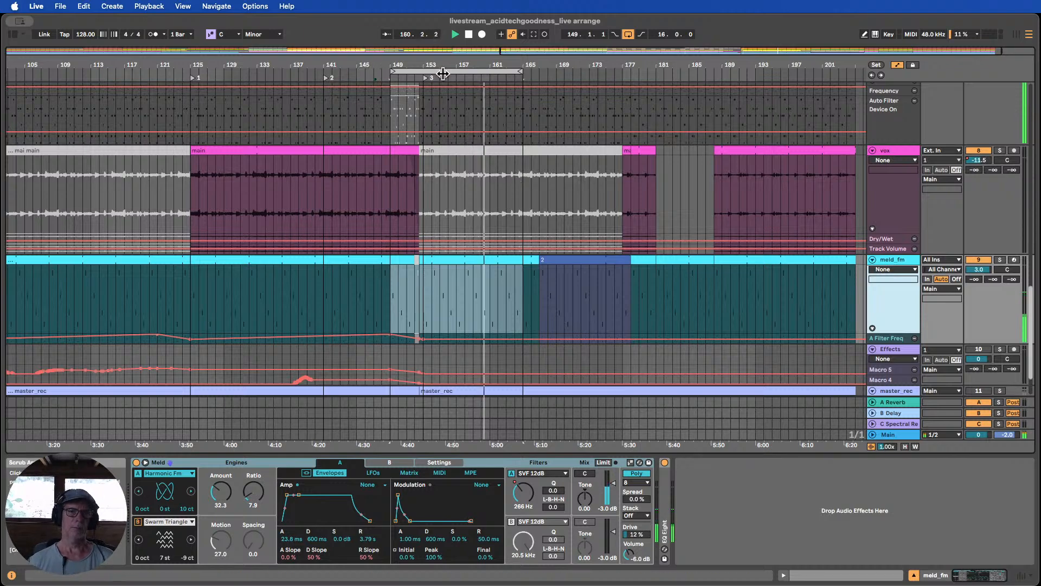
click(462, 75)
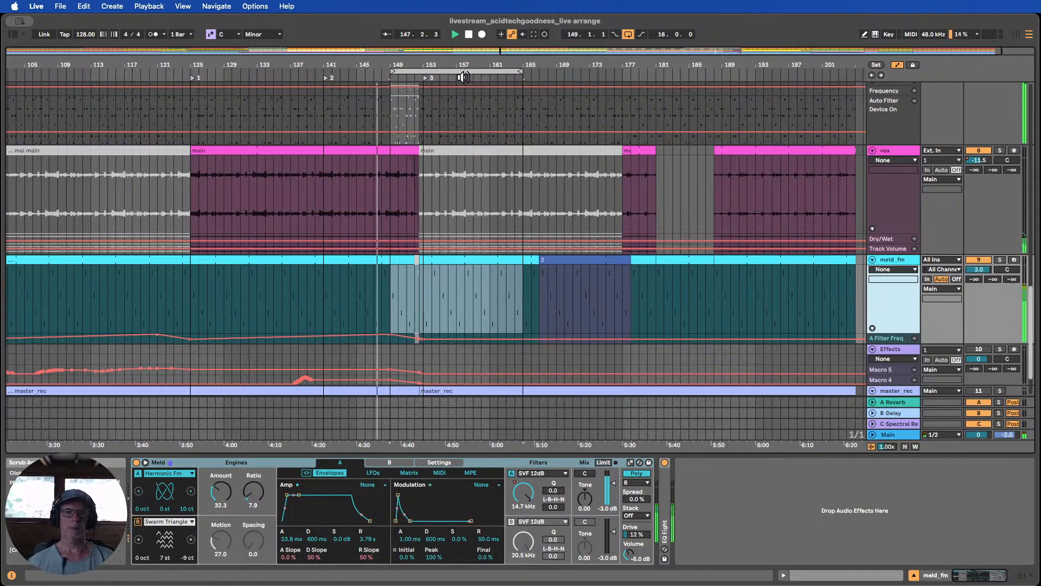
scroll(672, 280, down, 2)
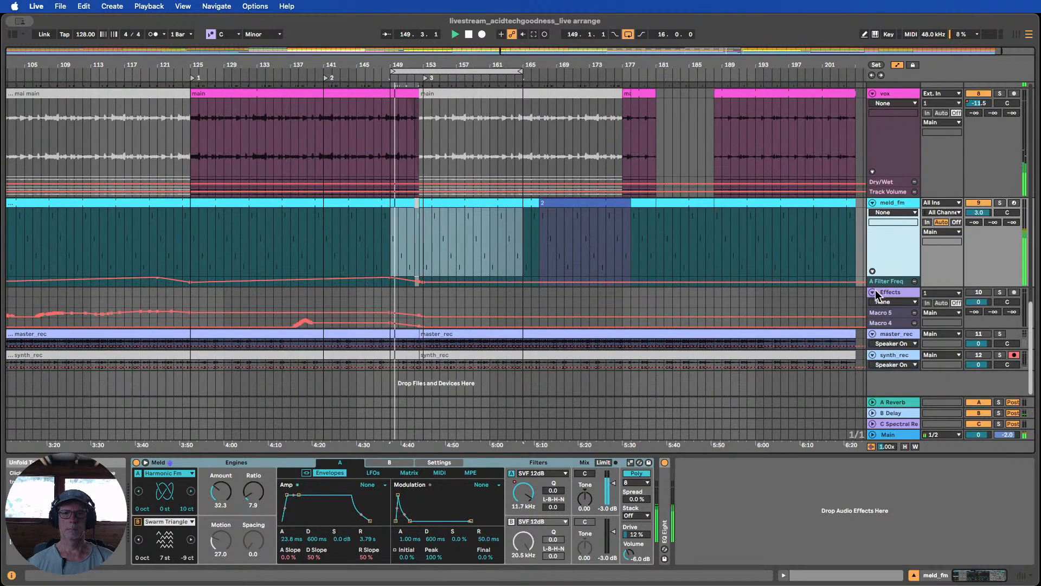
Fold the Effects track and show the Speaker On automation of the meld_fm track, leaving the track active
click(873, 292)
scroll(645, 293, up, 3)
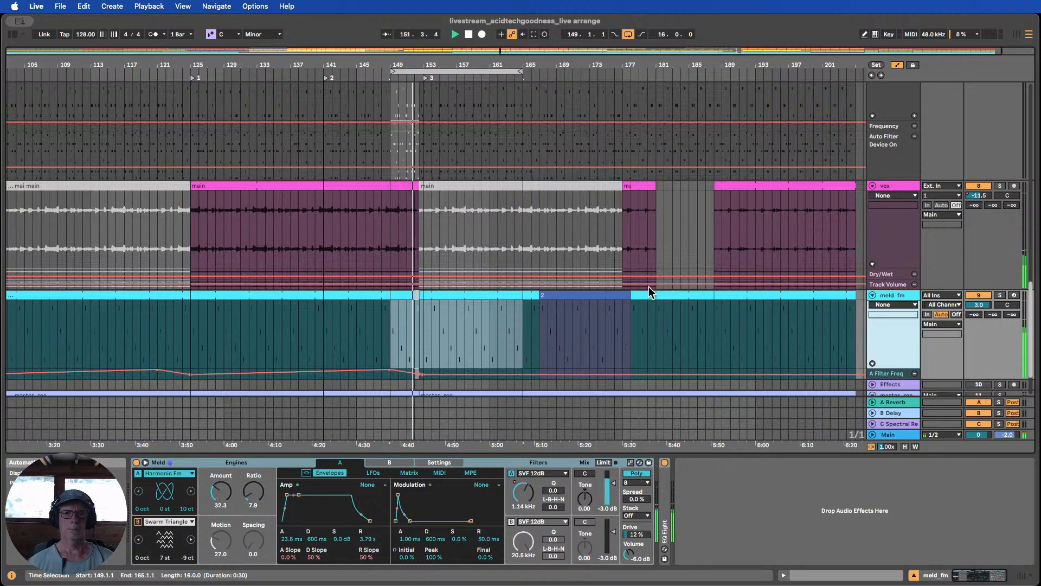
scroll(649, 286, up, 5)
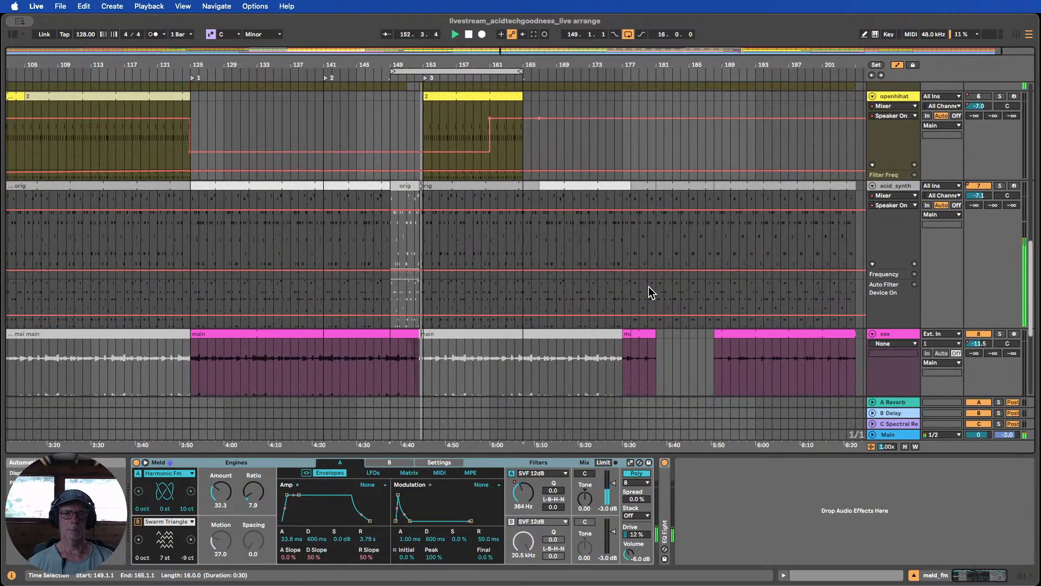
scroll(649, 286, down, 4)
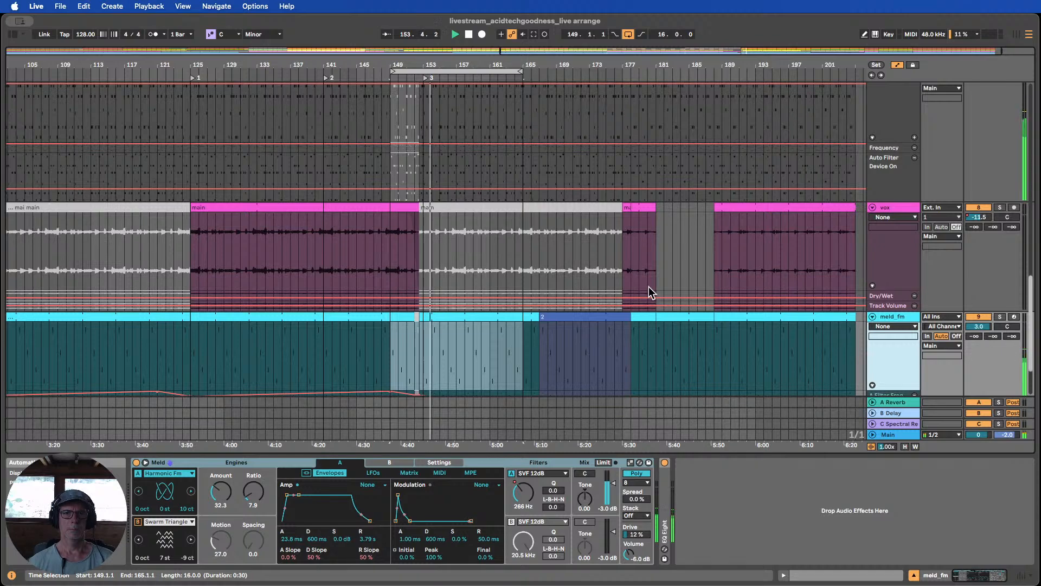
scroll(648, 287, down, 1)
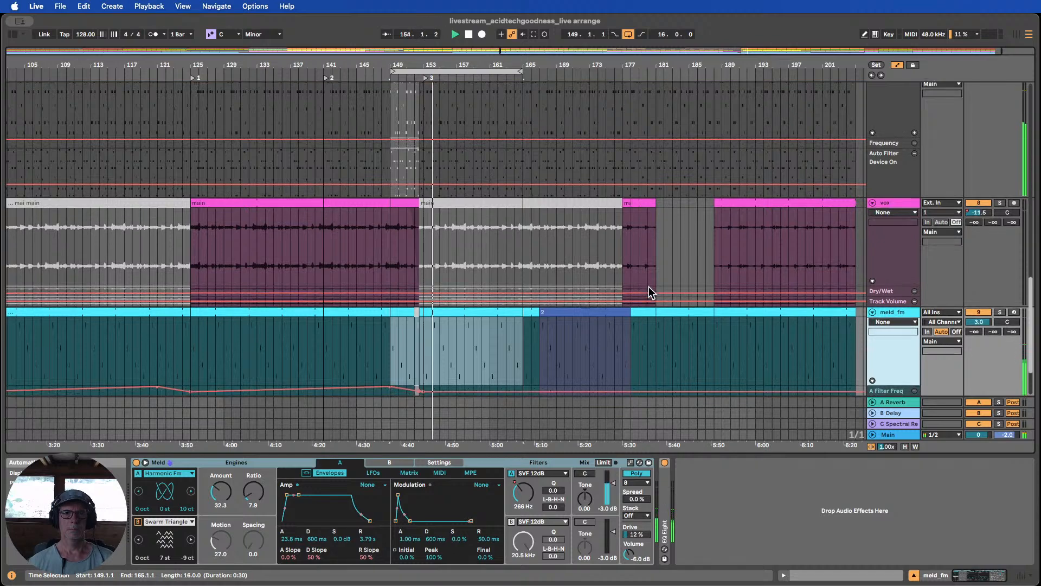
click(979, 313)
click(979, 312)
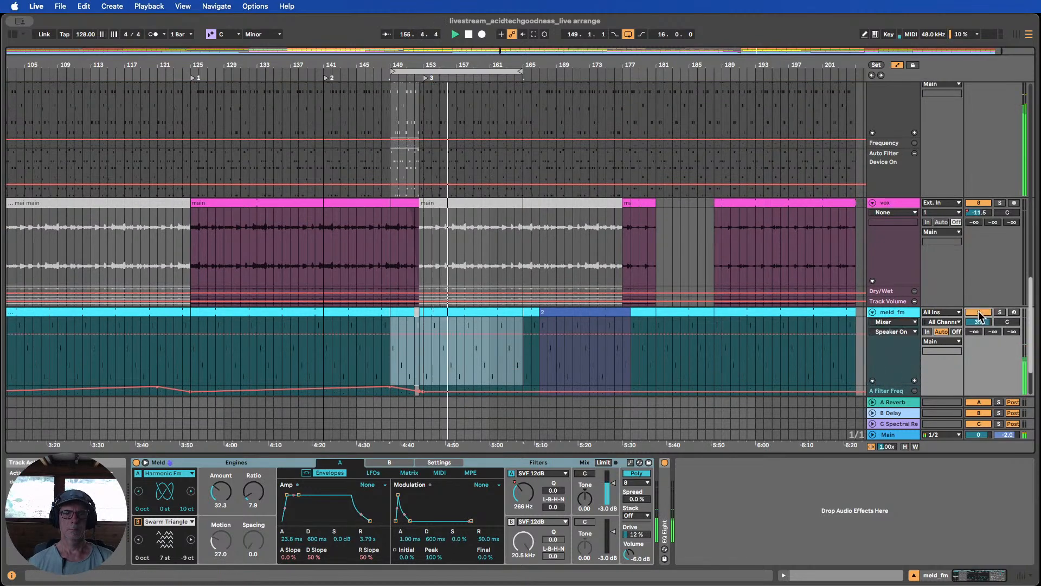
Enlarge meld_fm's A Filter Freq automation lane, check it across the arrangement, and stop playback
scroll(671, 267, down, 2)
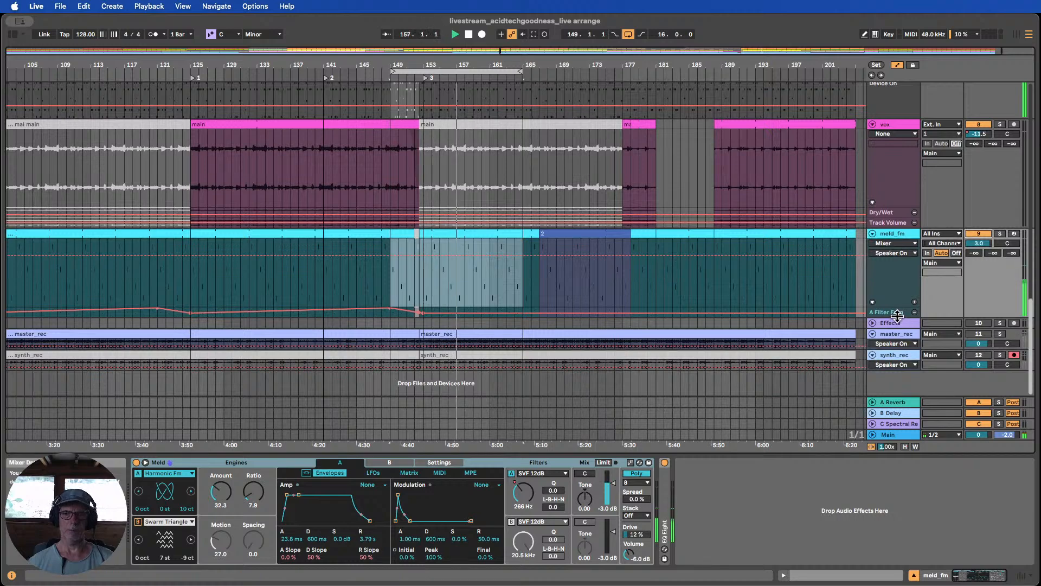
drag(897, 317, 899, 365)
drag(471, 65, 646, 59)
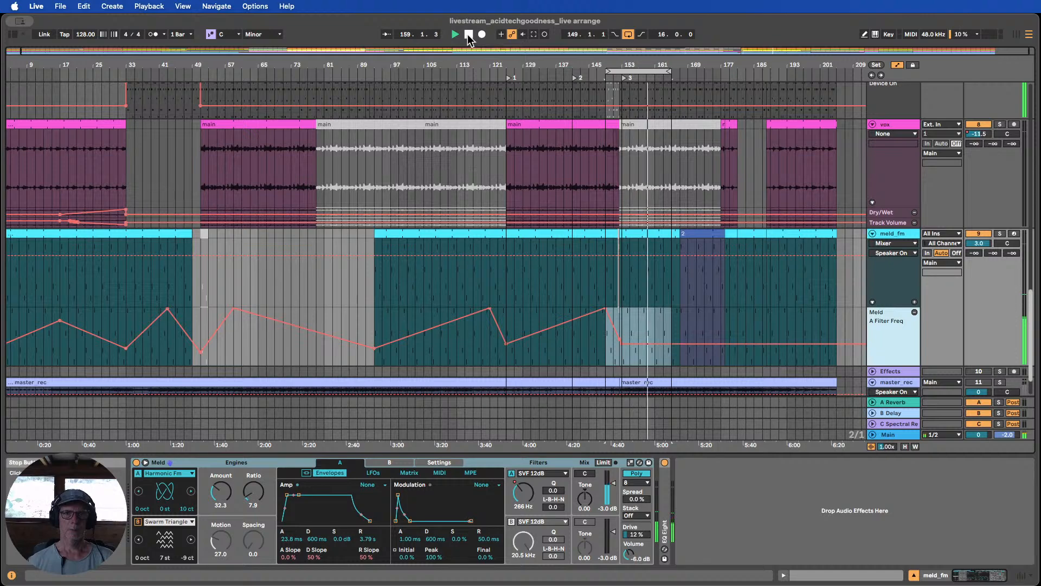
drag(567, 72, 568, 64)
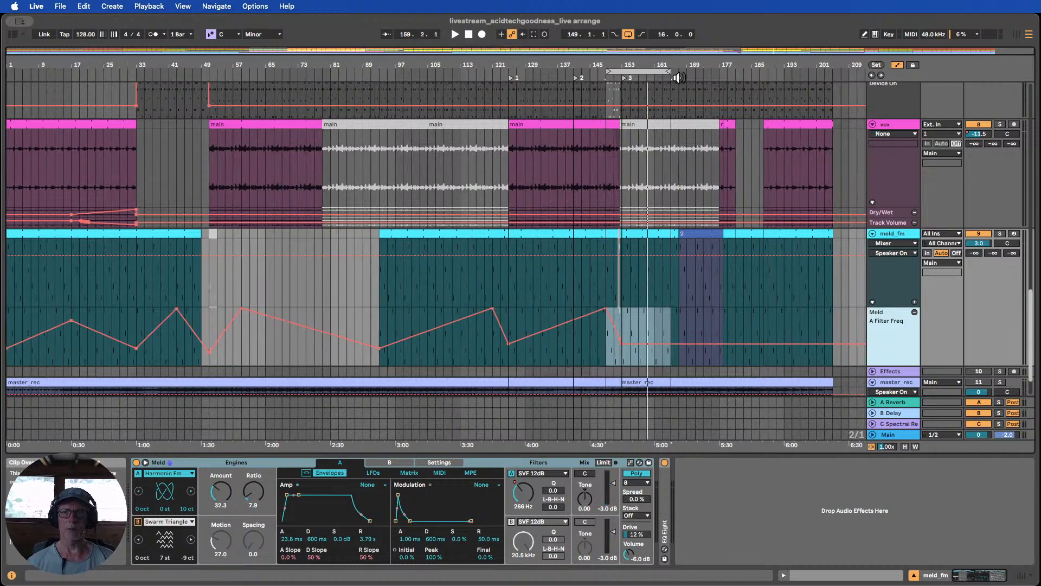
mouse_move(686, 66)
mouse_down()
mouse_move(685, 103)
mouse_move(685, 67)
mouse_up()
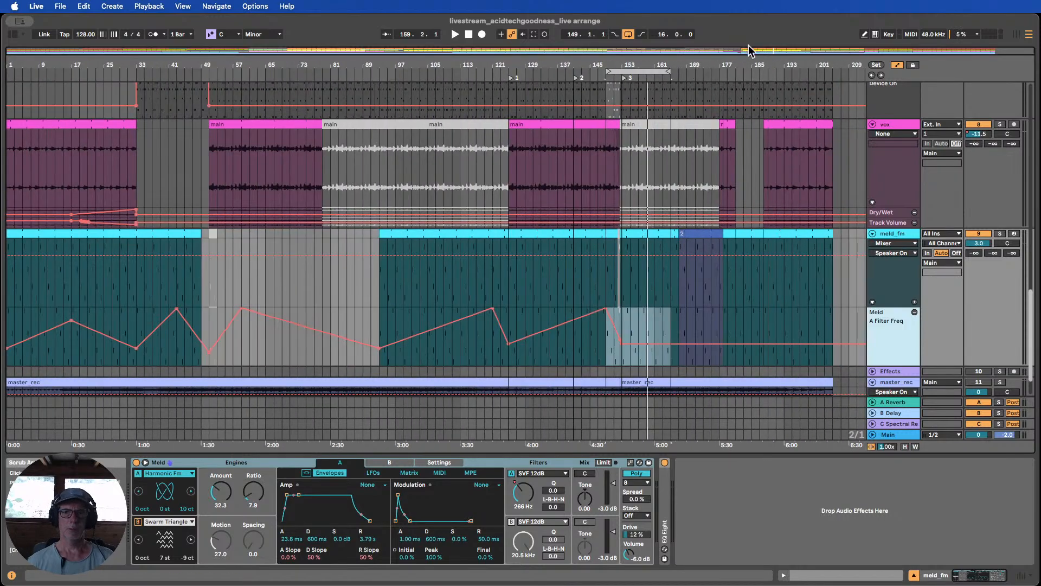
drag(772, 62, 698, 67)
scroll(620, 162, up, 10)
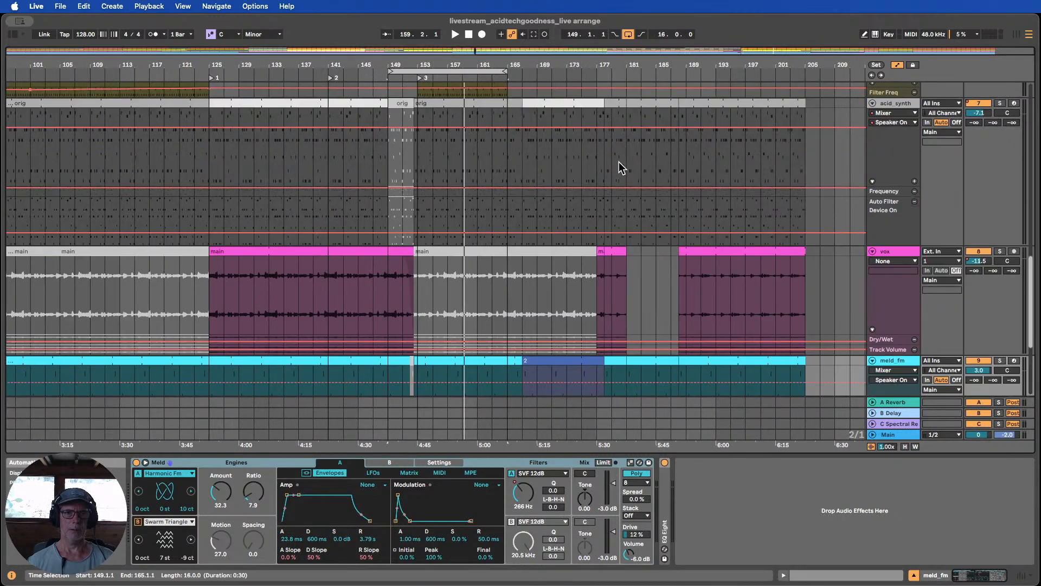
Extend the starts of the kick and bass clips at the section 3 locator back to bar 152
scroll(618, 161, up, 8)
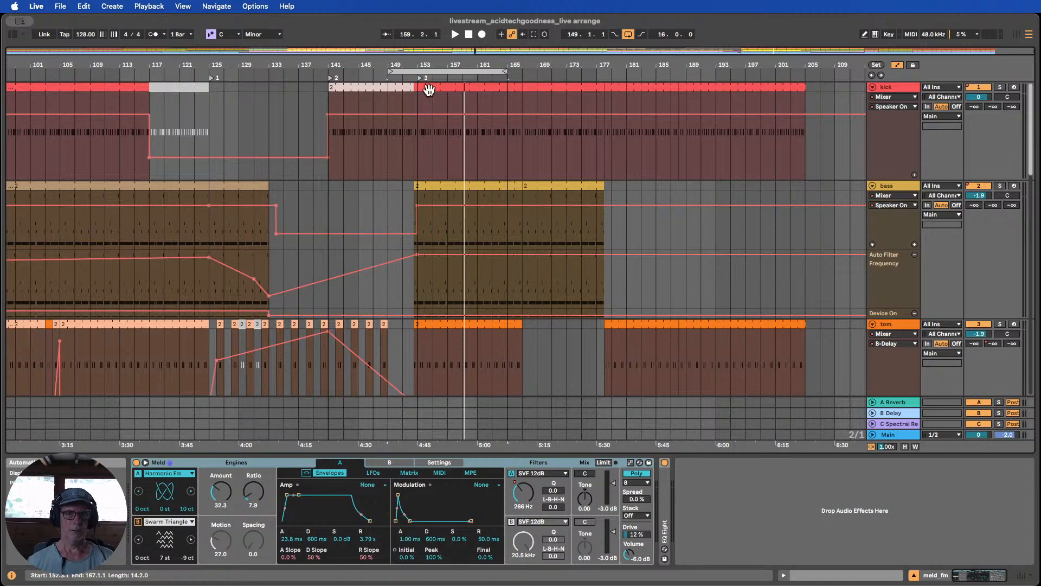
drag(420, 64, 418, 102)
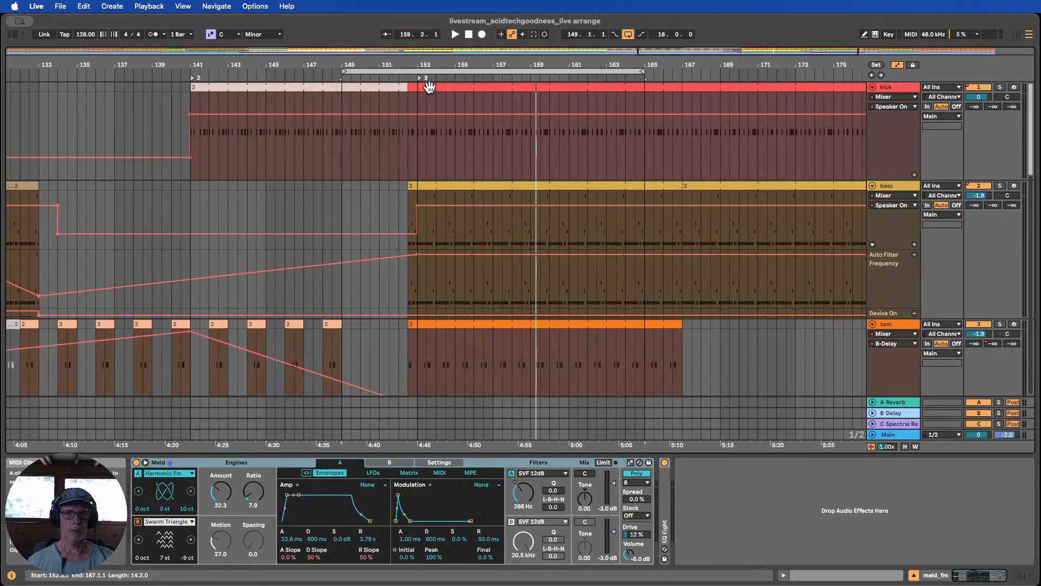
click(448, 87)
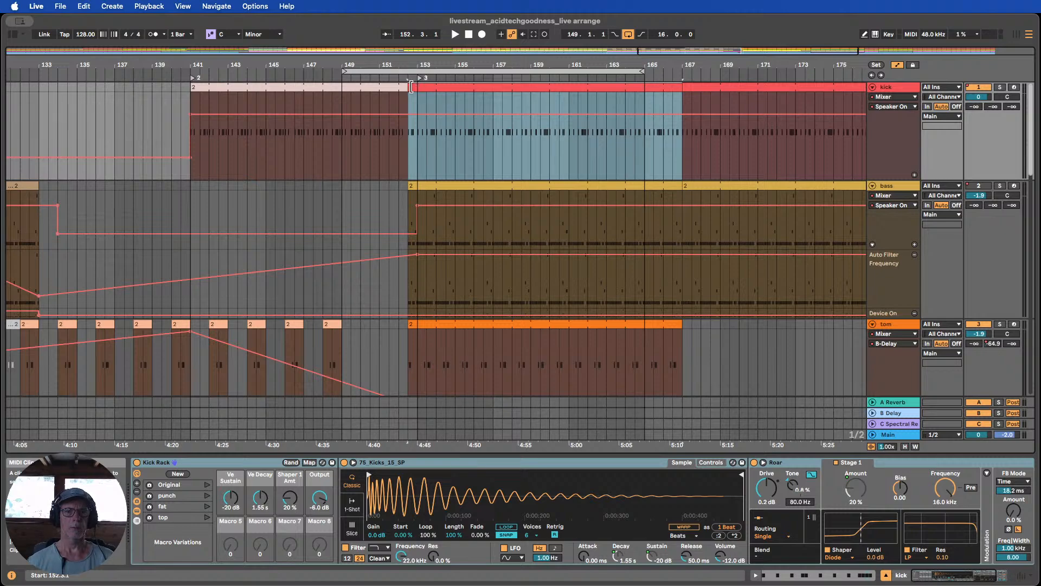
drag(411, 87, 400, 87)
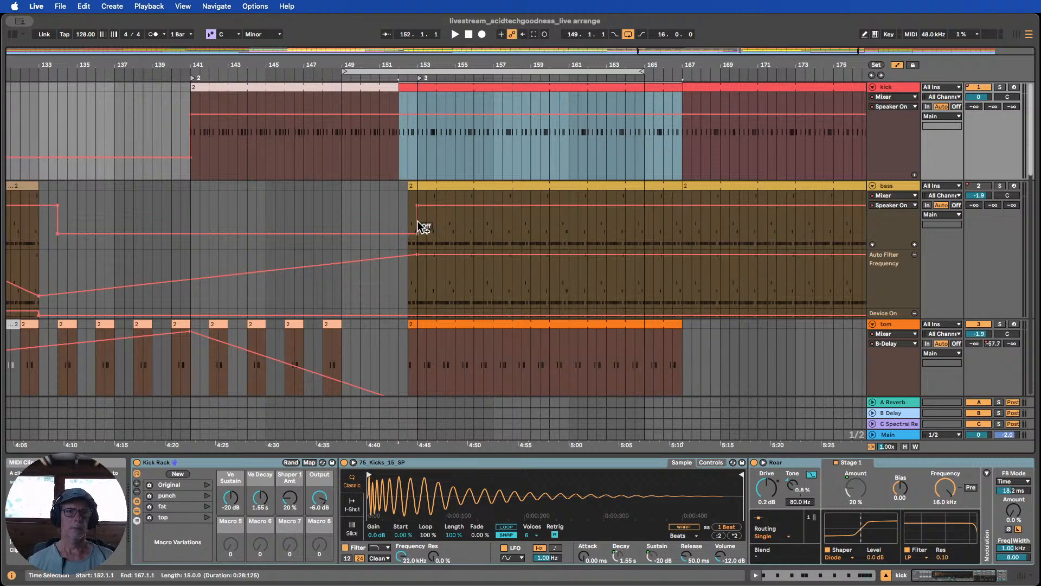
drag(411, 182, 401, 184)
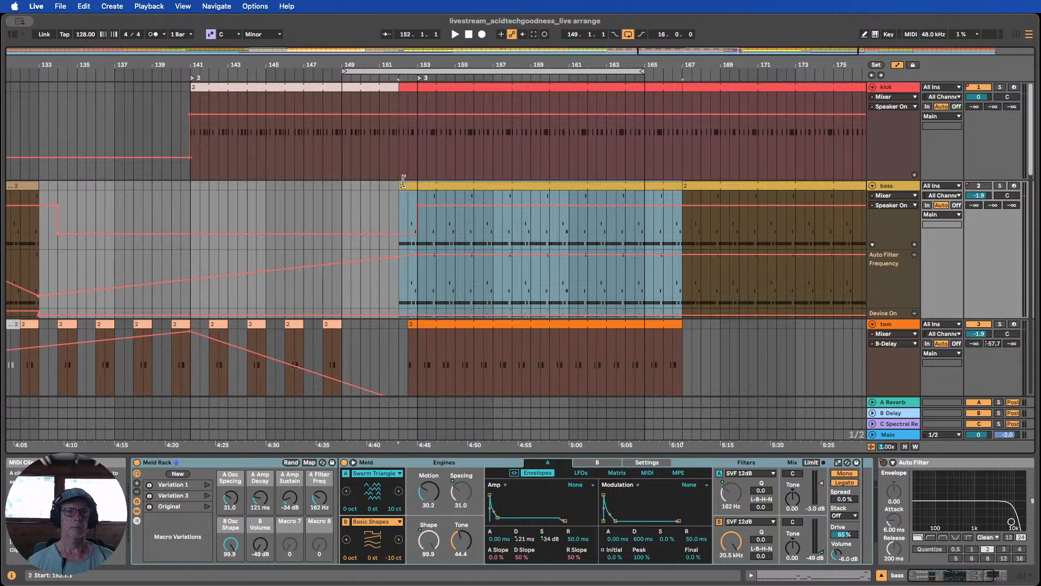
Extend the starts of the matching tom, breaks and shaker clips back to bar 152 as well
scroll(406, 185, down, 2)
mouse_move(409, 267)
mouse_down()
mouse_move(399, 266)
mouse_move(407, 231)
mouse_move(400, 251)
mouse_up()
scroll(406, 271, down, 4)
scroll(412, 260, down, 3)
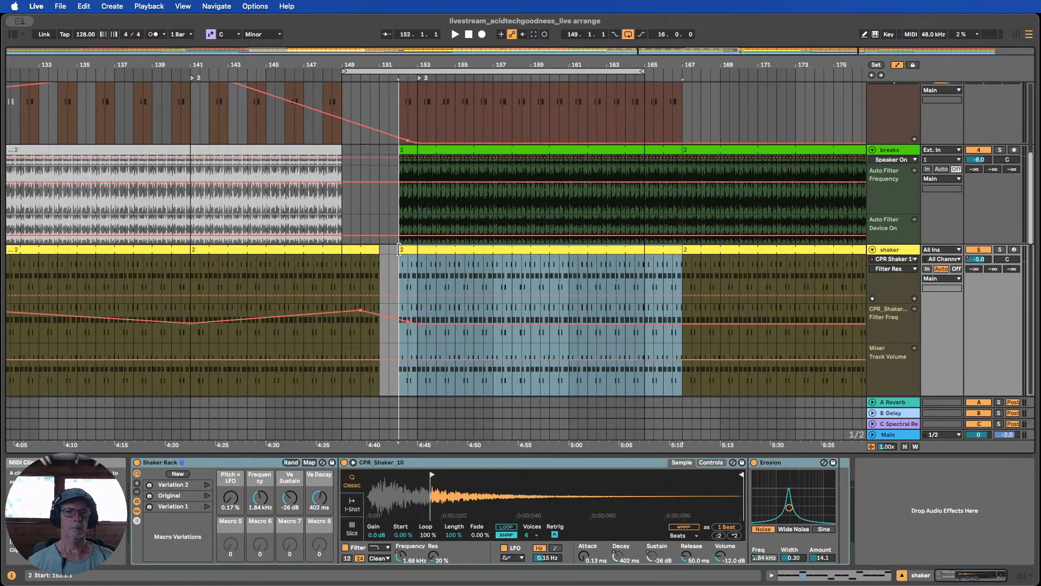
scroll(446, 276, down, 5)
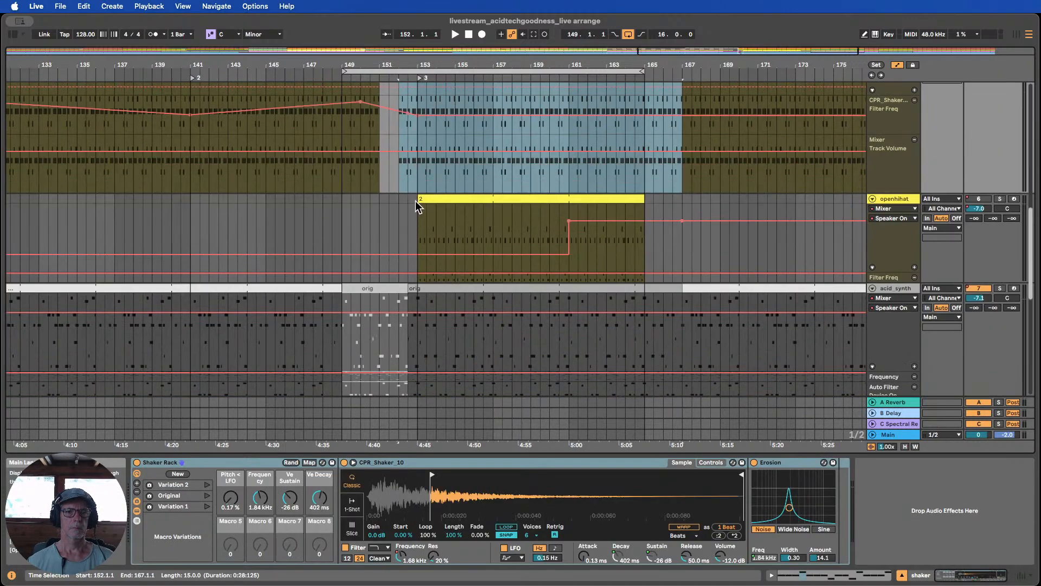
scroll(407, 331, down, 1)
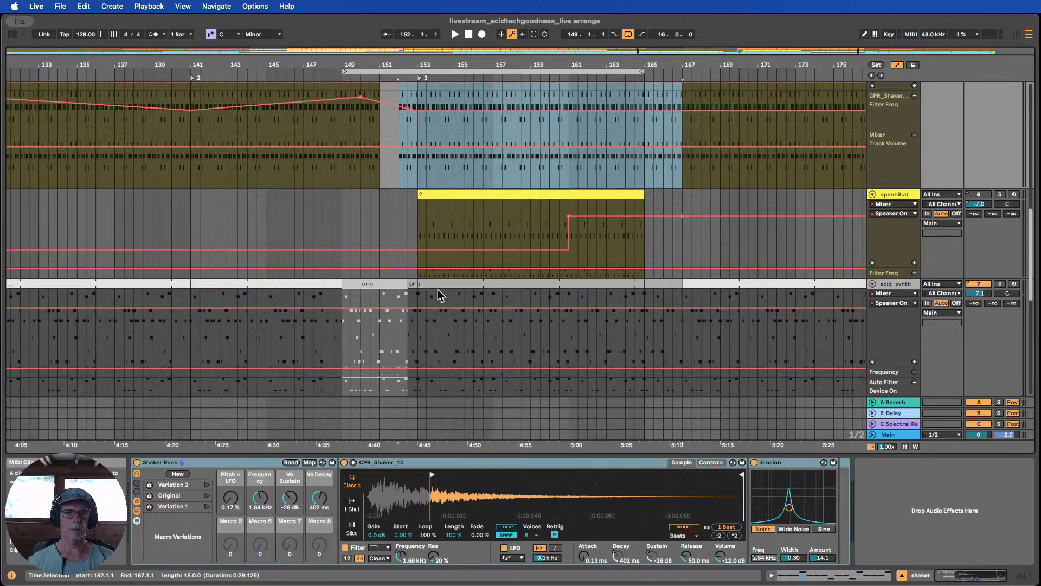
scroll(439, 294, down, 3)
scroll(410, 323, down, 4)
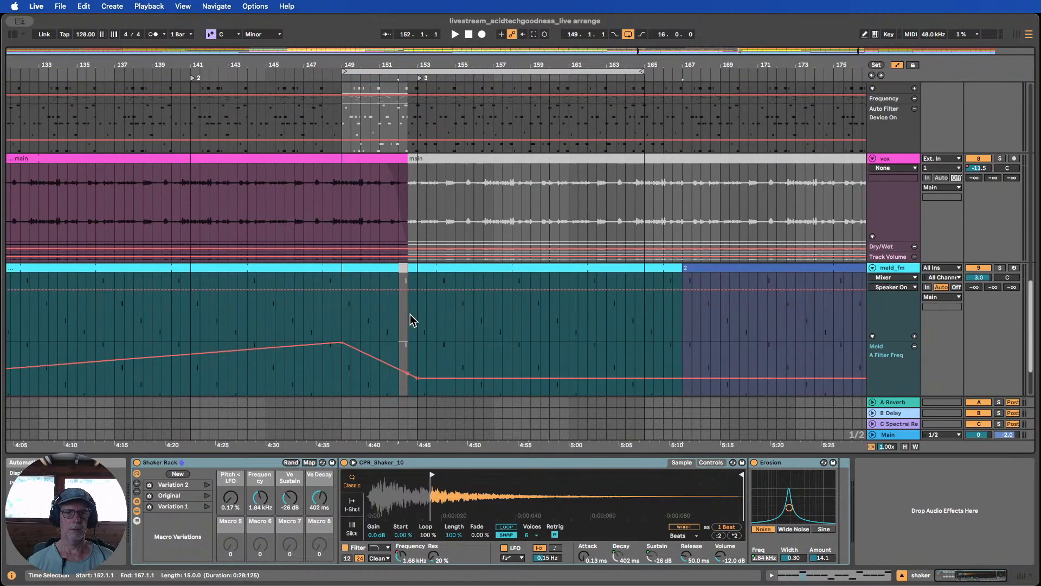
Select all kick clips from bar 152 to the end of the track and move them one bar later, to bar 153
scroll(426, 283, up, 15)
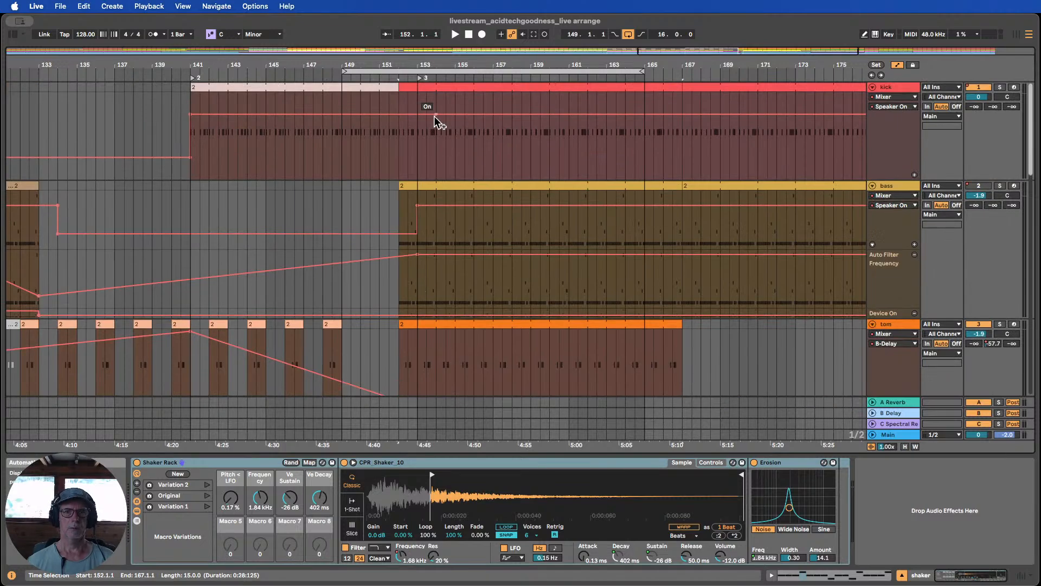
click(429, 87)
drag(426, 64, 416, 31)
shift+click(825, 93)
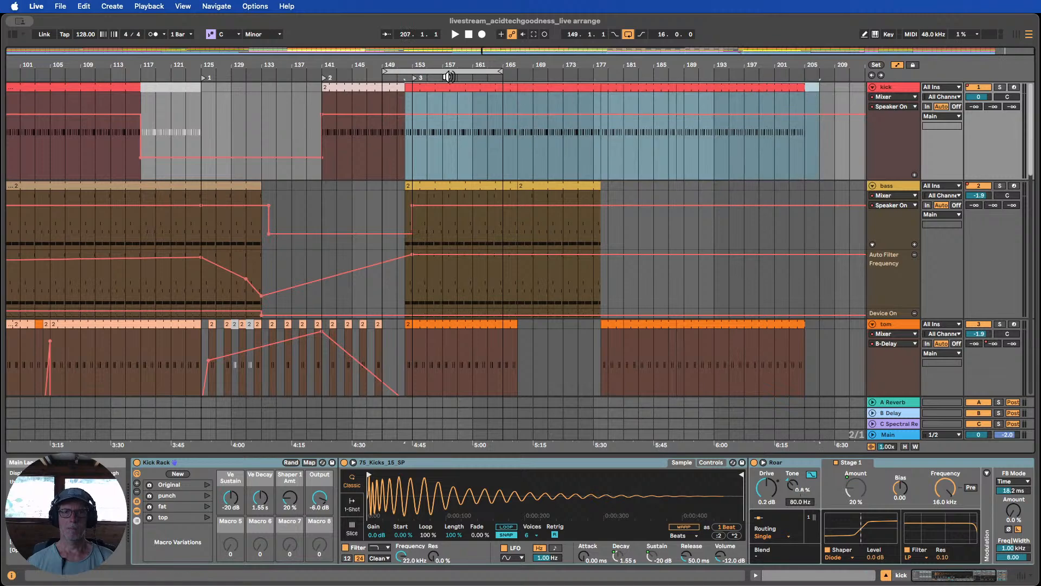
drag(422, 86, 430, 86)
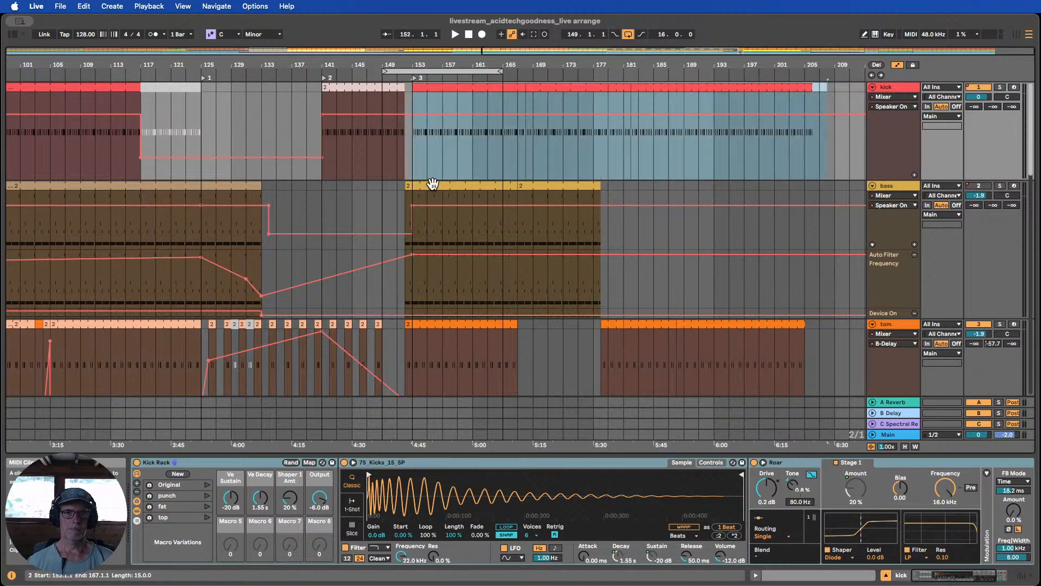
Select both bass clips from bar 152 onward together and move them one bar later, to bar 153
click(431, 185)
drag(435, 188, 437, 188)
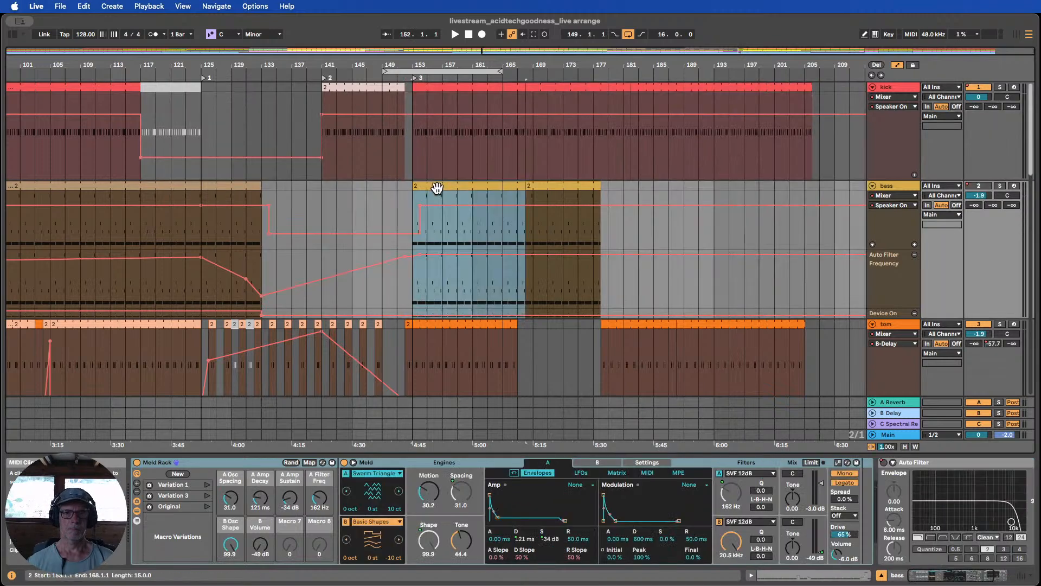
key(super+z)
shift+click(642, 189)
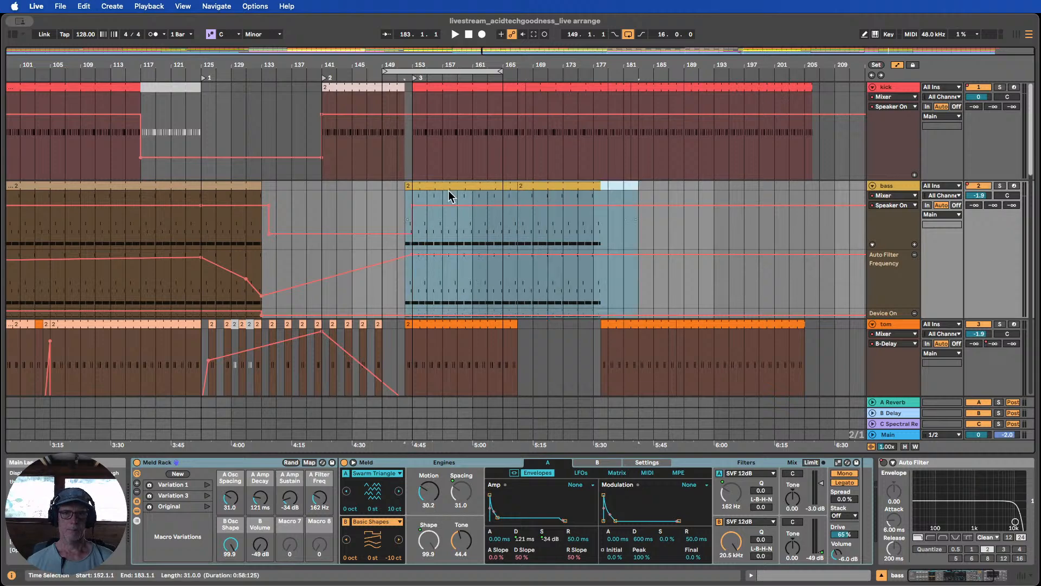
drag(426, 186, 434, 188)
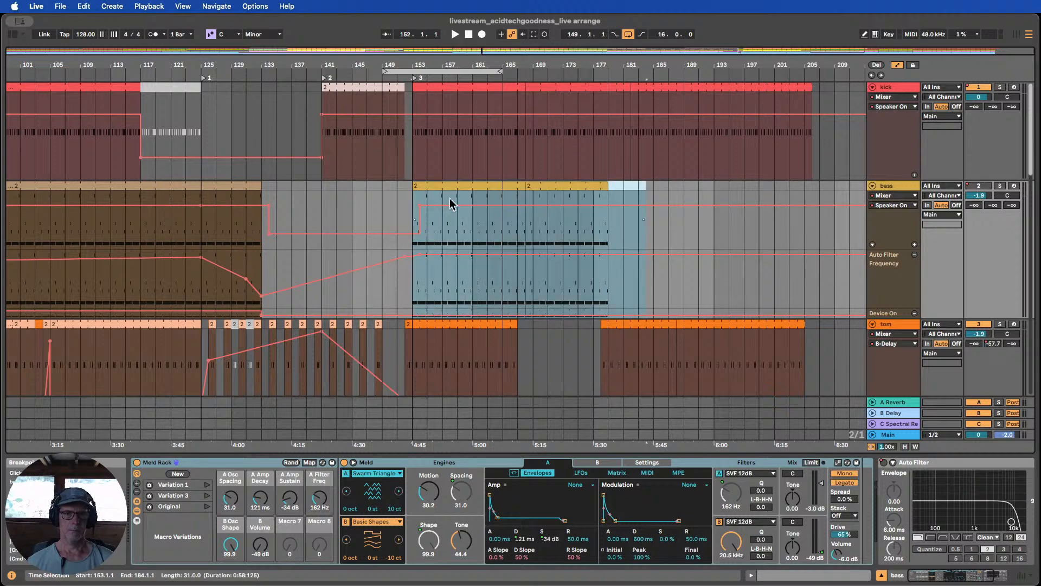
Clean up the bass track's Speaker On and Auto Filter Frequency breakpoints so both changes land on bar 153, with the filter at 9.85 kHz
scroll(451, 285, down, 1)
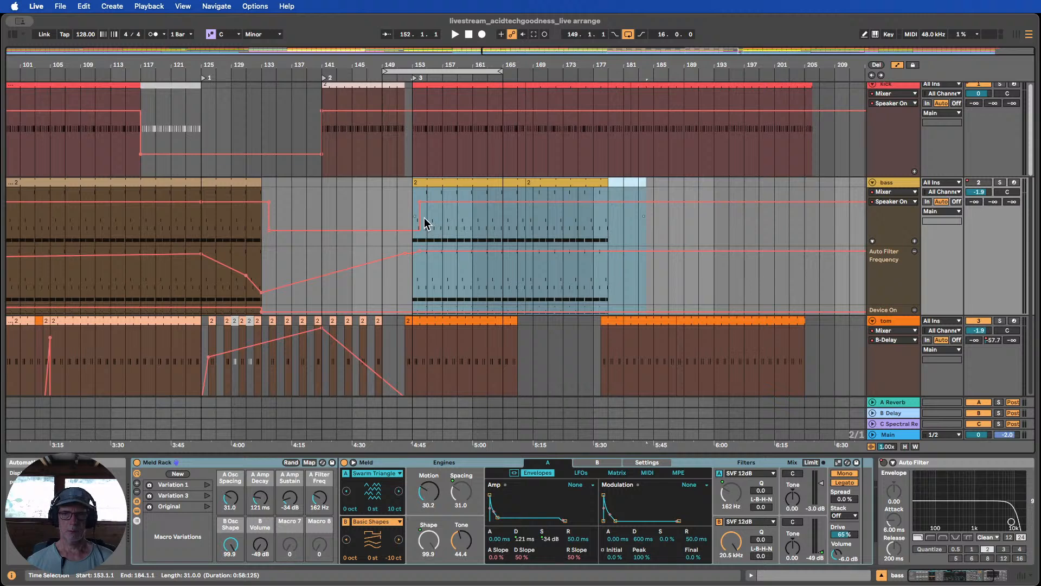
click(424, 219)
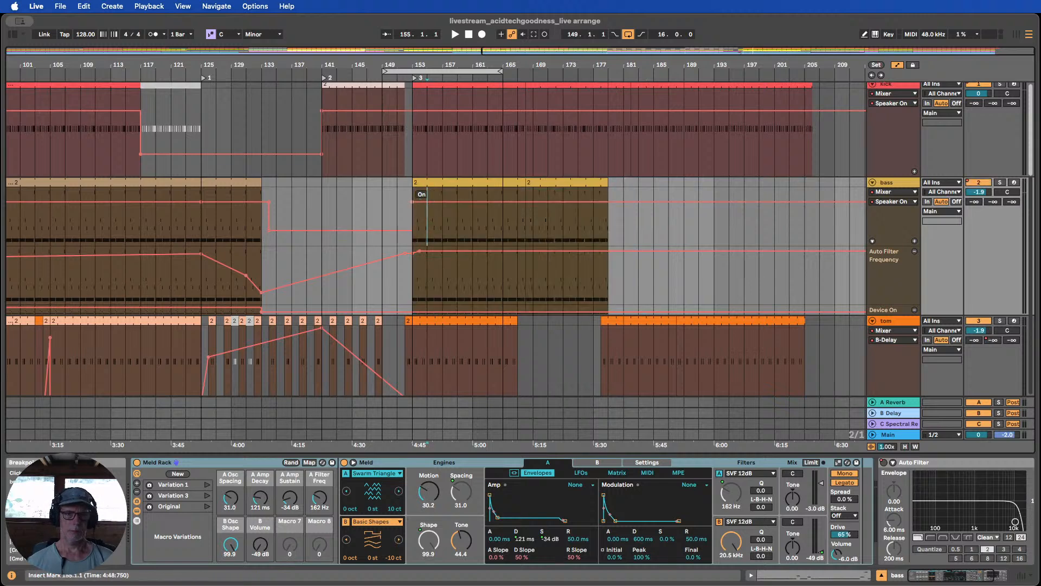
scroll(434, 233, down, 3)
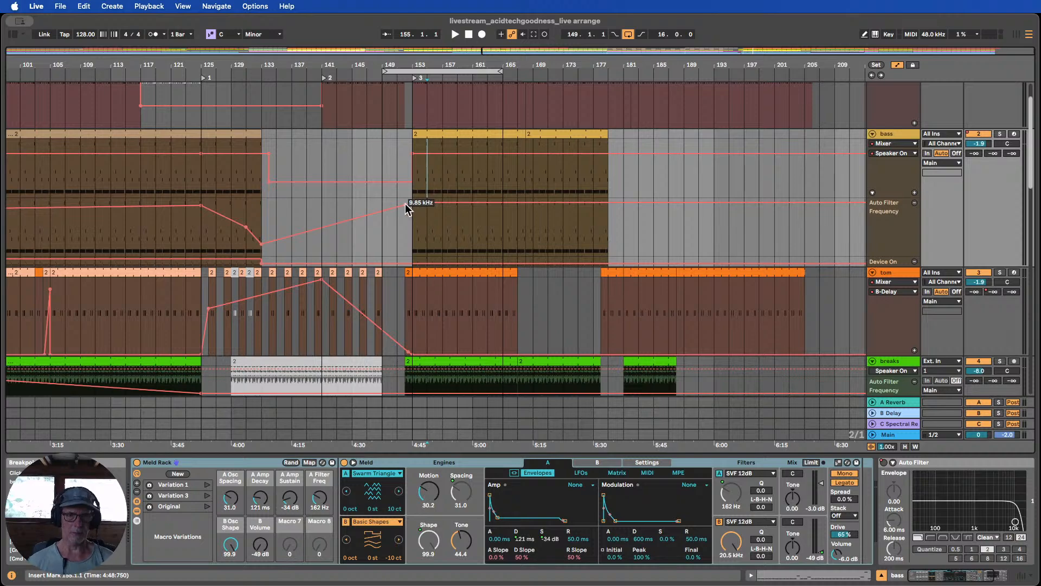
drag(405, 204, 420, 204)
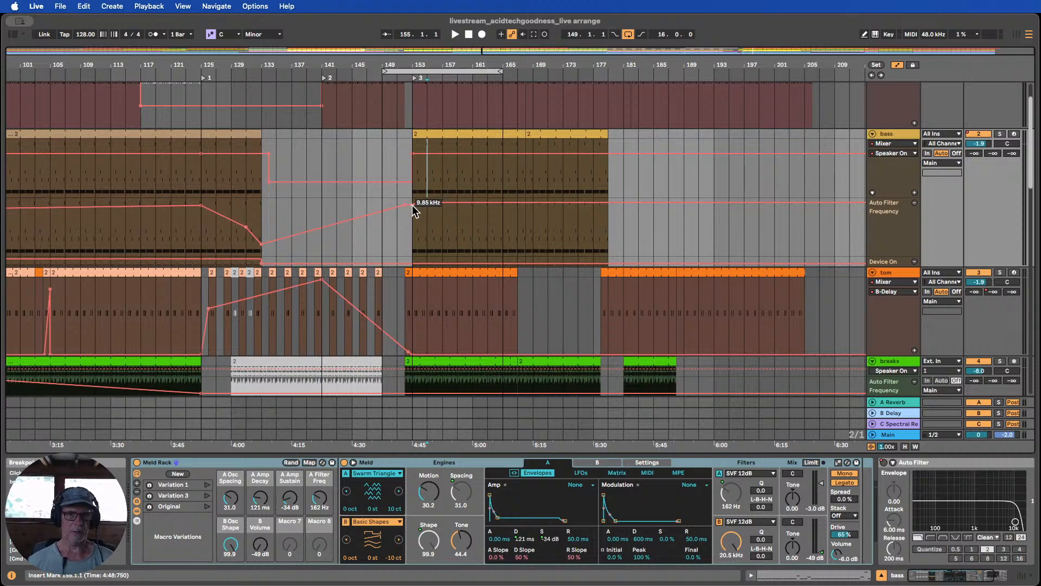
click(421, 201)
drag(406, 204, 413, 205)
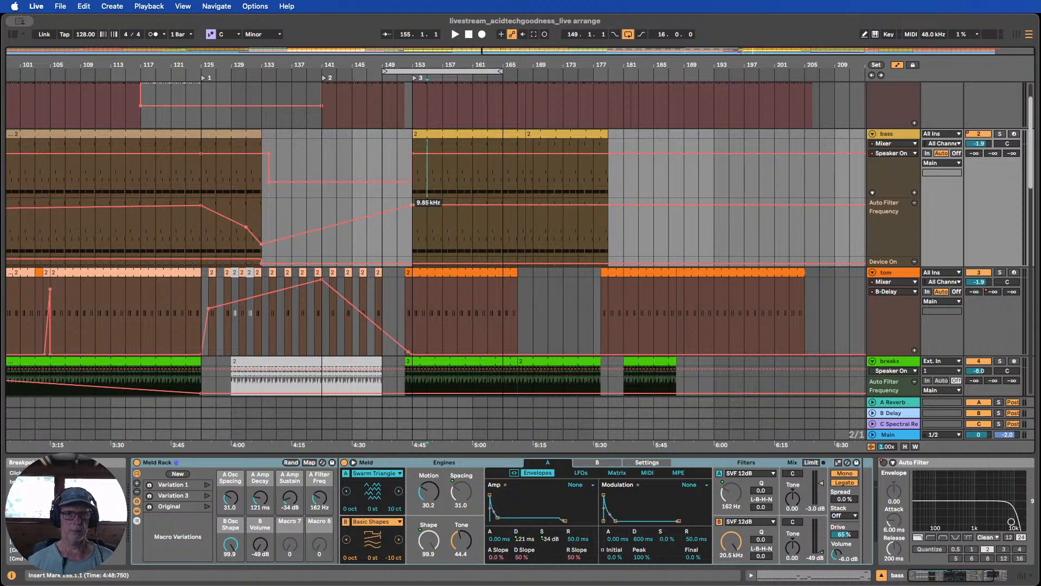
Move only the tom clip at bar 152 one bar later, to bar 153
scroll(420, 266, down, 1)
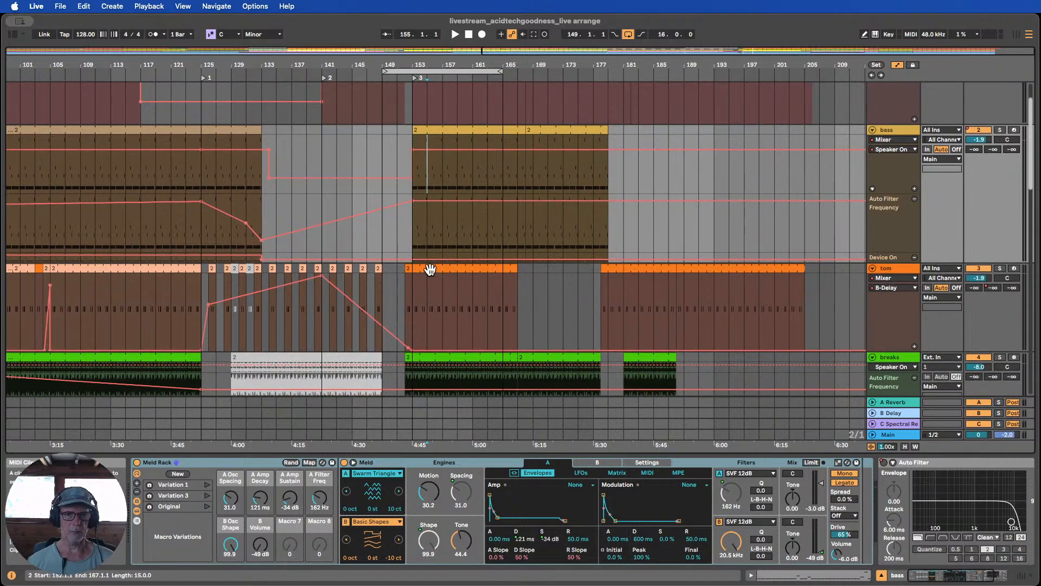
drag(430, 270, 435, 269)
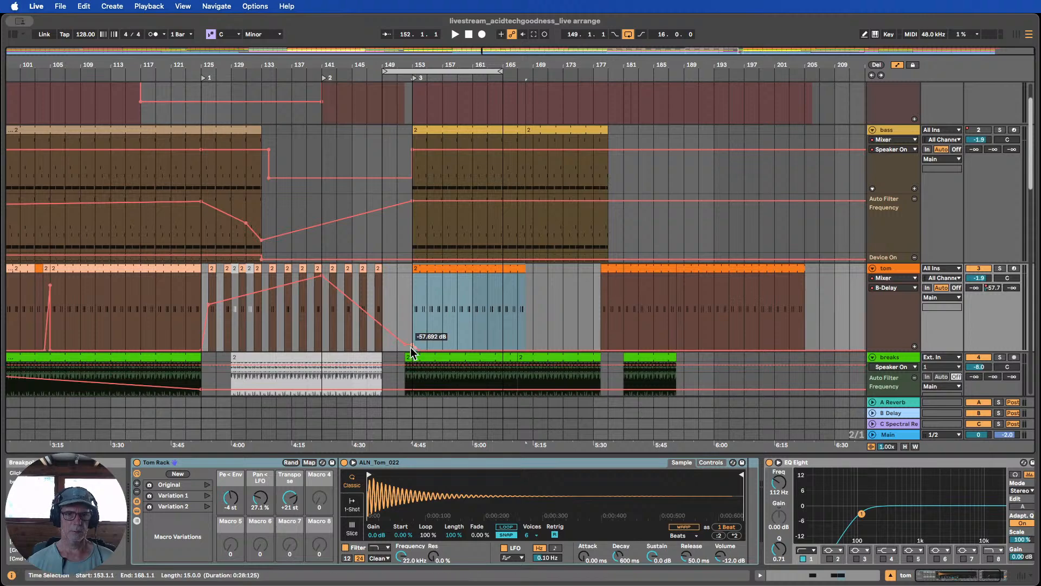
key(super+z)
drag(428, 65, 456, 202)
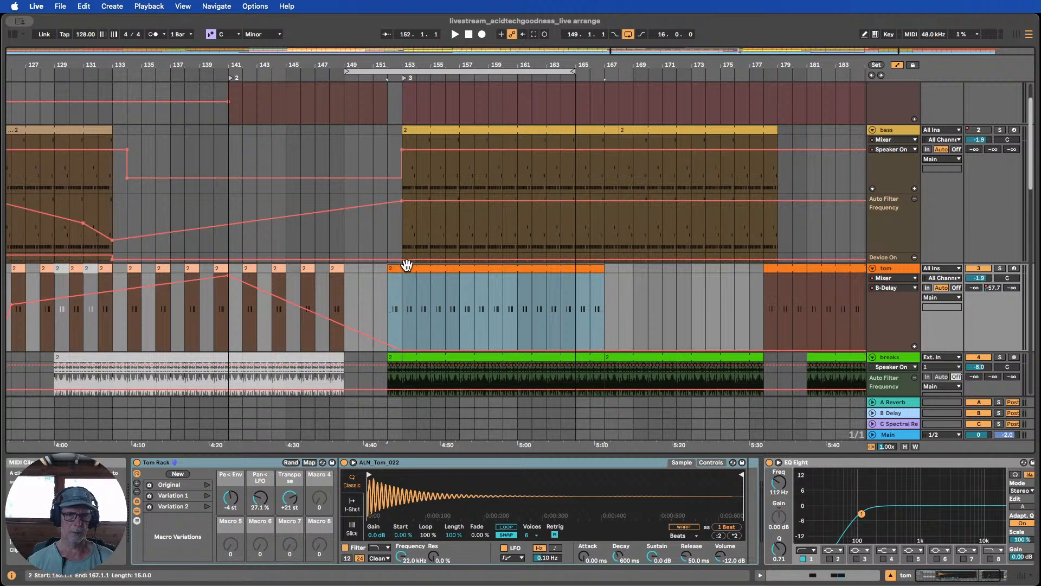
drag(407, 268, 418, 270)
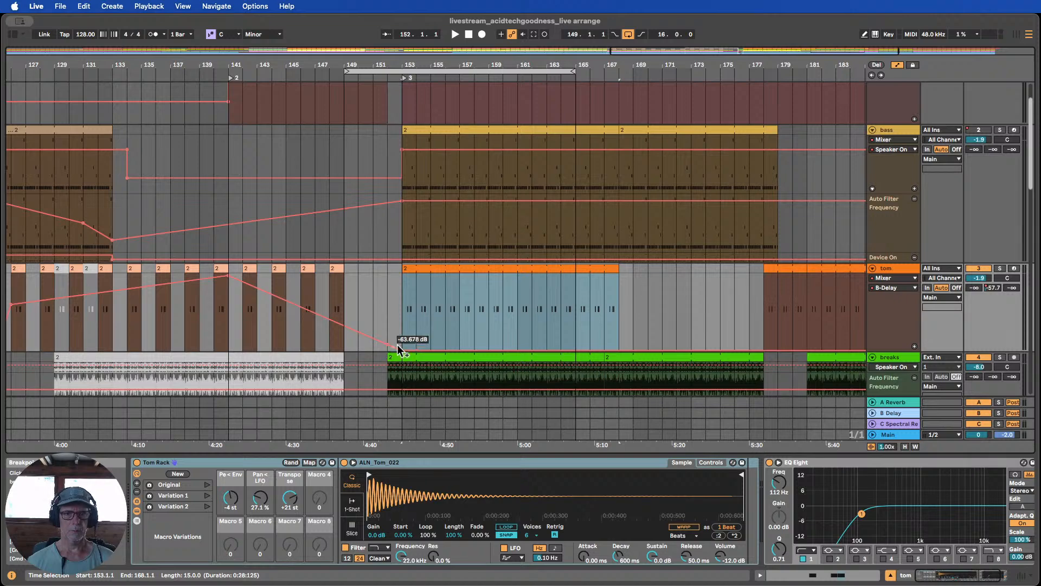
Select all breaks clips from bar 152 to the last one and move them together to bar 153
scroll(396, 325, down, 5)
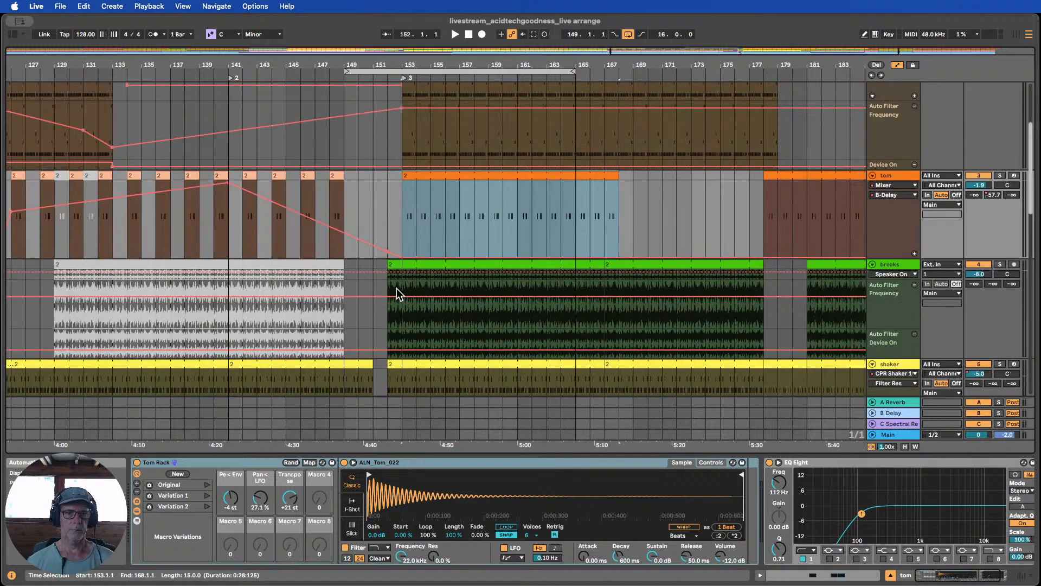
drag(419, 265, 423, 265)
key(super+z)
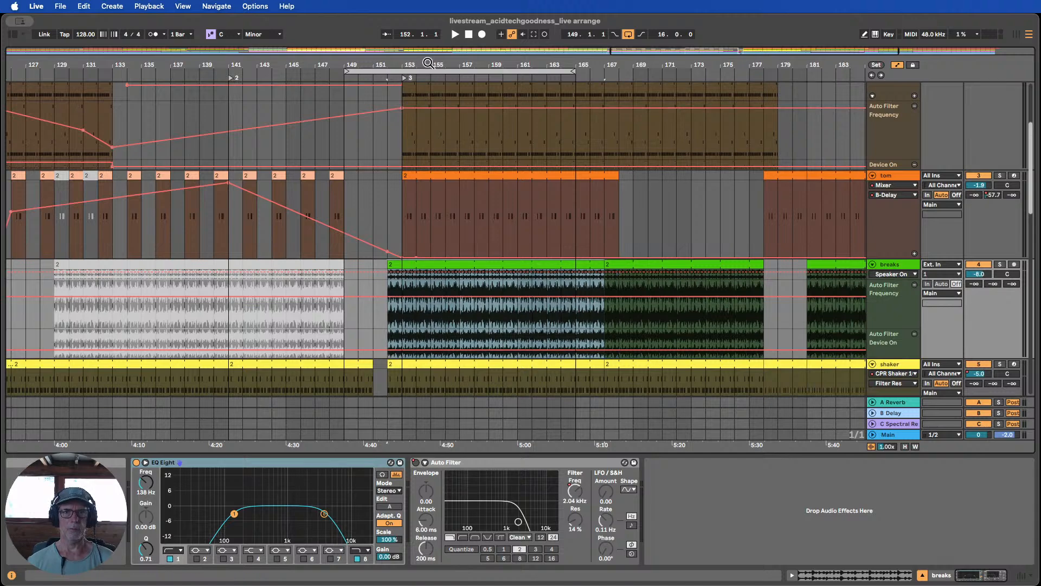
drag(428, 64, 305, 53)
shift+click(650, 265)
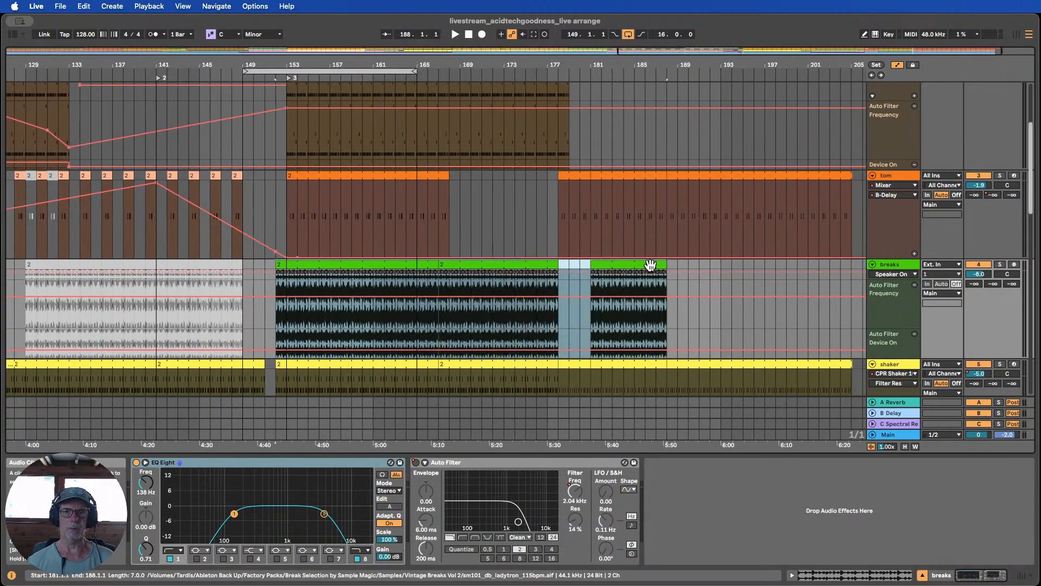
click(302, 266)
drag(301, 264, 314, 268)
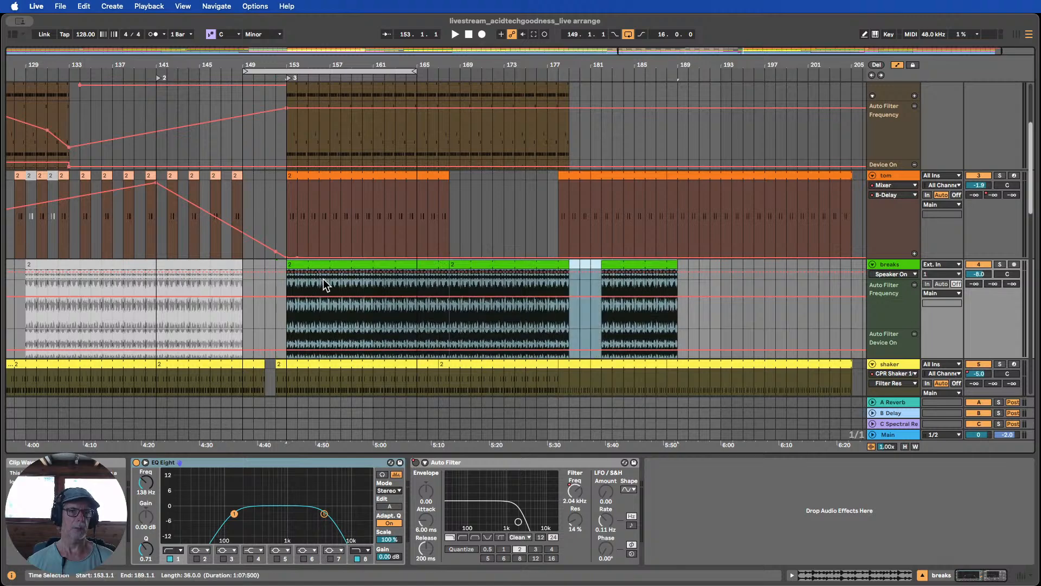
Select all shaker clips from bar 152 to the end and move them one bar later, to bar 153
scroll(320, 287, down, 4)
scroll(307, 300, down, 2)
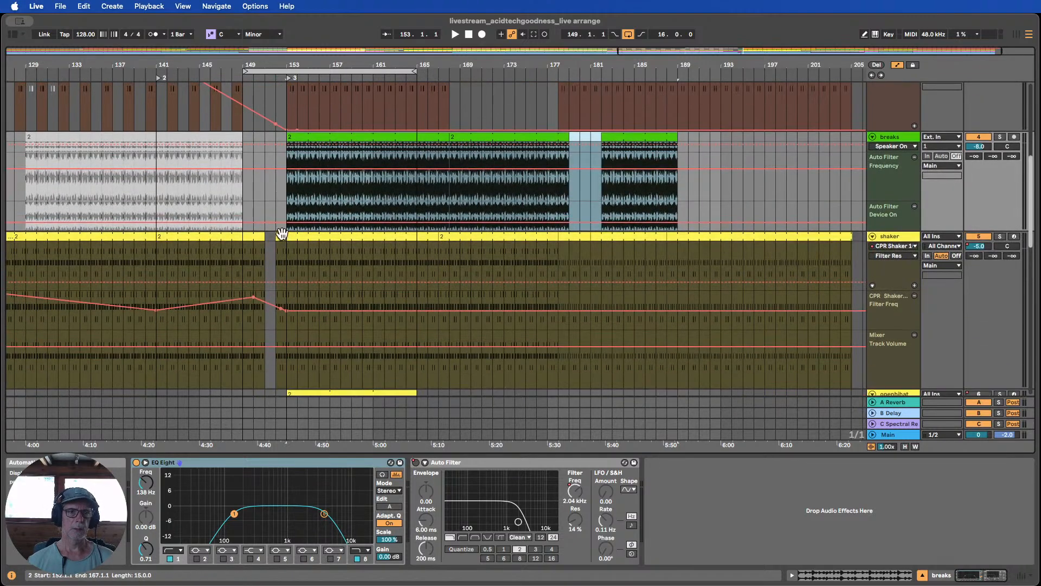
click(281, 236)
drag(304, 66, 621, 38)
shift+click(841, 242)
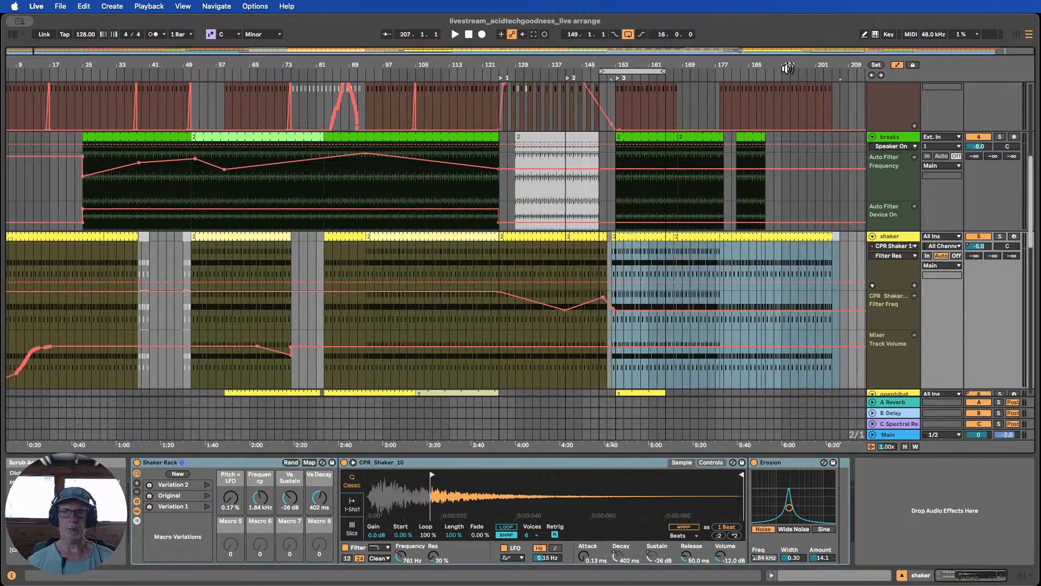
drag(788, 65, 773, 130)
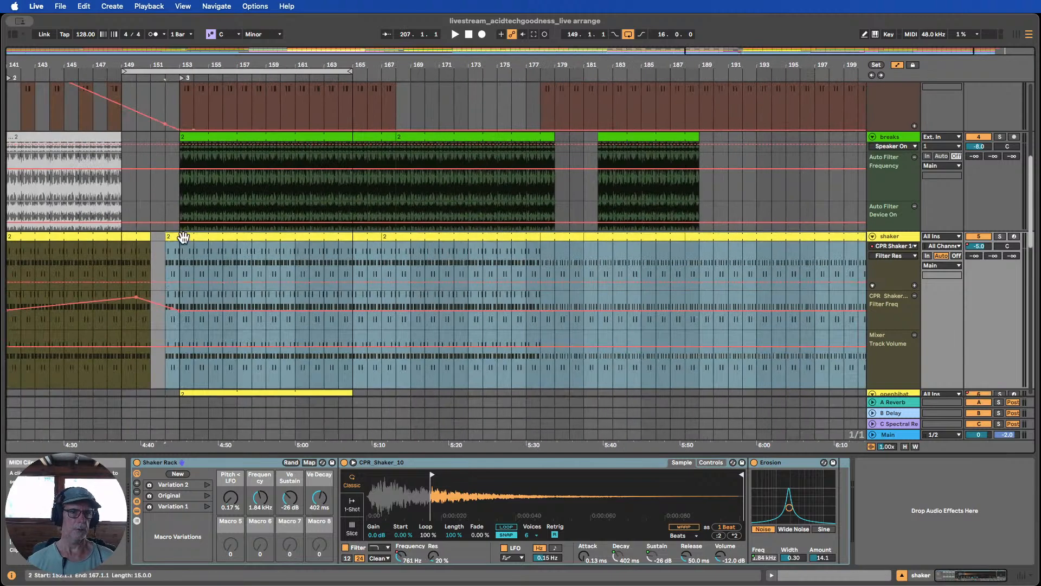
drag(184, 237, 197, 237)
Compare the clip starts and automation of the openhihat, acid_synth, vox and meld_fm tracks around bar 153
scroll(222, 257, down, 5)
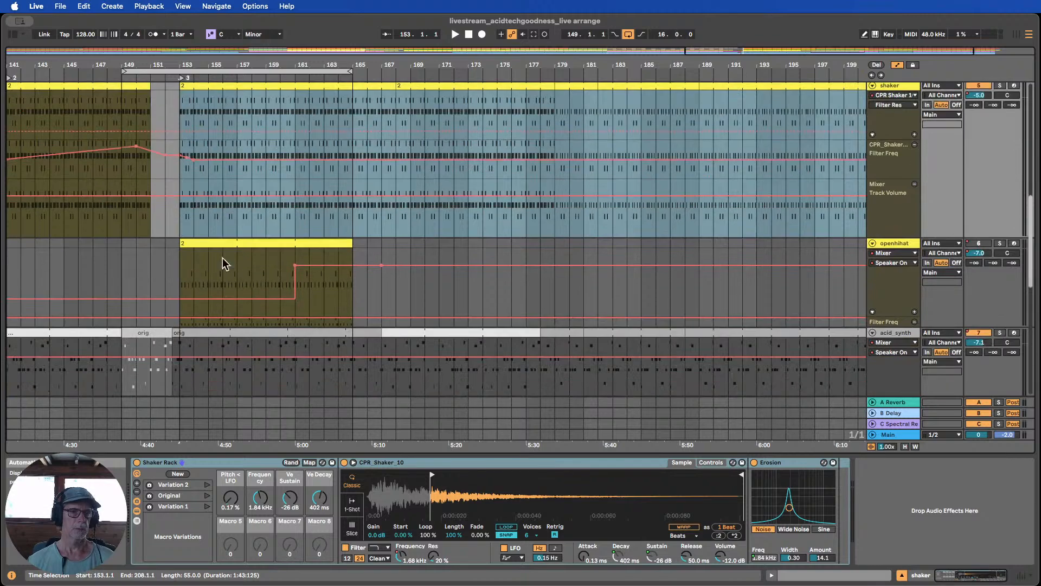
scroll(269, 296, down, 10)
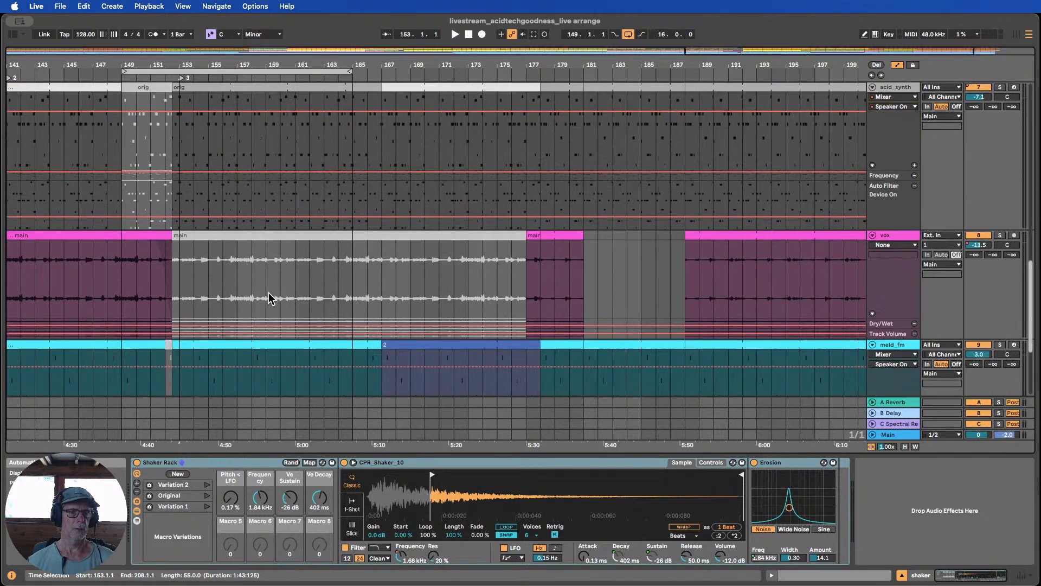
scroll(270, 295, down, 4)
scroll(274, 309, up, 10)
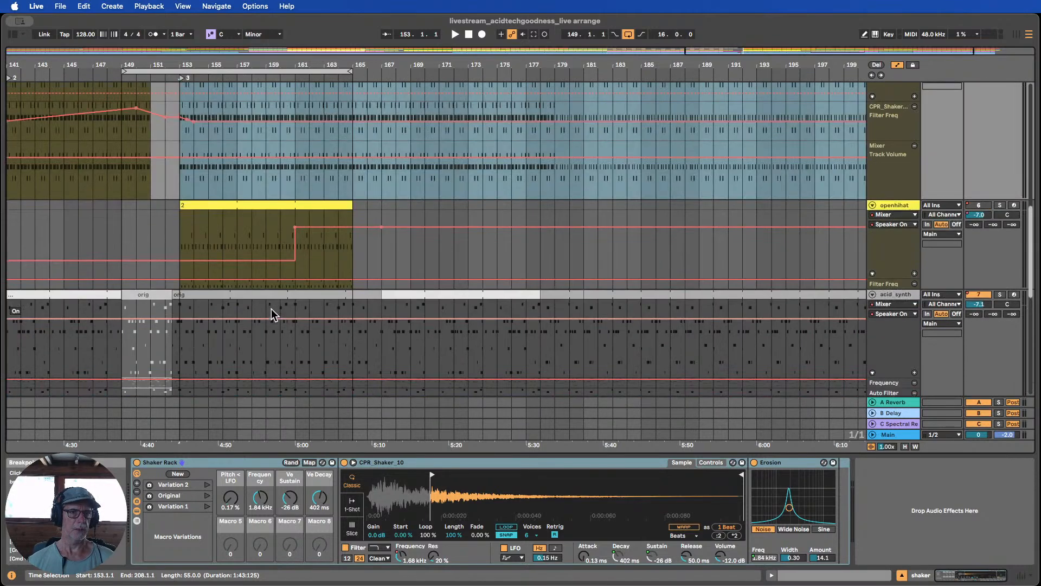
scroll(274, 306, down, 8)
scroll(211, 126, up, 2)
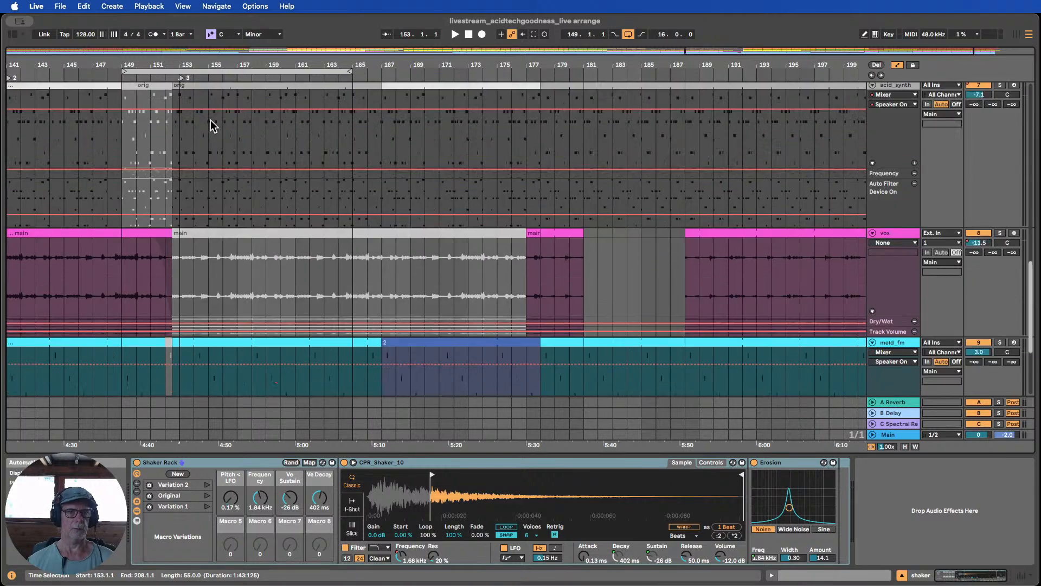
Play the arrangement from bar 147 and check the clips and automation of all tracks around bar 153
drag(155, 62, 170, 89)
scroll(248, 180, up, 15)
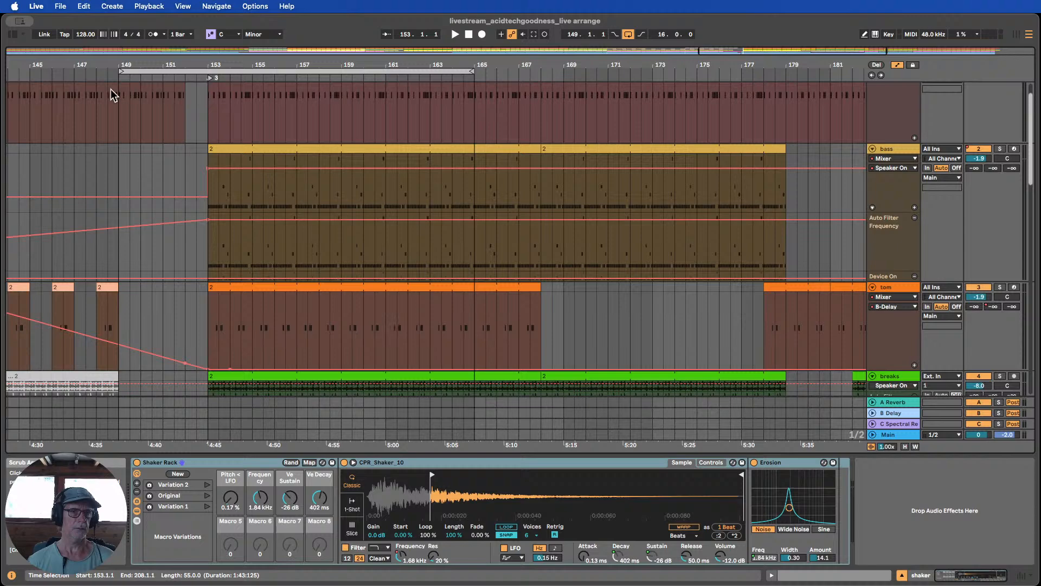
click(92, 78)
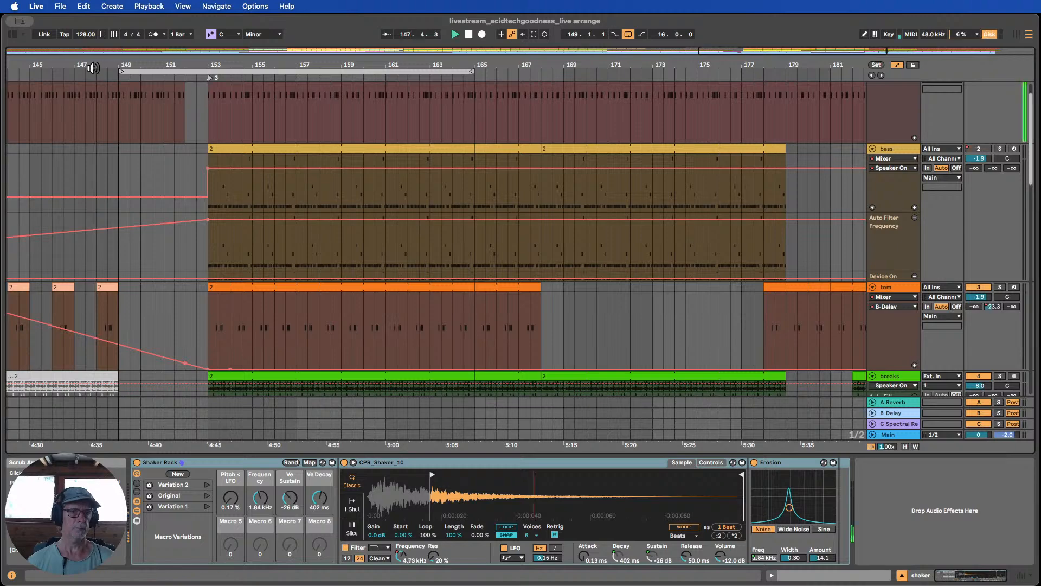
drag(116, 64, 271, 61)
scroll(371, 210, up, 2)
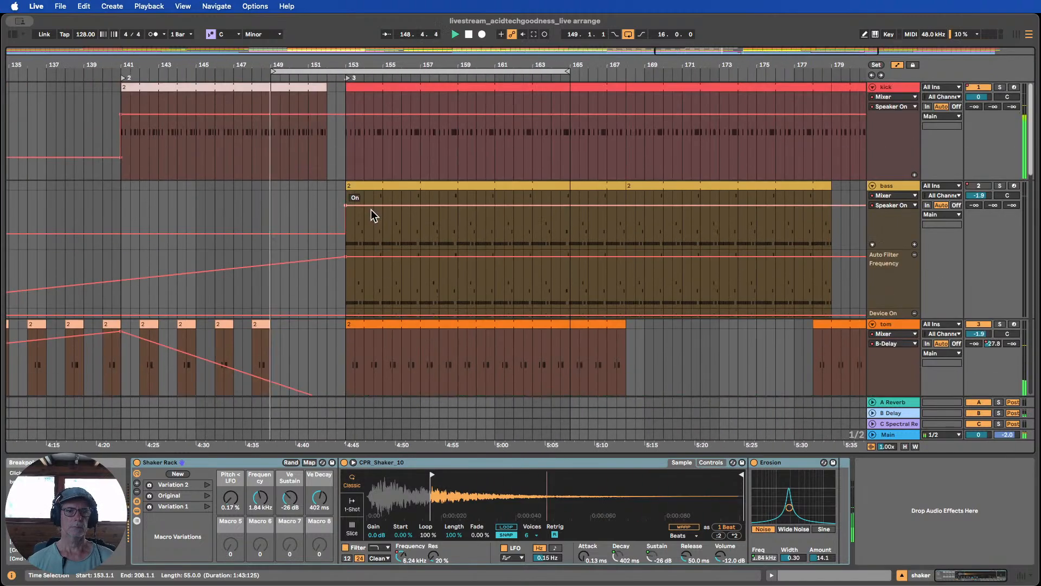
scroll(375, 171, down, 1)
scroll(375, 171, down, 10)
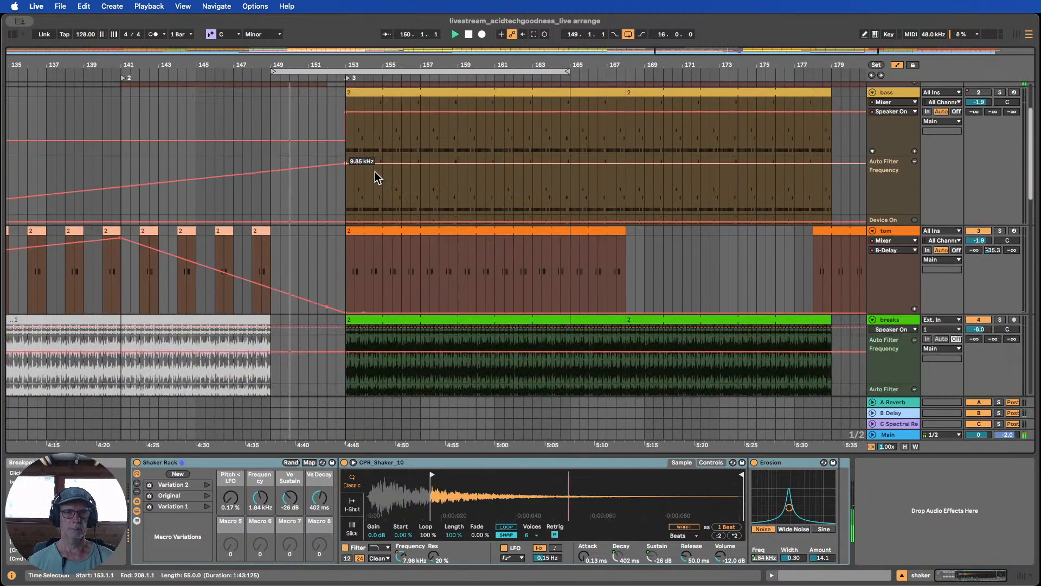
scroll(376, 170, down, 5)
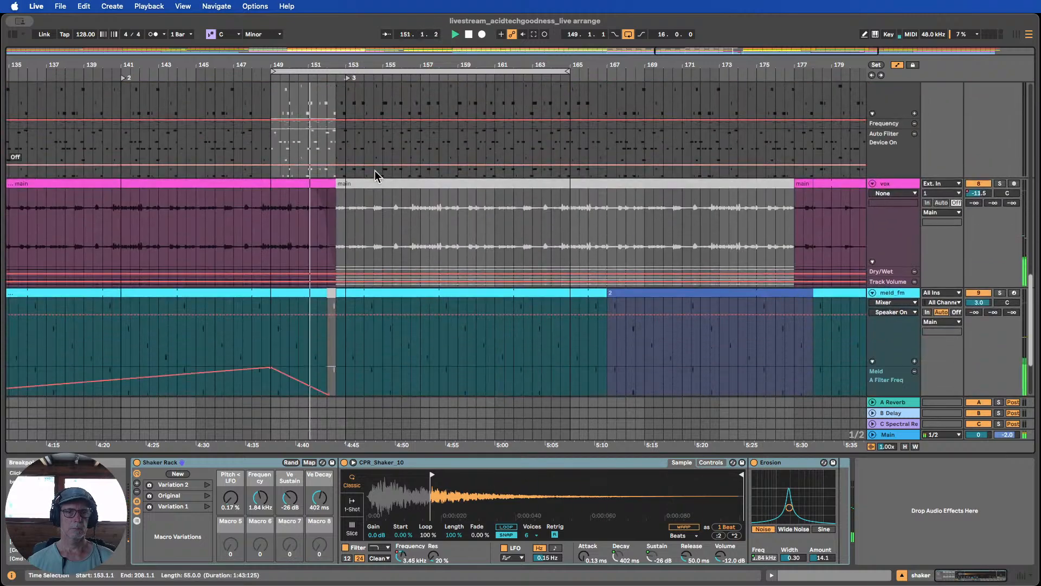
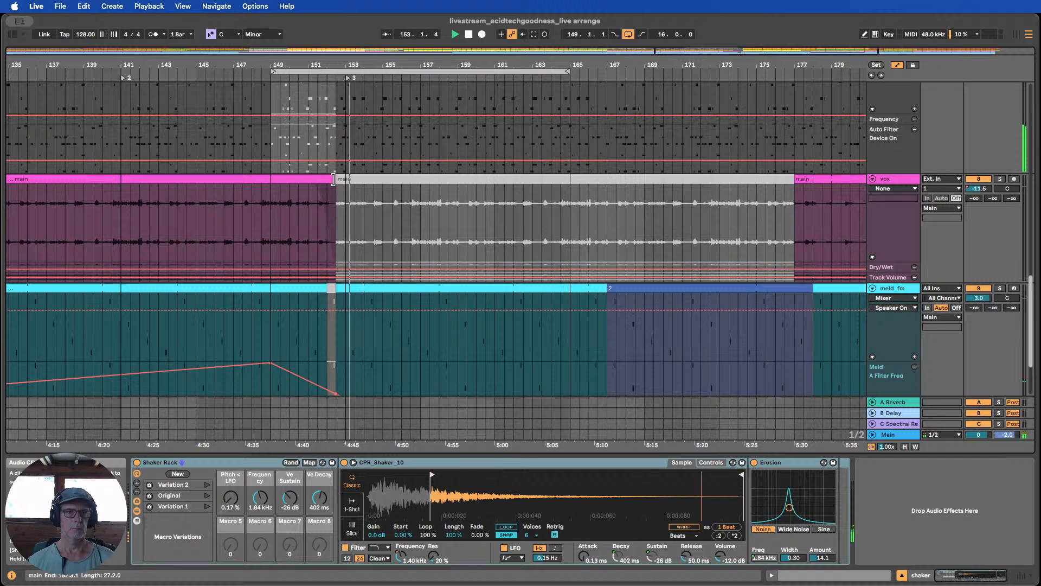
Move the boundary between the two vox clips from bar 152 to bar 153 and replay the transition from bar 149
scroll(329, 180, up, 2)
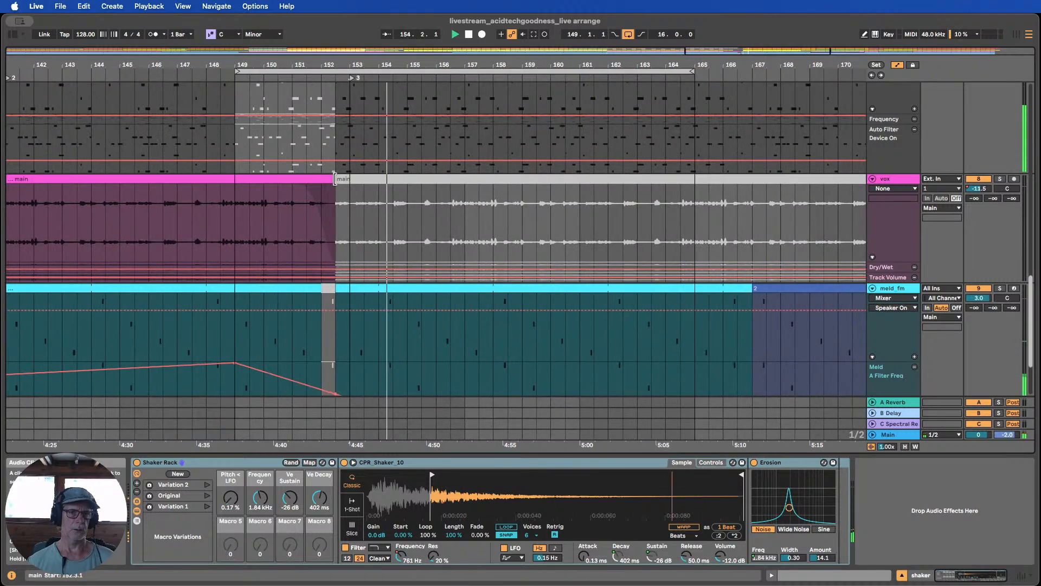
drag(337, 179, 350, 196)
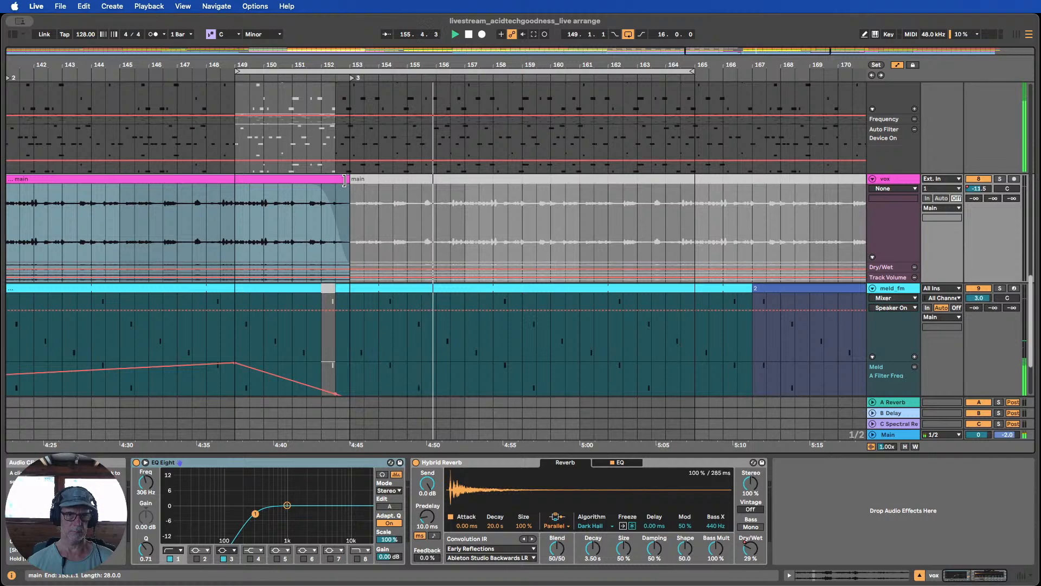
click(238, 76)
Extend the short acid_synth clip that starts at bar 149 so it ends at bar 153
scroll(325, 138, up, 3)
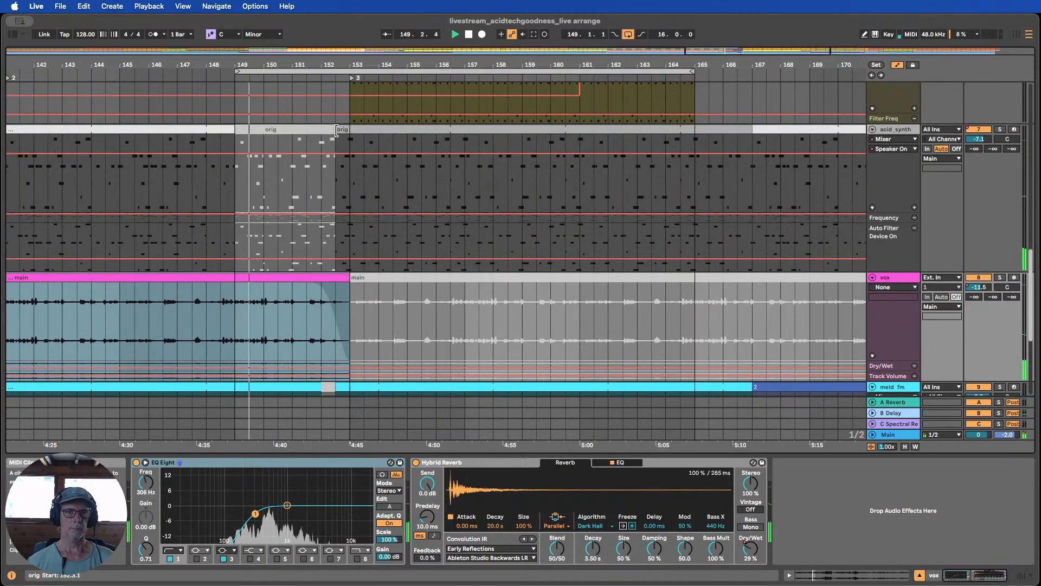
drag(399, 64, 398, 15)
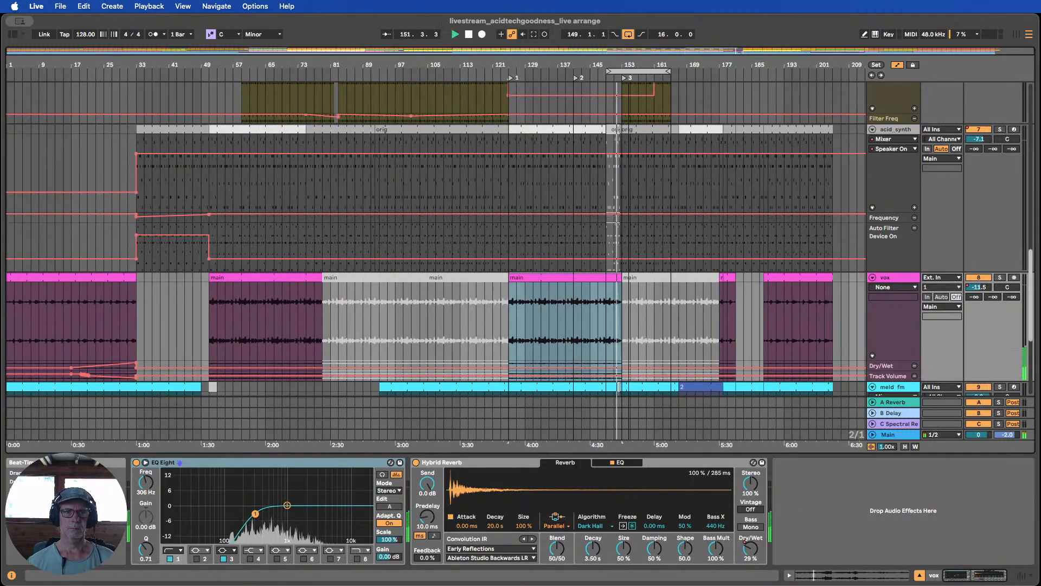
drag(630, 58, 601, 169)
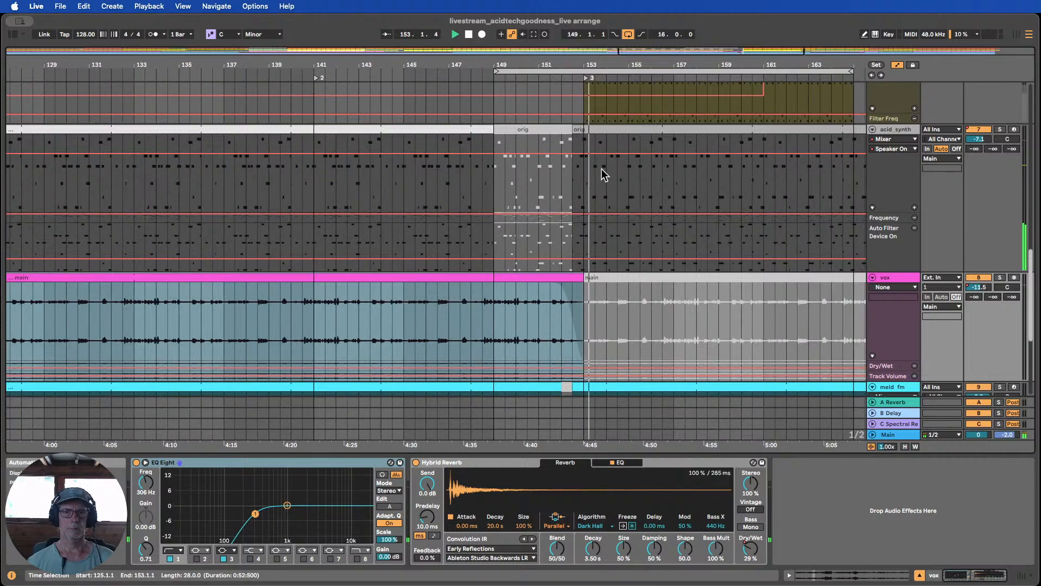
click(565, 140)
Extend the meld_fm clip before the transition over the small deactivated clip so it ends at bar 153
scroll(564, 135, down, 2)
scroll(564, 133, down, 3)
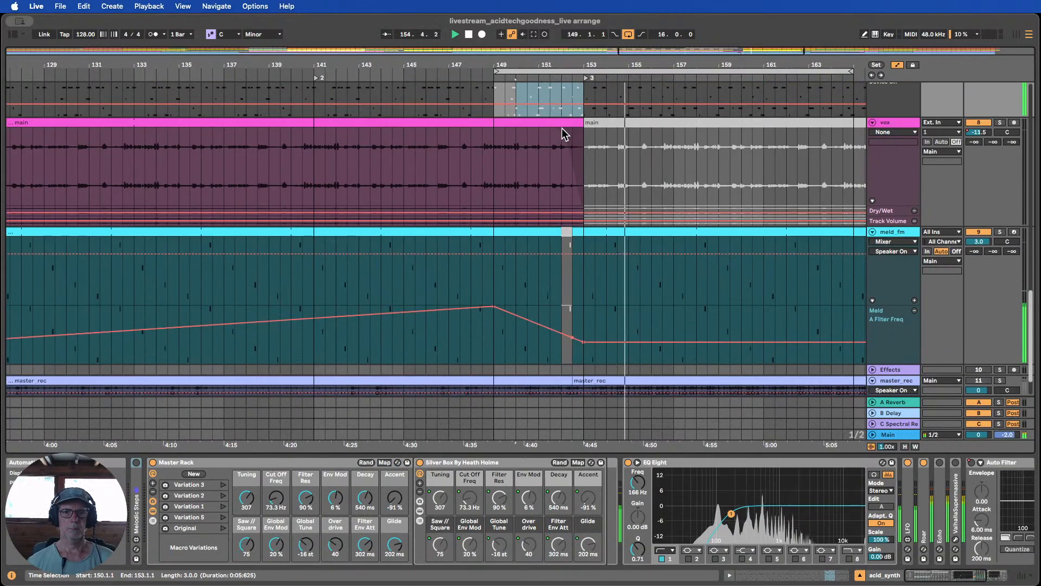
click(560, 245)
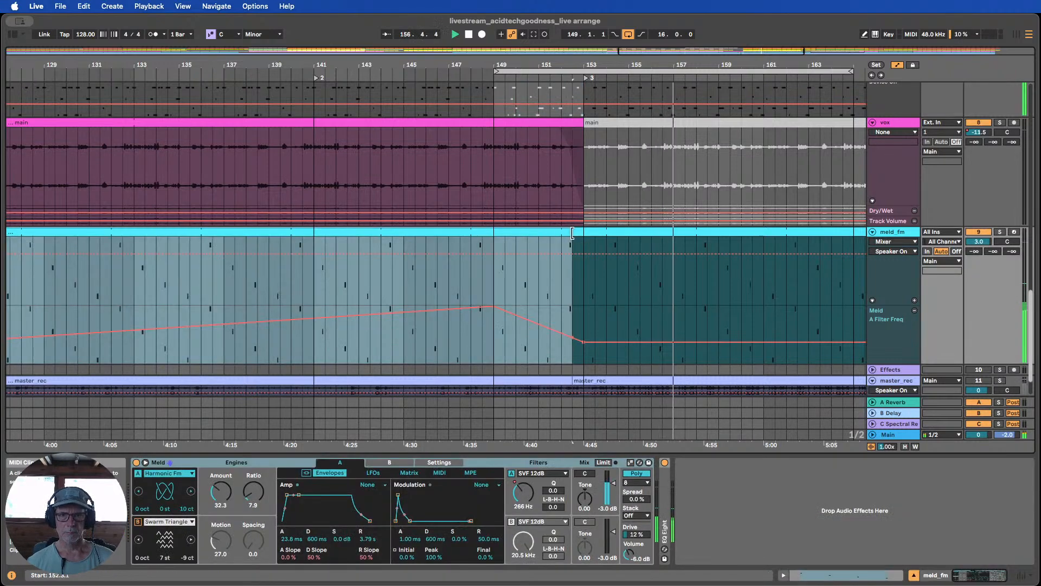
drag(572, 233, 585, 233)
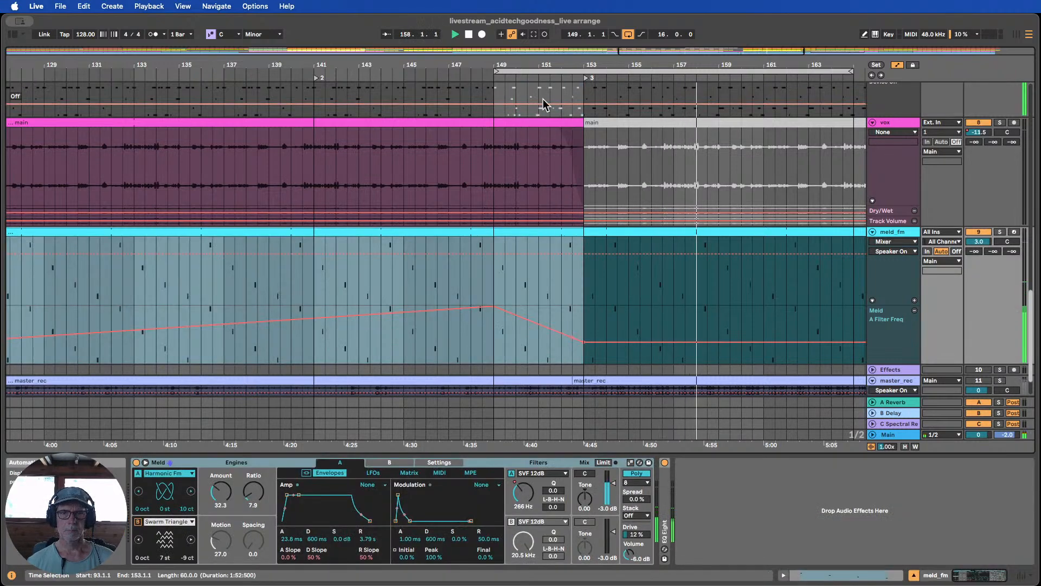
Deactivate the meld_fm clip portion from bar 152 to bar 153
drag(565, 65, 375, 58)
scroll(436, 201, down, 3)
scroll(440, 187, up, 10)
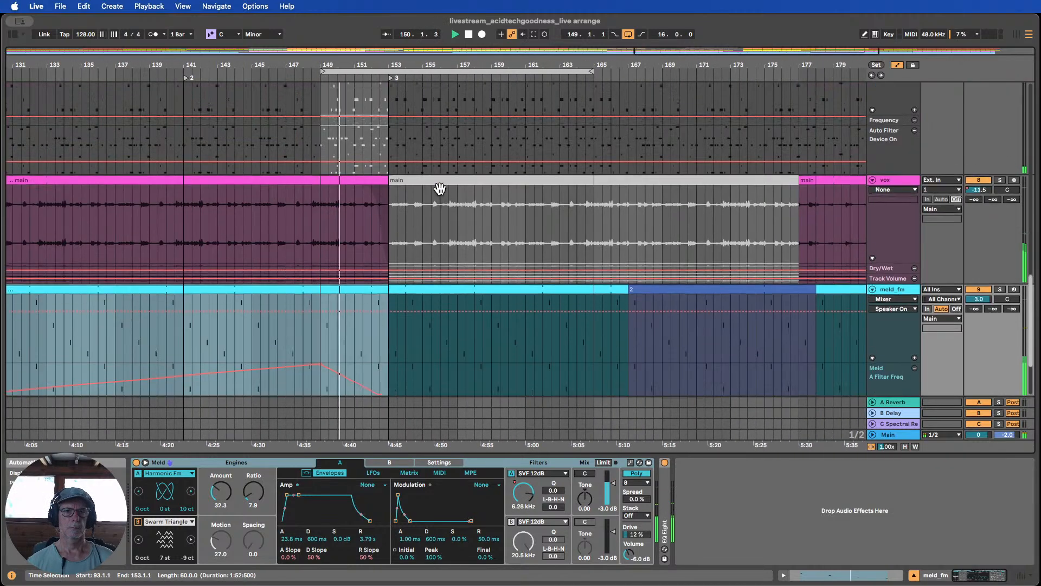
scroll(438, 187, up, 10)
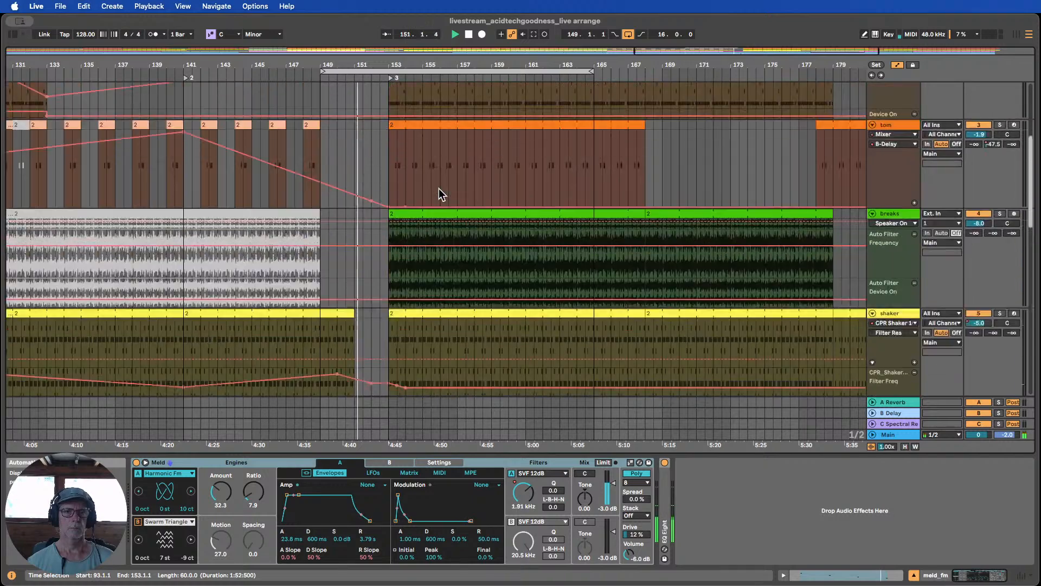
scroll(438, 187, down, 3)
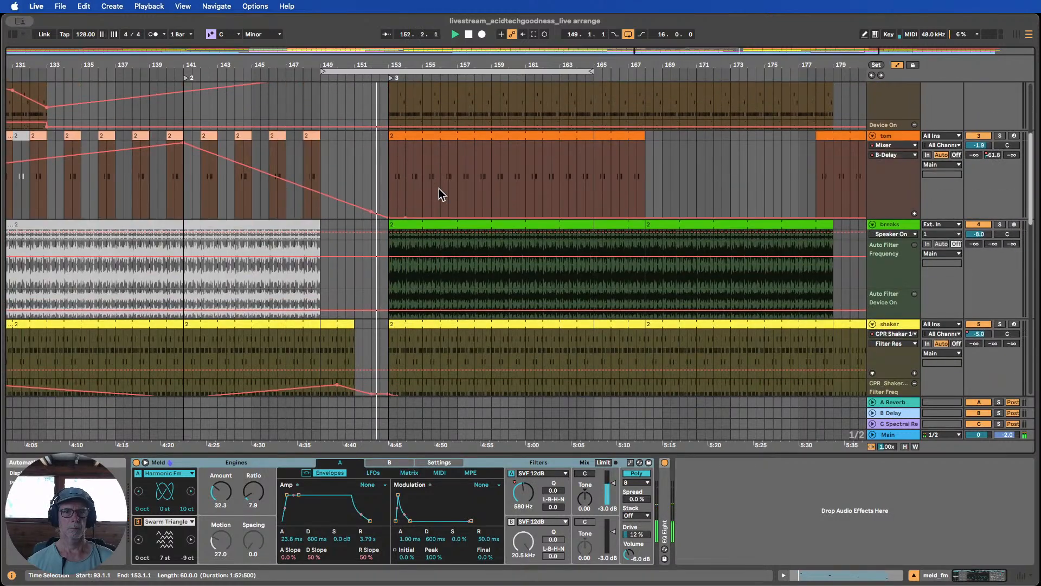
scroll(439, 187, down, 12)
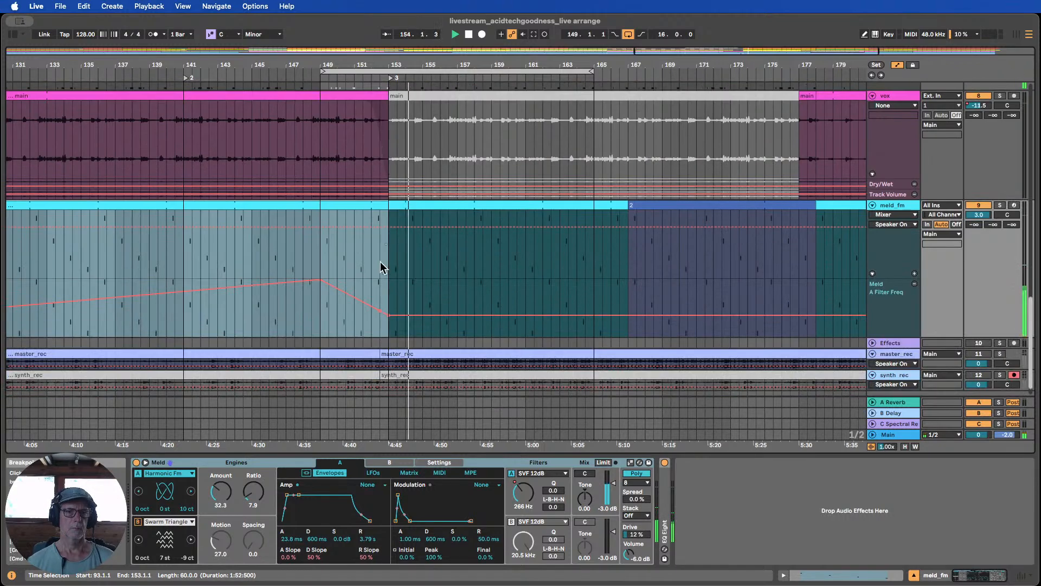
drag(373, 240, 386, 208)
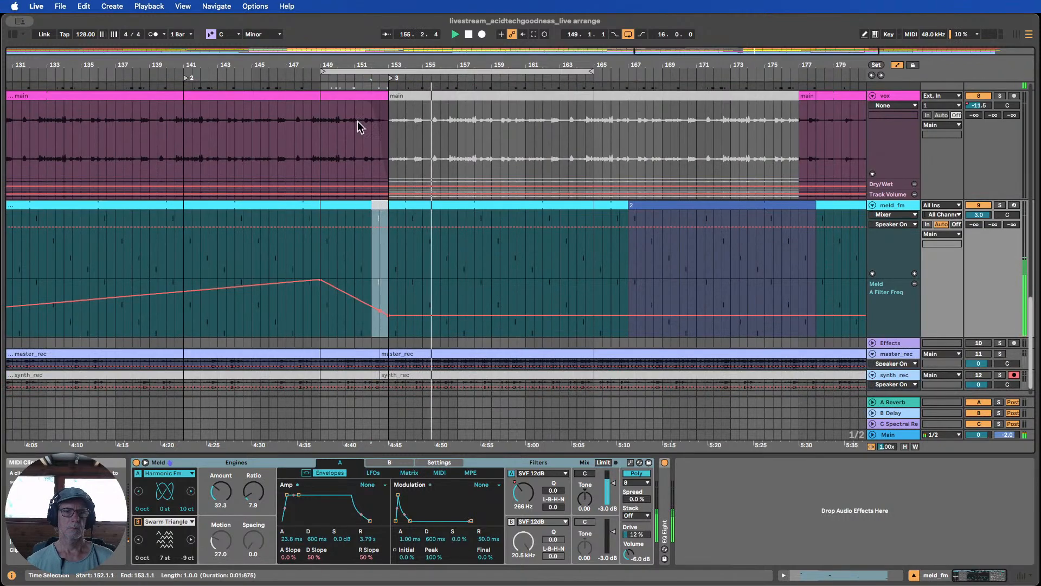
Extend the start of the kick clip at bar 153 back to 152.2.3 and replay the transition
scroll(351, 97, up, 3)
scroll(352, 97, up, 10)
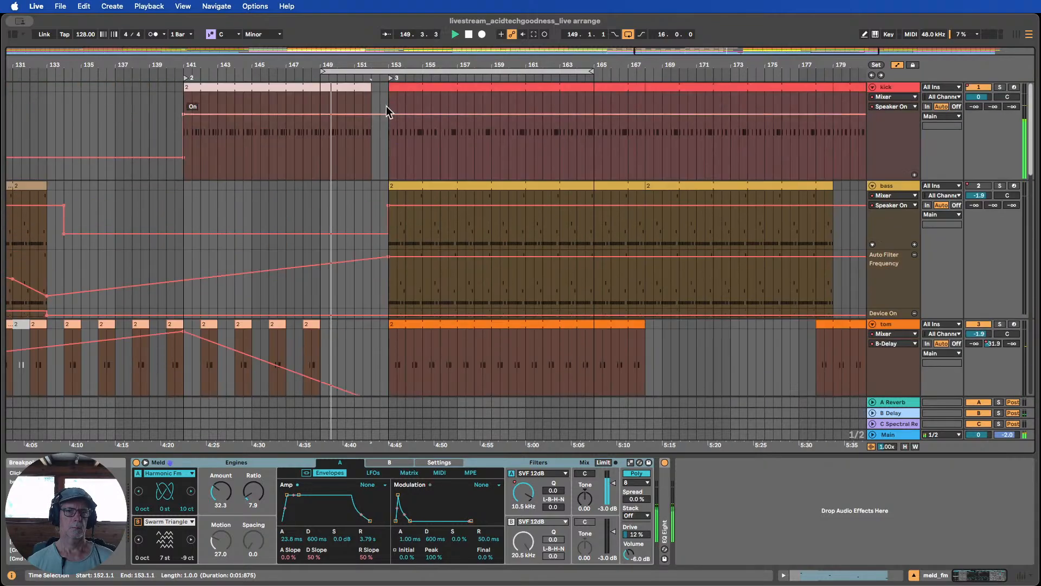
scroll(388, 94, up, 5)
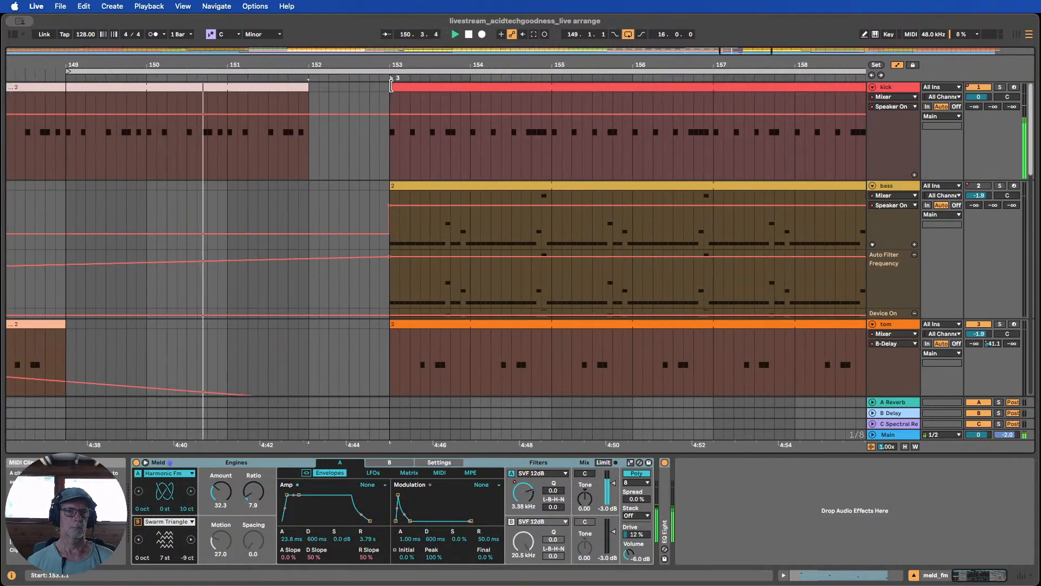
drag(388, 93, 339, 85)
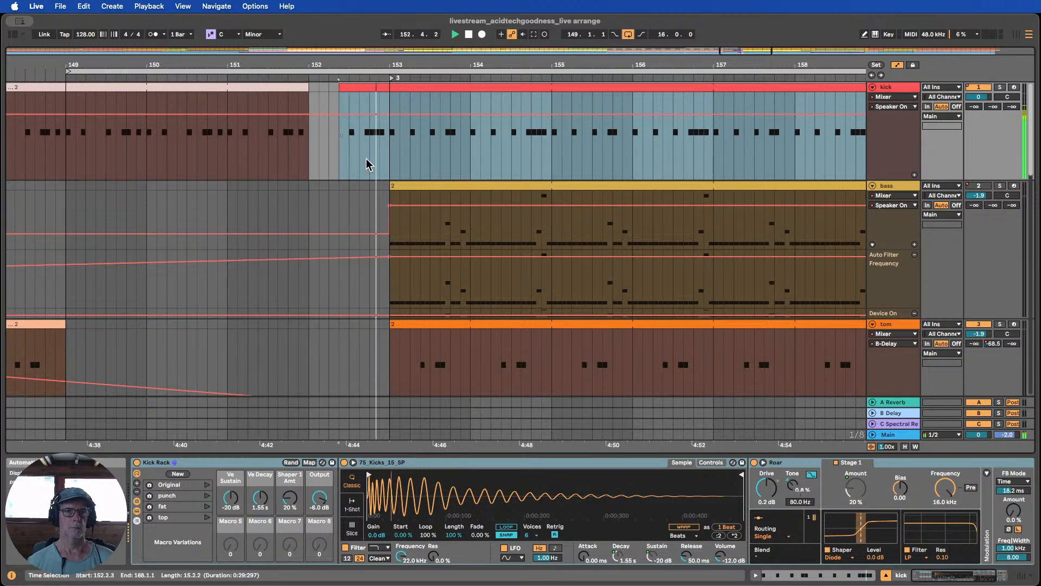
drag(389, 62, 369, 49)
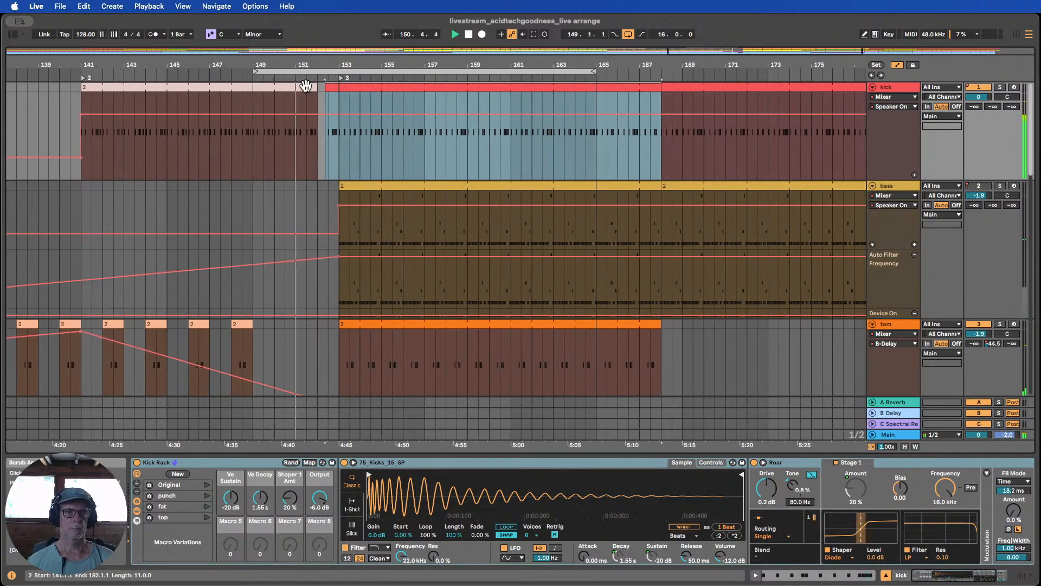
scroll(330, 109, down, 1)
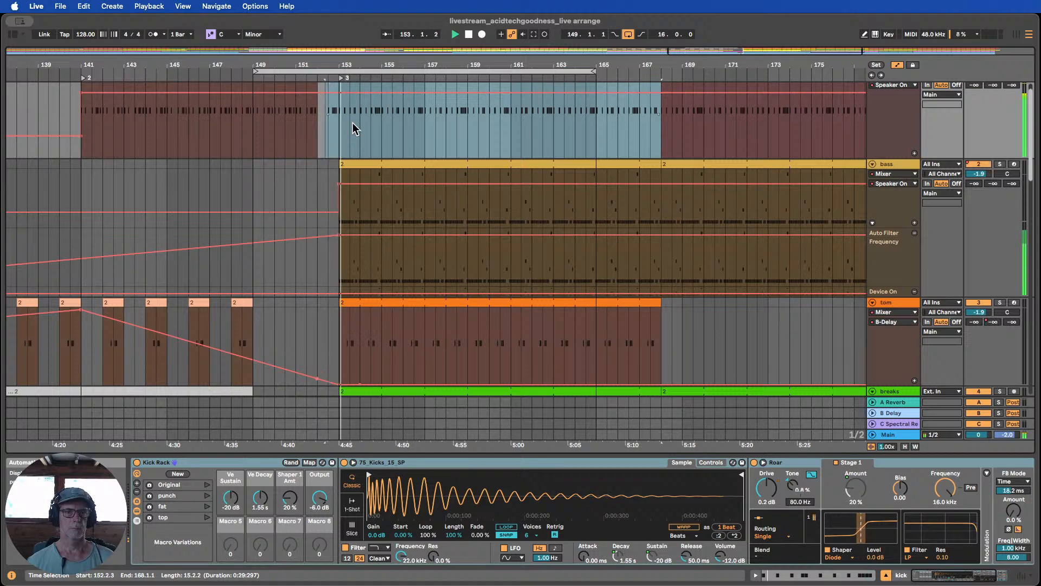
Lengthen the fade-out of the vox clip ending at bar 153 so it begins shortly before bar 151
scroll(354, 128, down, 10)
scroll(383, 214, down, 6)
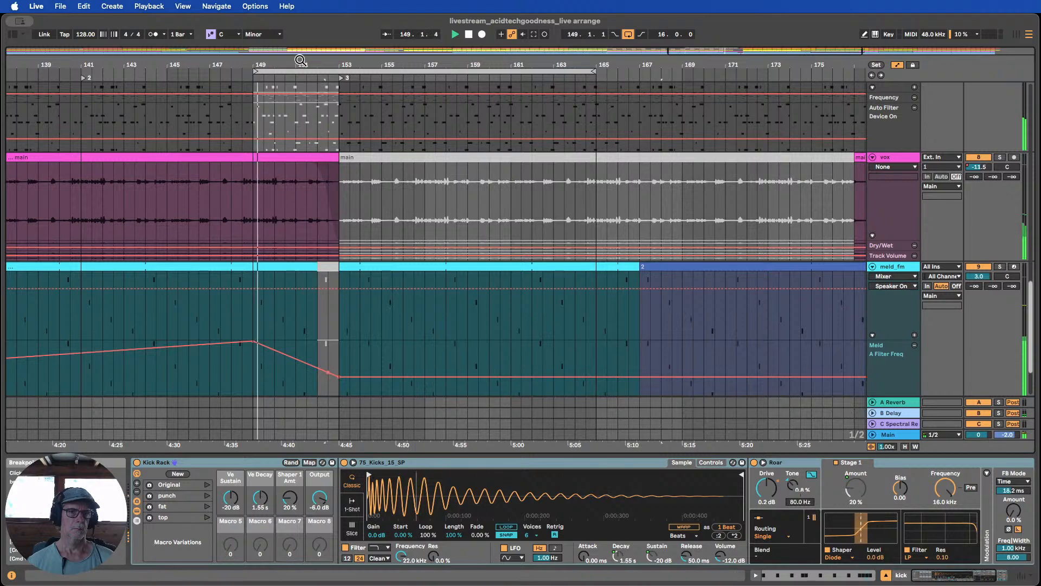
scroll(320, 153, up, 3)
click(348, 198)
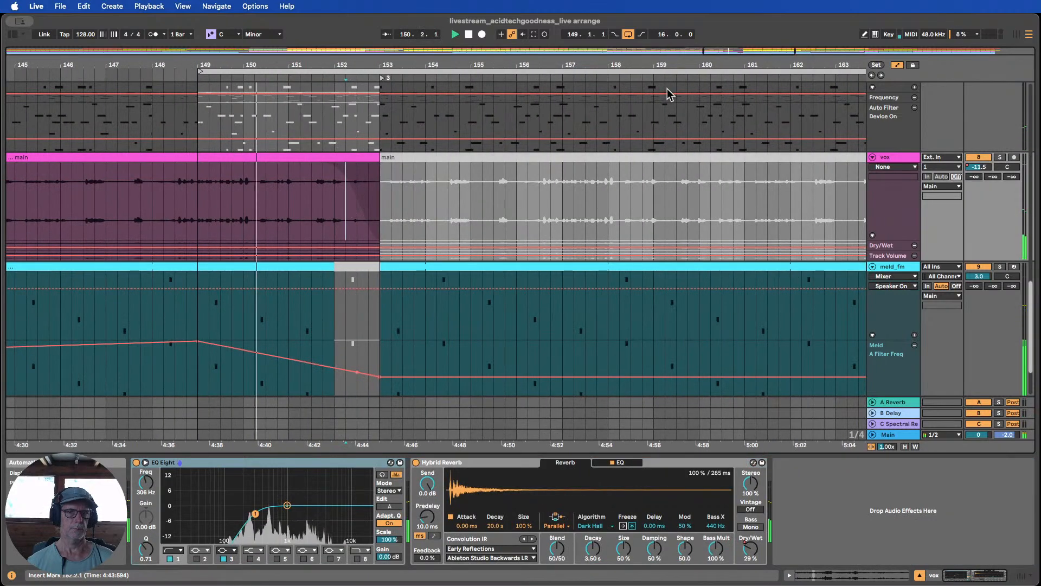
key(a)
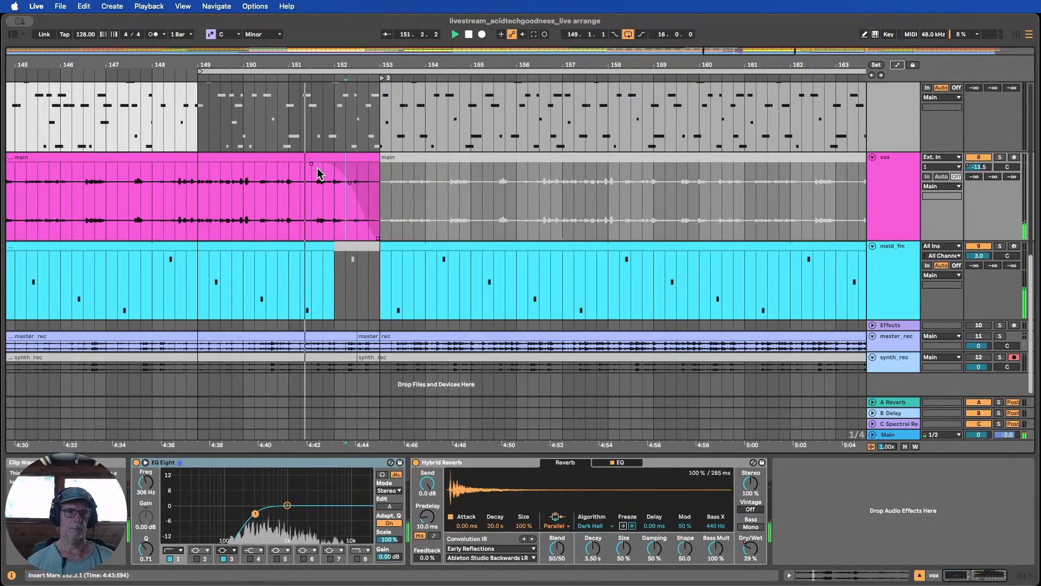
drag(312, 163, 282, 140)
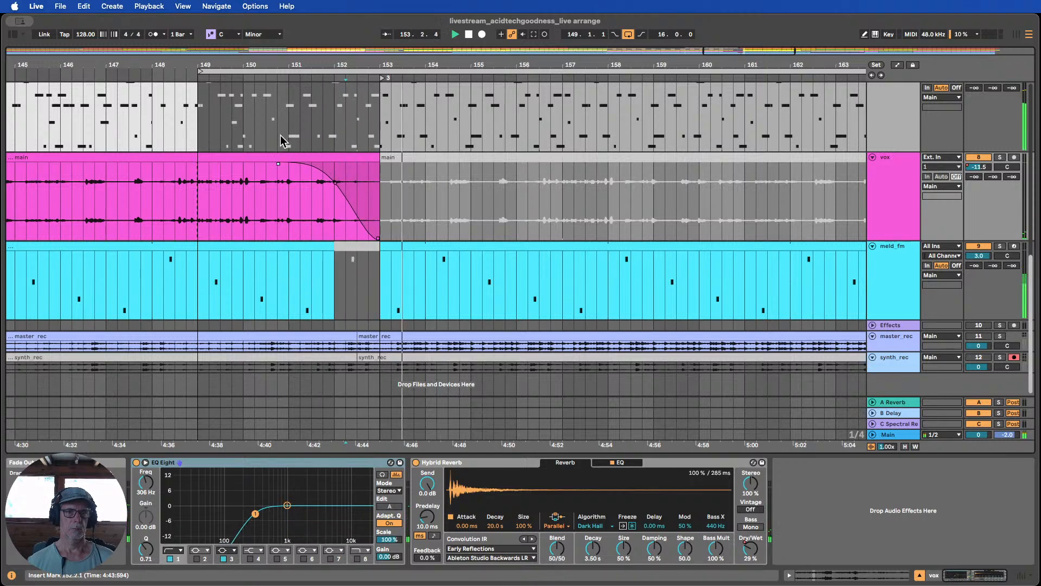
Trim the end of the faded vox clip back to 152.3, replay the transition from bar 149 and stop playback
click(262, 79)
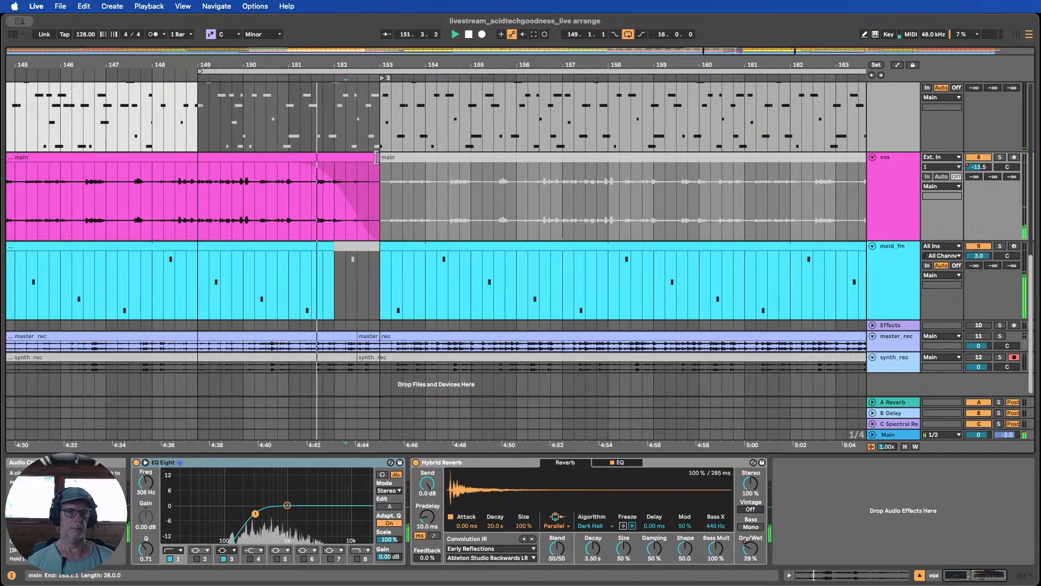
drag(376, 157, 354, 158)
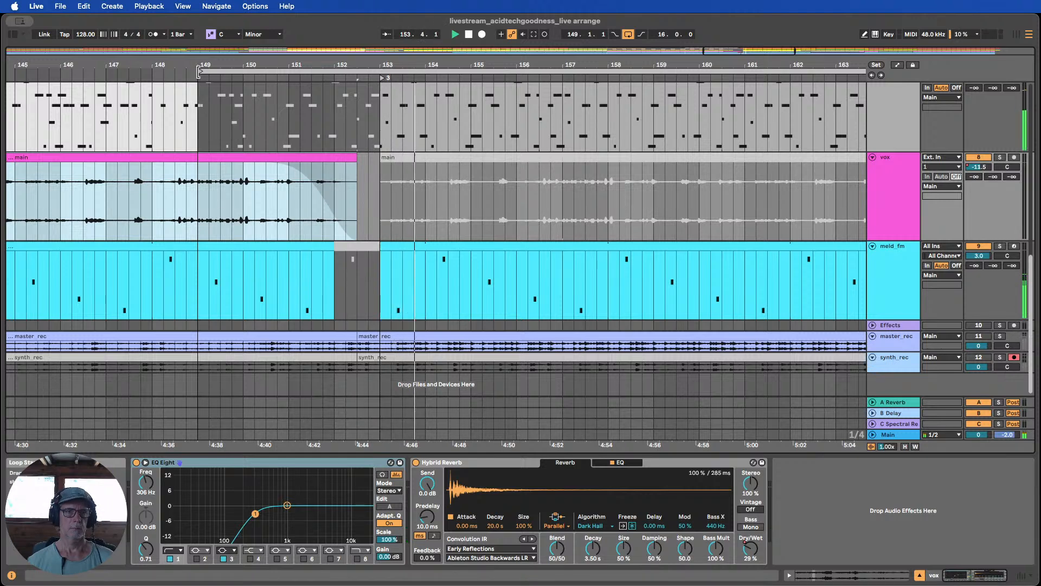
click(196, 80)
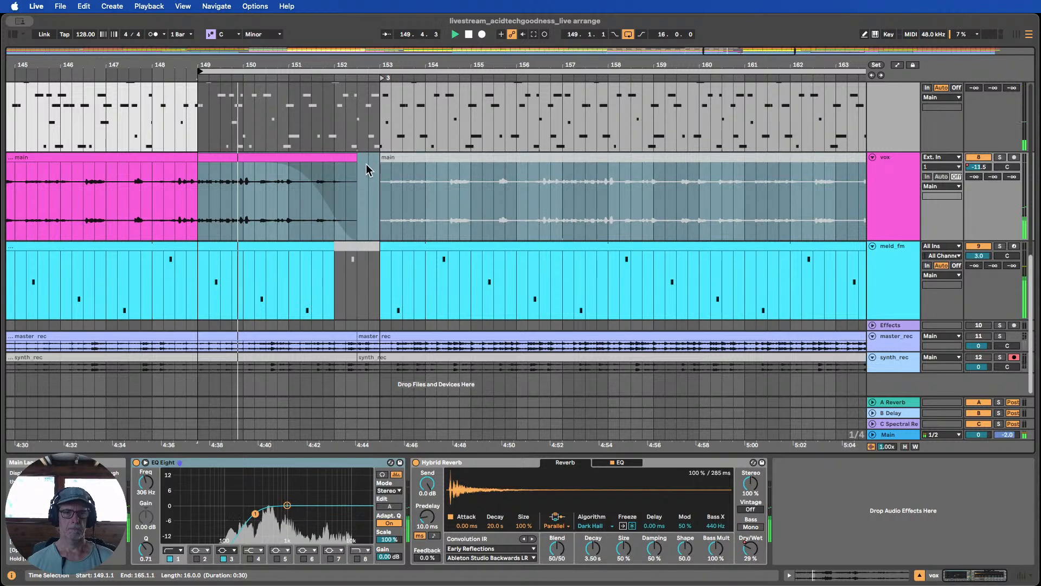
scroll(360, 187, up, 2)
scroll(360, 187, down, 2)
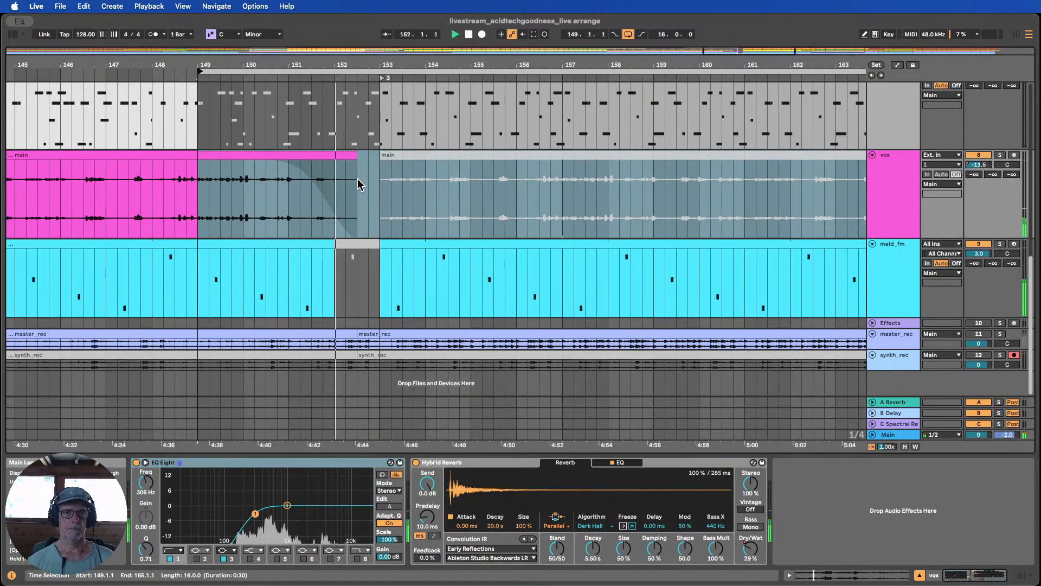
click(469, 36)
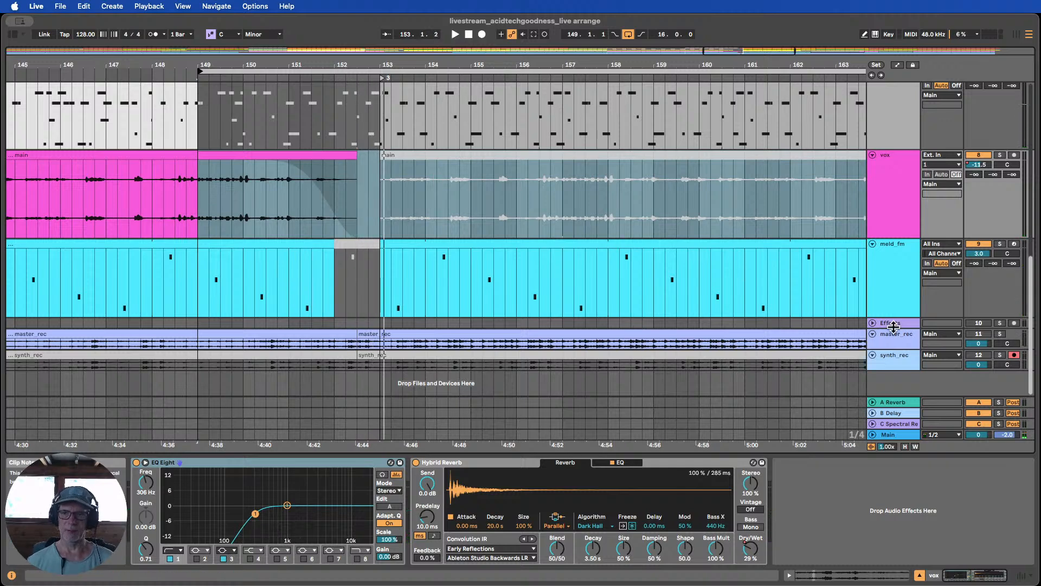
Unfold and enlarge the Effects track and show the automation lanes in the arrangement
drag(866, 321, 889, 365)
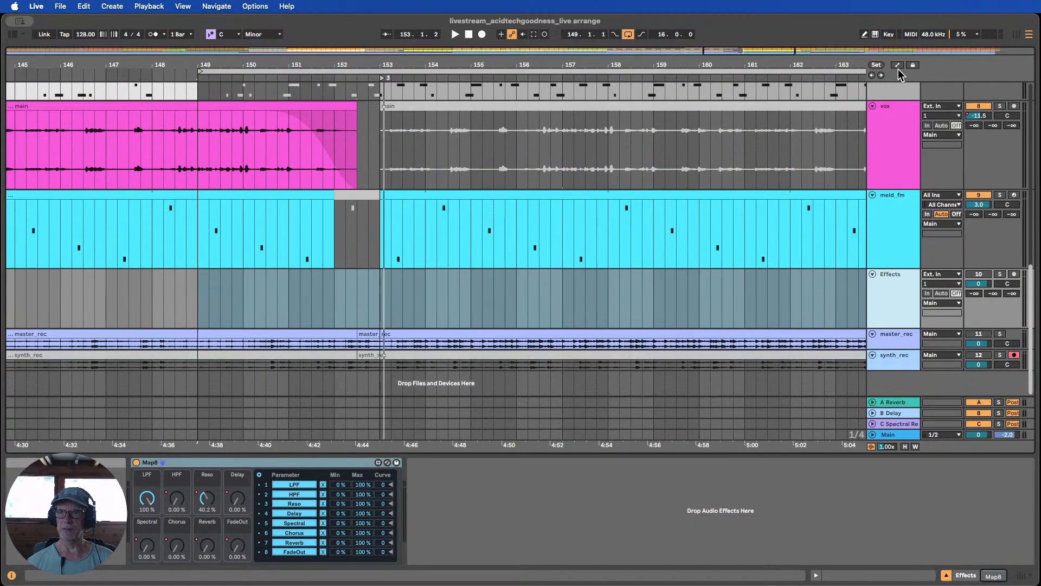
click(898, 65)
scroll(894, 221, down, 1)
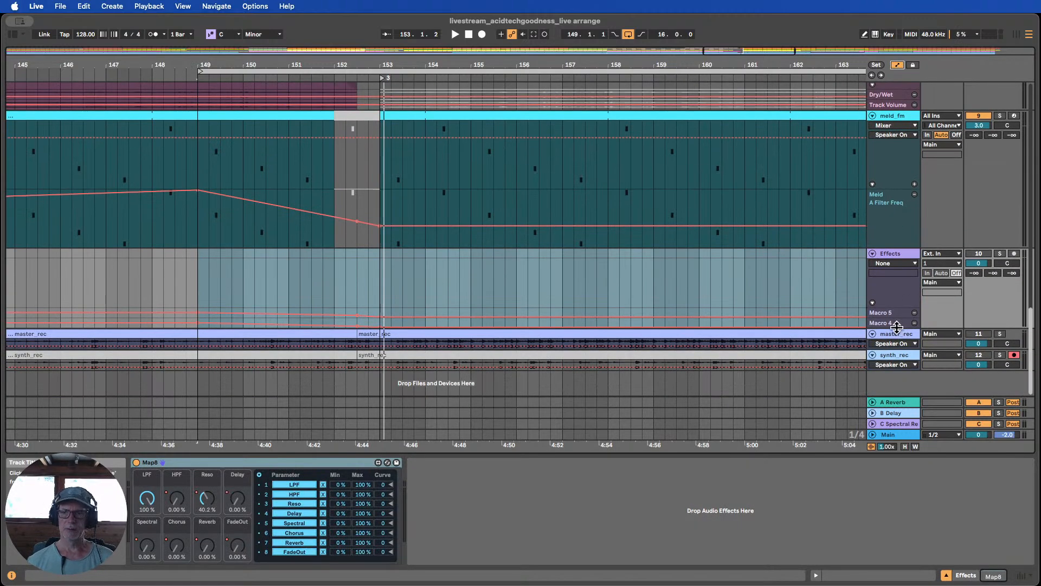
Enlarge the Effects track's Macro 5 and Macro 4 automation lanes and raise the Macro 5 breakpoint at bar 153 to about 15.7%
drag(893, 315, 893, 359)
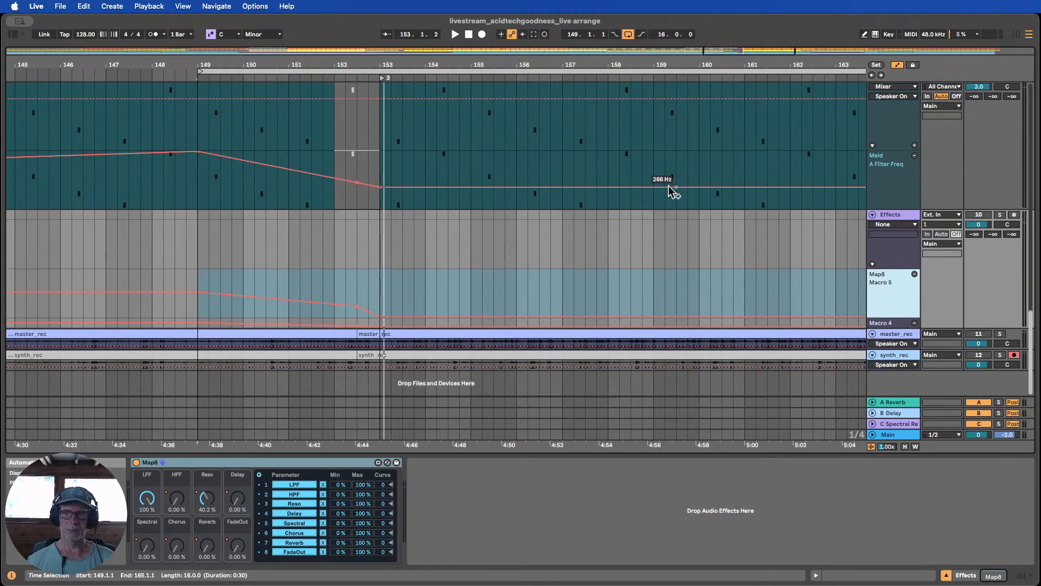
drag(903, 329, 902, 368)
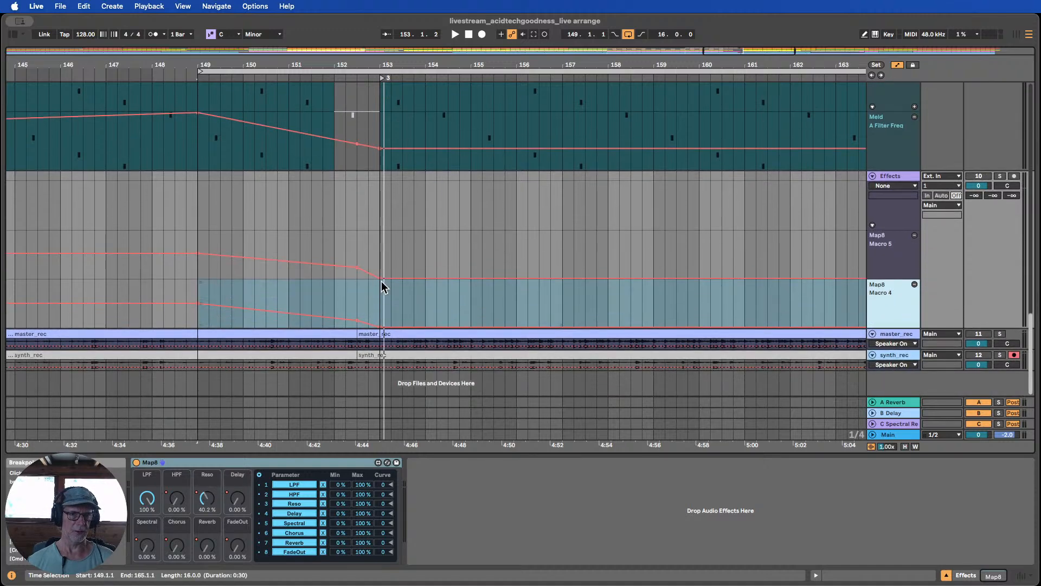
click(380, 282)
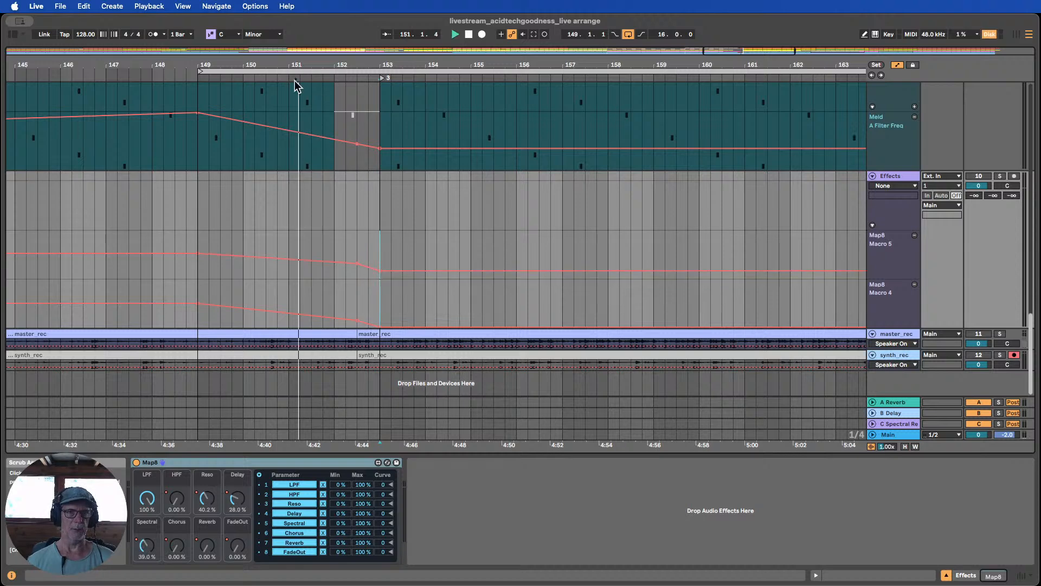
Move the Macro 5 breakpoint between bars 152 and 153 back to bar 152, raise it slightly above 35.7%, and replay the transition
drag(357, 265, 333, 262)
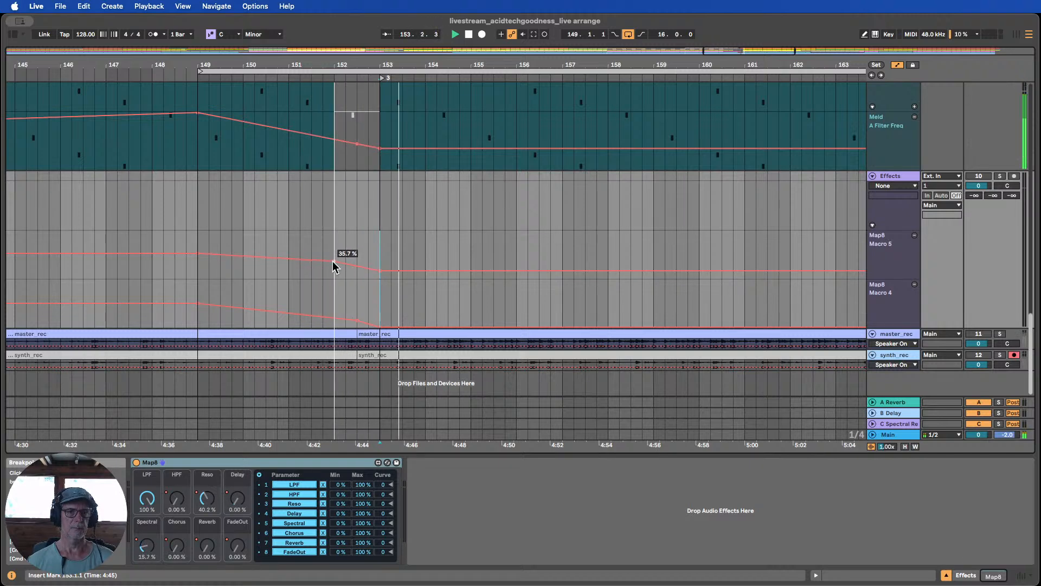
click(255, 78)
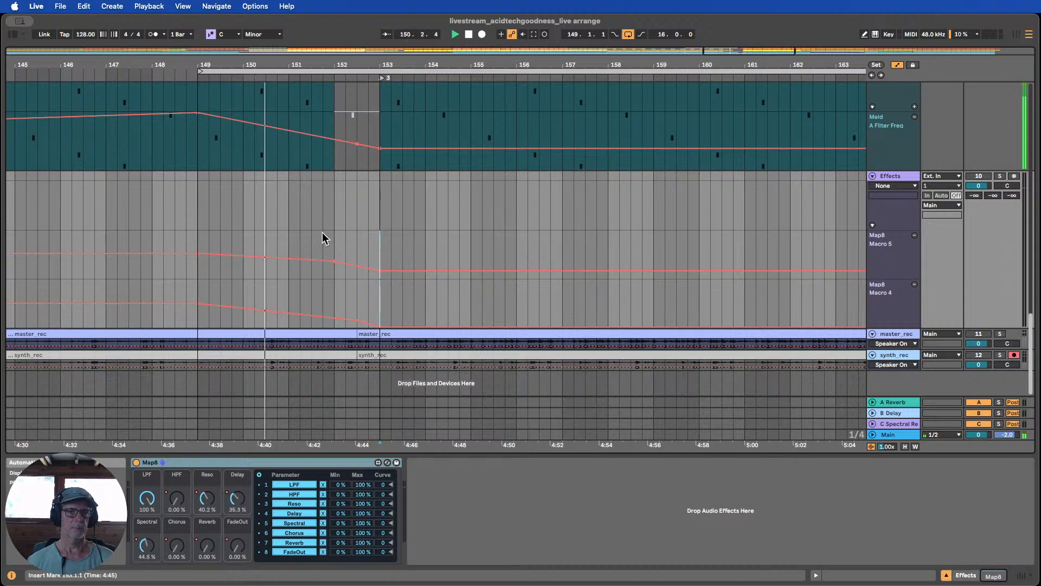
mouse_move(333, 263)
mouse_down()
mouse_move(356, 249)
mouse_move(334, 257)
mouse_up()
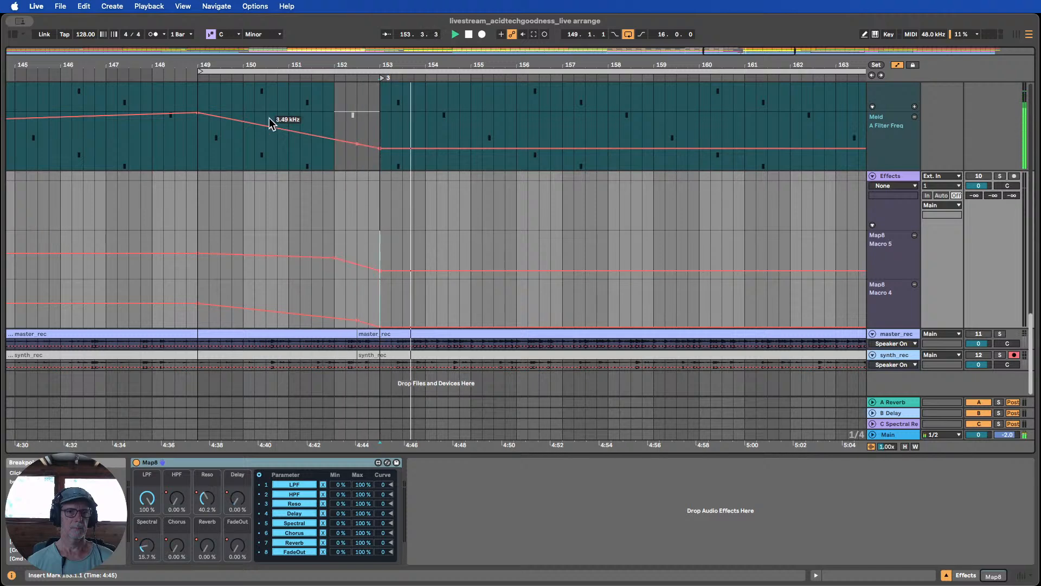
click(256, 79)
Move the Macro 4 breakpoint between bars 152 and 153 back to bar 152 at about 40.4% and replay the transition
drag(357, 322, 334, 308)
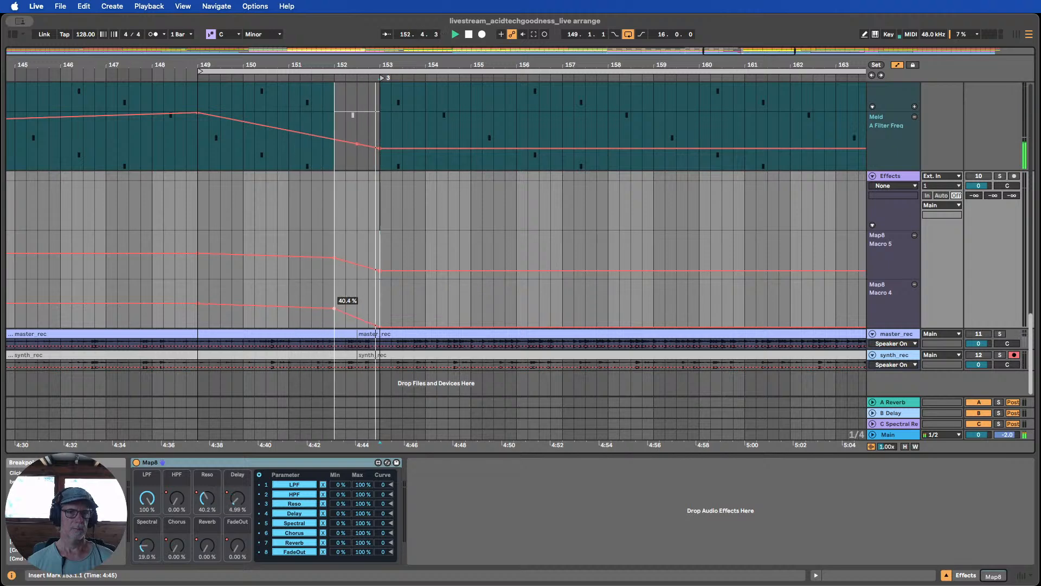
drag(334, 308, 334, 308)
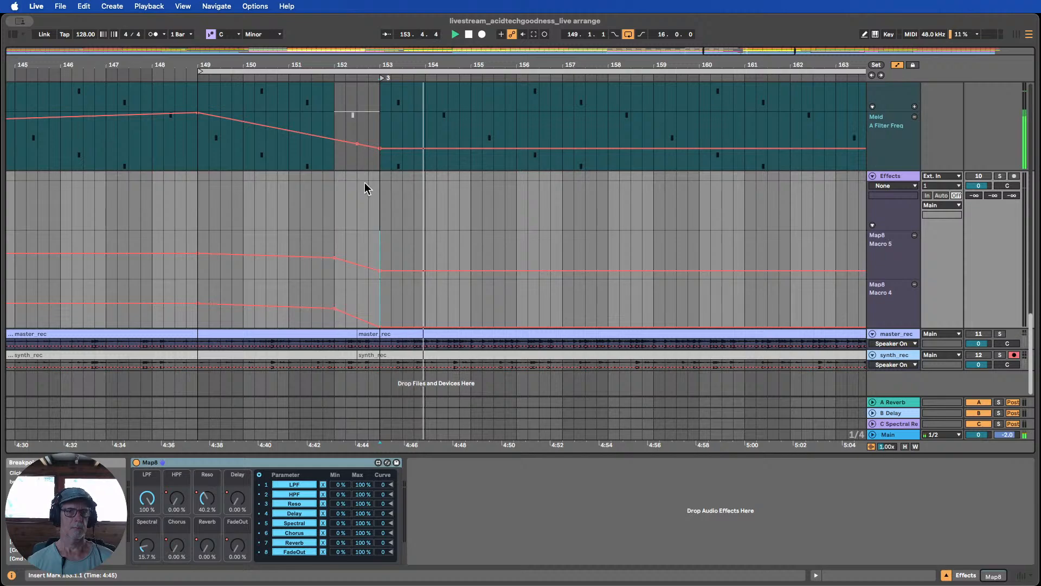
click(262, 71)
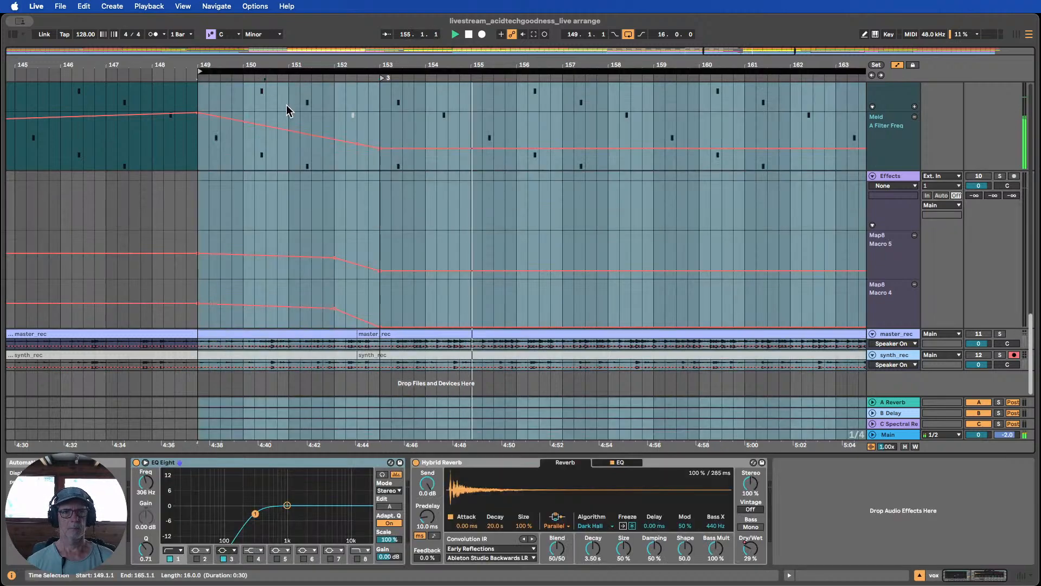
Deactivate the kick clip section from 152.4.1 to 152.4.3 and replay the transition
scroll(304, 126, up, 10)
scroll(304, 129, up, 5)
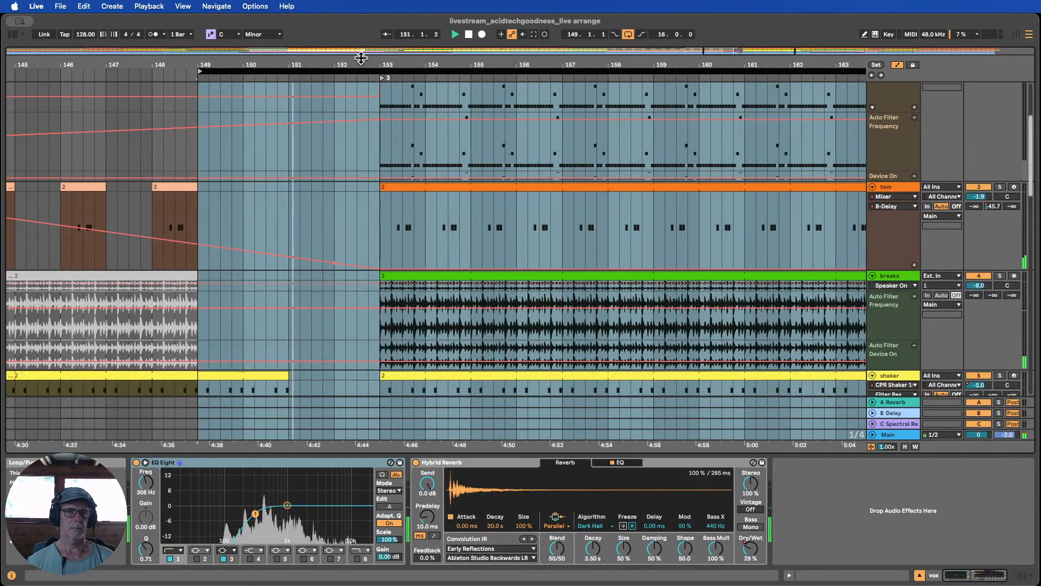
drag(360, 58, 364, 63)
scroll(390, 141, up, 3)
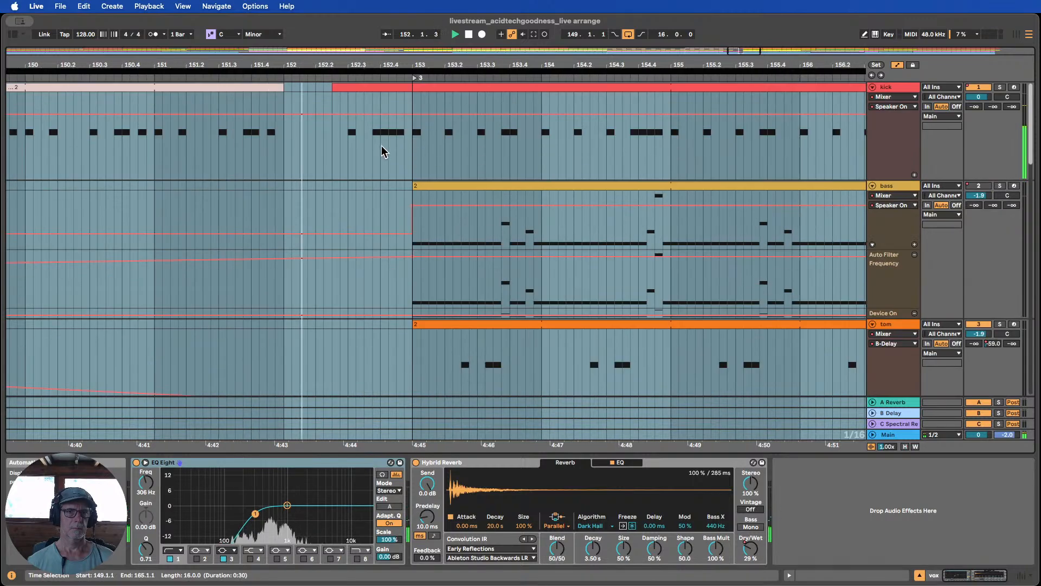
click(386, 146)
drag(388, 151, 393, 149)
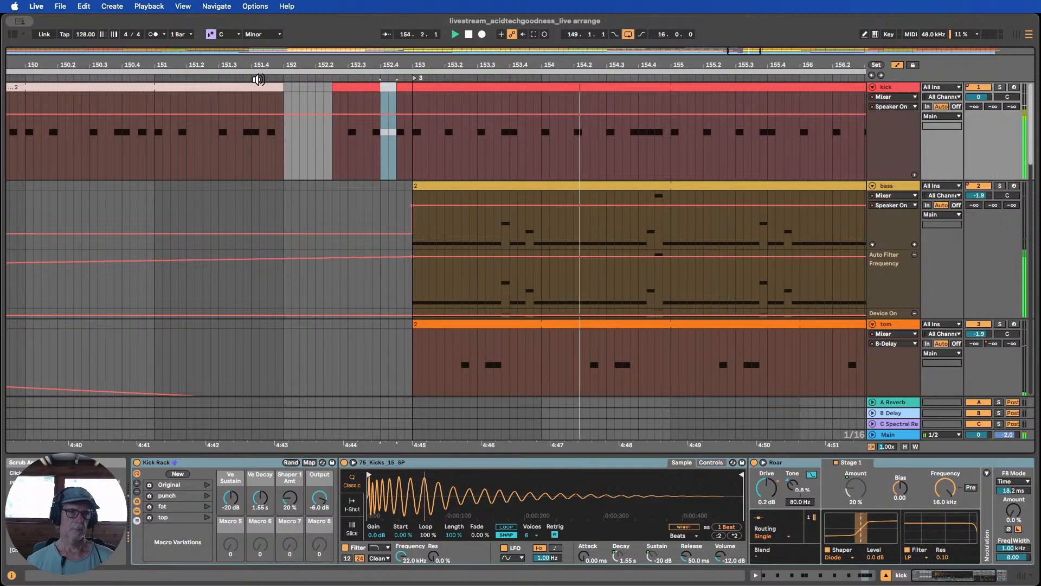
Stop playback, optimize the arrangement height to fit the tracks, and look over the clips from bar 105 onward
mouse_move(316, 67)
mouse_down()
mouse_move(318, 54)
mouse_move(265, 59)
mouse_move(310, 53)
mouse_up()
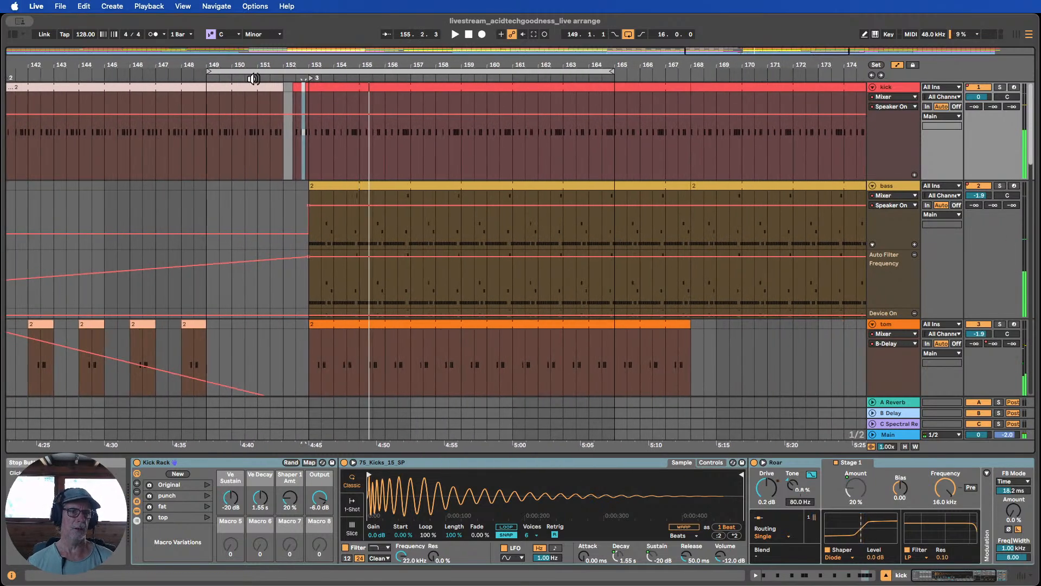
scroll(260, 174, down, 3)
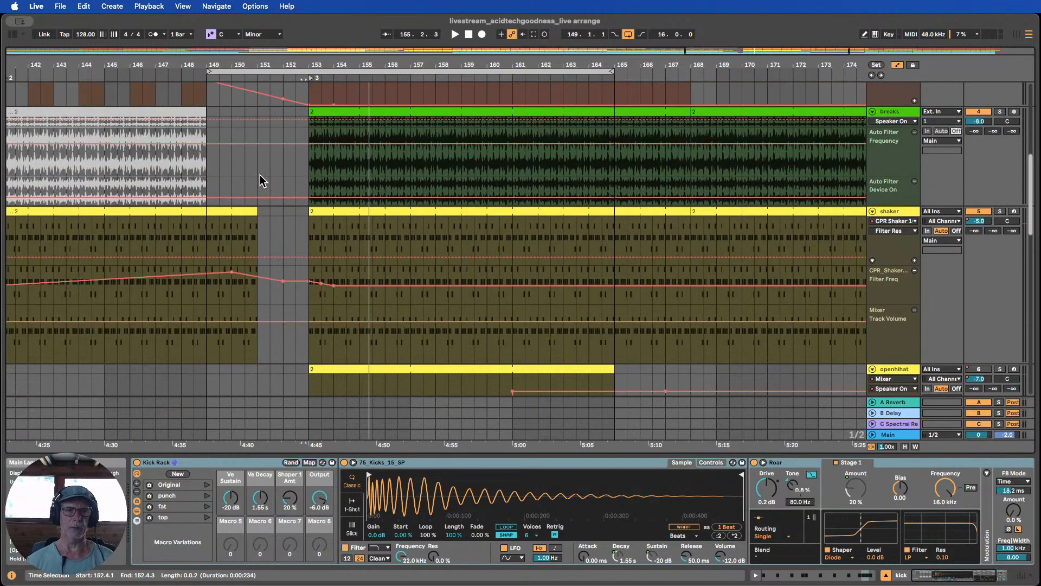
scroll(259, 175, down, 2)
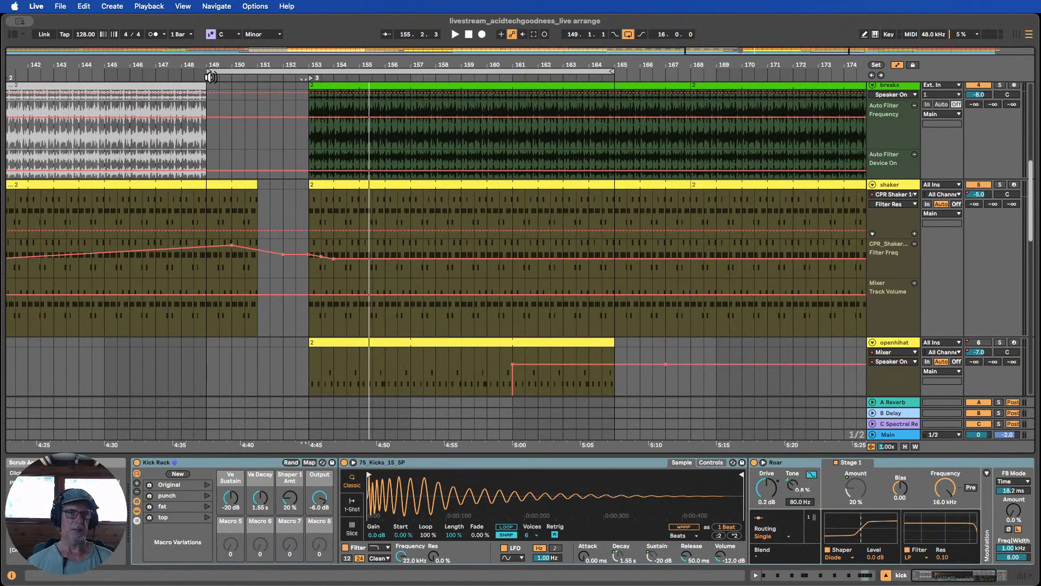
drag(225, 66, 228, 43)
scroll(289, 161, up, 5)
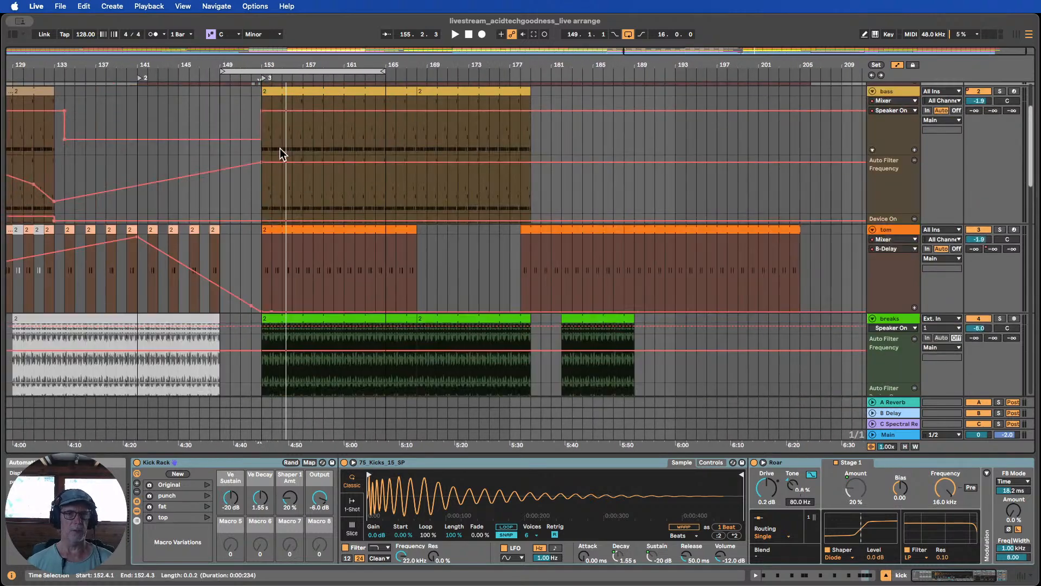
scroll(282, 154, up, 2)
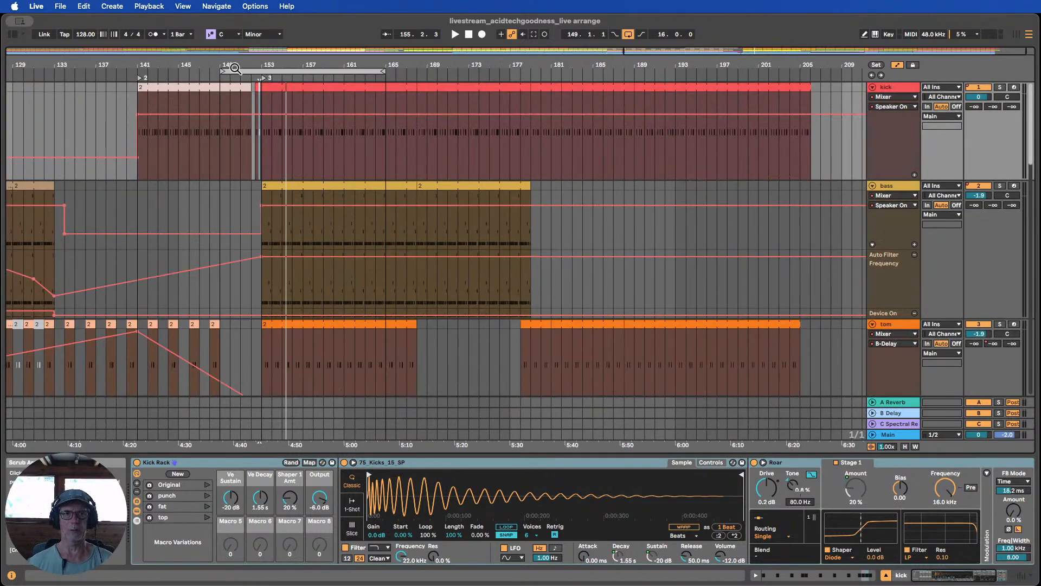
drag(235, 69, 406, 63)
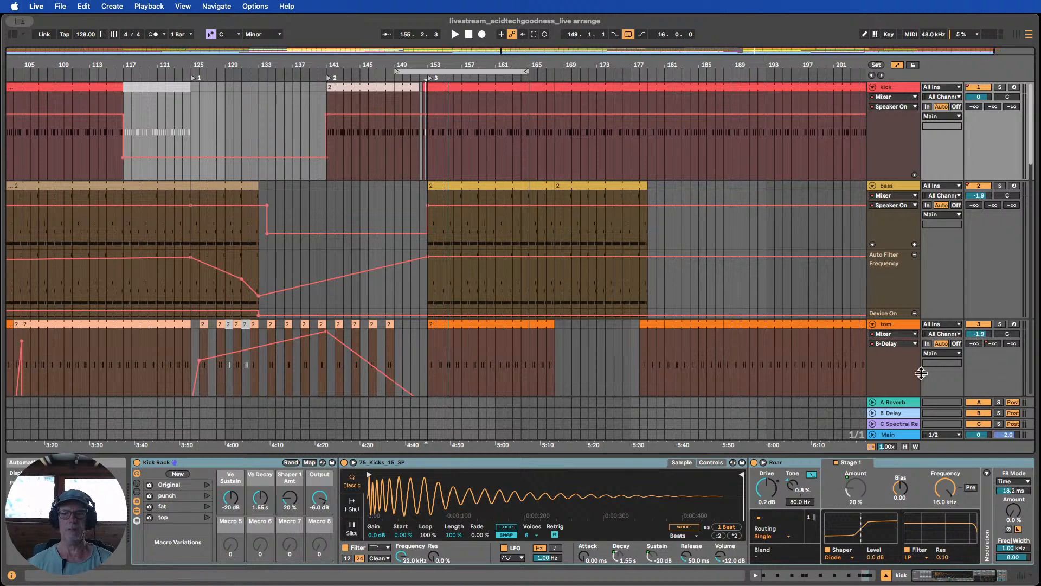
click(905, 446)
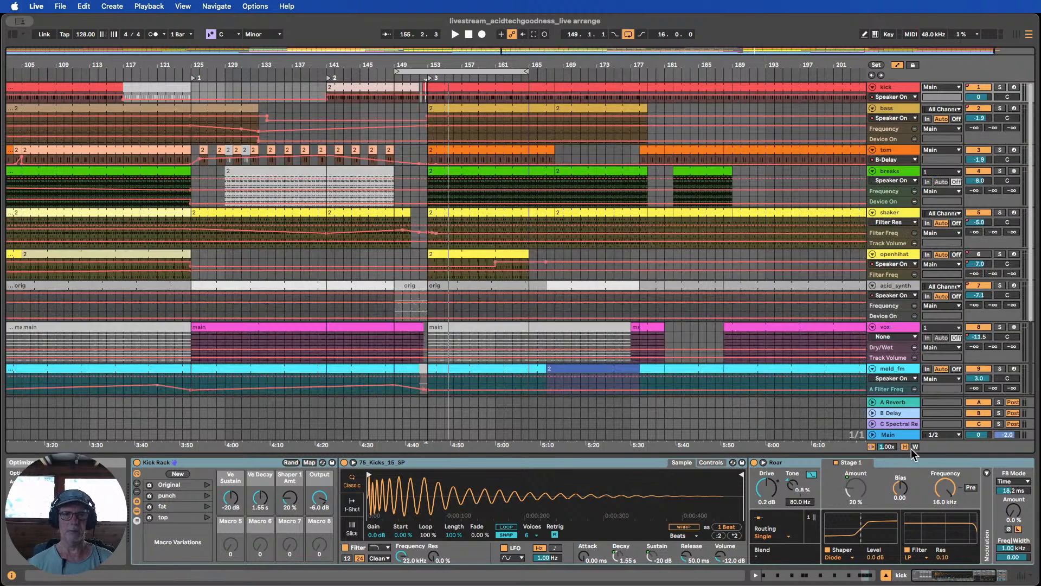
scroll(343, 137, down, 3)
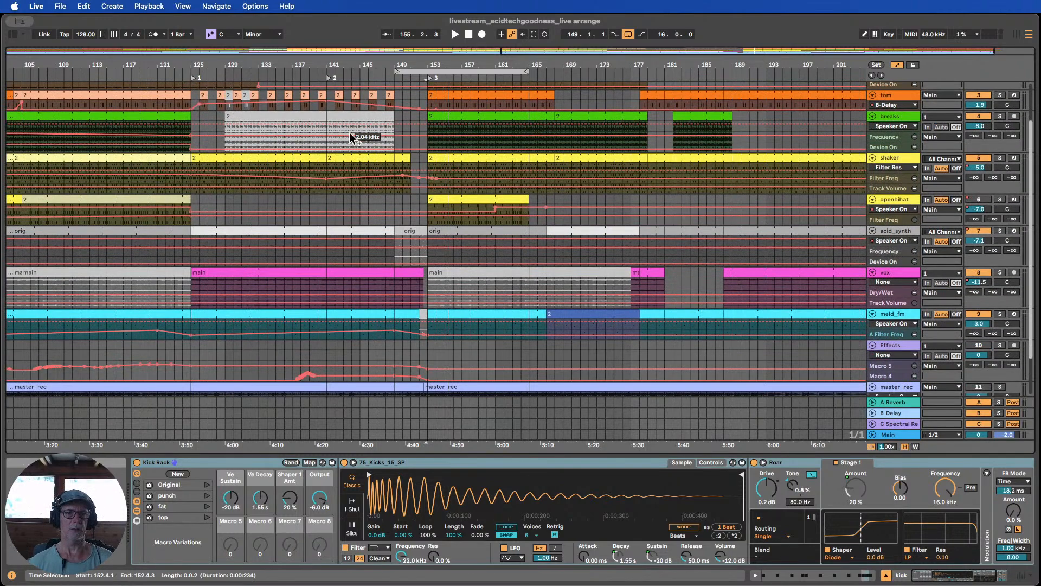
scroll(352, 138, down, 3)
scroll(358, 140, up, 6)
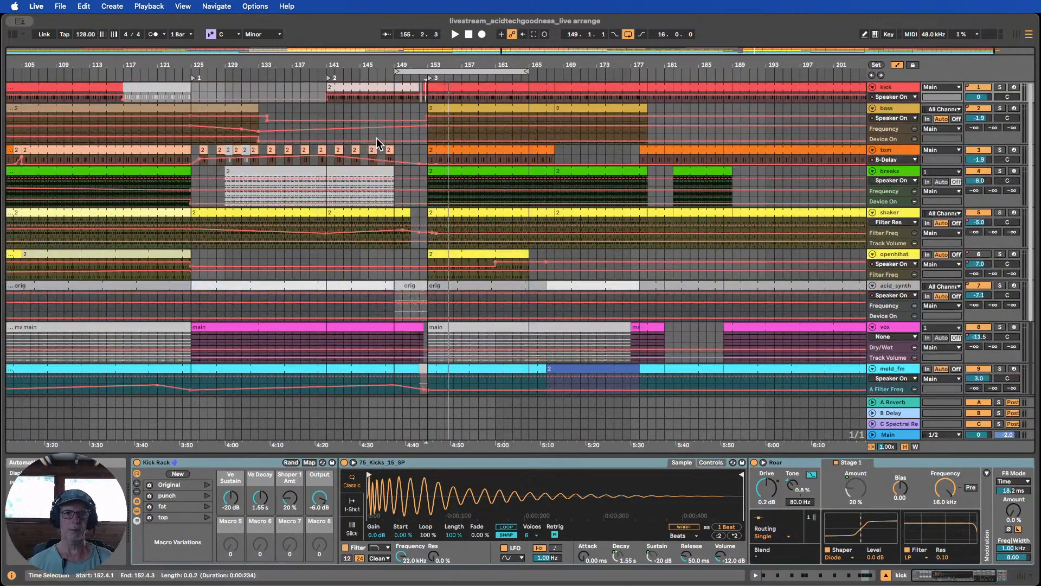
Play from about bar 146 and set the loop to eight bars starting at bar 153
click(372, 69)
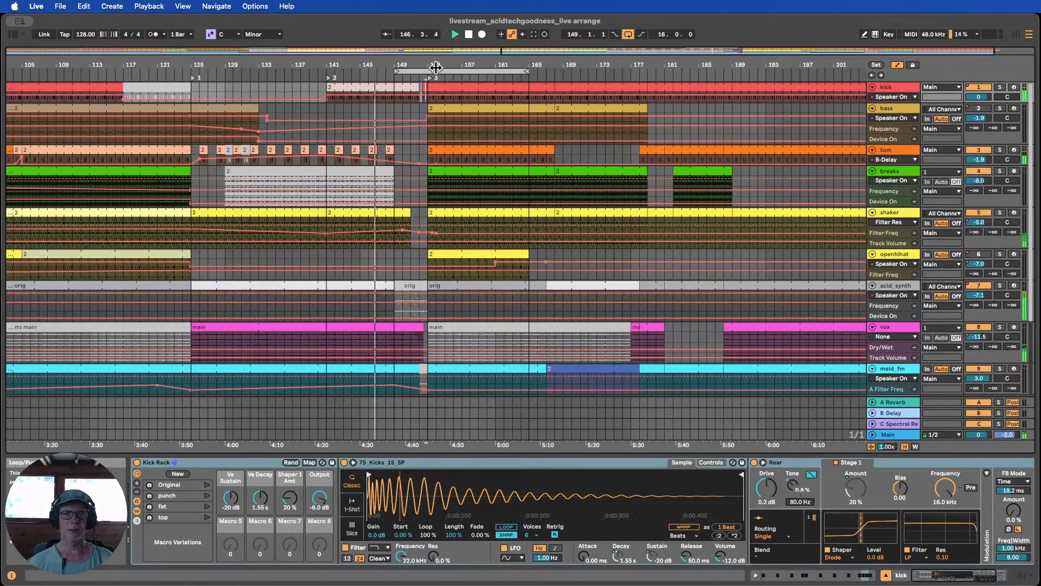
click(439, 69)
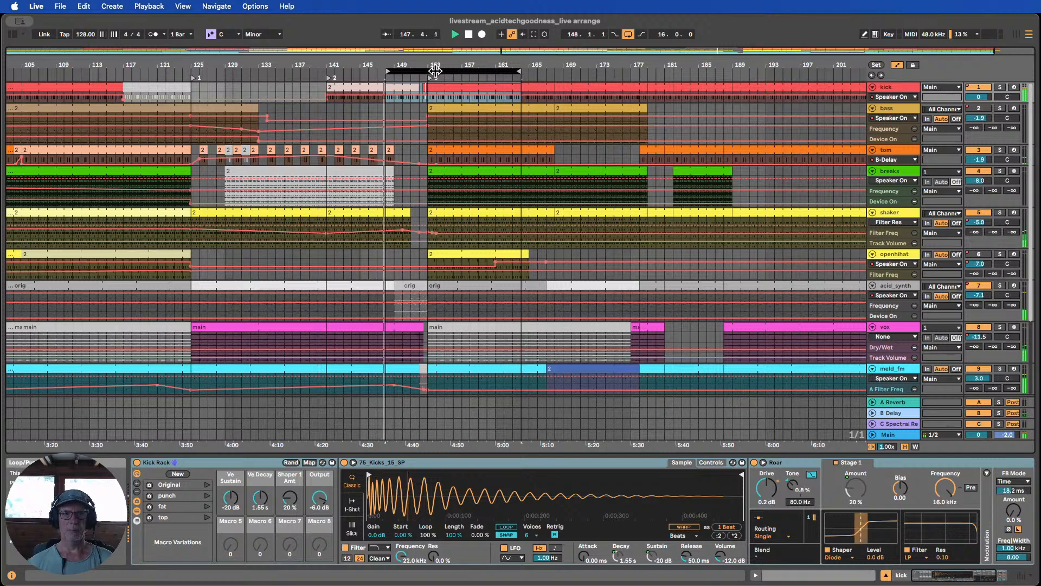
drag(525, 71, 486, 71)
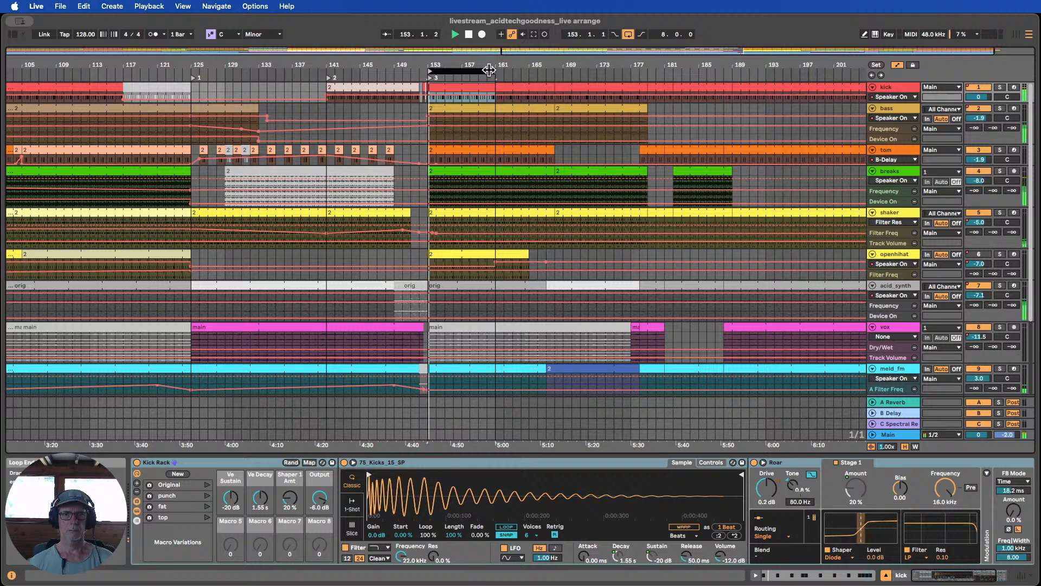
Examine the clips of all tracks before and after bar 153 while the eight-bar loop plays
drag(467, 63, 534, 49)
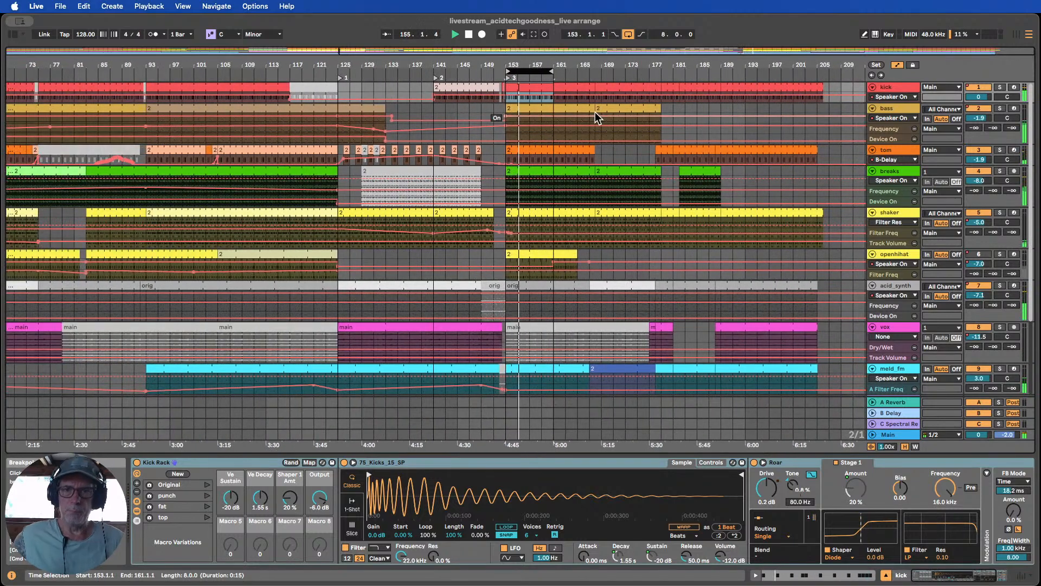
scroll(595, 112, down, 4)
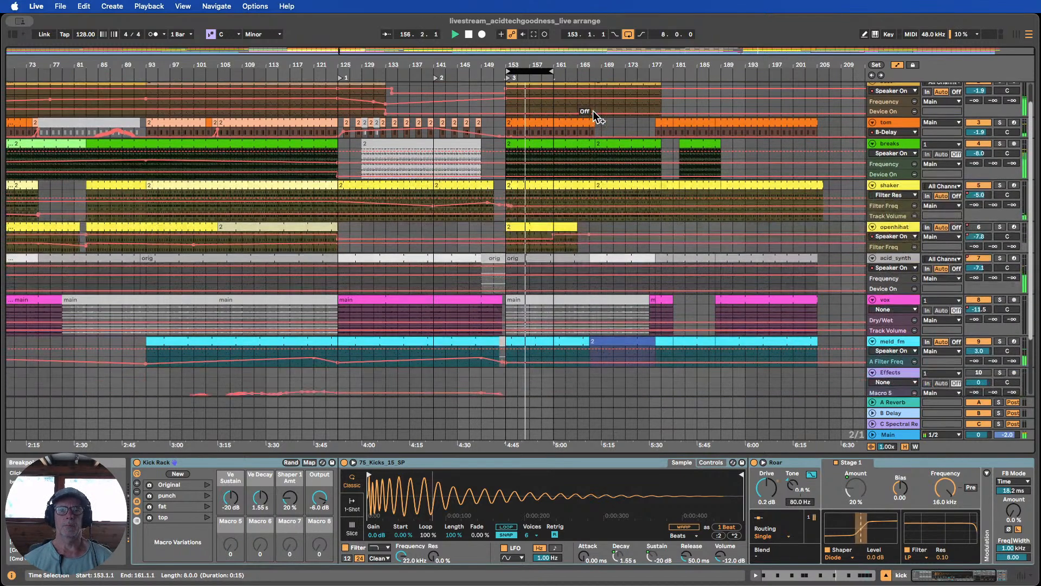
scroll(589, 109, up, 4)
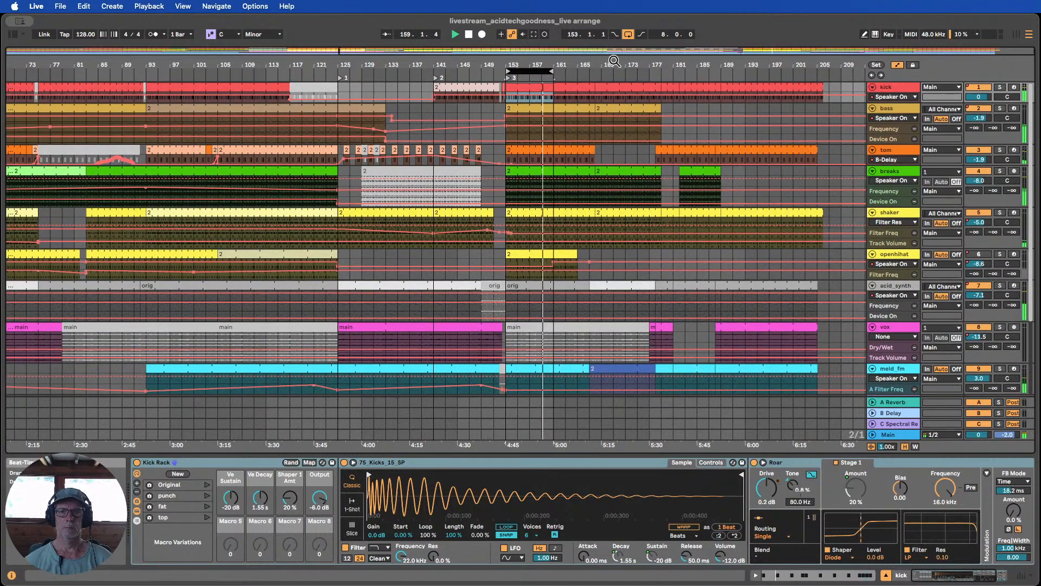
drag(614, 61, 573, 69)
scroll(605, 179, down, 1)
scroll(607, 179, up, 1)
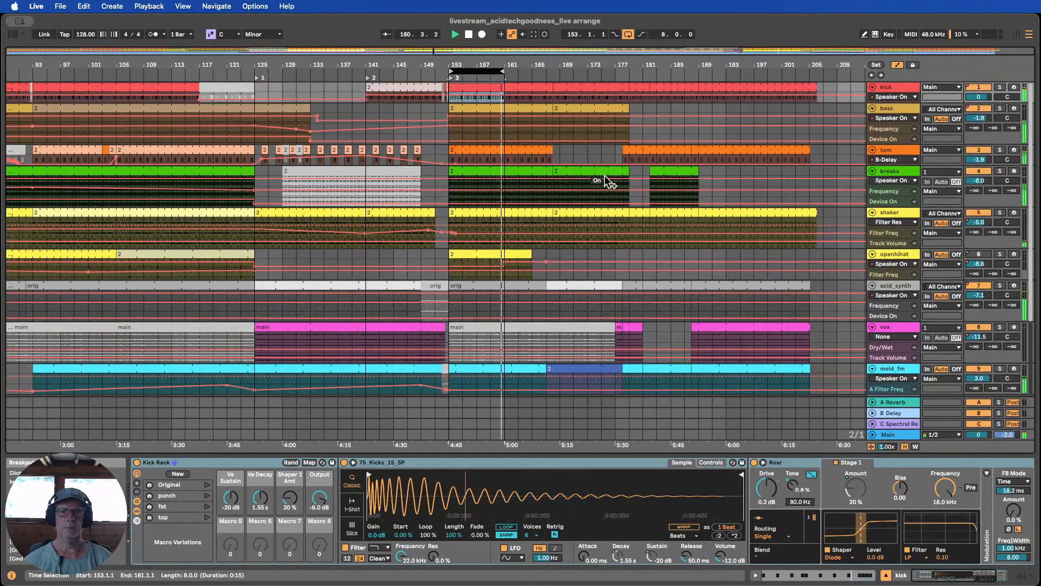
drag(517, 64, 517, 98)
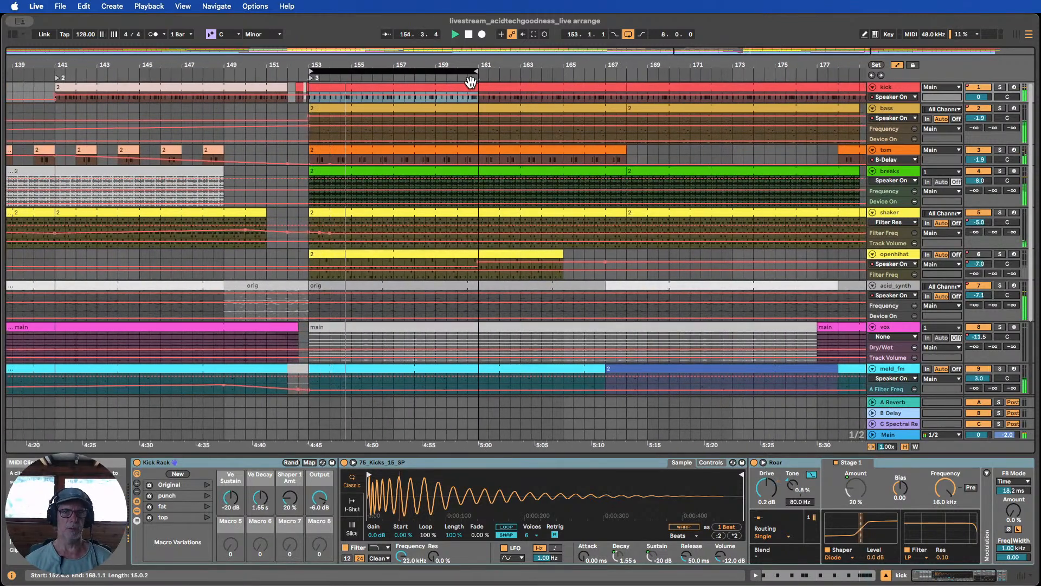
mouse_move(477, 64)
mouse_down()
mouse_move(480, 85)
mouse_move(478, 72)
mouse_up()
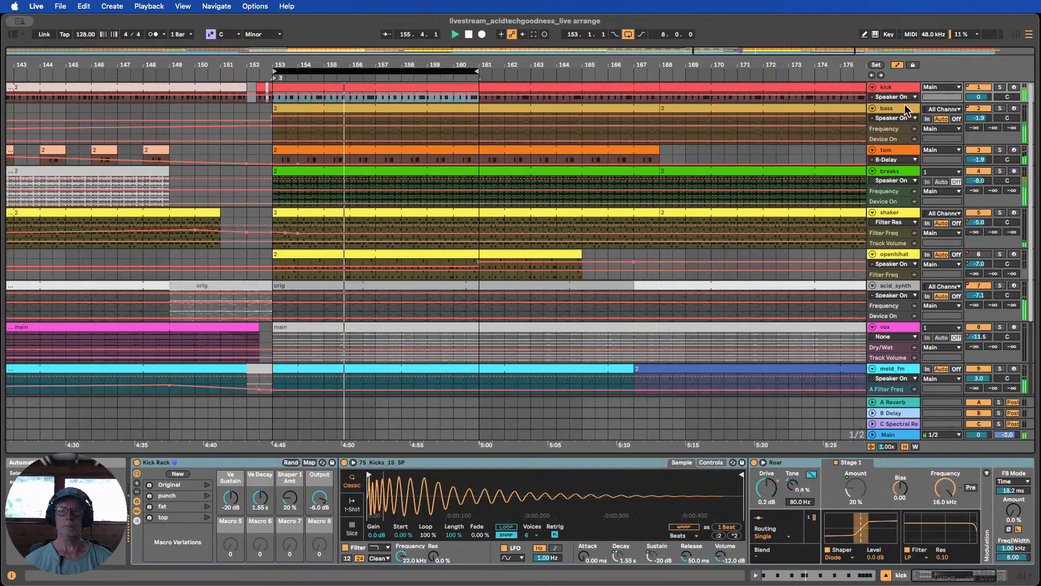
Enlarge the kick track and set the loop to two bars starting at bar 160
drag(886, 101, 886, 160)
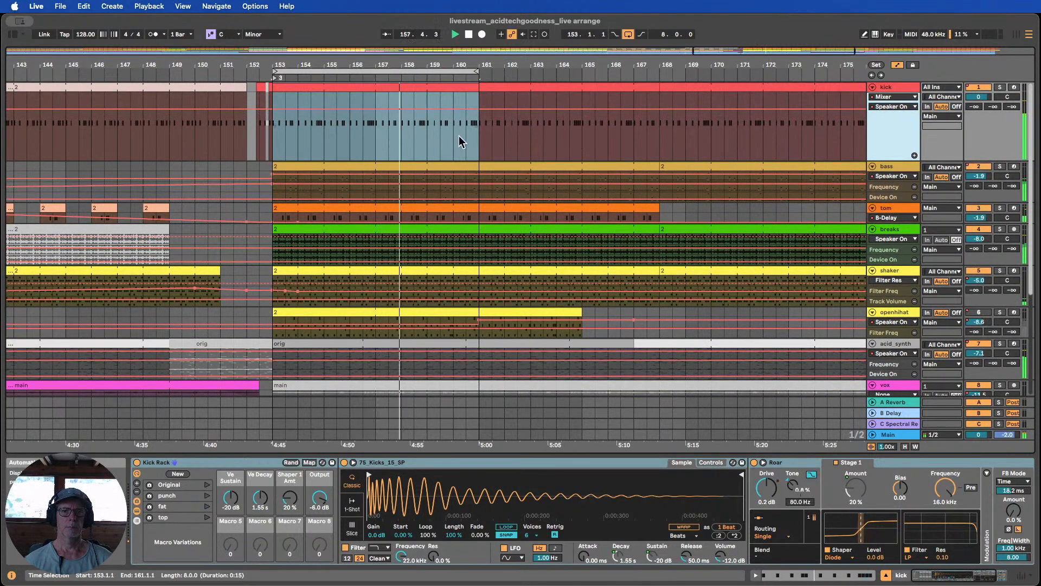
drag(455, 71, 504, 70)
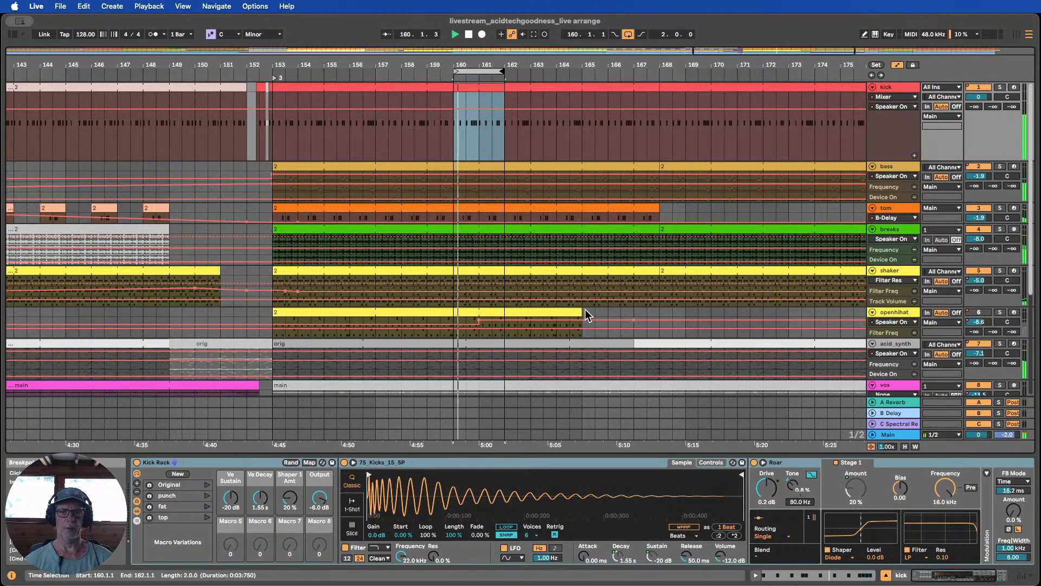
Extend the end of the openhihat clip that starts at bar 153 to bar 167
drag(581, 313, 628, 313)
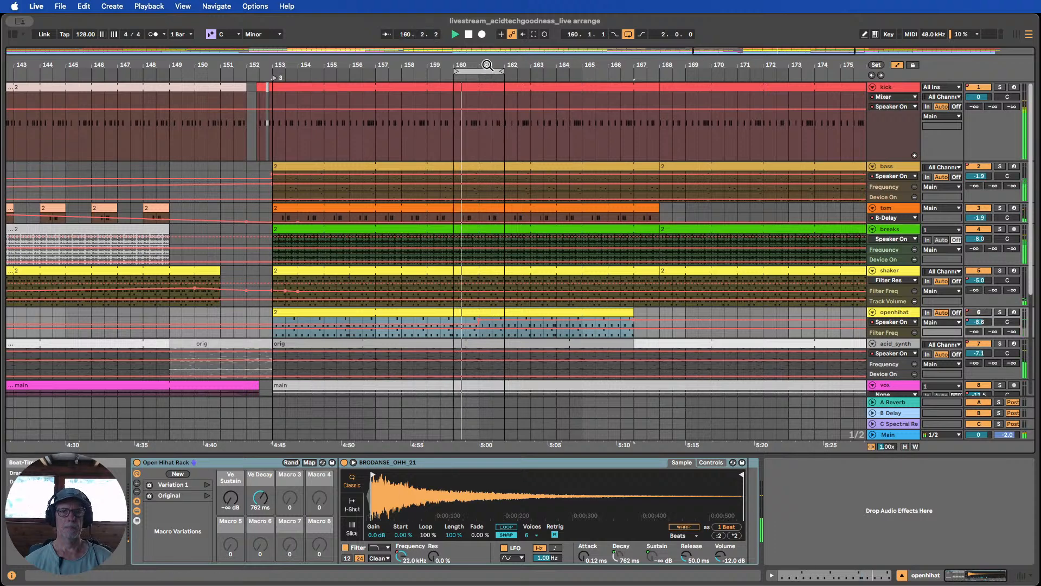
Split the kick clip at 160.4 and 161, and deactivate the resulting one-beat segment
scroll(486, 71, up, 5)
scroll(423, 69, up, 3)
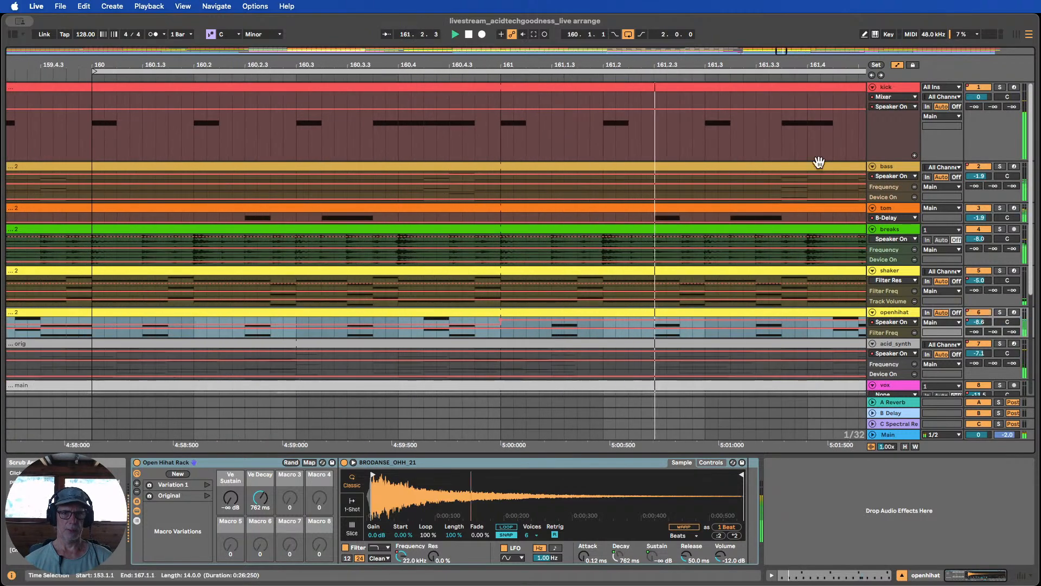
drag(883, 161, 890, 248)
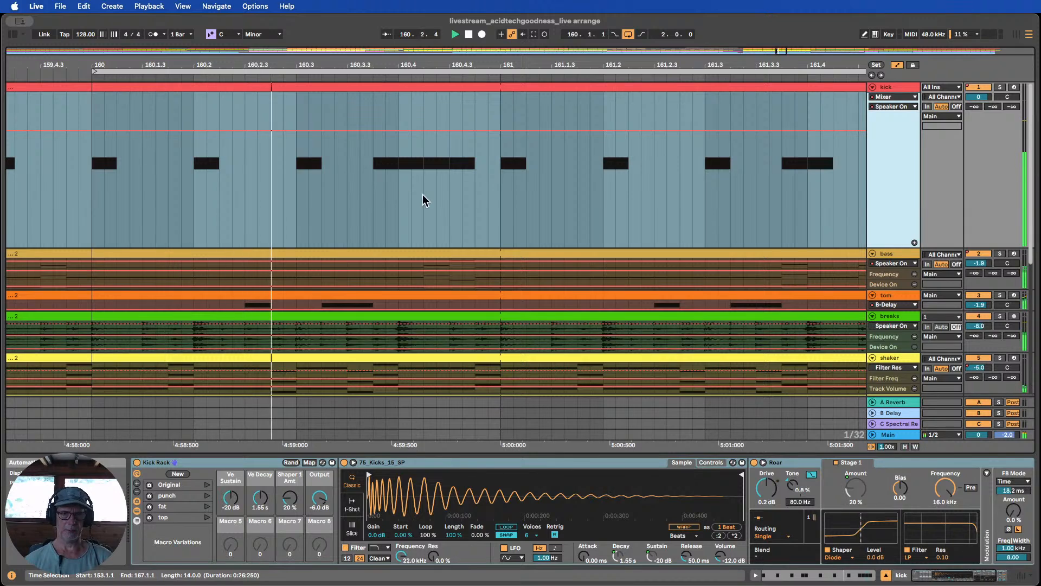
drag(404, 196, 495, 186)
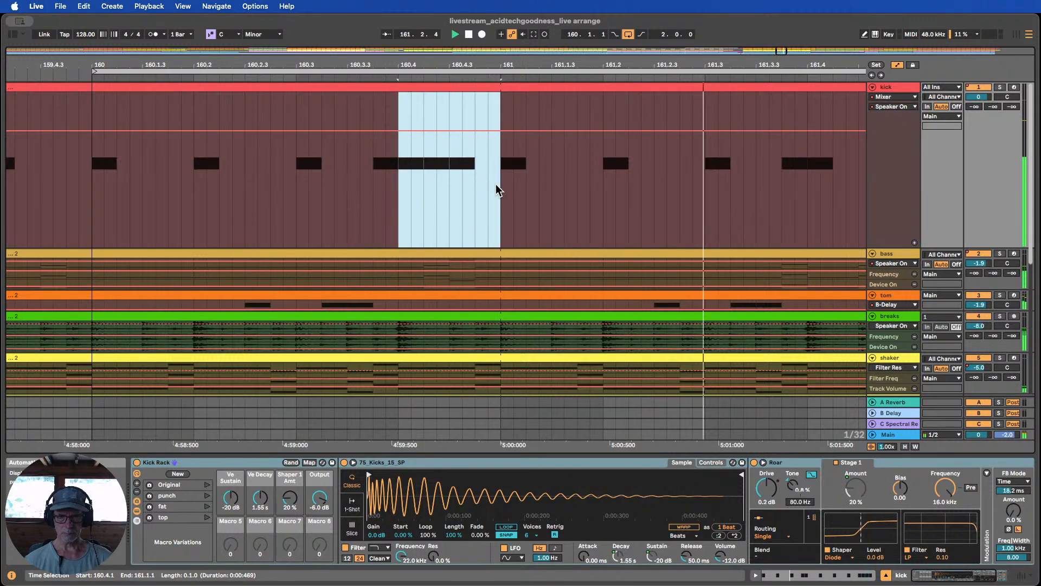
key(super+e)
drag(395, 66, 394, 14)
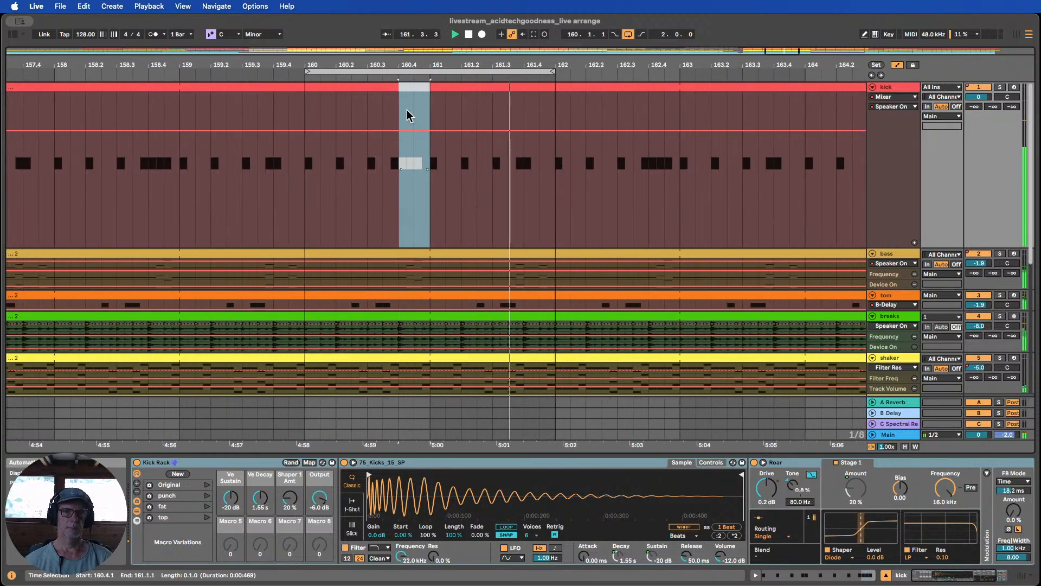
Trim the end of the kick clip before the deactivated segment back to 160.3.3
drag(395, 86, 378, 87)
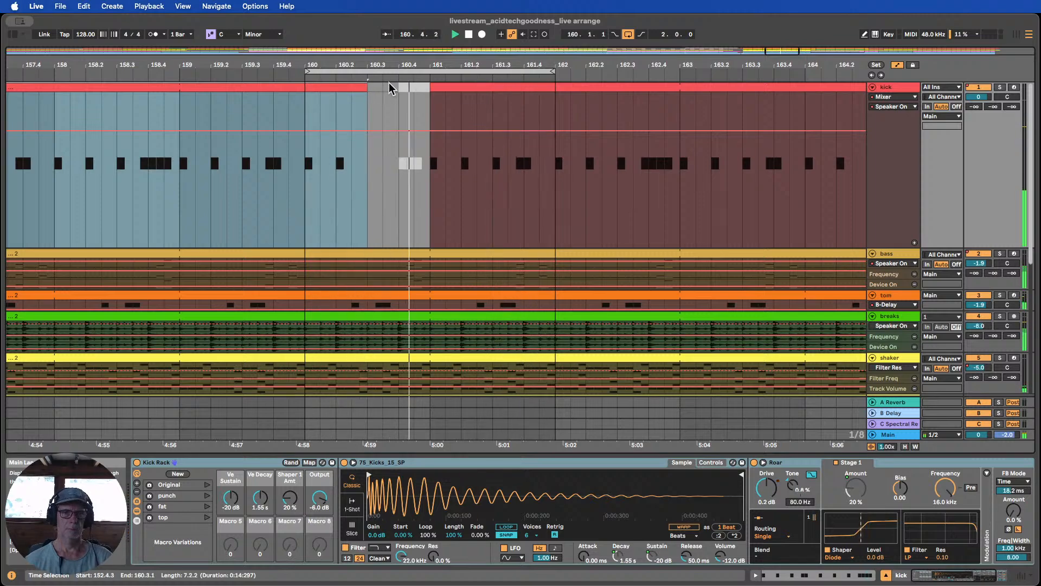
drag(426, 64, 427, 52)
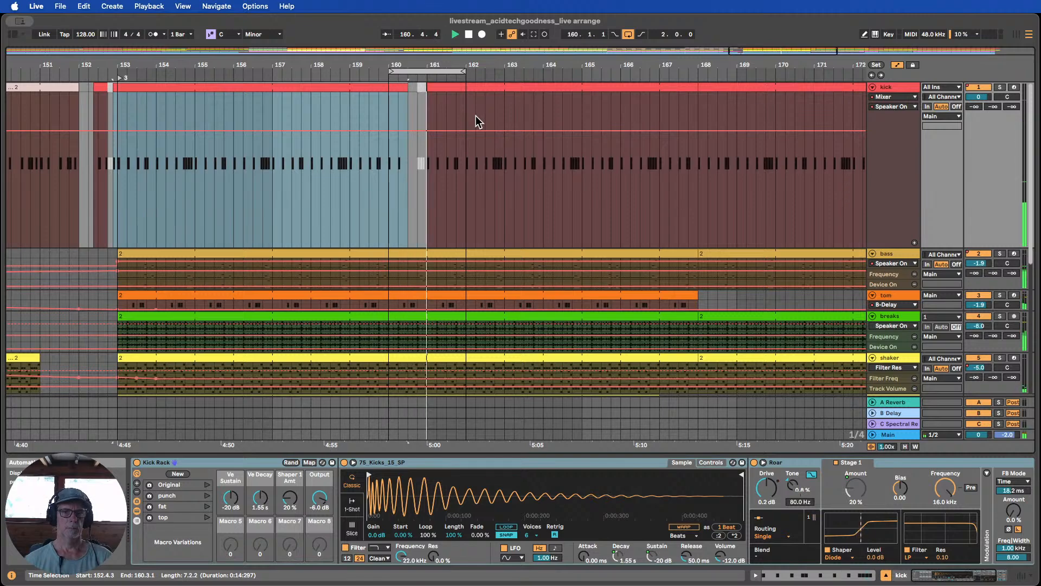
drag(413, 65, 424, 86)
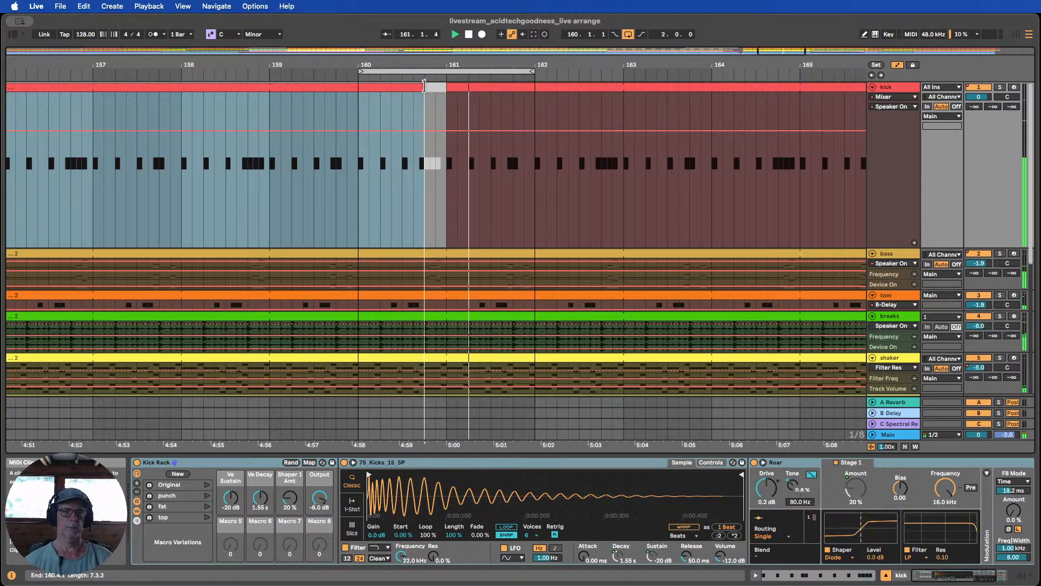
drag(424, 86, 413, 86)
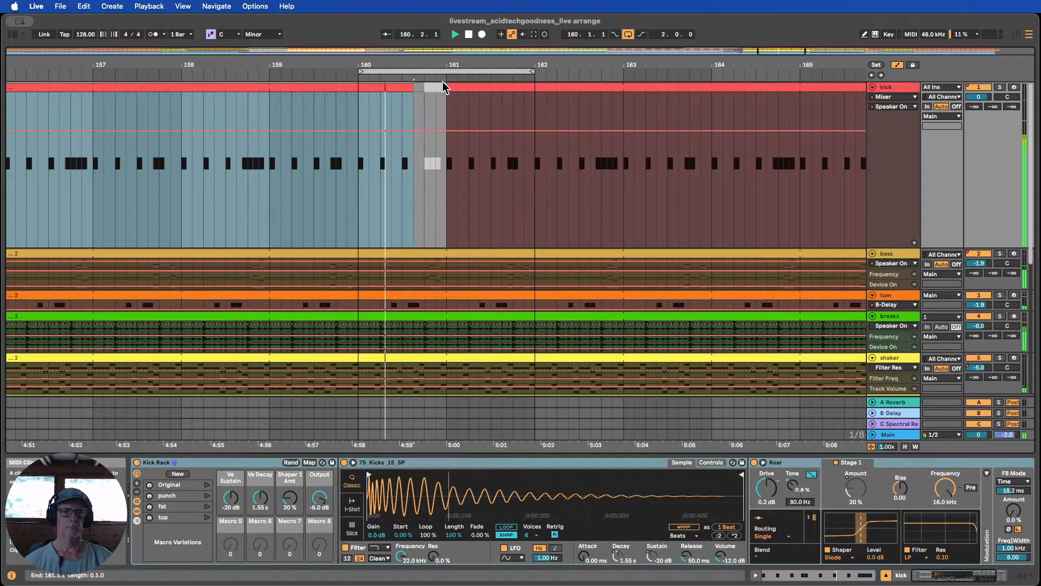
Enlarge the bass, tom and breaks tracks to examine their patterns around bar 160
scroll(442, 85, down, 8)
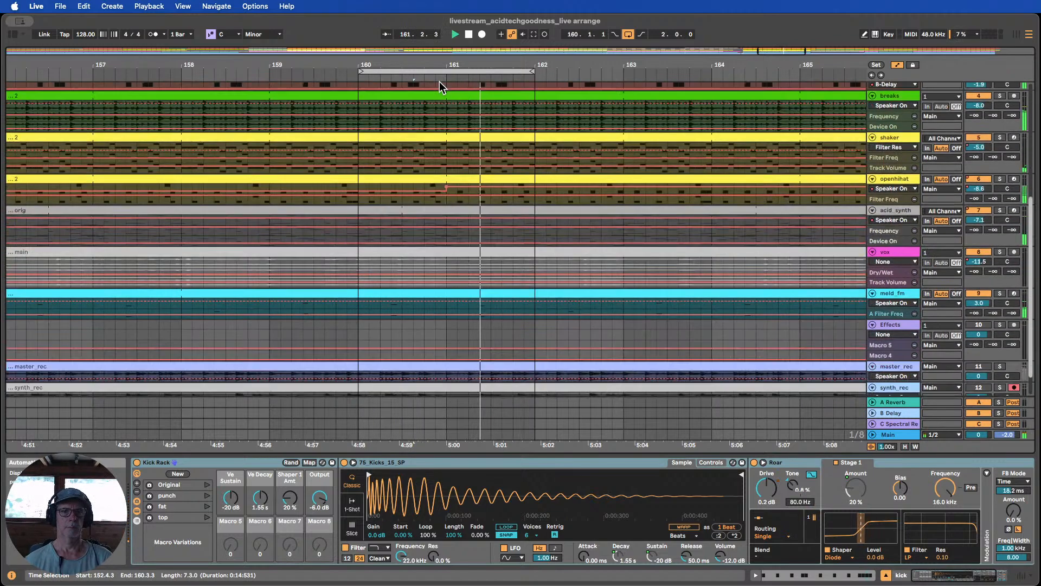
scroll(458, 114, up, 4)
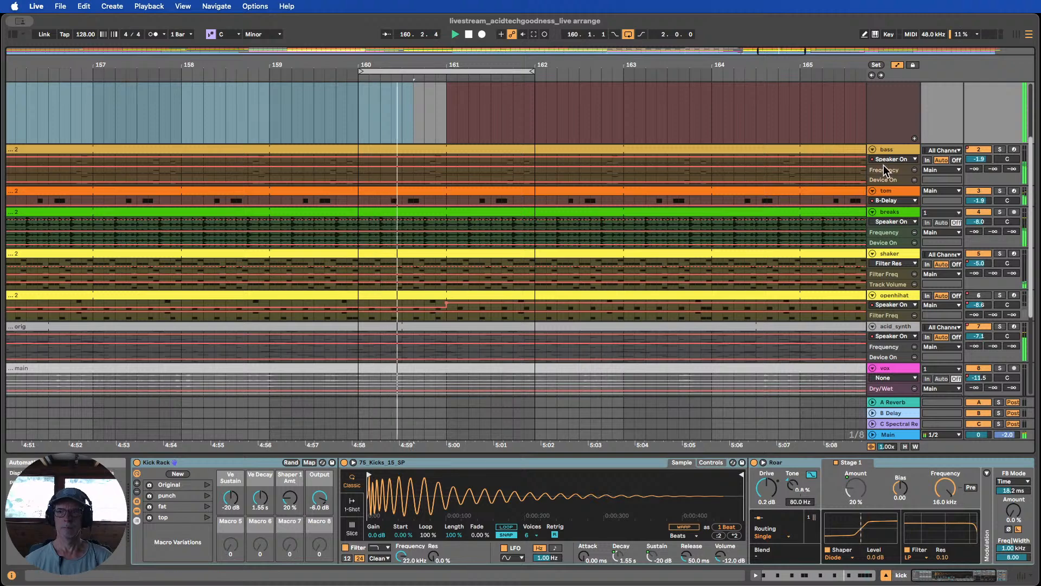
drag(879, 163, 896, 239)
scroll(894, 217, down, 4)
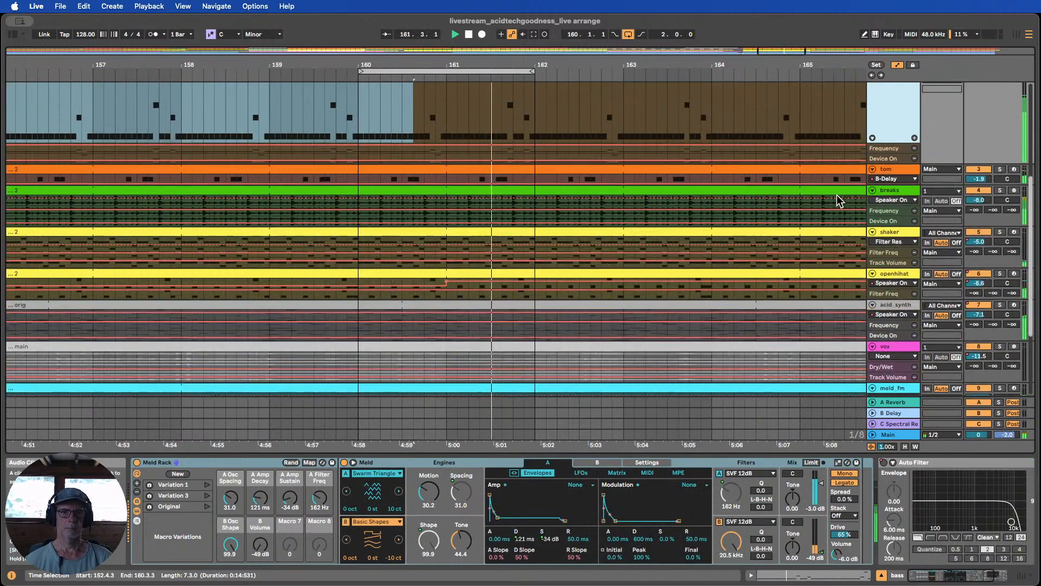
drag(895, 185, 906, 247)
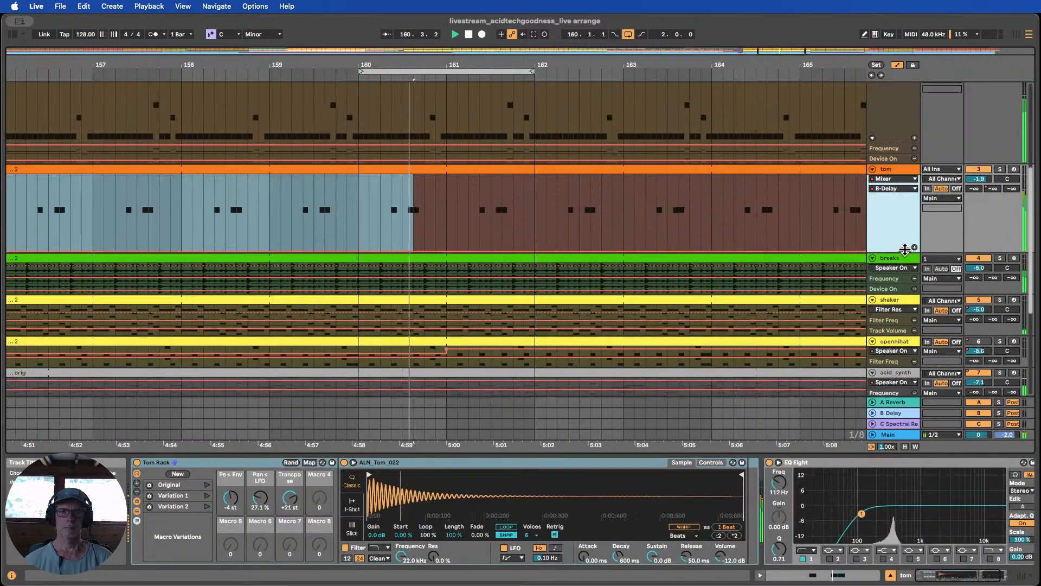
scroll(900, 228, down, 5)
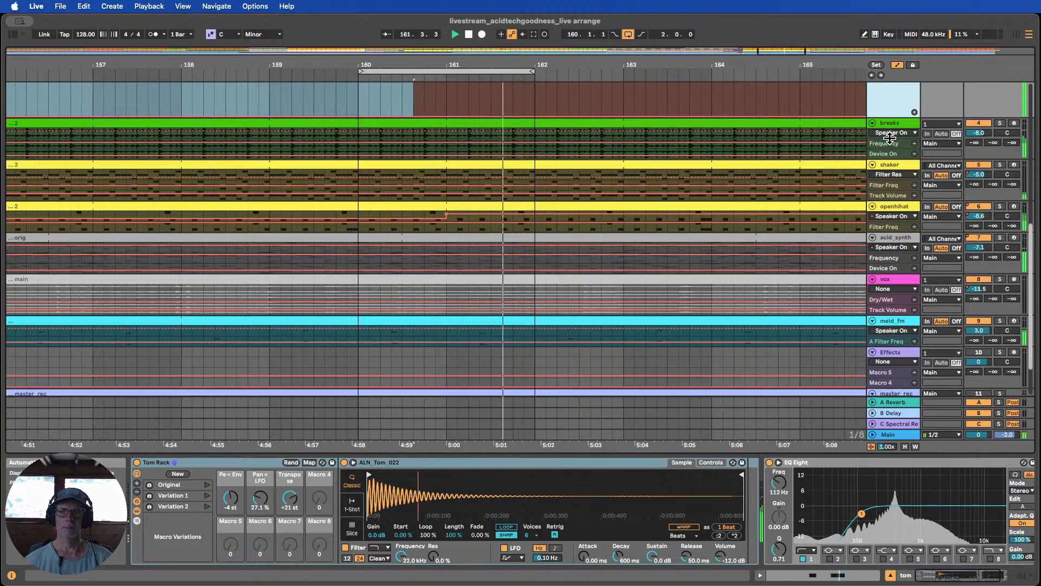
drag(892, 146, 888, 196)
scroll(888, 197, down, 2)
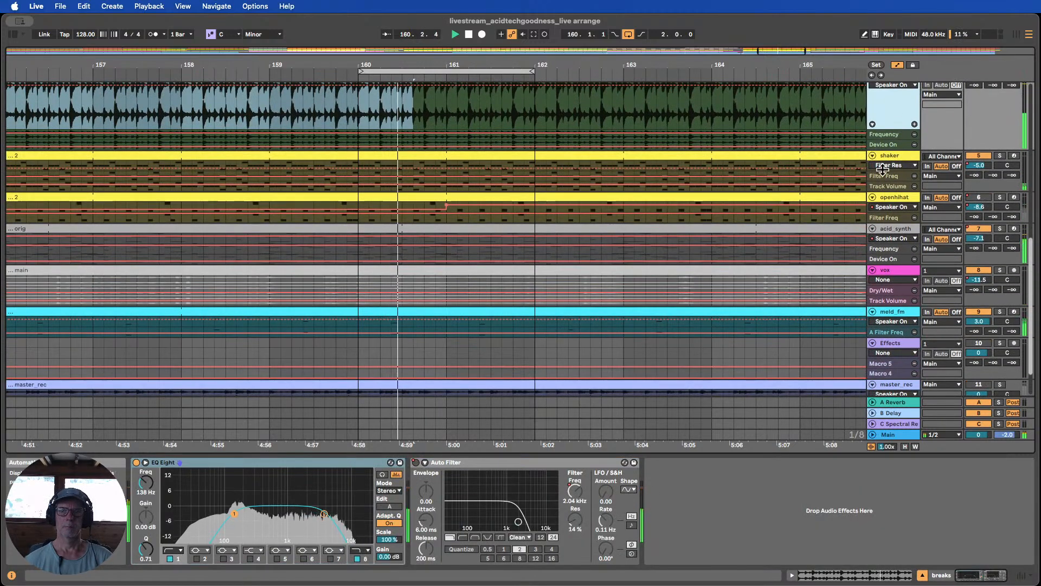
Stop playback and fit all tracks into the arrangement with the automation and device view hidden
click(897, 65)
drag(461, 65, 460, 41)
scroll(497, 215, up, 12)
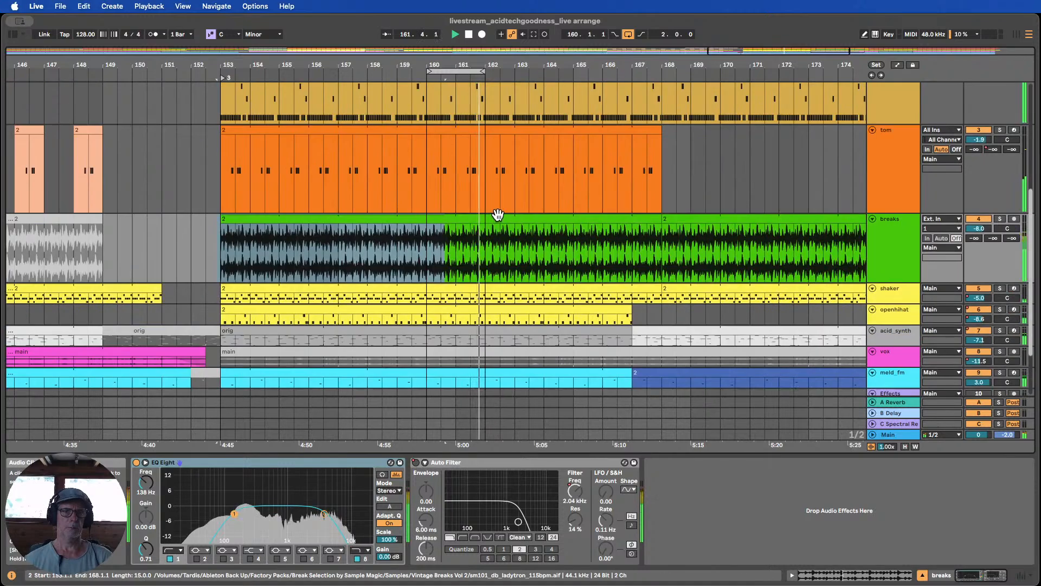
click(468, 34)
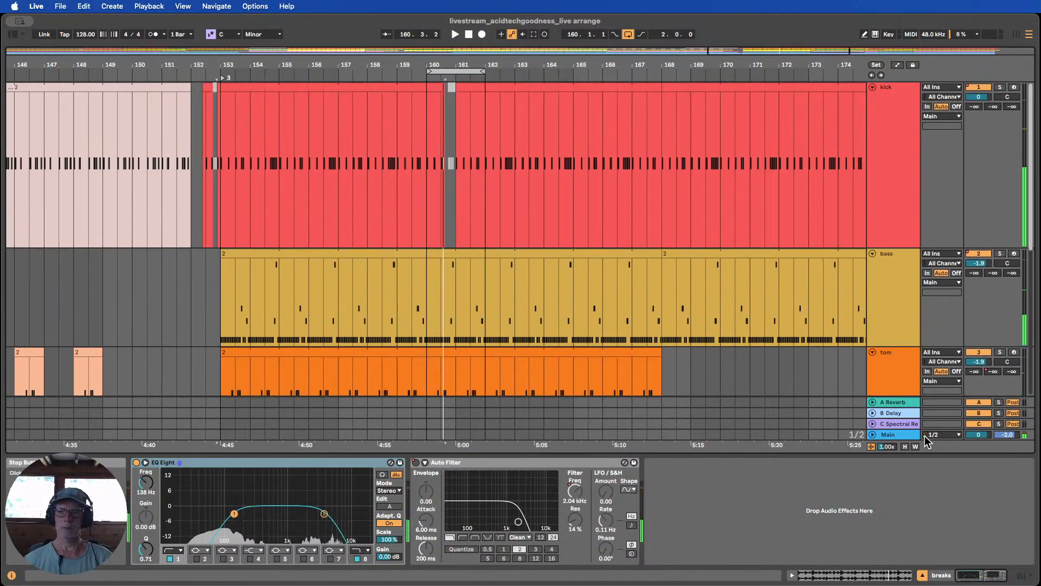
click(905, 446)
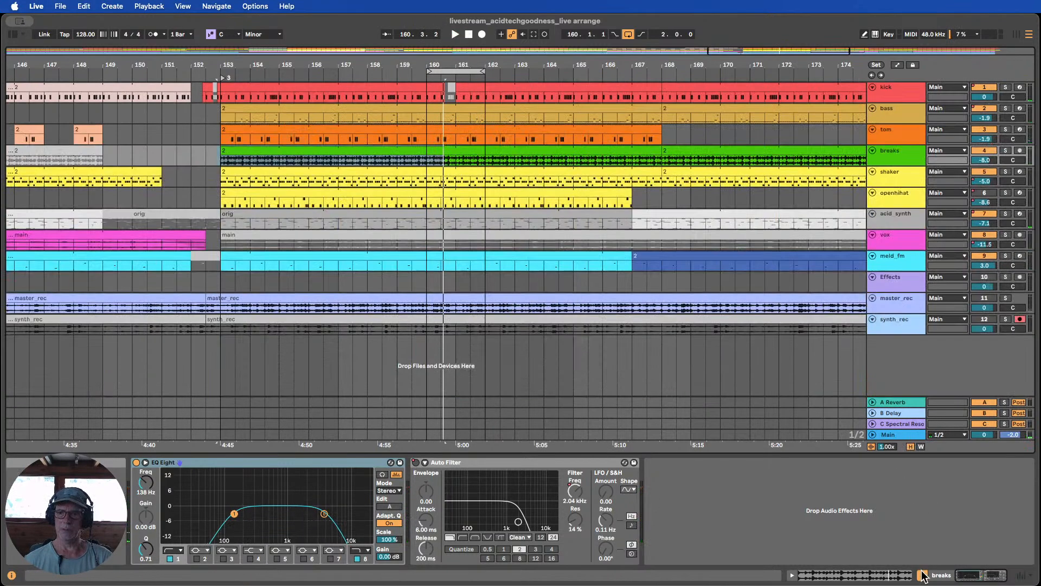
click(922, 575)
Compare the breaks, shaker, meld_fm and tom clips of the section from bar 153 with the earlier sections
drag(456, 64, 354, 42)
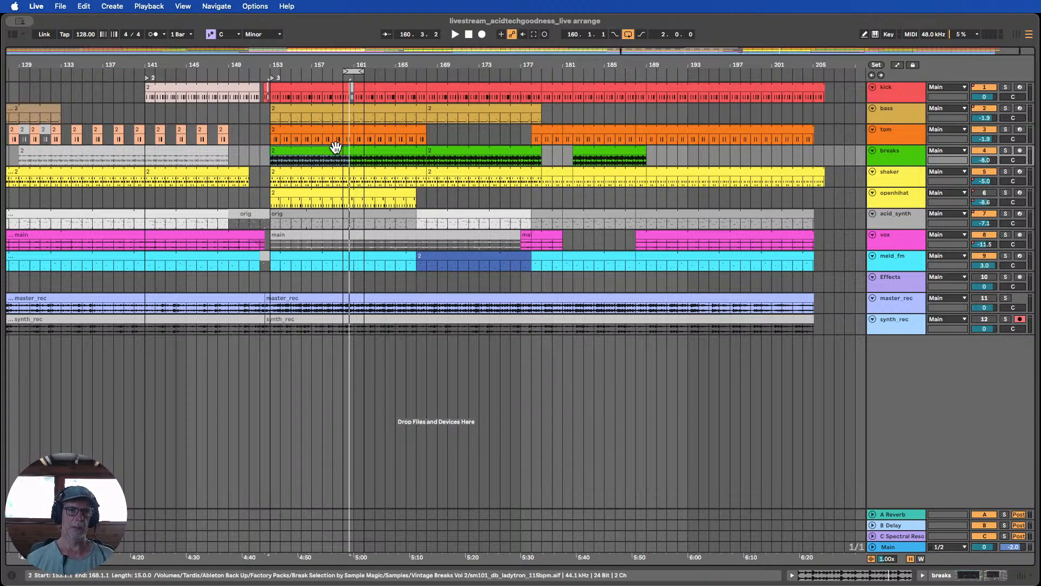
click(313, 152)
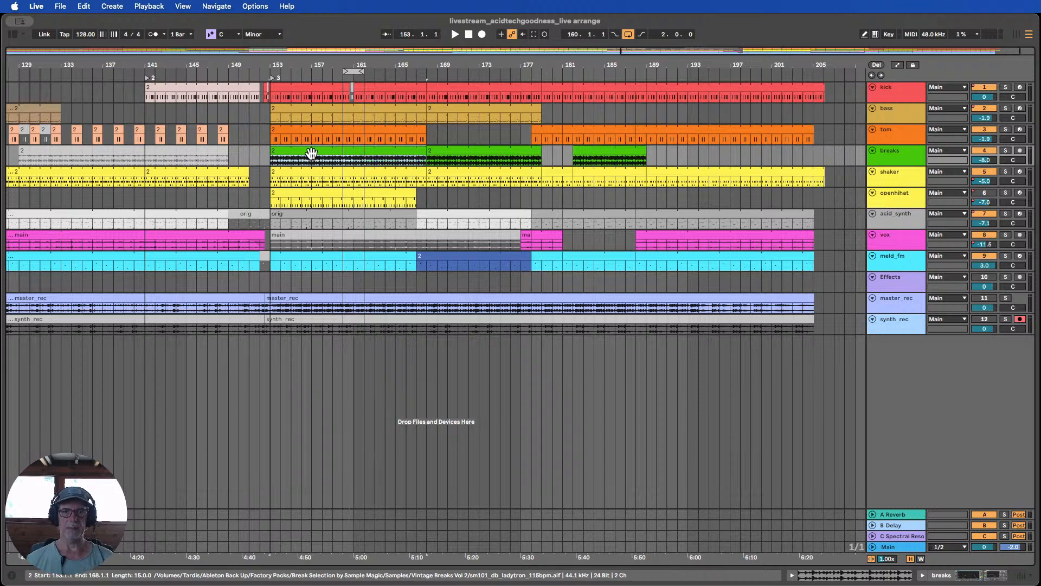
click(350, 174)
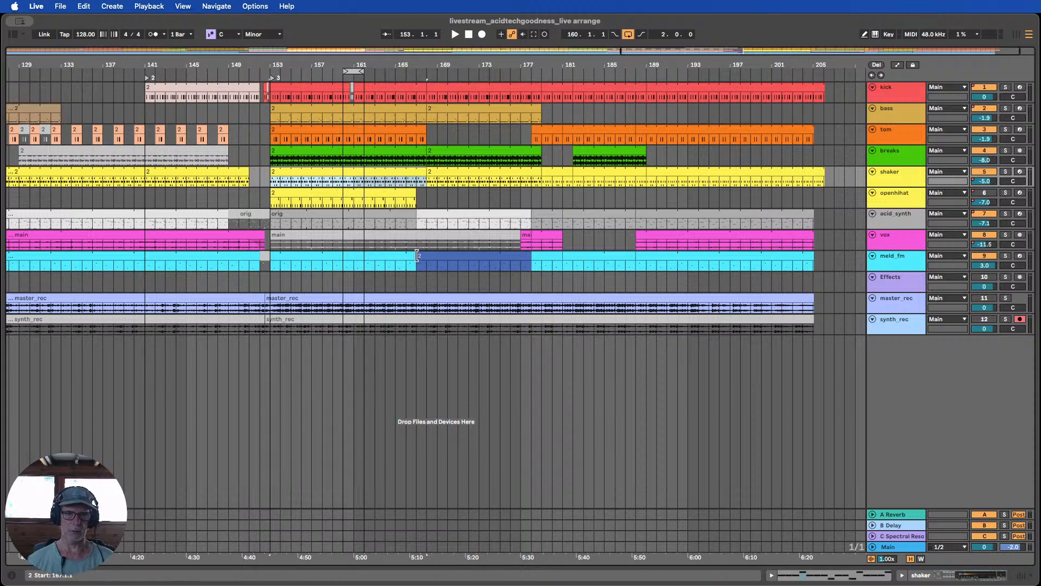
click(384, 259)
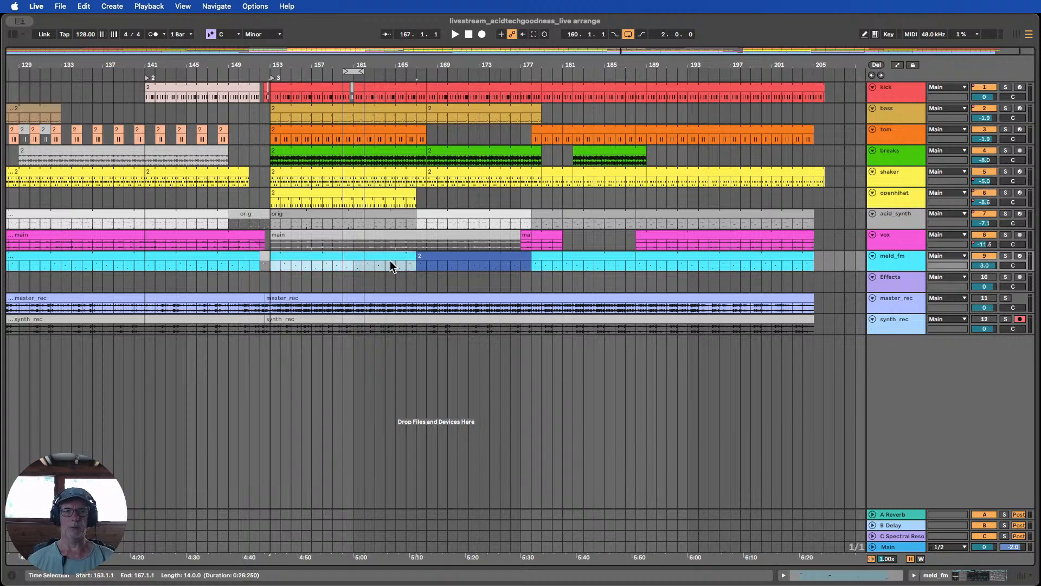
drag(331, 65, 575, 74)
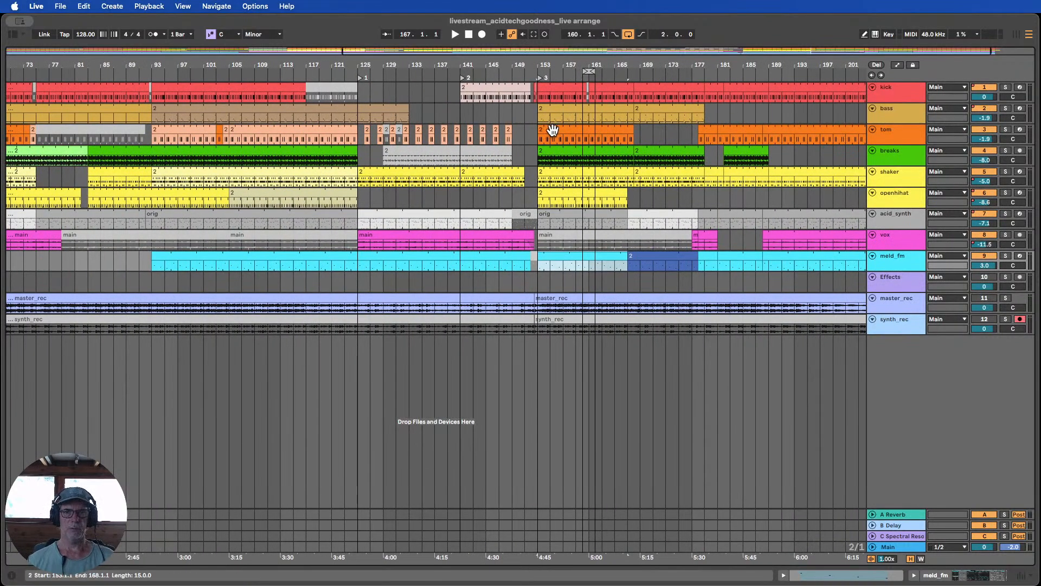
click(265, 124)
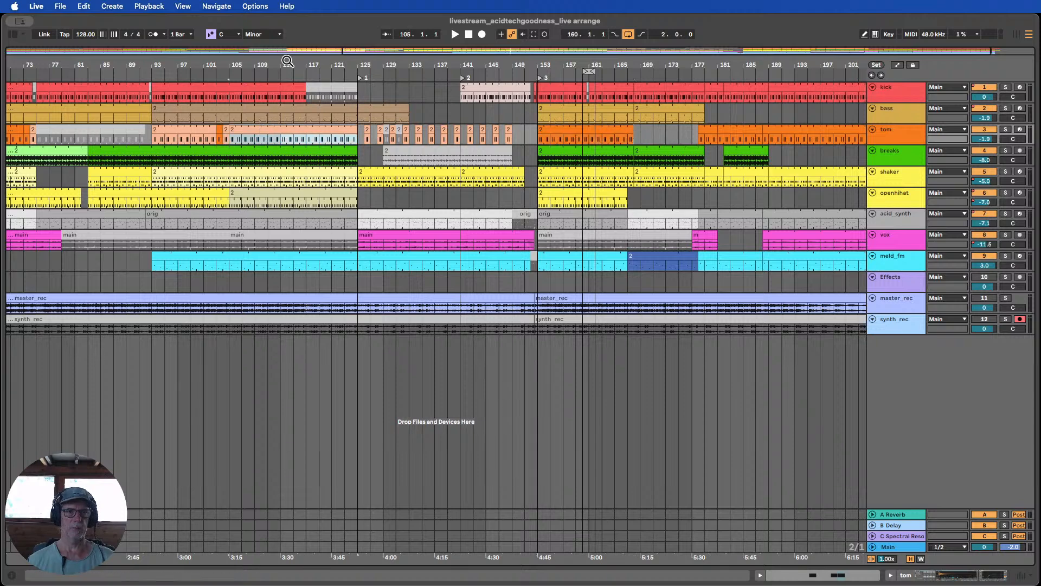
drag(287, 61, 464, 33)
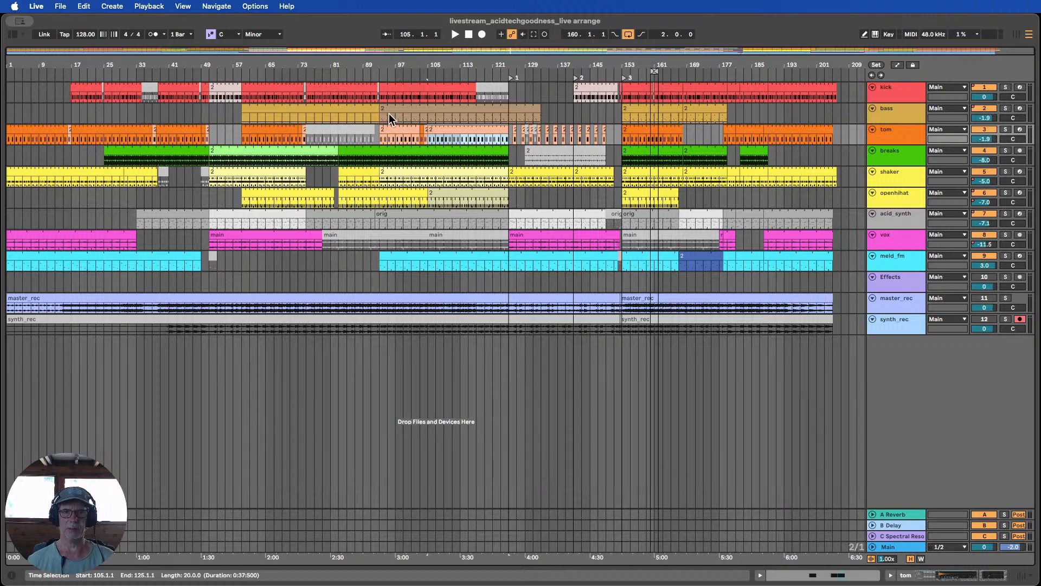
Try to recolour the tom clip at bar 153 after checking the colour of the bass clip starting at bar 93
right_click(407, 108)
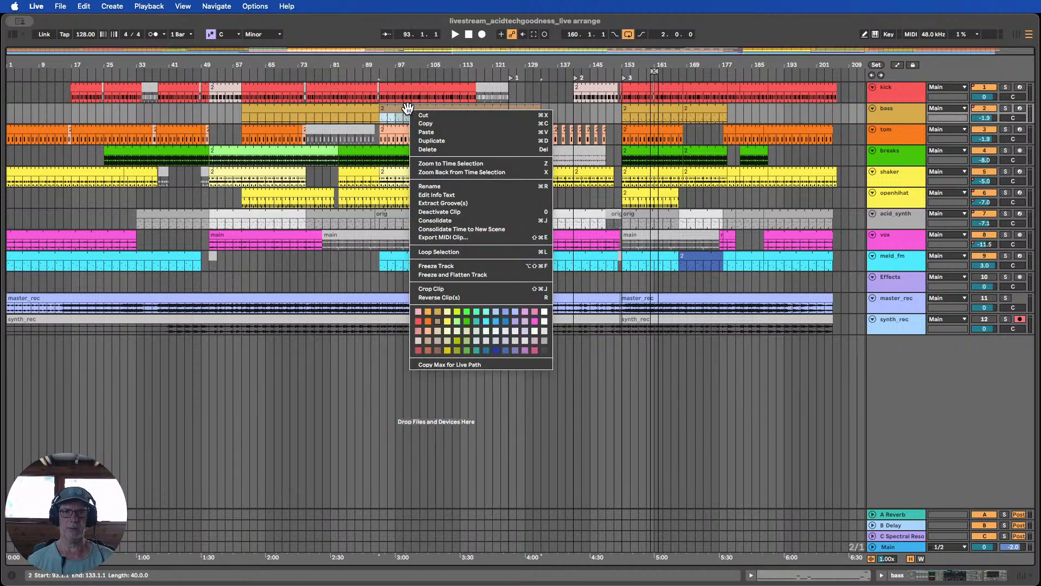
click(438, 325)
right_click(649, 132)
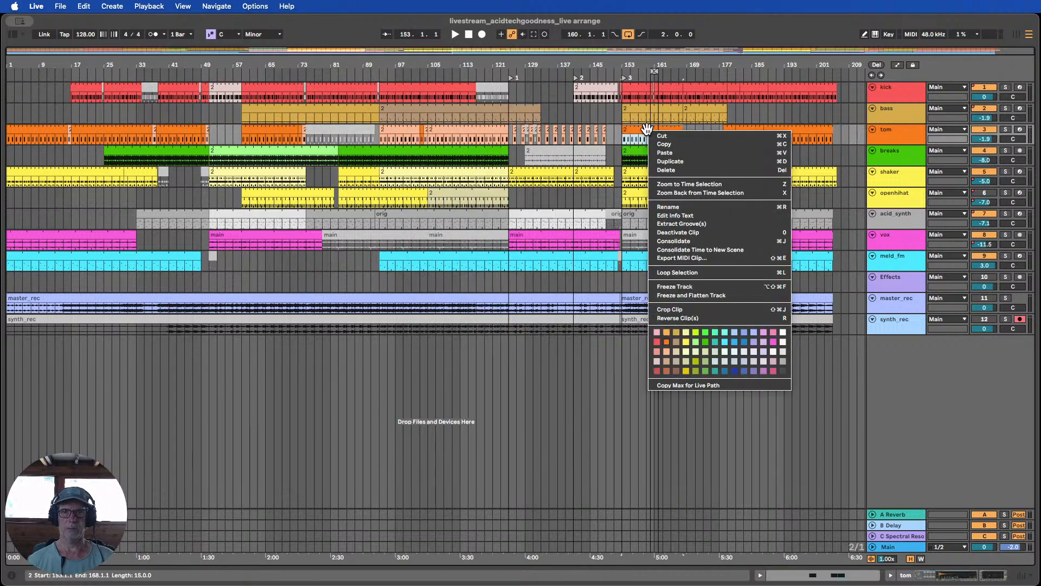
click(677, 340)
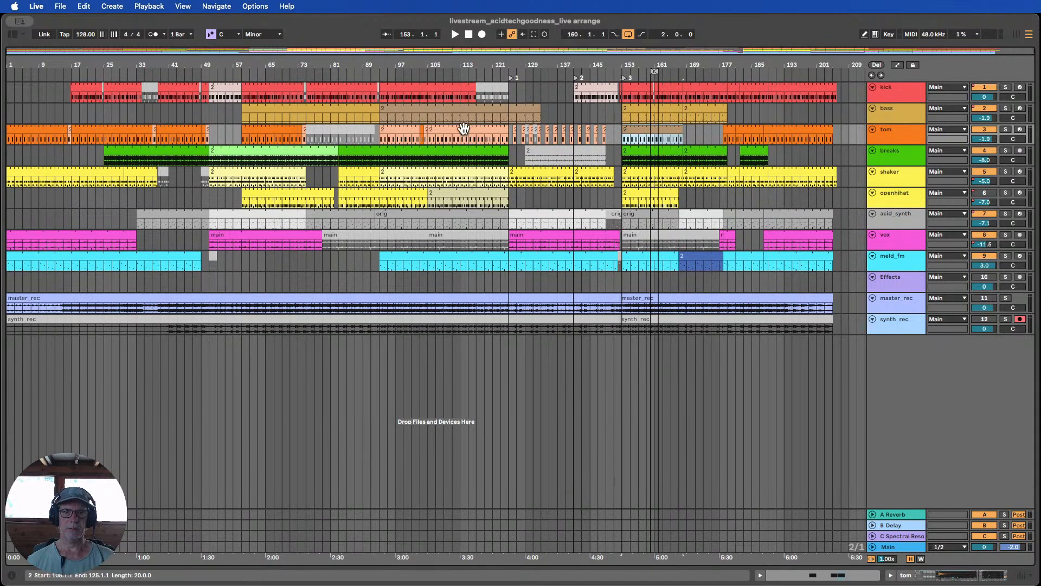
Give the bass clip at bar 153 the brown colour of the bass clip at bar 93 and extend its end to bar 179
click(514, 106)
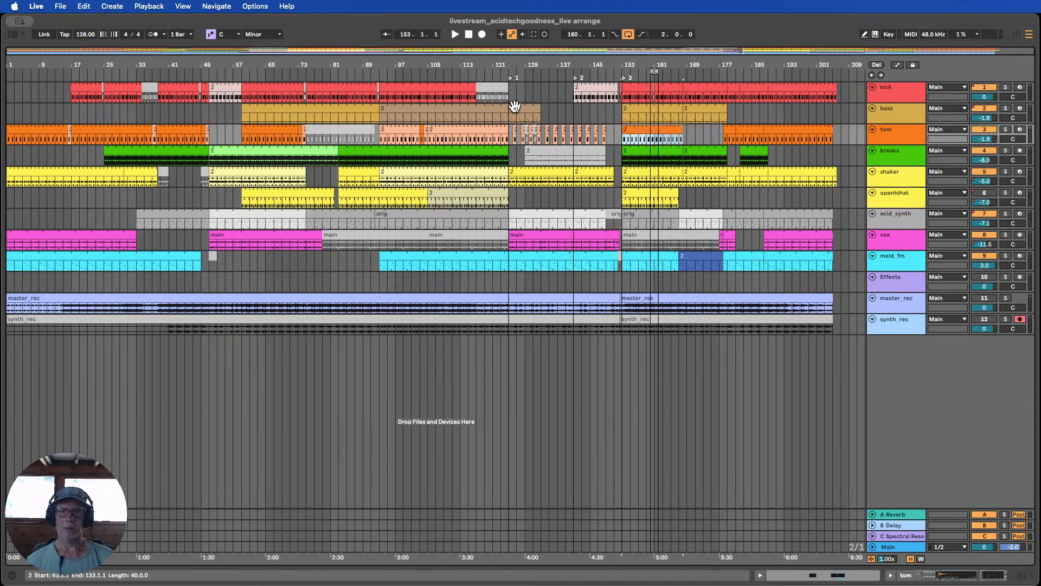
click(504, 111)
right_click(504, 111)
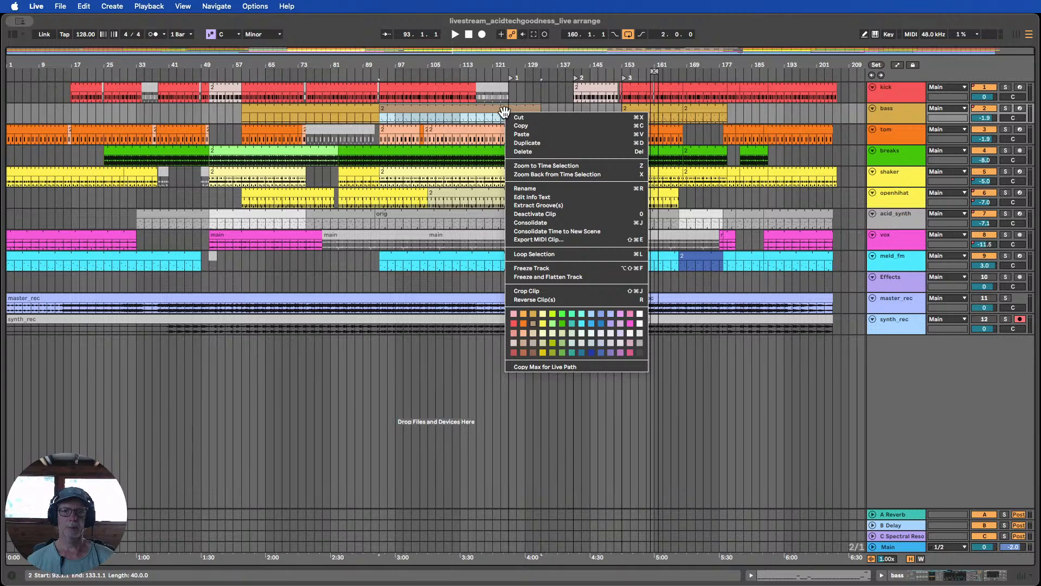
right_click(660, 112)
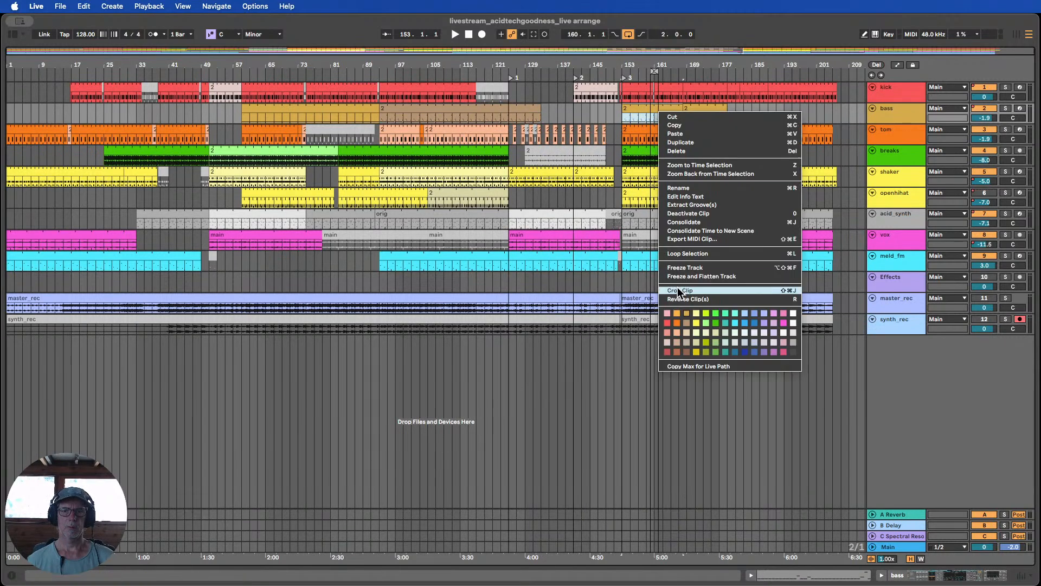
click(687, 323)
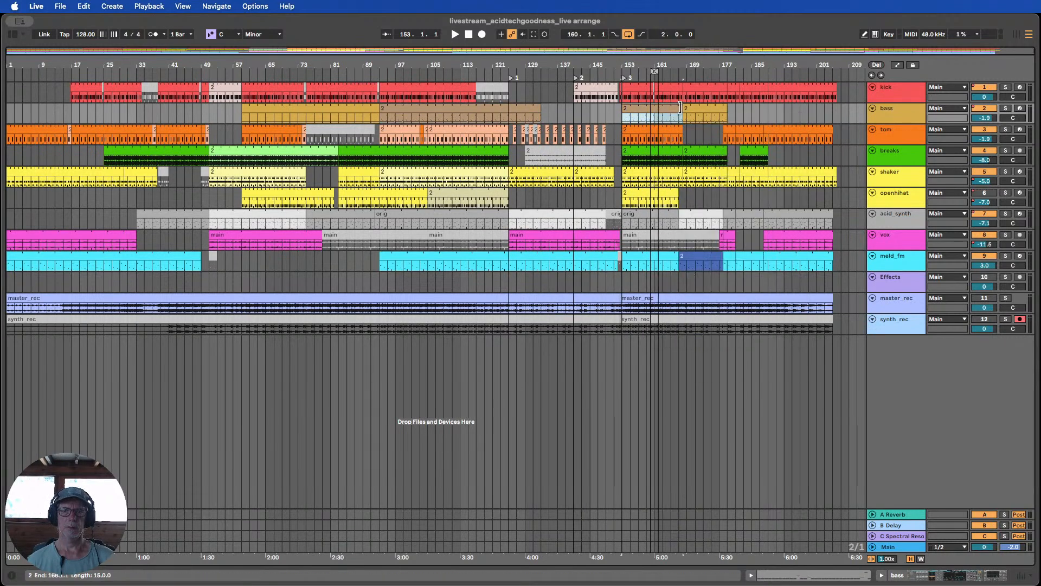
drag(679, 107, 725, 110)
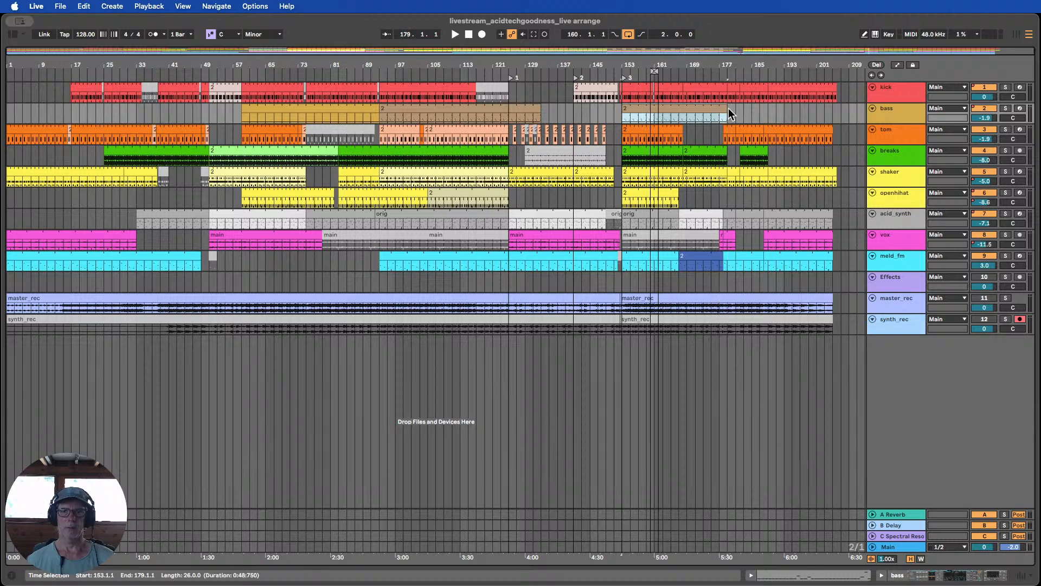
Give the tom clip at bar 153 the same light orange colour as the tom clip starting at bar 93
click(318, 104)
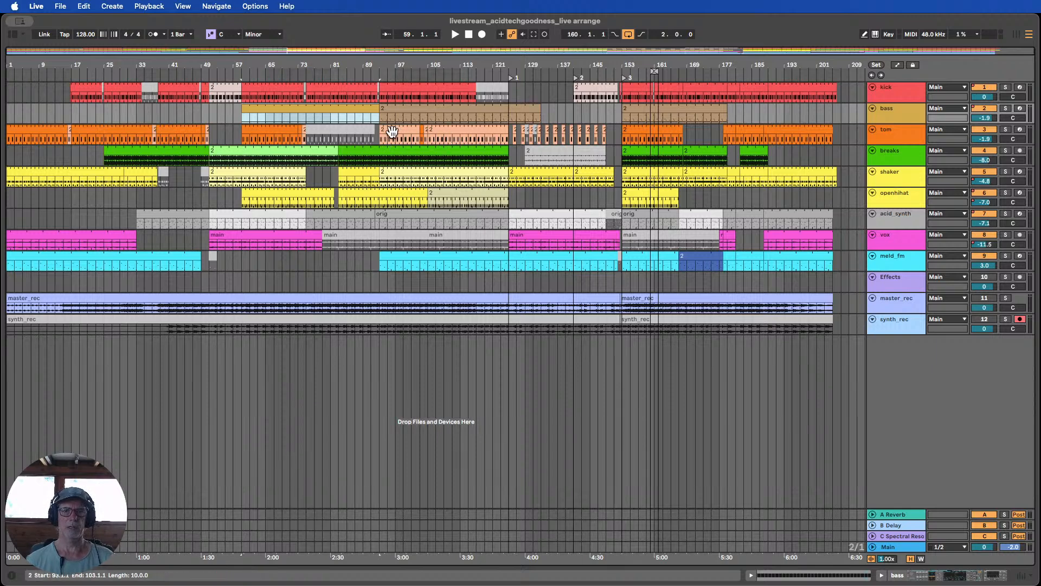
click(392, 132)
right_click(393, 135)
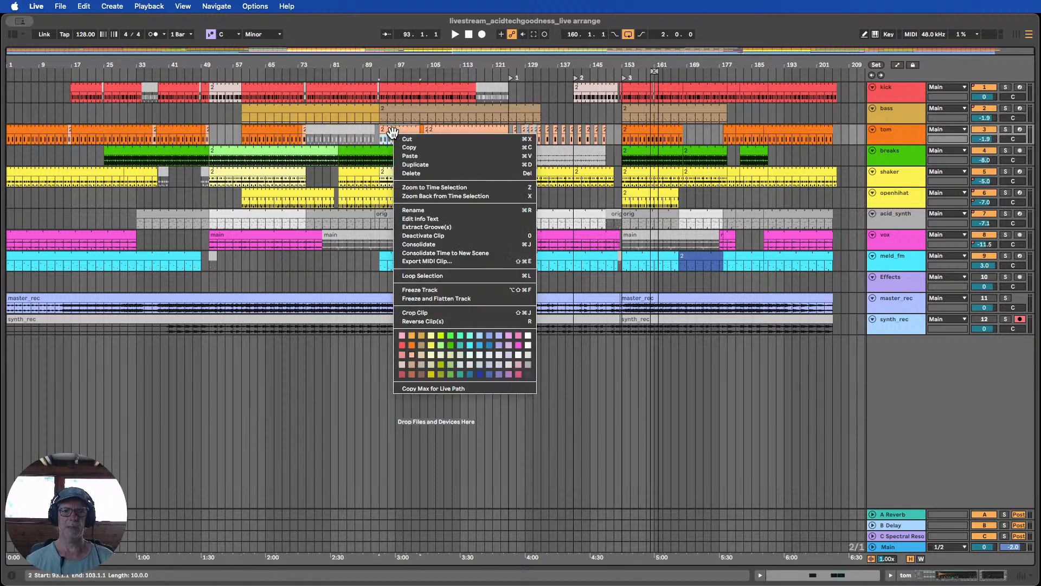
click(639, 132)
right_click(640, 132)
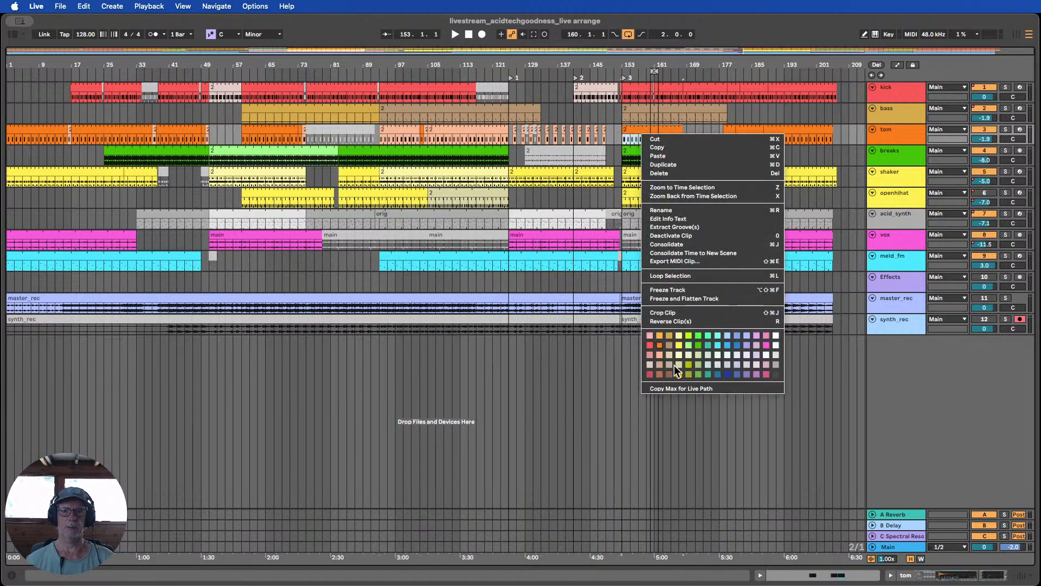
click(660, 353)
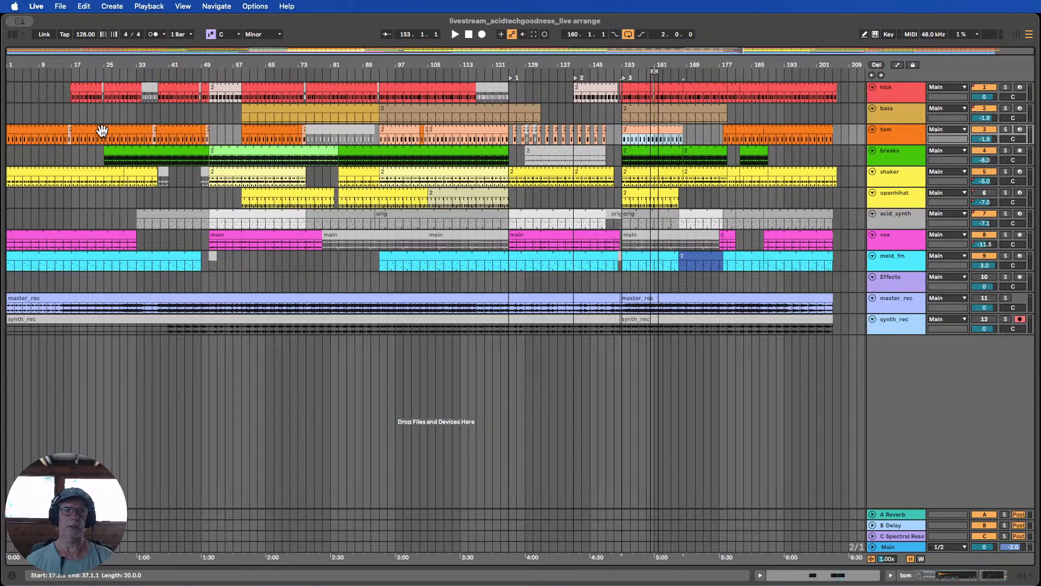
click(76, 139)
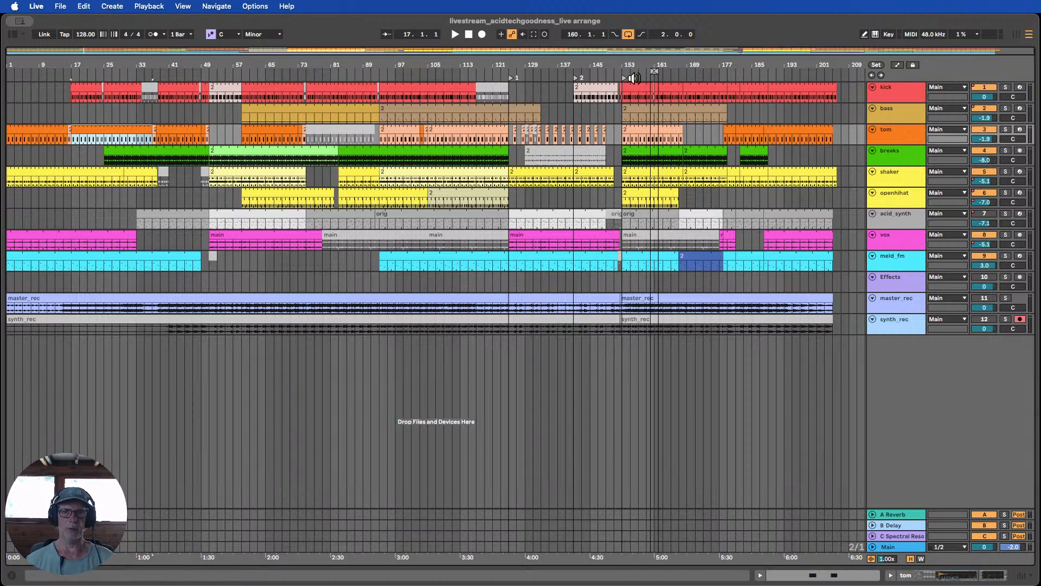
Play the arrangement from around bar 107 and from bar 153 to compare the two sections
click(438, 75)
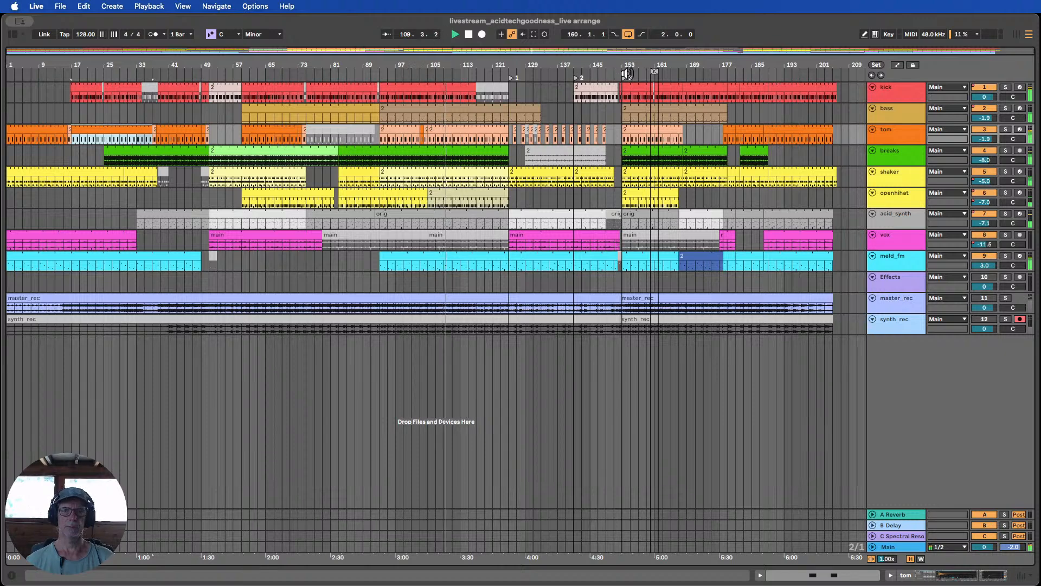
click(628, 73)
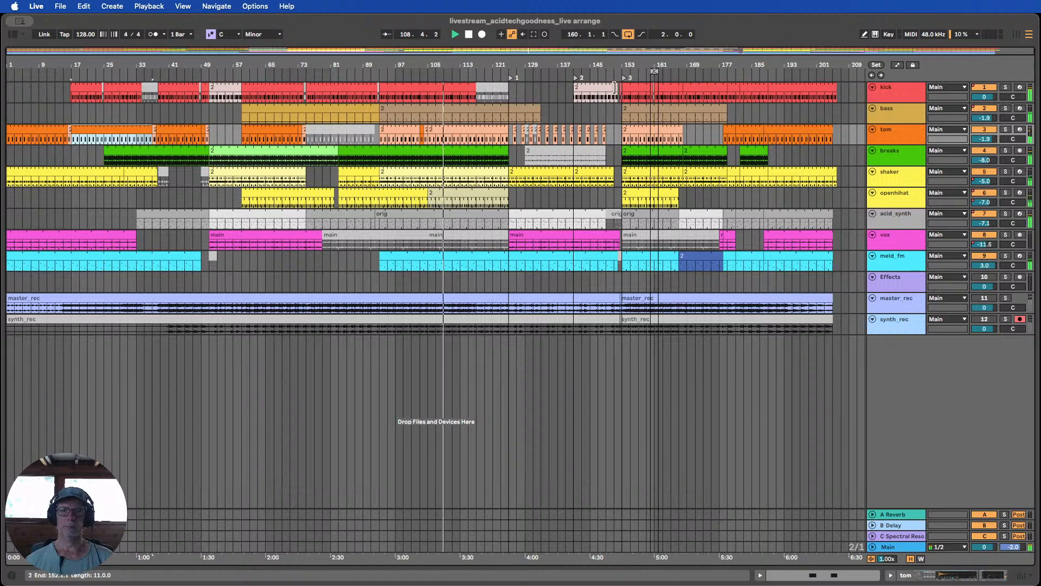
click(623, 70)
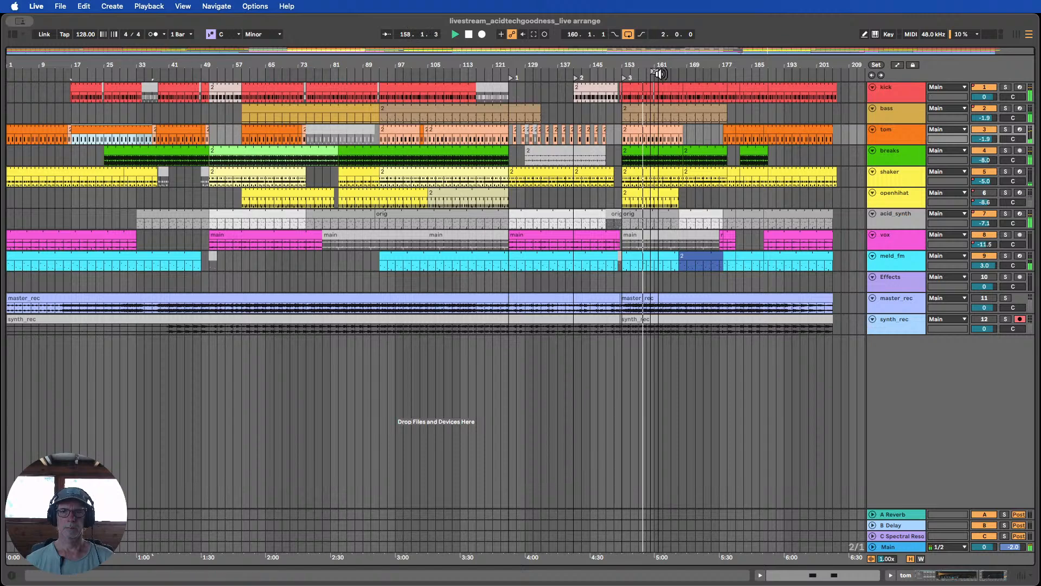
Trim the start of the openhihat clip at bar 153 so that it begins at bar 161
drag(668, 67, 668, 82)
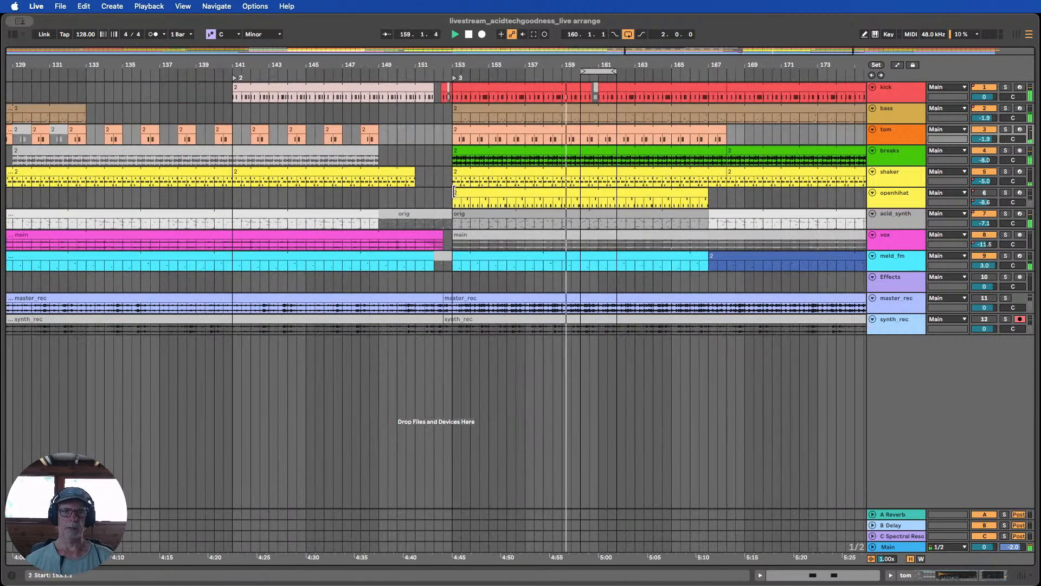
drag(453, 196, 580, 197)
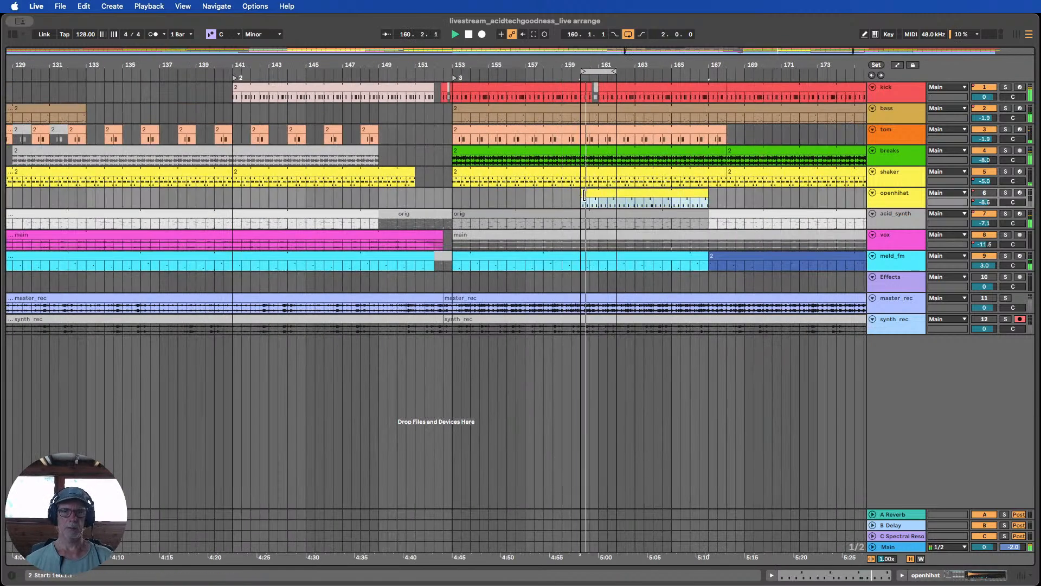
drag(580, 192, 599, 191)
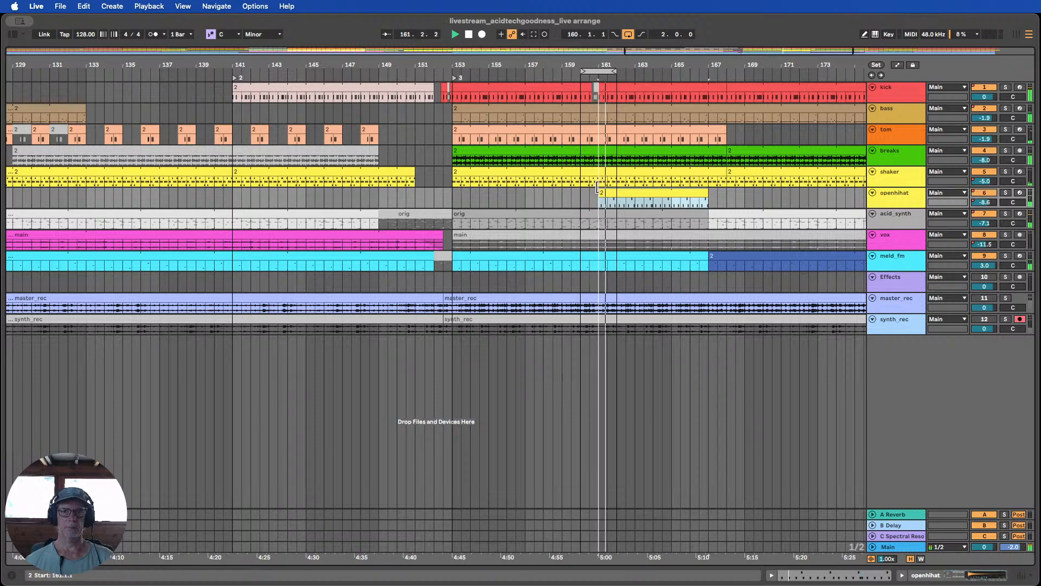
Set the arrangement loop to the eight bars from bar 161 to bar 169
drag(578, 61, 624, 53)
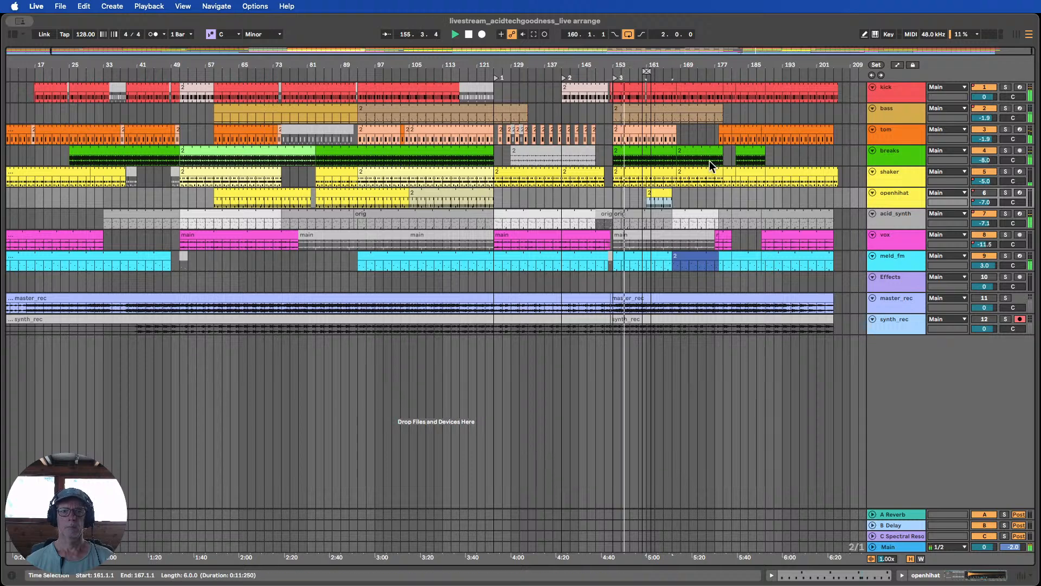
key(plus)
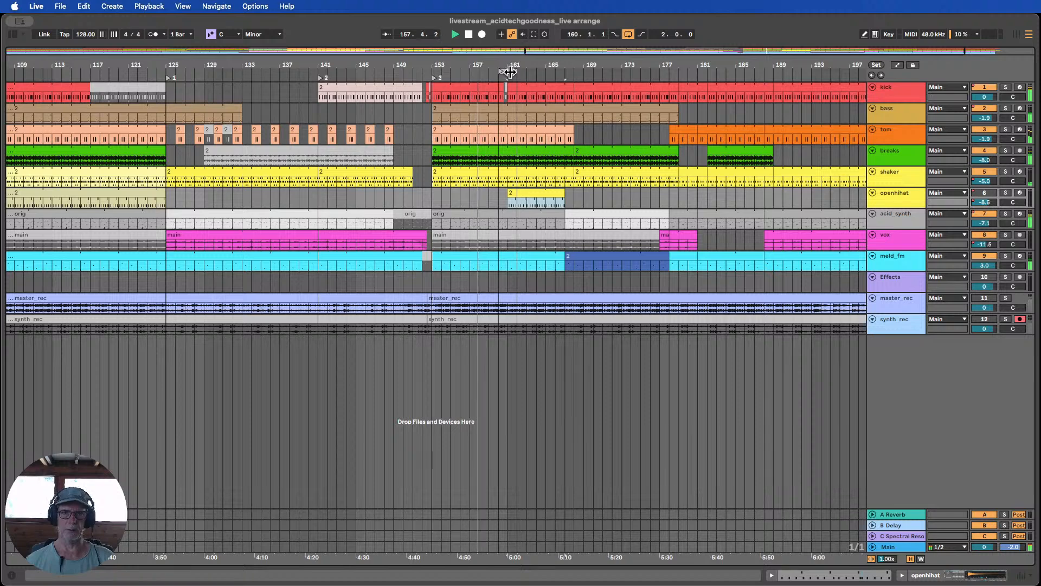
drag(510, 72, 545, 63)
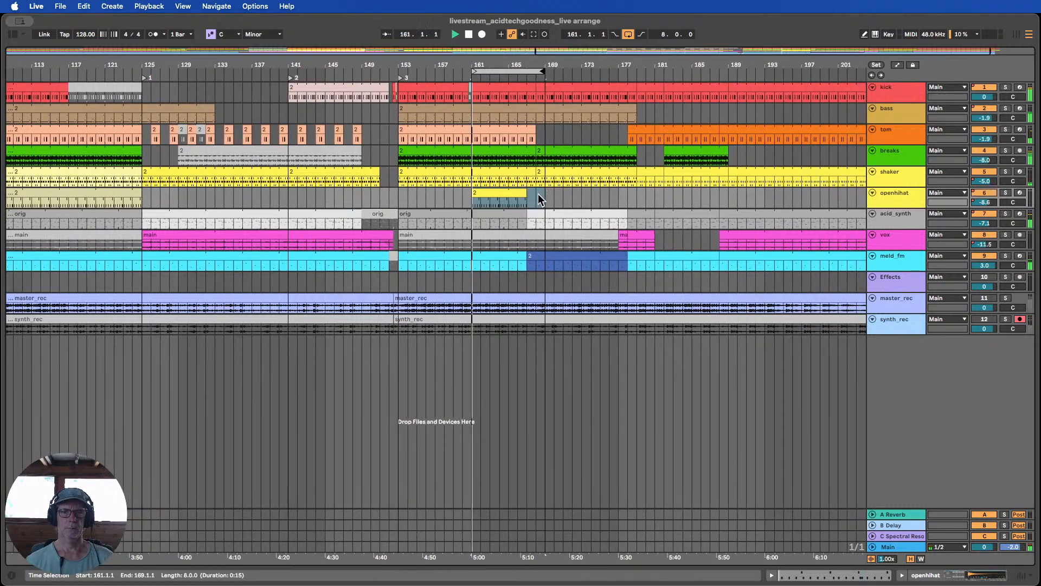
Extend the current section's openhihat, meld_fm, tom, breaks and shaker clips so that each ends at bar 169
drag(527, 194, 541, 192)
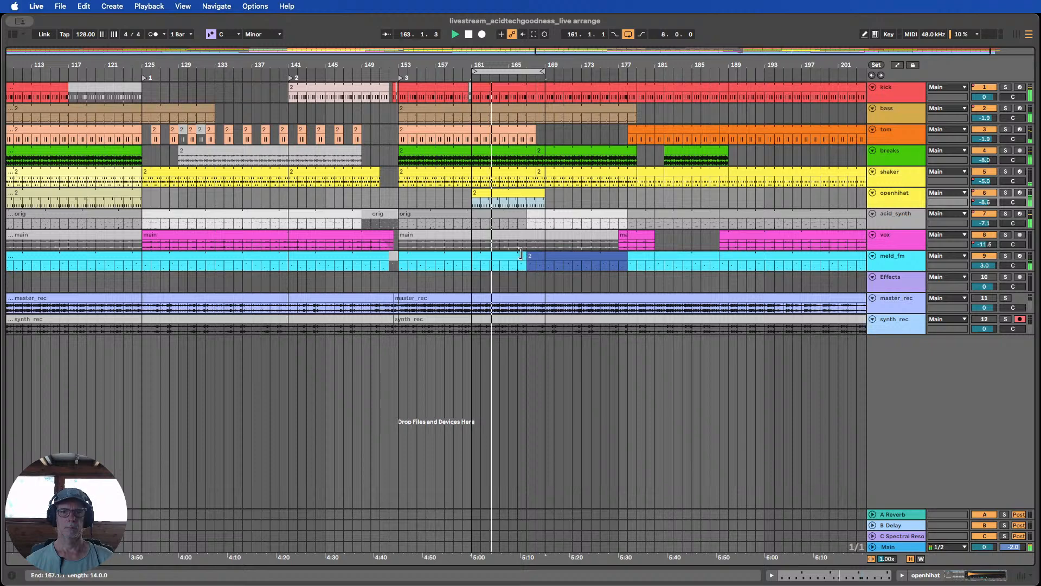
drag(520, 253, 538, 251)
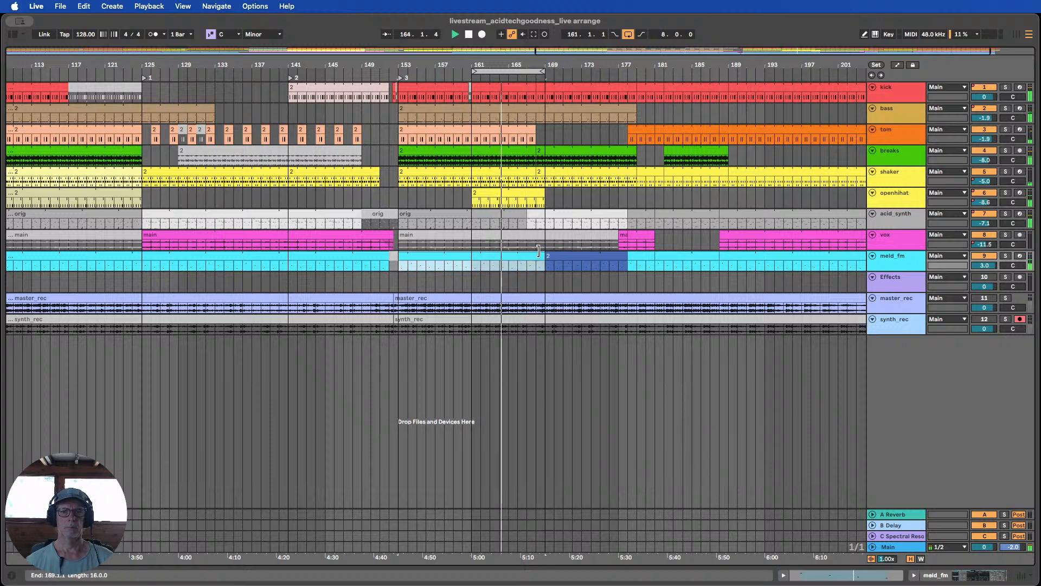
click(536, 127)
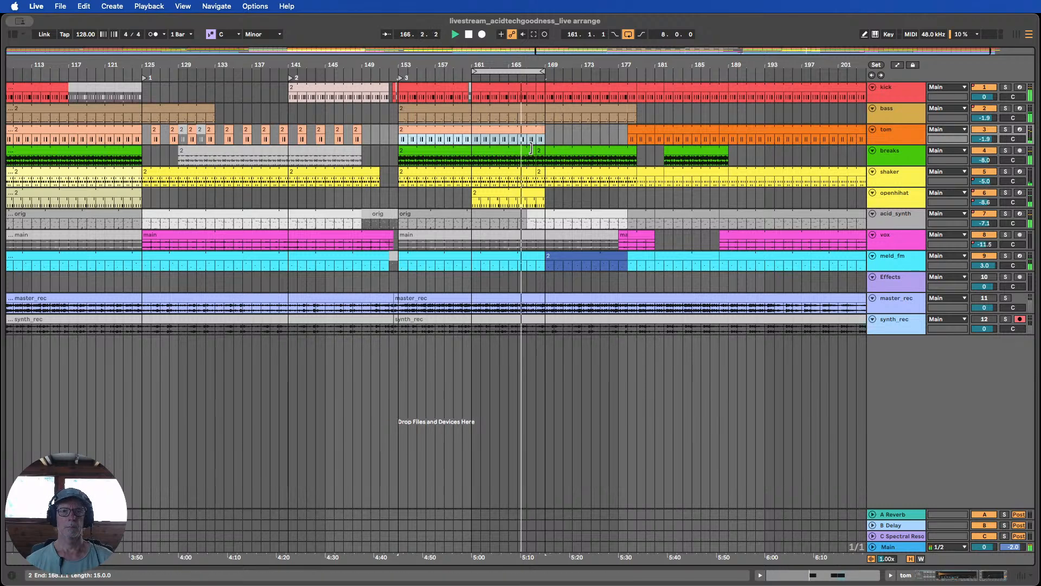
drag(534, 149, 543, 150)
click(542, 173)
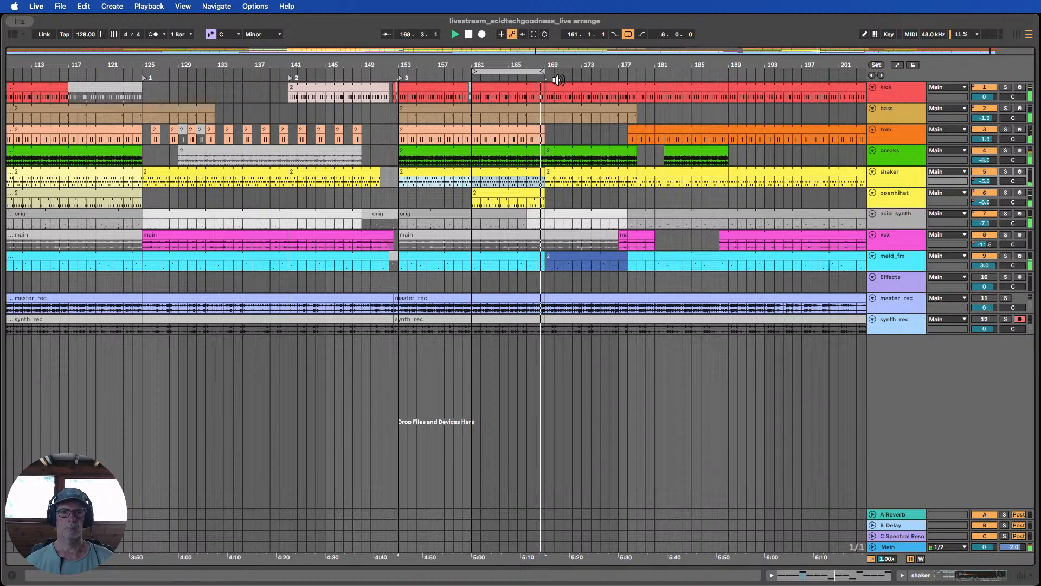
Repeat the short kick gap just before bar 169, move the eight-bar loop to start at bar 169, and stop playback
drag(454, 98, 535, 71)
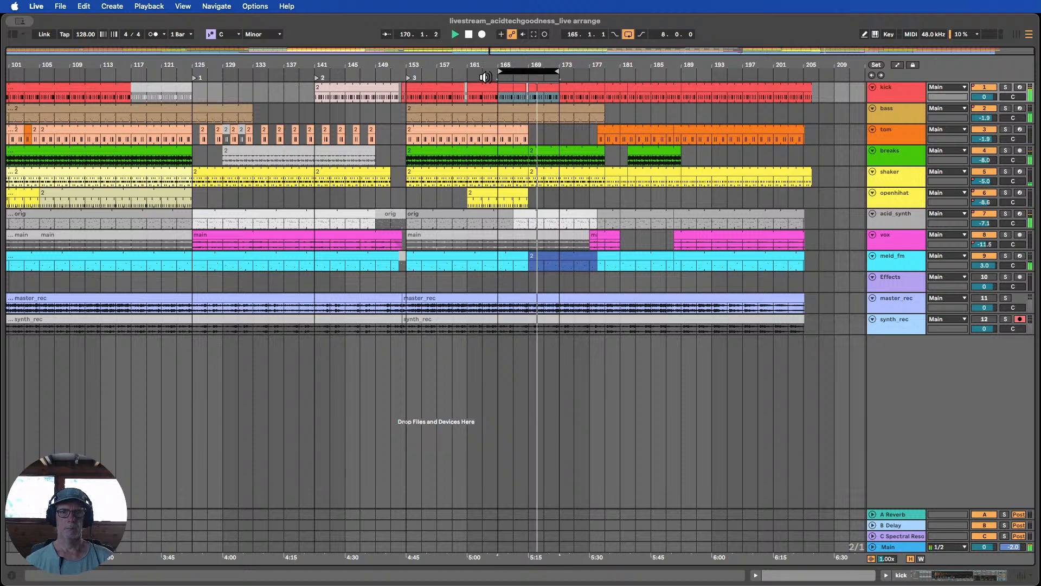
drag(489, 77, 499, 76)
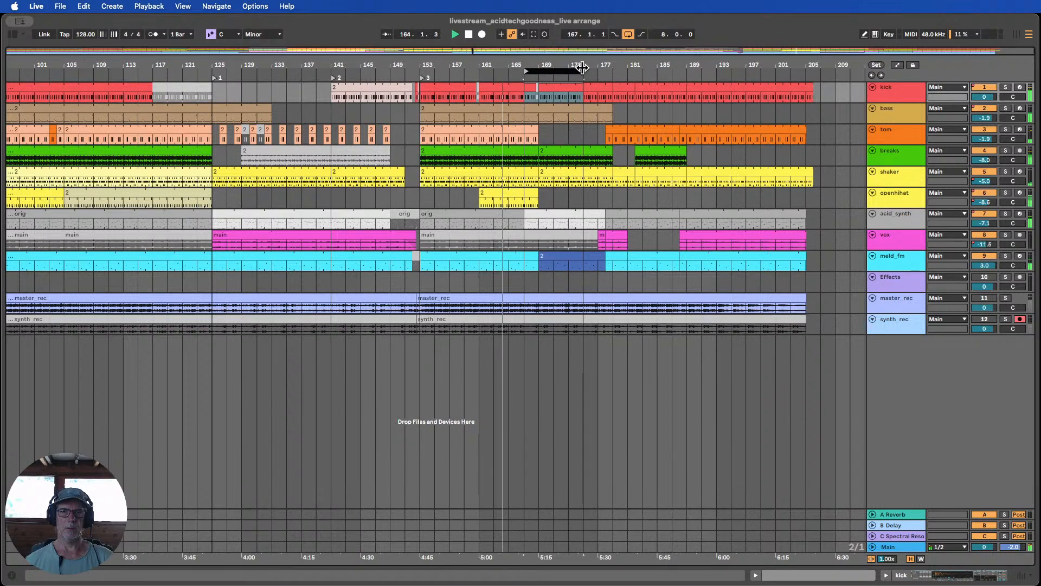
drag(563, 66, 529, 101)
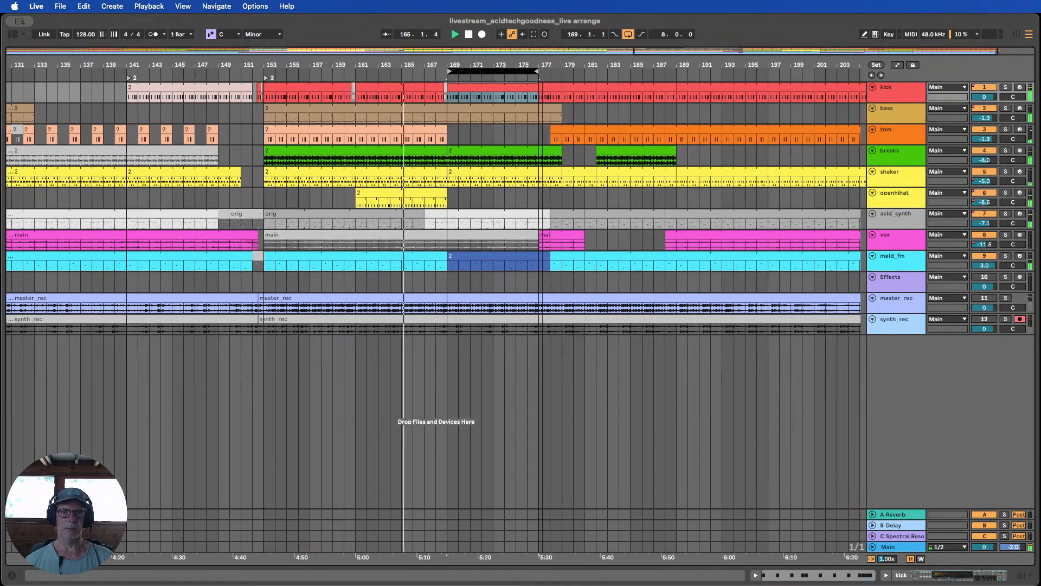
click(469, 35)
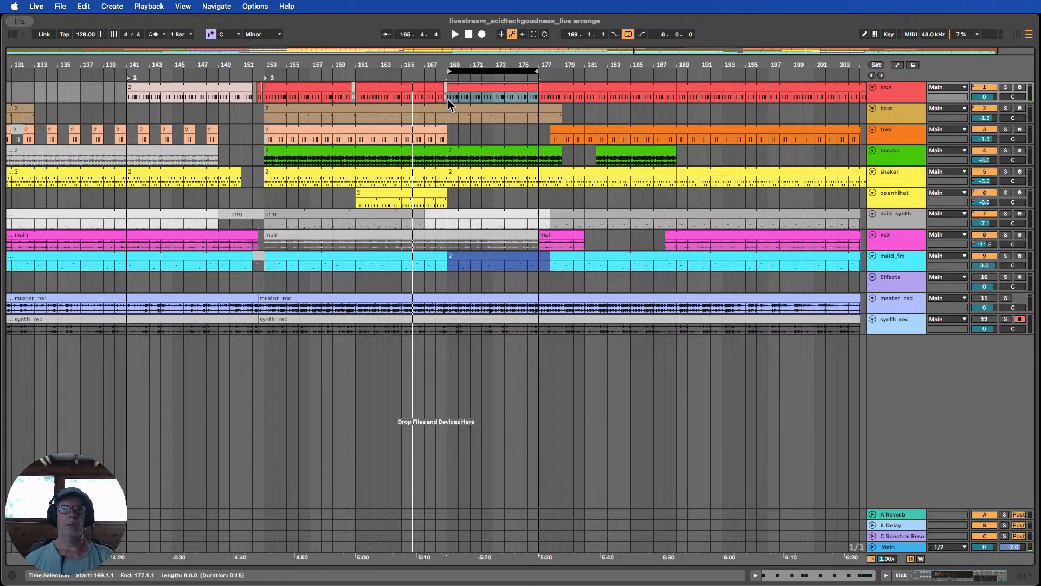
Deactivate the kick part from bar 169 to bar 177 and enlarge the kick track's height
drag(449, 103, 471, 101)
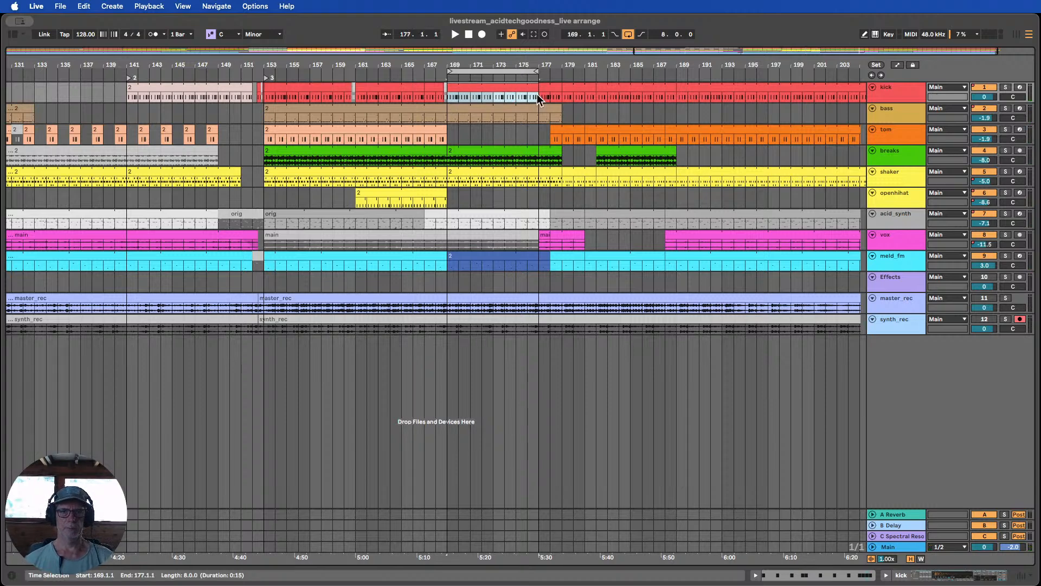
drag(534, 74, 571, 115)
key(Delete)
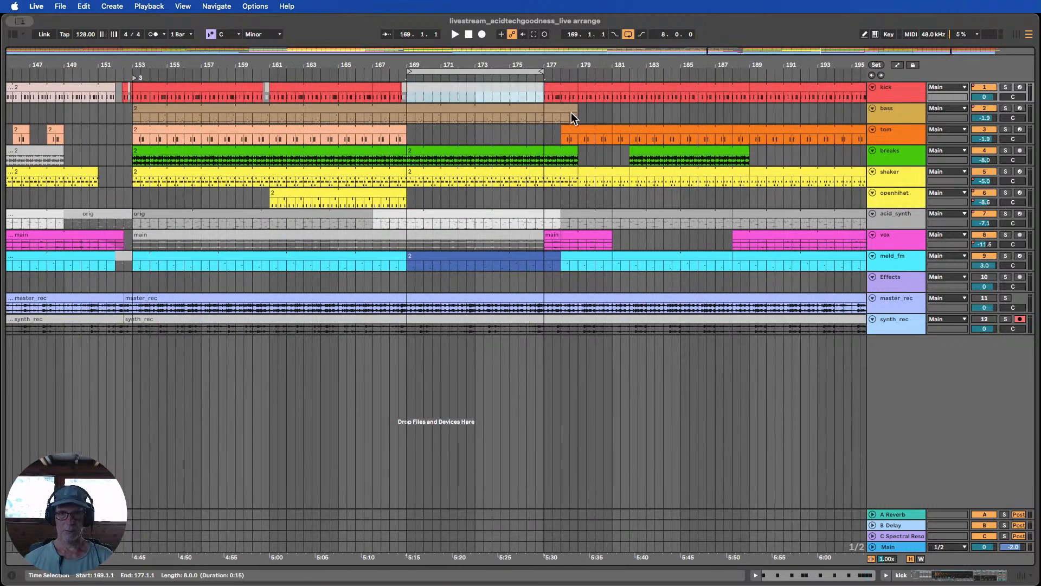
drag(888, 101, 893, 155)
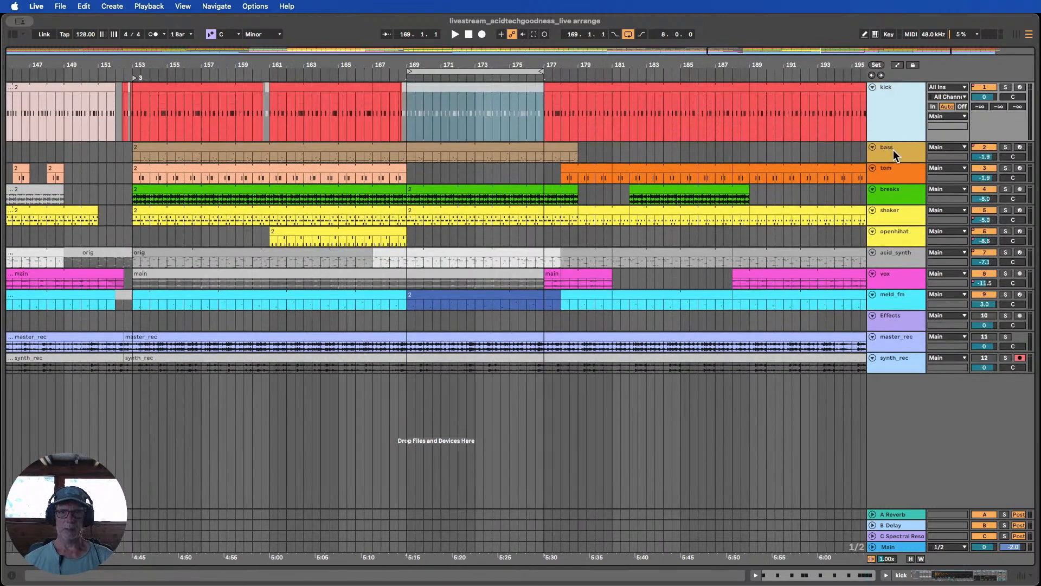
drag(489, 64, 489, 30)
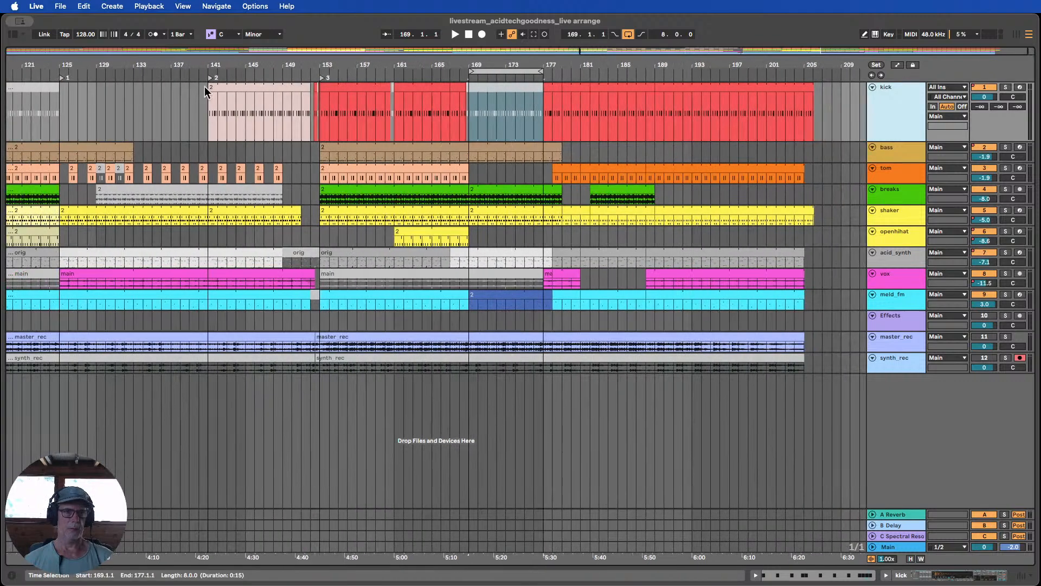
Compare the kick clips across the whole arrangement and play from around bar 161 into the kick break
click(237, 88)
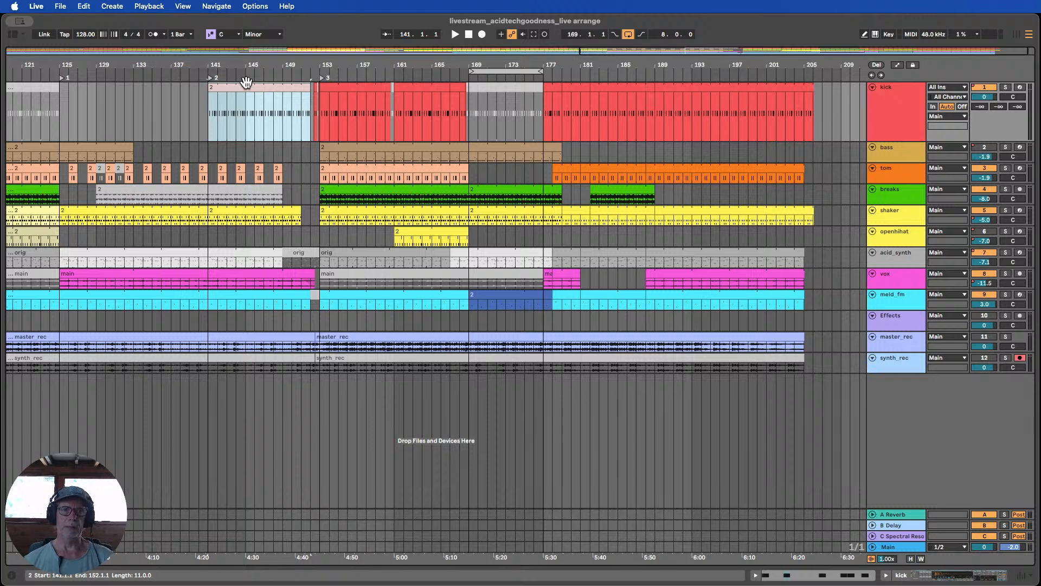
drag(379, 65, 379, 27)
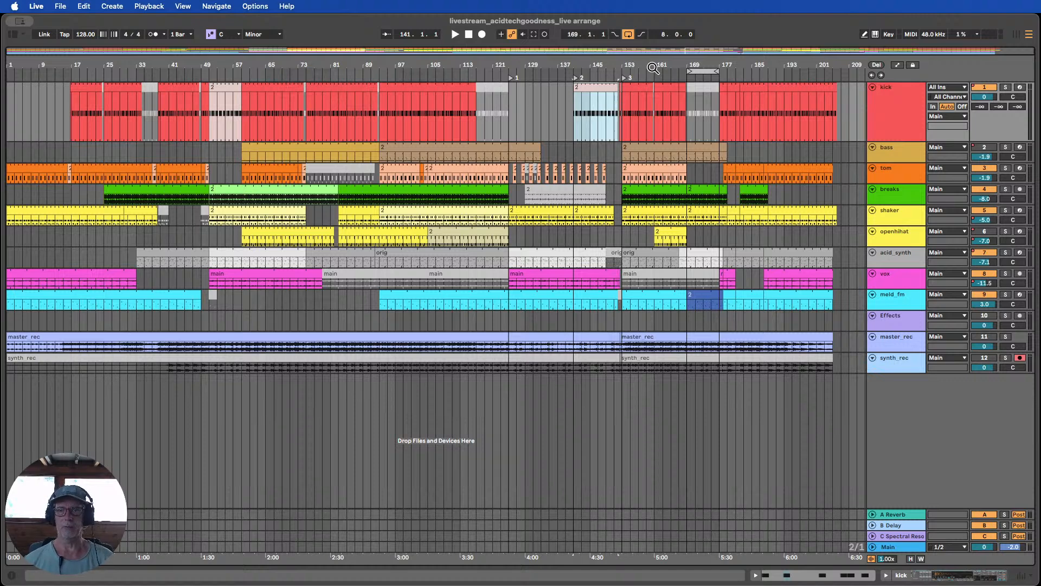
drag(682, 65, 681, 64)
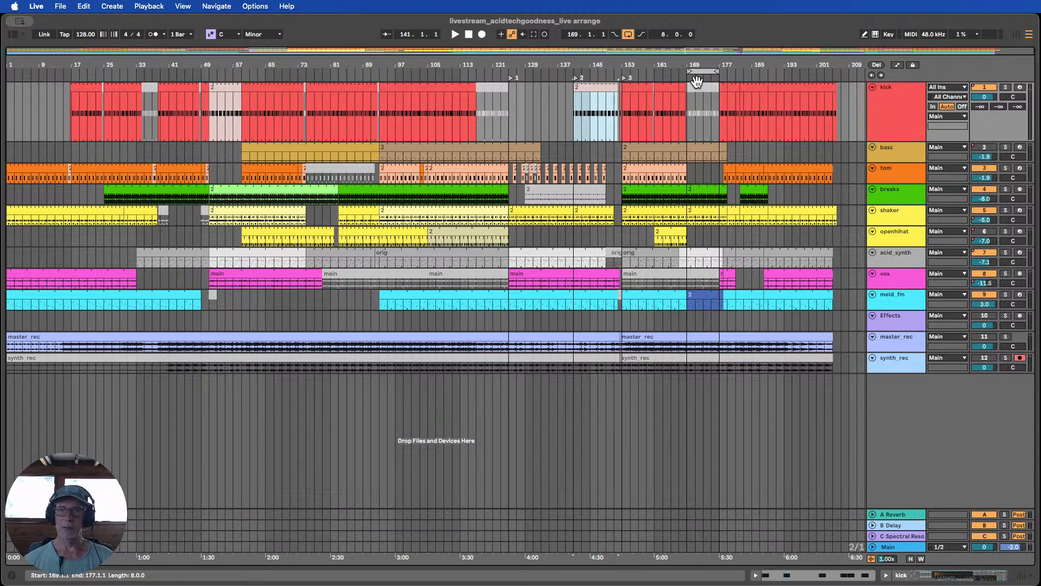
mouse_move(730, 65)
mouse_down()
mouse_move(671, 119)
mouse_move(634, 87)
mouse_move(717, 66)
mouse_up()
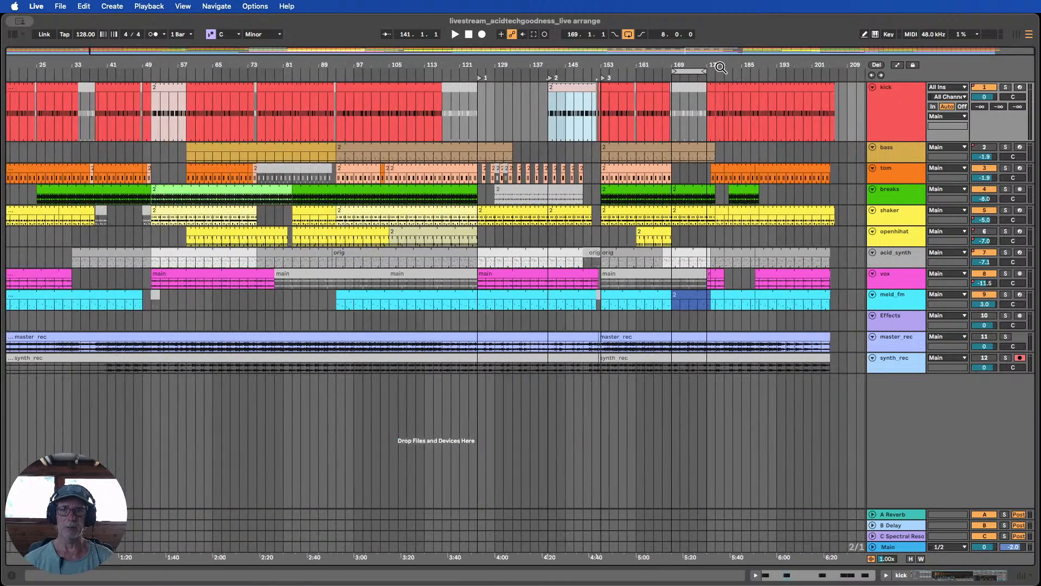
click(643, 75)
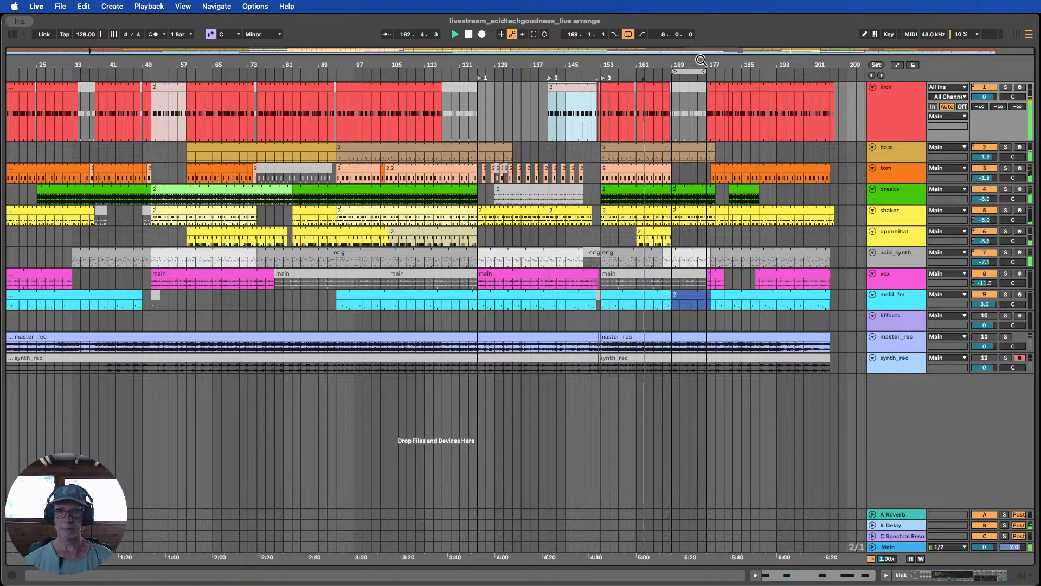
drag(701, 62, 601, 65)
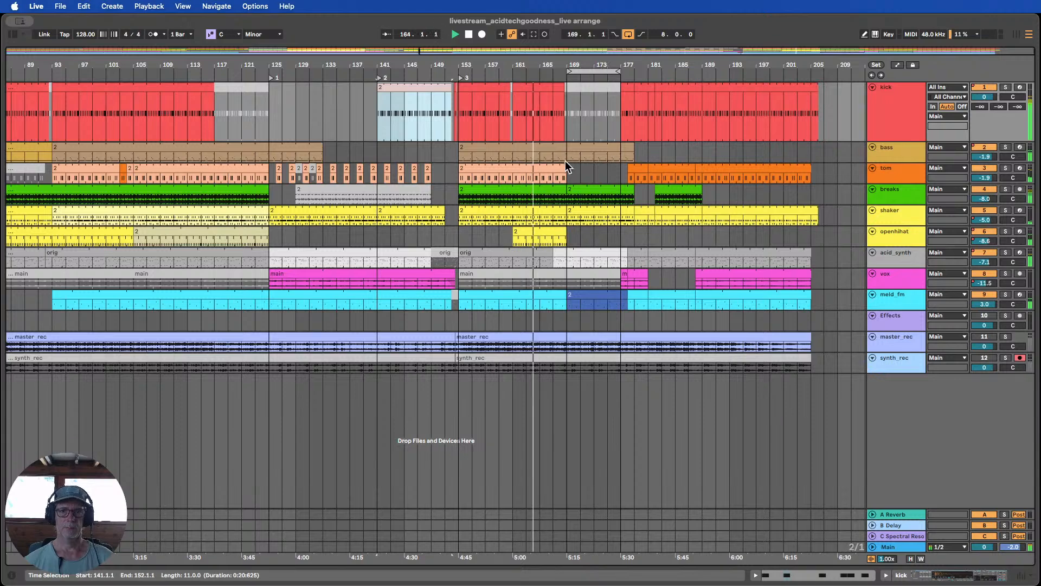
Split off the bass part from bar 169 to bar 177, deactivate it, and stop playback after listening
drag(564, 157, 617, 156)
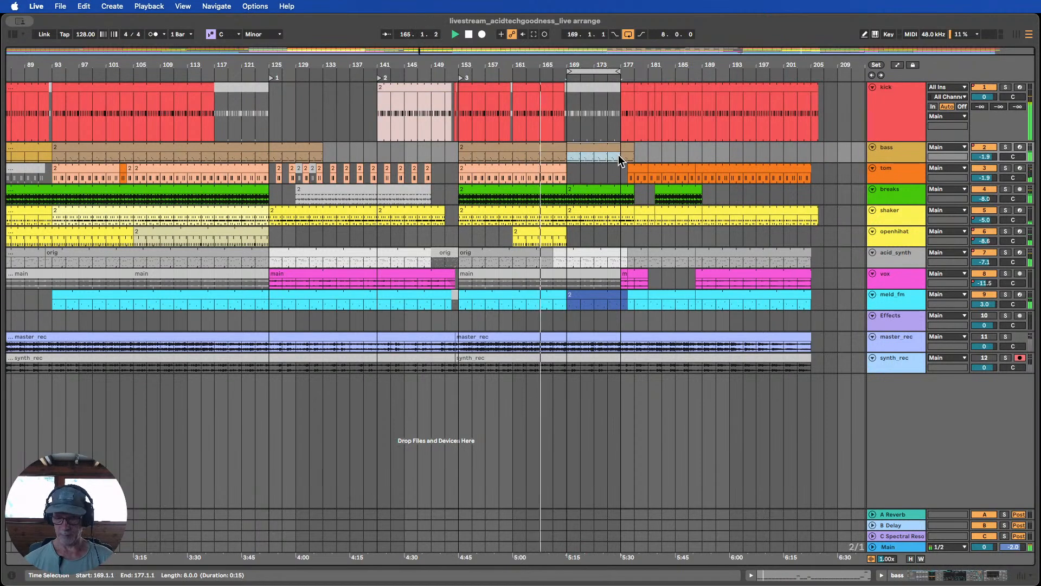
key(super+e)
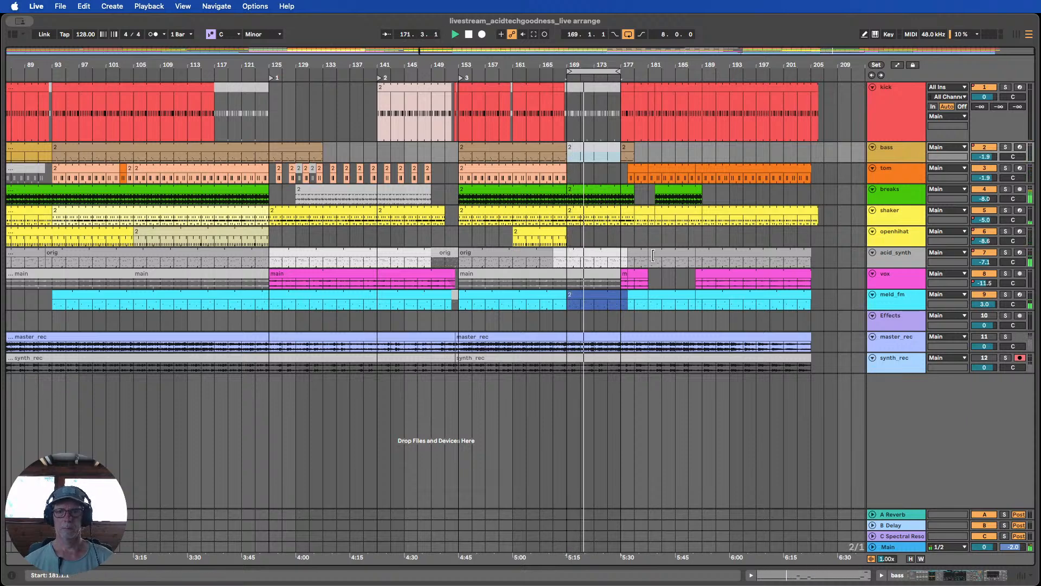
drag(586, 103, 519, 361)
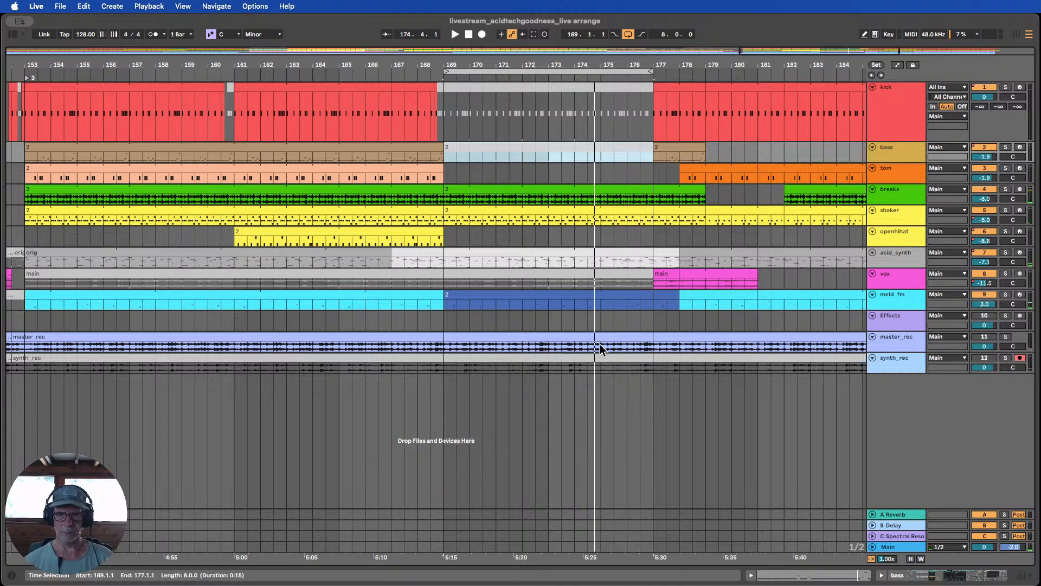
Keep the dark blue meld_fm clip's start at bar 169 and extend its end to bar 185
drag(445, 302, 392, 301)
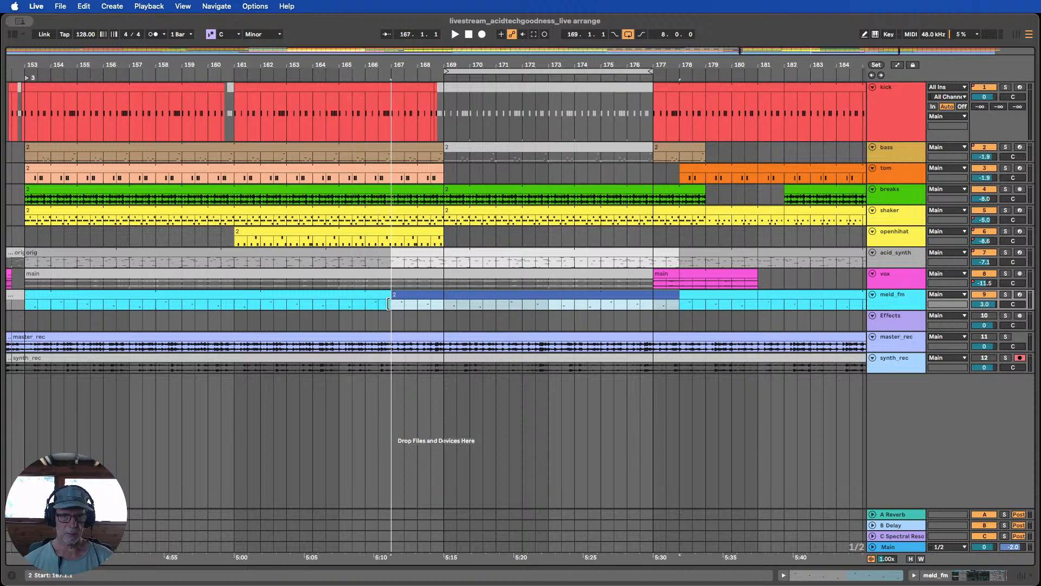
click(508, 303)
drag(508, 303, 561, 310)
drag(384, 292, 443, 293)
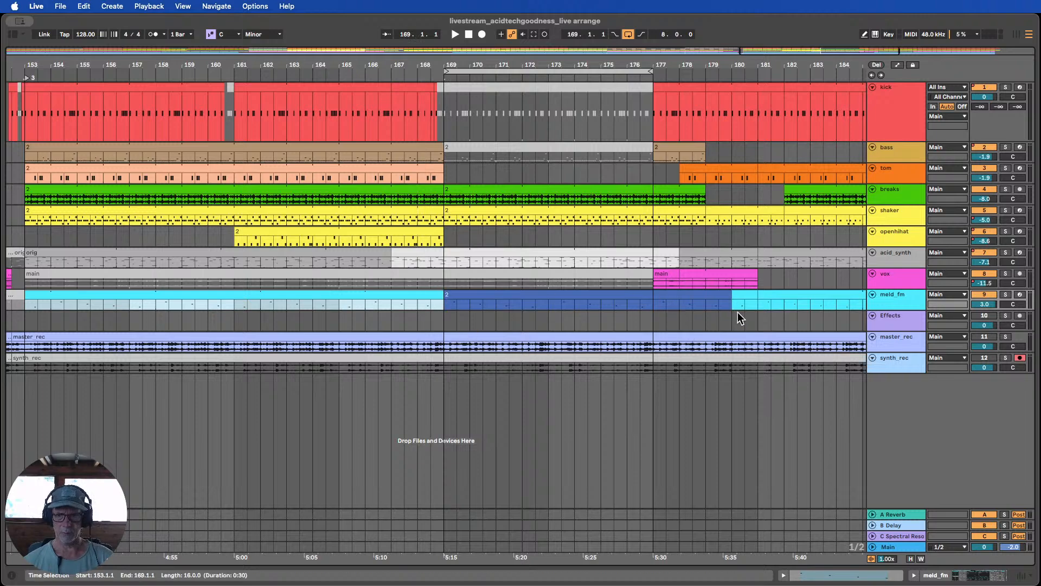
drag(730, 294, 813, 303)
Open the dark blue meld_fm clip's notes and compare the first four bars with bars 5 to 8
double_click(484, 299)
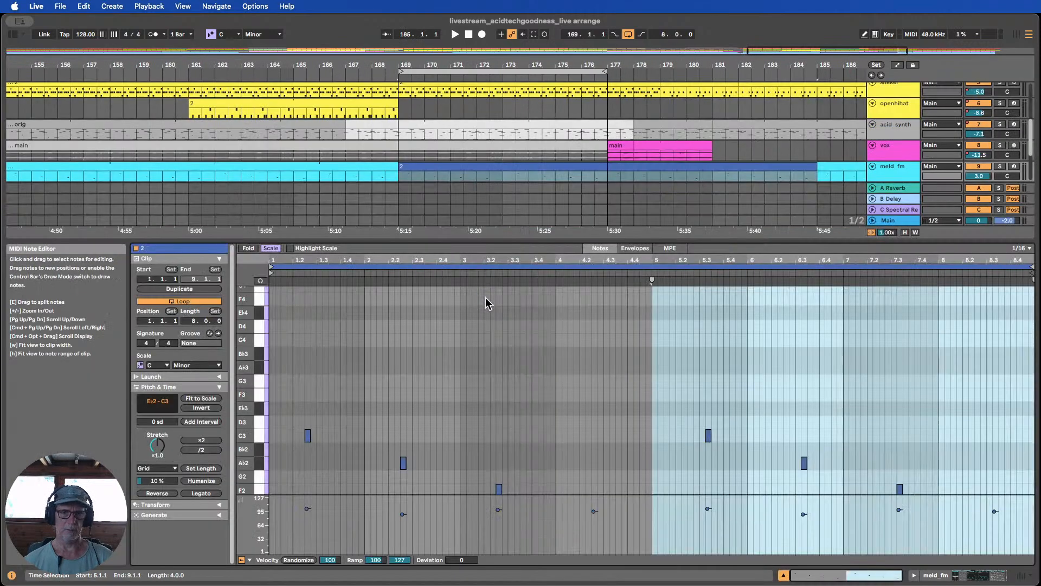
click(462, 328)
scroll(550, 425, down, 4)
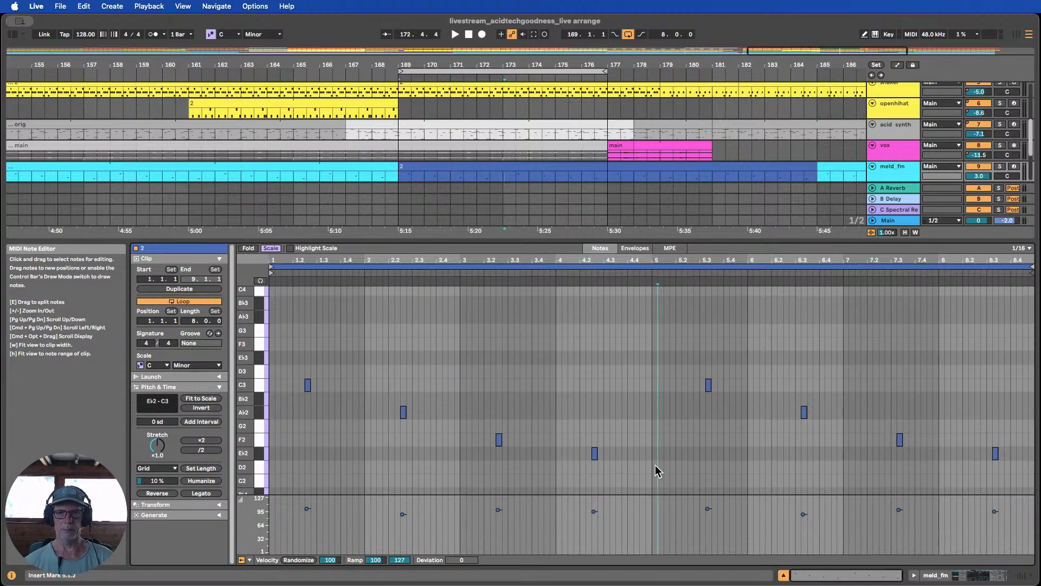
drag(656, 465, 237, 348)
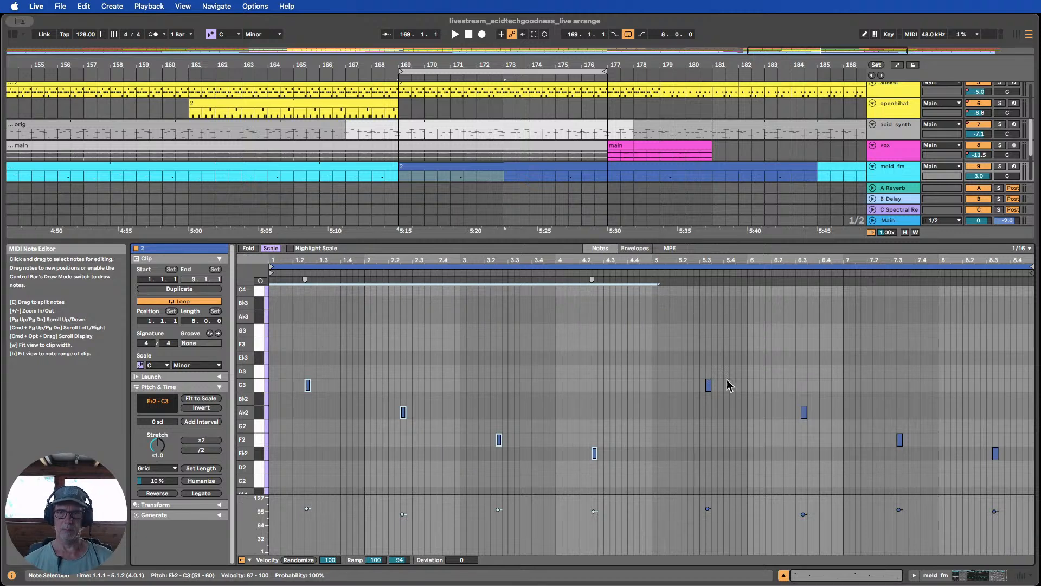
drag(321, 392, 258, 369)
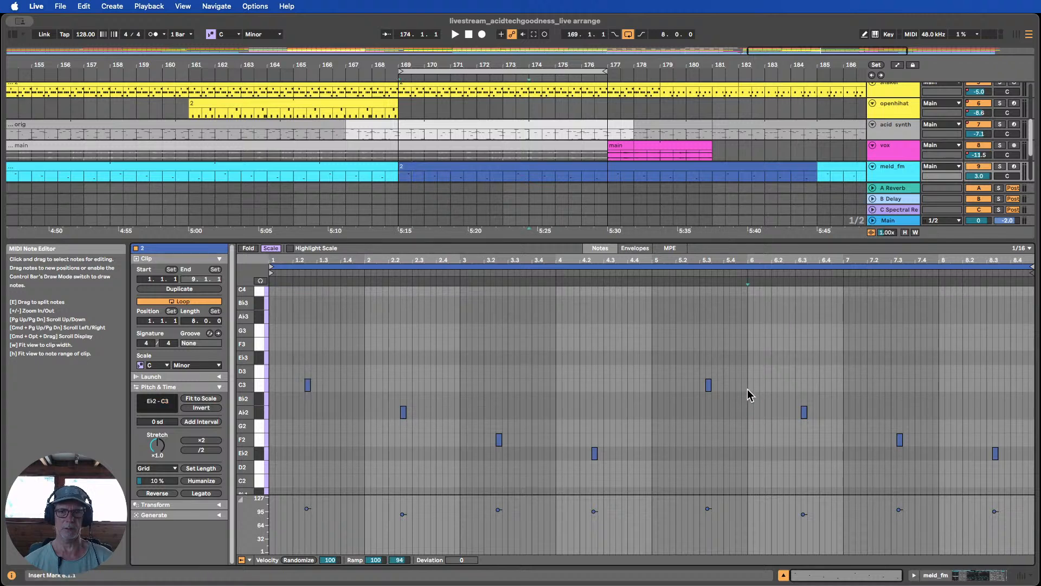
drag(748, 393, 641, 378)
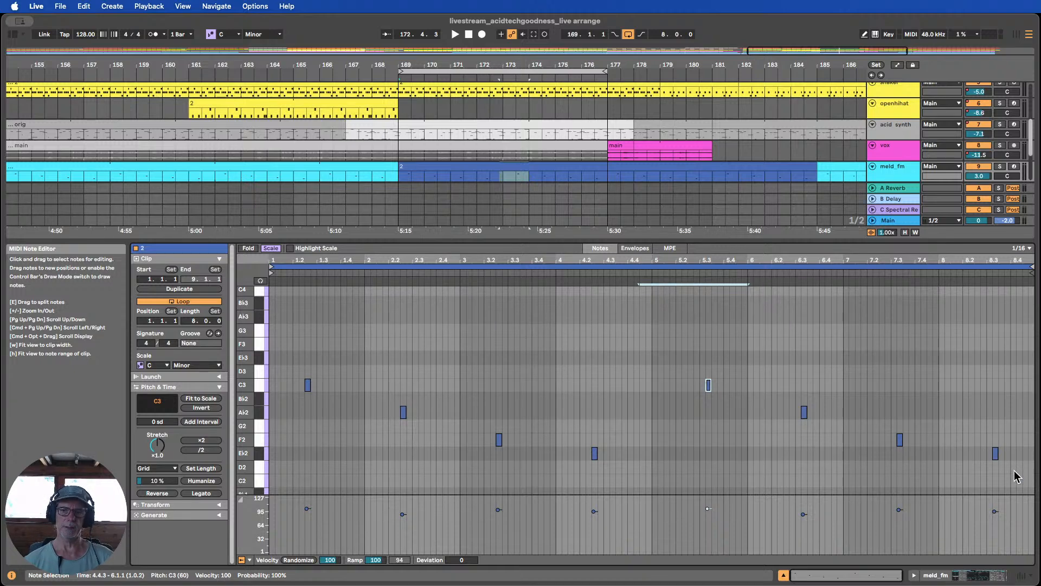
drag(1016, 477, 699, 347)
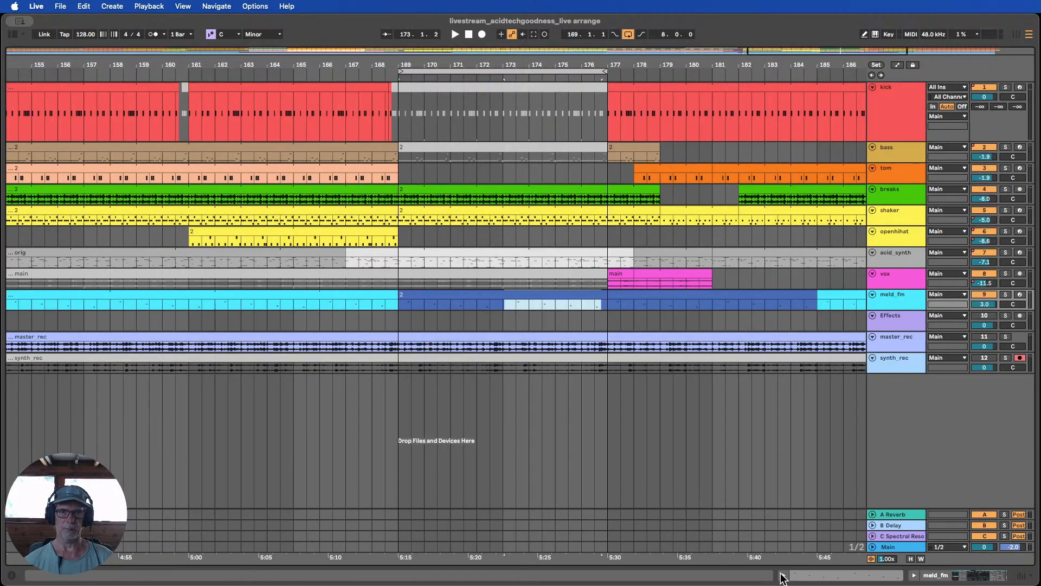
click(784, 575)
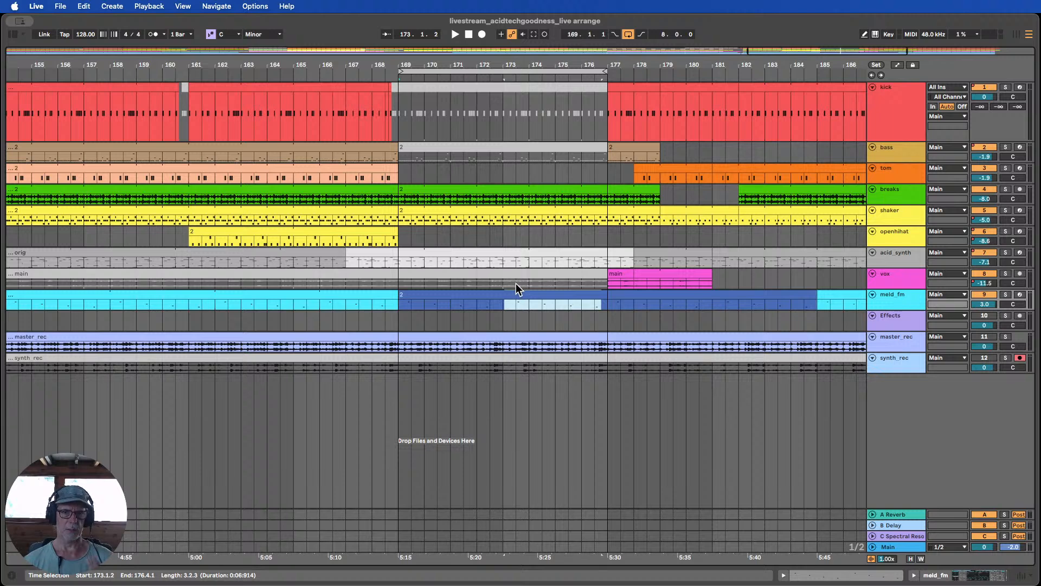
Listen to the break from bar 169, and deactivate the breaks and shaker parts from bar 169 to bar 177
click(375, 77)
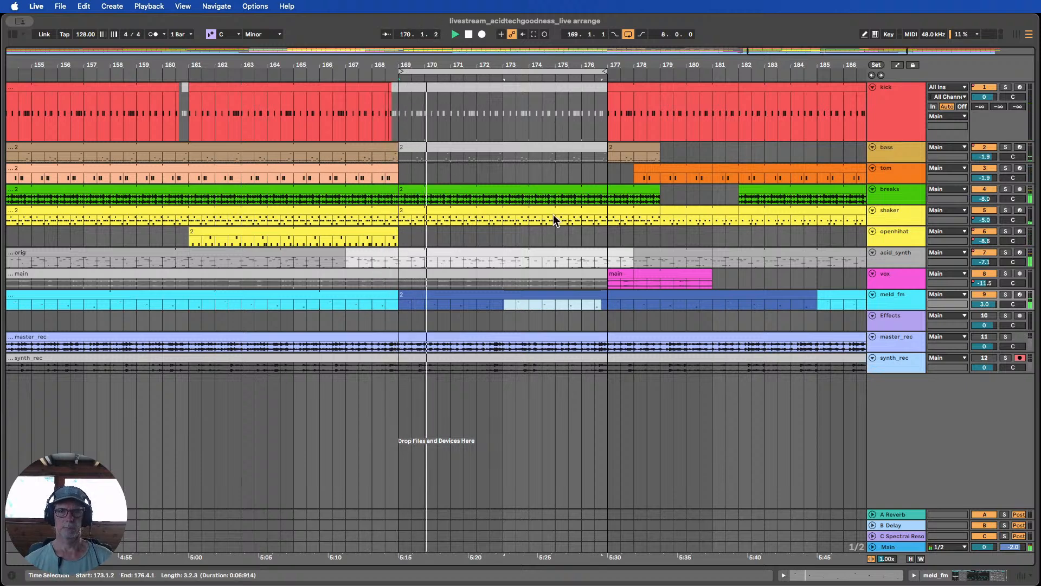
click(469, 35)
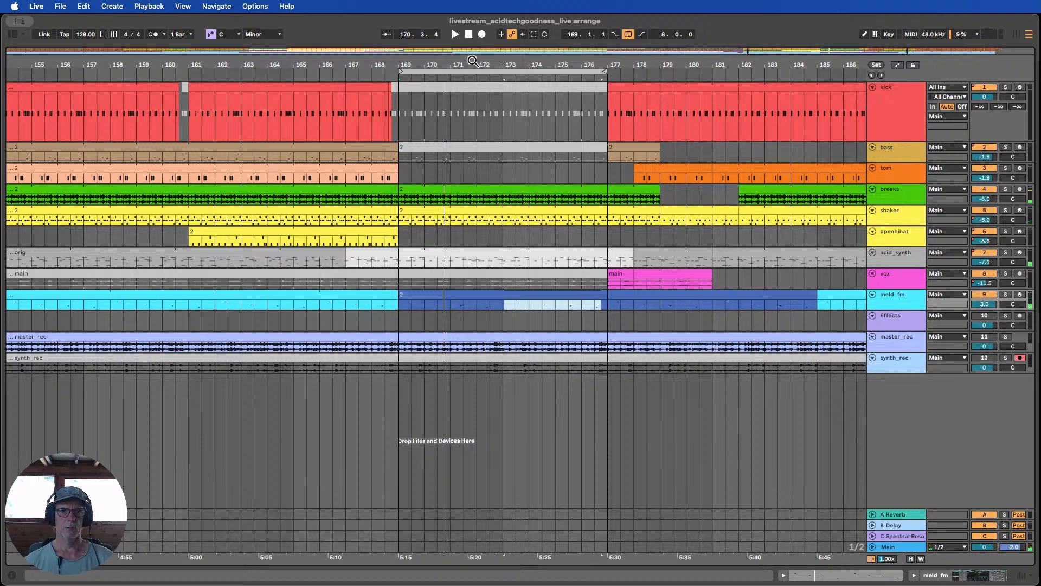
drag(472, 60, 473, 55)
drag(413, 200, 585, 223)
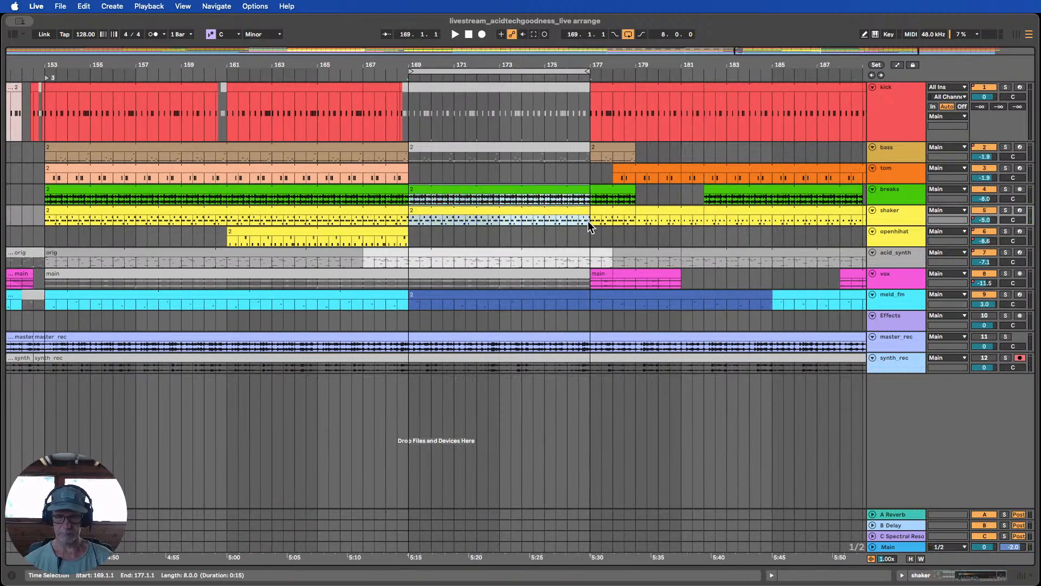
key(0)
click(386, 73)
drag(383, 68, 378, 63)
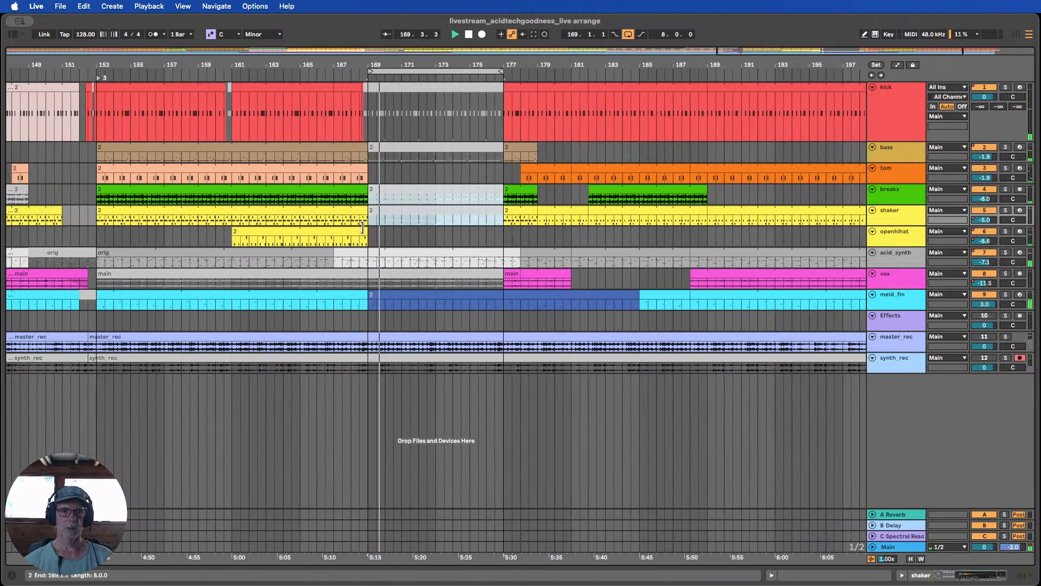
Restore the breaks by extending their clip to bar 177, and try the open hi-hat to bar 177 before trimming it back to bar 169
drag(367, 235, 500, 235)
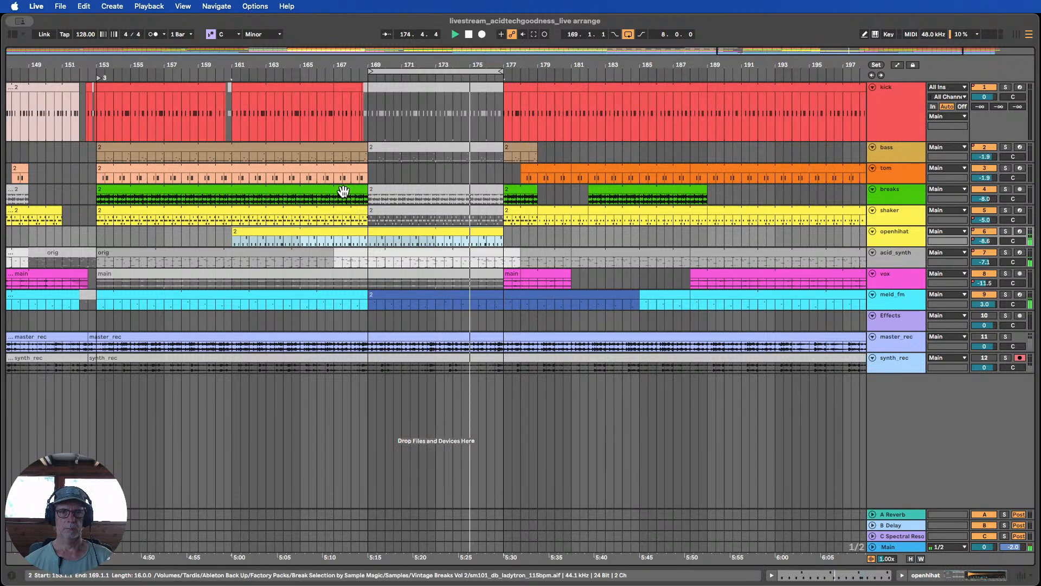
drag(362, 189, 500, 191)
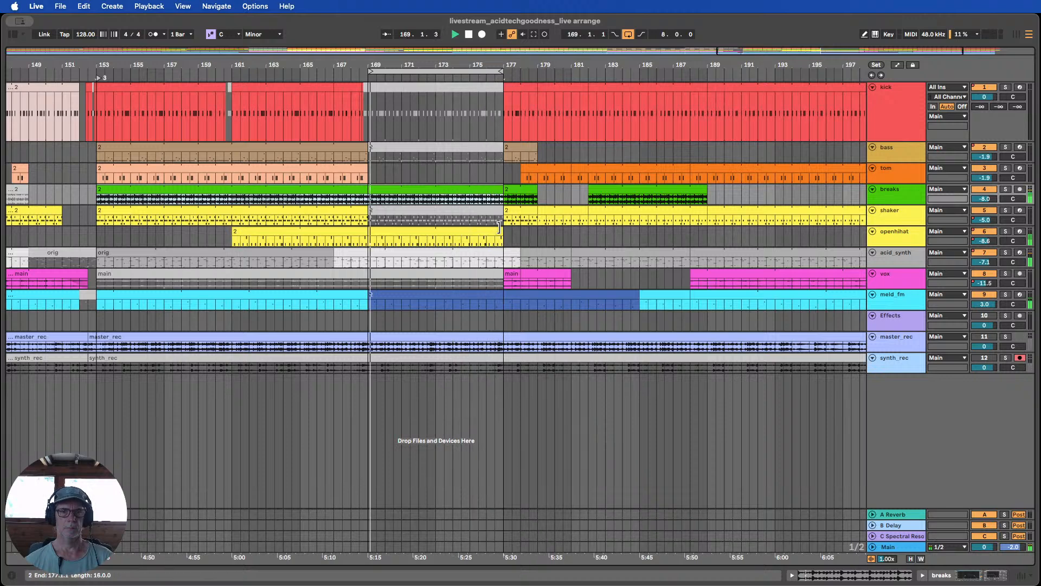
drag(502, 237, 367, 233)
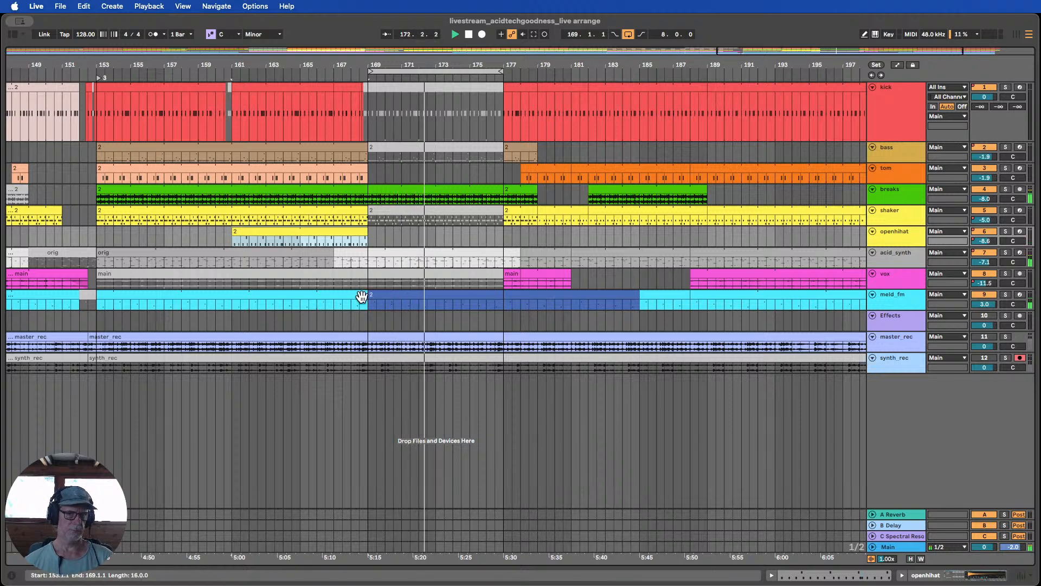
Trim the muted vox clip's end to bar 169, clear the vox from bar 177 to 184, and move the muted clip to start at bar 169
click(497, 271)
drag(497, 271, 368, 278)
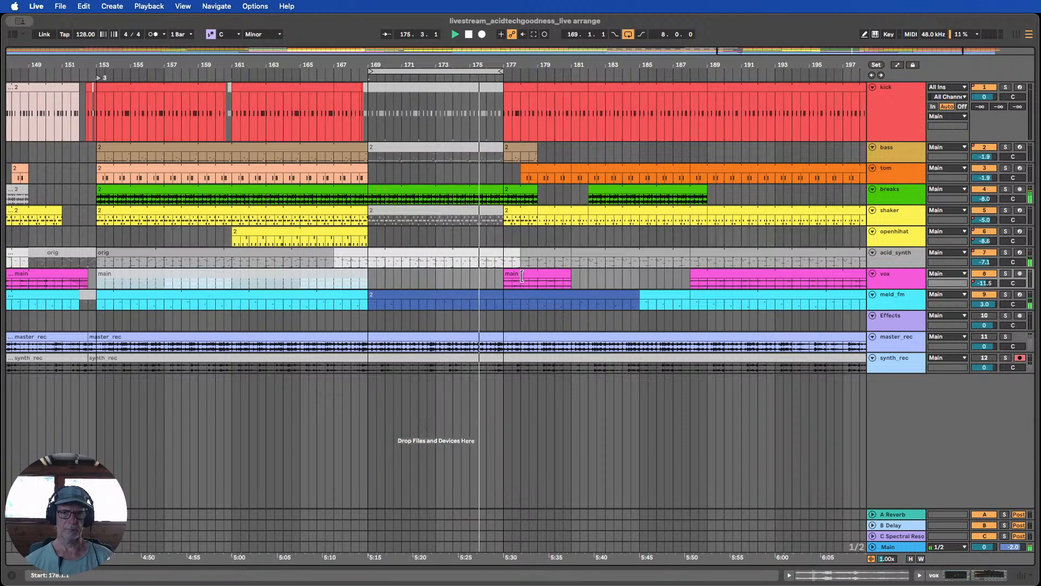
drag(623, 276, 502, 278)
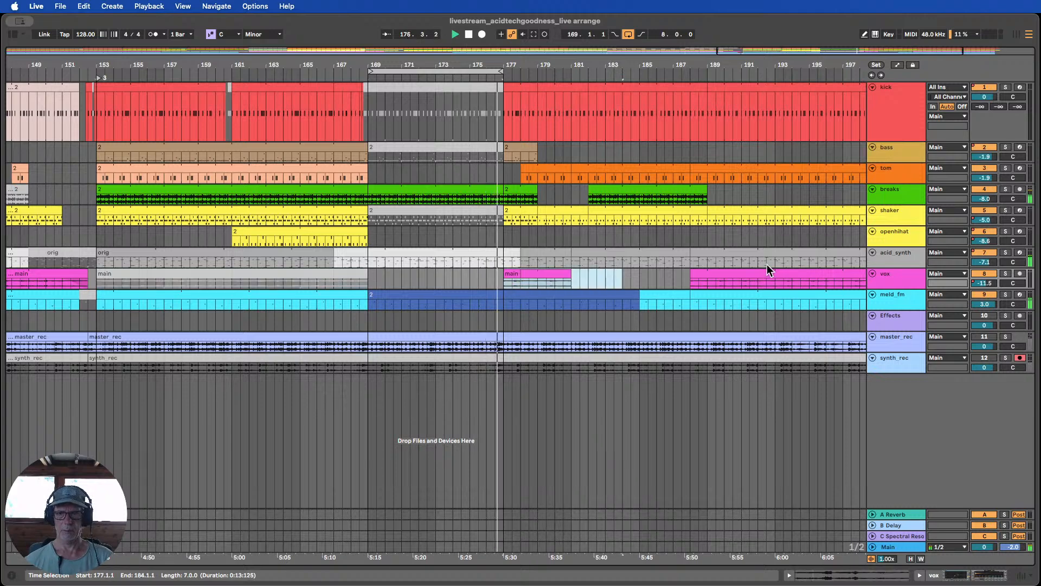
key(Delete)
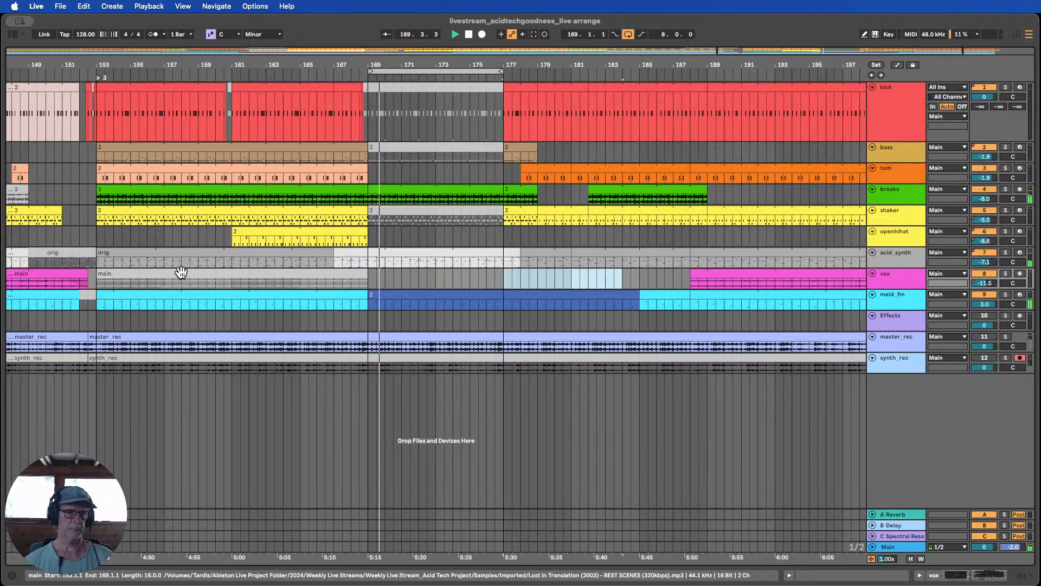
drag(179, 272, 458, 286)
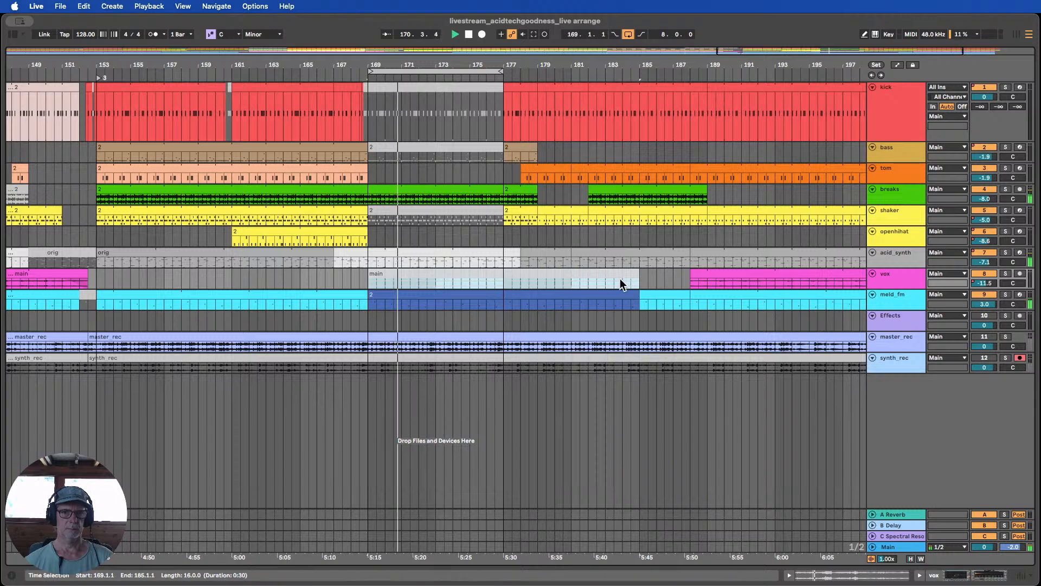
Enlarge the vox track, compare its clips across the arrangement, and trim the last vox clip's start to bar 189
drag(882, 288, 886, 346)
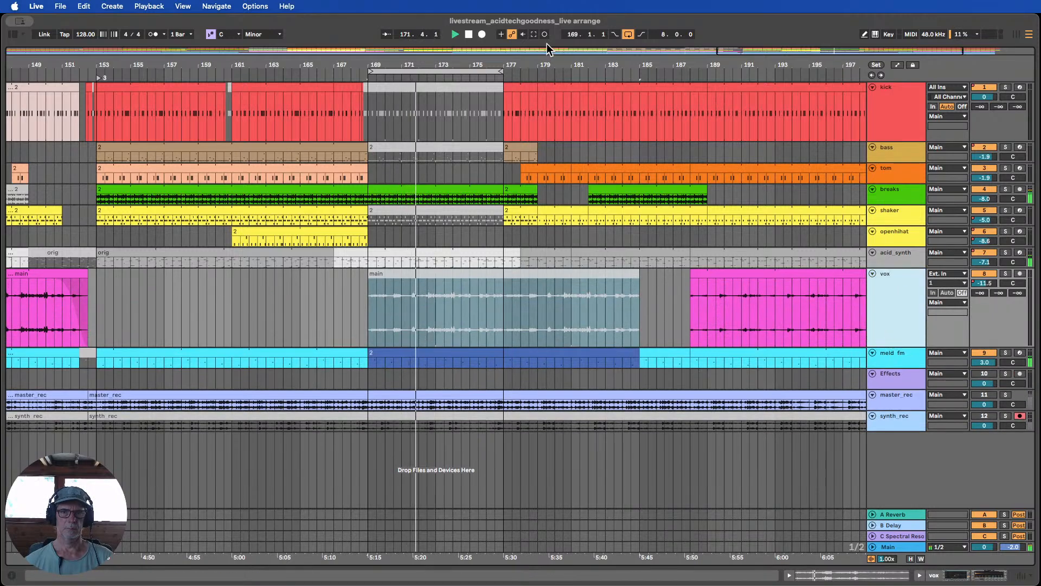
key(minus)
key(minus)
key(minus)
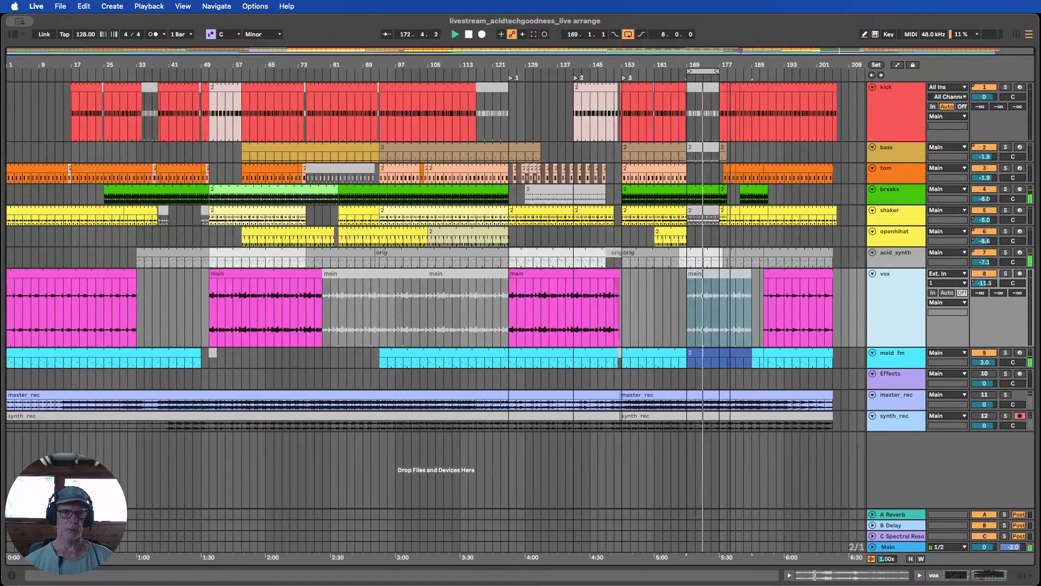
click(42, 271)
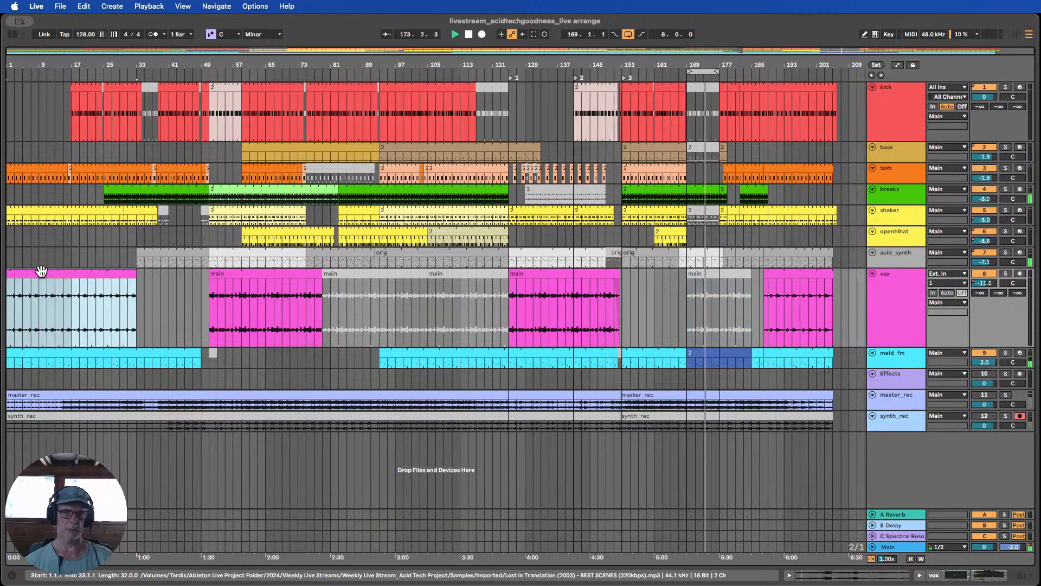
click(801, 276)
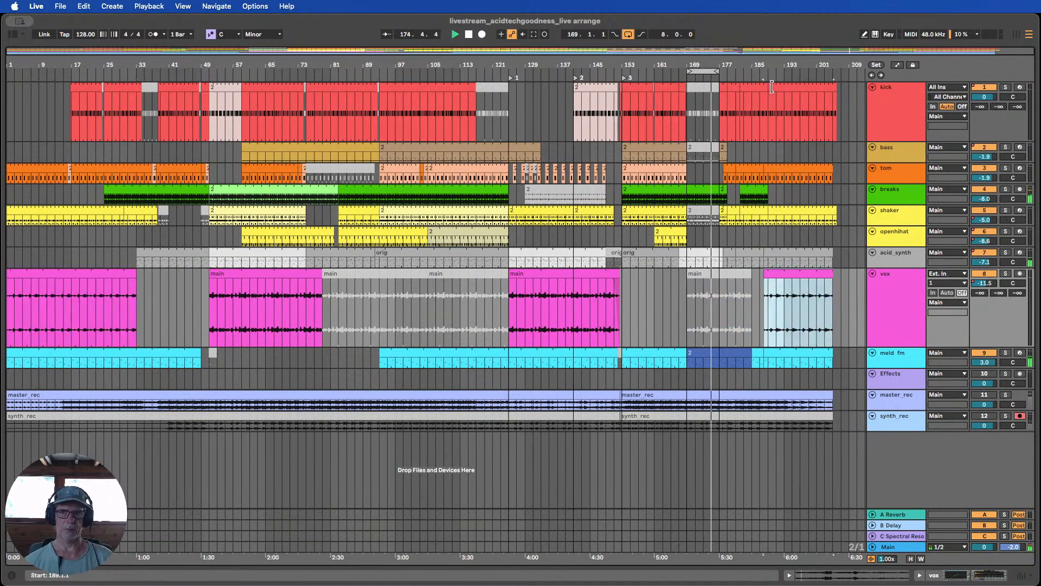
key(plus)
drag(767, 65, 751, 65)
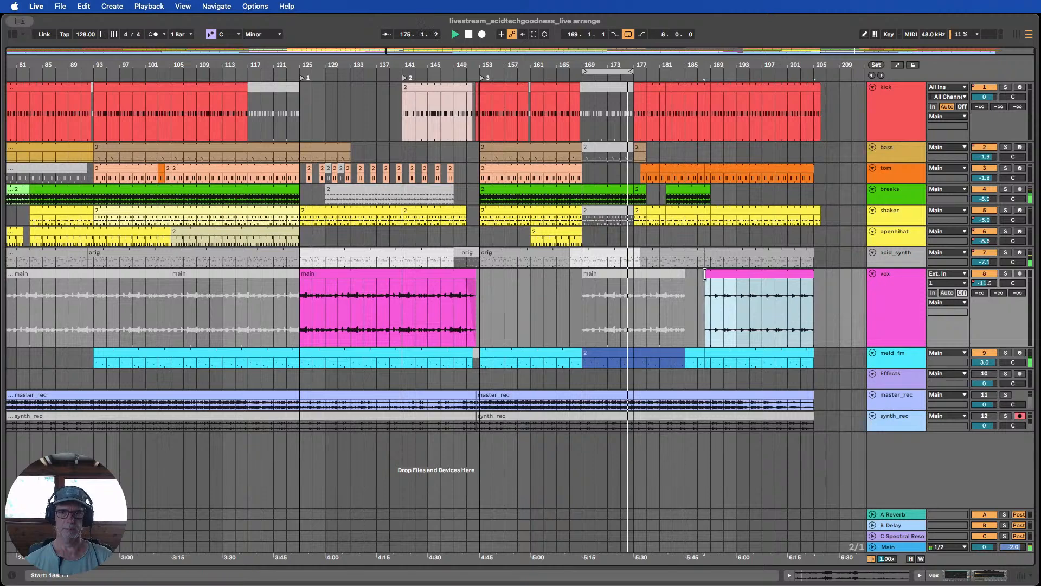
drag(705, 274, 711, 274)
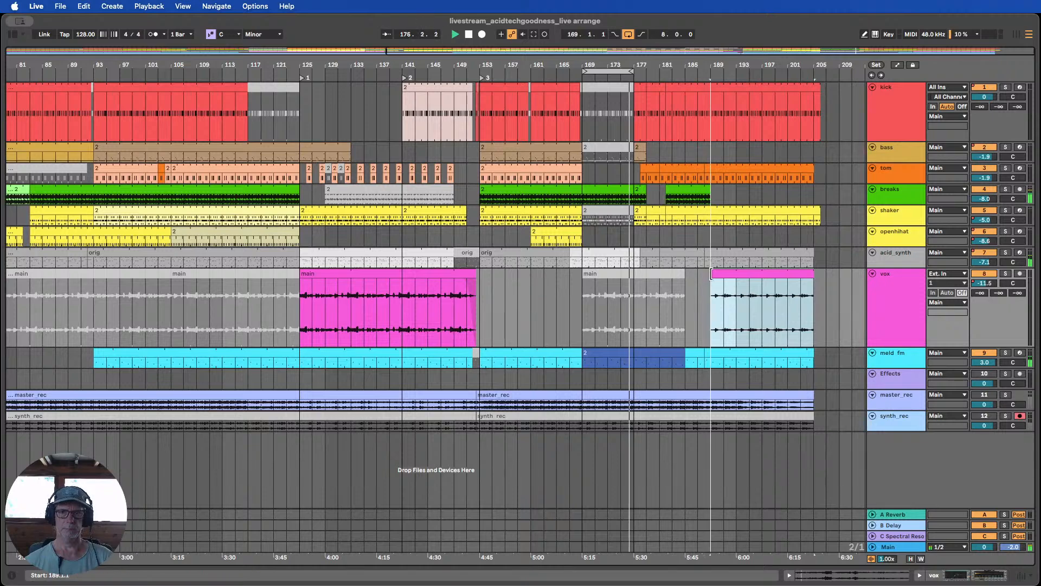
Activate the vox clip from bar 169 to bar 185 and listen to it, checking the vox track's effect devices
click(609, 273)
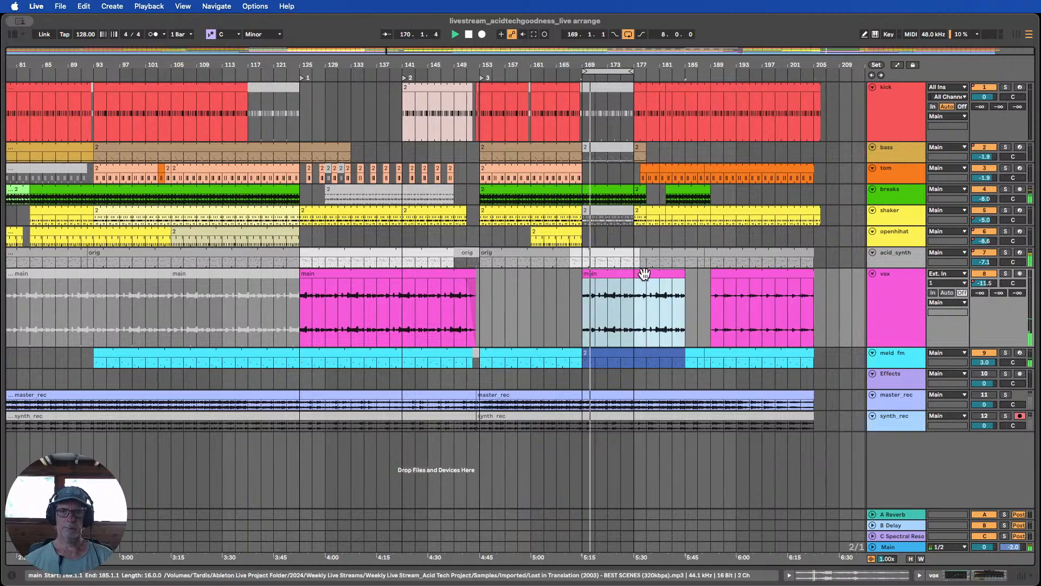
drag(635, 67, 576, 175)
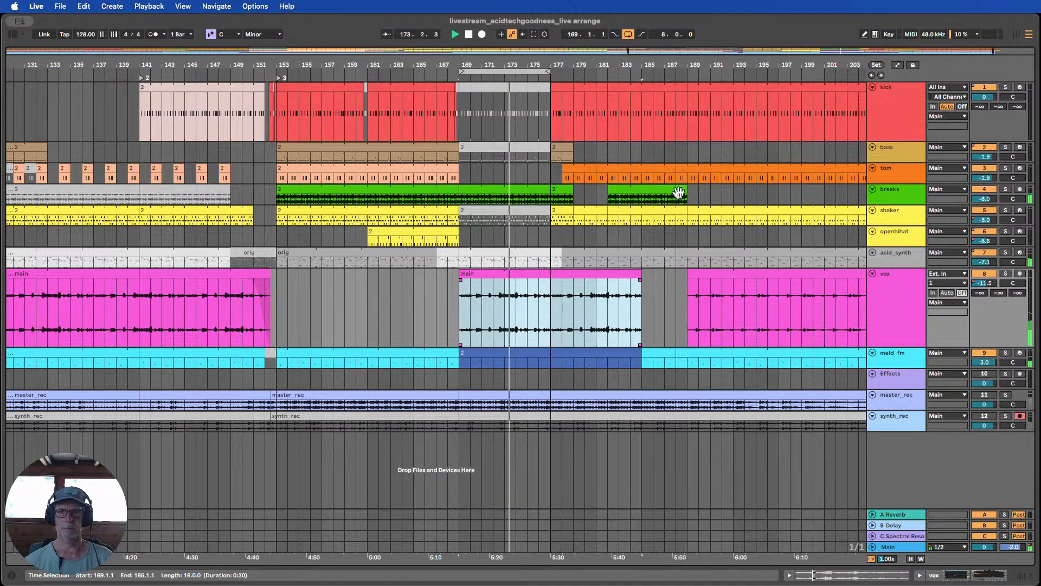
click(469, 35)
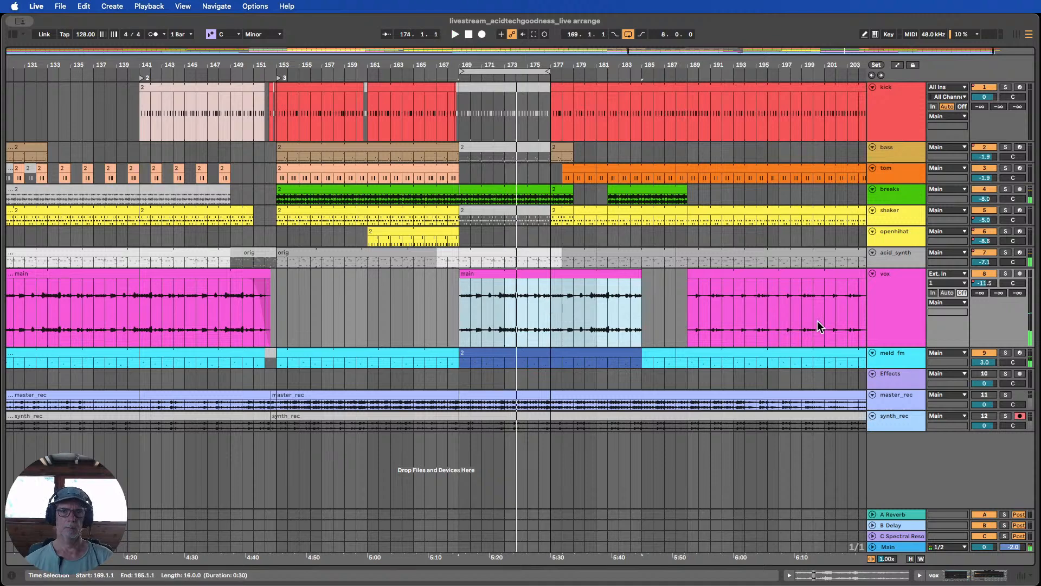
double_click(892, 284)
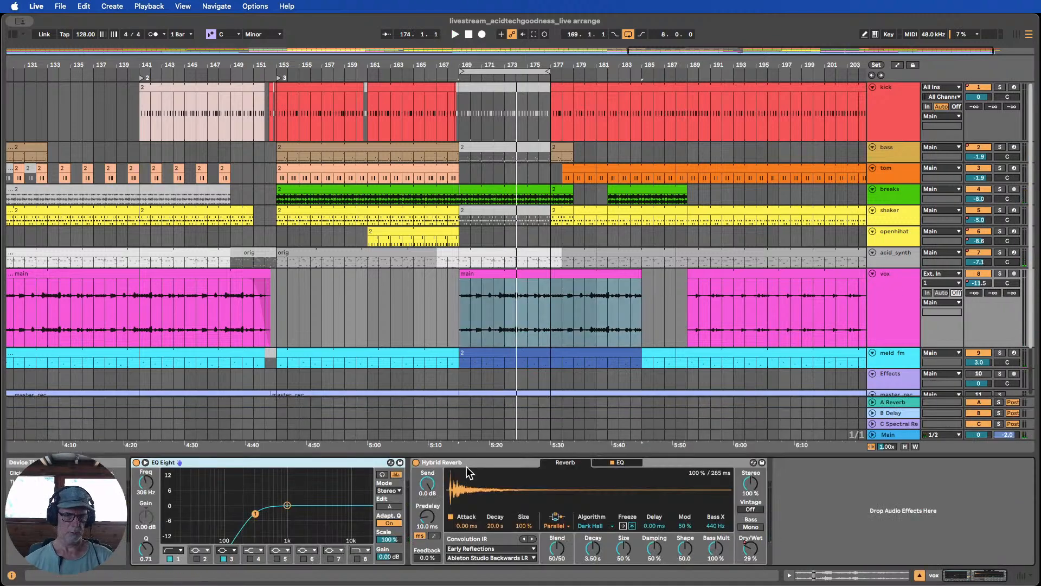
click(920, 575)
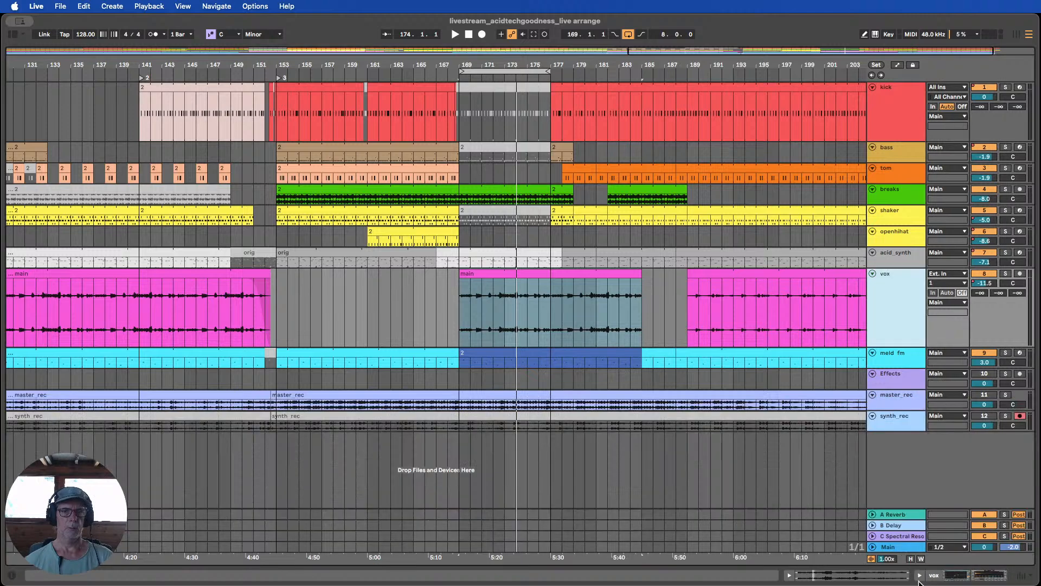
Find Auto Filter among the audio effects and add it to the vox track after Hybrid Reverb
click(12, 35)
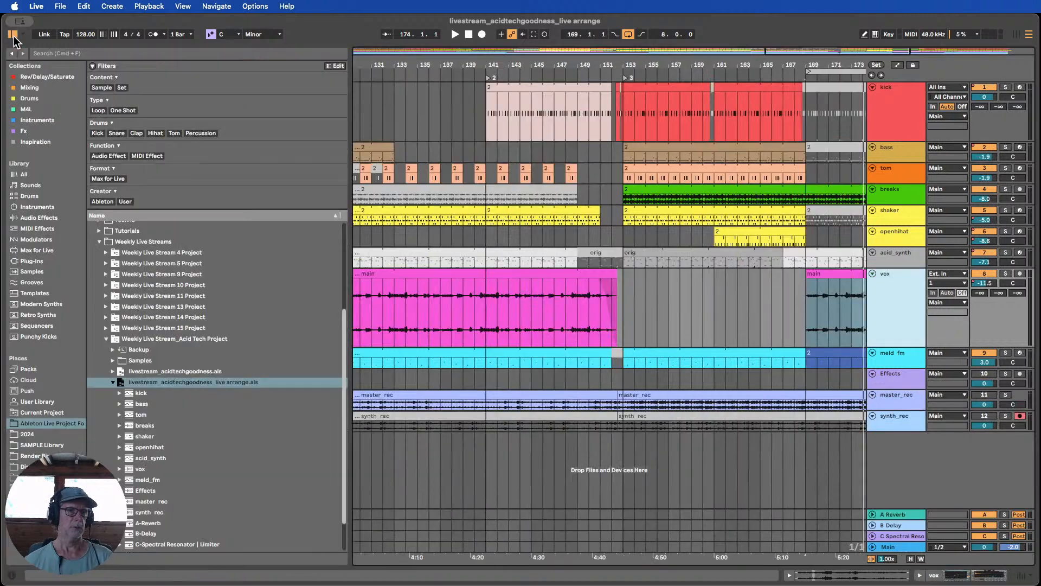
click(107, 339)
click(92, 247)
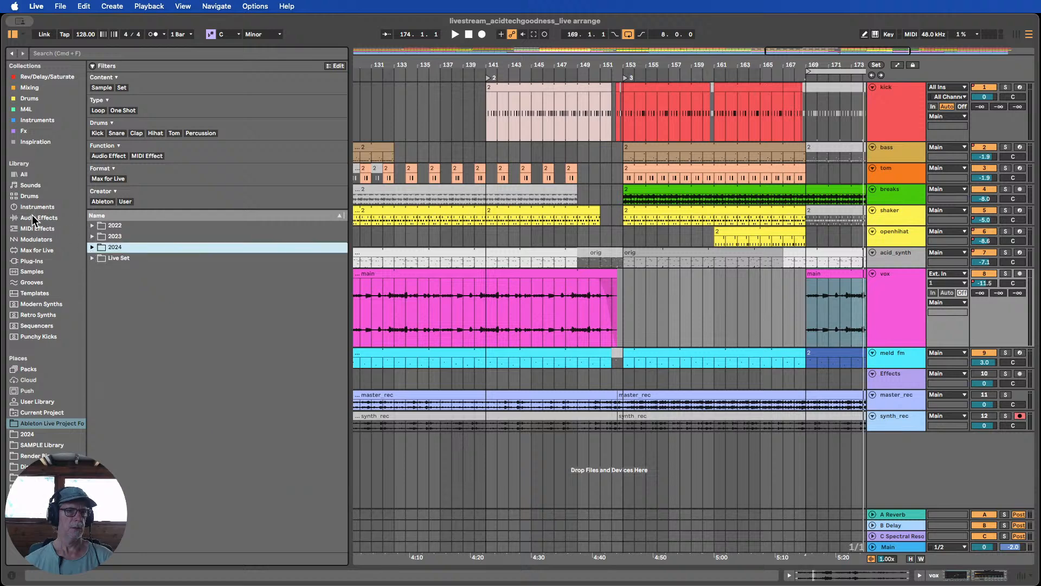
click(34, 218)
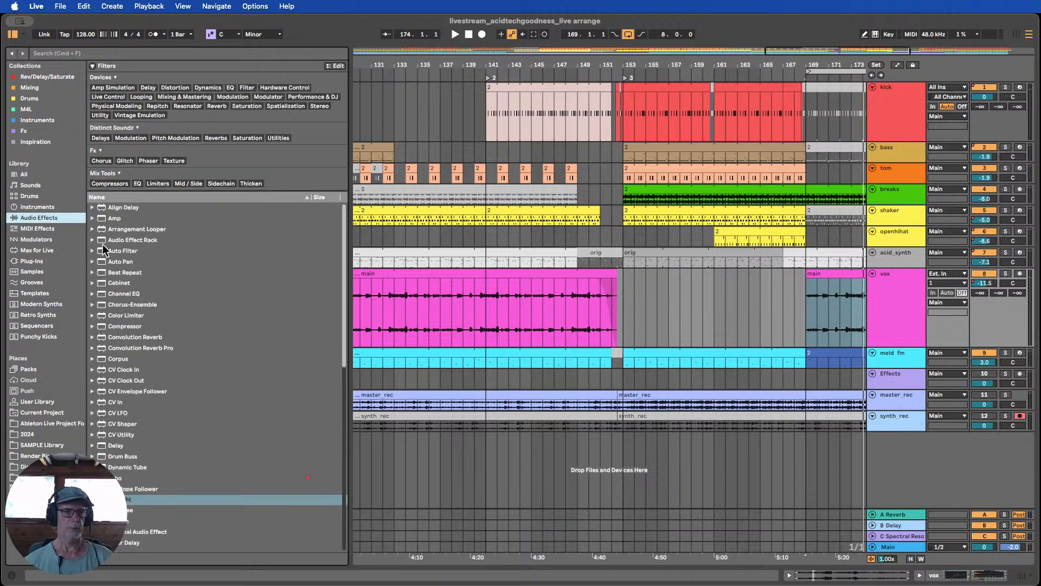
drag(104, 249, 215, 261)
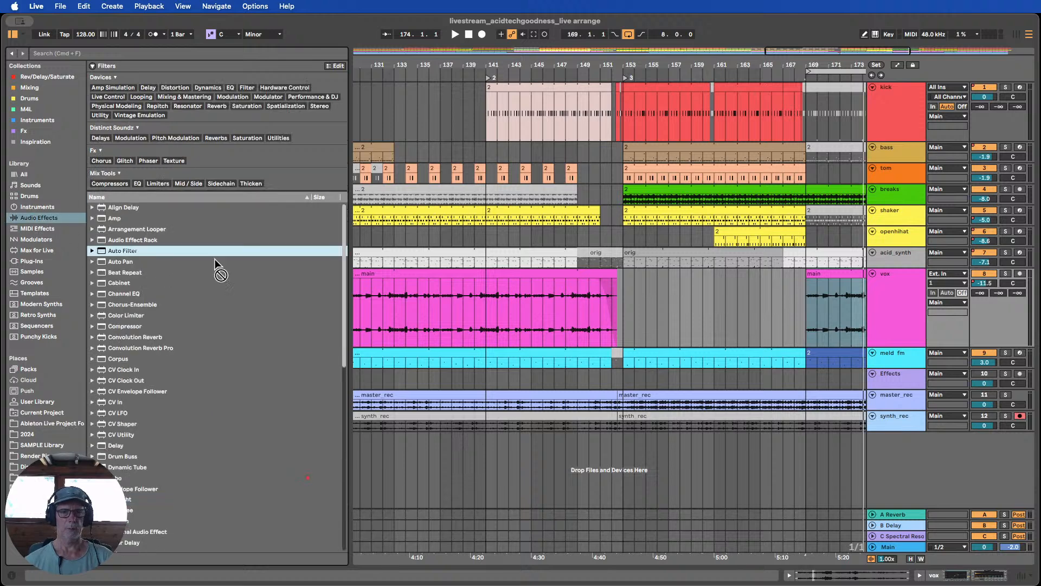
click(9, 35)
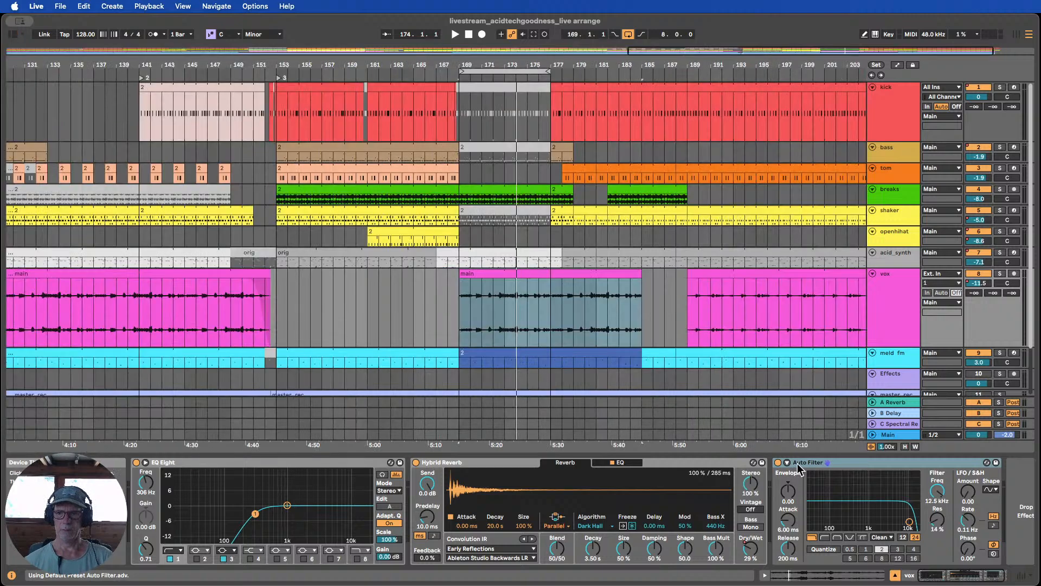
Show the automation, enlarge the vox track's Hybrid Reverb Dry/Wet lane, and switch off the vox Auto Filter
click(897, 65)
scroll(896, 329, down, 5)
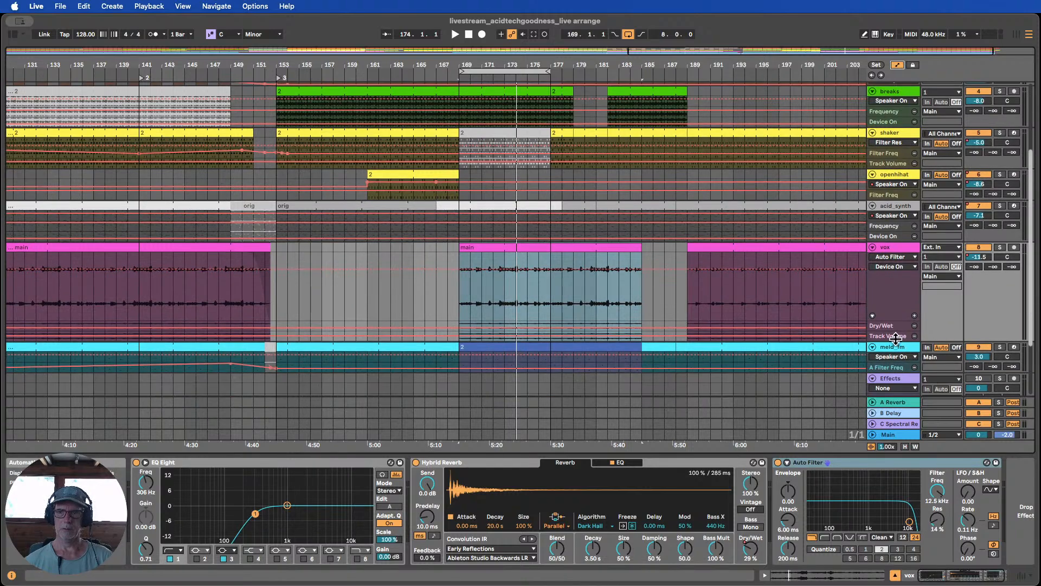
drag(896, 338, 896, 374)
drag(888, 327, 888, 346)
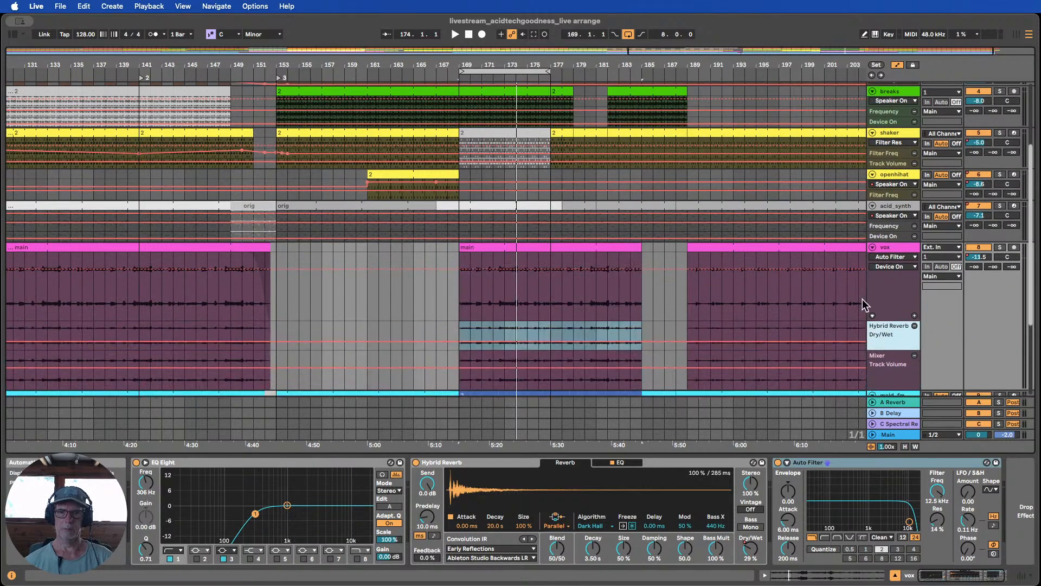
scroll(817, 278, down, 5)
click(778, 464)
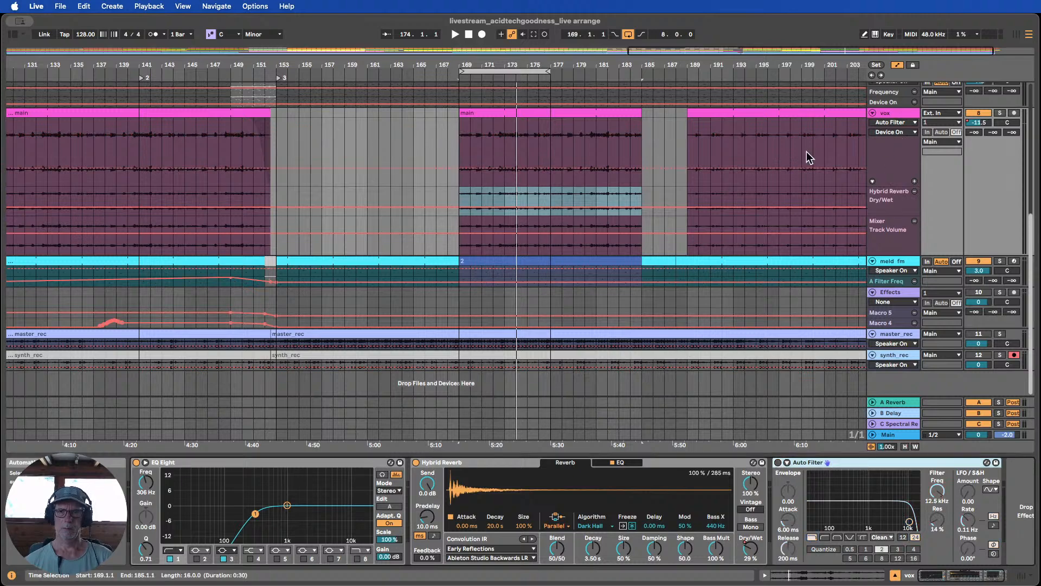
Give the vox Auto Filter's Device On its own automation lane and automate it on from bar 169 to bar 185
click(462, 173)
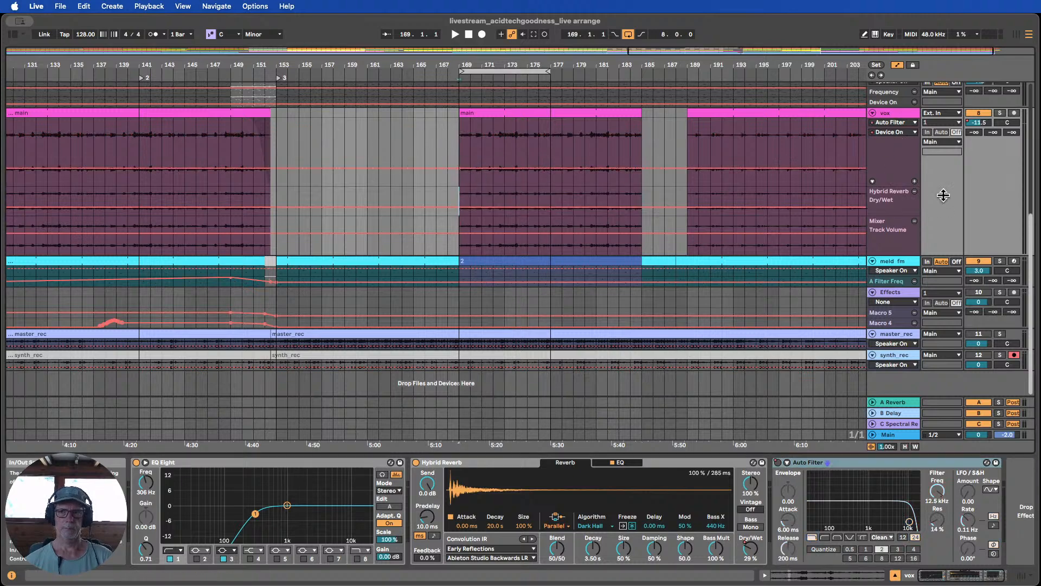
click(916, 184)
mouse_move(458, 236)
mouse_down()
mouse_move(436, 203)
mouse_move(458, 203)
mouse_move(454, 236)
mouse_up()
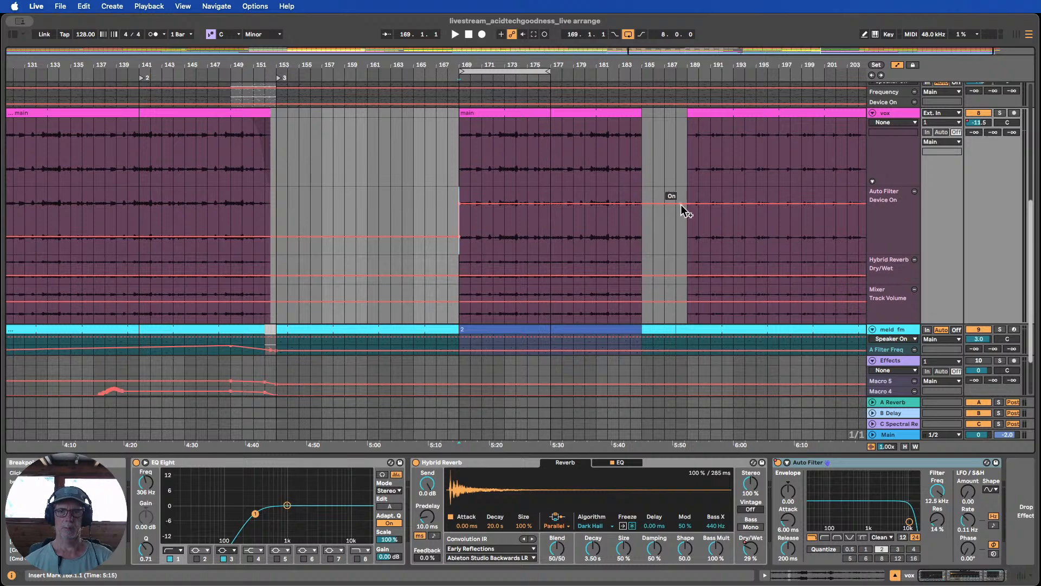
drag(649, 206, 650, 236)
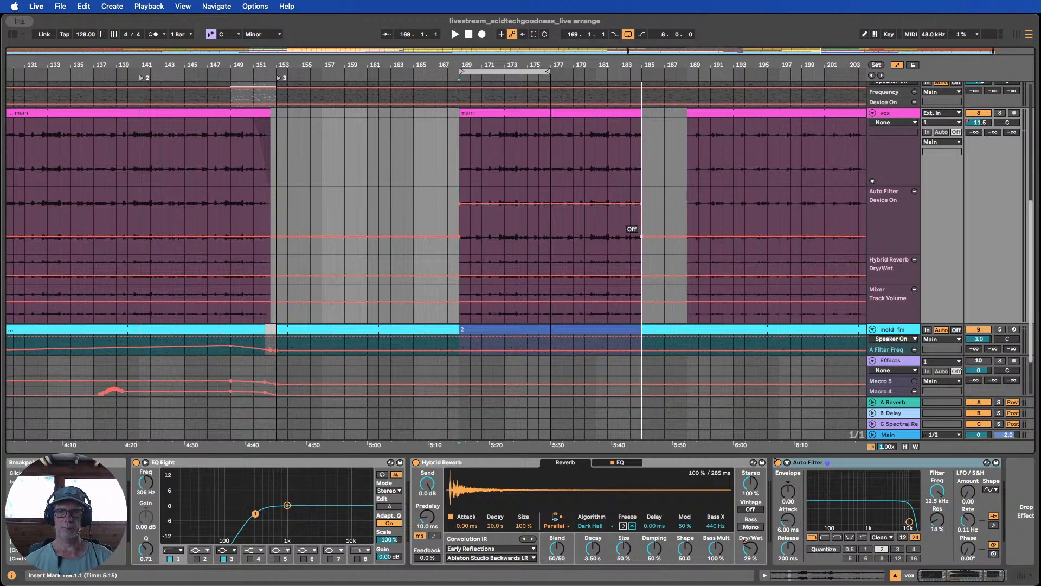
click(648, 225)
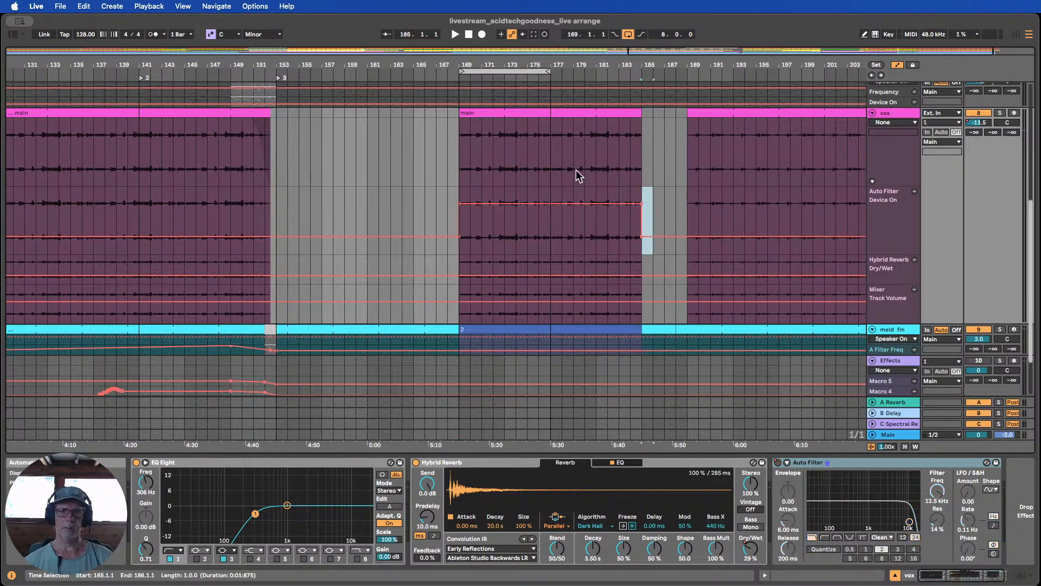
Change the vox Auto Filter to high-pass, add a Frequency automation lane, and drop the frequency to 42.9 Hz from bar 169
scroll(579, 175, up, 1)
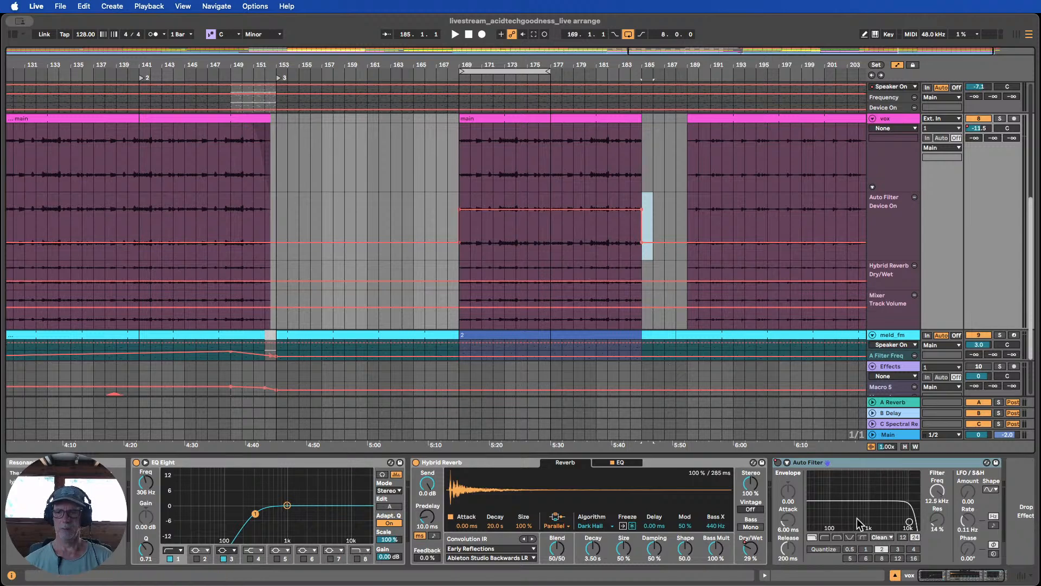
click(825, 536)
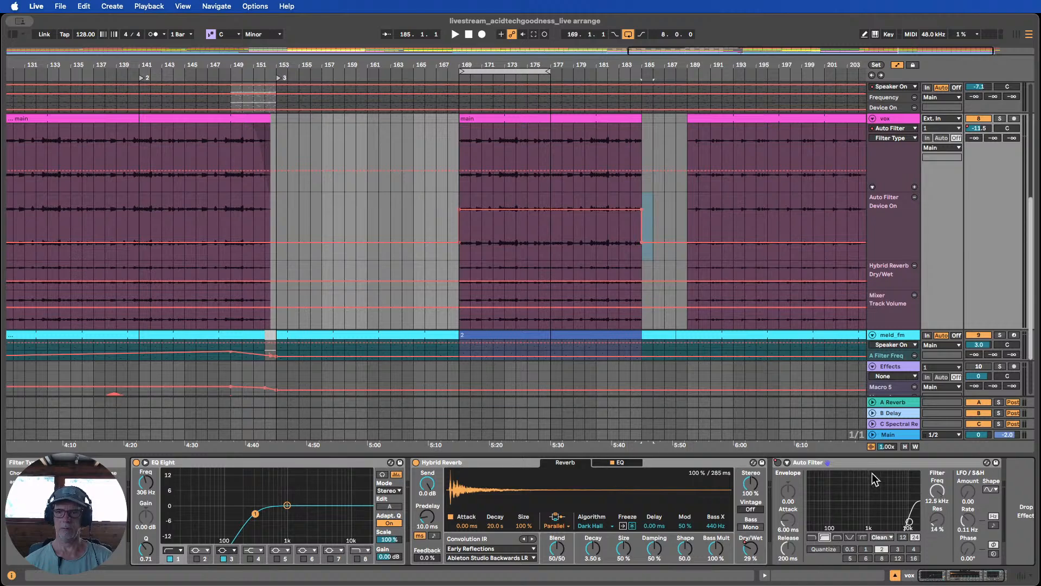
click(939, 493)
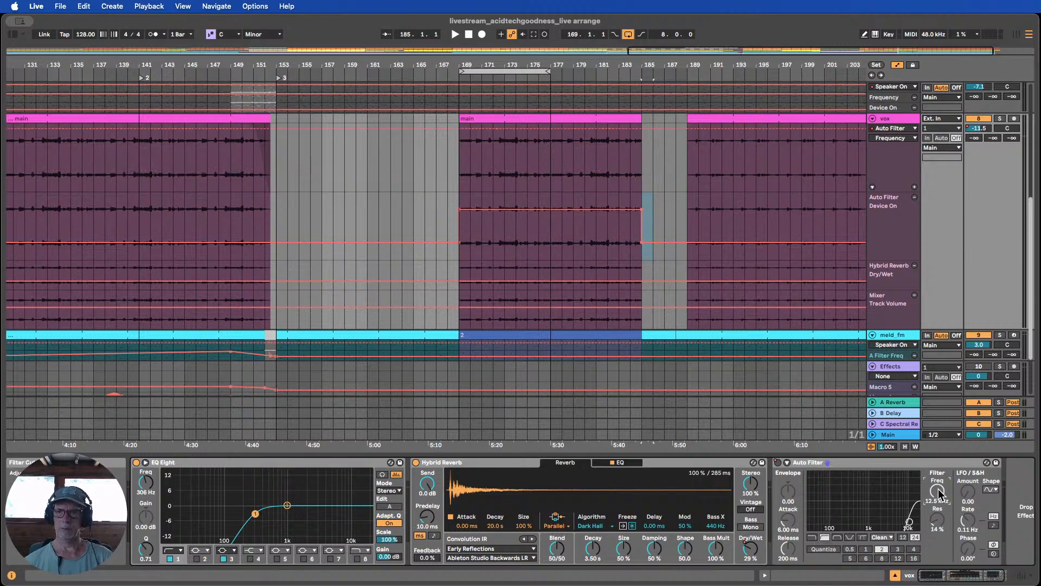
click(915, 187)
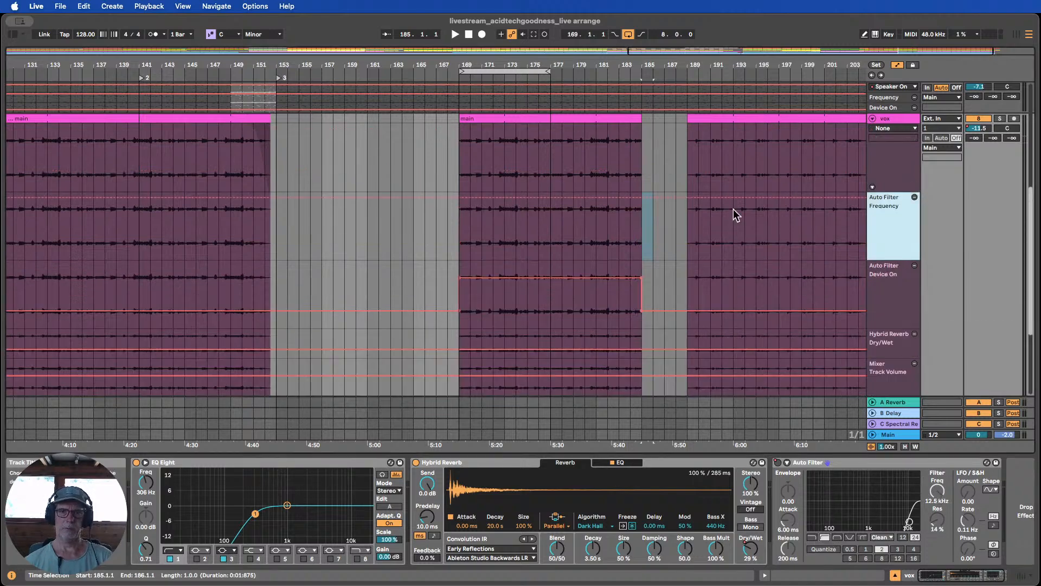
click(459, 199)
drag(482, 197, 481, 254)
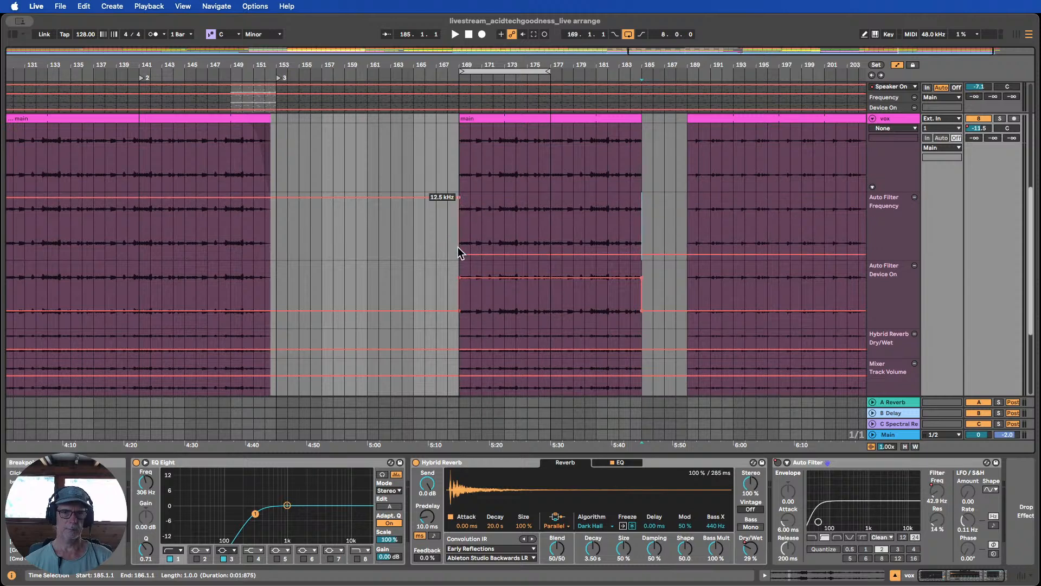
Play the transition into the break and raise the vox Auto Filter frequency at bar 169 to about 1.7 kHz
click(441, 102)
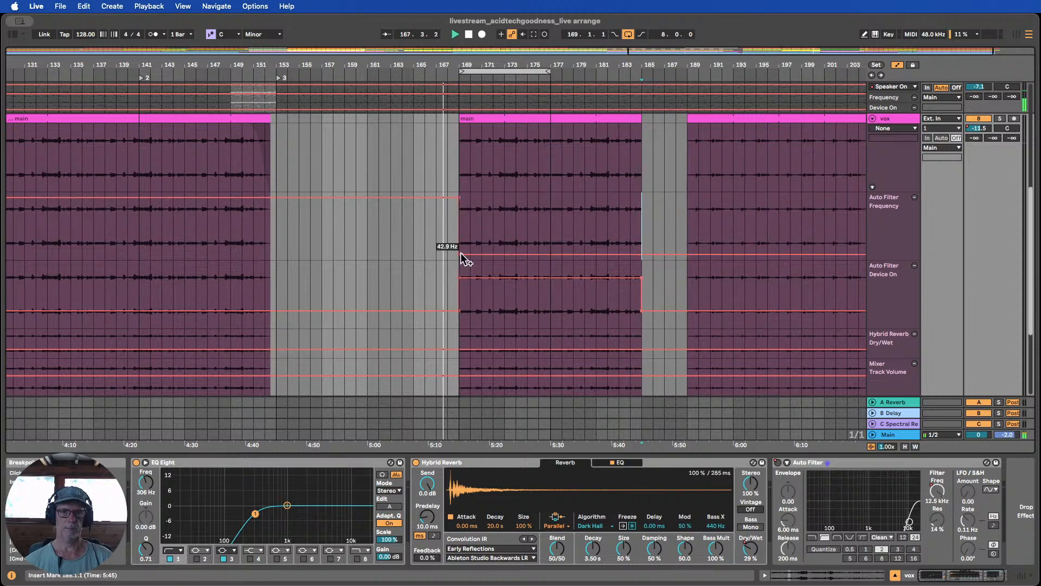
drag(460, 254, 459, 217)
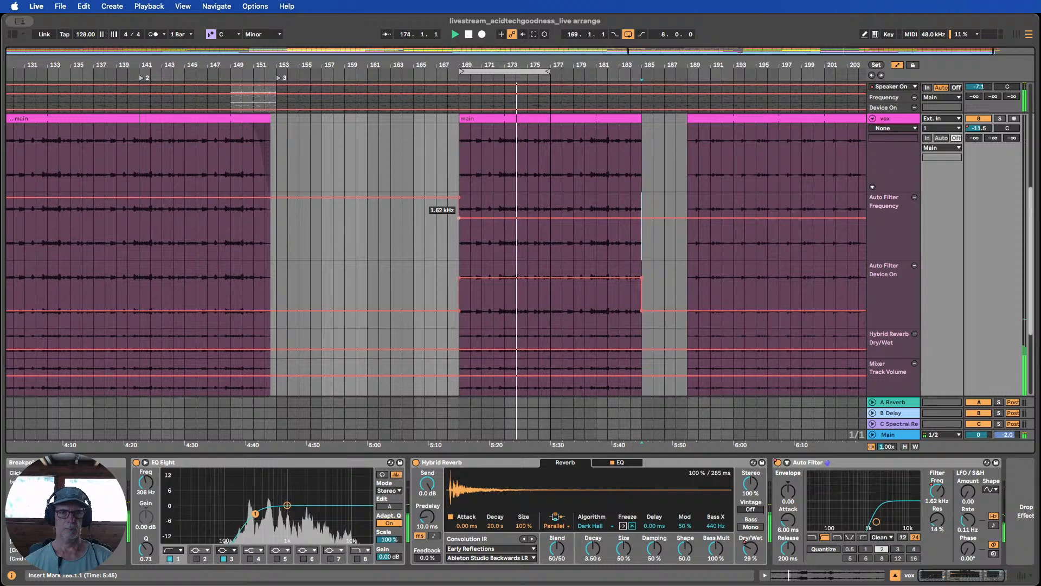
drag(460, 218, 459, 217)
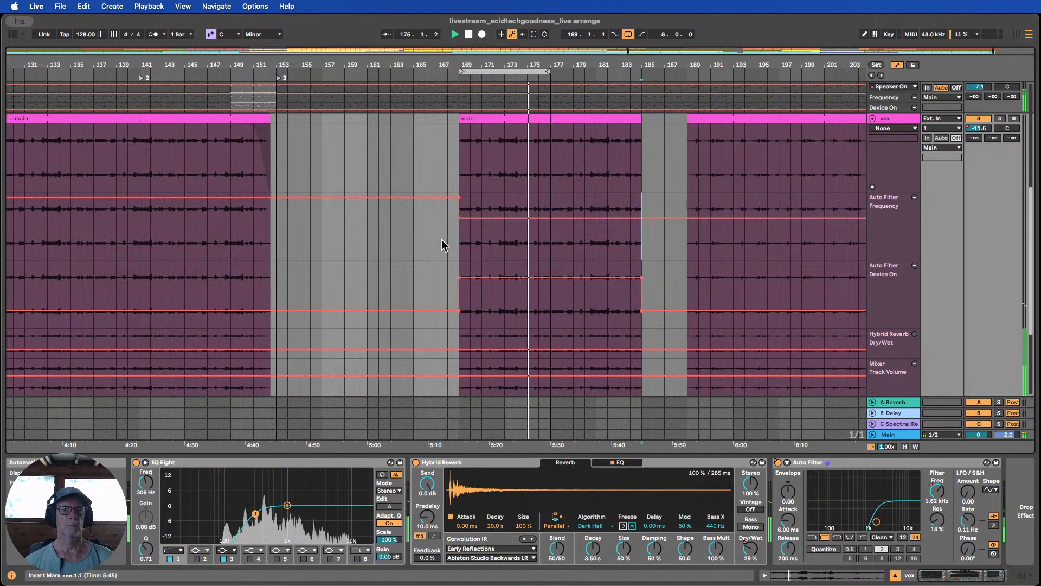
click(448, 241)
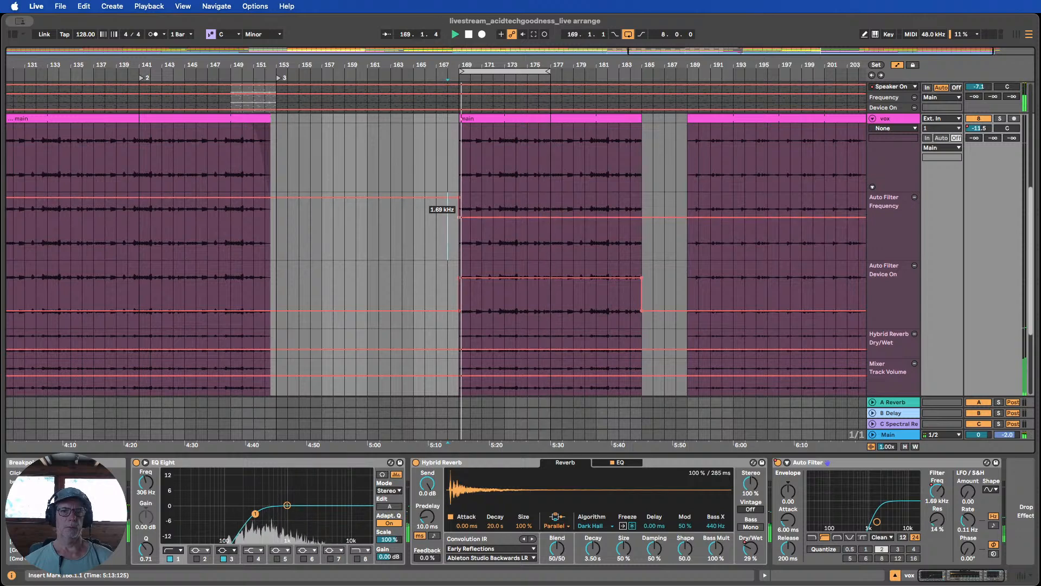
Solo the vox track and ramp its Auto Filter frequency down from bar 169 to bar 185
click(999, 118)
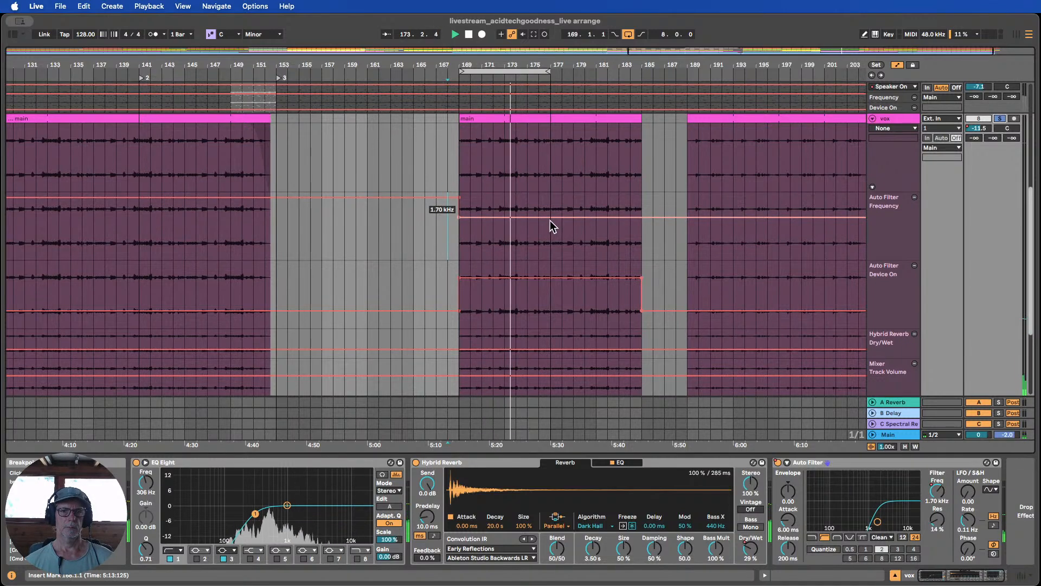
drag(551, 225, 551, 222)
scroll(551, 222, up, 10)
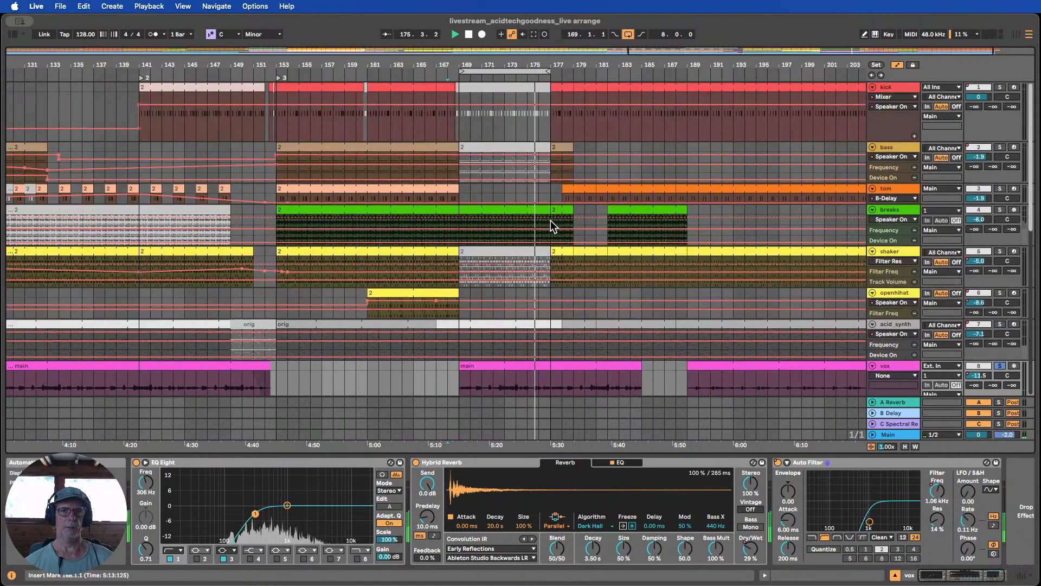
scroll(552, 226, down, 10)
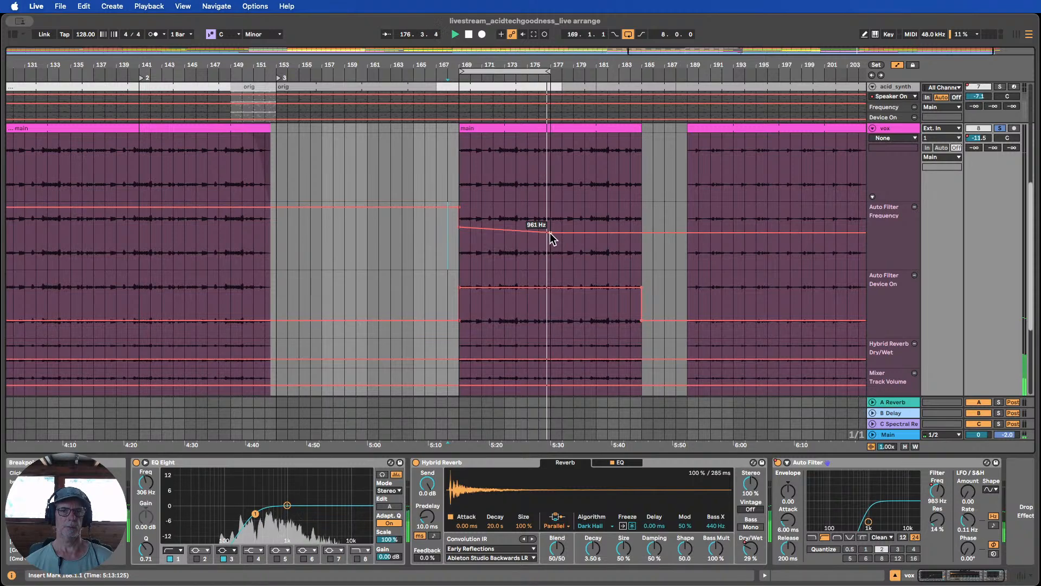
drag(551, 234, 641, 254)
Listen to the vox filter sweep in solo, unsolo the track, and check the other tracks through the break
scroll(562, 205, up, 5)
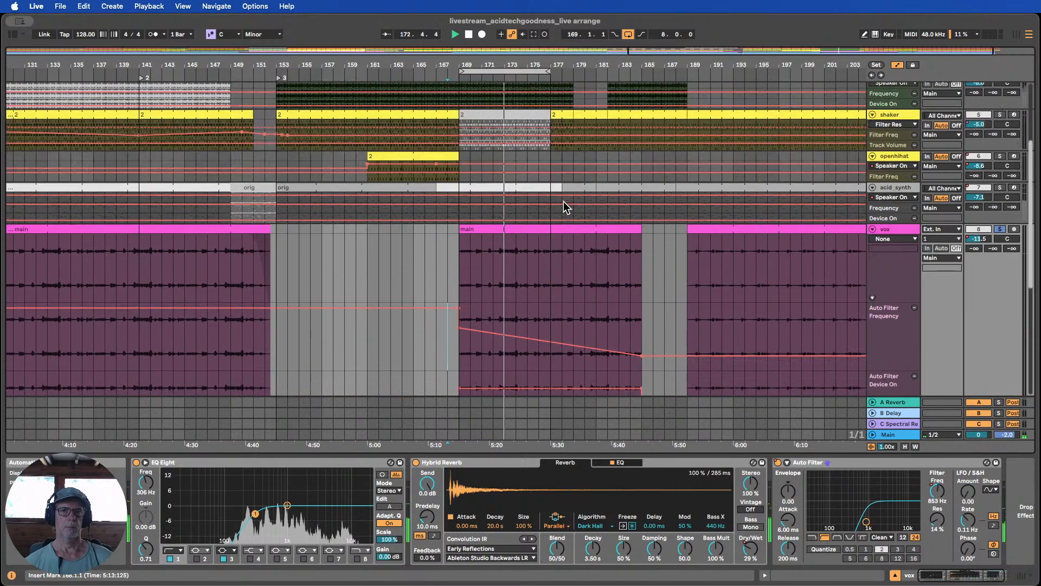
scroll(565, 196, up, 5)
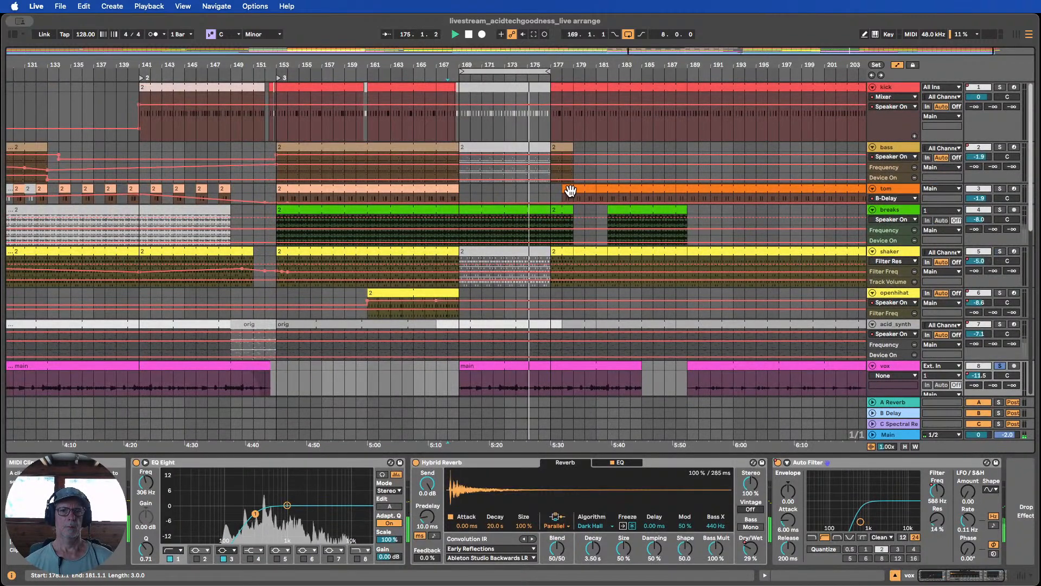
scroll(570, 190, down, 7)
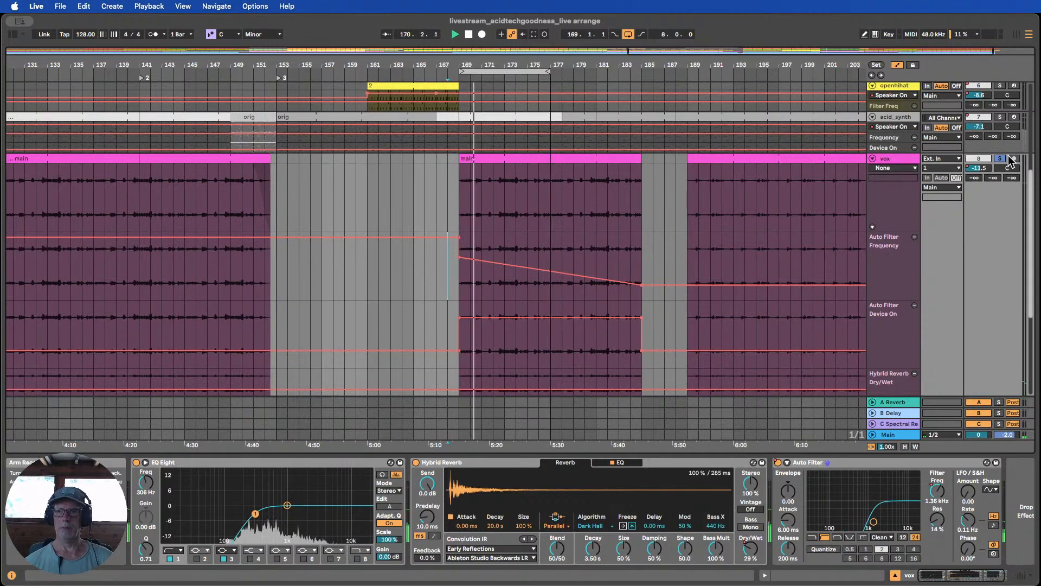
scroll(741, 194, up, 6)
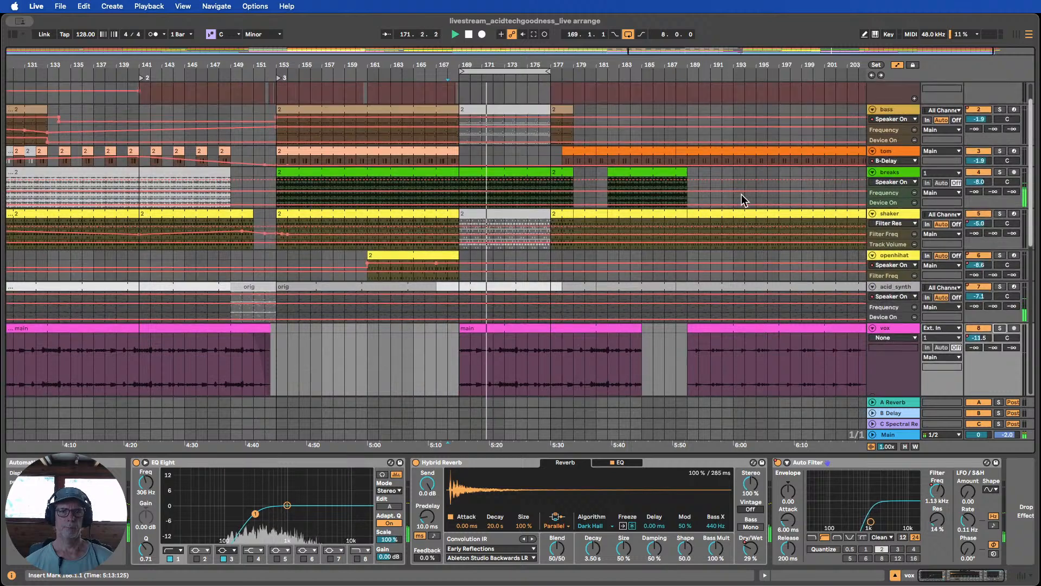
scroll(749, 190, up, 2)
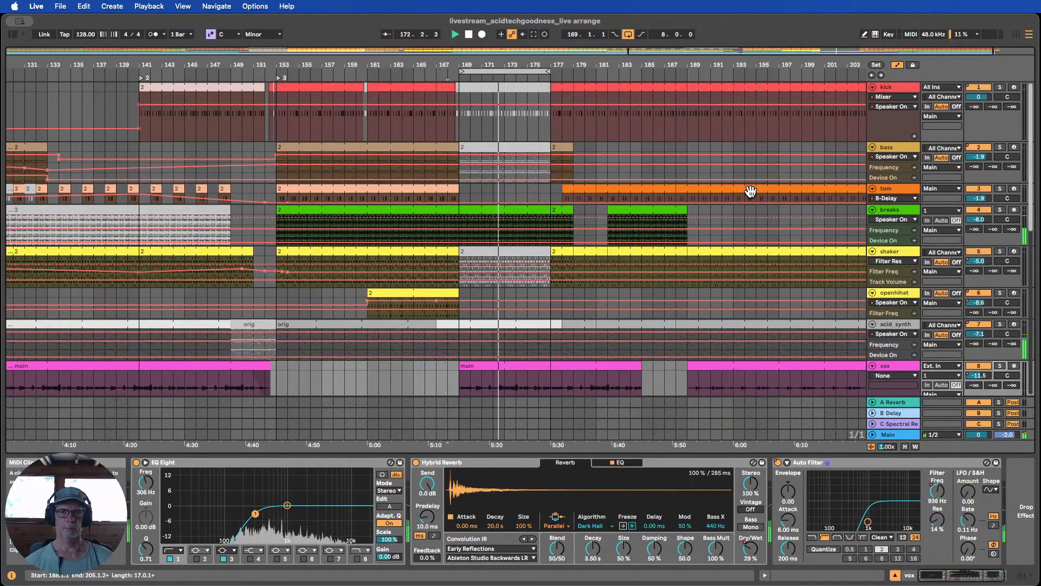
scroll(750, 191, down, 12)
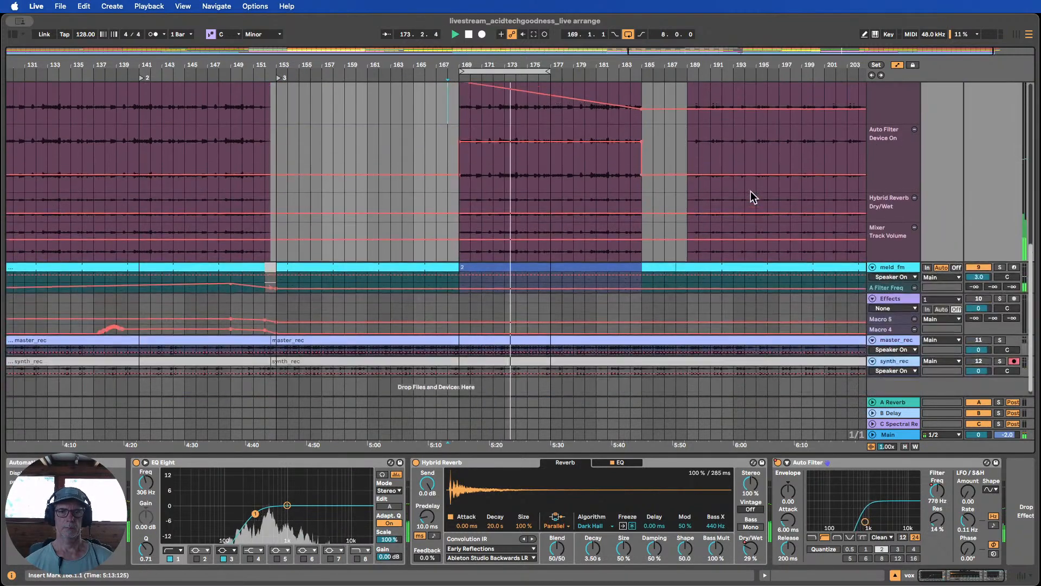
scroll(751, 191, up, 12)
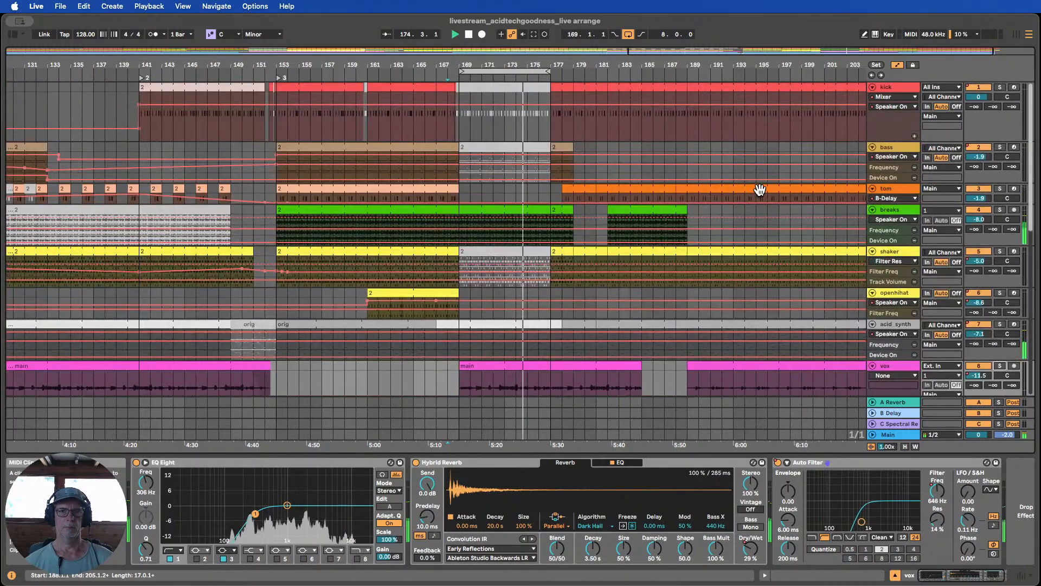
scroll(762, 190, down, 1)
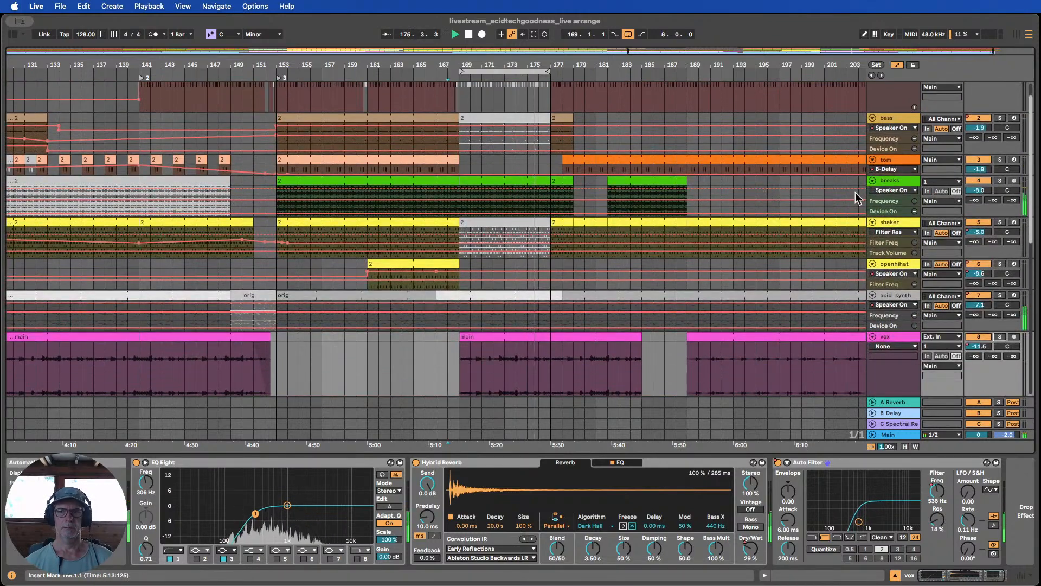
Automate the breaks Auto Filter Device On to switch on at bar 169 and off again at bar 177
click(889, 194)
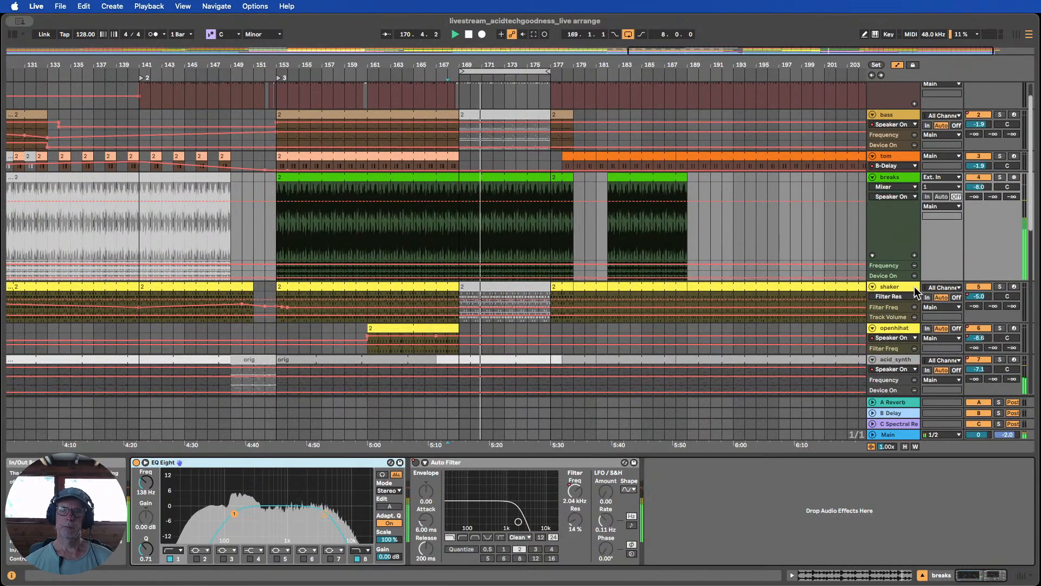
drag(894, 280, 889, 348)
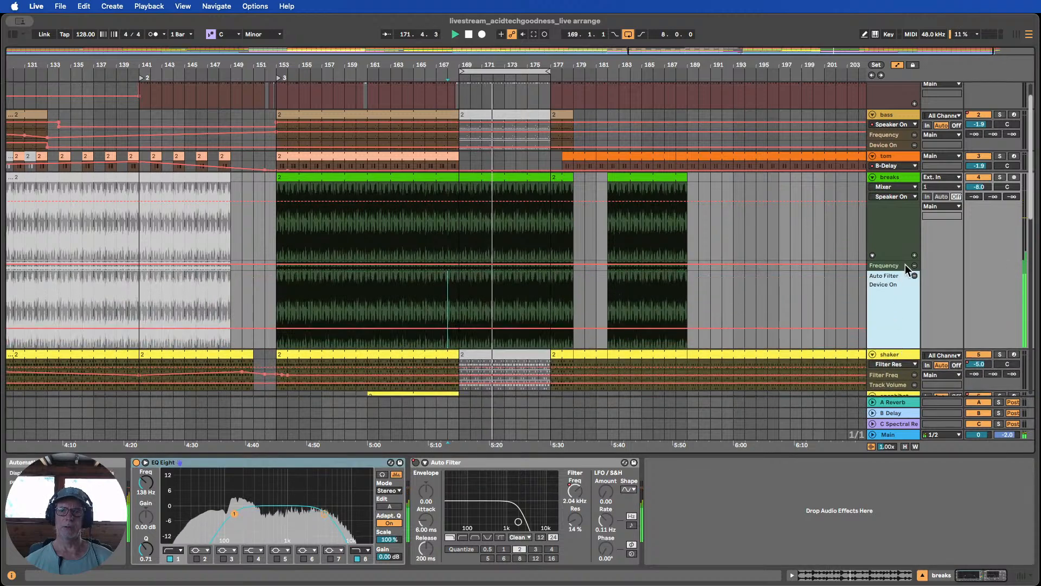
scroll(909, 270, down, 2)
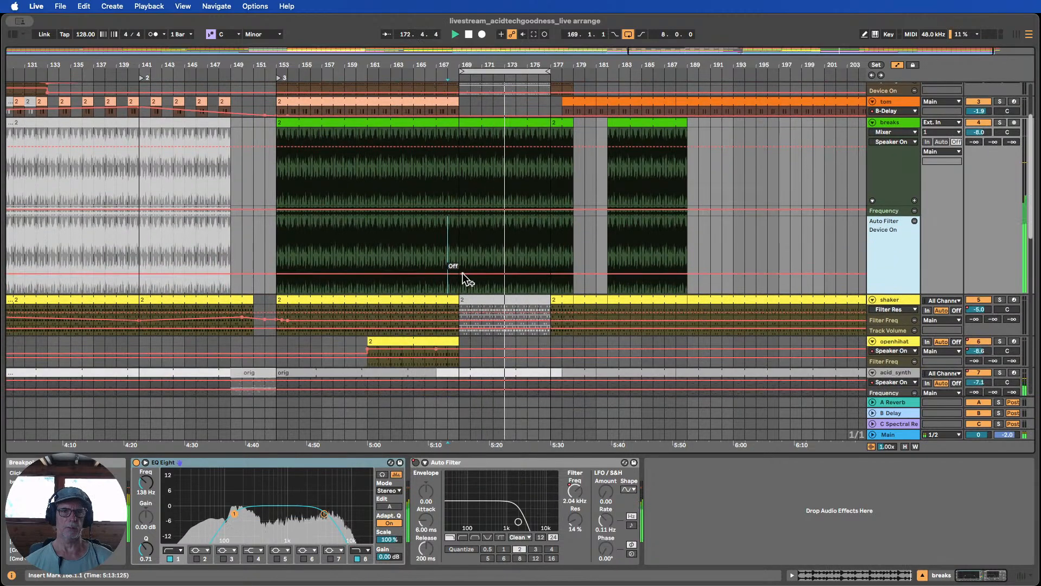
drag(463, 278, 461, 235)
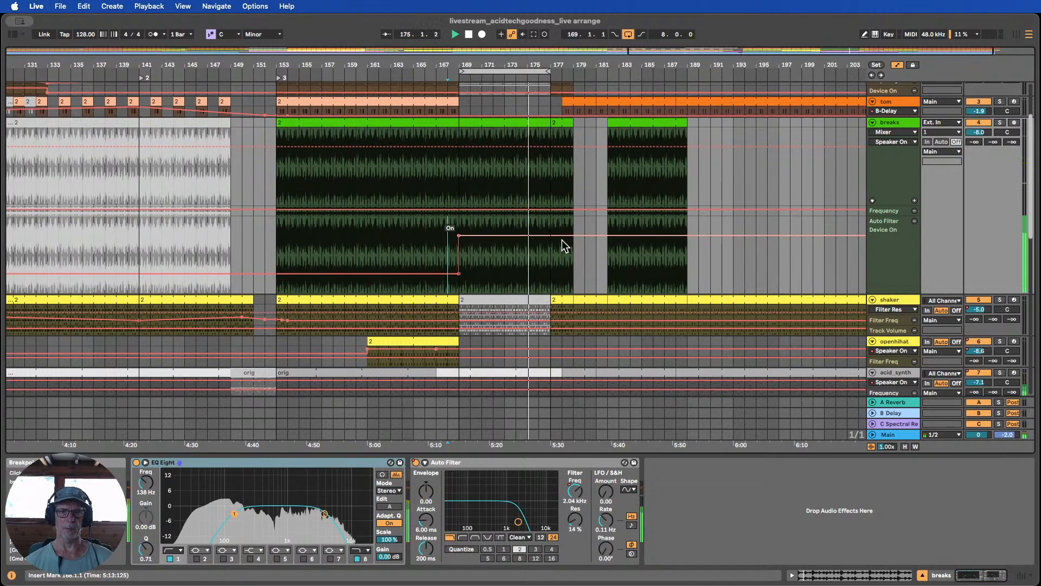
drag(557, 242, 552, 274)
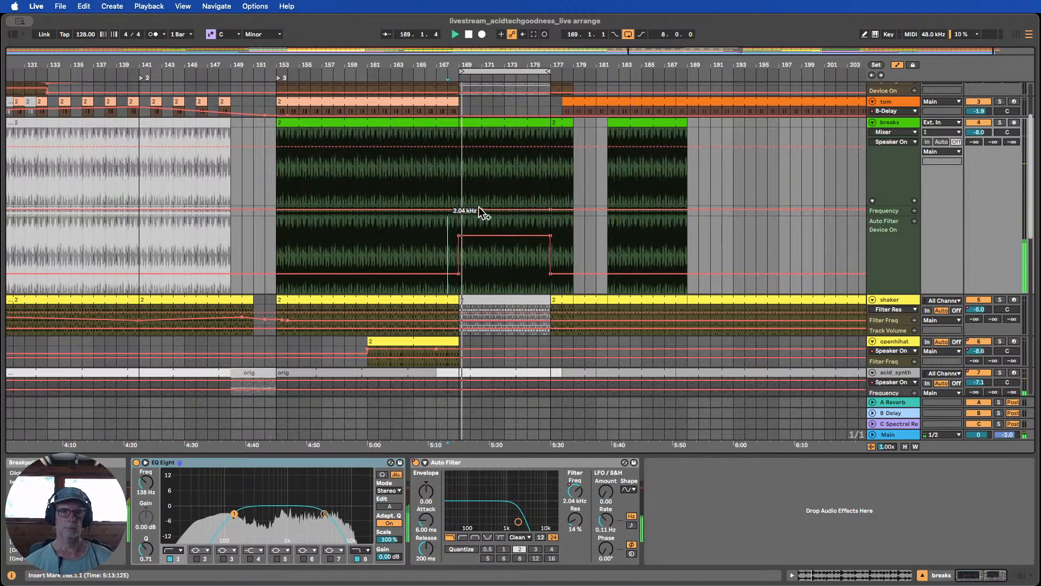
Raise the breaks Auto Filter frequency at bar 169 so that it ramps down to 2.04 kHz at bar 177
drag(459, 210, 460, 208)
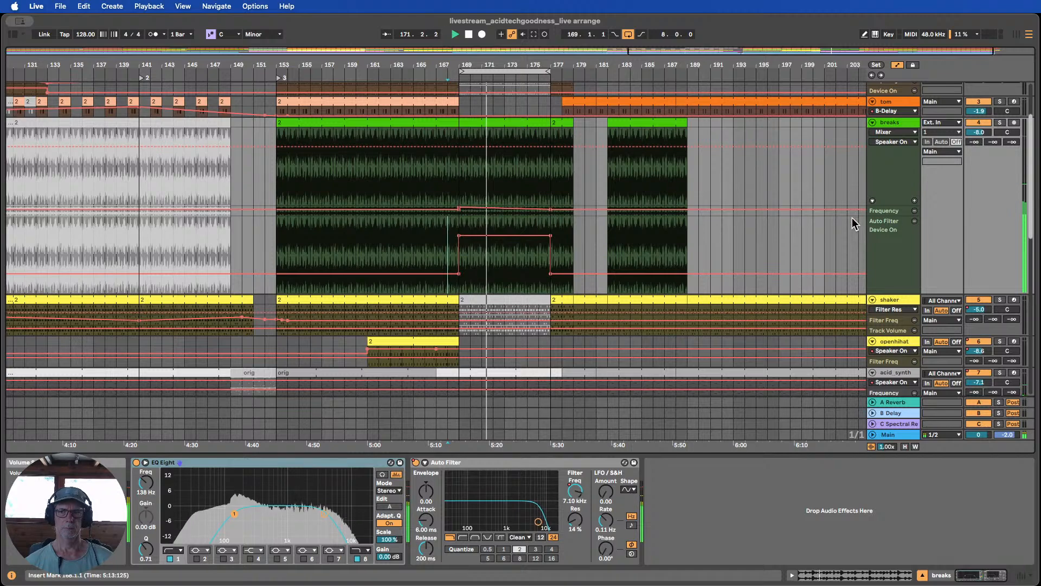
drag(876, 216, 887, 293)
scroll(504, 281, down, 5)
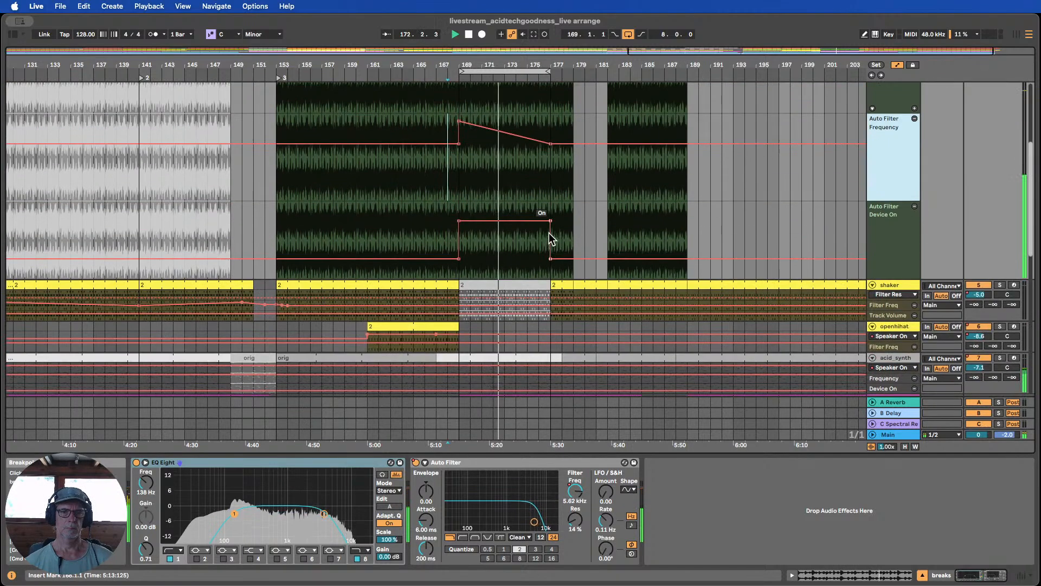
scroll(452, 136, up, 3)
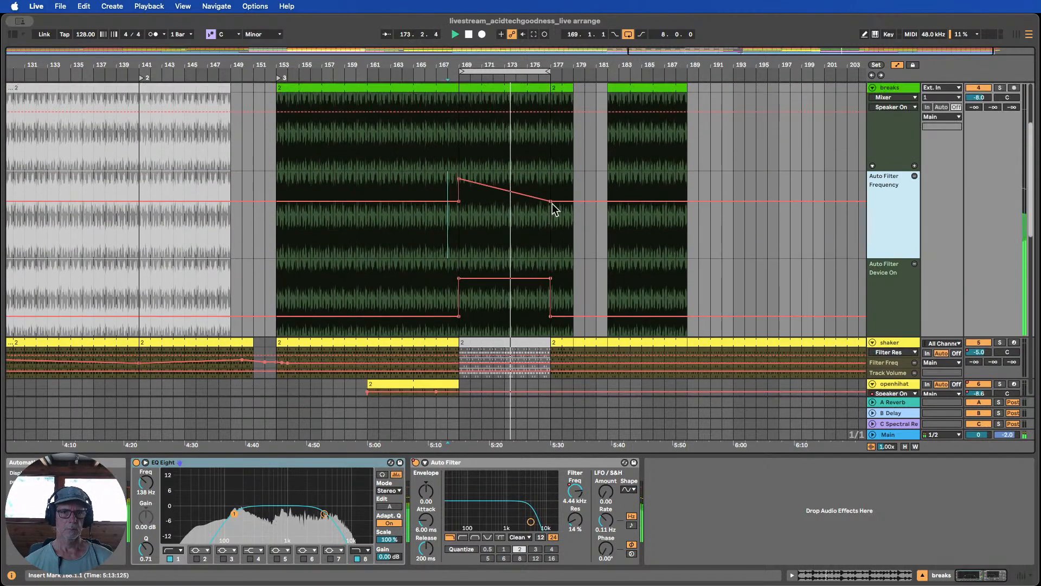
Fade out the breaks clip from about bar 175 to bar 177 and shorten the loop to bars 173–177
drag(547, 65, 548, 141)
scroll(565, 179, up, 6)
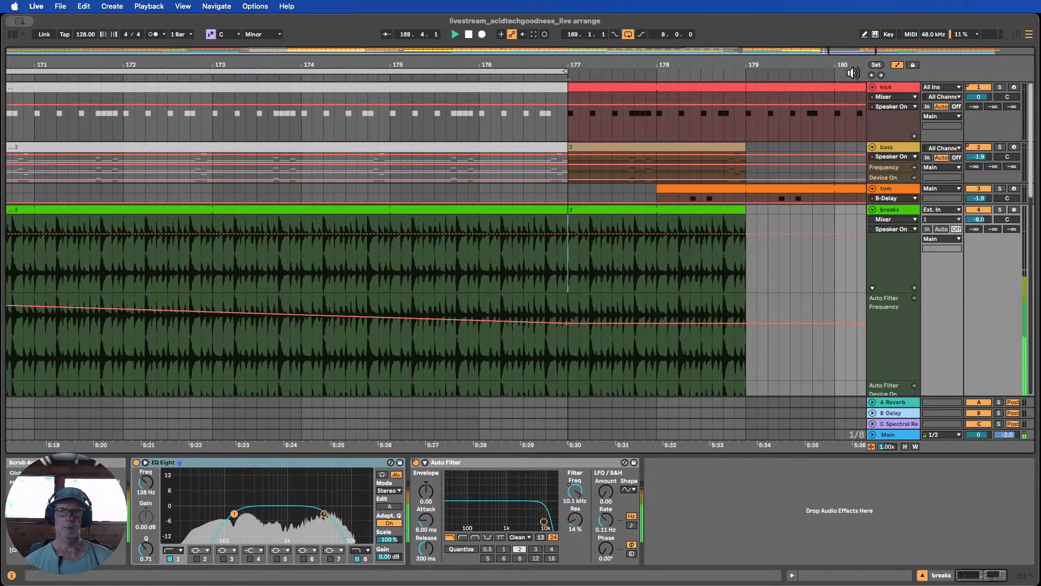
click(897, 65)
drag(562, 198, 390, 197)
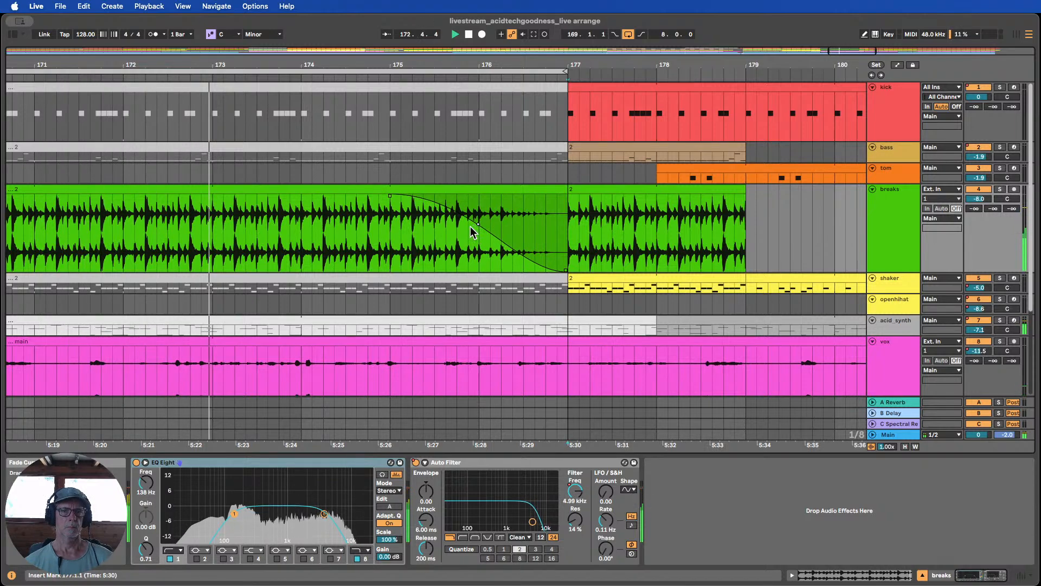
drag(400, 64, 399, 28)
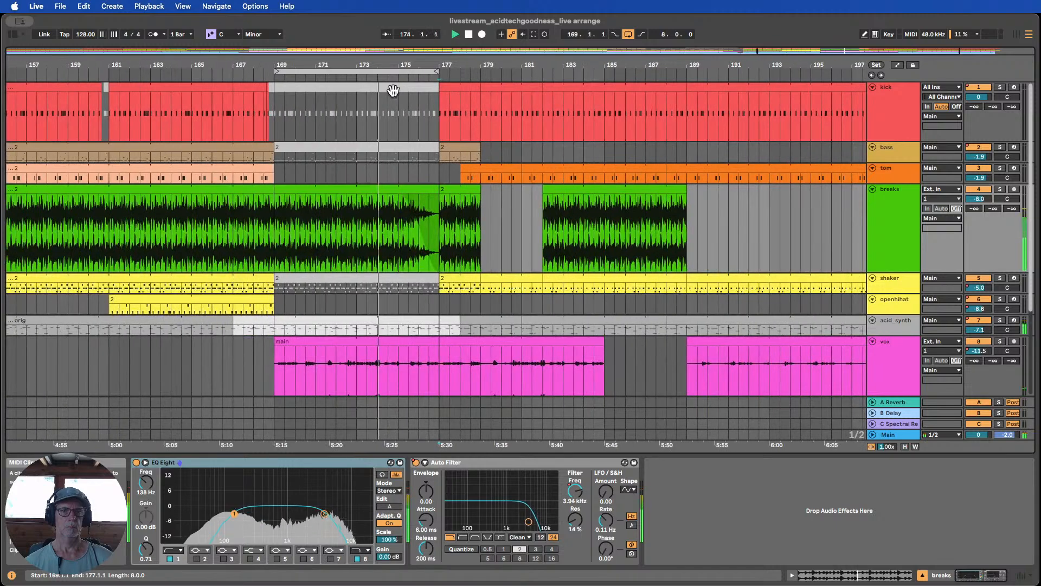
drag(276, 70, 361, 70)
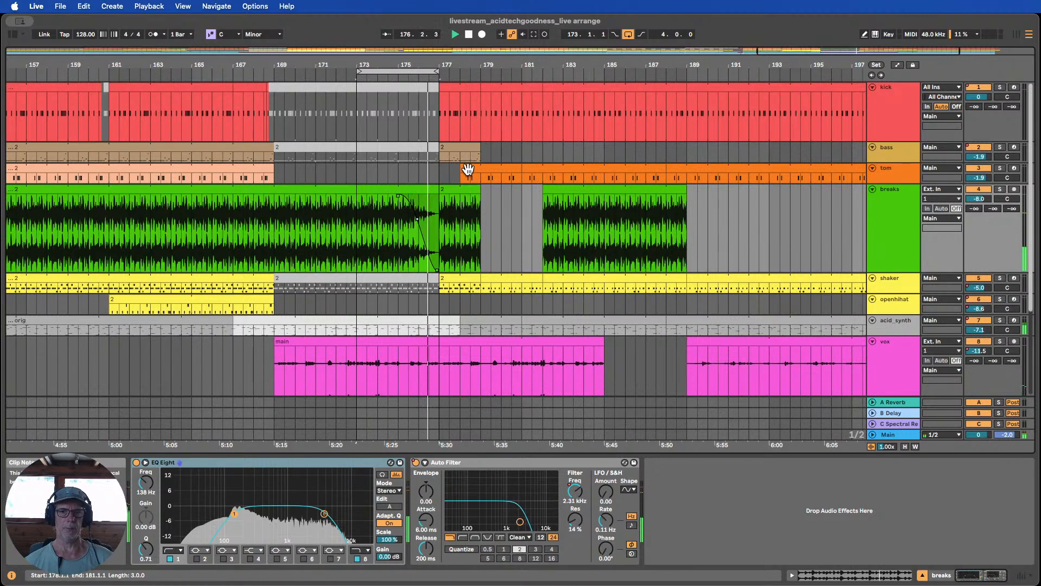
Examine the acid_synth Auto Filter Frequency and Device On automation across the arrangement
scroll(734, 204, down, 5)
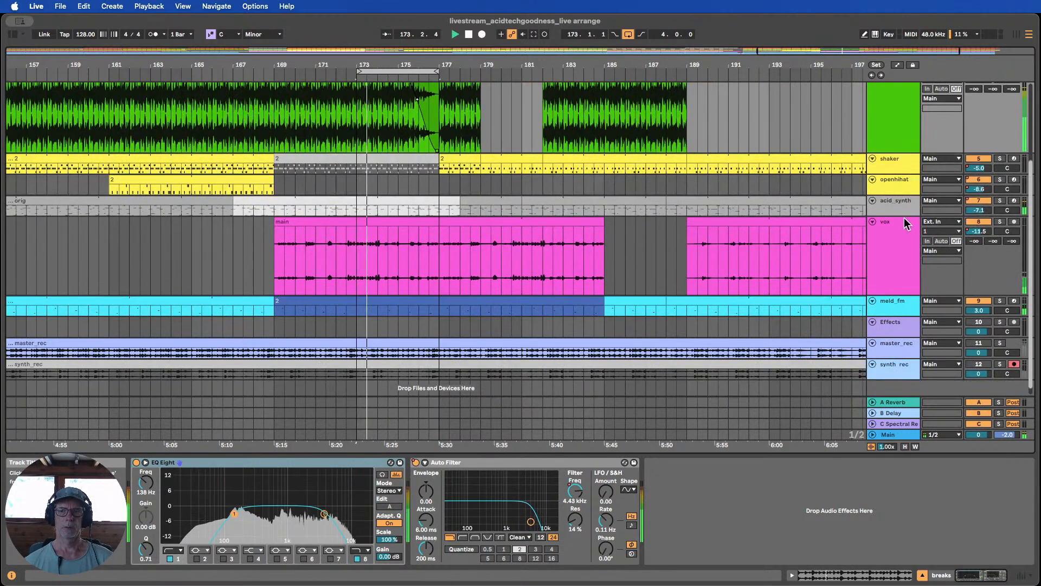
drag(904, 217, 909, 291)
scroll(910, 284, down, 2)
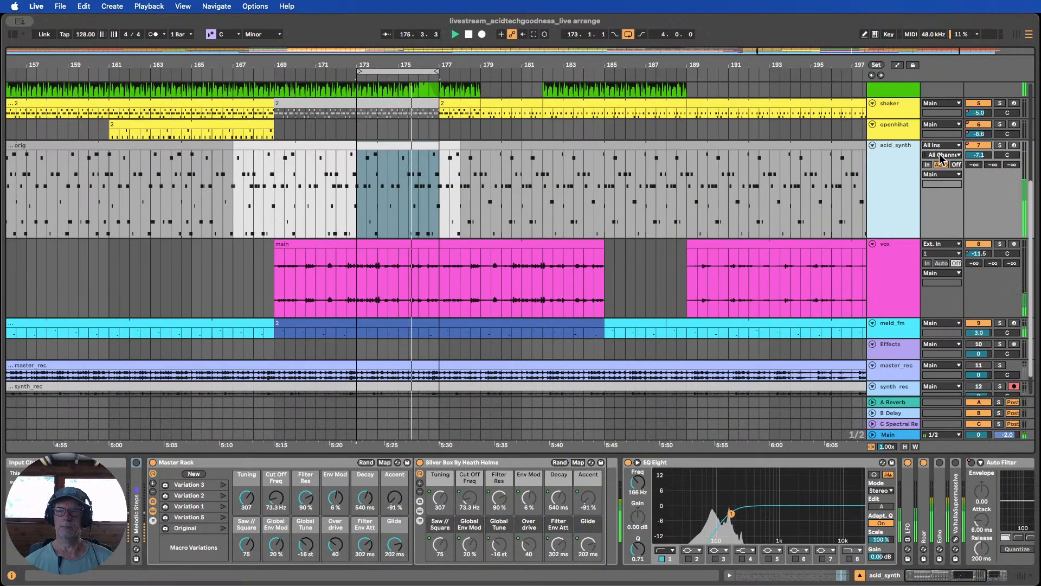
click(896, 65)
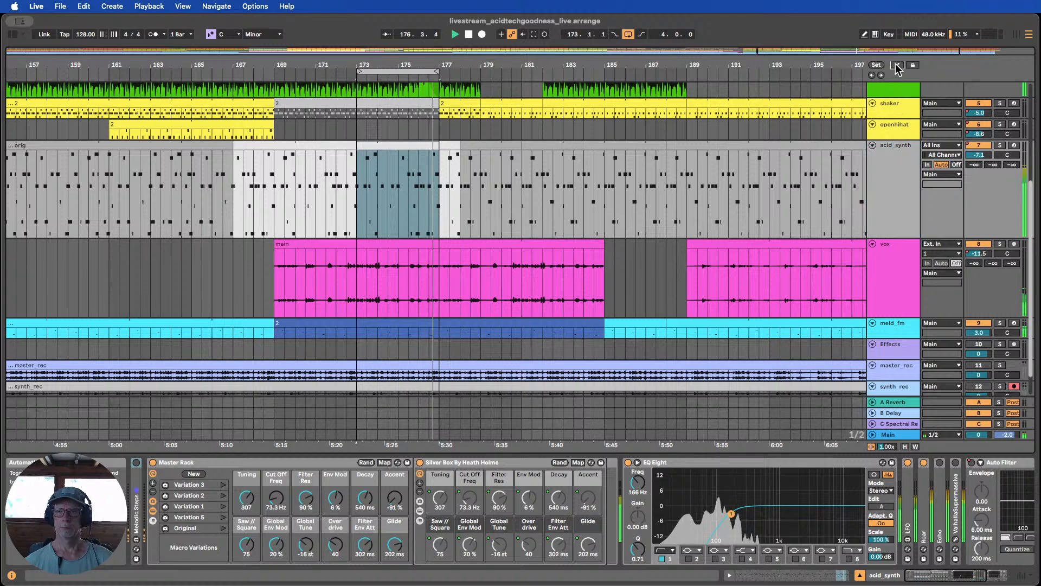
scroll(920, 202, down, 2)
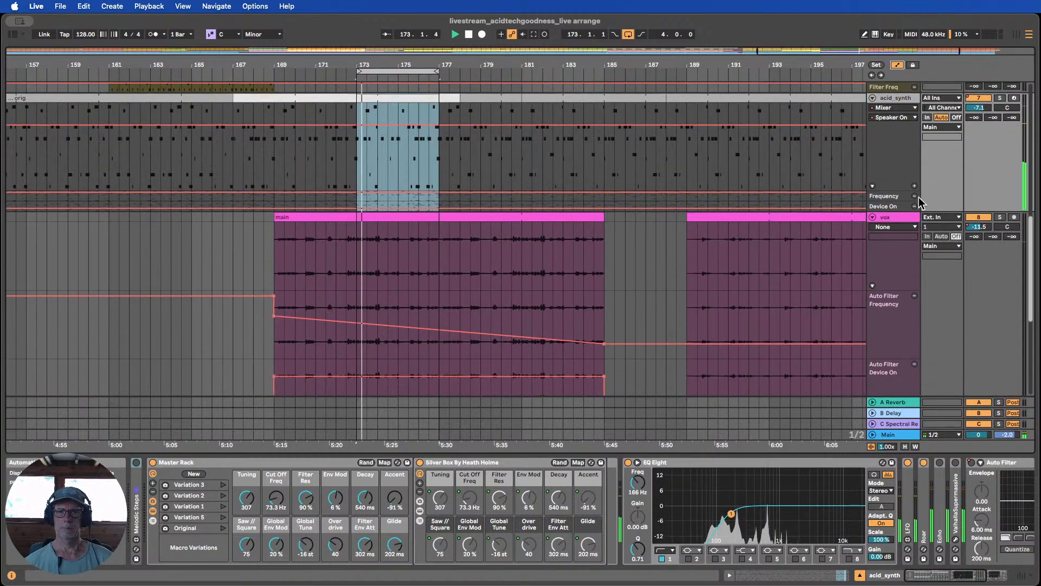
click(893, 209)
drag(887, 199, 890, 249)
drag(359, 64, 359, 12)
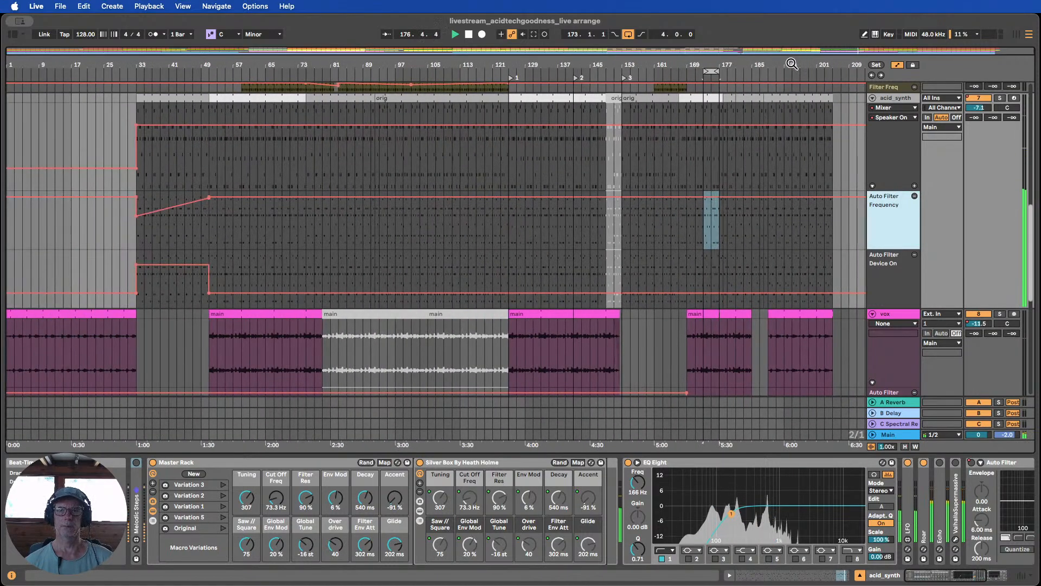
Fit all tracks into the arrangement height with automation hidden, and move the loop to bars 177–181
drag(792, 64, 657, 109)
scroll(618, 225, up, 10)
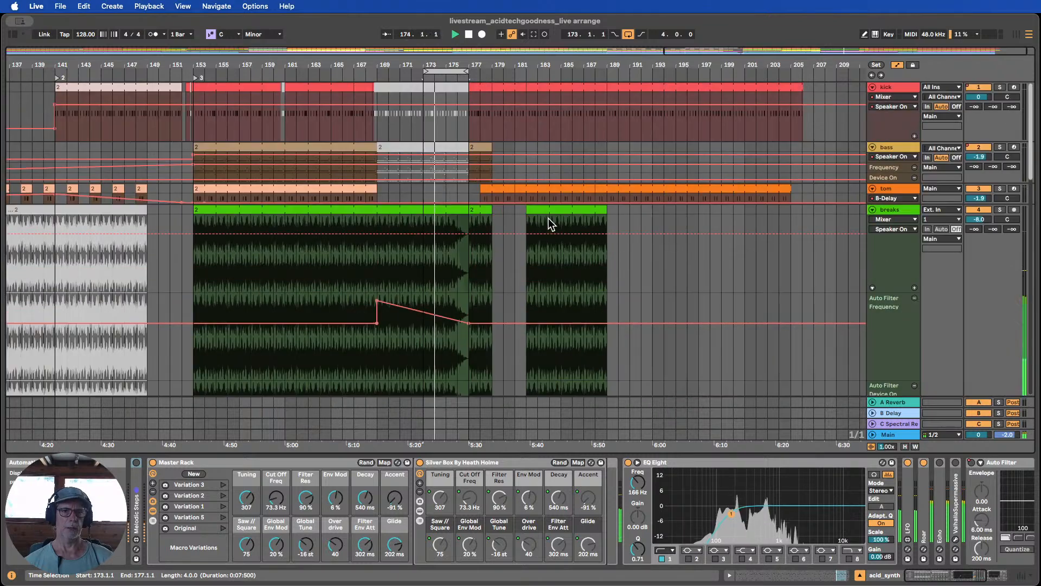
click(905, 446)
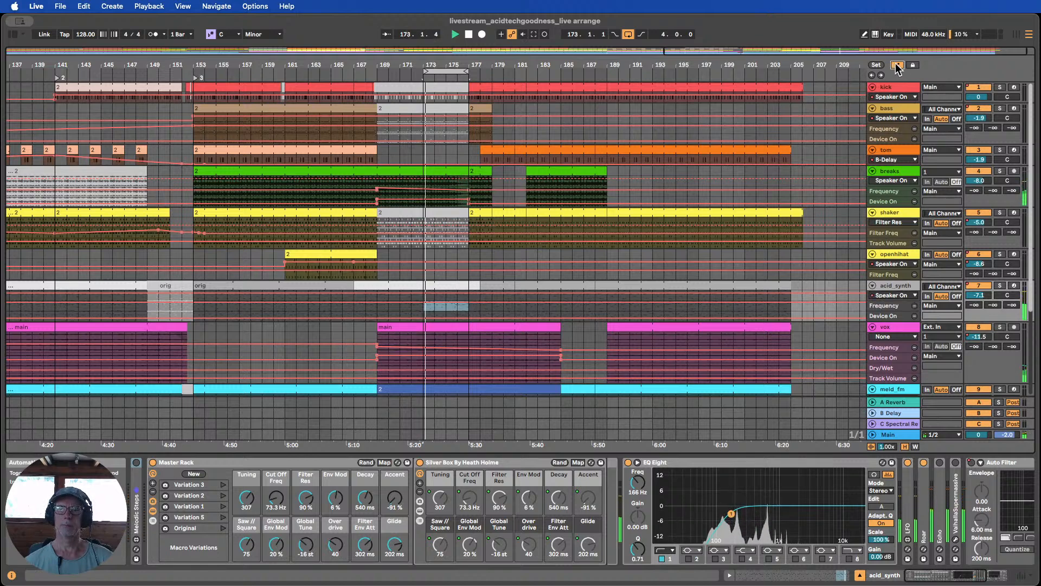
click(898, 65)
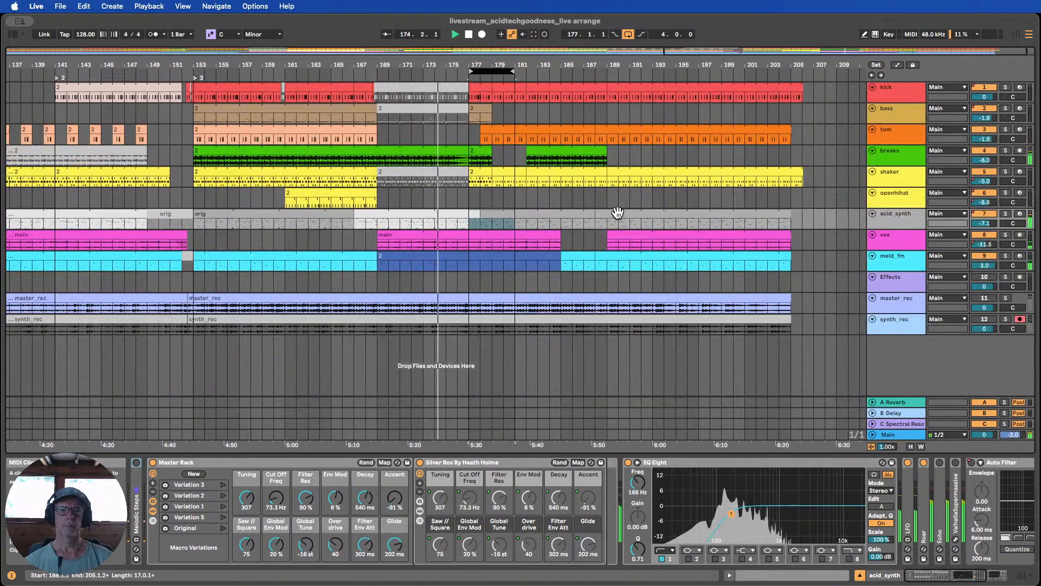
Deactivate the breaks clips at bars 177–179 and 182–189 and the bass clip at bars 177–179
click(472, 163)
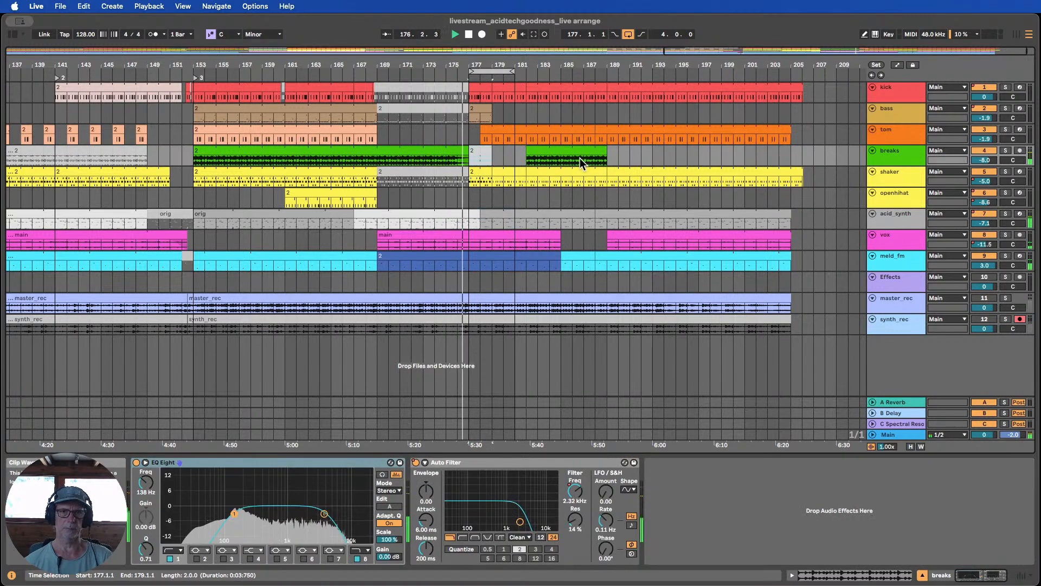
click(569, 156)
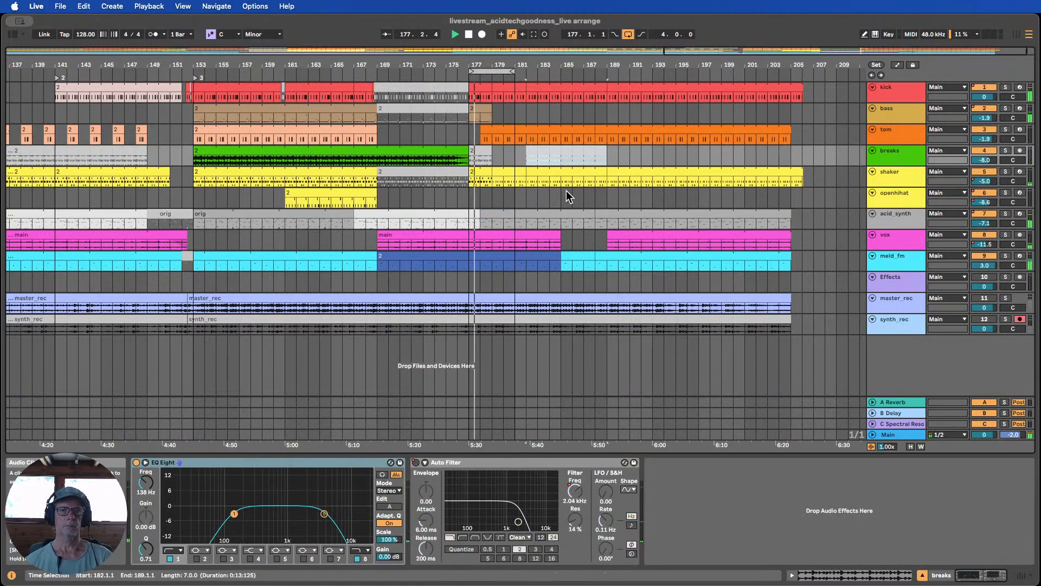
click(482, 115)
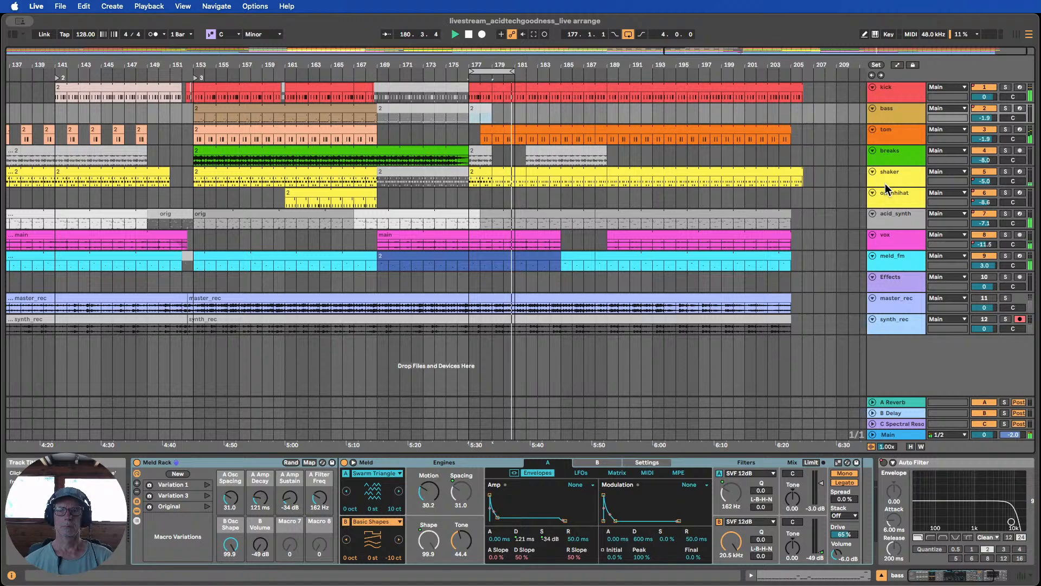
Extend the selected shaker part at bar 177 through to bar 206
click(482, 174)
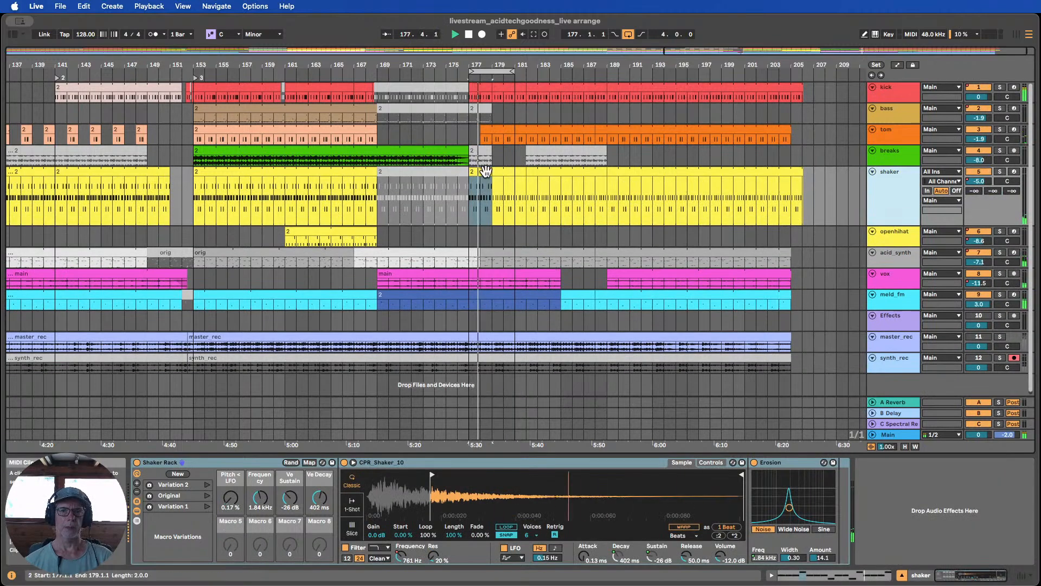
drag(486, 171, 800, 173)
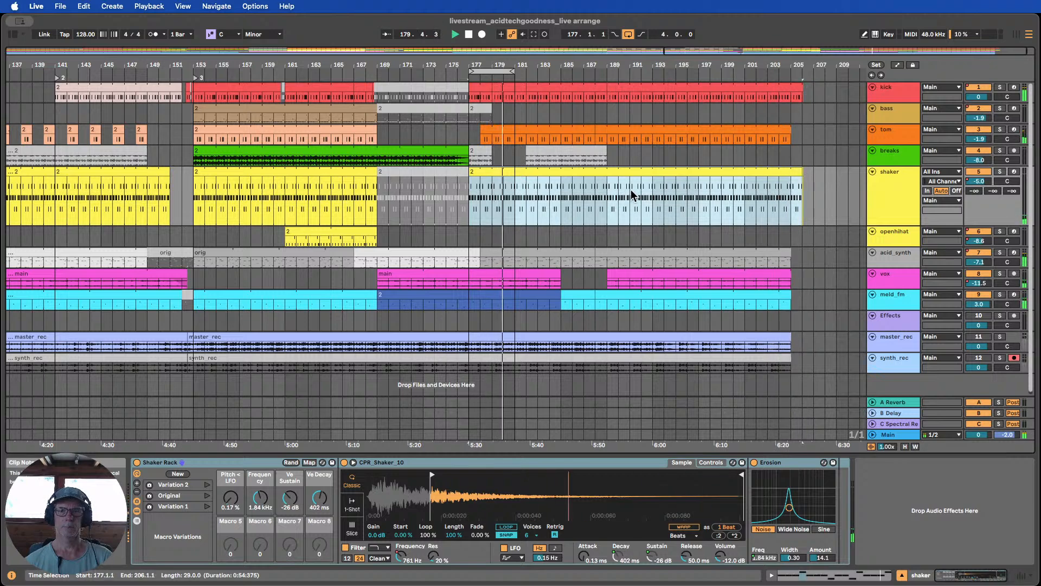
Show the arrangement's automation and enlarge the shaker track's Track Volume and Filter Freq lanes
click(897, 65)
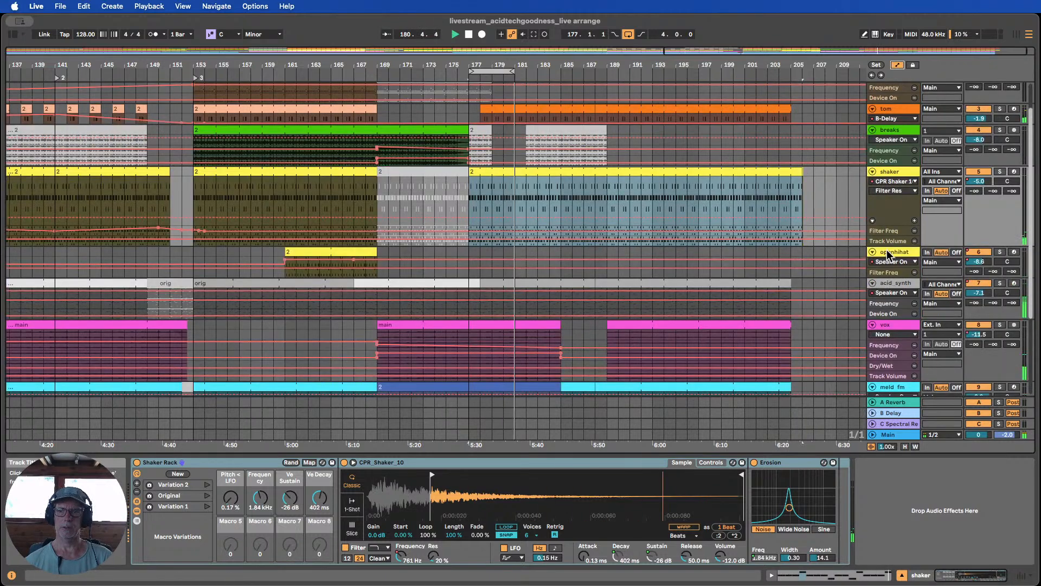
drag(887, 243, 889, 287)
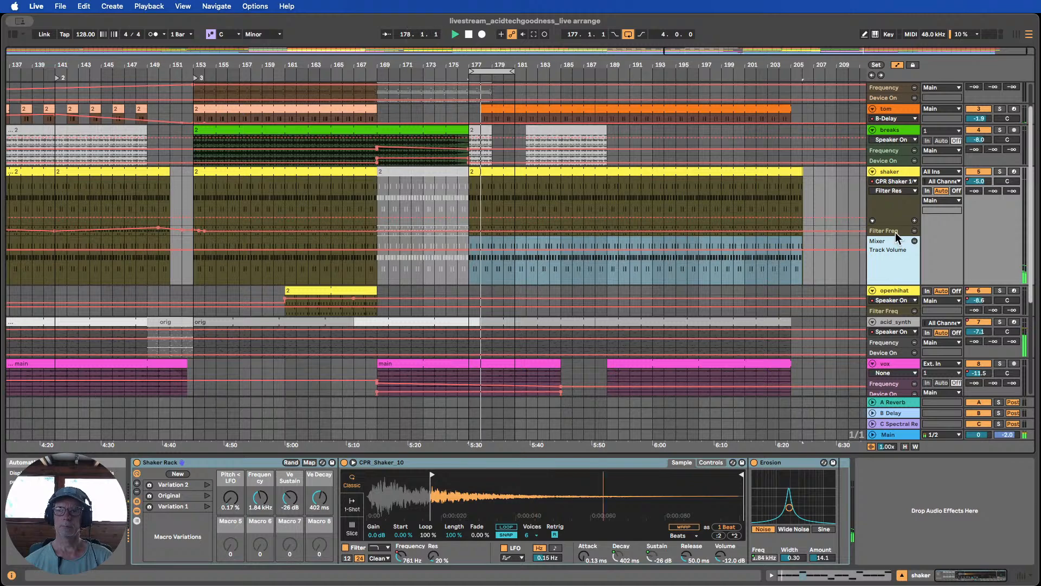
drag(894, 235, 896, 294)
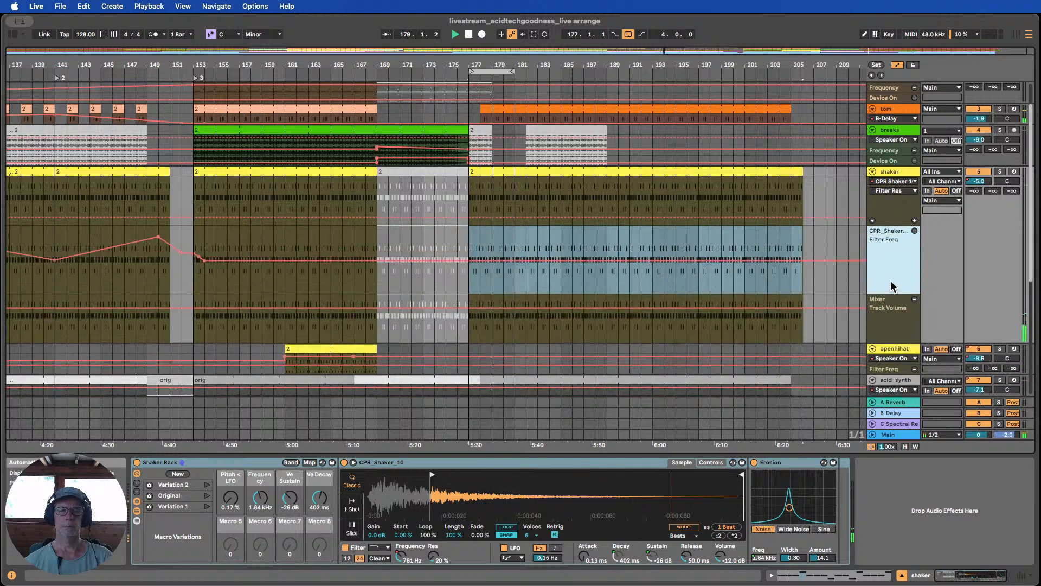
Choose Mixer Track Volume as the shaker track's displayed automation and move it to a separate lane
scroll(892, 286, down, 3)
click(894, 131)
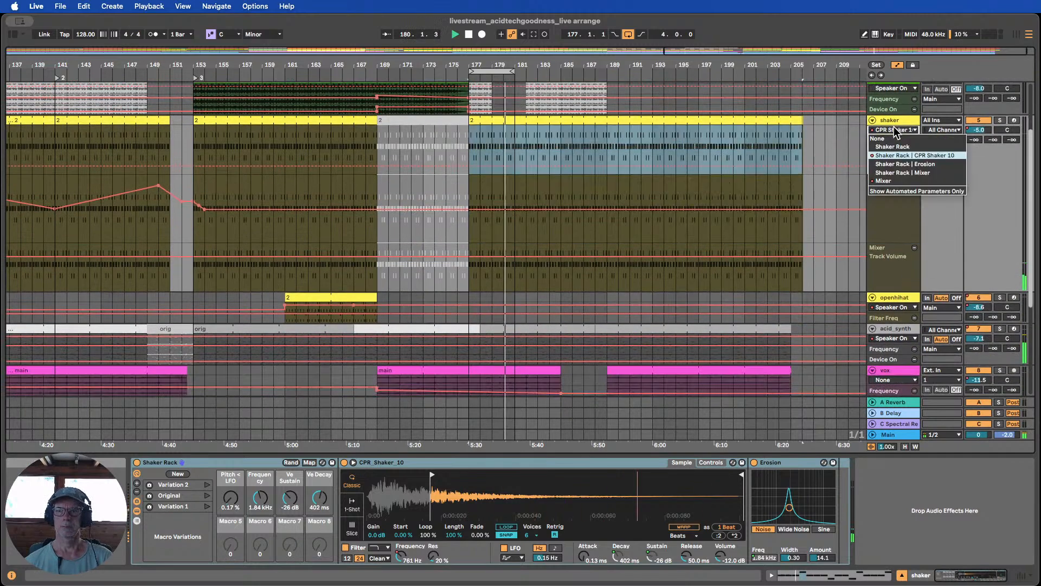
click(896, 187)
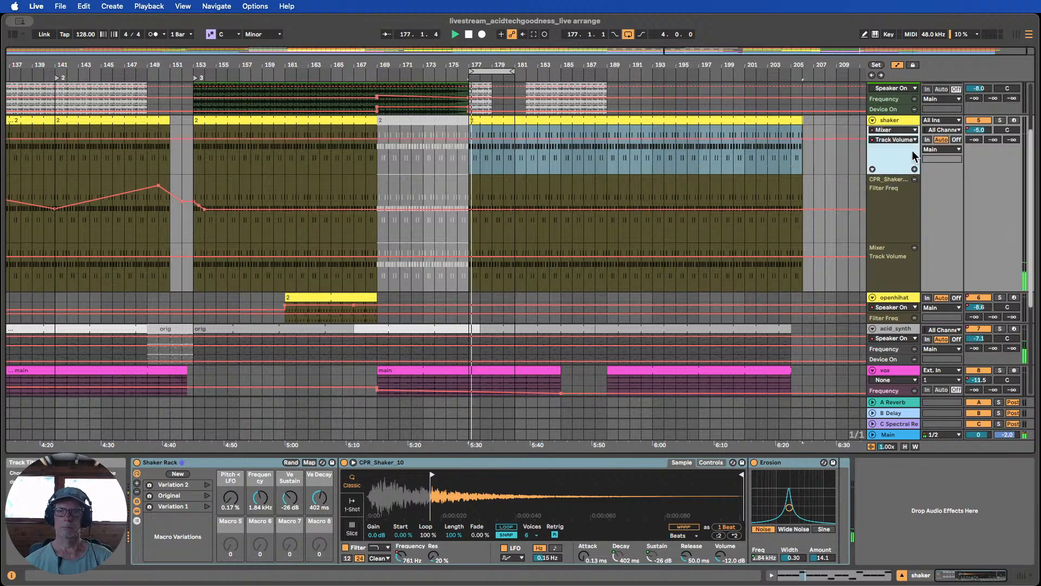
click(907, 140)
click(902, 167)
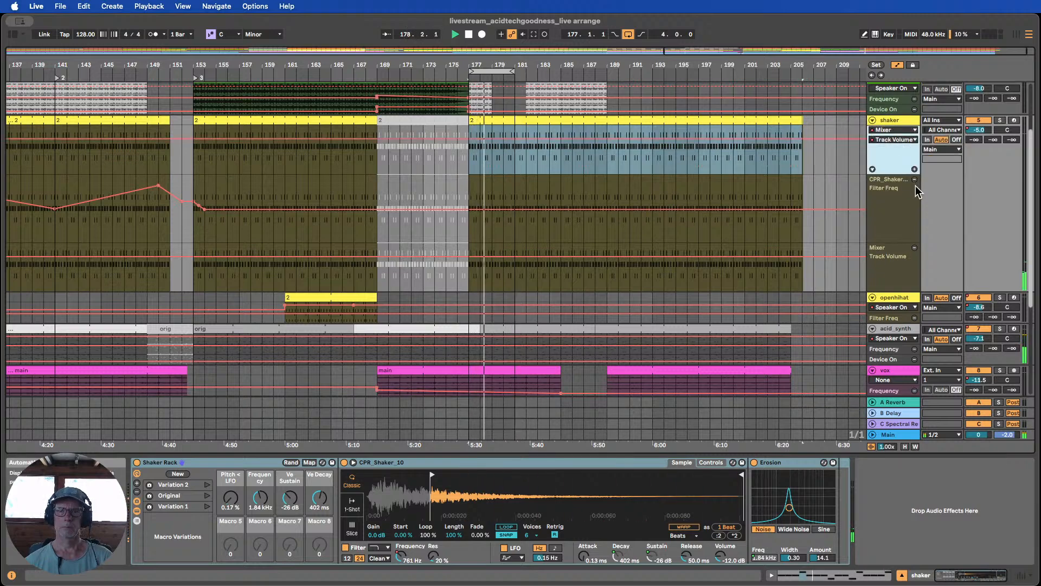
click(915, 170)
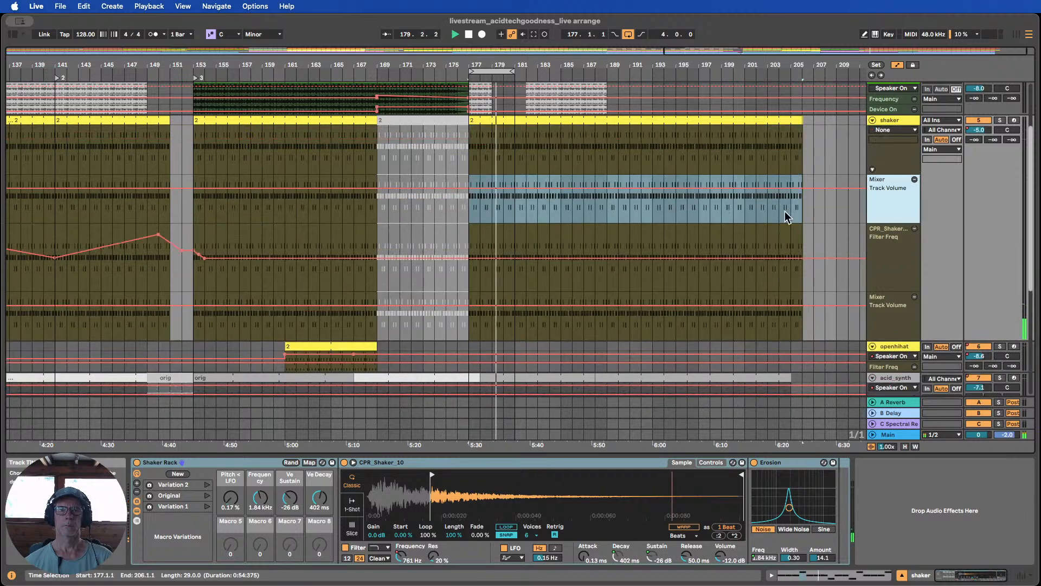
Play back the arrangement from about bar 169 to listen to the transition into bar 177
drag(476, 64, 652, 123)
scroll(696, 183, up, 4)
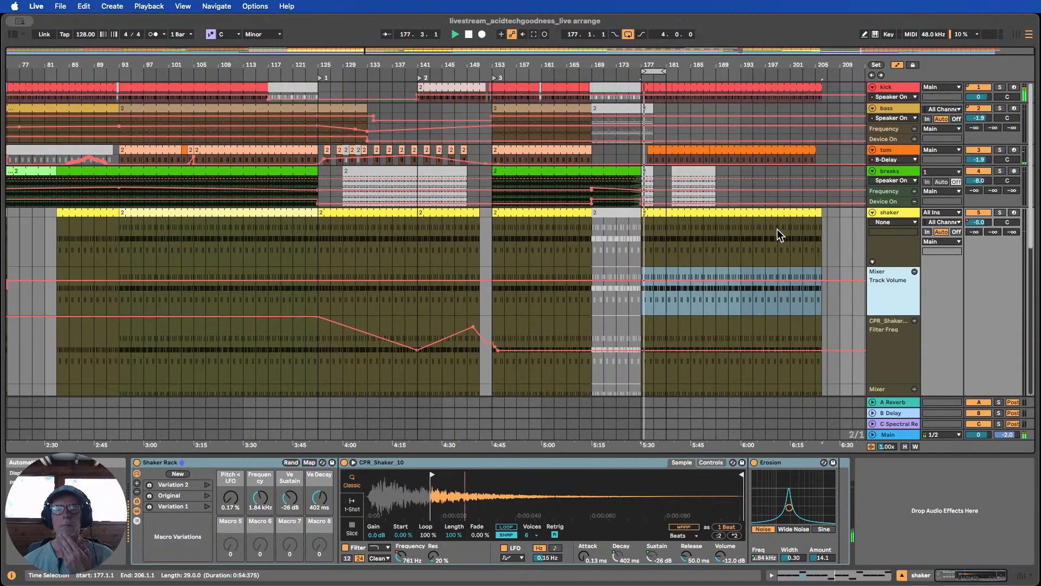
scroll(777, 229, down, 6)
scroll(775, 232, up, 6)
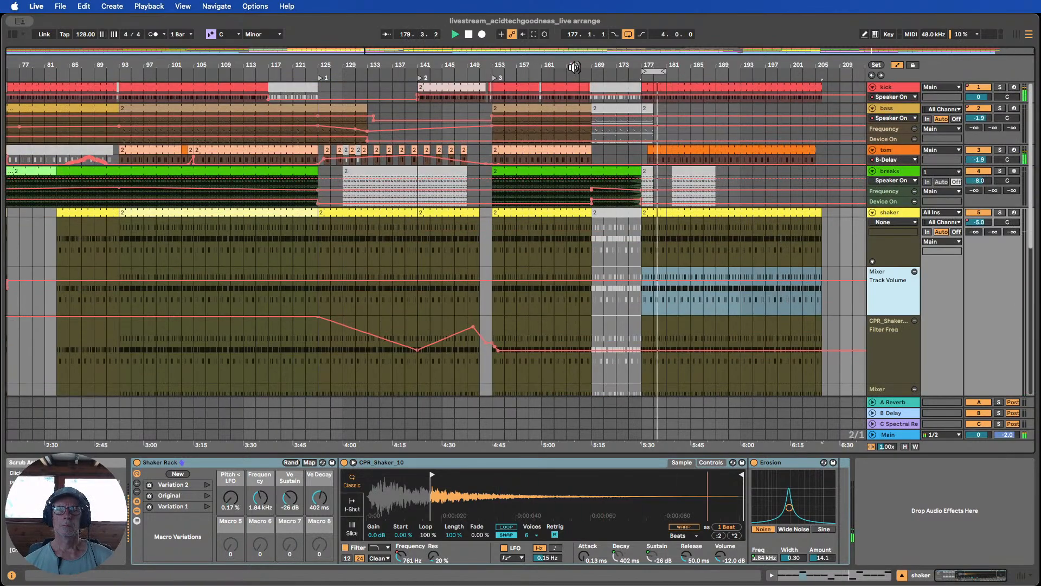
drag(675, 66, 653, 97)
drag(505, 64, 436, 65)
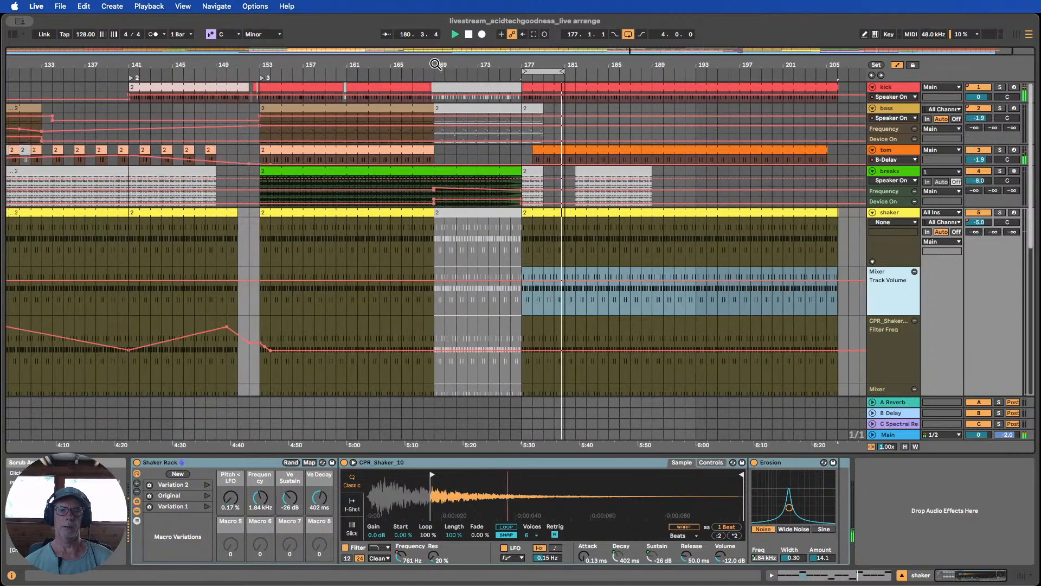
click(426, 73)
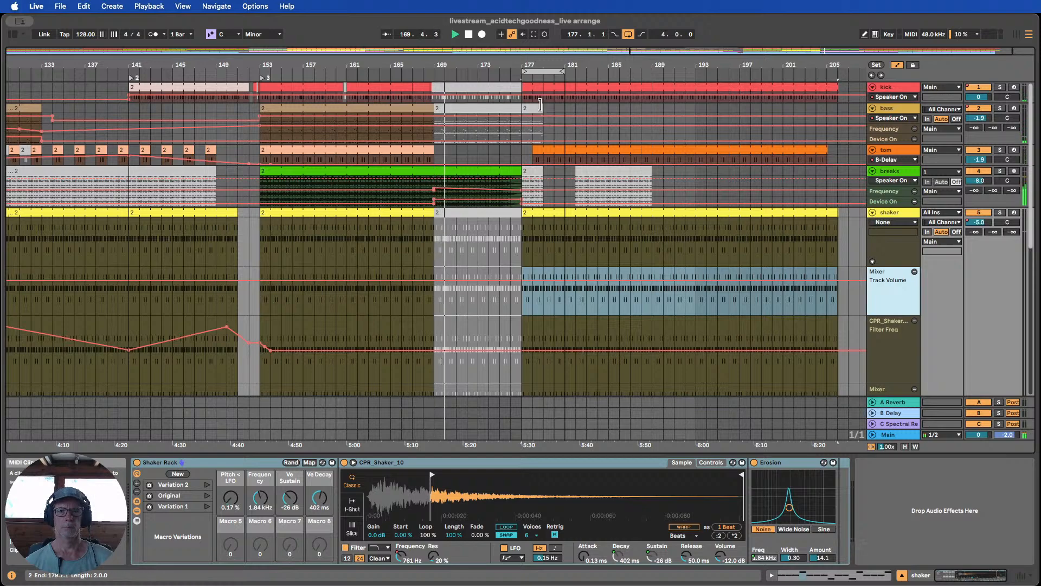
Shorten the bass clip at bar 177 to one bar and extend the tom clip to span bars 177 to 206
click(524, 108)
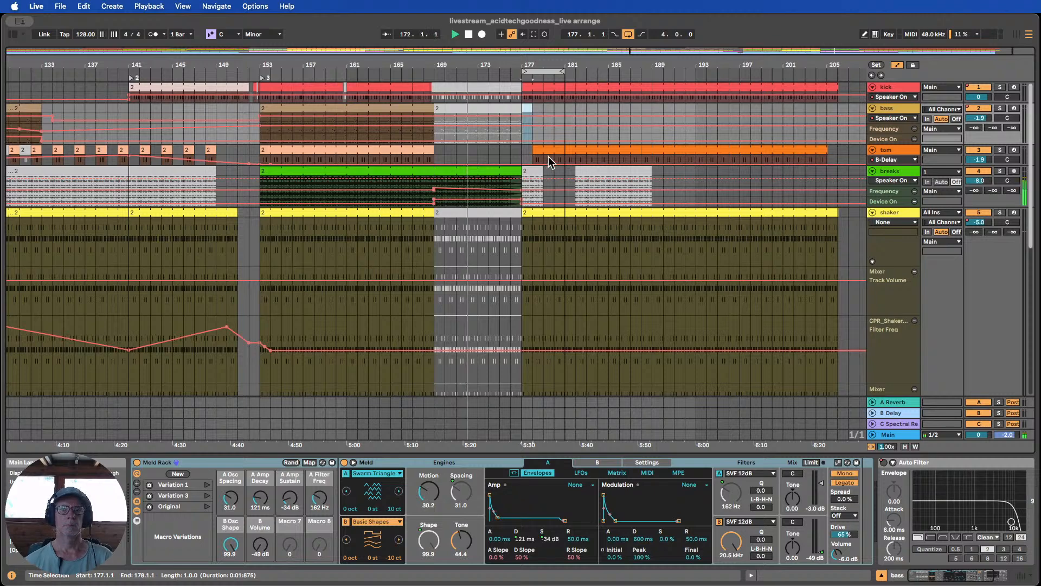
drag(534, 148, 834, 150)
Remove the extra Track Volume lane directly below the shaker clips
scroll(748, 176, down, 4)
scroll(727, 168, down, 1)
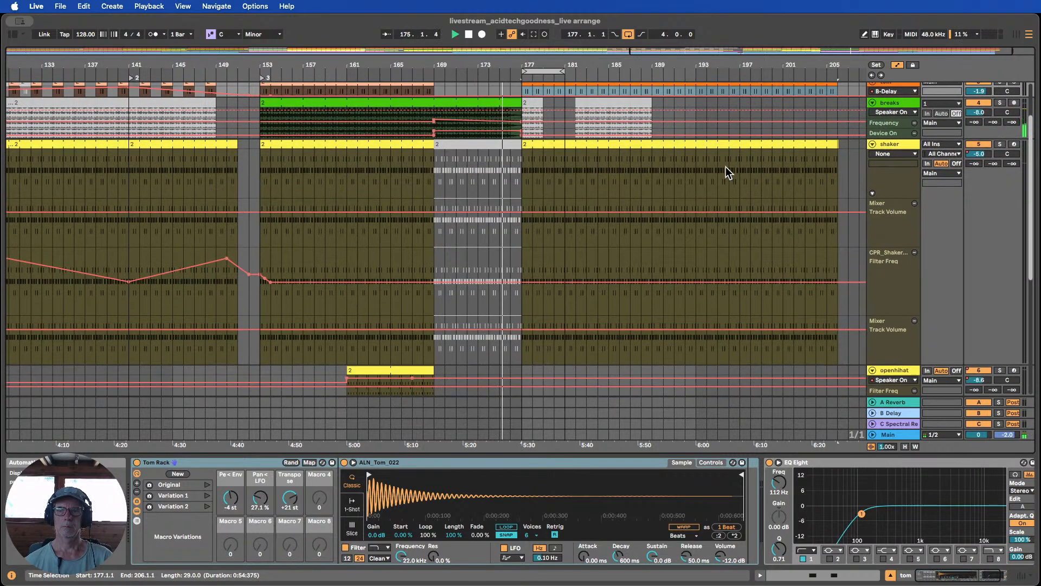
click(914, 203)
click(979, 154)
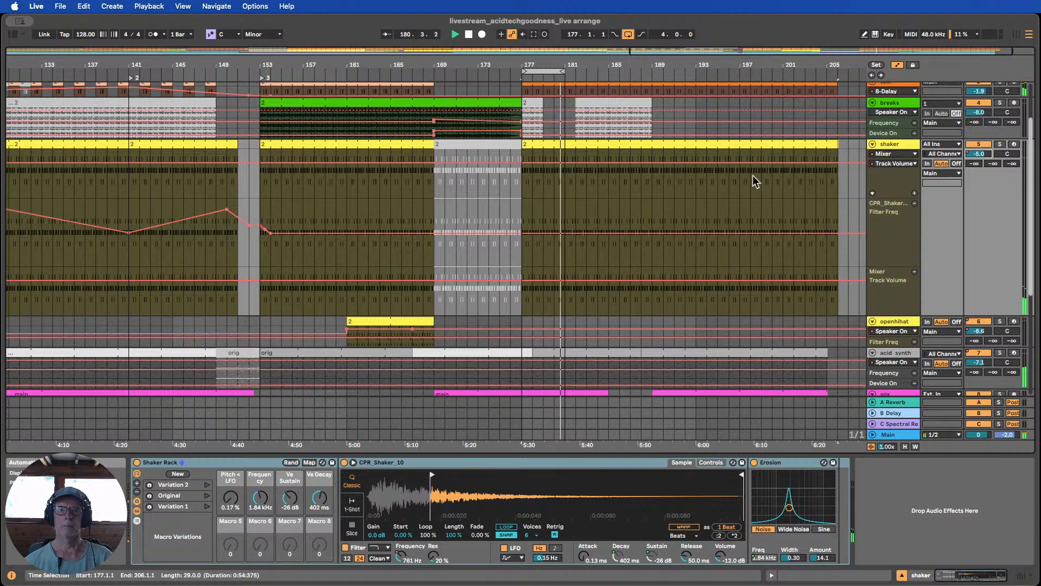
click(999, 145)
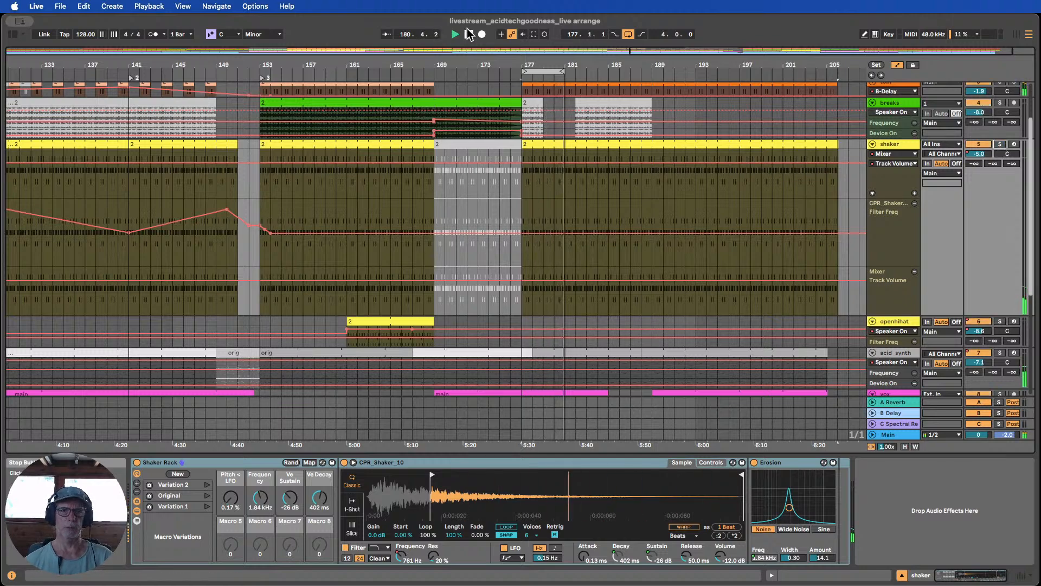
Display the CPR Shaker 10 Filter Res automation on the shaker track and look through the device's other automatable parameters
click(892, 216)
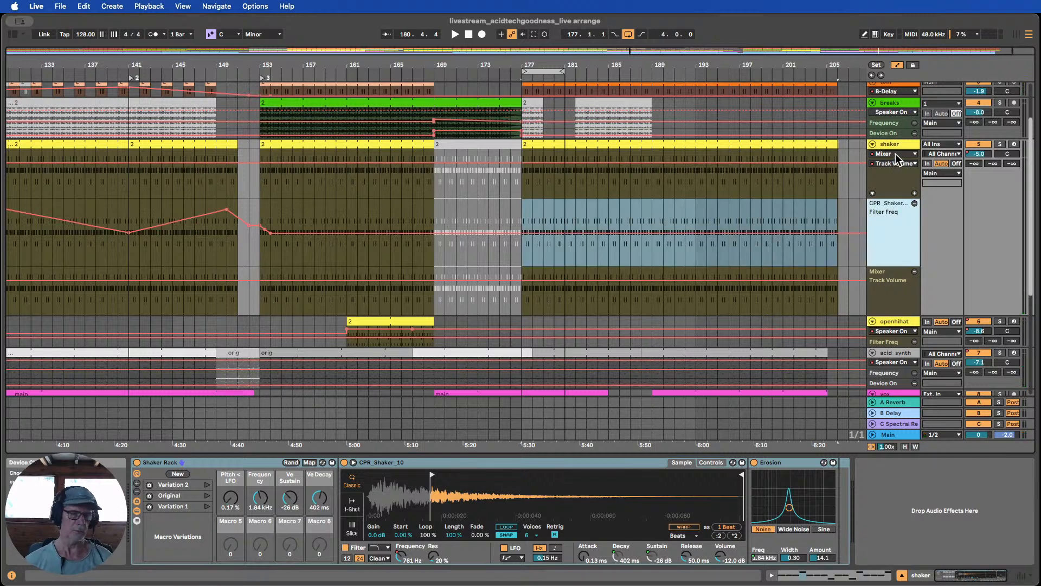
click(896, 154)
click(901, 179)
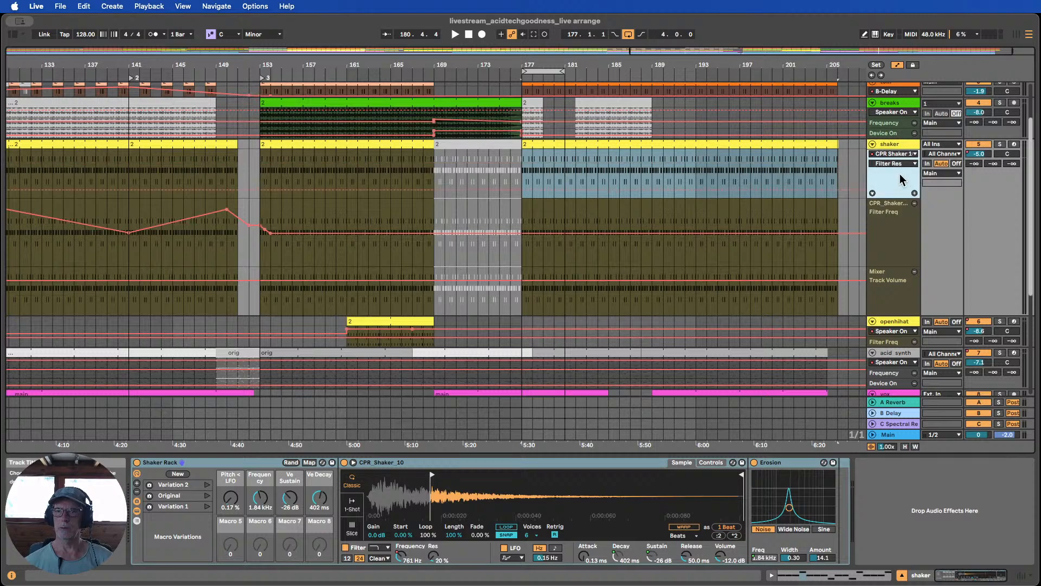
click(899, 162)
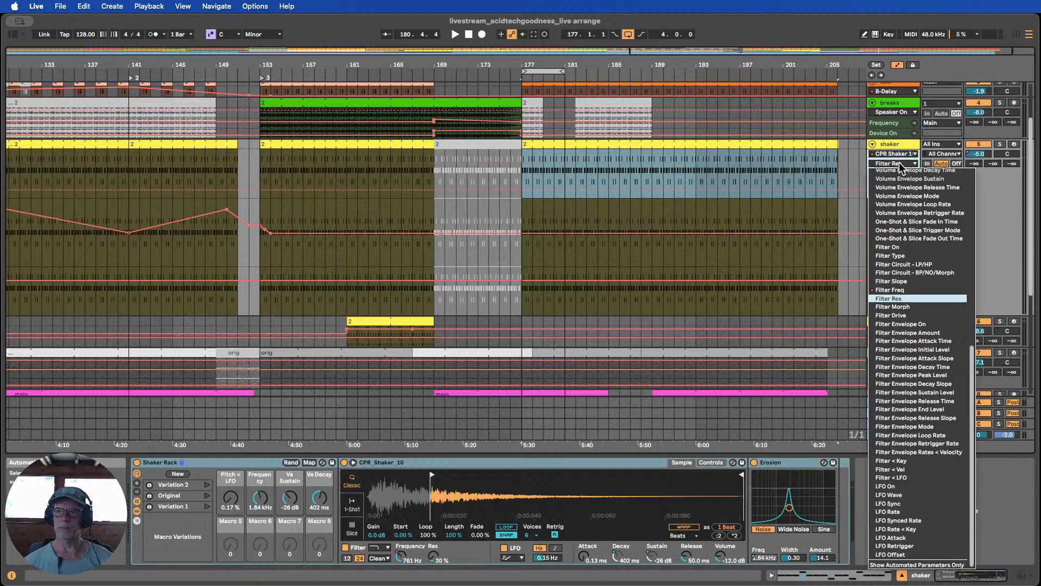
scroll(902, 304, up, 10)
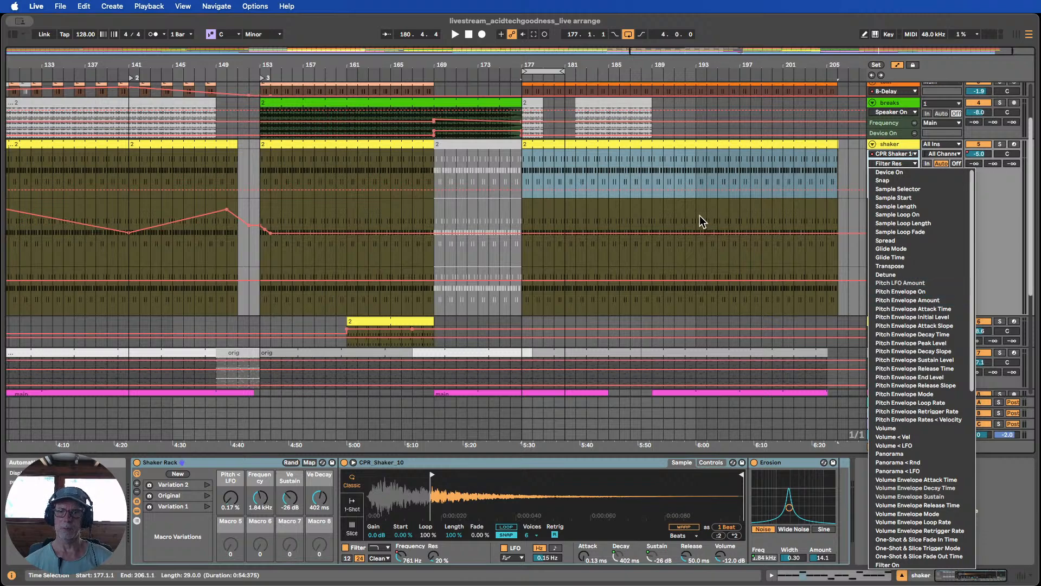
click(869, 235)
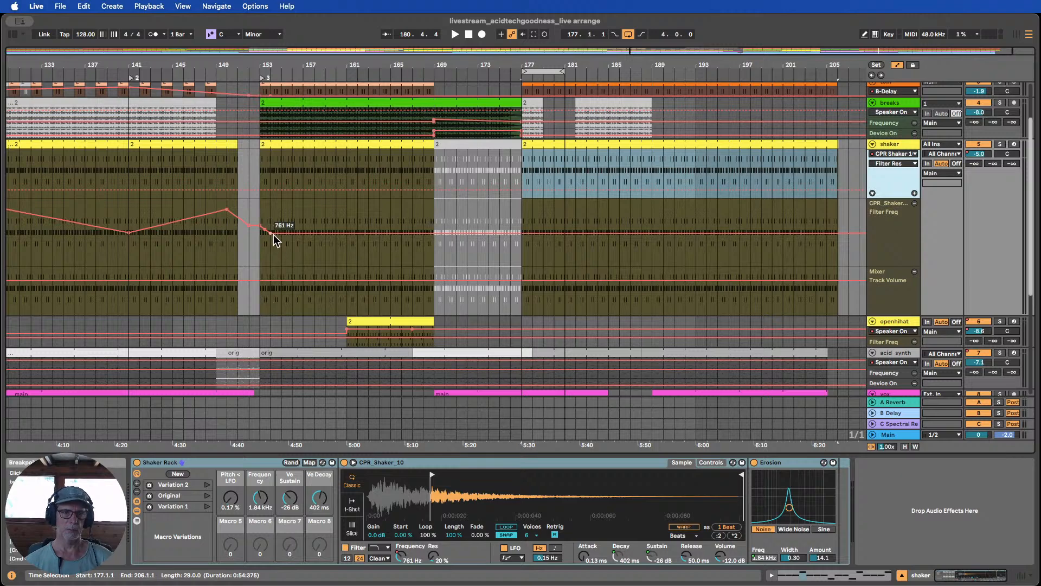
Add a breakpoint at bar 177 in the shaker's Filter Freq automation, raise it to about 16.9 kHz from there on, and play it back
click(522, 233)
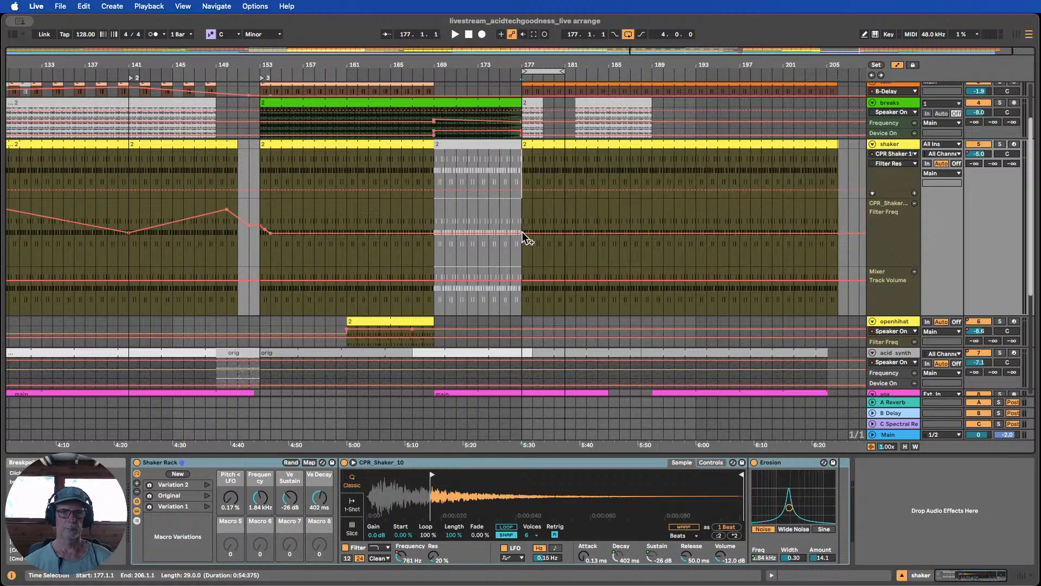
drag(530, 232, 530, 200)
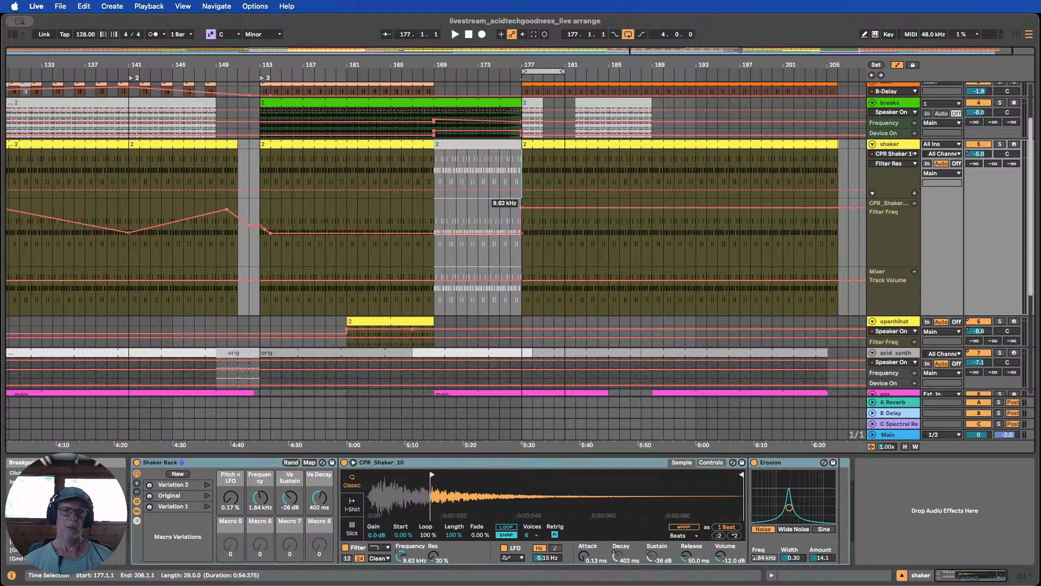
drag(530, 201, 531, 202)
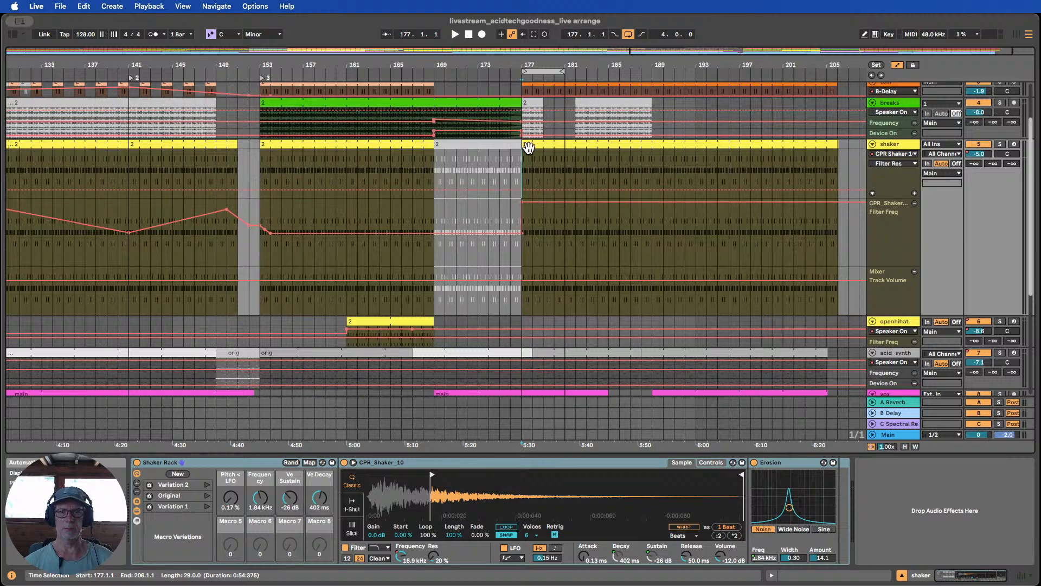
click(516, 76)
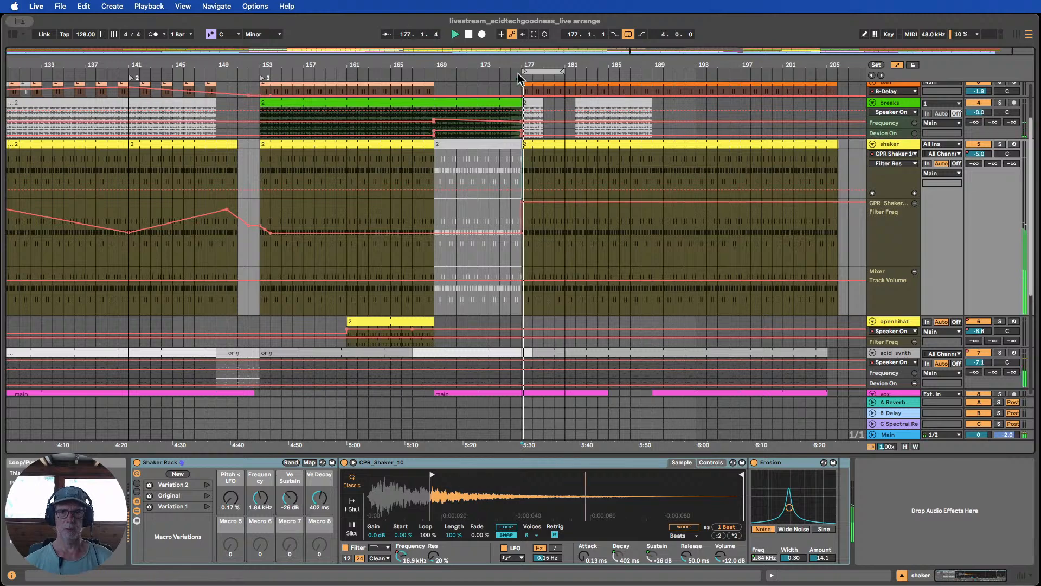
Delete the shaker's 761 Hz and 1.13 kHz Filter Freq breakpoints just after bar 153
drag(522, 65, 567, 63)
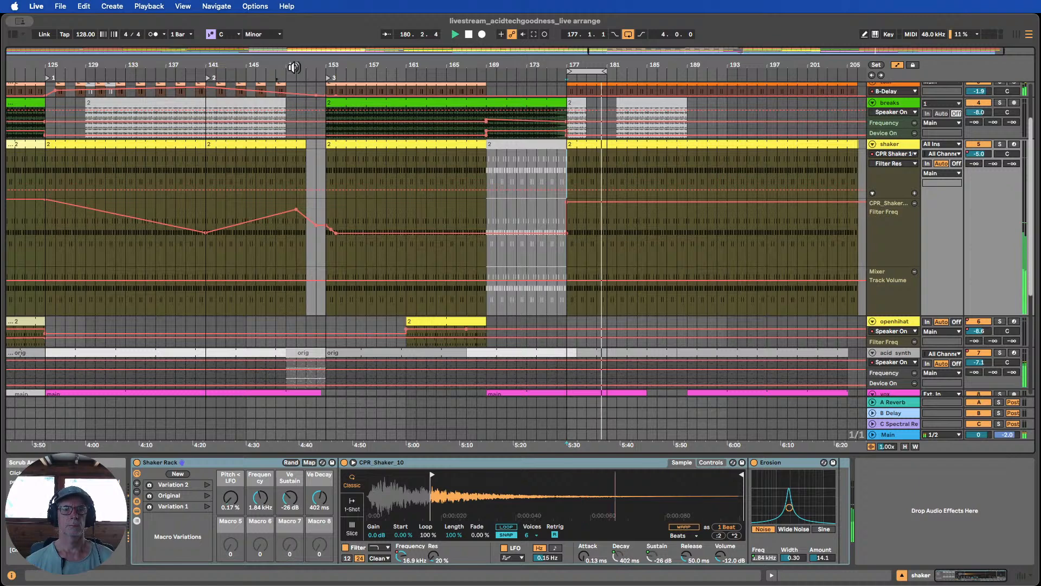
drag(301, 65, 304, 89)
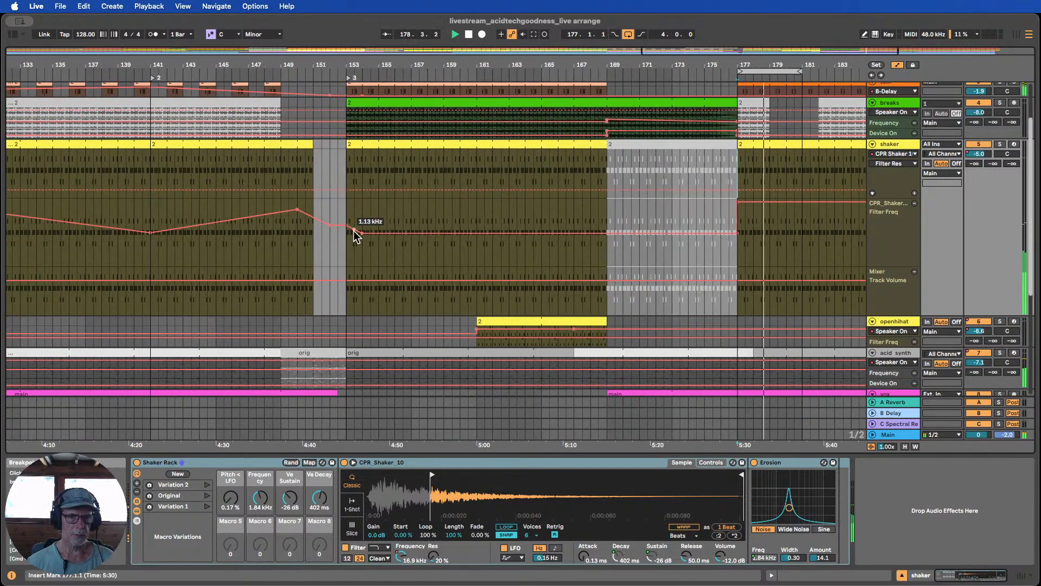
drag(355, 233, 362, 240)
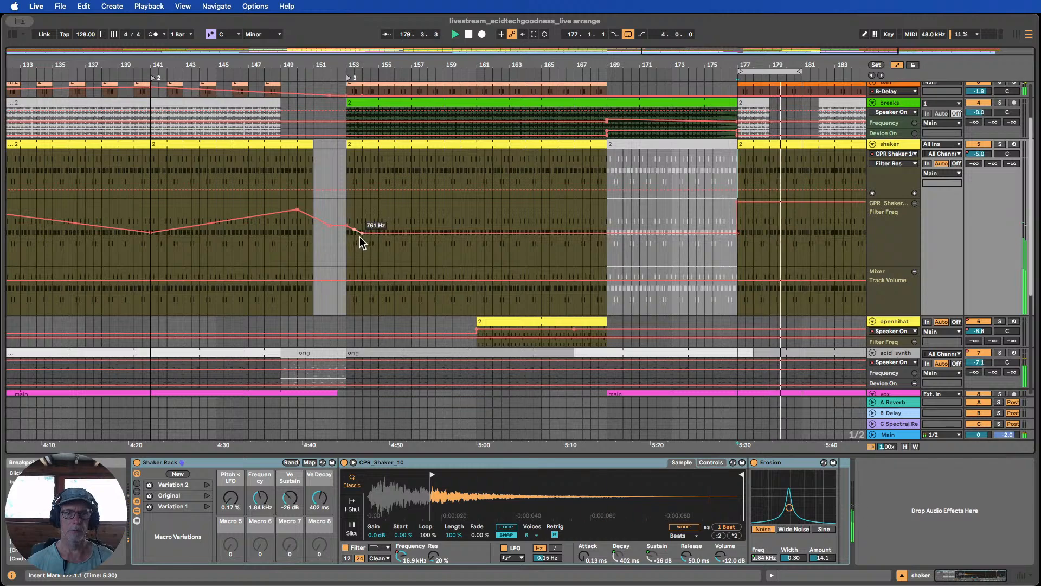
key(super+z)
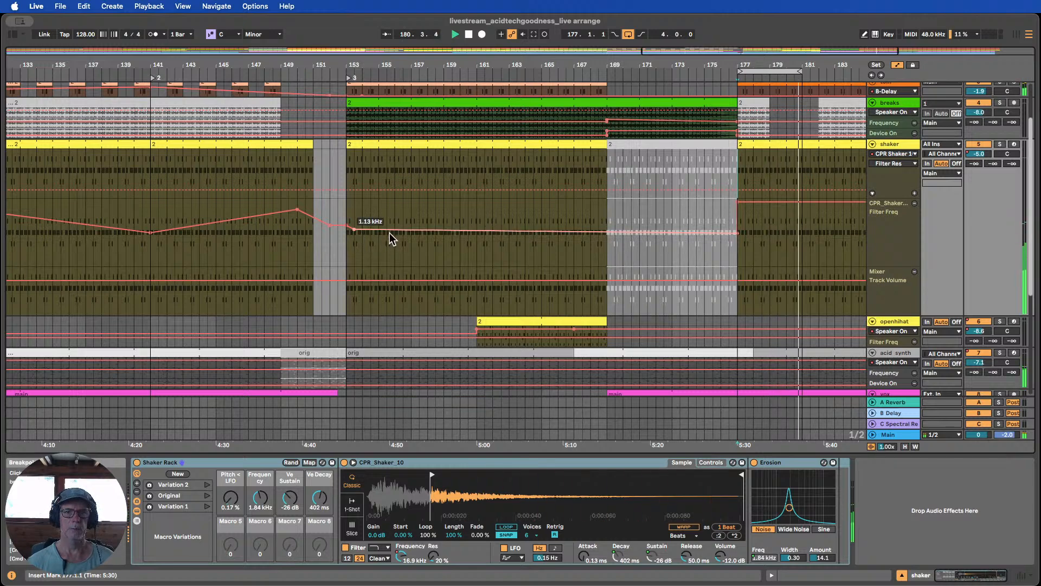
drag(356, 231, 344, 226)
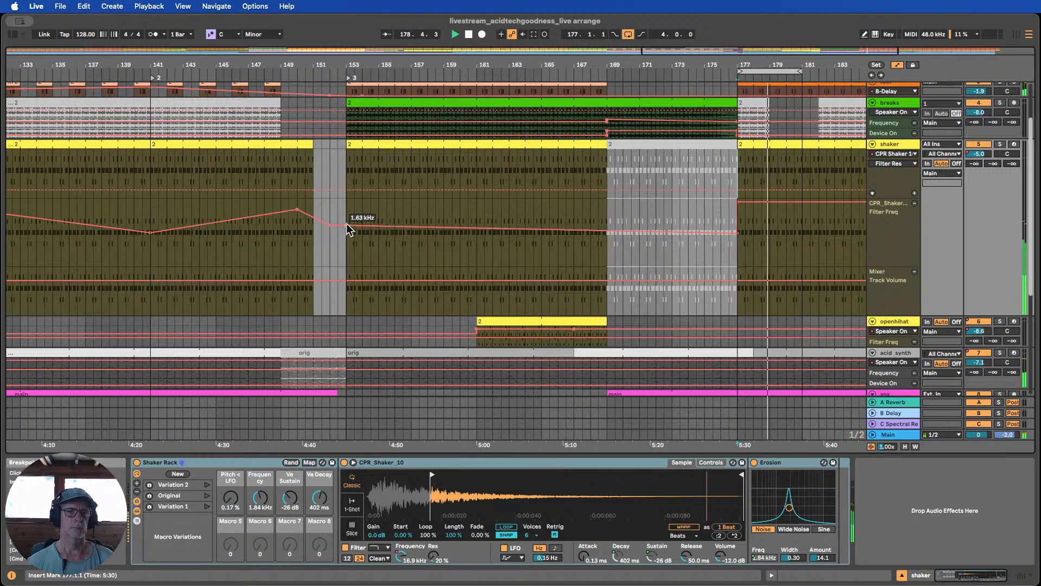
Move the shaker's Filter Freq breakpoint at bar 152 to bar 153 and lower it to 434 Hz
drag(334, 230, 335, 264)
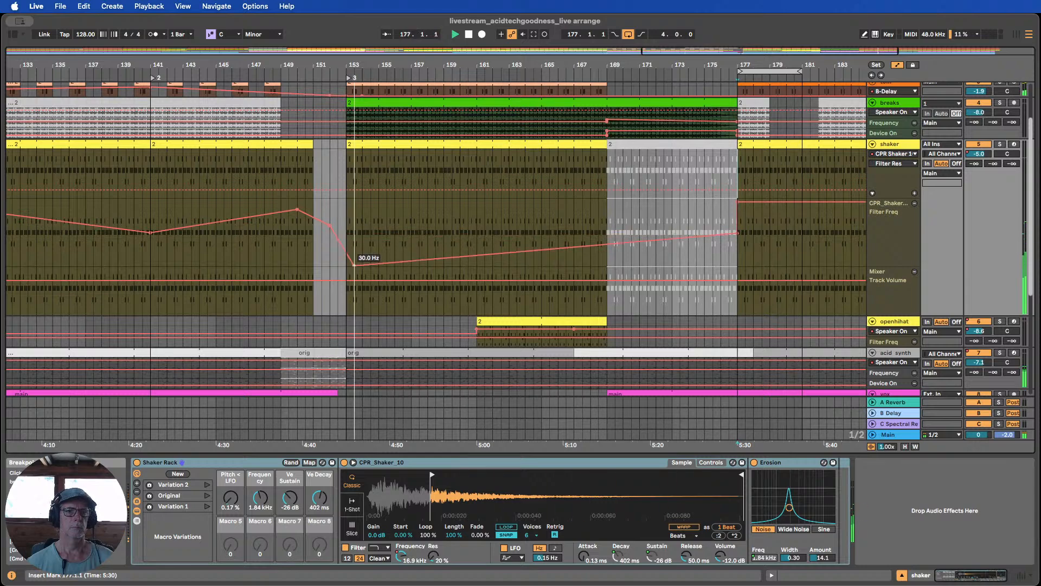
click(348, 266)
mouse_move(332, 232)
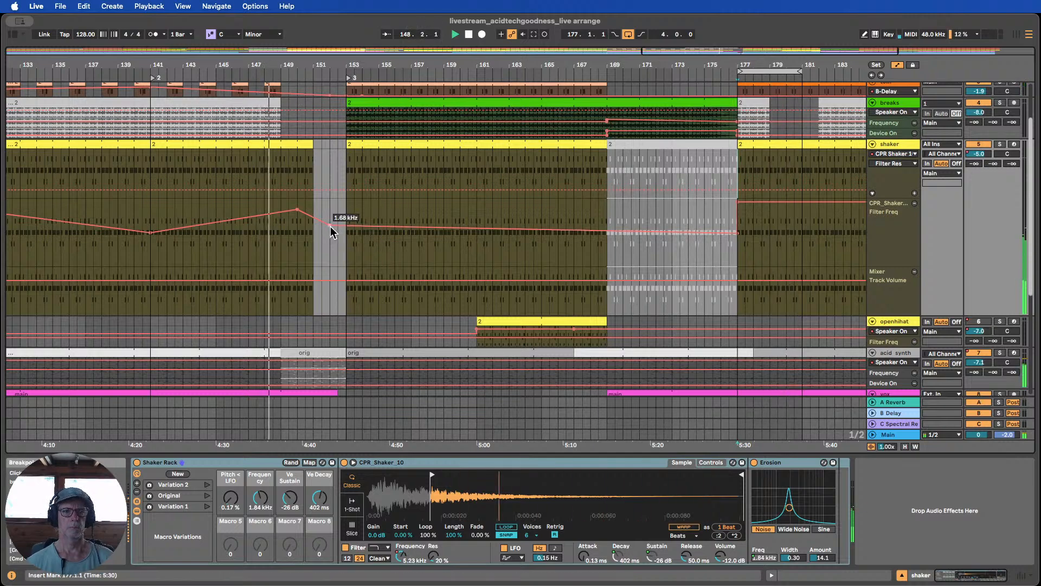
drag(331, 226, 347, 224)
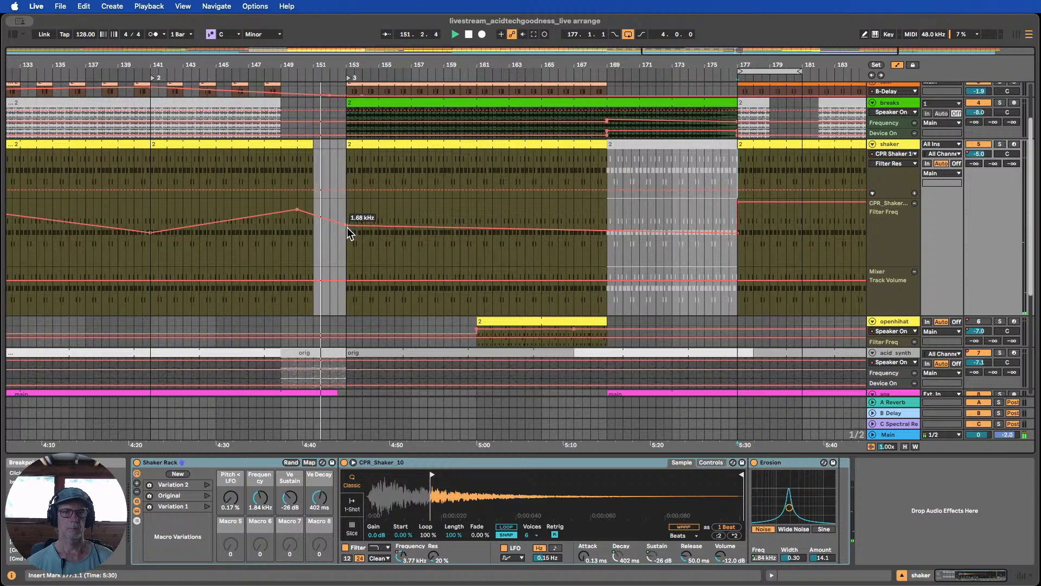
drag(347, 225, 348, 239)
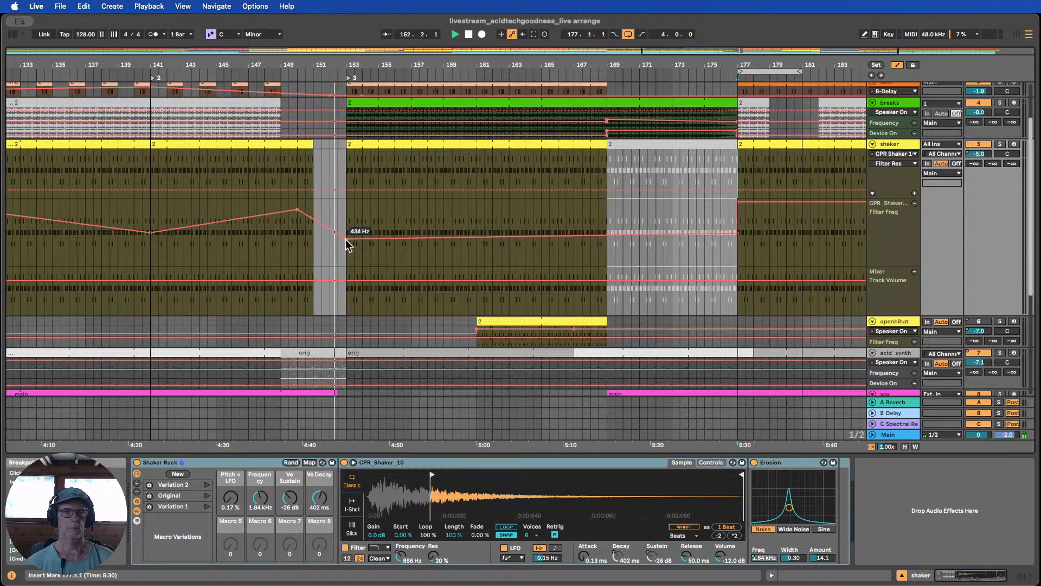
Extend the shaker clip starting at bar 141 to end at bar 152, and lower the Filter Freq breakpoint at bar 153 to 273 Hz
click(245, 77)
drag(308, 143, 326, 146)
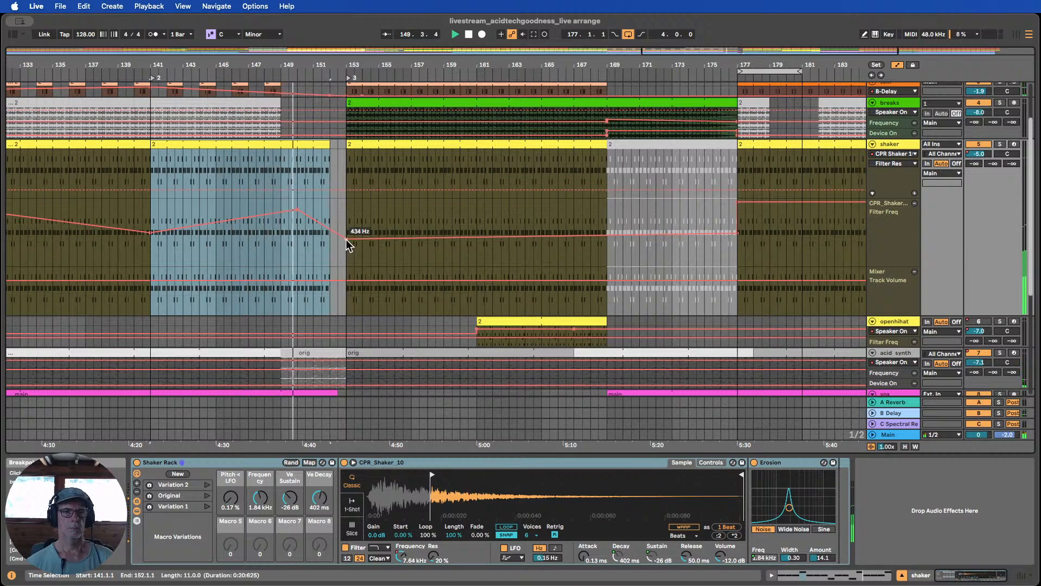
drag(347, 238, 346, 244)
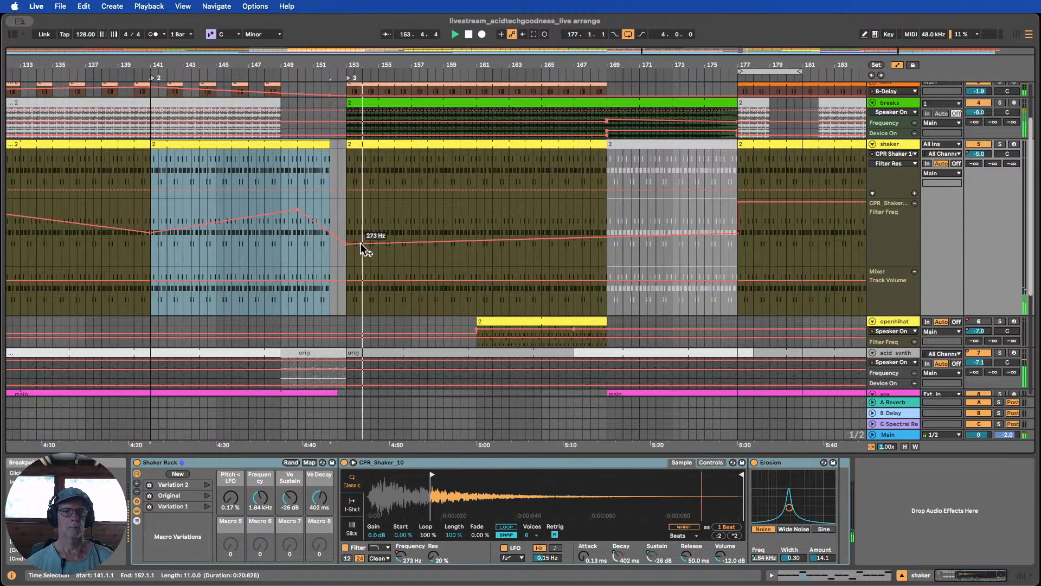
Add shaker Filter Freq breakpoints at bars 153 and 169 and set both to 12.5 kHz
drag(364, 244, 346, 205)
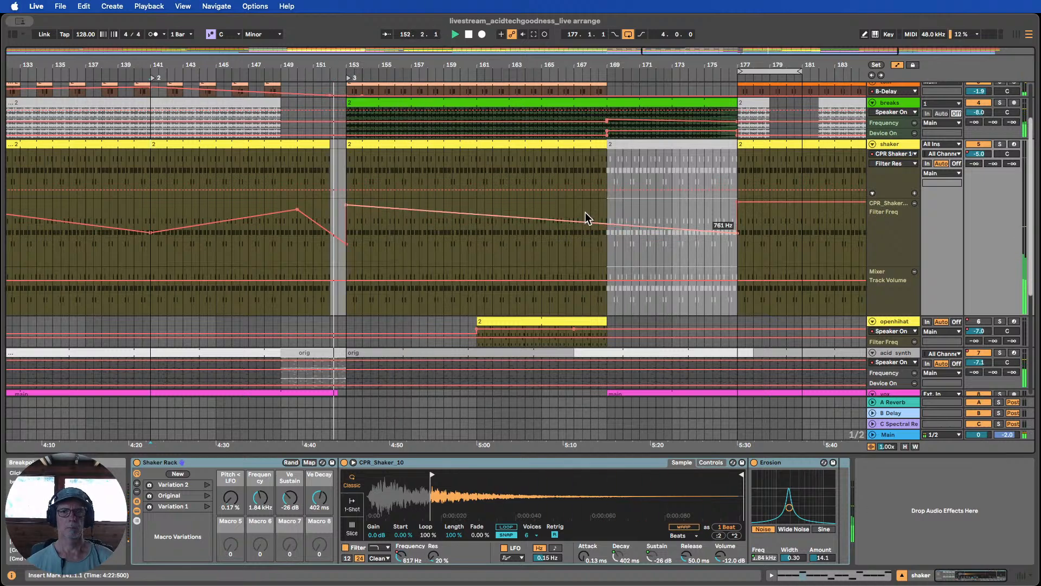
drag(574, 221, 607, 206)
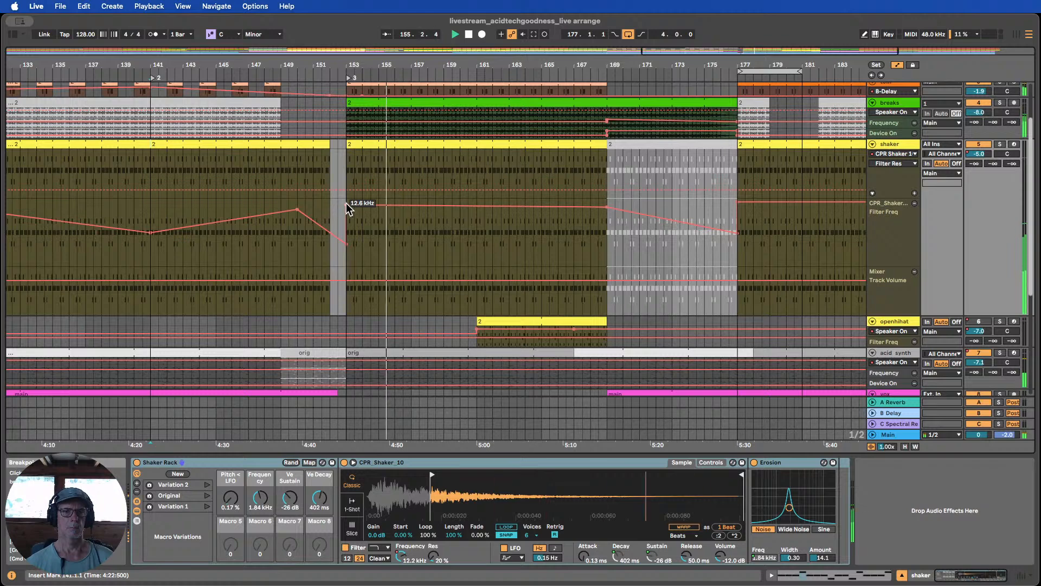
drag(347, 204, 347, 204)
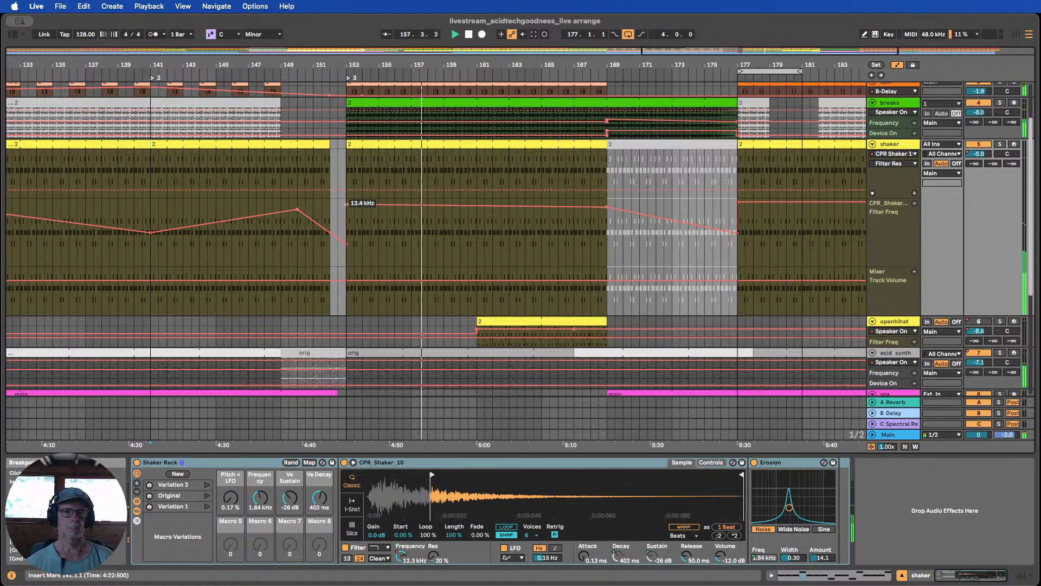
click(360, 222)
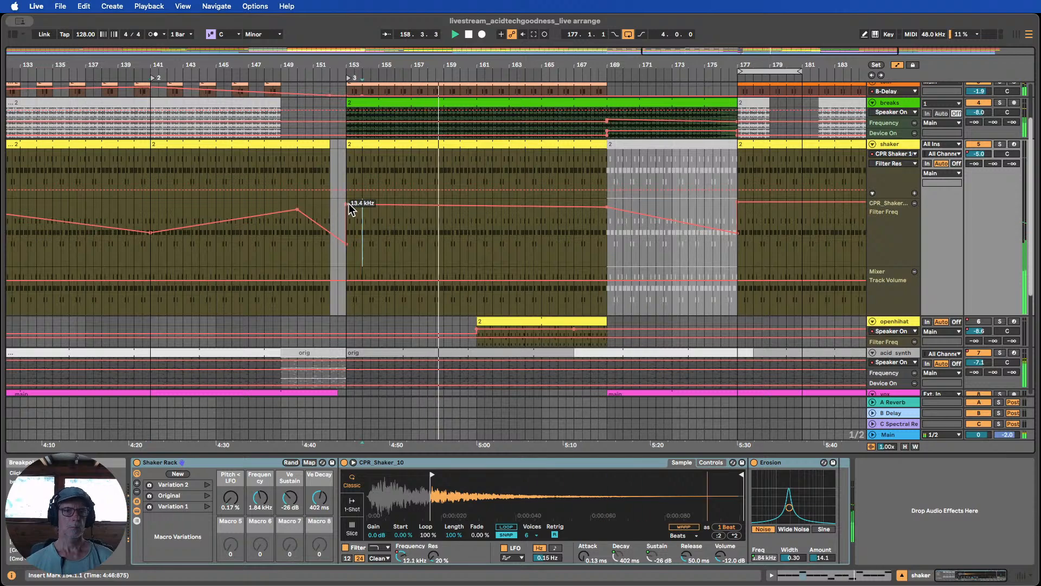
drag(349, 205, 348, 204)
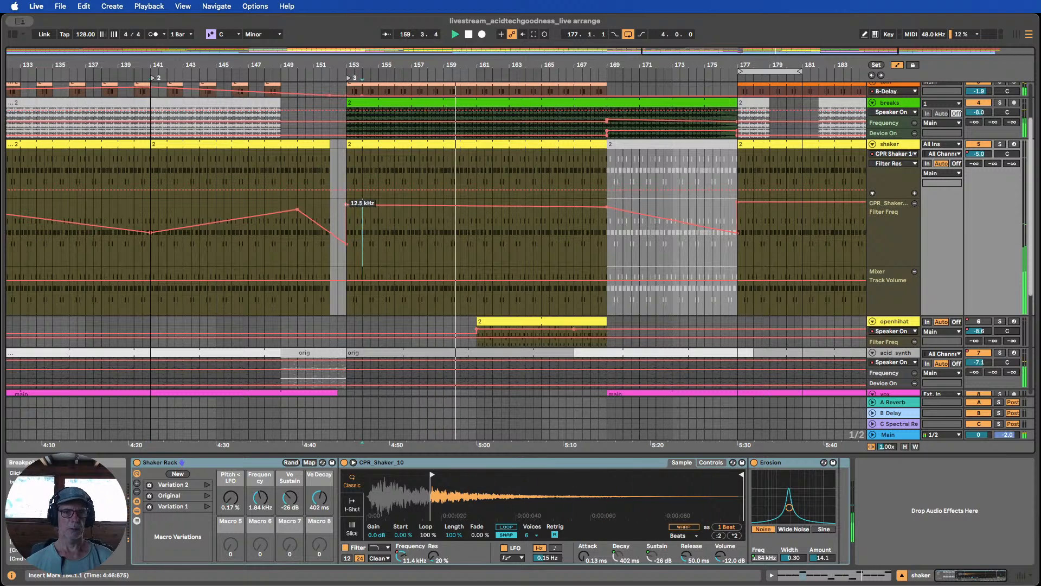
click(606, 213)
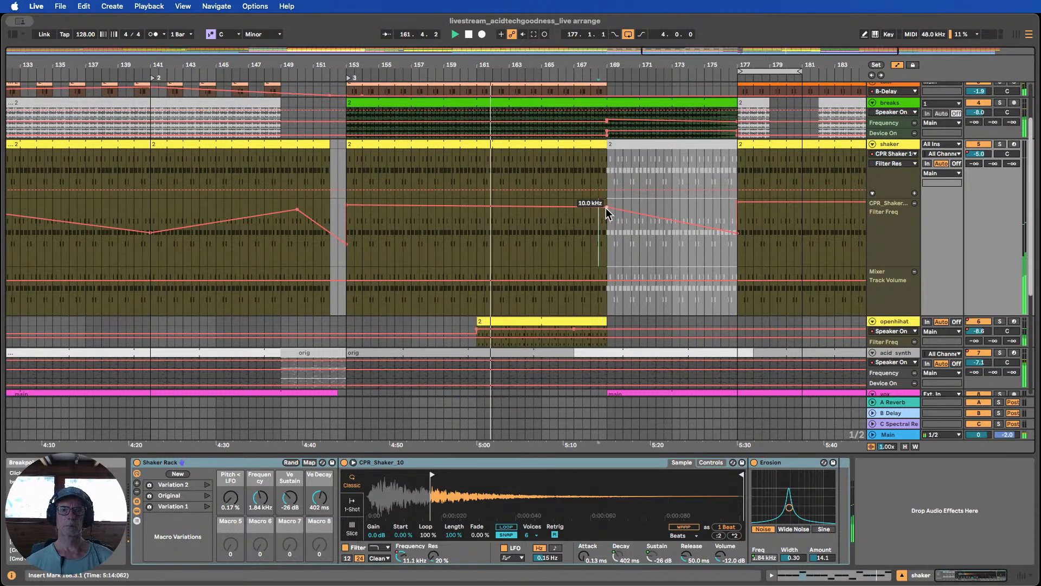
drag(606, 212, 606, 205)
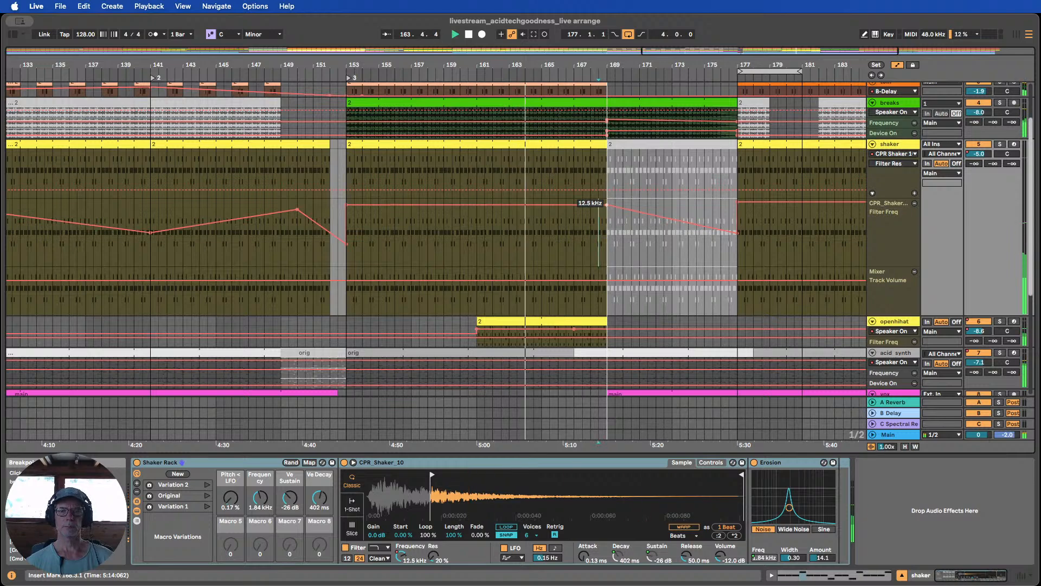
Extend the tom clip starting at bar 153 to end at bar 176, and play back the transition
drag(592, 66, 529, 49)
scroll(601, 177, down, 1)
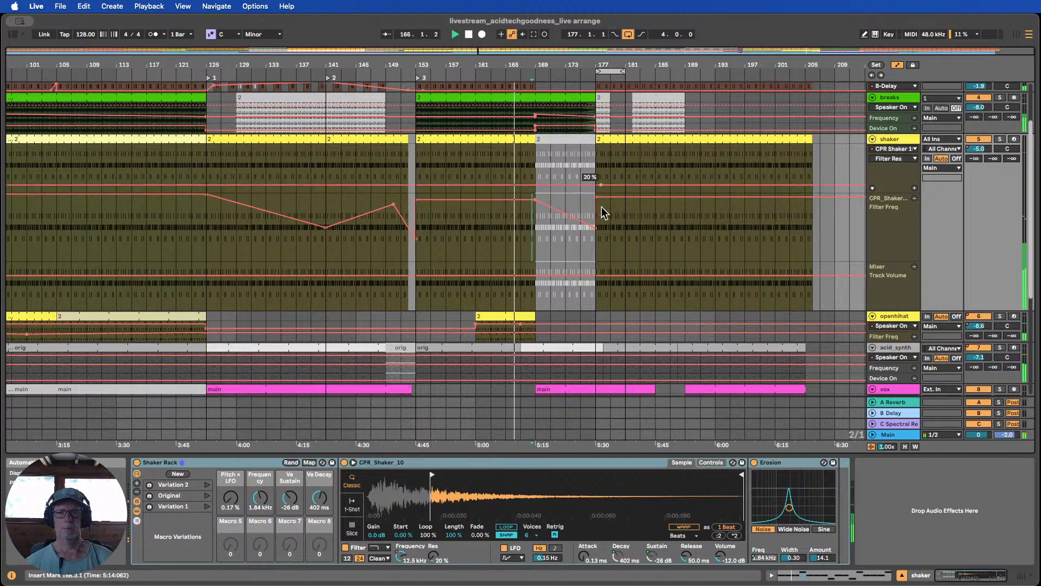
scroll(586, 228, up, 3)
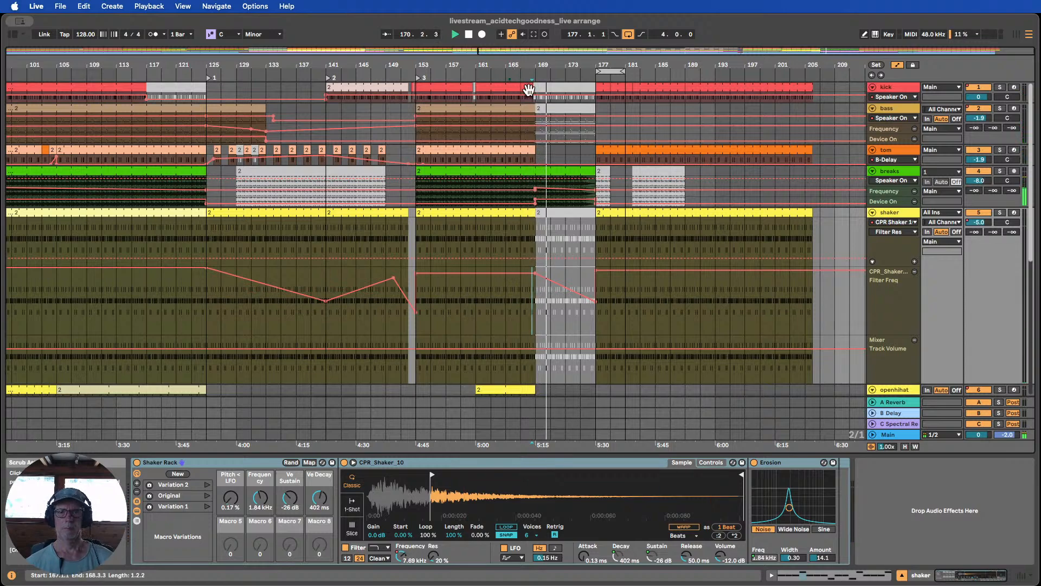
drag(531, 146, 595, 147)
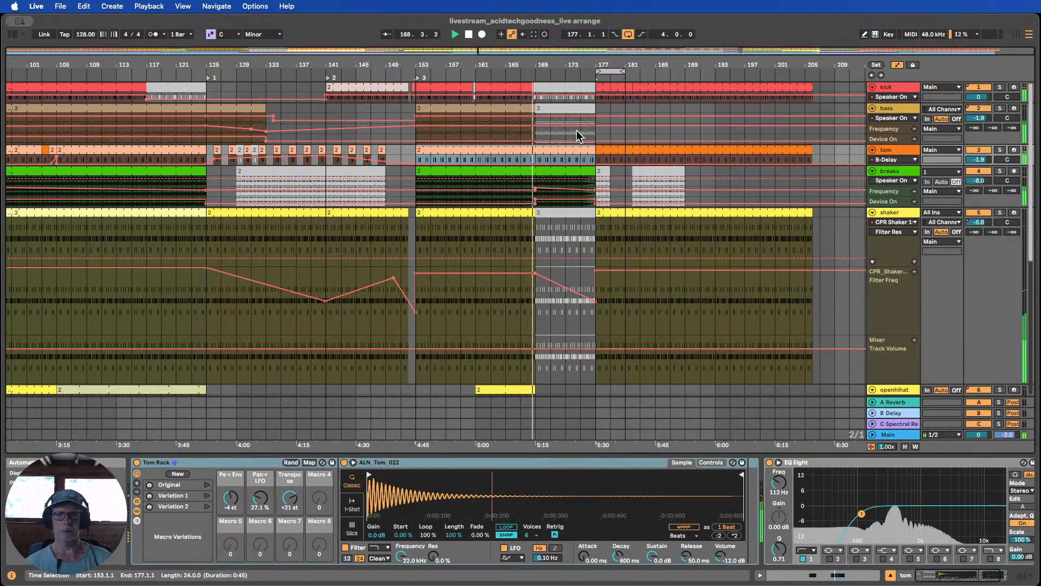
click(607, 152)
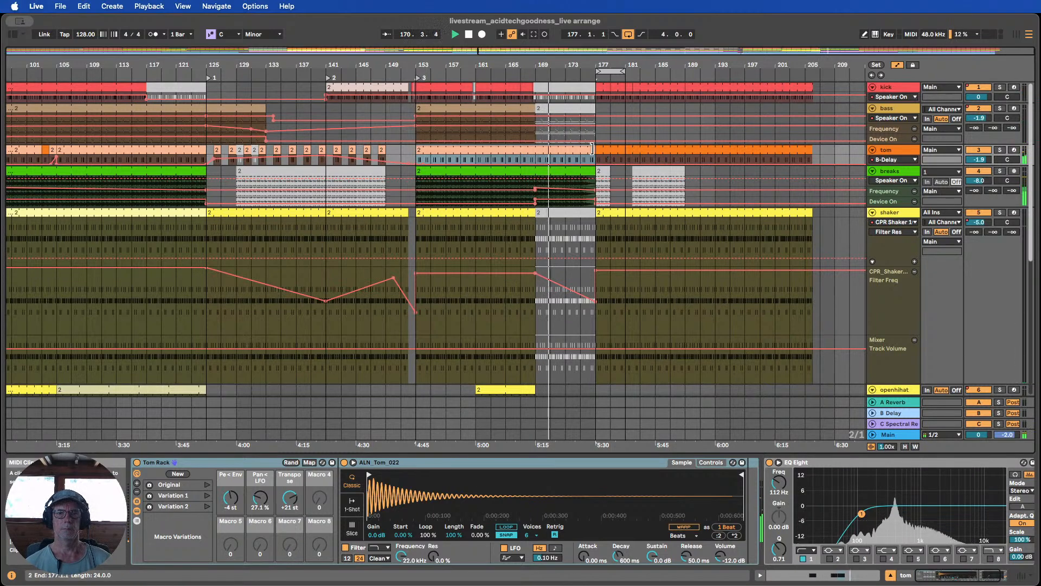
mouse_move(592, 149)
mouse_down()
mouse_move(549, 149)
mouse_move(581, 147)
mouse_up()
drag(585, 69, 585, 113)
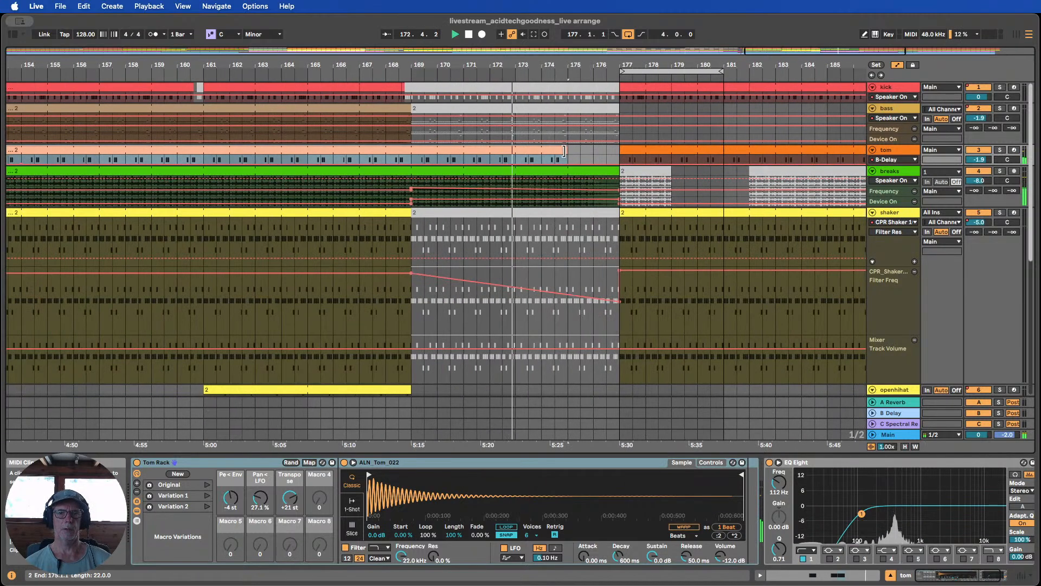
drag(566, 150, 596, 155)
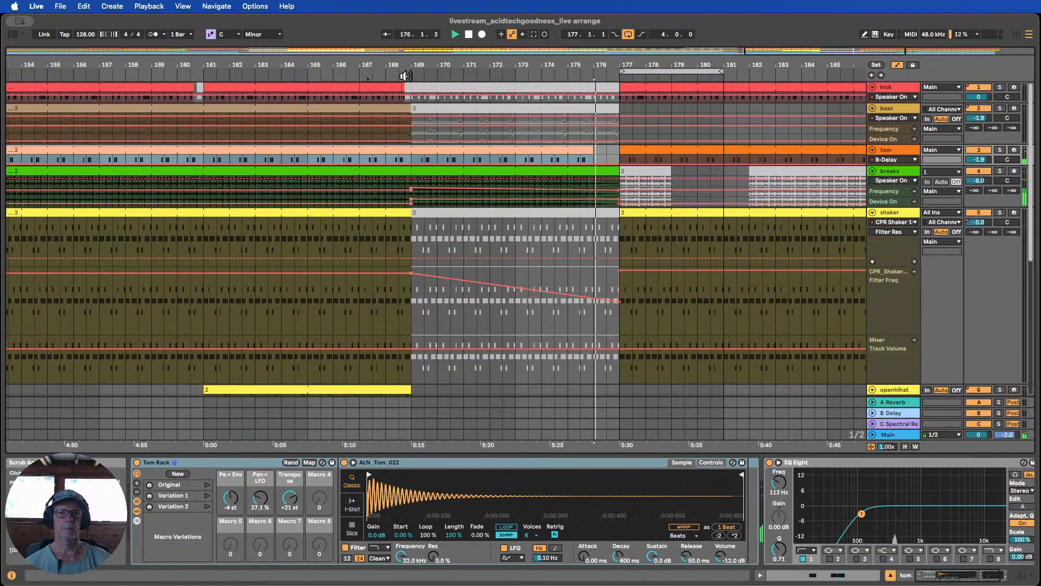
click(371, 76)
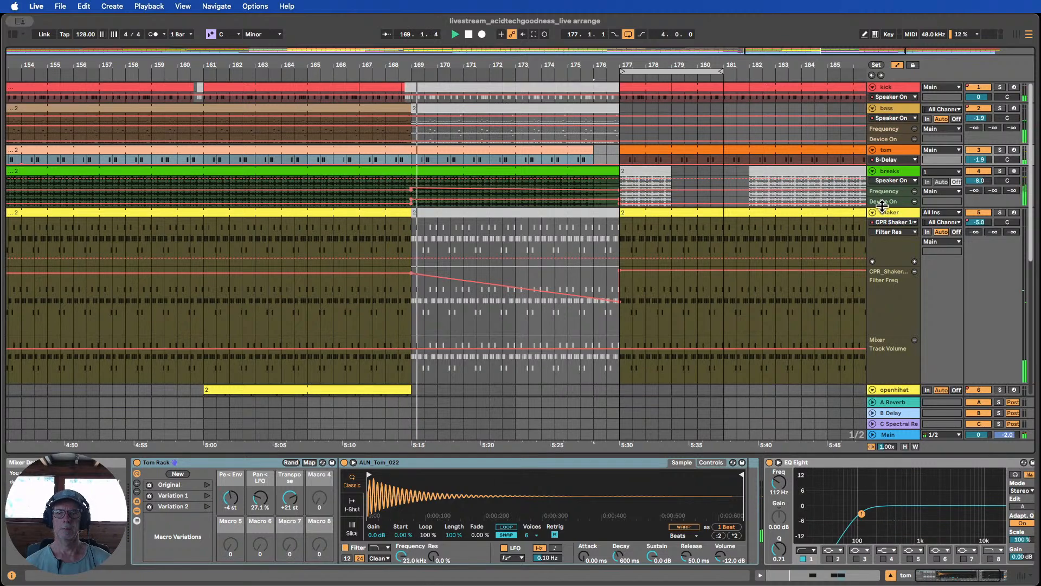
Enlarge the breaks track's Auto Filter Frequency and Device On lanes, and move the filter's switch-on from bar 169 to bar 173
click(880, 196)
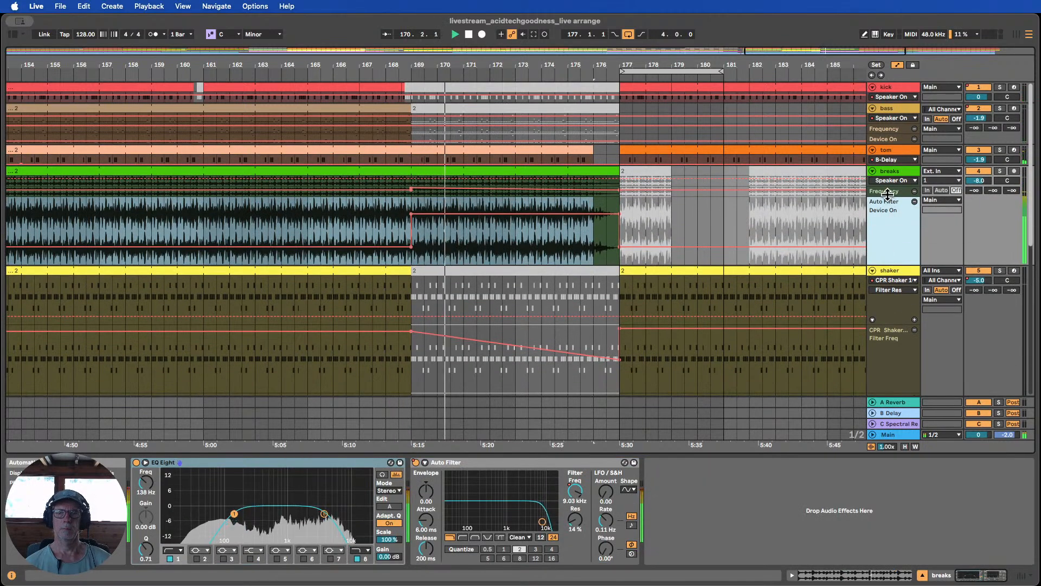
drag(888, 196, 888, 244)
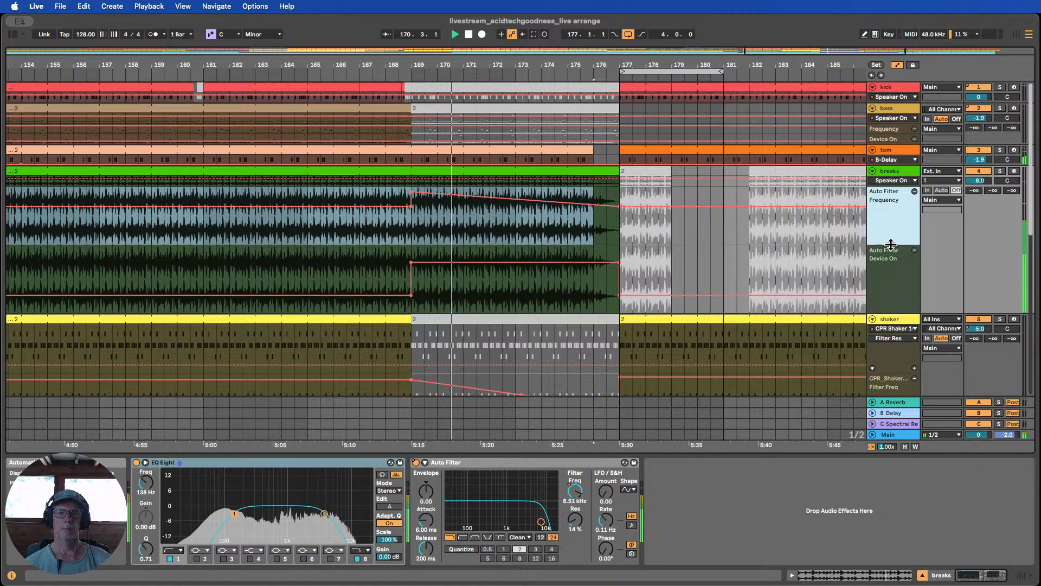
click(350, 74)
click(414, 292)
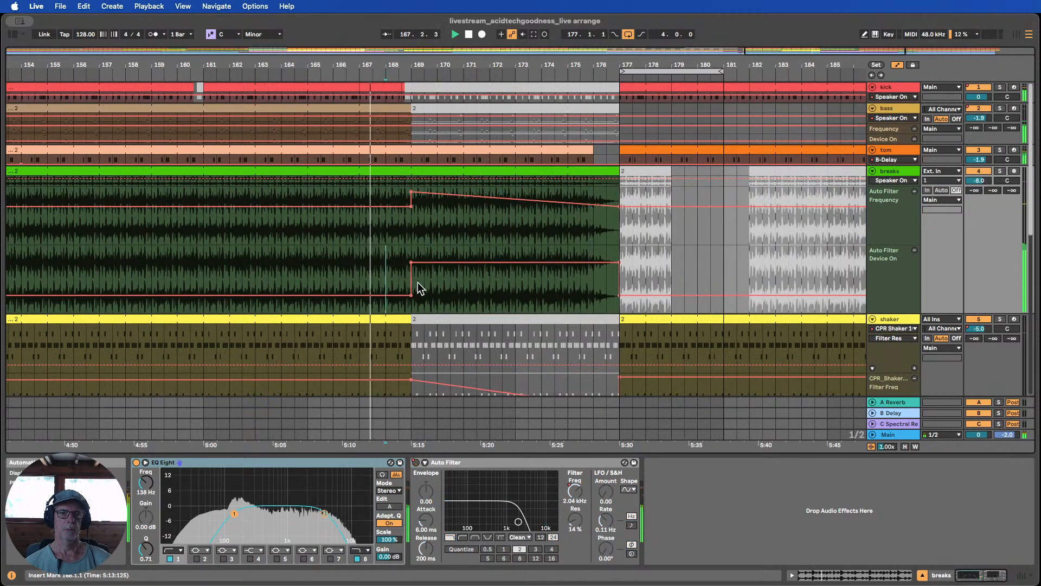
drag(412, 280, 515, 281)
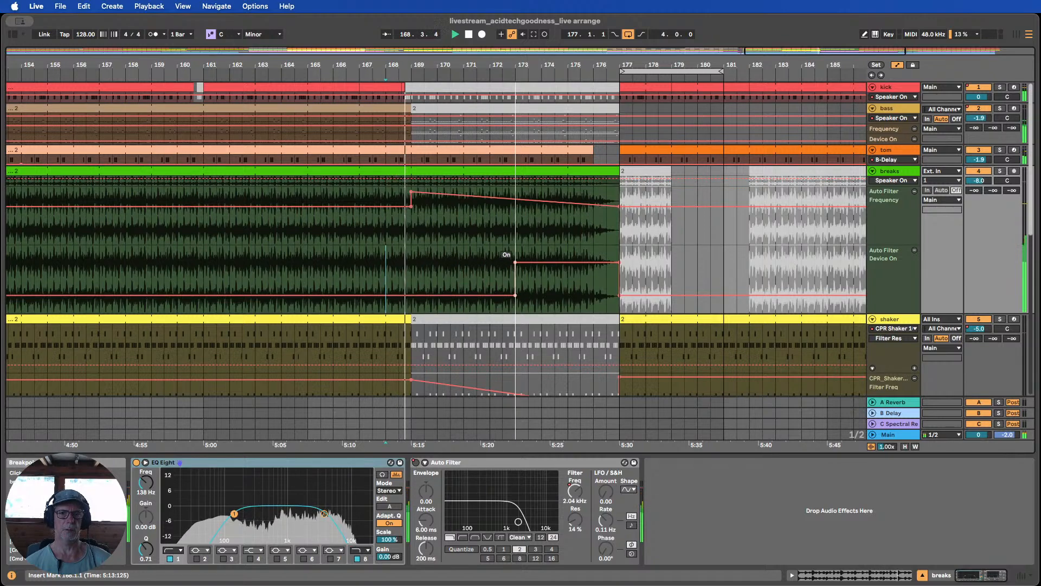
Delete the lower breaks Frequency breakpoint at bar 169 and add one at bar 173 set to 12.1 kHz
click(411, 206)
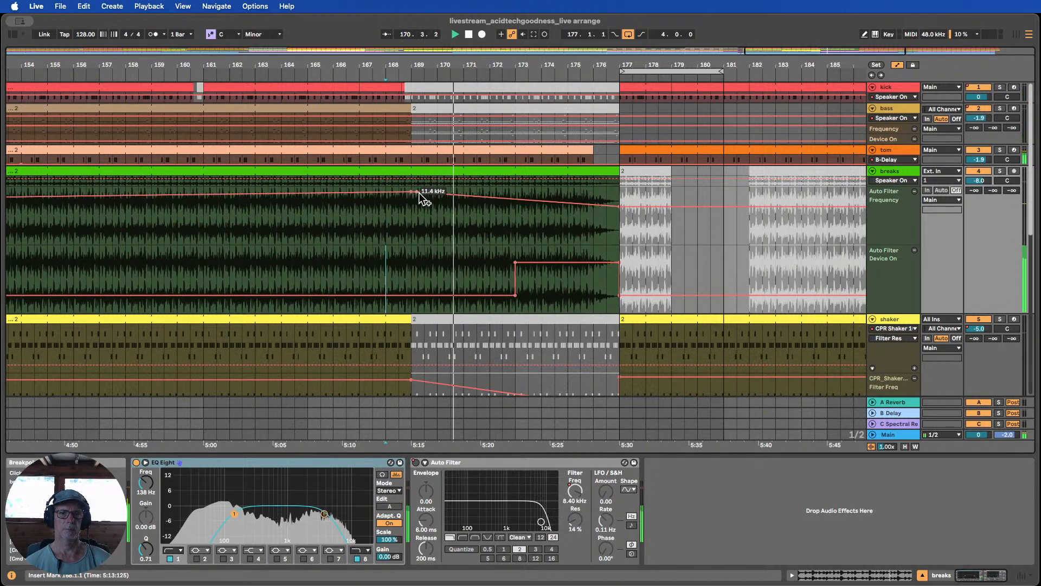
drag(515, 199, 515, 191)
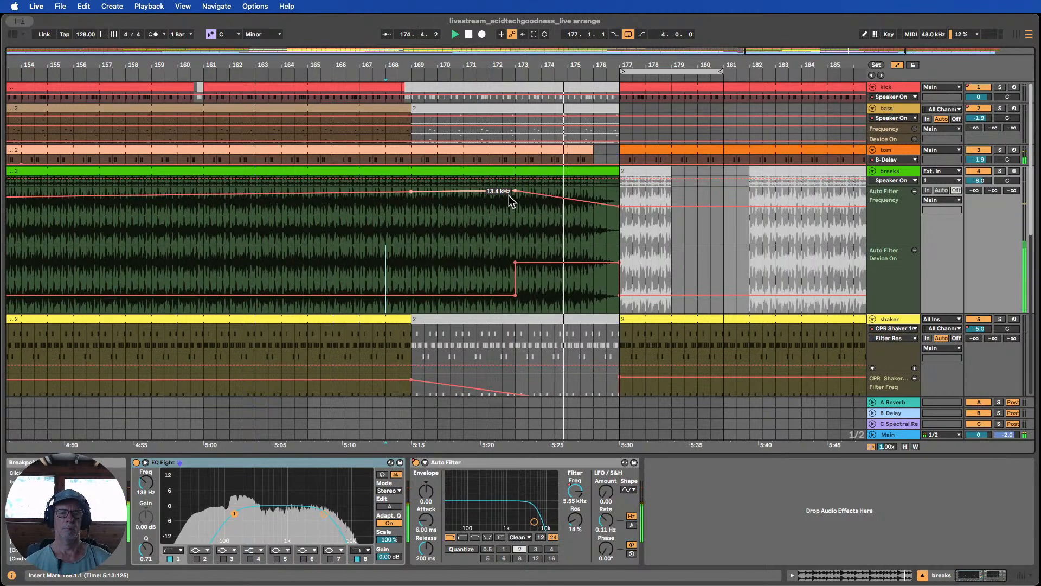
drag(513, 192, 514, 192)
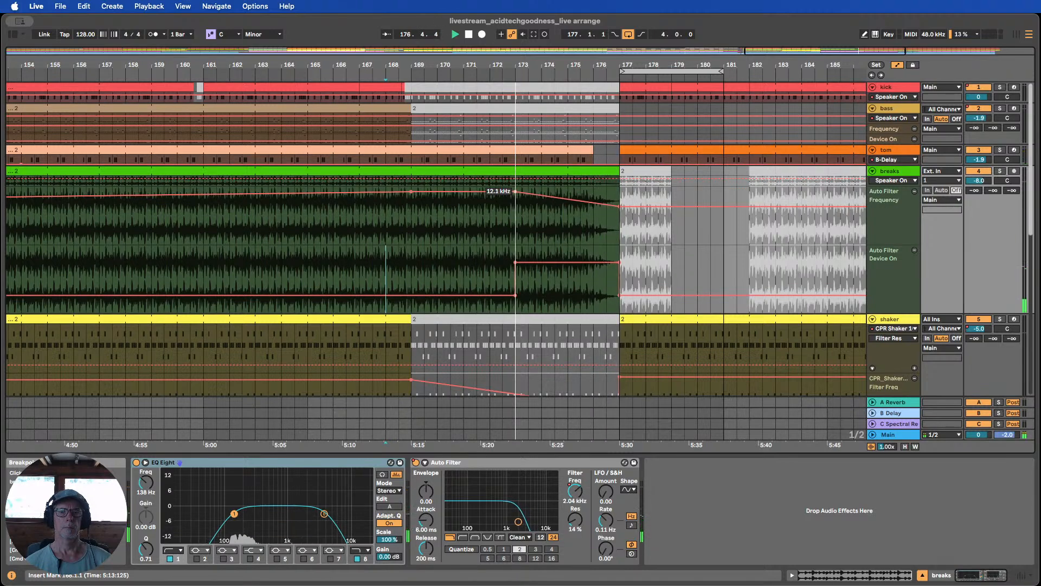
drag(515, 191, 516, 192)
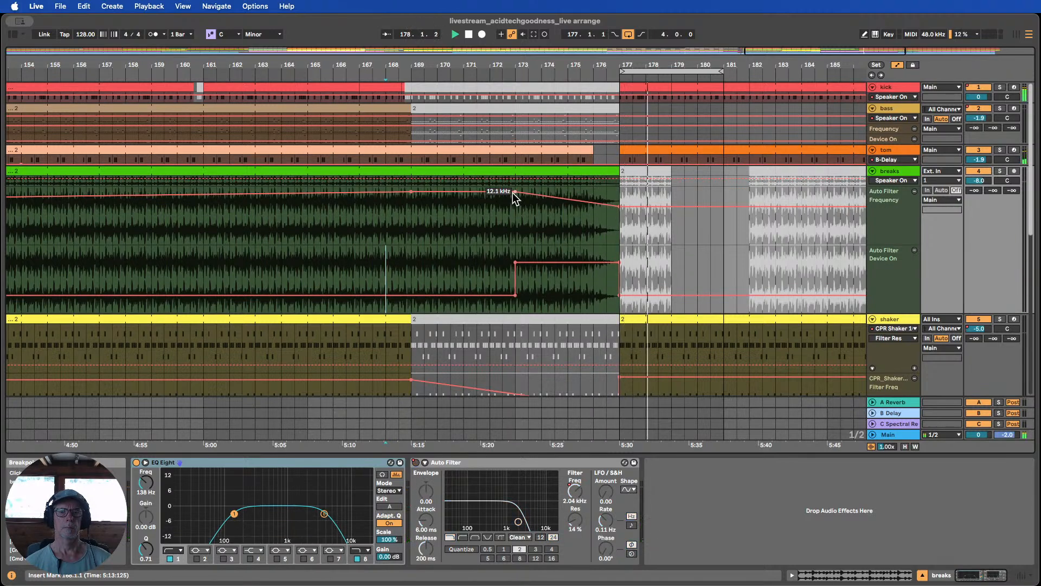
Play back the section around bar 169 and check the clips and automation on the breaks, shaker and lower tracks
drag(318, 70, 364, 71)
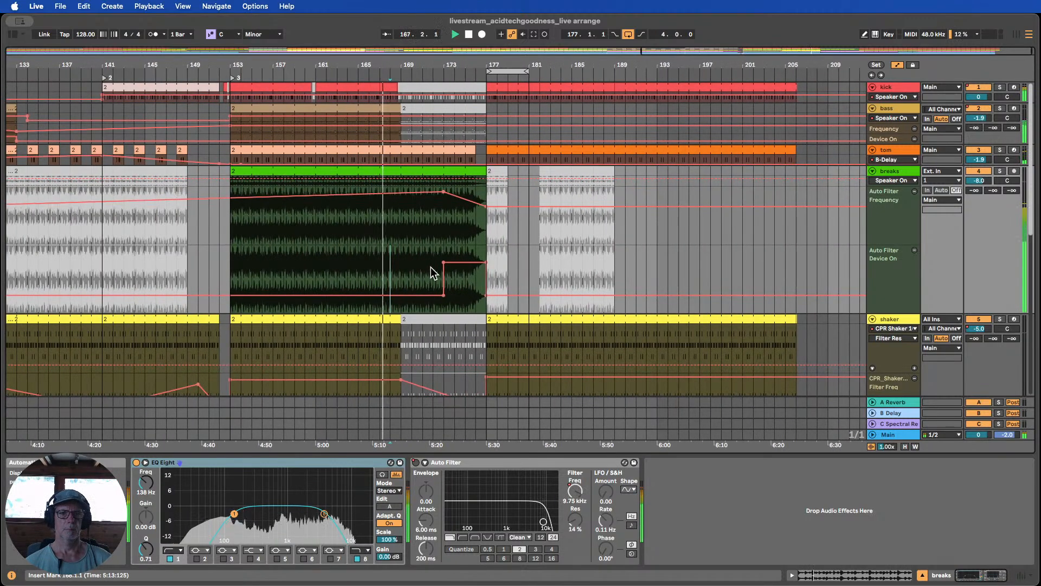
scroll(441, 250, down, 1)
scroll(441, 250, down, 9)
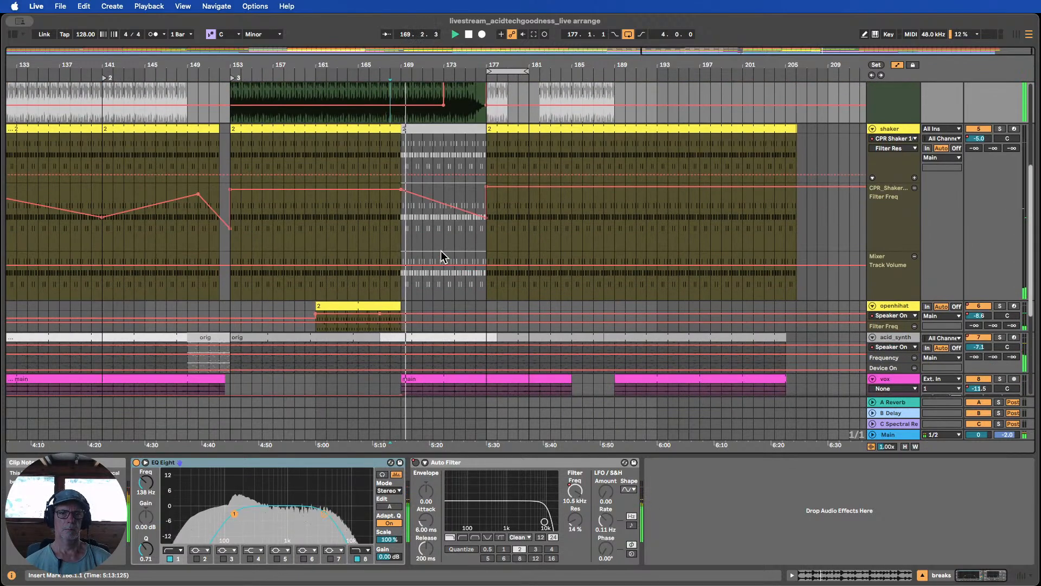
scroll(440, 254, up, 5)
click(469, 34)
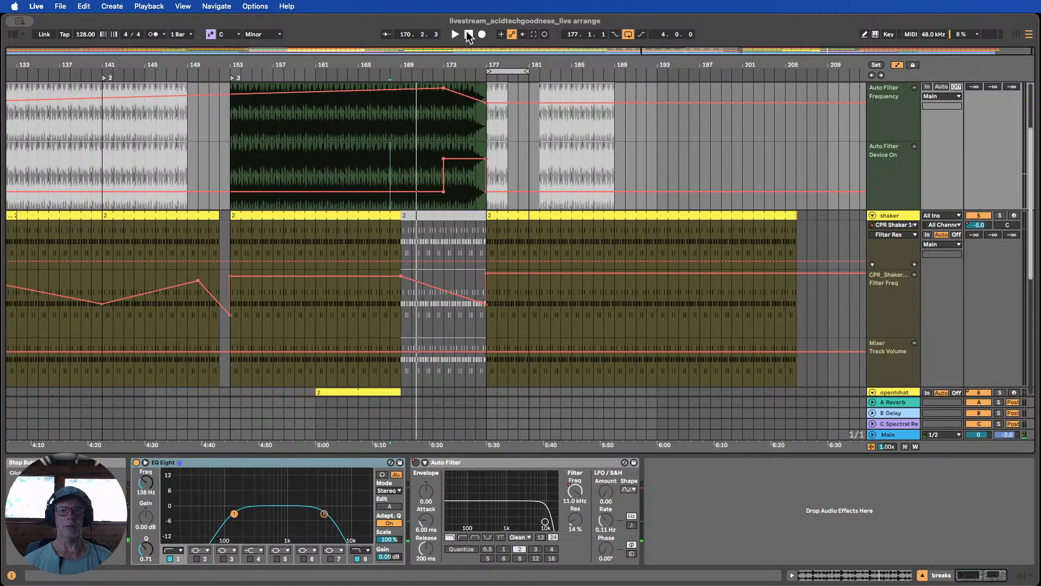
scroll(391, 241, up, 6)
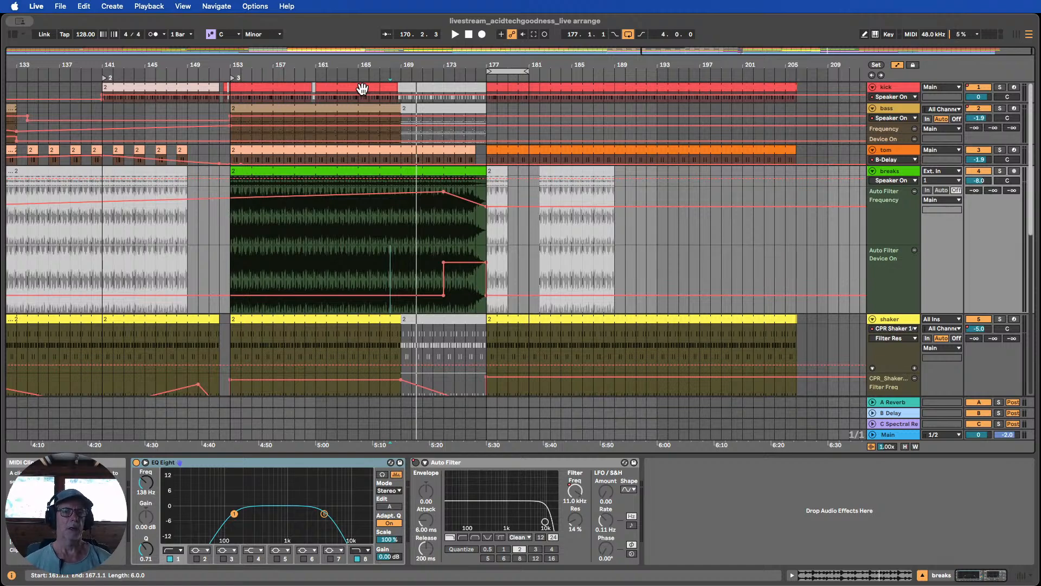
Move the four-bar loop to start at bar 175 and play back the transition into bar 177
drag(396, 67, 565, 67)
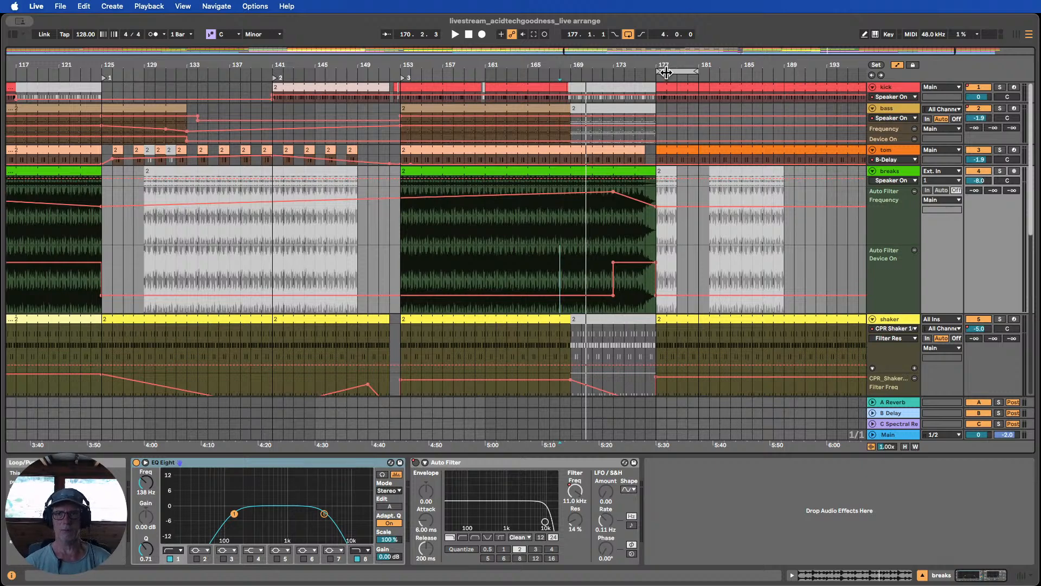
mouse_move(666, 72)
mouse_down()
mouse_move(632, 75)
mouse_move(670, 71)
mouse_up()
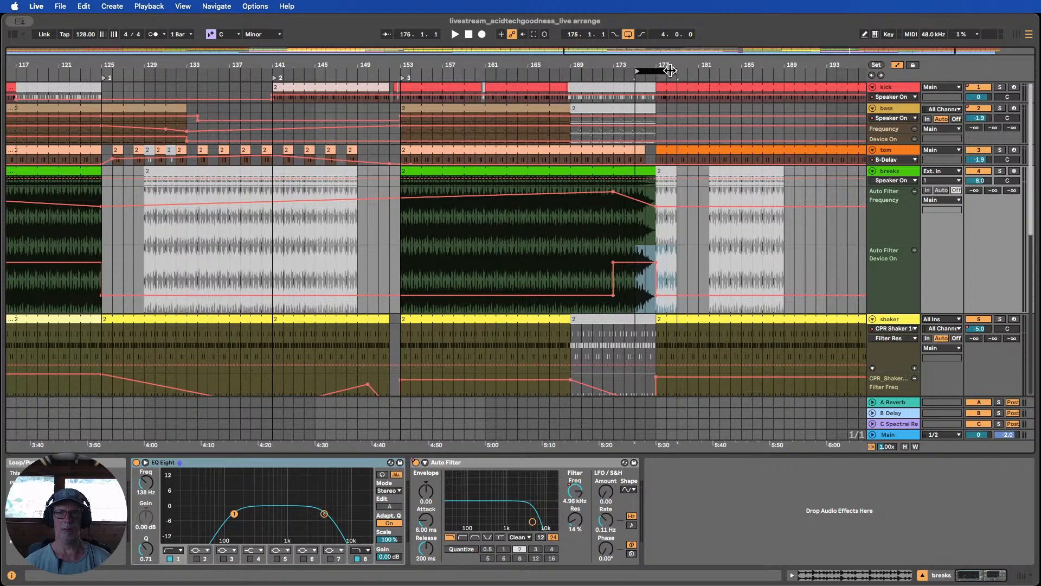
click(624, 80)
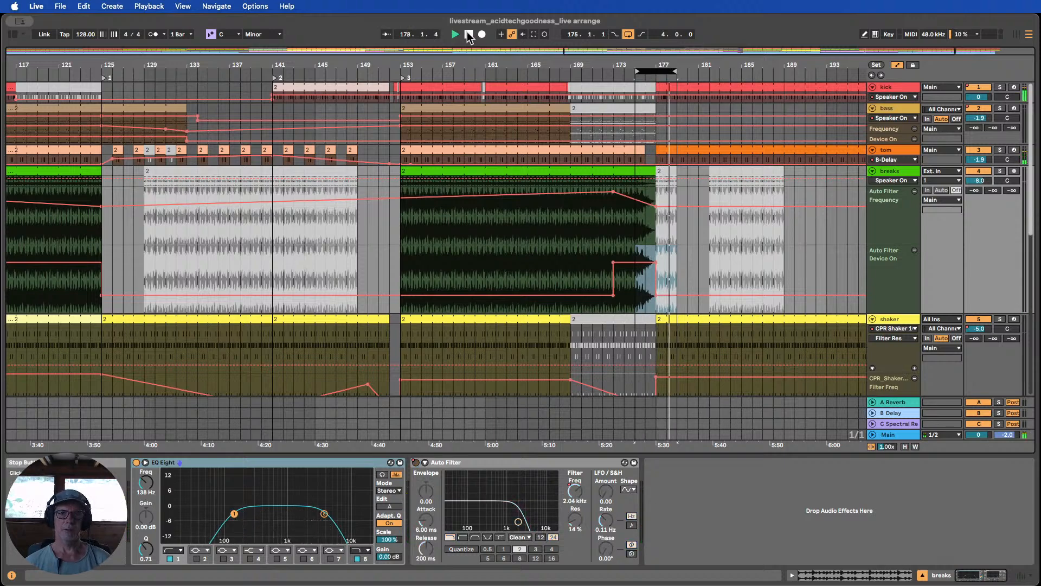
Move the four-bar loop to start at bar 167 and play back the transition at bar 169 while checking the tracks
drag(652, 68, 572, 66)
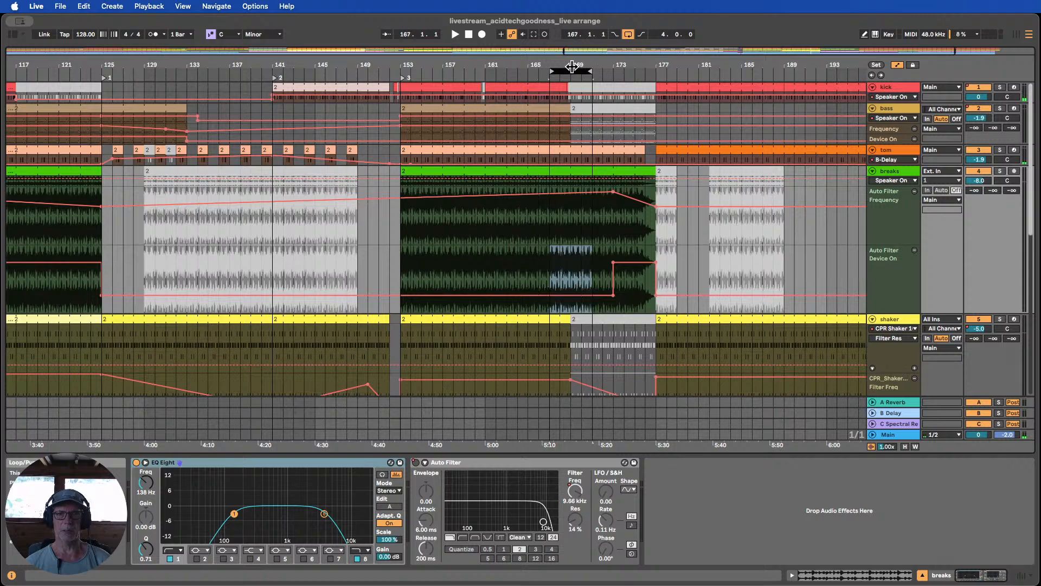
click(534, 71)
scroll(593, 179, down, 4)
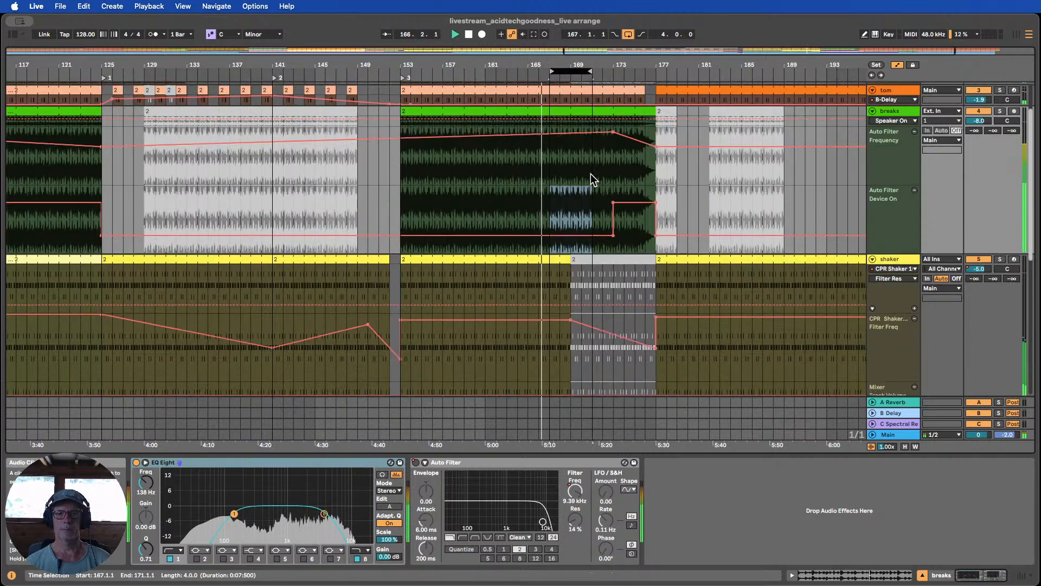
scroll(589, 172, down, 3)
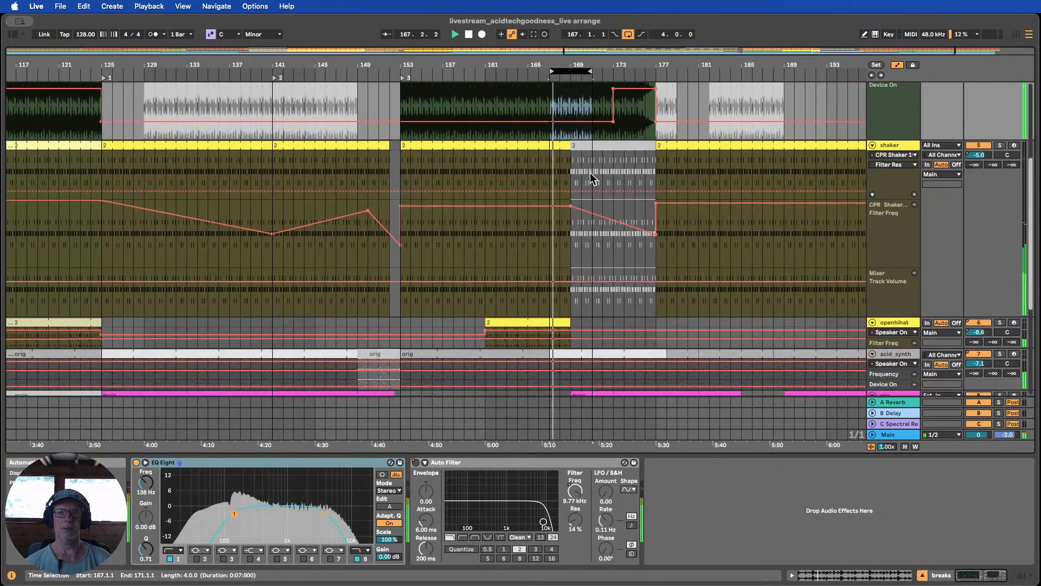
scroll(590, 172, up, 4)
scroll(589, 172, up, 3)
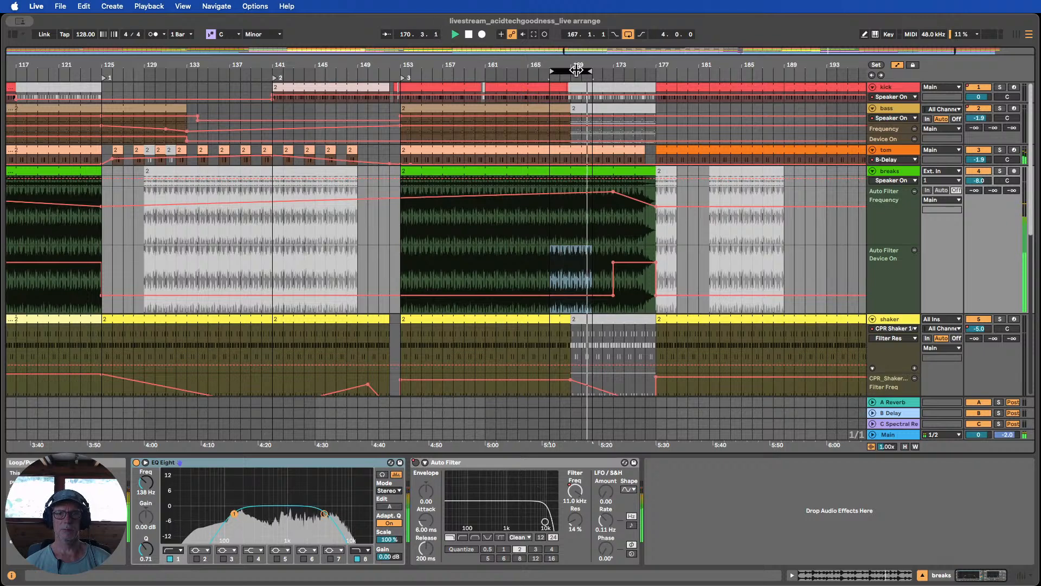
Extend the open hi-hat clip at bar 161 to end at bar 176 and switch its Speaker On automation off at bar 177
scroll(578, 204, down, 10)
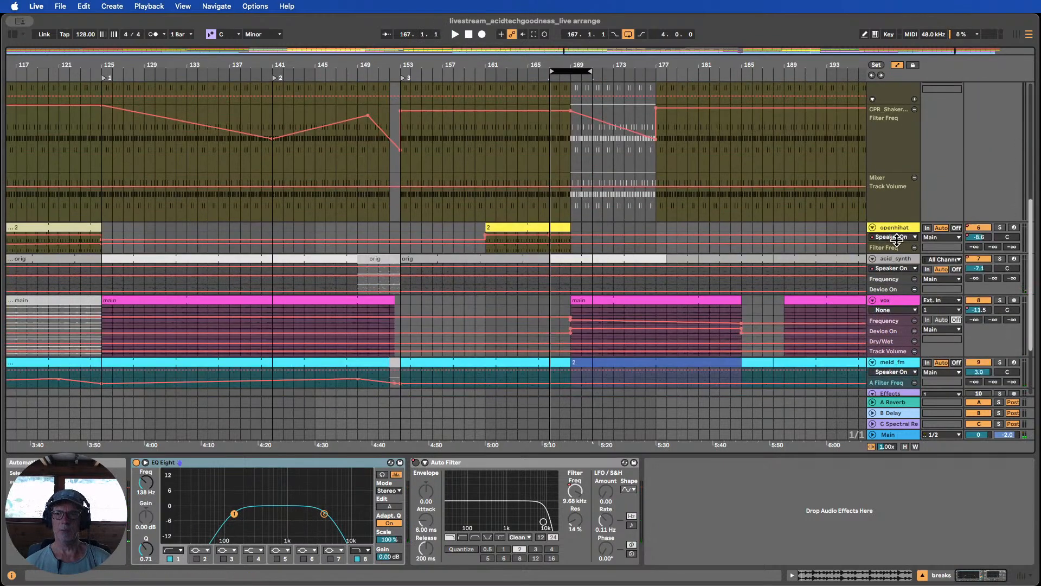
drag(895, 239, 901, 291)
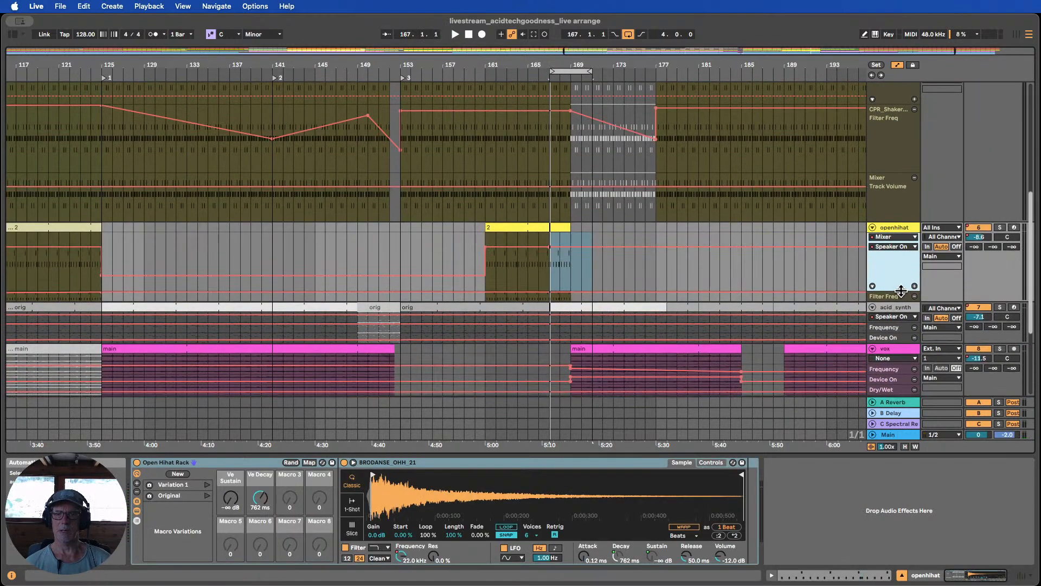
click(551, 252)
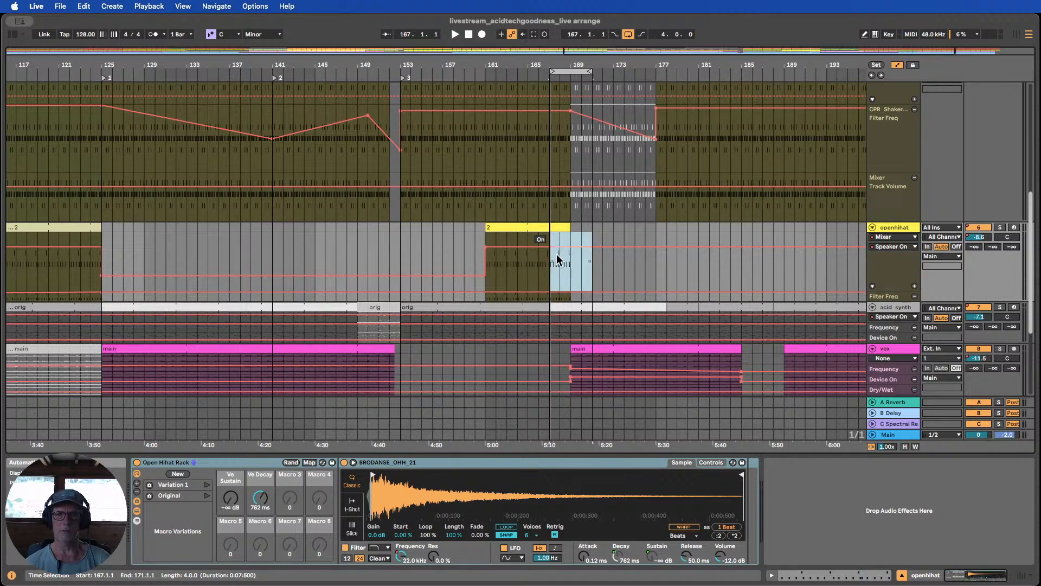
drag(567, 226, 643, 226)
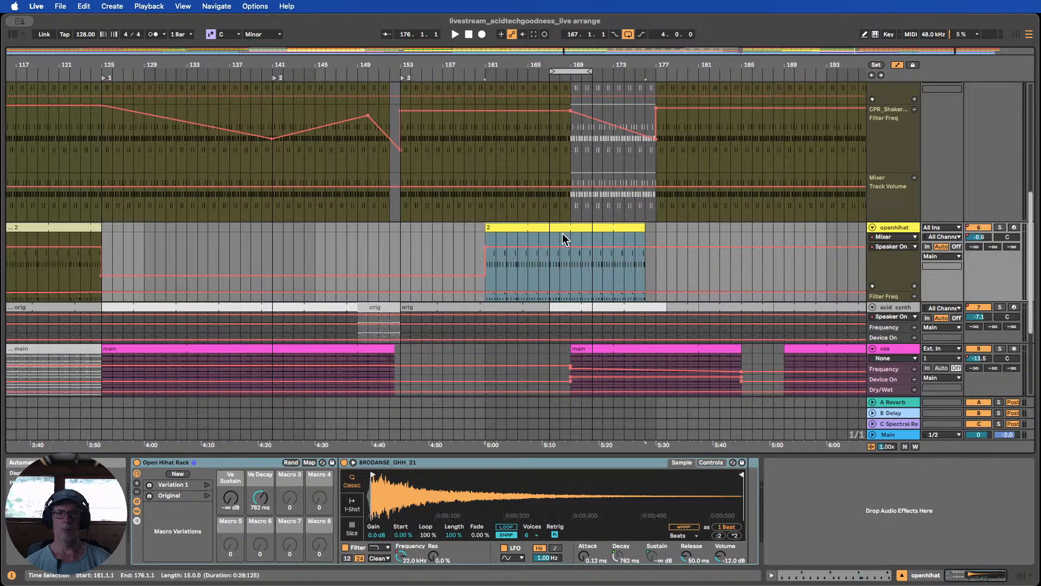
click(656, 246)
drag(666, 246, 646, 275)
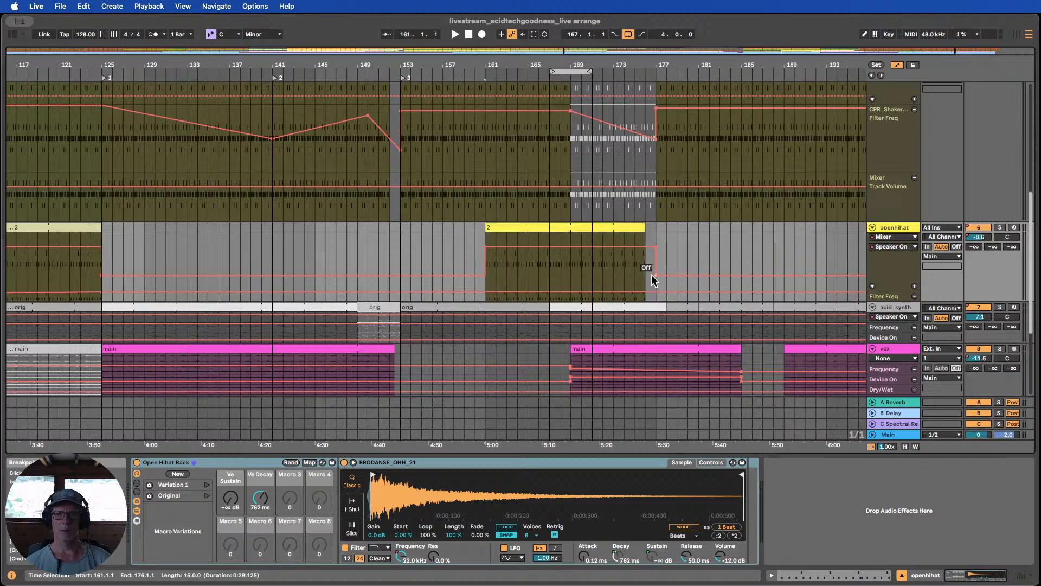
Copy the open hi-hat Filter Freq automation from bars 73 to 85 and paste it at bar 167
click(894, 303)
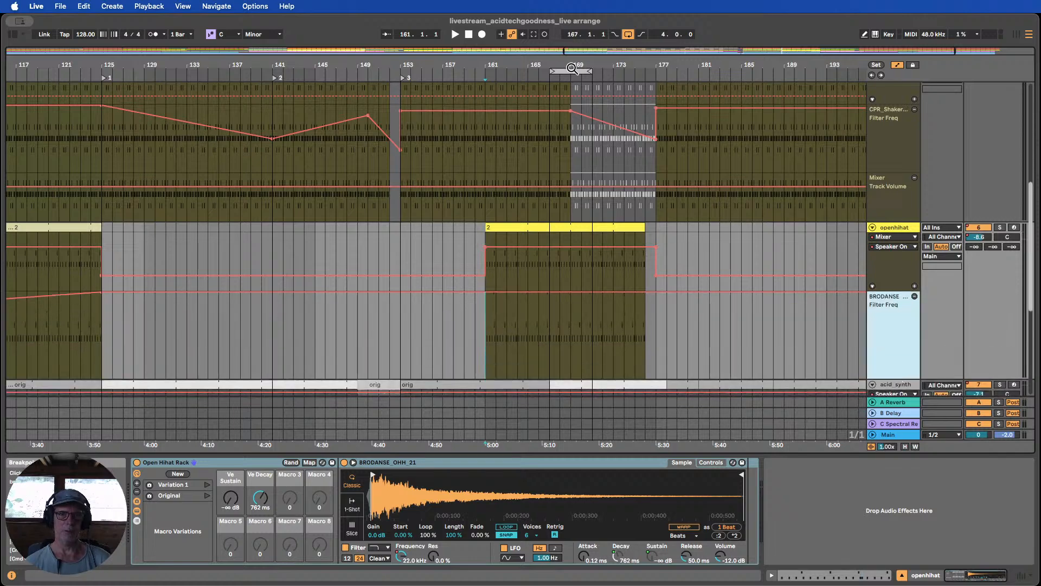
double_click(563, 67)
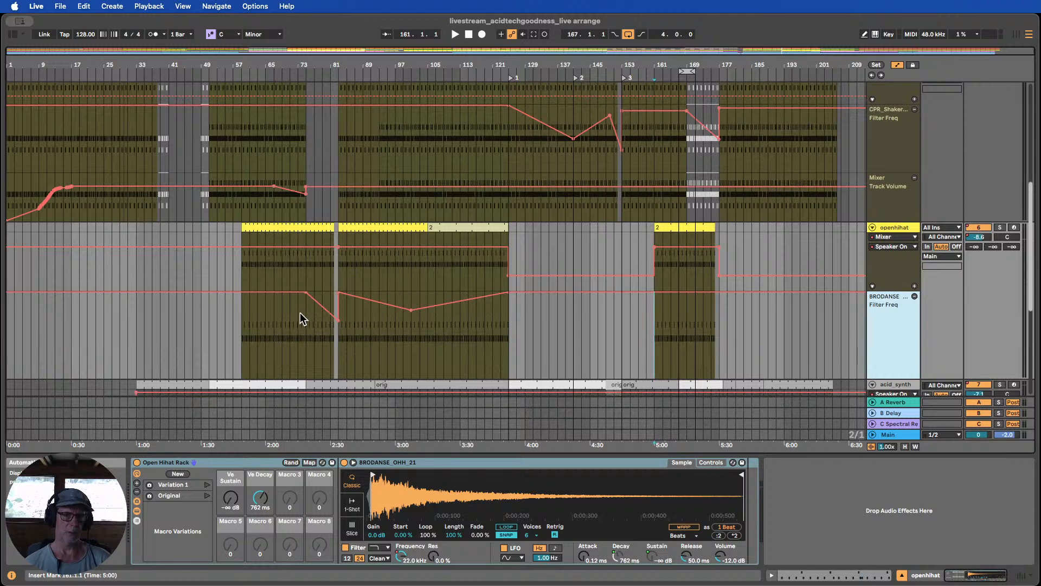
drag(302, 316, 342, 318)
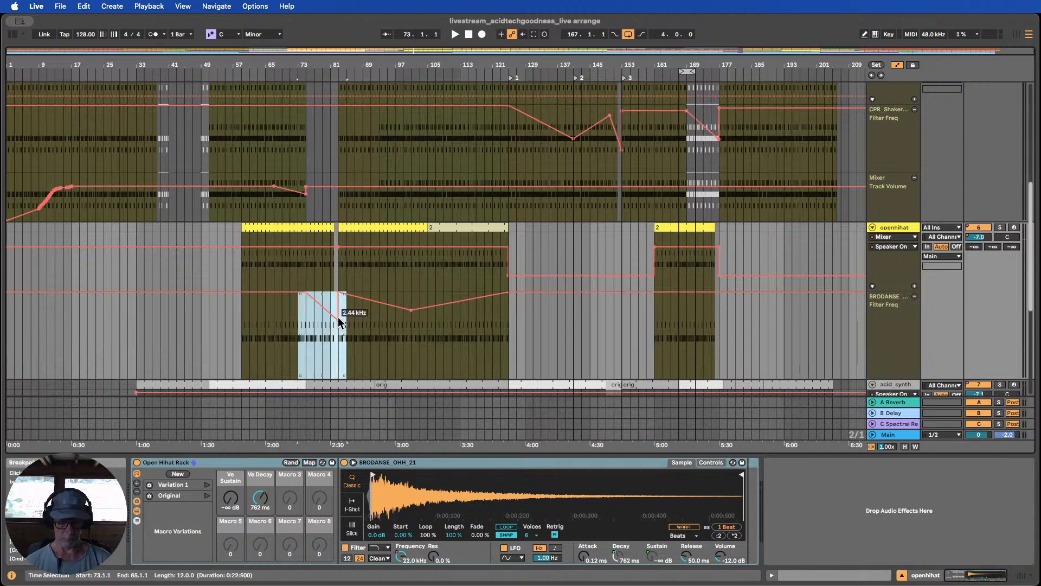
click(675, 310)
key(cmd+v)
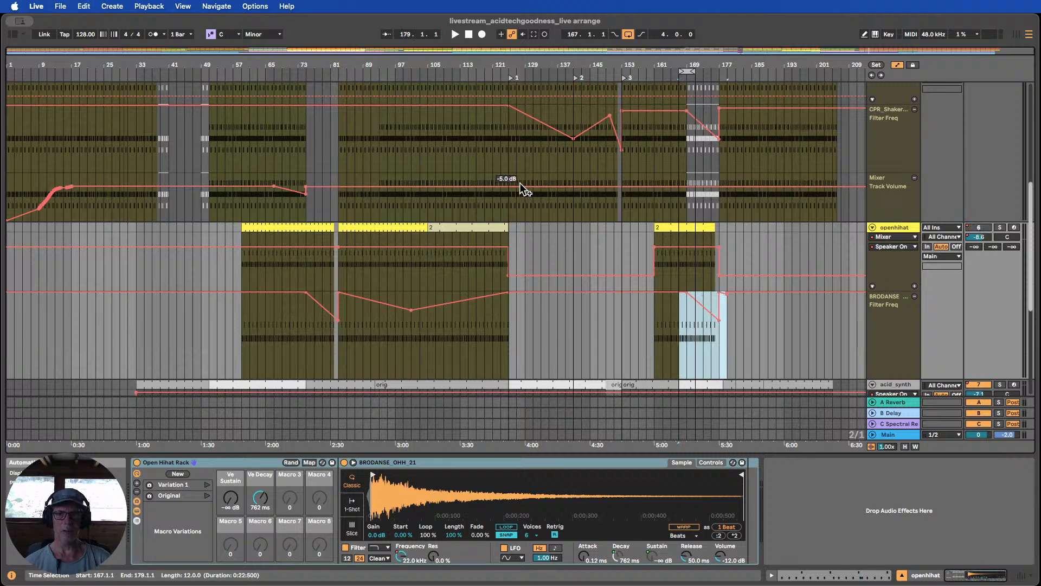
drag(718, 67, 551, 204)
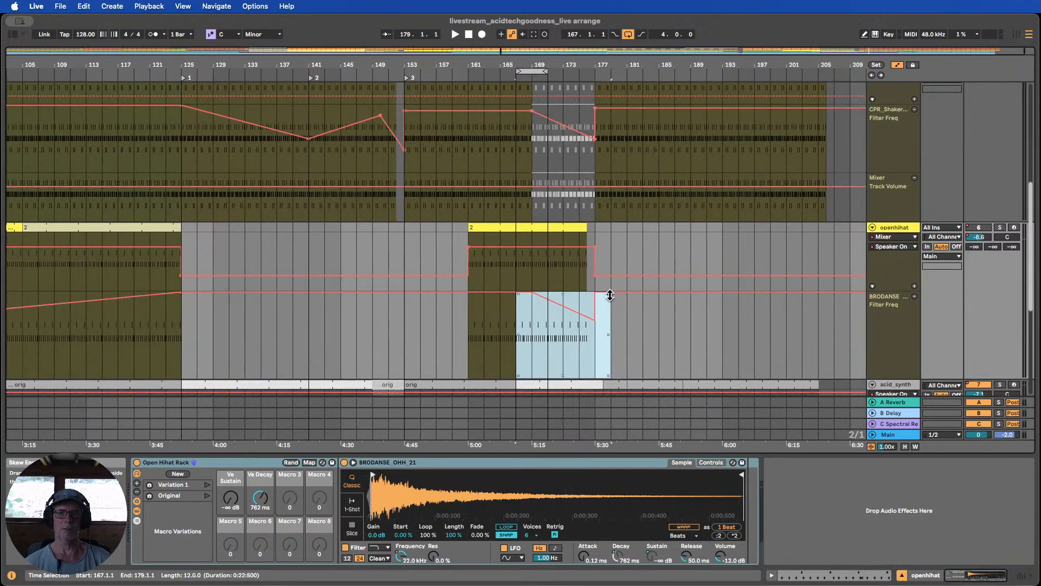
Play back the lead-in to bar 177 in an overview of all tracks, looping four bars from bar 169 and from bar 173
click(487, 72)
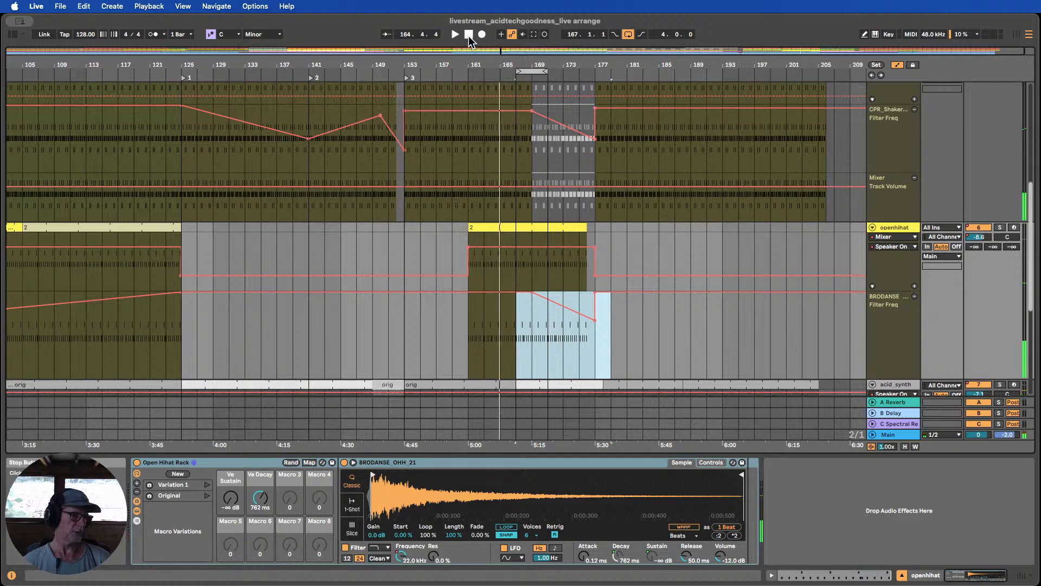
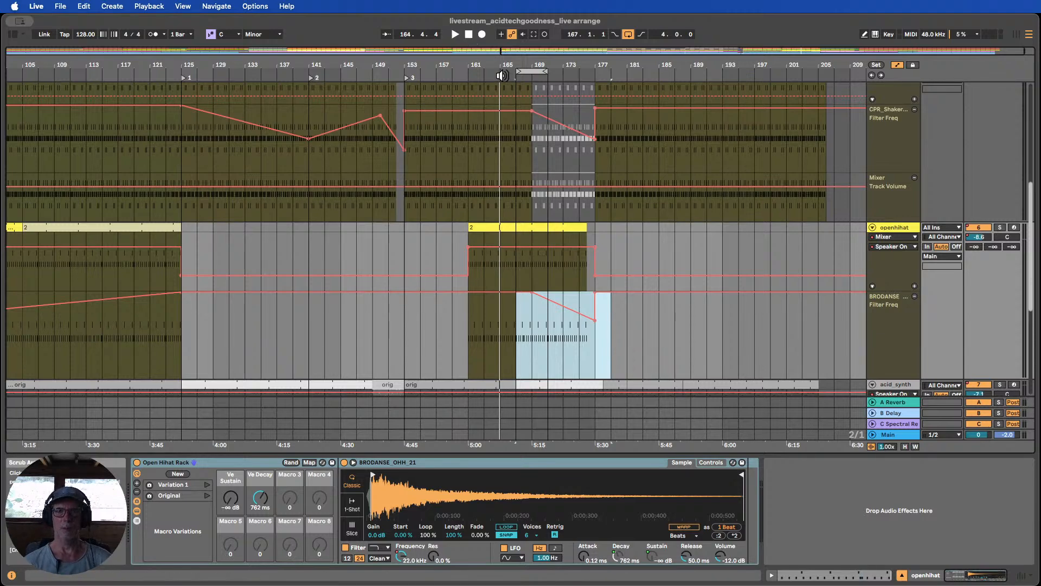
scroll(509, 115, up, 5)
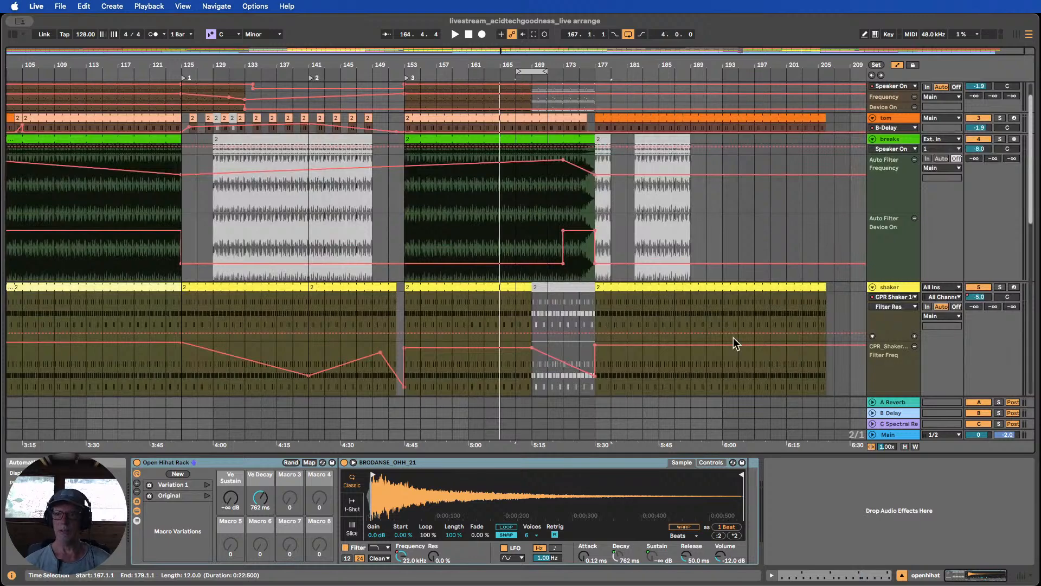
click(489, 73)
drag(564, 65, 493, 69)
click(905, 446)
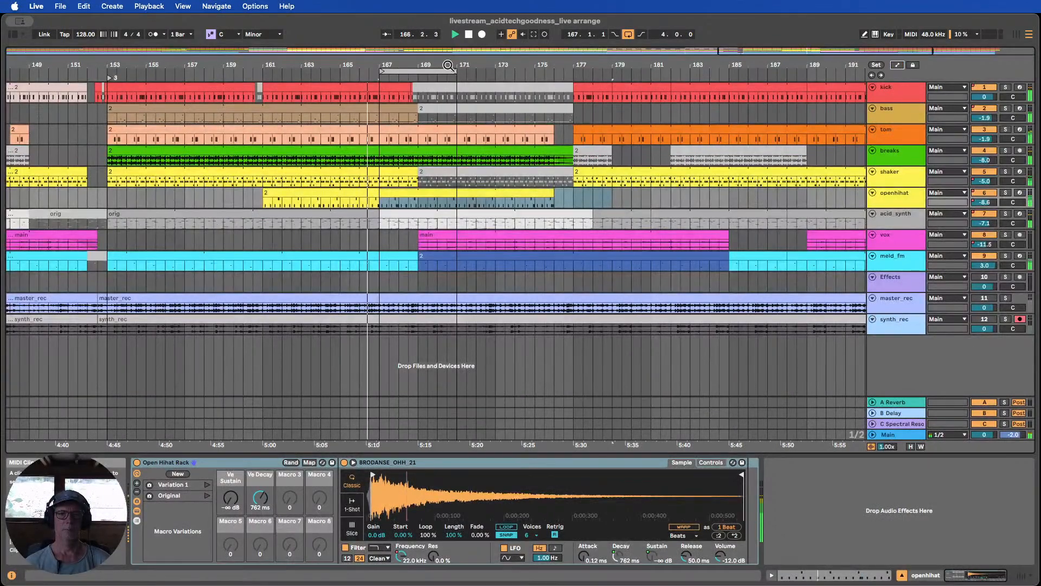
drag(426, 72, 465, 72)
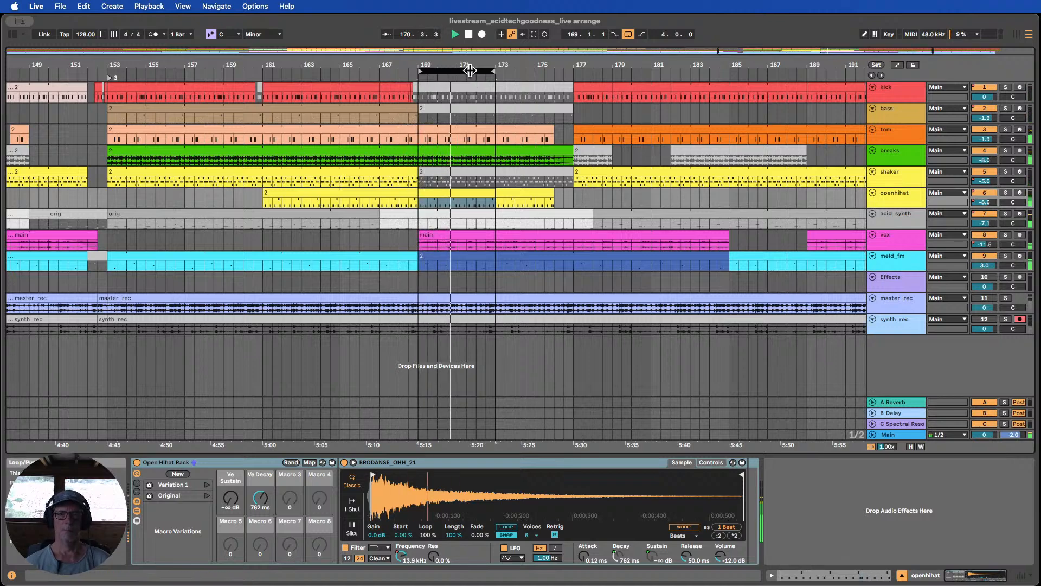
drag(470, 70, 546, 69)
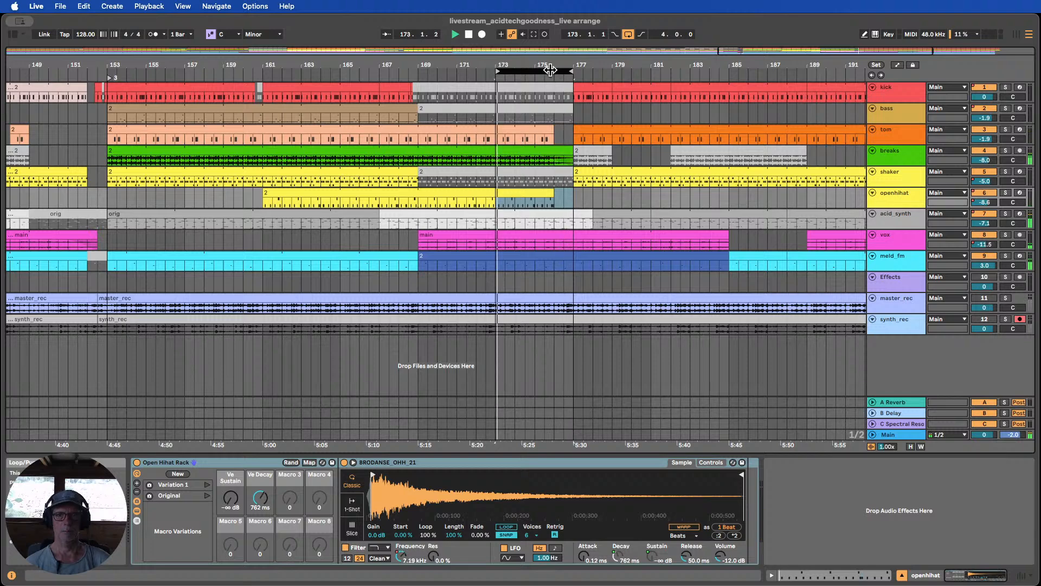
Extend the loop to span bars 169 to 177 and enlarge the breaks track's Auto Filter Frequency and Device On automation lanes
drag(890, 167, 897, 234)
drag(497, 71, 418, 72)
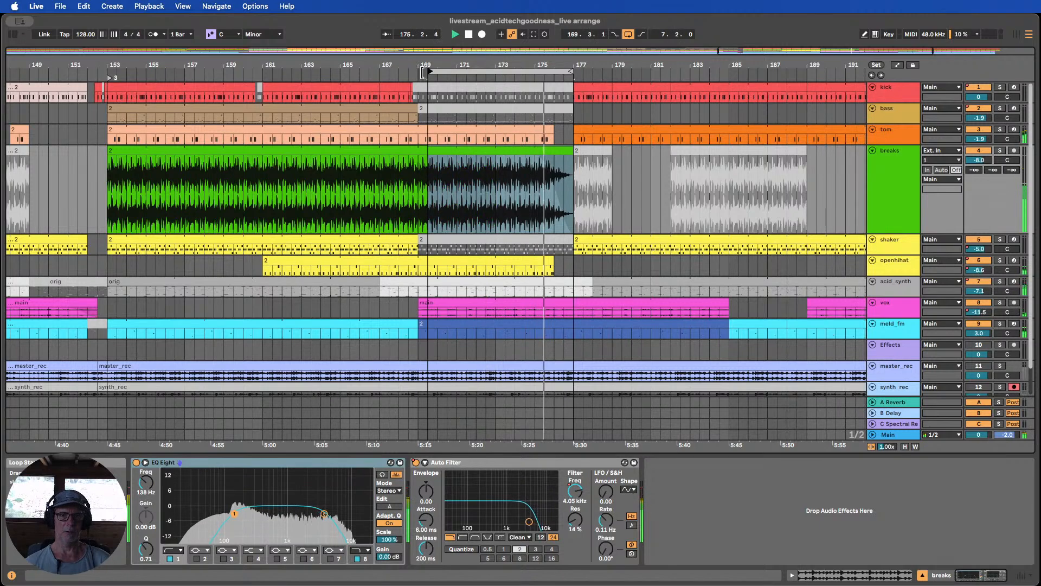
click(897, 65)
drag(898, 255, 894, 322)
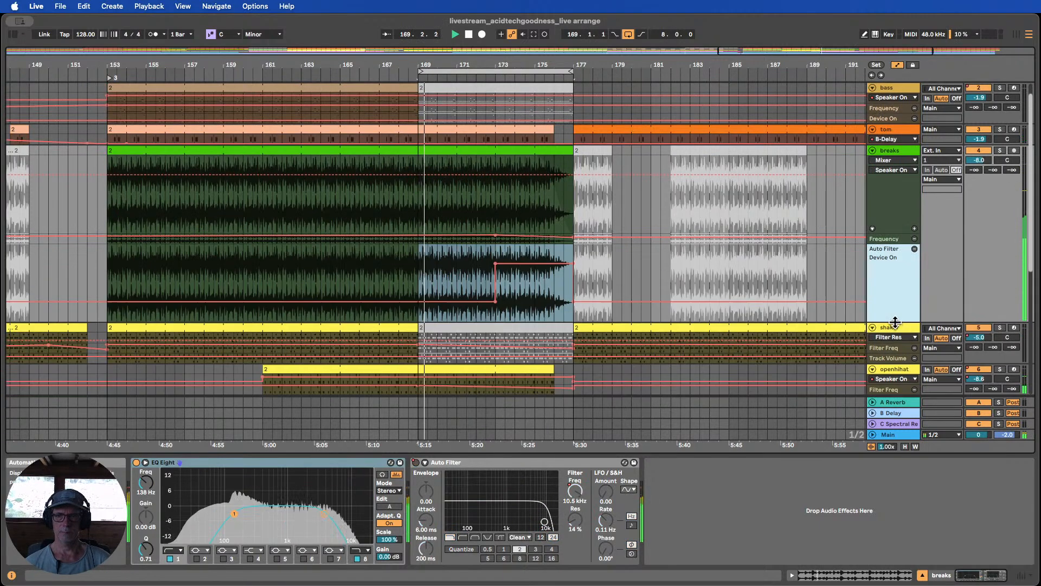
drag(887, 244, 890, 282)
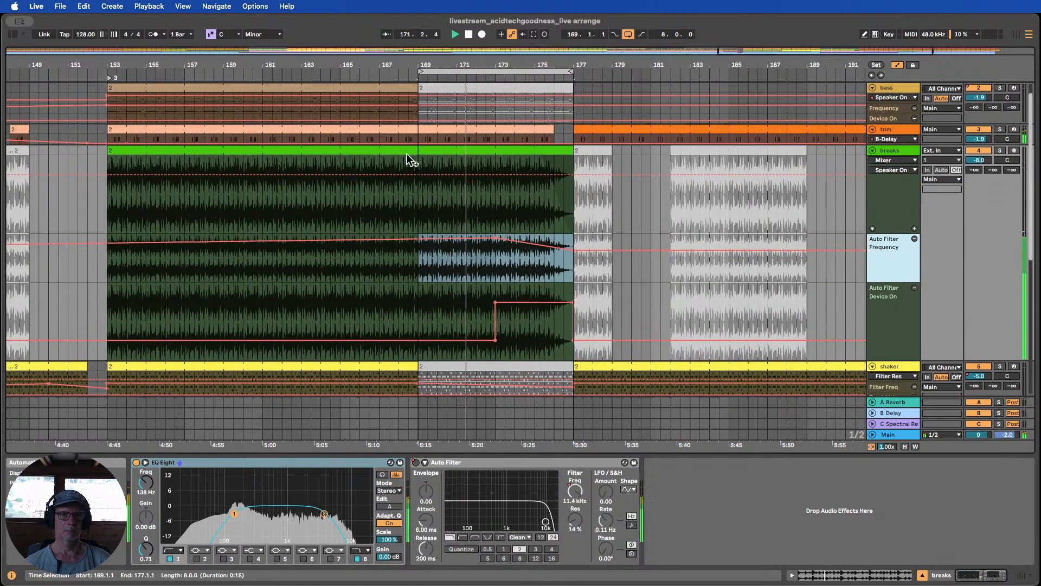
Move the breaks Auto Filter Device On switch and the Frequency peak breakpoint from bar 173 to bar 169
drag(397, 65, 506, 63)
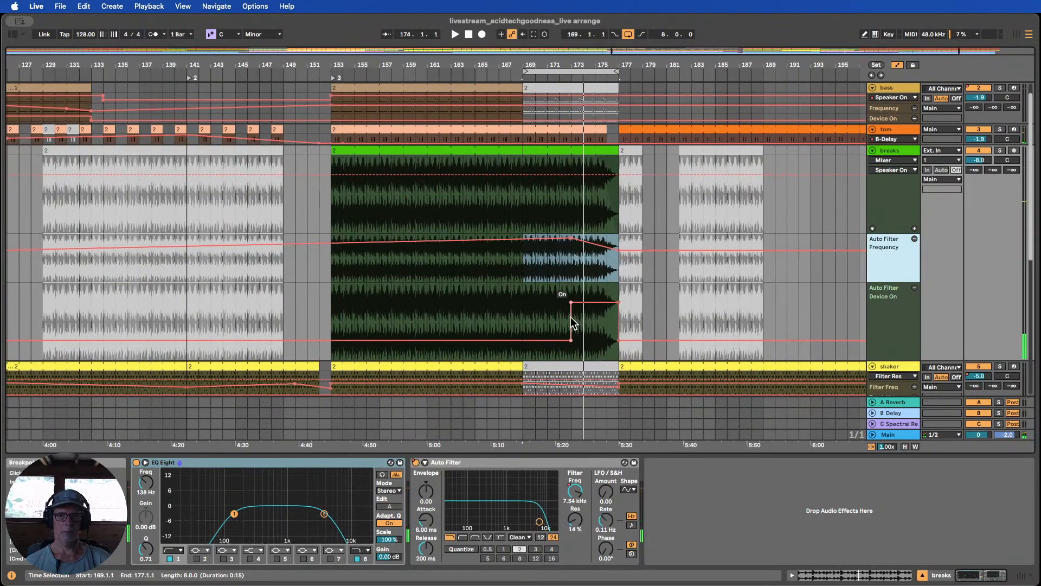
drag(573, 323, 535, 323)
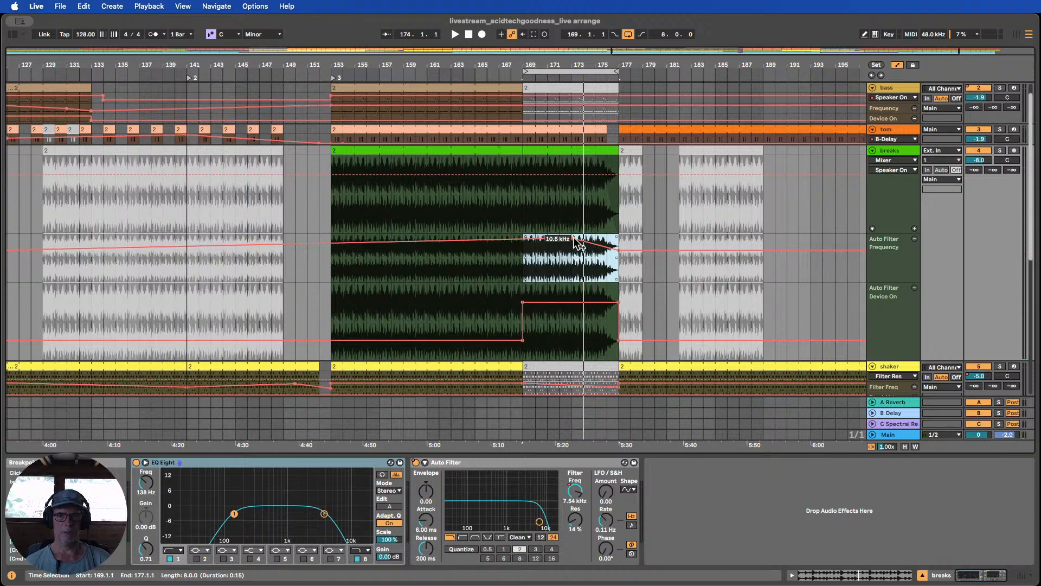
click(560, 260)
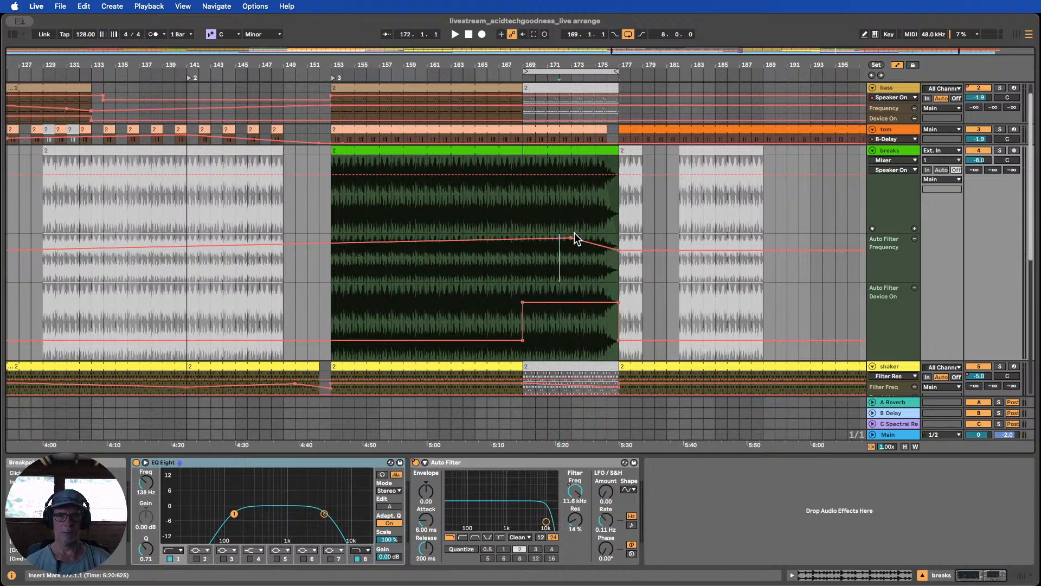
drag(570, 239, 522, 239)
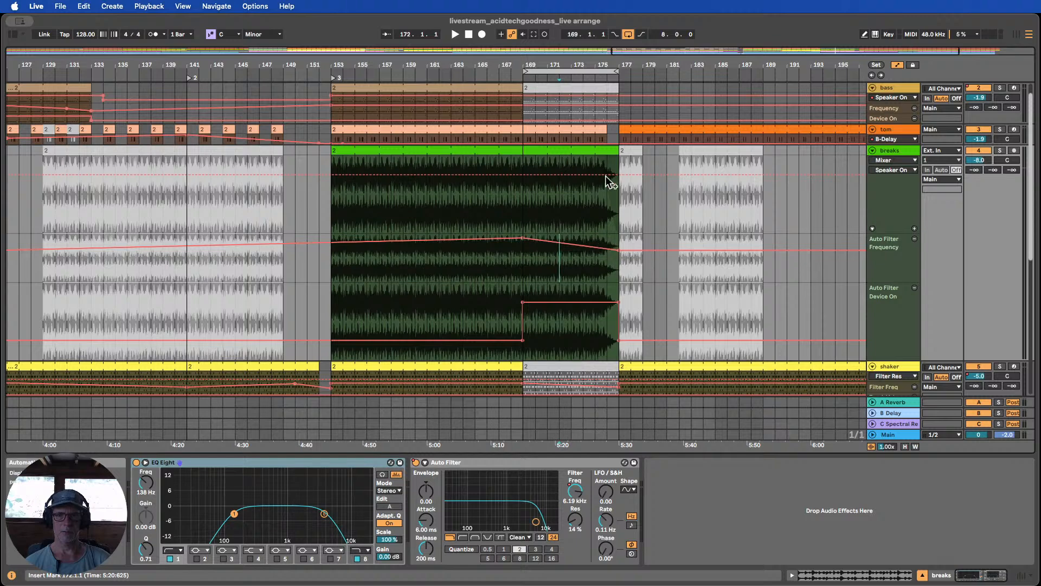
Play back from bar 168 and add a breaks Frequency breakpoint at bar 175 at about 200 Hz, also trying it at bar 174
click(512, 73)
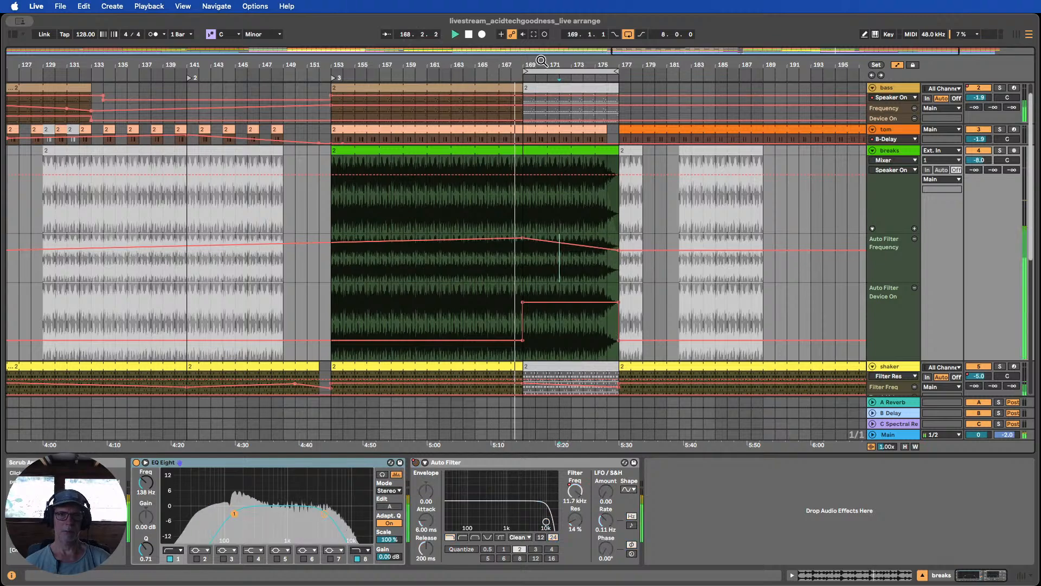
drag(547, 65, 551, 87)
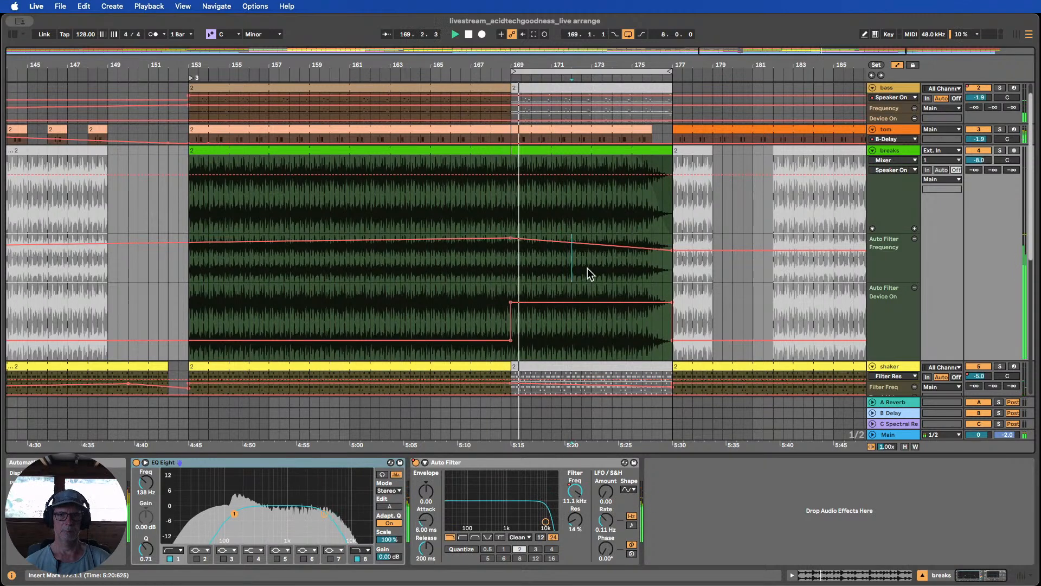
drag(555, 241, 632, 266)
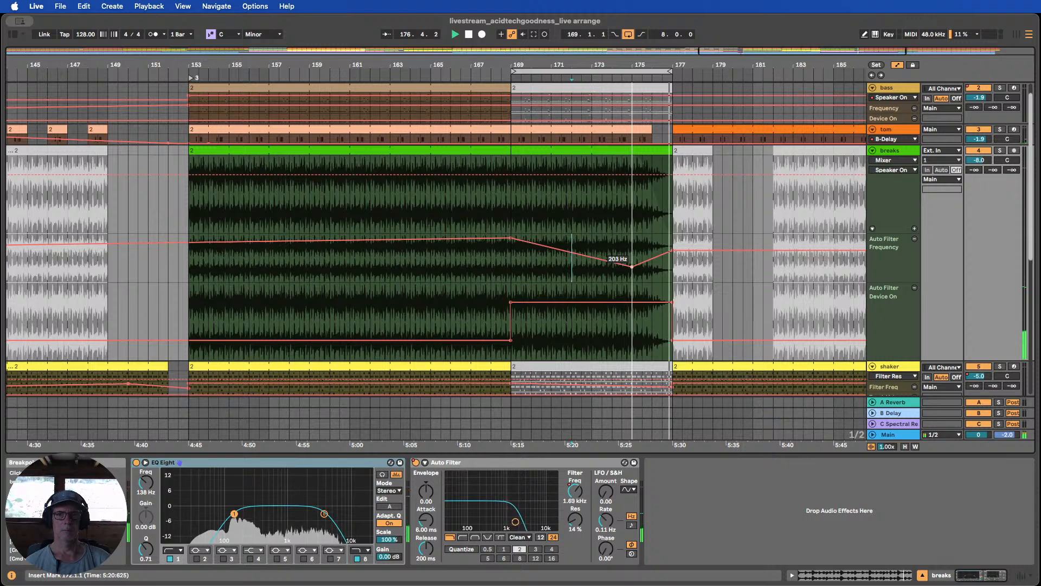
drag(631, 267, 612, 267)
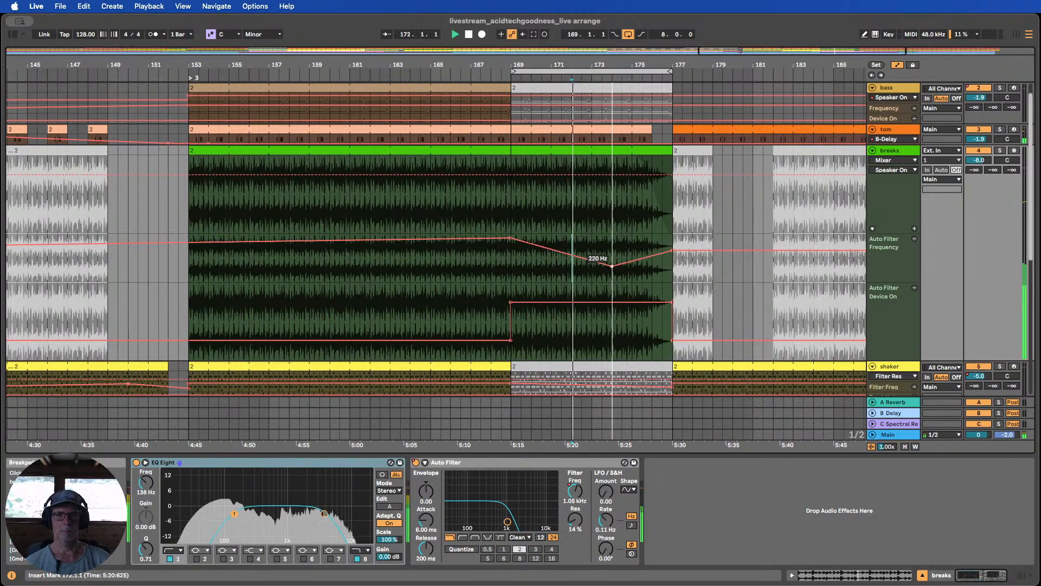
drag(612, 266, 632, 266)
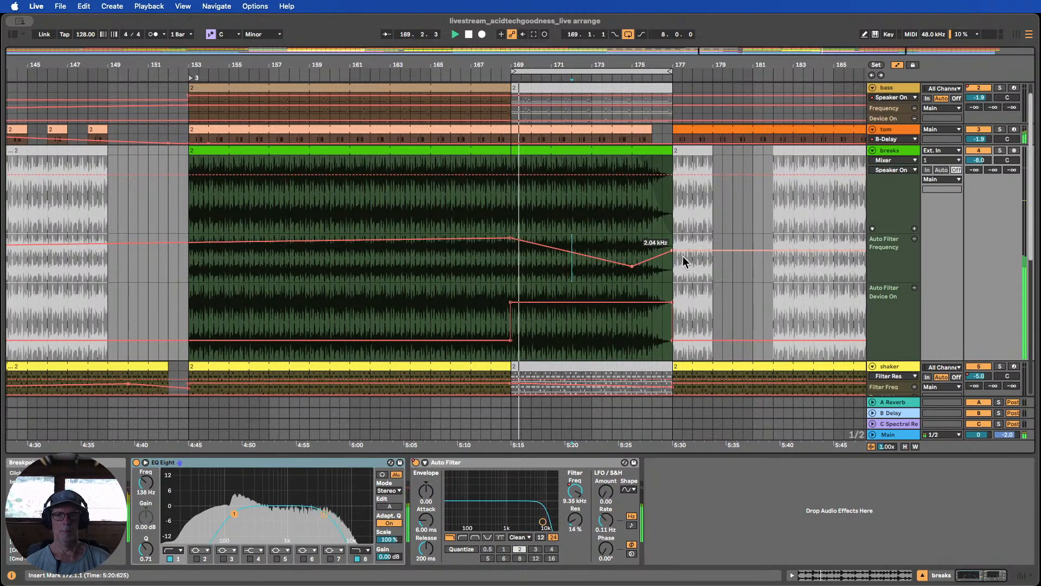
Shorten the breaks clip that starts at bar 153 so it ends at 176.3.1
scroll(681, 260, down, 3)
scroll(678, 228, up, 3)
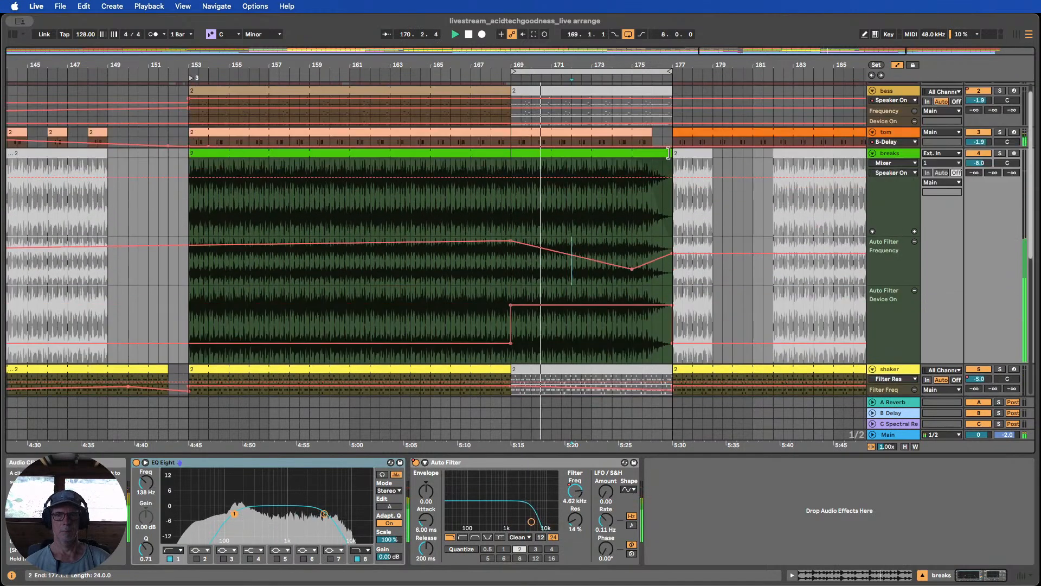
drag(672, 153, 662, 152)
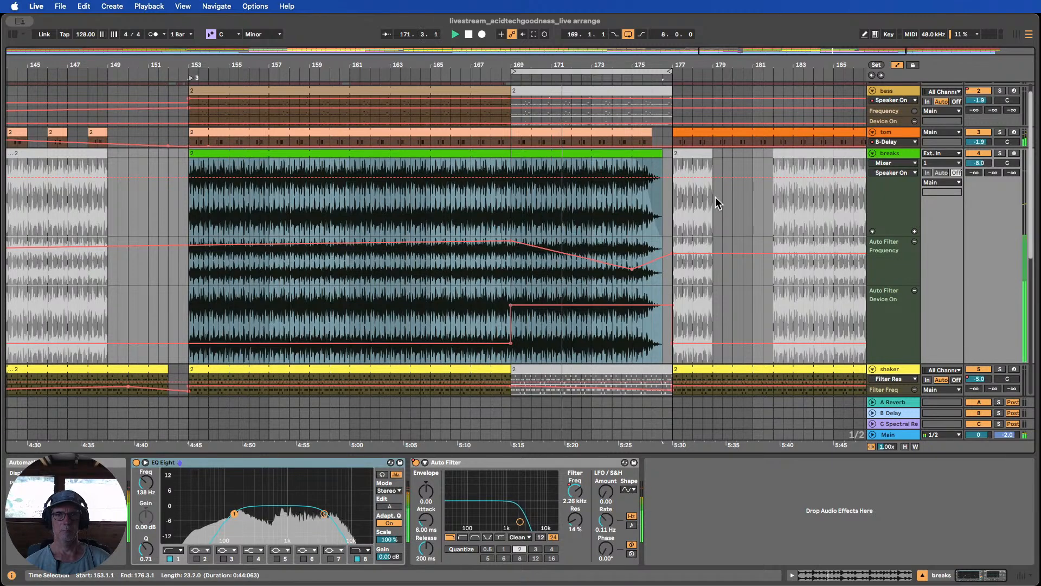
Check the breaks, shaker and lower tracks while bars 169 to 177 loop, and enlarge the open hi-hat Filter Freq lane
scroll(716, 203, down, 5)
scroll(716, 202, up, 2)
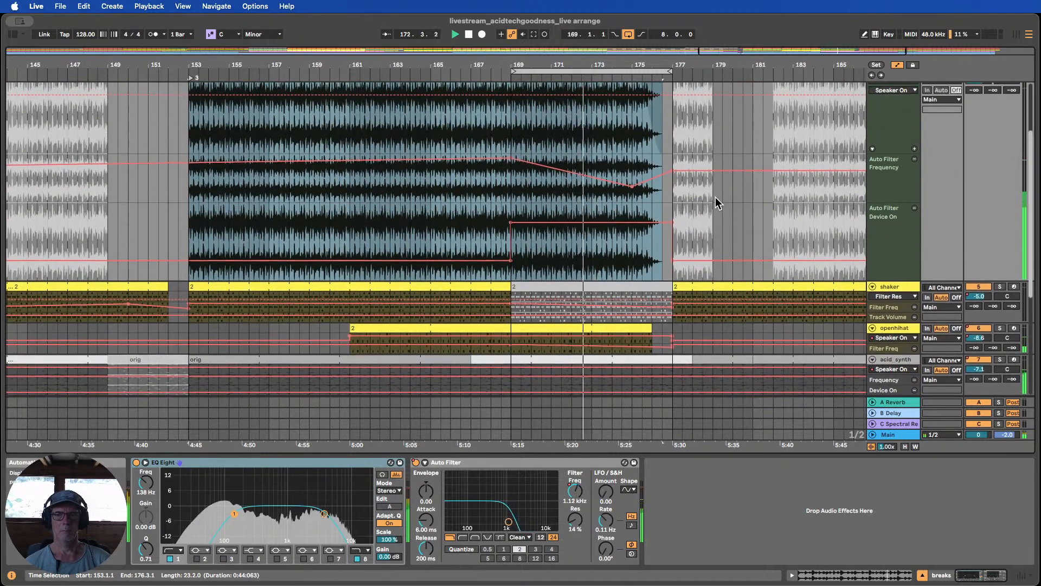
scroll(715, 202, up, 4)
scroll(715, 202, down, 2)
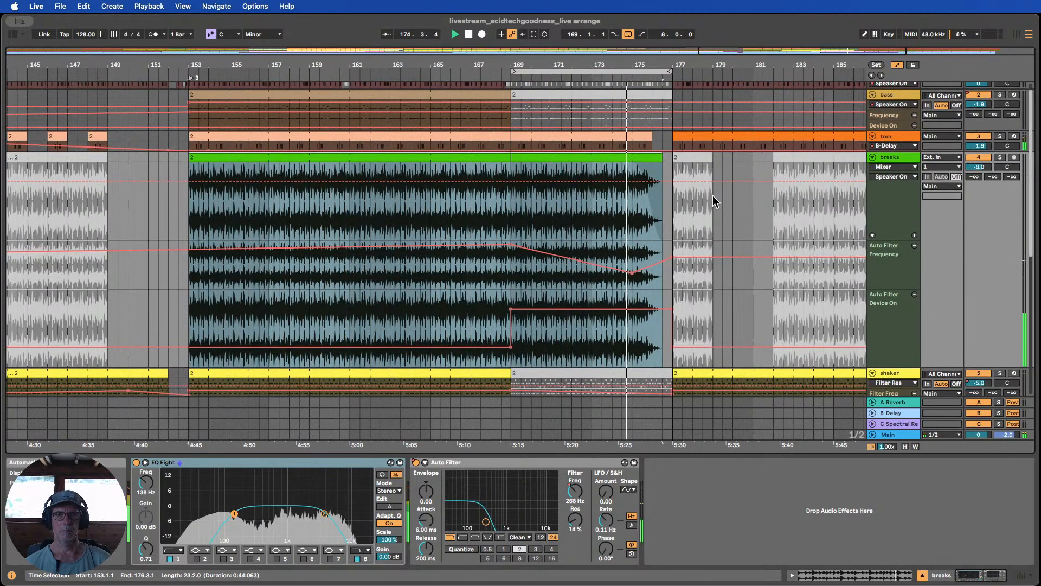
scroll(715, 202, down, 1)
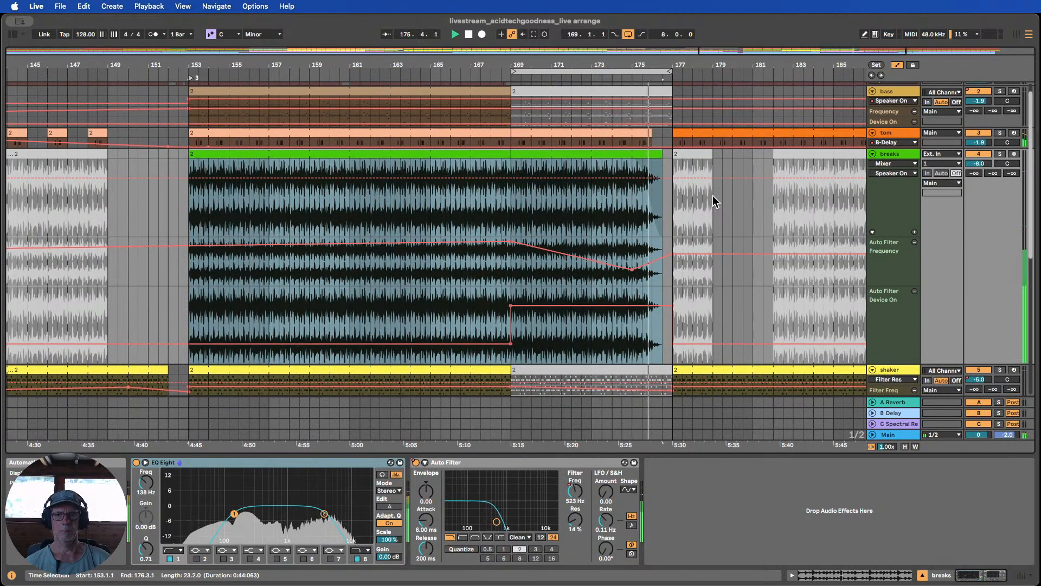
scroll(715, 203, down, 5)
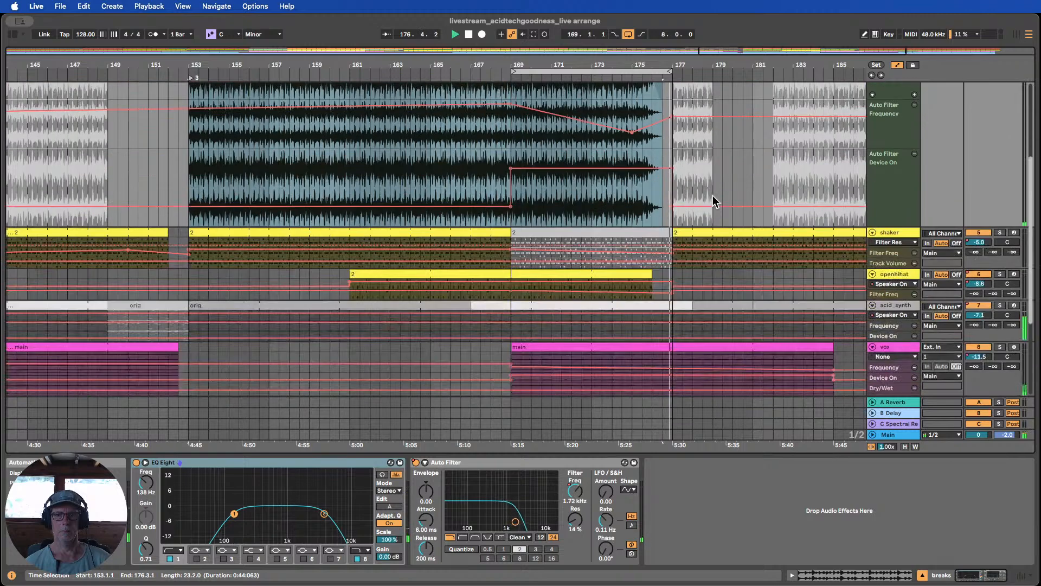
drag(892, 299, 893, 339)
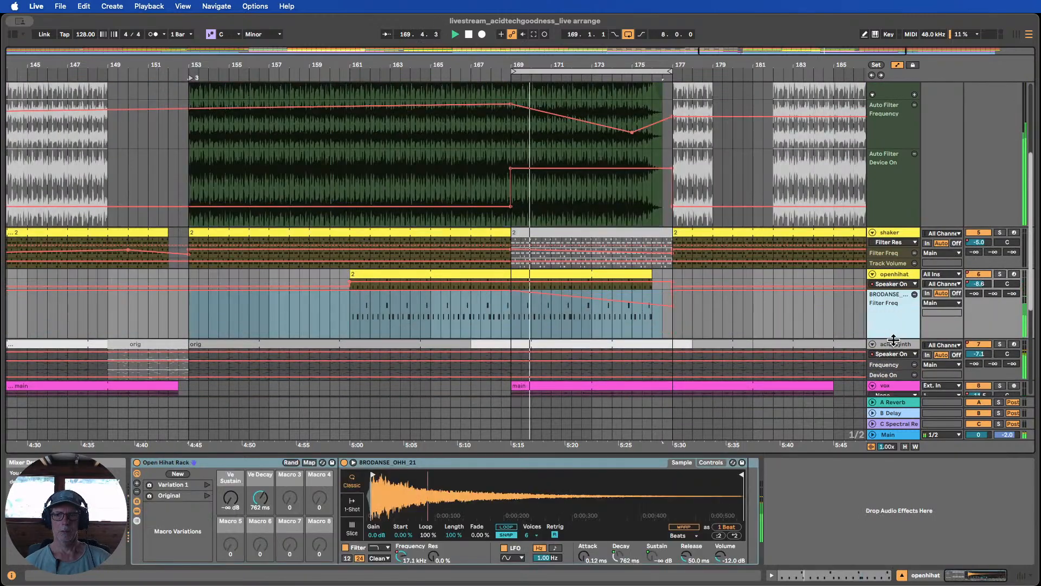
Extend the open hi-hat clip that starts at bar 161 so it ends at 176.3.1
drag(885, 288, 884, 337)
scroll(823, 315, down, 3)
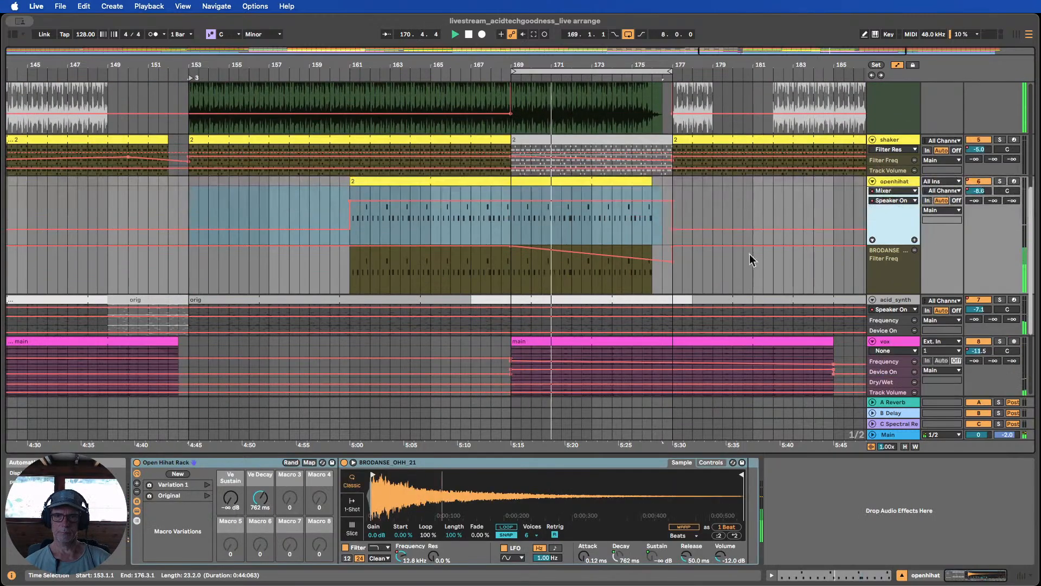
drag(665, 66, 586, 66)
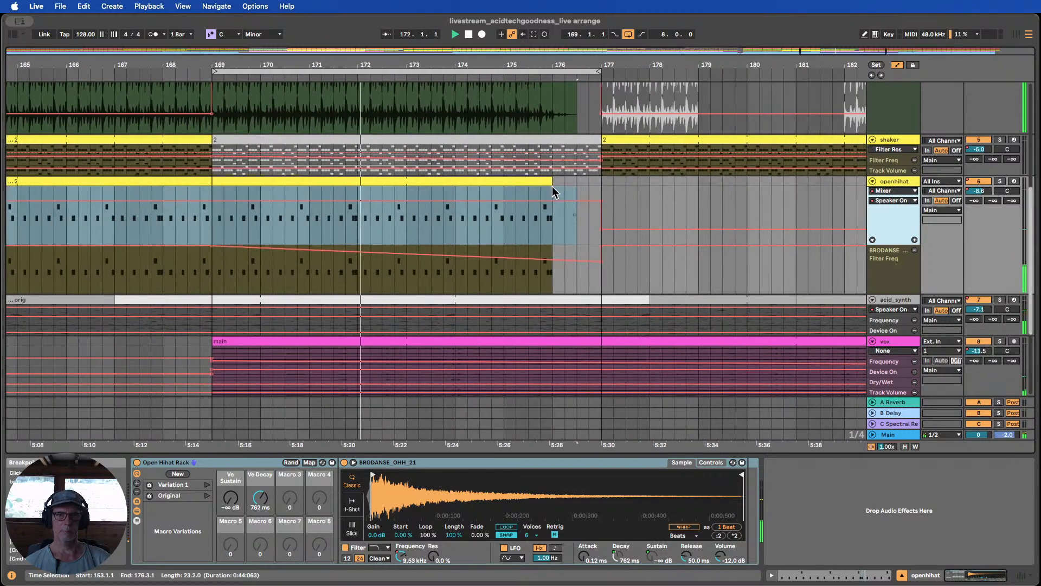
drag(553, 180, 573, 180)
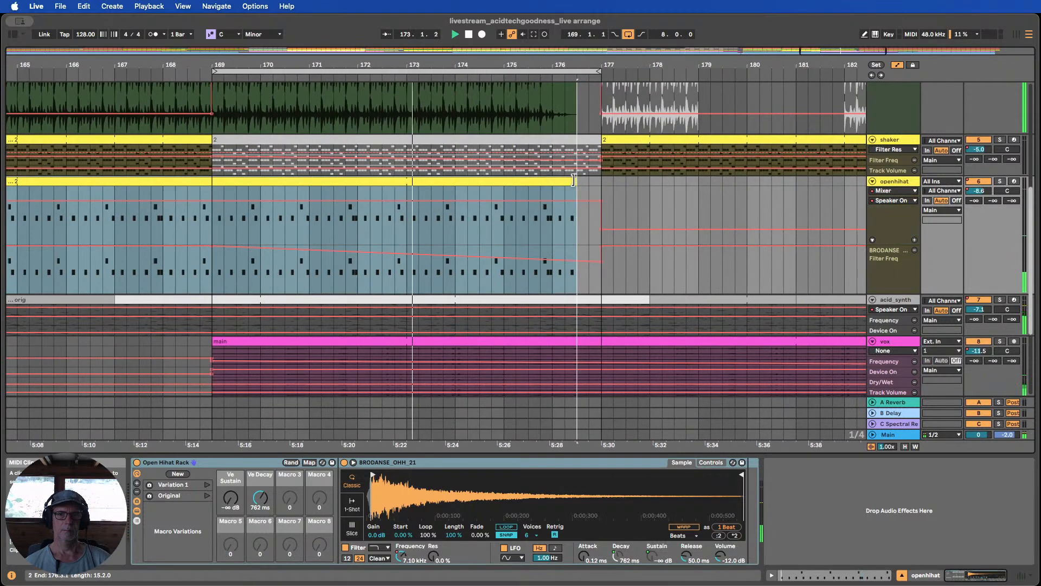
click(672, 287)
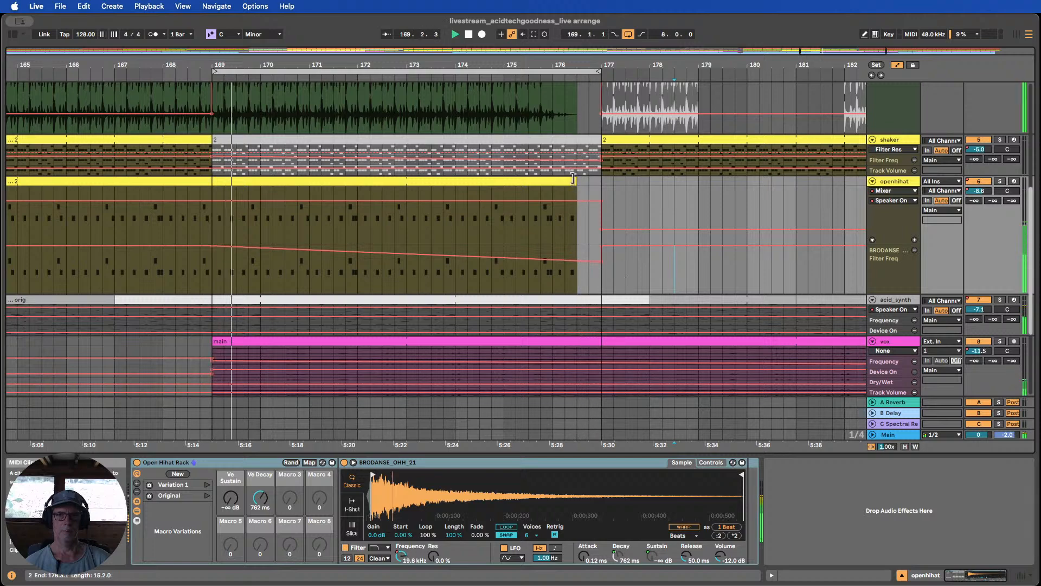
Try a slightly later open hi-hat clip end, then restore 176.3.1 and place the closing Filter Freq breakpoint there at 1.40 kHz
drag(577, 179, 587, 178)
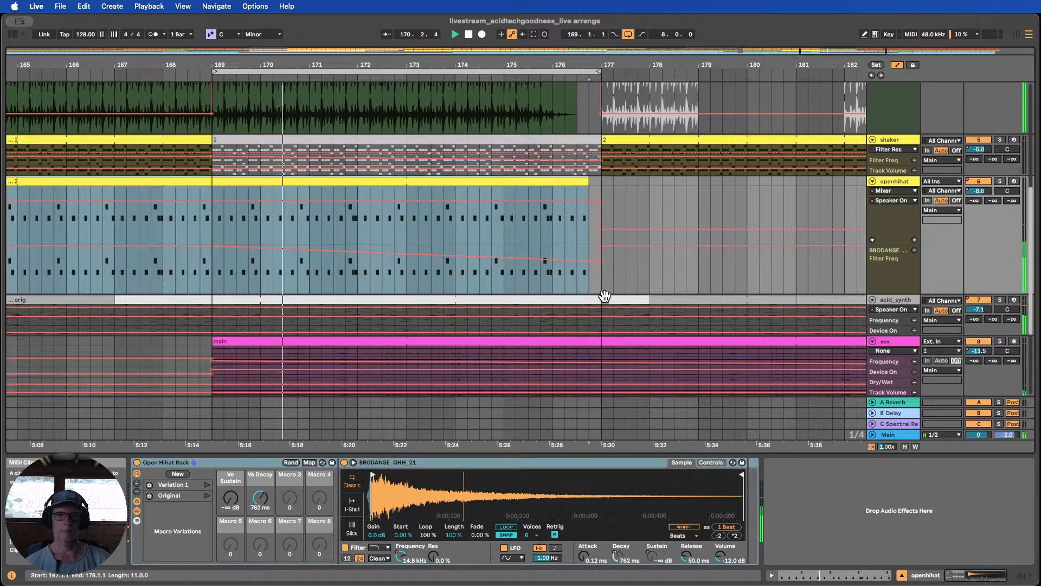
click(624, 280)
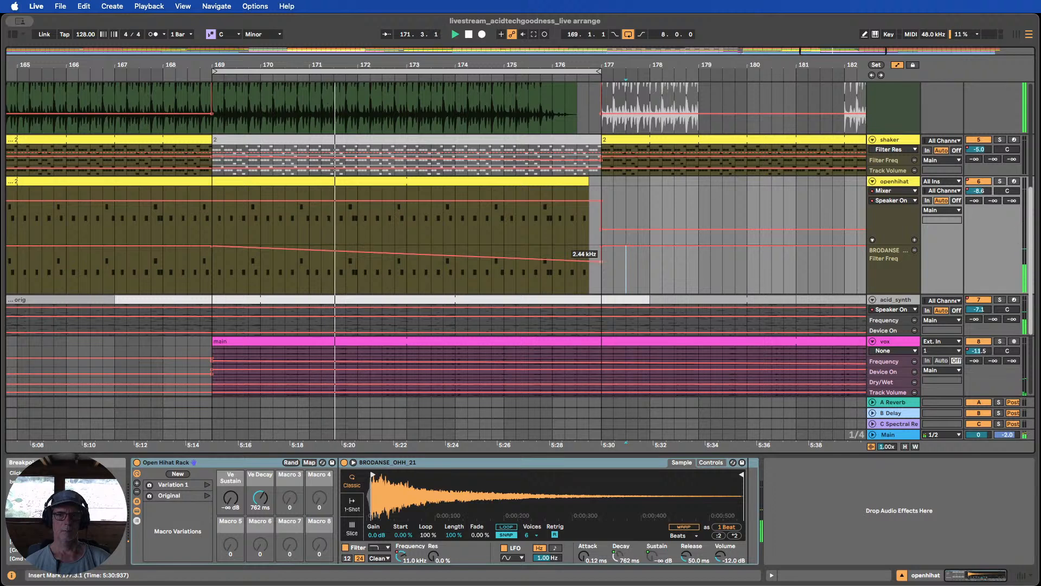
drag(589, 262, 588, 266)
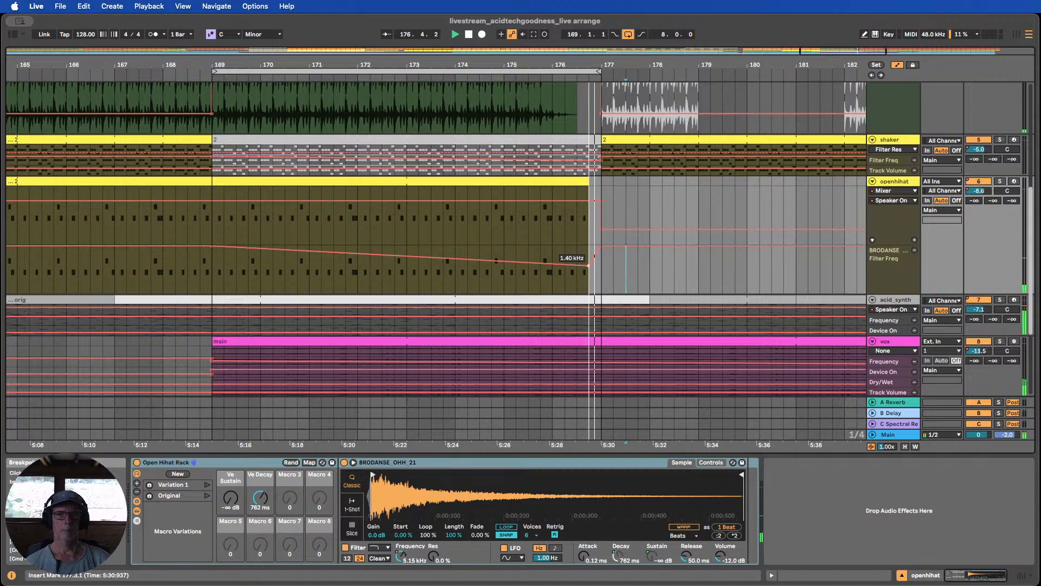
click(584, 199)
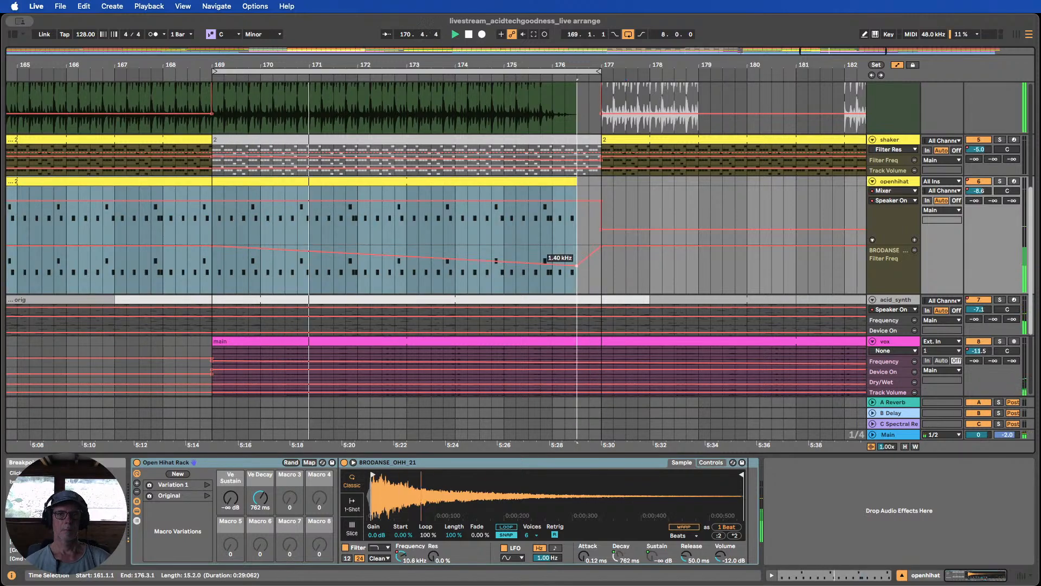
Check the breaks, acid synth, vox and lower tracks while bars 169 to 177 loop, and stop playback
scroll(580, 266, up, 5)
scroll(581, 266, up, 4)
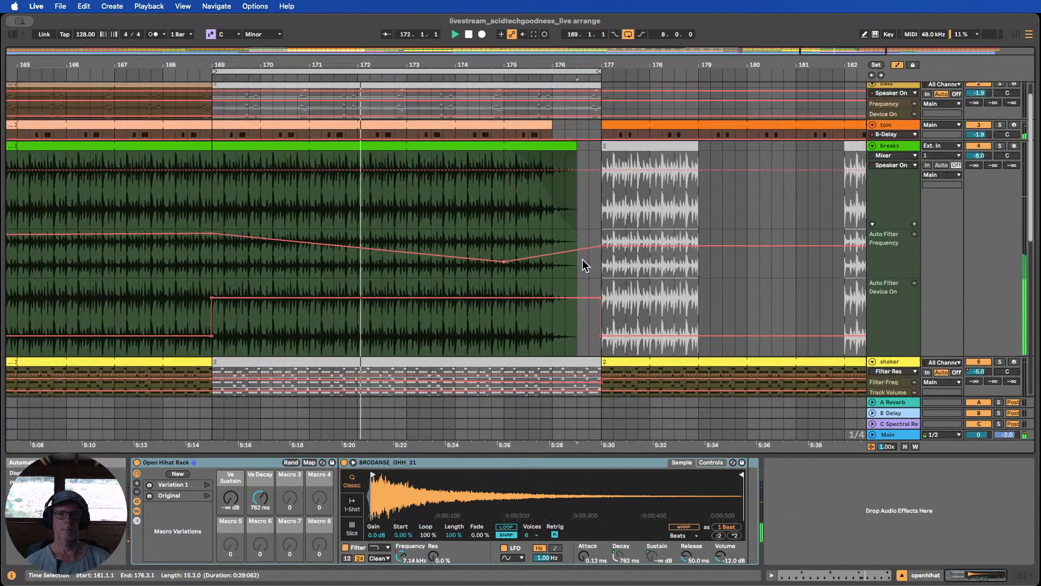
scroll(583, 265, down, 15)
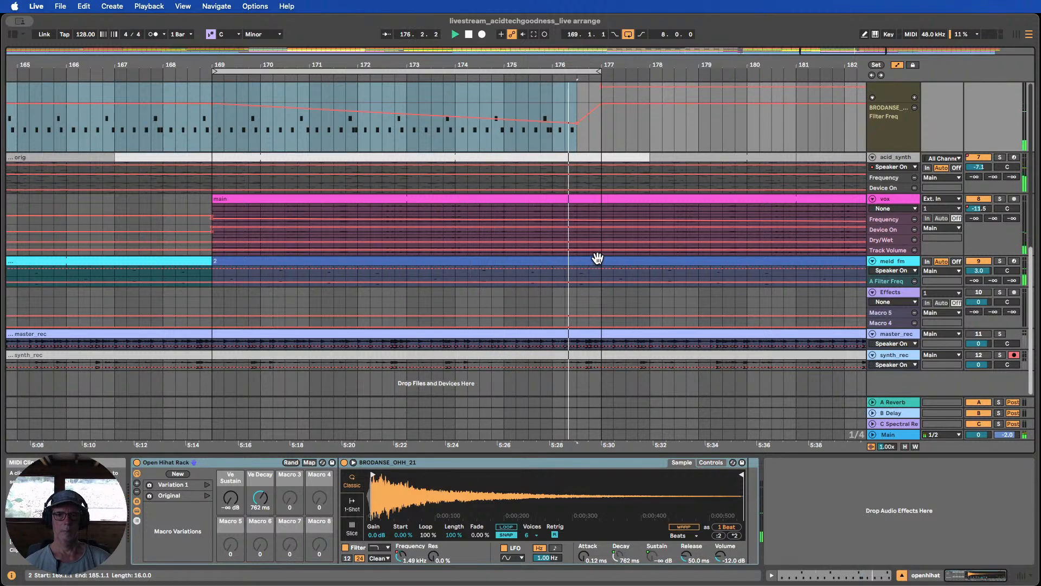
scroll(597, 258, up, 10)
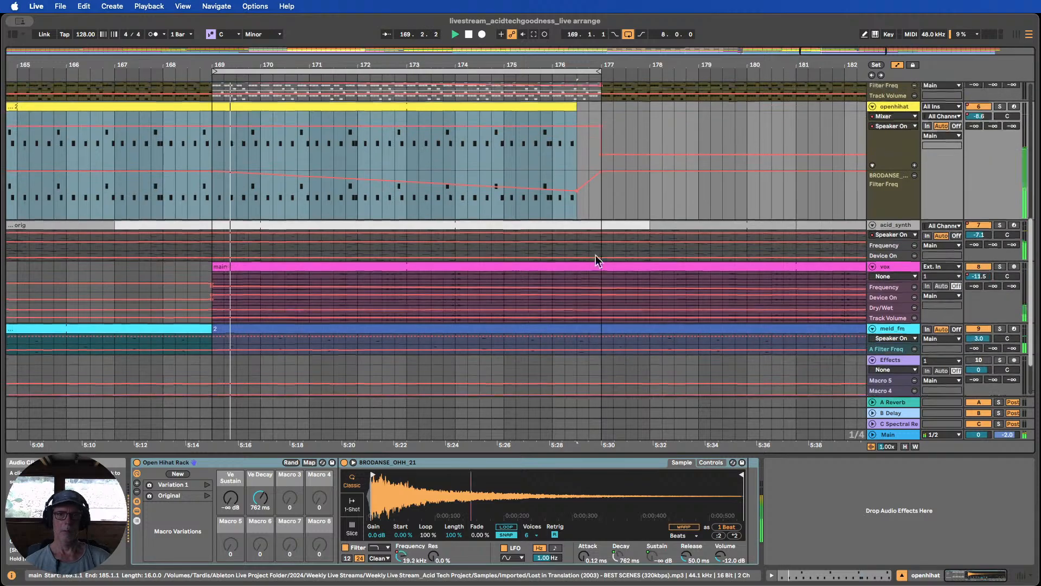
click(469, 36)
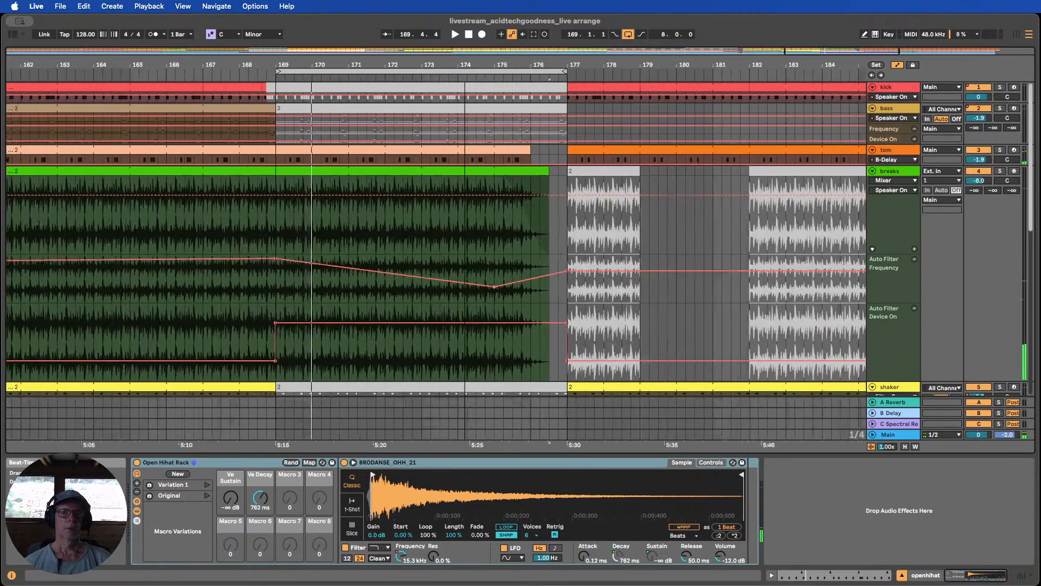
Show all tracks in a compact overview without automation and move the eight-bar loop to start at bar 173
scroll(766, 97, down, 6)
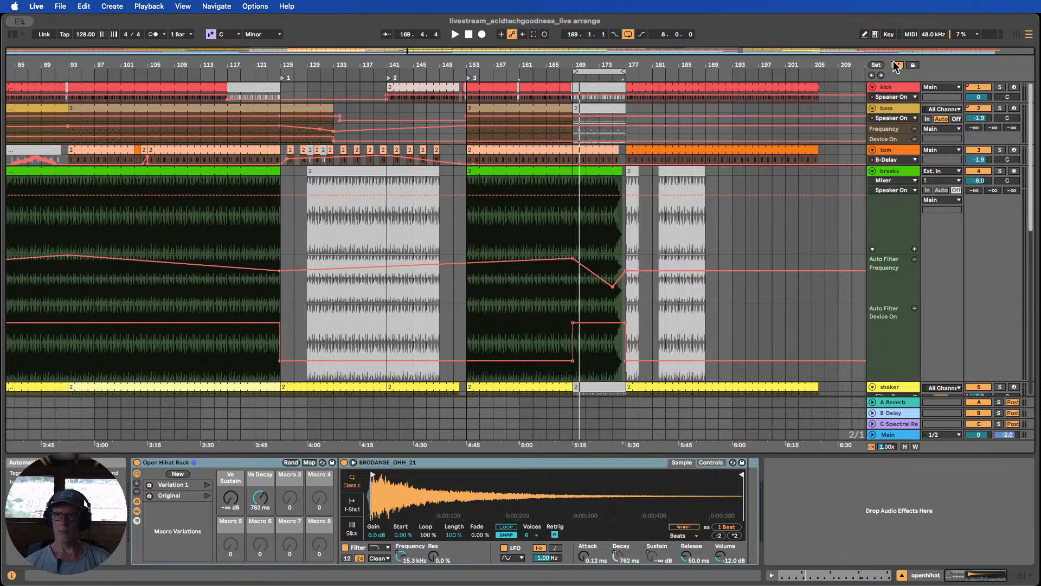
click(896, 65)
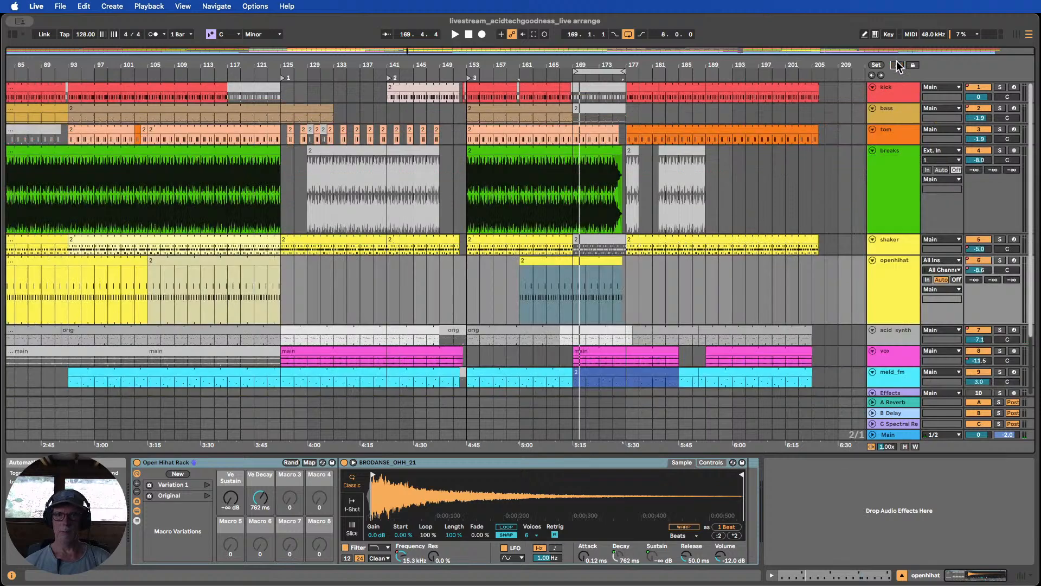
click(904, 447)
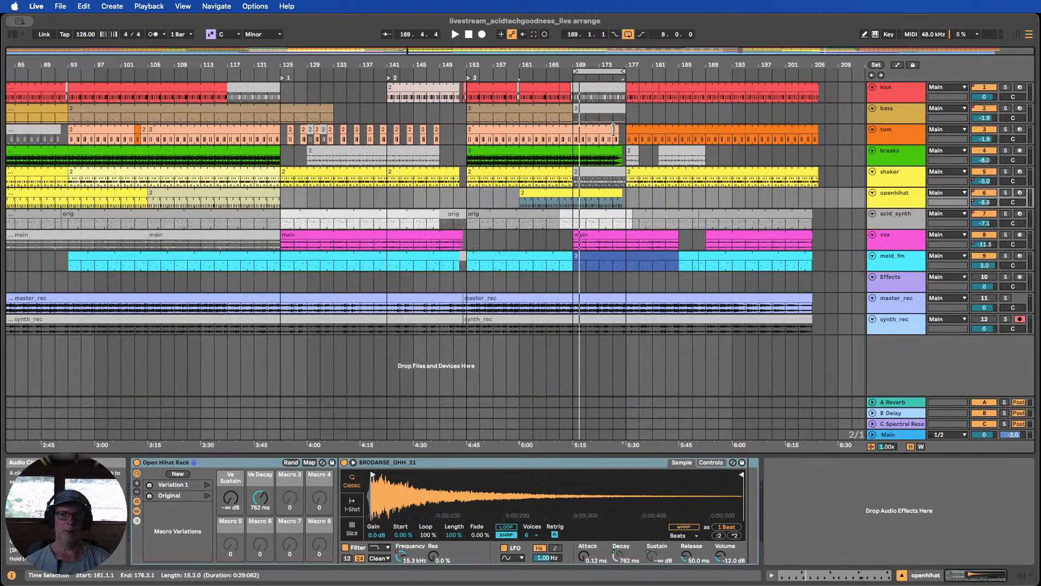
drag(603, 68, 639, 69)
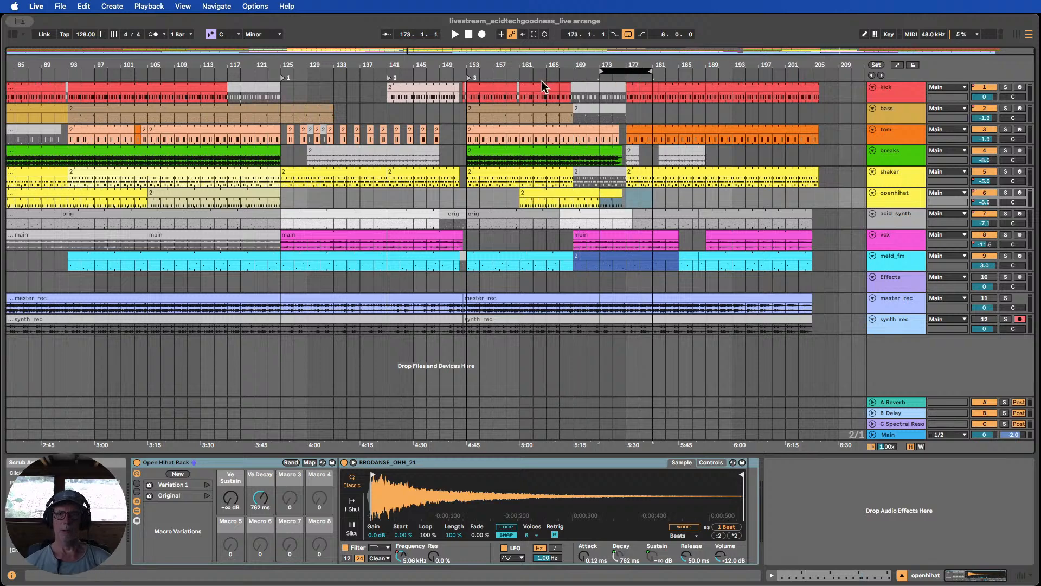
drag(575, 61, 575, 26)
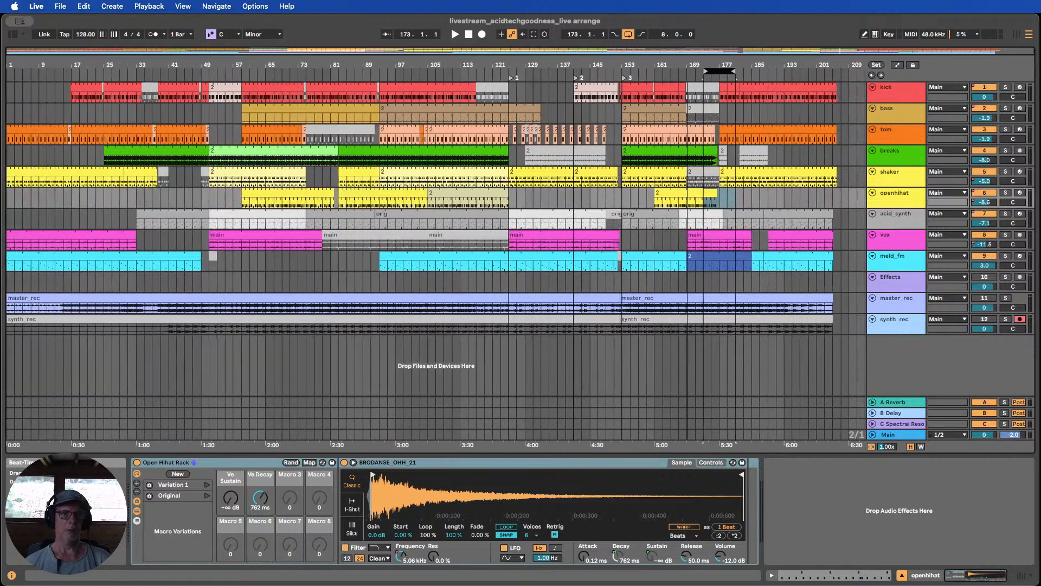
Copy the four-bar bass clip section to bar 177 and extend the copy to end at bar 201
drag(245, 116, 731, 121)
drag(904, 123, 905, 153)
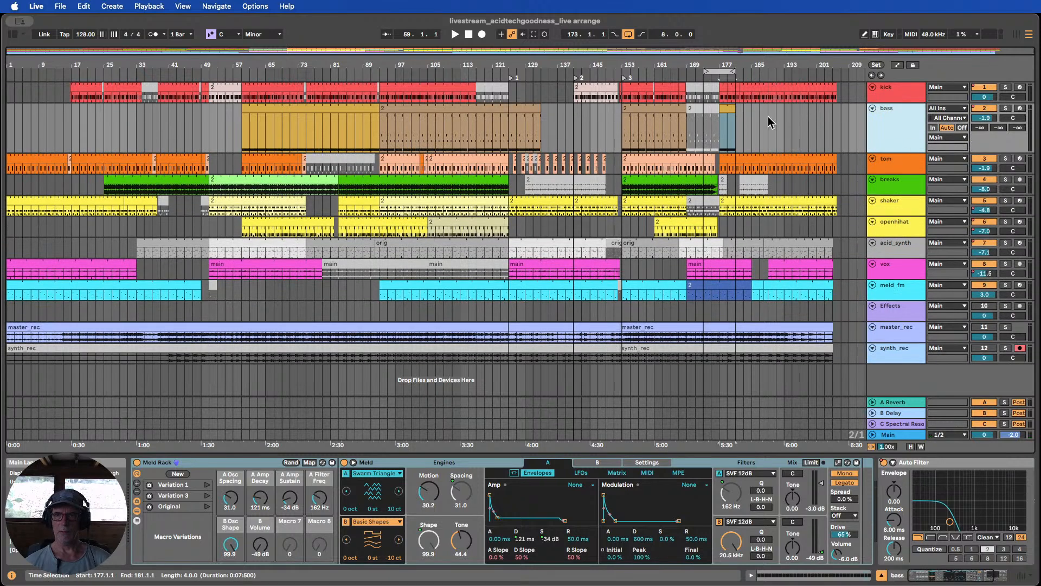
drag(731, 105, 816, 106)
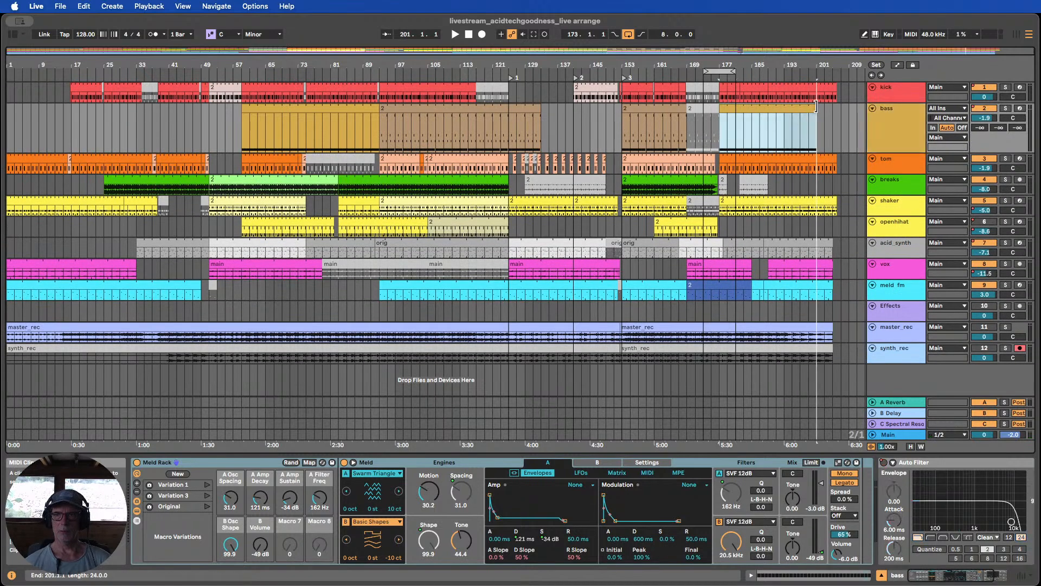
Shorten the tom clip that starts at bar 153 so it ends at bar 169
click(759, 168)
drag(723, 66, 708, 73)
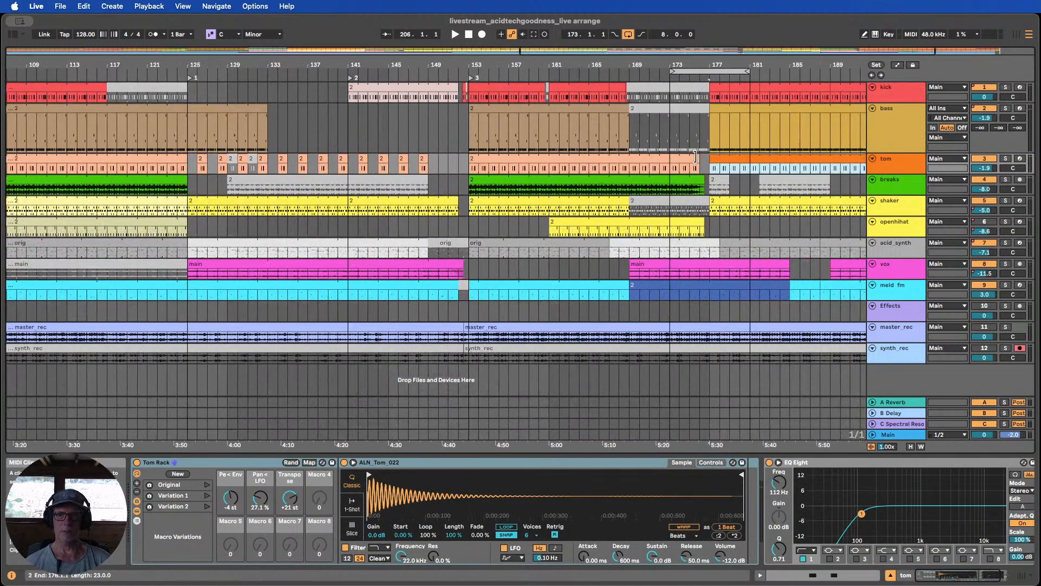
drag(695, 157, 629, 158)
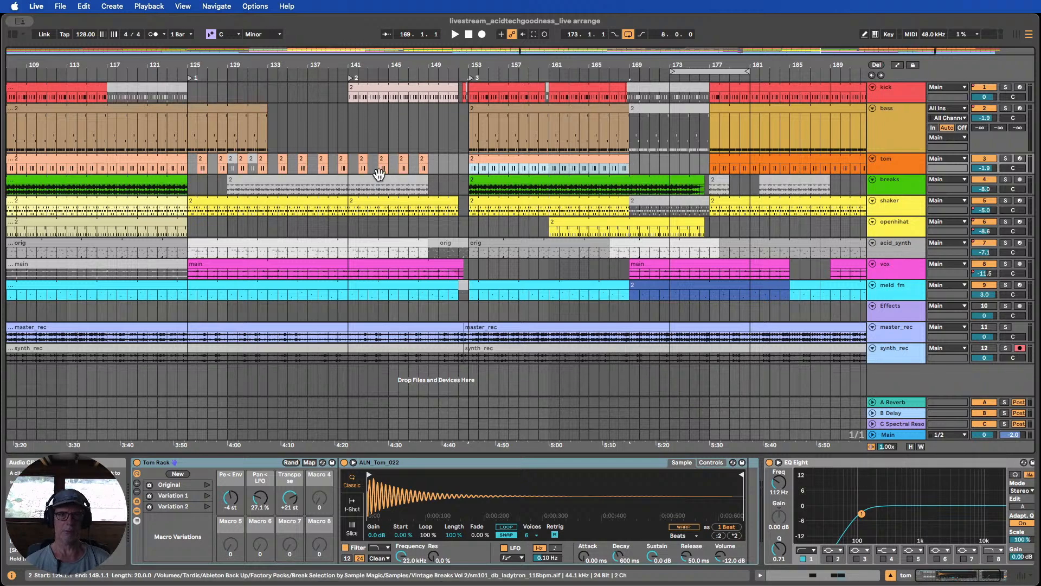
Copy the tom clips in bars 141 to 149 to bar 169 and deactivate the last copied clip at bar 176
drag(350, 165, 402, 165)
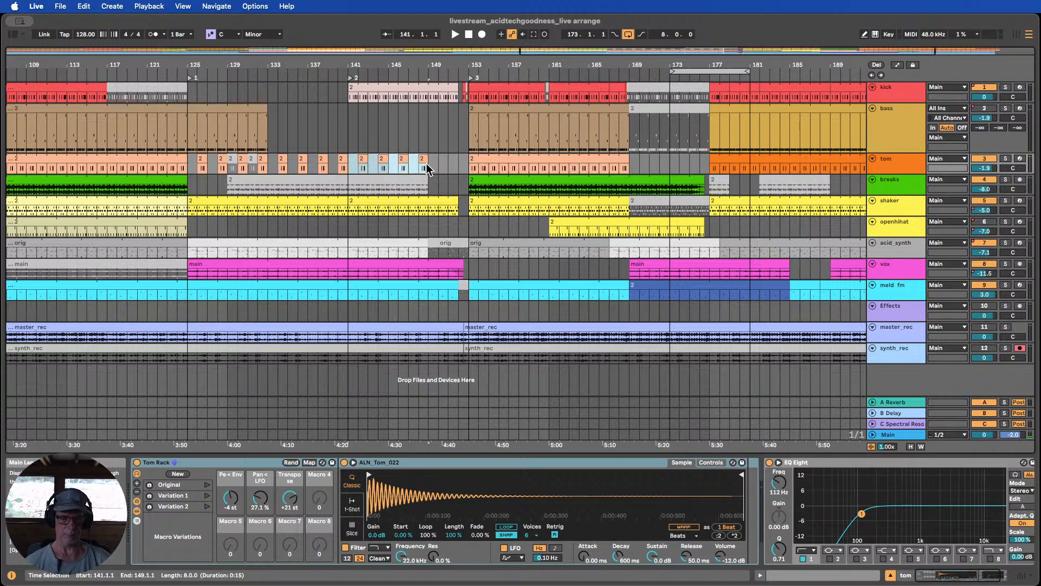
click(630, 165)
key(super+v)
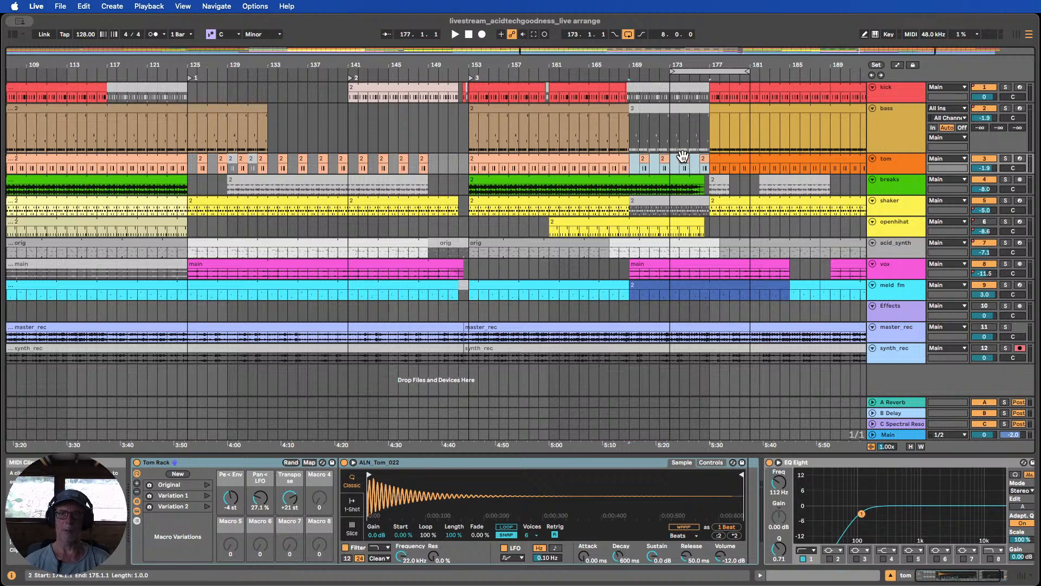
click(705, 160)
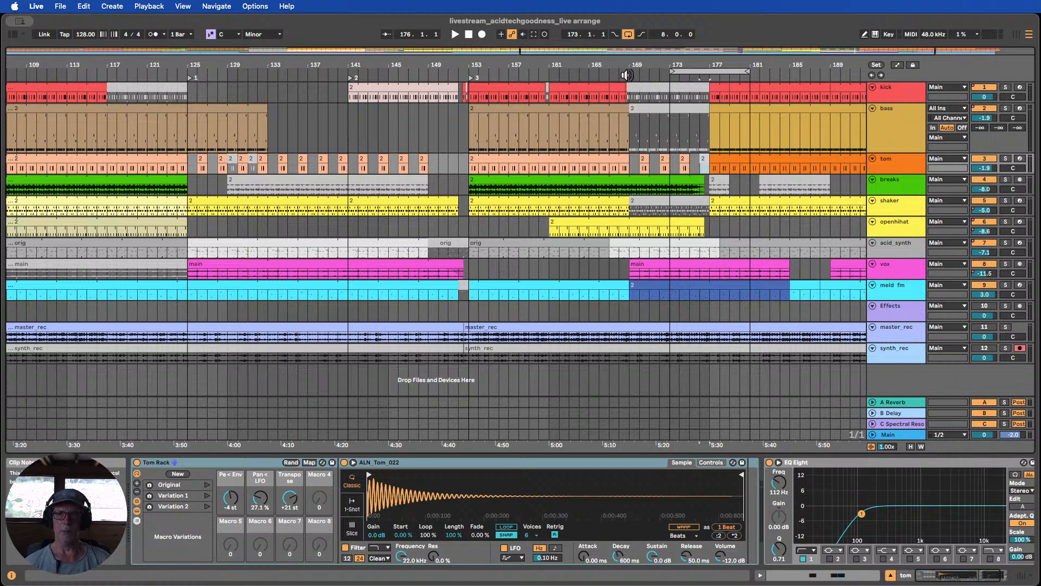
Play the arrangement from bar 169 past the transition at bar 177 and stop playback
click(625, 73)
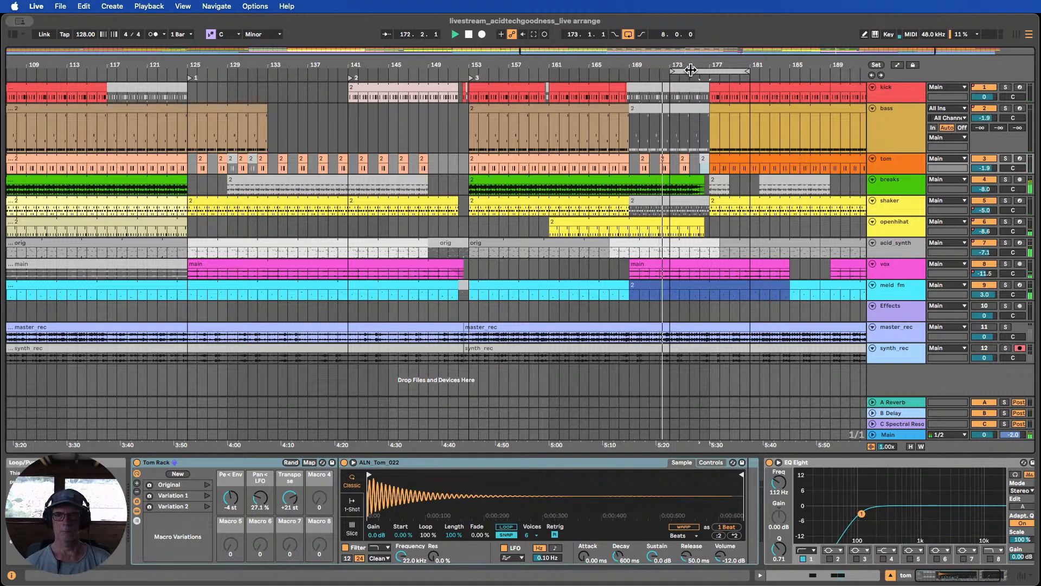
drag(693, 64, 610, 64)
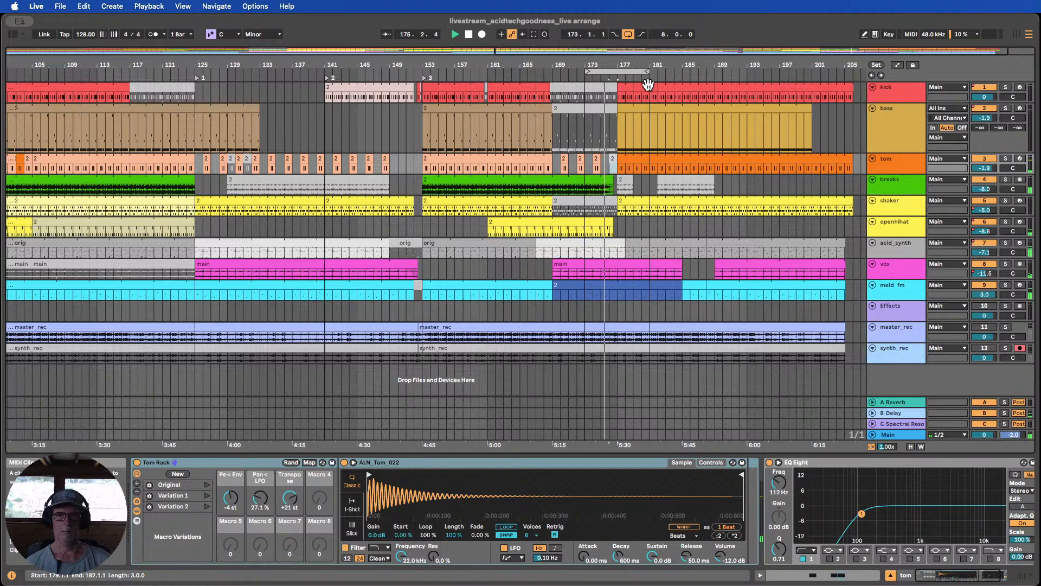
drag(642, 66, 599, 68)
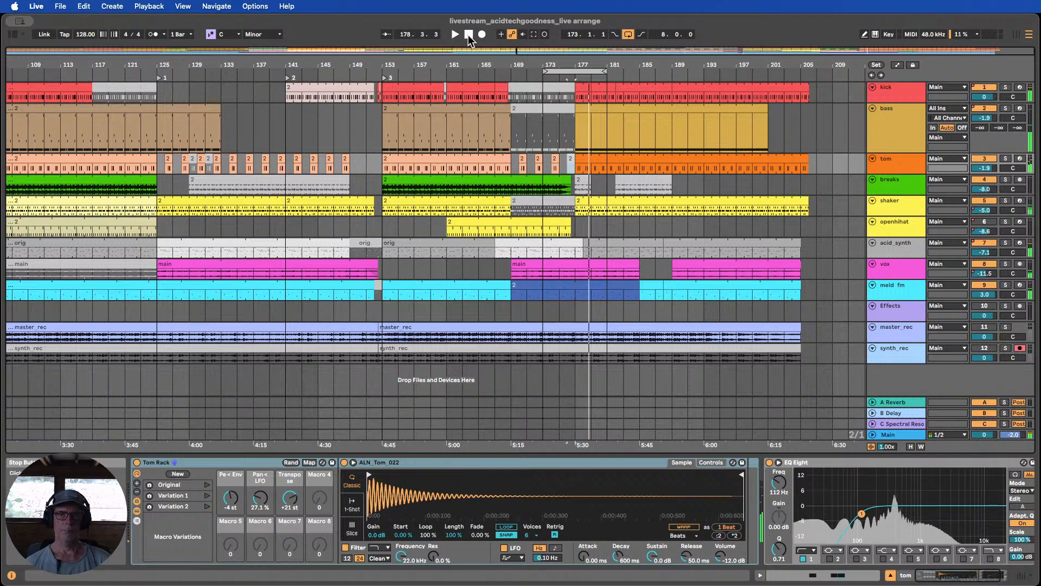
Show the automation and enlarge the bass track's Speaker On, Auto Filter Frequency and Device On lanes around bar 177
click(898, 65)
scroll(889, 152, up, 2)
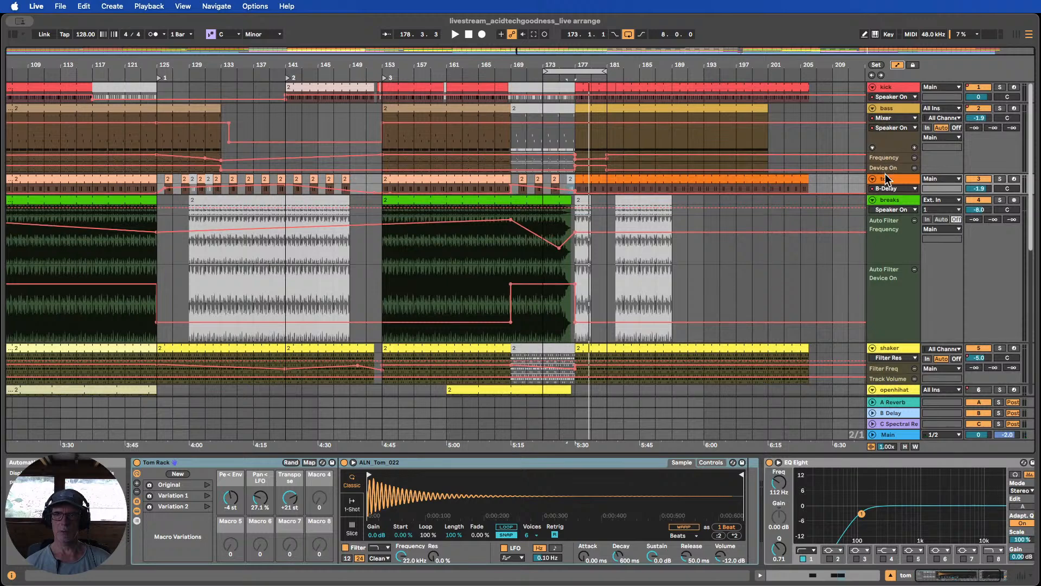
drag(888, 151, 888, 239)
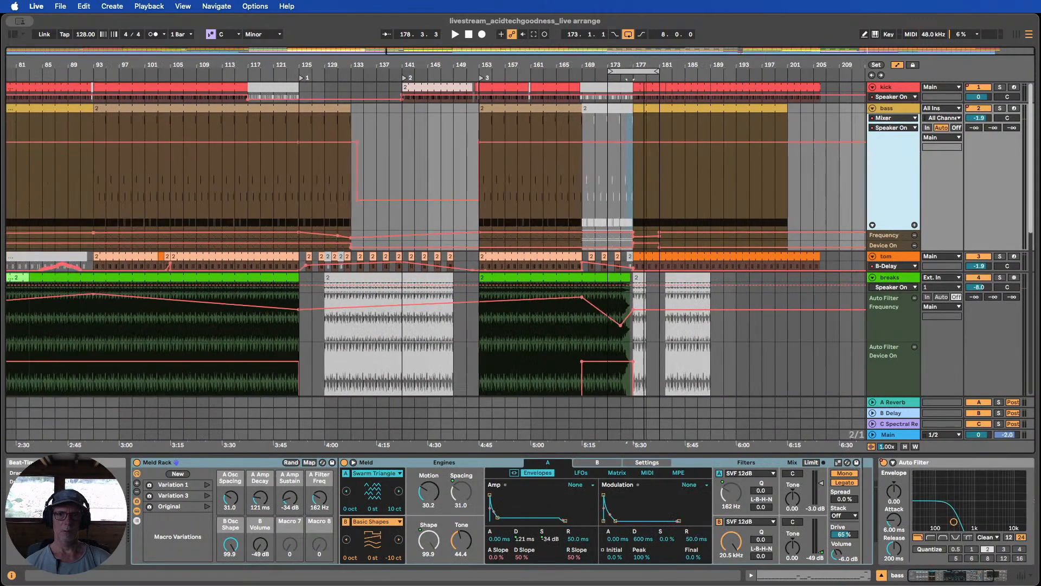
drag(582, 67, 641, 60)
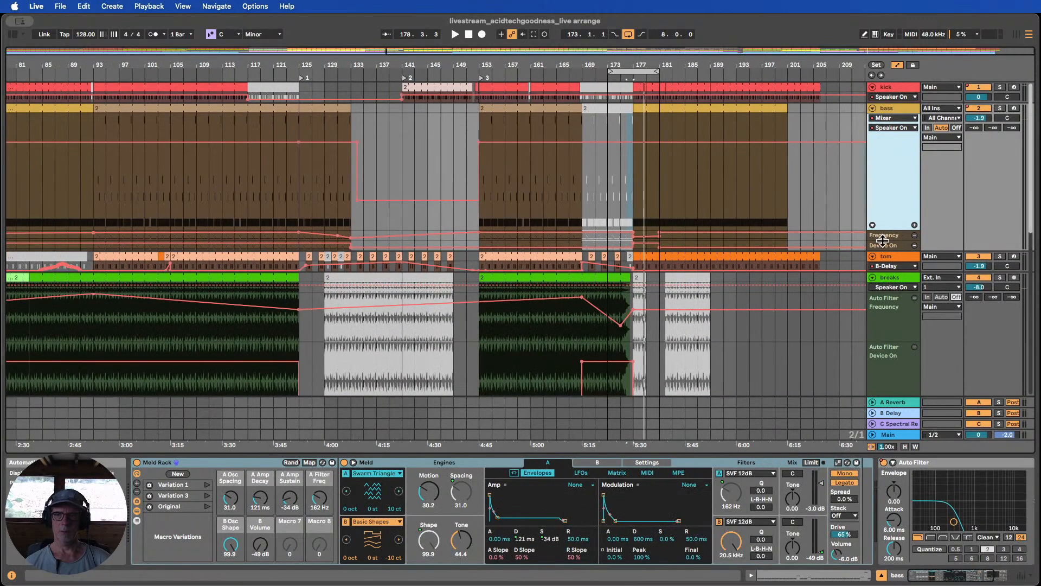
drag(886, 241, 886, 289)
scroll(887, 288, down, 5)
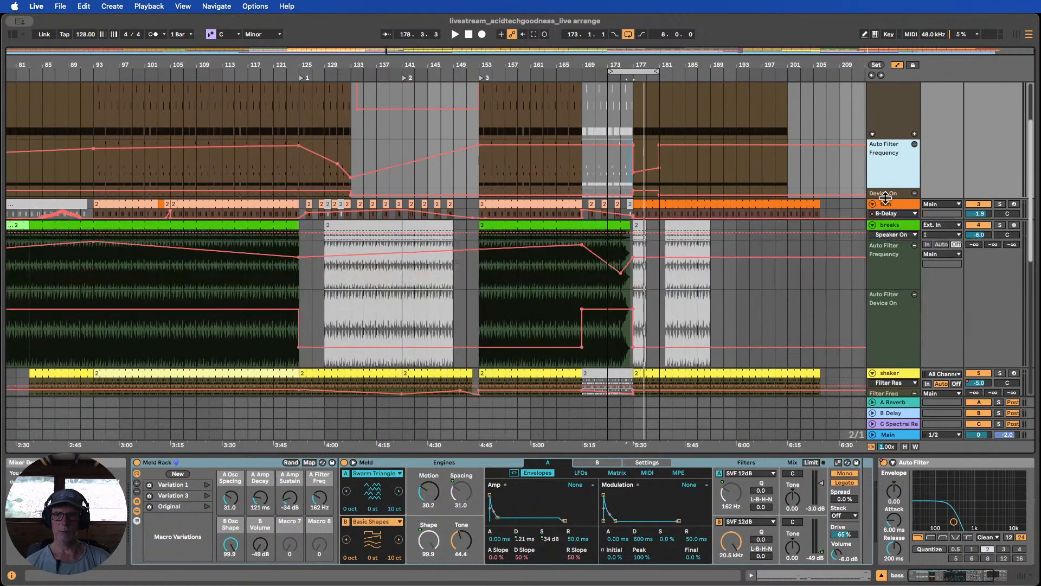
drag(885, 197, 886, 286)
drag(669, 66, 645, 69)
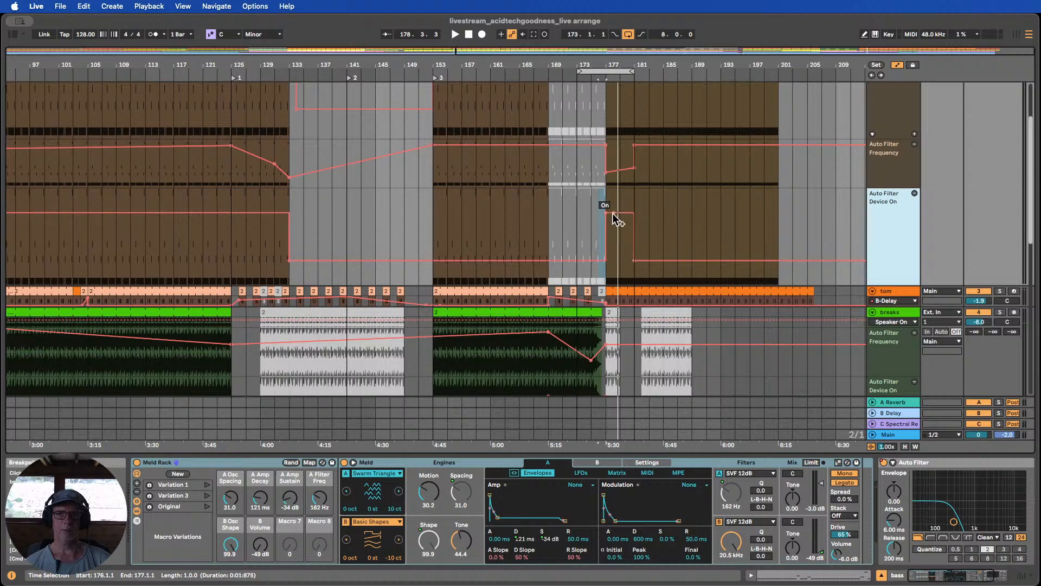
Remove the bass Auto Filter Device On and Frequency automation changes between bars 177 and 181
drag(606, 216, 612, 231)
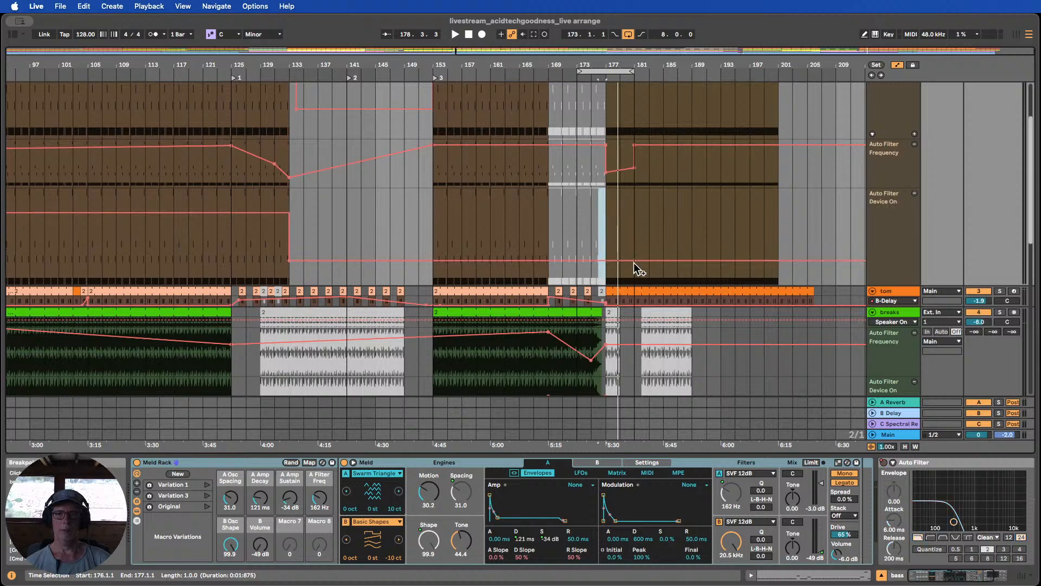
scroll(623, 215, up, 2)
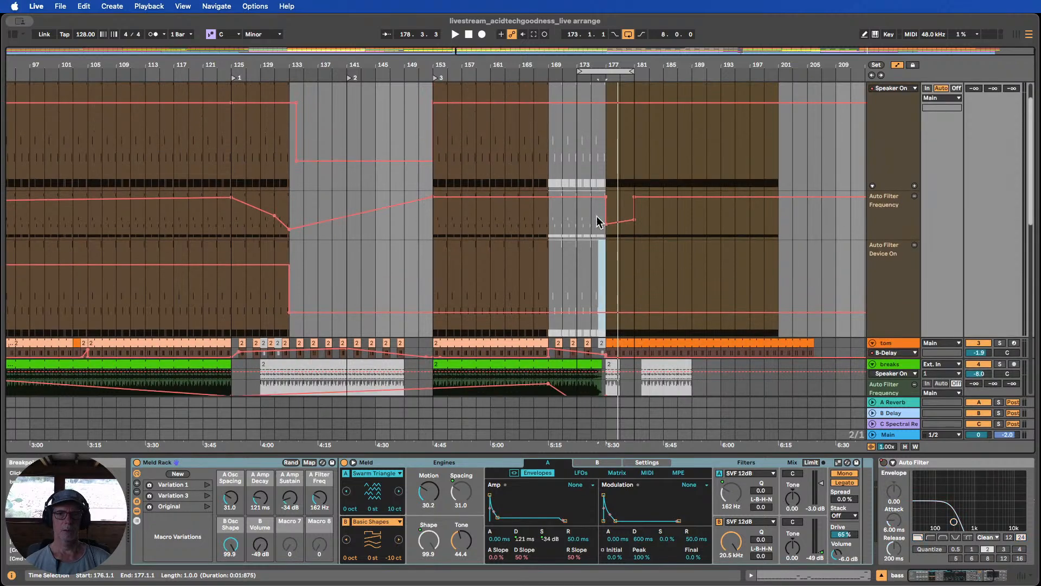
drag(591, 217, 653, 217)
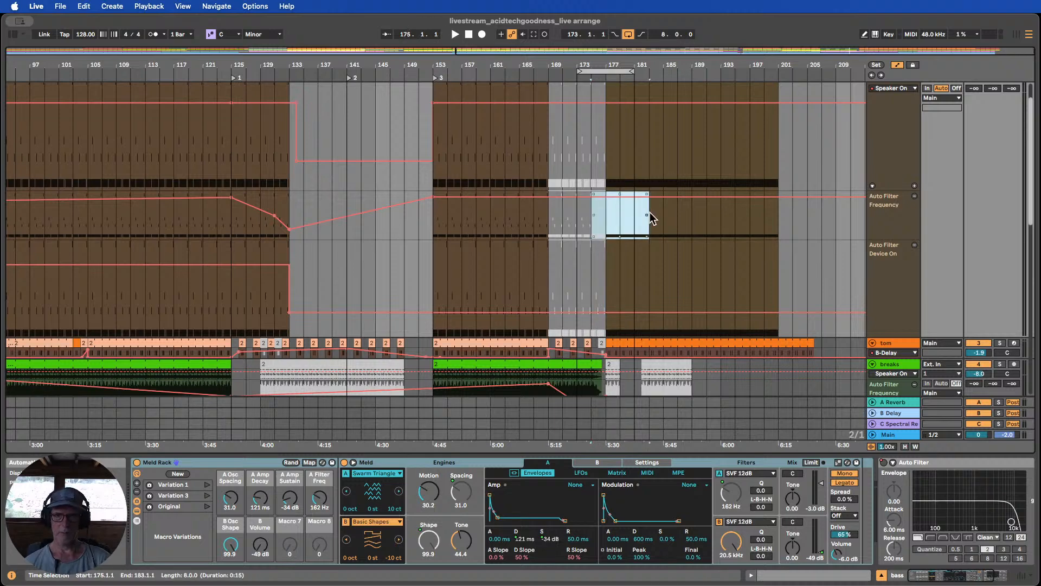
Optimize the arrangement height so the enlarged bass and breaks lanes shrink and the tracks fit the view
scroll(694, 287, up, 2)
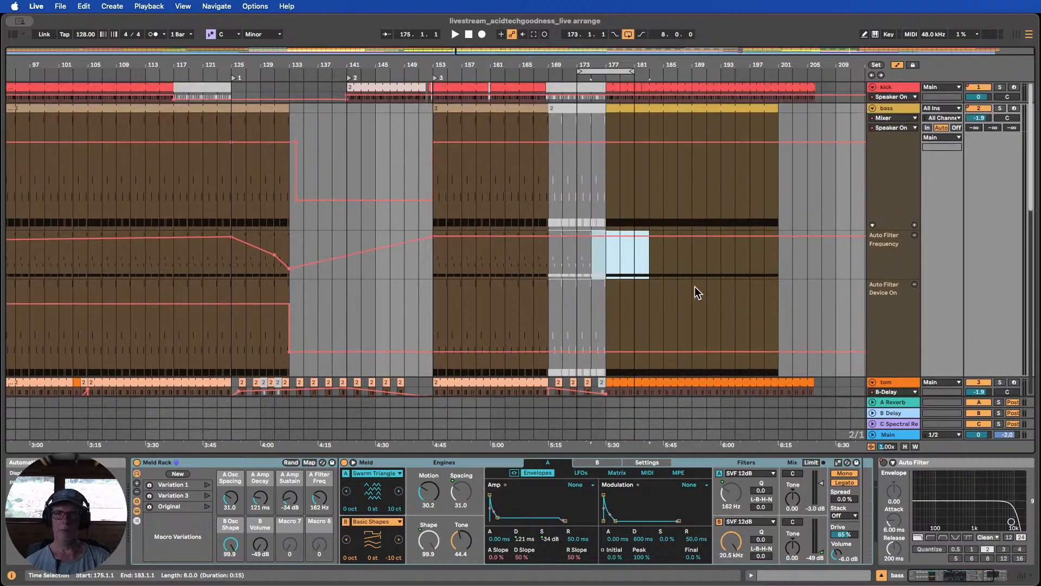
scroll(694, 286, down, 3)
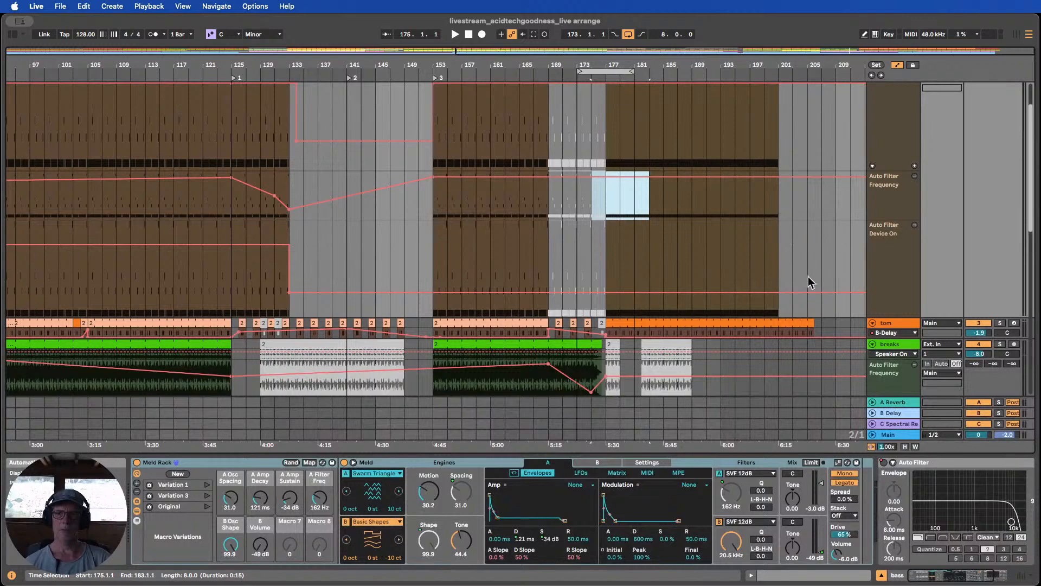
scroll(803, 271, up, 3)
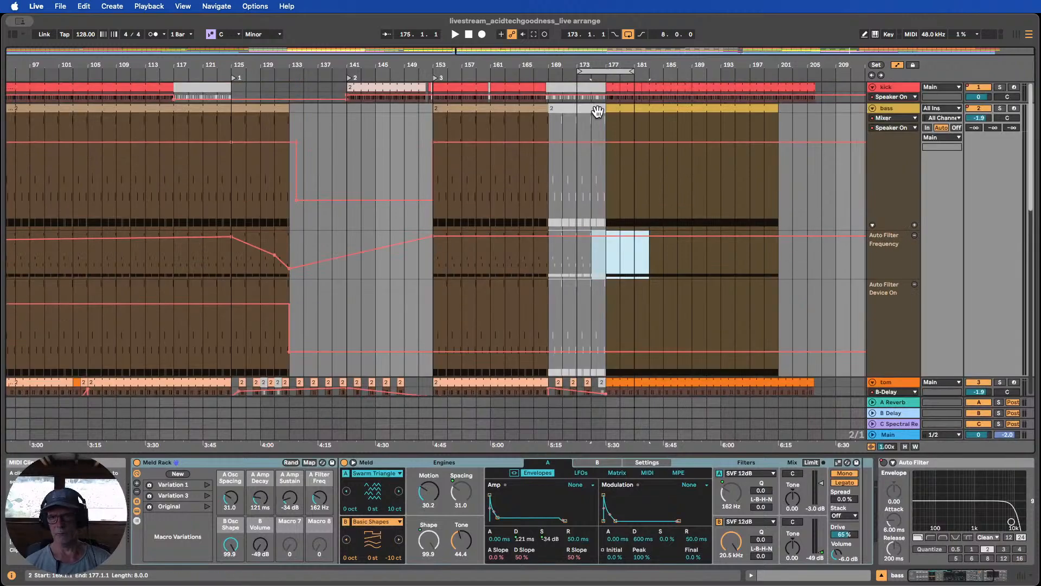
scroll(621, 129, down, 7)
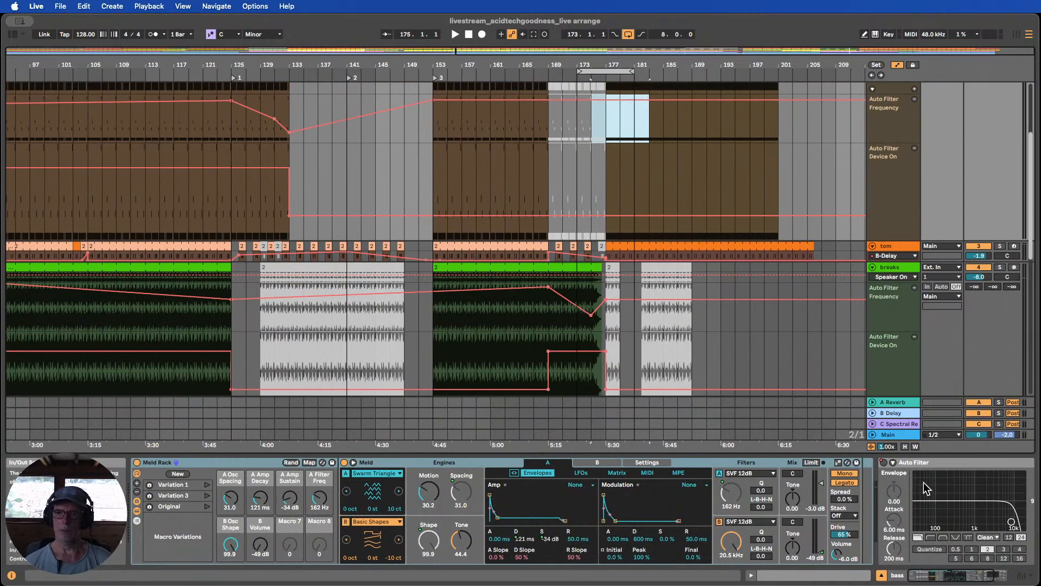
click(904, 446)
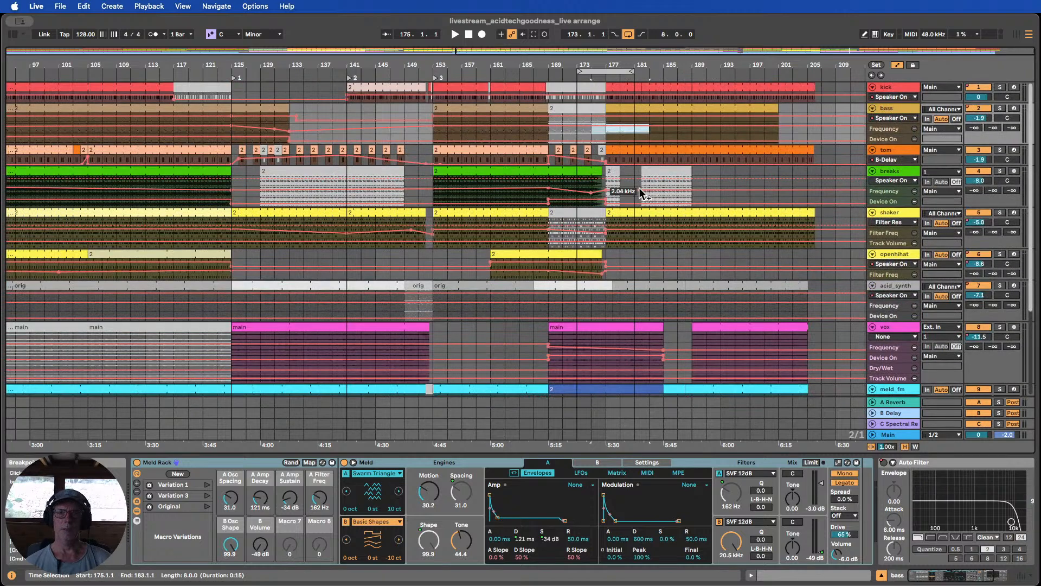
Move the eight-bar arrangement loop to start at bar 177
click(610, 172)
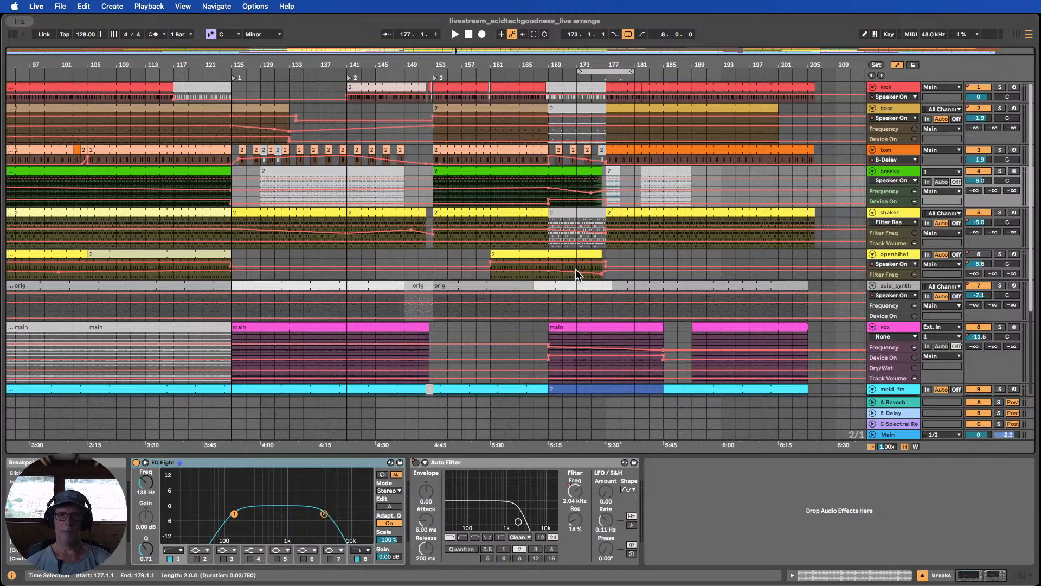
scroll(673, 288, down, 5)
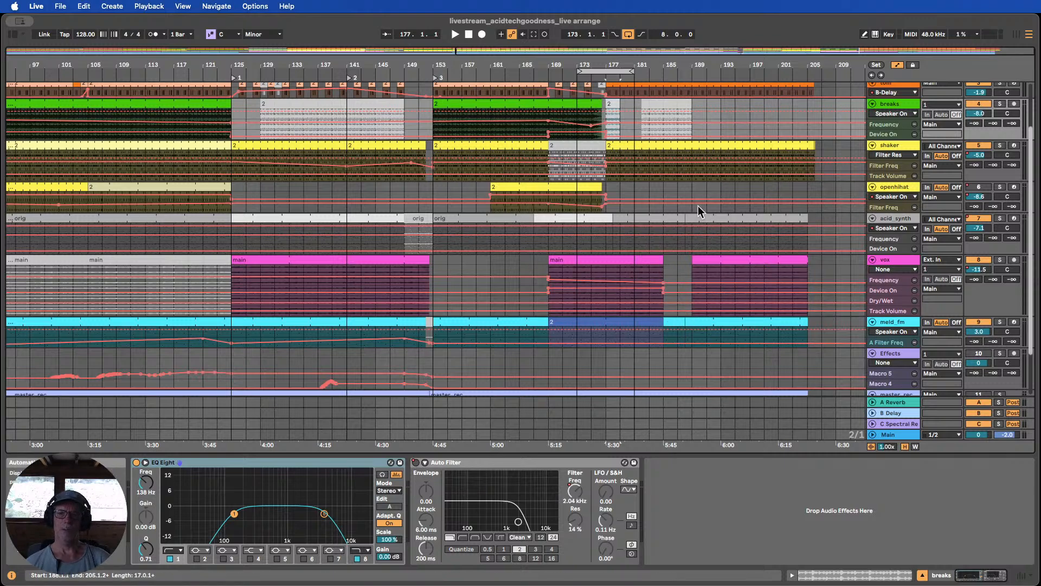
scroll(714, 161, up, 2)
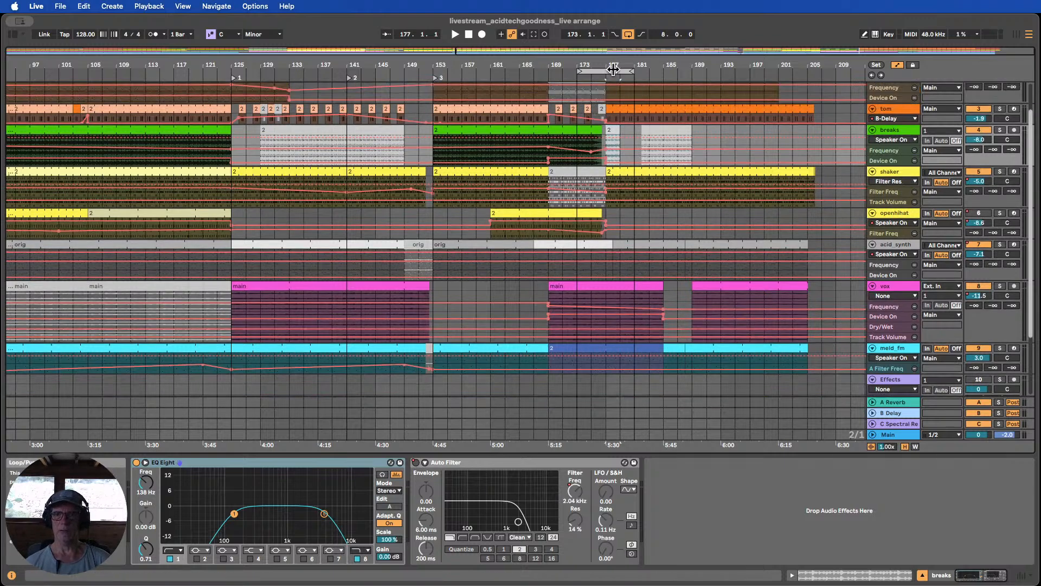
drag(614, 69, 649, 67)
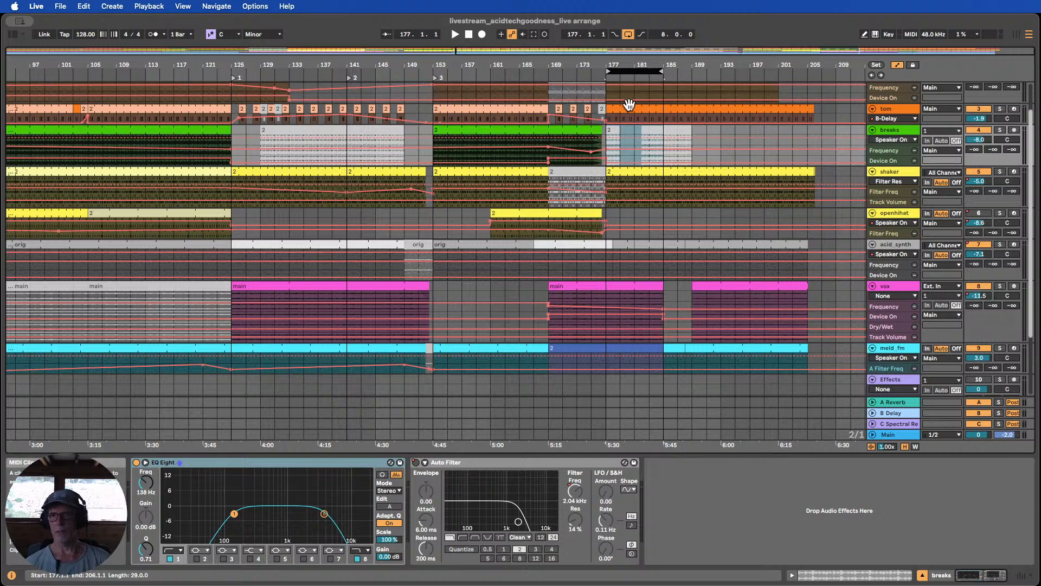
Deactivate the two meld_fm clips running from bar 185 to bar 205
click(726, 300)
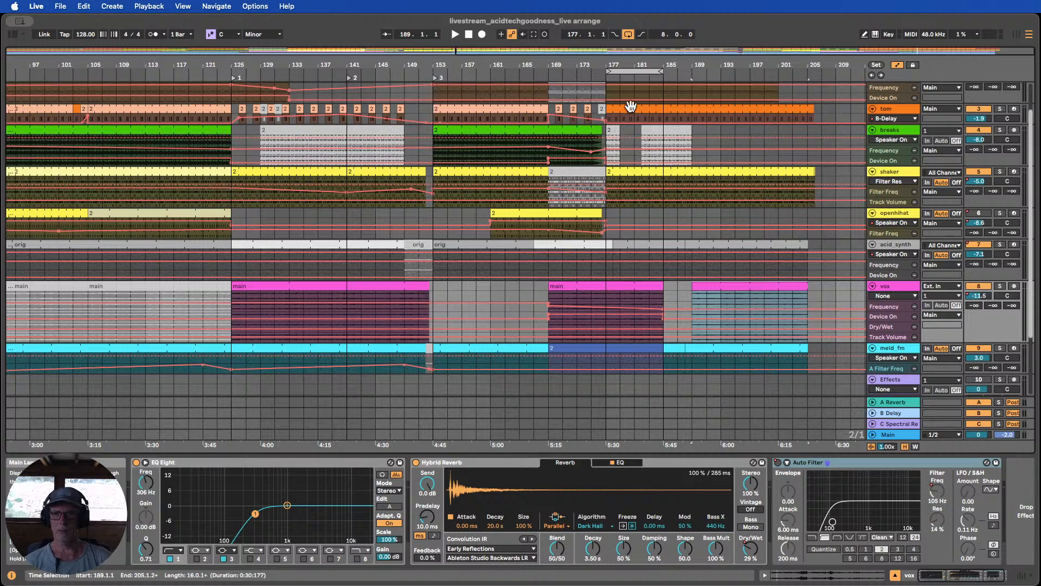
scroll(670, 297, down, 3)
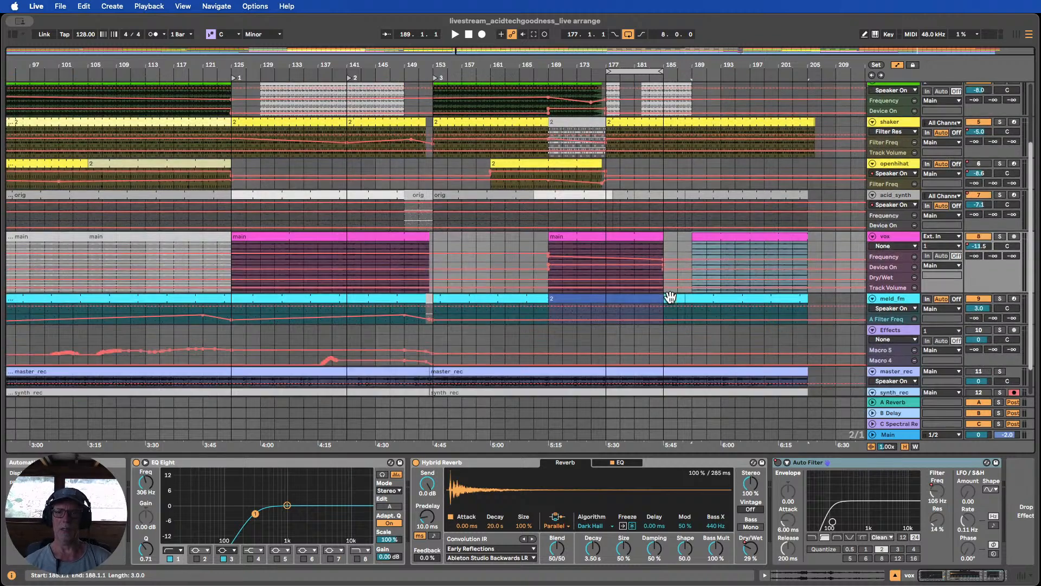
click(674, 300)
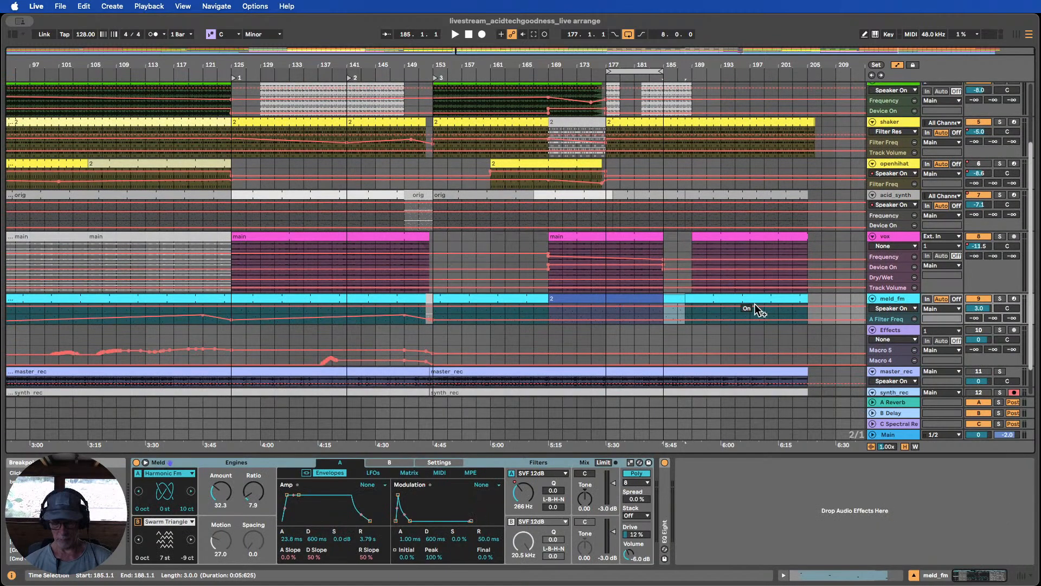
click(756, 303)
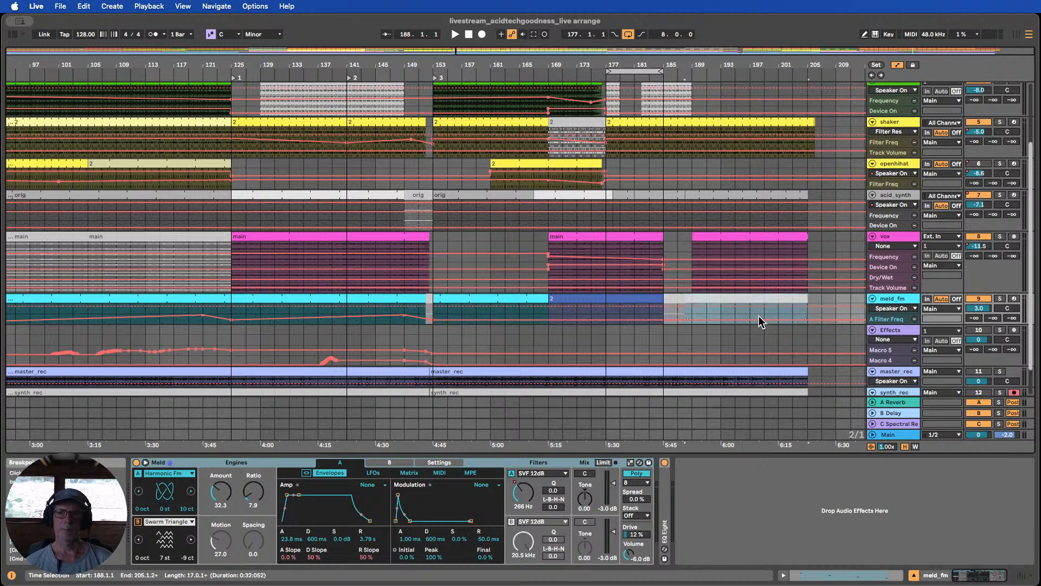
Play the arrangement from bar 177 and enlarge the vox track's Auto Filter Frequency, Device On, Hybrid Reverb Dry/Wet and Track Volume lanes
scroll(762, 303, up, 5)
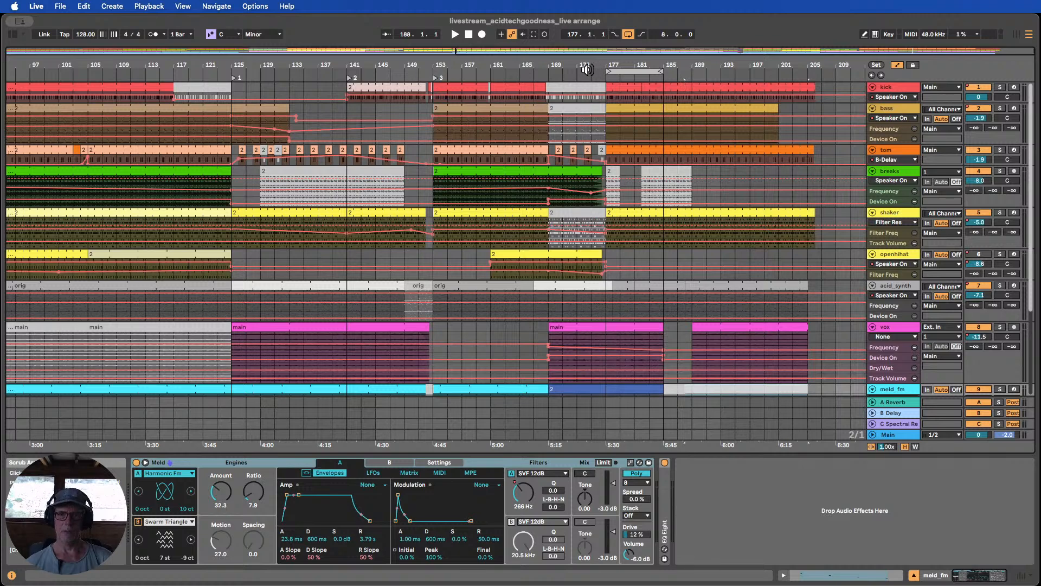
drag(669, 64, 587, 134)
scroll(622, 192, down, 4)
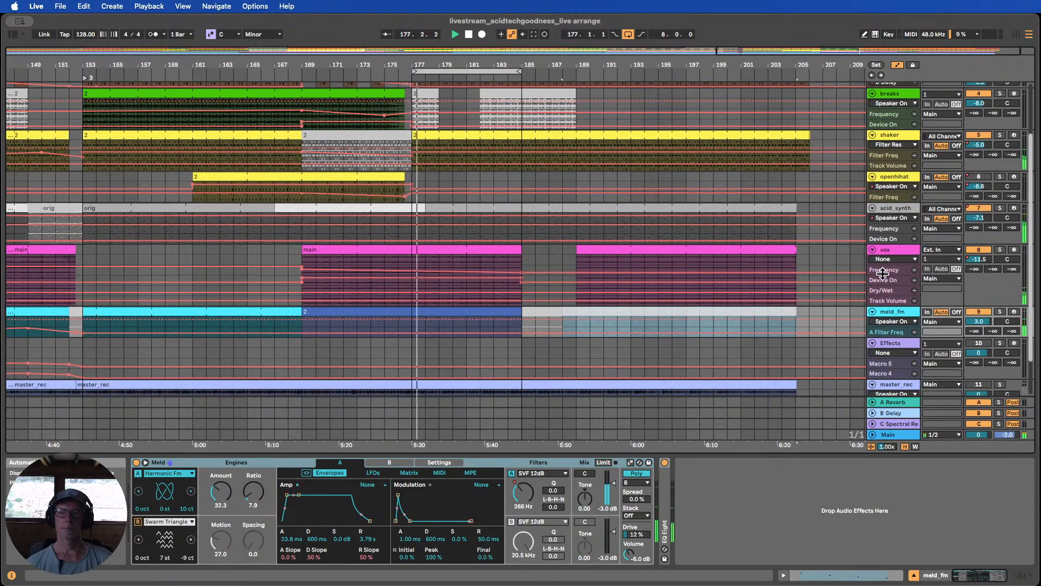
drag(885, 274, 885, 298)
scroll(885, 298, down, 3)
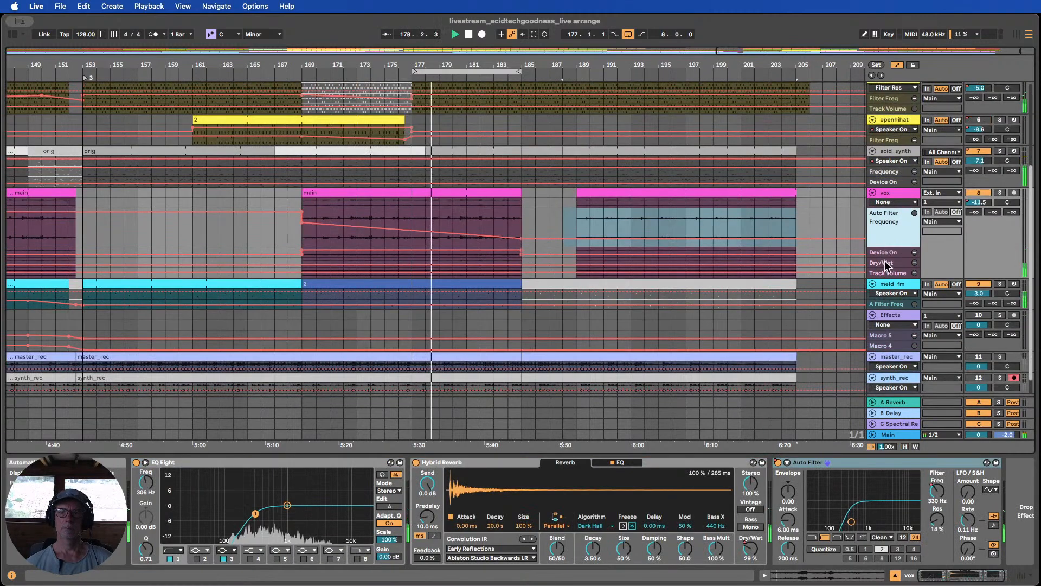
drag(884, 256, 890, 303)
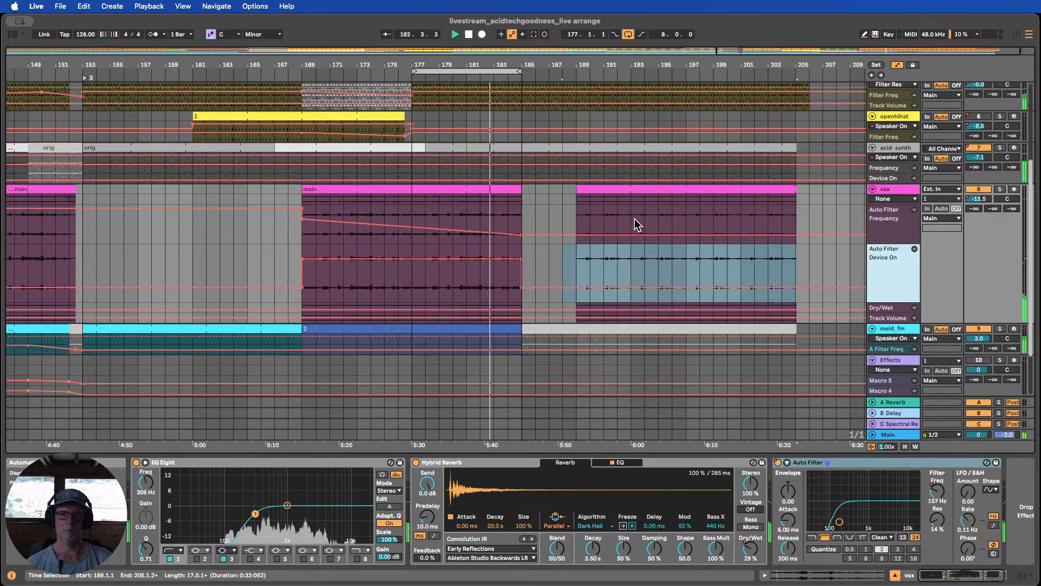
drag(891, 320, 887, 372)
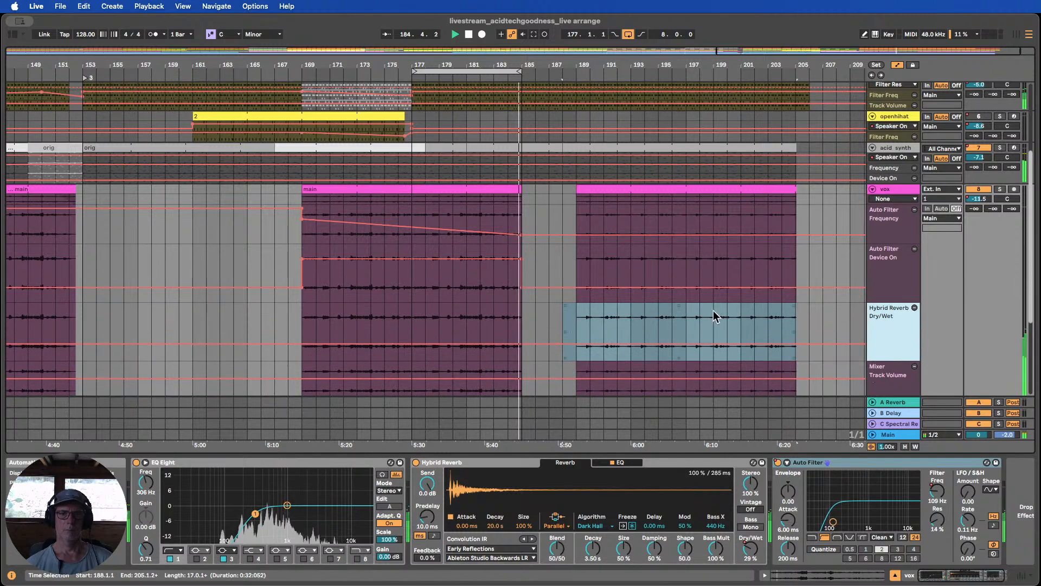
Enlarge the kick track and copy the kick material with its short break from bars 159 to 161 to bars 183 to 185
scroll(529, 136, up, 5)
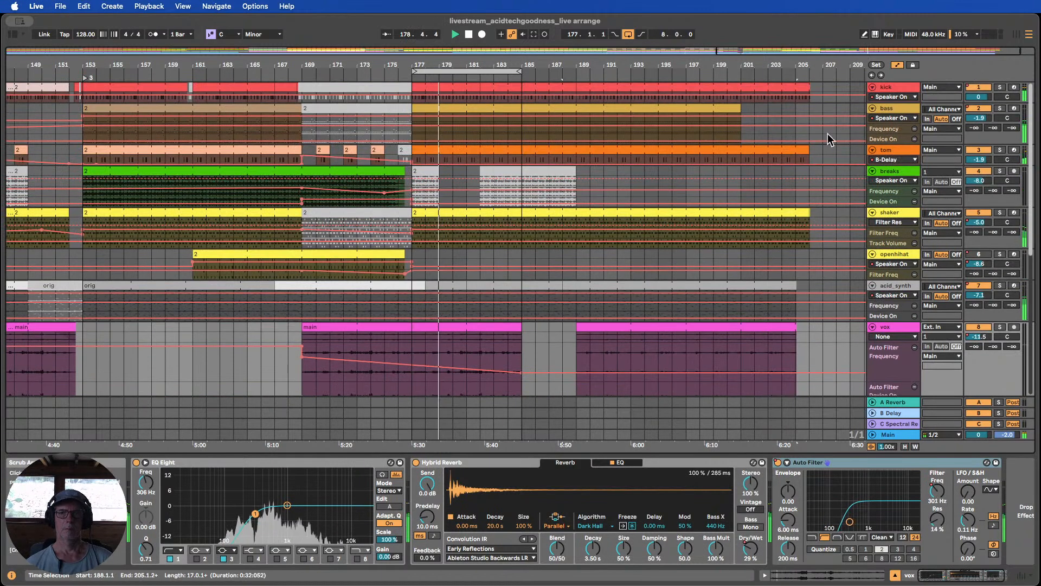
drag(888, 102, 888, 132)
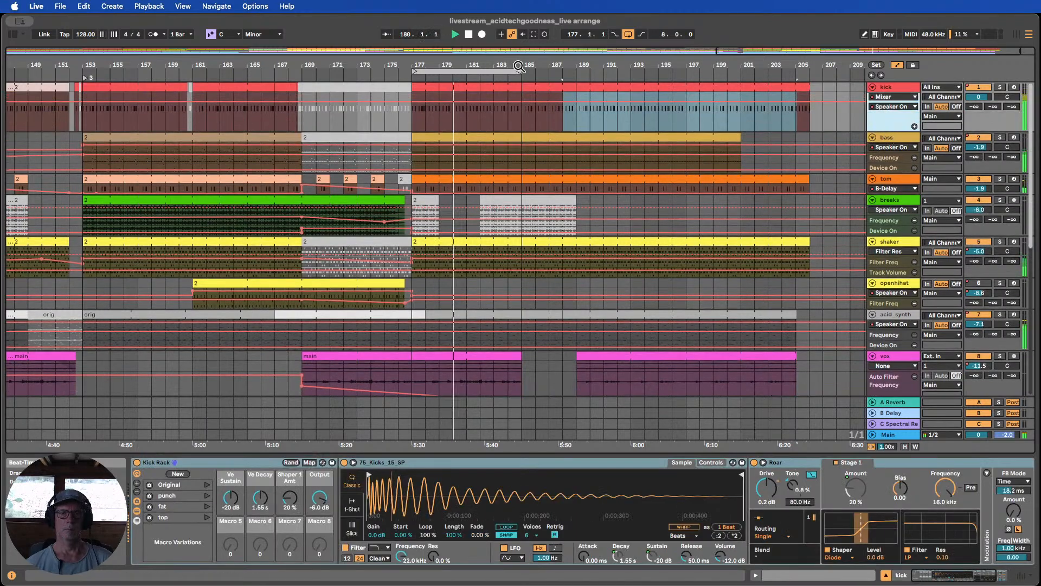
drag(514, 66, 607, 67)
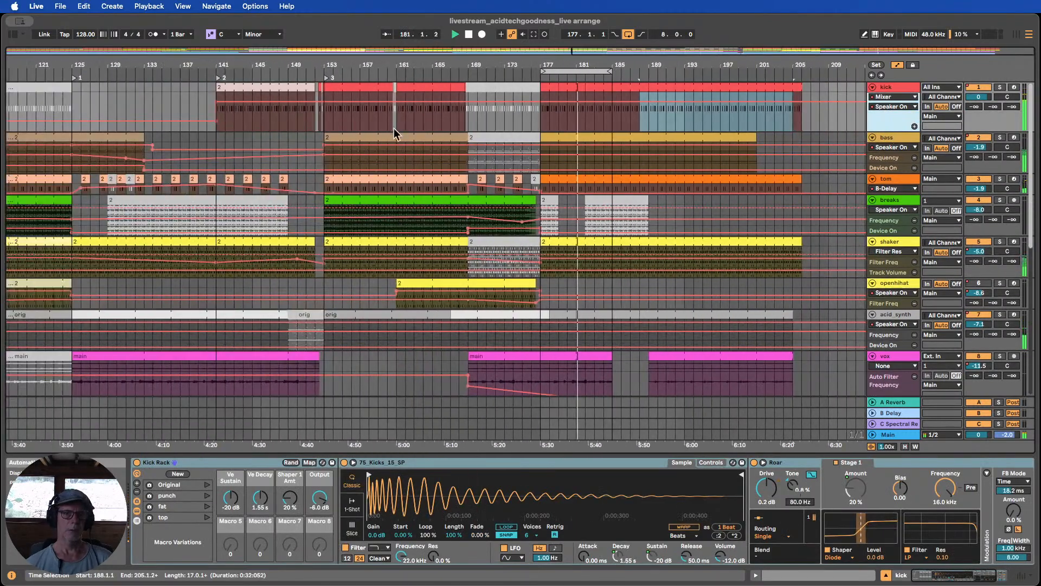
drag(388, 119, 395, 118)
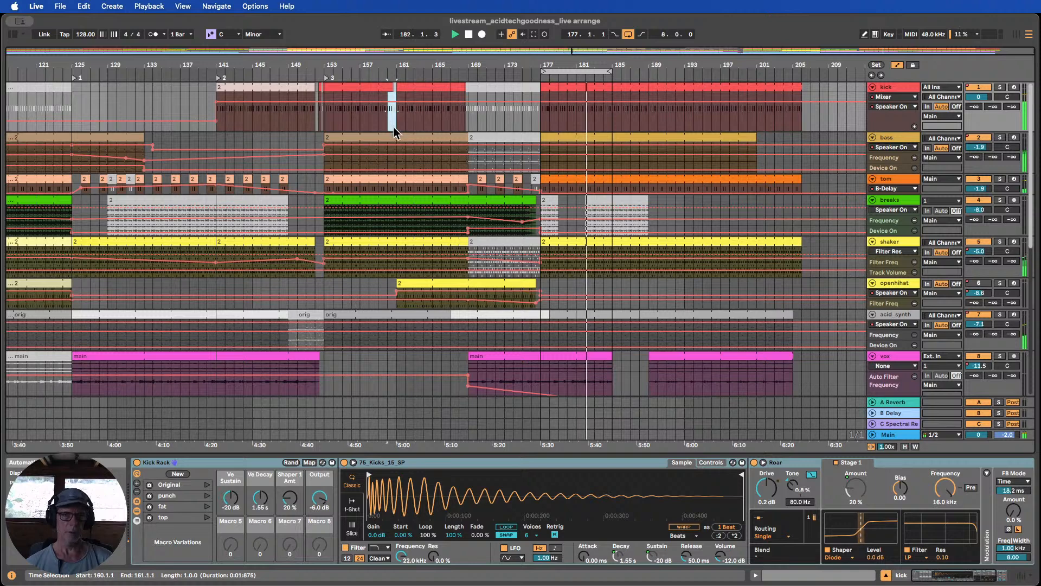
drag(609, 119, 600, 119)
key(super+v)
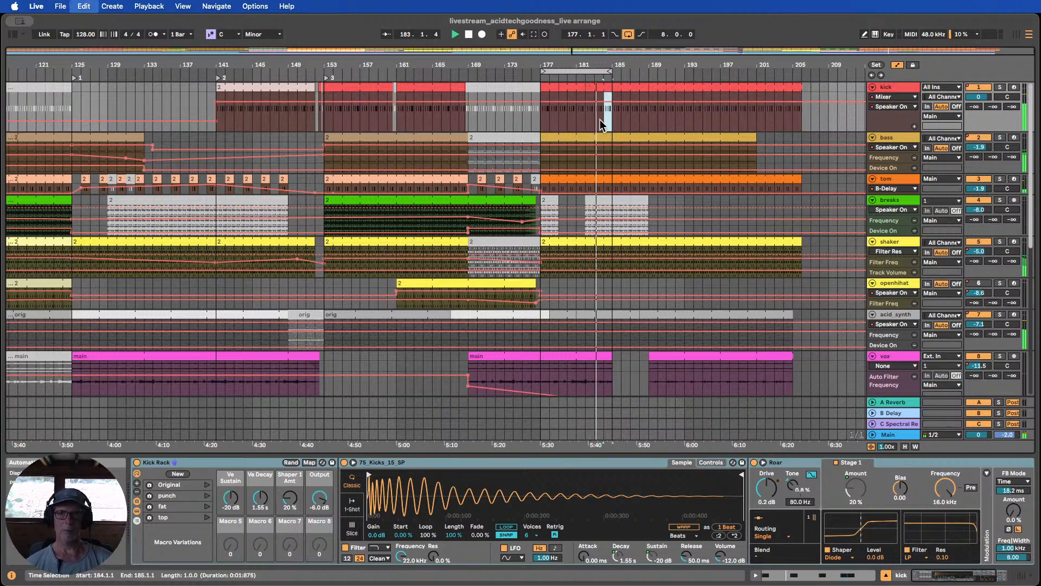
drag(380, 119, 394, 86)
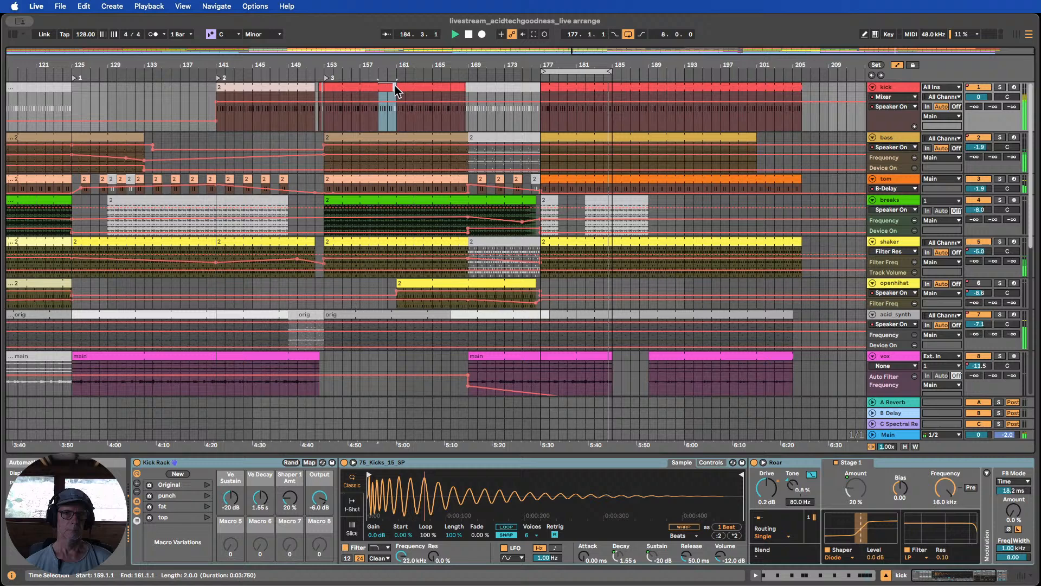
click(596, 115)
Move the eight-bar loop to start at bar 185 and enlarge the tom track's B-Delay automation lane
click(604, 70)
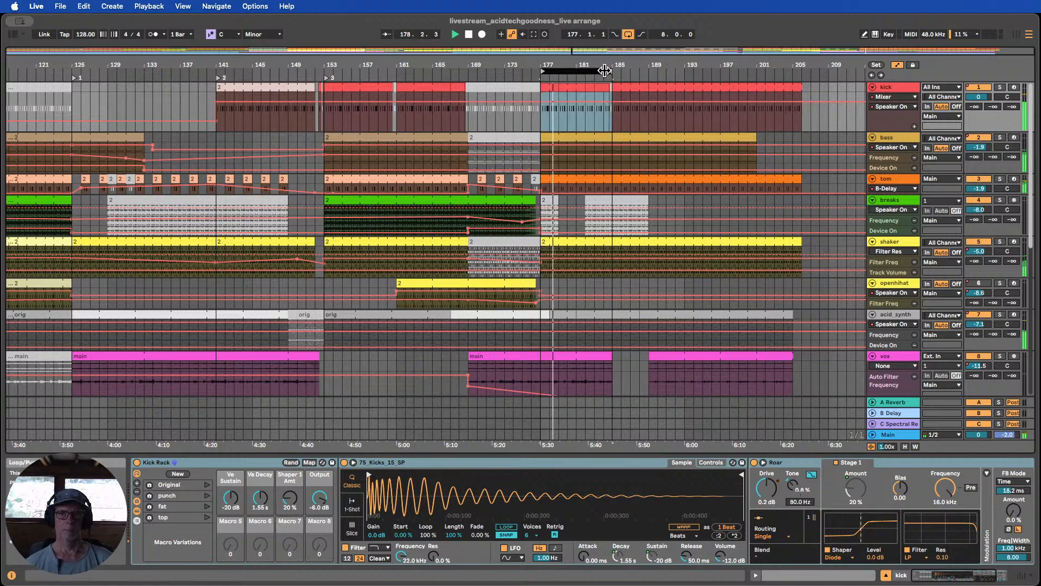
drag(604, 70, 665, 69)
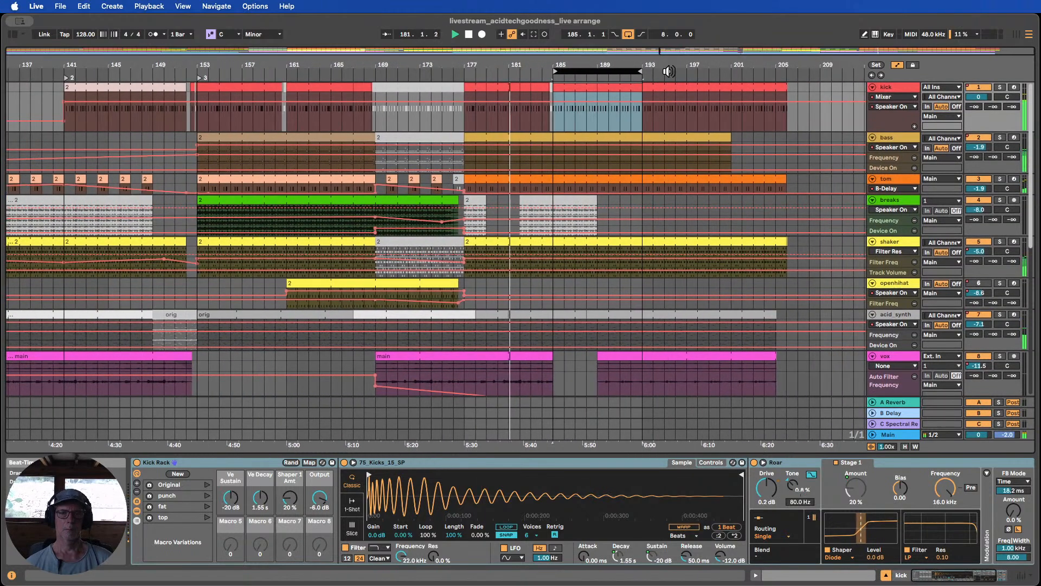
click(866, 187)
drag(887, 194, 887, 242)
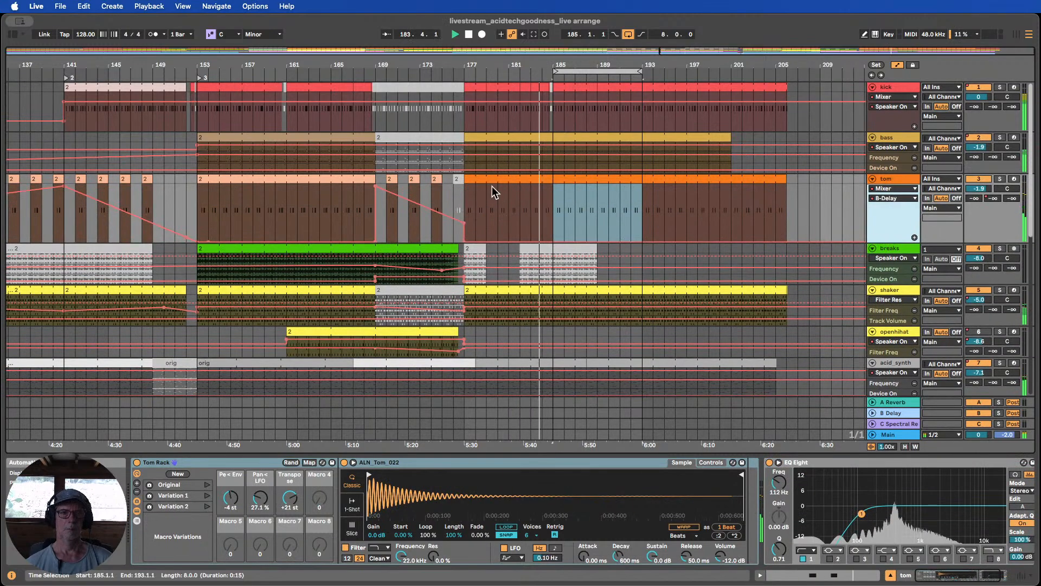
click(209, 242)
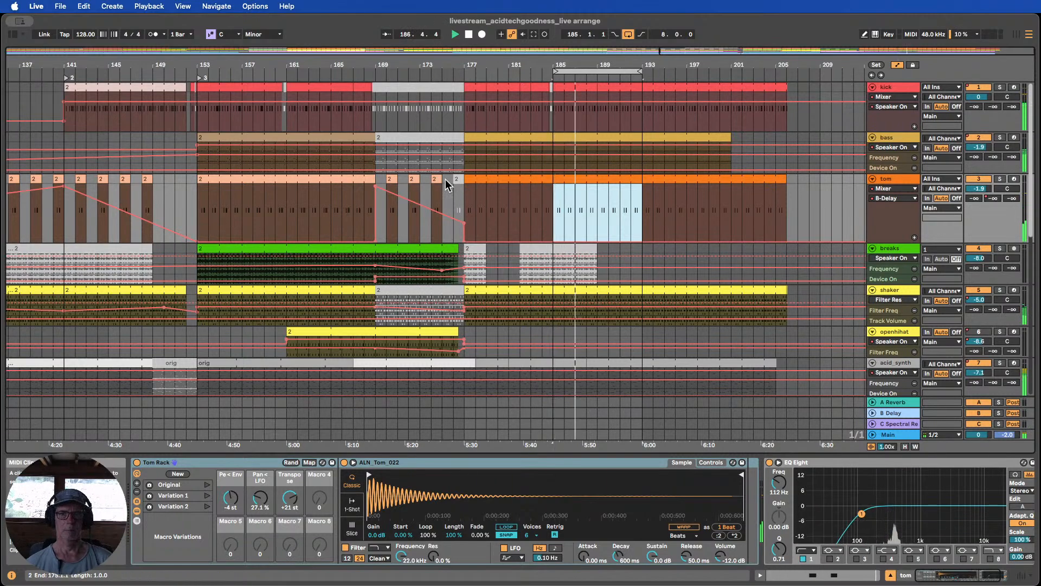
Deactivate the last vox clip and trim its start to bar 193
scroll(516, 139, down, 3)
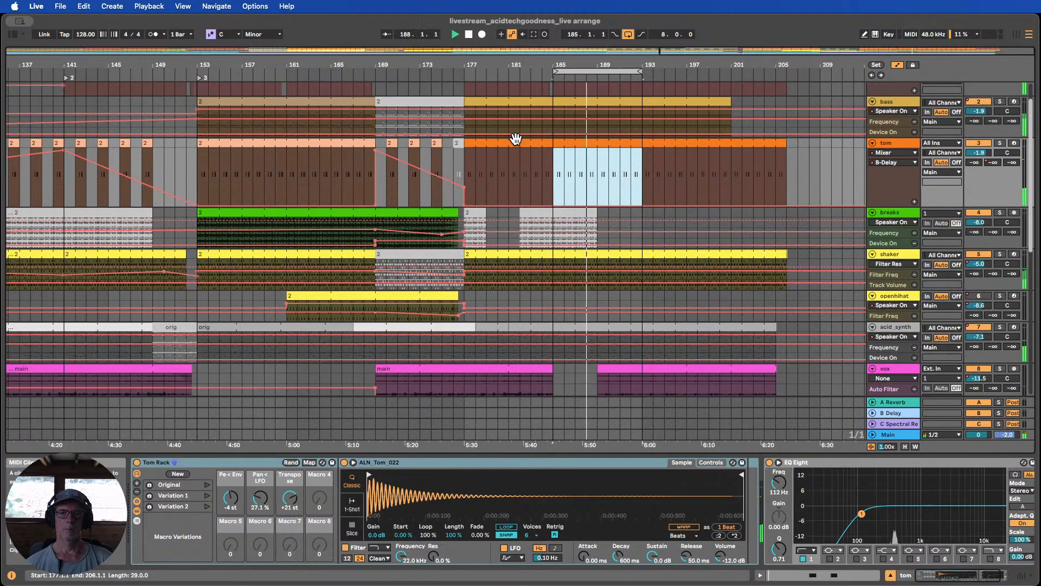
scroll(520, 145, down, 8)
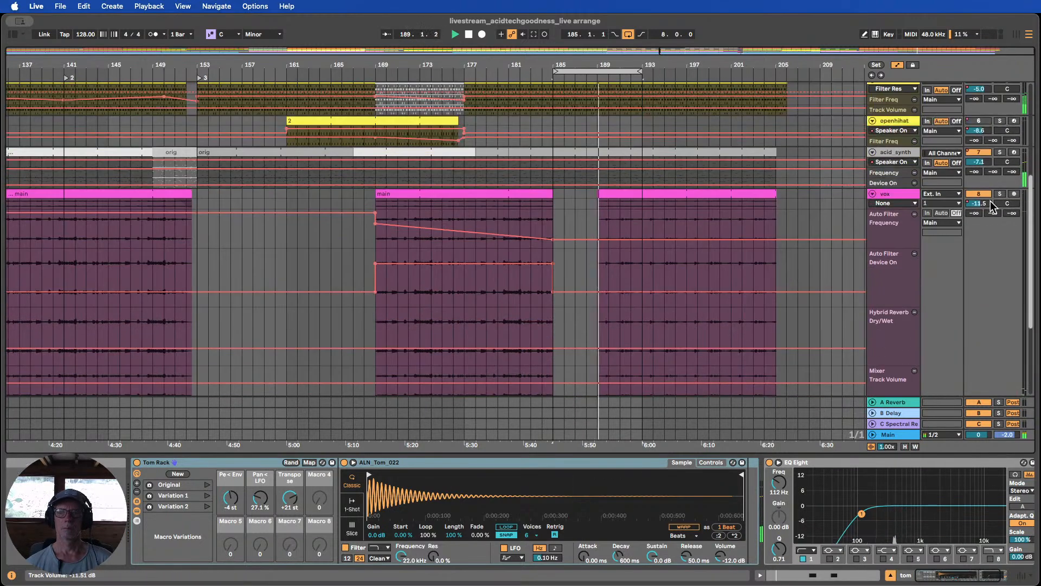
scroll(827, 217, up, 10)
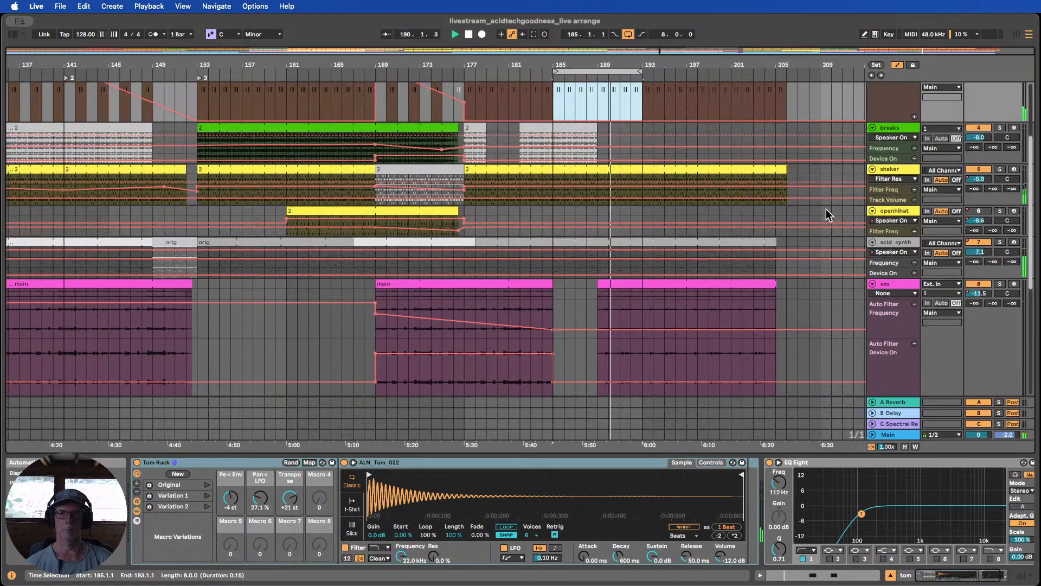
scroll(823, 216, down, 11)
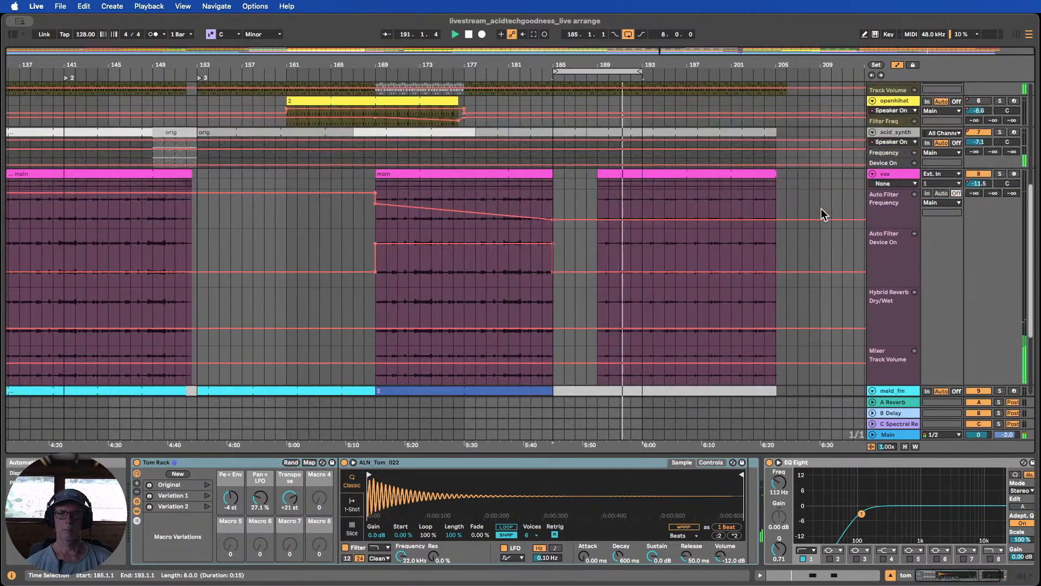
scroll(823, 211, down, 1)
scroll(813, 204, up, 3)
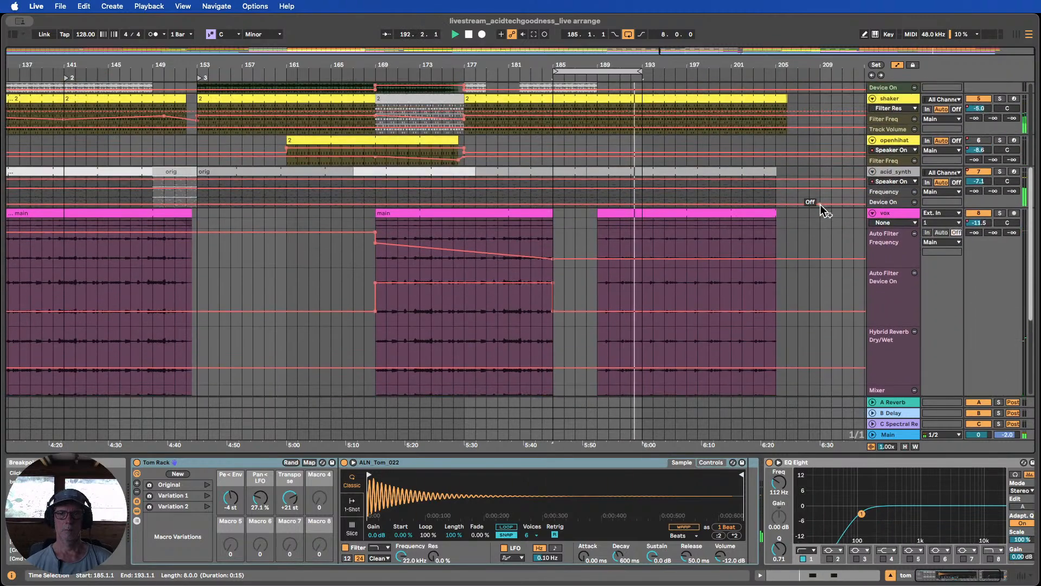
click(660, 215)
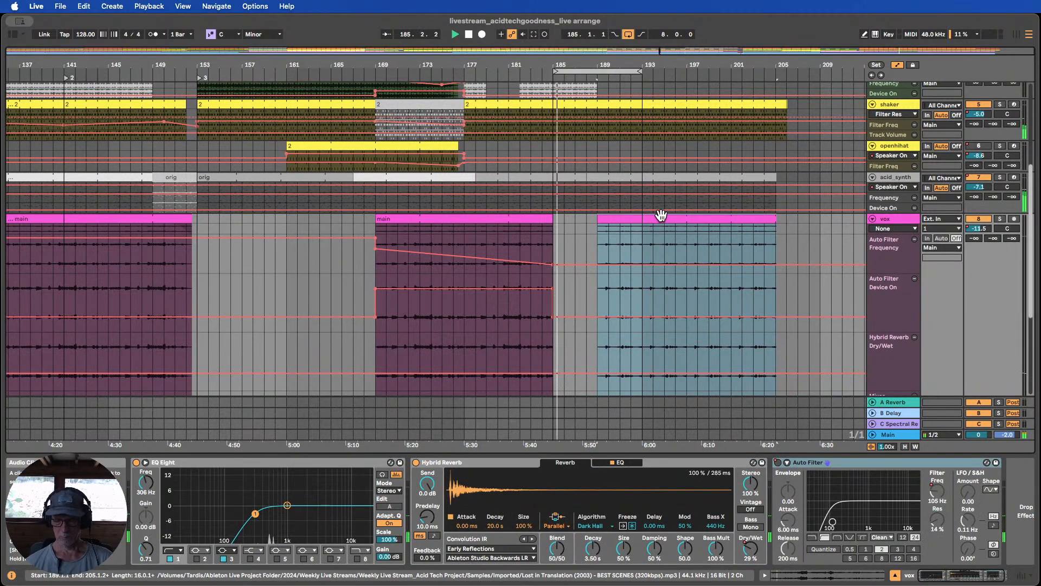
drag(598, 218, 643, 219)
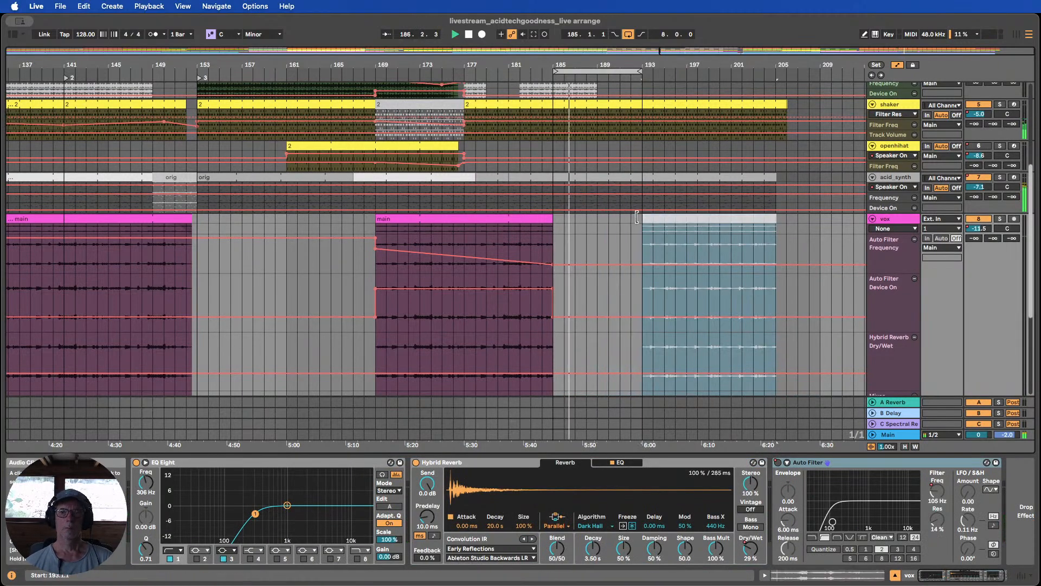
Extend the start of the last vox clip back to bar 189 and reactivate the clip
scroll(678, 231, up, 5)
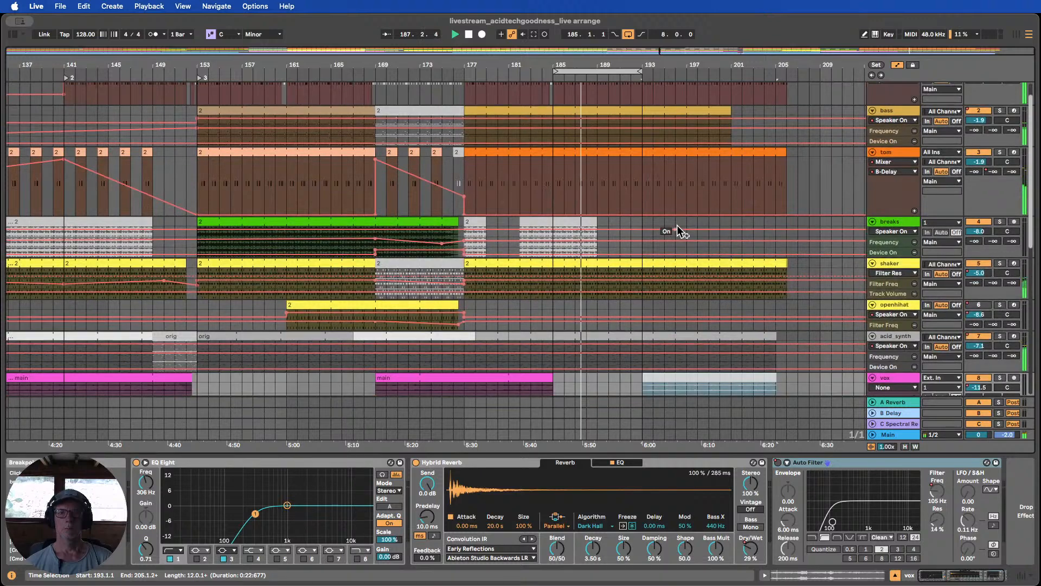
scroll(679, 232, down, 7)
scroll(680, 231, down, 6)
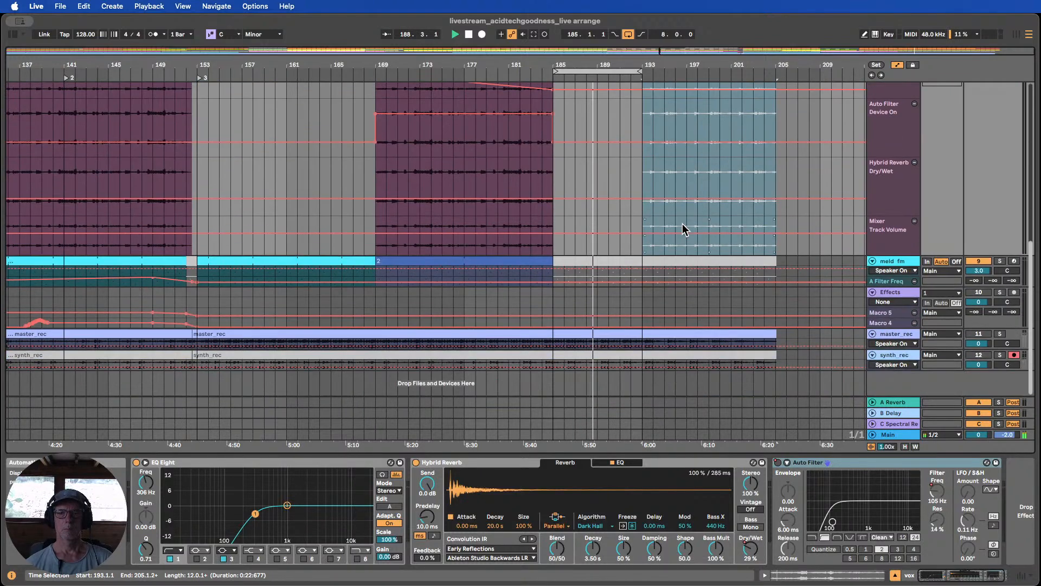
scroll(681, 228, up, 9)
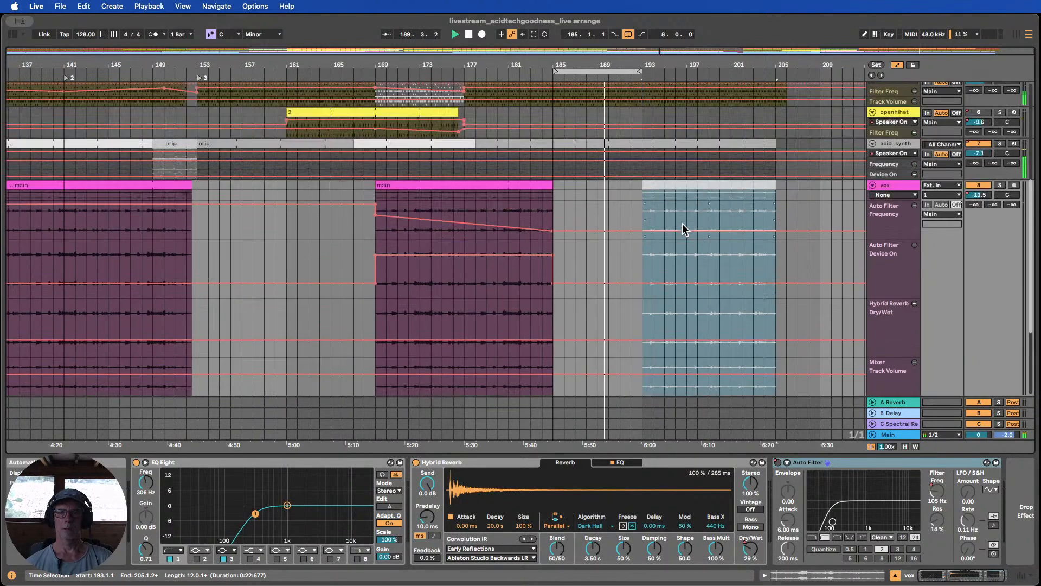
scroll(673, 219, down, 4)
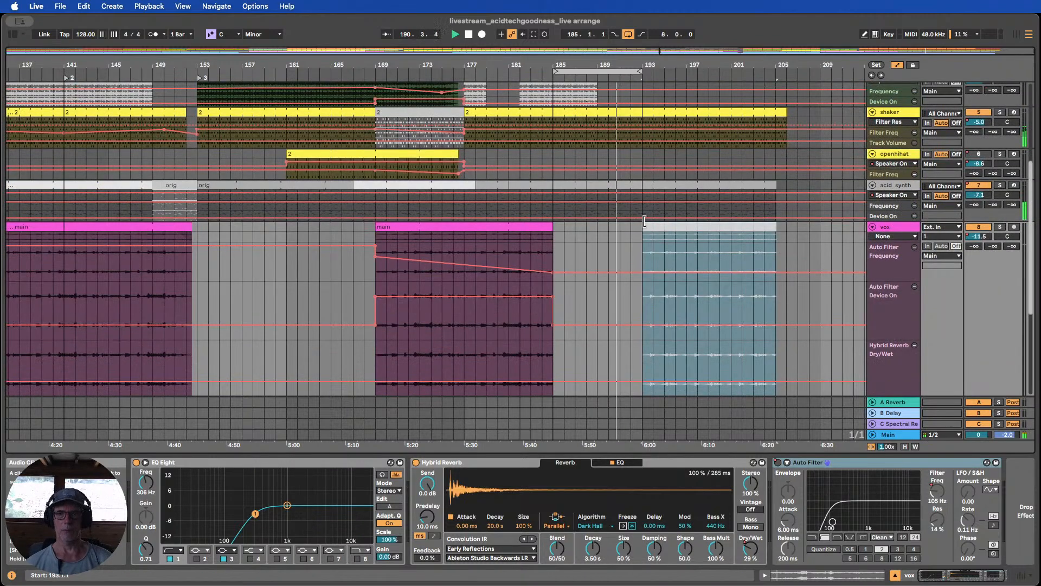
drag(644, 220, 597, 222)
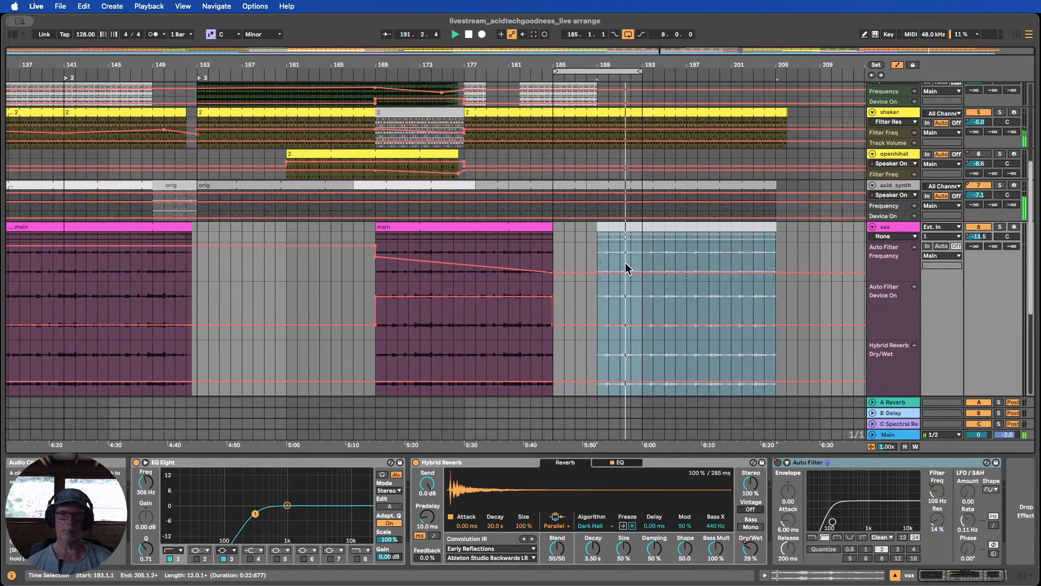
click(651, 227)
scroll(654, 233, down, 5)
scroll(674, 197, up, 1)
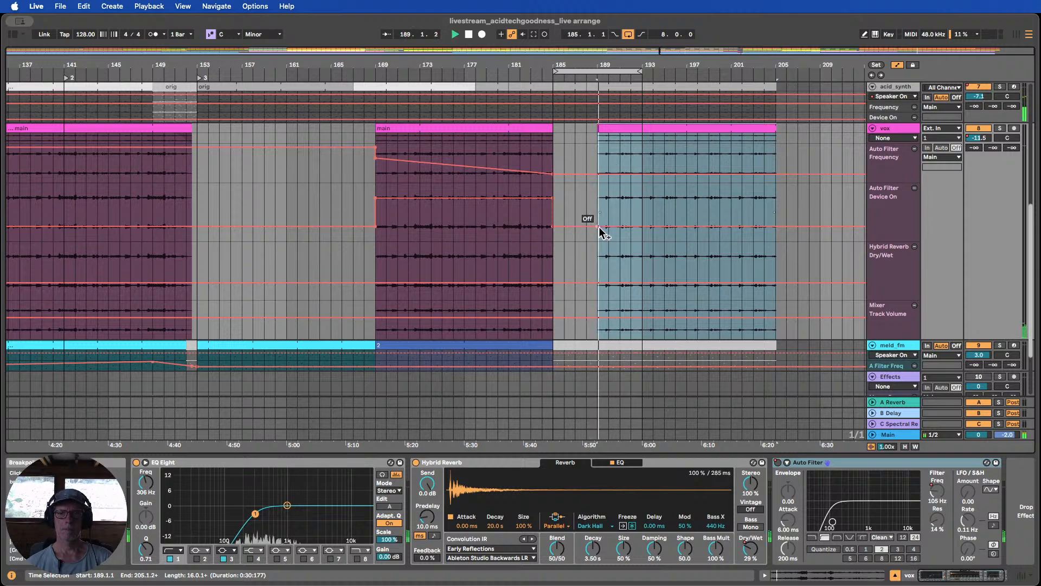
Stop playback and copy the rising Hybrid Reverb Dry/Wet automation on the vox track from bars 15 to 35
mouse_move(600, 68)
mouse_down()
mouse_move(599, 38)
mouse_move(600, 64)
mouse_up()
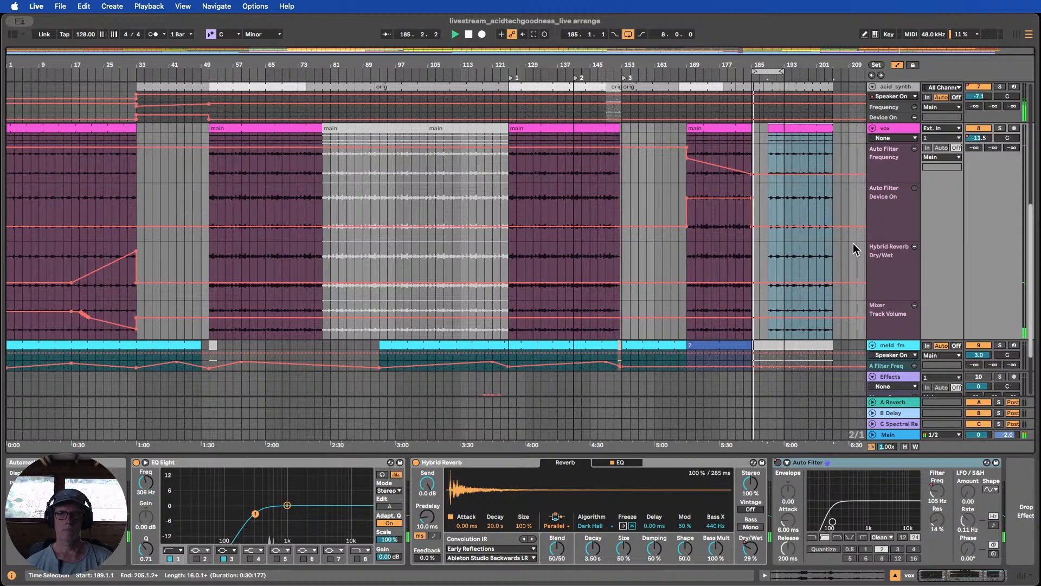
click(468, 36)
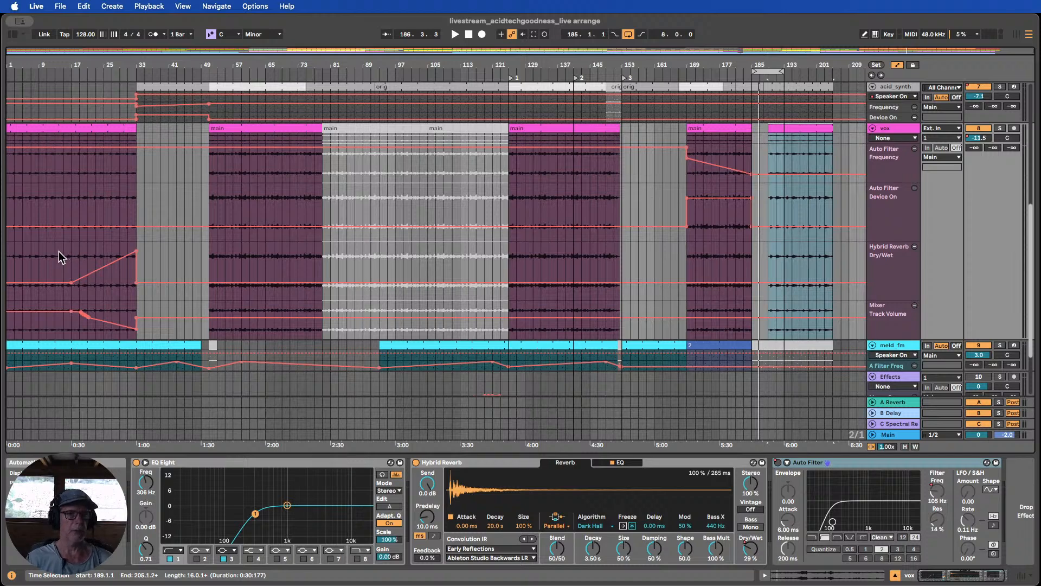
drag(59, 252, 142, 248)
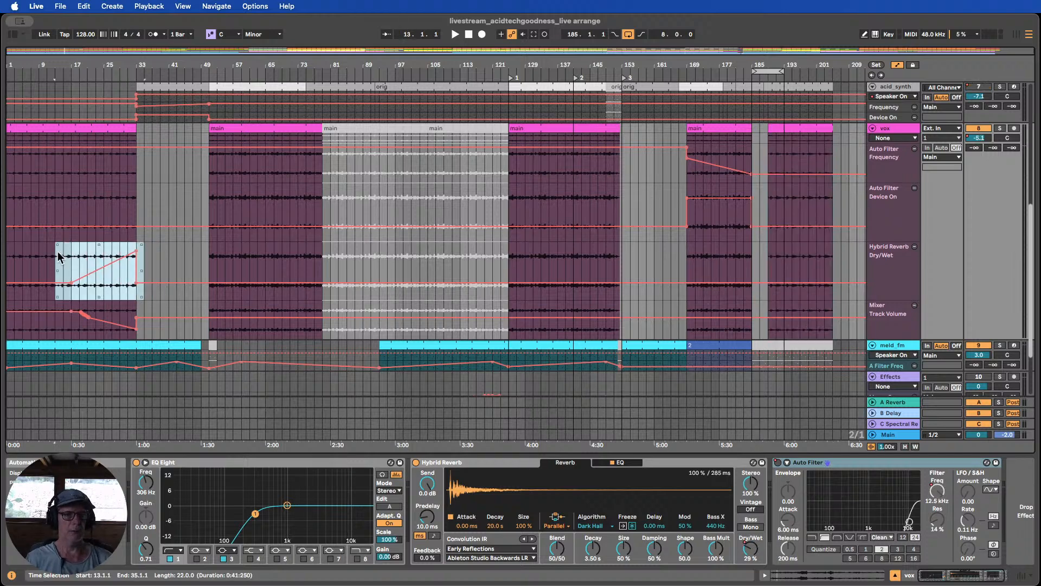
drag(62, 256, 150, 251)
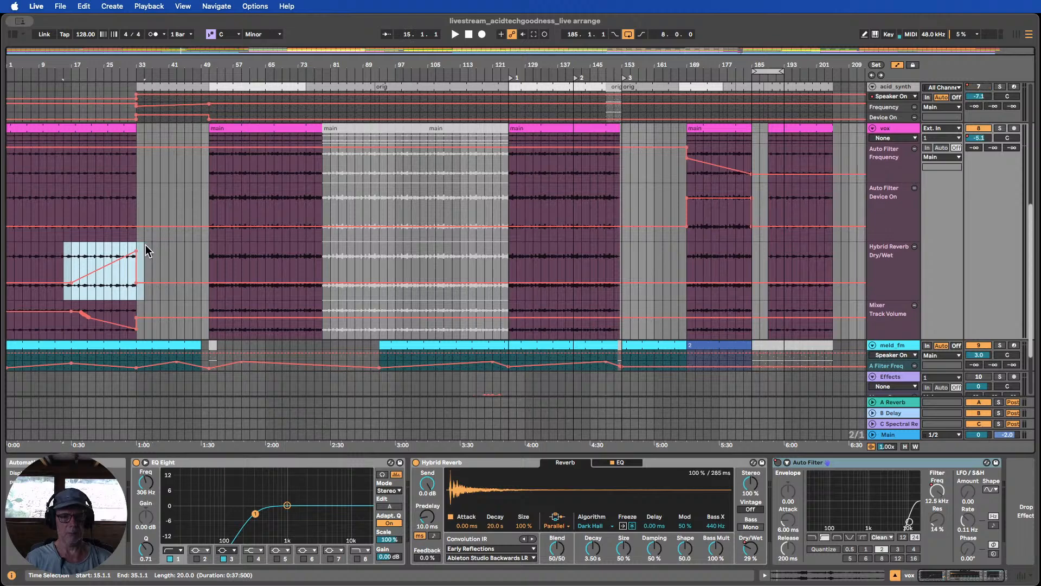
click(771, 256)
key(ctrl+v)
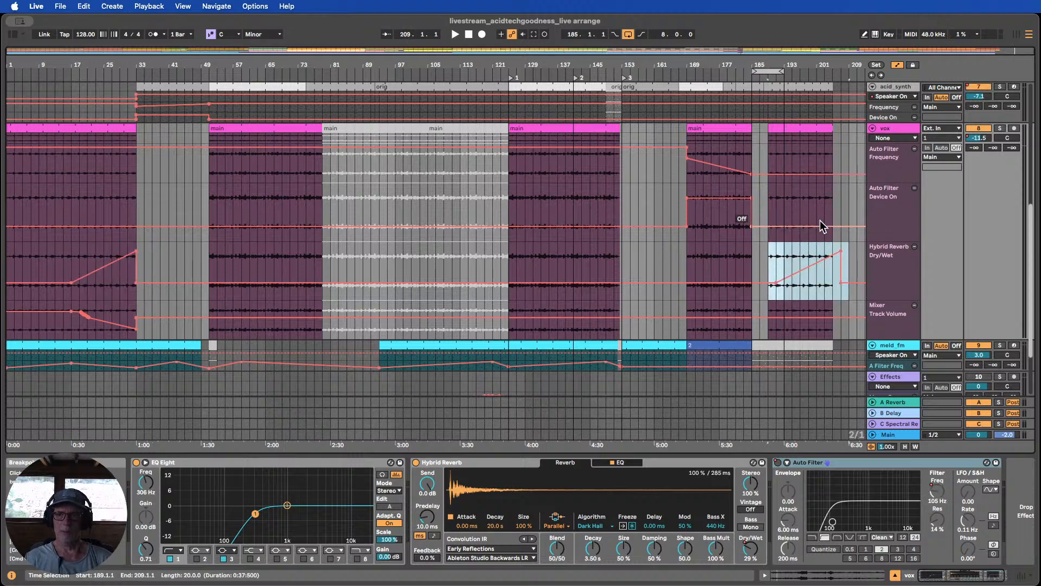
key(Delete)
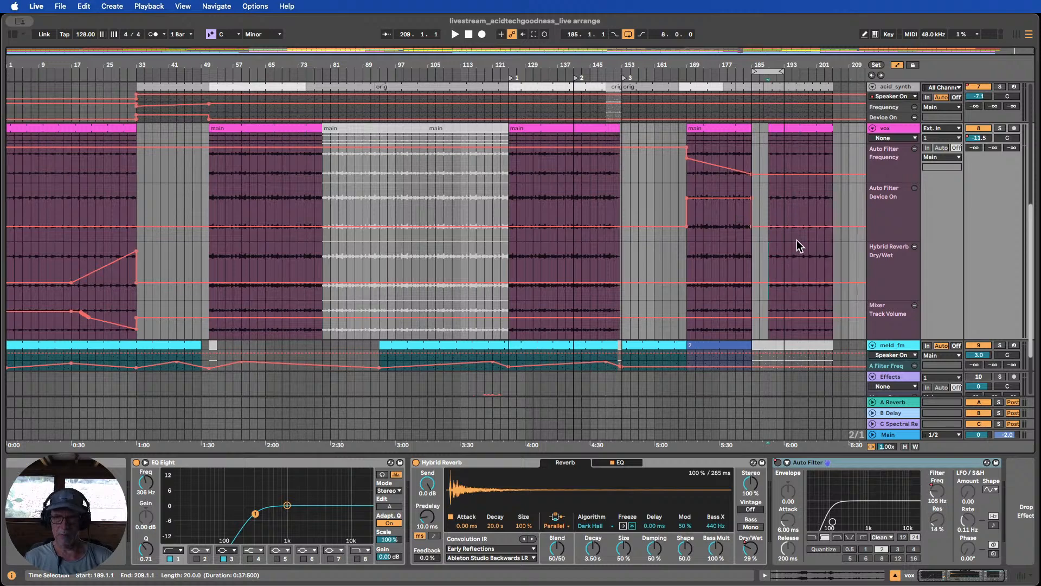
Paste the copied Dry/Wet ramp at bar 187 in the vox track's Hybrid Reverb lane
click(762, 260)
key(ctrl+v)
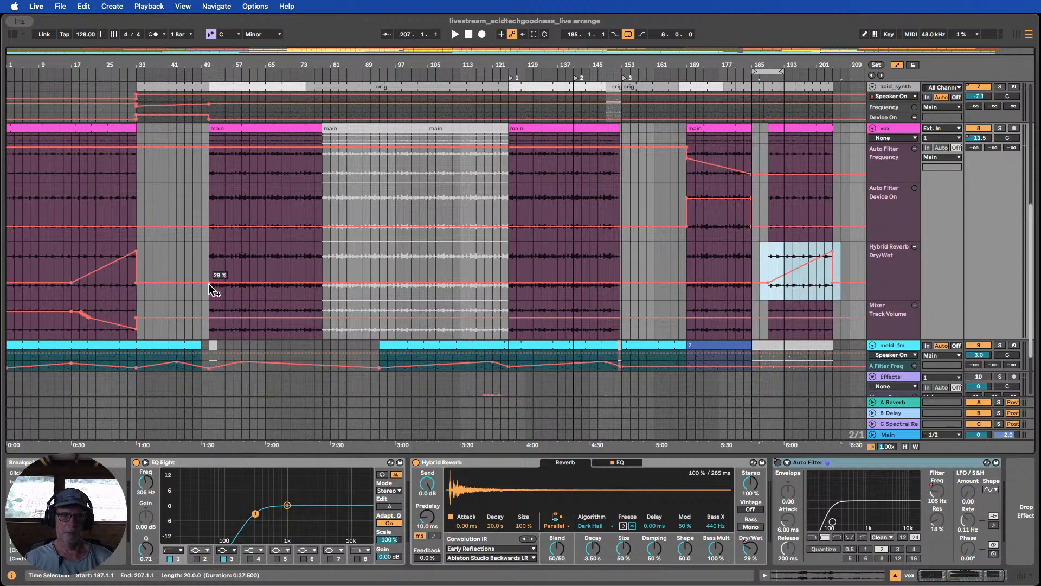
click(150, 263)
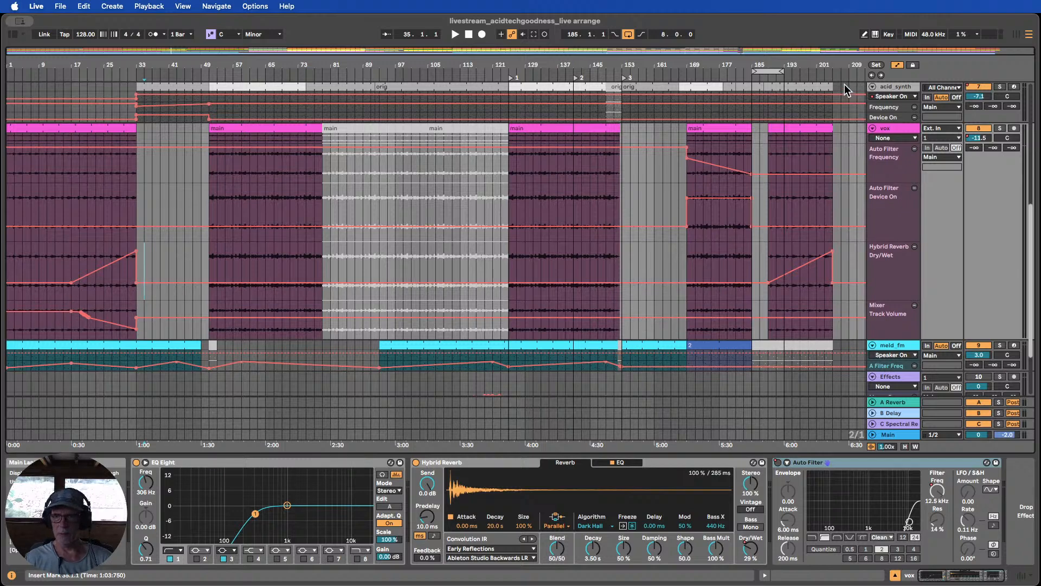
Automate the vox Auto Filter on from bar 189 to 209 and ramp its Frequency from a raised start down to 101 Hz
drag(848, 66, 827, 105)
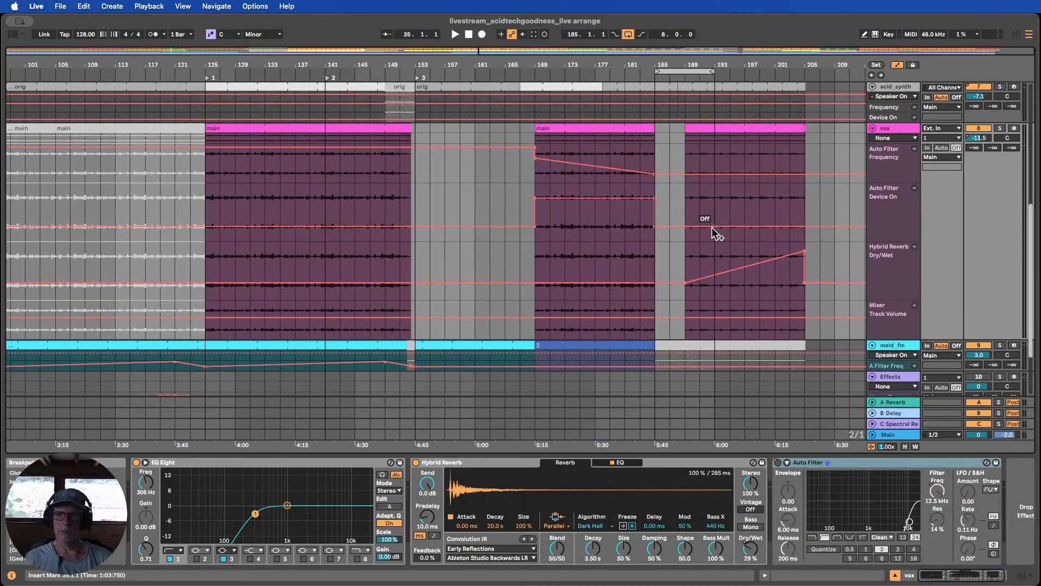
key(w)
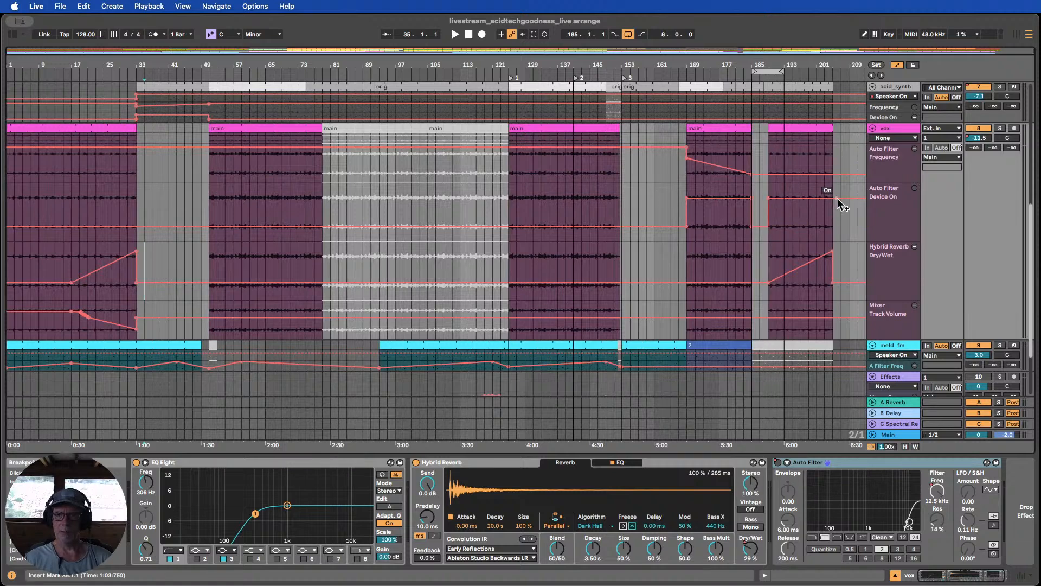
drag(853, 198, 847, 221)
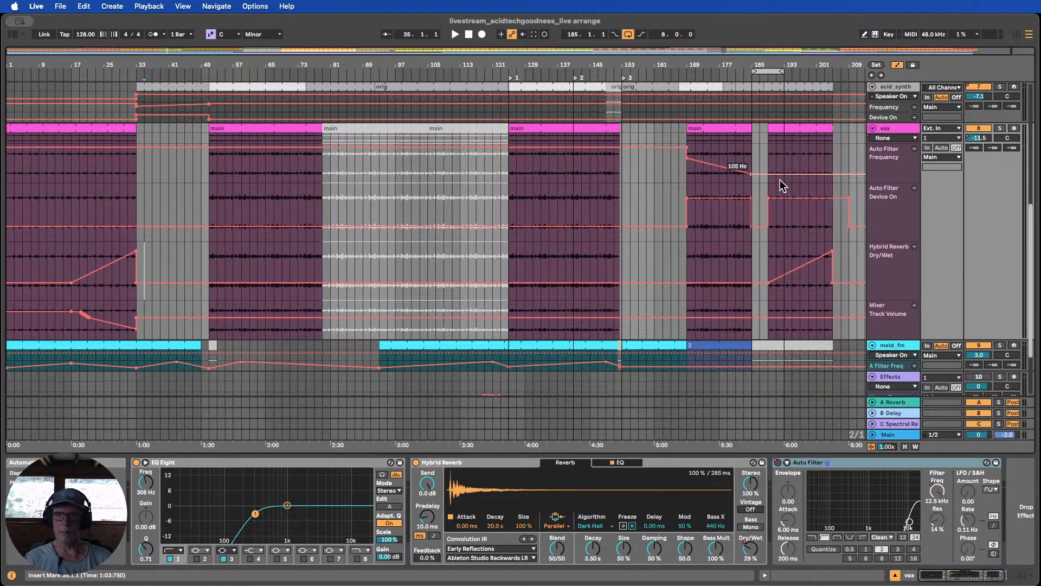
drag(782, 174, 782, 150)
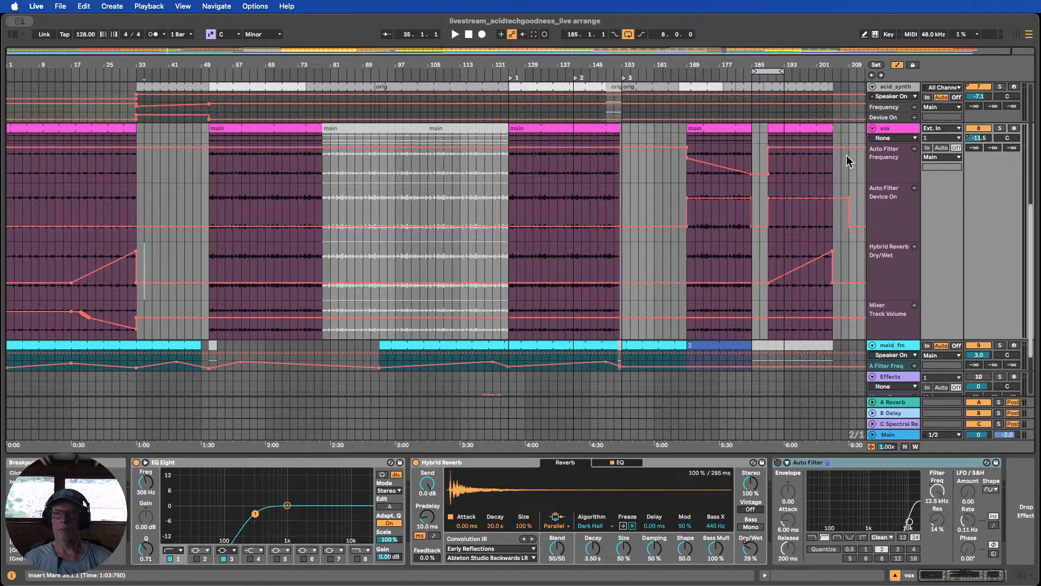
drag(843, 145, 849, 181)
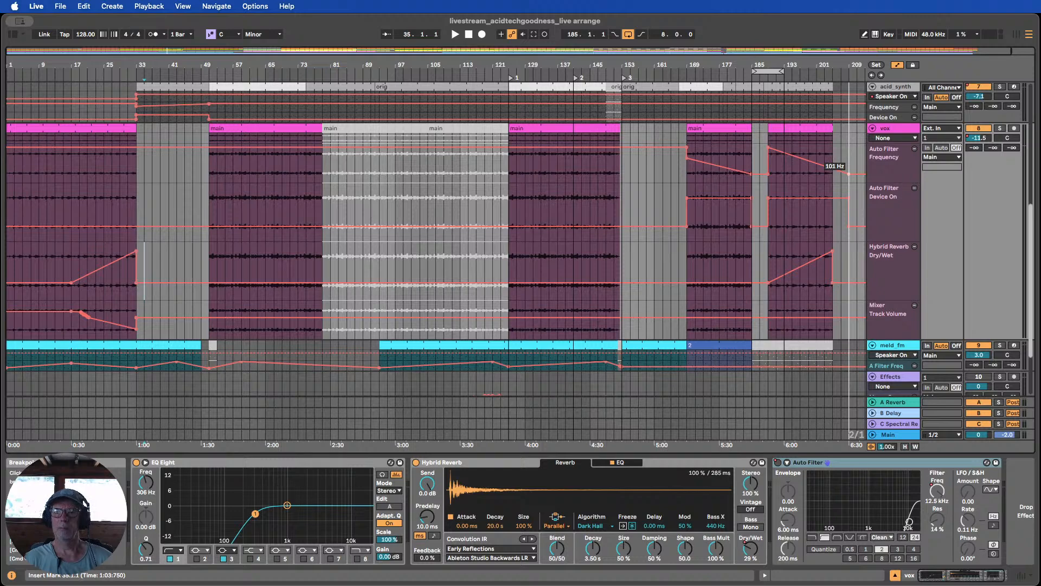
Play the arrangement from shortly before bar 185 and examine the clips and automation across the tracks
click(730, 72)
drag(729, 66, 415, 151)
scroll(716, 232, up, 3)
scroll(715, 232, up, 5)
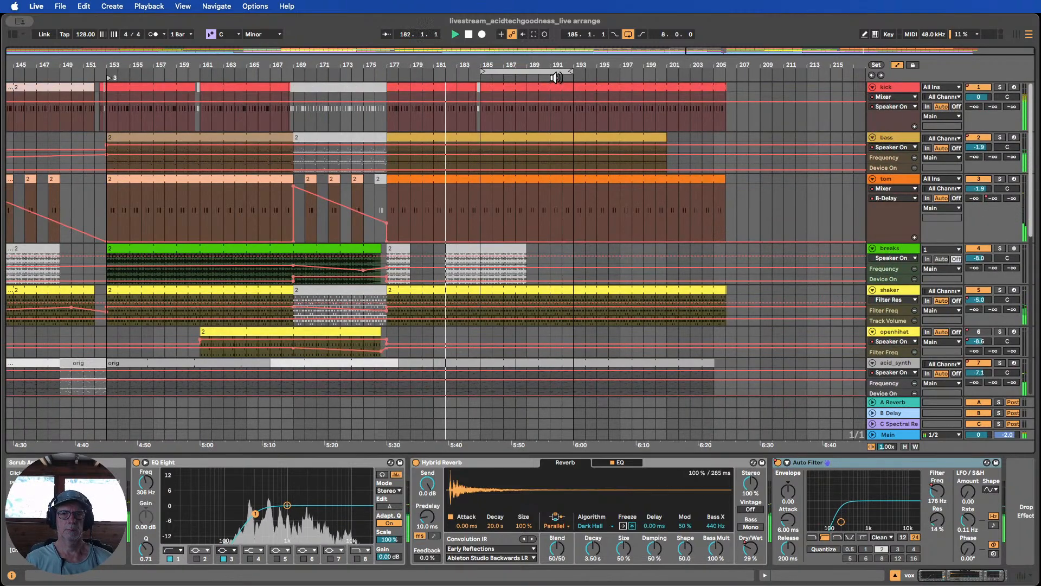
scroll(627, 162, down, 6)
scroll(629, 158, down, 3)
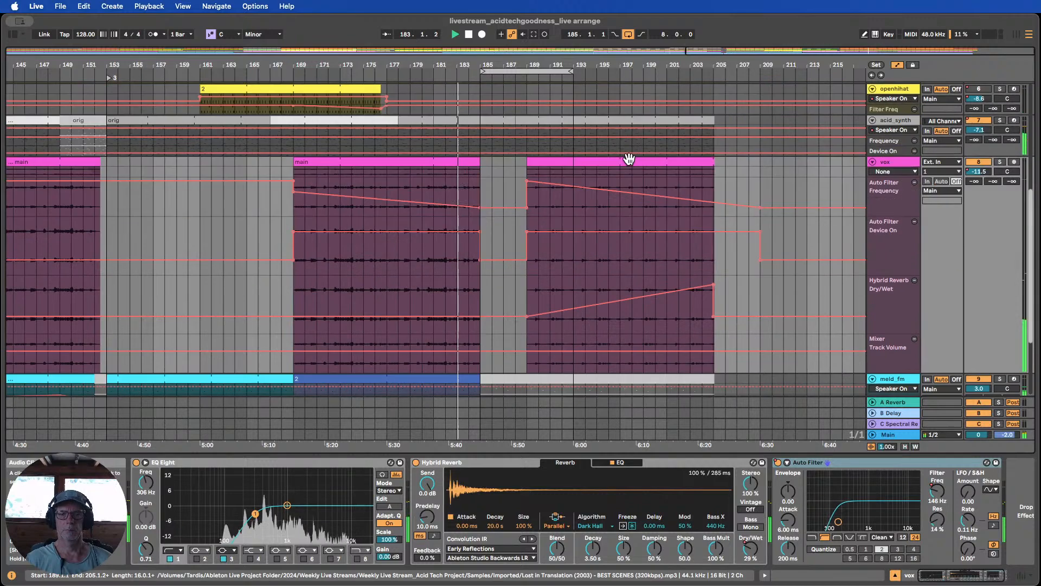
scroll(629, 159, up, 4)
scroll(628, 157, up, 5)
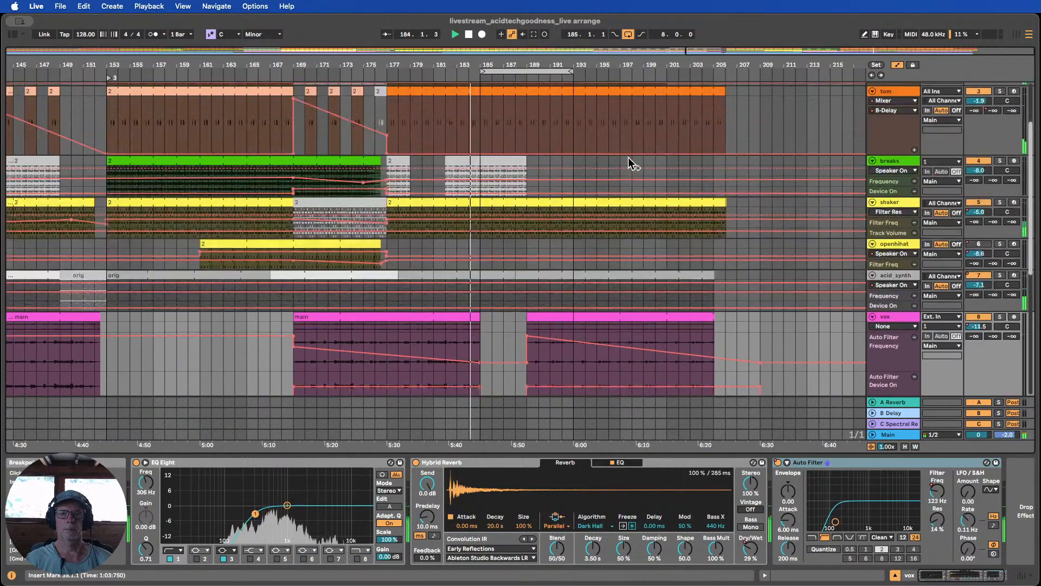
scroll(628, 157, down, 4)
scroll(629, 158, down, 1)
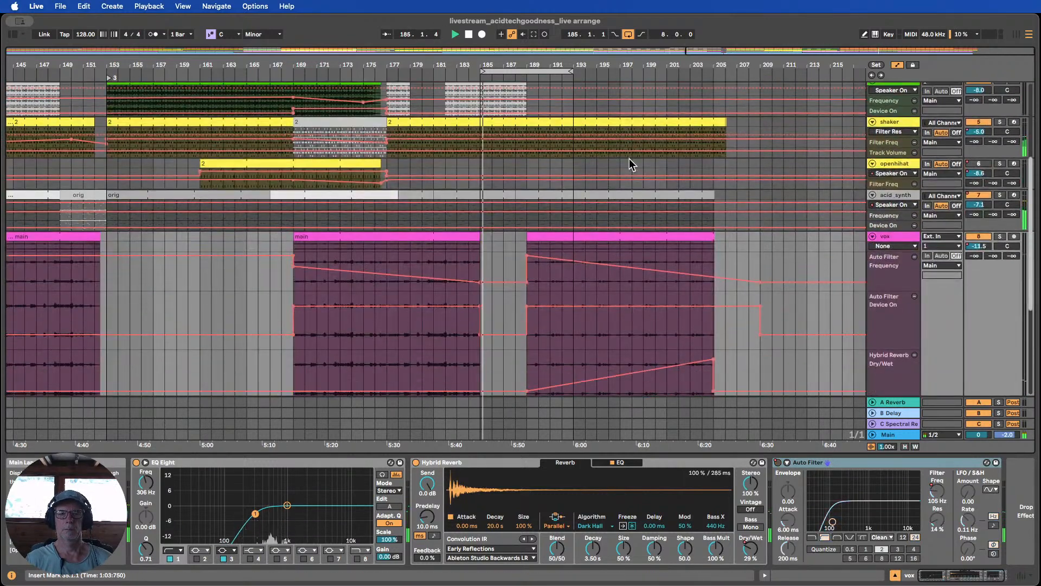
scroll(642, 190, up, 6)
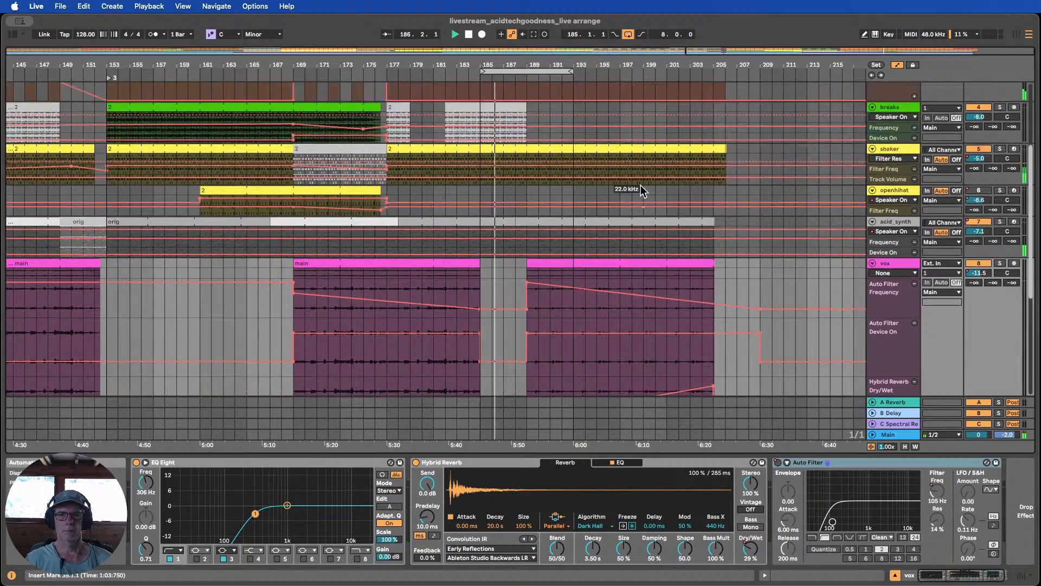
scroll(640, 190, down, 7)
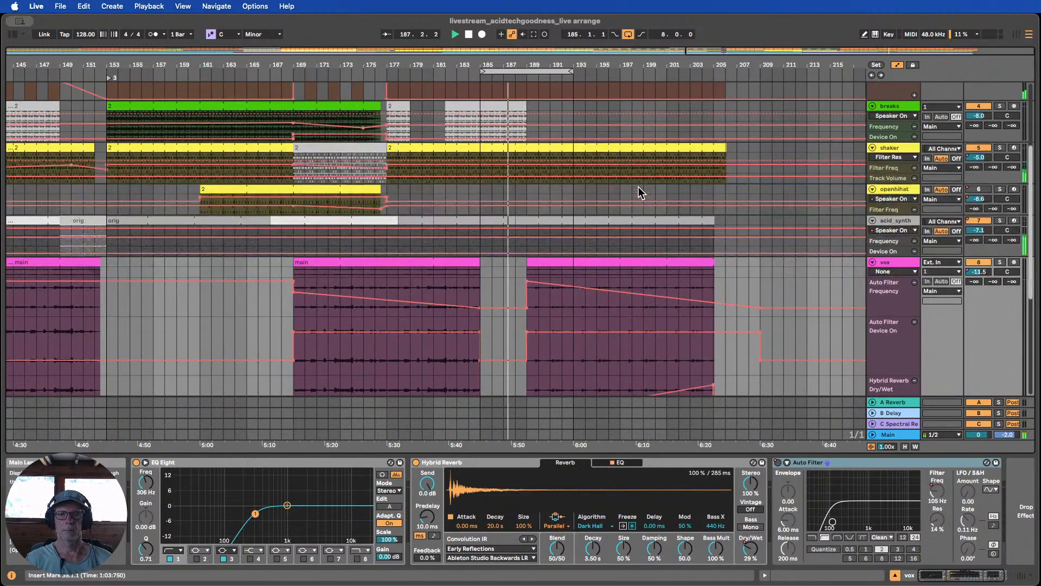
scroll(894, 98, up, 1)
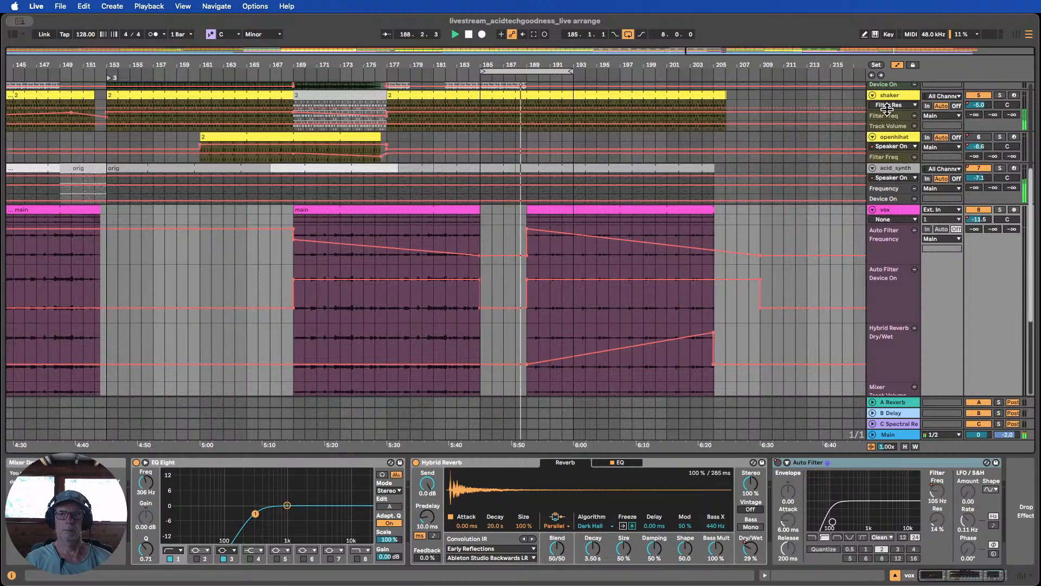
Enlarge the shaker track's lanes and set the loop to run 16 bars from bar 189 to 205
drag(889, 108, 899, 232)
scroll(841, 182, down, 5)
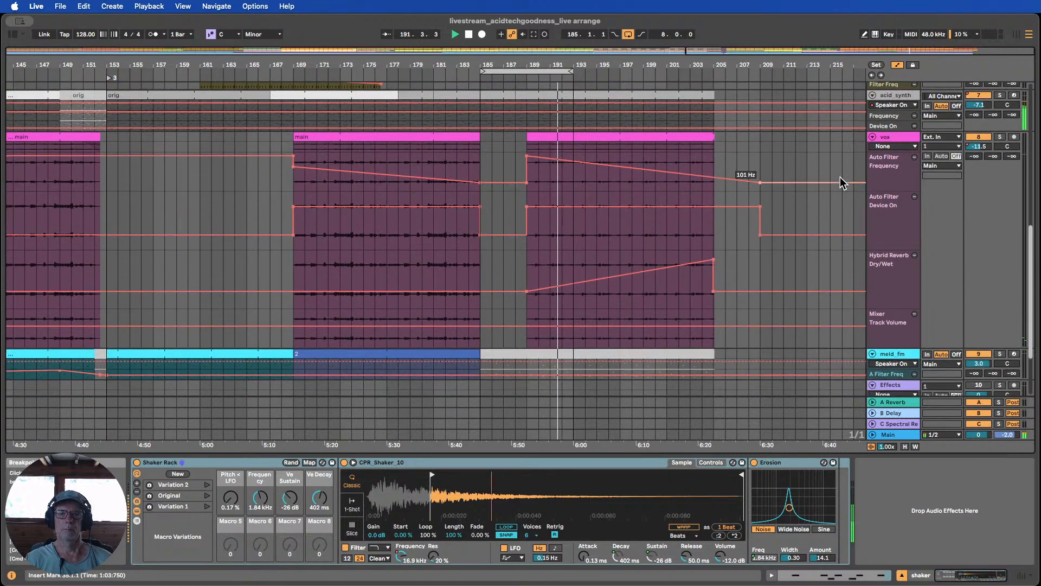
drag(558, 70, 604, 68)
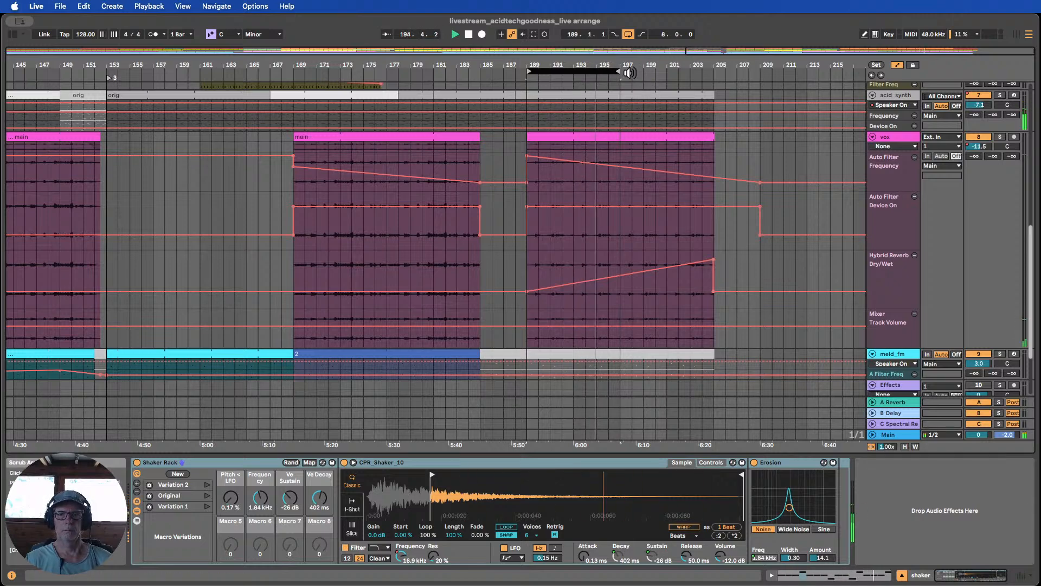
drag(616, 72, 709, 75)
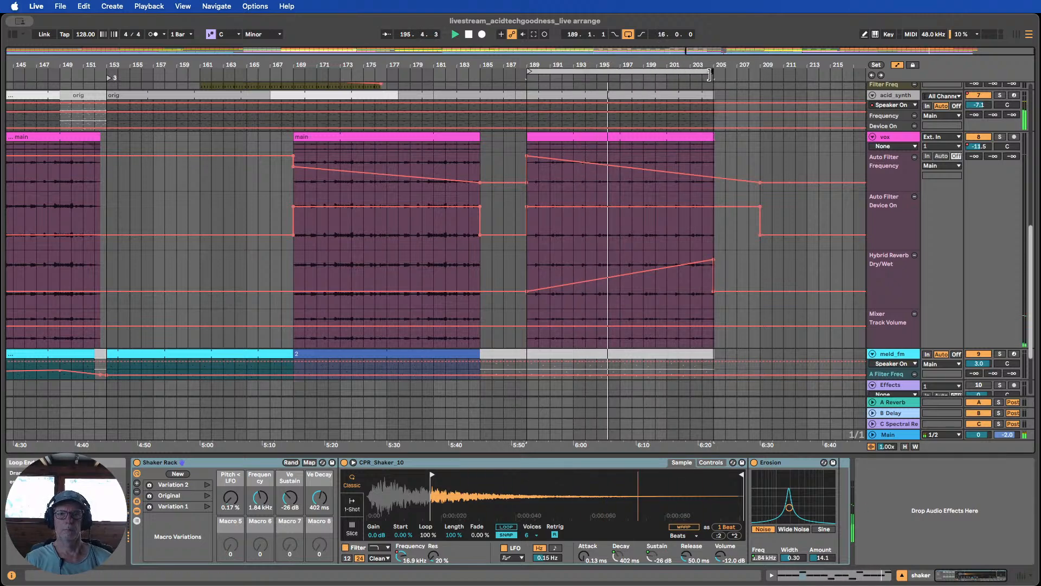
Examine the track endings around bars 201 to 205 during playback, stop playback and look over the lower tracks
scroll(713, 133, up, 10)
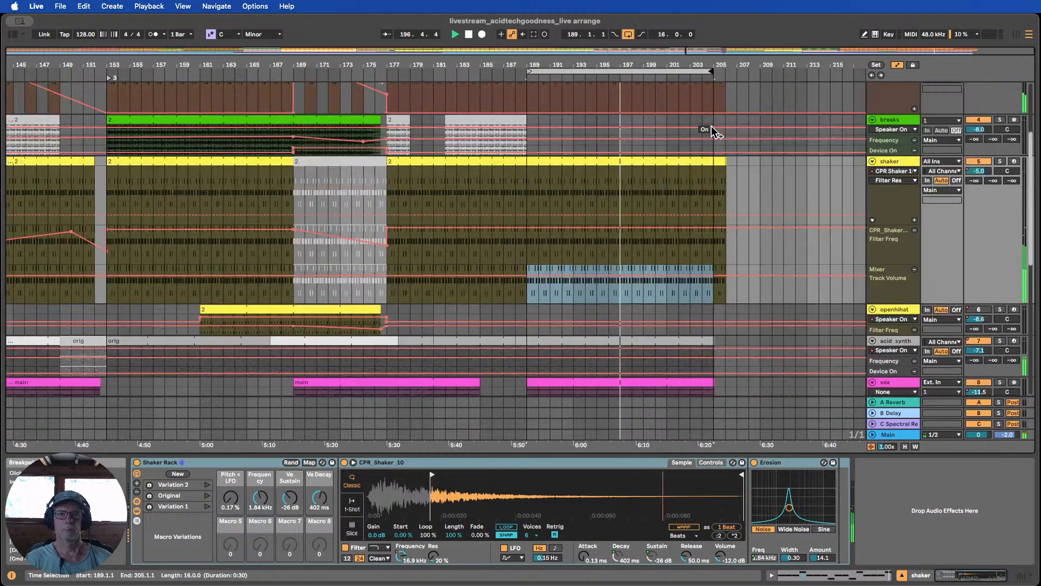
scroll(713, 130, up, 3)
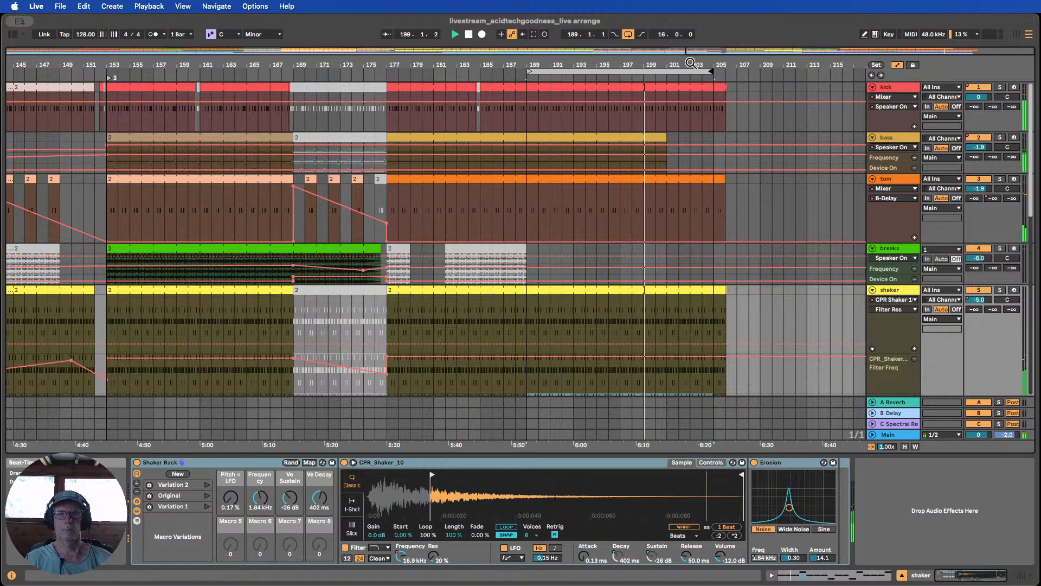
drag(690, 62, 694, 59)
scroll(733, 97, down, 1)
scroll(733, 96, down, 10)
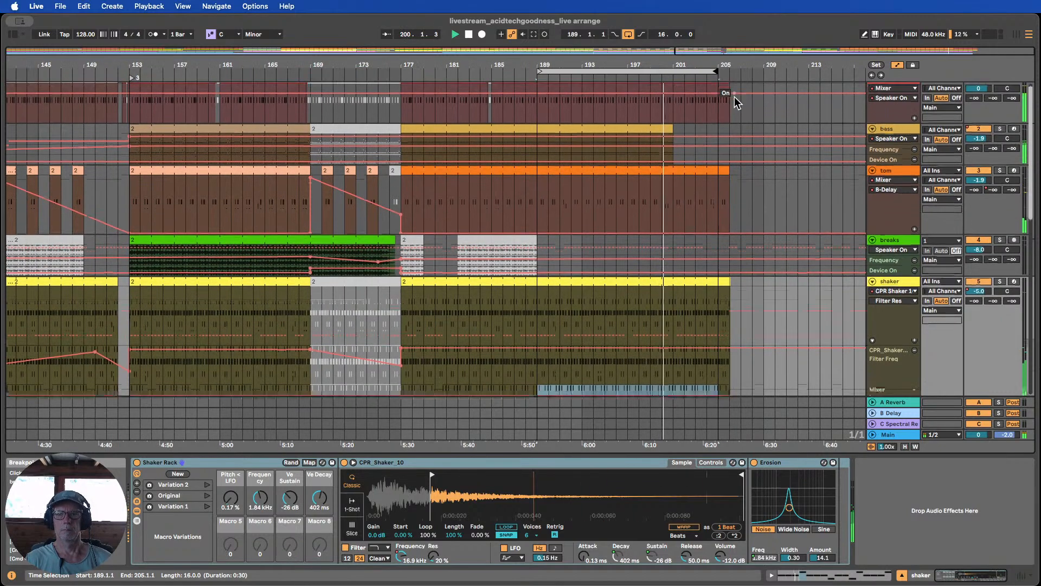
scroll(733, 96, up, 10)
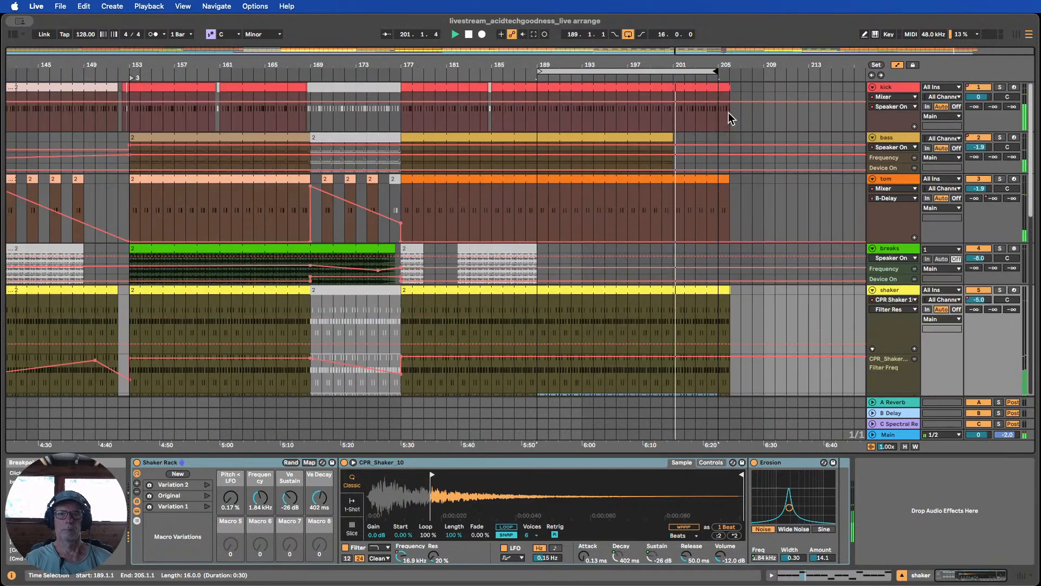
click(468, 36)
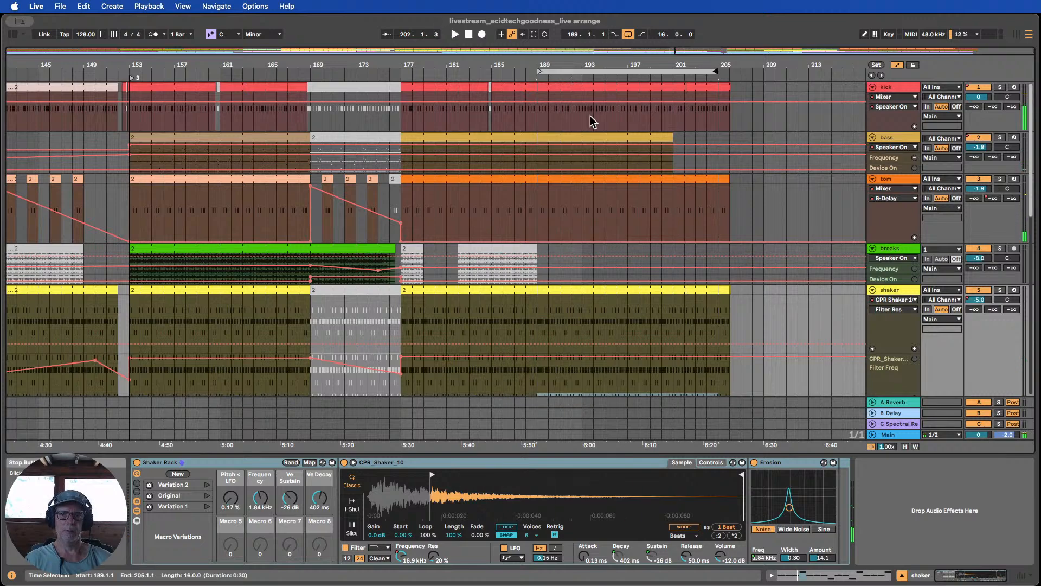
scroll(590, 115, down, 15)
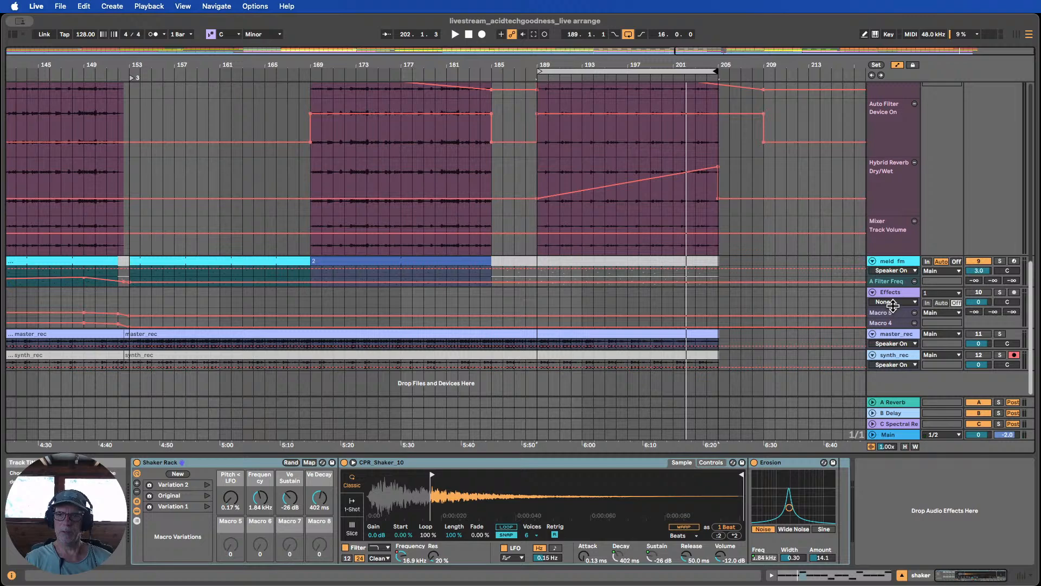
Enlarge the Effects track and show its Map8 Macro 8 automation in the main lane
drag(893, 306, 901, 363)
scroll(915, 341, down, 3)
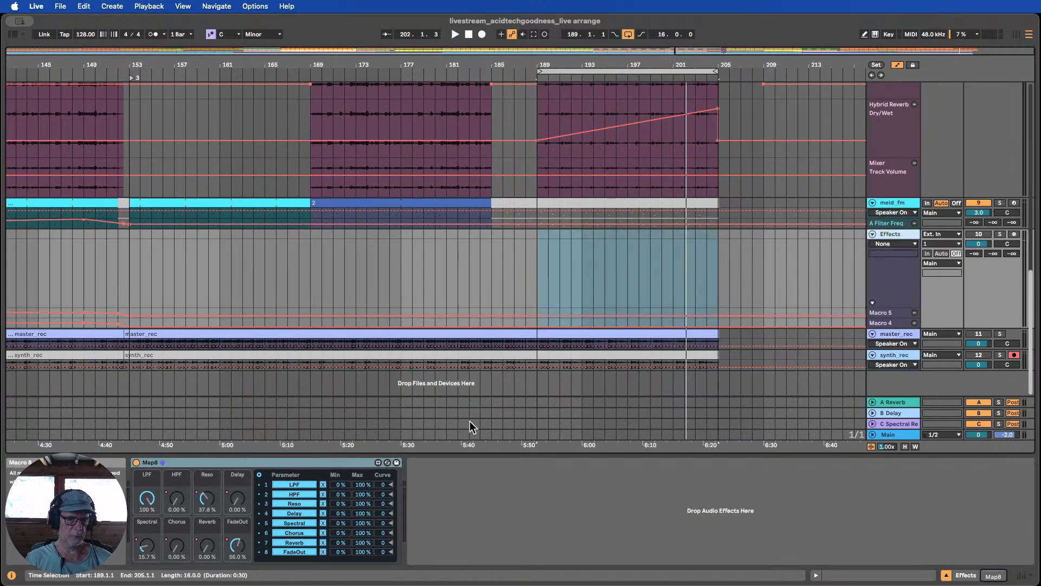
click(899, 244)
click(895, 260)
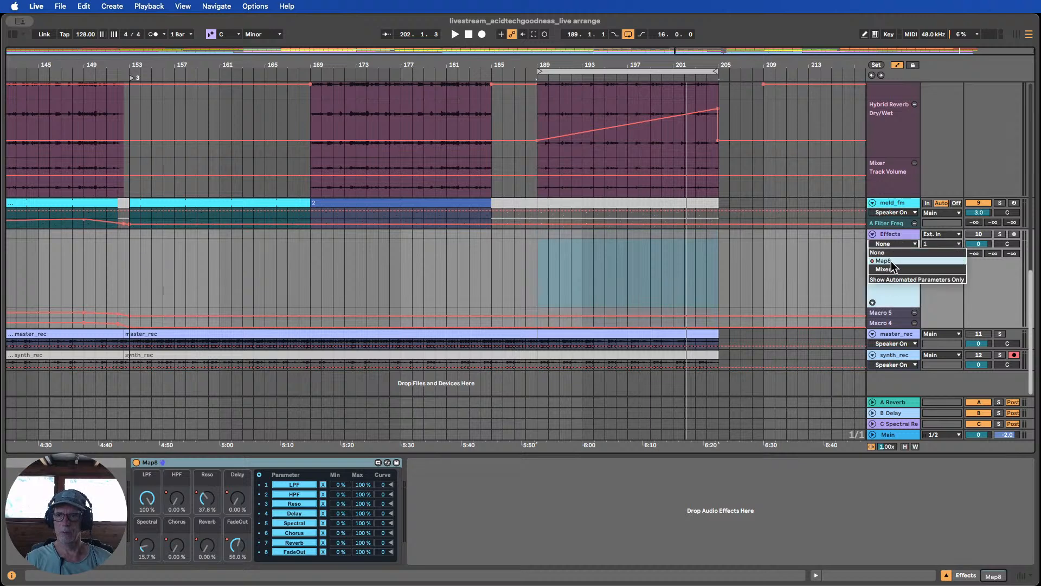
click(894, 255)
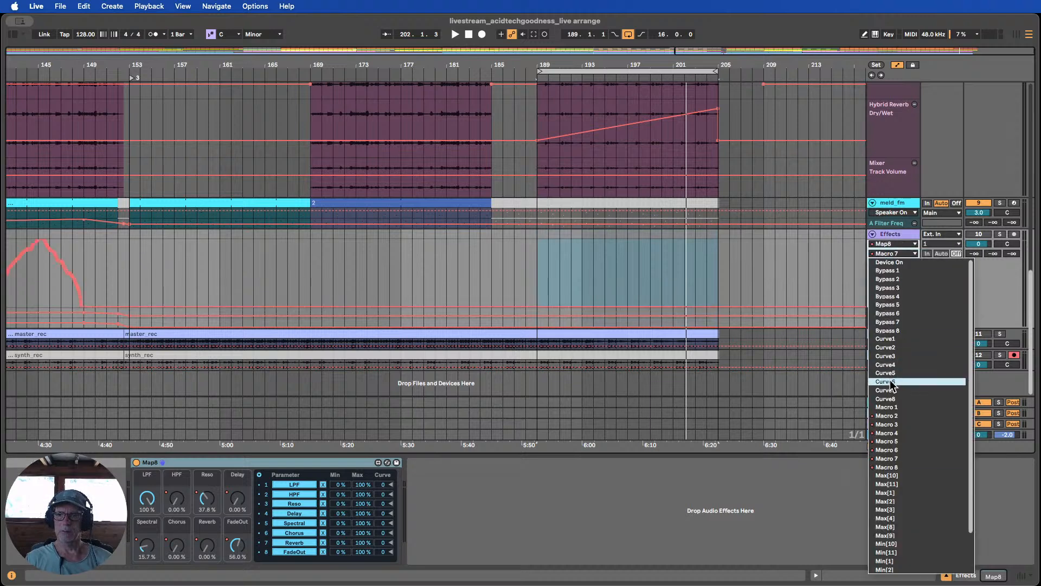
click(900, 467)
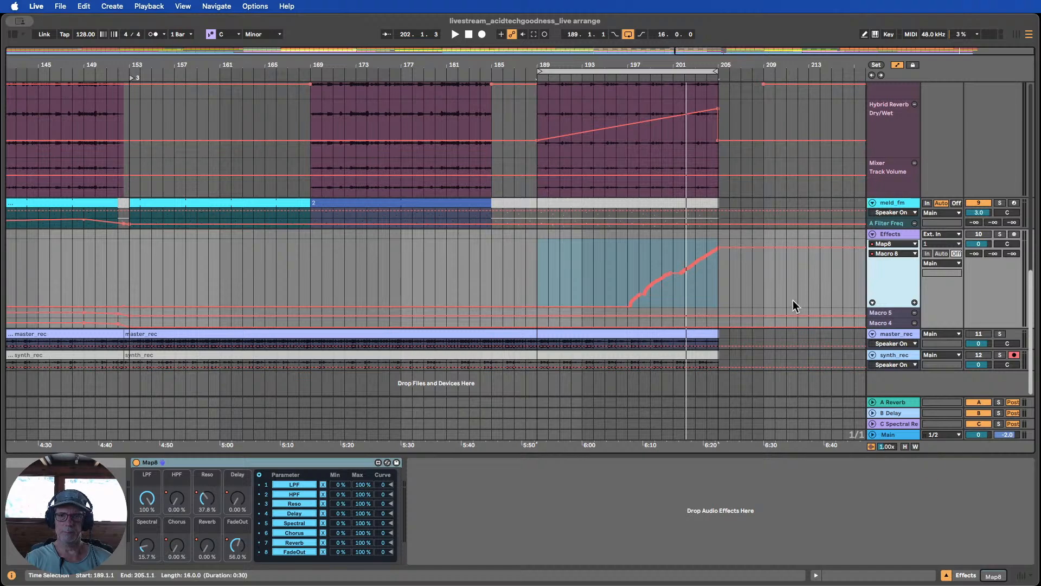
Delete the Effects track's recorded Macro 8 automation curve from bar 197 to just past bar 205
drag(721, 62, 580, 86)
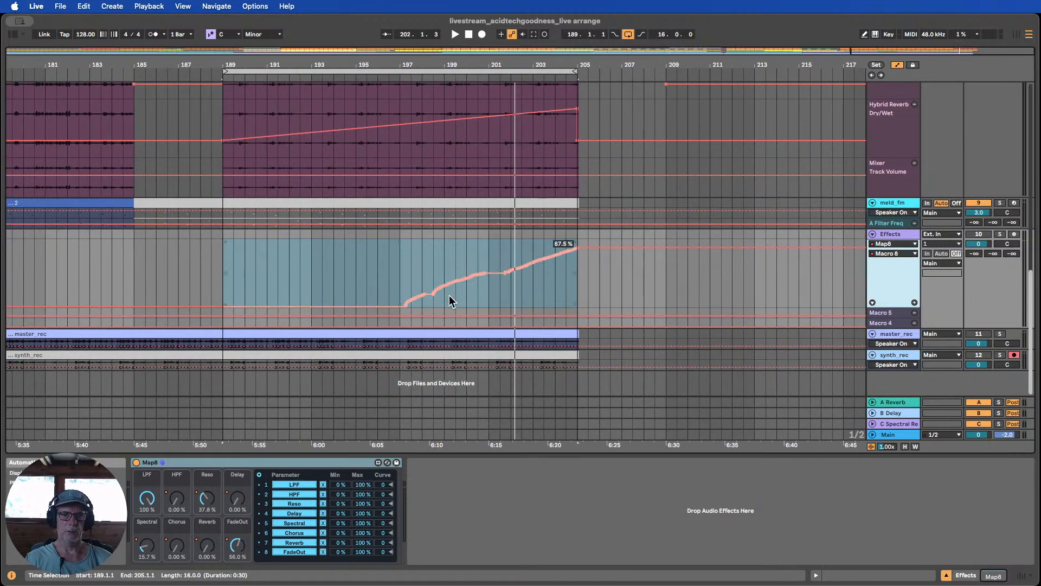
right_click(442, 269)
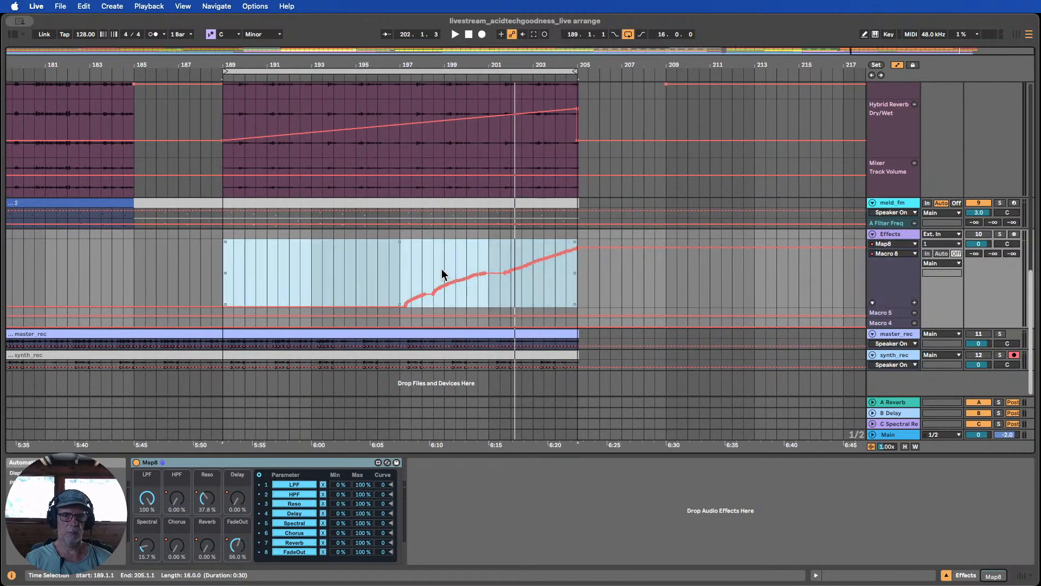
click(408, 265)
drag(404, 291, 590, 260)
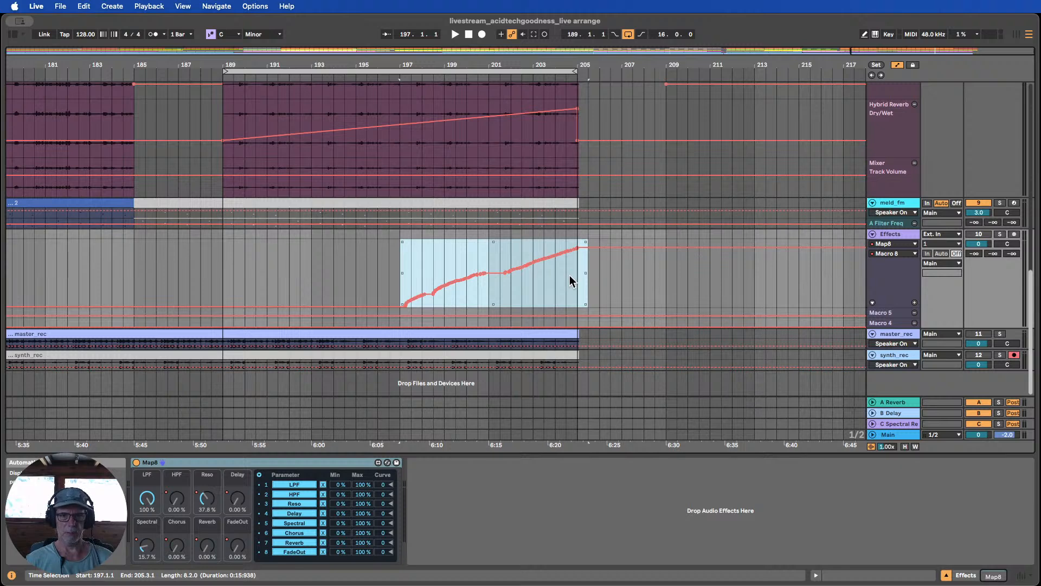
key(Delete)
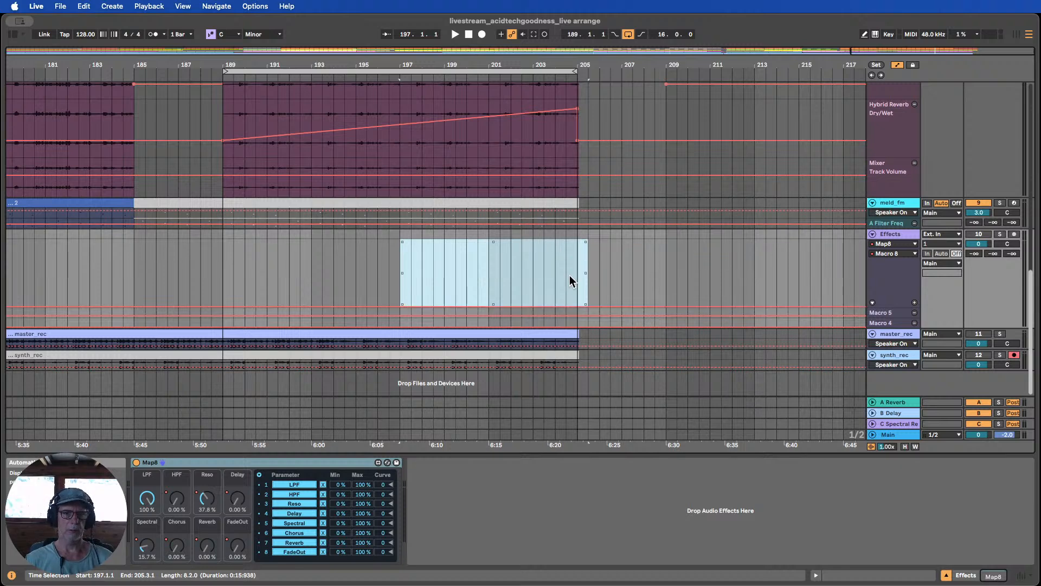
Draw a Macro 8 automation ramp on the Effects track from bar 201 up to 100% at bar 209
click(467, 313)
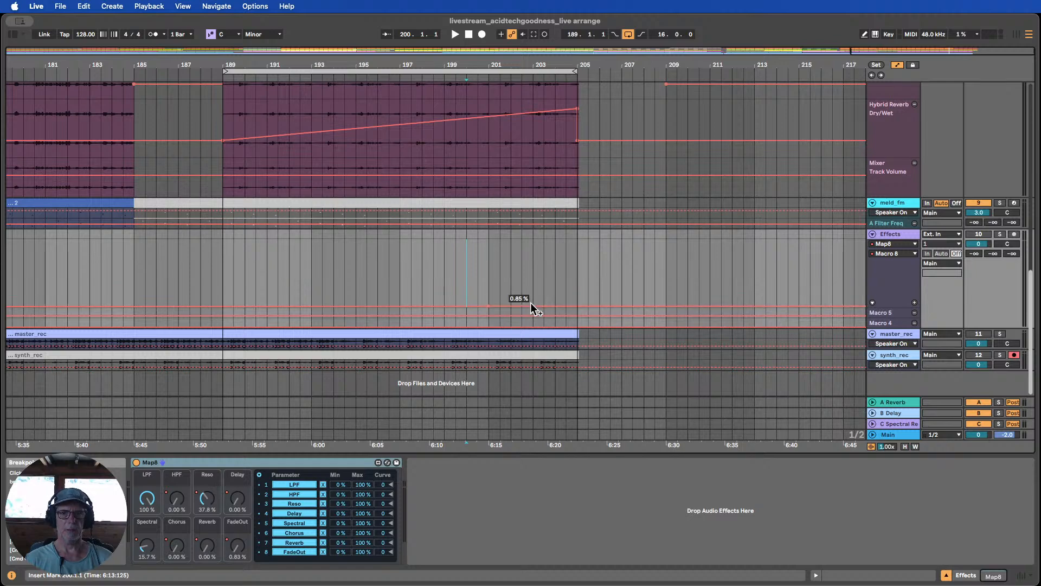
drag(531, 302, 666, 240)
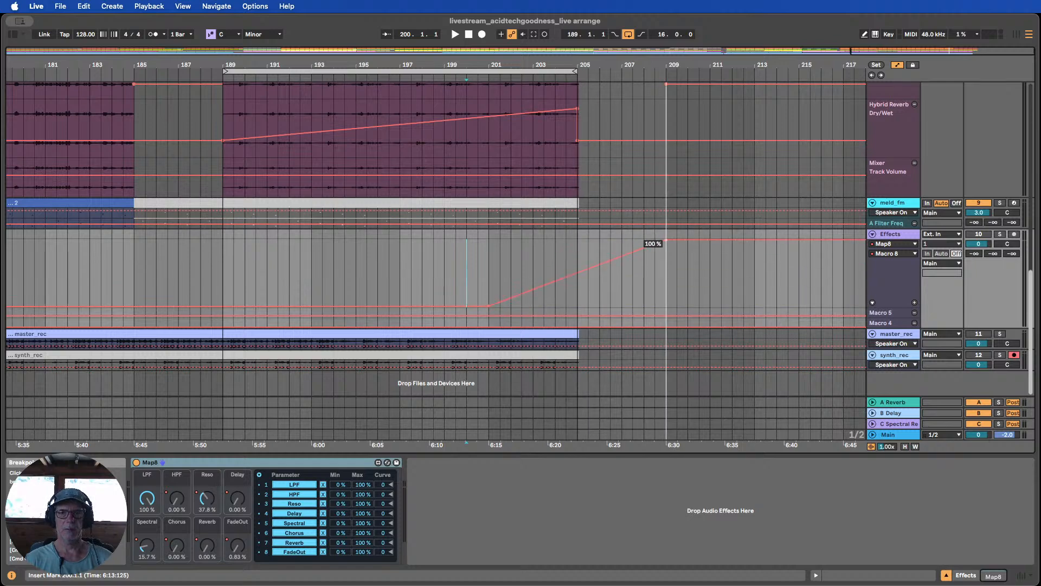
scroll(672, 255, up, 3)
scroll(677, 245, up, 3)
scroll(676, 245, down, 5)
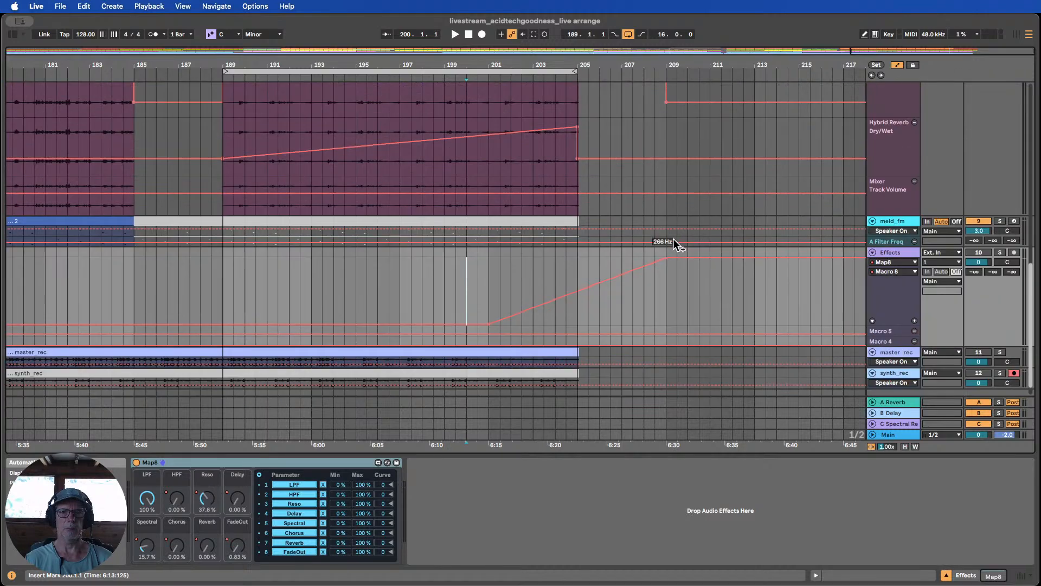
Hide the device view and automation lanes, and fit all tracks' height and the arrangement's width to the window
click(945, 576)
drag(563, 69, 812, 68)
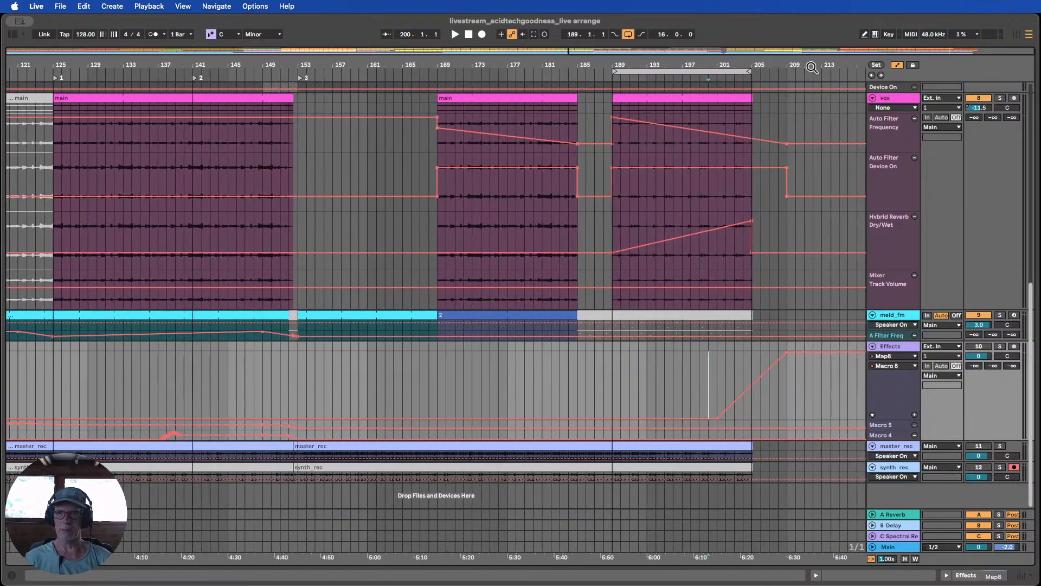
click(897, 65)
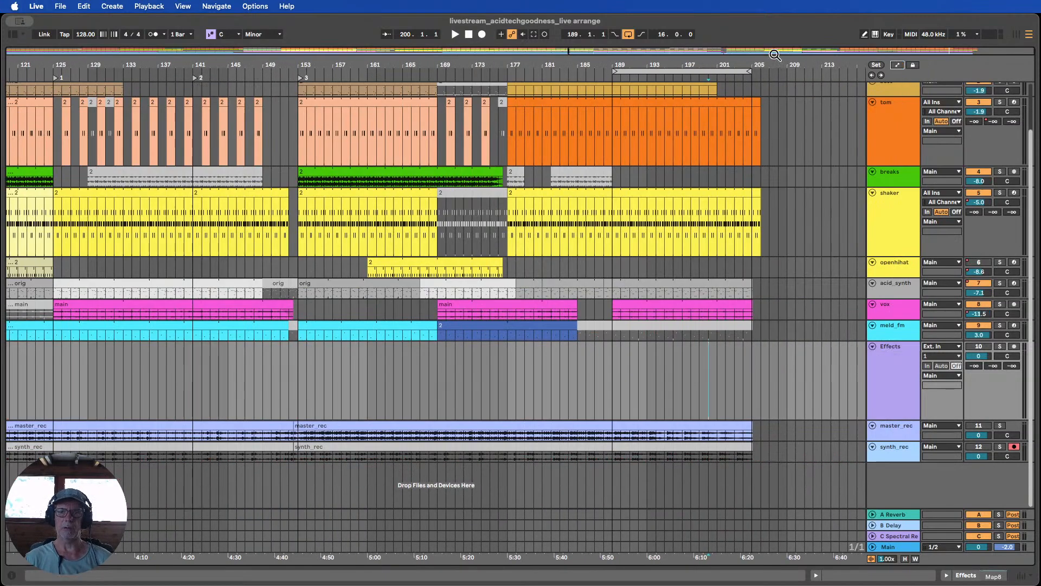
click(905, 559)
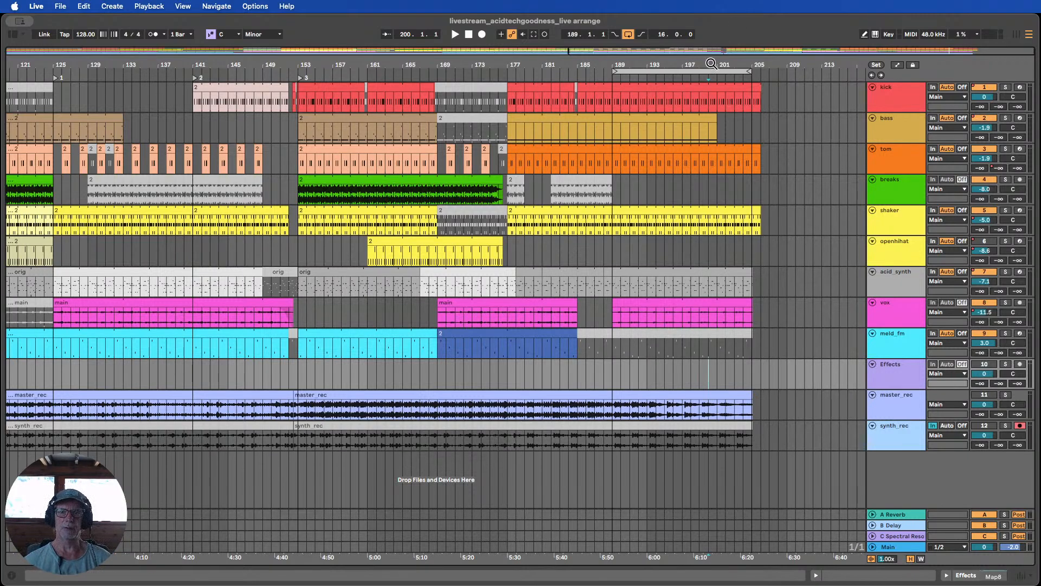
Set the loop to run 16 bars from bar 197 to bar 213
drag(711, 64, 788, 30)
drag(830, 67, 780, 70)
drag(617, 71, 711, 67)
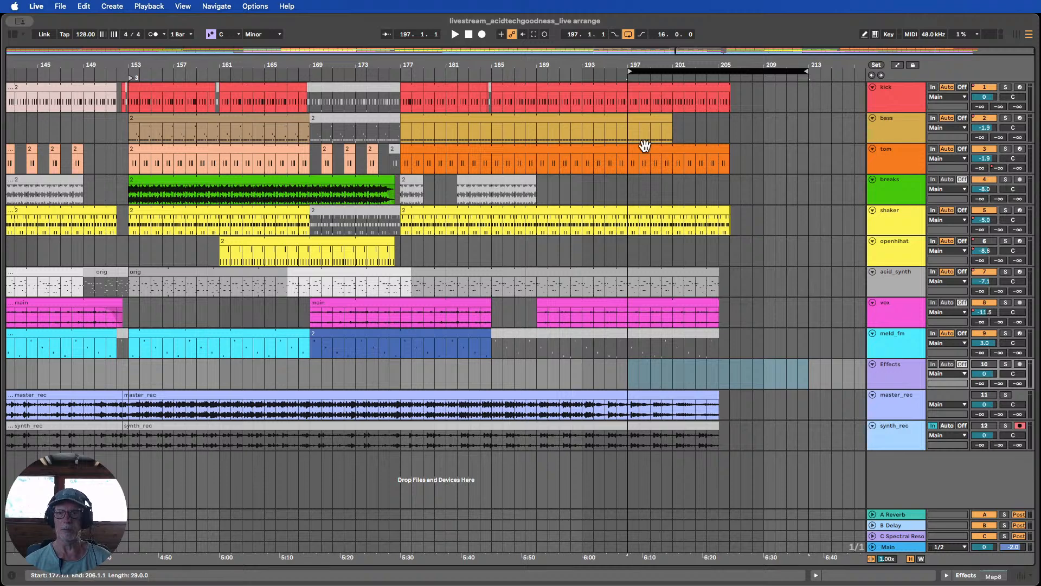
Play the arrangement from about bar 189 with automation lanes shown and examine the clip endings across the tracks
drag(740, 64, 702, 76)
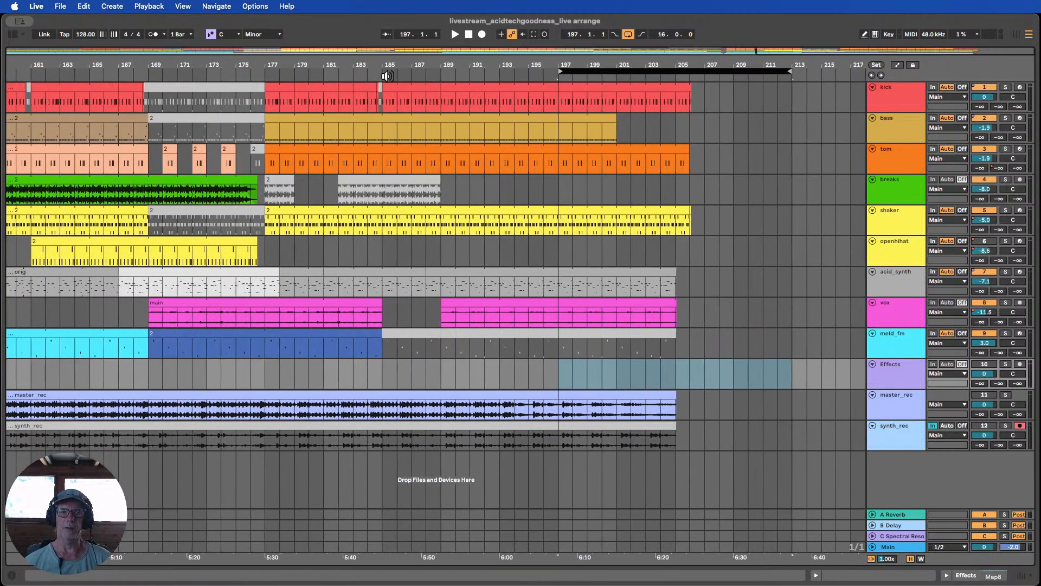
click(449, 69)
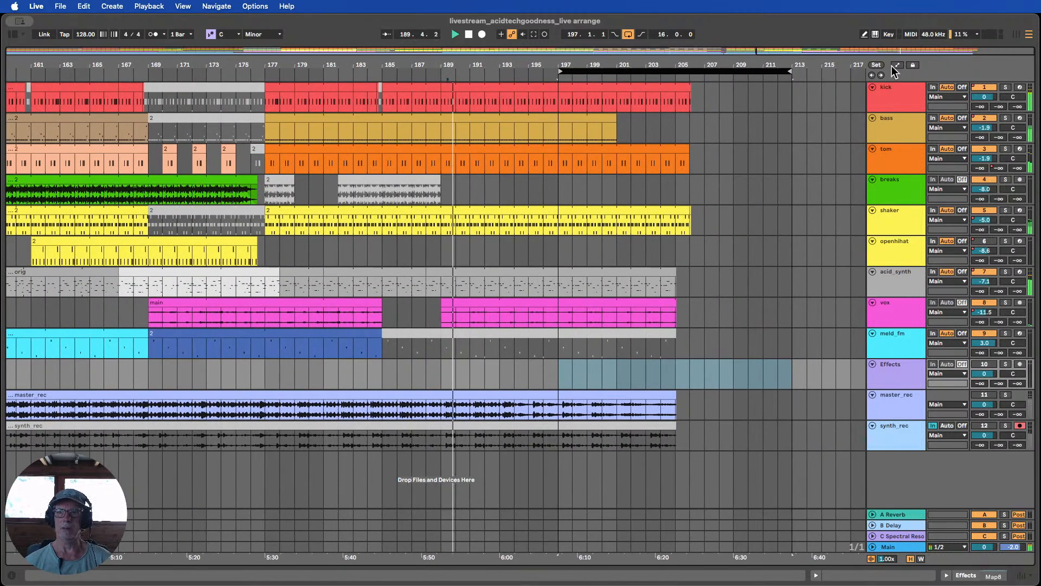
click(897, 65)
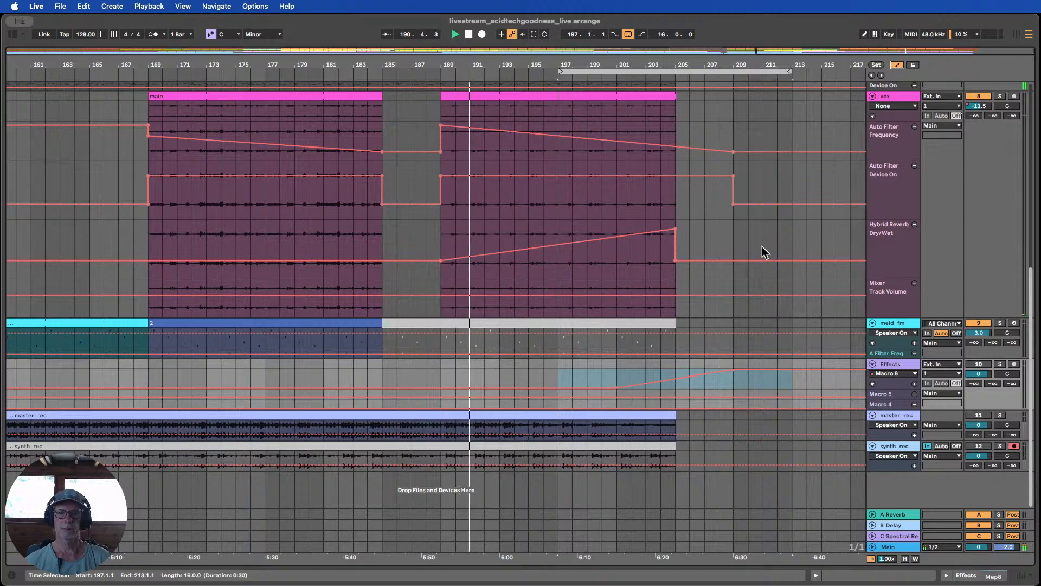
scroll(762, 251, up, 5)
scroll(762, 246, up, 7)
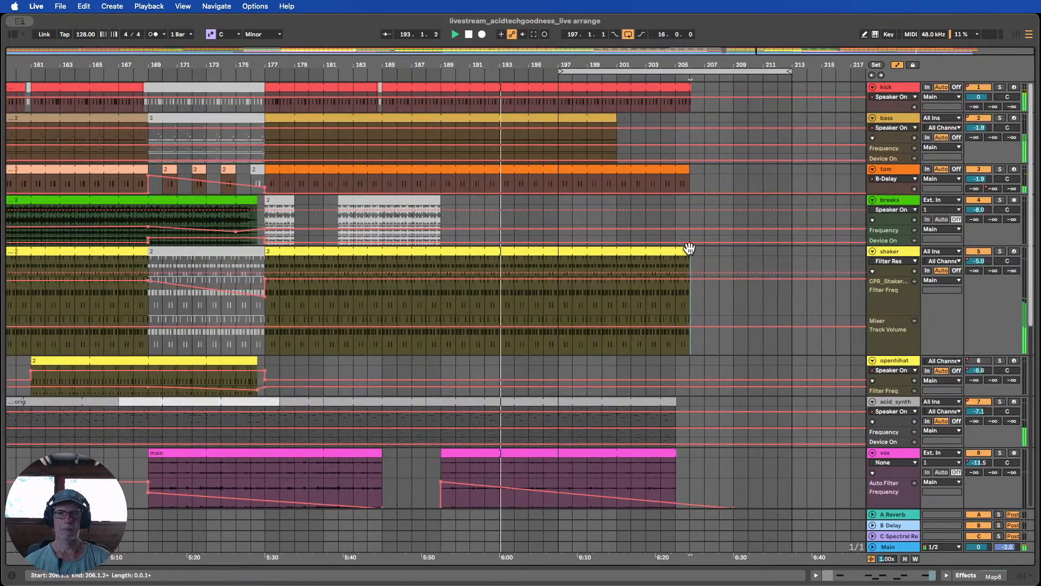
Remove the leftover sliver after the shaker clip's end at bar 206 and stop playback
click(699, 253)
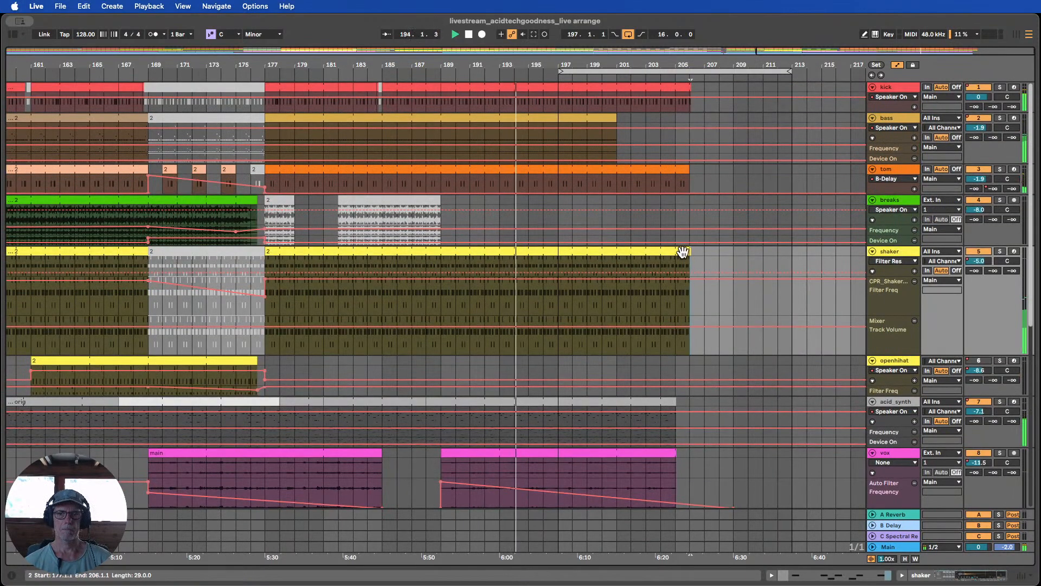
click(682, 251)
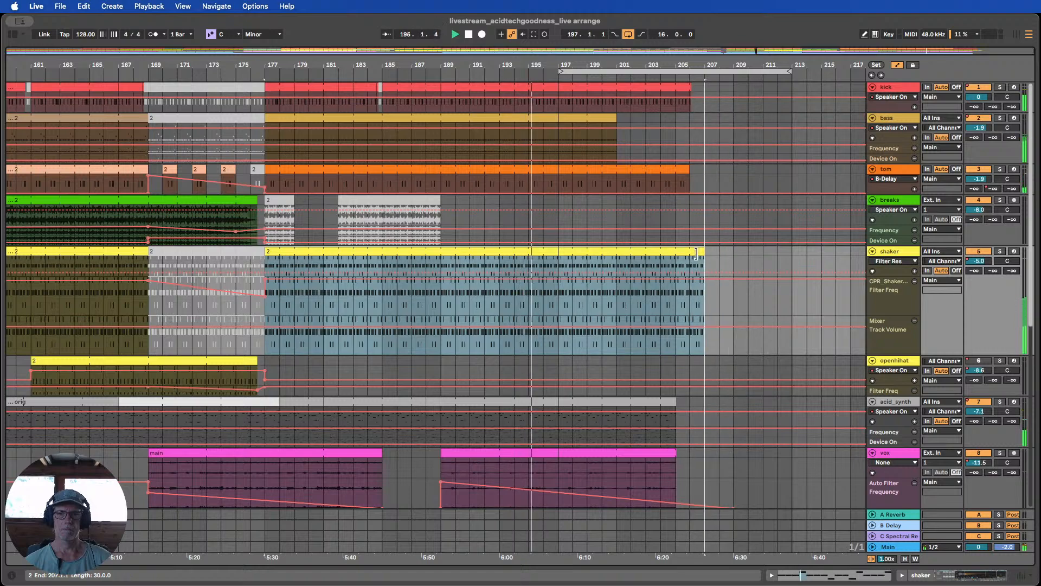
scroll(634, 297, up, 5)
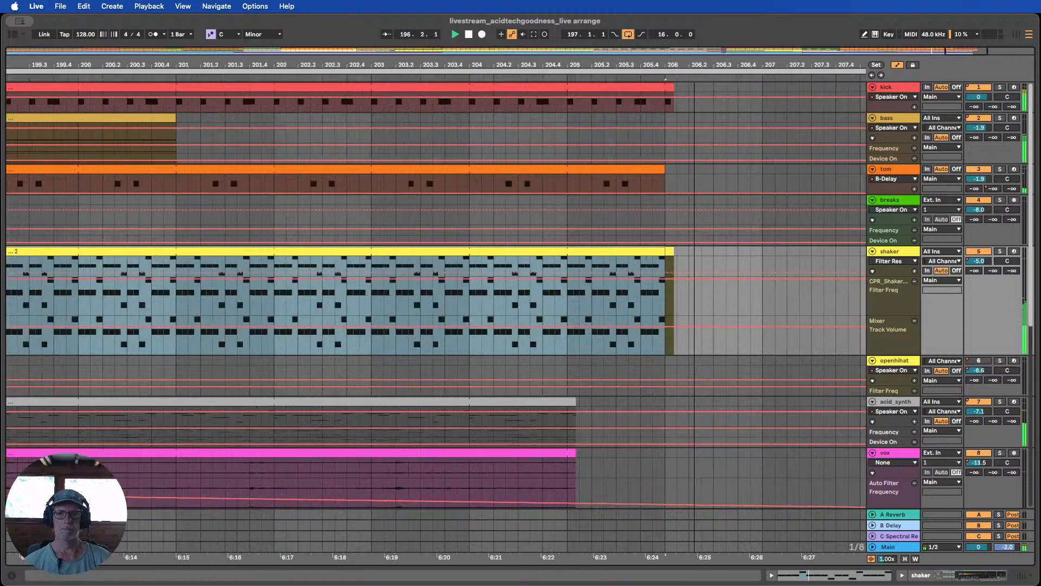
click(670, 253)
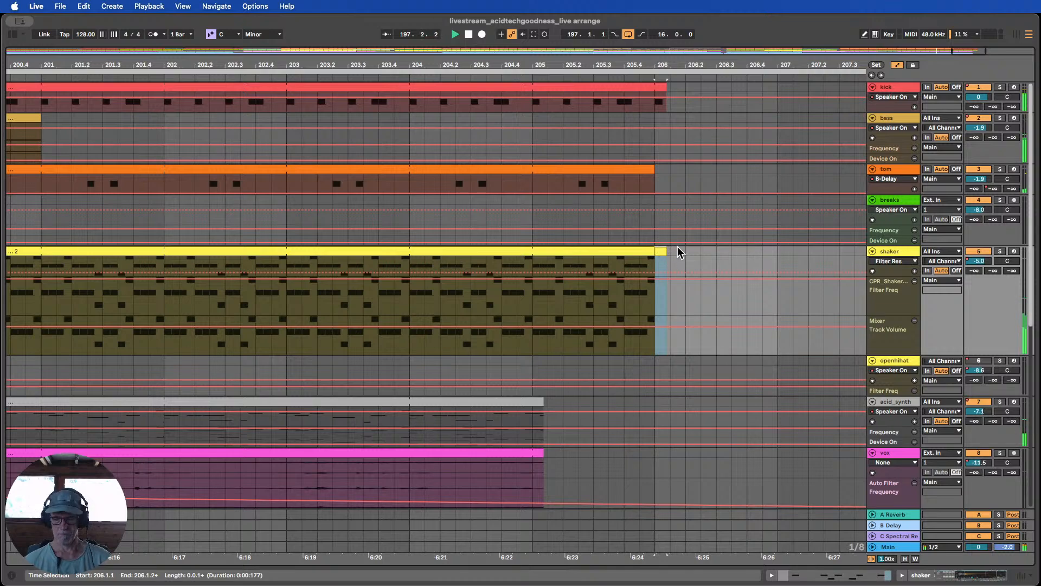
drag(644, 63, 623, 27)
click(467, 34)
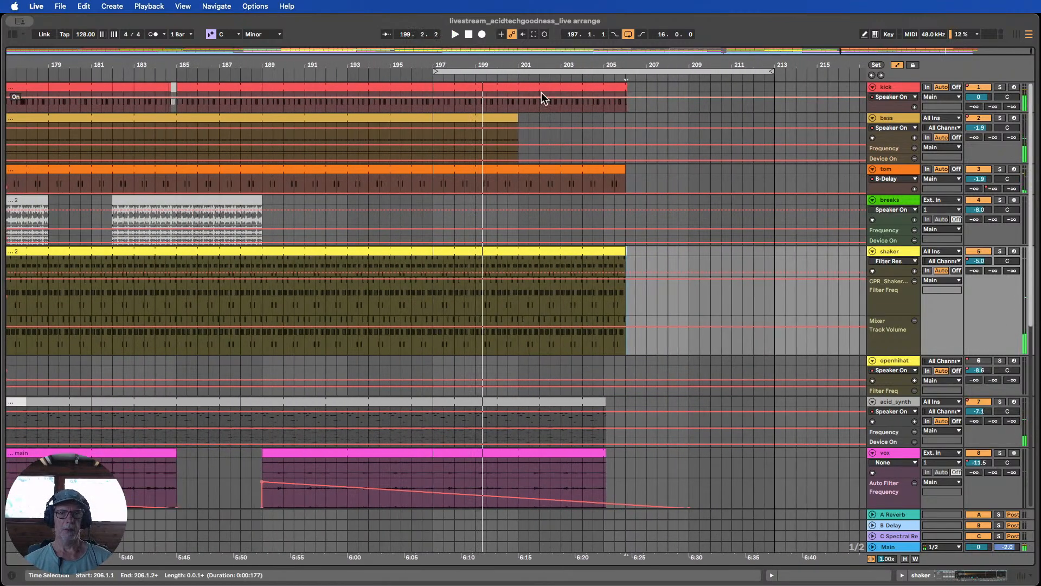
Copy the shaker's Filter Freq automation from bars 167 to 179 and paste it at bar 195
key(minus)
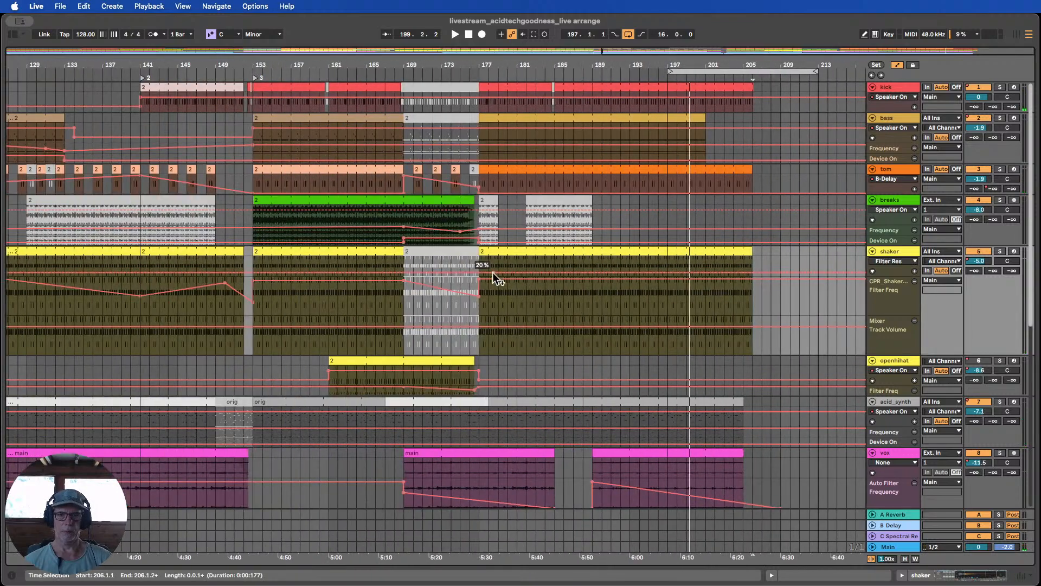
drag(574, 60, 571, 33)
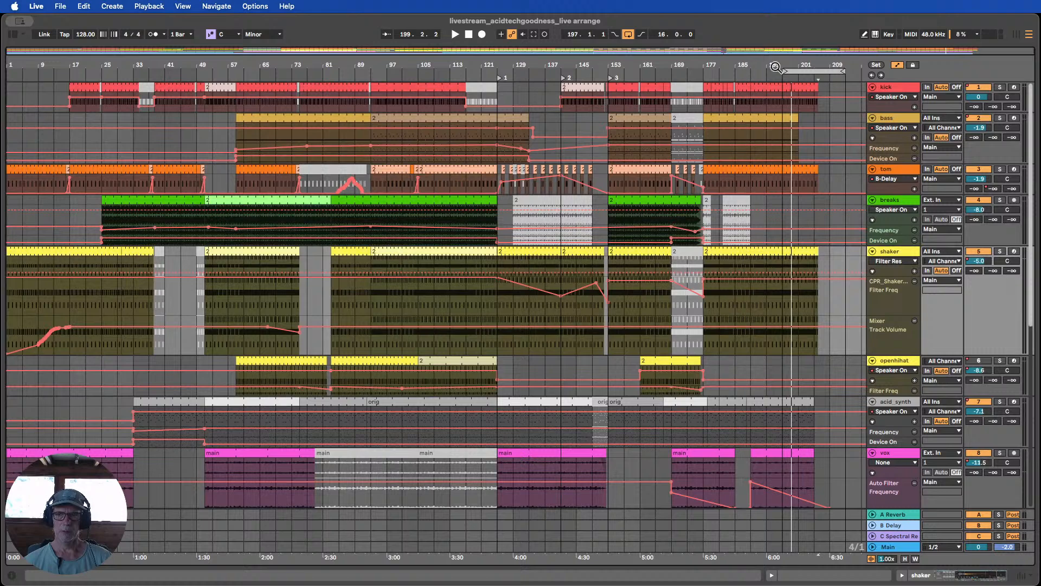
drag(851, 70, 743, 294)
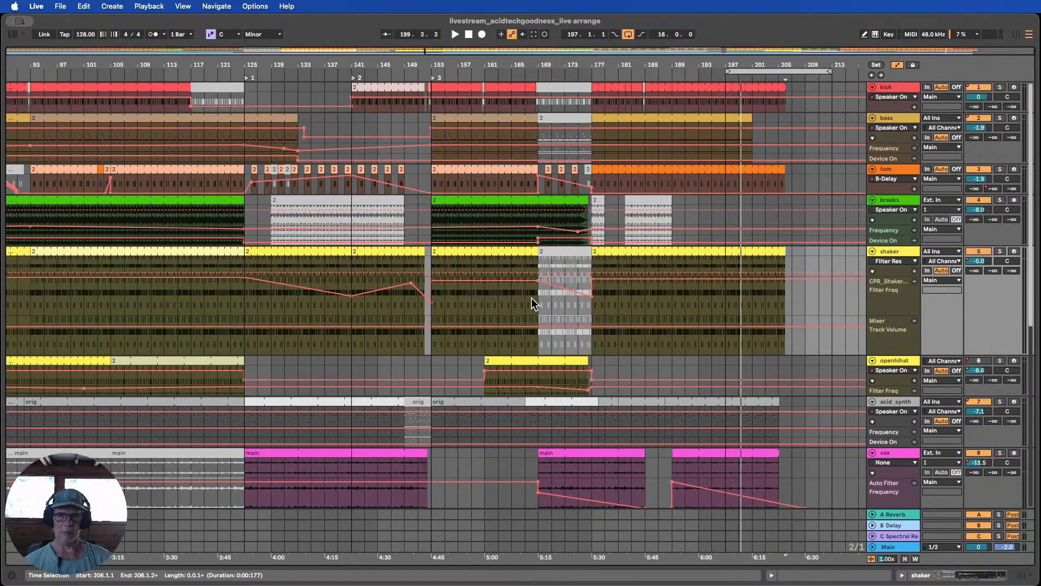
drag(527, 295, 601, 298)
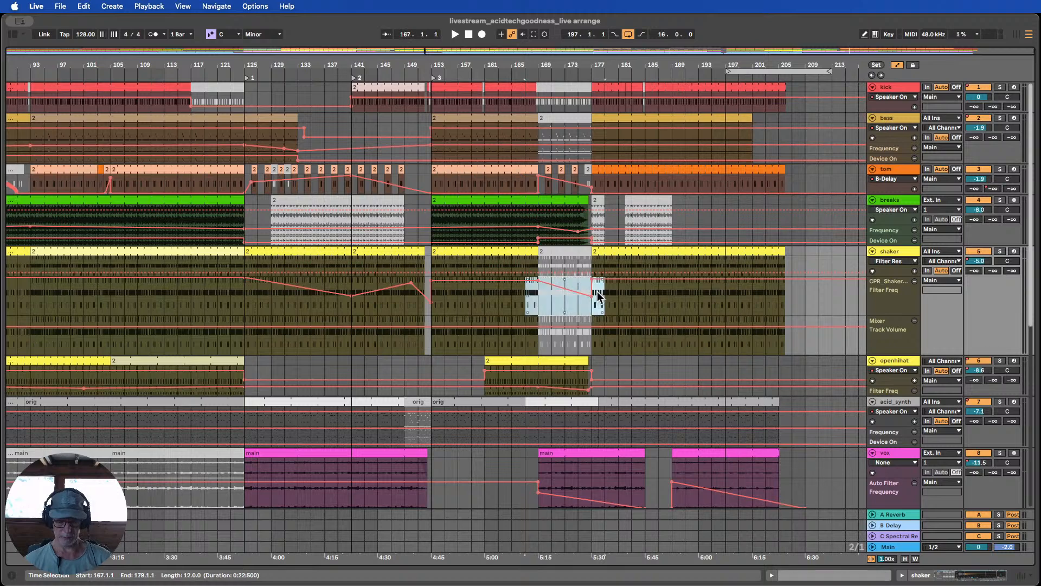
click(714, 294)
key(super+v)
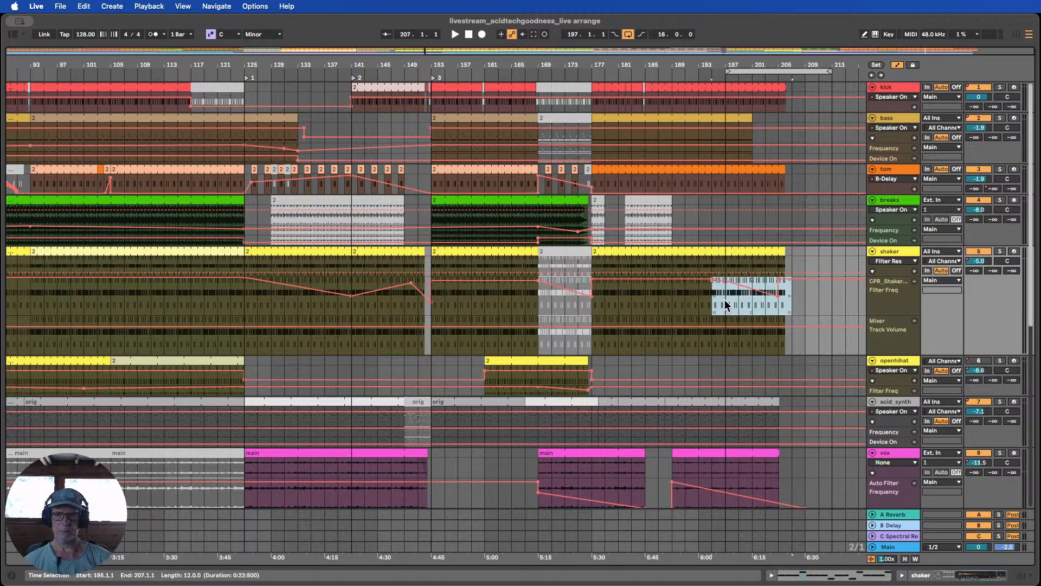
Level the shaker's Filter Freq automation leading into the pasted filter sweep at bar 197
click(726, 297)
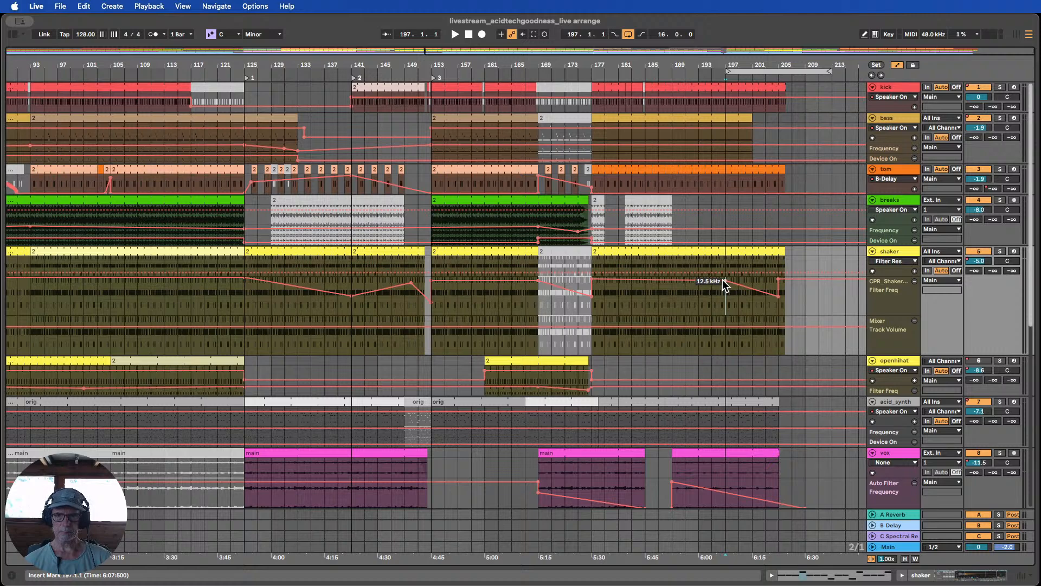
key(super+z)
key(super+z)
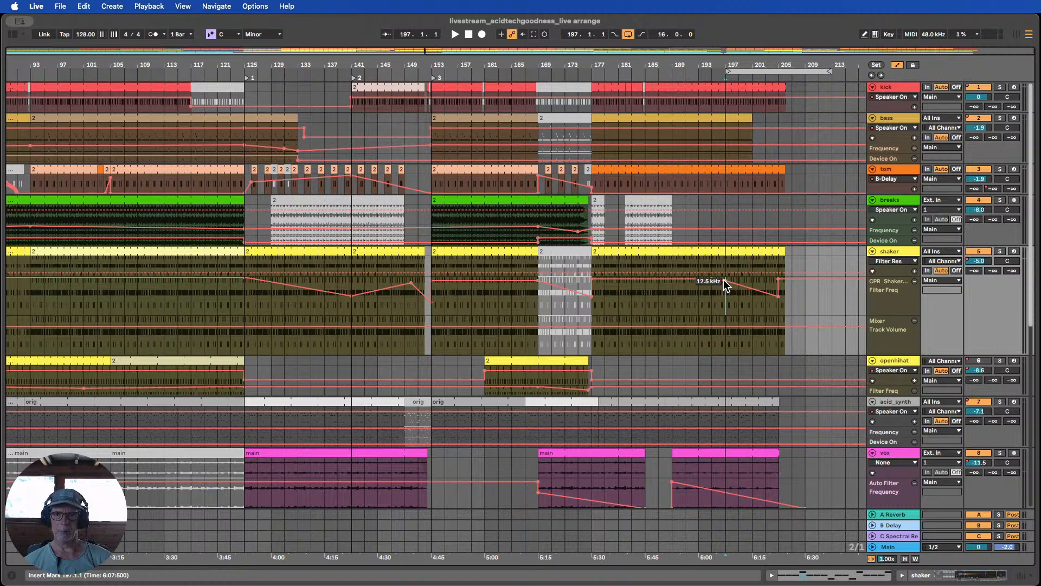
drag(711, 284, 721, 284)
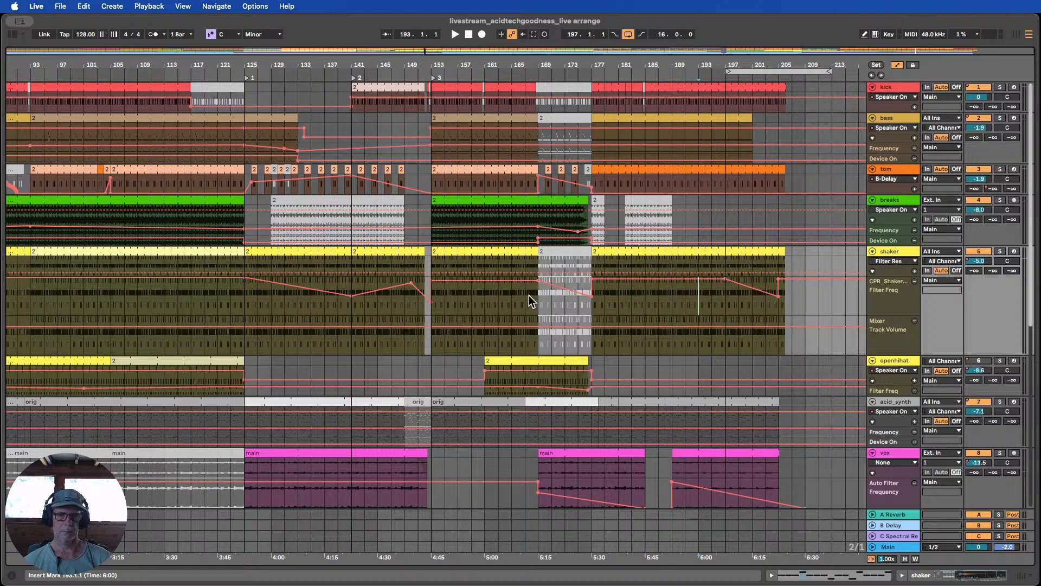
Copy the shaker's Filter Freq automation from bars 167–169 to bars 195–197 and remove the extra breakpoint at bar 195
drag(529, 295, 545, 294)
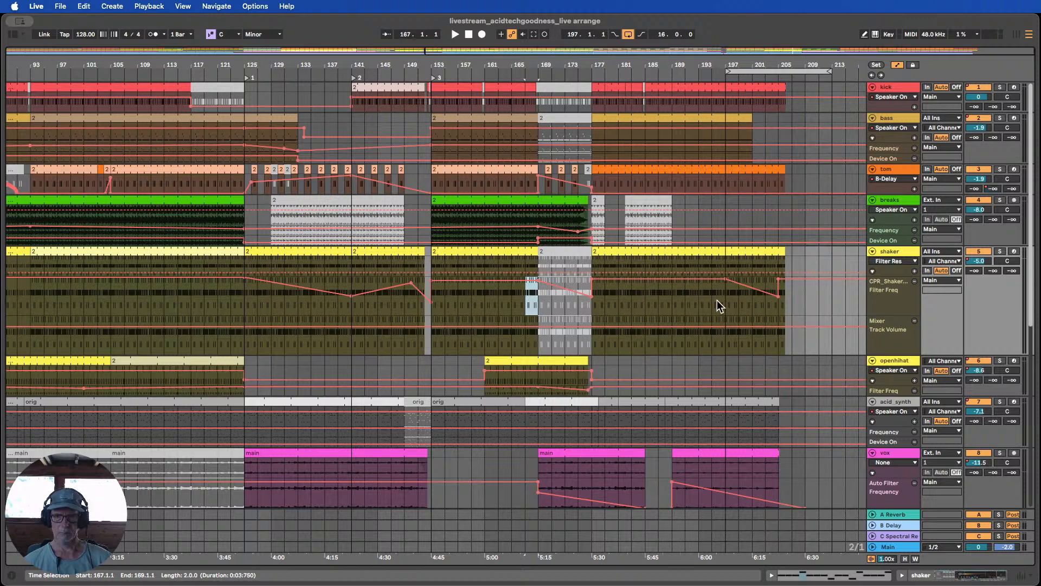
drag(714, 294, 719, 304)
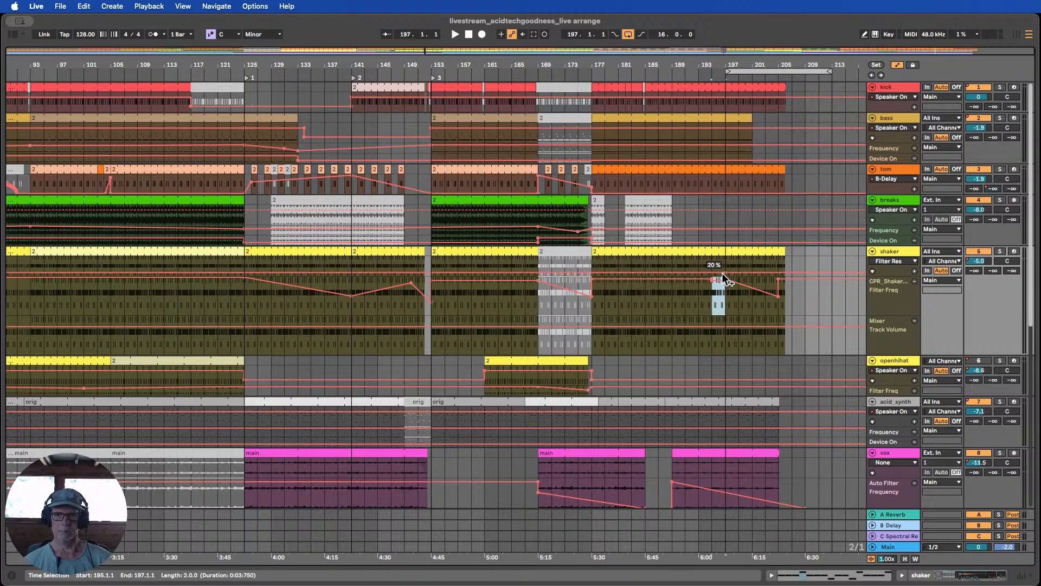
click(726, 285)
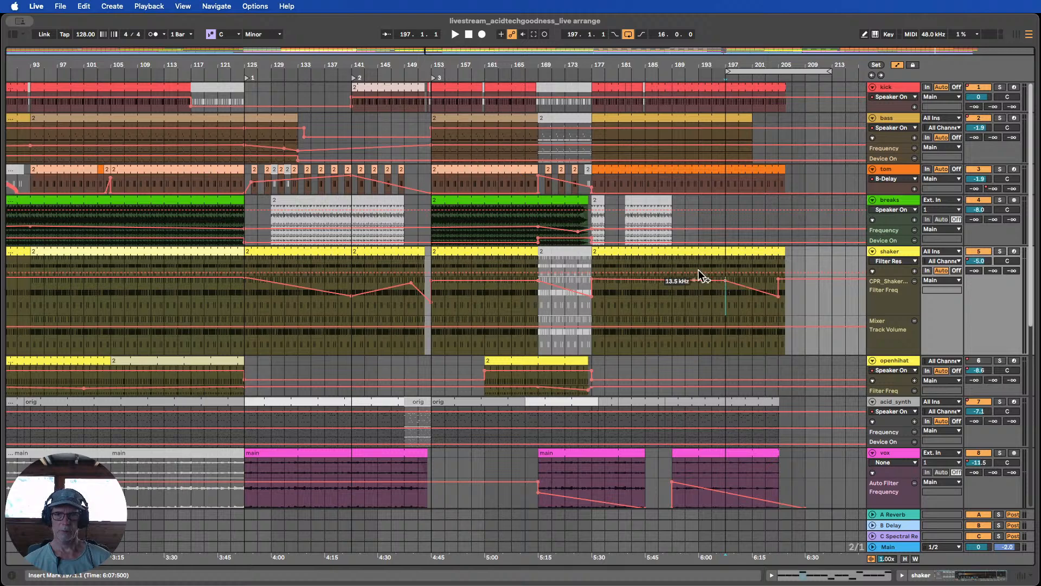
Play back from about bar 194 and extend the shaker's Filter Freq sweep to the clip's end at bar 206
click(703, 75)
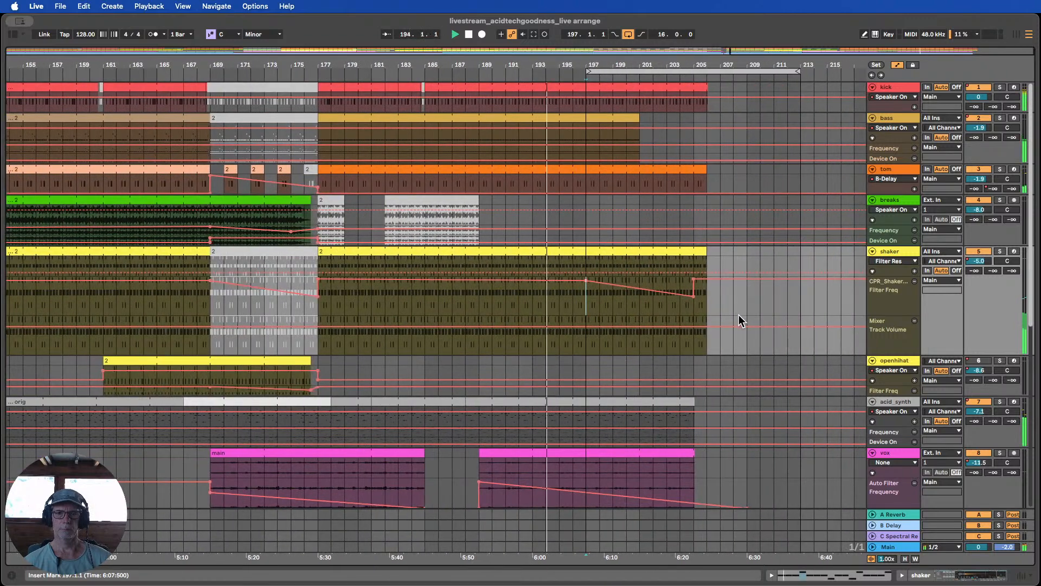
click(740, 314)
drag(694, 296, 706, 297)
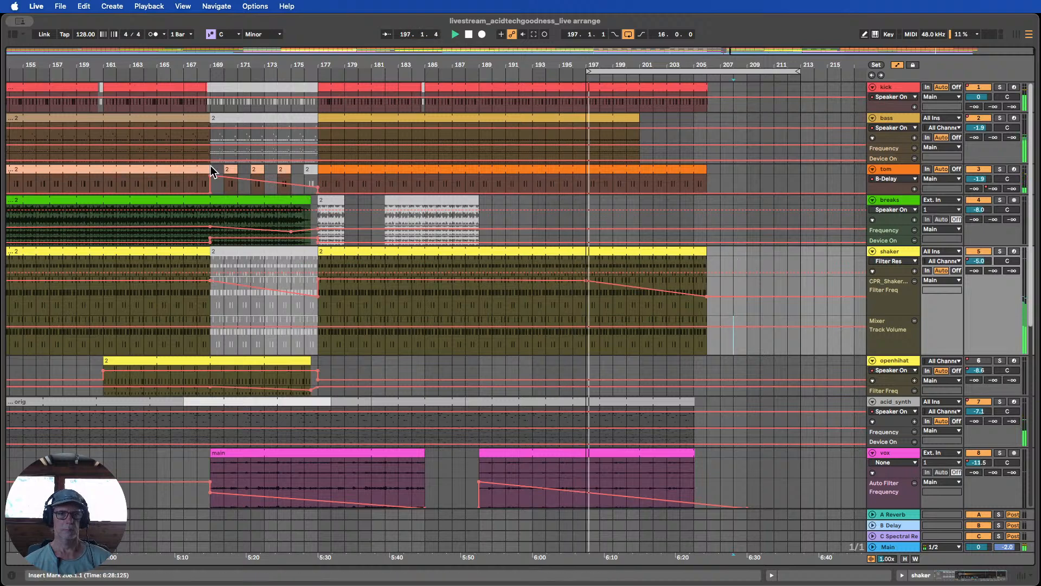
Shorten the long tom clip to end at bar 201 and paste a copy of the tom fills from bars 169–173 there
drag(211, 166, 266, 173)
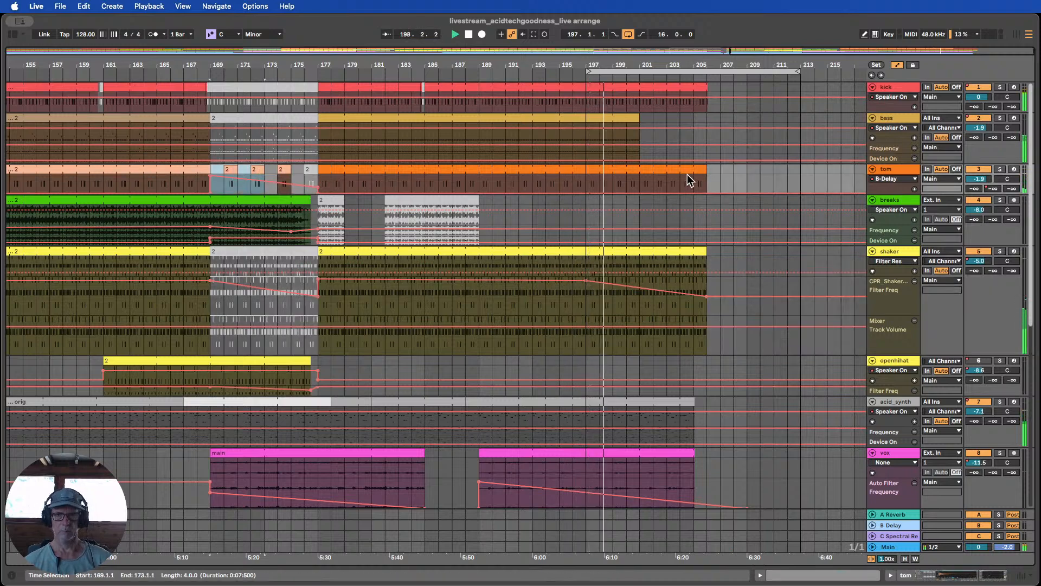
drag(706, 169, 640, 169)
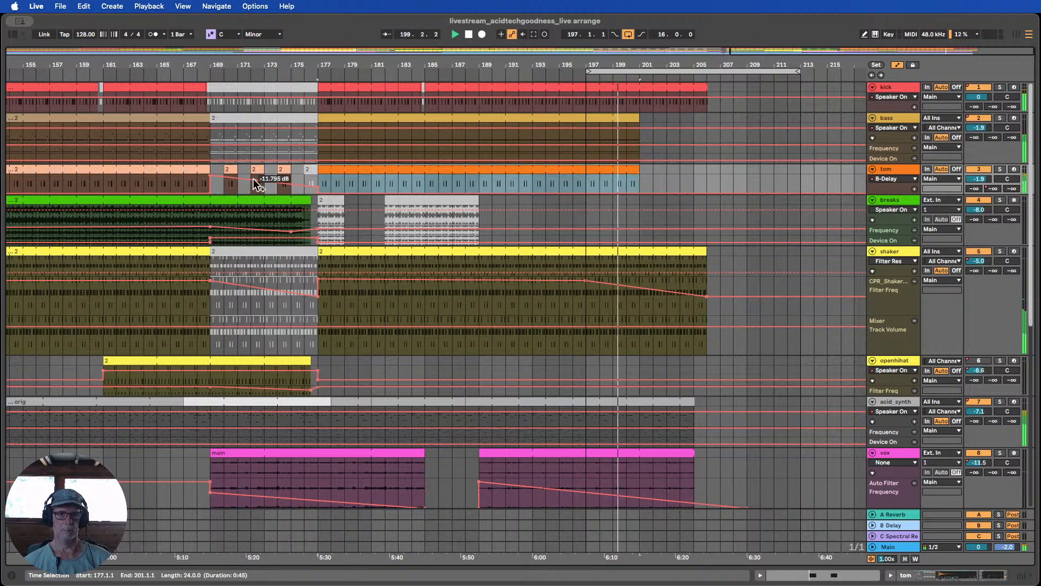
drag(212, 171, 265, 173)
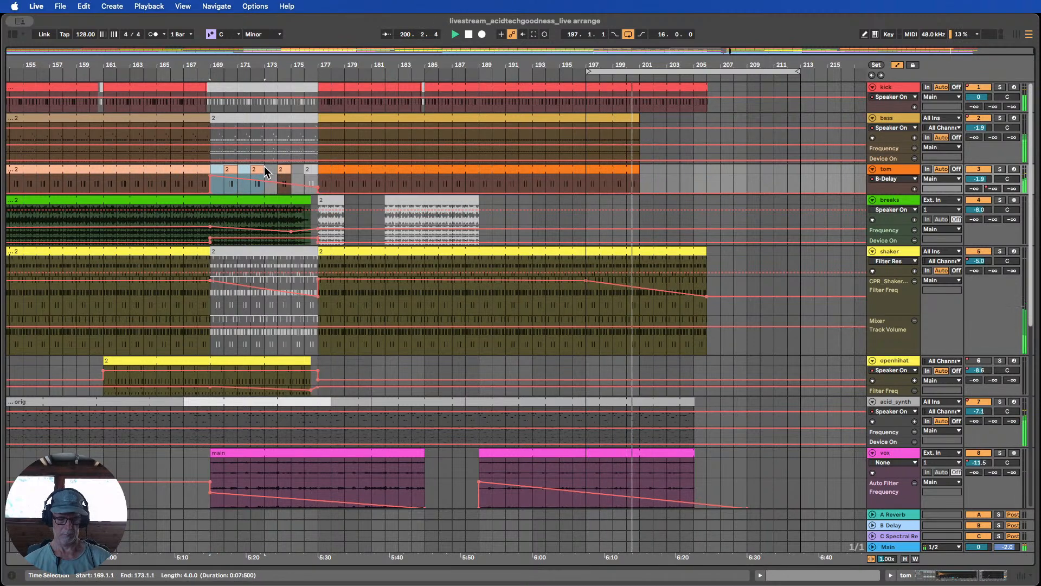
click(649, 172)
key(super+v)
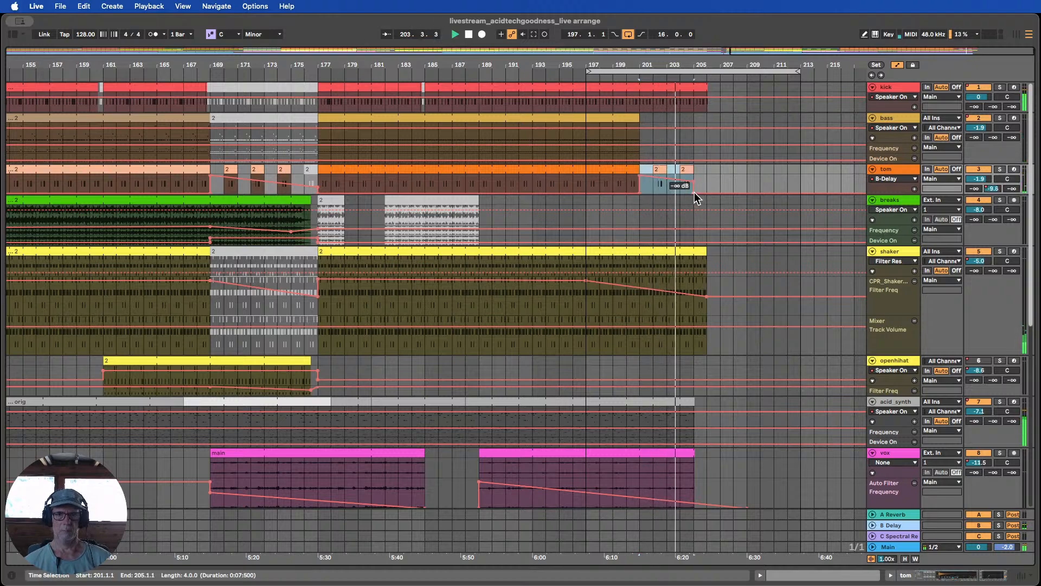
Try a tom send level of about -14 dB at bar 205, stop playback and clear the pasted send automation
drag(695, 192, 694, 183)
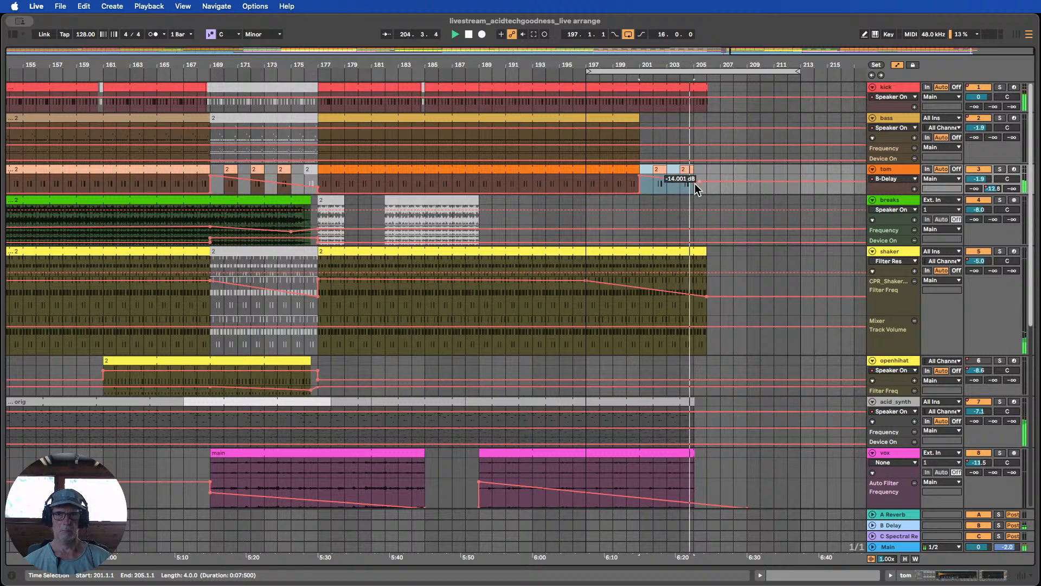
click(469, 34)
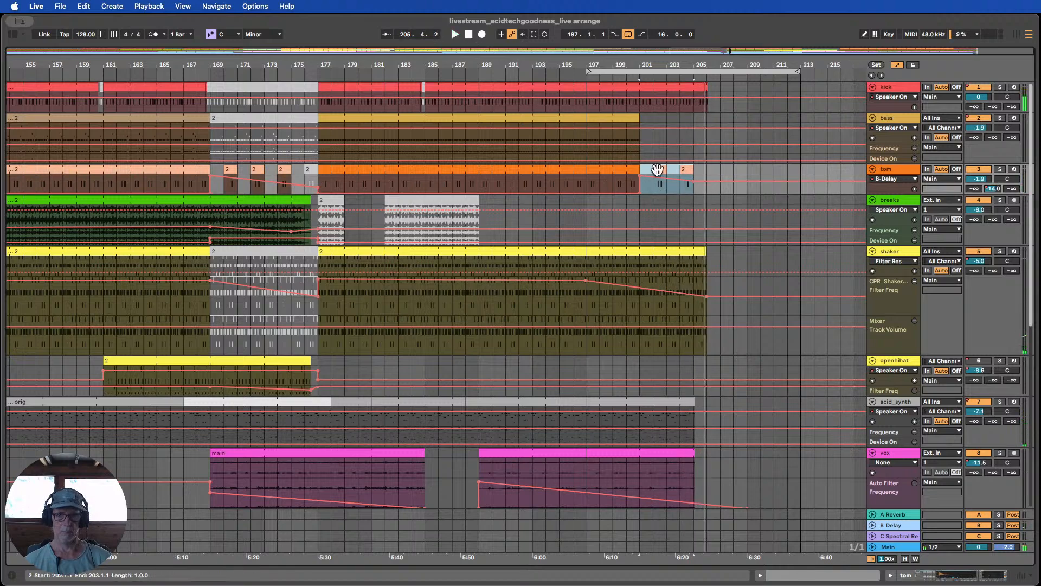
click(739, 170)
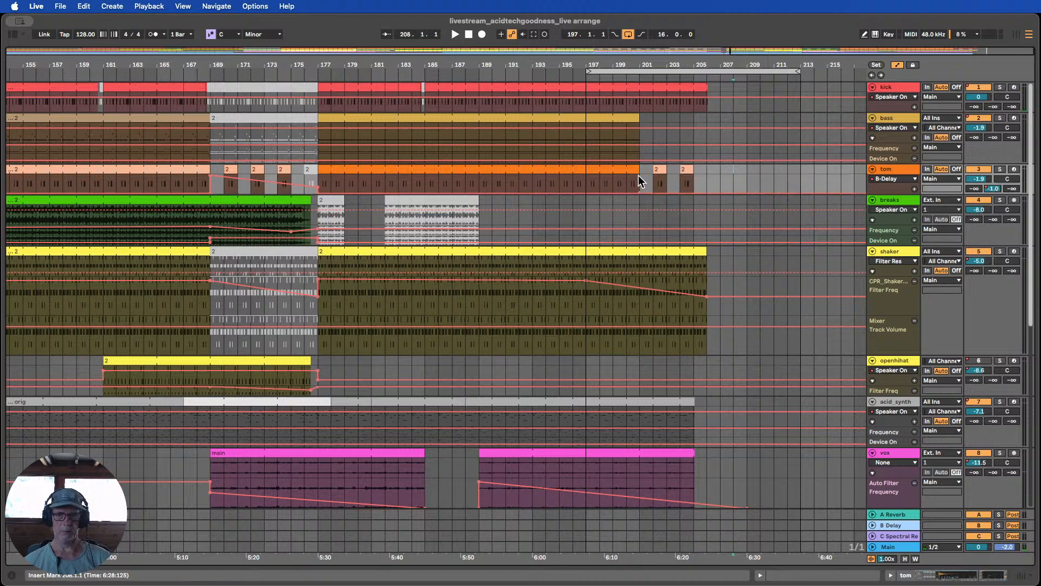
Play the ending from about bar 195 and review every track's clips and automation up to bar 209
click(560, 77)
drag(676, 64, 676, 56)
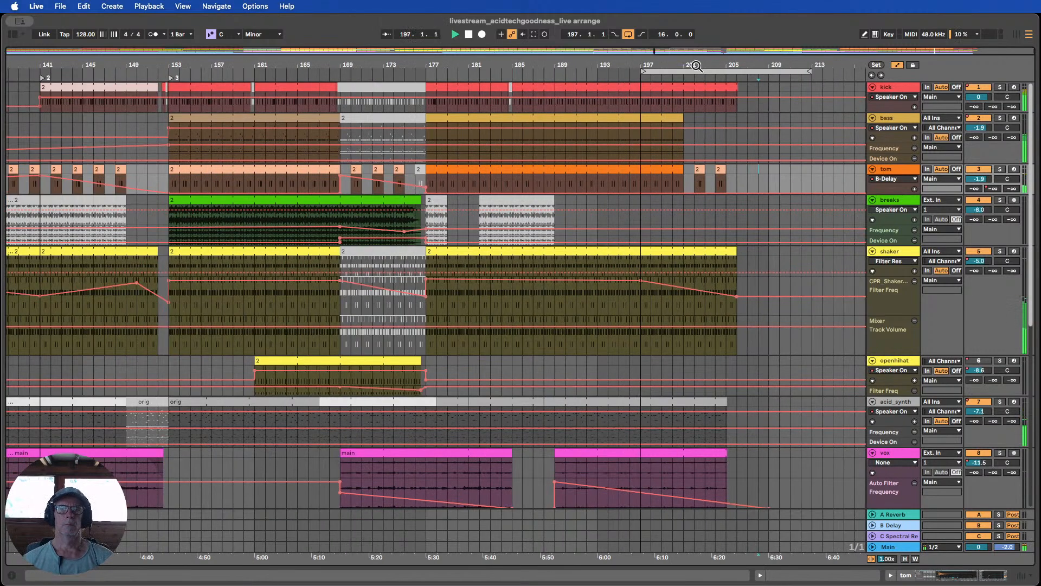
drag(697, 66, 697, 57)
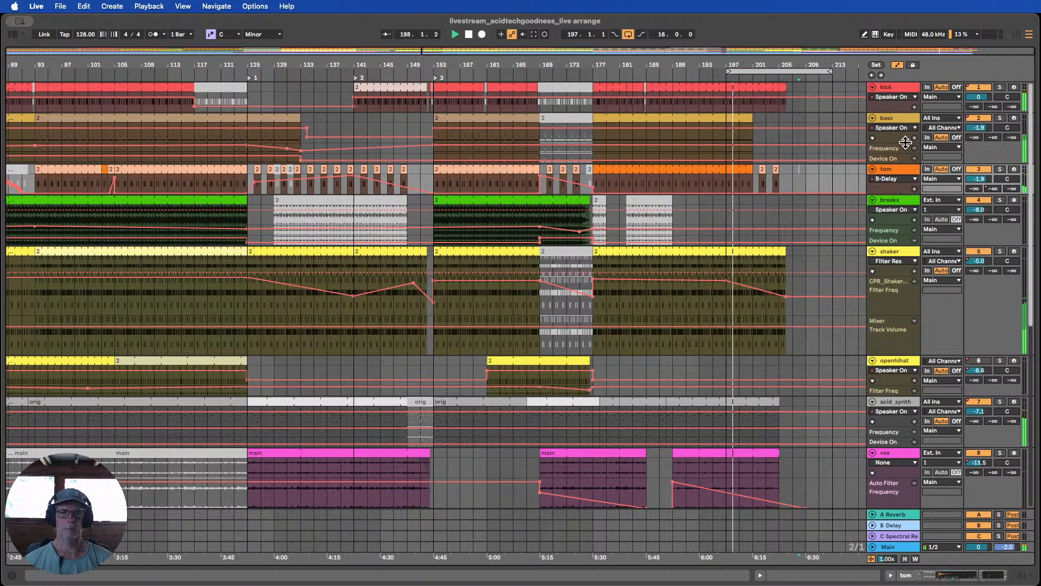
drag(751, 53, 752, 49)
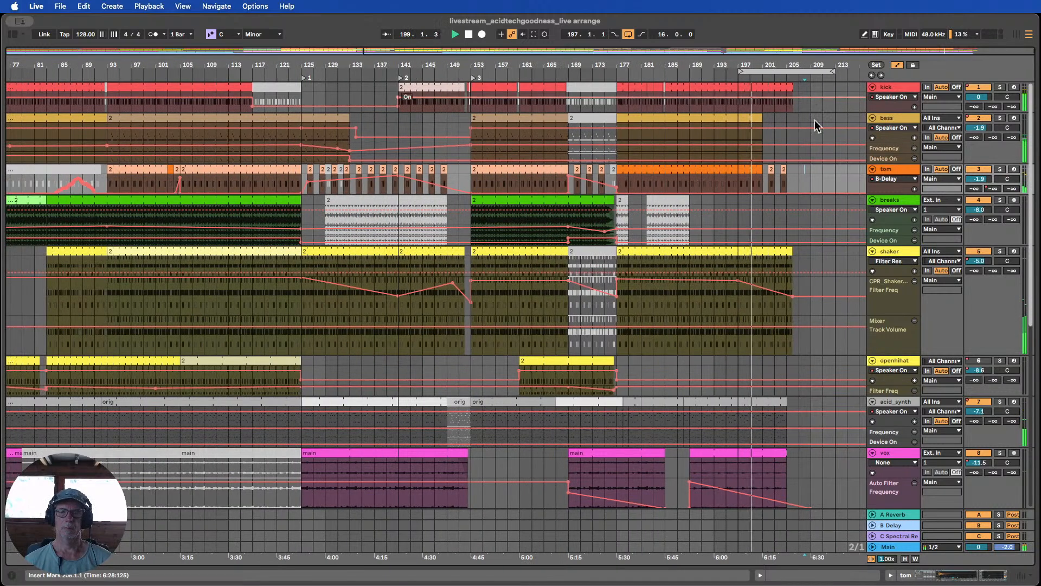
scroll(830, 154, down, 3)
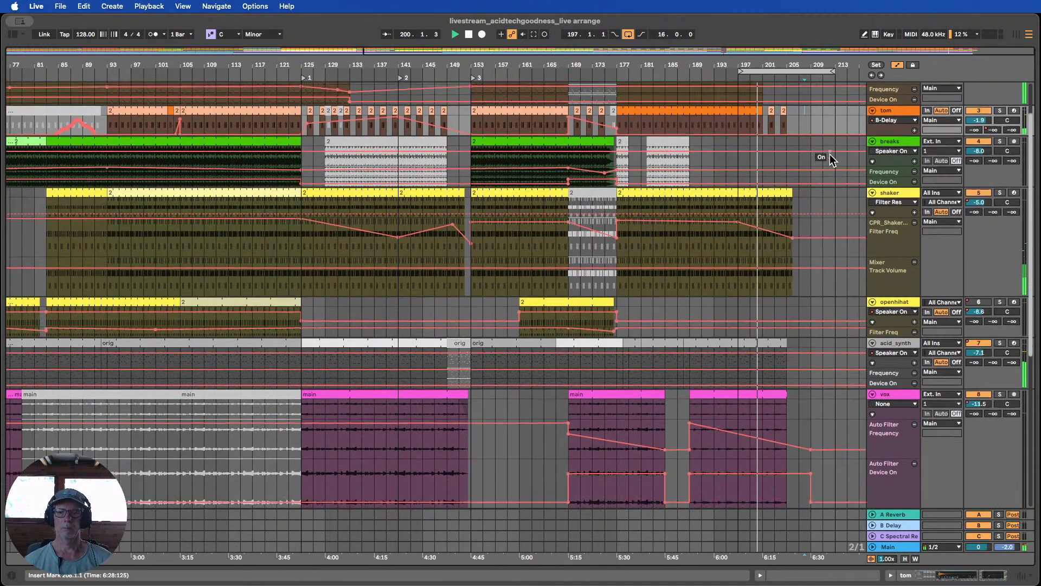
scroll(829, 154, down, 3)
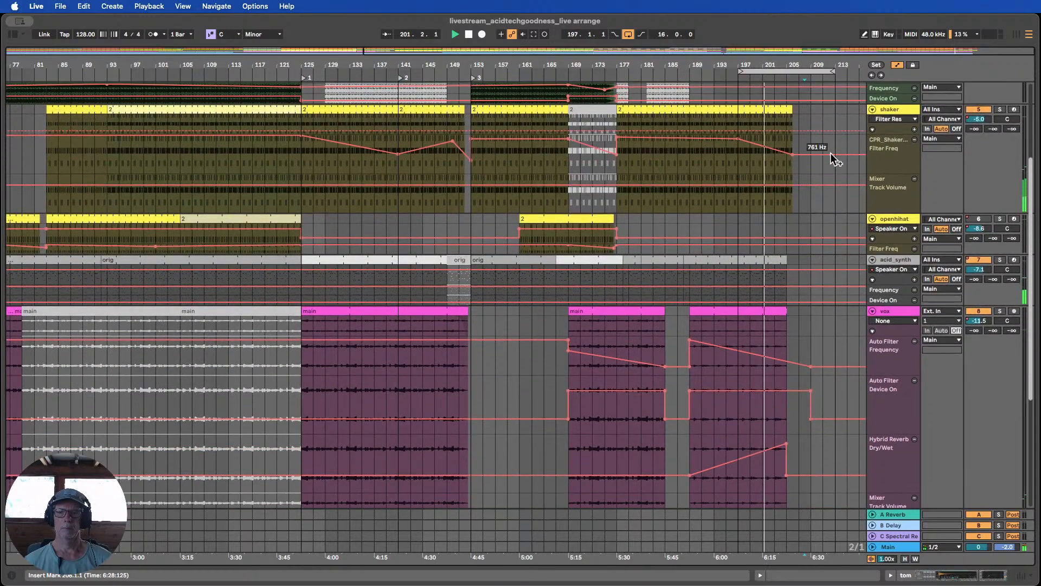
scroll(830, 154, up, 6)
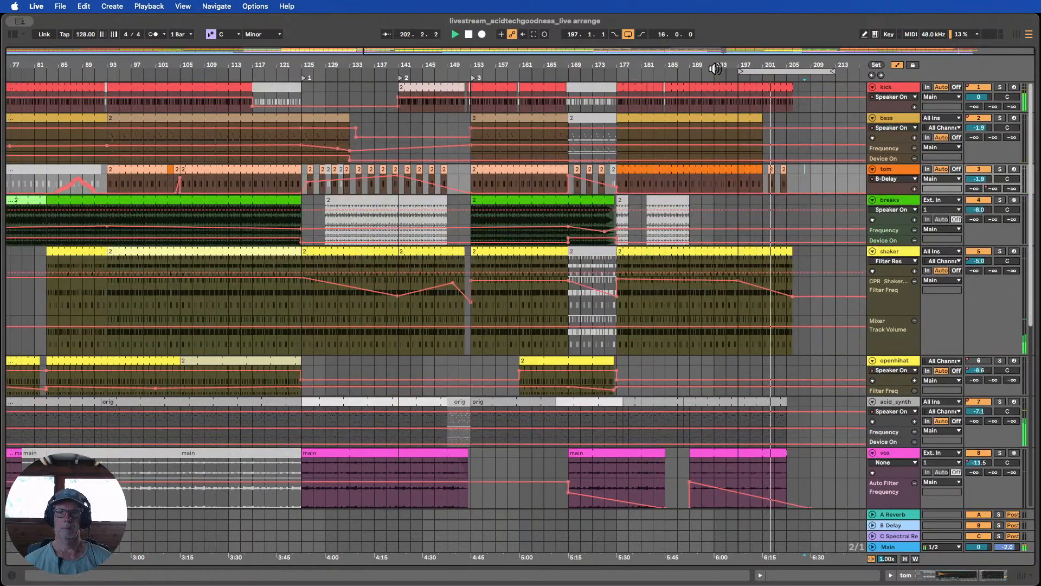
Extend the last bass clip to end at bar 205 and shorten the last kick clip to end at bar 204
drag(715, 69, 662, 118)
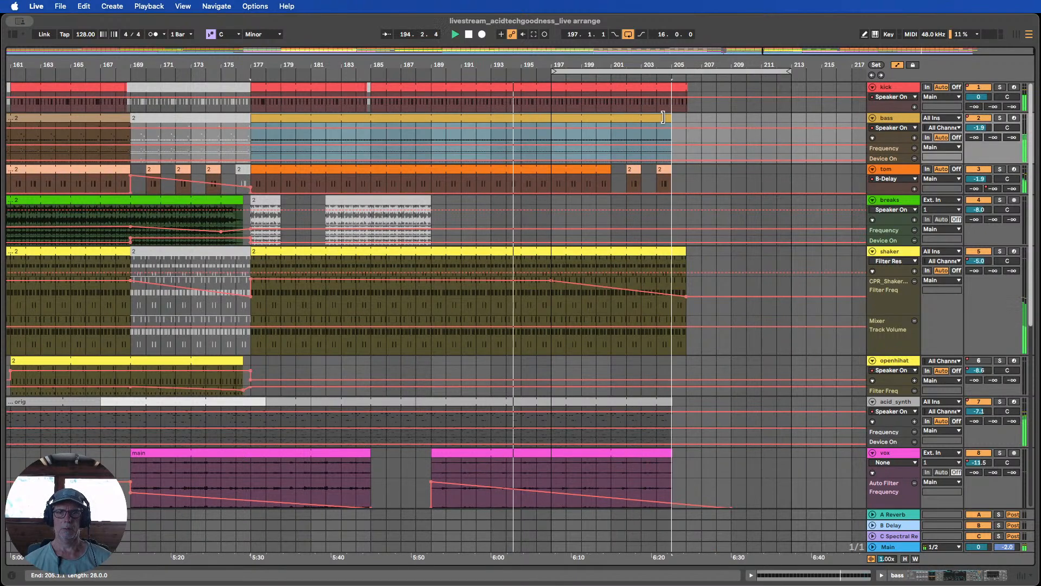
click(683, 86)
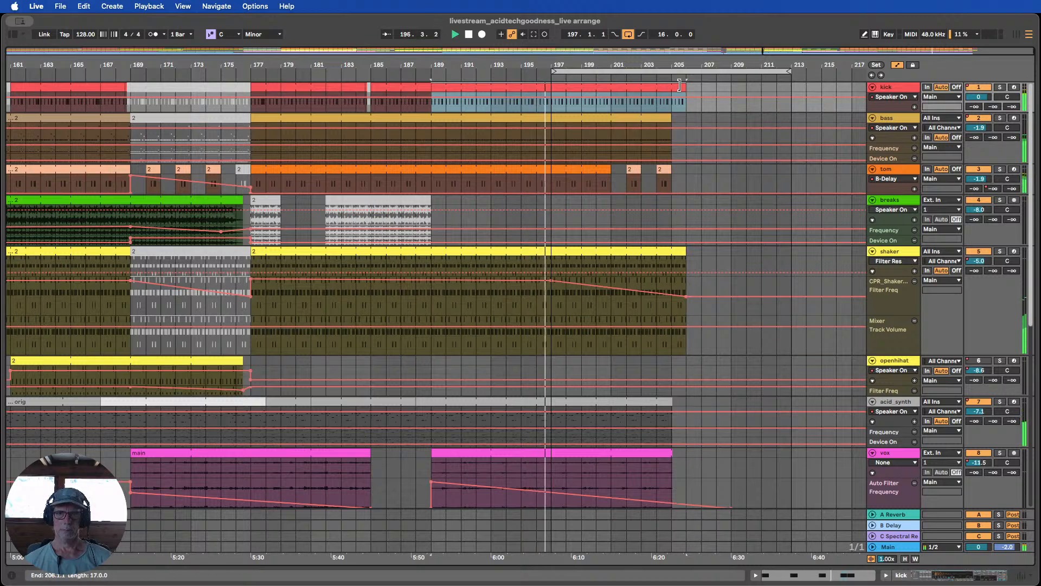
drag(679, 85, 657, 56)
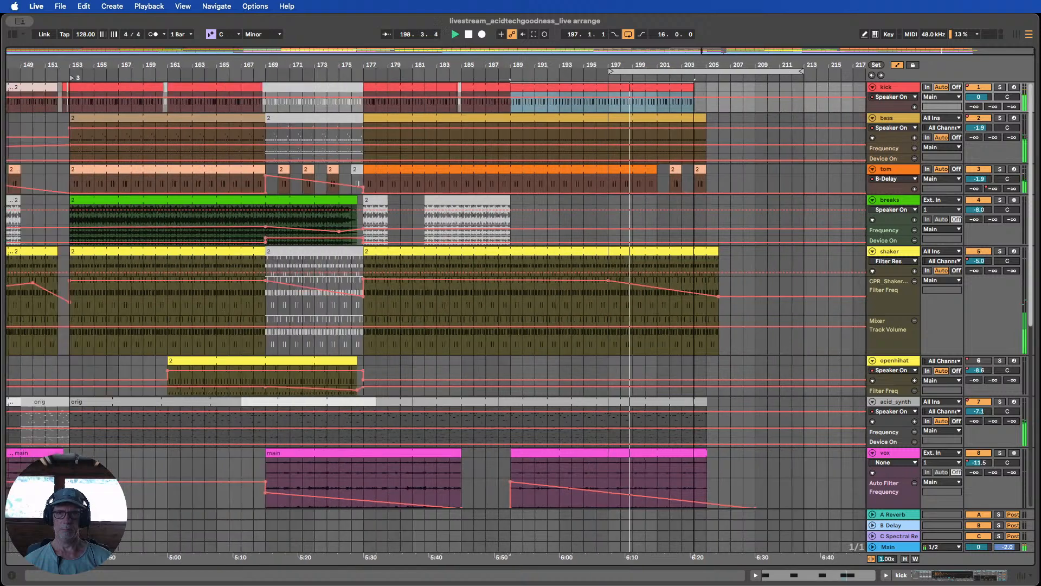
Reshape the Effects track's Macro 8 automation to peak at bar 207 and fall by bar 209, and shorten the loop to bars 197–209
scroll(806, 140, down, 5)
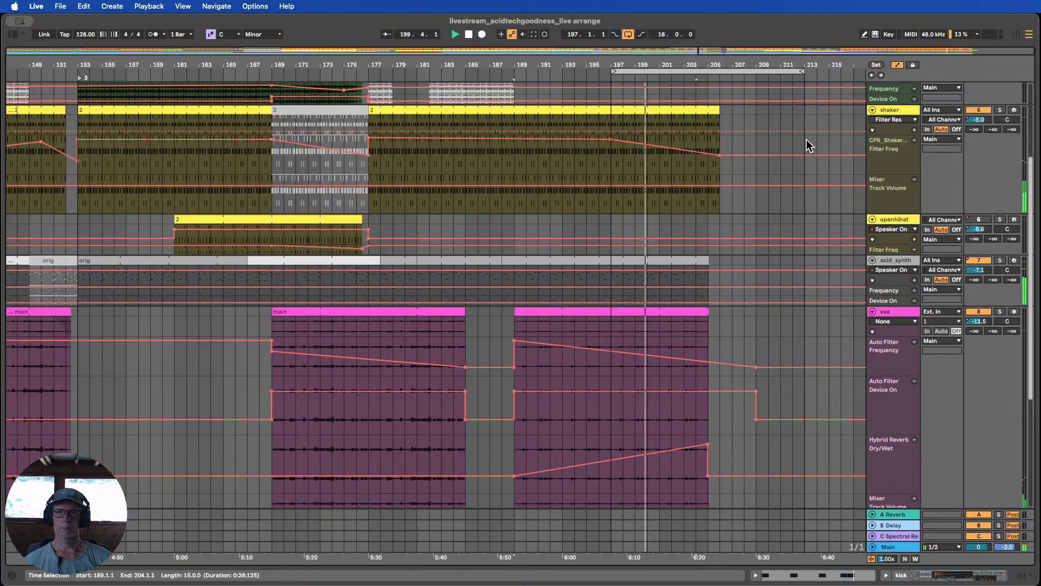
scroll(807, 140, down, 7)
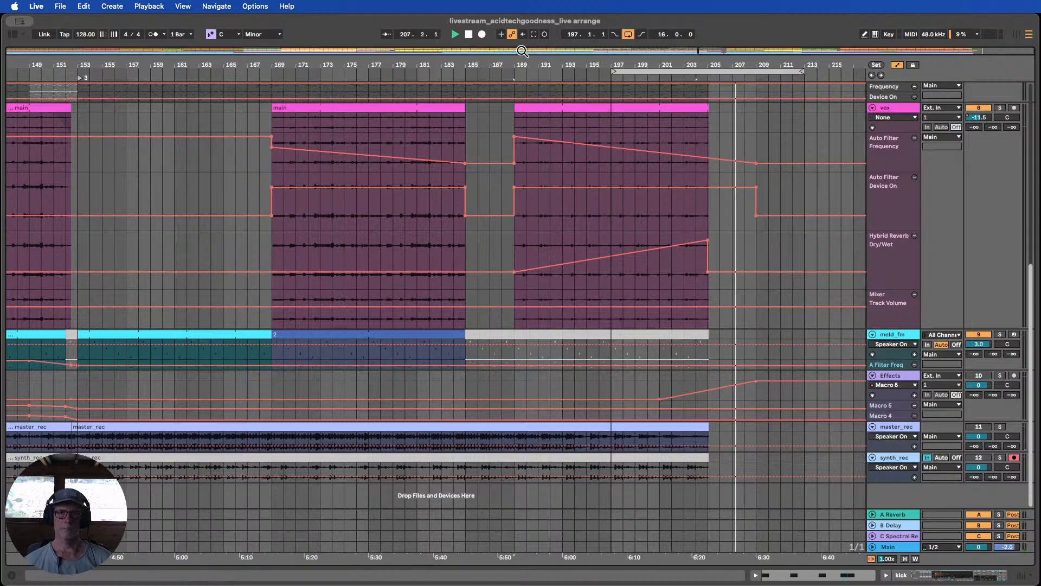
click(758, 386)
drag(749, 380, 757, 404)
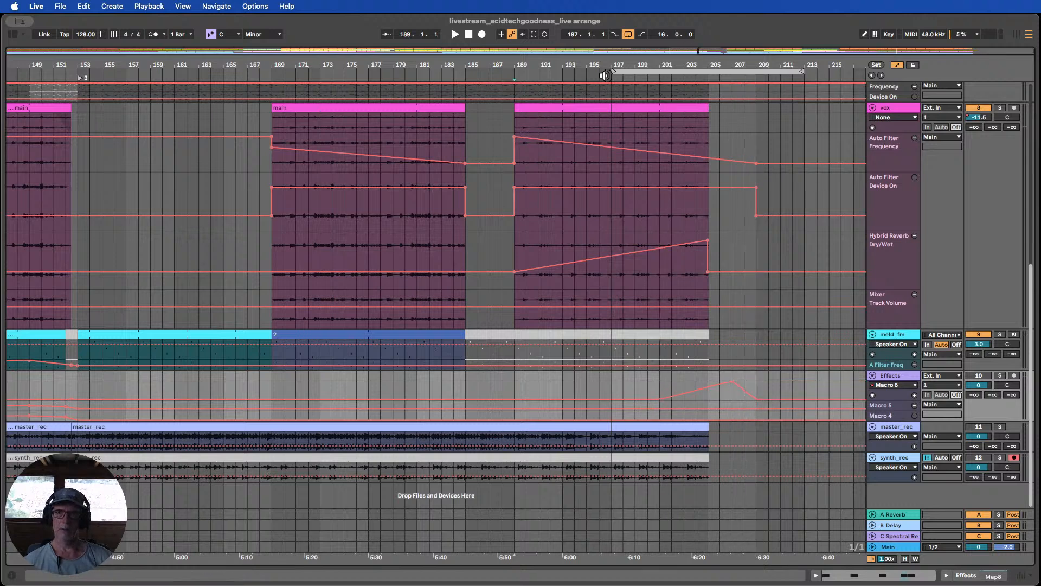
click(605, 75)
drag(805, 65, 705, 71)
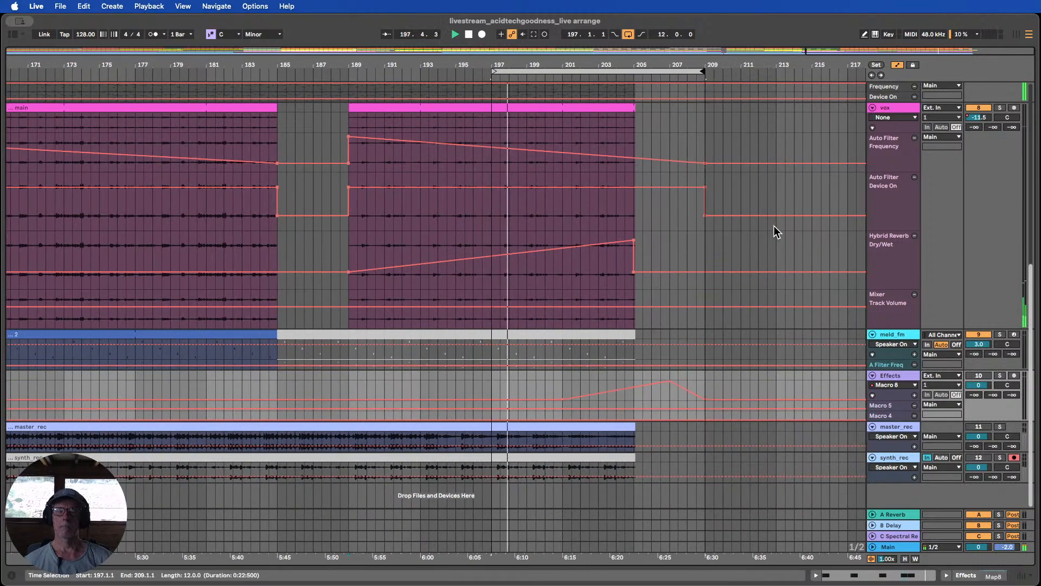
Trim the last vox clip and the acid_synth clip to end exactly at bar 205
drag(637, 66, 638, 87)
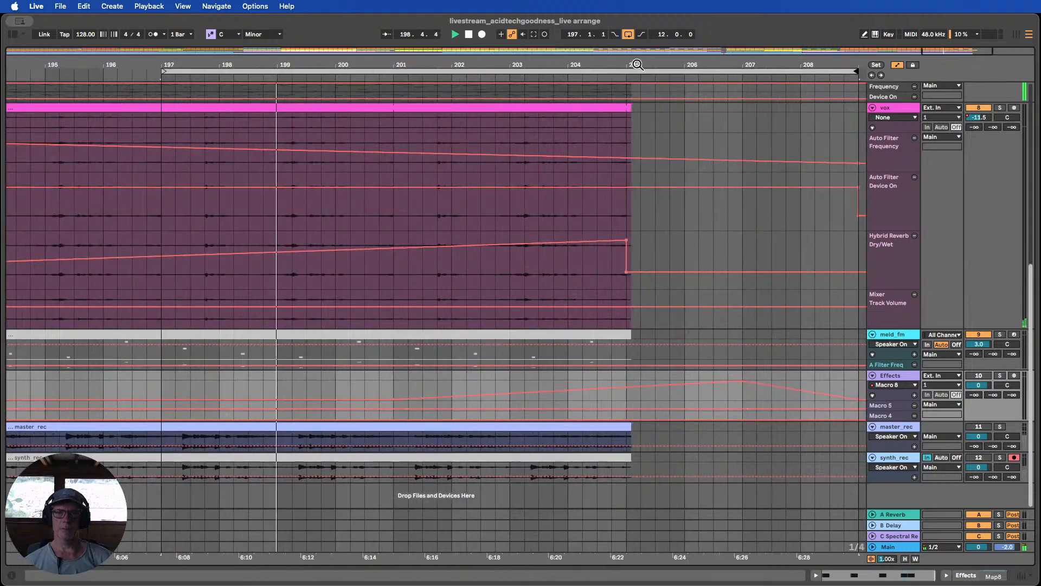
click(655, 255)
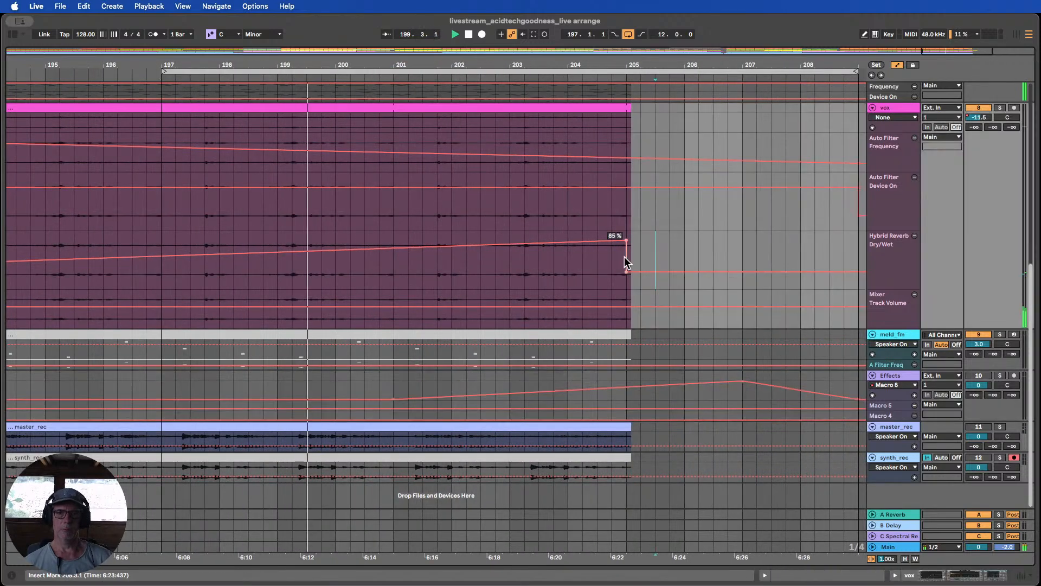
click(626, 109)
scroll(640, 147, up, 3)
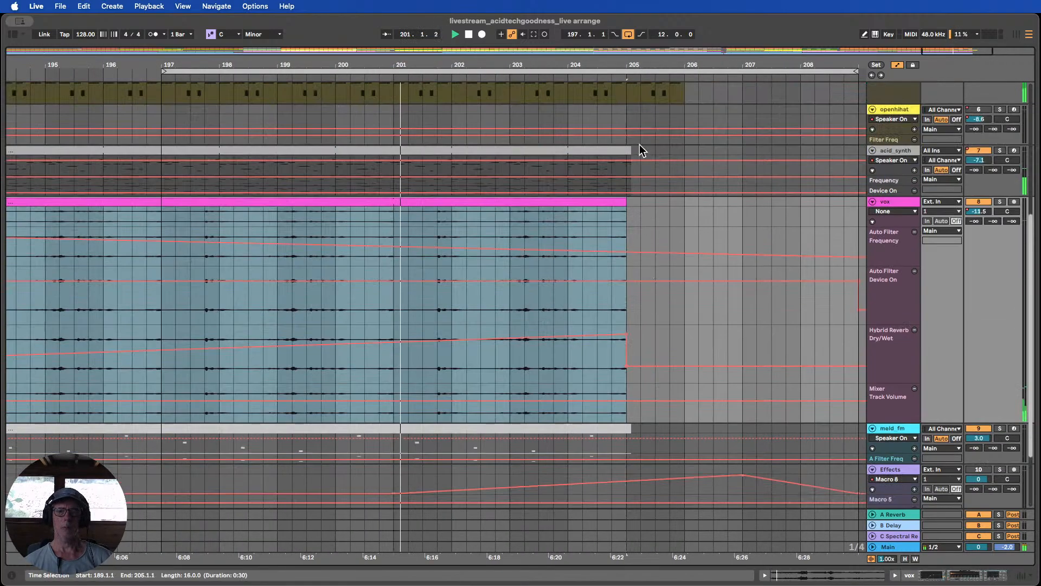
scroll(639, 145, up, 3)
click(623, 289)
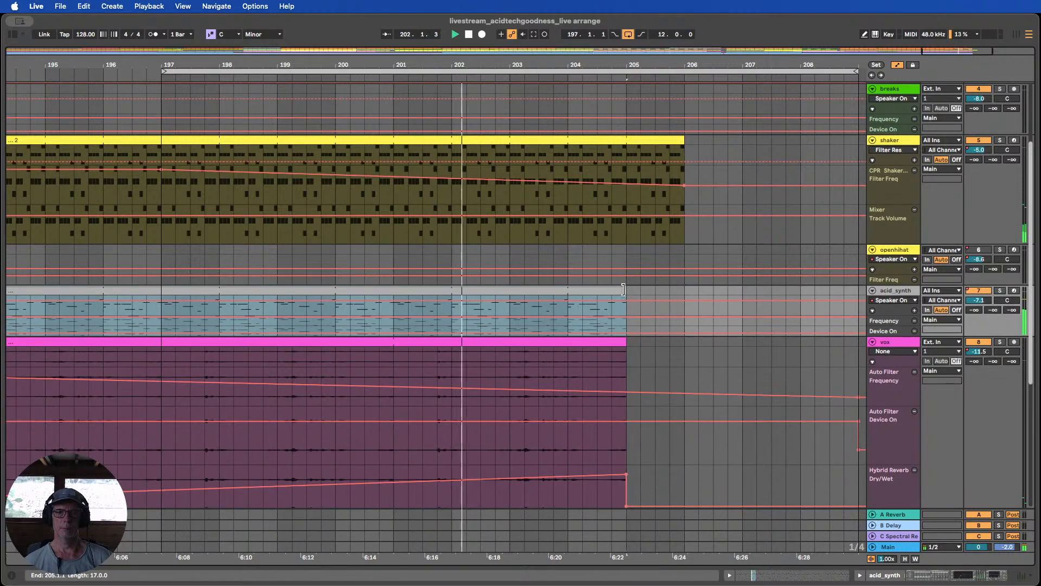
Shorten the last kick clip to end at bar 203
scroll(675, 227, up, 3)
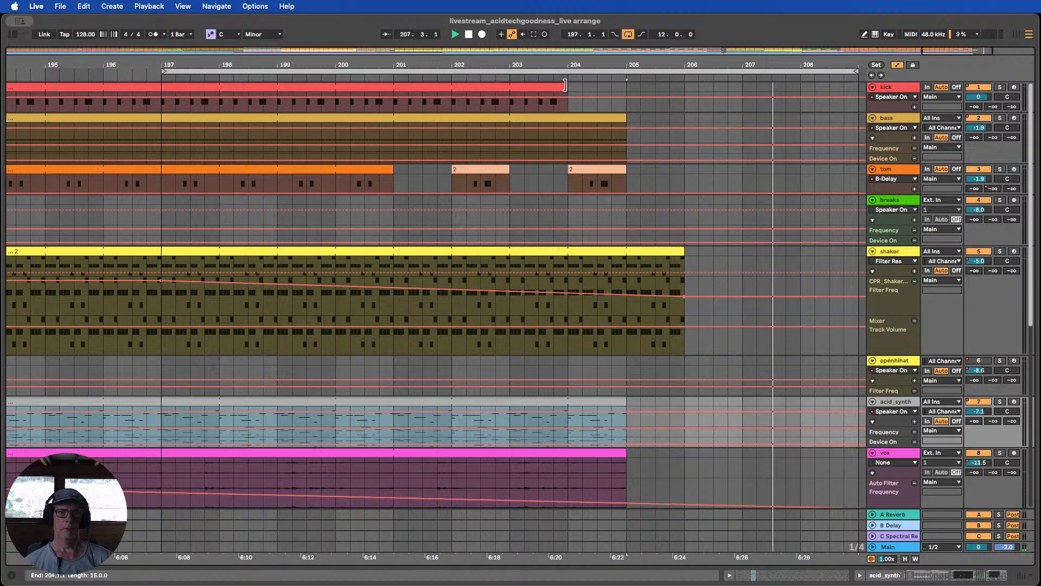
drag(564, 85, 591, 24)
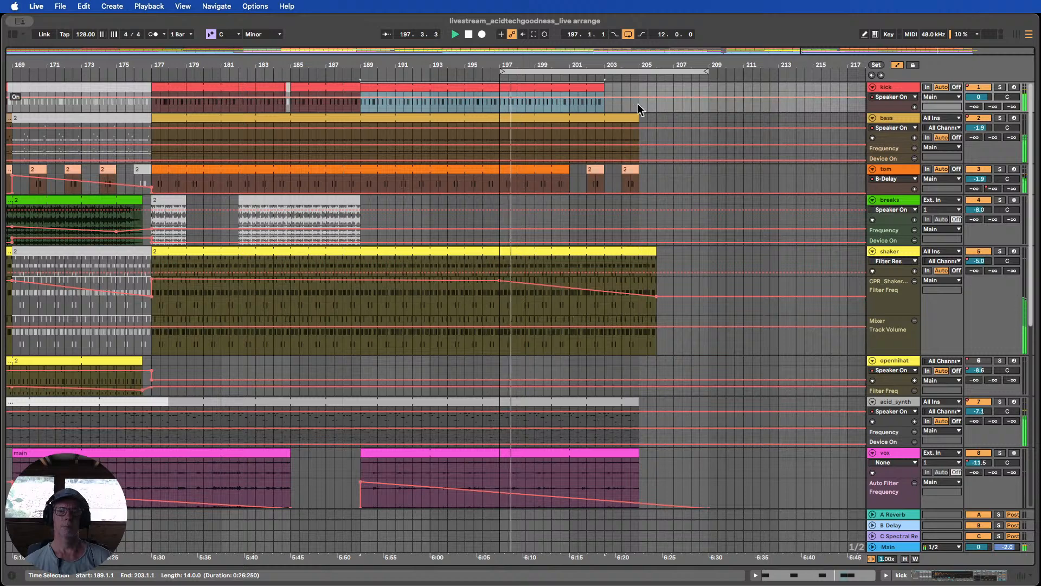
Listen to the looped ending from bar 197 while checking the clip endings and automation on all tracks
scroll(648, 133, down, 8)
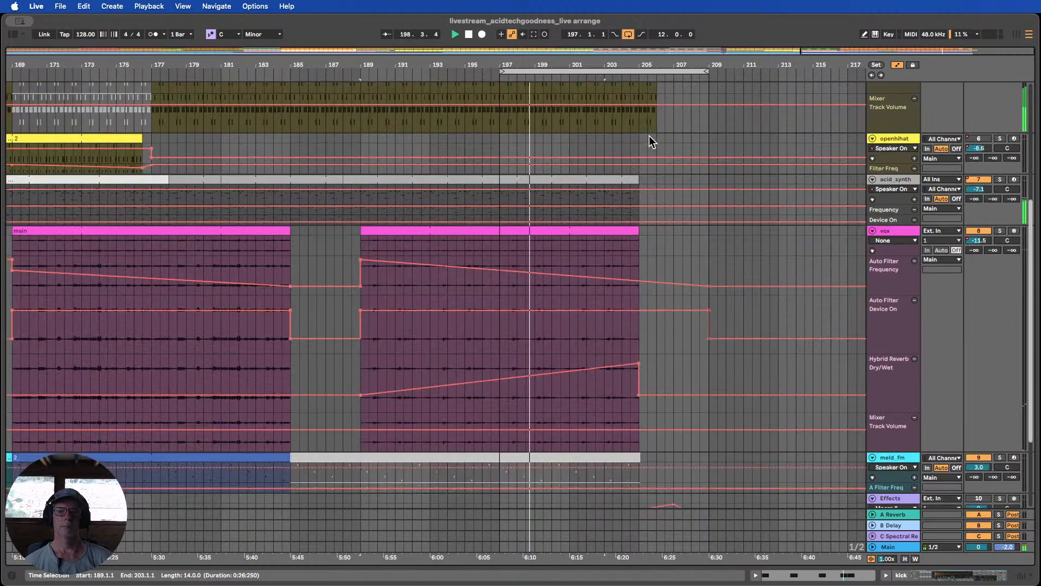
scroll(649, 136, up, 8)
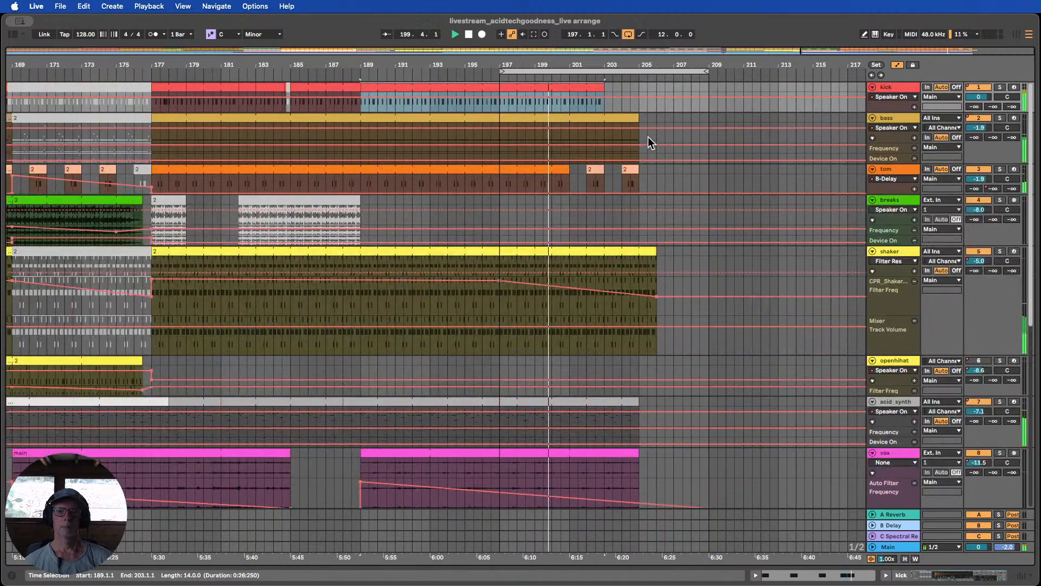
scroll(649, 137, down, 1)
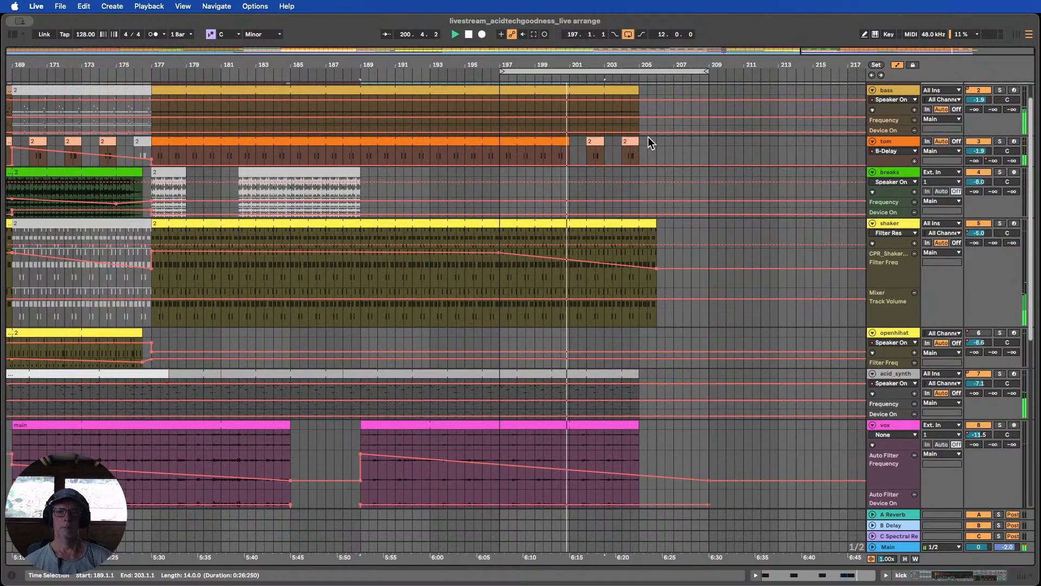
scroll(649, 136, down, 3)
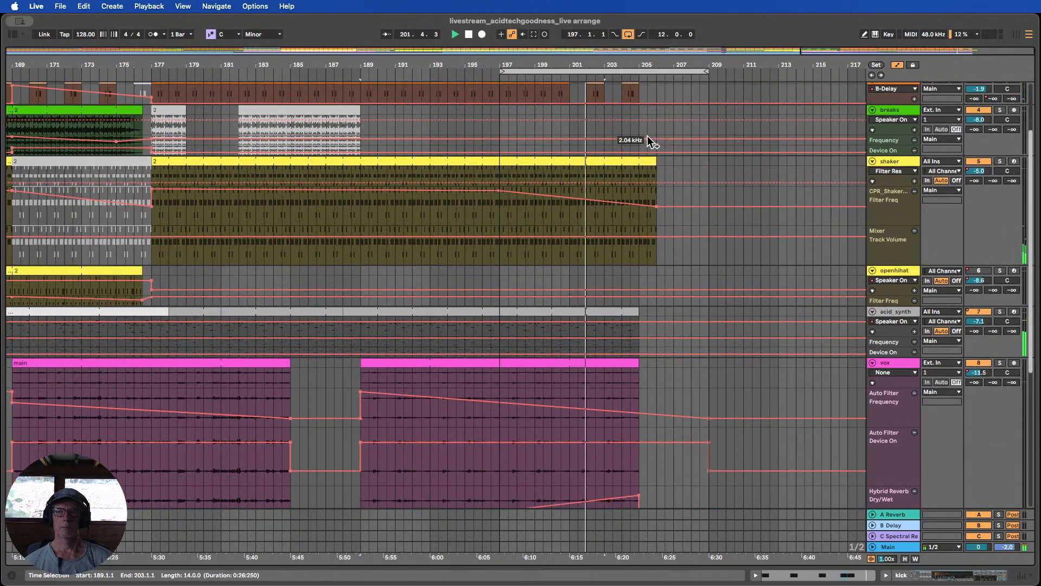
scroll(648, 136, down, 1)
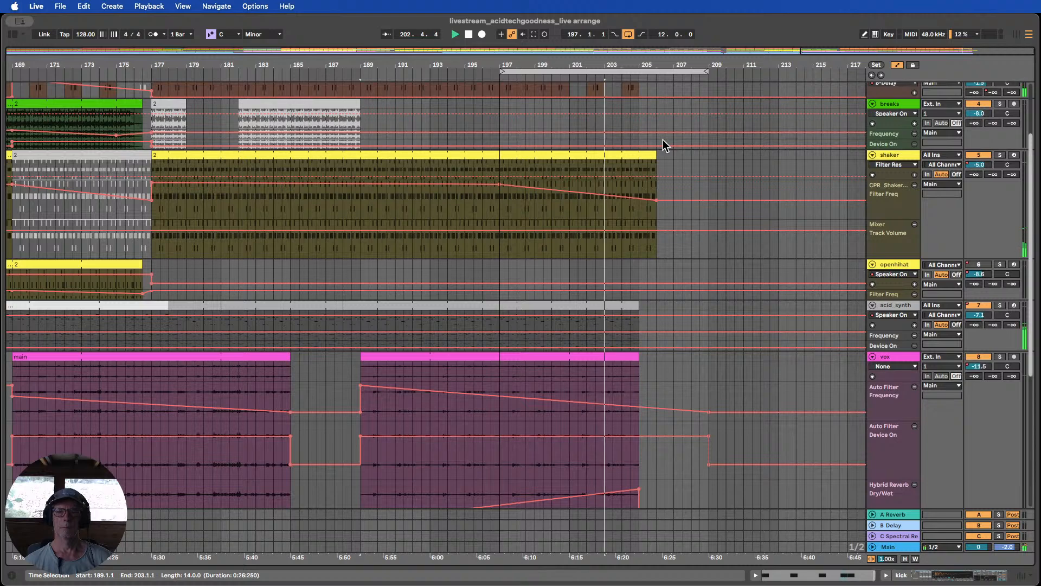
scroll(662, 138, up, 4)
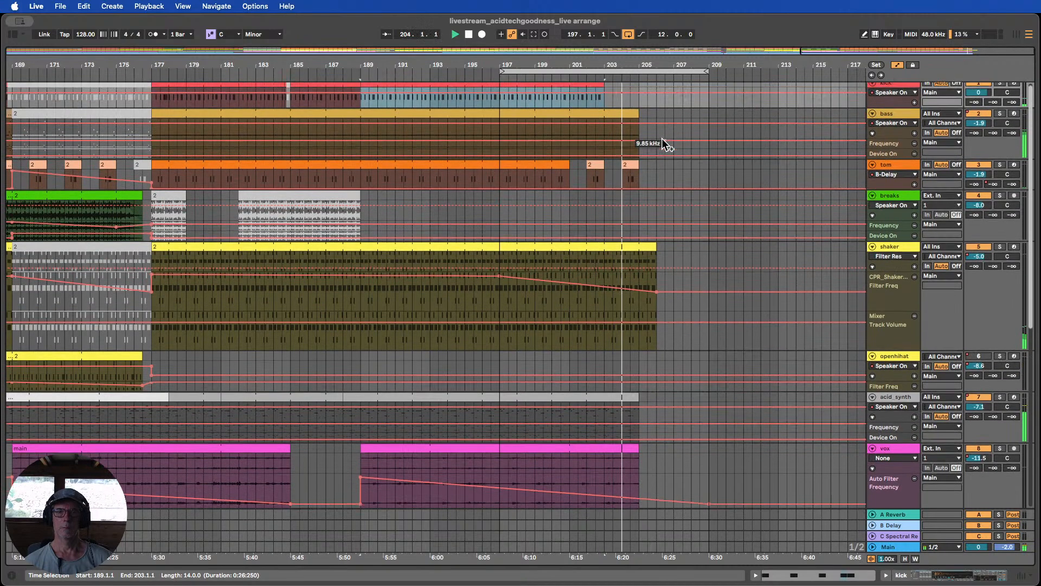
scroll(663, 139, up, 1)
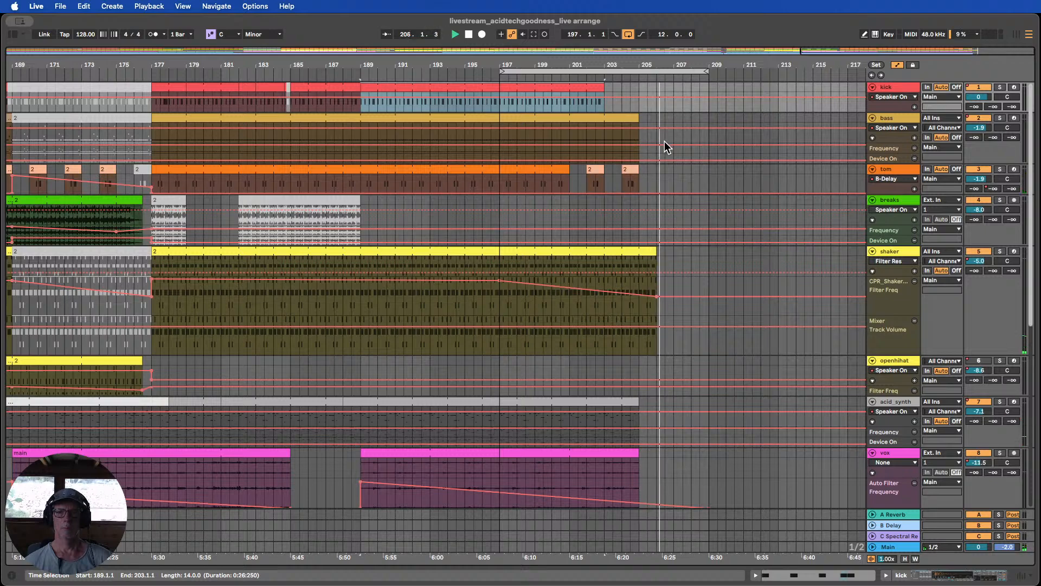
Fit all tracks to the window height and shorten the last bass clip to end at bar 203
scroll(765, 241, down, 1)
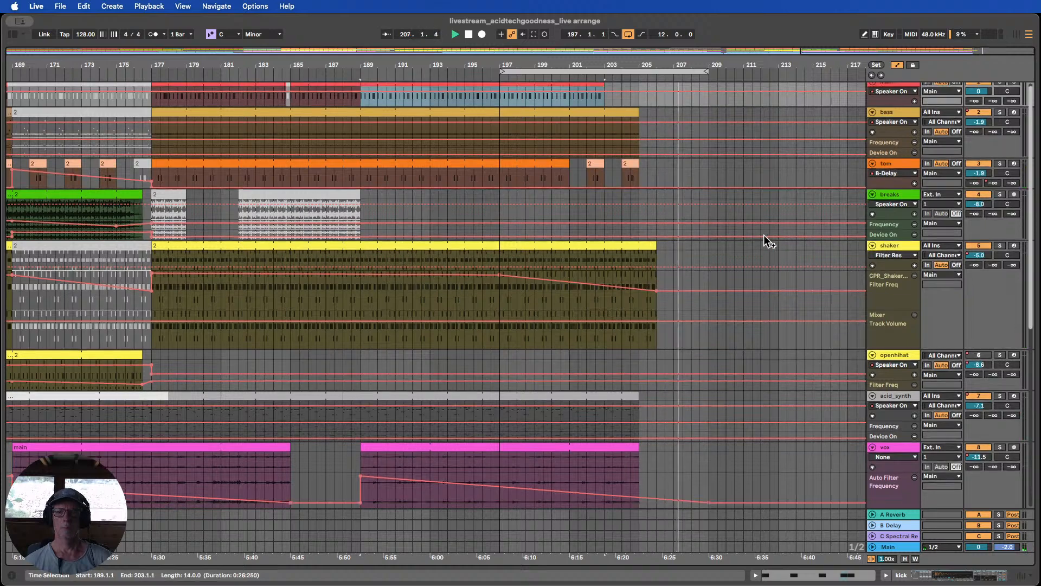
scroll(759, 229, down, 10)
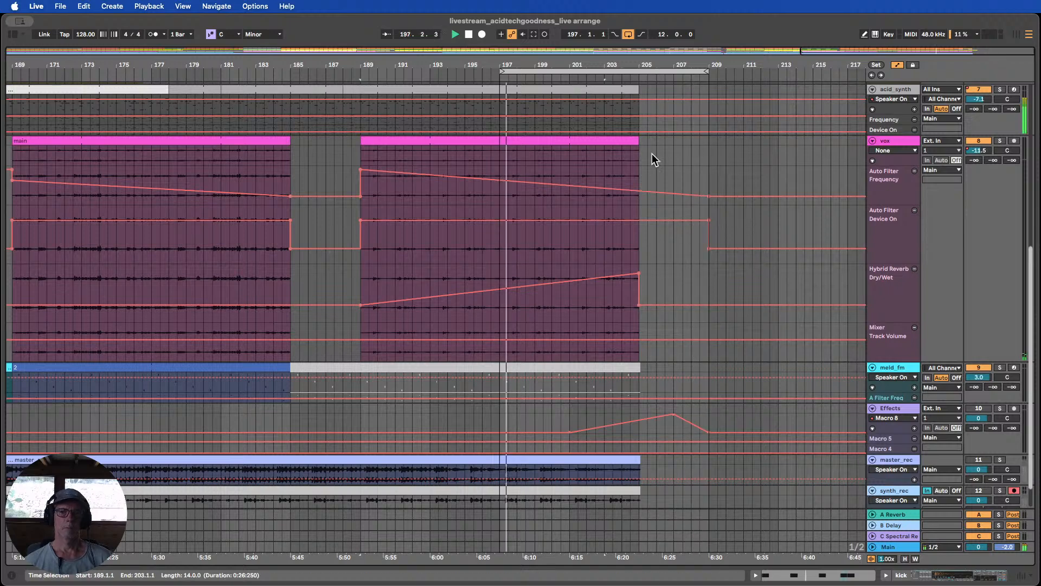
scroll(654, 159, up, 1)
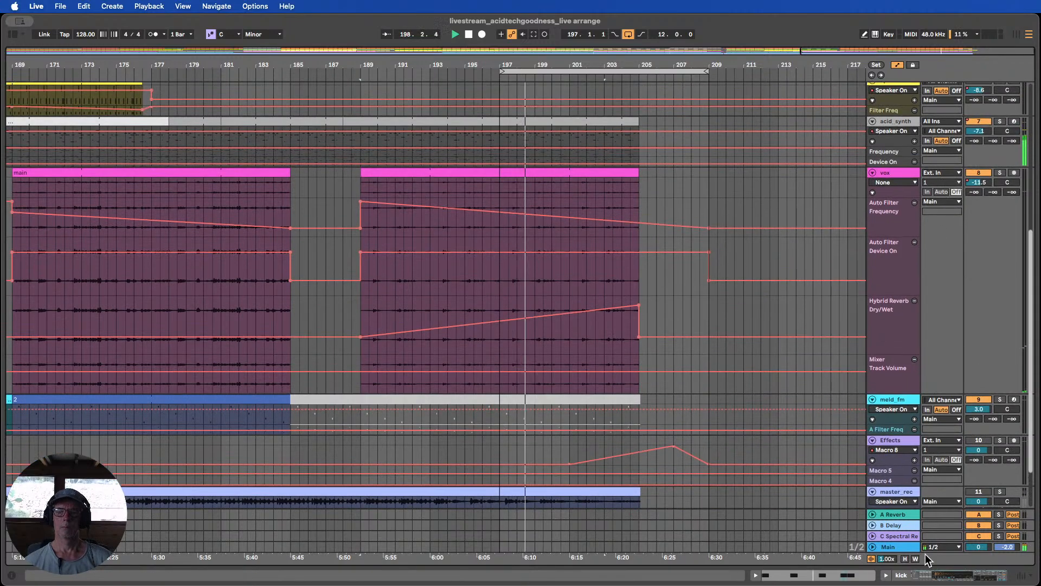
click(905, 558)
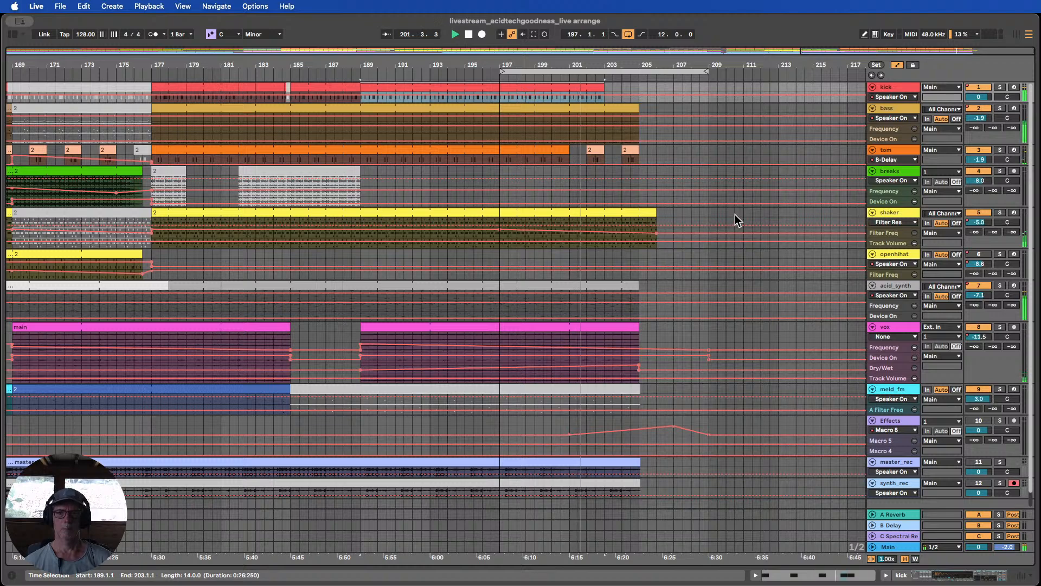
drag(638, 108, 602, 104)
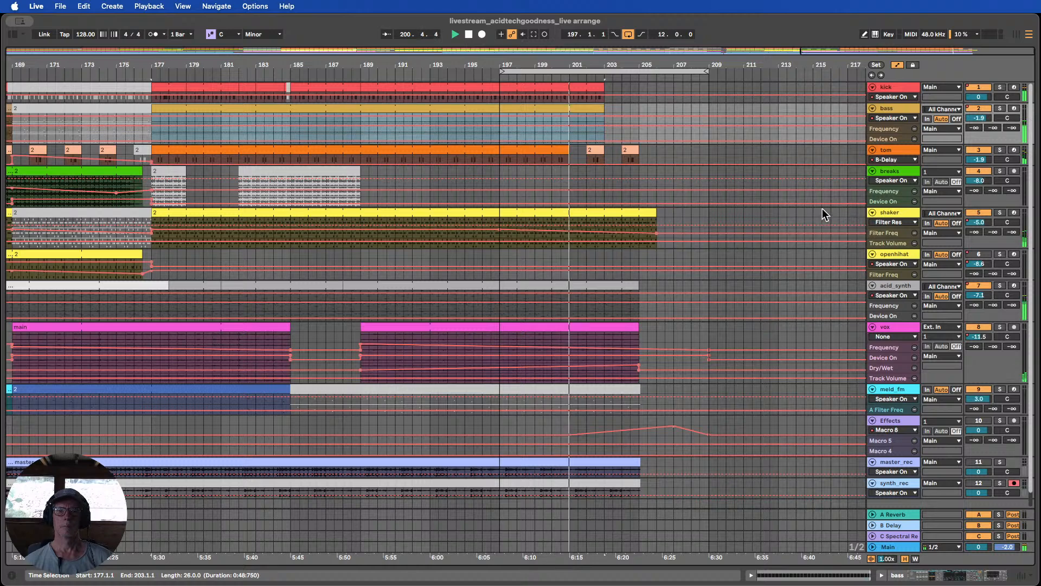
Enlarge the shaker's Filter Freq automation lane and check its curve across the arrangement
drag(894, 248, 895, 305)
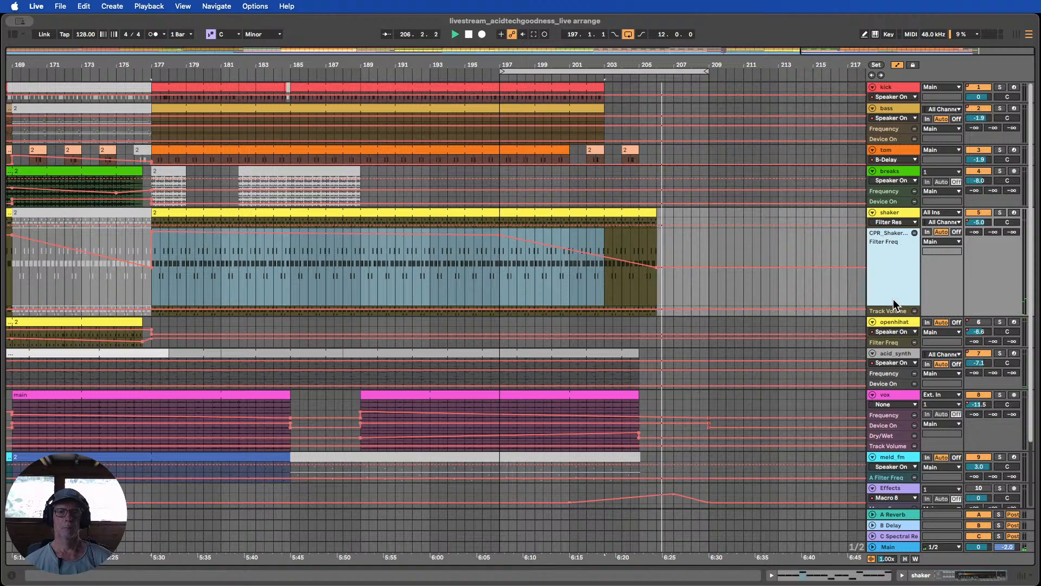
drag(681, 64, 681, 38)
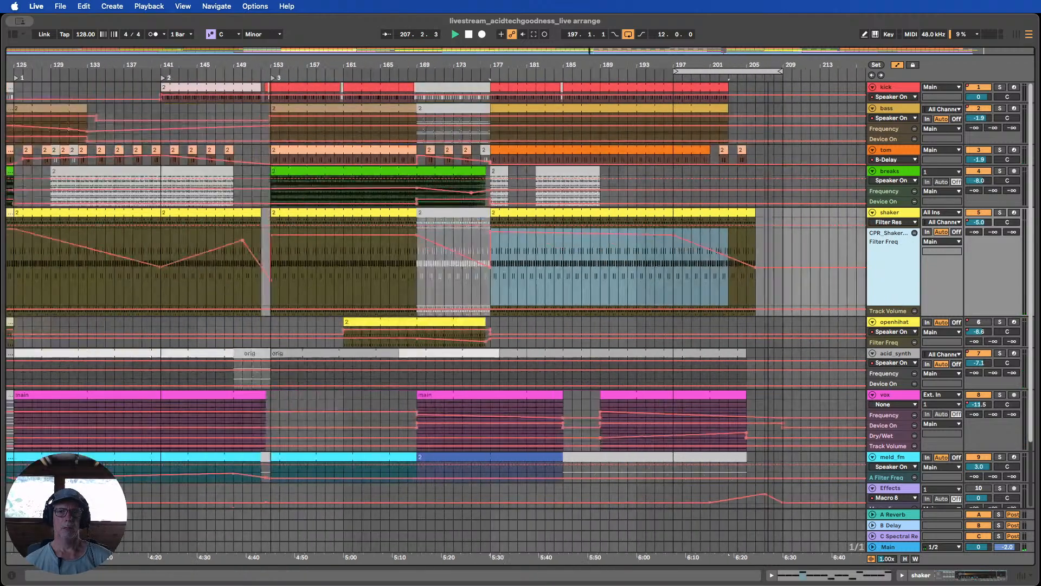
drag(764, 64, 820, 60)
scroll(838, 132, down, 4)
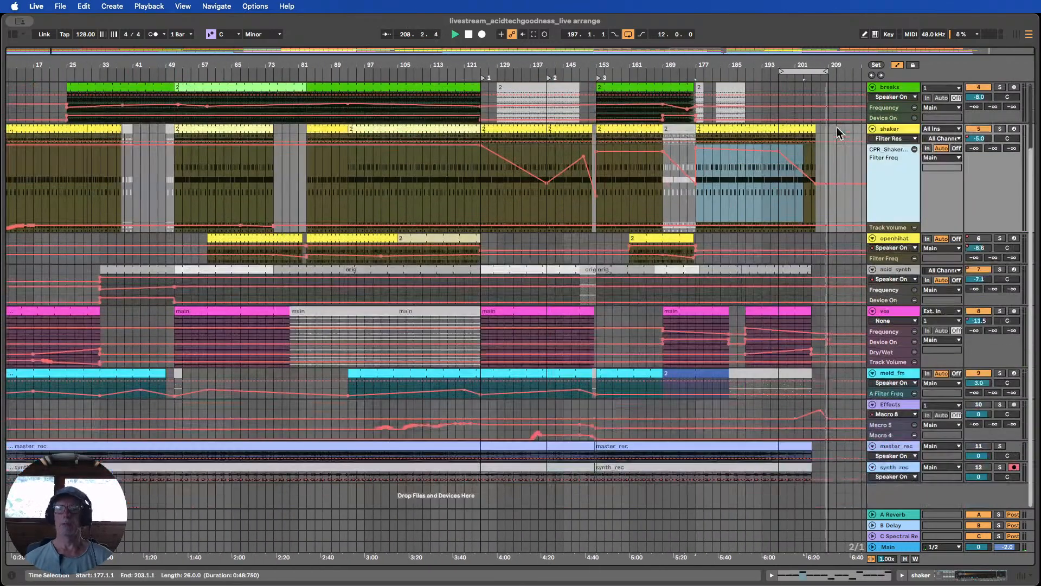
scroll(837, 132, up, 4)
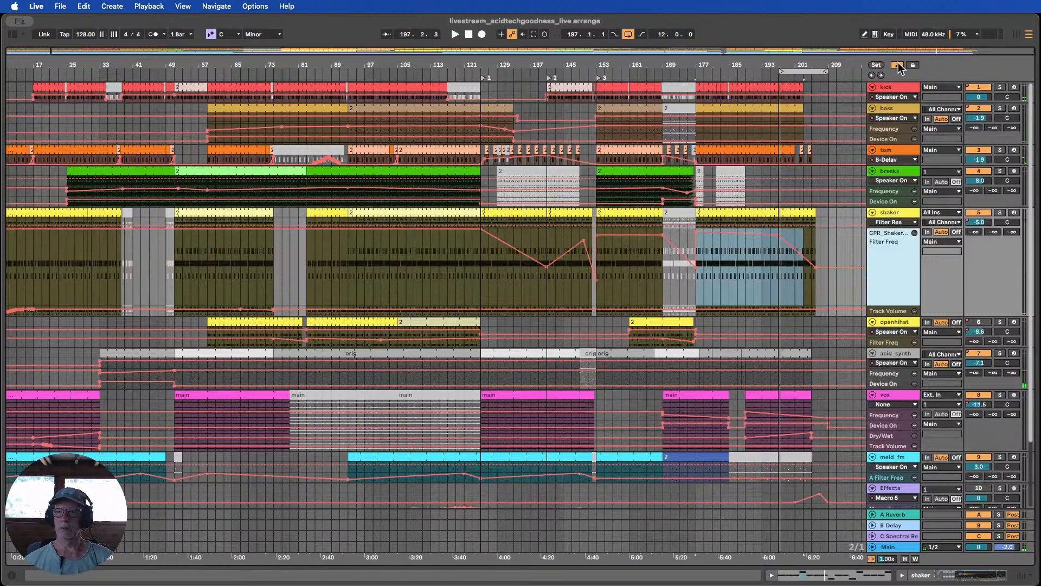
Hide the automation lanes and extend the loop's start back to bar 1, keeping its end at bar 209
click(898, 65)
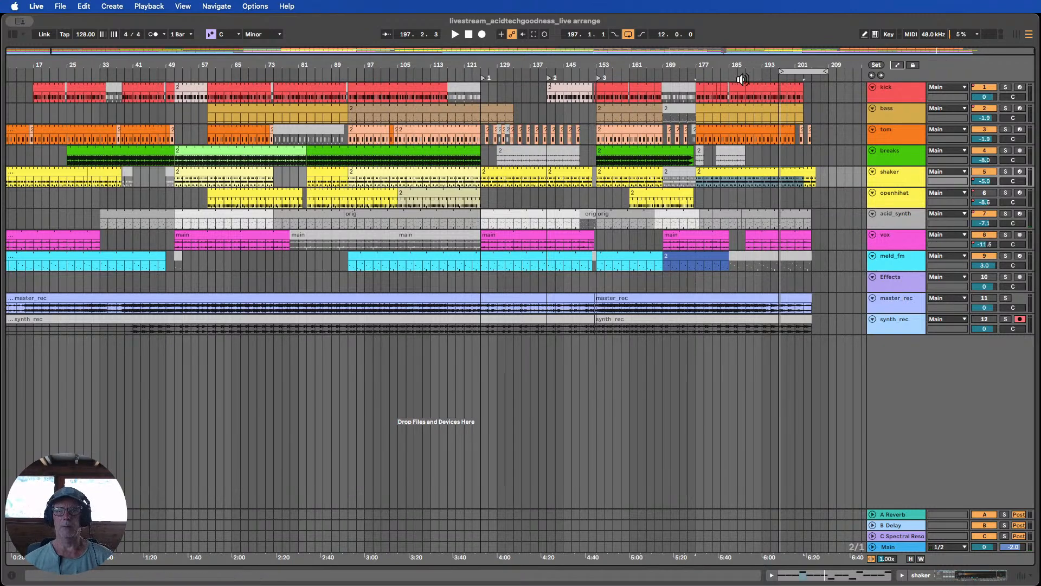
drag(744, 69, 748, 66)
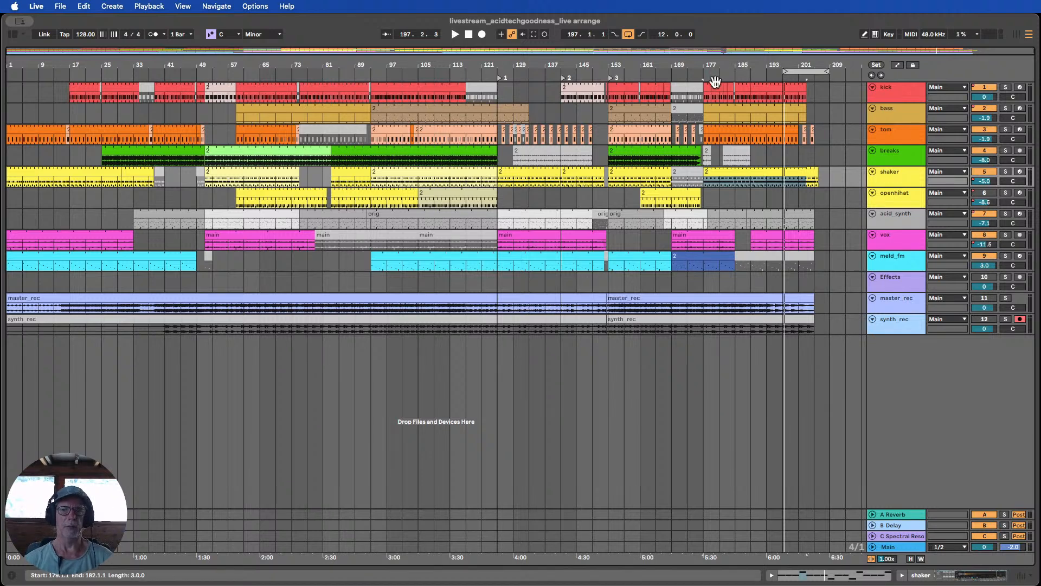
drag(783, 72, 7, 72)
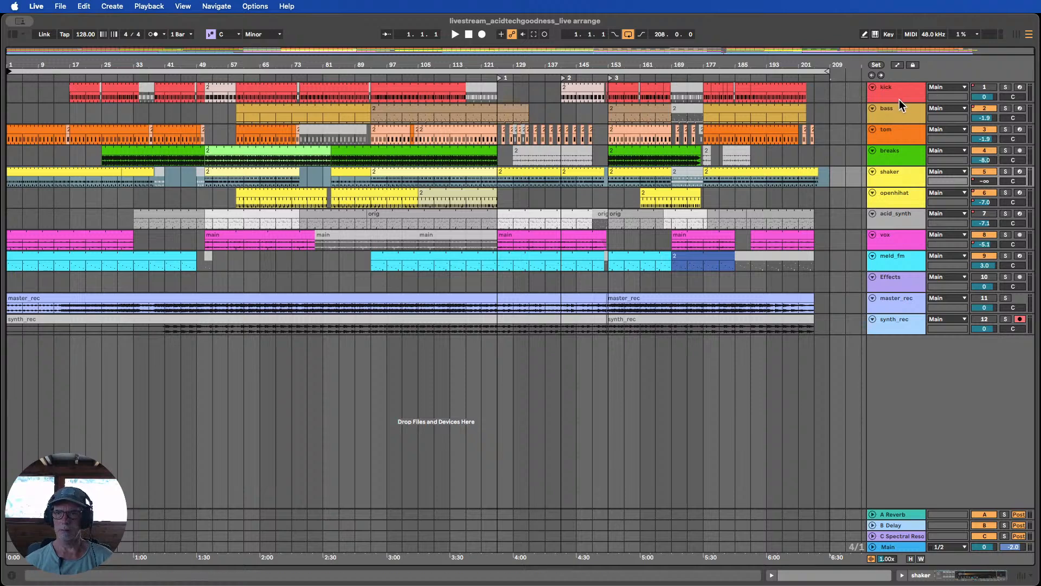
Enlarge the kick track, show automation again and switch the kick's Speaker On automation off at bar 205
drag(893, 102, 888, 153)
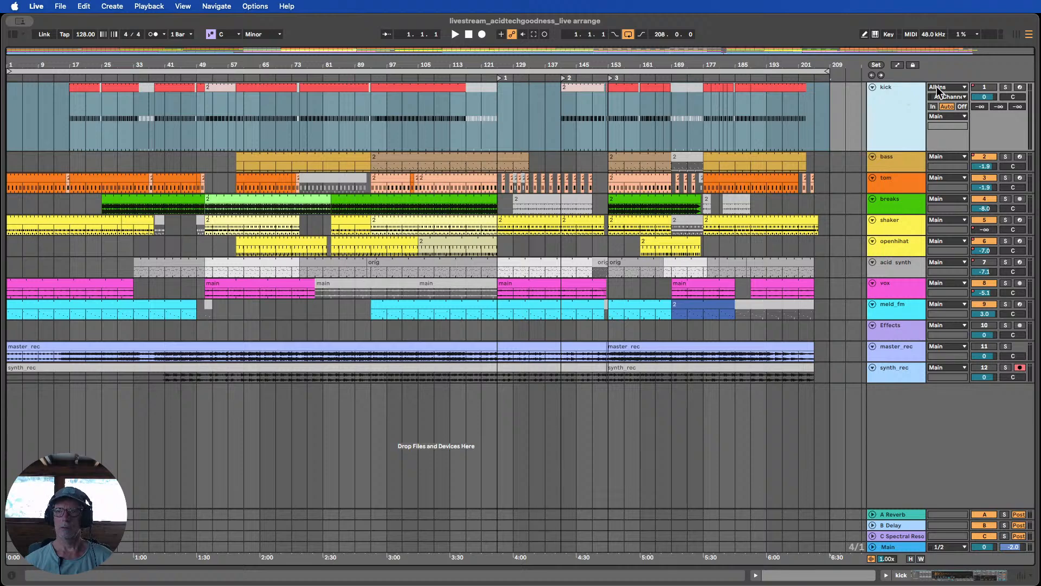
click(898, 65)
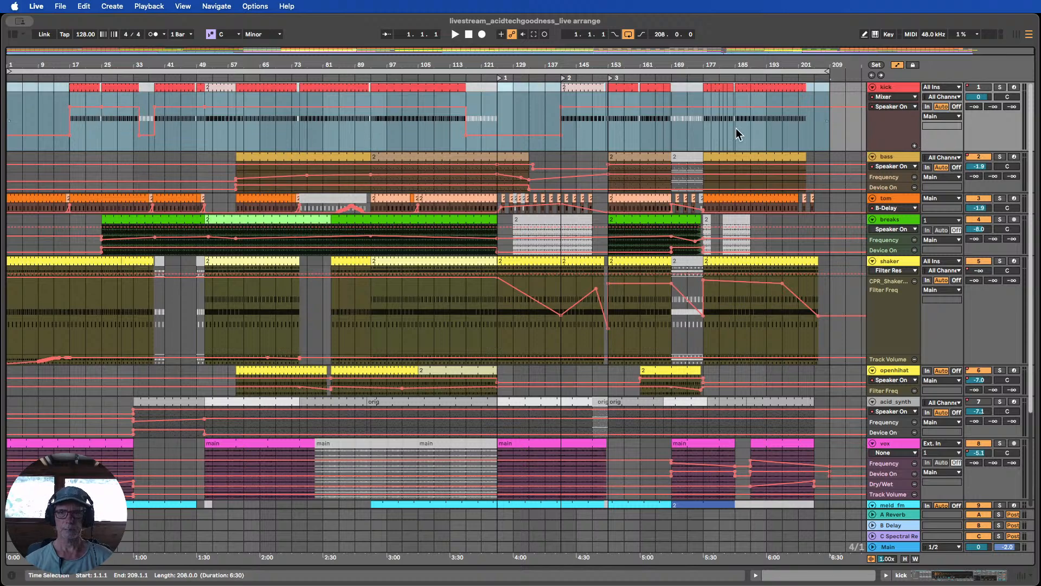
click(832, 114)
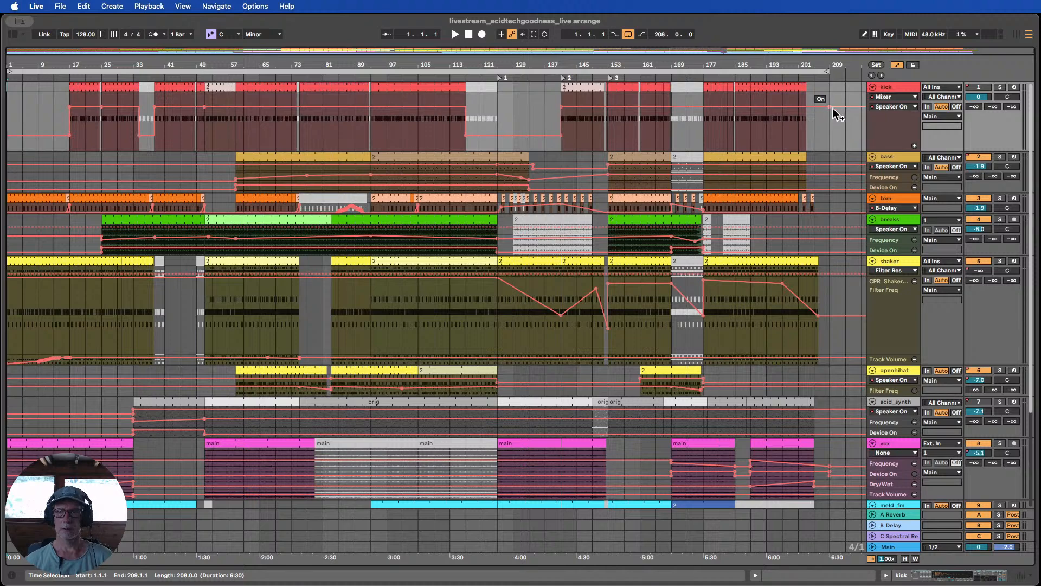
drag(829, 135, 812, 138)
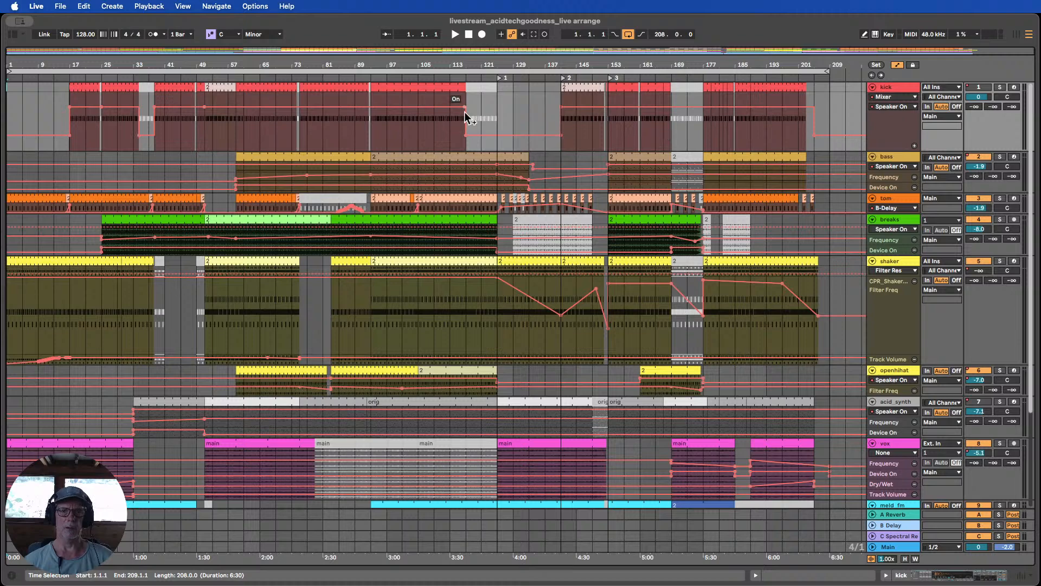
Try to deactivate the kick section between bars 105 and 113
click(477, 89)
drag(414, 128, 442, 127)
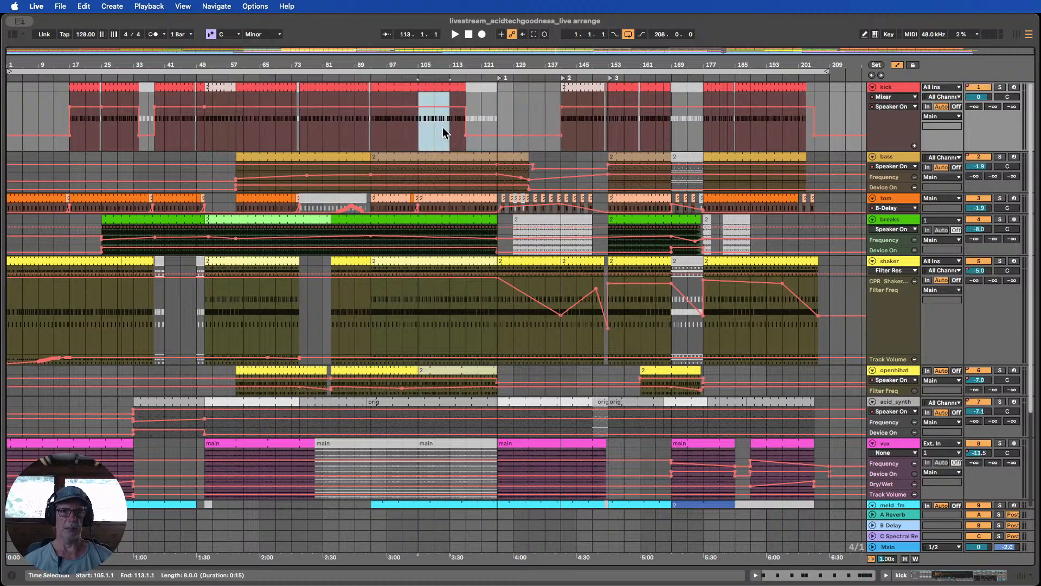
key(0)
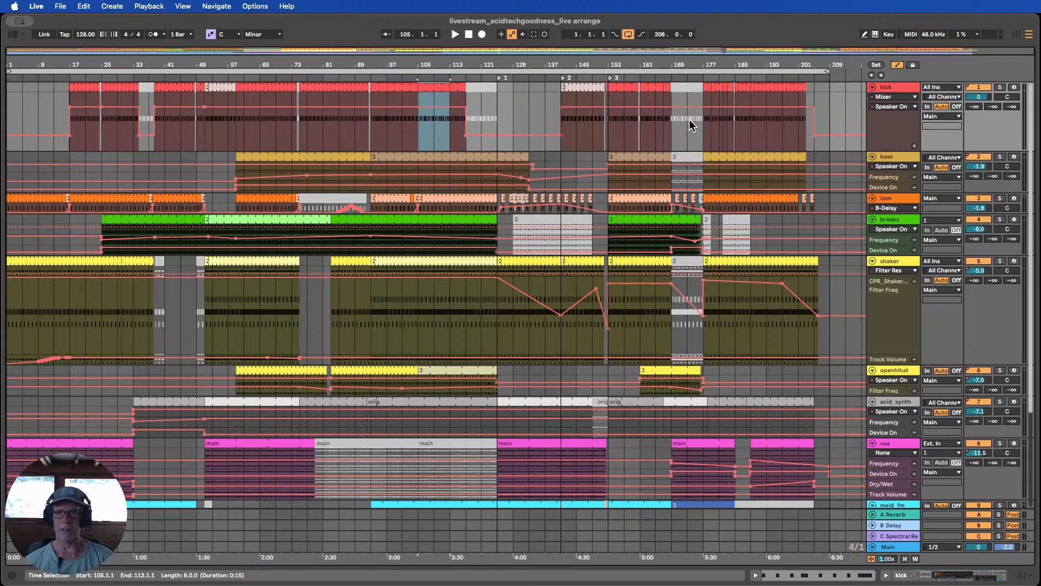
Move the kick's Mixer Speaker On automation into its own separate lane below the track
click(899, 97)
click(894, 96)
click(899, 108)
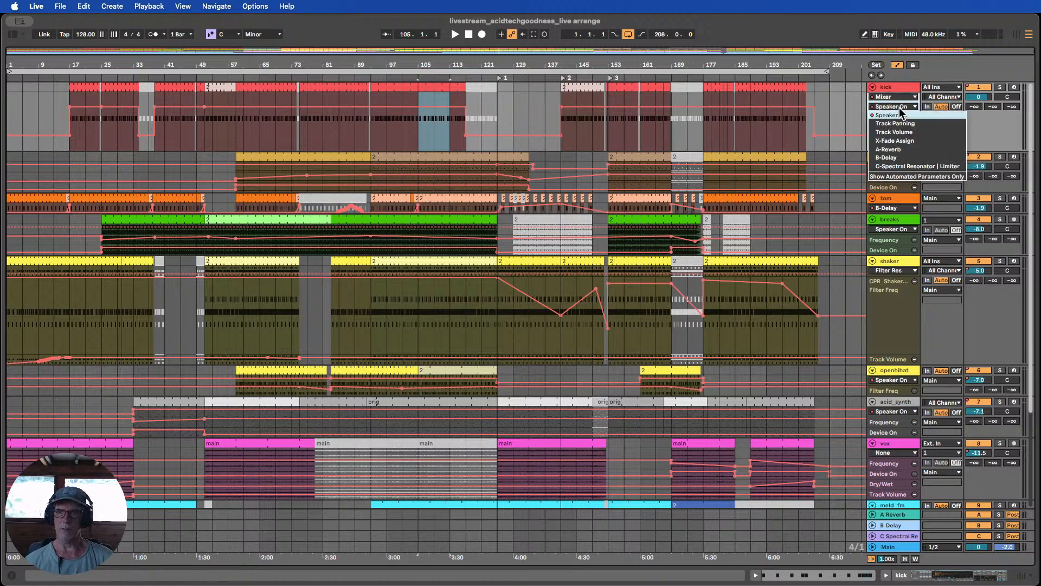
click(899, 110)
click(914, 145)
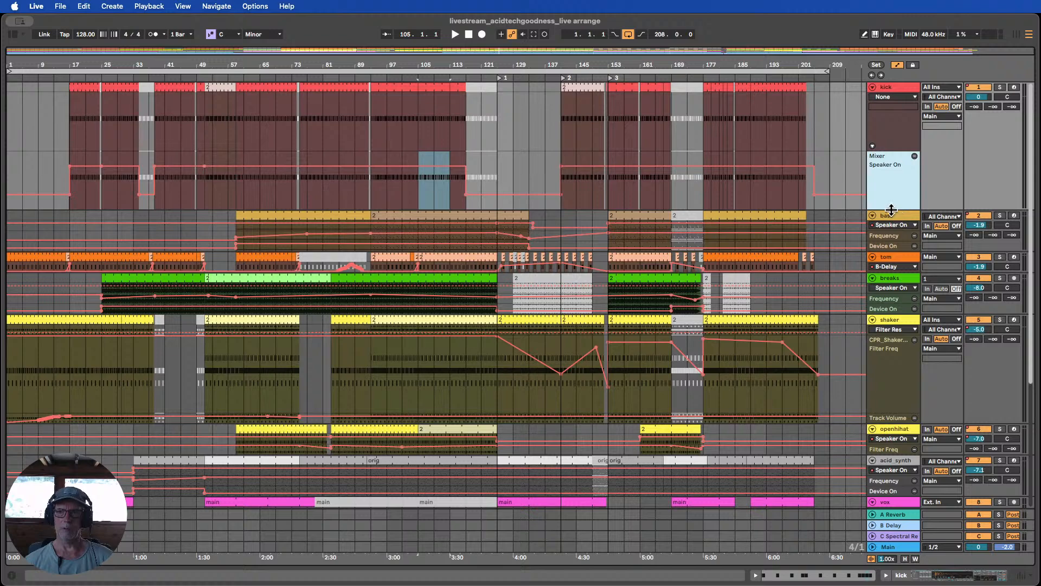
Enlarge the bass track, align its Speaker On switch-off with the clip end at bar 133, and switch it off at bar 209
drag(891, 210, 891, 244)
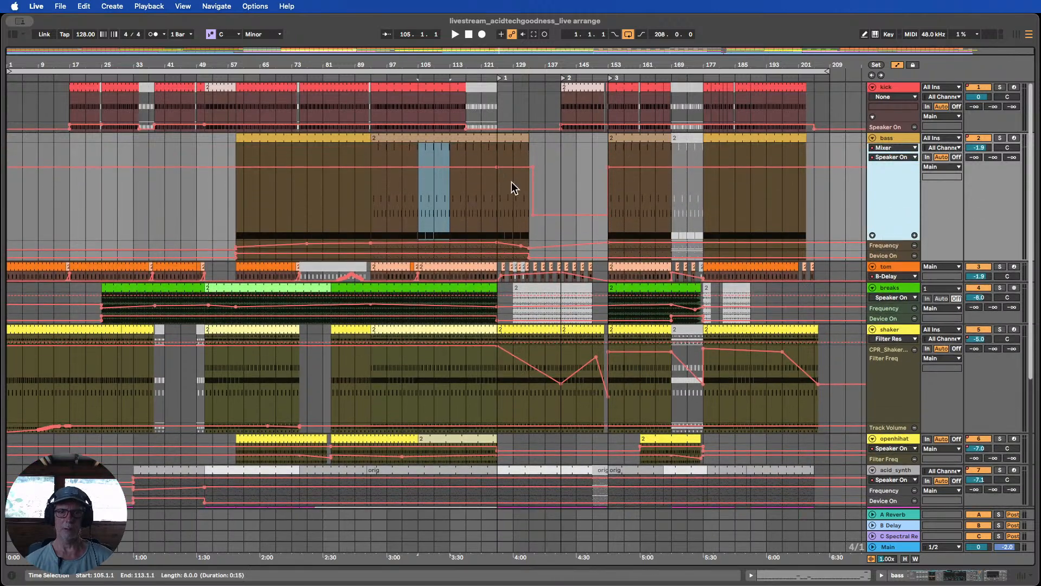
click(497, 168)
drag(527, 69, 529, 158)
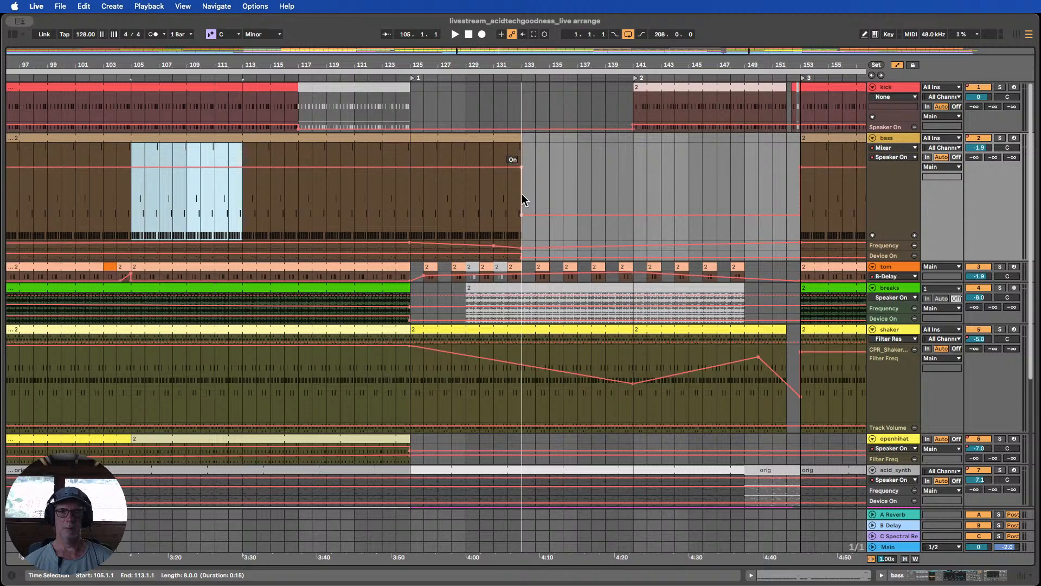
drag(525, 62, 526, 5)
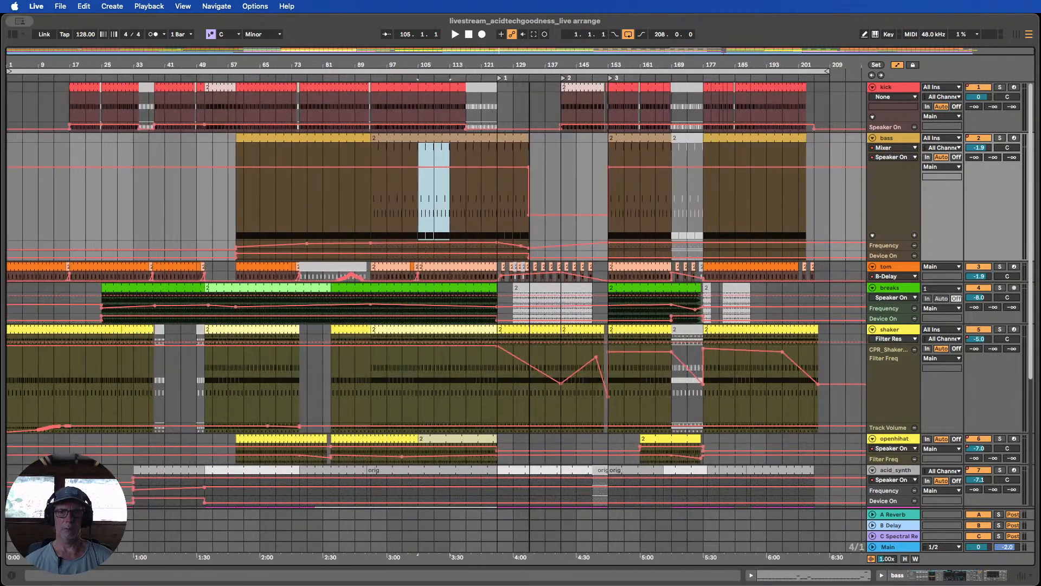
drag(834, 168, 837, 215)
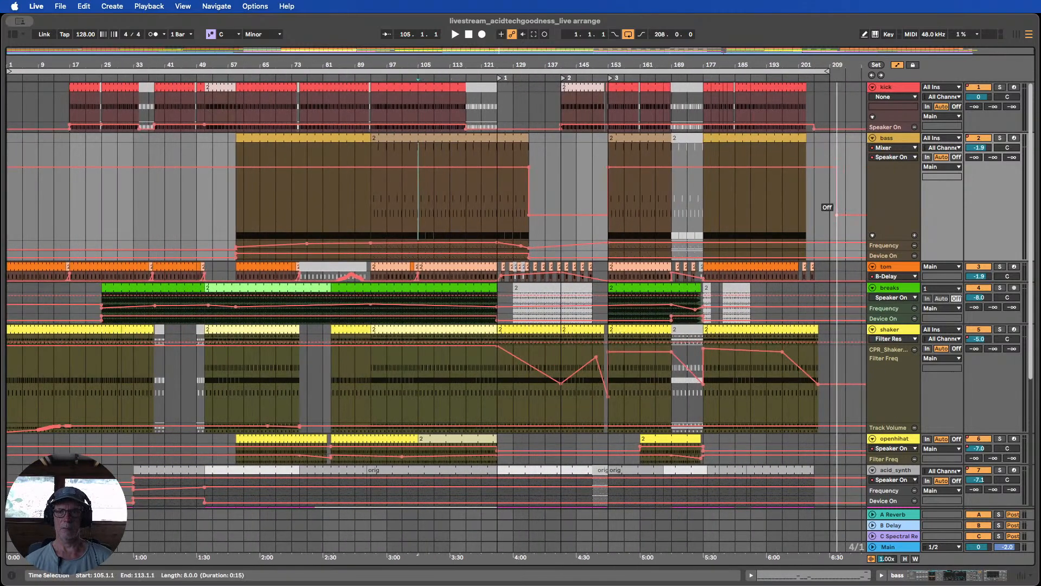
Move the bass's Speaker On automation into its own lane below the Auto Filter lanes and reduce the height of the track and lanes
drag(889, 261, 892, 342)
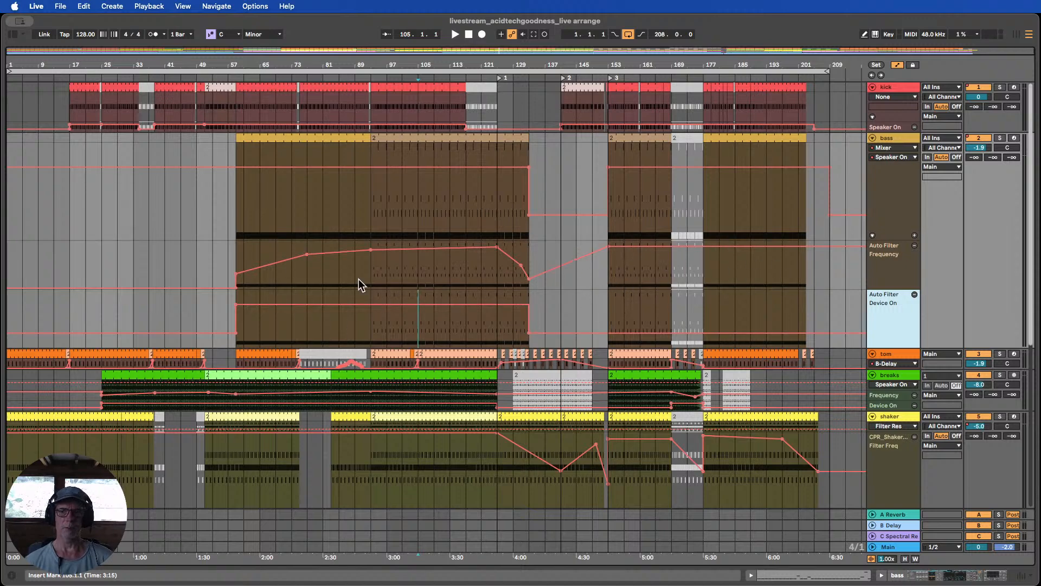
click(914, 235)
drag(887, 319, 898, 238)
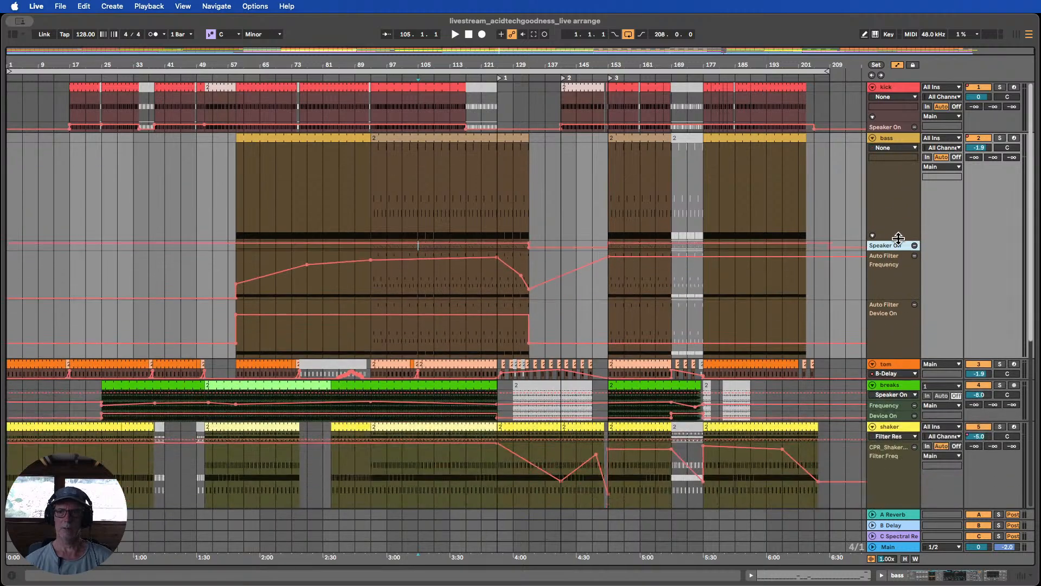
drag(894, 297, 896, 260)
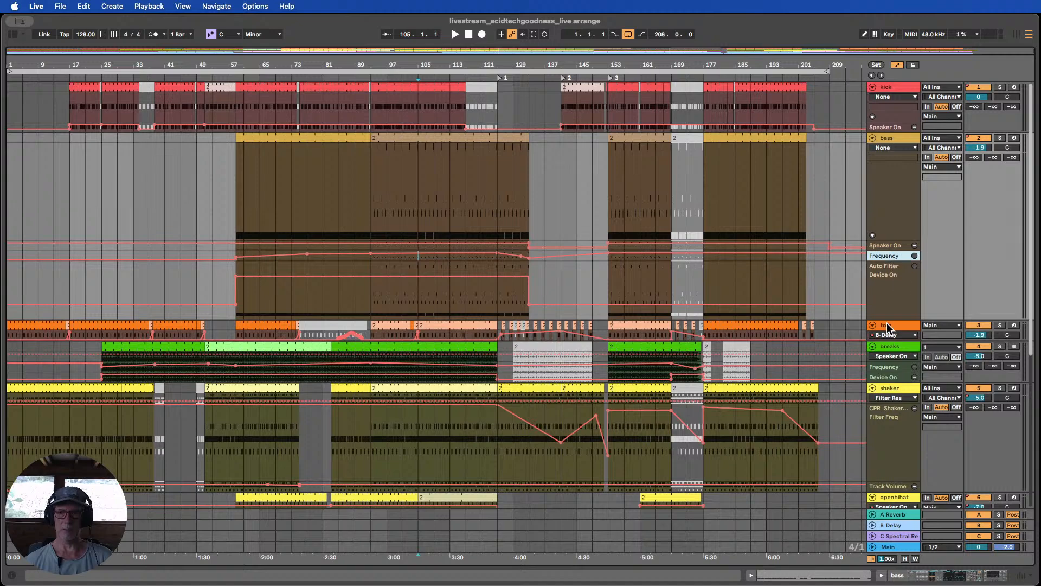
drag(887, 318, 892, 270)
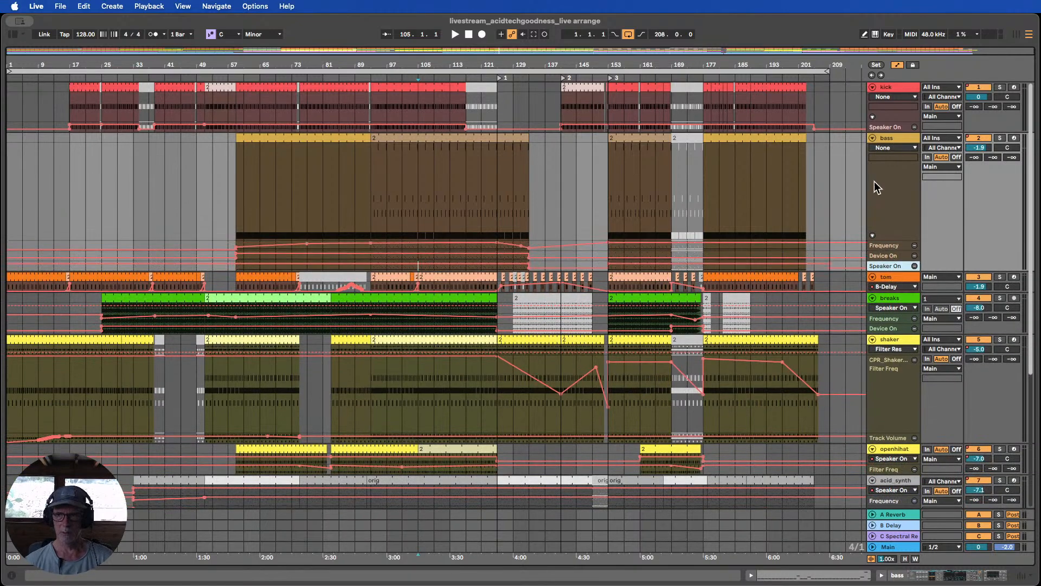
drag(893, 237, 894, 179)
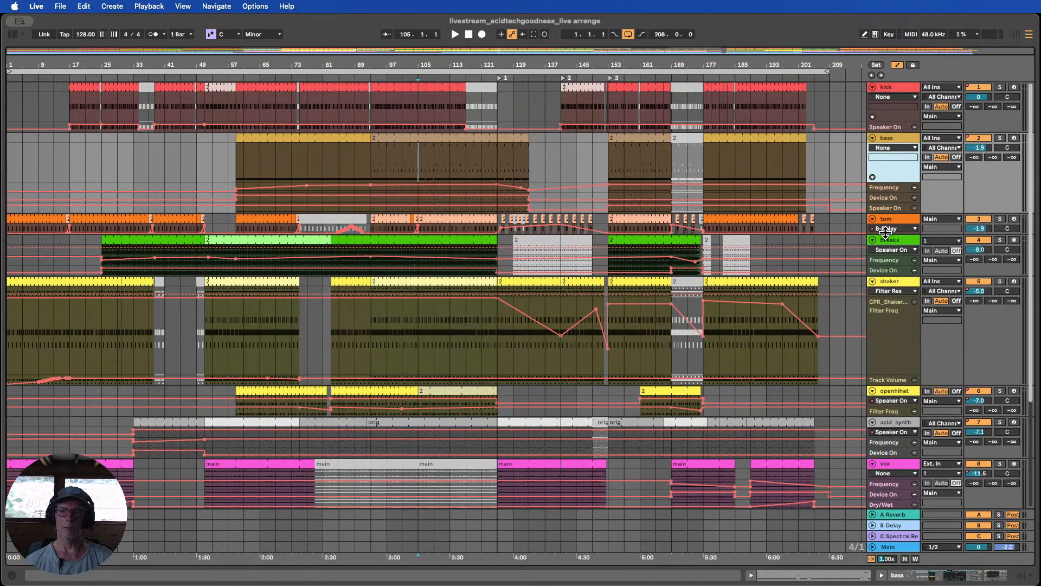
Enlarge the tom track, move its B-Delay send automation into a separate lane and reduce that lane's height
drag(885, 232, 890, 327)
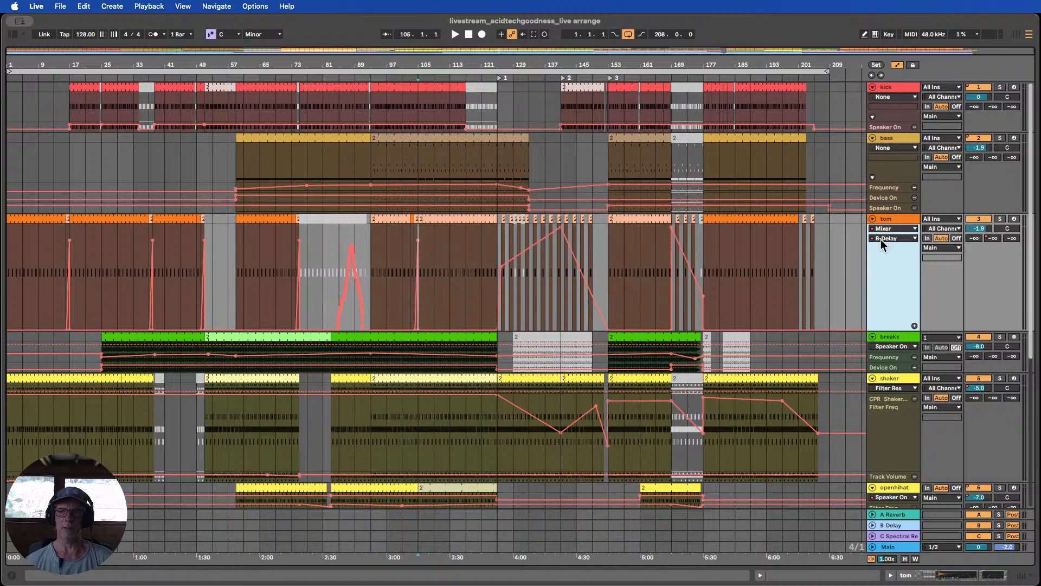
click(915, 326)
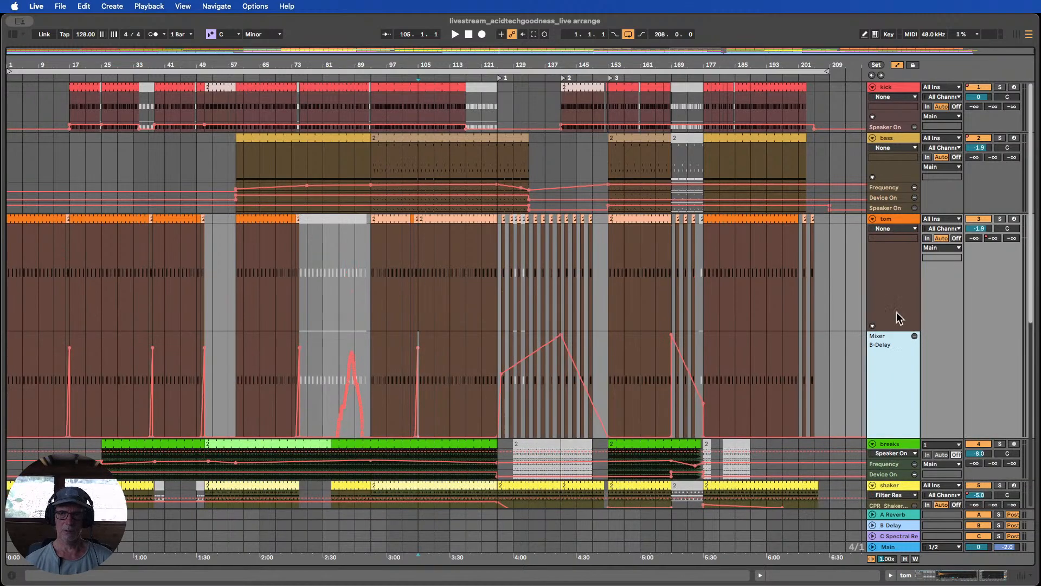
scroll(898, 320, down, 1)
drag(890, 412, 896, 331)
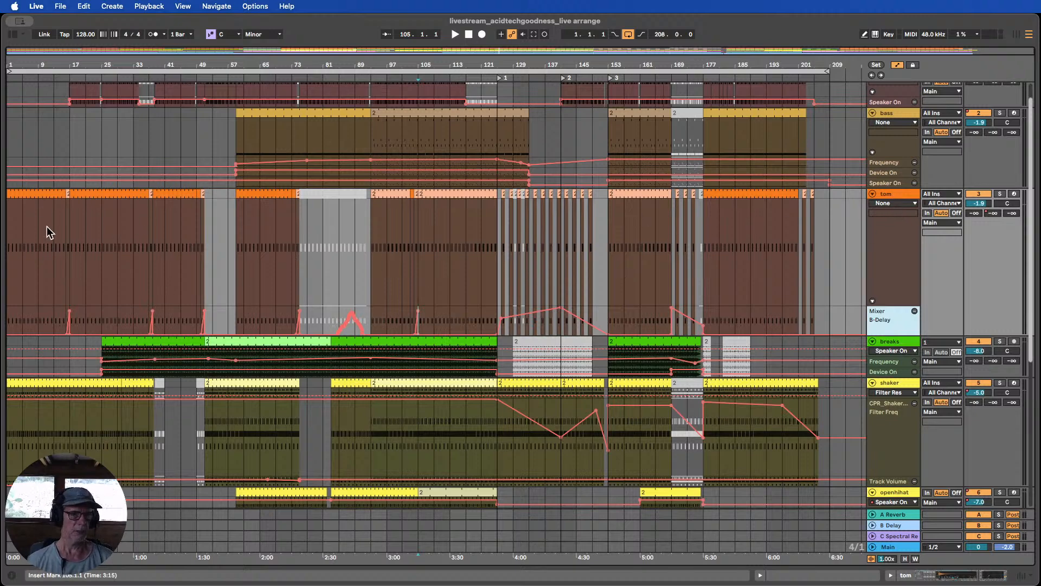
Copy bars 13 to 21 of the tom track together with their B-Delay automation spike
click(61, 217)
drag(60, 216, 83, 189)
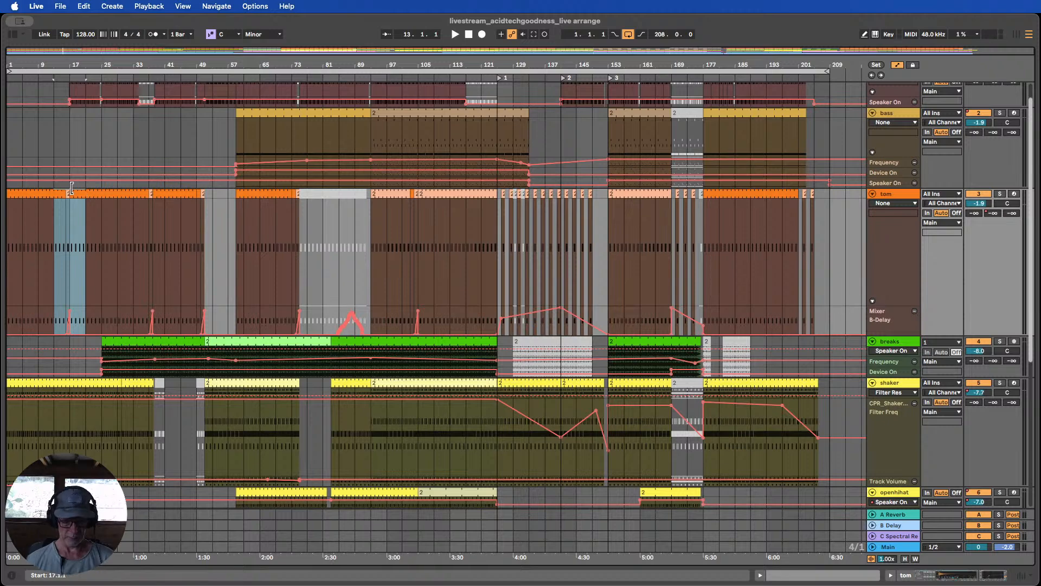
scroll(773, 209, up, 2)
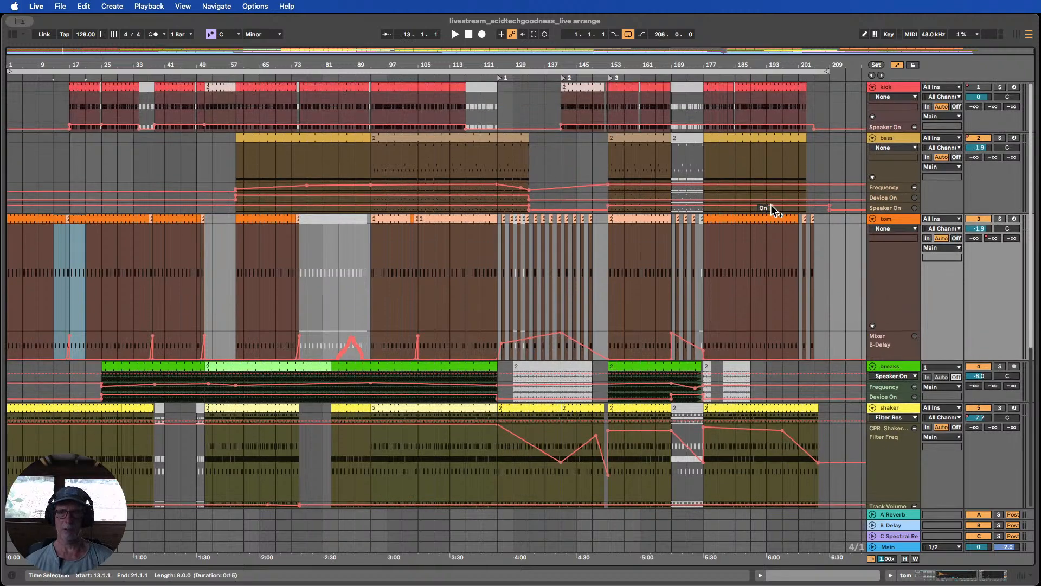
drag(742, 64, 742, 102)
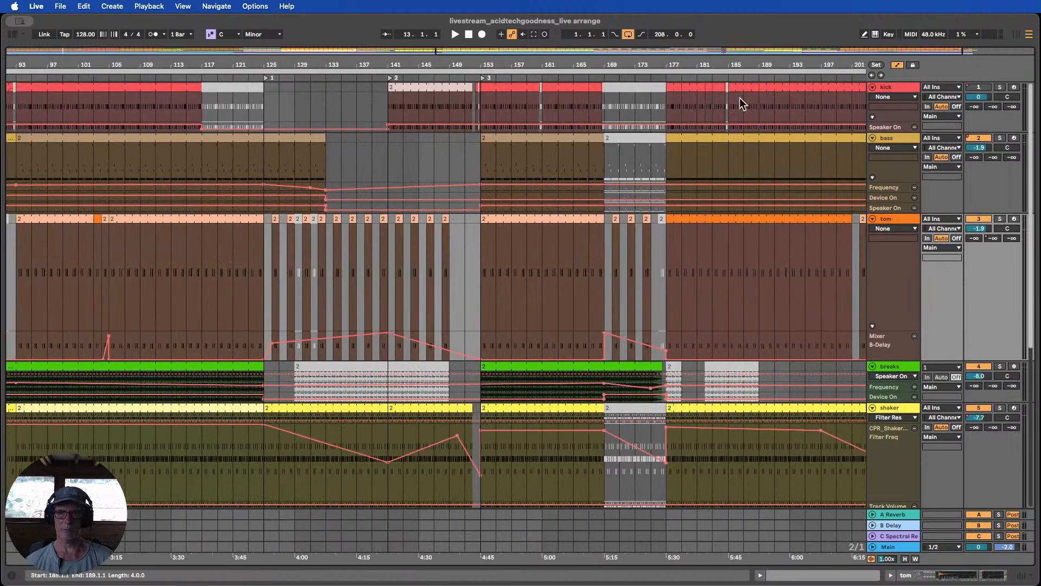
click(710, 242)
key(super+v)
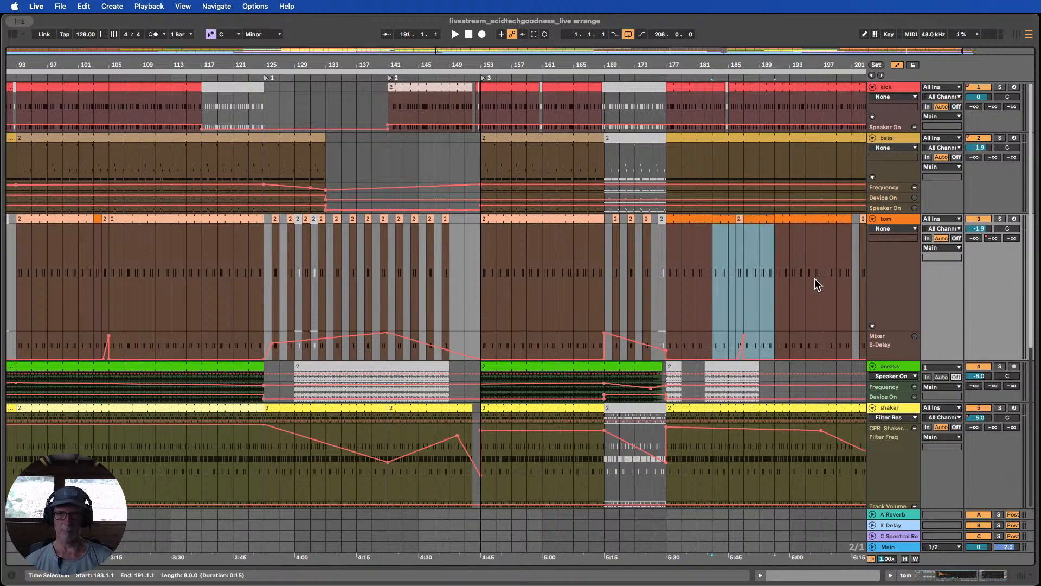
key(super+z)
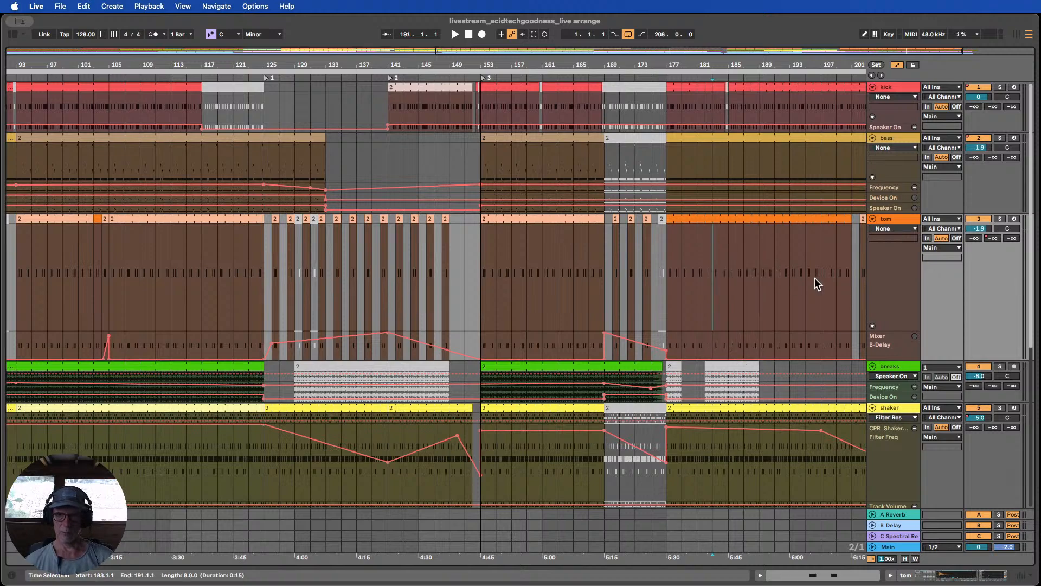
Paste the copied tom section with its B-Delay spike at bar 181
click(697, 251)
key(super+v)
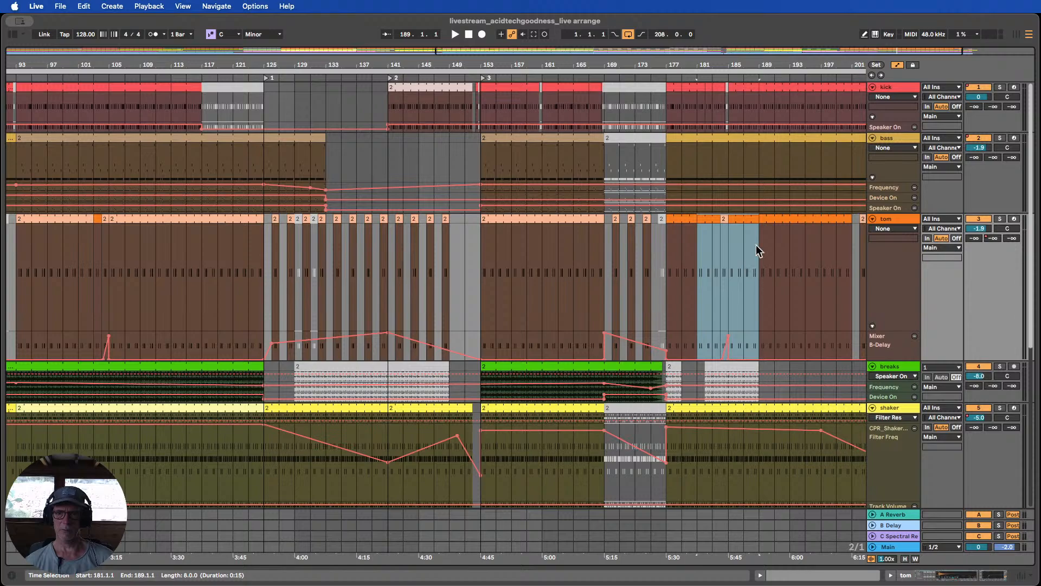
mouse_move(740, 64)
mouse_down()
mouse_move(741, 135)
mouse_move(740, 38)
mouse_move(741, 69)
mouse_up()
Copy the tom's bars 183 to 186 with the B-Delay spike and paste them at bar 199
drag(855, 67, 702, 83)
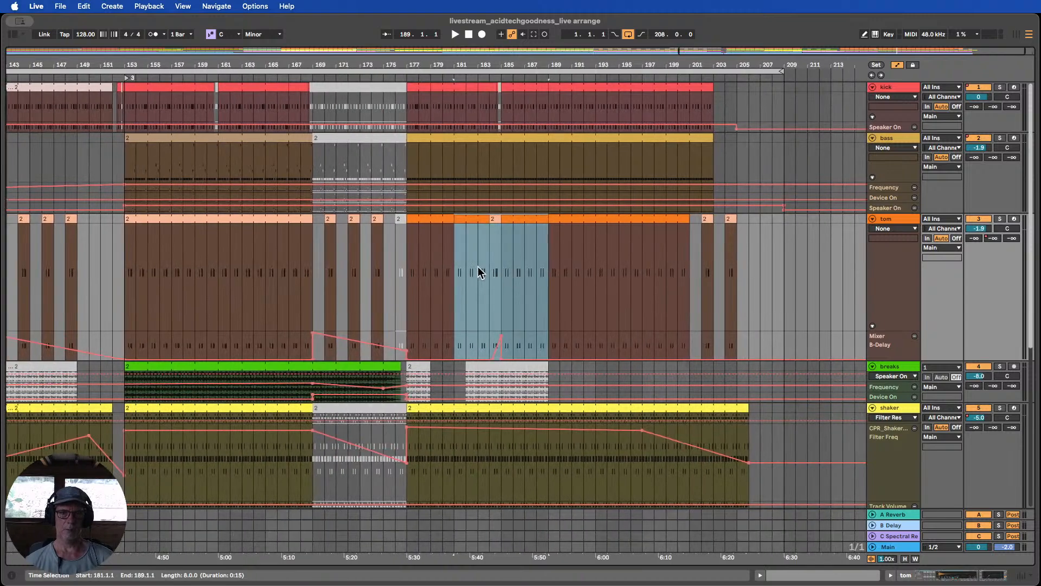
drag(479, 272, 508, 342)
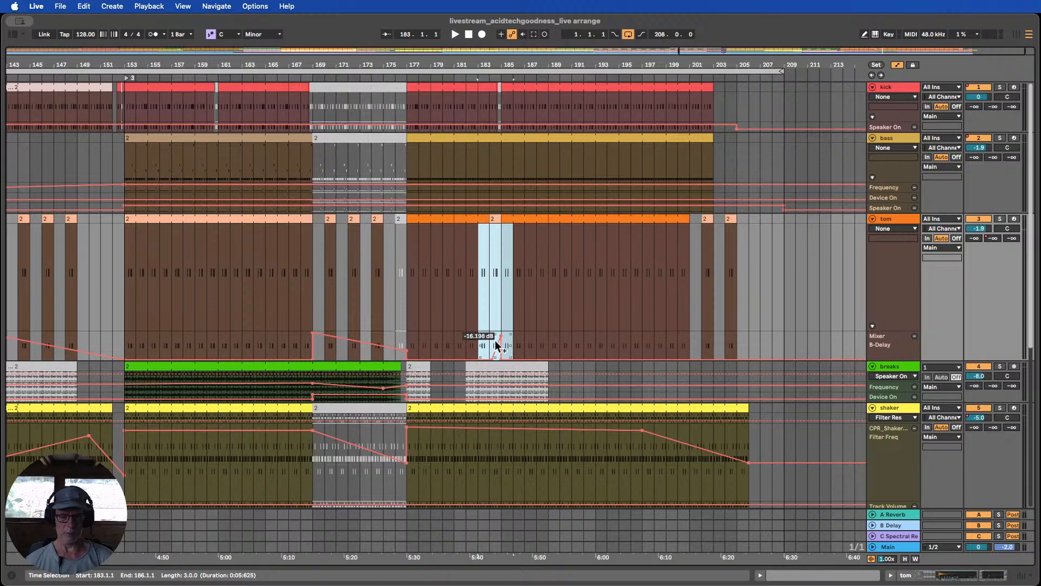
click(666, 279)
key(ctrl+v)
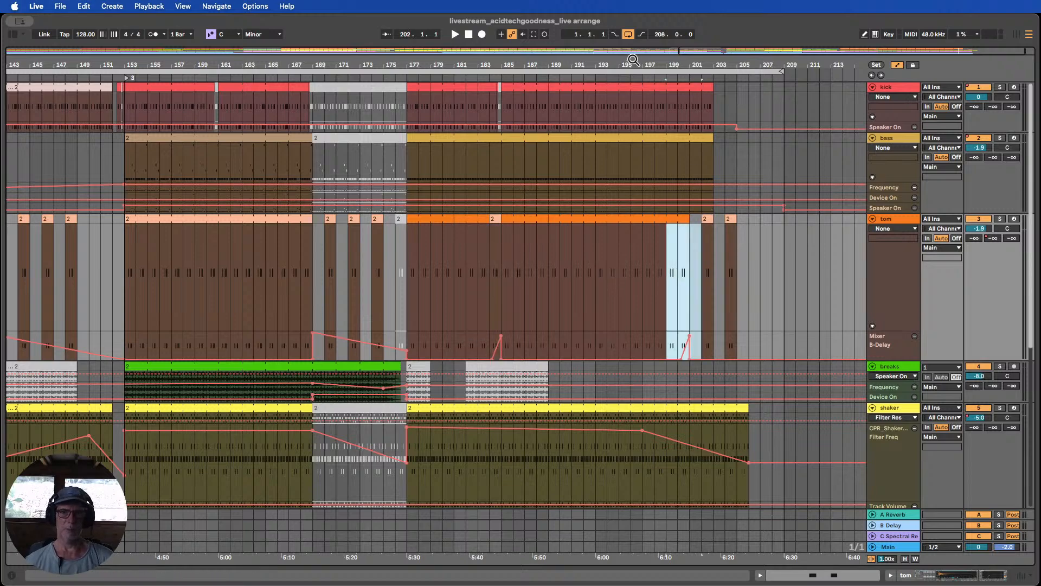
drag(633, 62, 779, 64)
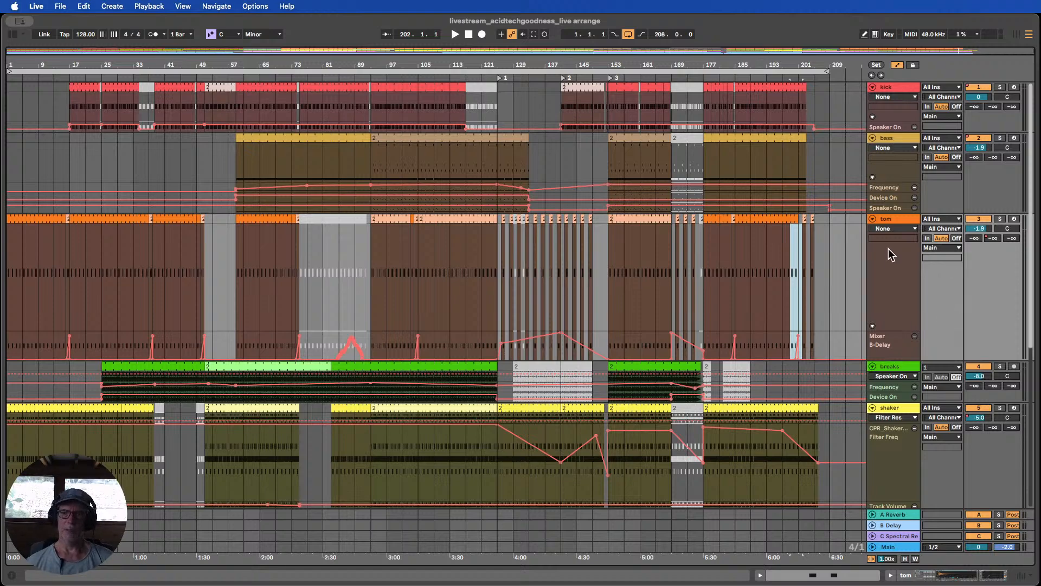
Check the tom's Mixer parameters for further automation and set the main lane's device back to None
click(890, 229)
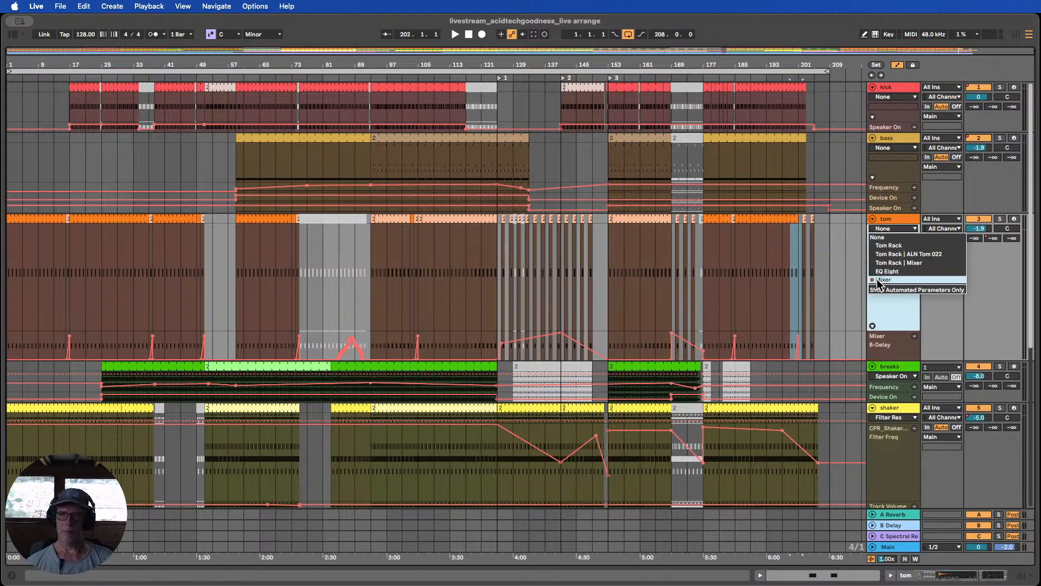
click(889, 278)
click(897, 239)
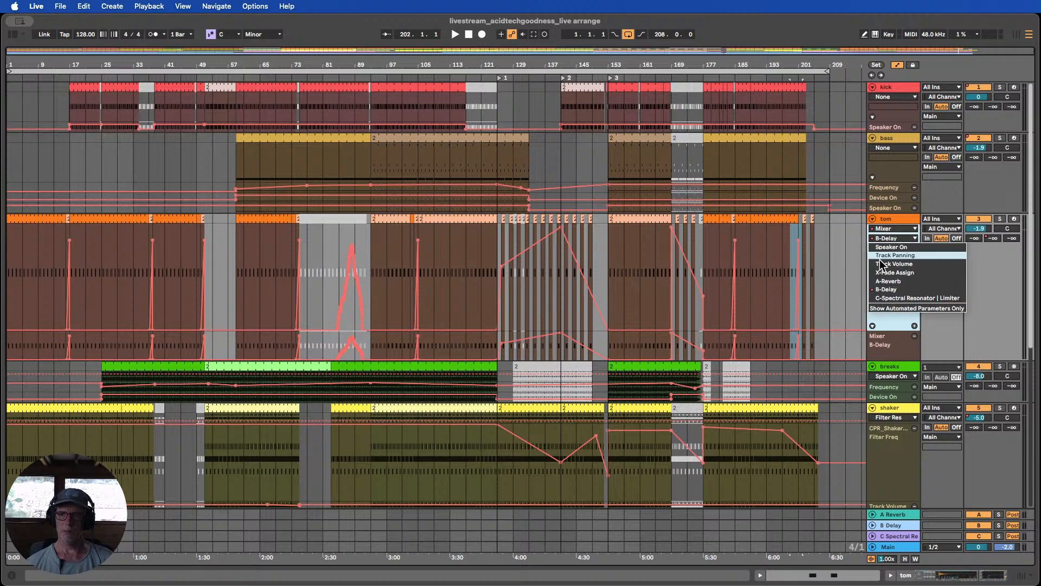
click(860, 258)
click(915, 232)
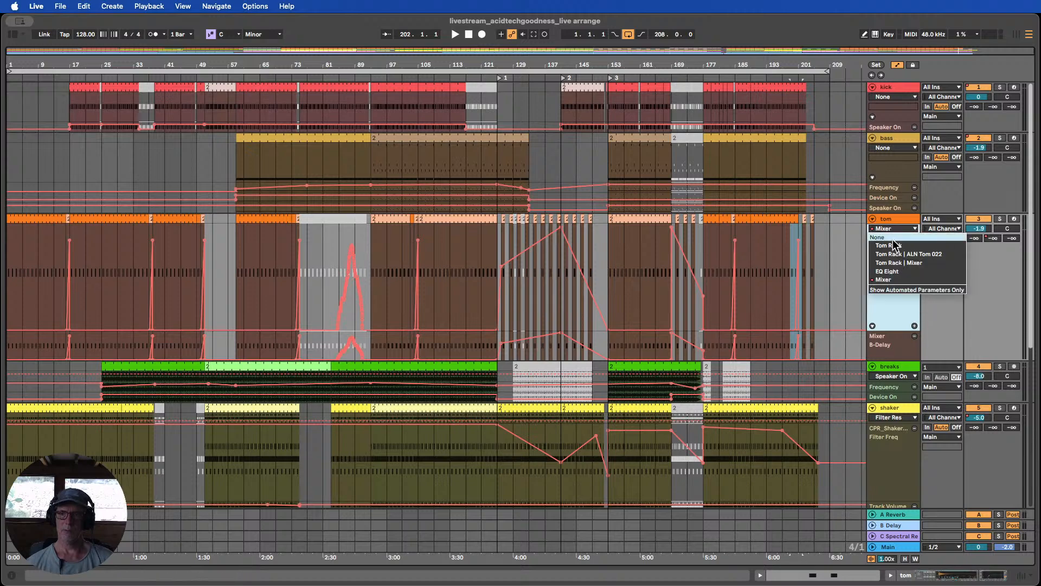
click(883, 235)
Enlarge the breaks track with its Auto Filter Device On and Frequency lanes, and set the main lane's device to None
mouse_move(894, 366)
mouse_down()
mouse_move(886, 263)
mouse_move(898, 366)
mouse_up()
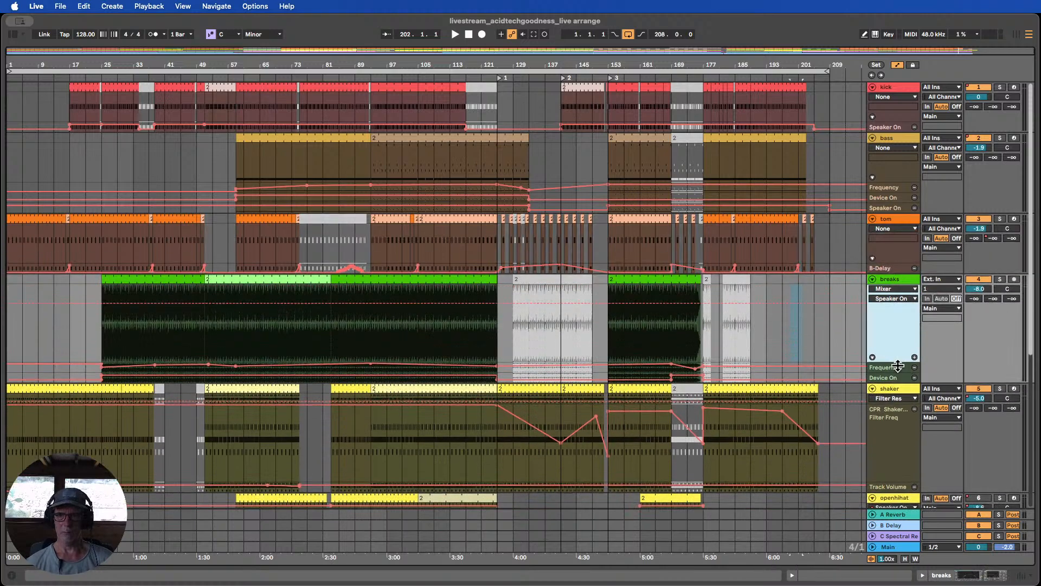
click(897, 289)
click(891, 314)
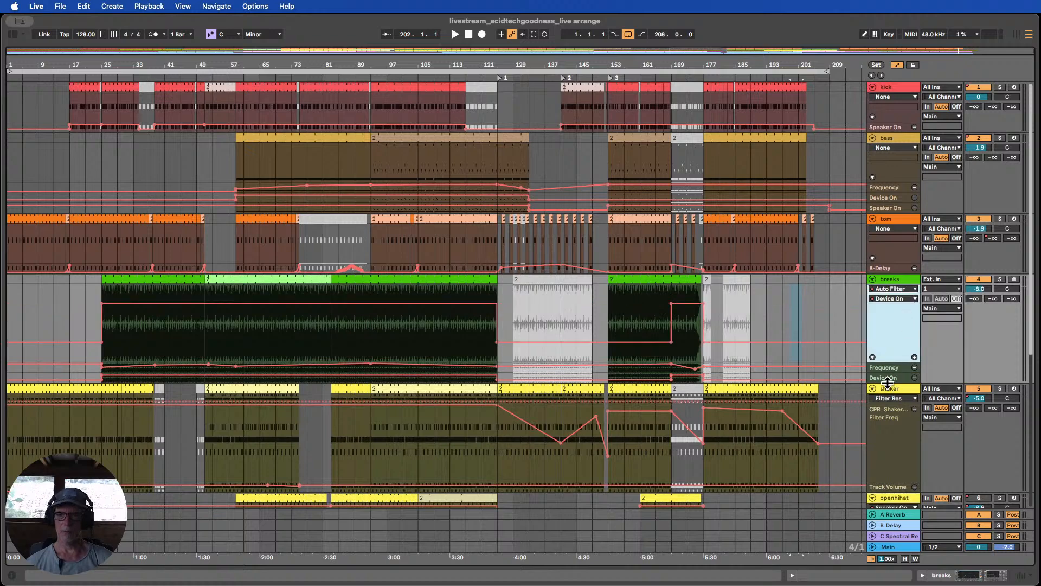
drag(887, 382, 888, 450)
click(902, 292)
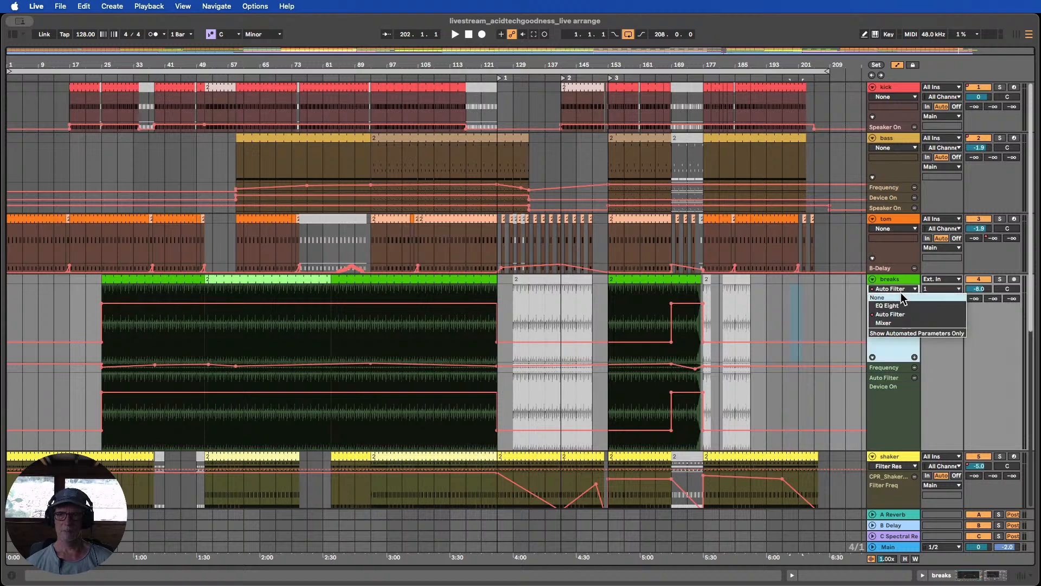
click(900, 298)
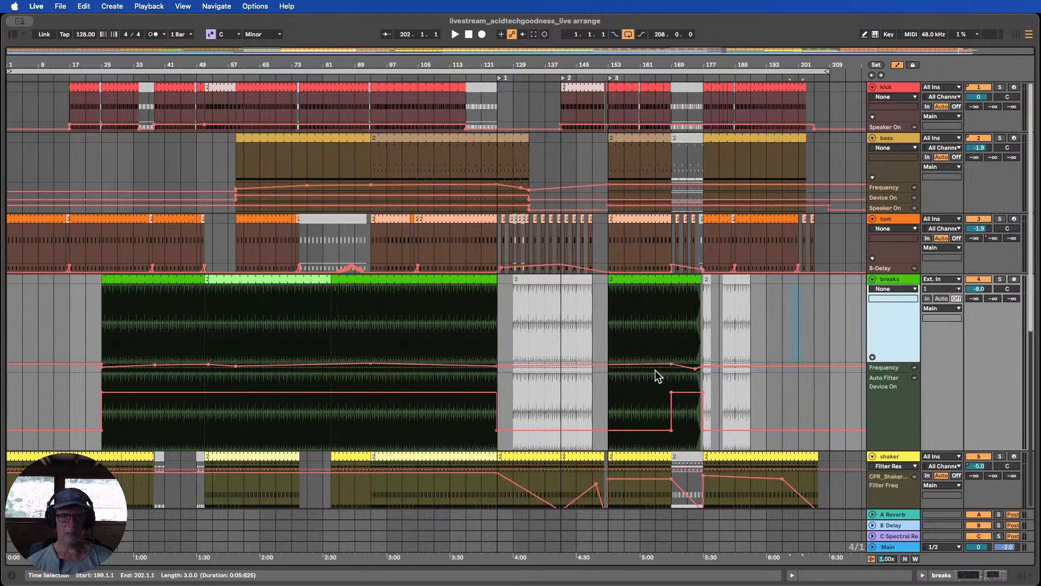
drag(890, 373, 890, 411)
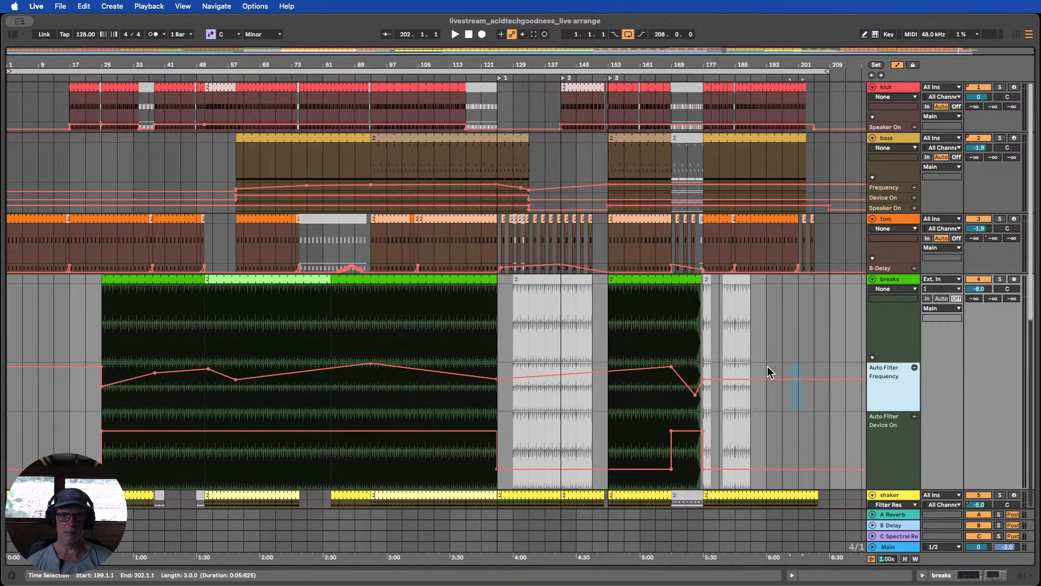
Reduce the height of the breaks track and its lanes, and enlarge the shaker track with its Filter Freq and Track Volume lanes
scroll(767, 366, down, 1)
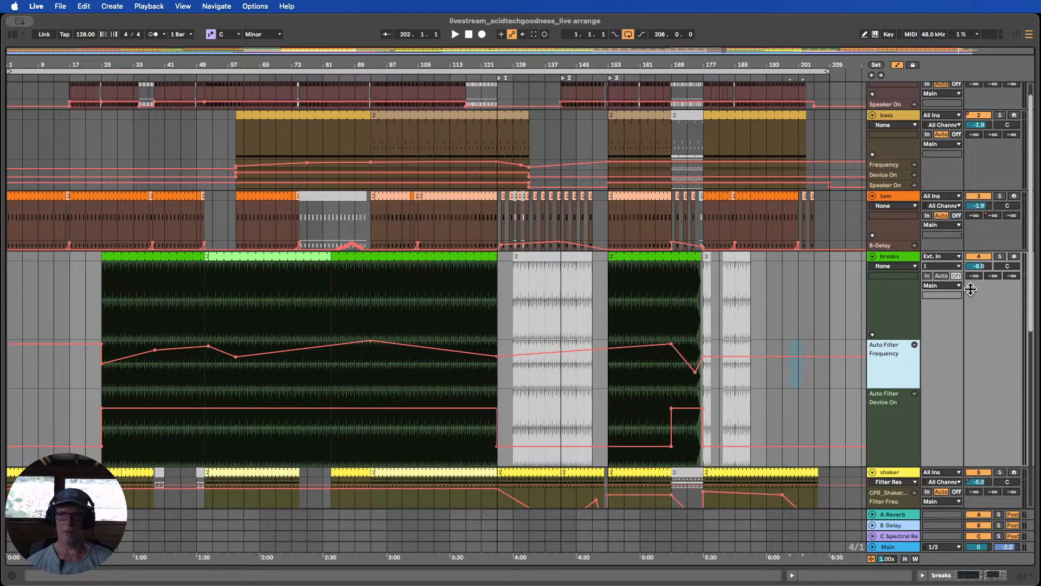
scroll(896, 345, down, 4)
drag(891, 370, 903, 339)
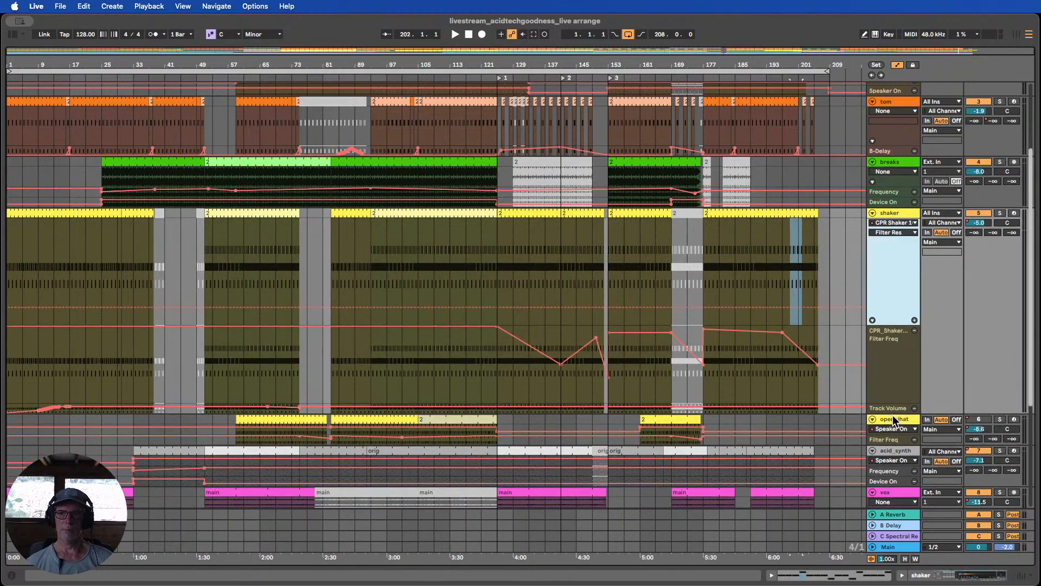
drag(892, 415, 891, 477)
scroll(888, 380, down, 2)
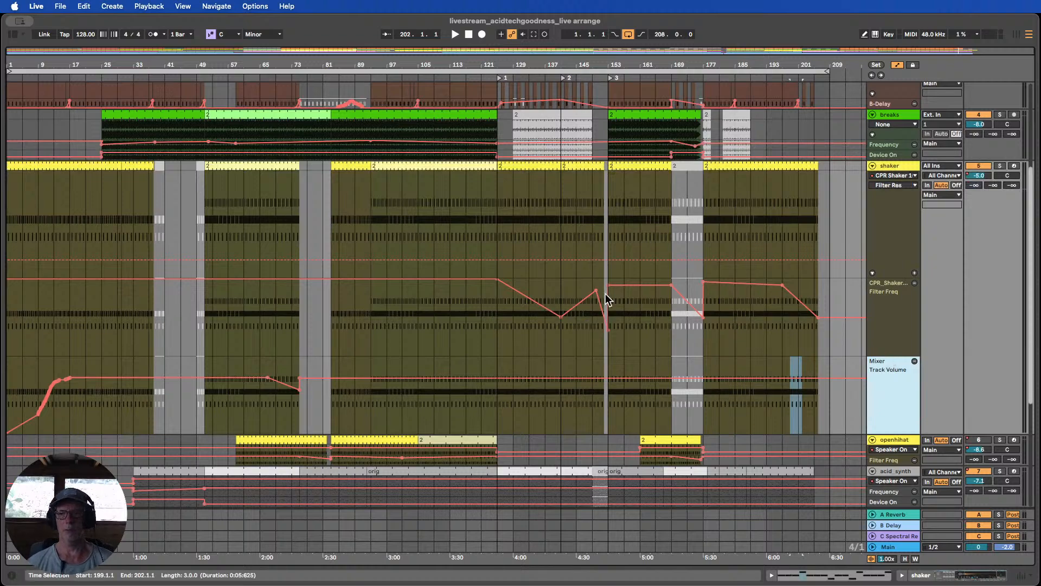
Check the shaker's Mixer automation, set its main lane's device to None, and reduce the height of the track and its lanes
click(894, 175)
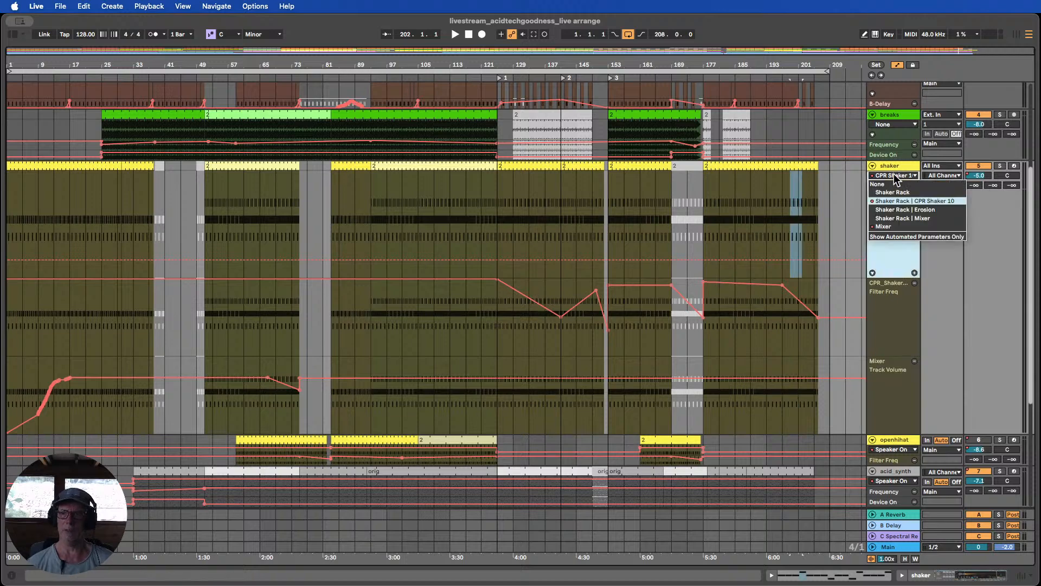
click(897, 194)
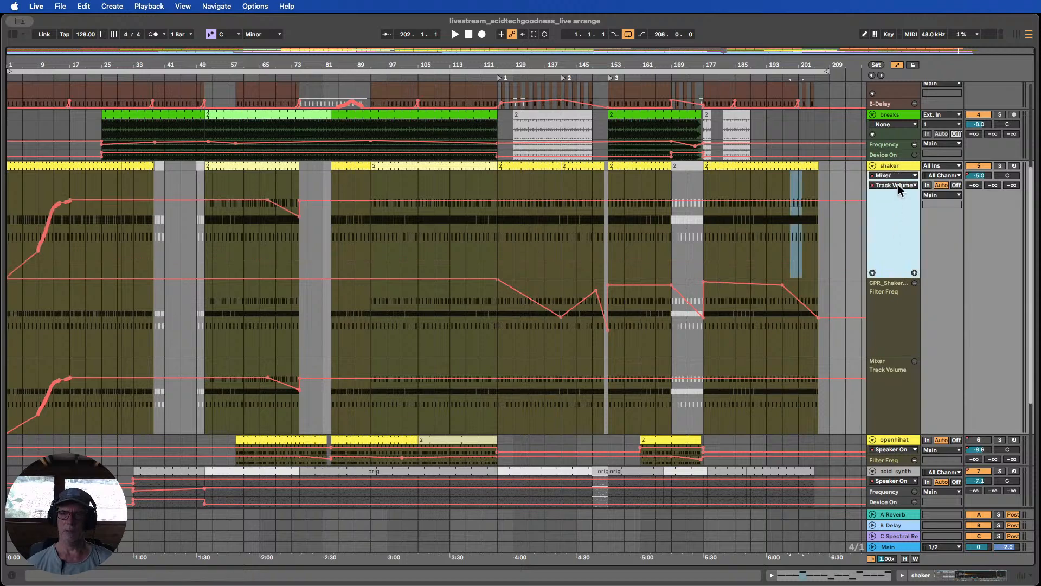
click(898, 185)
click(889, 175)
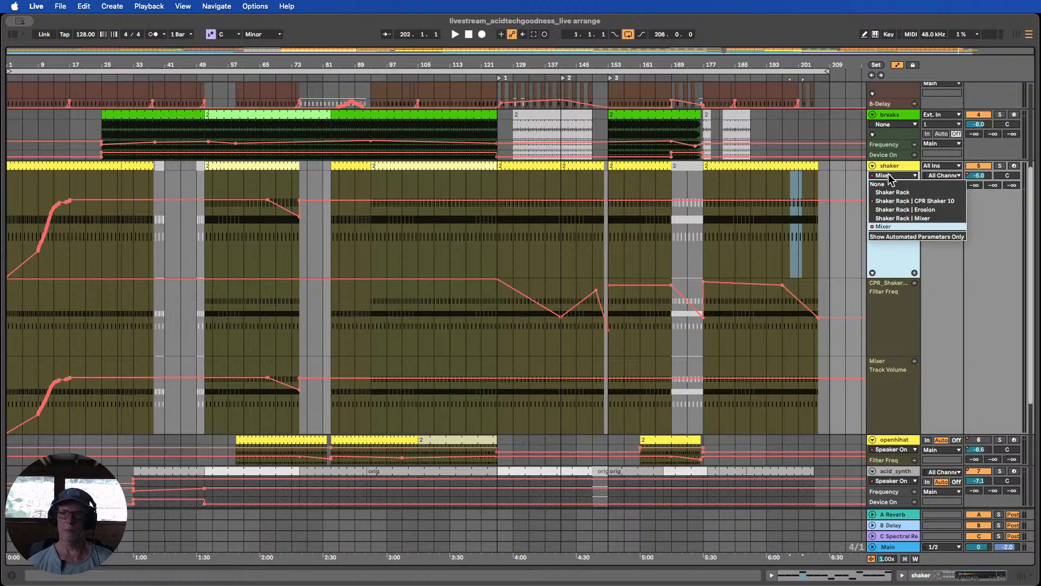
click(889, 184)
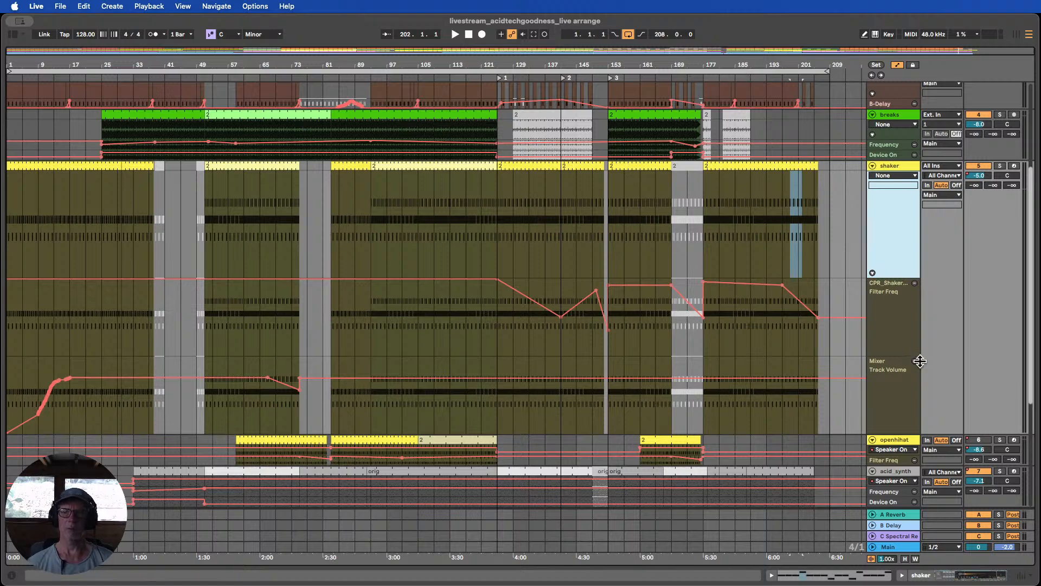
drag(896, 433, 884, 200)
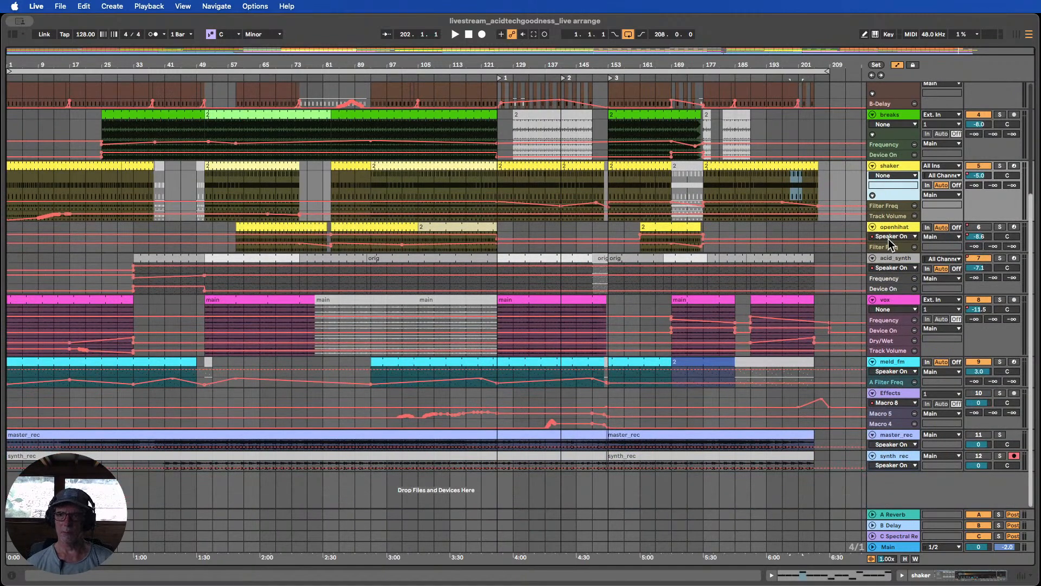
Enlarge the openhihat track and move its Mixer Speaker On automation into its own enlarged lane below Filter Freq
drag(887, 241, 902, 314)
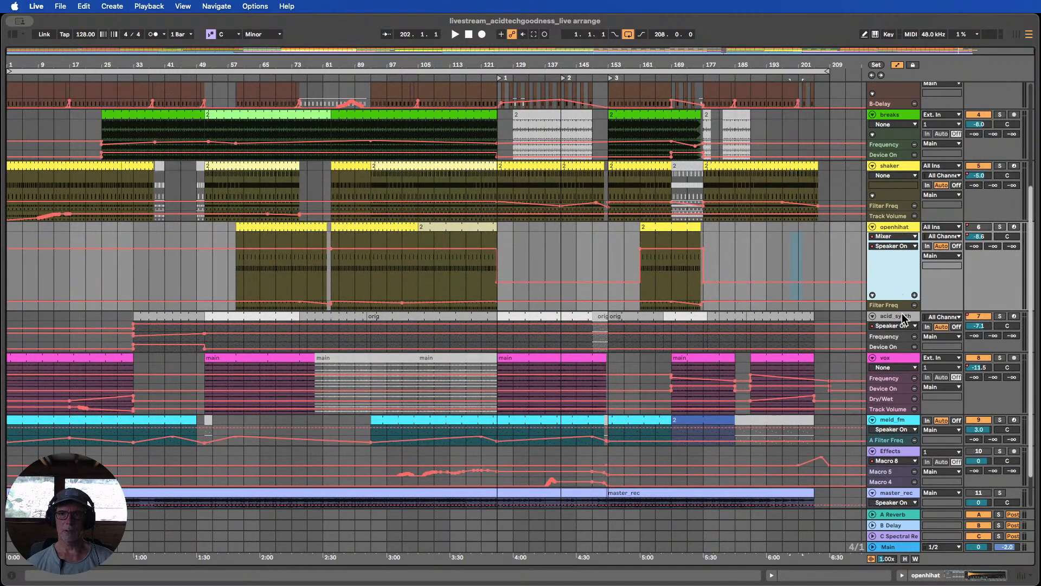
click(897, 307)
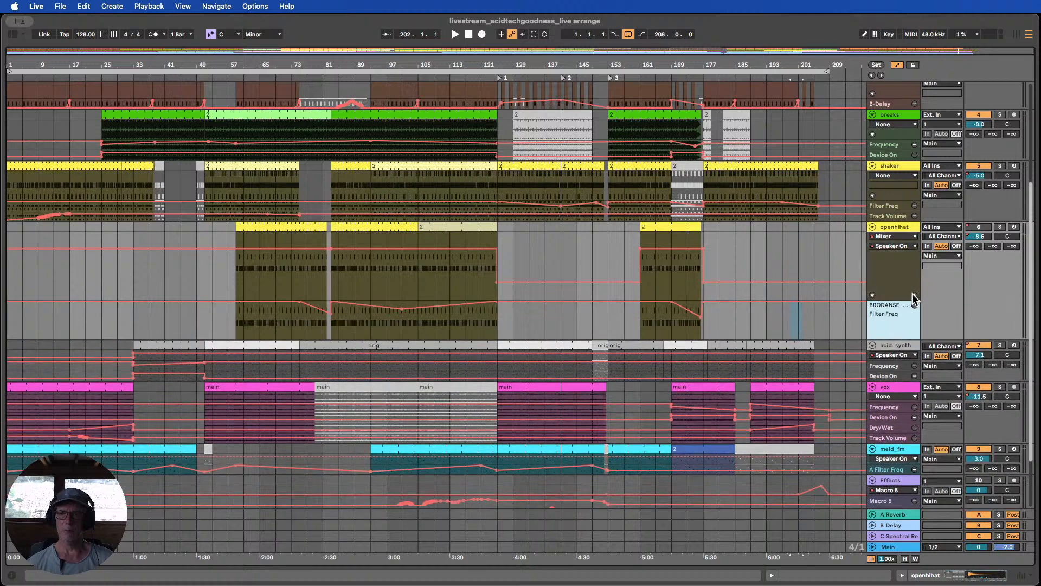
click(913, 296)
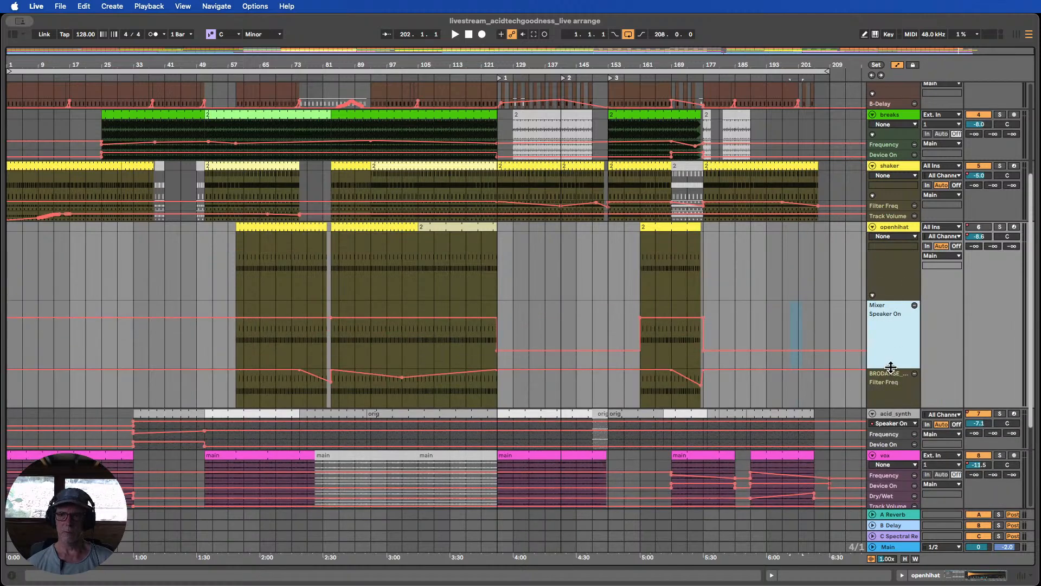
drag(891, 369, 895, 310)
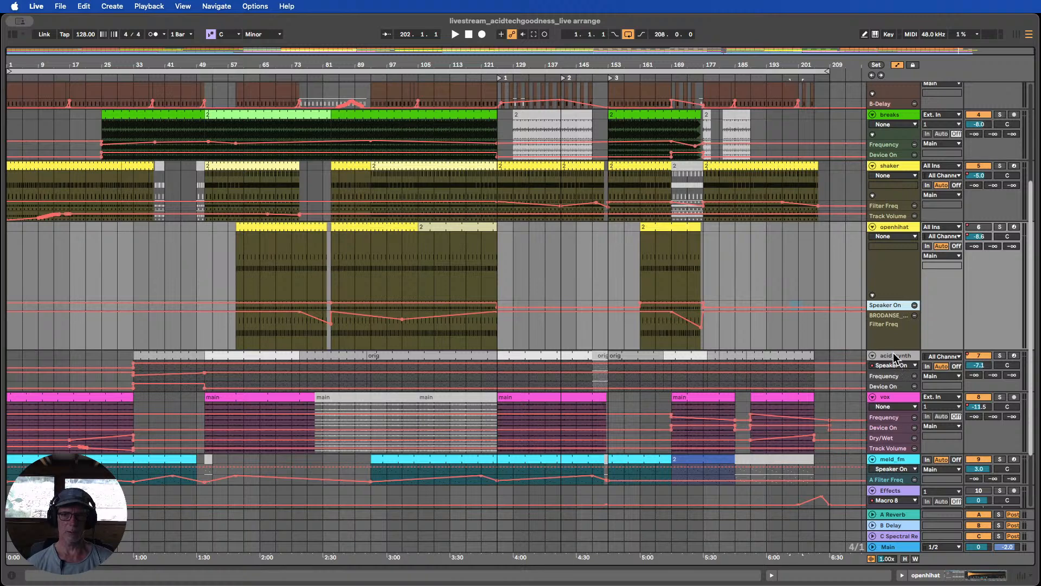
drag(892, 349, 898, 391)
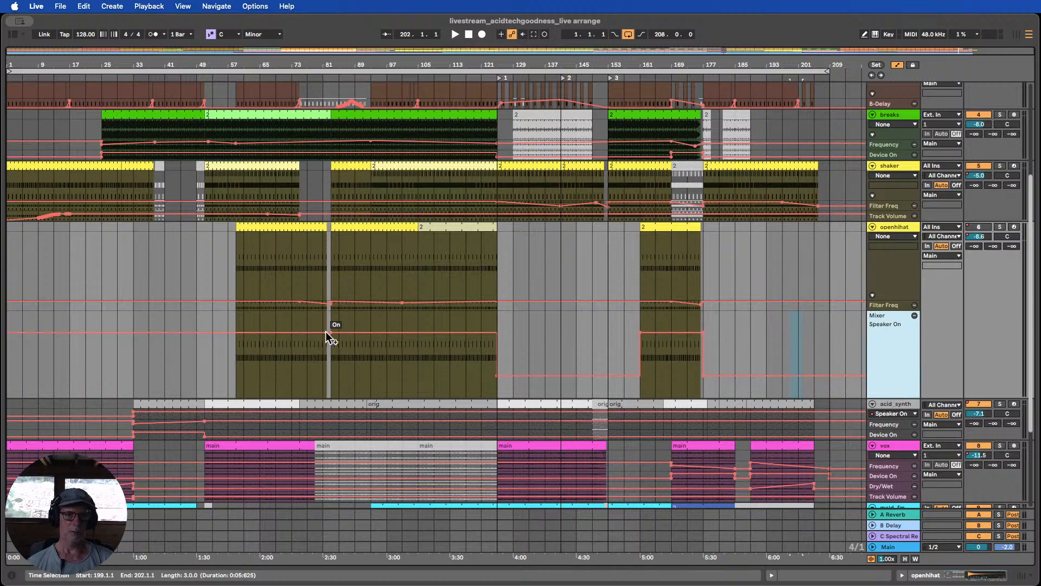
Keep the openhihat's Speaker On automation off until bar 59, aligning its switch-on with the start of the first clip
drag(328, 333, 231, 352)
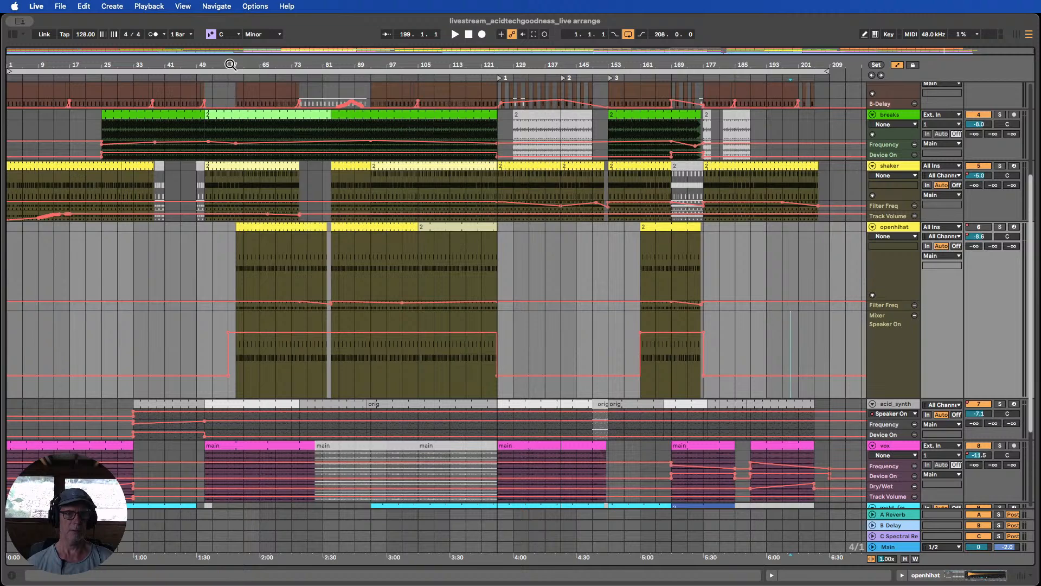
drag(231, 64, 231, 109)
drag(219, 362, 261, 364)
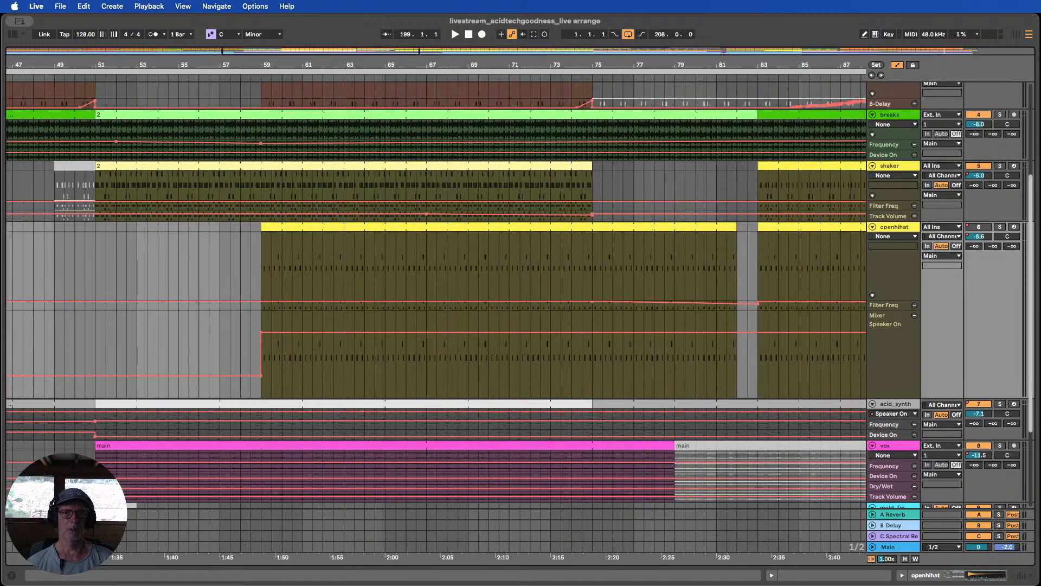
double_click(313, 65)
Check the openhihat's automation device choices, keep the main lane at None, and reduce the height of the track and its lanes
click(890, 304)
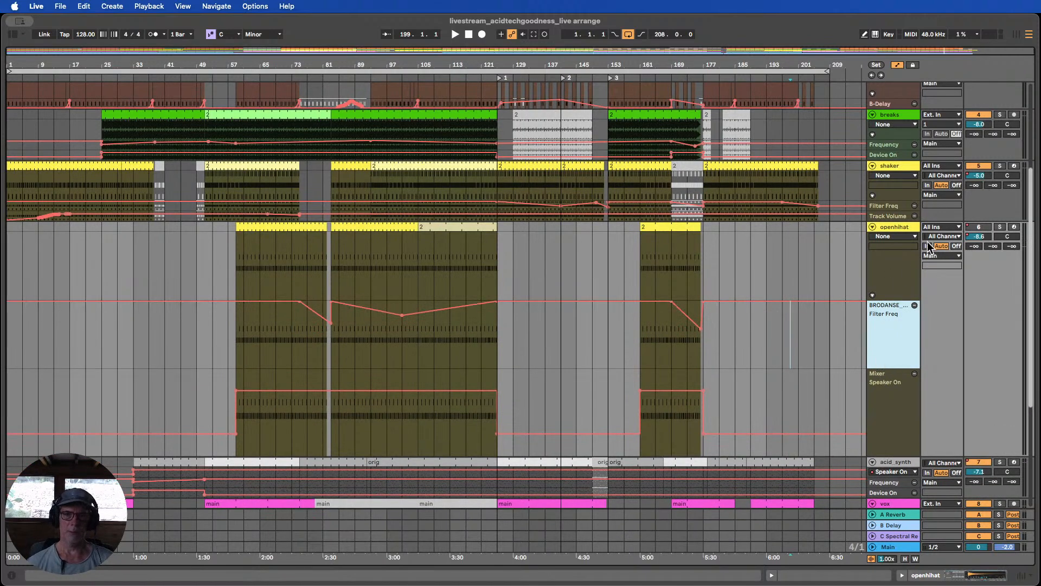
click(888, 234)
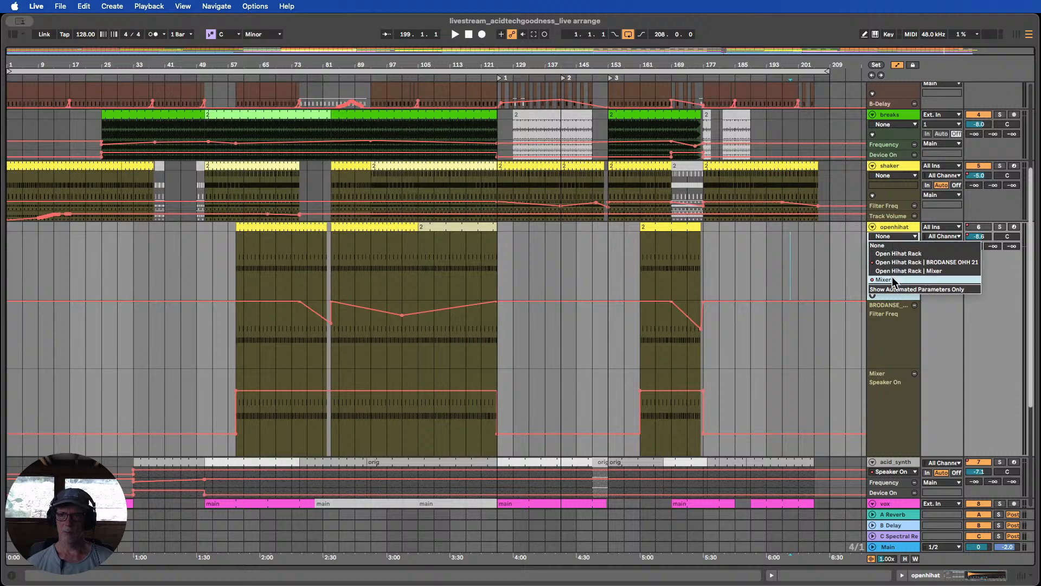
click(848, 261)
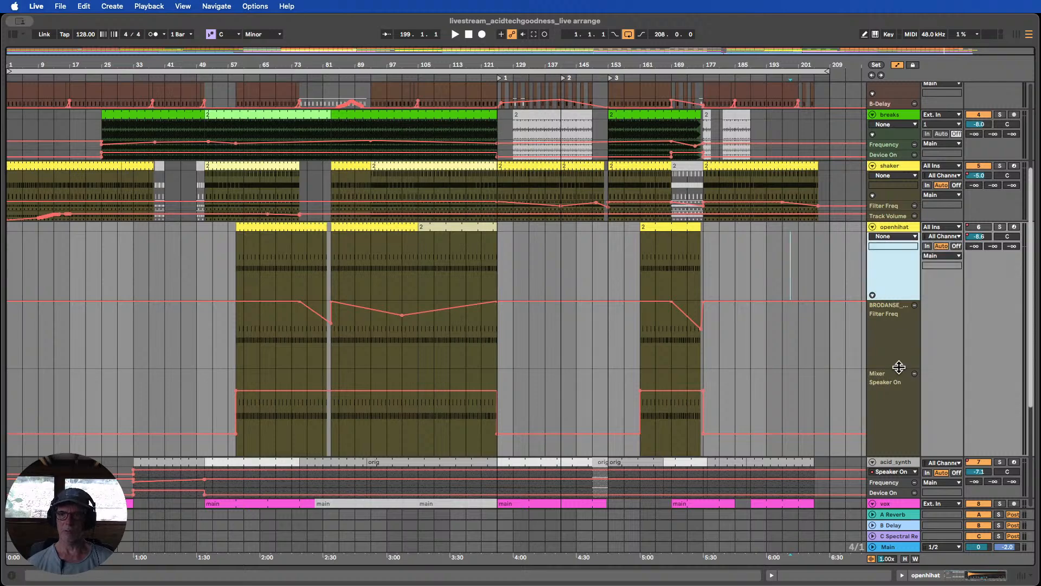
drag(897, 369, 892, 311)
Enlarge the acid_synth track with its Frequency and Device On lanes, and switch its Speaker On automation off after the last clip
drag(893, 396, 889, 420)
drag(887, 371, 890, 410)
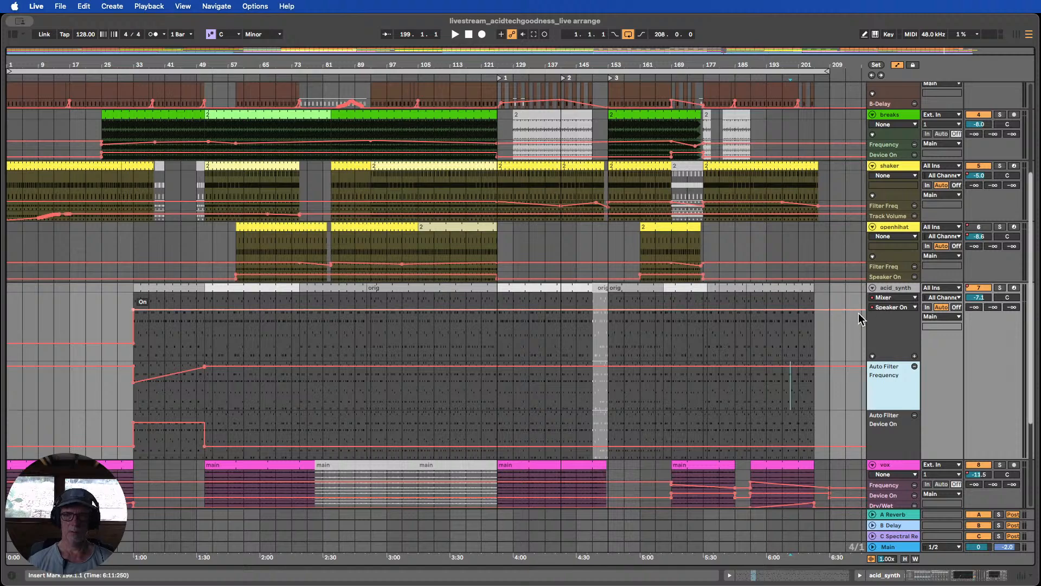
drag(844, 310, 847, 347)
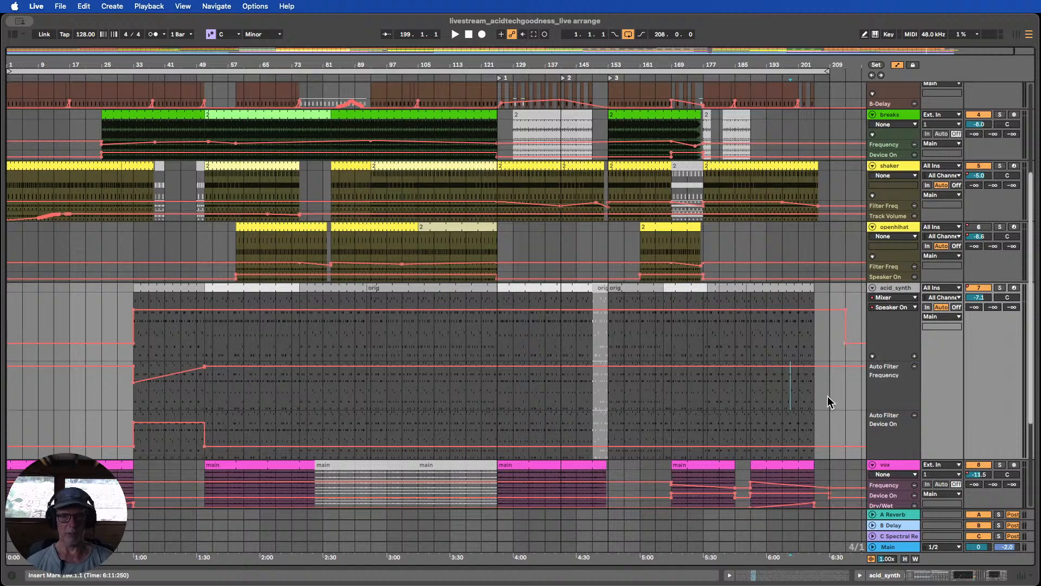
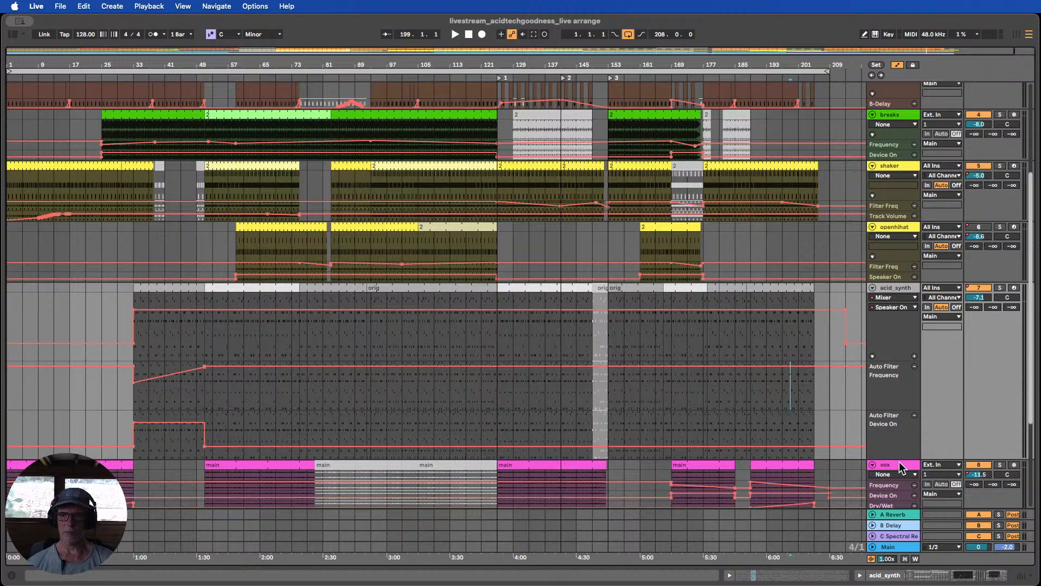
Reduce the height of the acid_synth track and its lanes, and enlarge the vox track with its Frequency and Device On lanes
drag(898, 458, 892, 325)
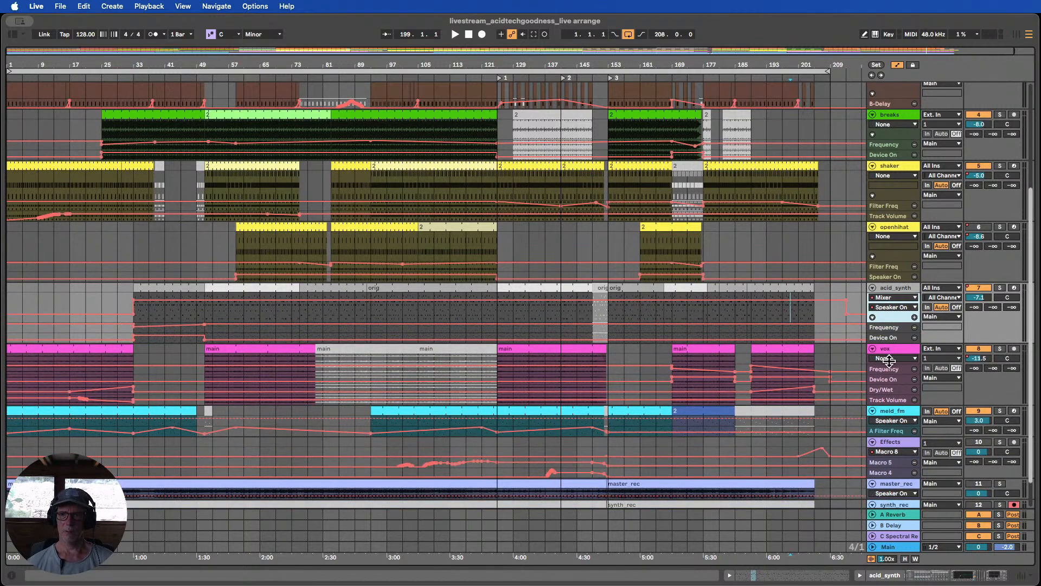
drag(889, 364, 896, 432)
scroll(894, 374, down, 4)
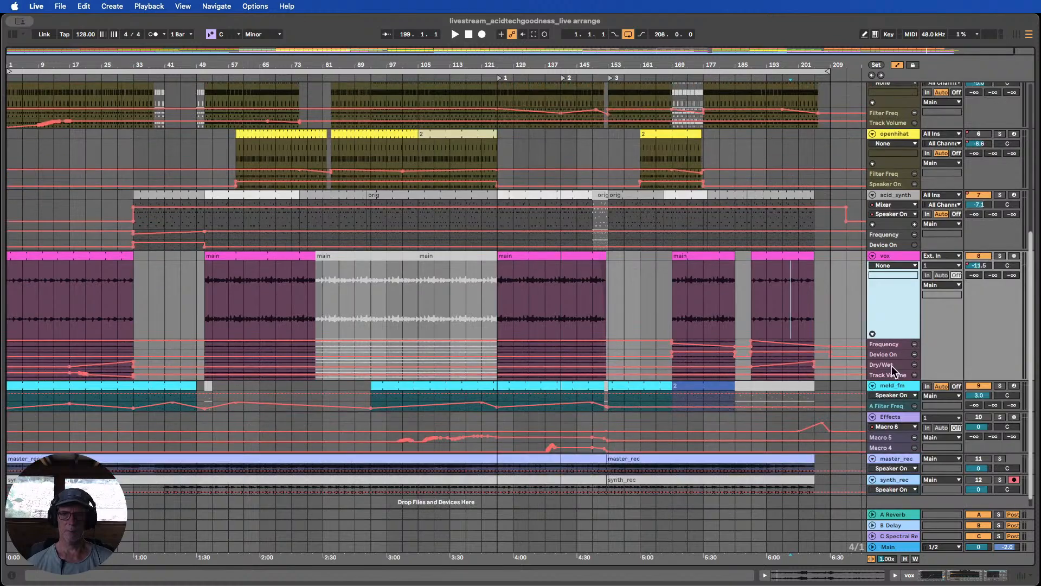
drag(884, 349, 896, 396)
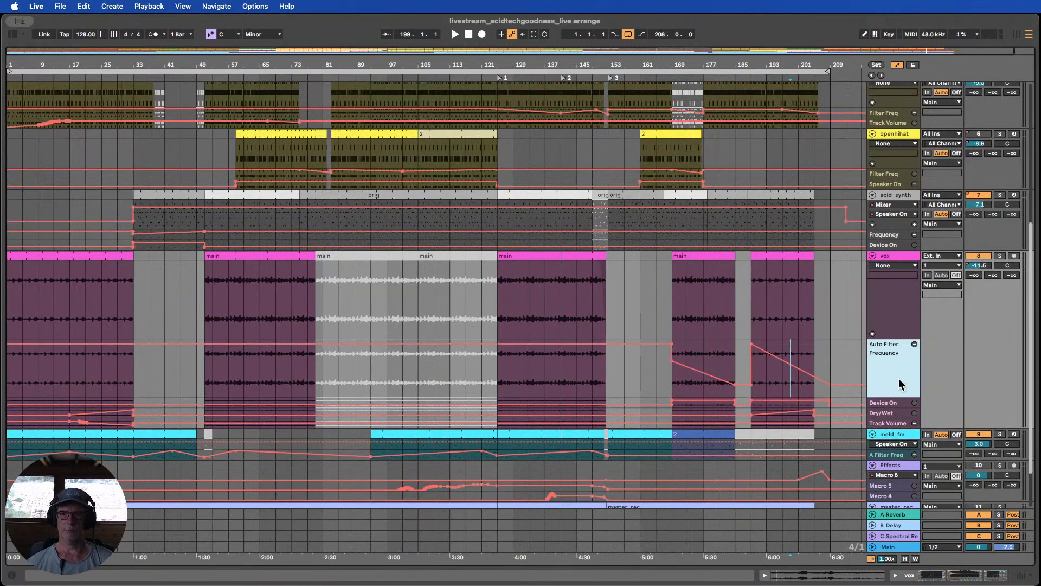
scroll(894, 362, down, 4)
drag(885, 356, 892, 405)
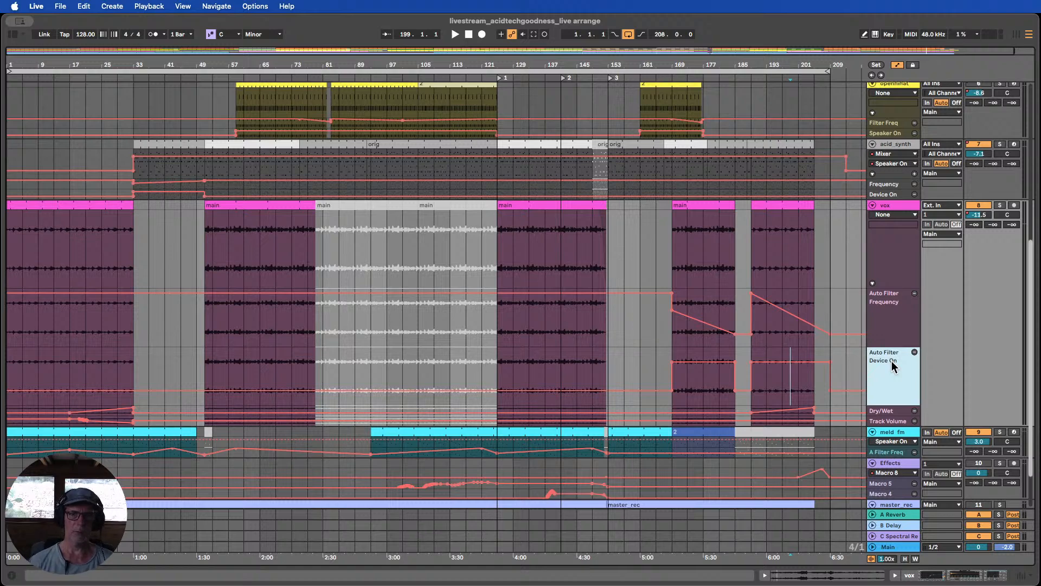
drag(703, 63, 689, 64)
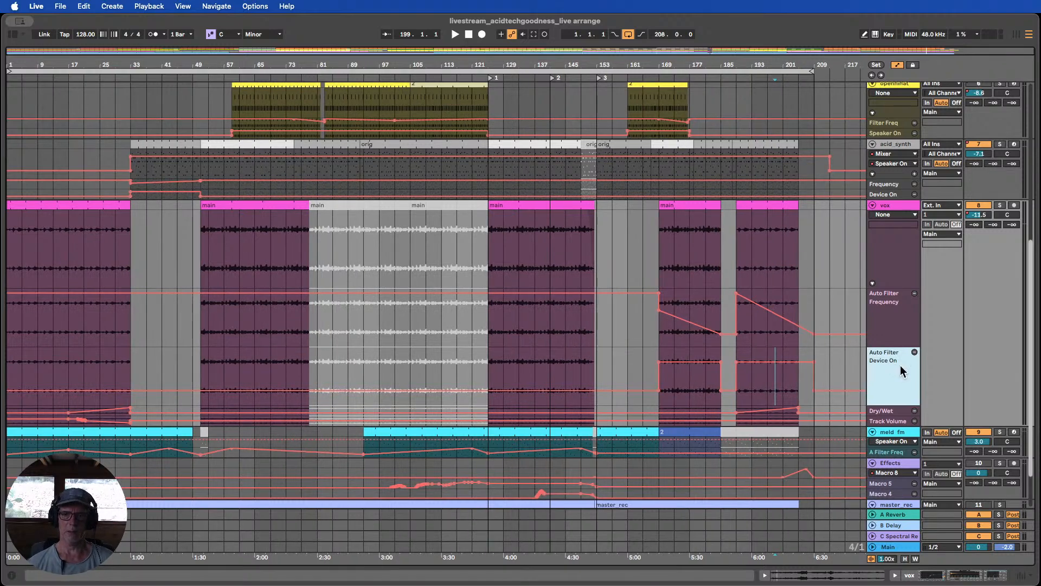
Check the vox track's remaining automation lanes and reduce the height of the track and its lanes
scroll(900, 374, down, 4)
drag(888, 359, 892, 279)
scroll(901, 392, down, 2)
drag(889, 263, 887, 157)
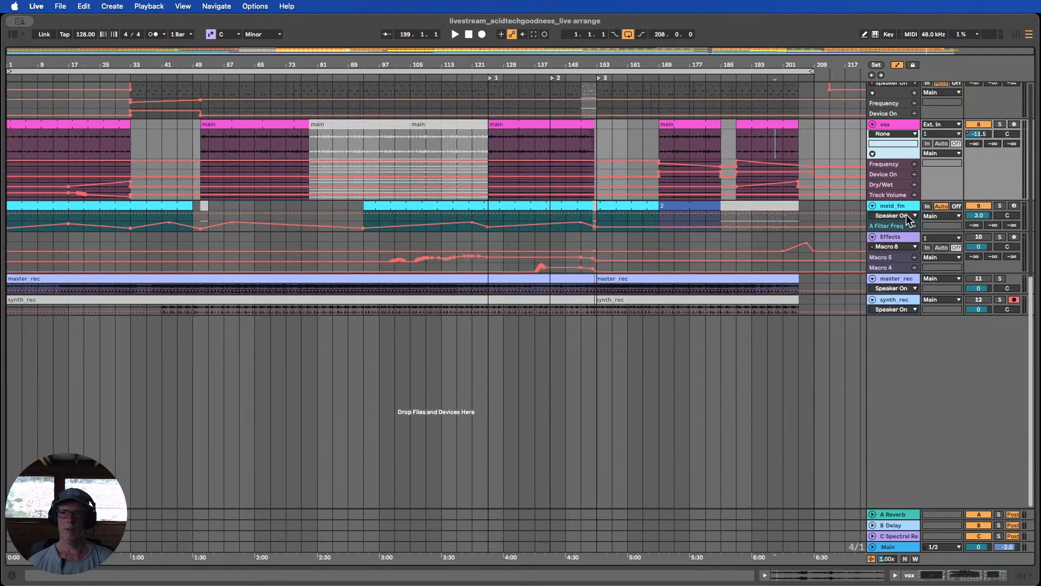
Enlarge the meld_fm track with its A Filter Freq lane, and set the main lane's automation device to Meld
drag(888, 218, 899, 384)
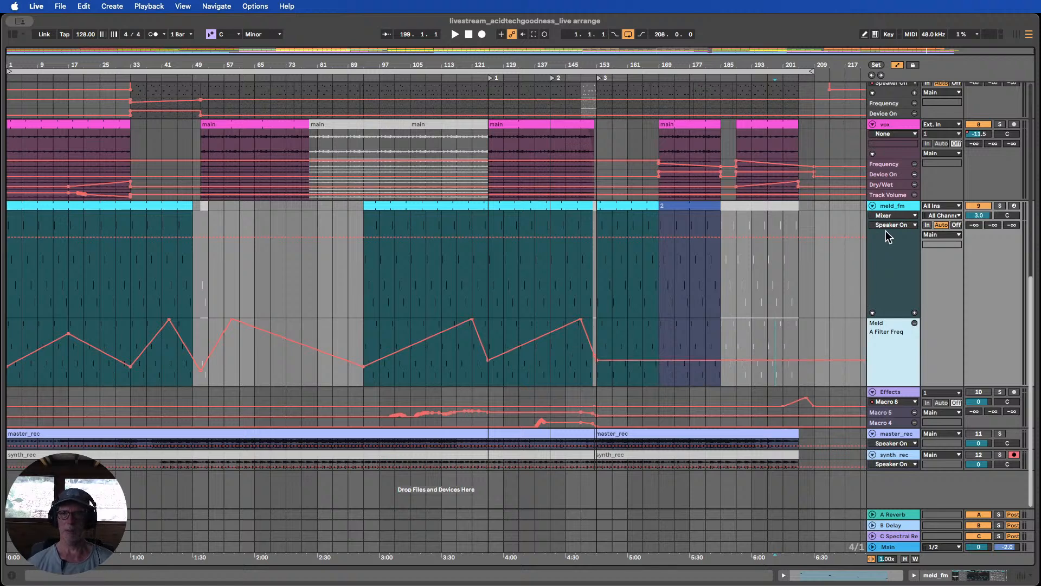
click(715, 206)
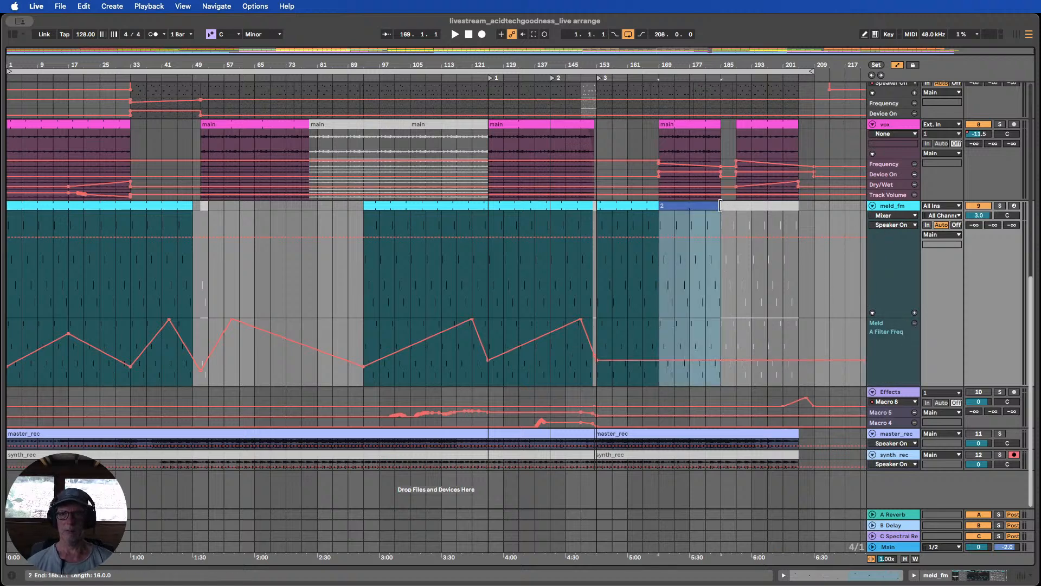
click(894, 215)
click(890, 233)
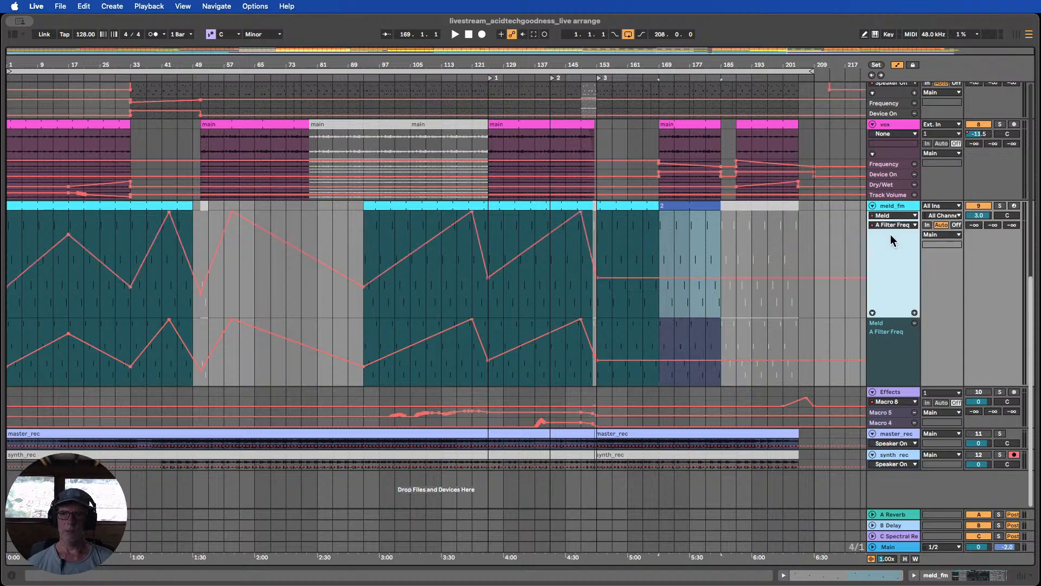
Look through the Meld parameters for the meld_fm main lane and bring up its automation device choices
click(891, 224)
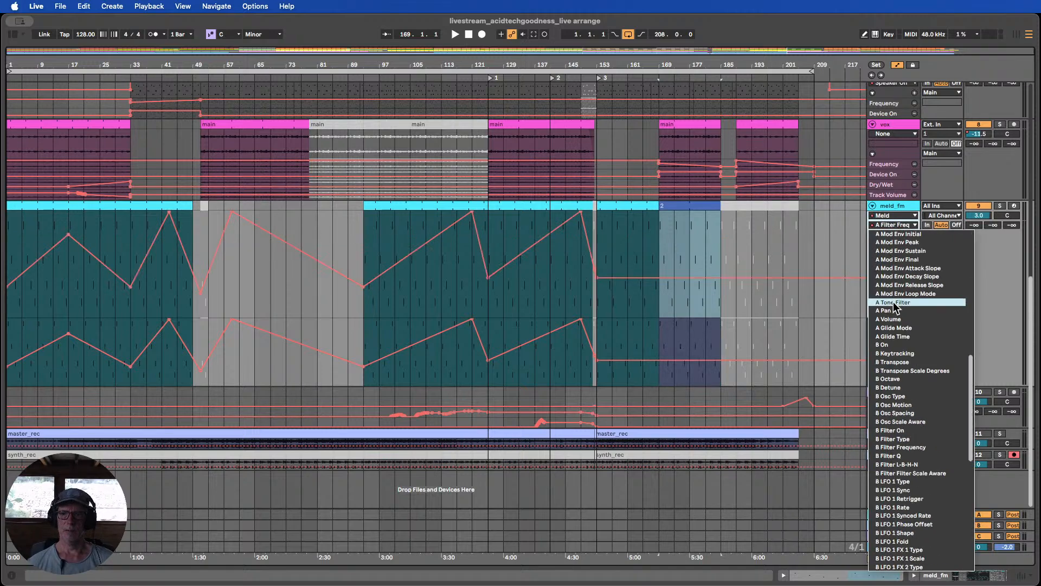
scroll(893, 301, up, 5)
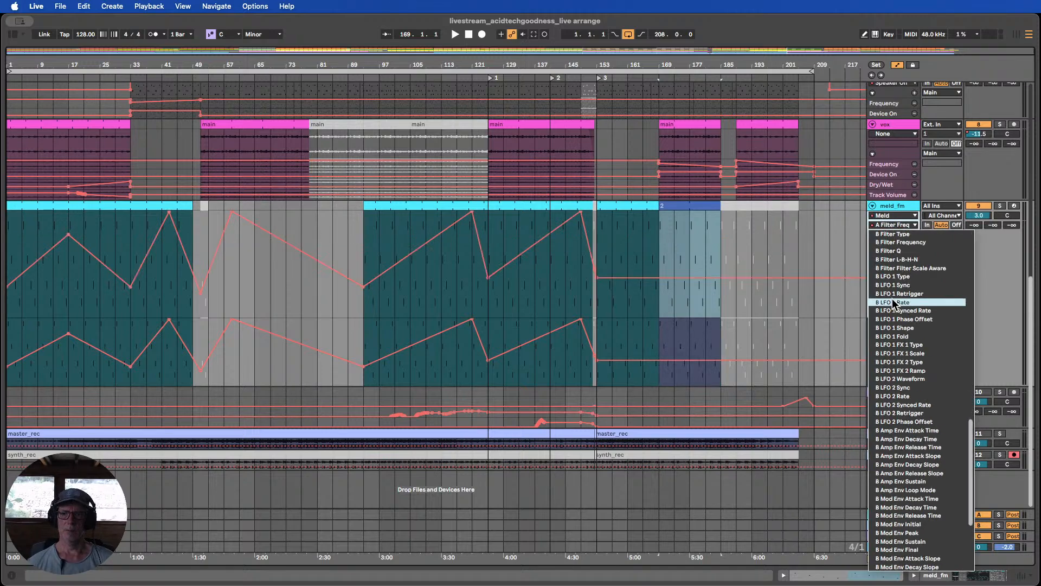
click(888, 213)
click(885, 216)
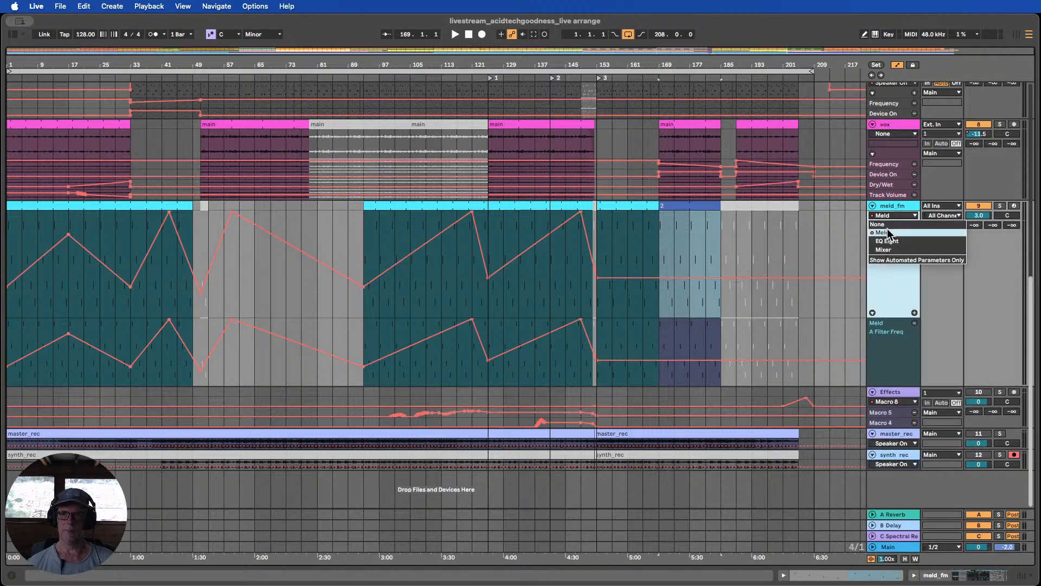
Hide the automation on the meld_fm track's main lane and enlarge the Effects track's Macro 4 and Macro 5 lanes
click(888, 232)
drag(886, 384, 897, 418)
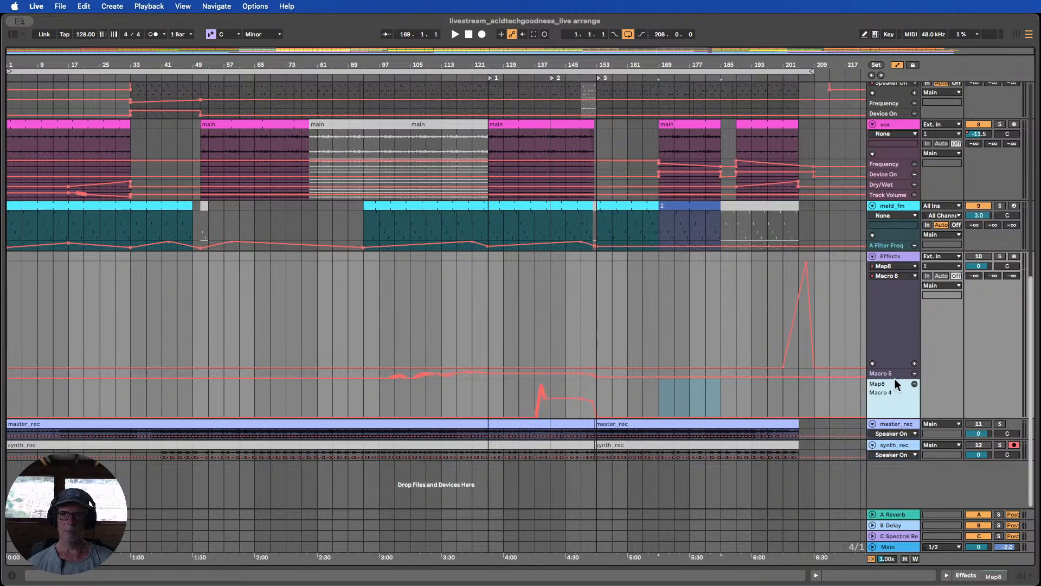
drag(895, 379, 896, 394)
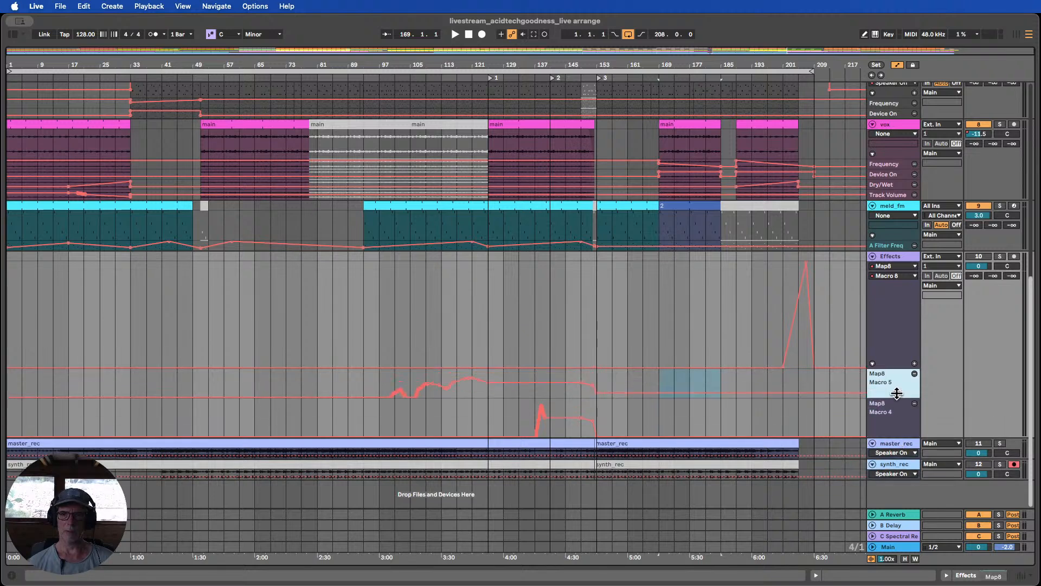
Move the Effects track's Macro 8 automation into its own lane and shrink the macro lanes, with Macro 8 last
click(915, 358)
click(914, 364)
scroll(884, 360, down, 4)
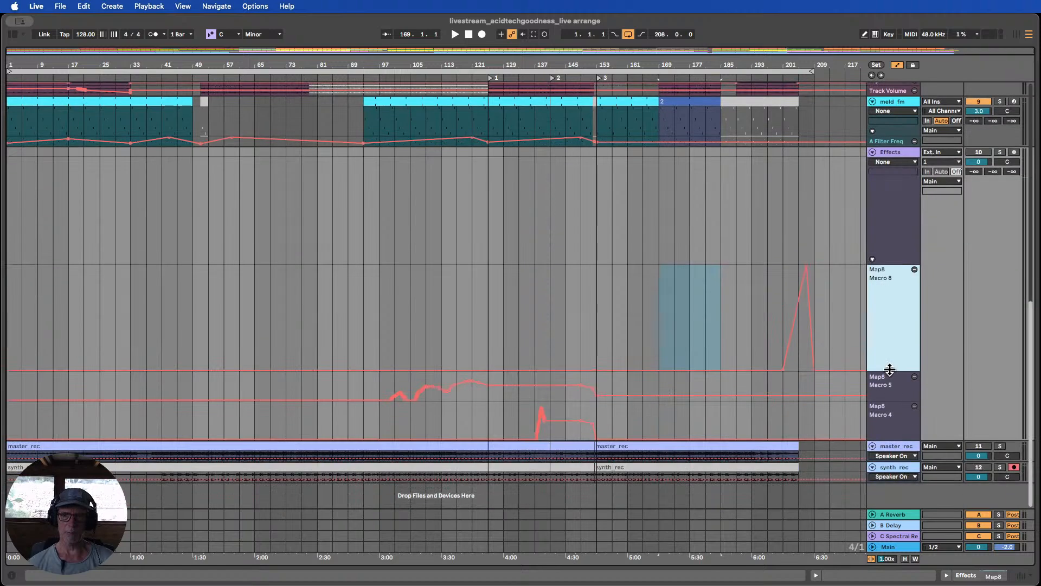
drag(886, 362, 886, 266)
Show the Effects track's Map8 device in the device view
click(892, 158)
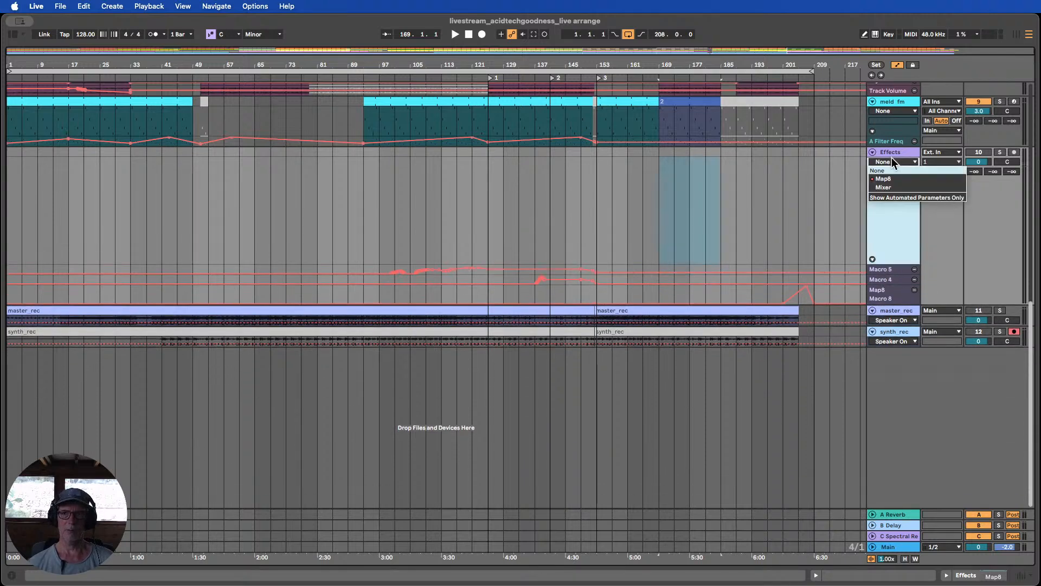
click(890, 153)
double_click(891, 151)
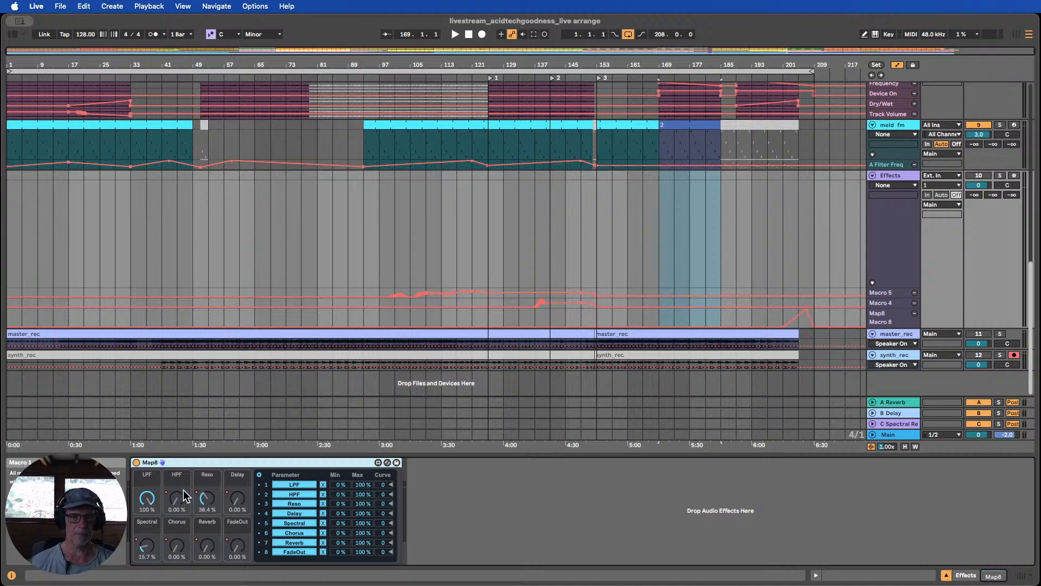
Display Map8's Macro 6 automation on the Effects track and move it into its own lane
click(910, 185)
click(897, 206)
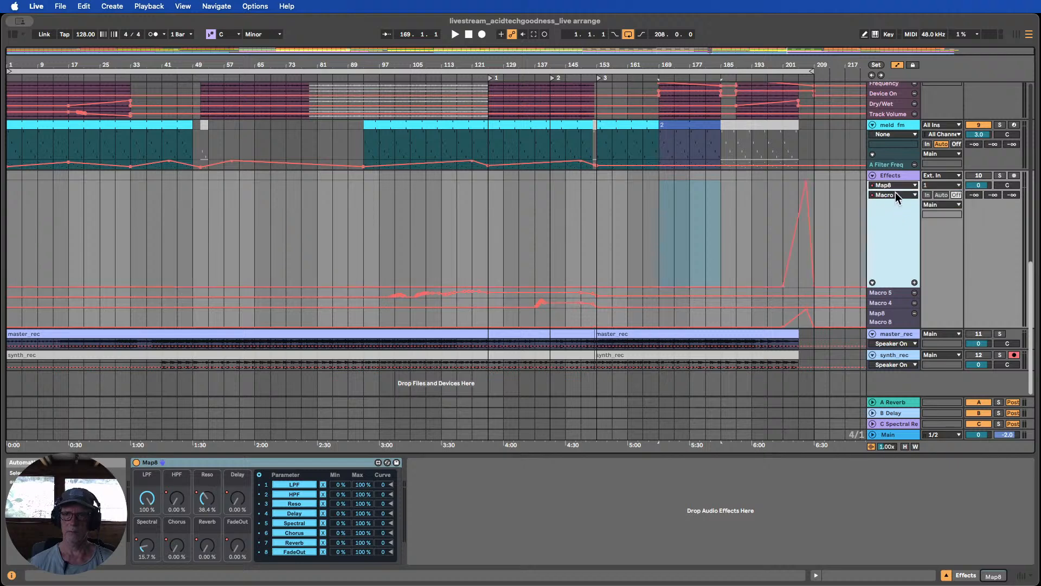
click(896, 194)
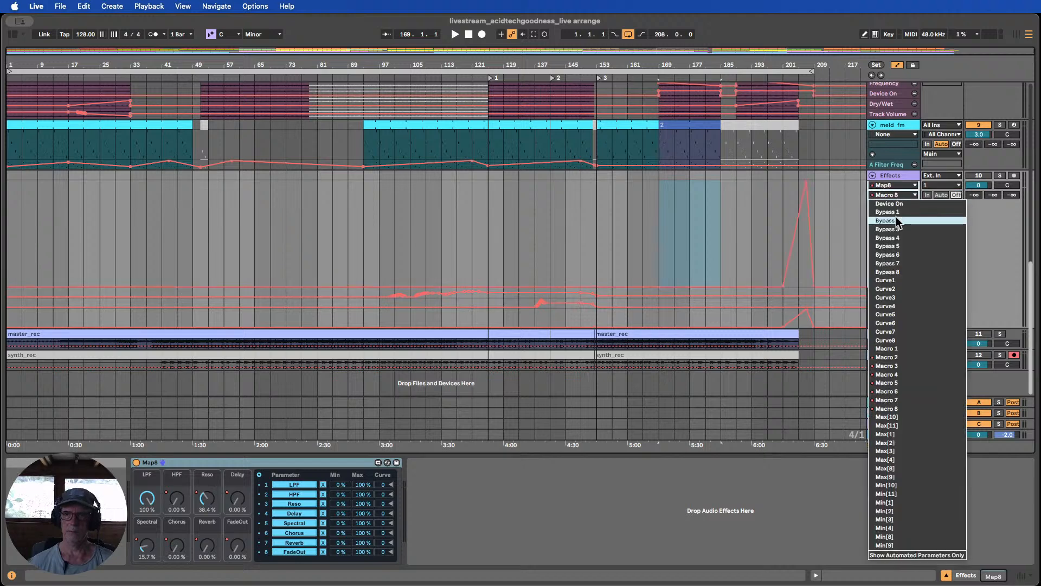
click(888, 390)
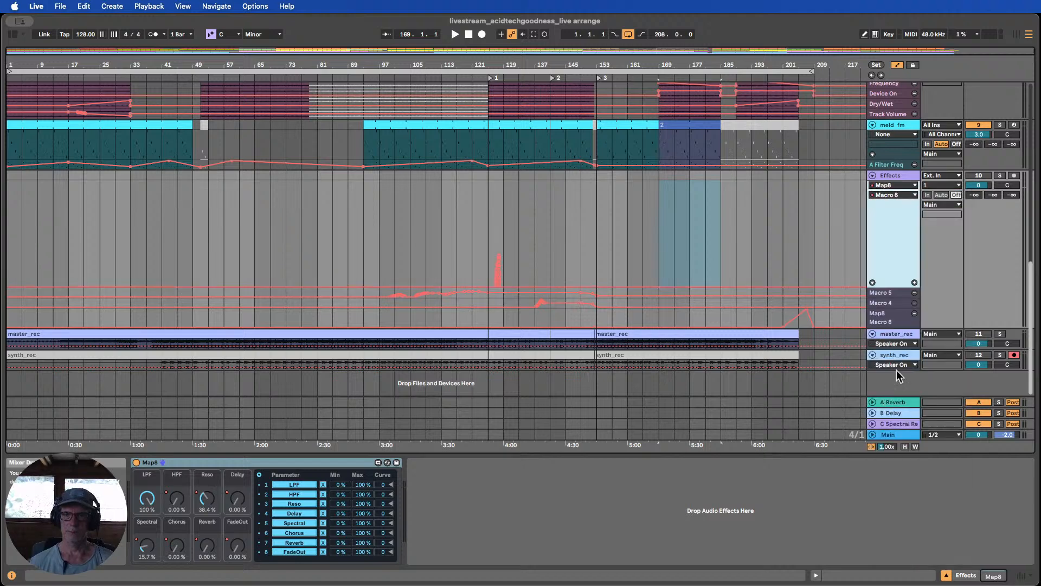
click(914, 283)
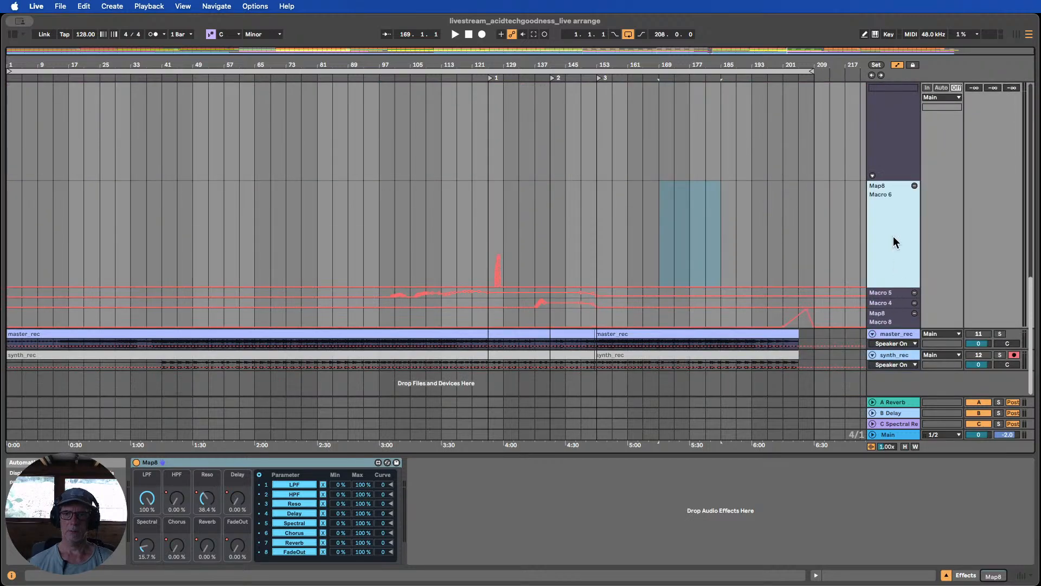
Select bars 149 to 153 in the Effects track's Macro 6 lane and reduce the lane's height
scroll(671, 192, up, 1)
drag(497, 64, 498, 184)
scroll(544, 231, up, 10)
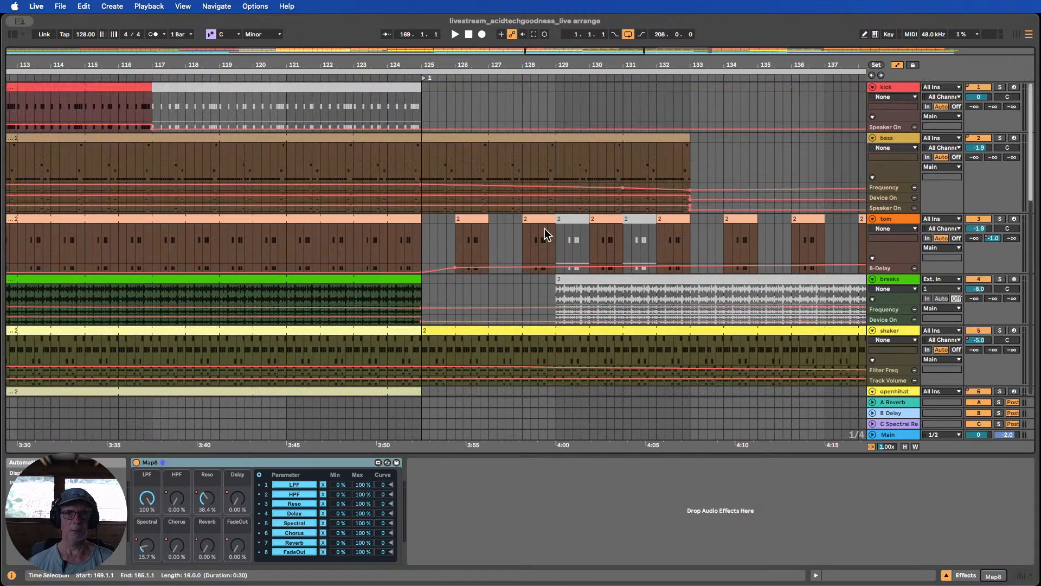
drag(462, 64, 463, 6)
scroll(574, 224, down, 10)
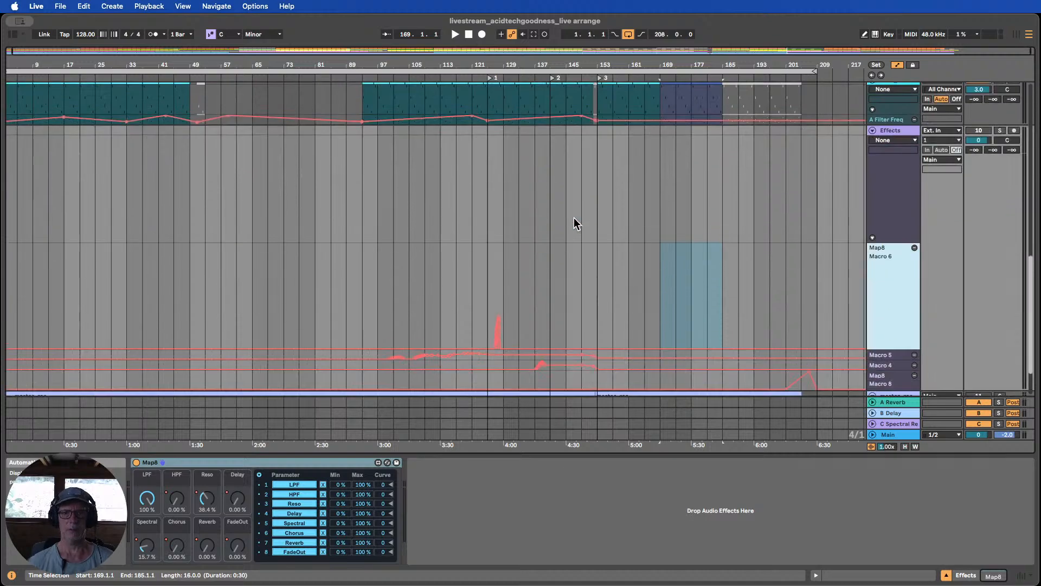
drag(581, 271, 599, 273)
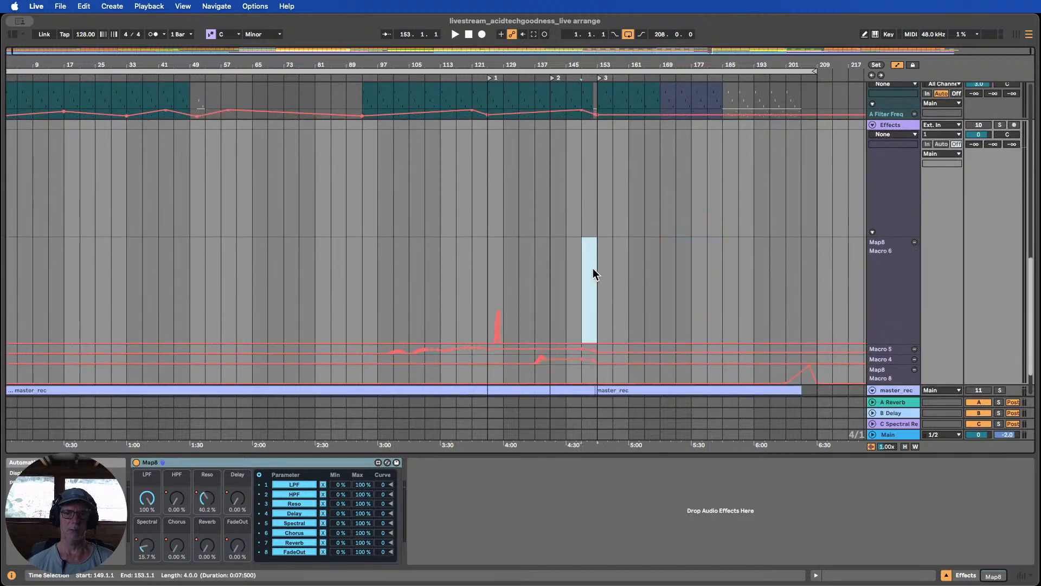
drag(897, 344, 888, 267)
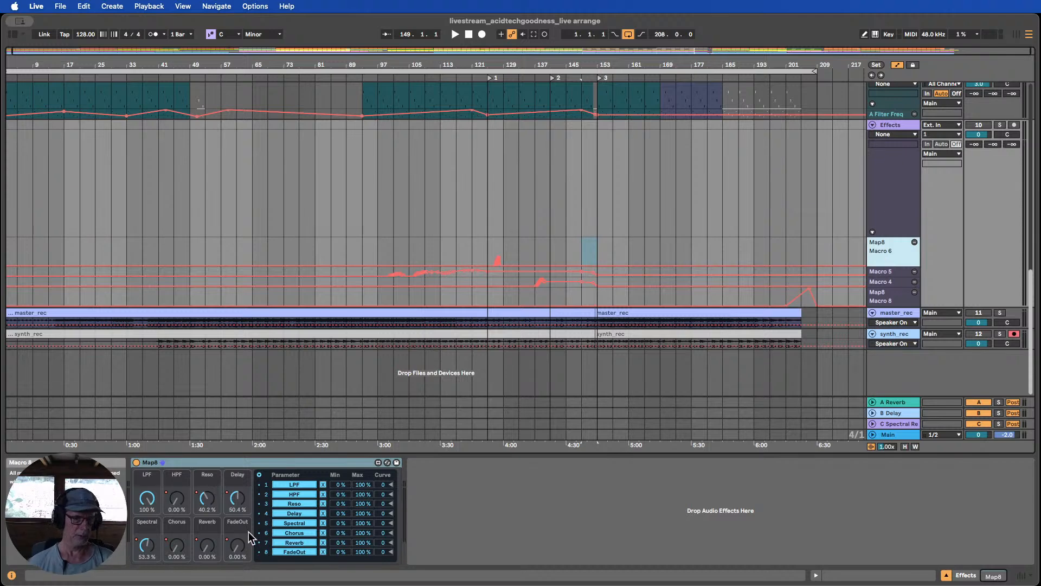
Move Map8's Macro 7 automation into its own lane on the Effects track and reduce that lane's height
click(215, 526)
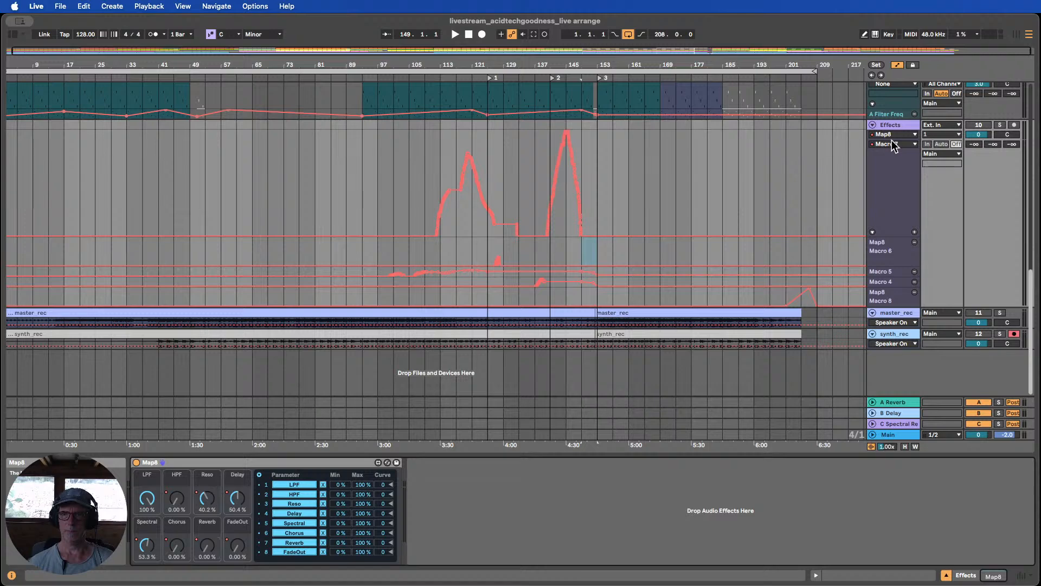
click(914, 231)
scroll(891, 230, down, 3)
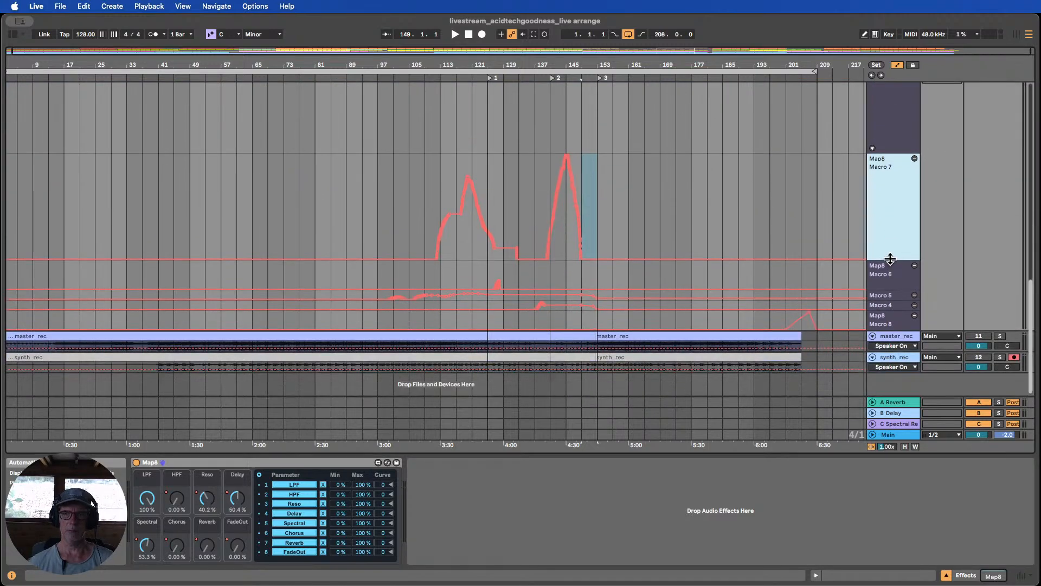
drag(891, 259, 891, 182)
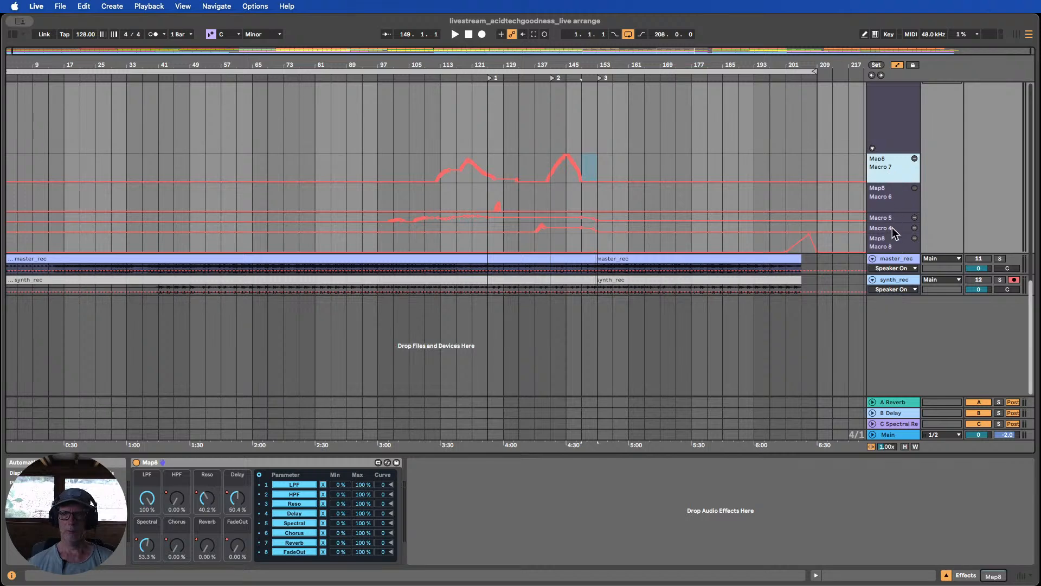
Reorder the Effects track's automation lanes into the sequence Macro 4, Macro 5, Macro 6, Macro 7, Macro 8
drag(892, 228, 890, 158)
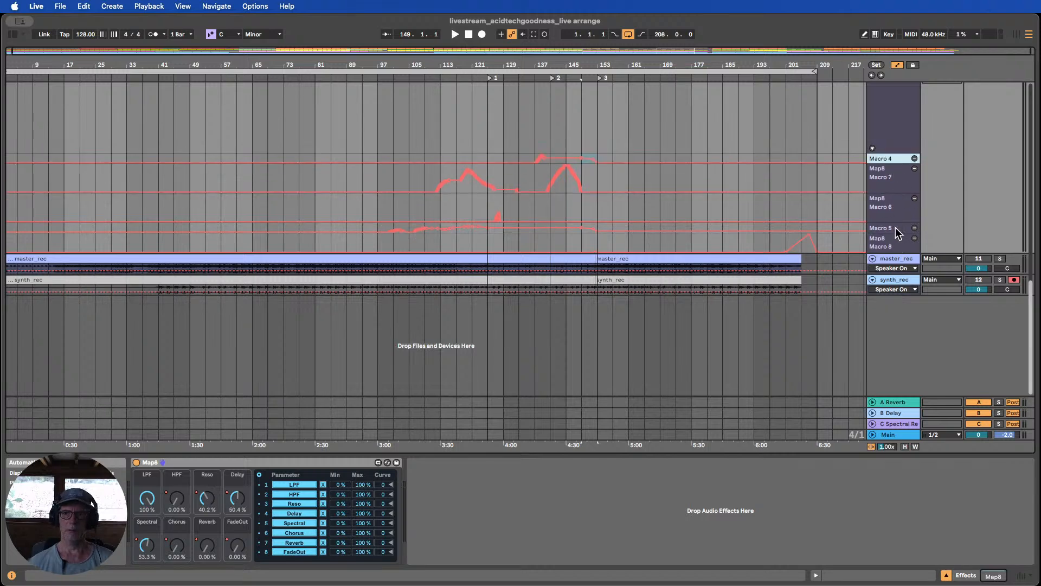
drag(893, 228, 893, 179)
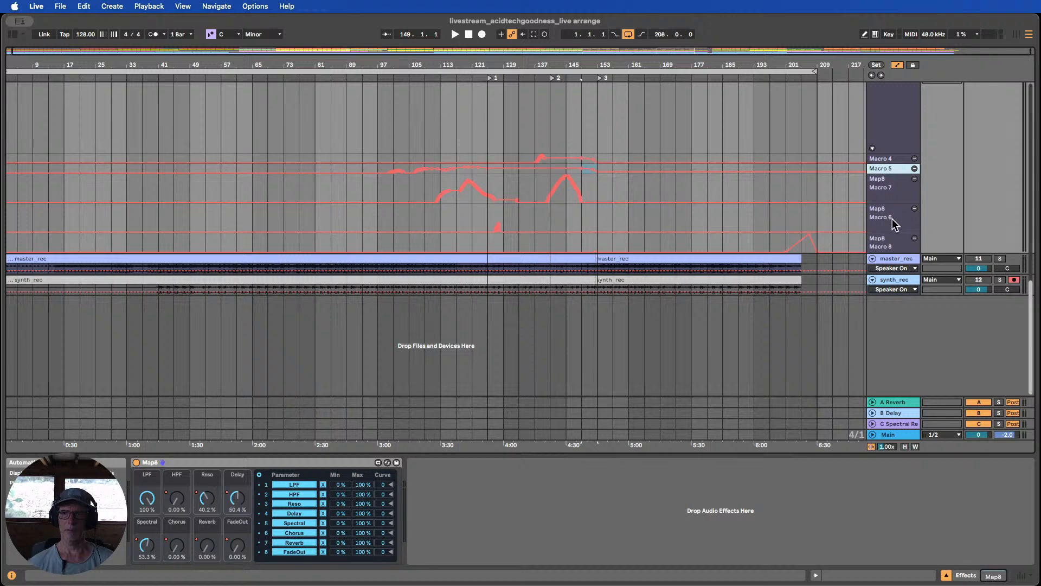
drag(892, 219, 890, 184)
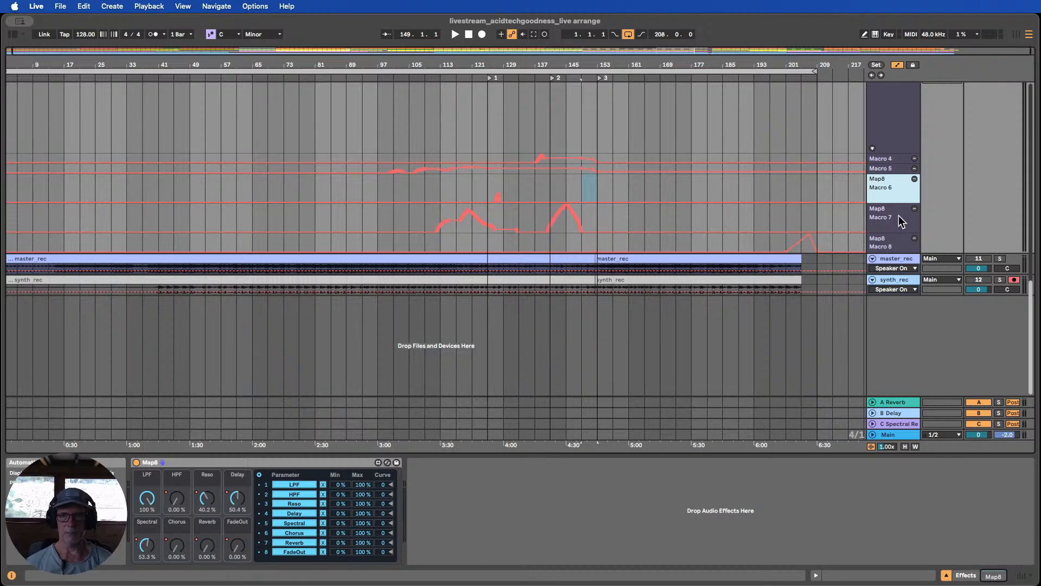
Reduce the height of the Effects track's main lane and hide the device view
scroll(900, 220, up, 3)
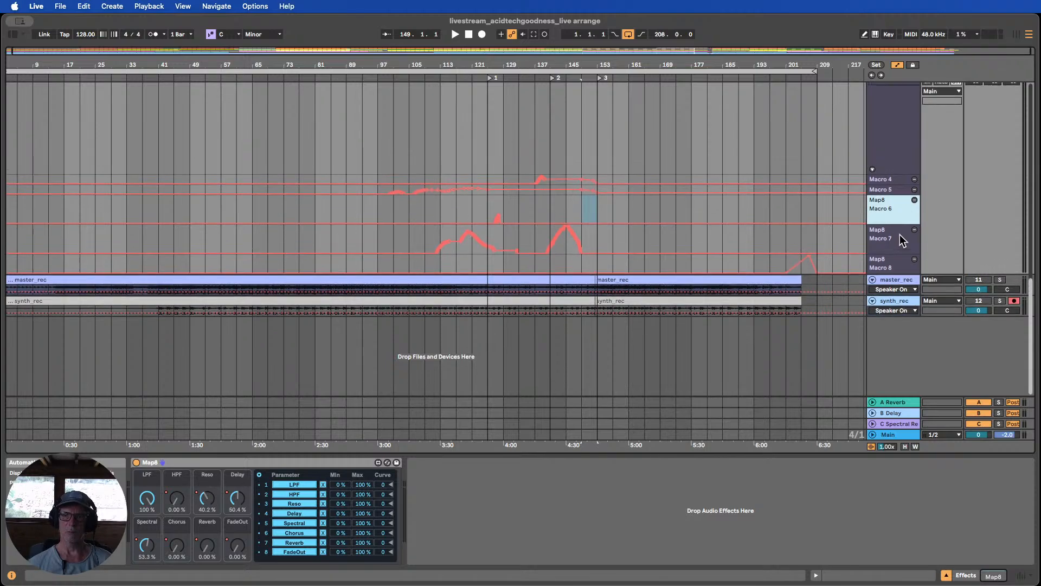
scroll(899, 234, up, 10)
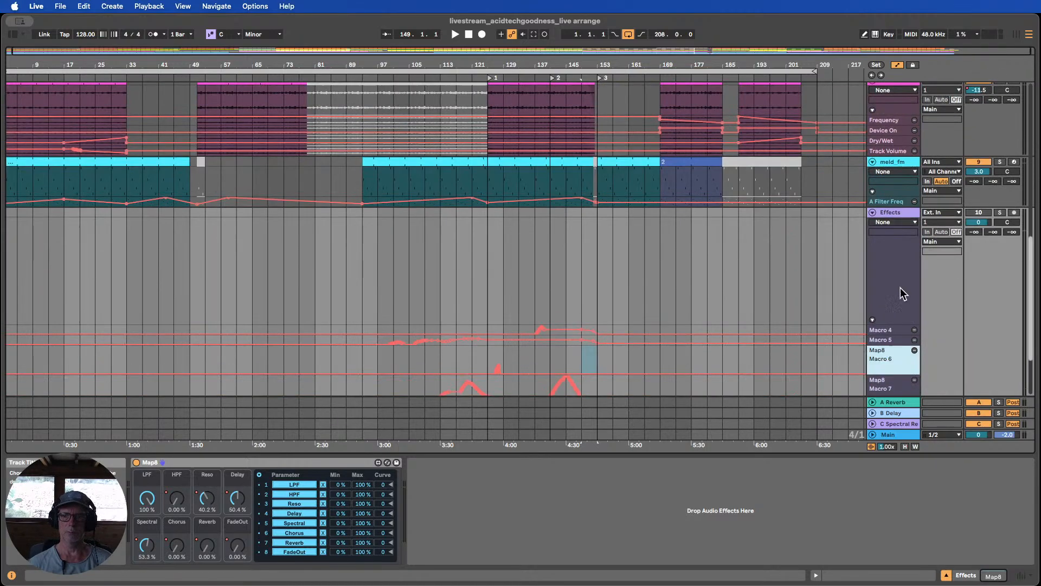
drag(896, 325, 896, 256)
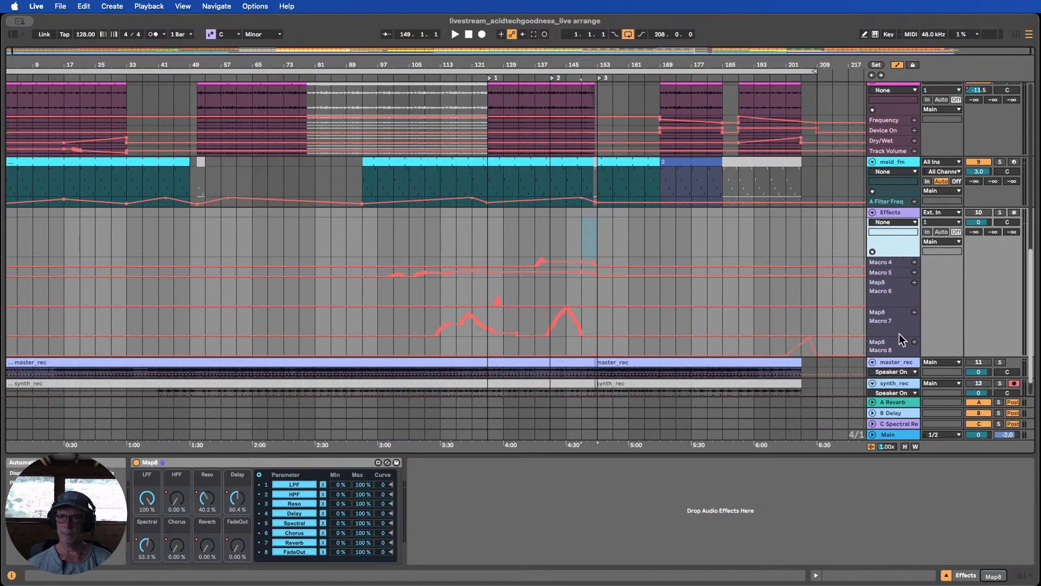
scroll(899, 334, down, 2)
scroll(900, 329, up, 4)
scroll(899, 317, up, 5)
scroll(898, 312, down, 6)
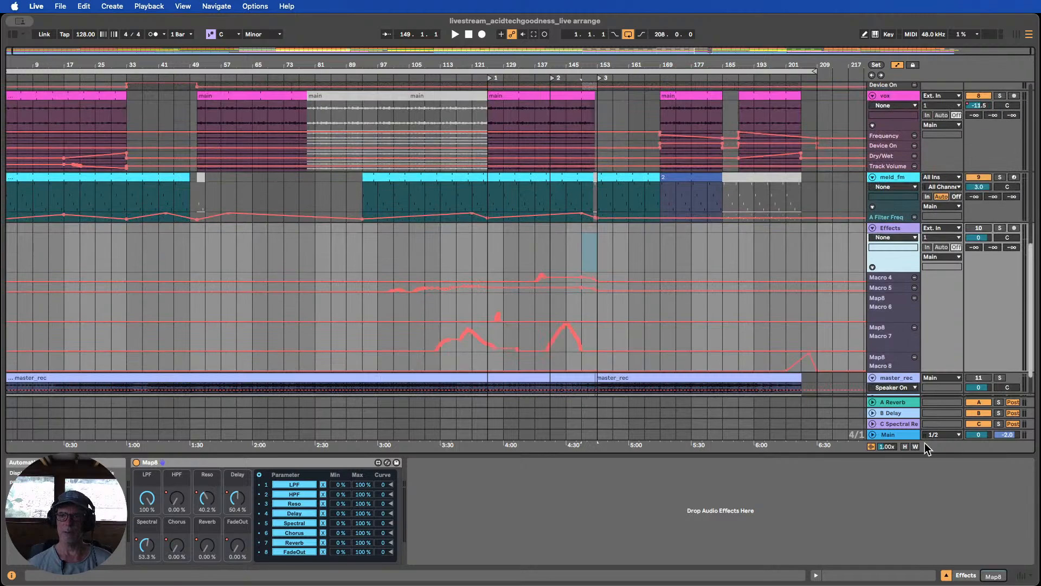
click(946, 576)
Optimize all track heights to fit the arrangement and switch off the automation display
scroll(697, 397, up, 5)
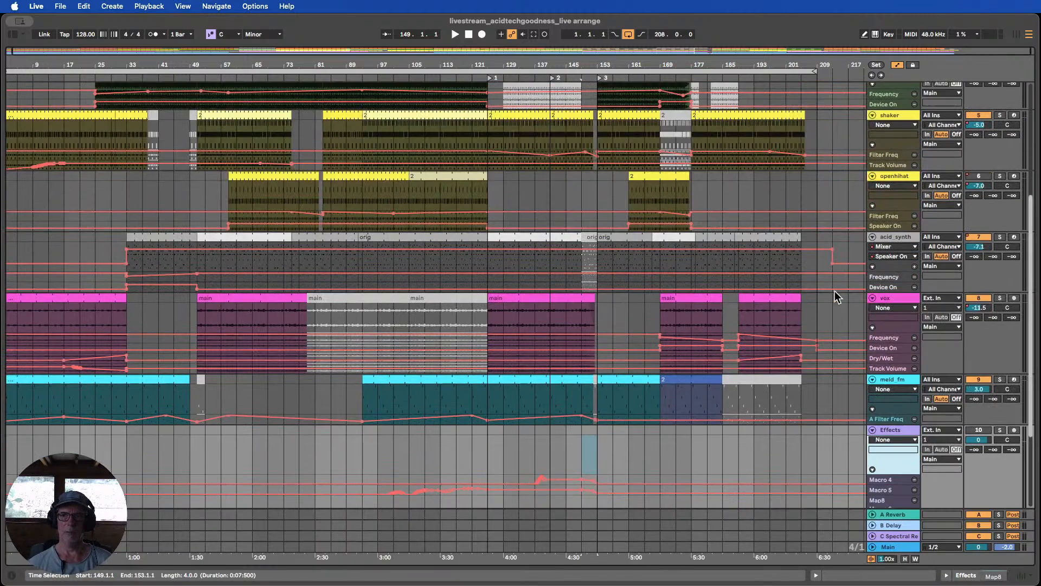
click(904, 559)
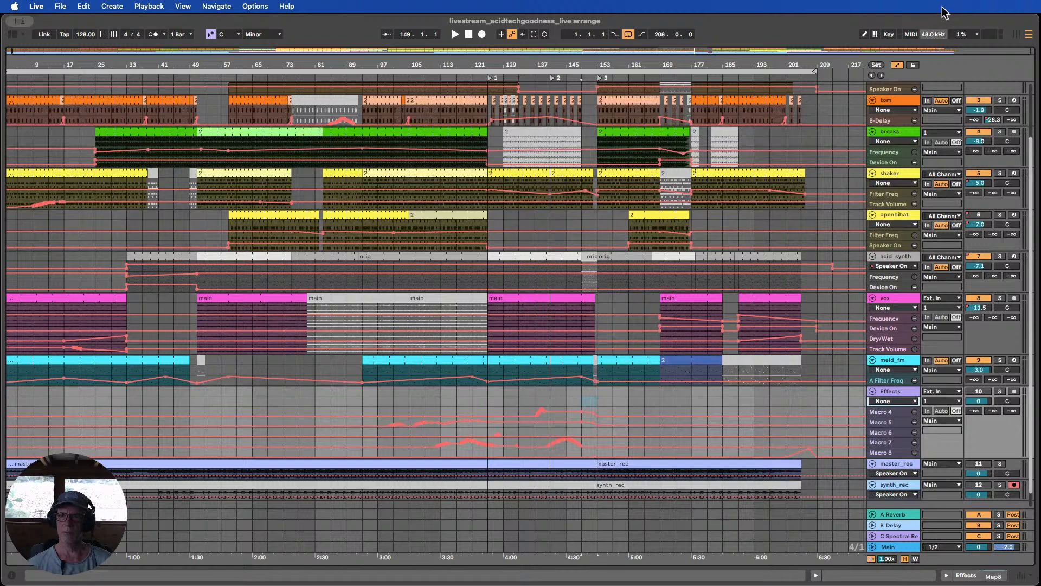
click(897, 65)
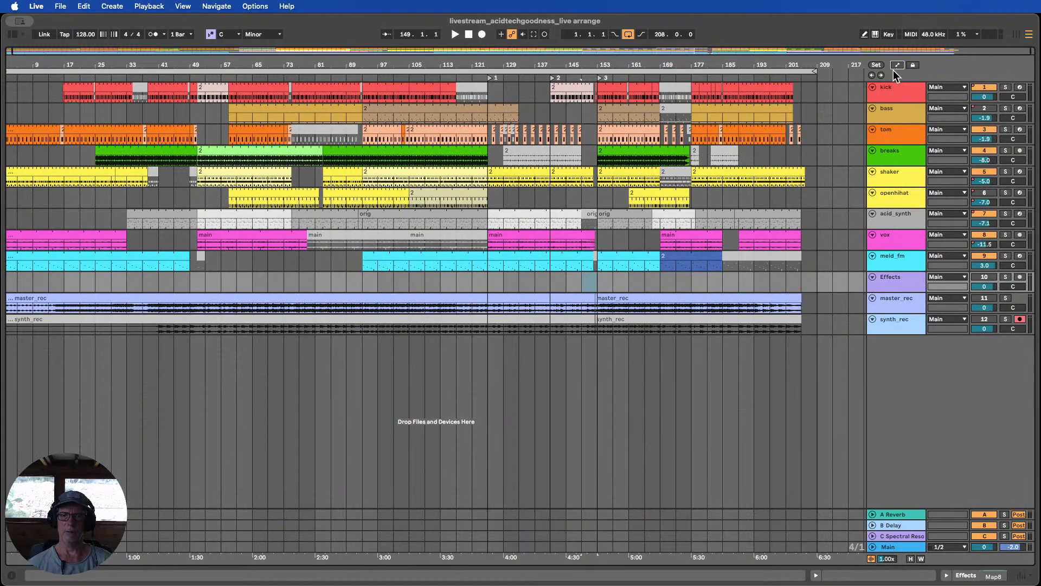
Return playback to the song start and loop the first 16 bars, using a selection on the bass track
click(469, 35)
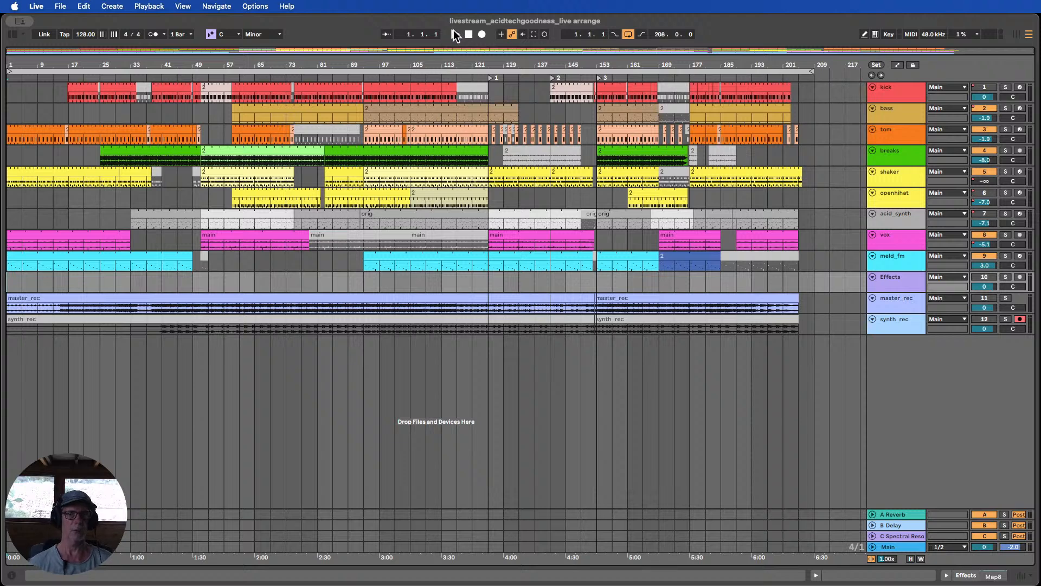
drag(69, 116, 3, 114)
key(super+l)
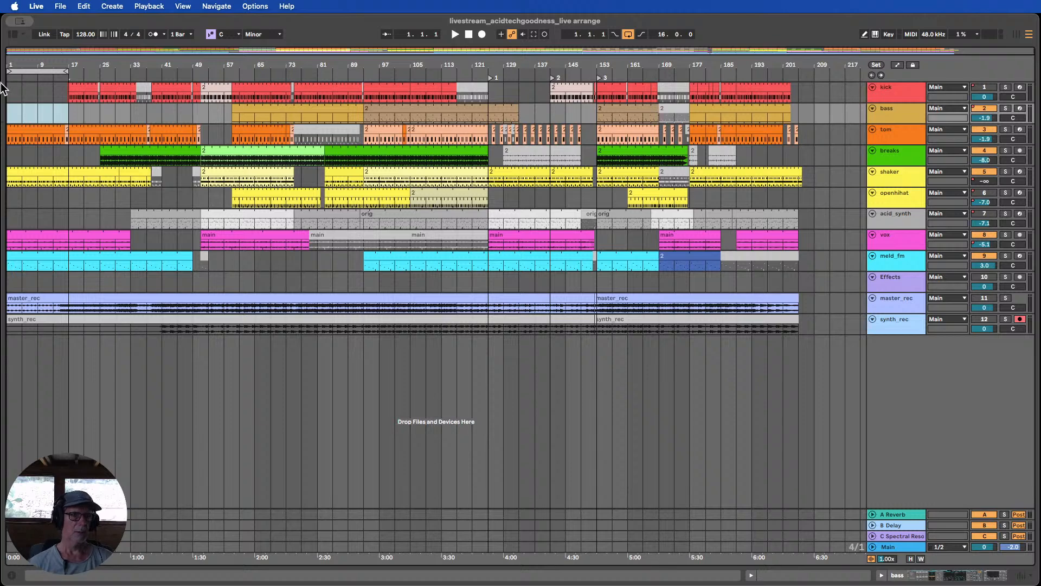
Add locators at bar 1 and bar 9 of the arrangement
drag(18, 64, 98, 97)
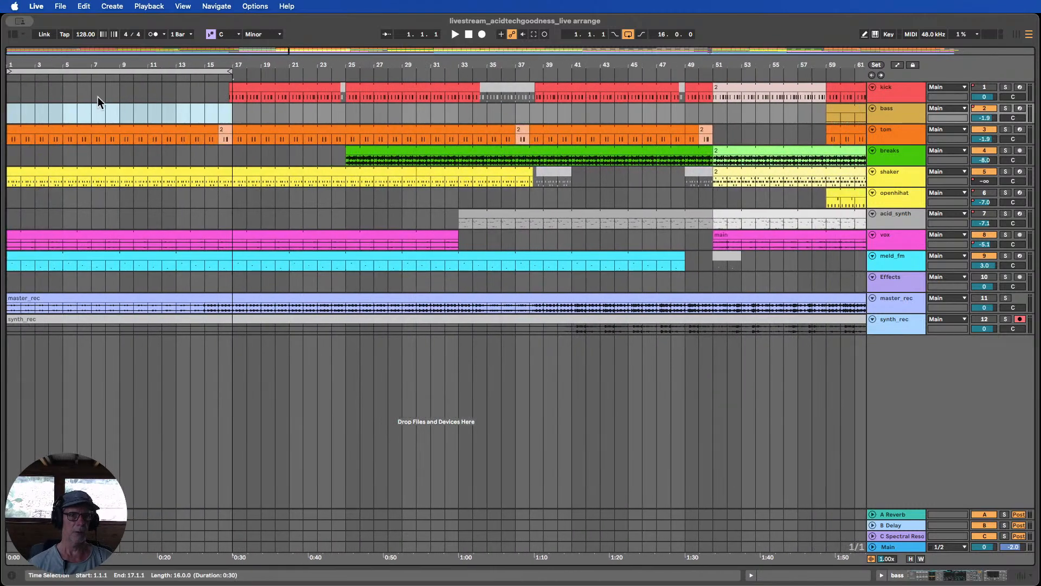
click(119, 107)
click(8, 117)
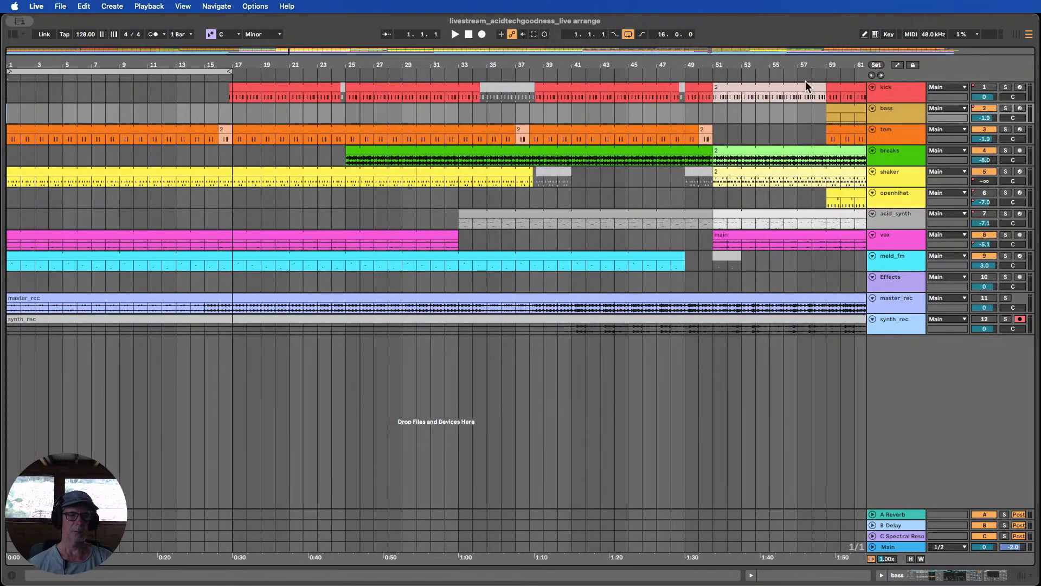
click(876, 64)
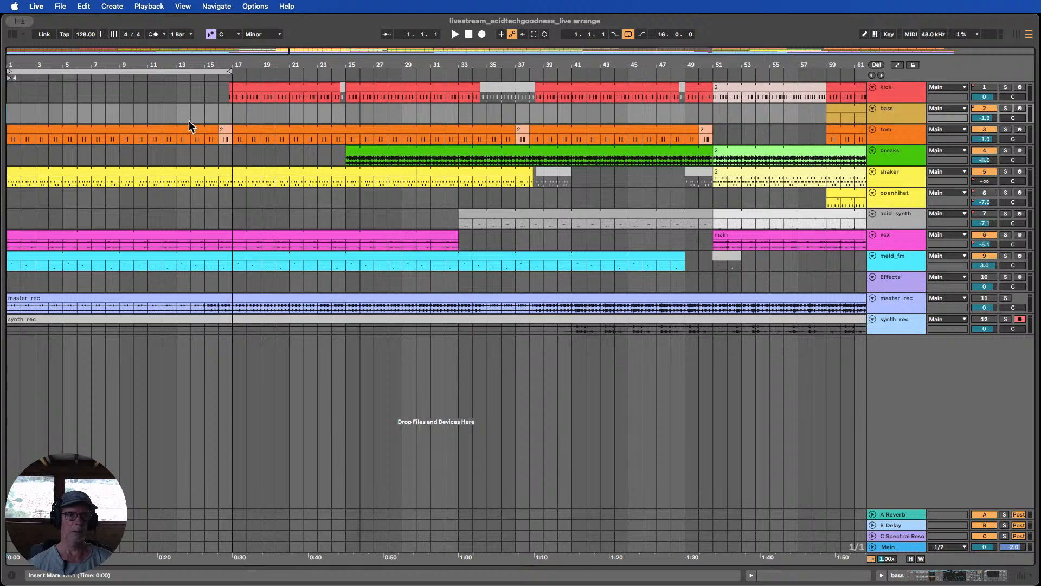
click(120, 108)
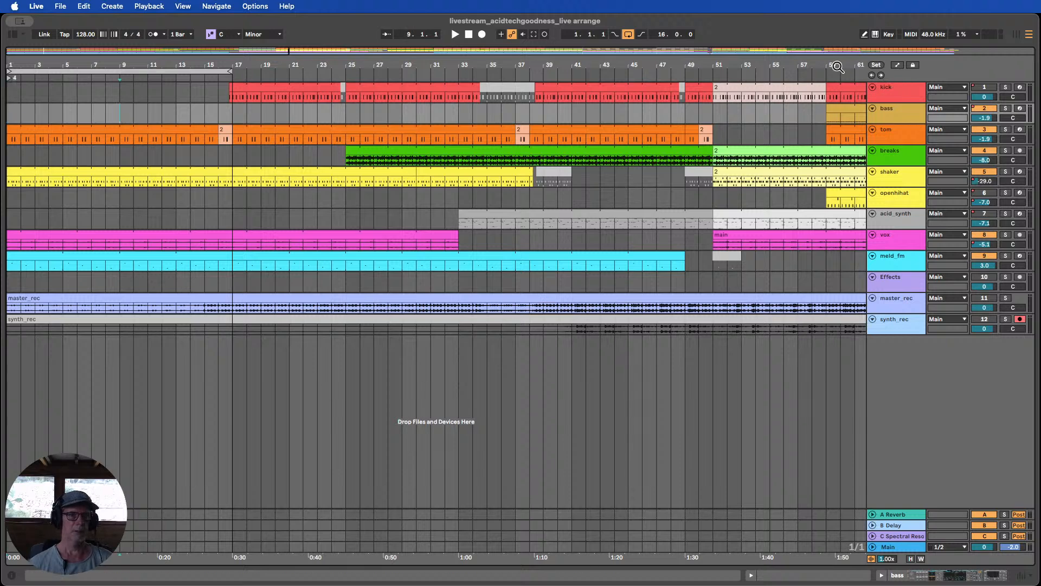
click(876, 64)
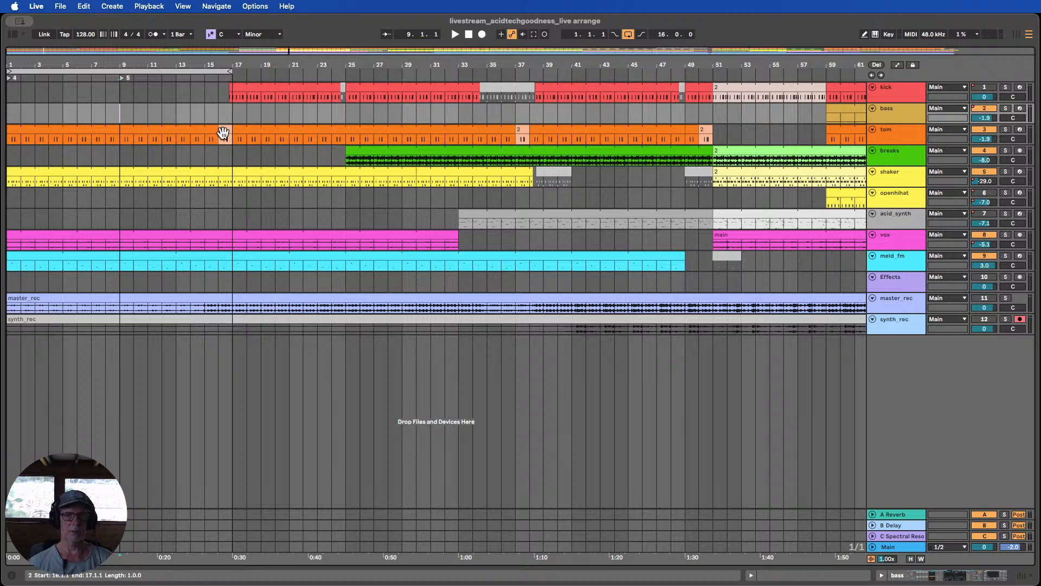
Rename the locator at bar 1 as 1
right_click(14, 76)
click(32, 93)
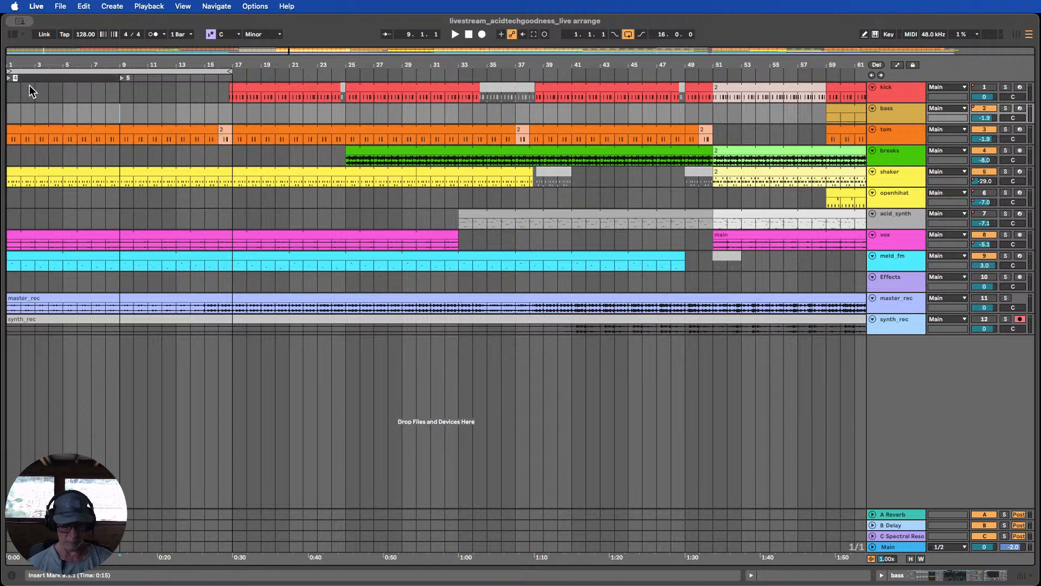
text(1)
Rename the locator at bar 9 as 2
right_click(129, 77)
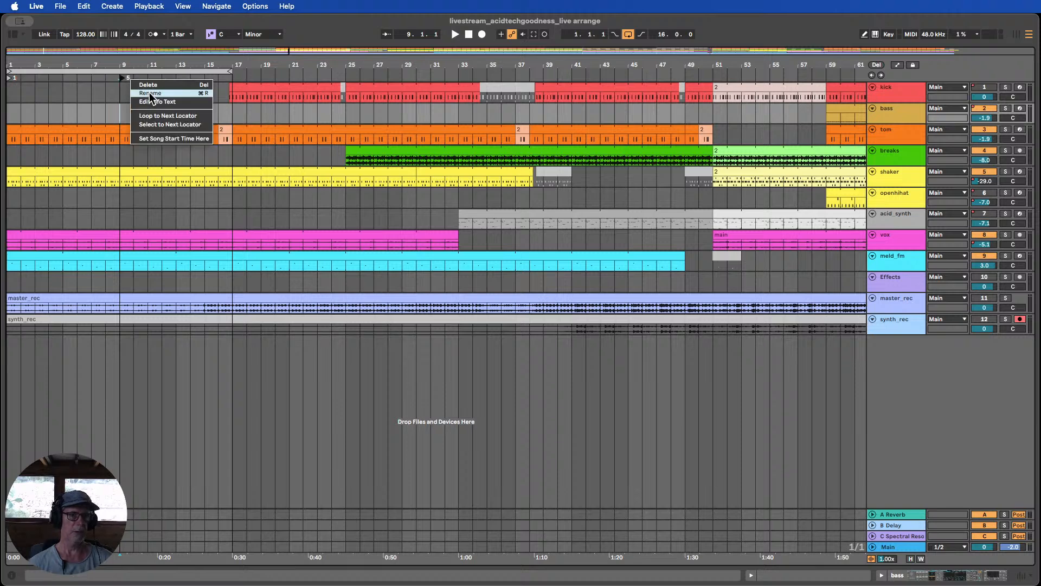
click(149, 92)
text(2)
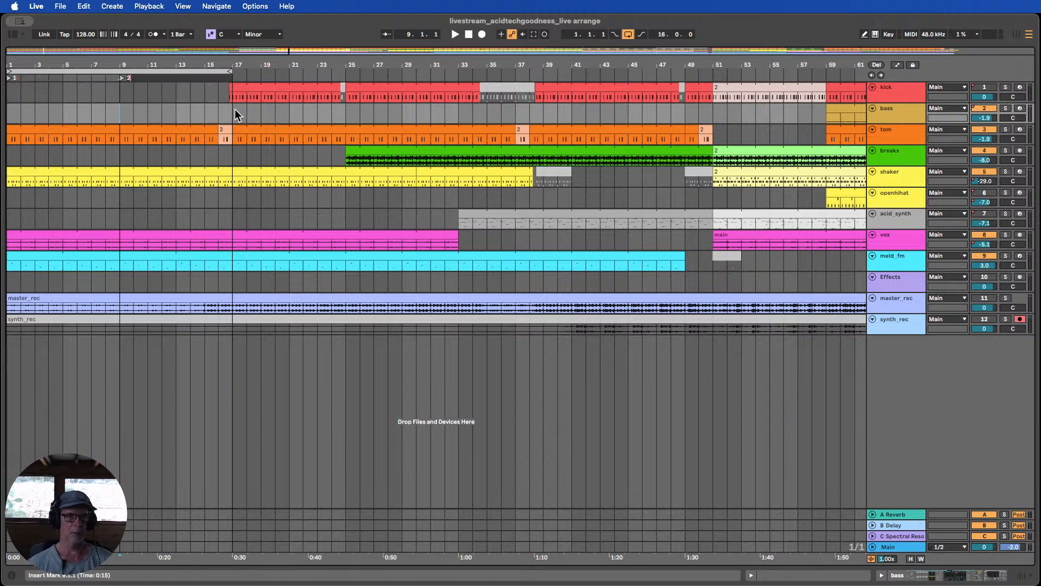
Add a locator at bar 17 of the arrangement and rename it as 3
click(235, 110)
click(871, 66)
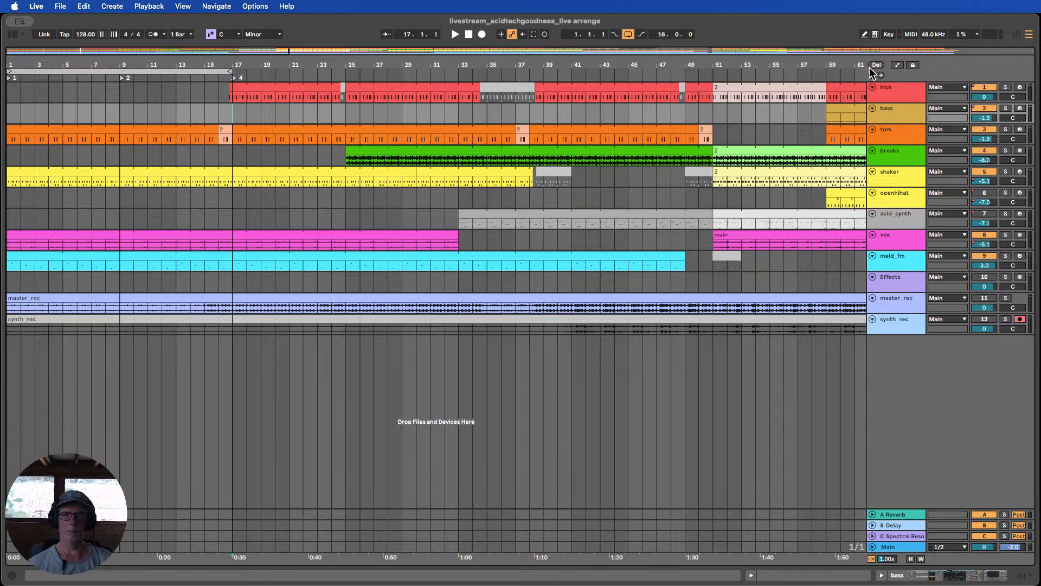
right_click(239, 79)
click(272, 97)
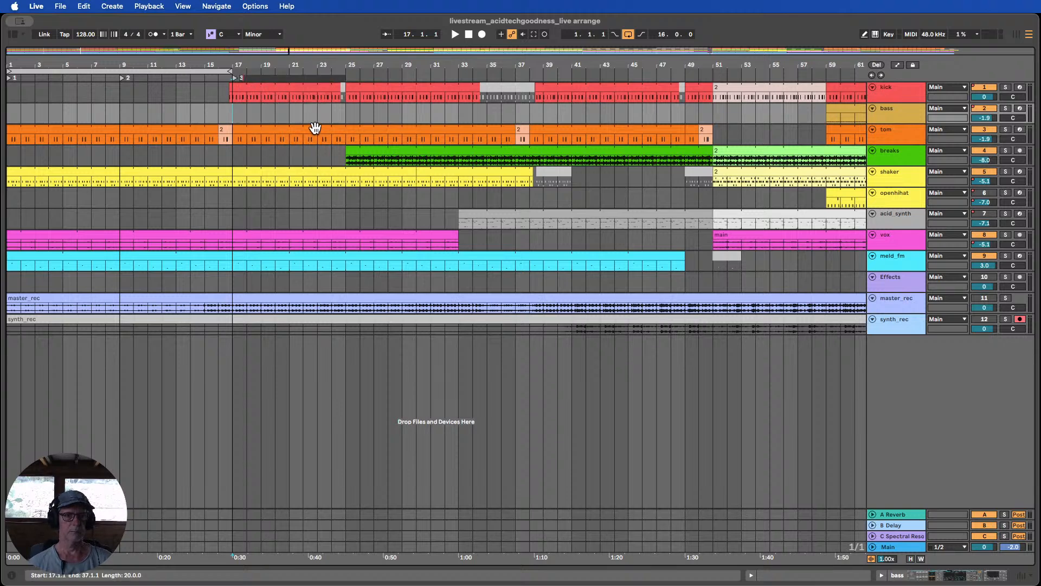
Add further locators at bars 25, 33, 41 and 49 of the arrangement
click(340, 117)
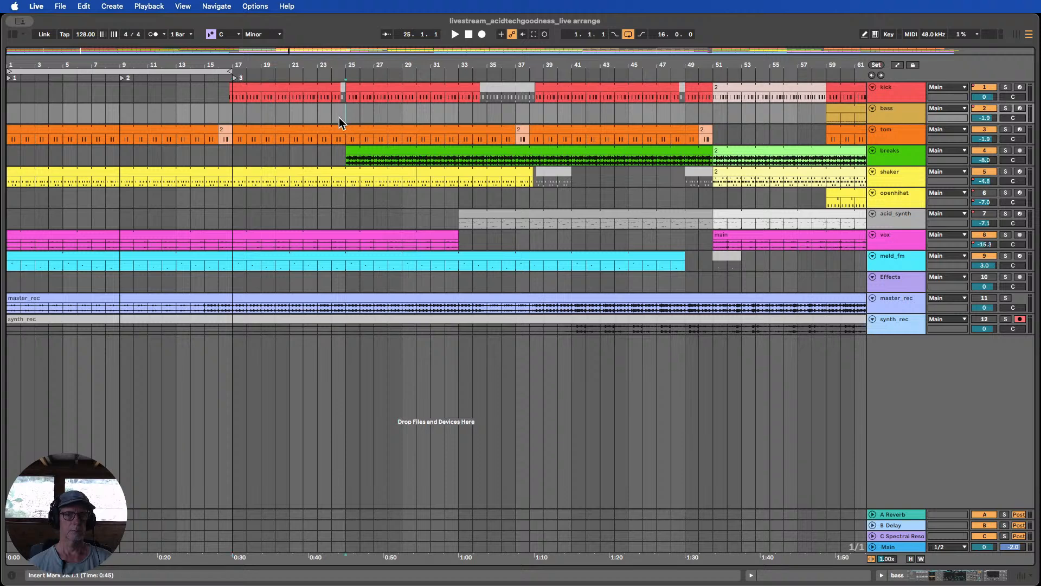
click(878, 65)
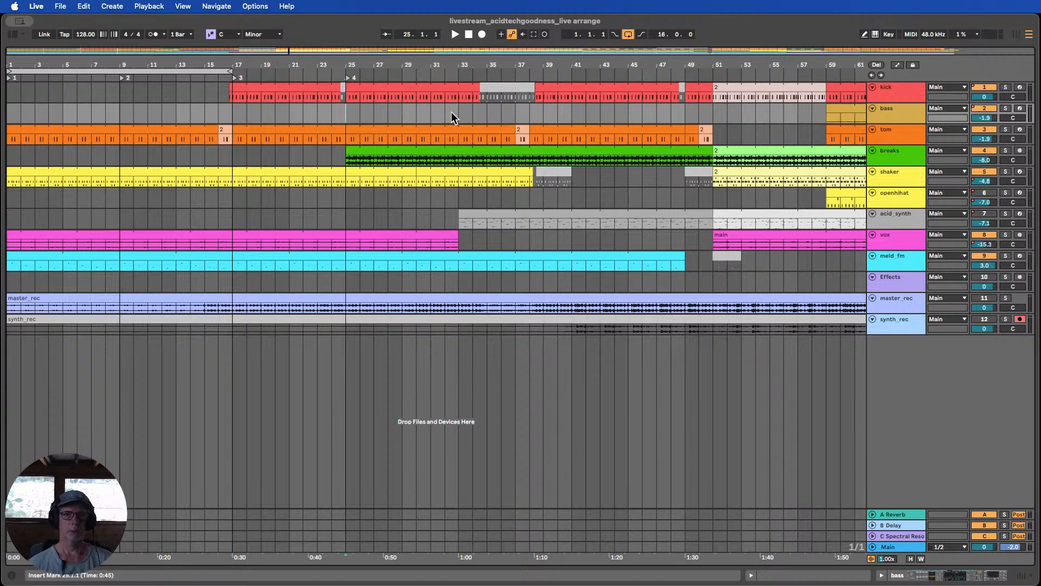
click(460, 114)
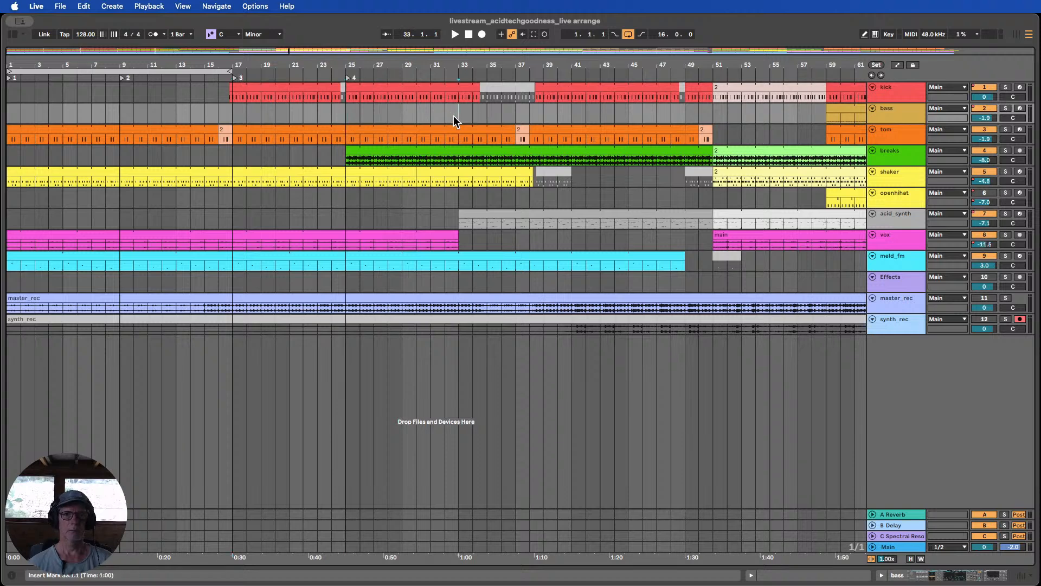
click(877, 65)
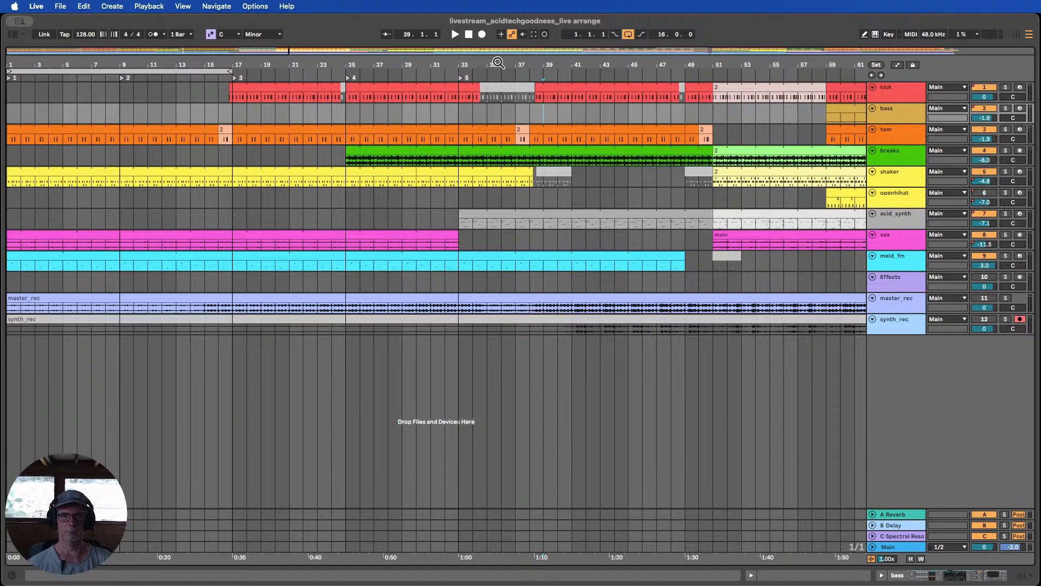
drag(497, 64, 420, 70)
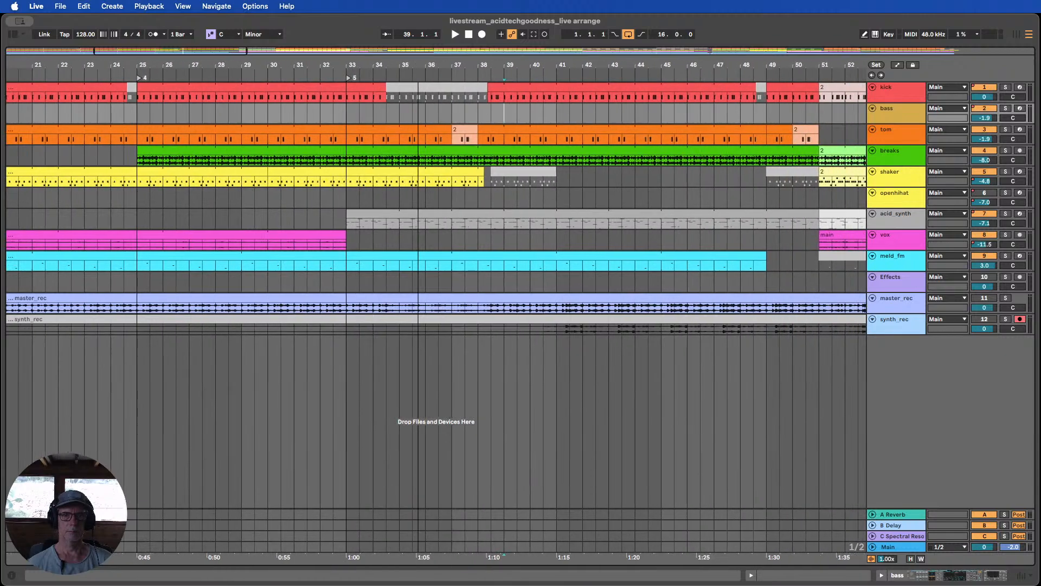
click(557, 118)
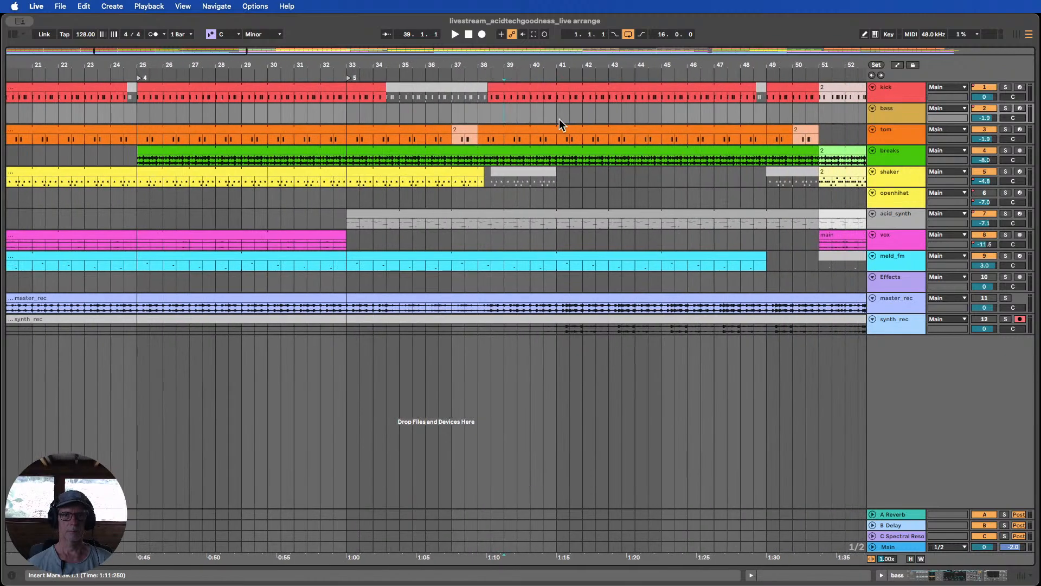
click(877, 65)
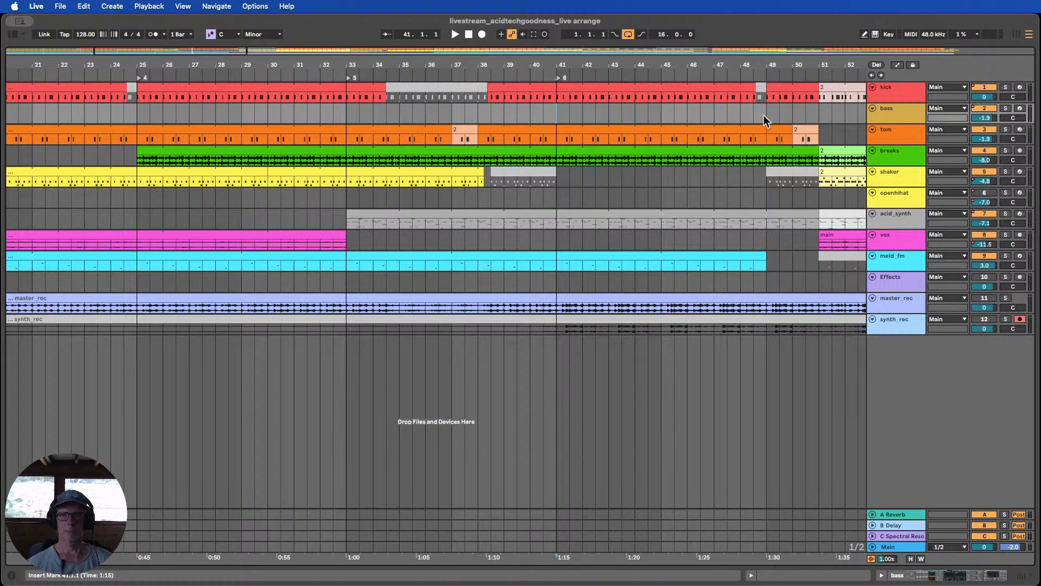
click(876, 65)
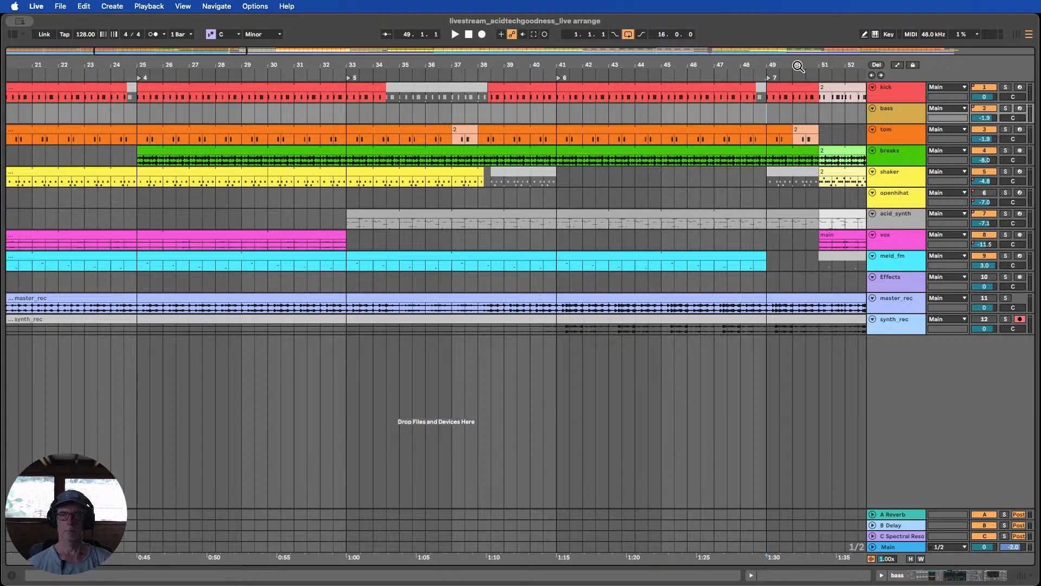
Shorten the arrangement loop so that it covers only the first 8 bars
drag(797, 65, 329, 38)
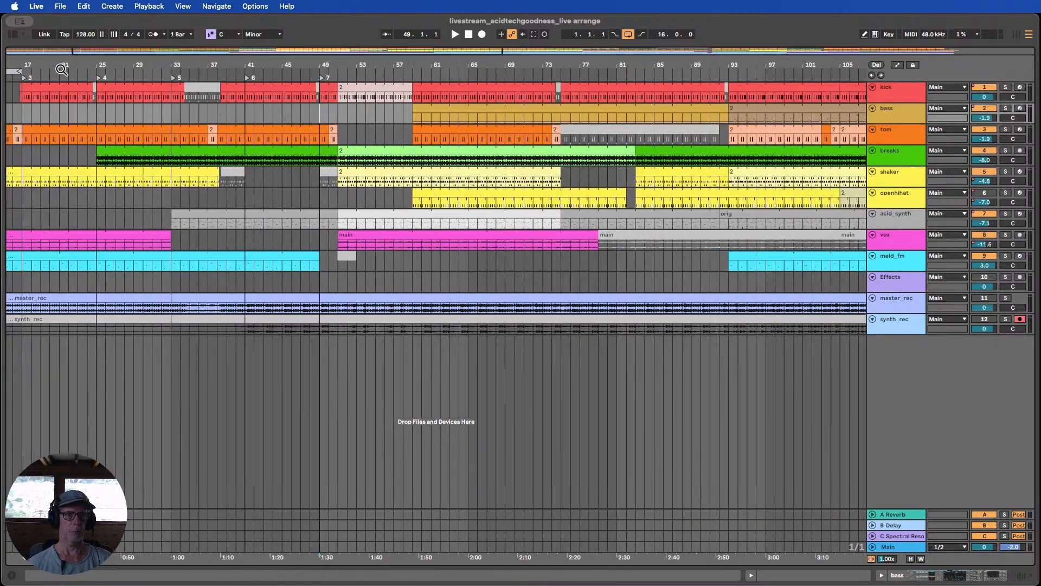
drag(60, 65, 190, 66)
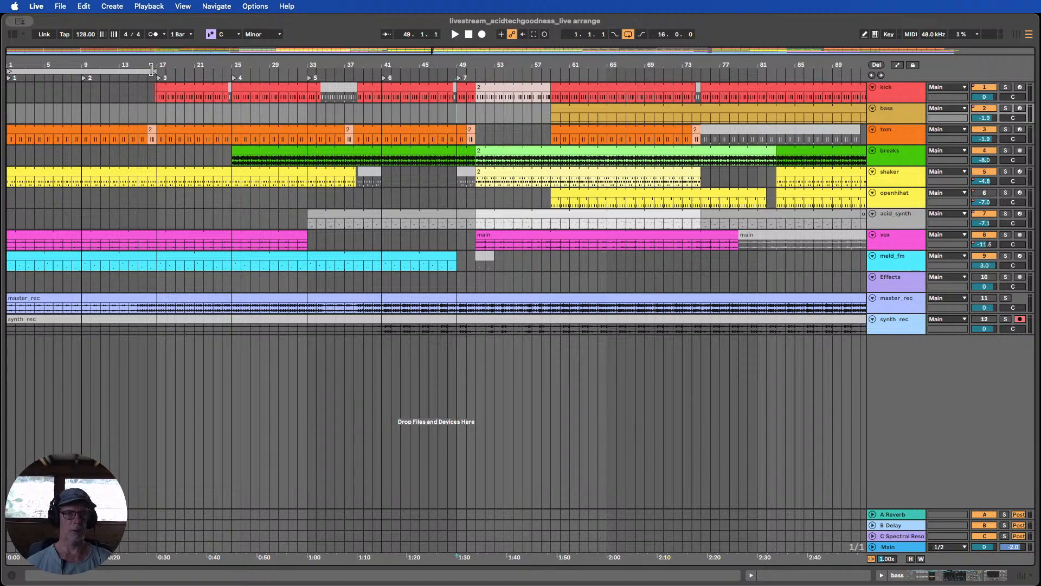
click(150, 70)
drag(149, 70, 80, 71)
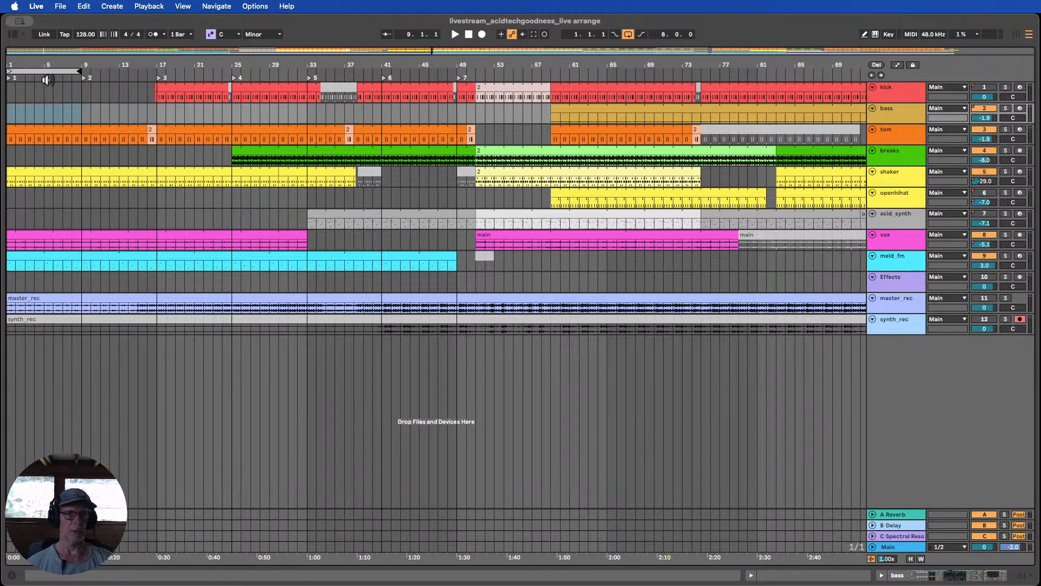
Add locators at bars 57, 65, 73 and 81, and return the playback position to the song start
drag(161, 65, 181, 68)
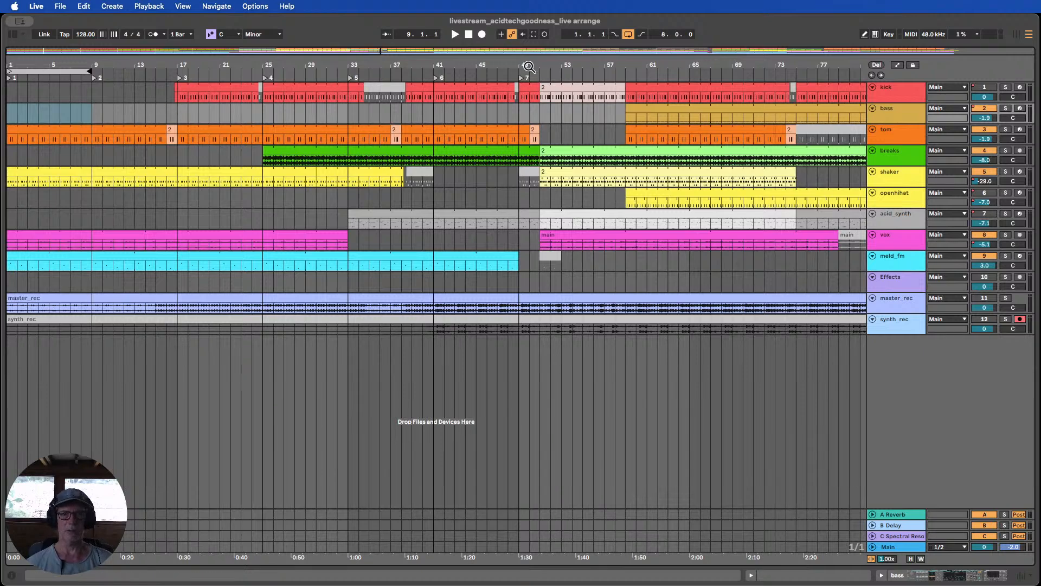
drag(528, 67, 529, 51)
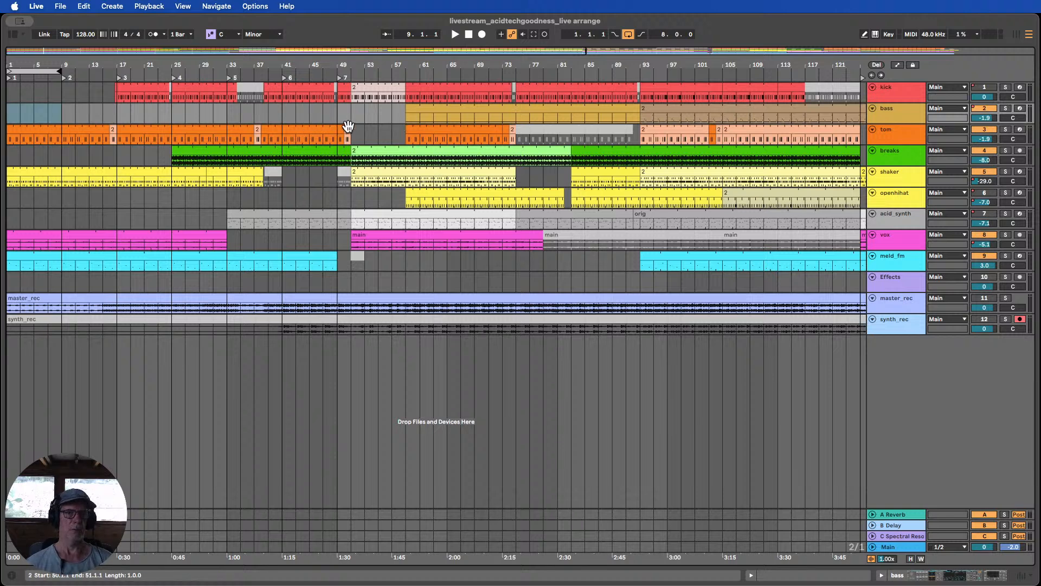
click(388, 116)
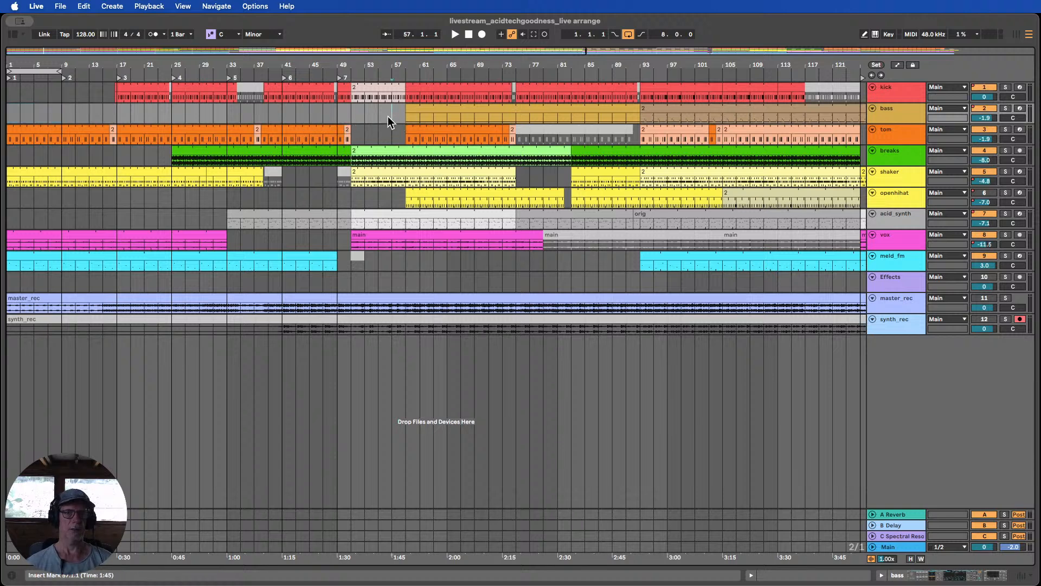
click(877, 64)
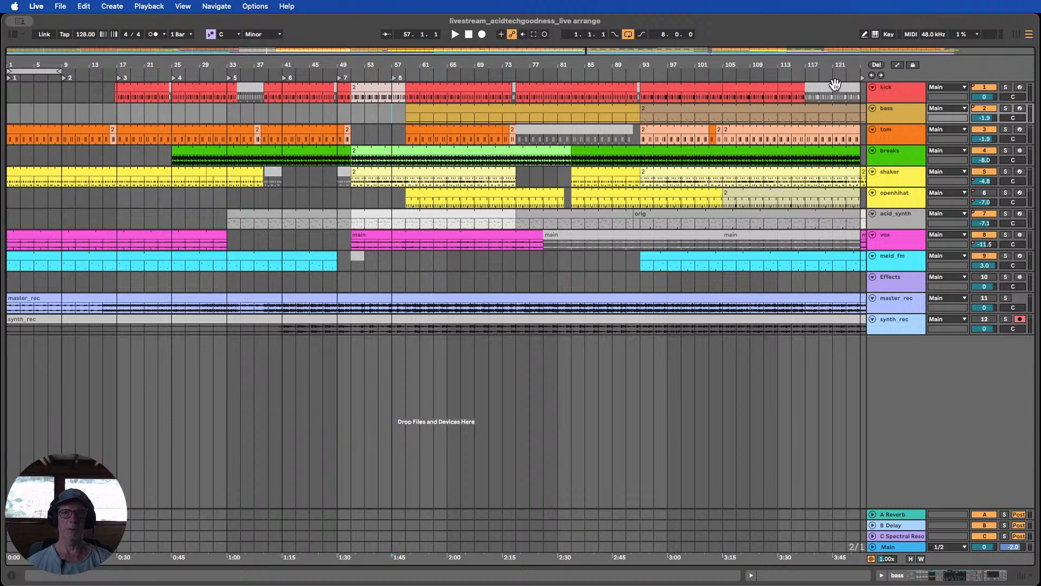
click(448, 116)
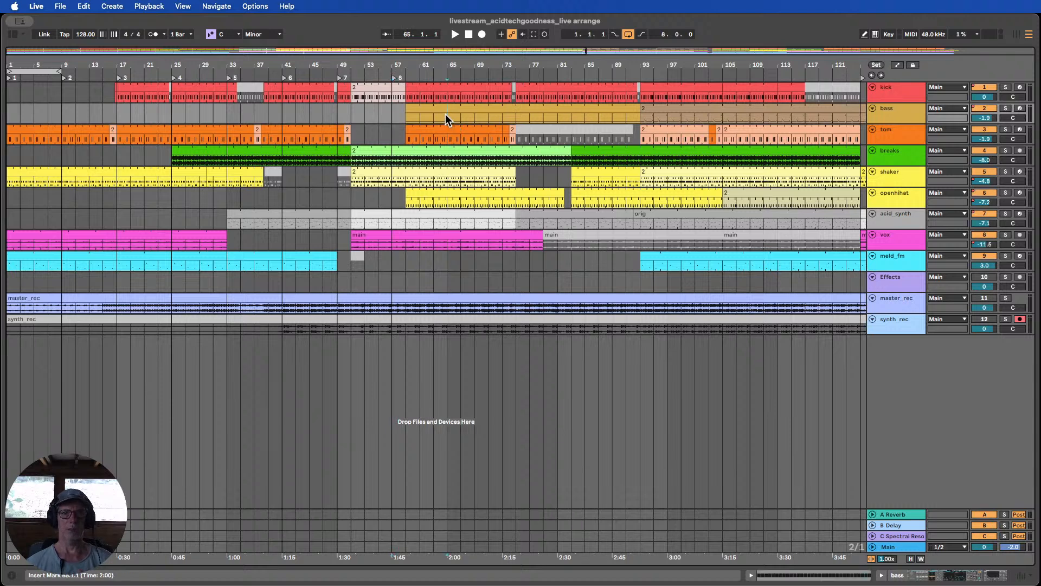
click(876, 65)
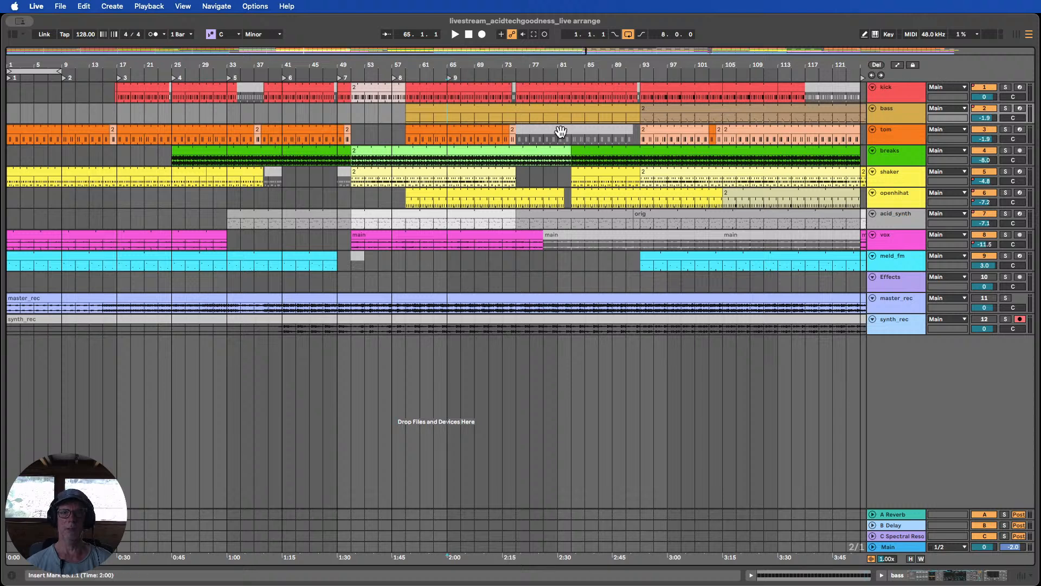
click(502, 116)
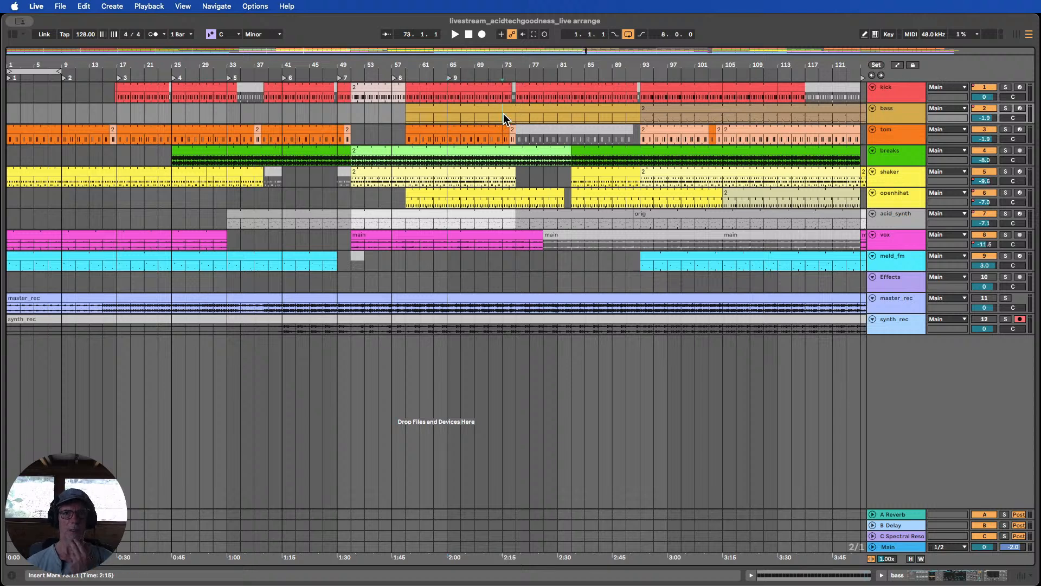
click(876, 66)
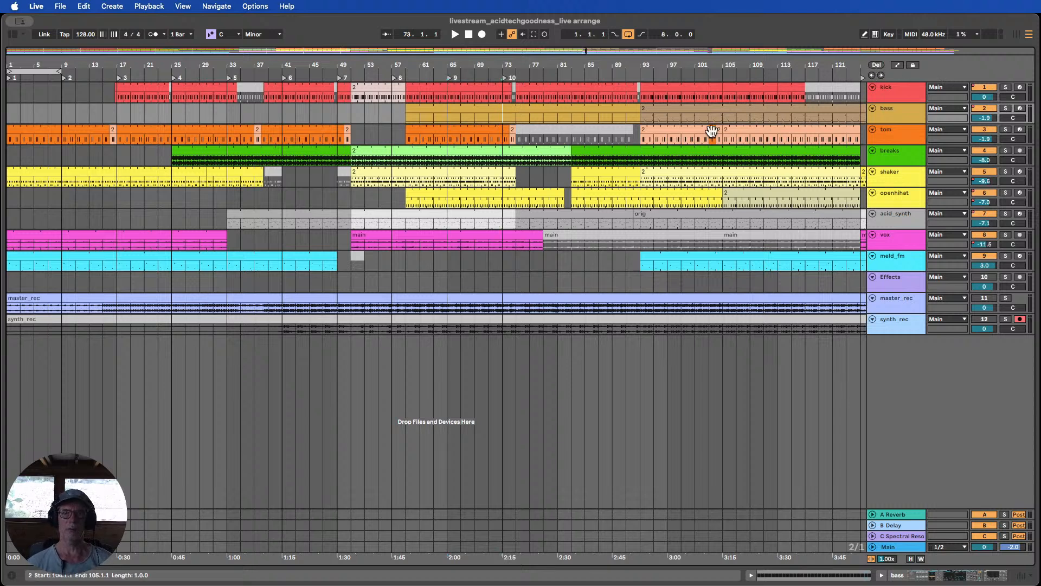
click(555, 115)
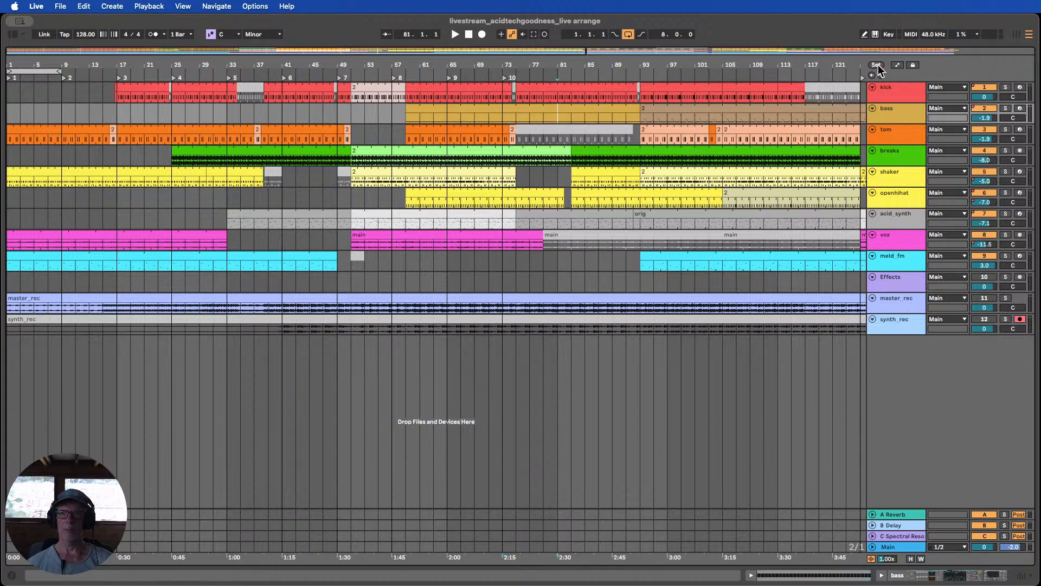
click(470, 38)
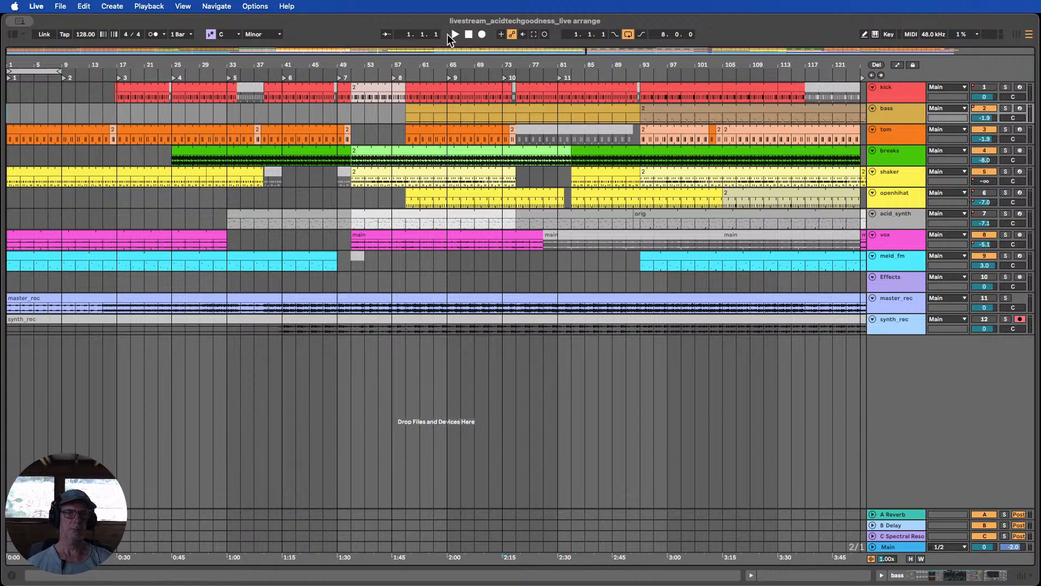
Enlarge the tom track's height and switch on the automation display for the arrangement
drag(16, 64, 17, 89)
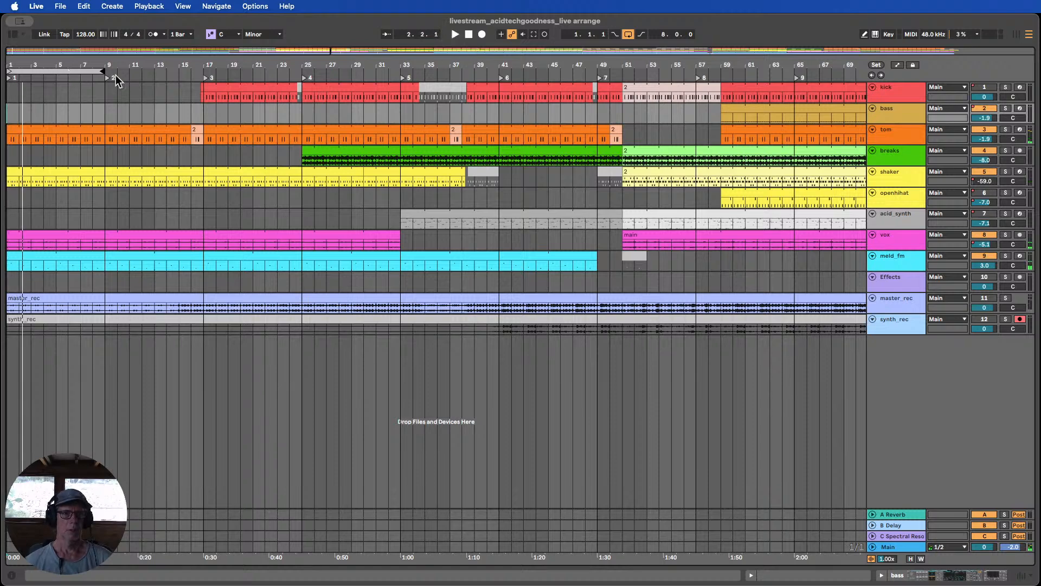
drag(52, 68, 84, 154)
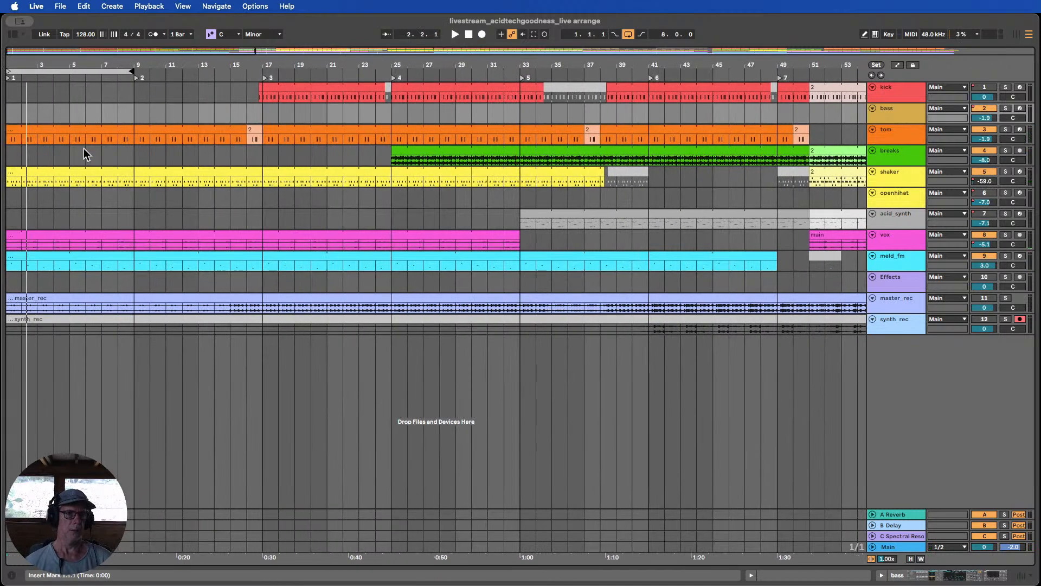
click(121, 156)
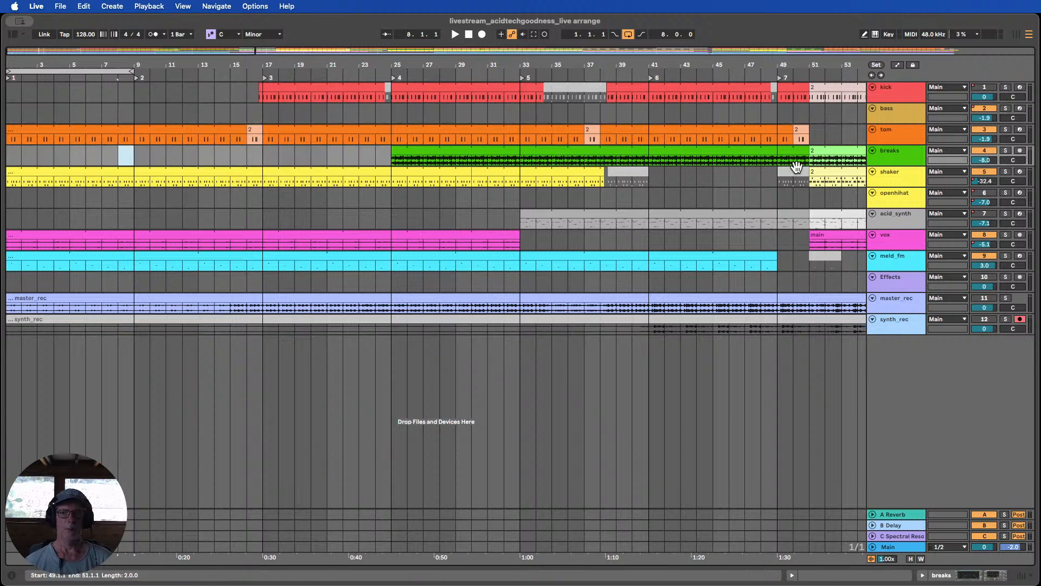
drag(901, 144, 904, 171)
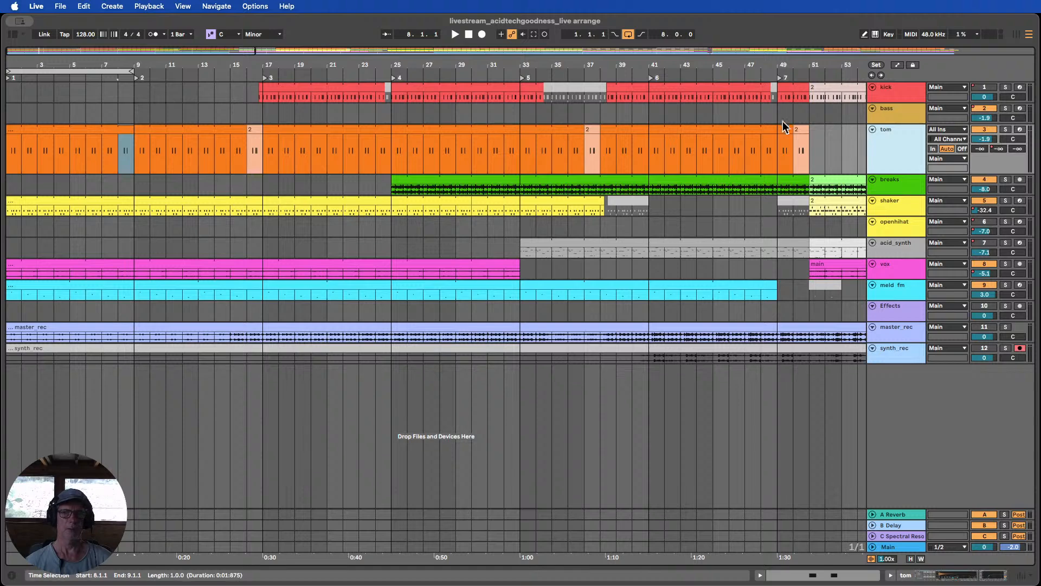
click(898, 65)
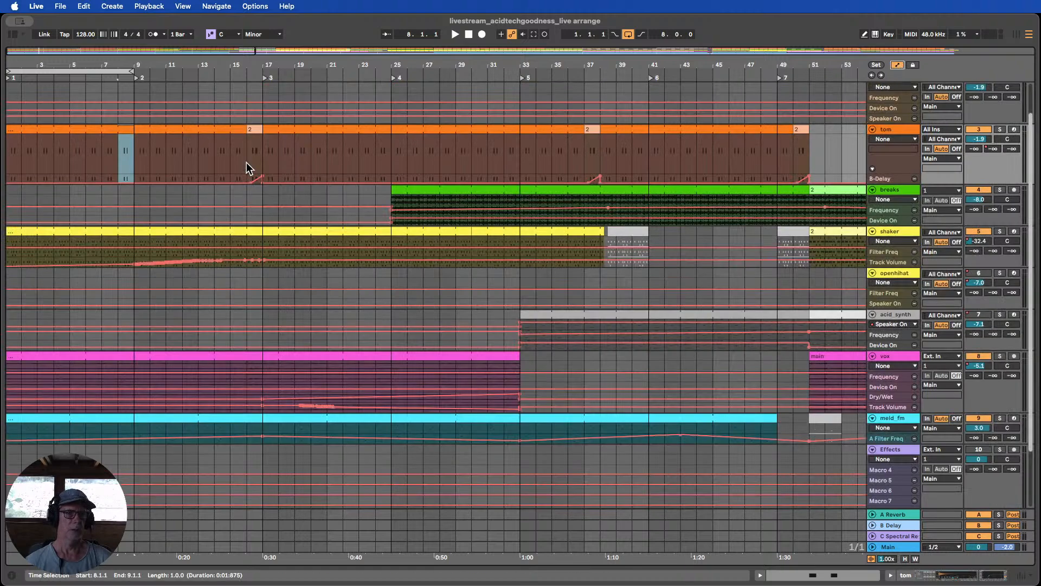
Copy bars 15 and 16 of the tom track, including the delay automation rise, onto bars 7 and 8
click(254, 132)
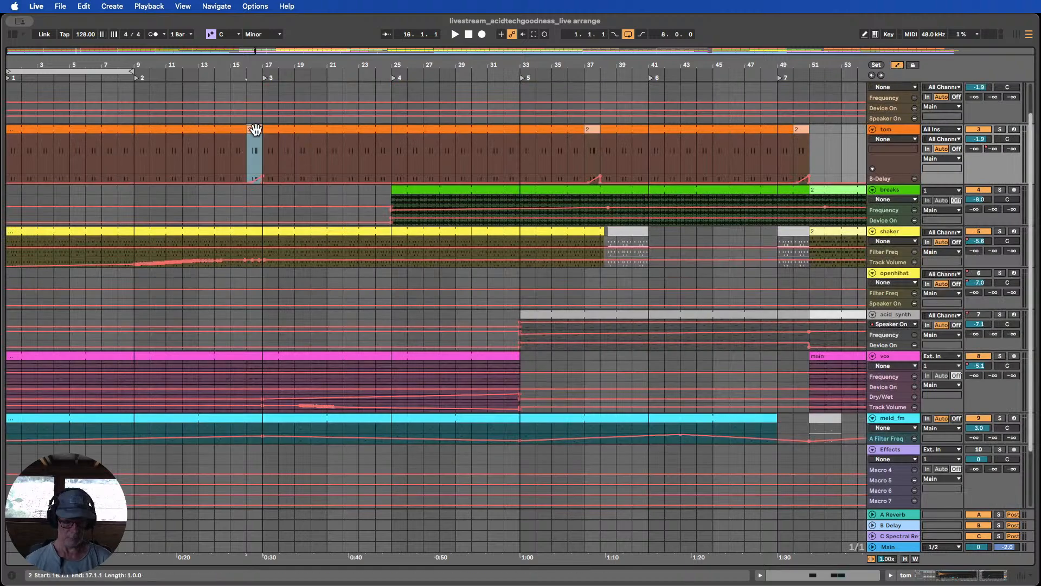
drag(272, 151, 268, 178)
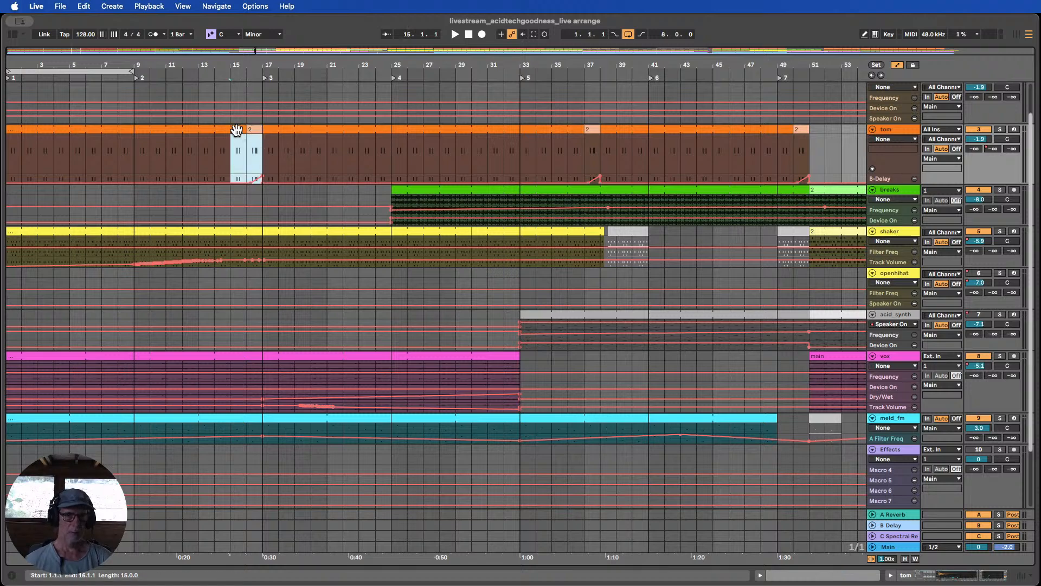
drag(236, 130, 113, 131)
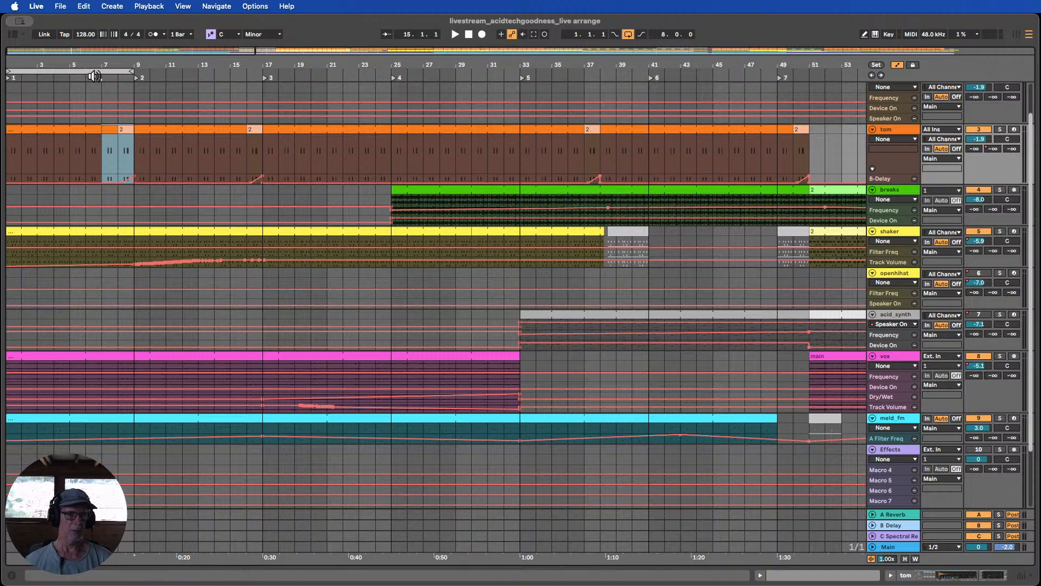
Play the looped first section to check the copied tom fill at bar 8 and the loop restart
click(90, 76)
click(111, 129)
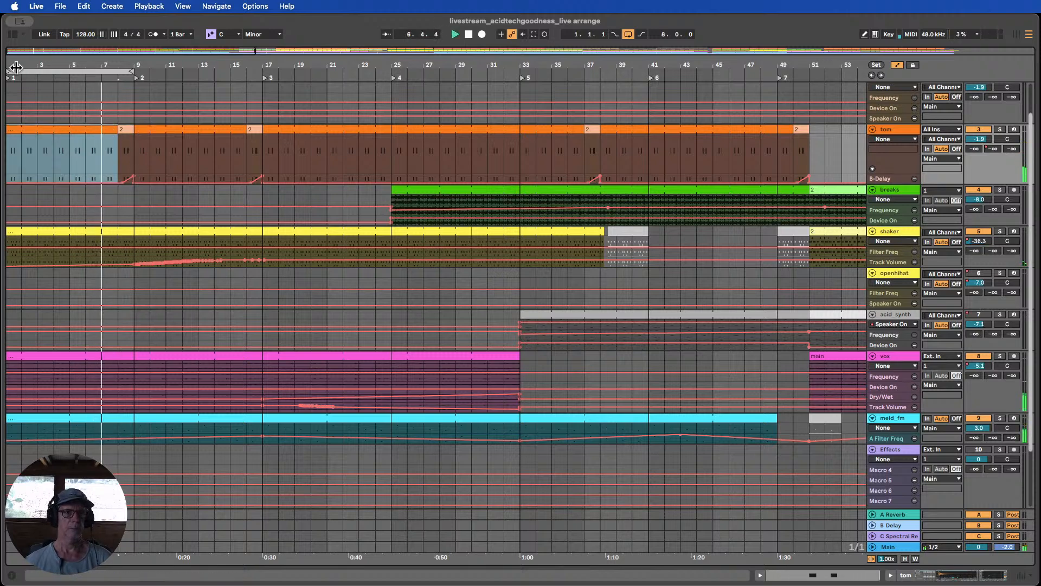
drag(39, 66, 40, 66)
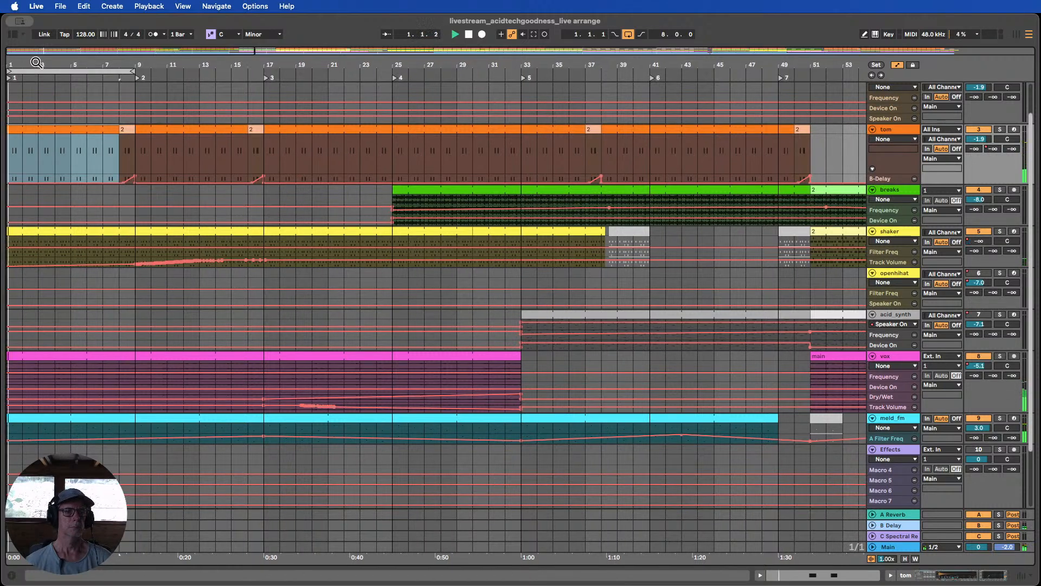
Play the opening bars again and show the tom track's devices
click(10, 71)
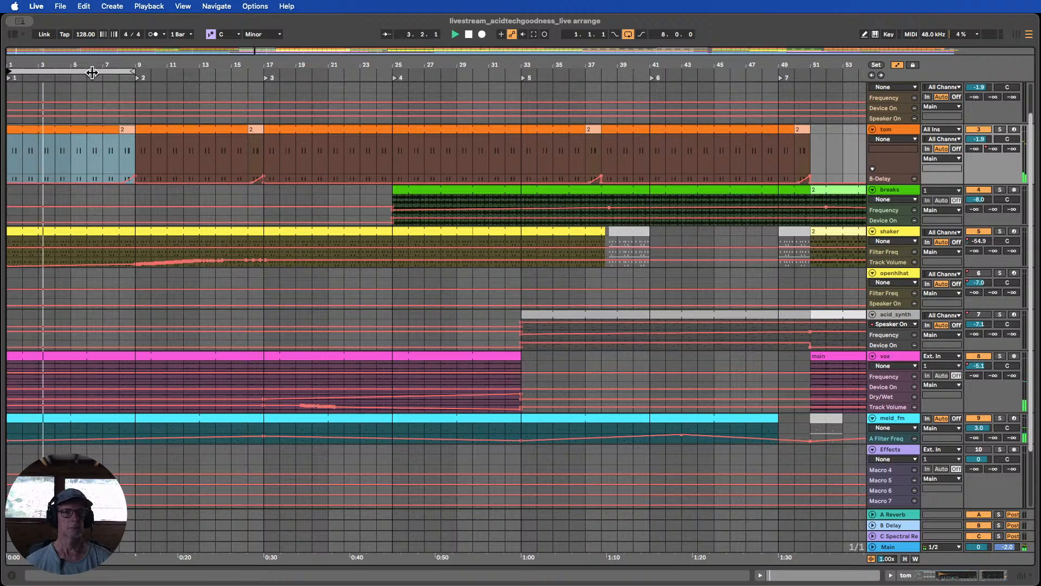
drag(103, 67, 288, 67)
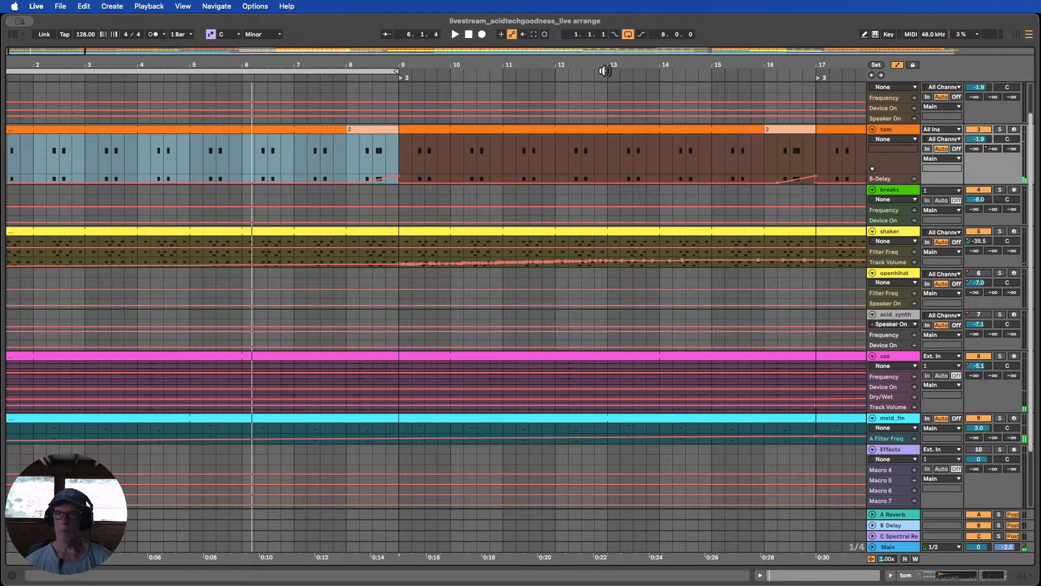
double_click(891, 132)
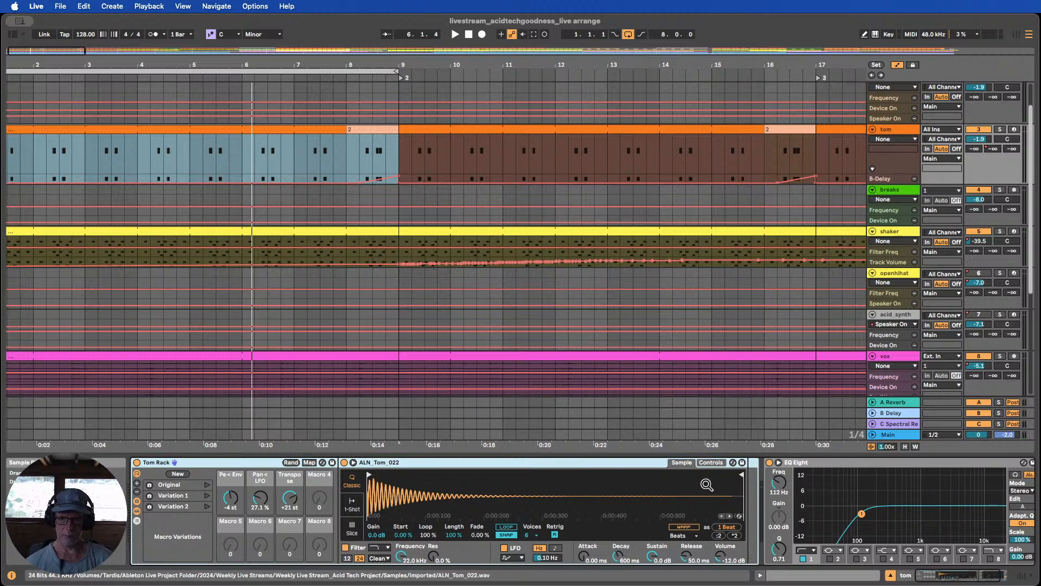
Locate the tom instrument's source sample ALN_Tom_022.wav among the project's imported samples through hot-swap
click(739, 516)
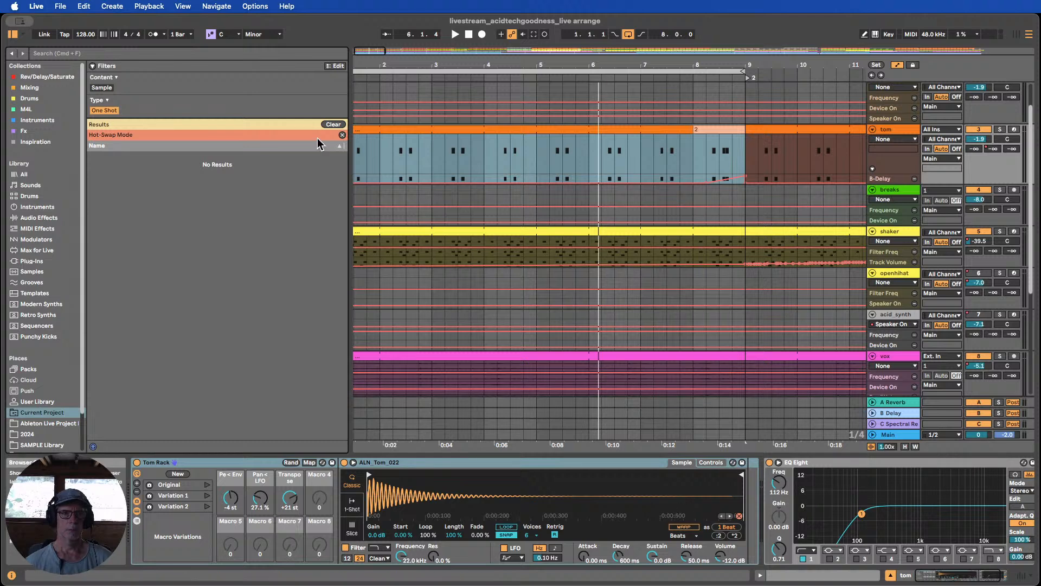
click(333, 124)
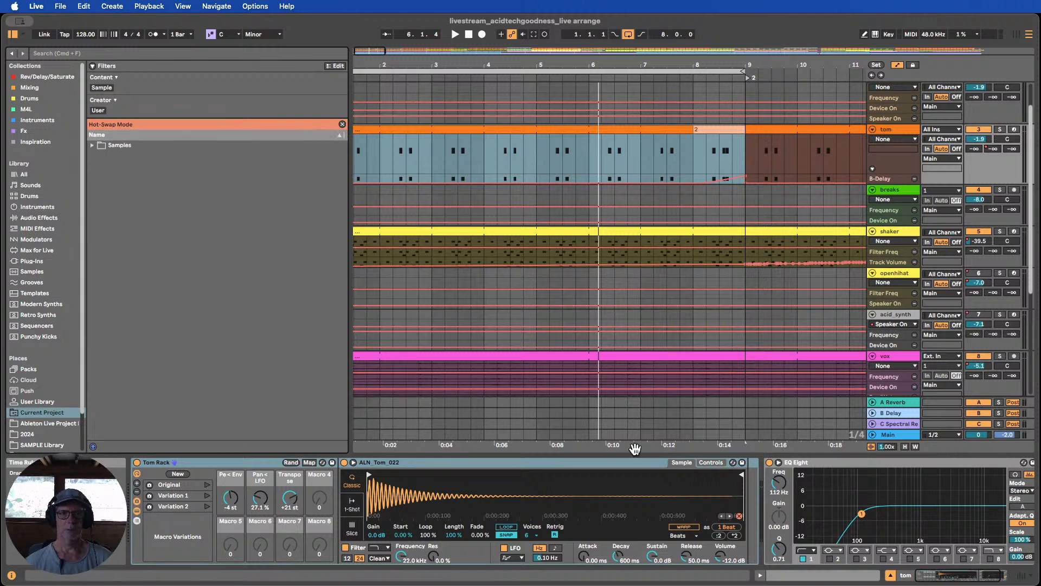
click(738, 516)
click(738, 516)
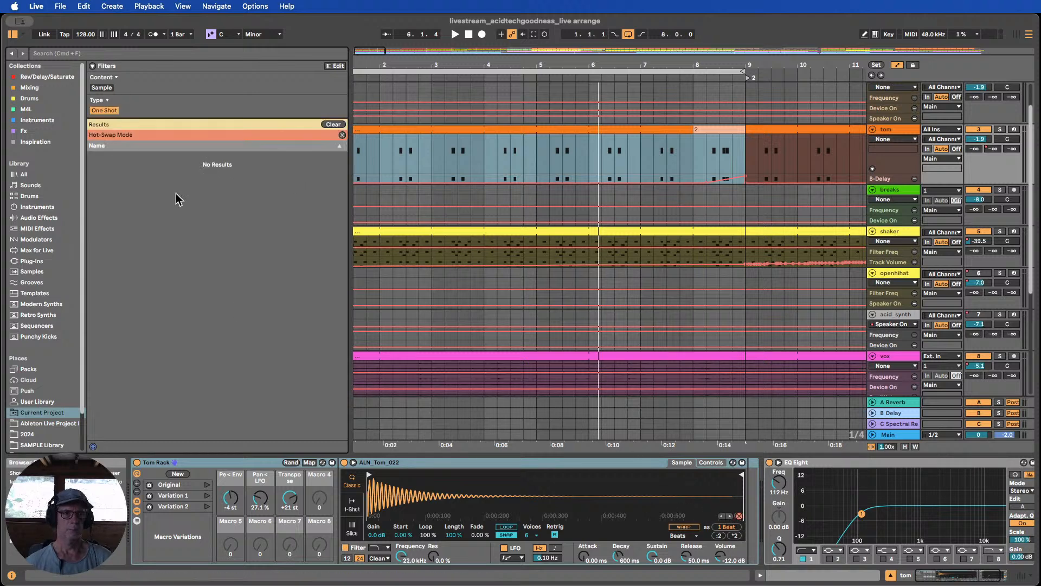
click(738, 516)
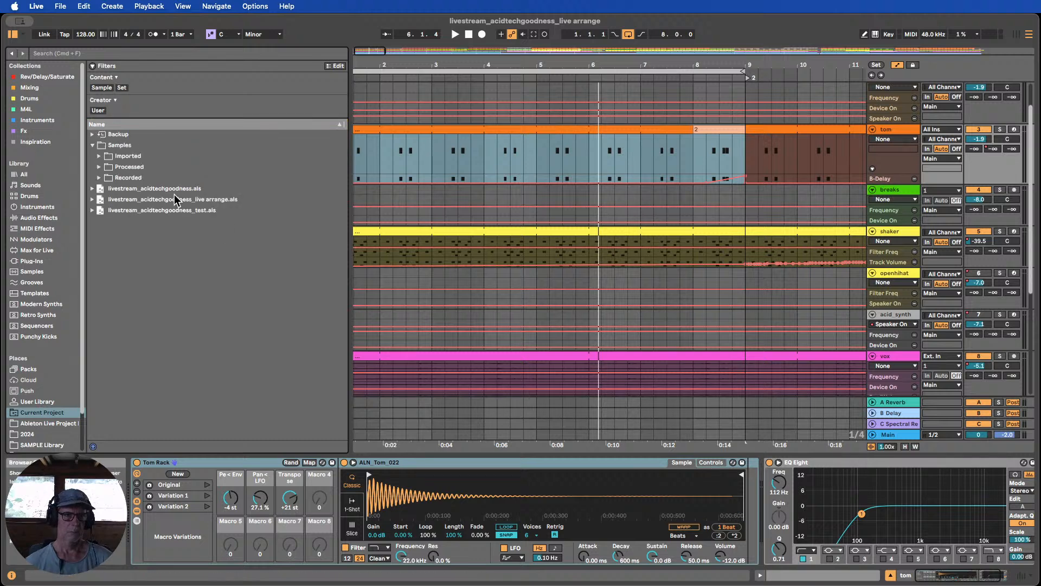
click(739, 516)
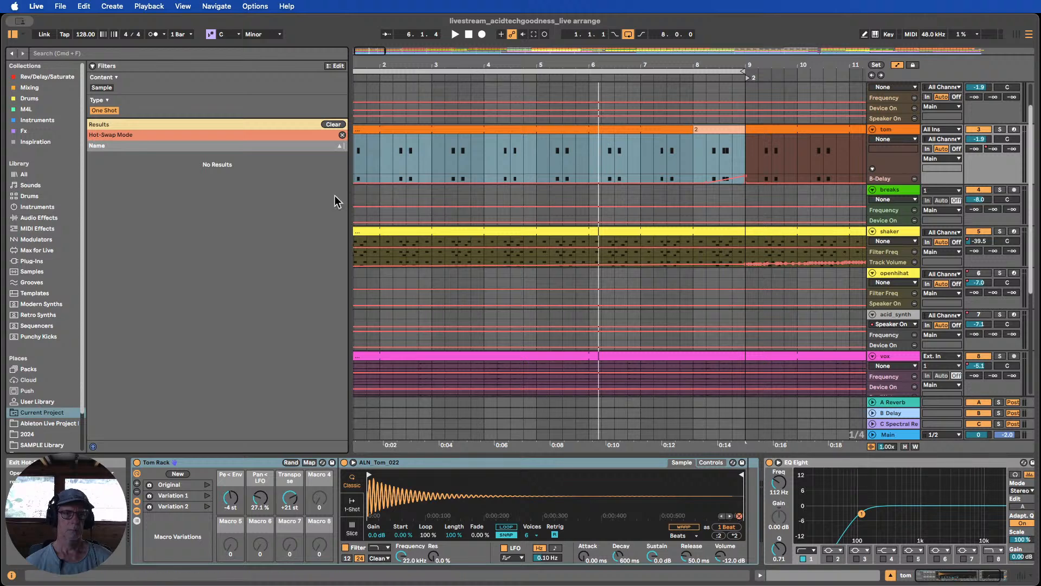
click(335, 124)
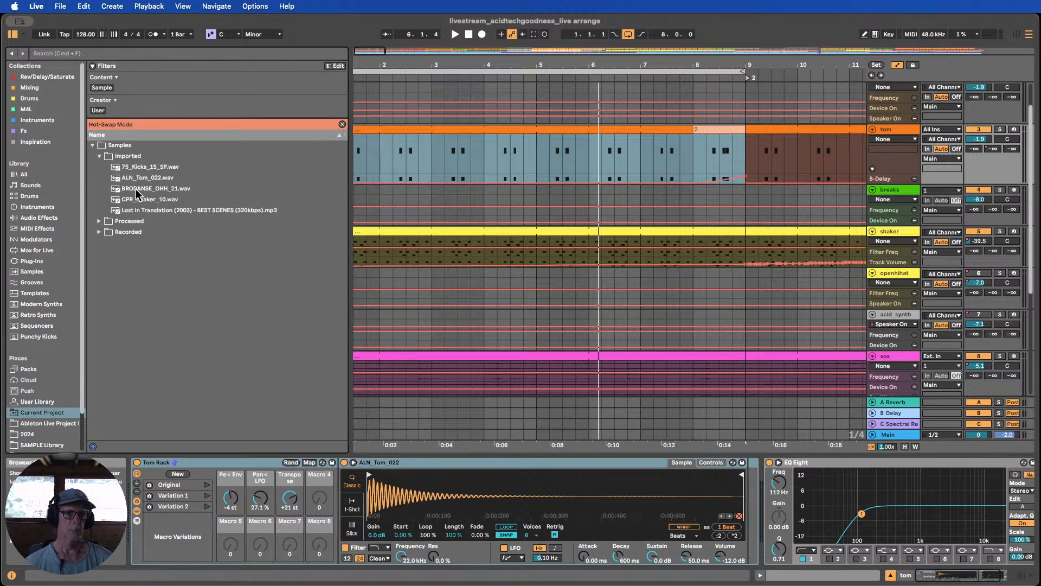
Insert an audio track below the tom track and place ALN_Tom_022.wav on it at beat 8.3
click(888, 130)
key(super+t)
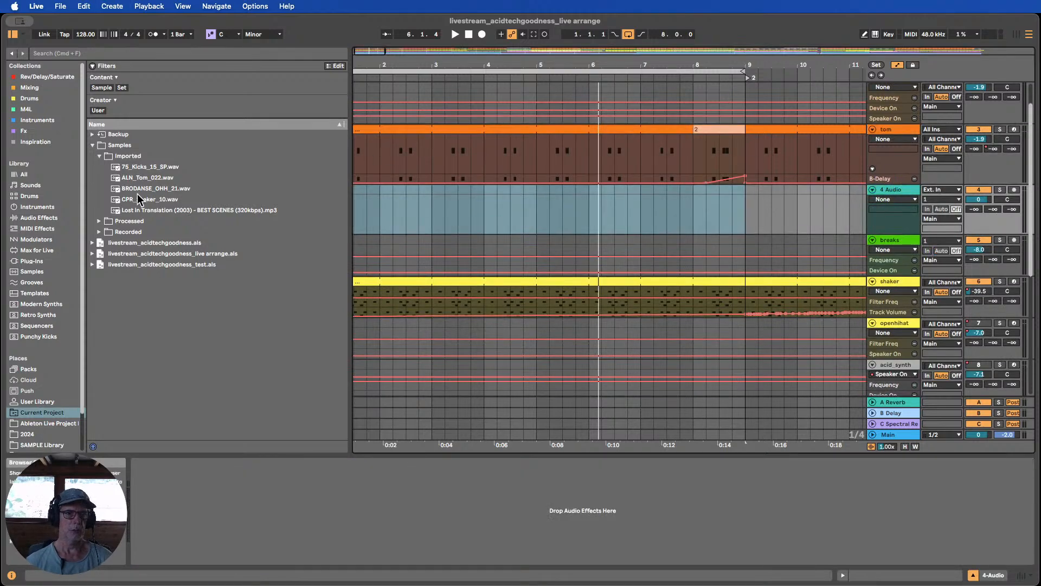
drag(137, 182, 721, 216)
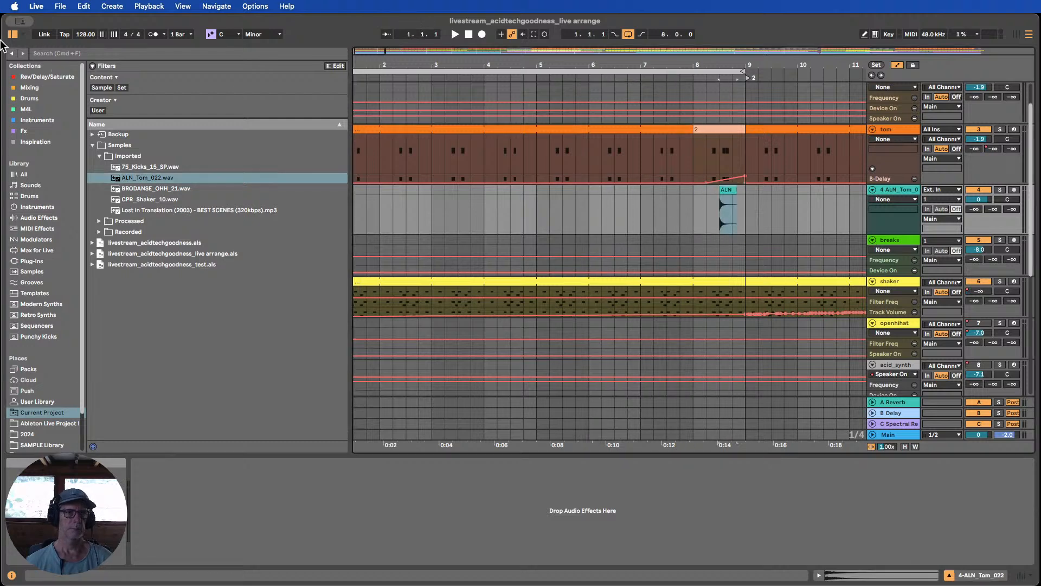
click(11, 35)
Reverse the ALN_Tom_022 clip and move it so that it ends exactly at bar 9
drag(374, 63, 423, 161)
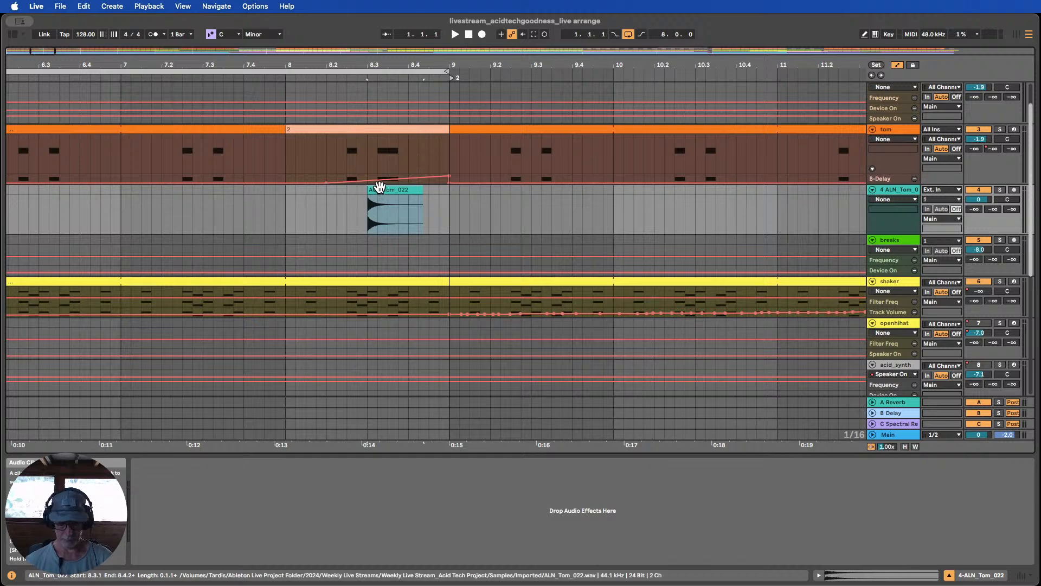
key(r)
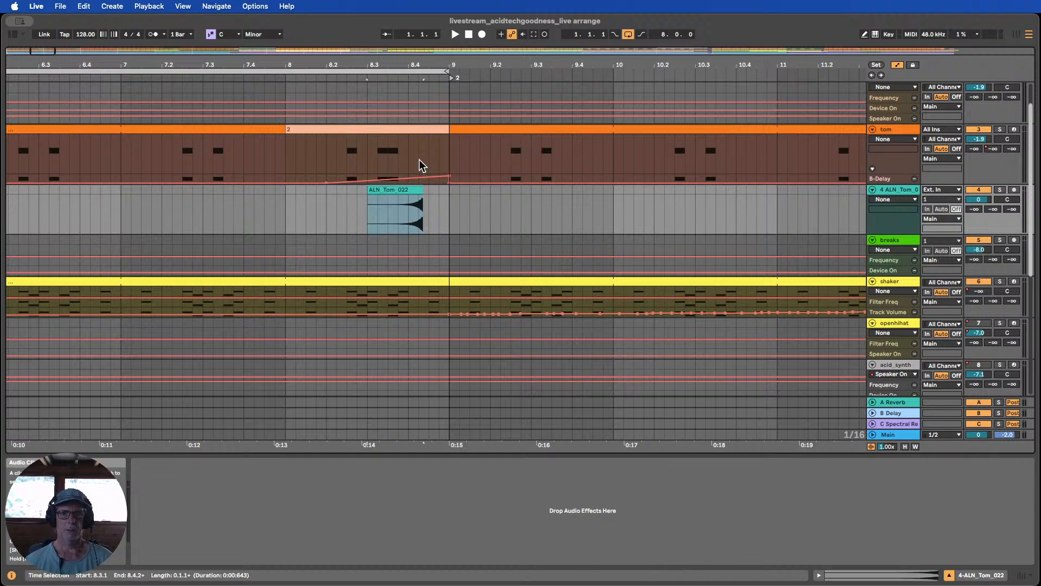
drag(437, 58, 434, 149)
drag(365, 189, 426, 206)
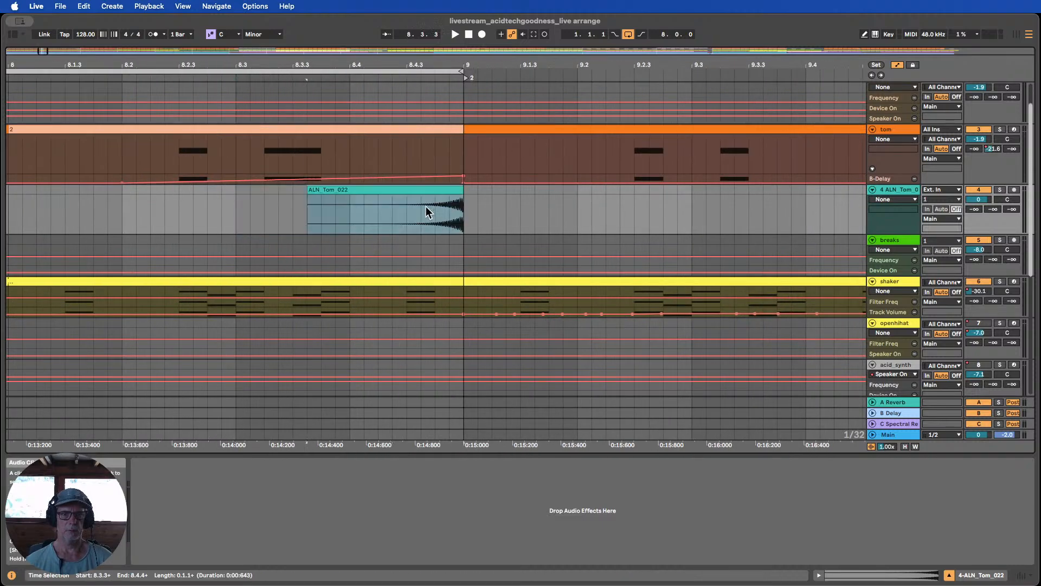
drag(405, 66, 293, 26)
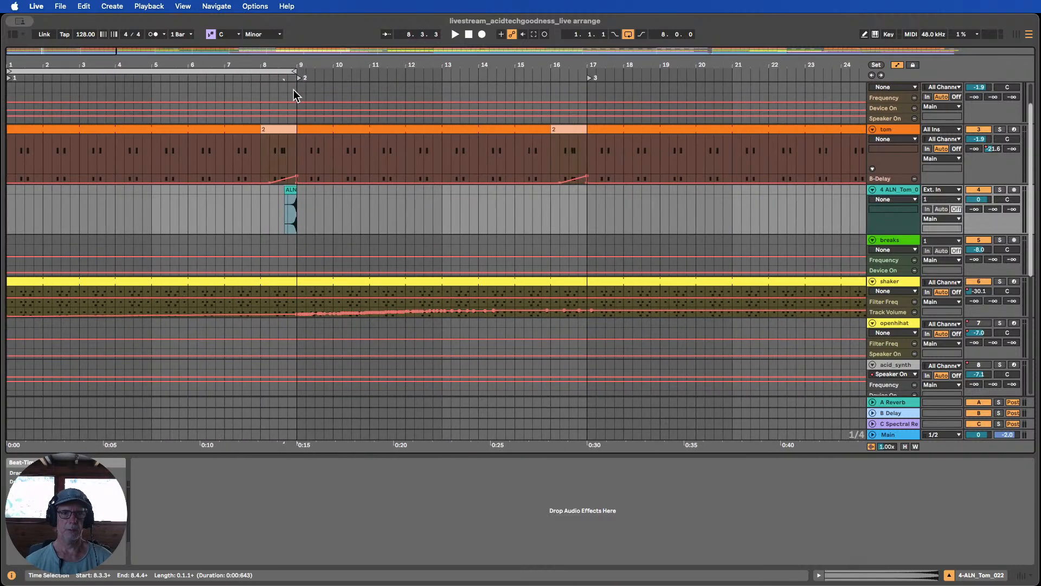
Loop bars 7 to 11 and play the transition into locator 2 with the reversed tom
drag(228, 215, 370, 189)
key(super+l)
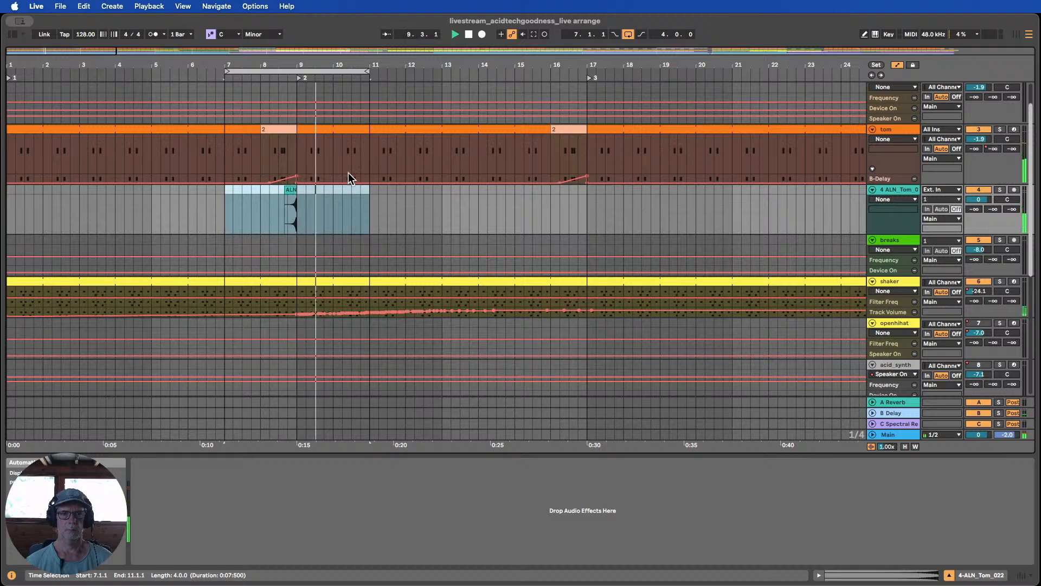
drag(333, 56, 350, 150)
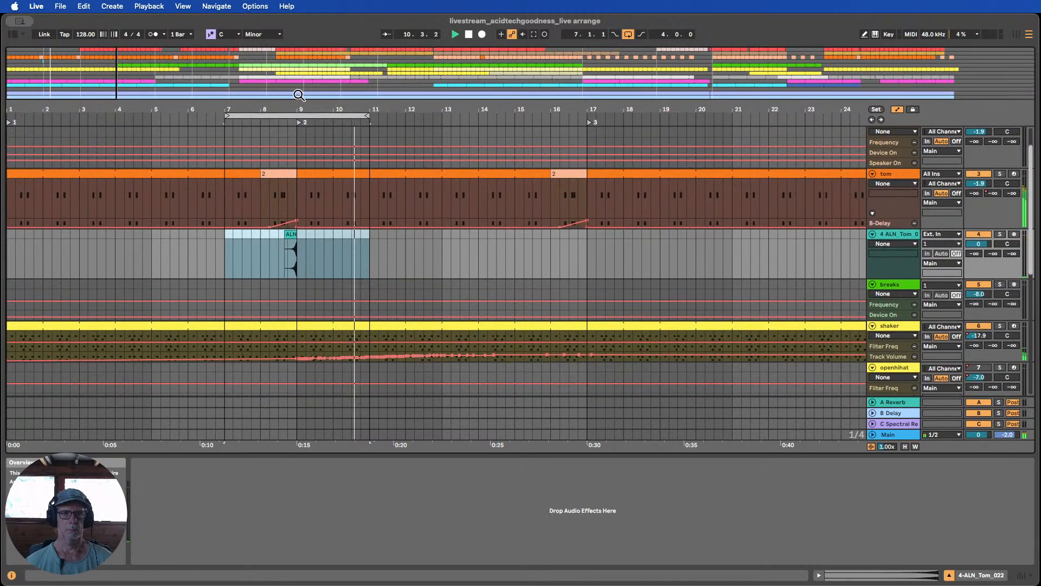
drag(298, 100, 368, 130)
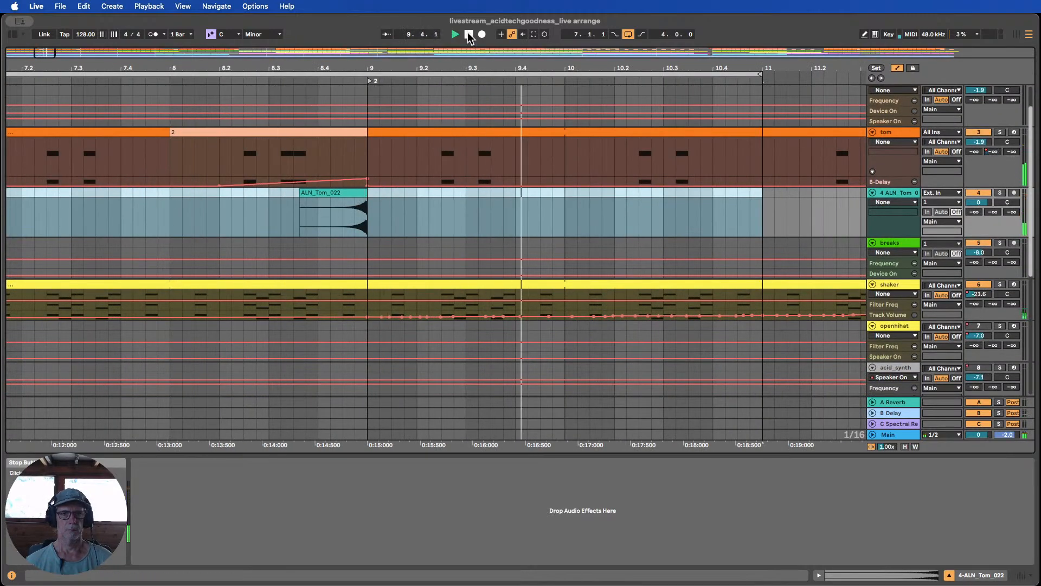
Delete the ALN_Tom_022 clip before bar 9 and reopen the browser while the transition loop plays
click(329, 194)
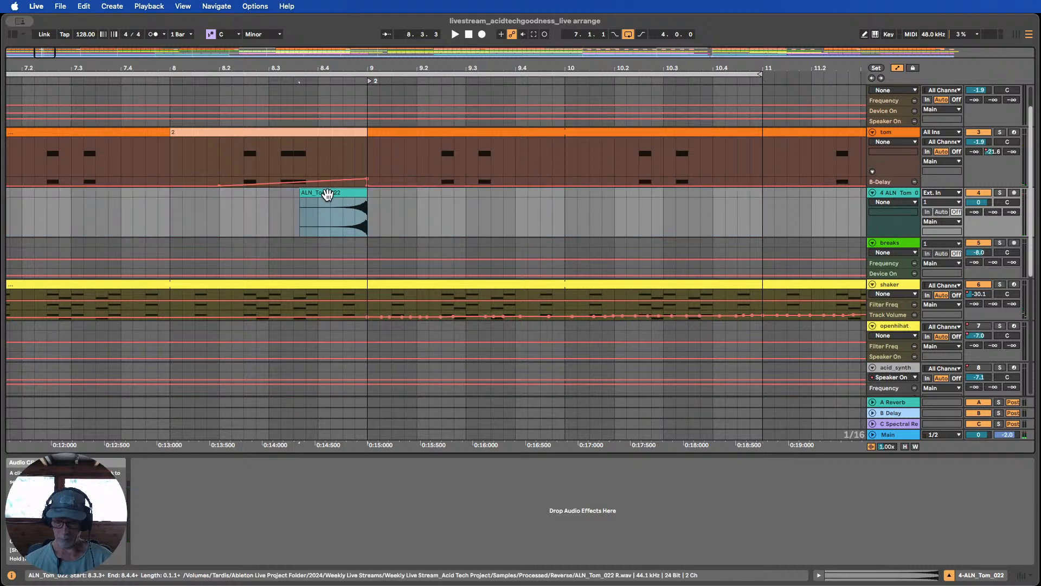
key(Delete)
click(12, 34)
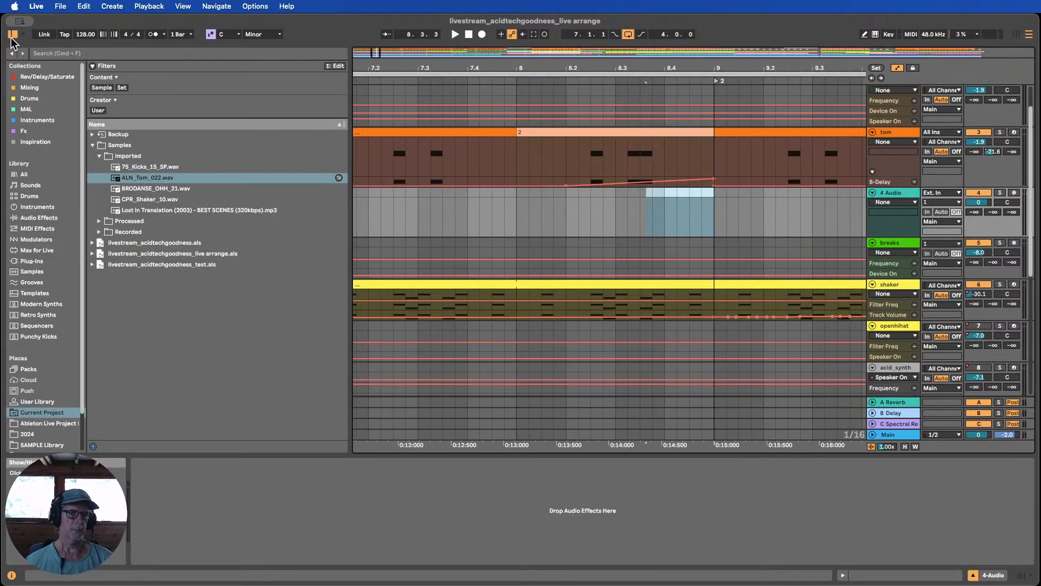
drag(482, 67, 443, 105)
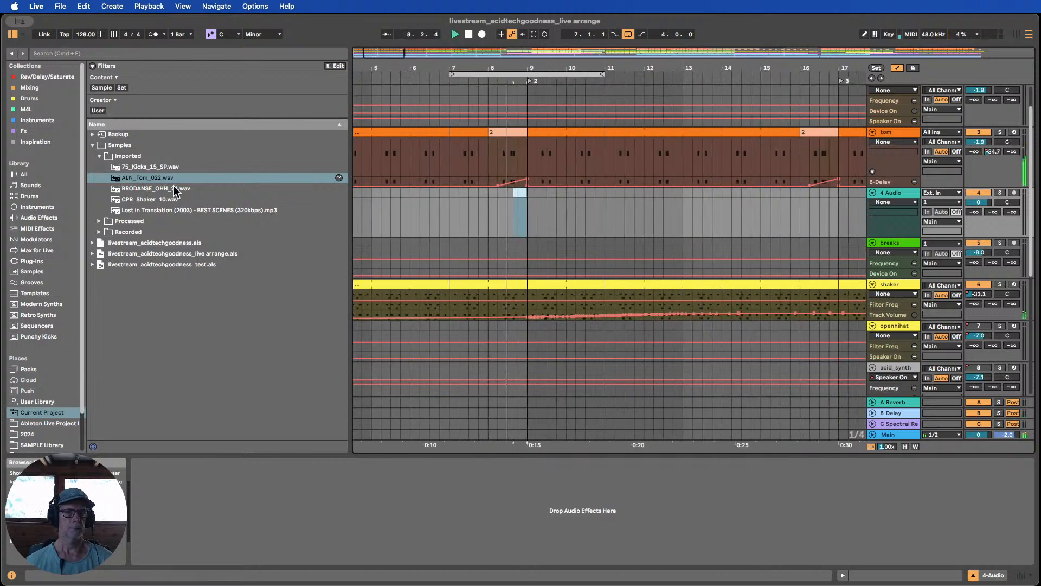
Filter the entire browser library for one-shot clap samples
click(92, 144)
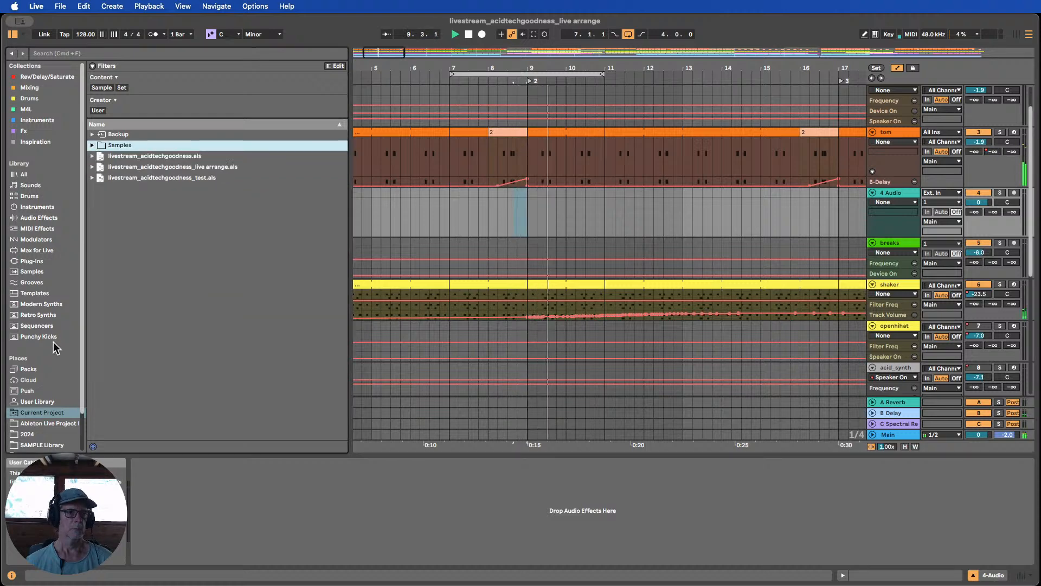
click(28, 370)
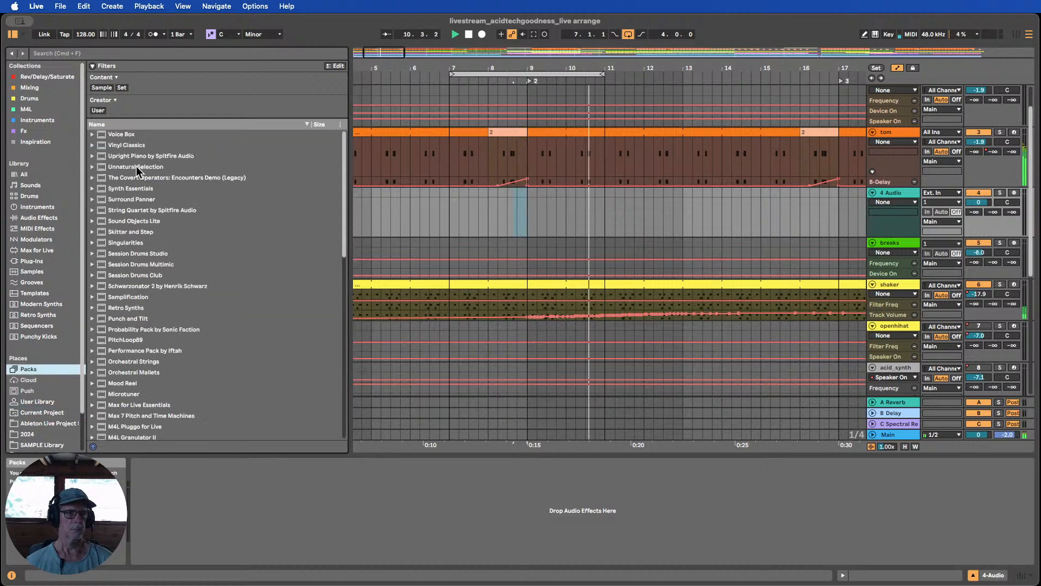
click(59, 175)
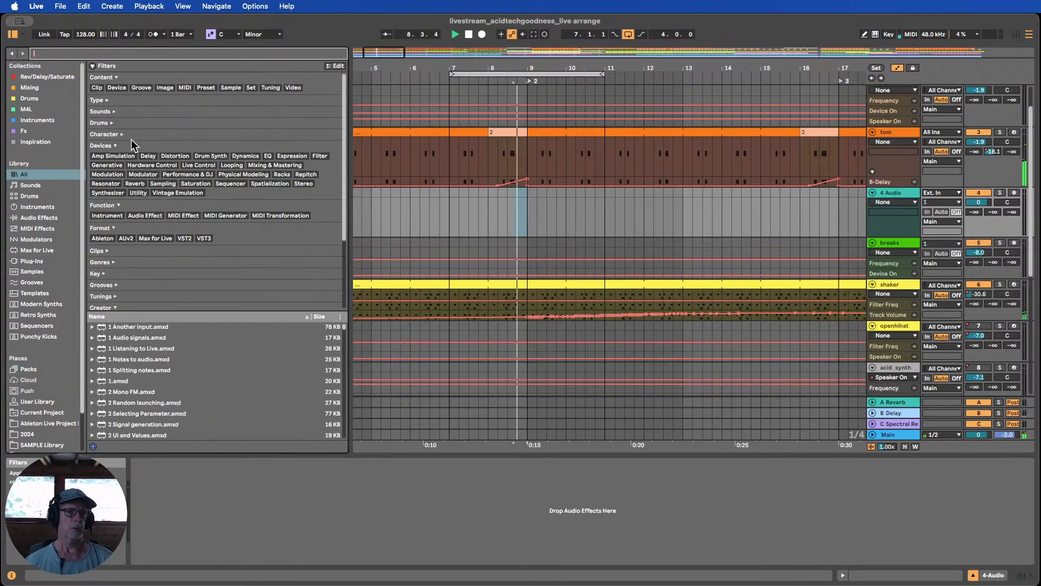
click(111, 112)
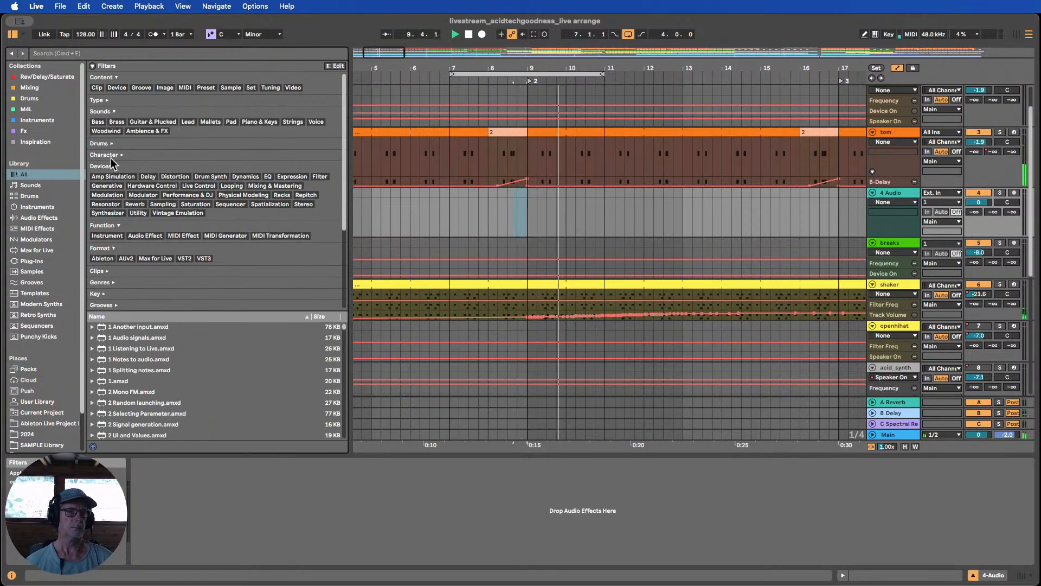
click(101, 111)
click(98, 100)
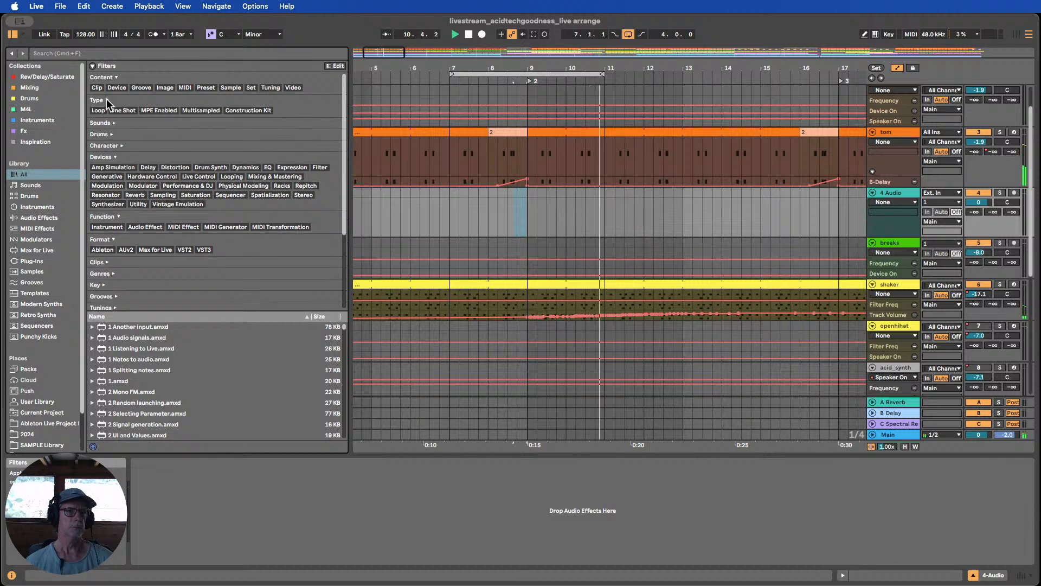
click(116, 111)
click(111, 134)
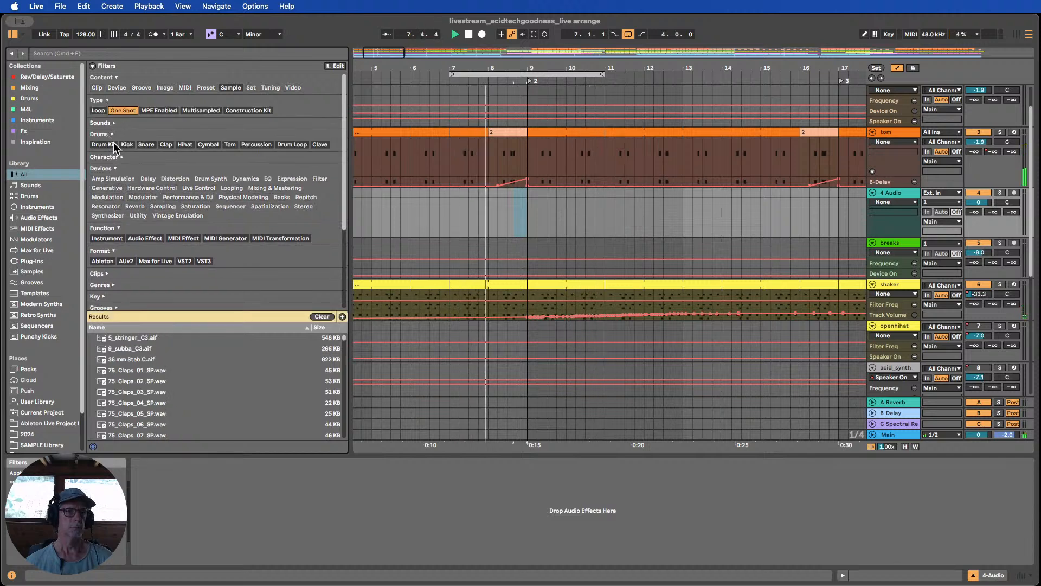
click(166, 145)
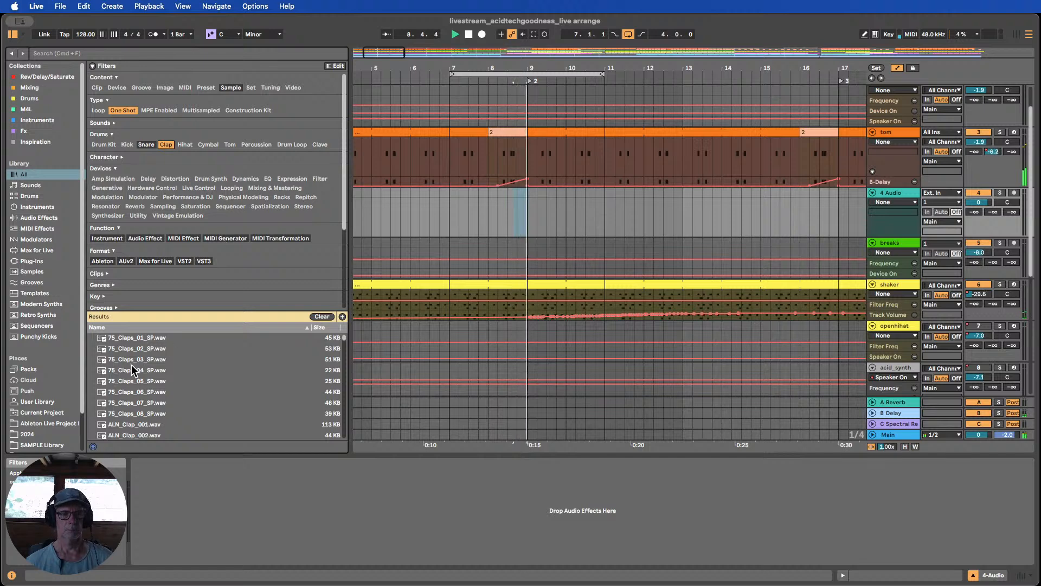
Preview the 75_Claps samples and place 75_Claps_03_SP.wav on the new audio track midway through bar 12
click(129, 339)
click(128, 347)
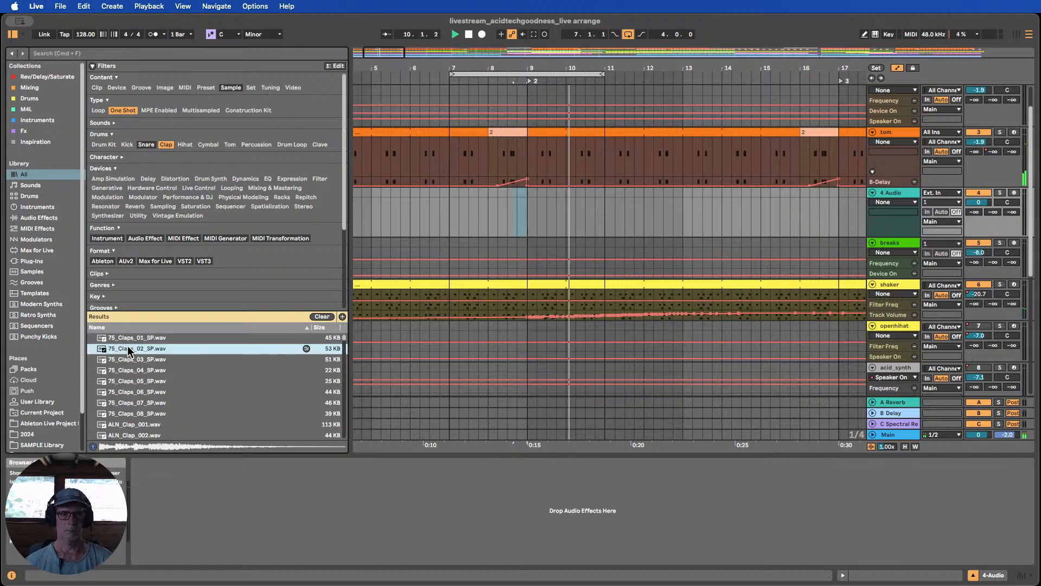
click(131, 360)
click(131, 370)
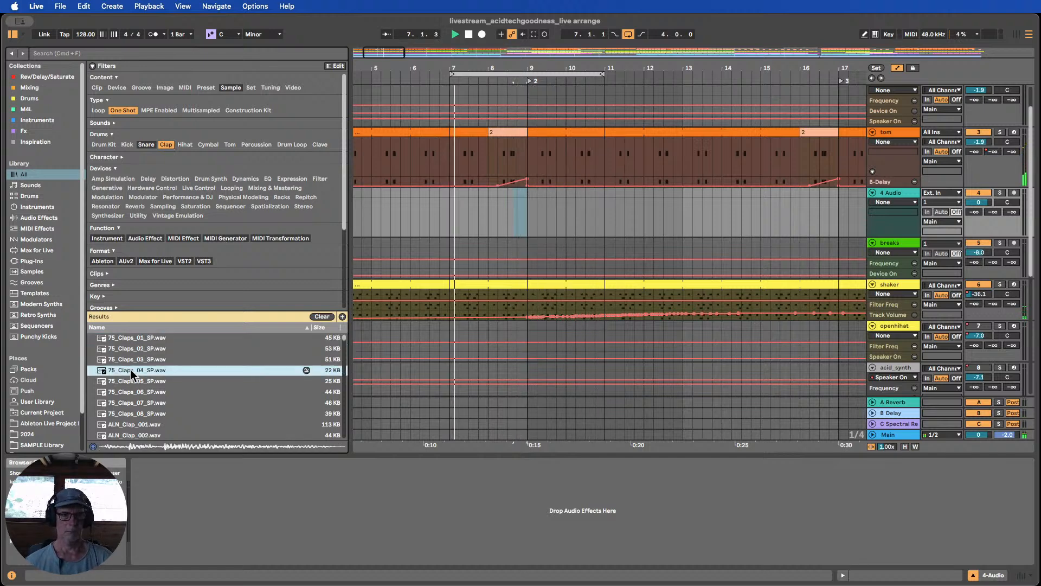
key(Down)
click(129, 360)
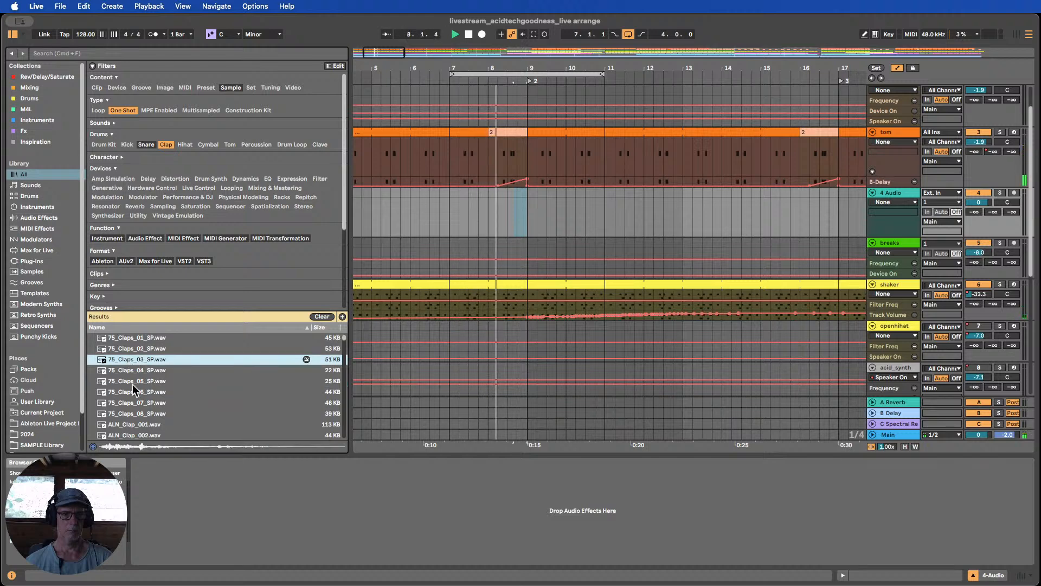
drag(129, 359, 666, 201)
Preview more claps, including 75_Claps_08_SP.wav and ALN_Clap_001 to 003, and remove the Clap filter
click(134, 414)
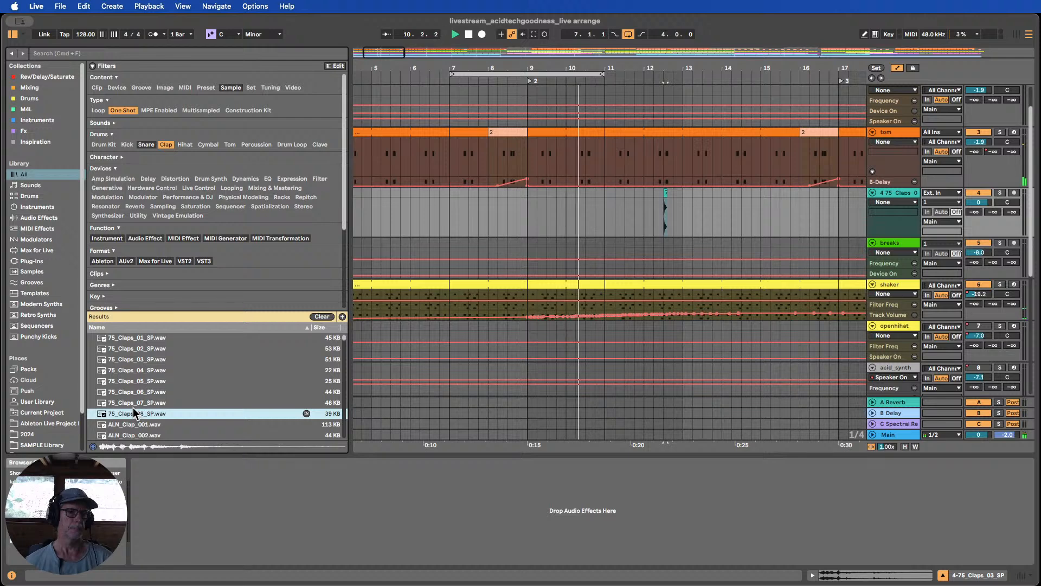
scroll(135, 411, down, 2)
click(139, 380)
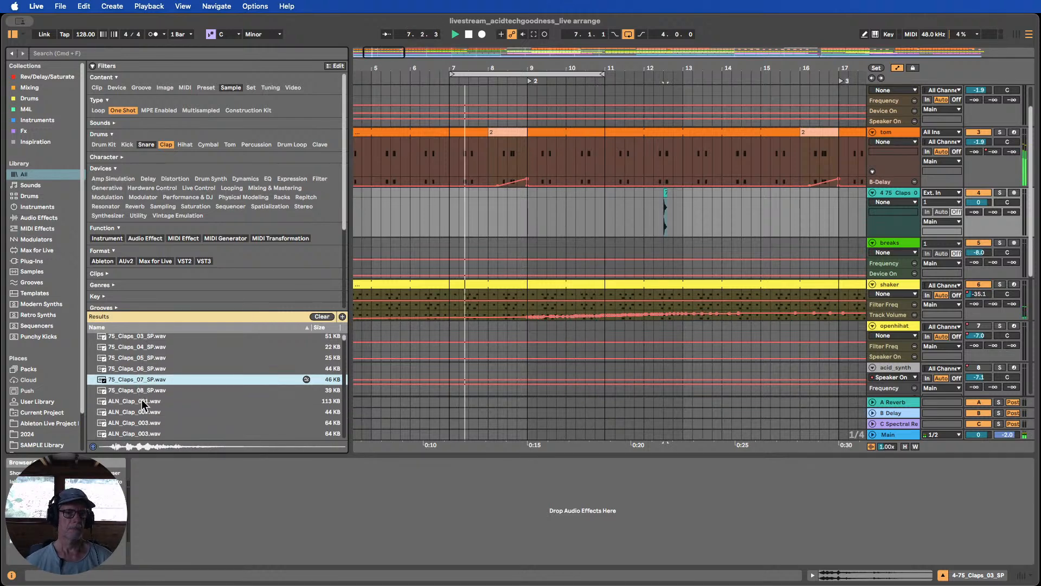
click(141, 401)
click(142, 412)
click(144, 422)
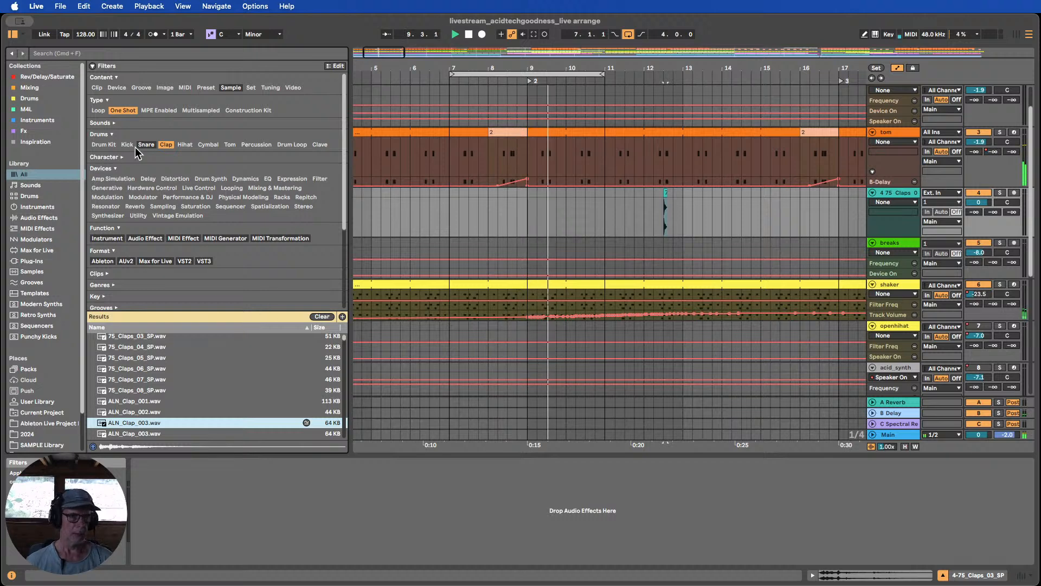
click(165, 144)
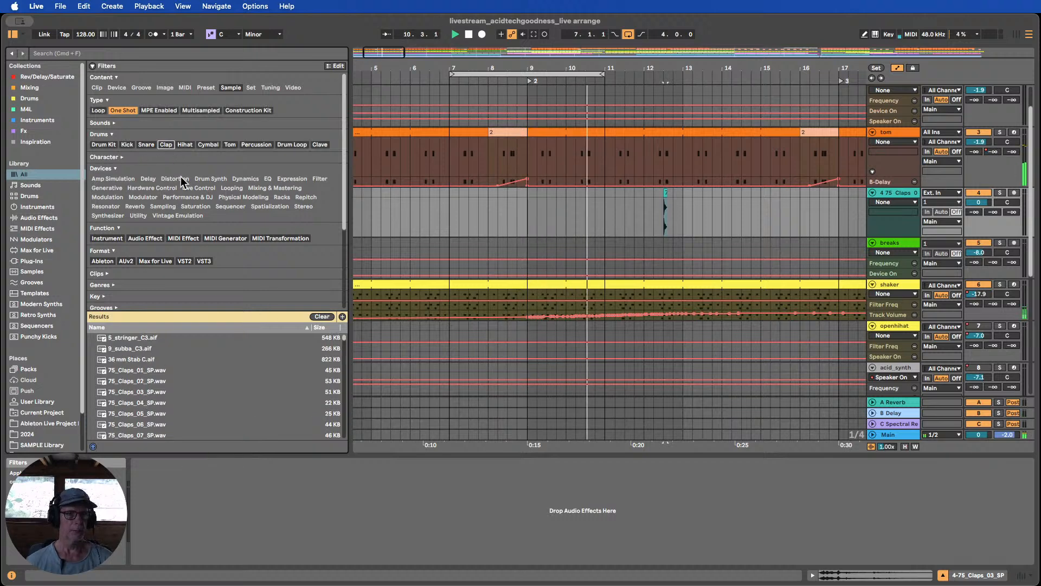
Search the one-shot samples for "rim"
click(74, 53)
text(Er)
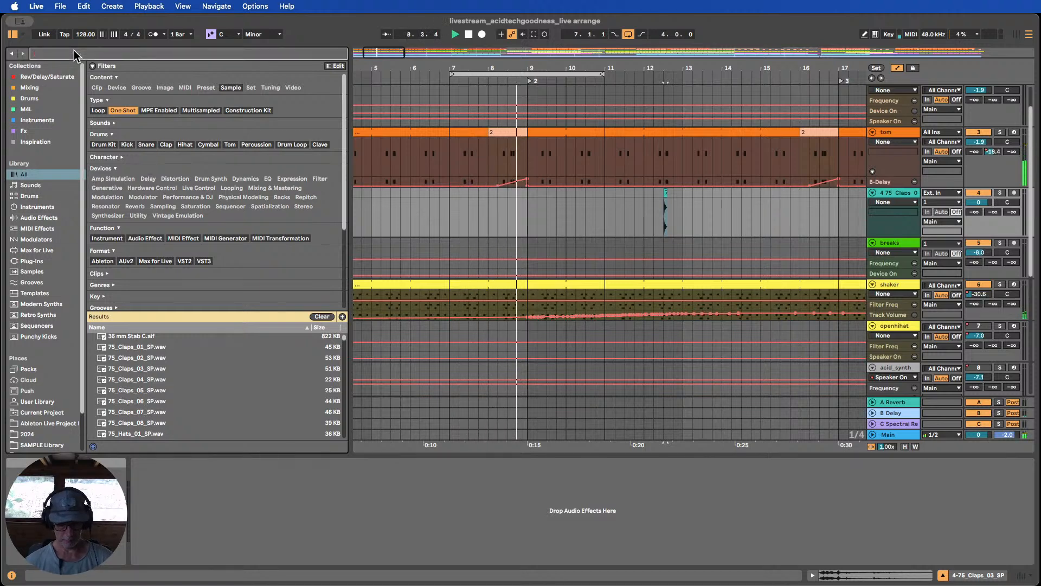
key(BackSpace)
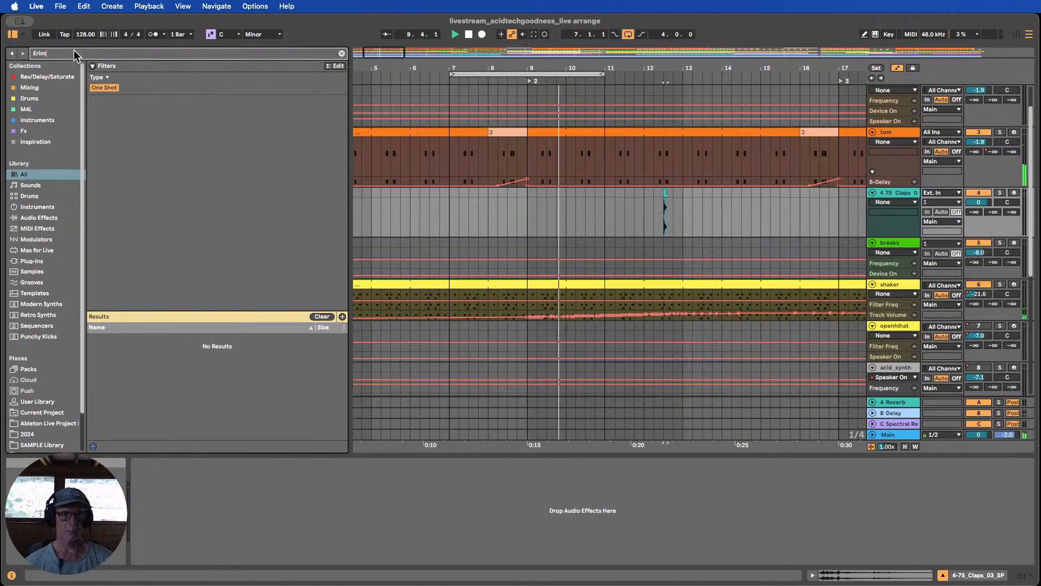
key(BackSpace)
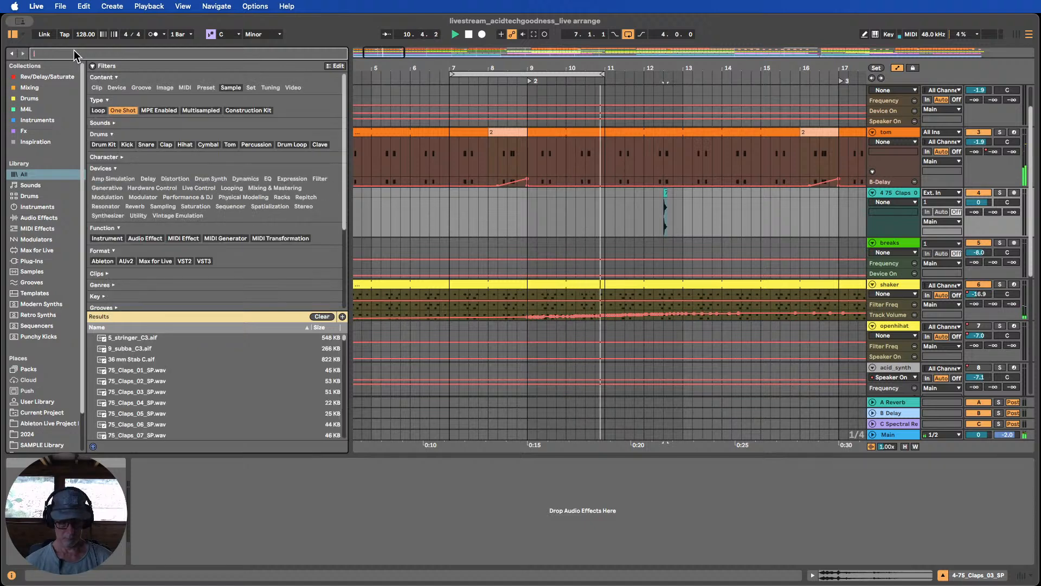
text(rim)
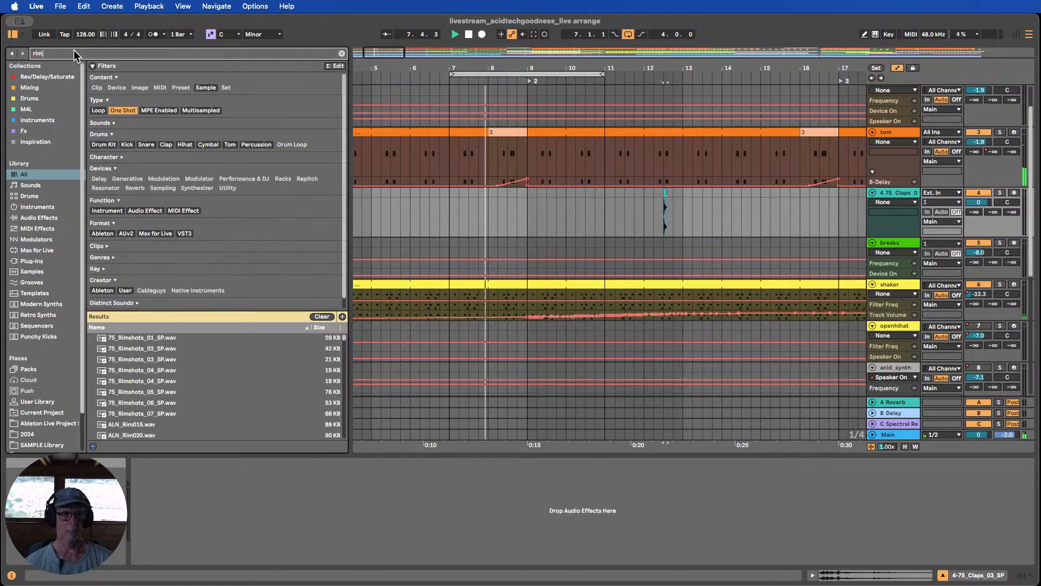
Preview the rimshot samples from 75_Rimshots_01_SP.wav through 75_Rimshots_07_SP.wav against the playing loop
click(140, 337)
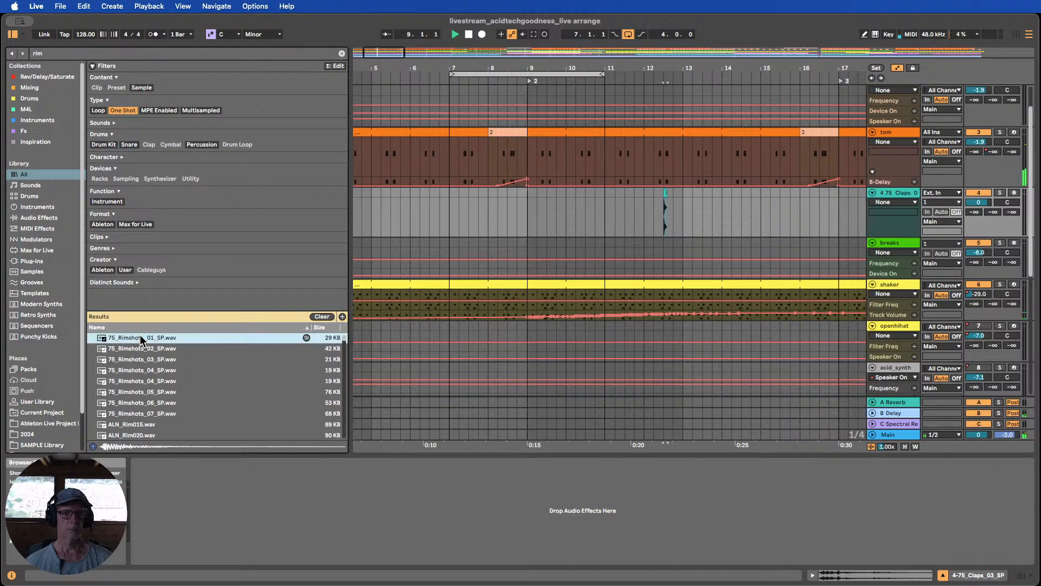
click(138, 345)
click(142, 359)
click(142, 370)
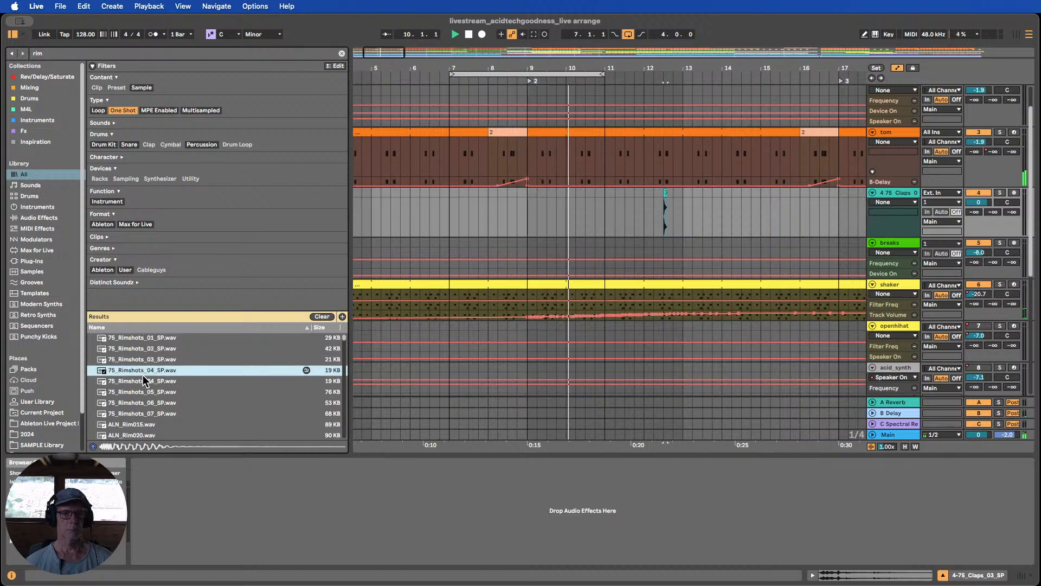
click(142, 380)
click(142, 392)
click(142, 402)
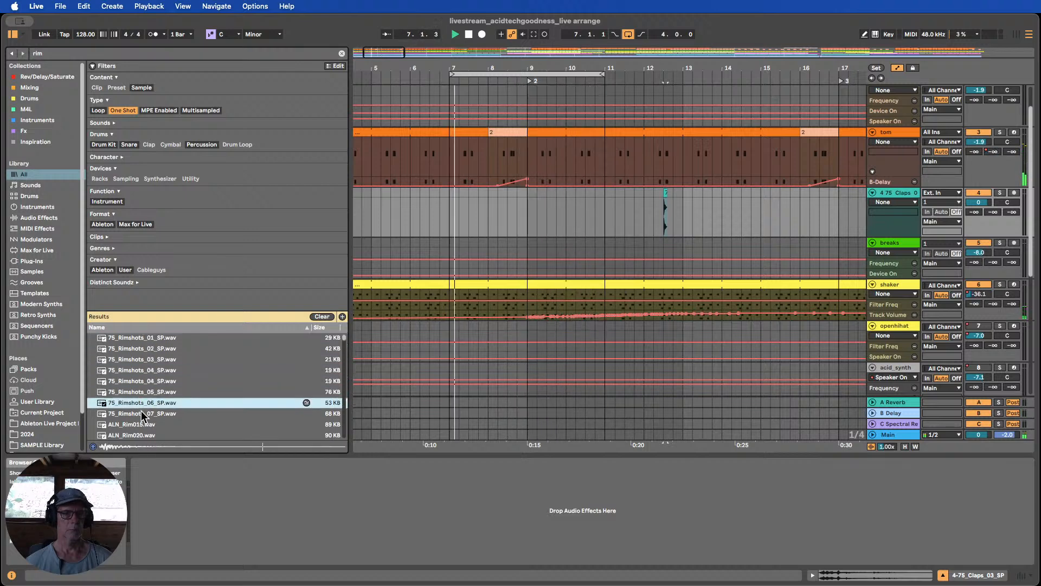
click(141, 411)
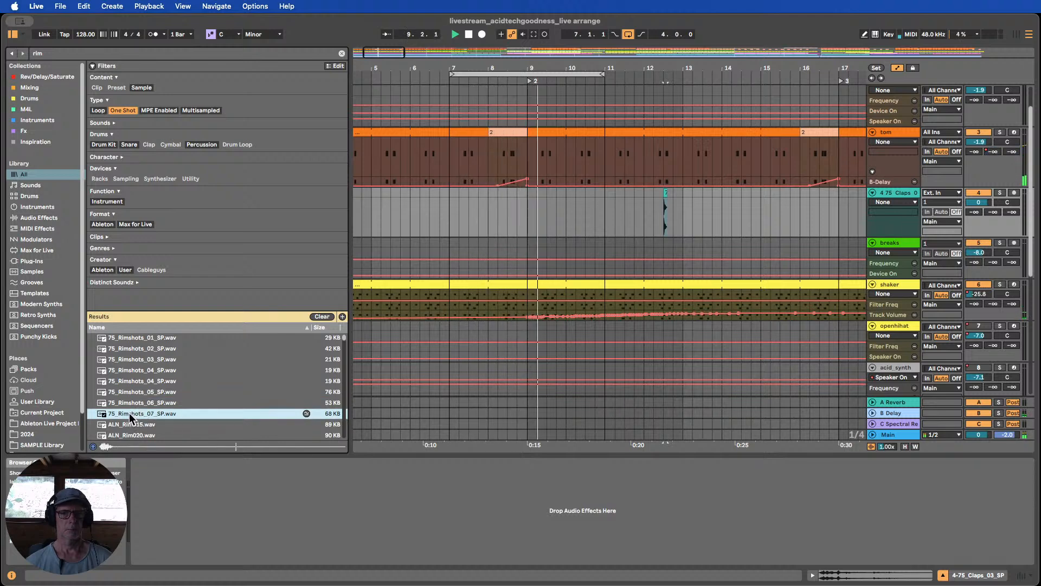
Try 75_Rimshots_07_SP.wav reversed before bar 9 on the clap track, and move it back to bar 11
drag(129, 412, 627, 206)
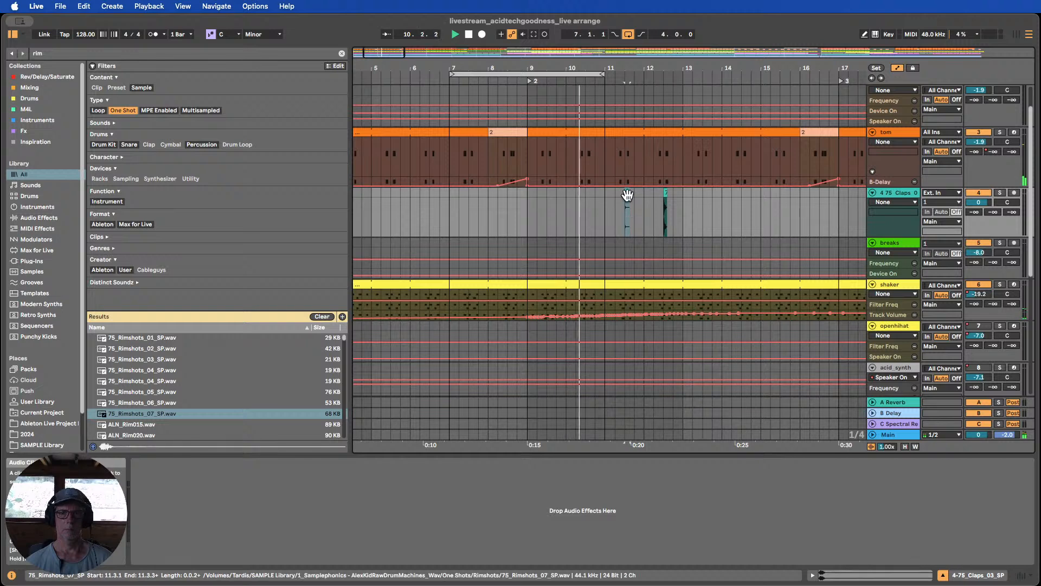
key(r)
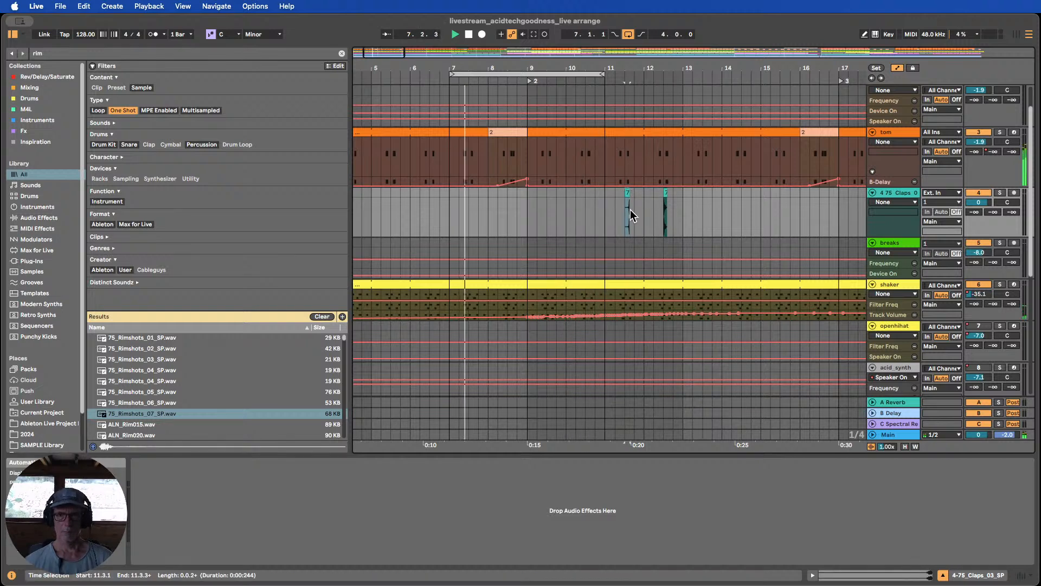
drag(627, 194, 526, 200)
drag(526, 69, 530, 85)
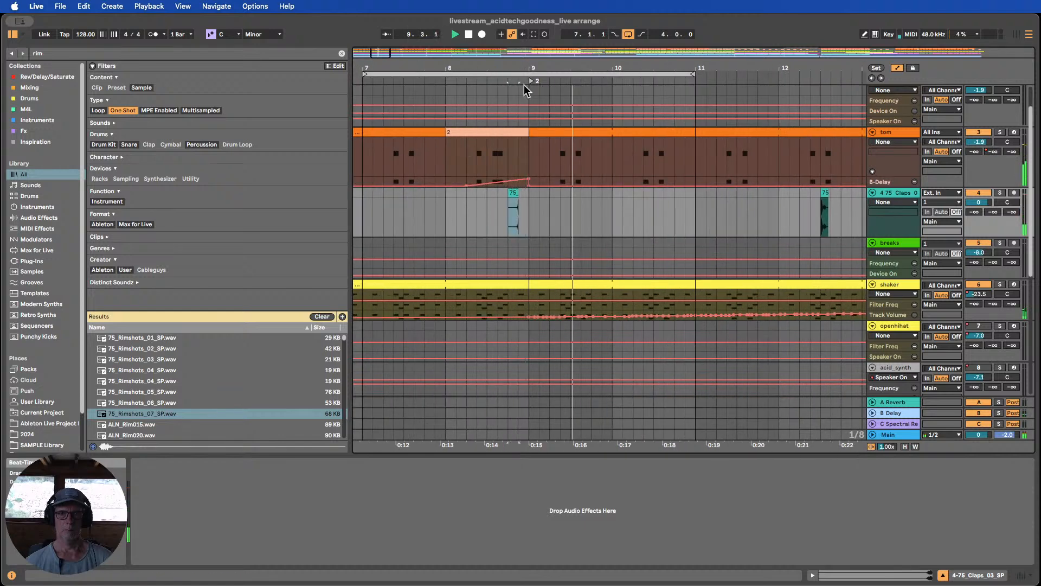
drag(511, 205, 748, 214)
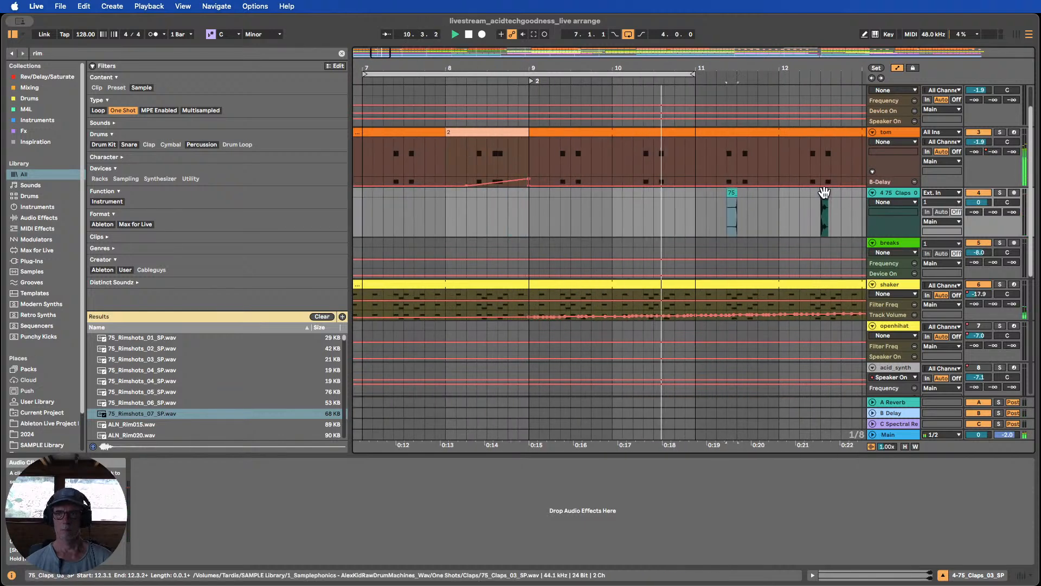
Reverse the 75_Claps_03_SP clip, placing it just before bar 9 with its track volume lowered to -25.3 dB
click(825, 192)
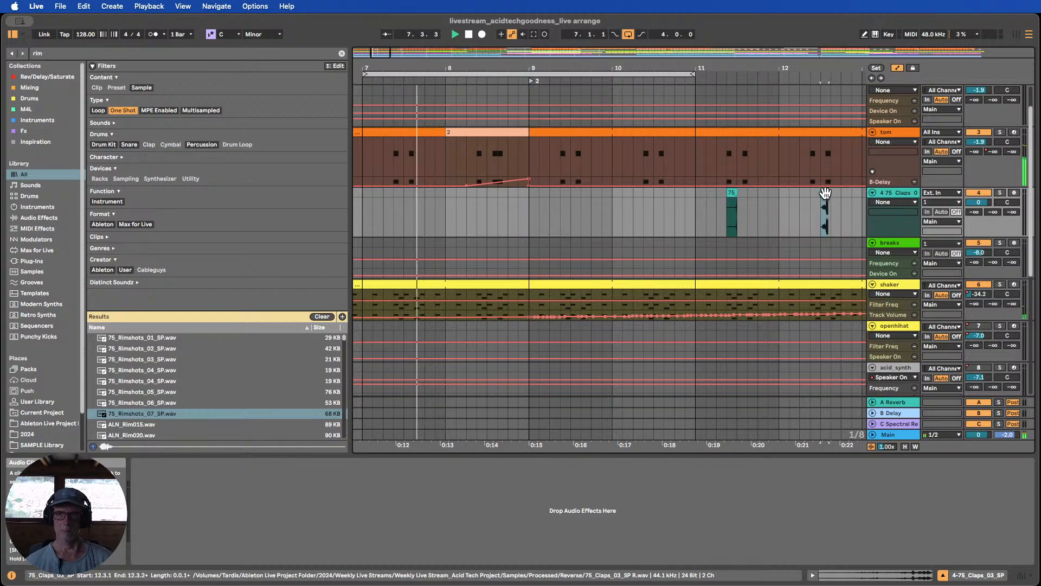
drag(824, 193, 524, 193)
drag(532, 61, 532, 66)
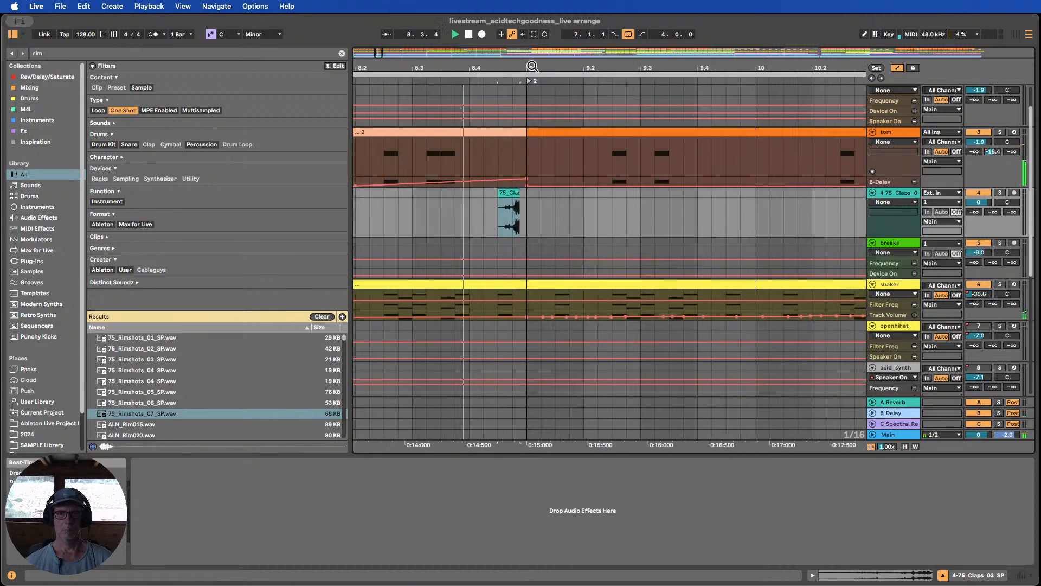
drag(979, 202, 979, 282)
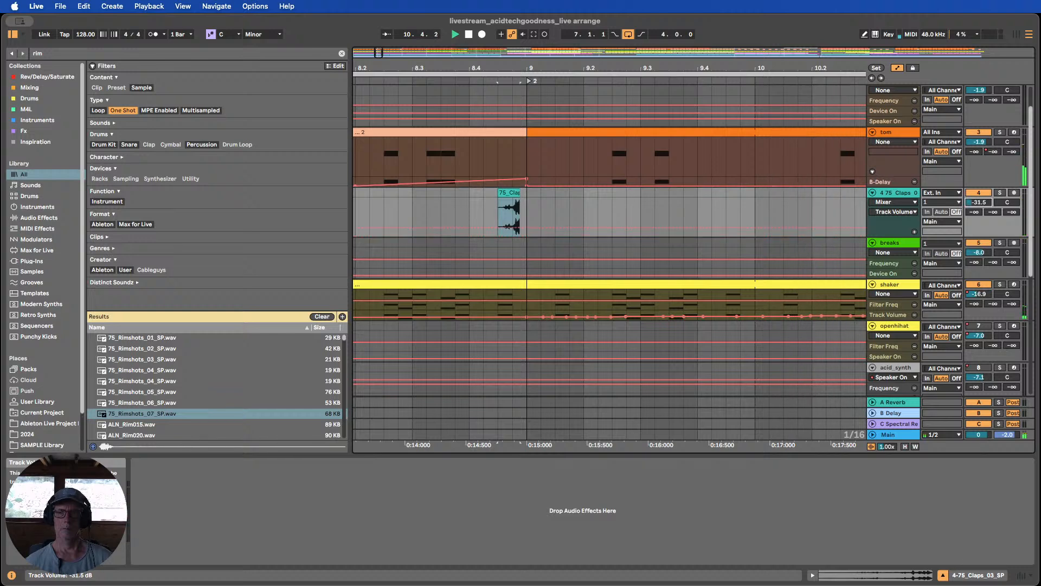
Shift the reversed clap clip in fine increments so that it ends exactly at bar 9
drag(525, 58, 526, 69)
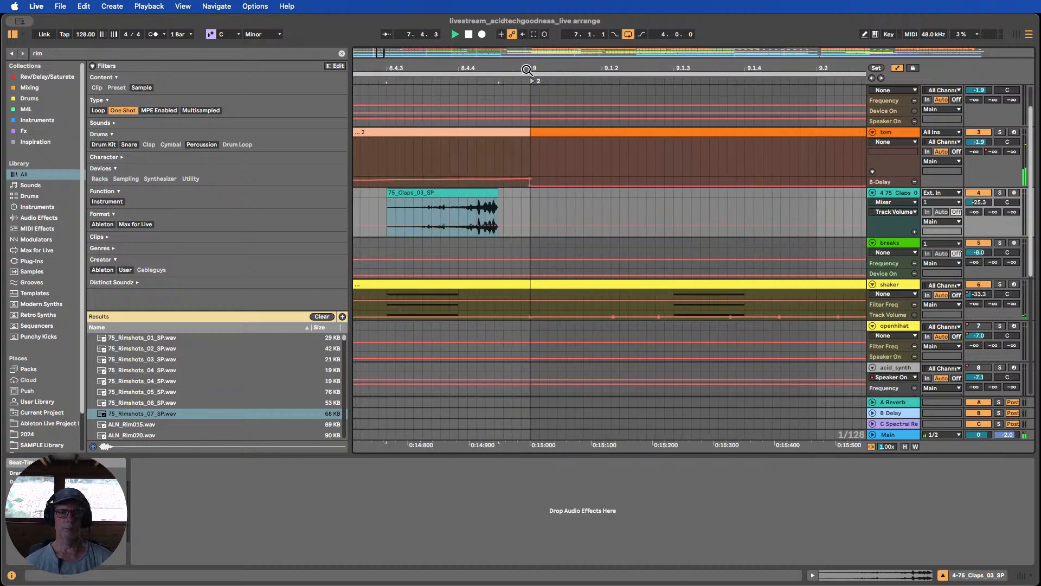
drag(477, 193, 510, 190)
drag(524, 69, 523, 81)
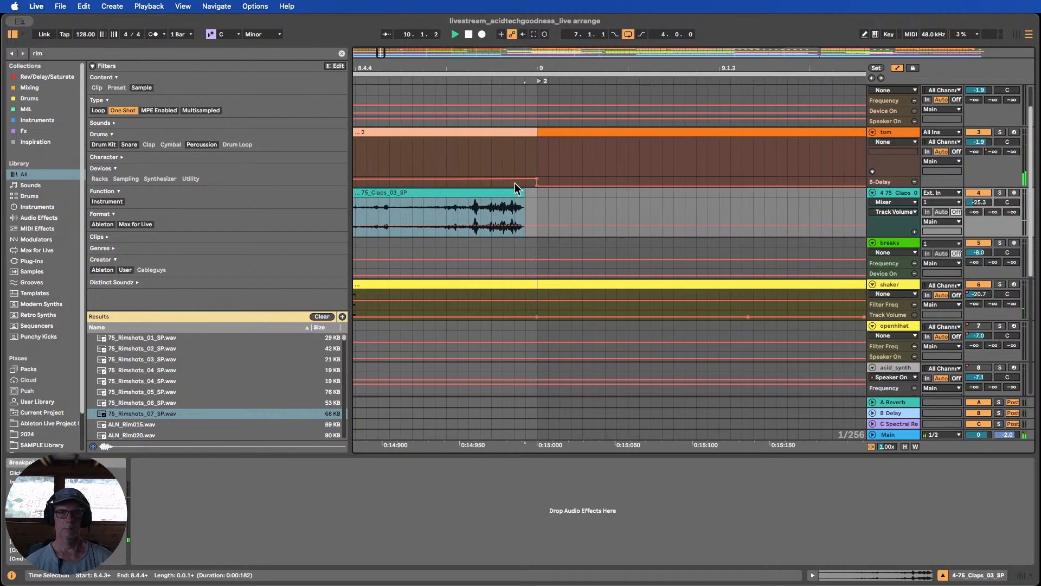
drag(516, 193, 527, 193)
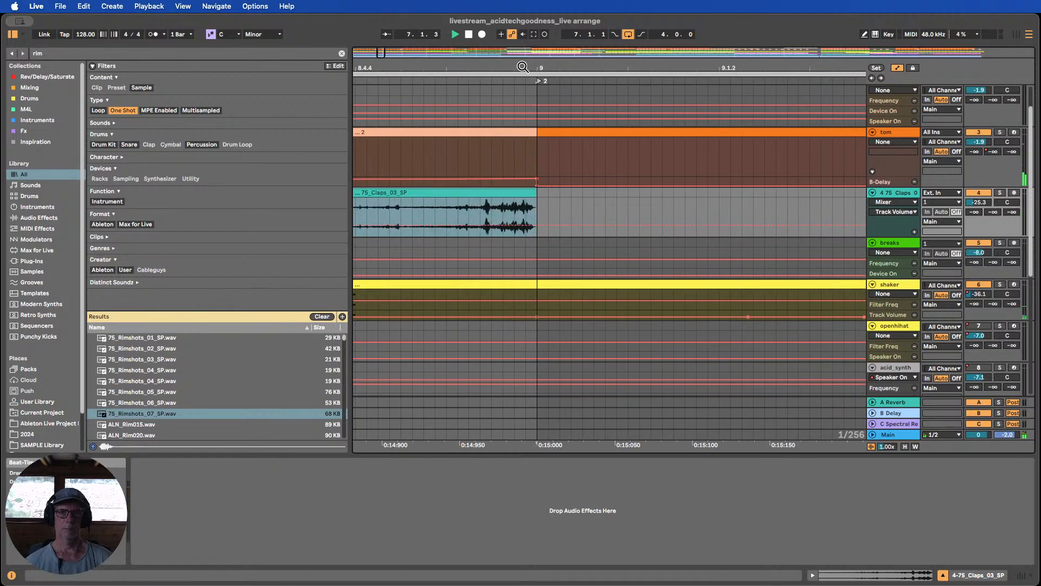
Delete the leftover rimshot clip in bar 11 and raise the clap track's volume to -23.2 dB
drag(522, 66, 480, 22)
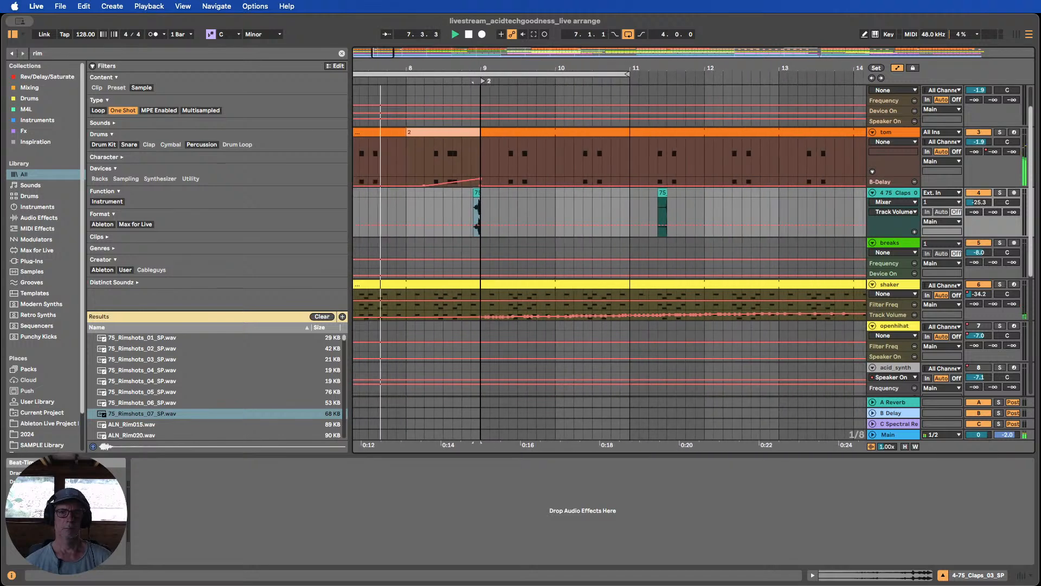
click(662, 192)
key(Delete)
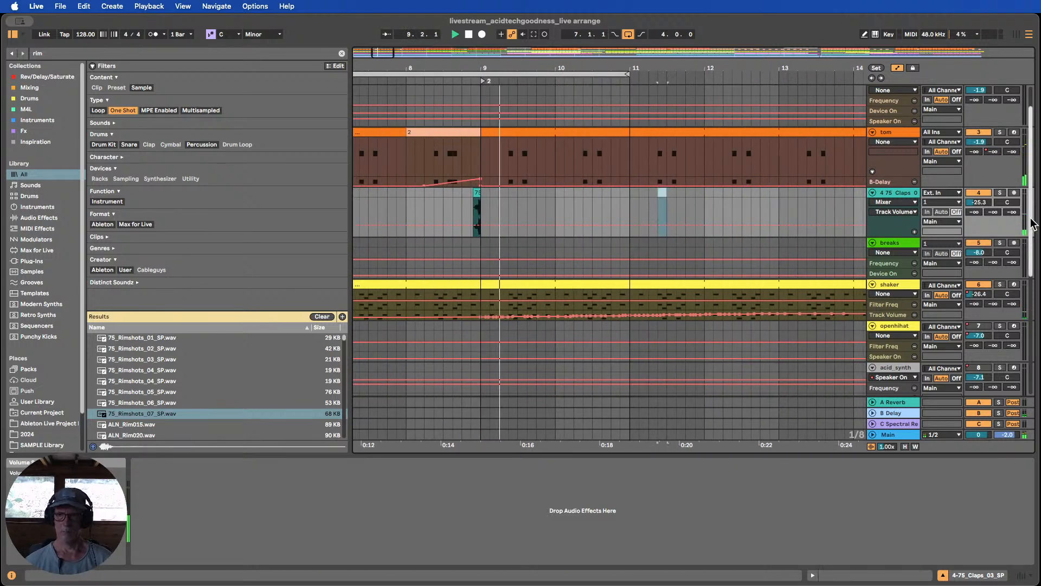
drag(978, 202, 979, 199)
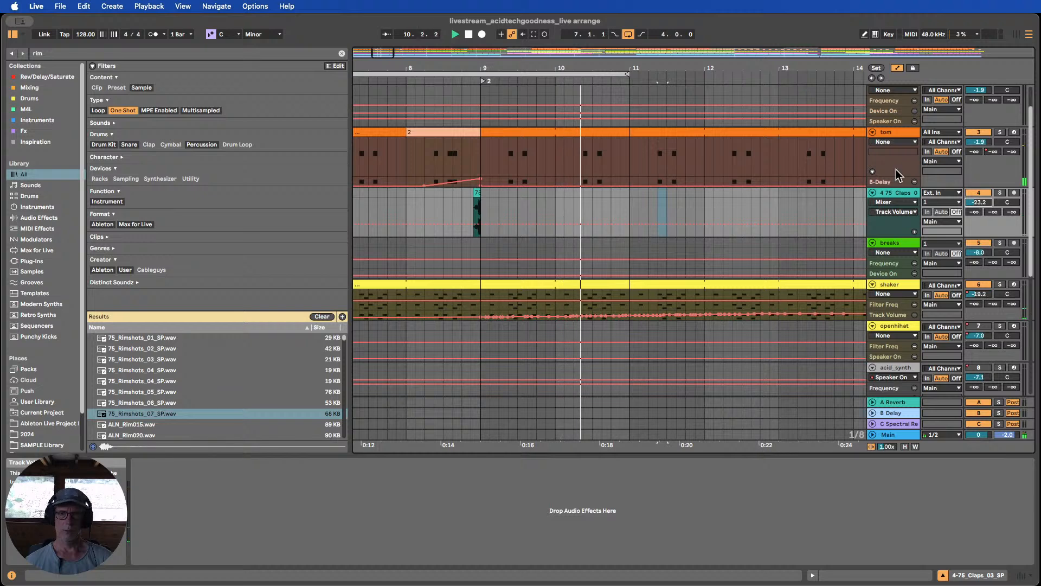
drag(482, 76, 482, 66)
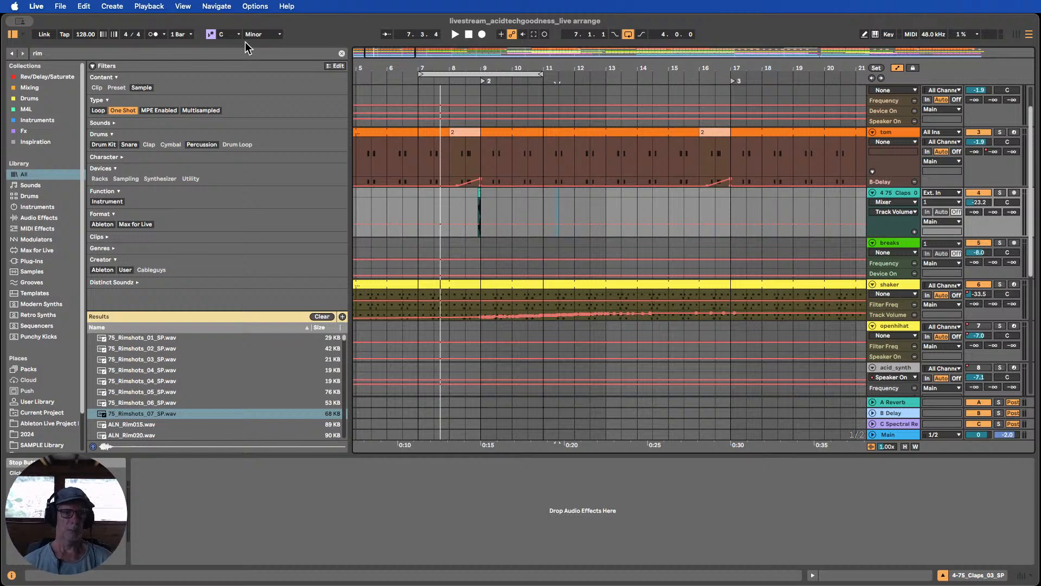
Hide the browser and automate the clap track's B-Delay send to rise to -36.0 dB at bar 9 and fade out by 9.3
click(13, 34)
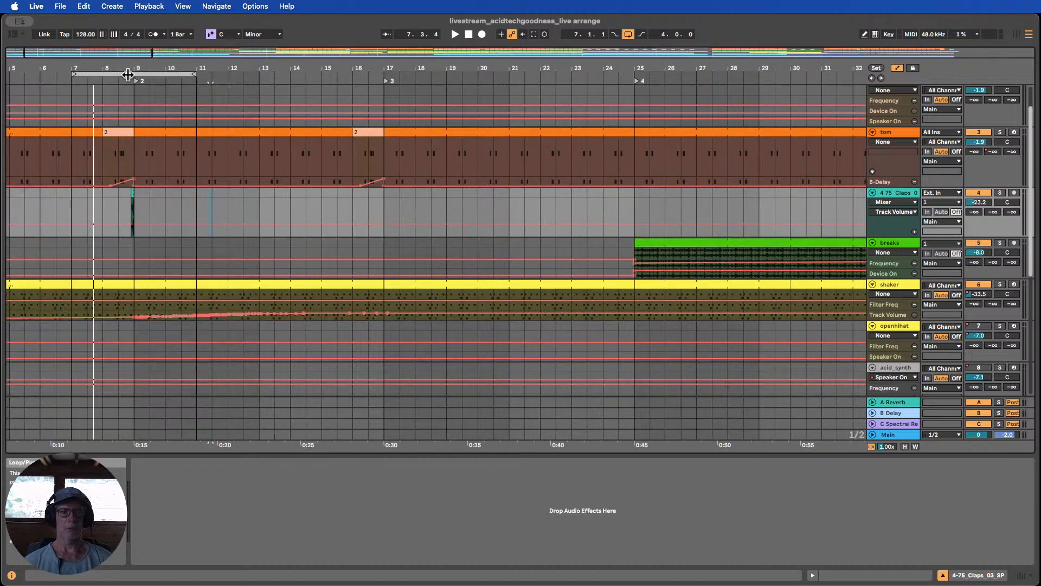
scroll(312, 135, left, 5)
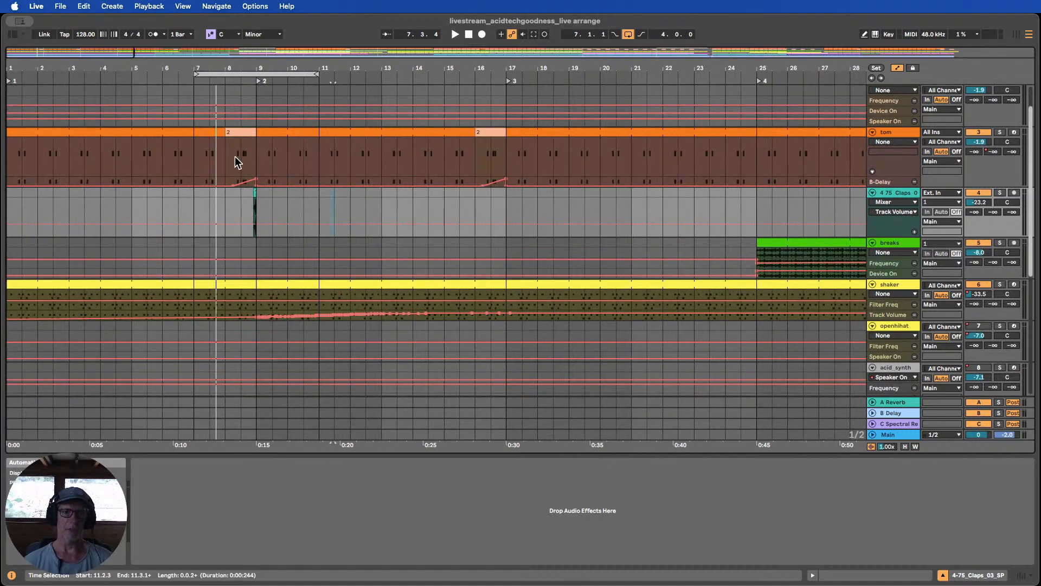
scroll(253, 209, up, 2)
scroll(251, 198, down, 6)
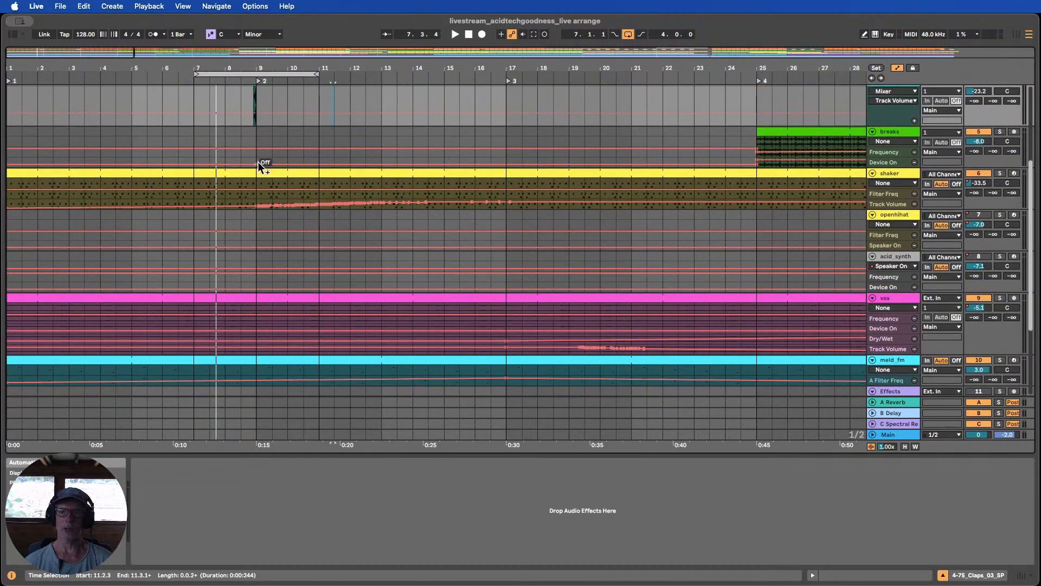
drag(245, 67, 322, 122)
scroll(322, 122, up, 3)
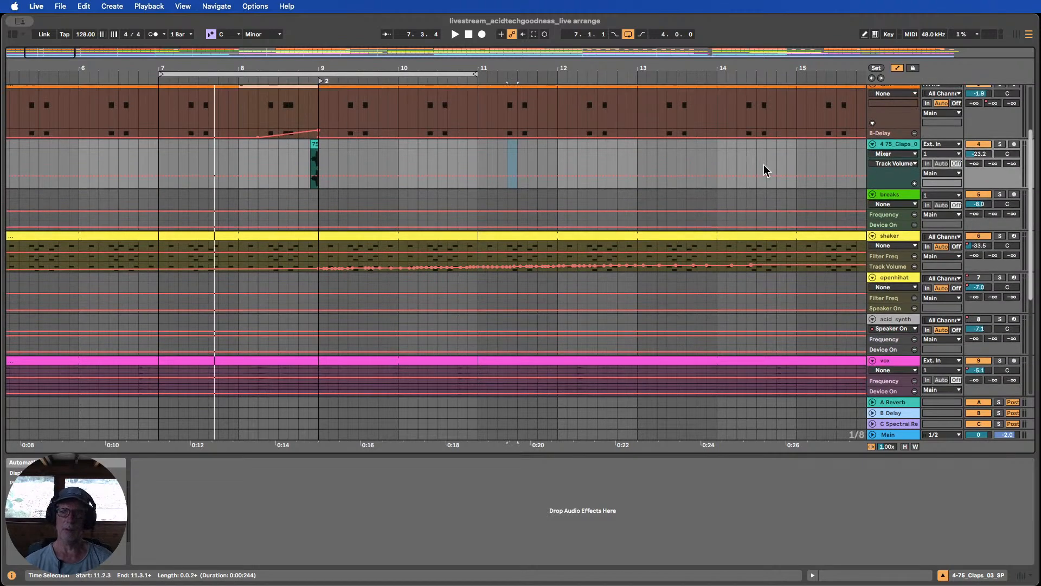
click(995, 163)
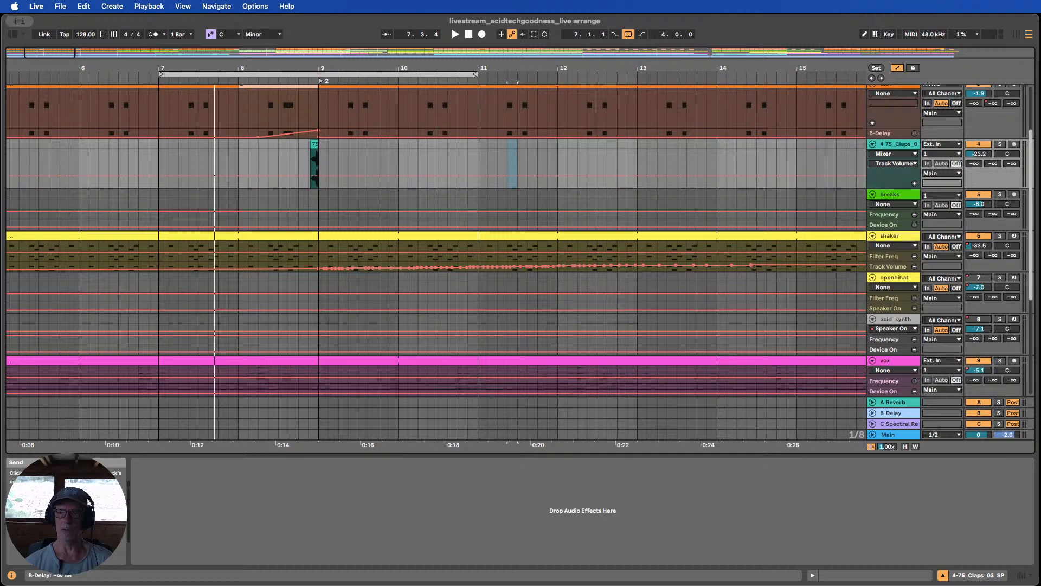
click(318, 185)
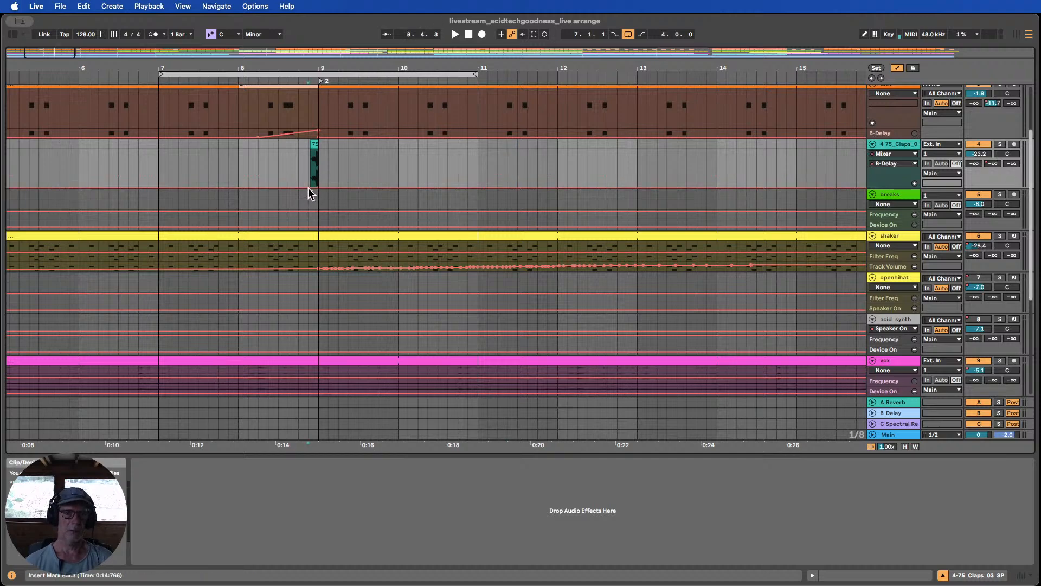
click(308, 188)
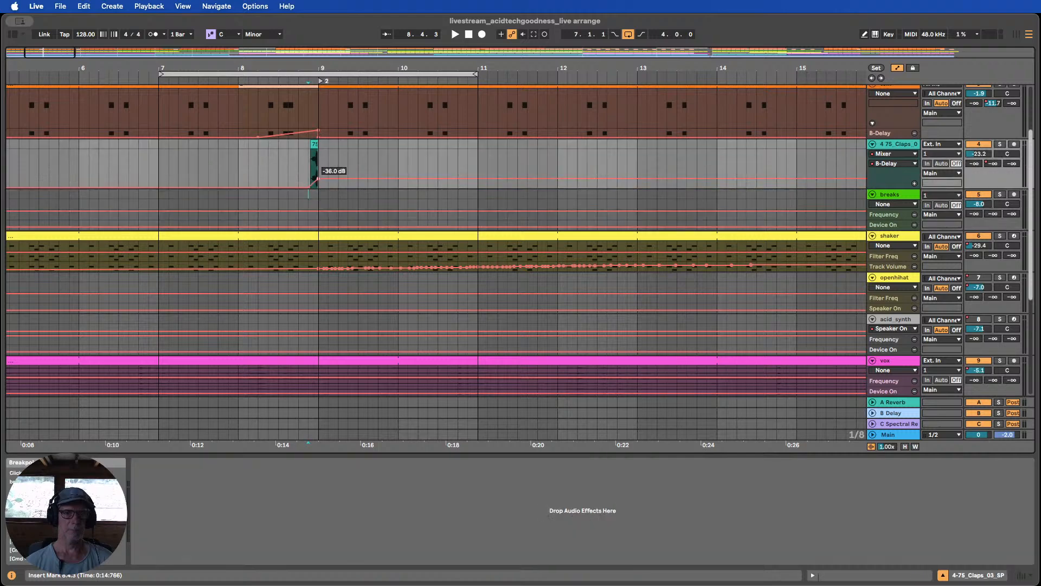
scroll(328, 107, up, 5)
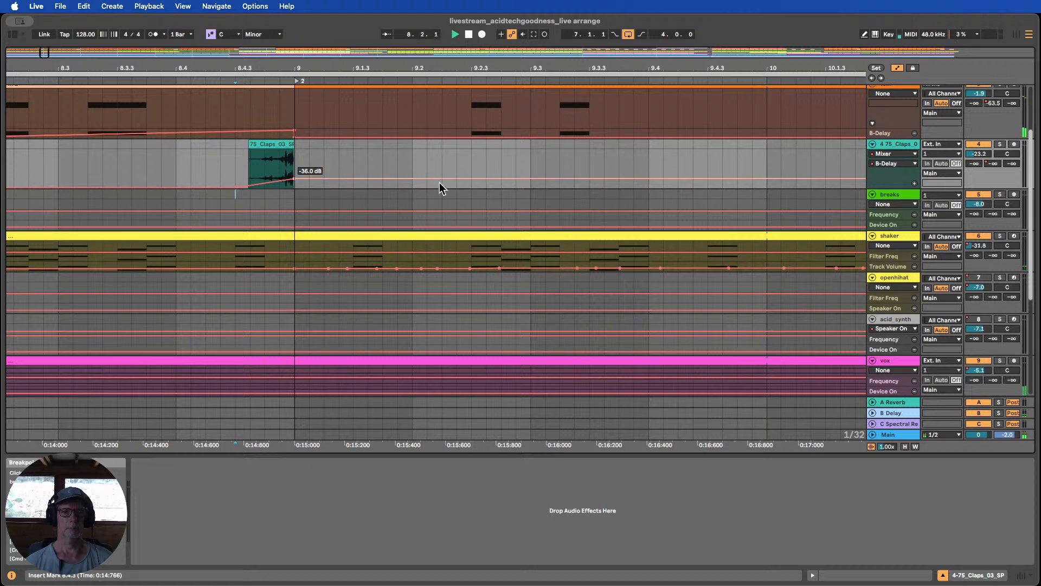
drag(483, 178, 531, 187)
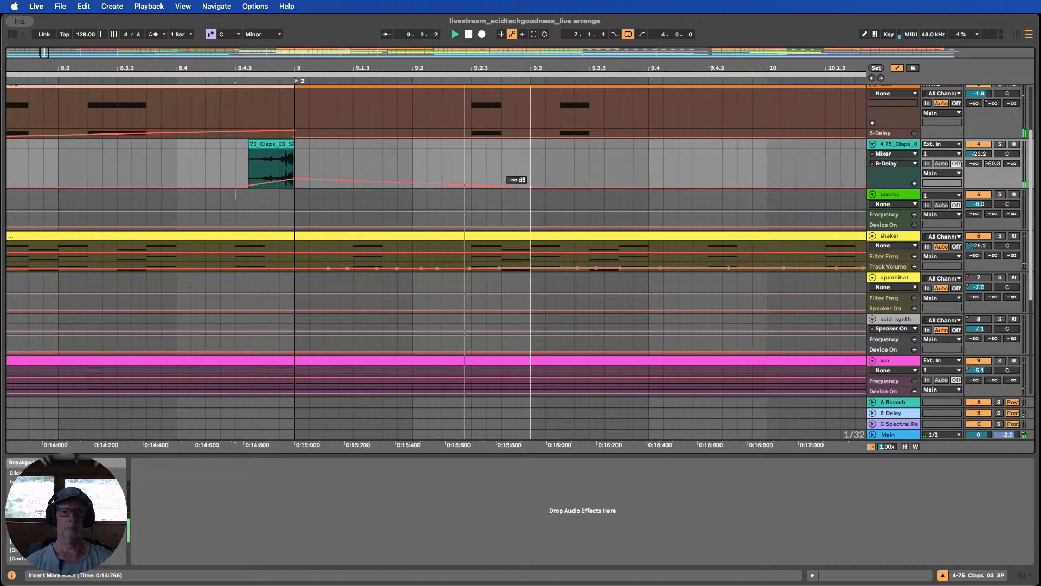
Solo the clap track to refine its B-Delay automation: start the rise at 8.4, raise the bar 9 peak, and end the fade just after 9.2
click(999, 144)
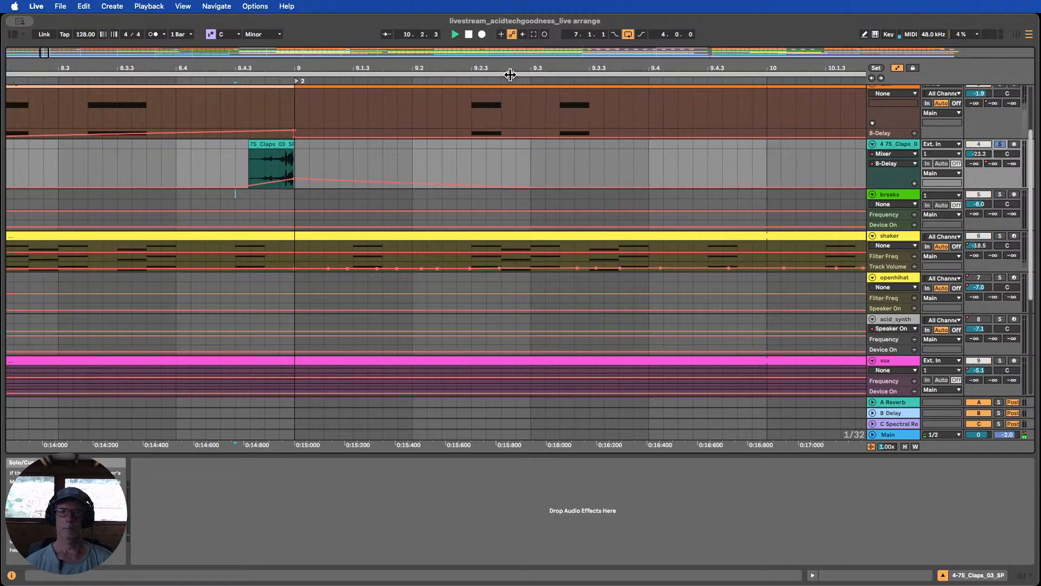
double_click(510, 74)
drag(411, 188, 436, 168)
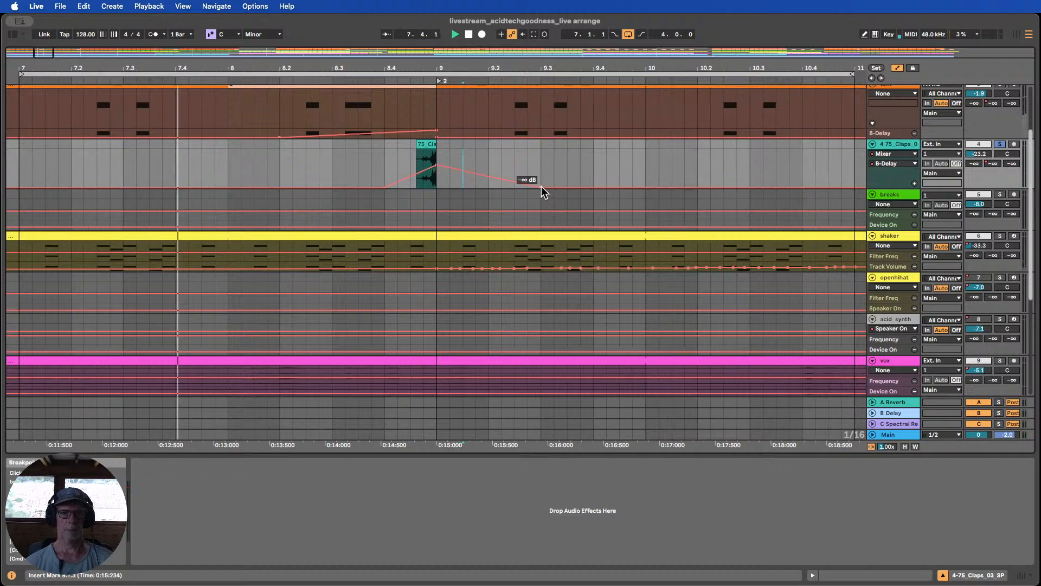
drag(542, 188, 501, 186)
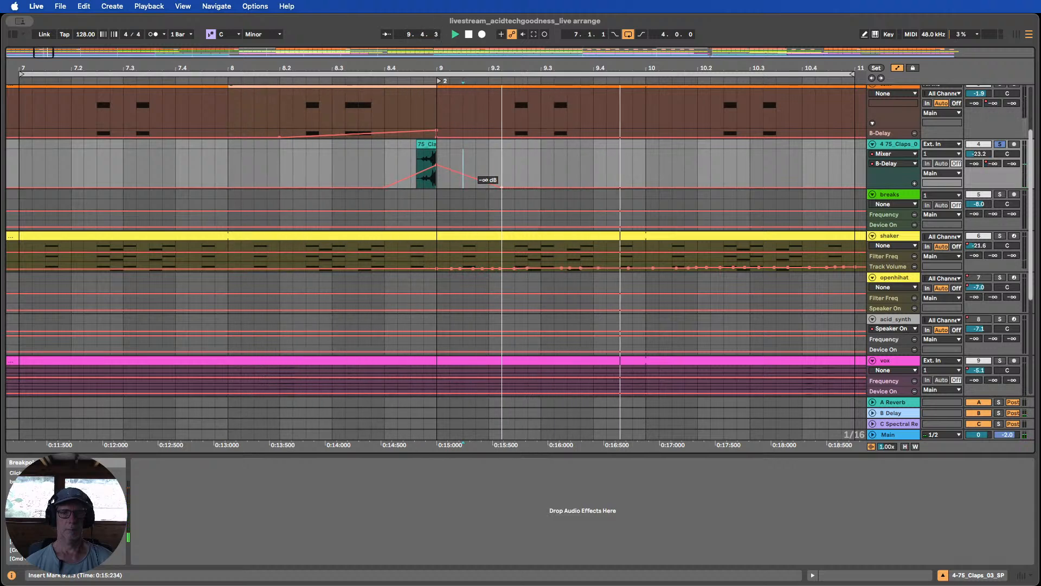
click(979, 153)
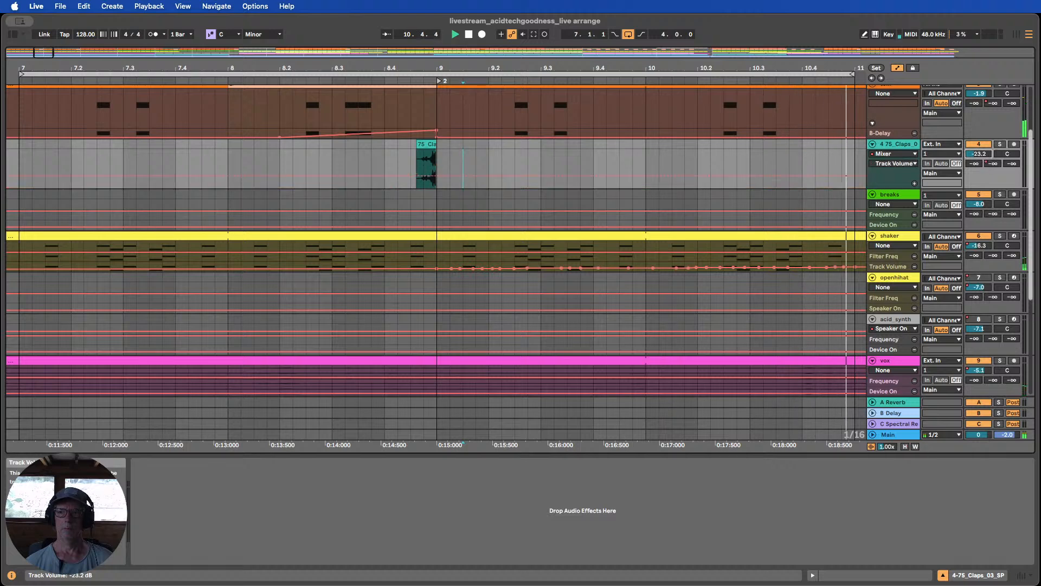
Set the clap track's volume to -22.8 dB and show its B-Delay send automation in a separate lane
drag(979, 154, 979, 152)
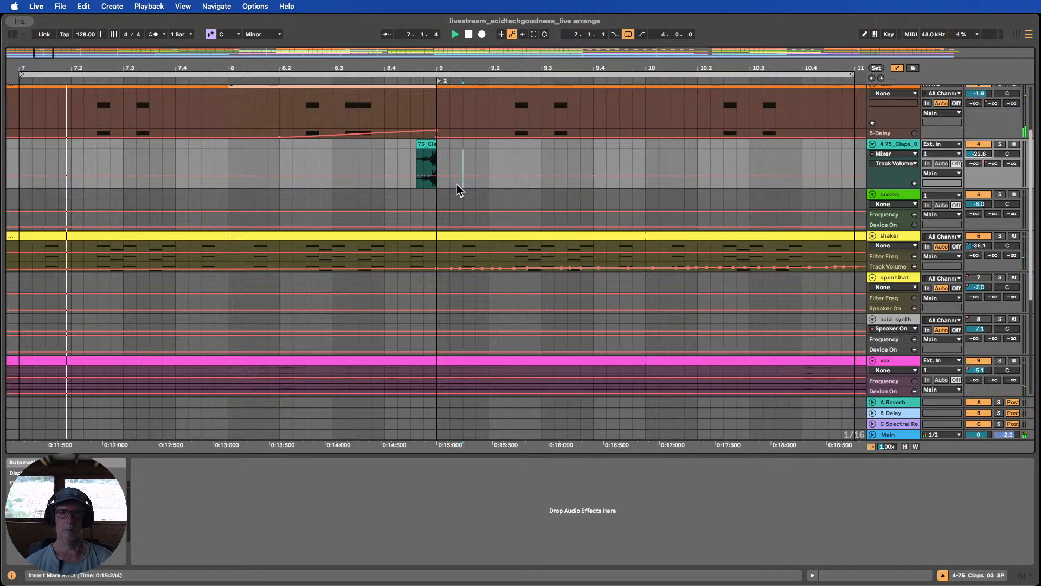
click(889, 157)
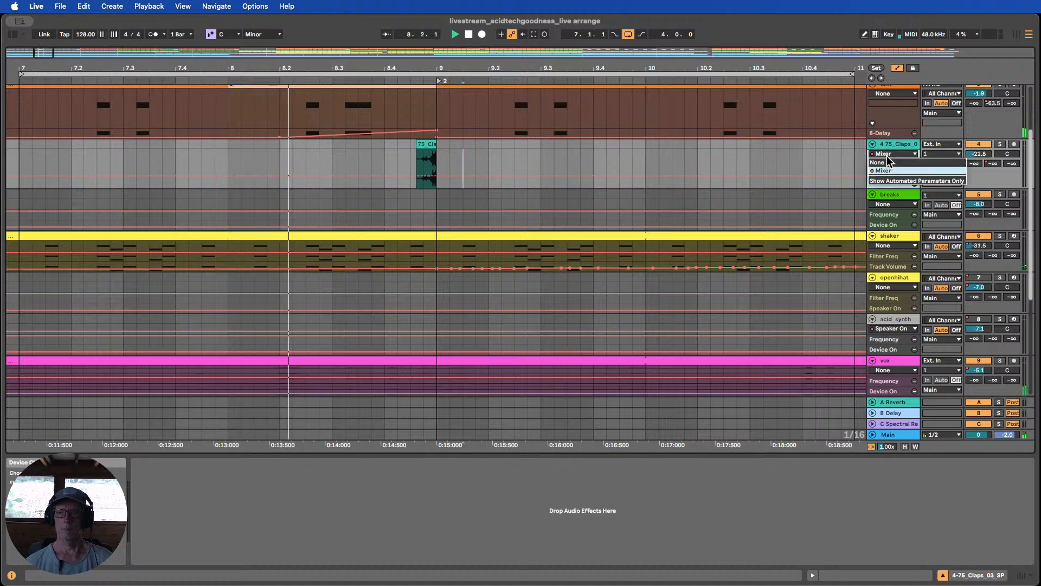
click(889, 170)
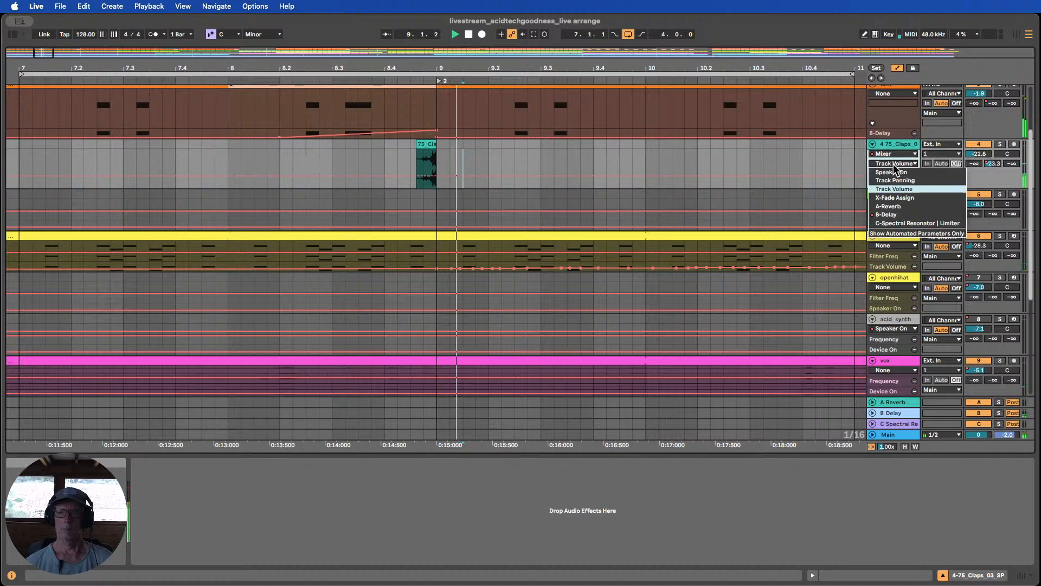
click(896, 216)
click(914, 183)
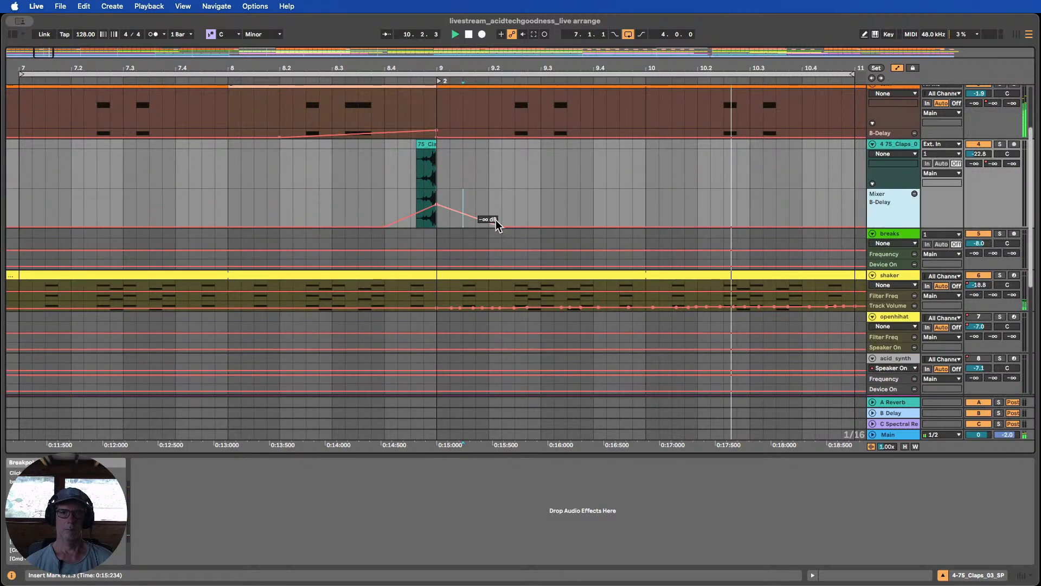
Extend the clap track's B-Delay automation fade so that it reaches -inf dB at bar 10
drag(496, 224, 641, 229)
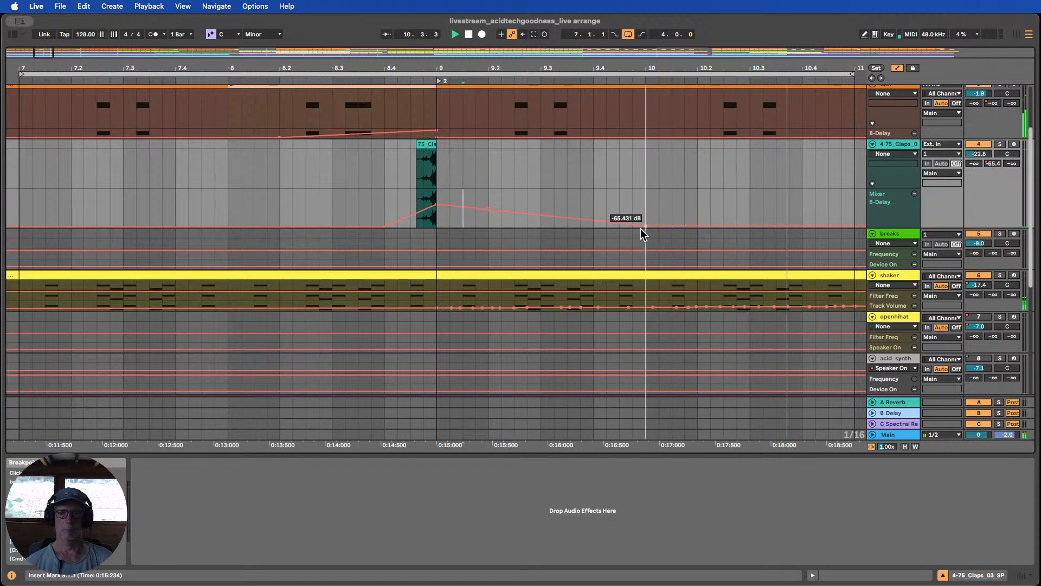
click(649, 205)
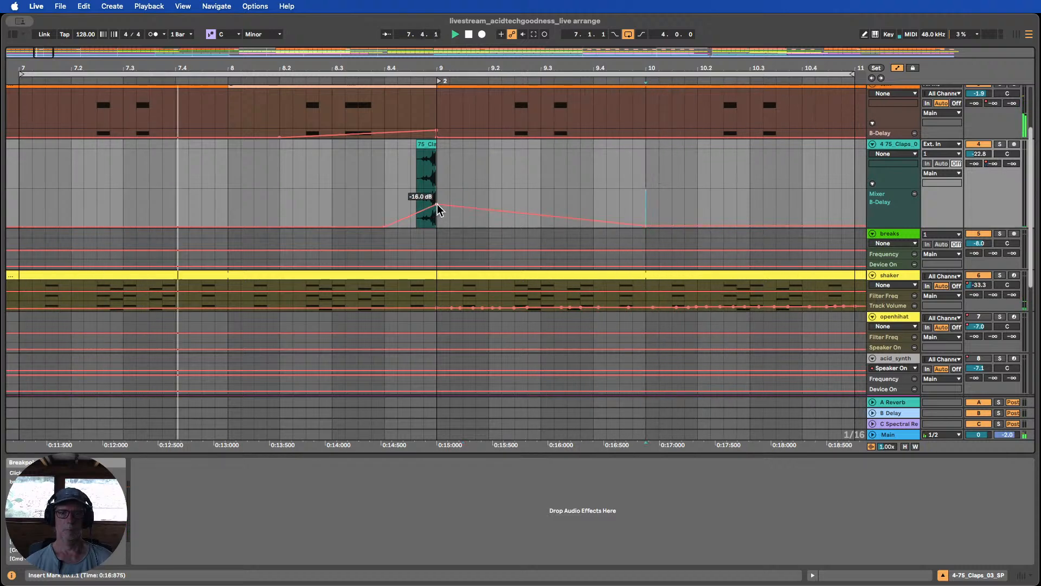
mouse_move(593, 66)
mouse_down()
mouse_move(444, 49)
mouse_move(443, 29)
mouse_up()
click(499, 197)
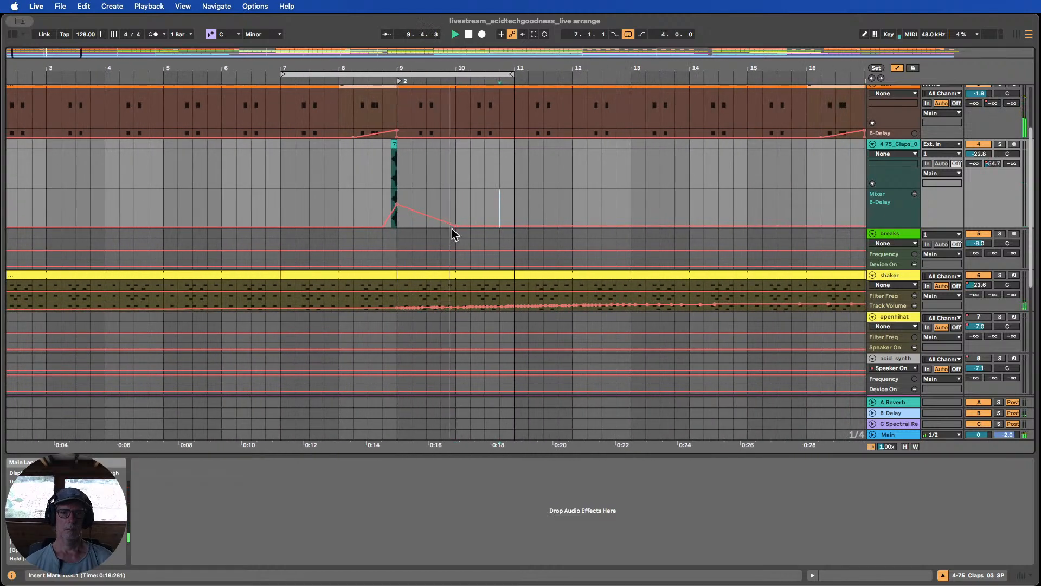
drag(451, 224, 456, 226)
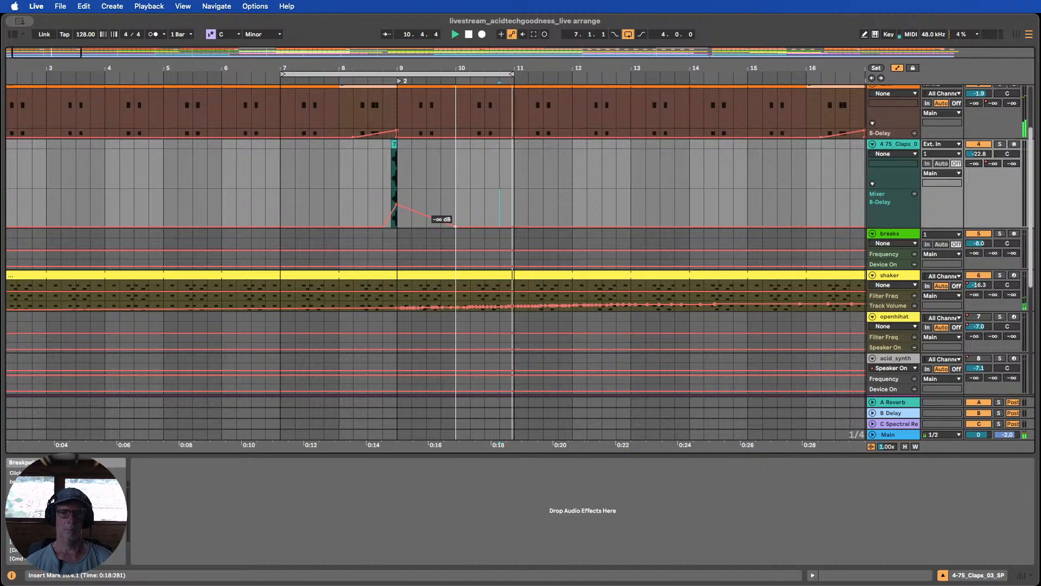
Open the reversed clap clip's settings and enable Warp and Loop for it
drag(395, 68, 401, 85)
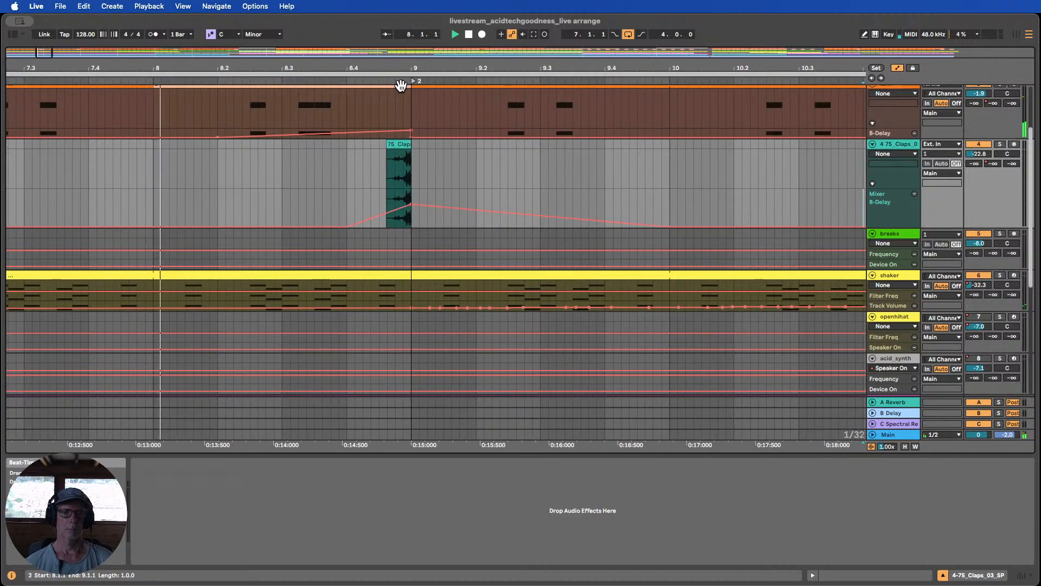
double_click(400, 145)
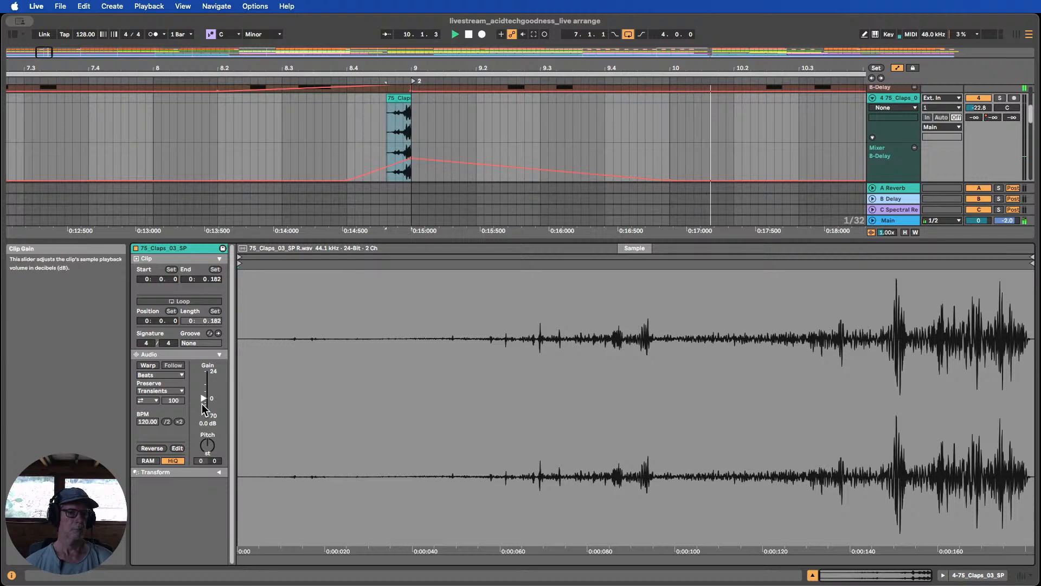
drag(207, 444, 207, 449)
key(super+z)
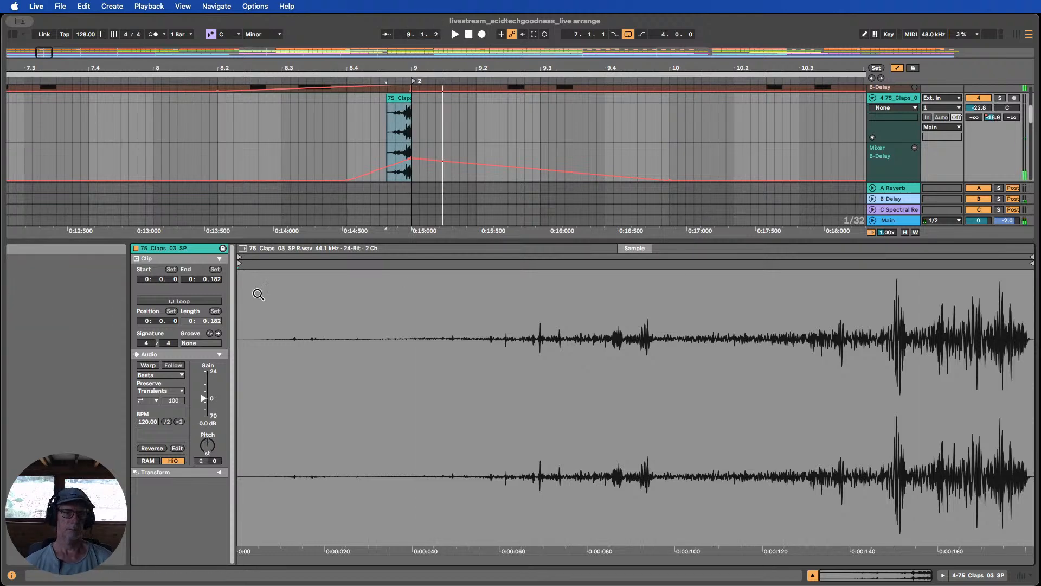
click(148, 365)
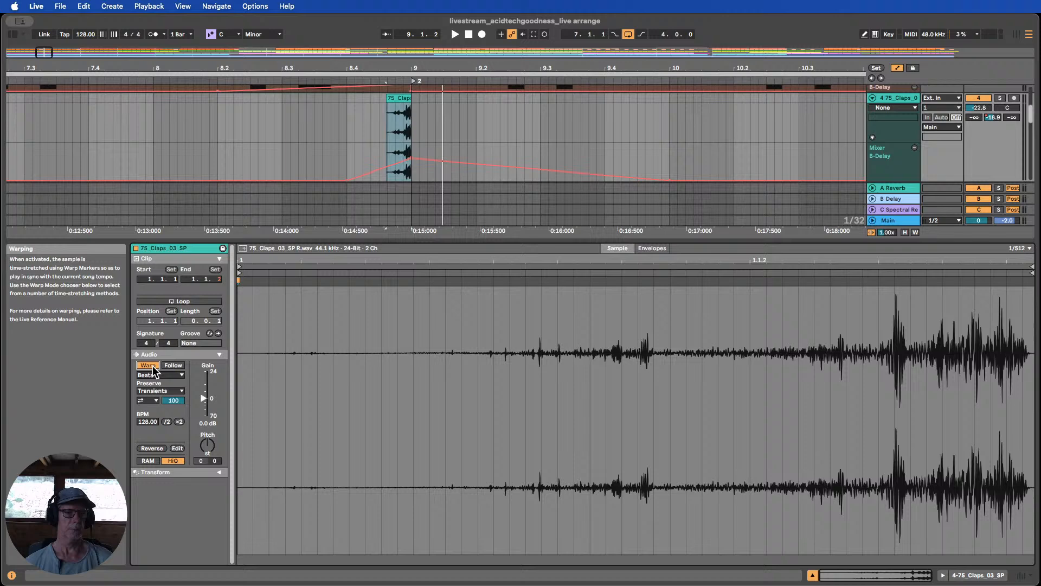
click(180, 301)
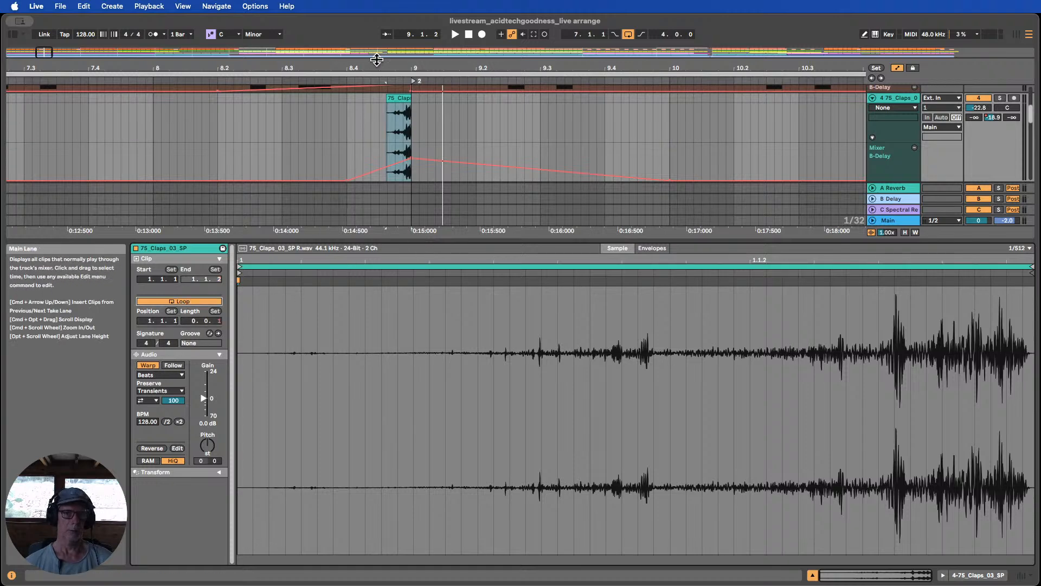
Loop playback from 8.3 to 9.3 and transpose the reversed clap clip down 5 semitones
click(274, 80)
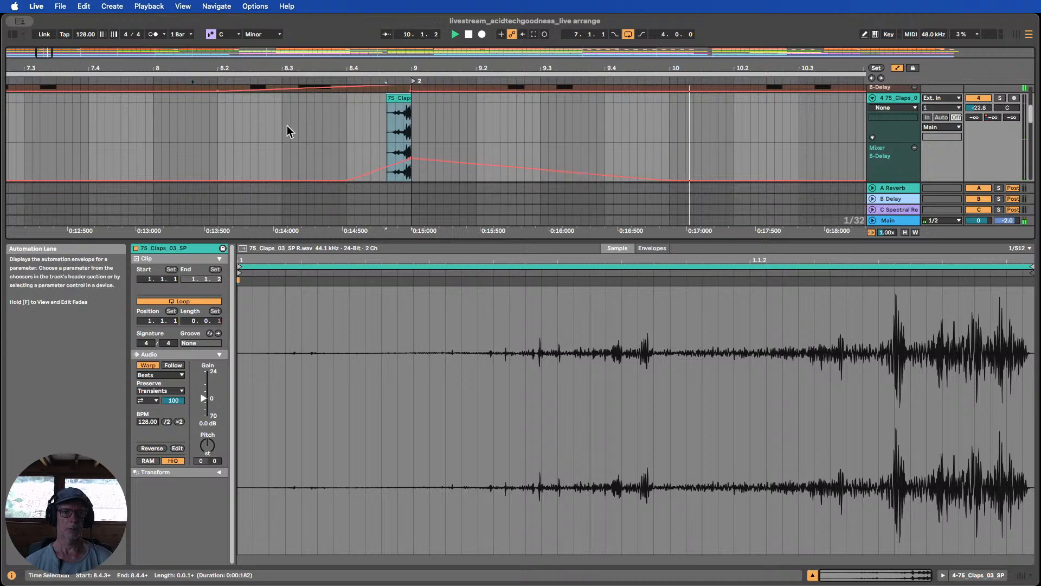
drag(287, 125, 479, 132)
key(super+l)
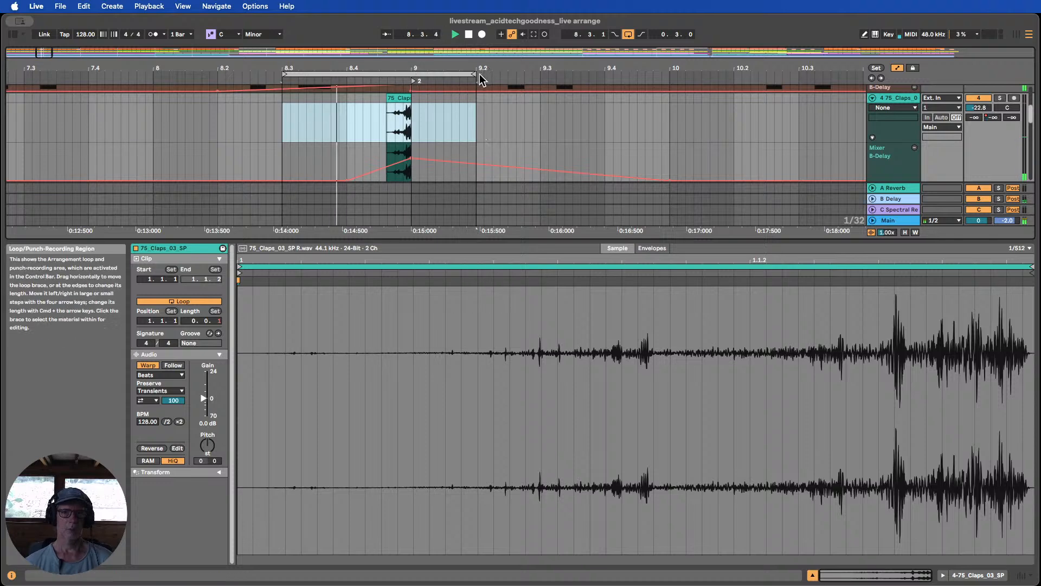
drag(475, 73, 541, 74)
click(396, 99)
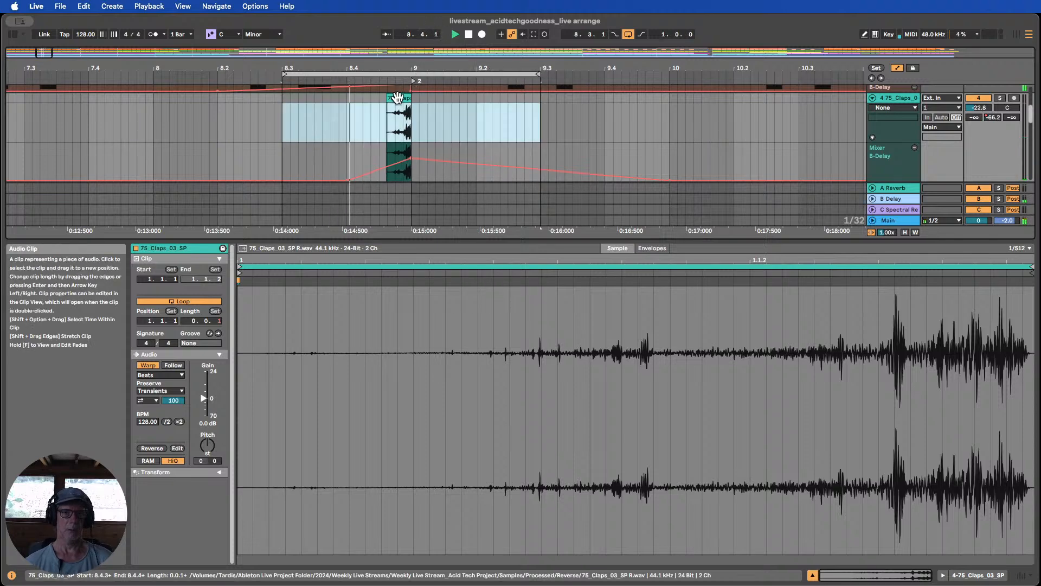
drag(207, 446, 207, 450)
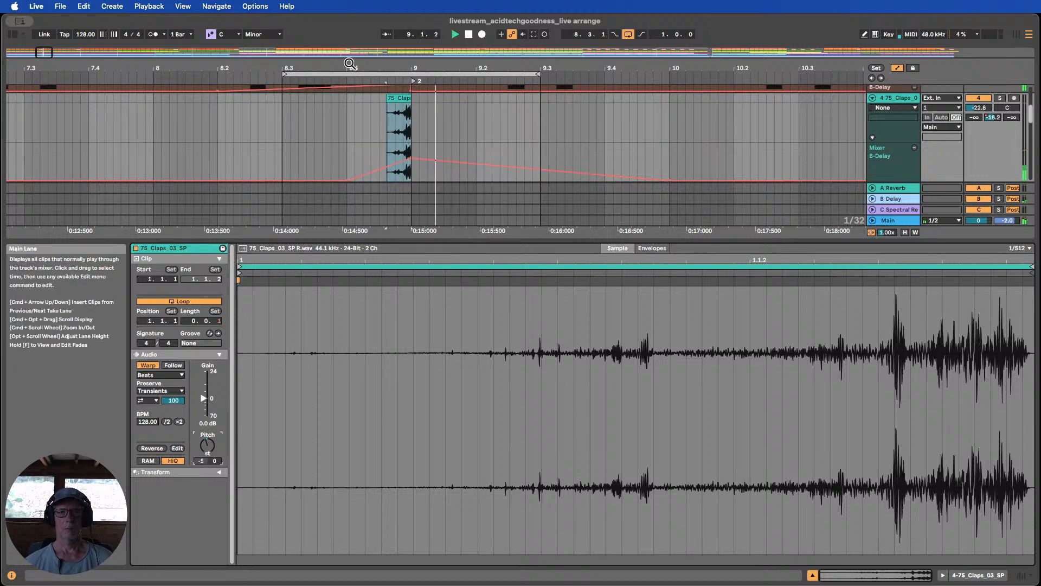
Hide the clip view and set the arrangement loop to the eight bars from 9 to 17
drag(284, 75, 163, 69)
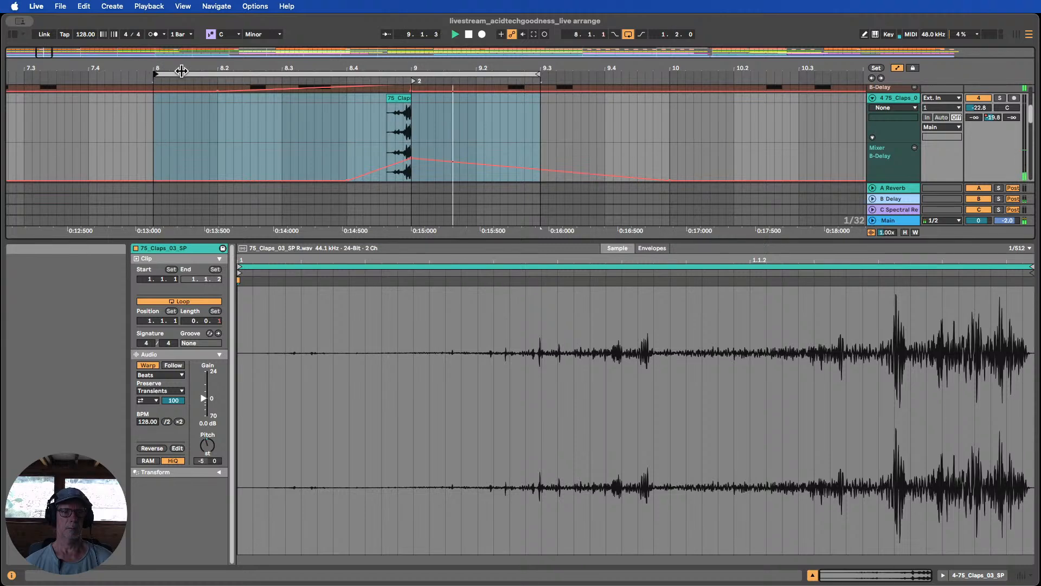
drag(540, 73, 860, 76)
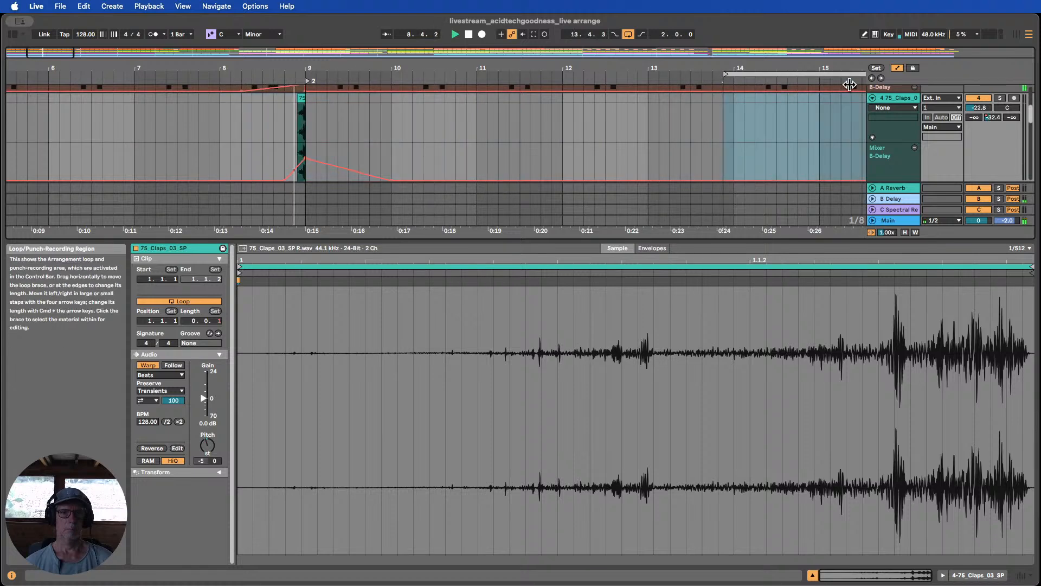
drag(559, 69, 492, 69)
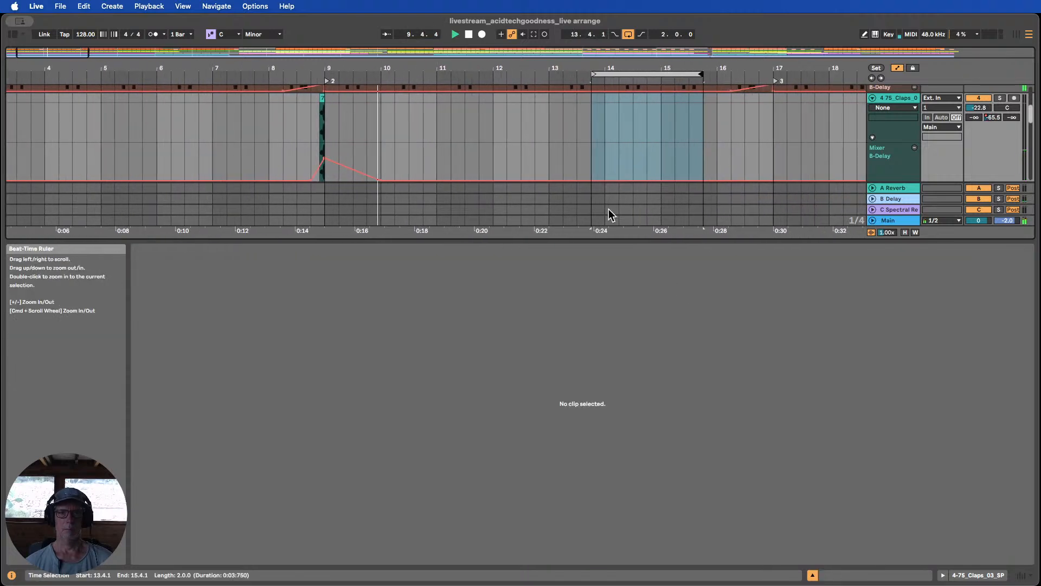
click(812, 575)
scroll(226, 195, up, 5)
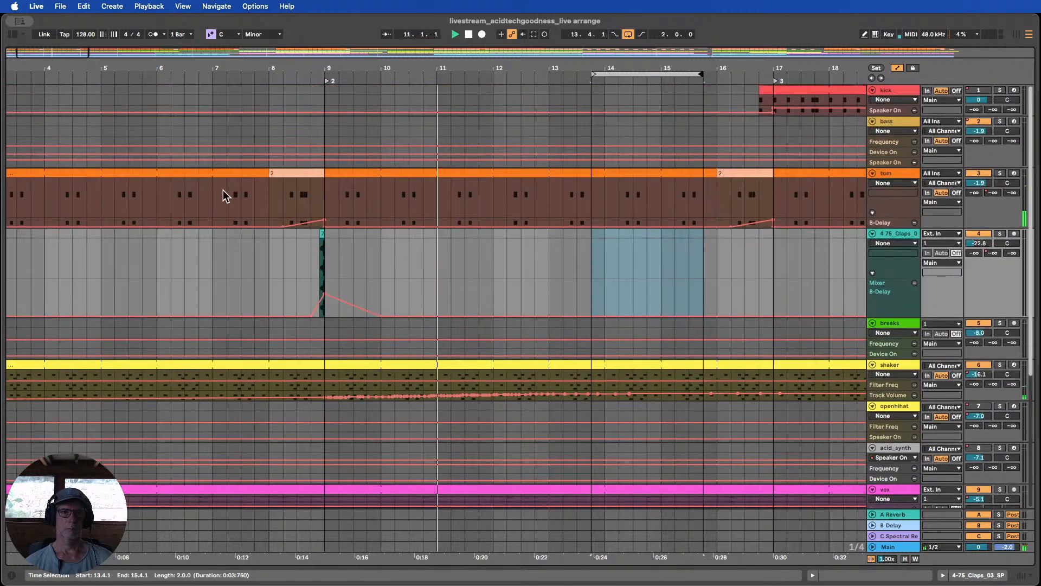
click(162, 77)
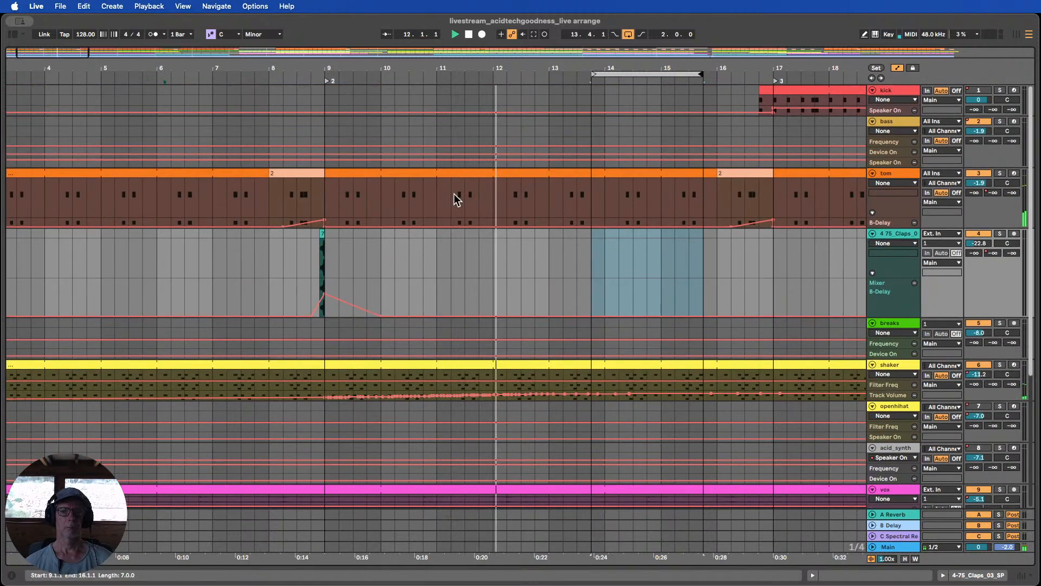
drag(654, 74, 108, 74)
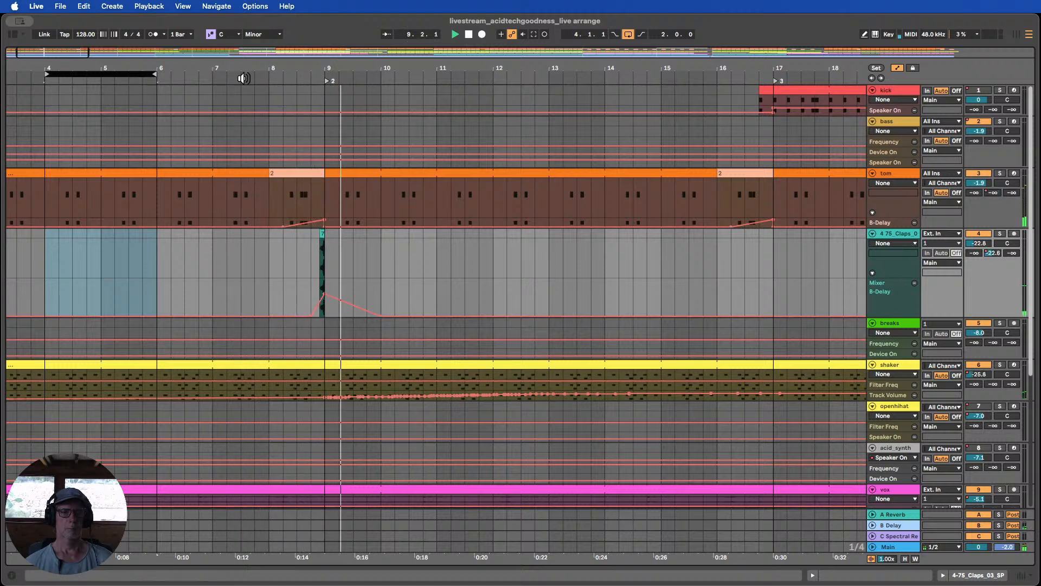
drag(125, 72, 771, 74)
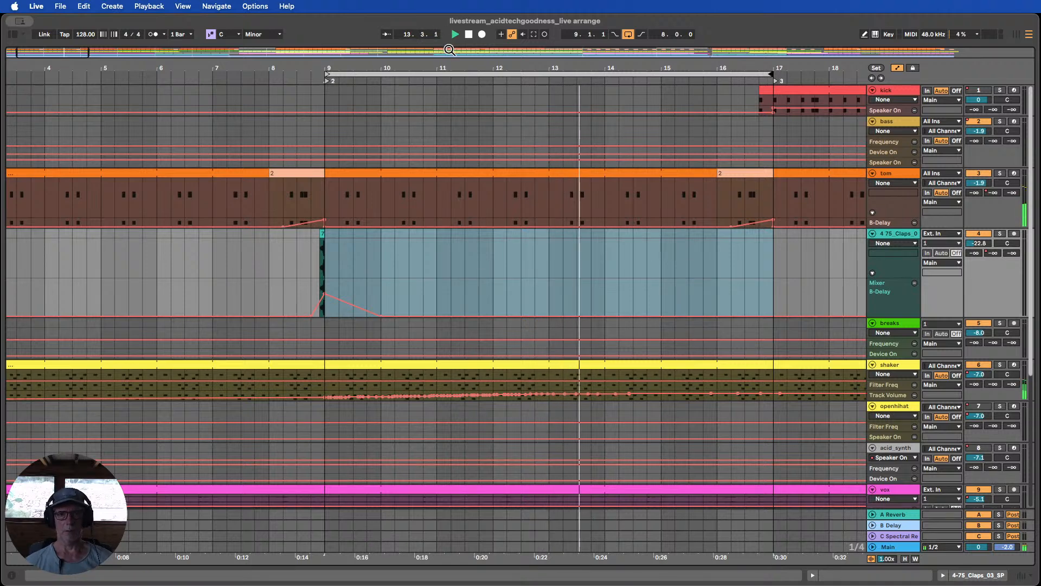
Stop playback and copy the reversed clap with its B-Delay automation from bars 8–10 to bar 12
click(469, 34)
drag(270, 246, 380, 233)
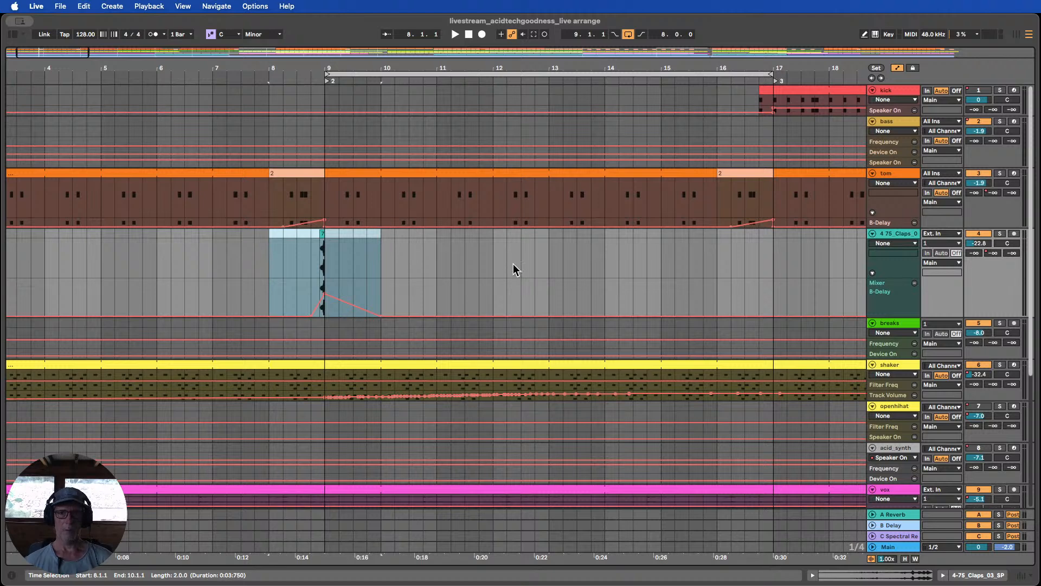
click(493, 240)
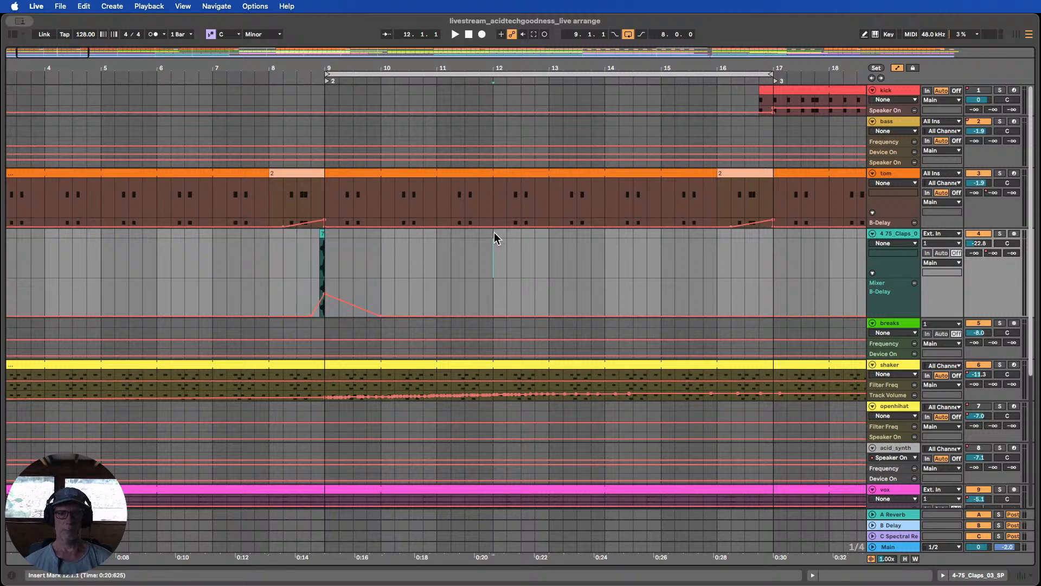
drag(275, 235, 339, 232)
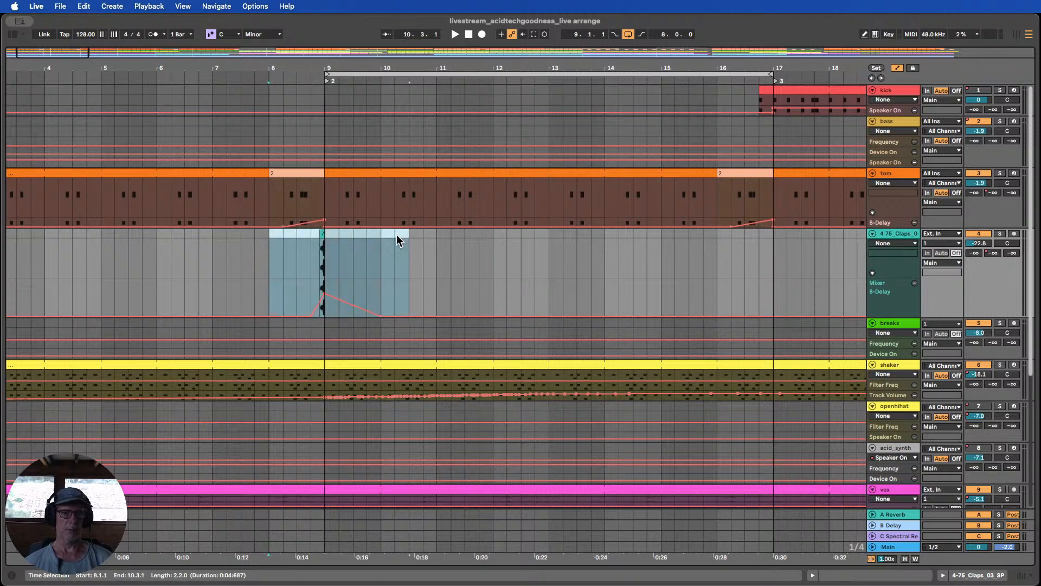
click(495, 233)
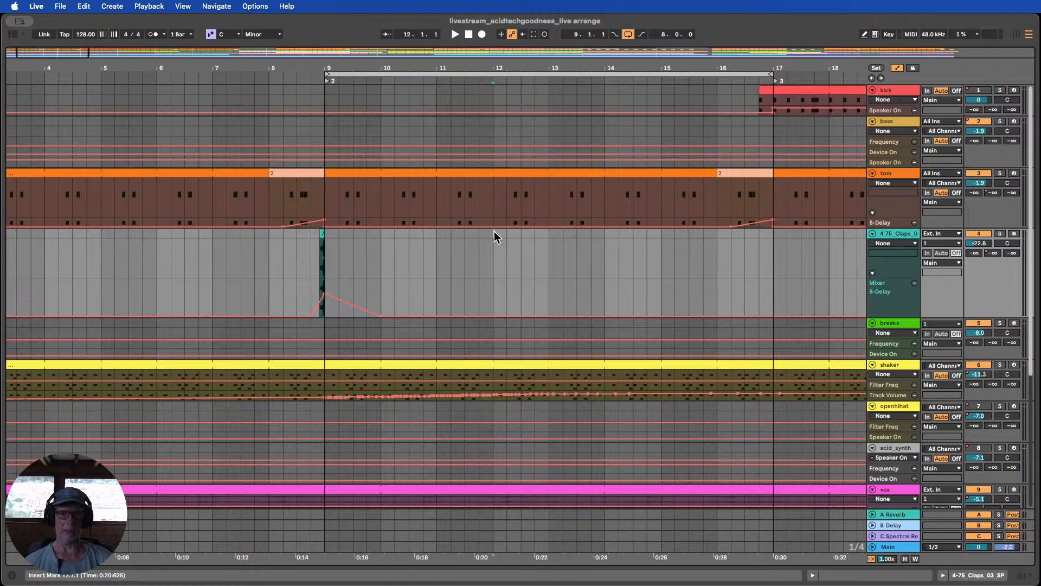
key(super+v)
Play the section with the copied clap and move the arrangement loop to bars 17 to 25
click(338, 78)
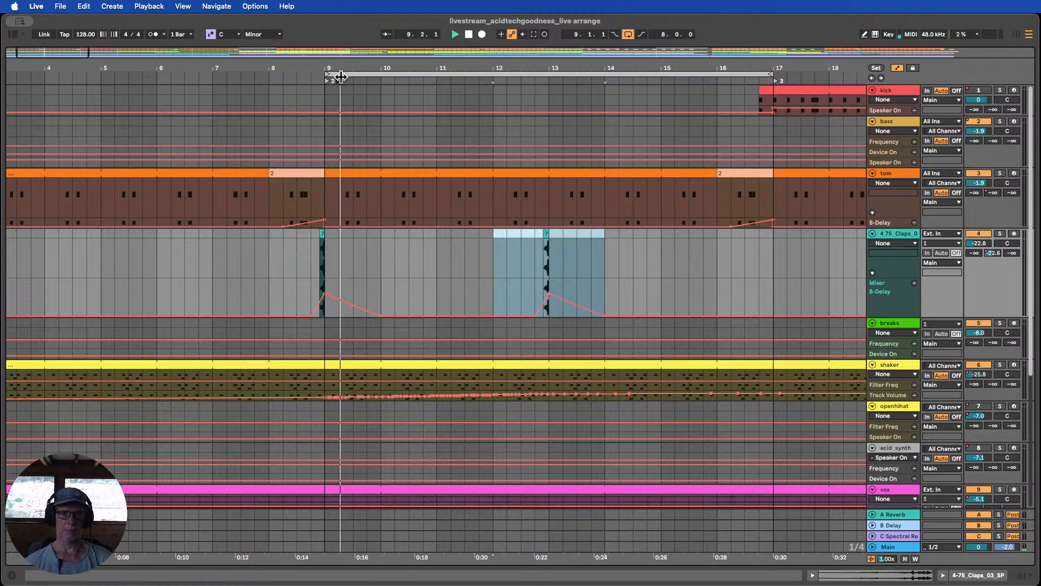
drag(340, 68, 159, 35)
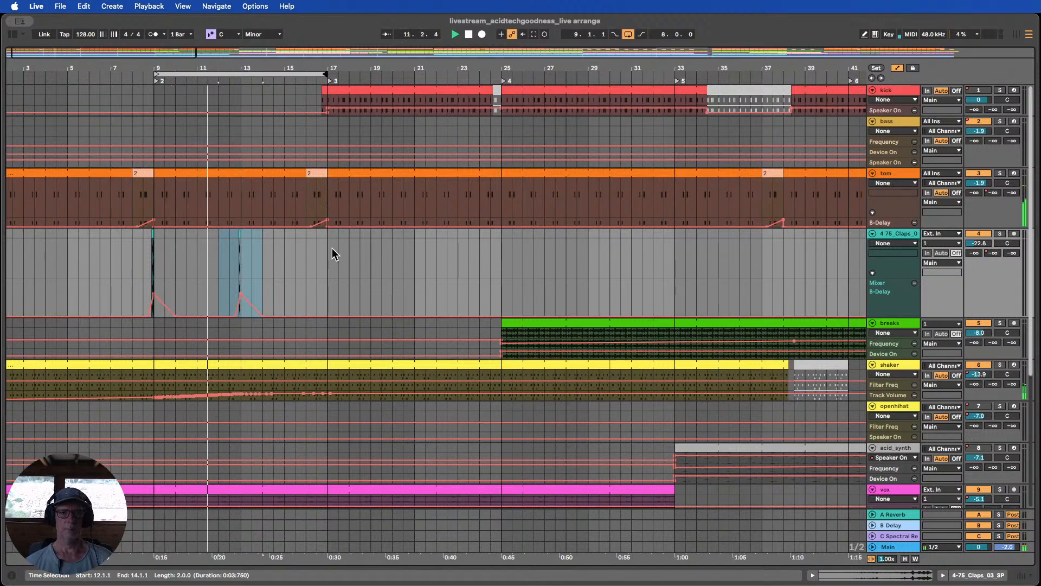
scroll(333, 217, down, 3)
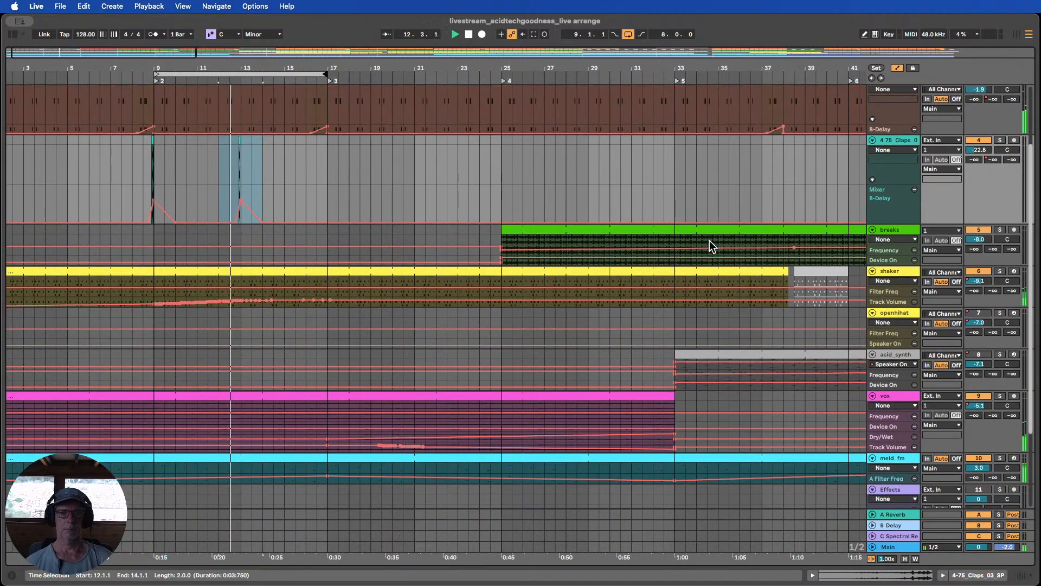
scroll(711, 247, down, 1)
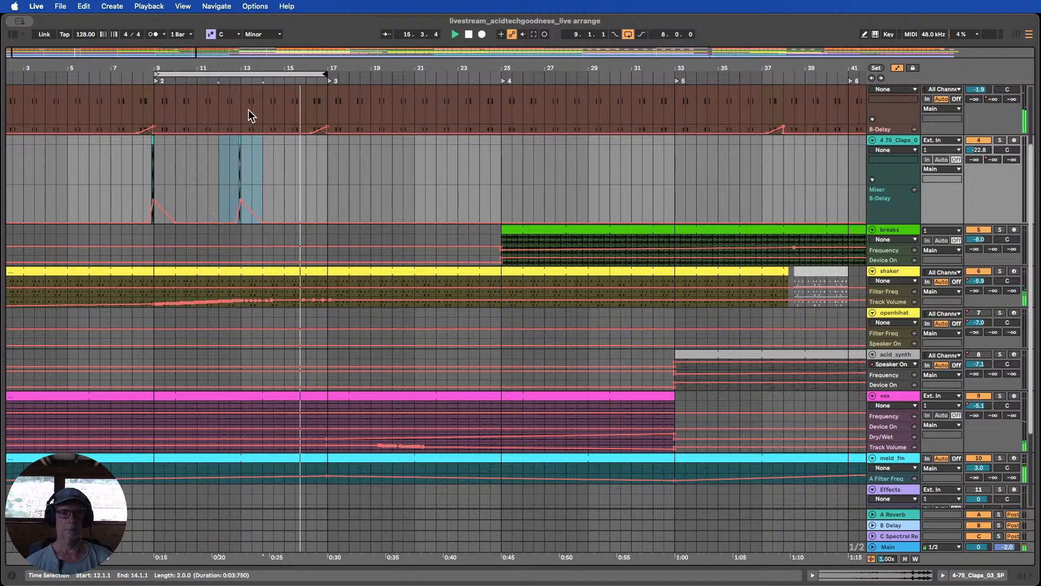
drag(293, 59, 282, 72)
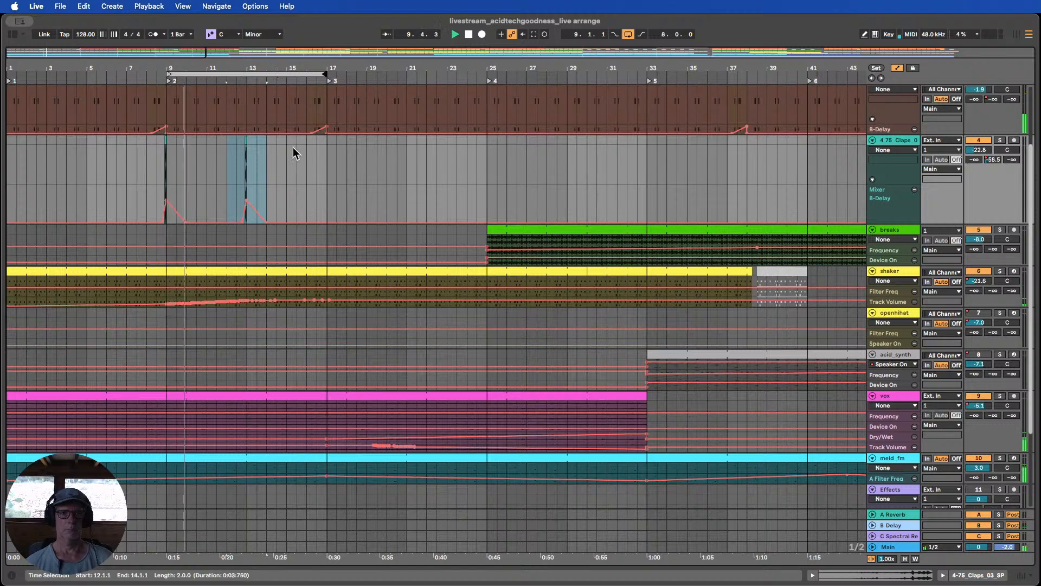
drag(238, 69, 250, 103)
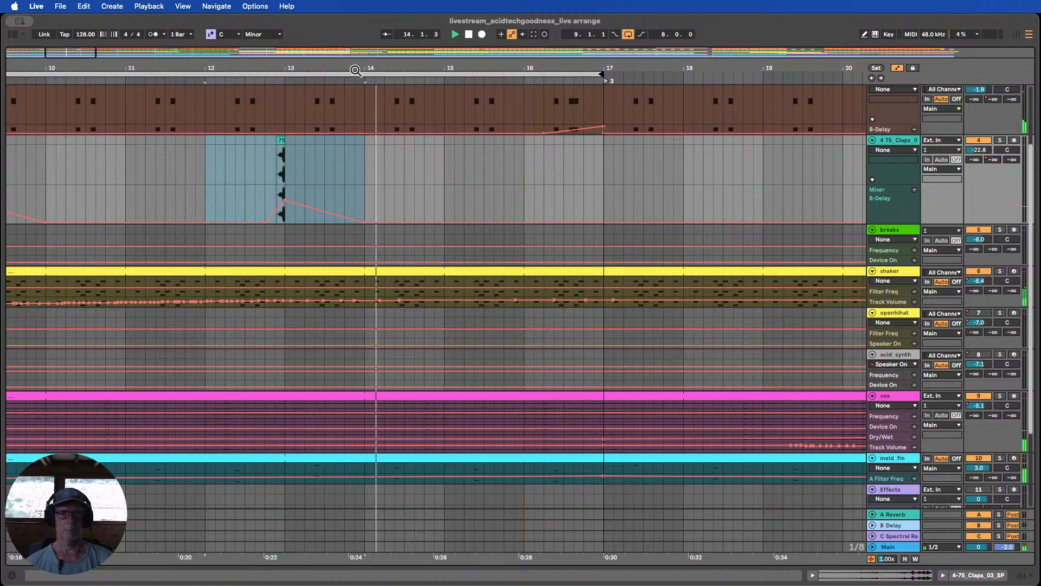
drag(353, 68, 445, 74)
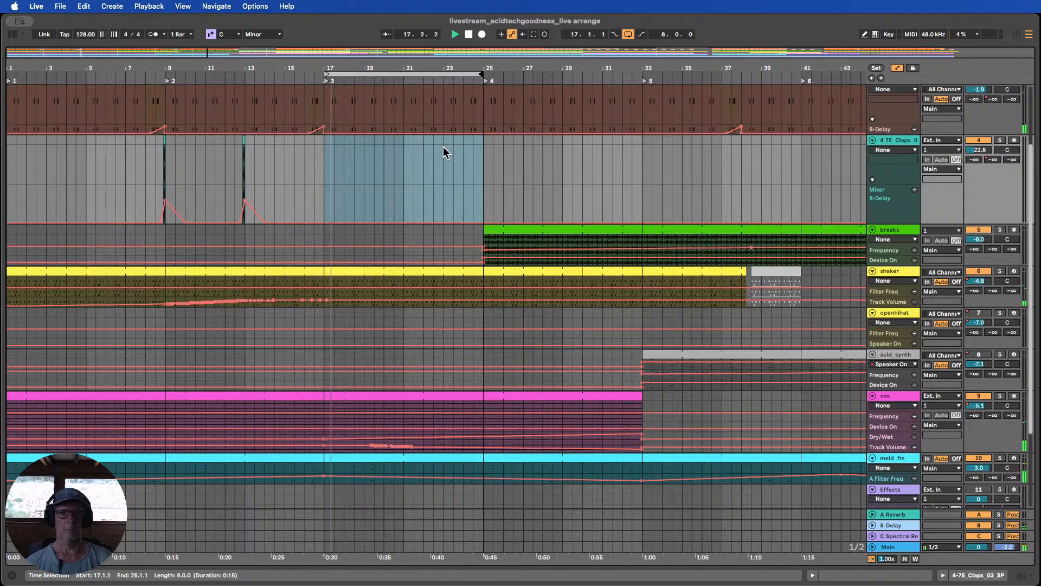
Copy the reversed clap with its B-Delay automation from bars 12–14 to bar 16
scroll(434, 163, up, 3)
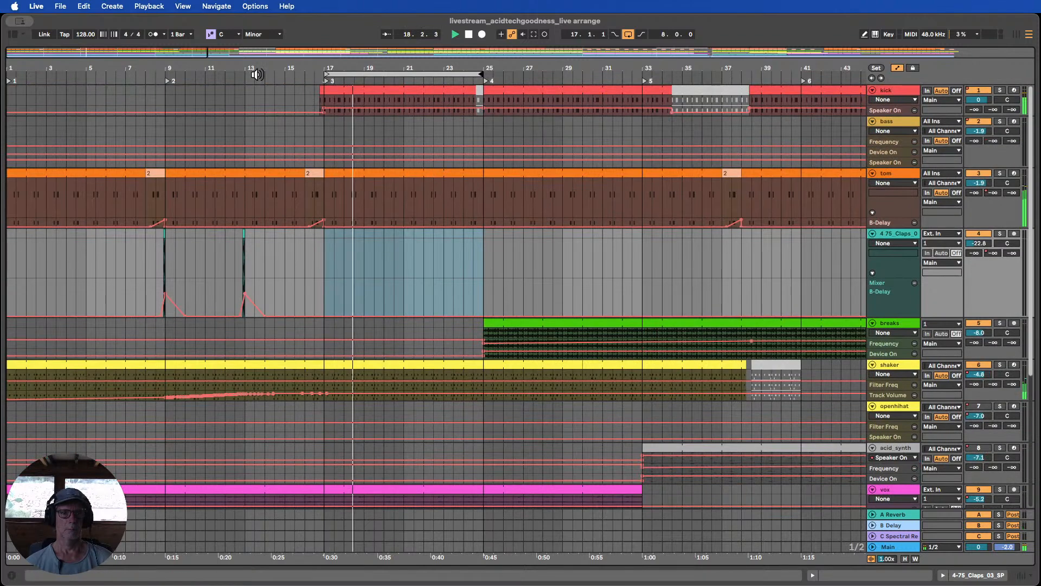
drag(225, 241, 263, 232)
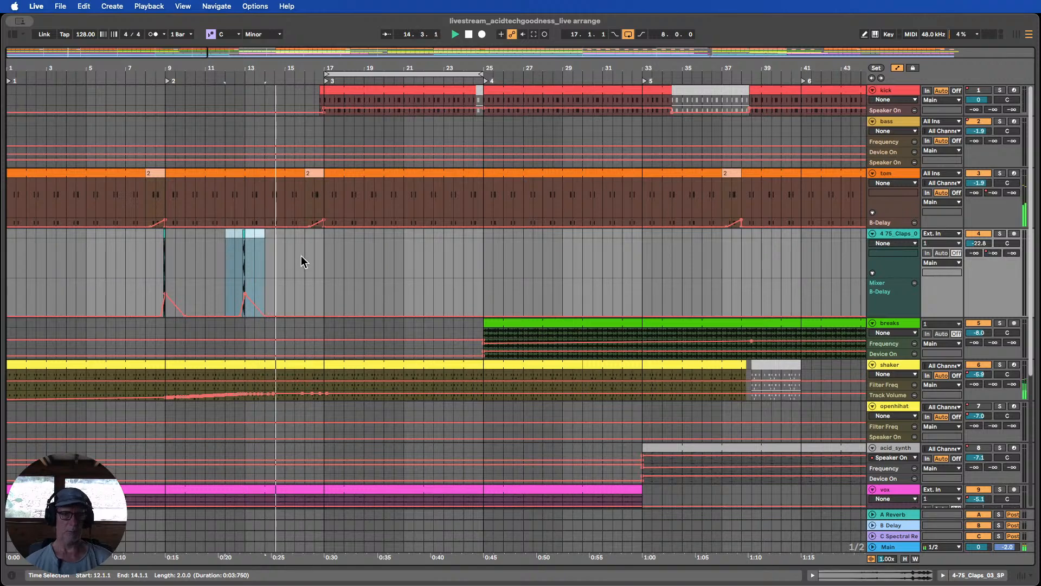
key(super+c)
click(287, 234)
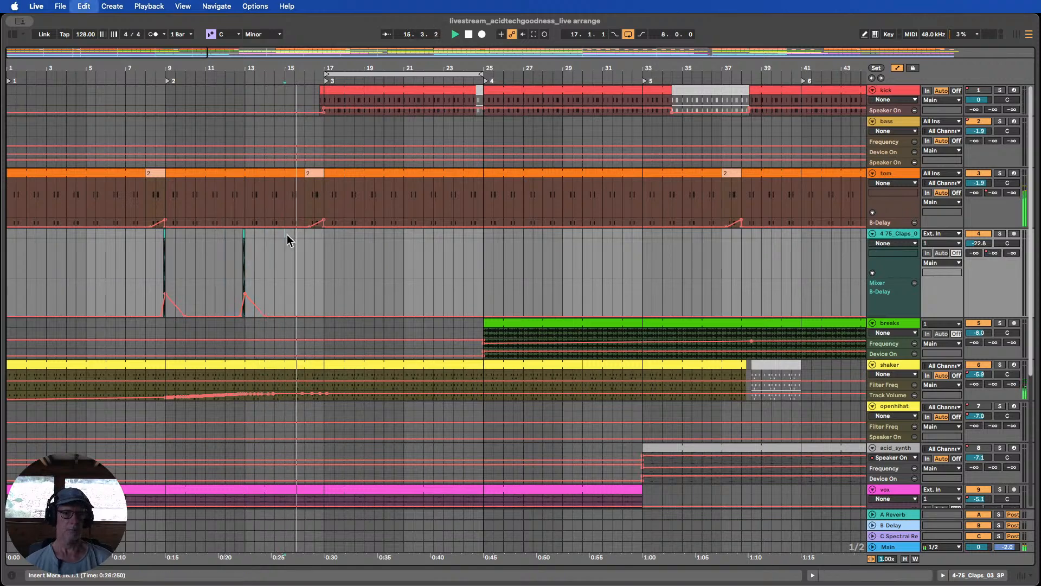
key(super+v)
key(super+z)
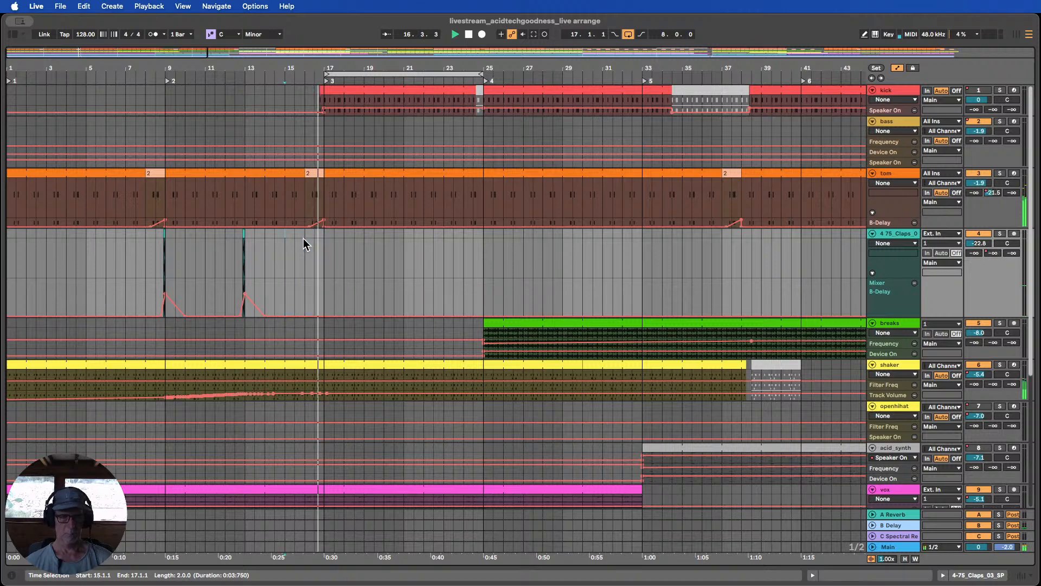
click(302, 238)
key(super+v)
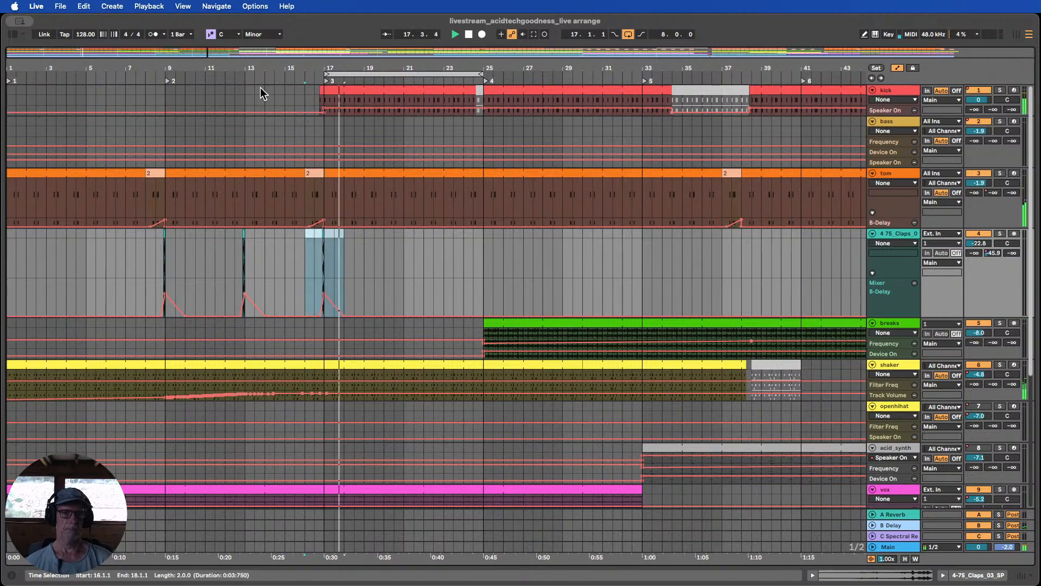
Trim the start of the kick clip to bar 17 and stop playback
drag(320, 63, 331, 76)
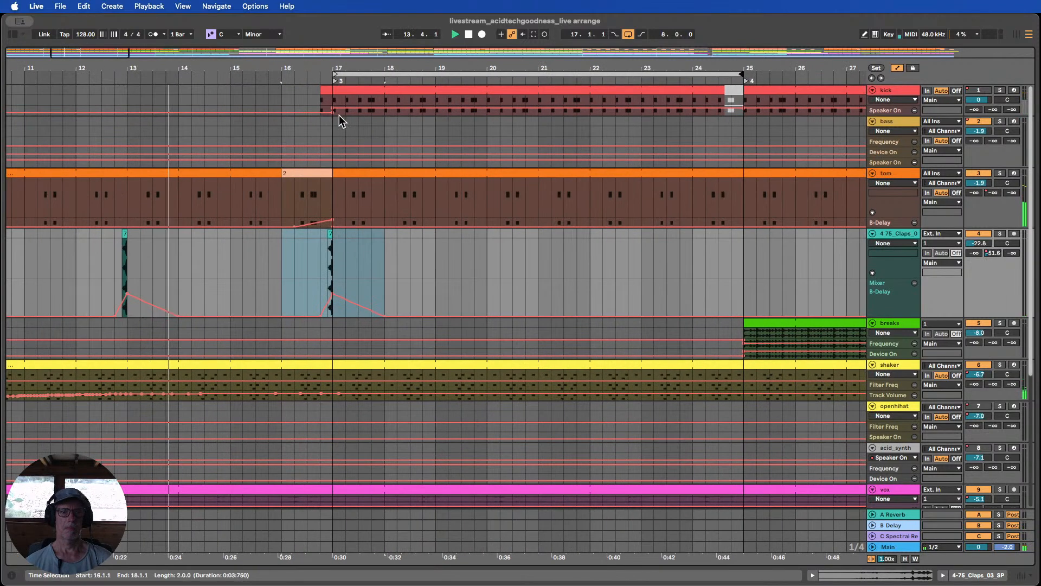
click(333, 88)
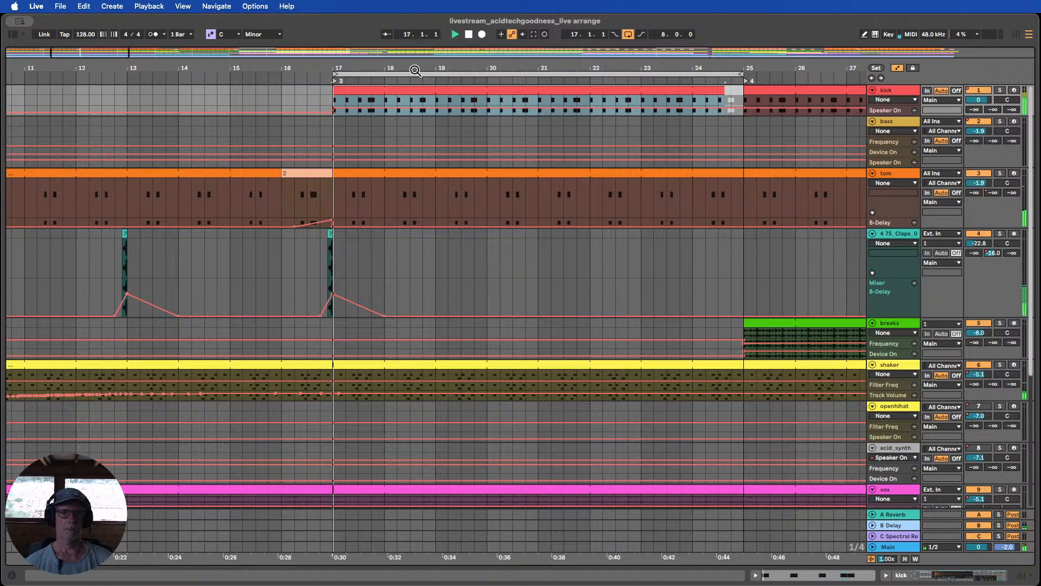
click(469, 34)
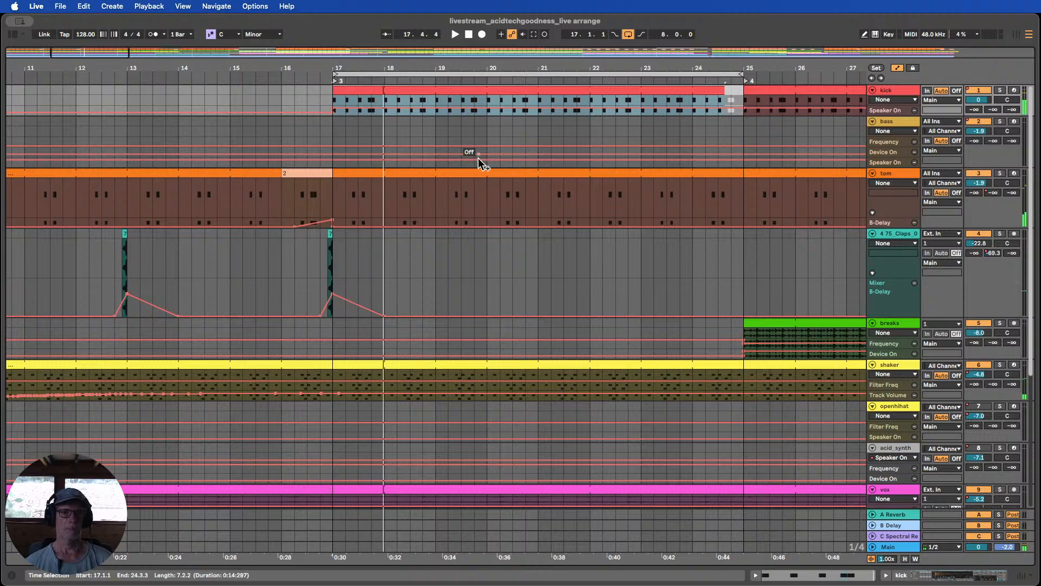
Enlarge the shaker track and select its bars 15 to 17
scroll(479, 161, down, 4)
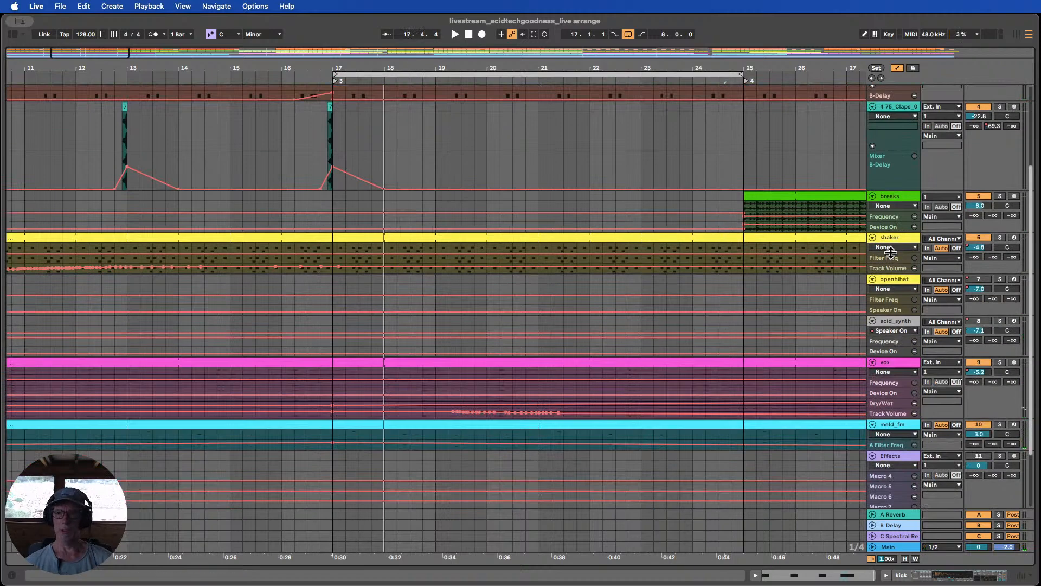
drag(891, 253, 893, 367)
scroll(492, 251, down, 2)
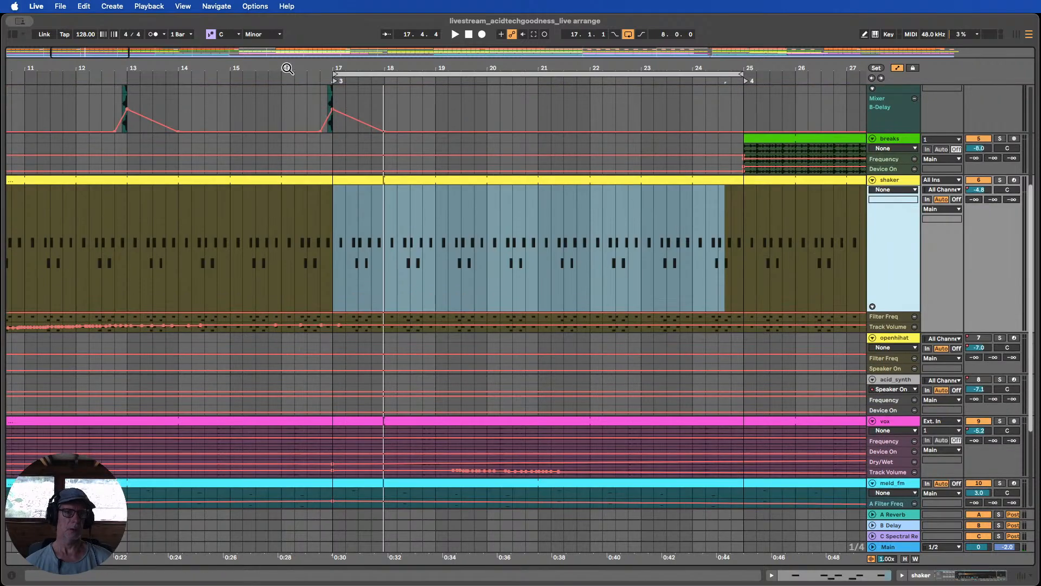
drag(288, 68, 341, 34)
drag(317, 212, 347, 215)
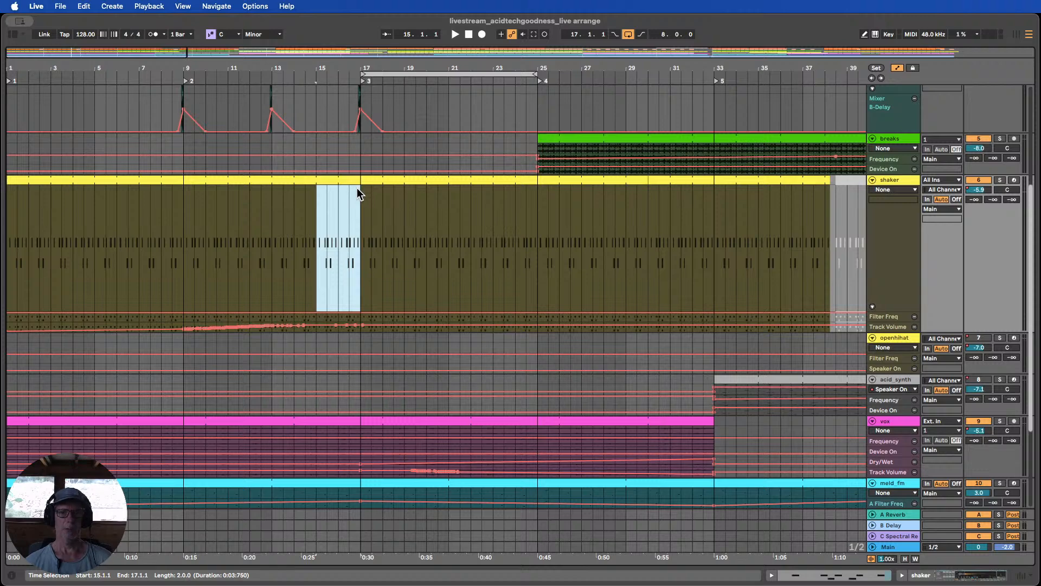
Examine the kick, tom, clap and shaker tracks around the transition at bar 17
scroll(320, 100, up, 6)
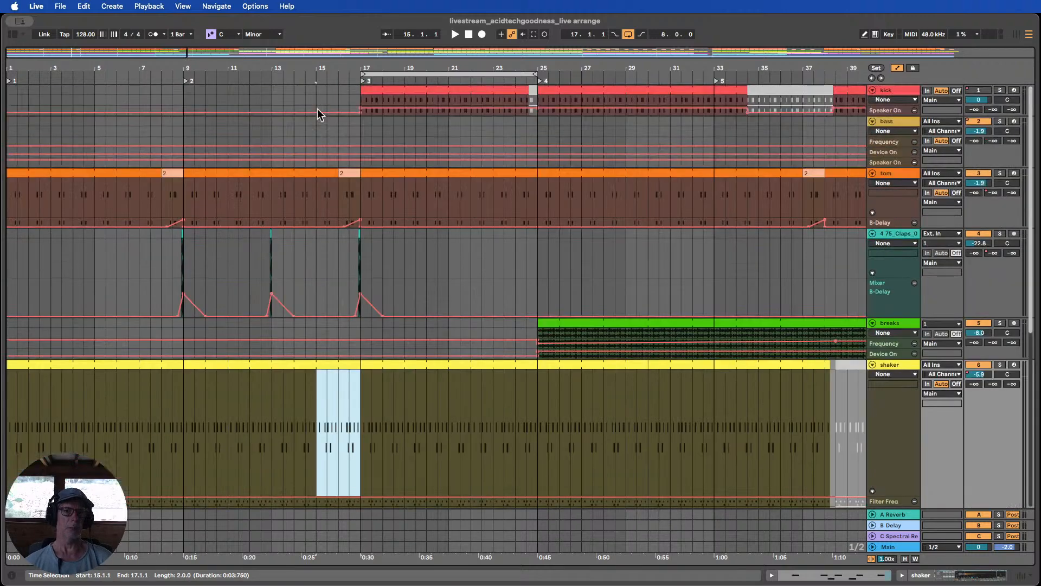
drag(314, 91, 401, 325)
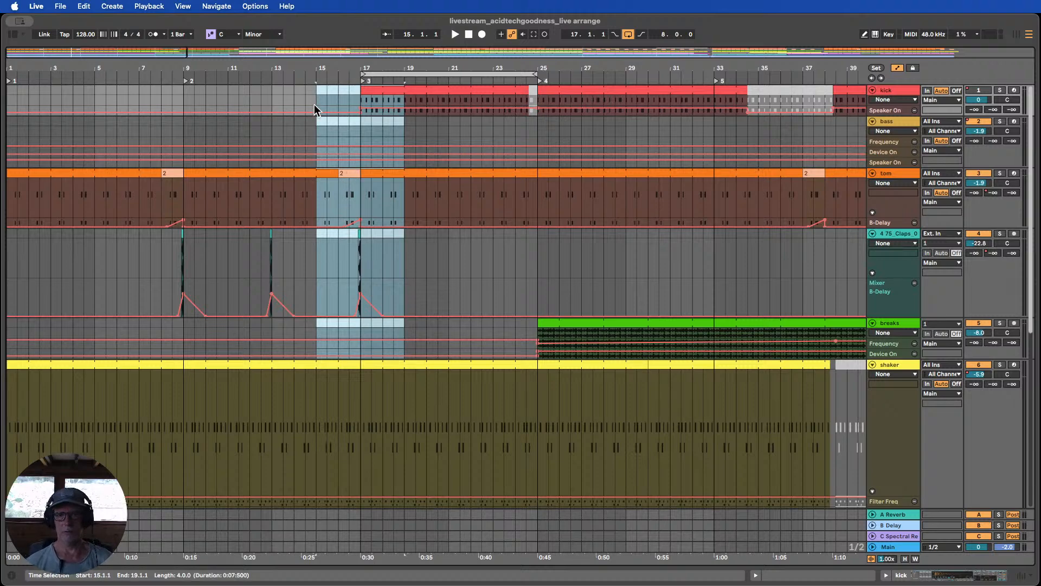
scroll(350, 222, down, 2)
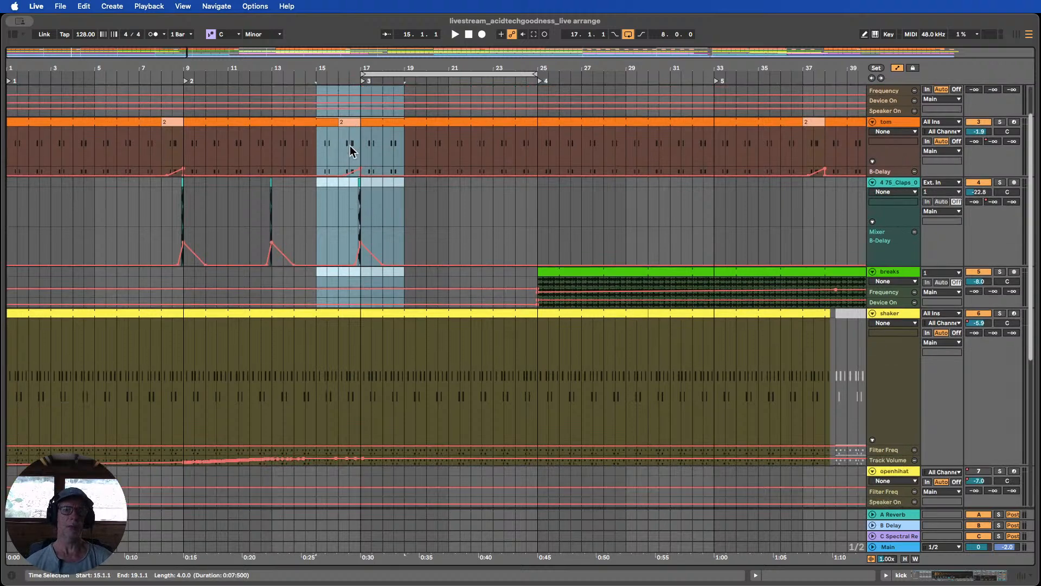
drag(342, 203, 392, 203)
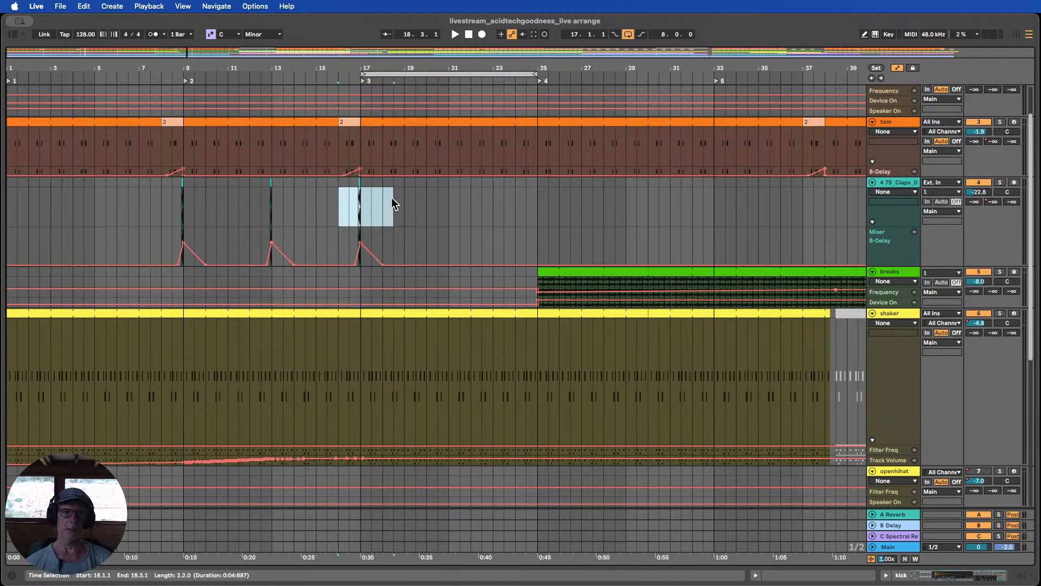
scroll(343, 275, down, 3)
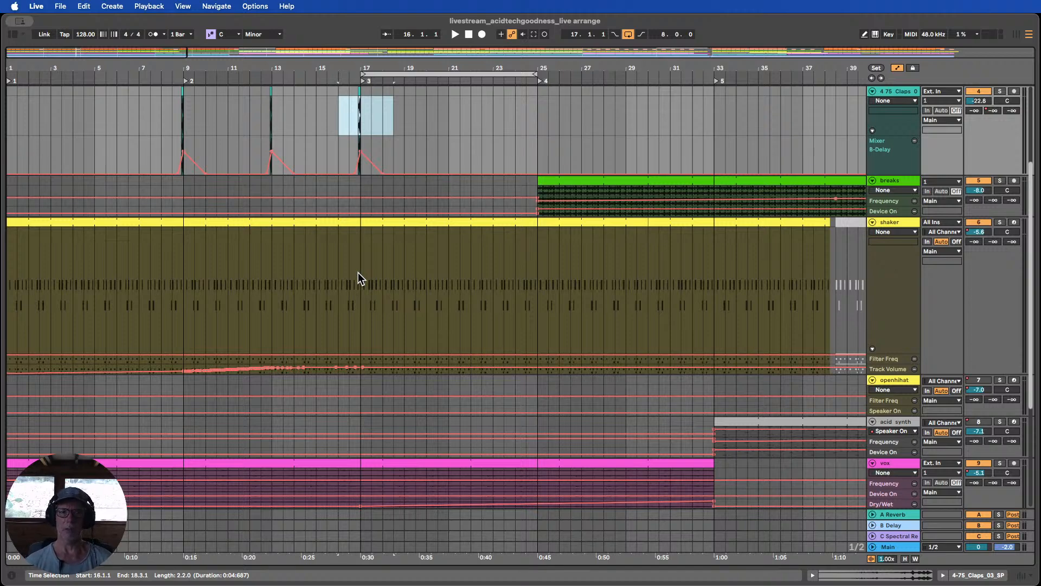
scroll(358, 277, up, 5)
click(405, 80)
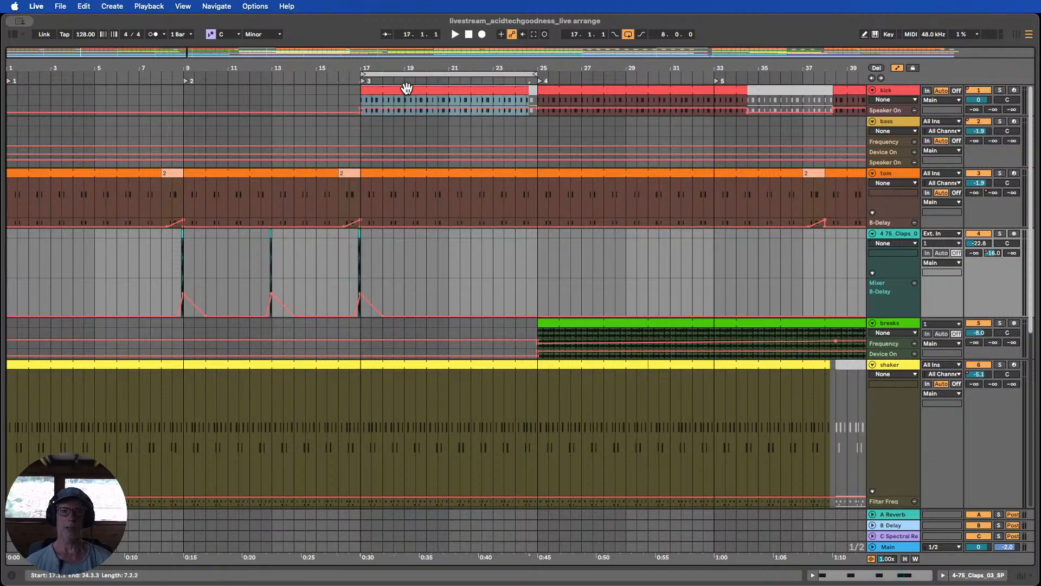
scroll(383, 198, down, 7)
scroll(383, 198, down, 5)
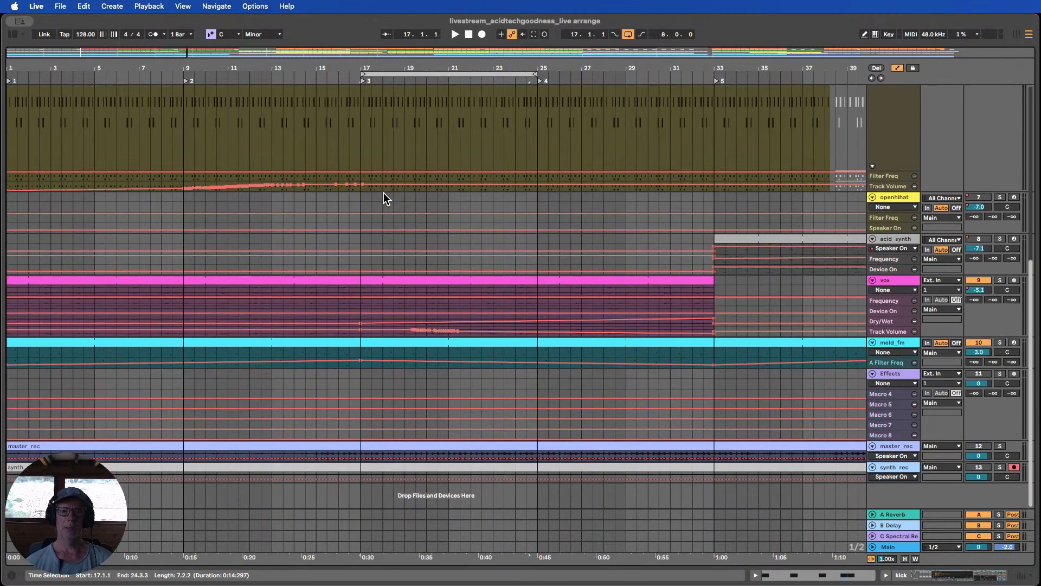
scroll(384, 198, up, 12)
scroll(379, 201, down, 4)
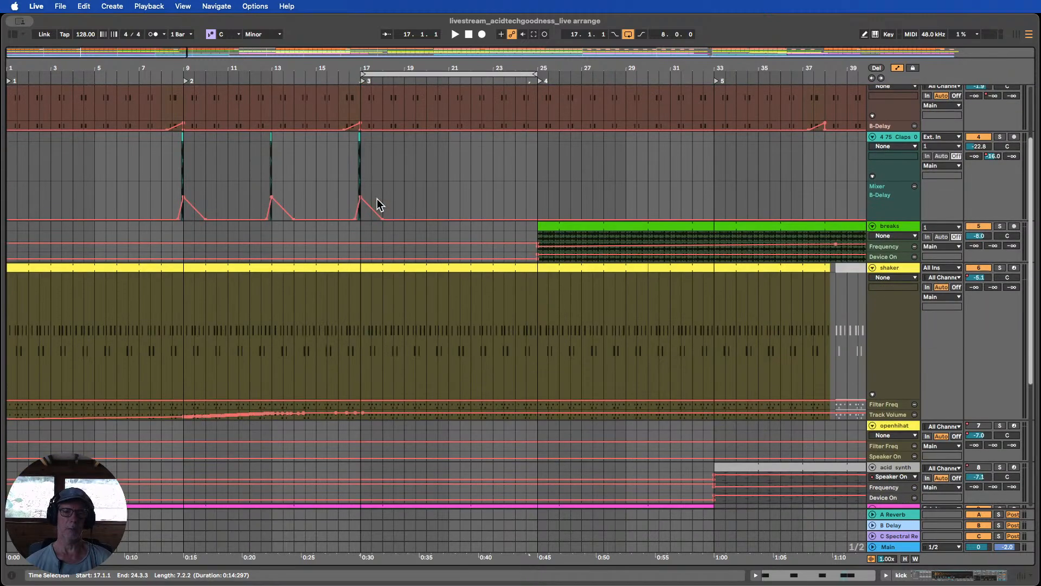
Make the shaker lane taller and show the Controls page of CPR_Shaker_10 in the shaker's device chain
drag(316, 304, 362, 258)
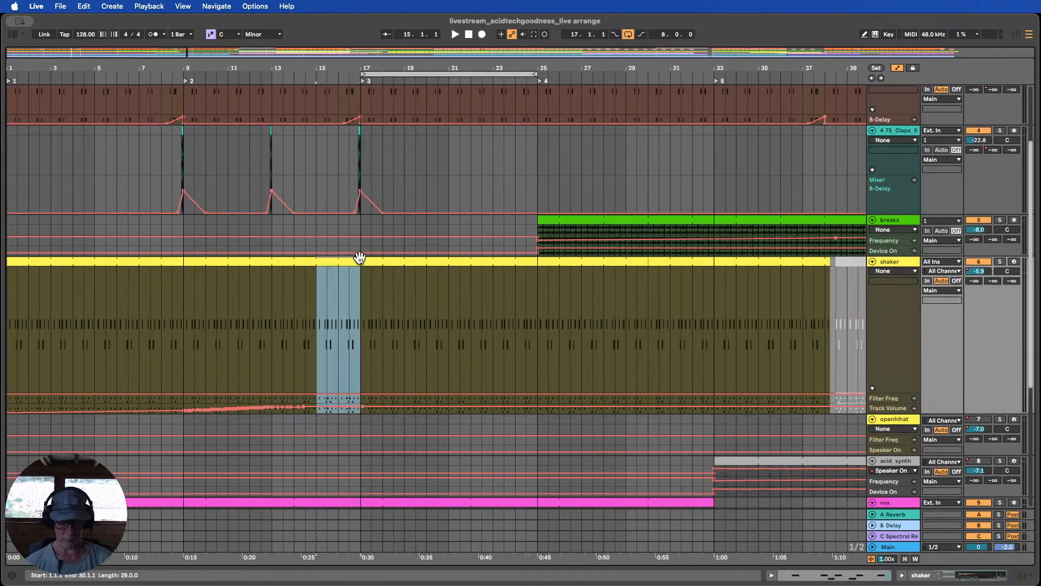
double_click(343, 262)
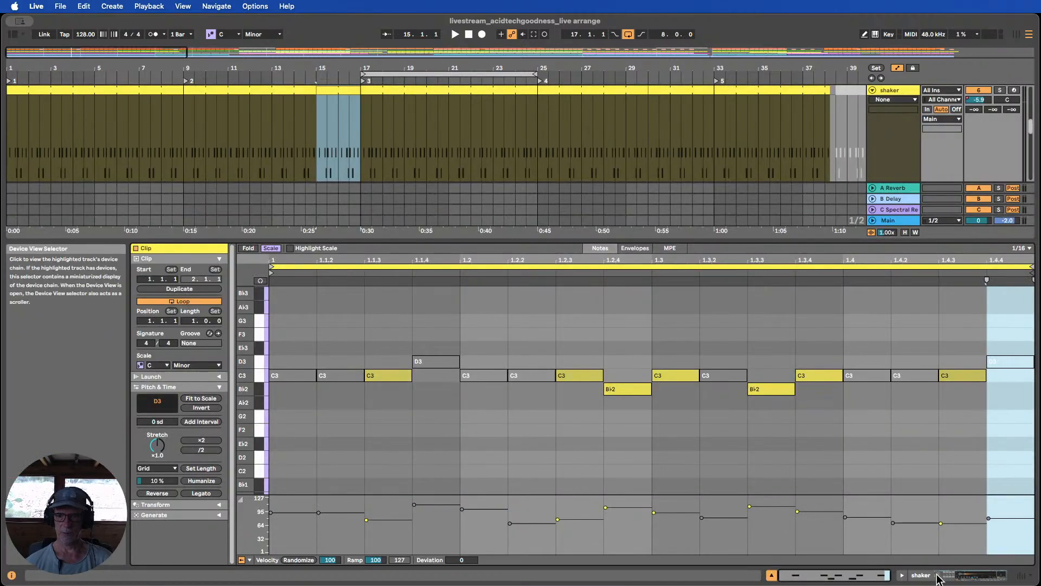
click(969, 577)
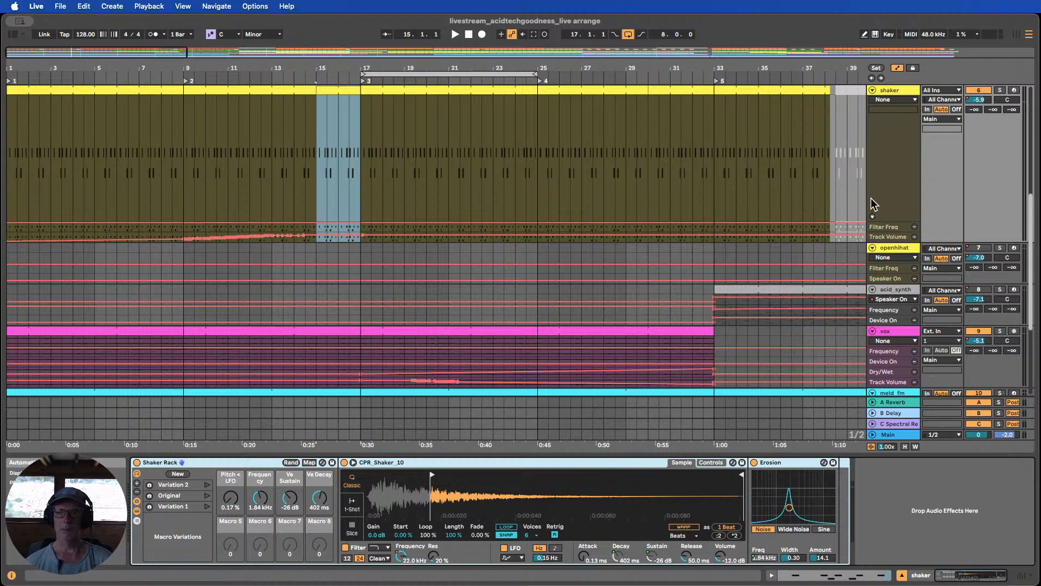
drag(892, 220, 893, 284)
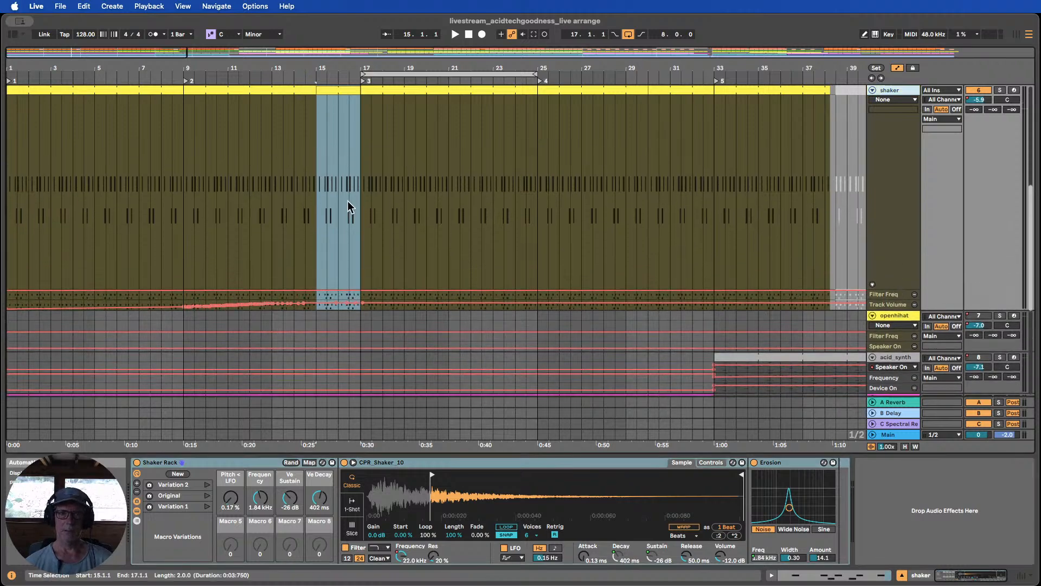
drag(311, 90, 356, 90)
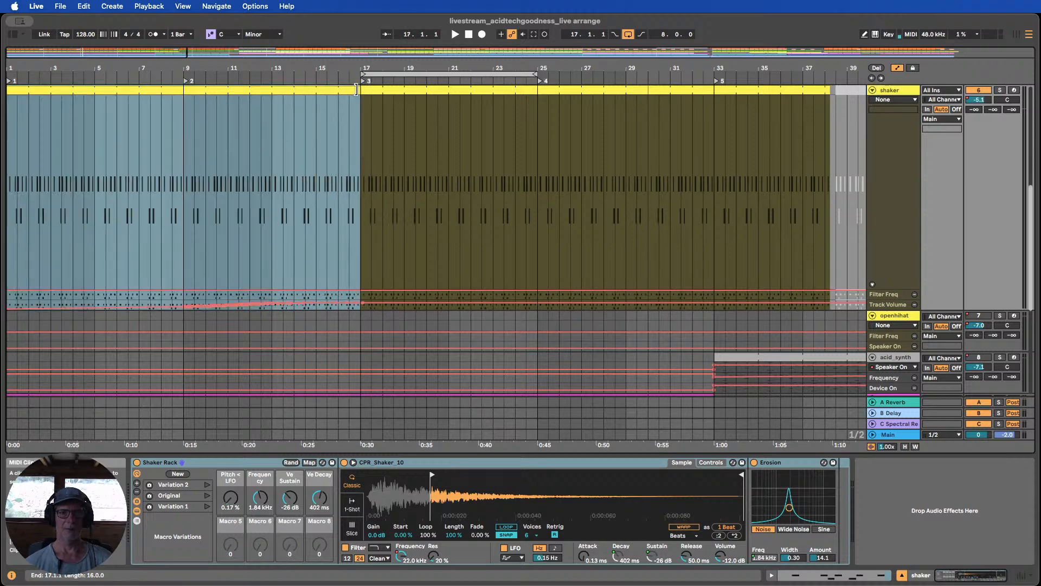
click(316, 185)
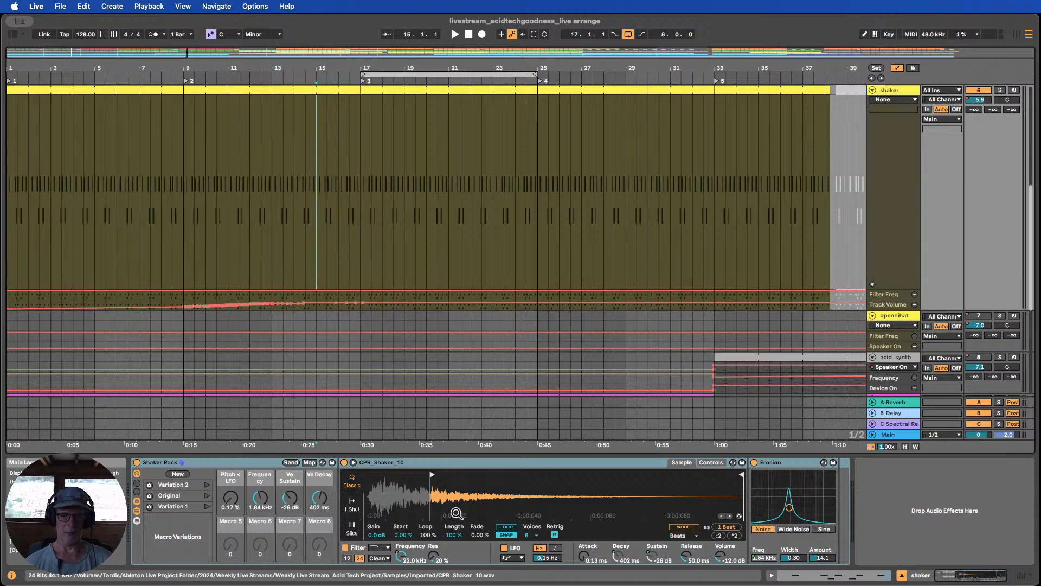
click(710, 462)
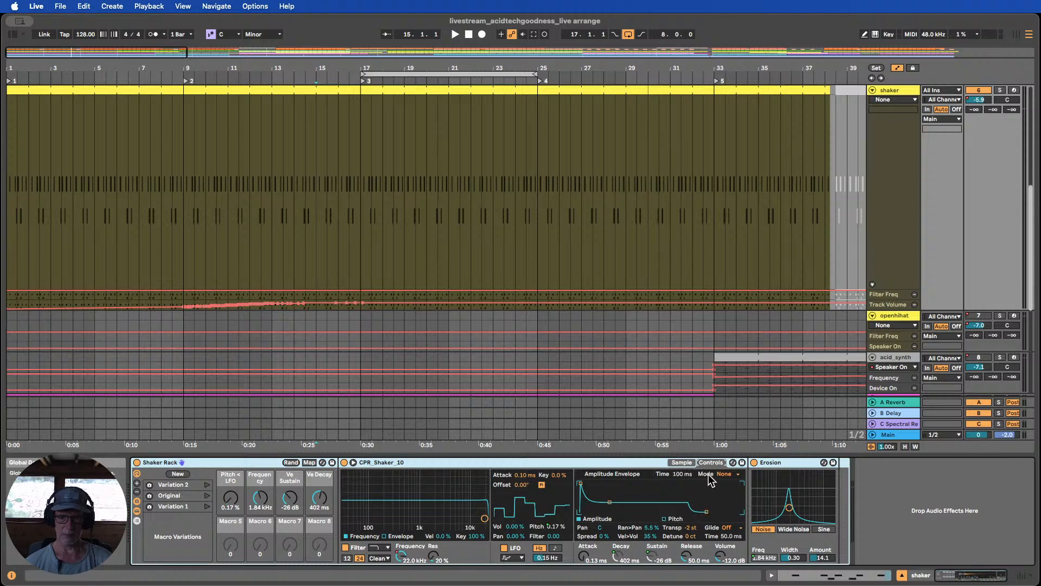
Show the shaker's Transpose automation and ramp it from -2 st at bar 15 down to about -12 st at bar 17
click(694, 528)
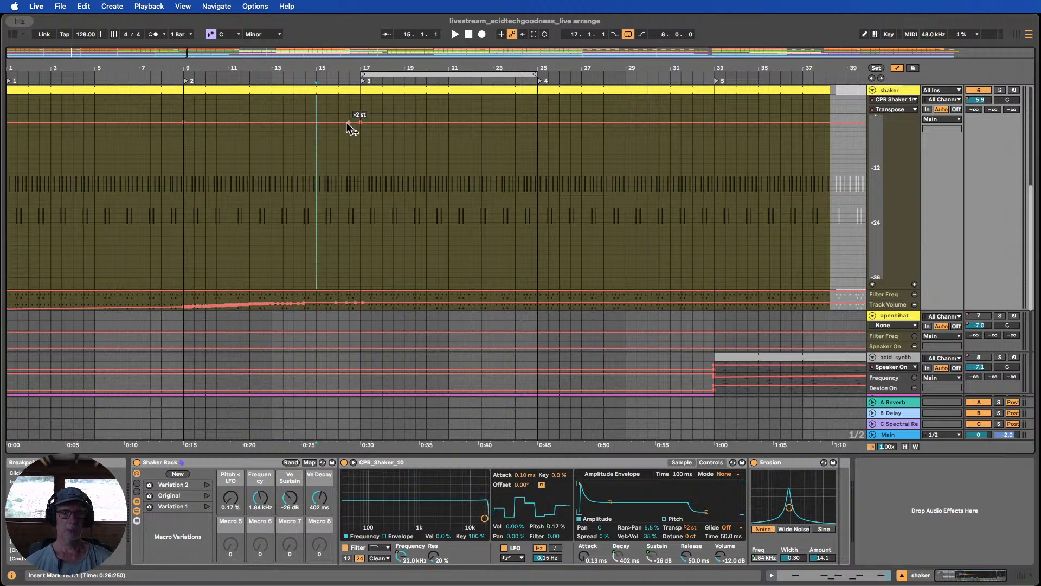
drag(360, 121, 361, 145)
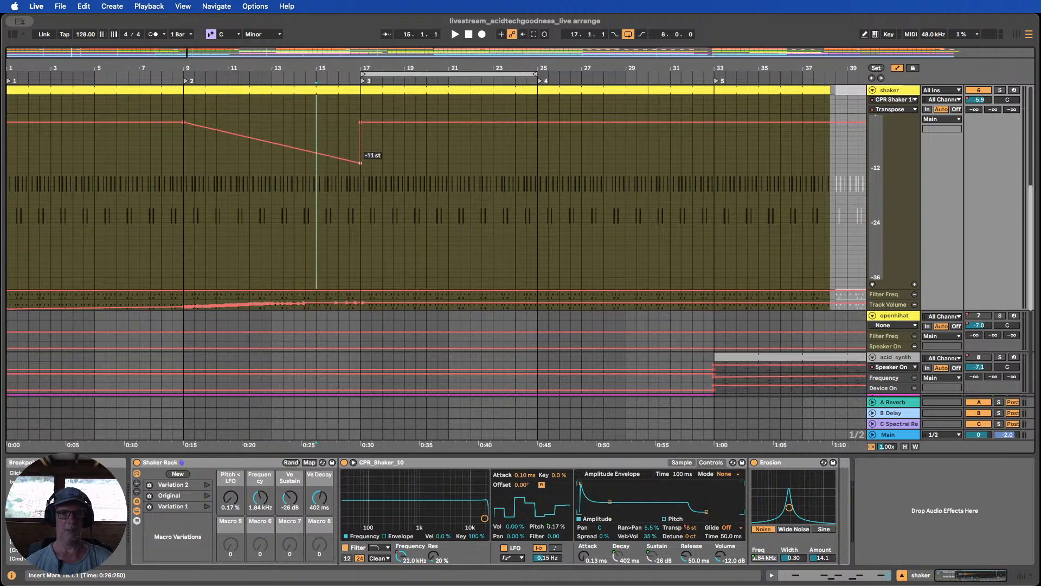
drag(209, 127, 316, 126)
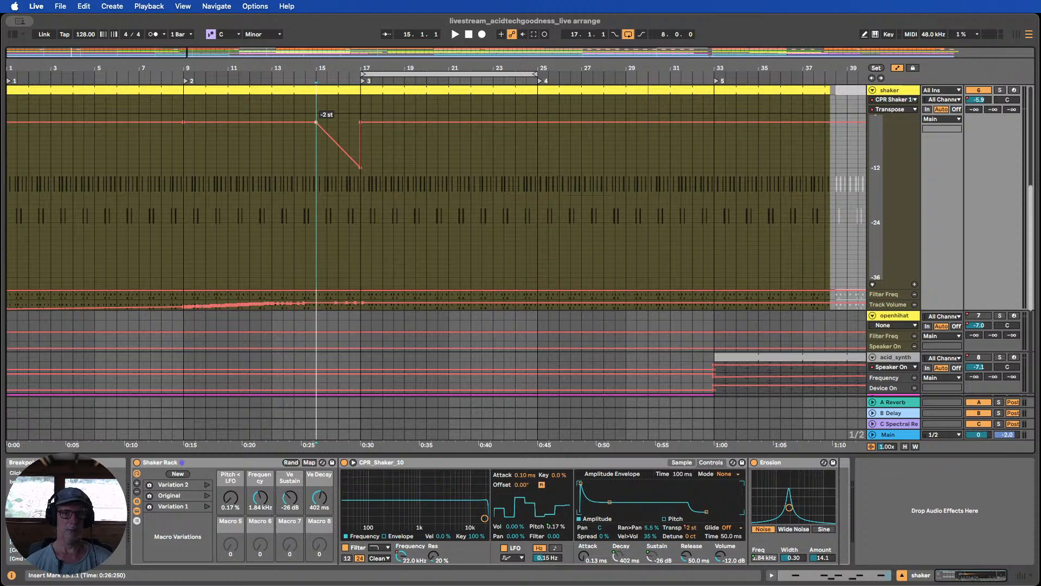
Play from bar 9 and set the arrangement loop to bars 15 to 19
click(189, 73)
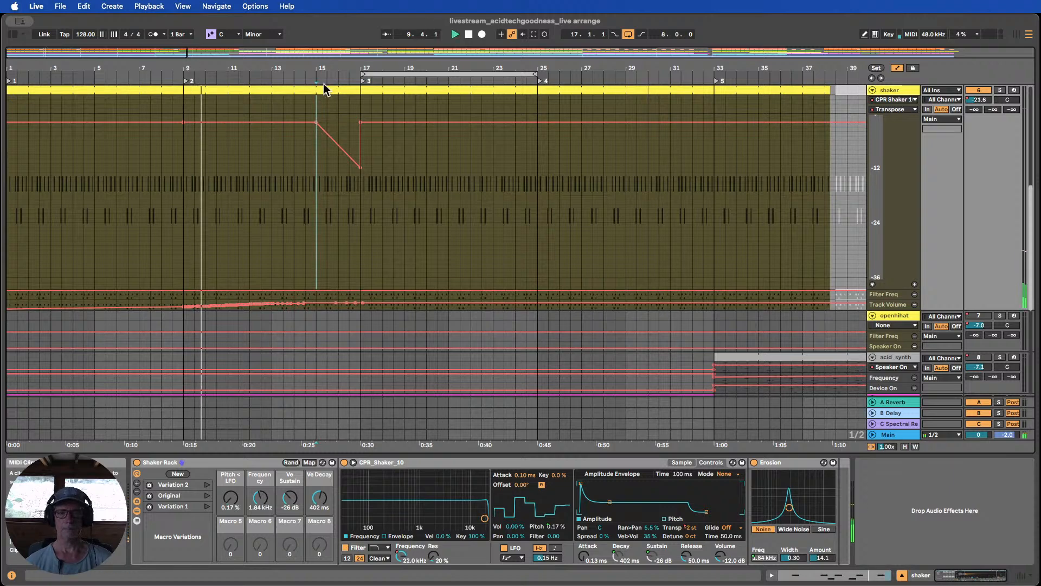
drag(384, 74, 340, 74)
drag(487, 78, 405, 77)
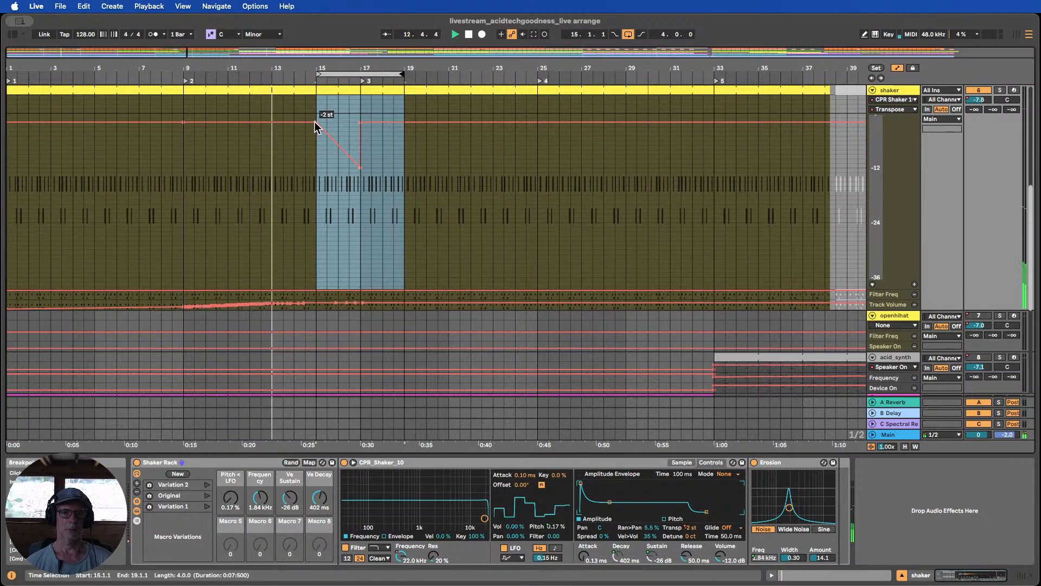
Move the start of the shaker's Transpose ramp back to bar 13 and extend the loop to bars 9 to 19
click(297, 140)
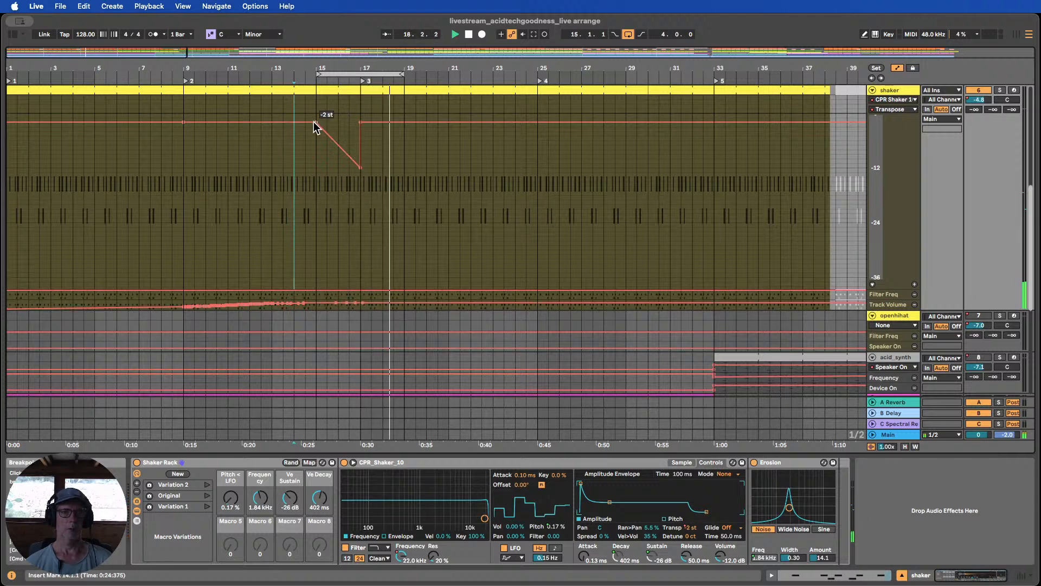
drag(314, 124, 272, 122)
drag(319, 75, 185, 73)
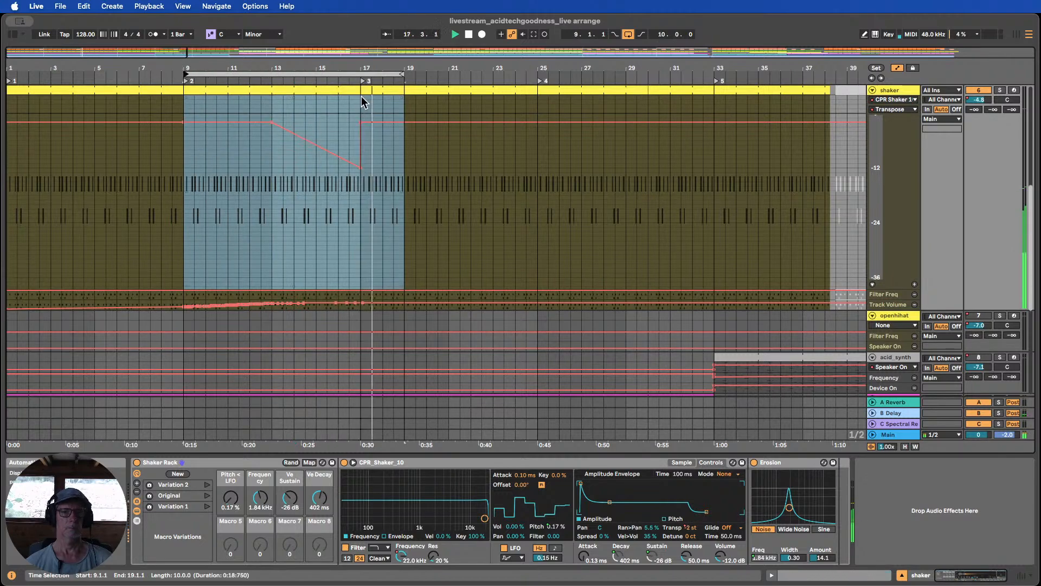
scroll(419, 155, up, 5)
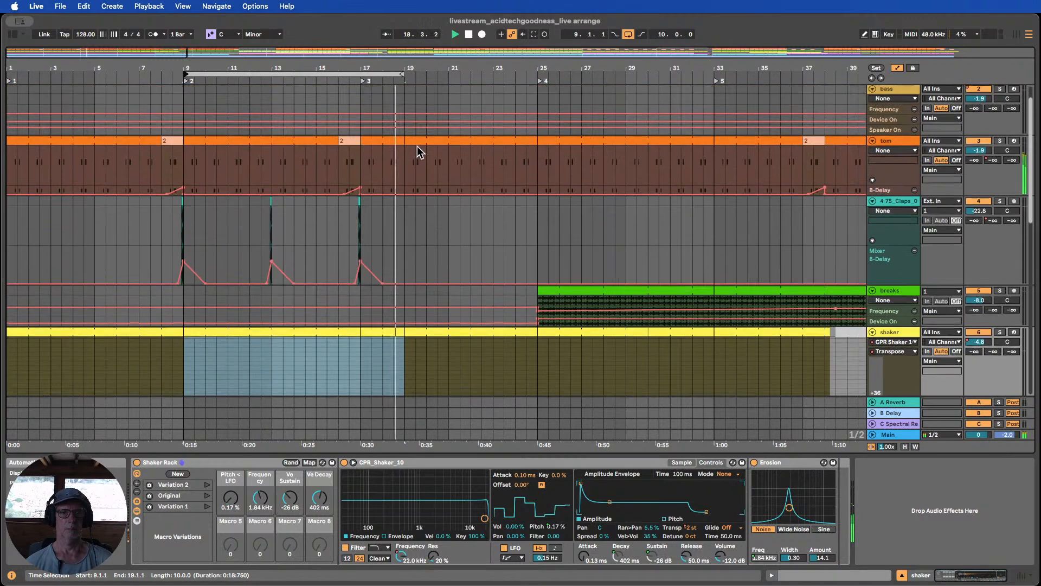
scroll(419, 155, up, 1)
scroll(419, 155, down, 8)
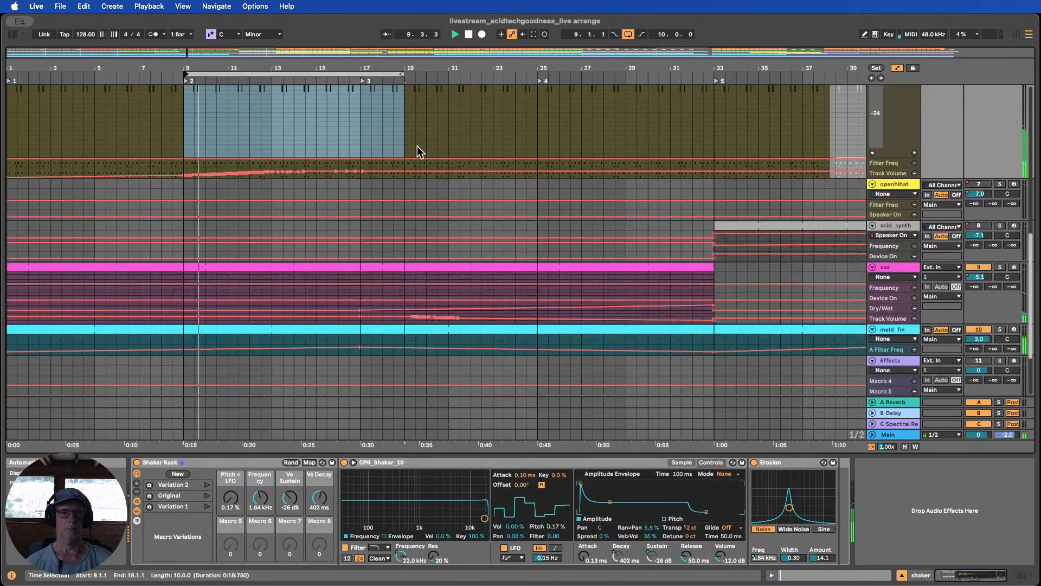
Try silencing the meld_fm part in bar 16 and listen to the transition into bar 17
scroll(486, 225, down, 3)
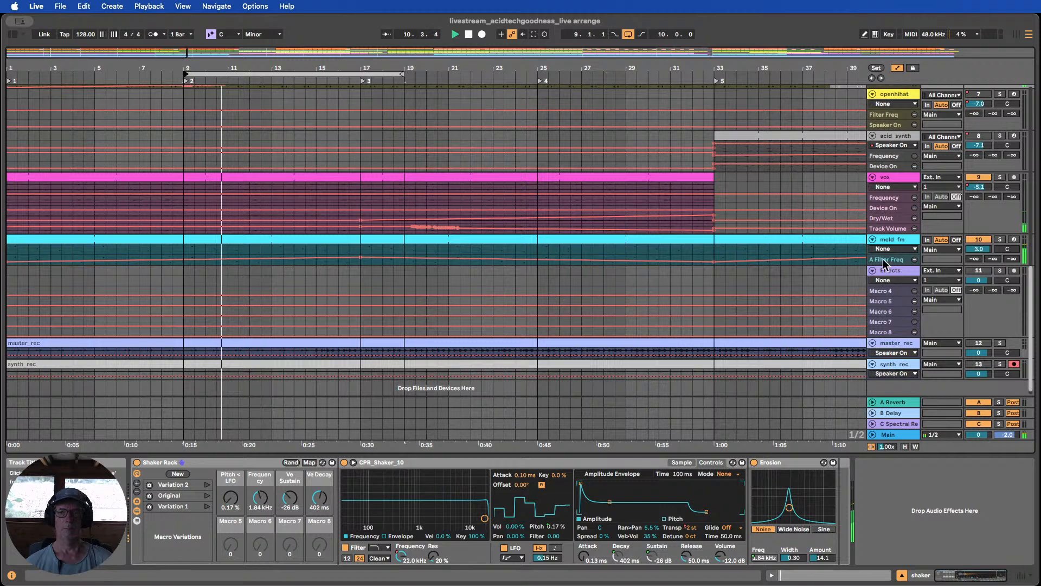
click(344, 256)
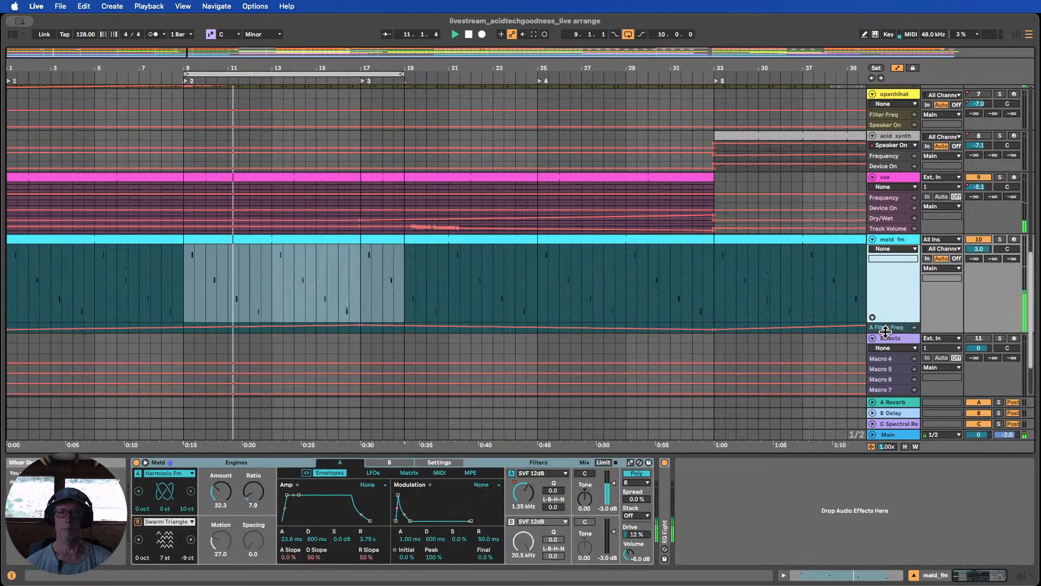
click(349, 259)
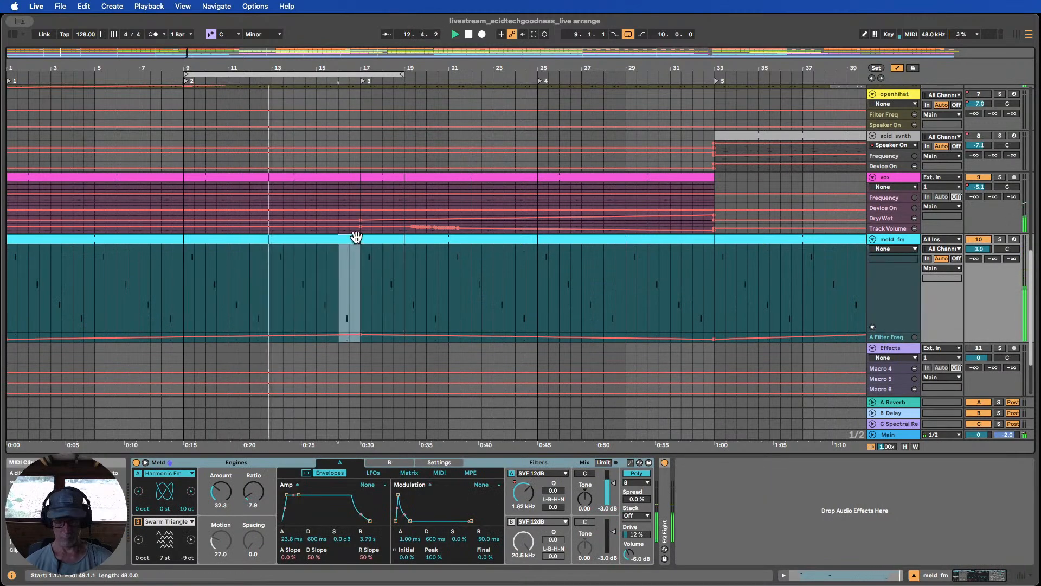
key(super+e)
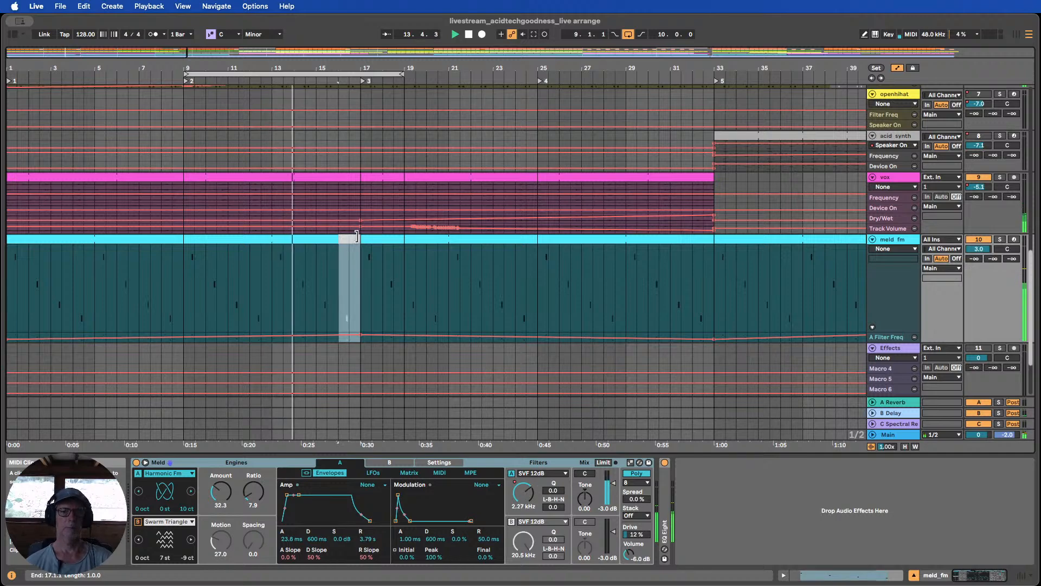
scroll(357, 235, up, 10)
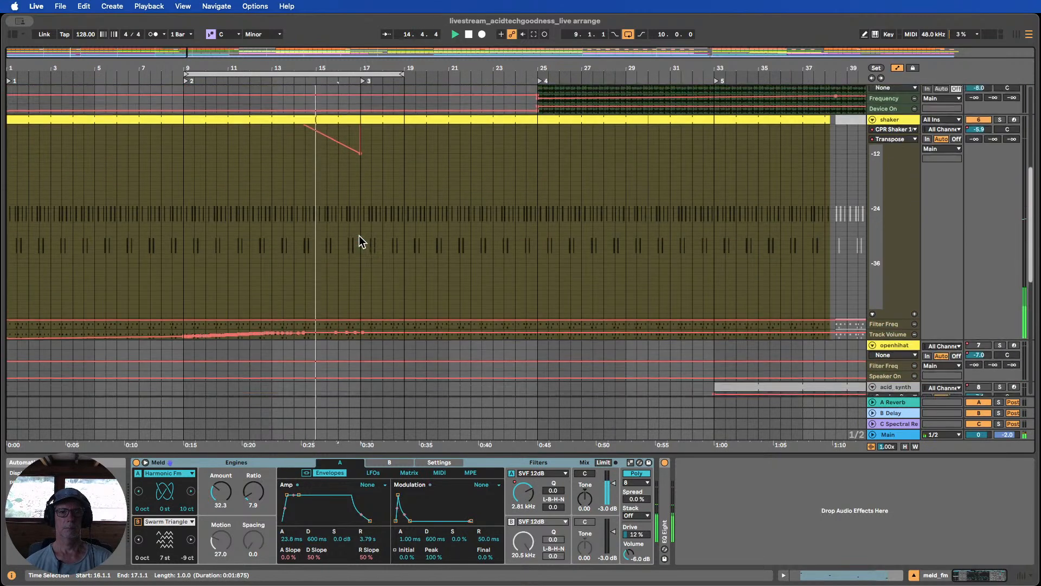
scroll(359, 241, up, 6)
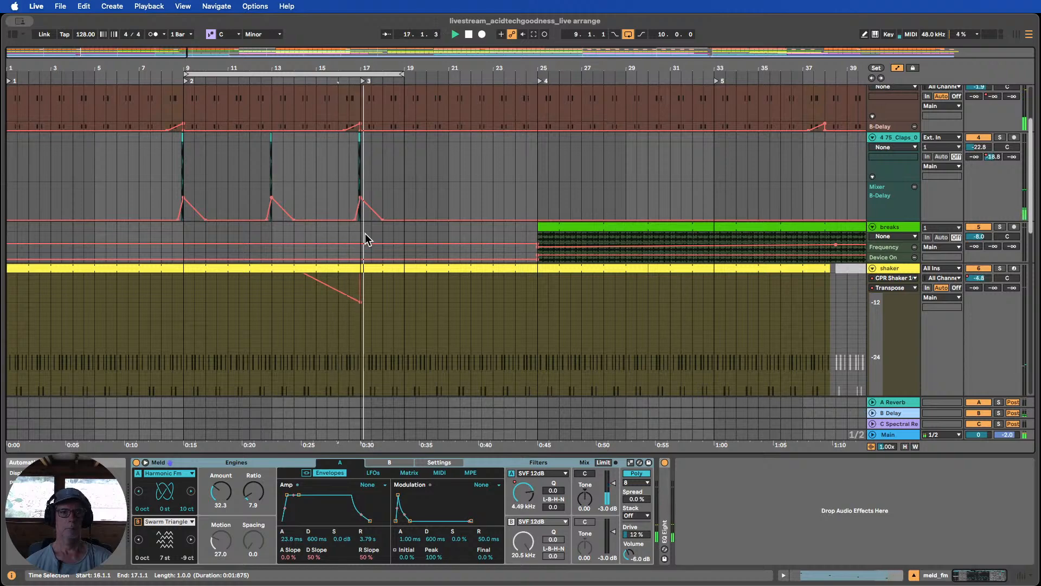
scroll(370, 128, down, 13)
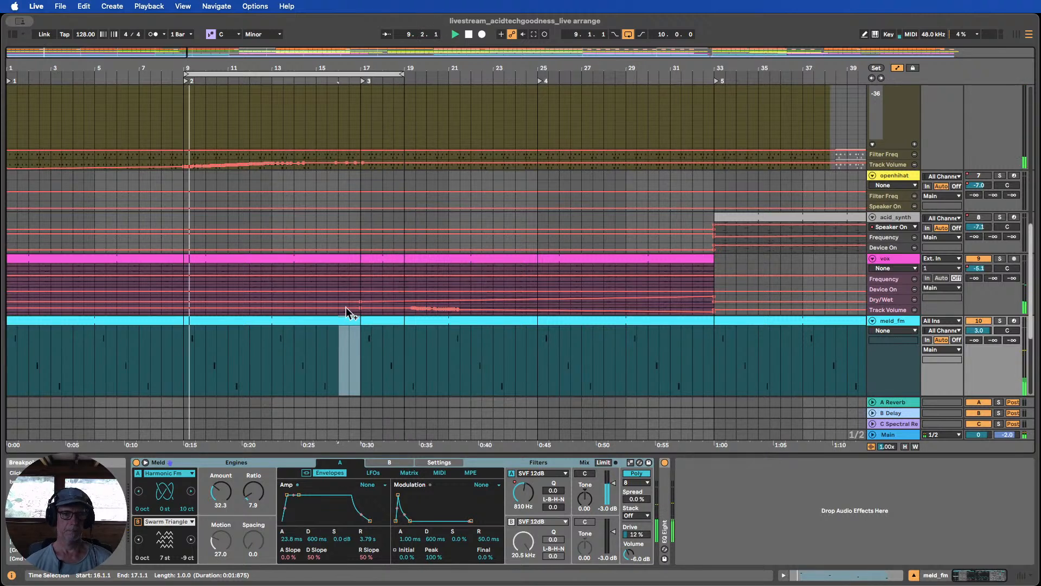
Set the arrangement loop to bars 17 to 25 and optimize the arrangement height so the track lanes are compact again
drag(317, 73, 492, 76)
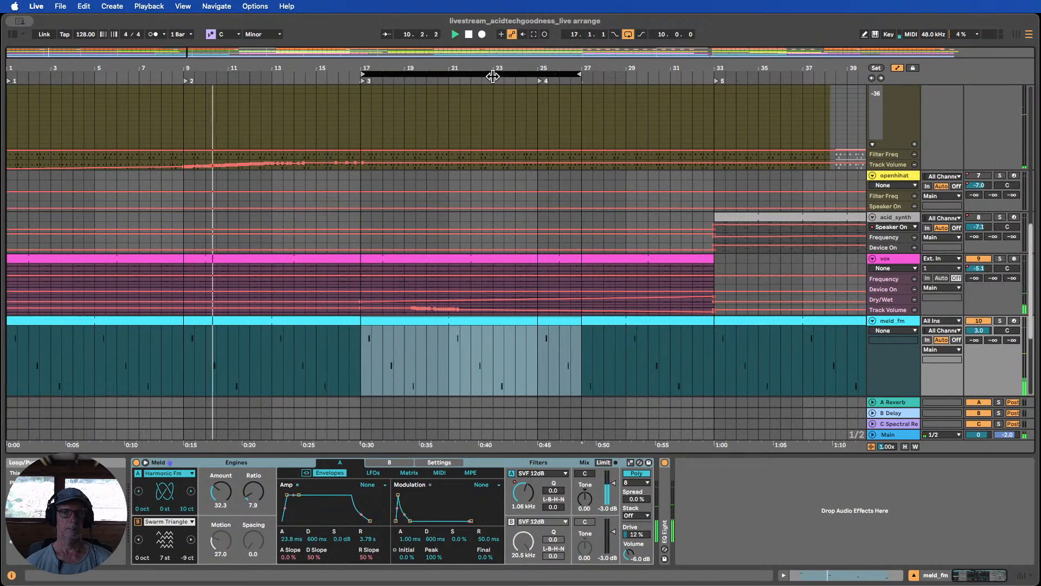
drag(579, 74, 538, 74)
scroll(544, 164, up, 4)
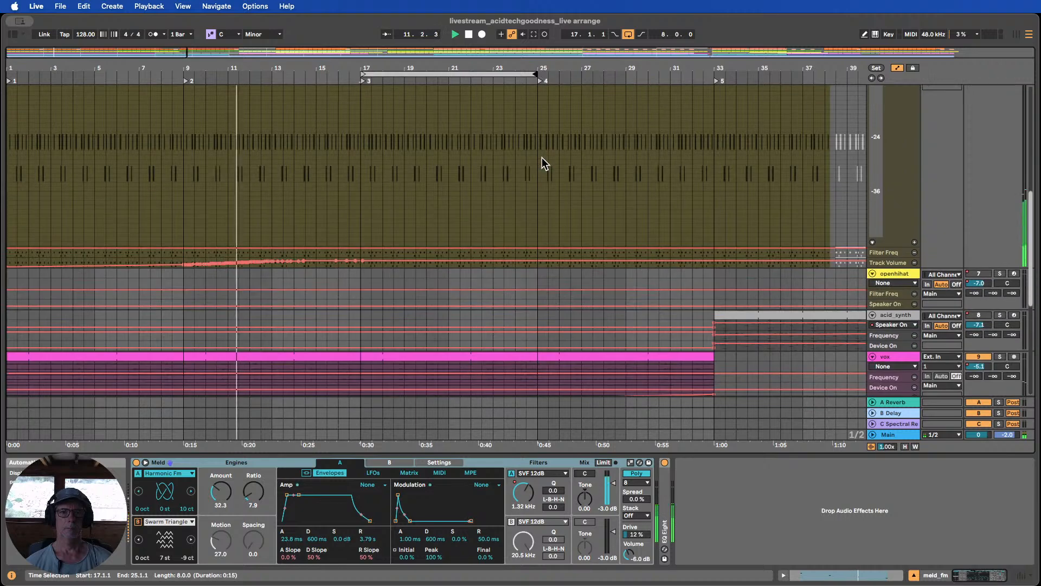
scroll(544, 163, up, 6)
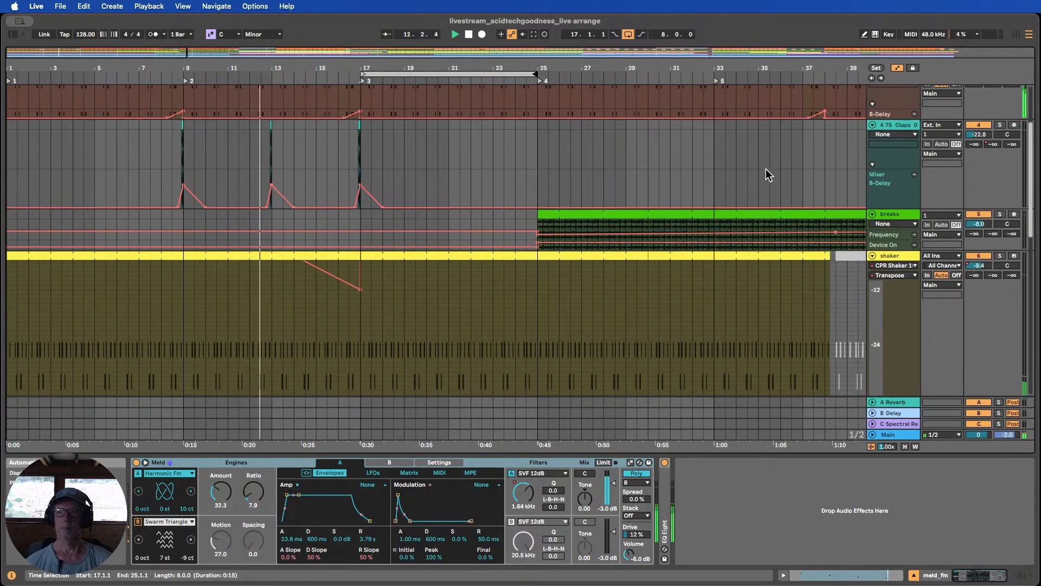
click(904, 446)
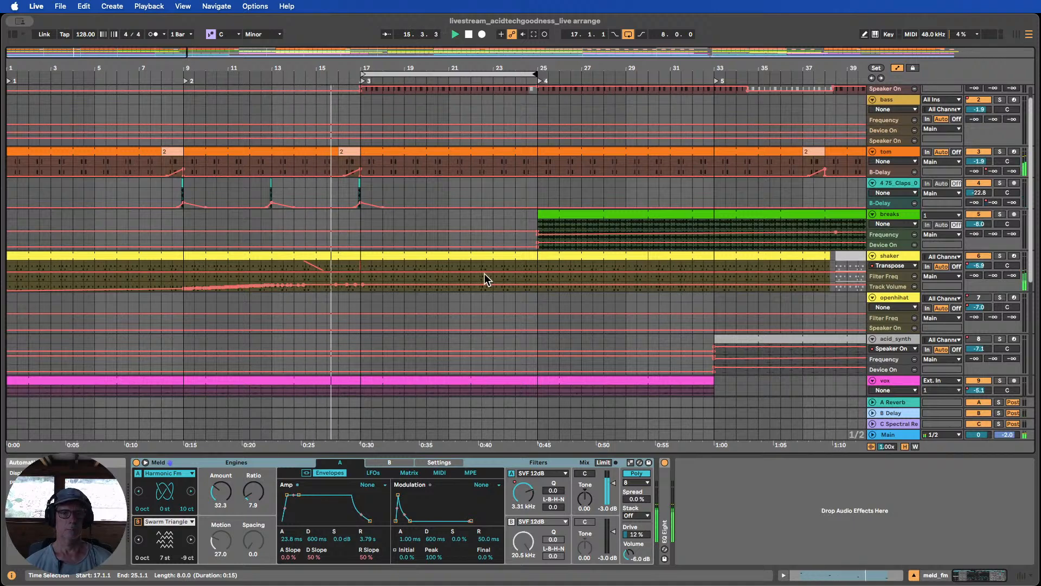
scroll(496, 266, up, 1)
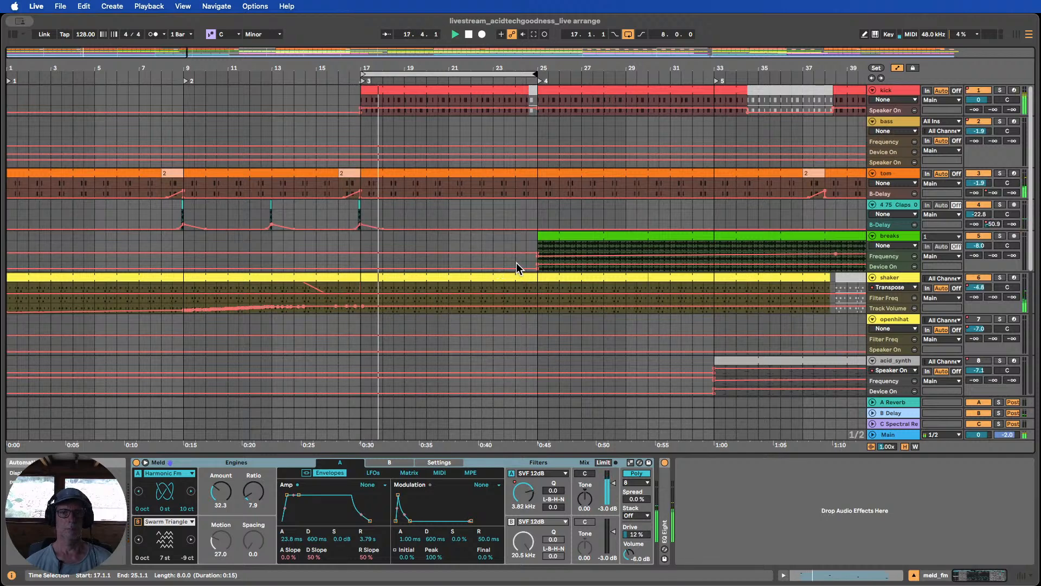
Make the vox track's lane taller to show its waveform within the looped bars 17 to 25
scroll(516, 263, down, 6)
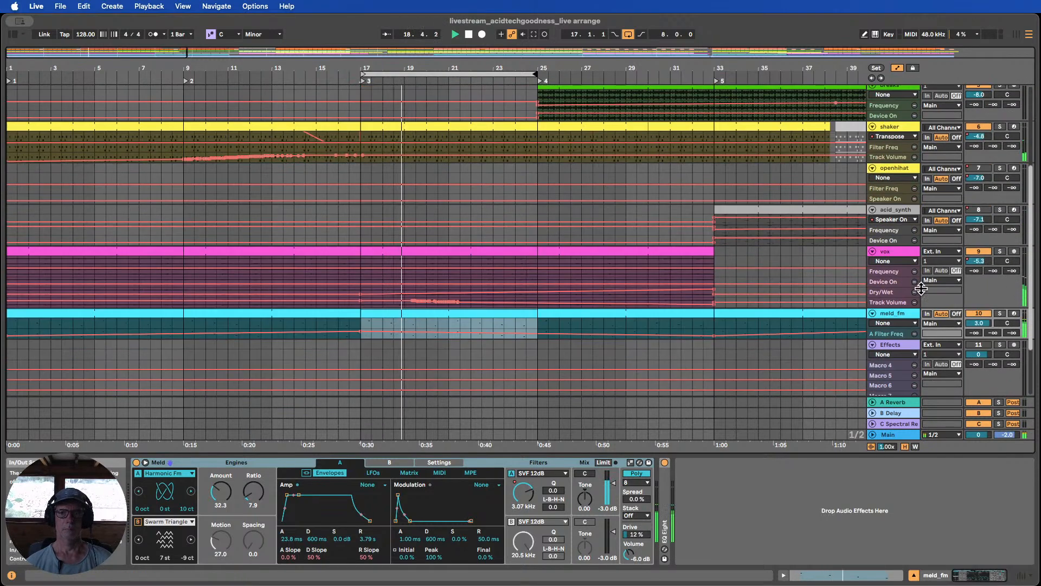
click(892, 272)
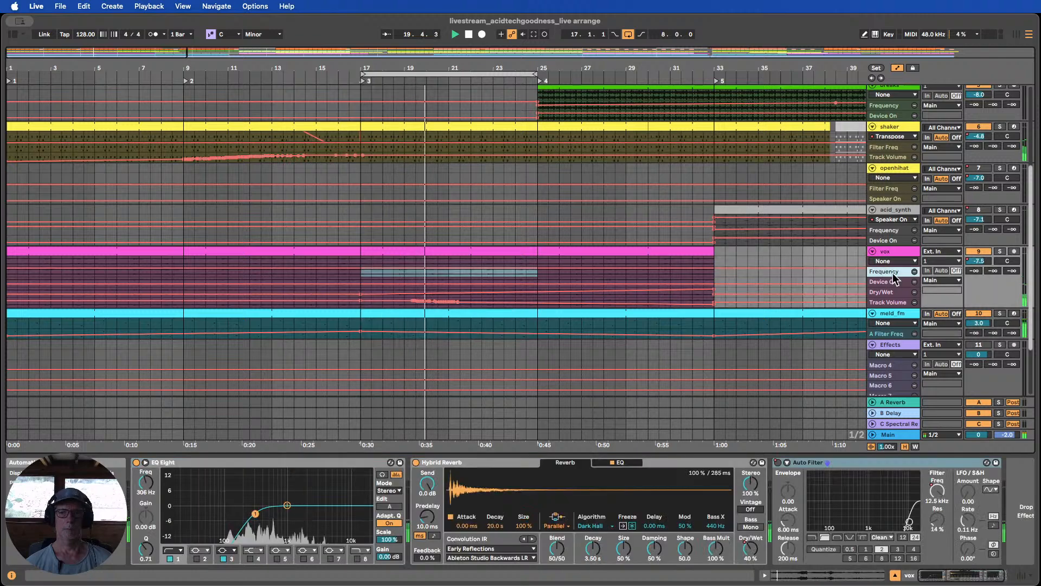
drag(891, 265, 903, 372)
scroll(839, 330, down, 5)
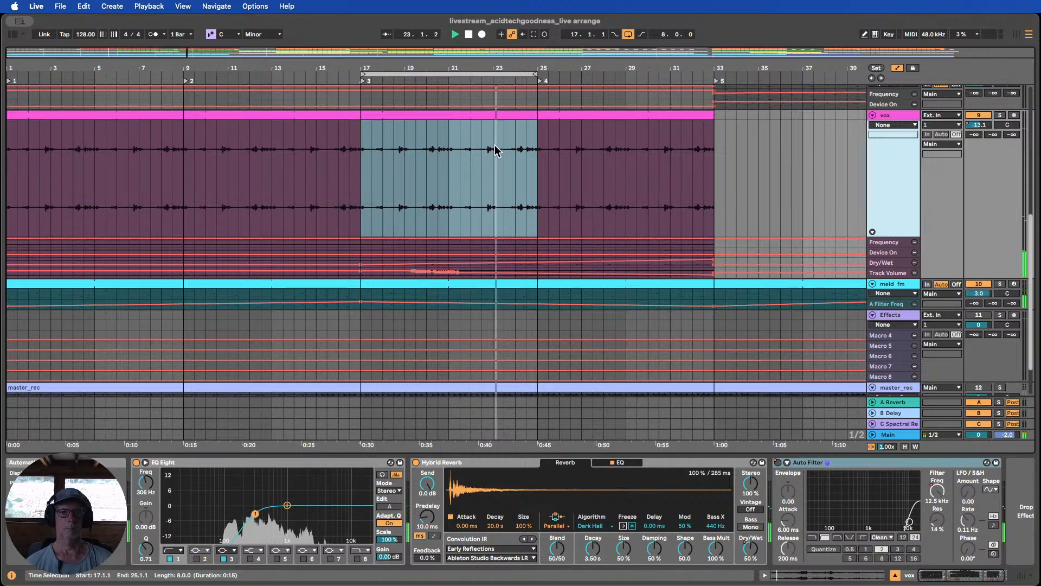
Insert a new MIDI track between the tom track and the reversed claps track
drag(507, 68, 424, 67)
scroll(430, 133, up, 10)
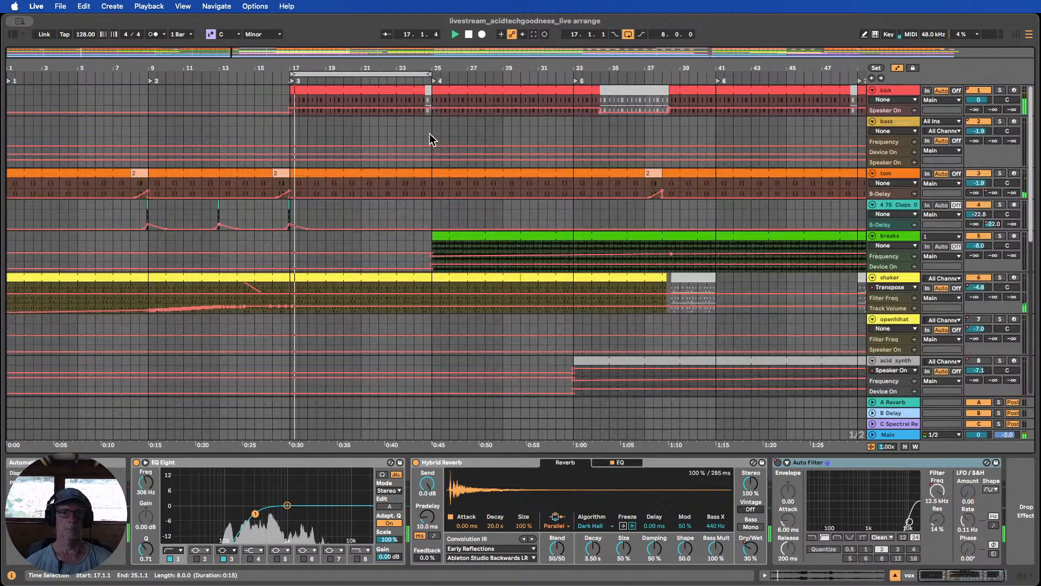
drag(419, 68, 424, 77)
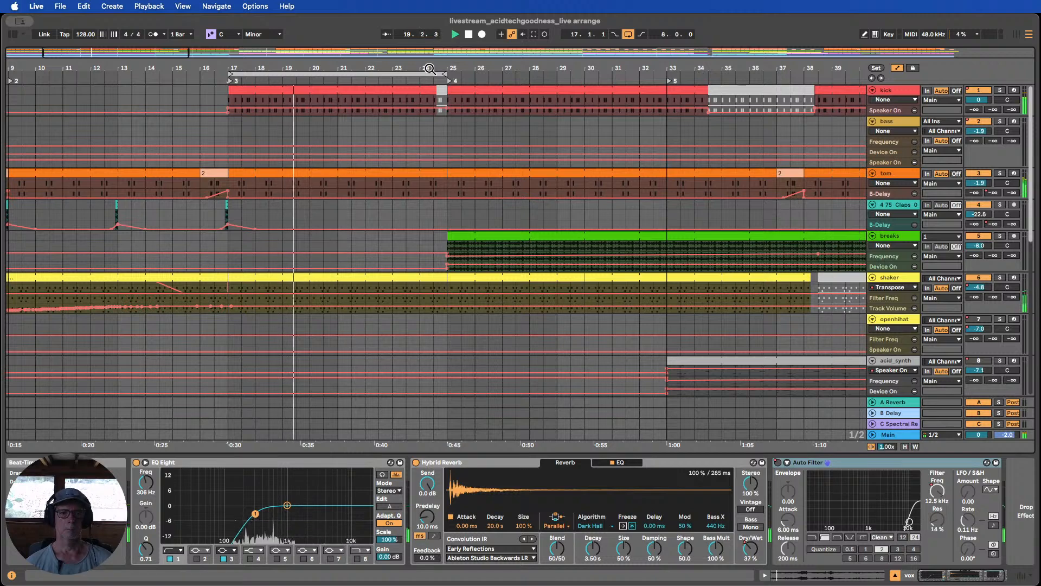
click(900, 225)
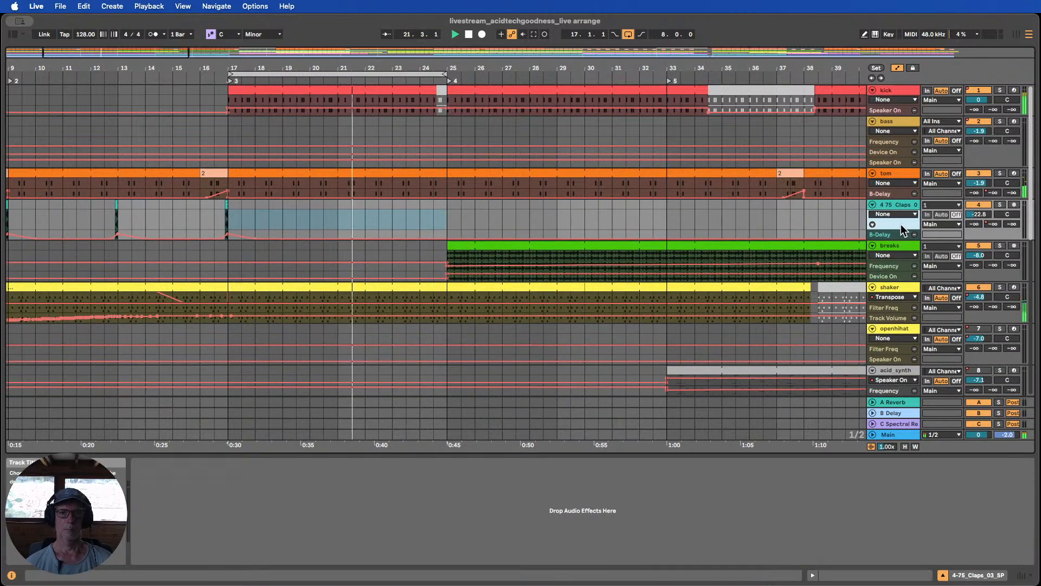
click(901, 174)
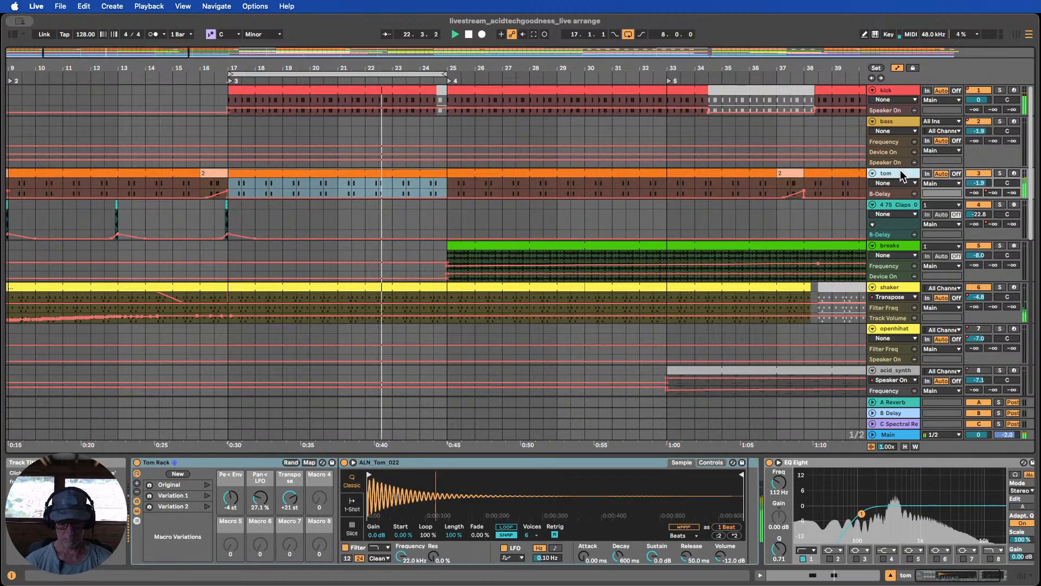
key(super+shift+t)
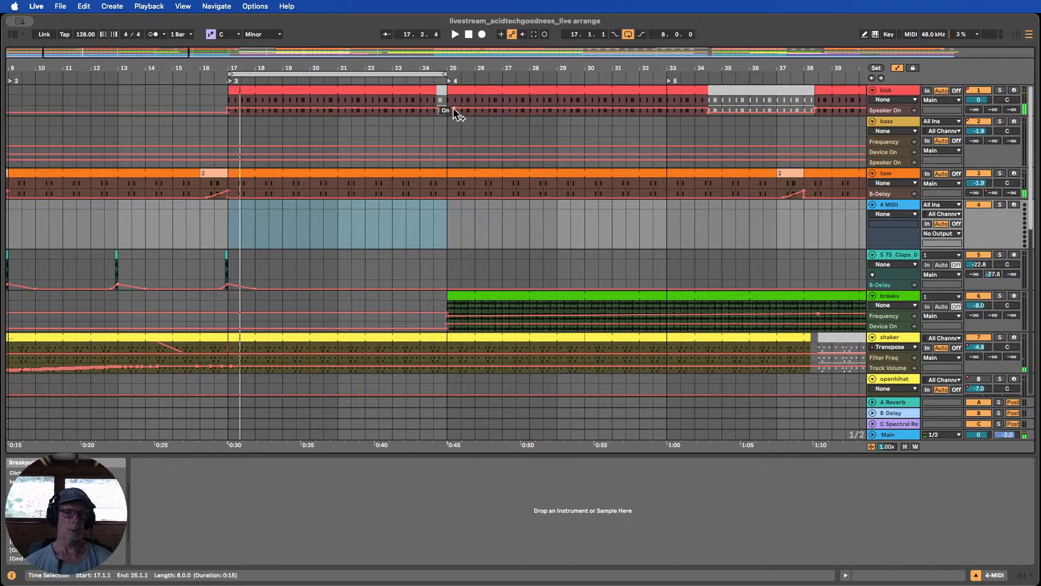
click(901, 257)
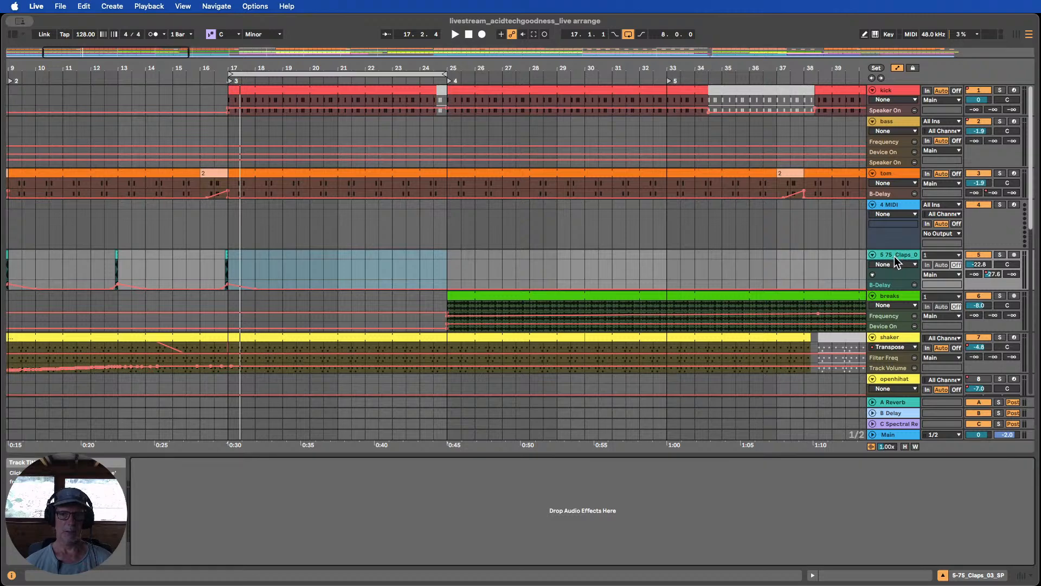
click(902, 208)
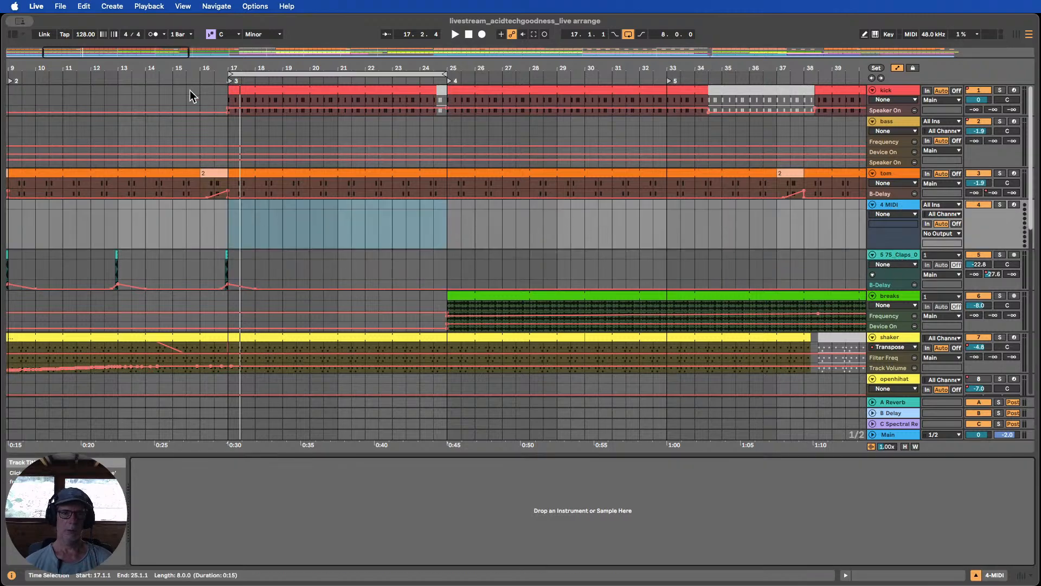
Show the browser and examine the reversed clap clip just before bar 17 to identify the sample it uses
drag(224, 64, 232, 75)
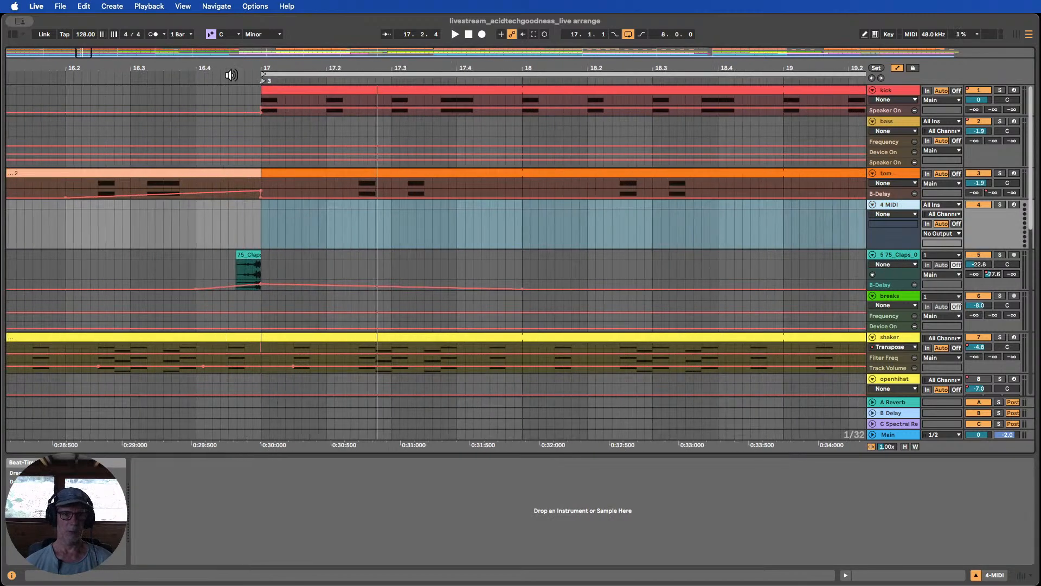
click(257, 255)
click(13, 34)
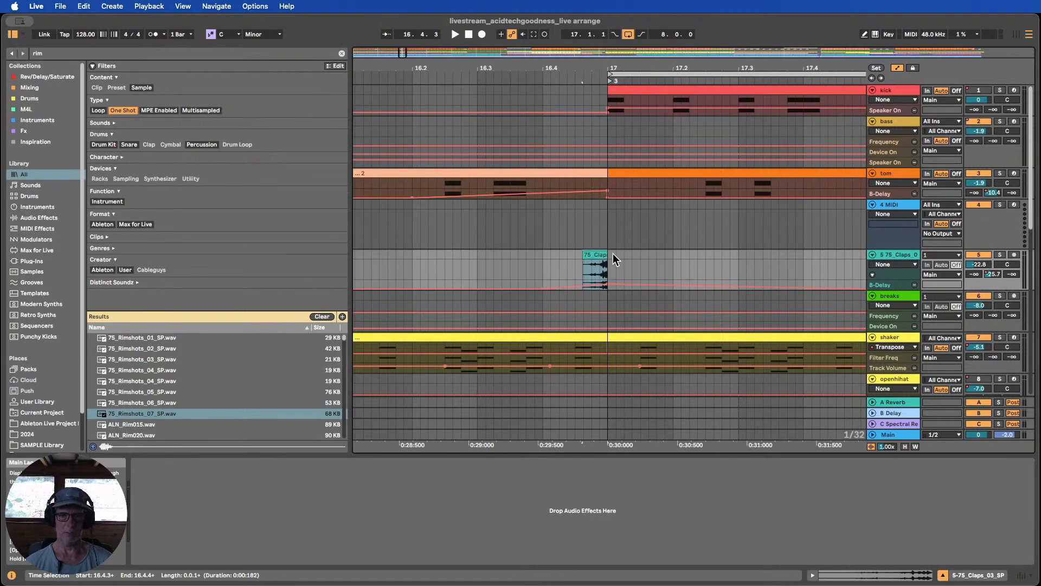
drag(595, 64, 620, 83)
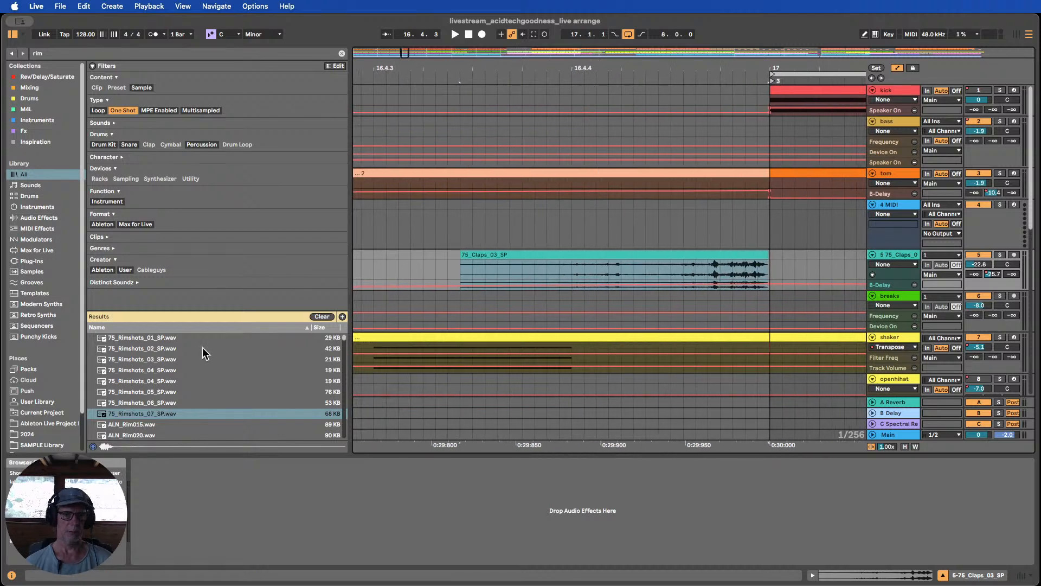
double_click(655, 257)
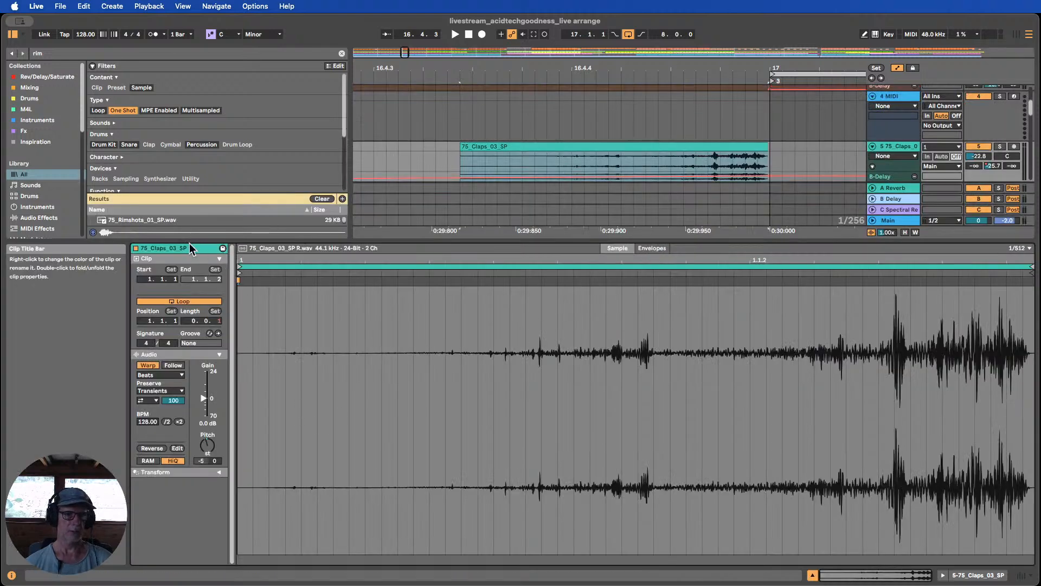
click(813, 576)
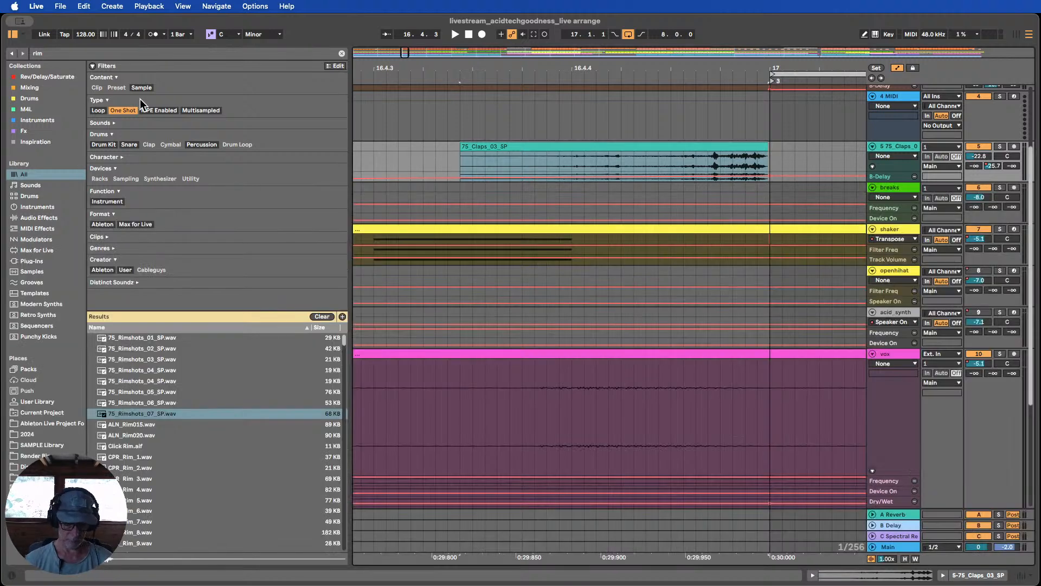
Search the browser for 75_clap and preview 75_Claps_03_SP.wav
key(super+f)
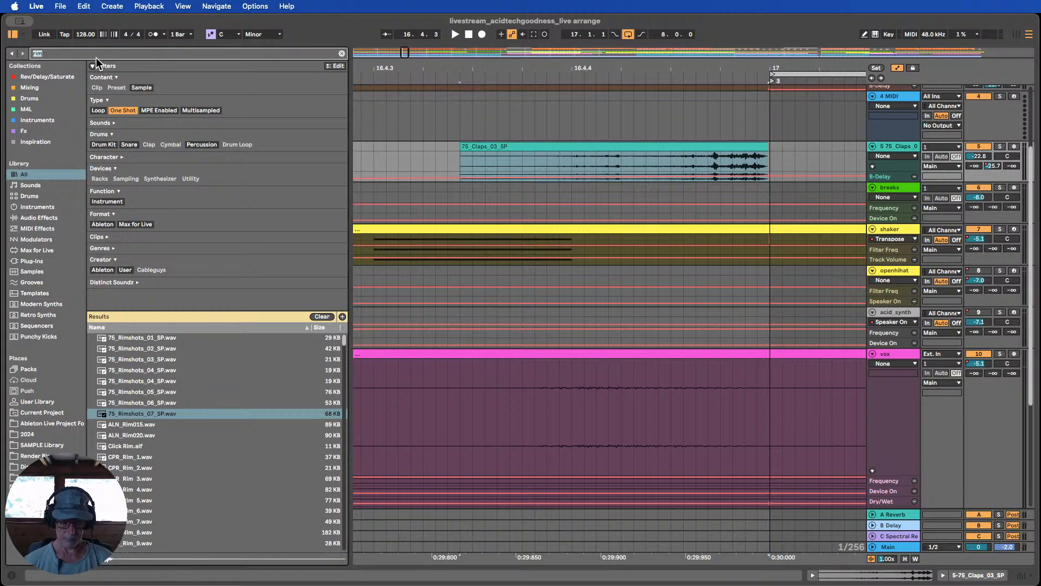
text(75_)
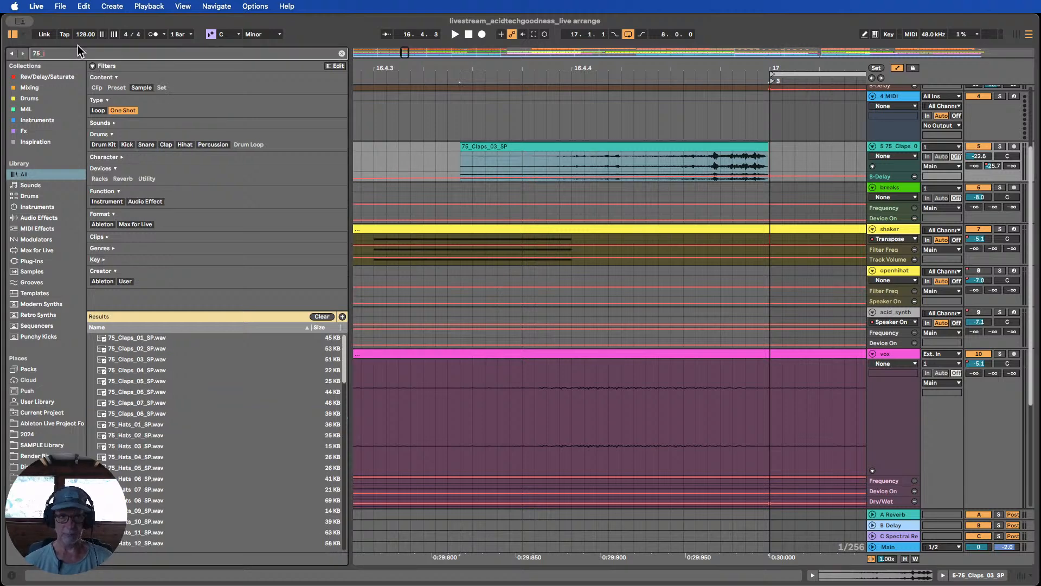
text(clap)
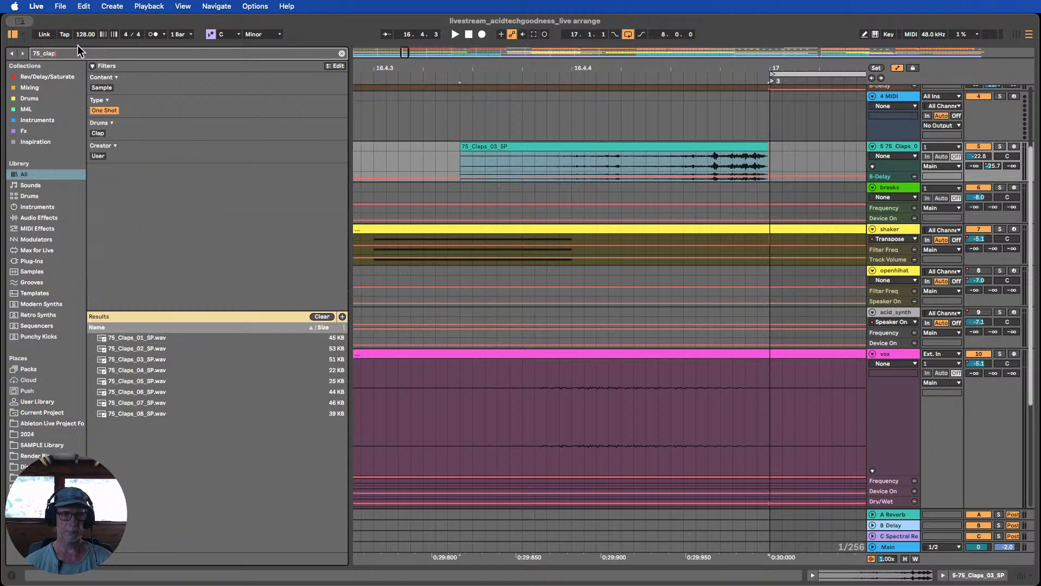
click(134, 360)
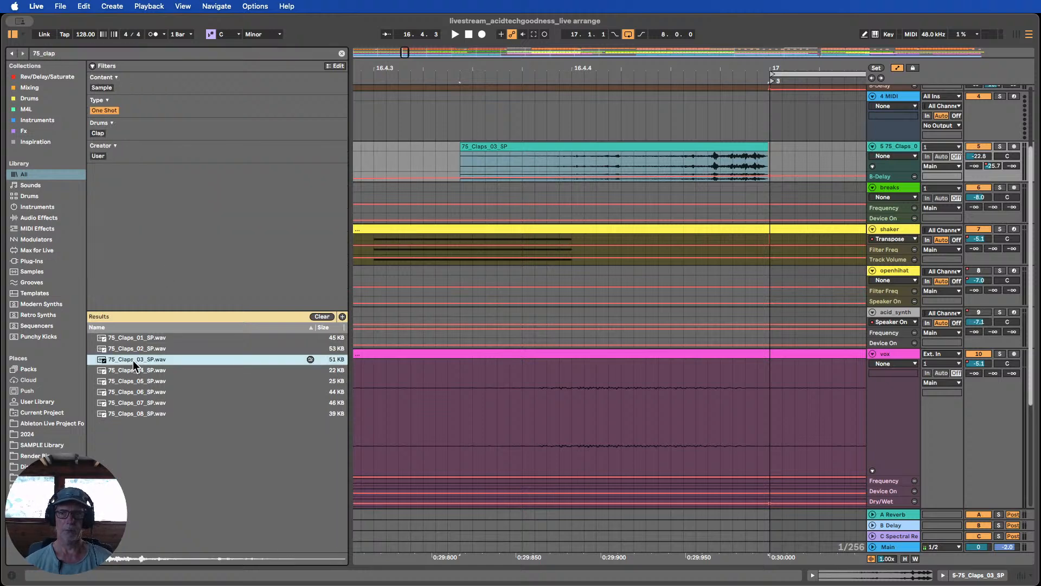
Load 75_Claps_03_SP.wav as an instrument on the new MIDI track, and hide the browser and the device chain
double_click(894, 99)
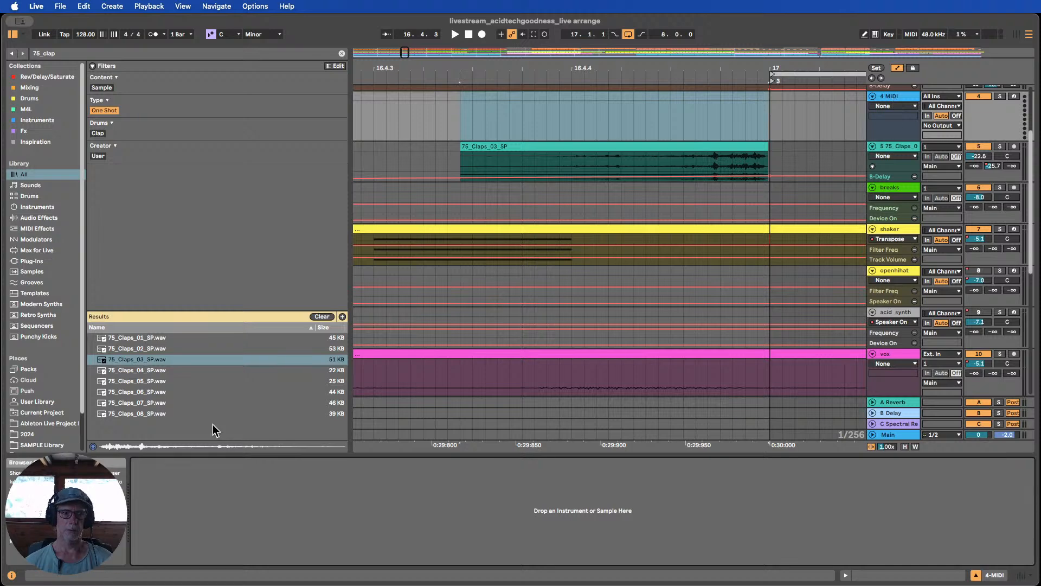
drag(143, 365, 186, 495)
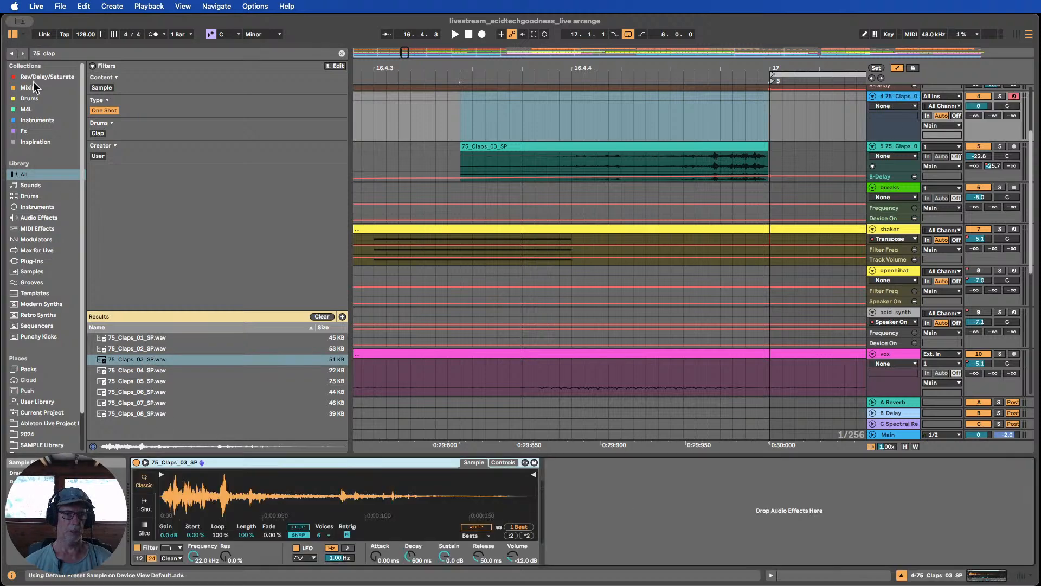
click(11, 34)
scroll(244, 214, up, 5)
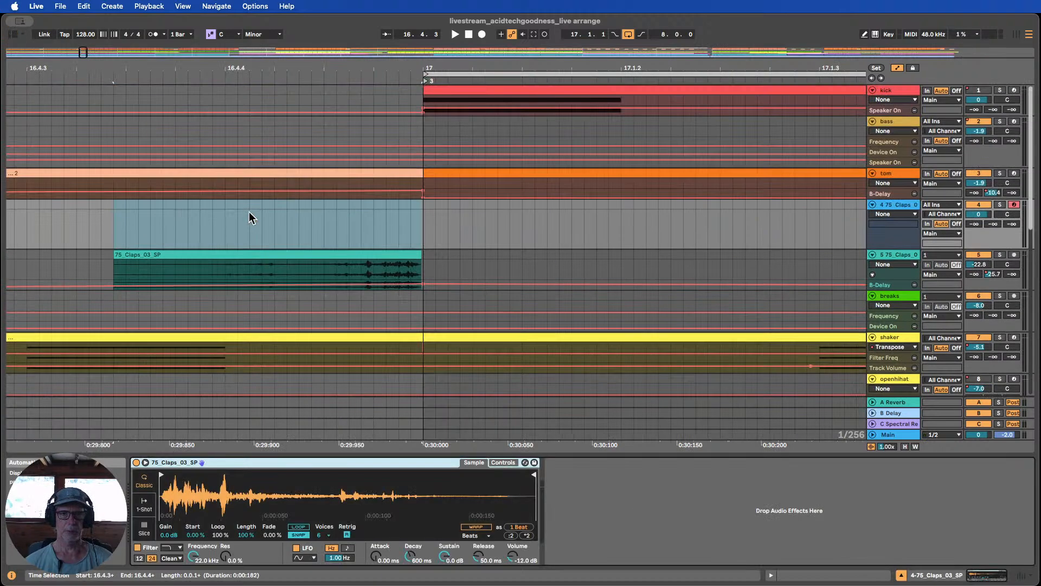
click(901, 575)
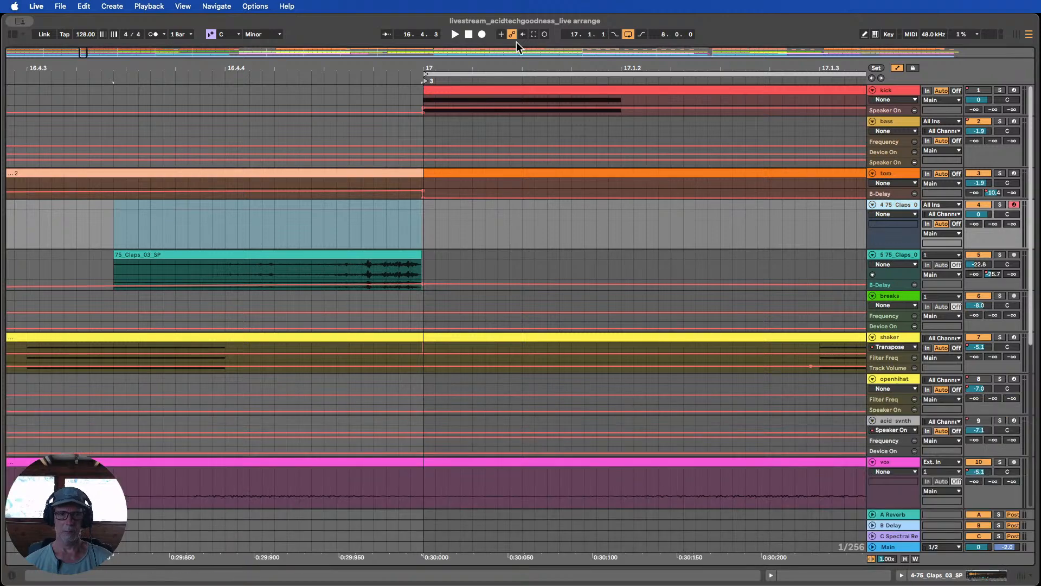
Insert an empty one-bar MIDI clip at bar 24 on the new clap track
drag(474, 65, 465, 21)
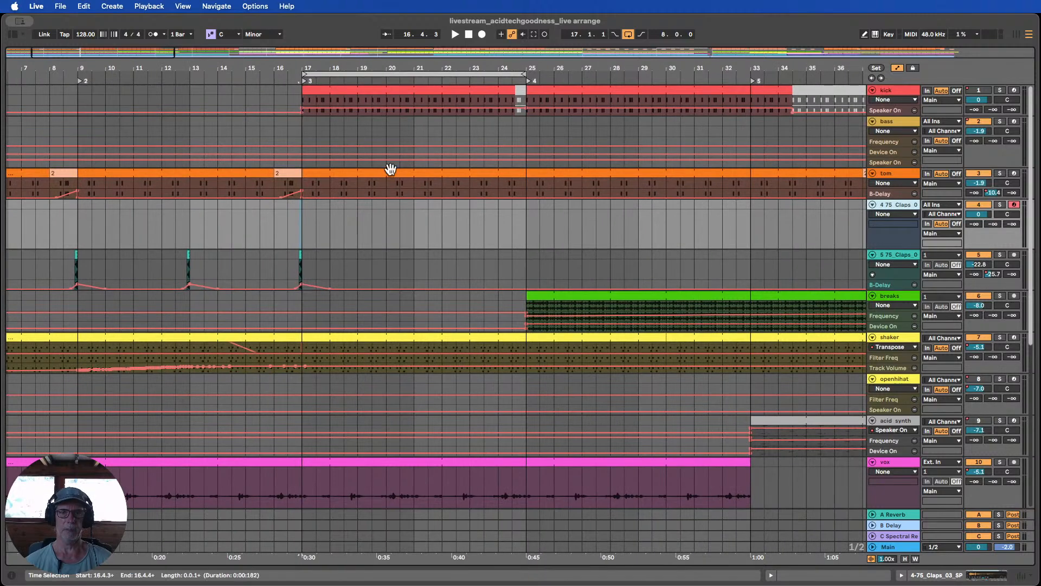
drag(524, 68, 524, 94)
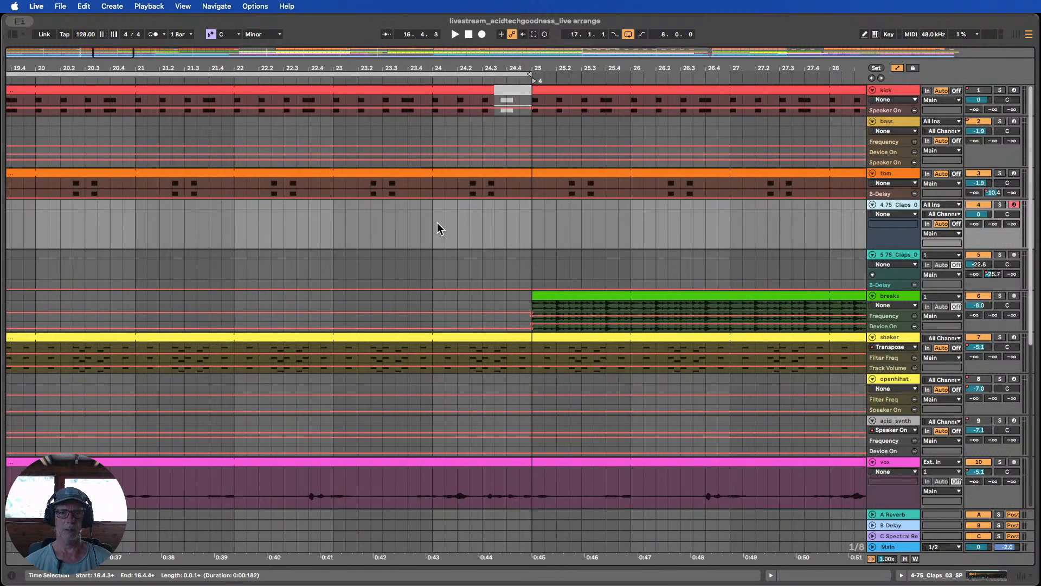
drag(437, 225, 533, 208)
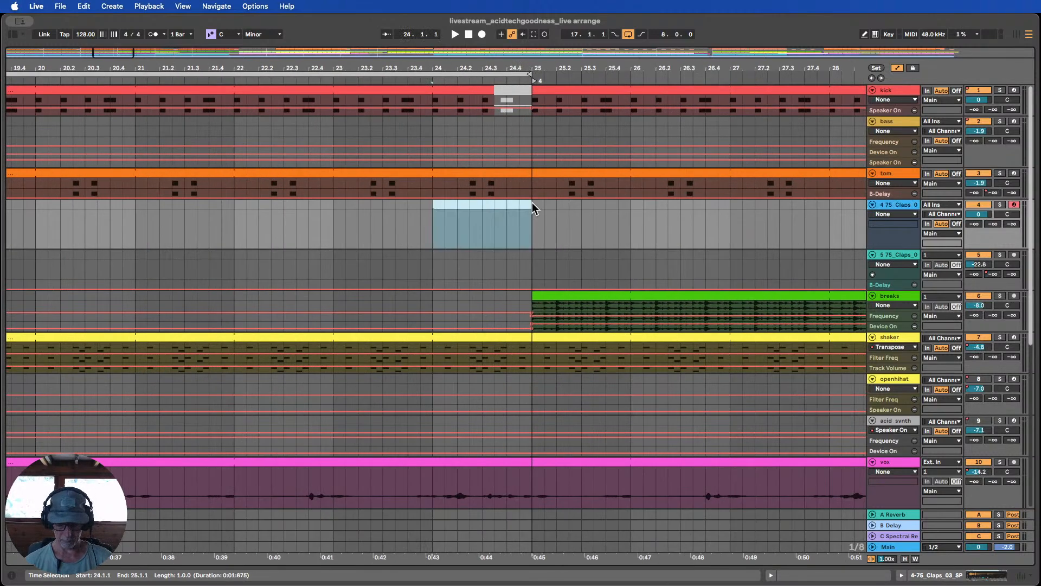
key(super+shift+m)
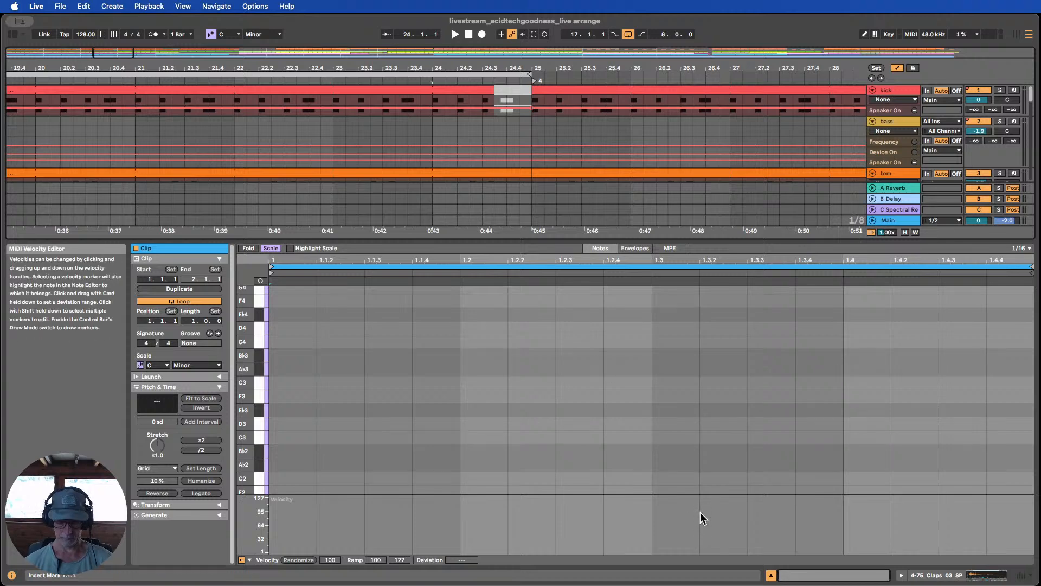
Draw 1/16 C3 notes at 1.3.3, 1.4.2 and 1.4.3 in the new clap clip, and start playback
key(b)
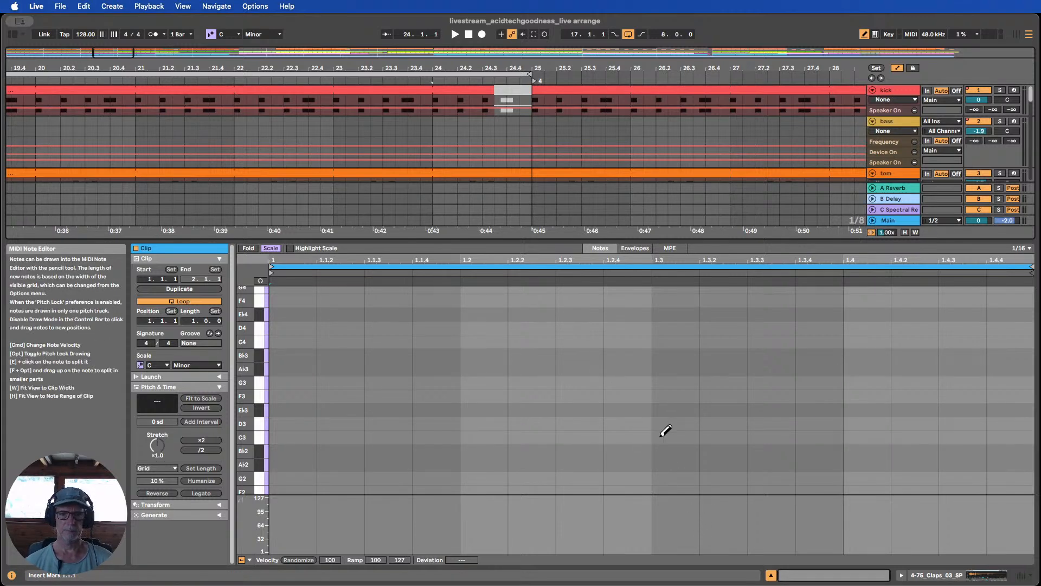
click(775, 436)
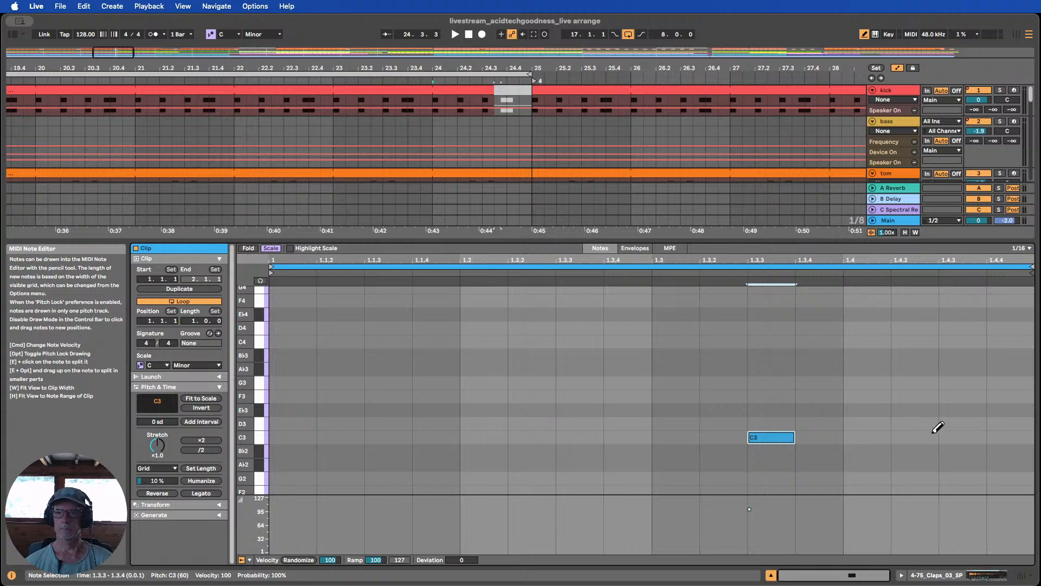
key(space)
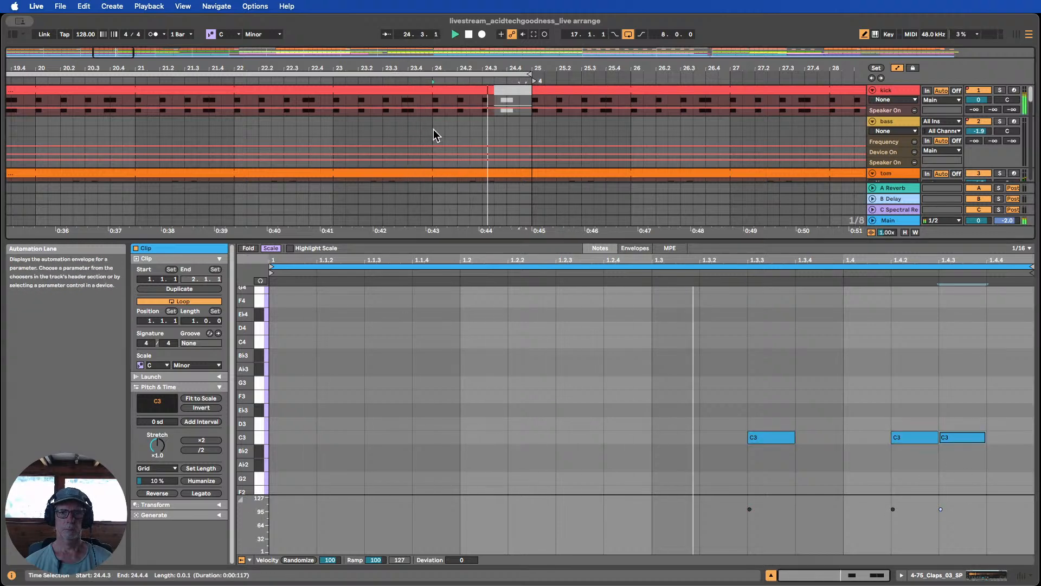
Loop the two bars from 24.1.1 to 26.1.1 and set the new clap track's volume to -12.0 dB
drag(432, 129, 630, 132)
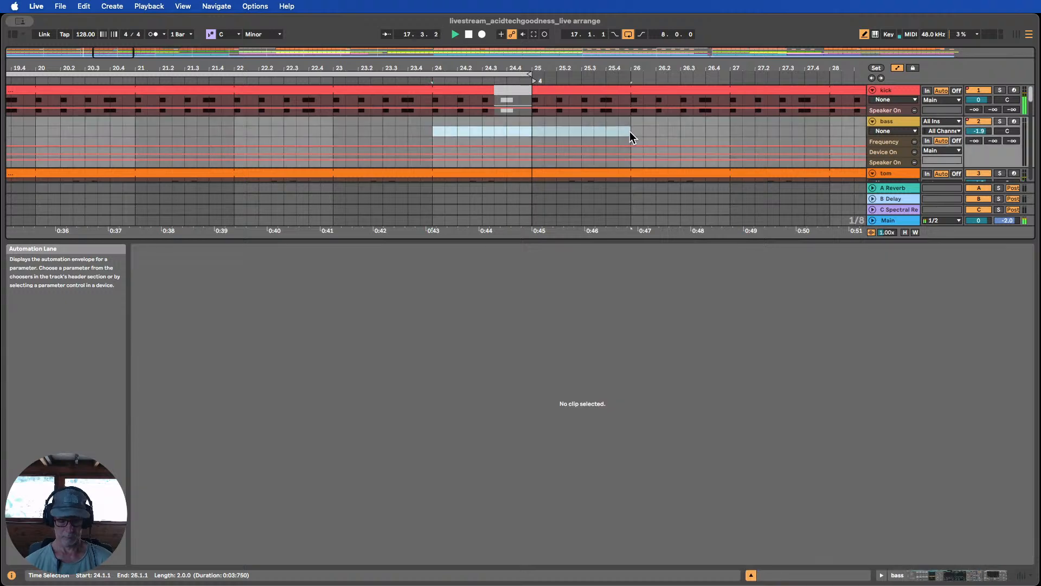
key(super+l)
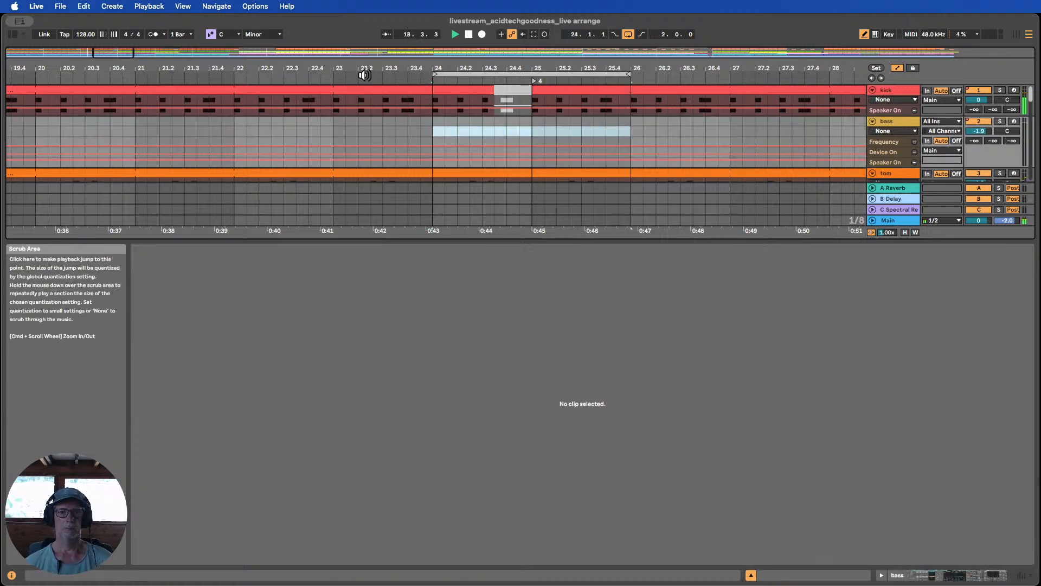
click(751, 575)
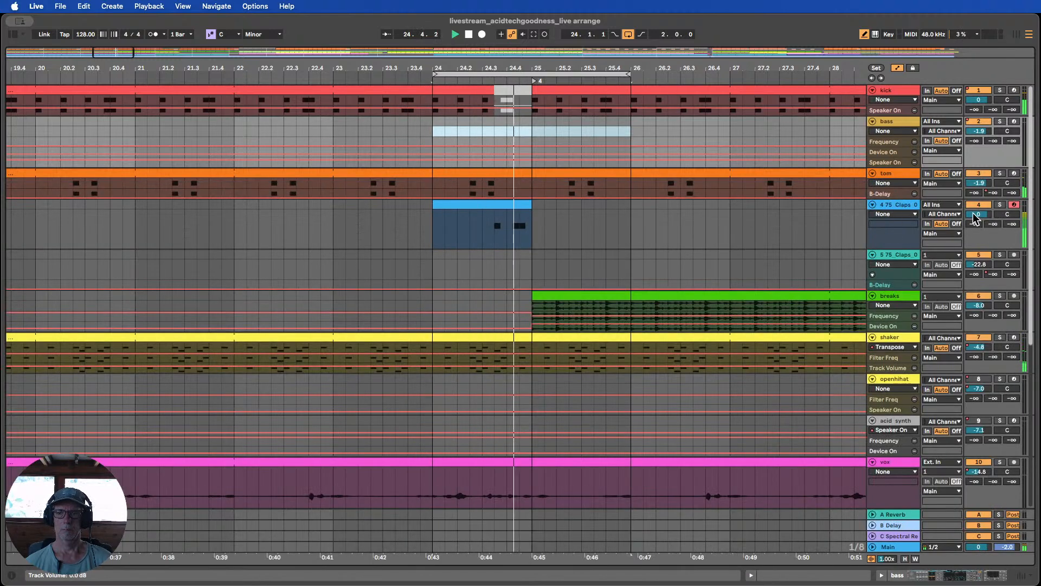
drag(978, 215, 978, 244)
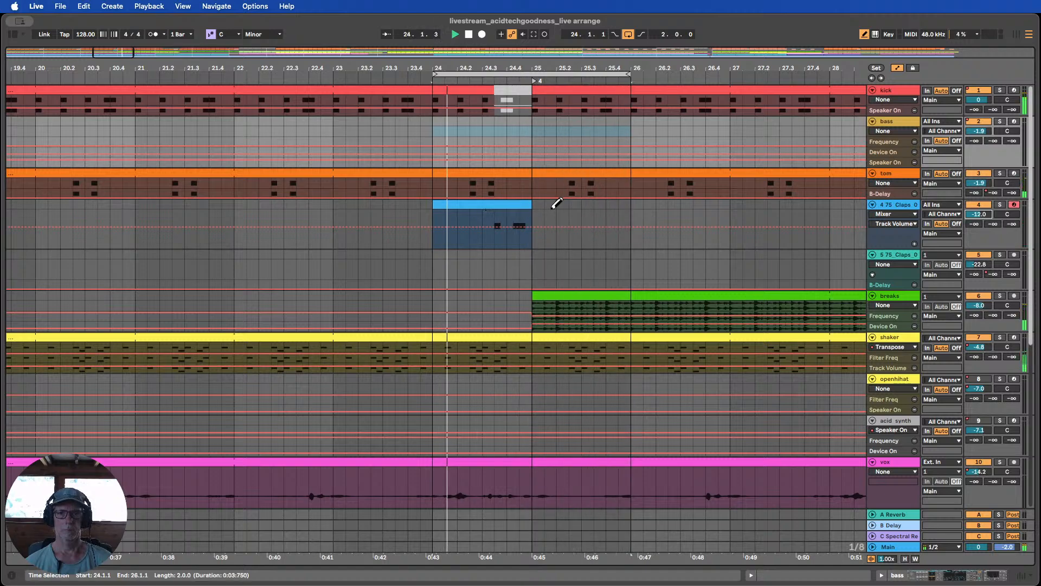
Hide the automation and, in the bar 24 clap clip, transpose the 1.4.3 note to C2 and the 1.4.2 note to G2
click(898, 68)
double_click(493, 154)
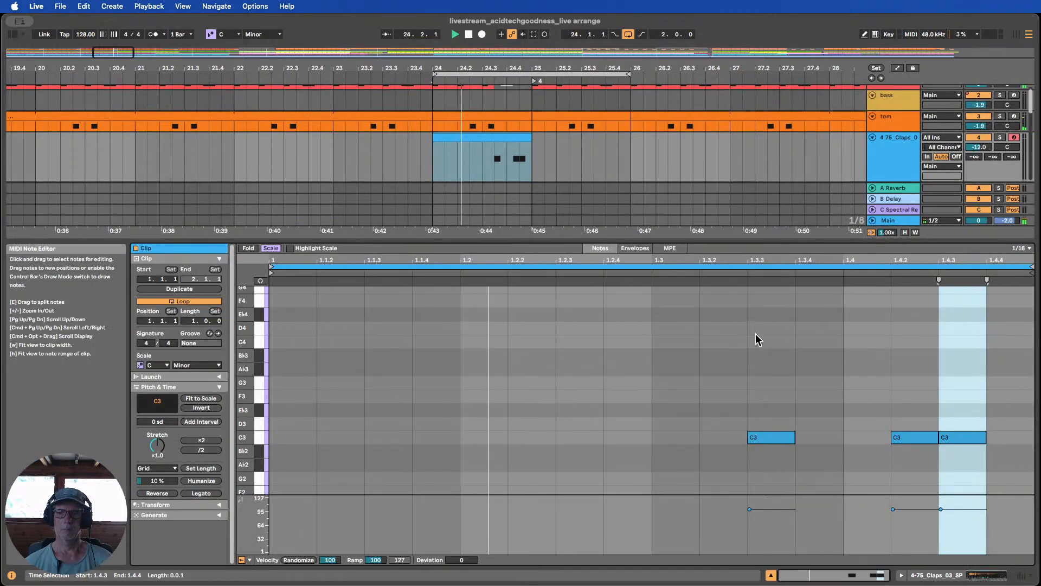
drag(974, 465, 948, 391)
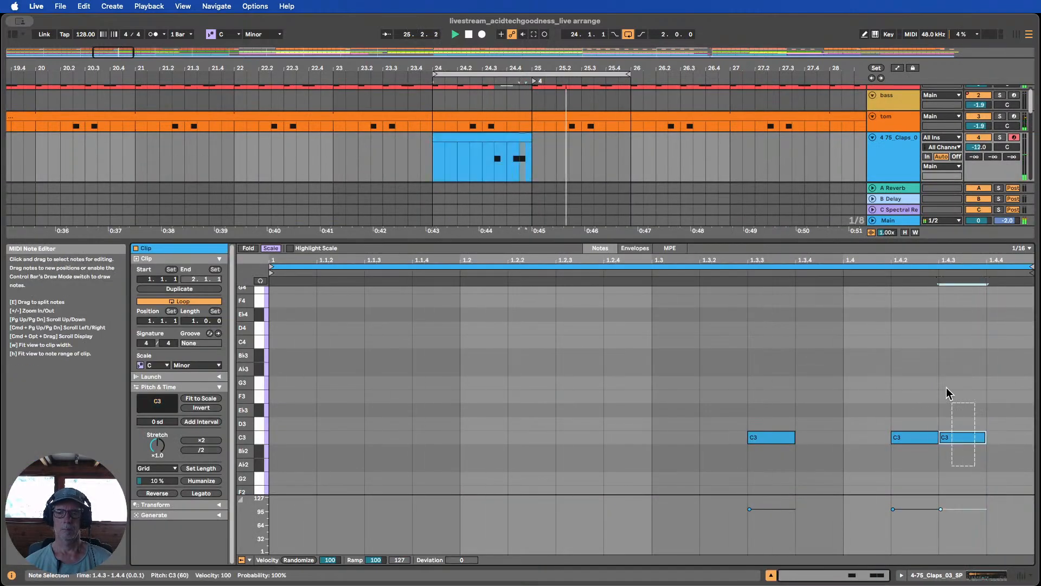
key(shift+Down)
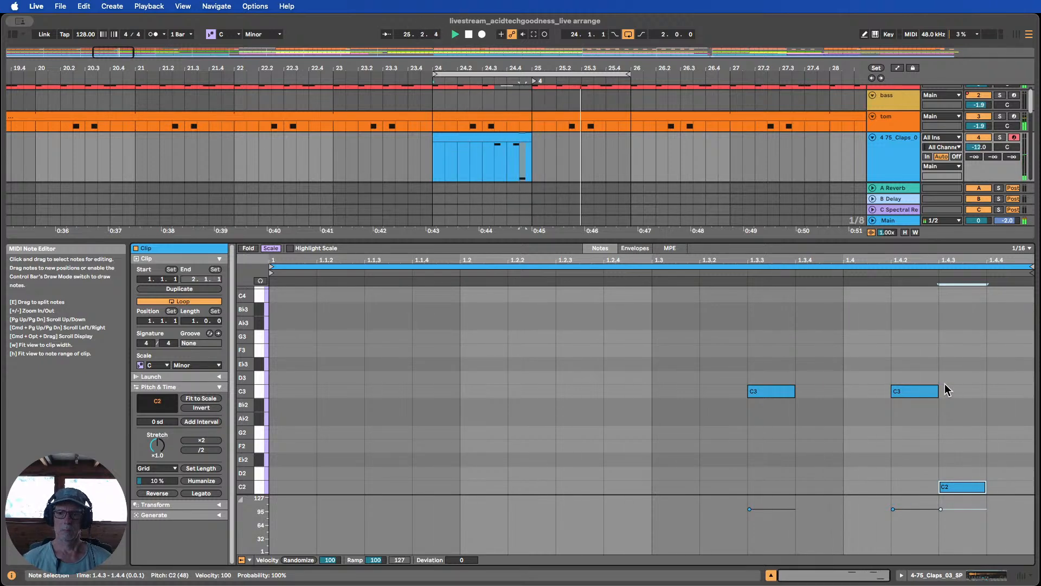
drag(920, 431, 902, 344)
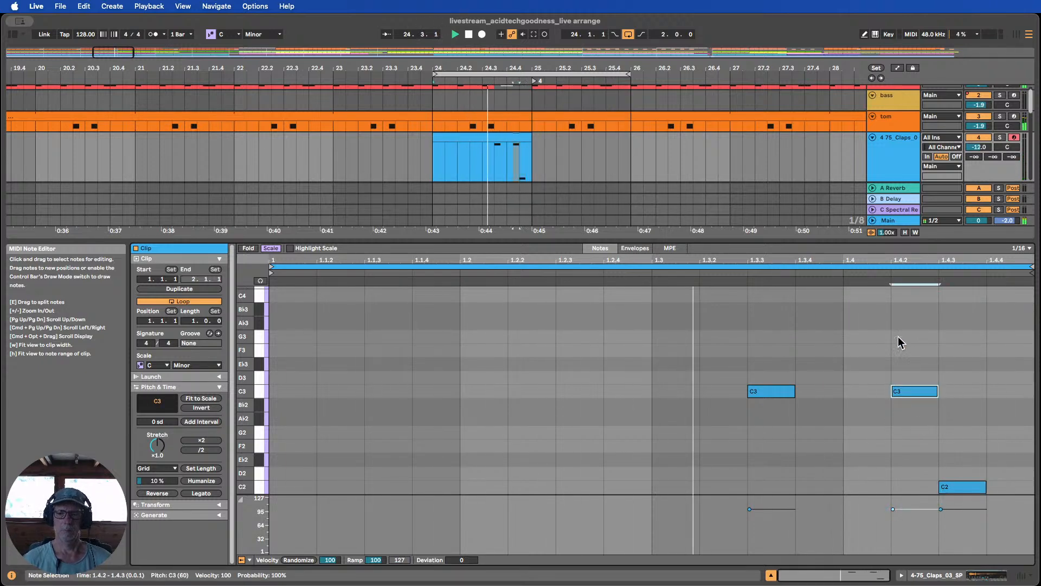
key(Down)
key(Down)
key(Down)
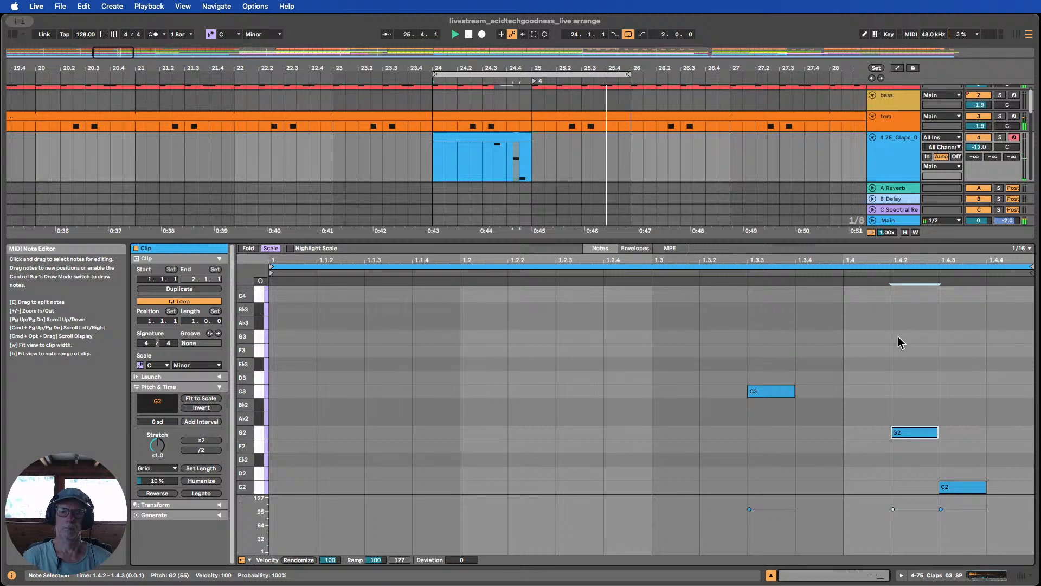
Extend the C2 note to the end of the clip and copy the G2 note to 1.4.1
drag(986, 486, 1027, 494)
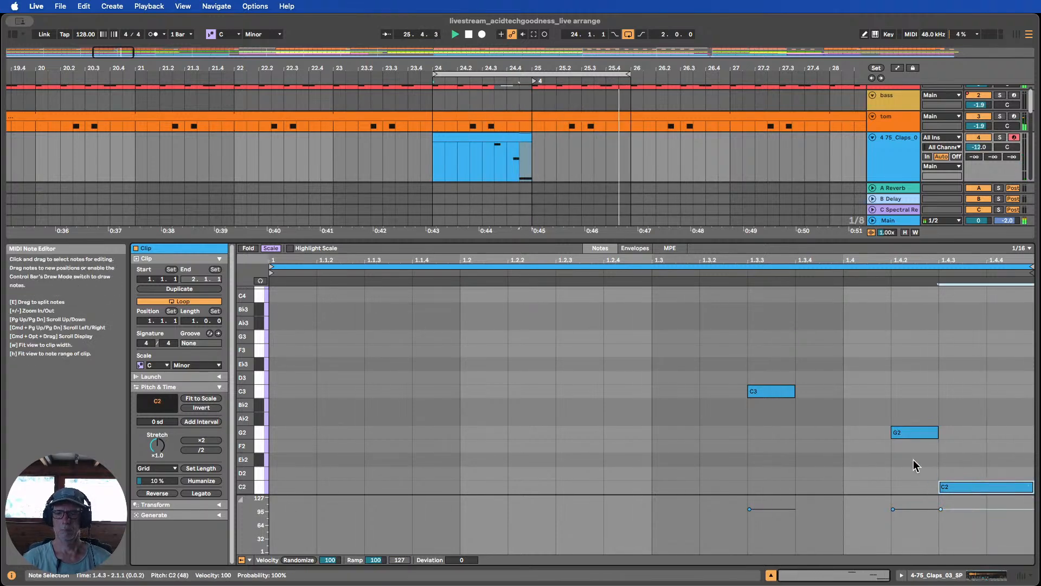
click(899, 436)
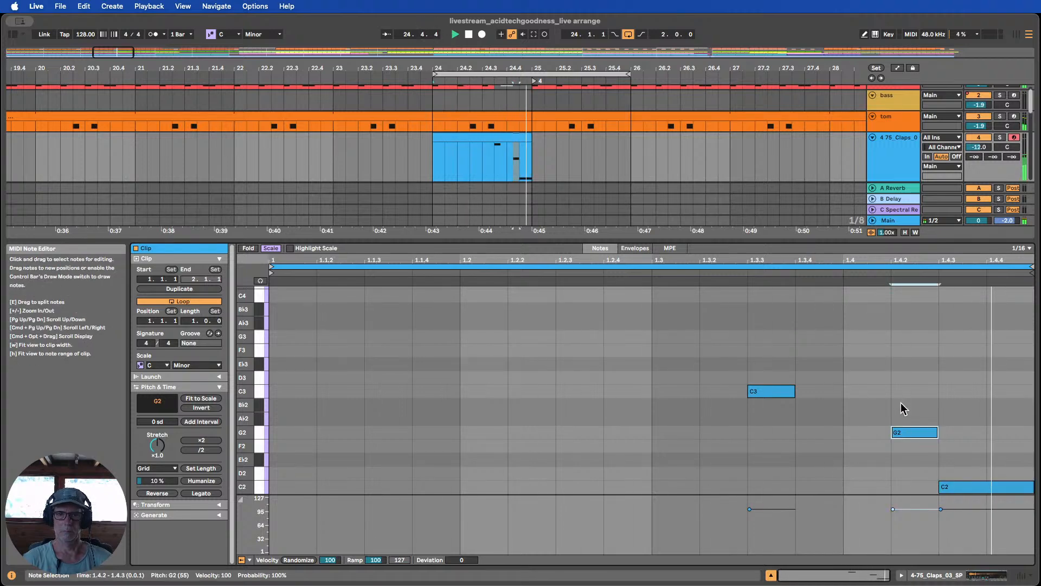
drag(906, 432, 865, 437)
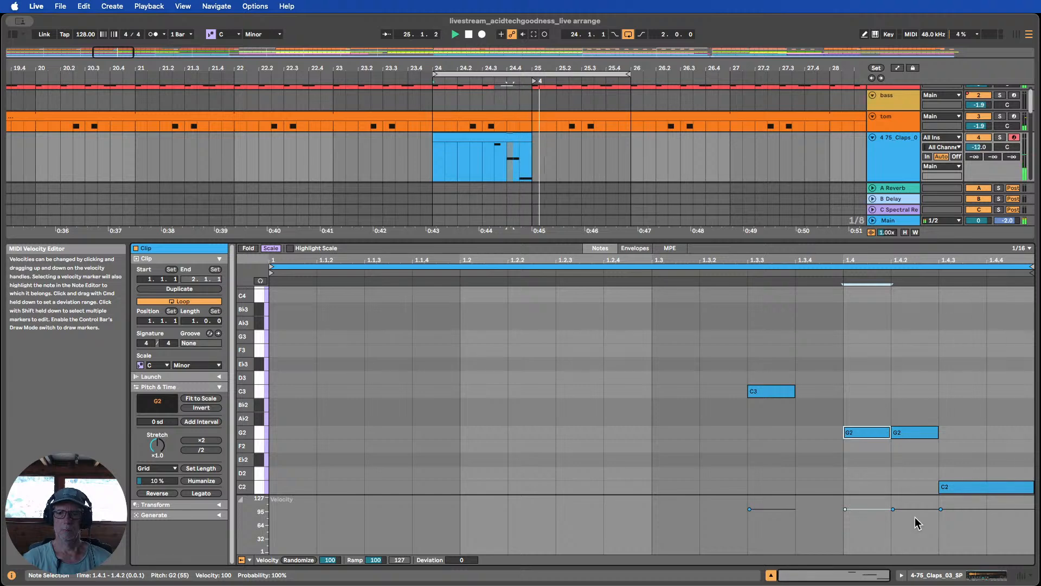
Set the velocities of the two G2 notes to 84 and 55, and the C3 note's velocity to 86
mouse_move(893, 508)
mouse_down()
mouse_move(893, 524)
mouse_move(940, 539)
mouse_up()
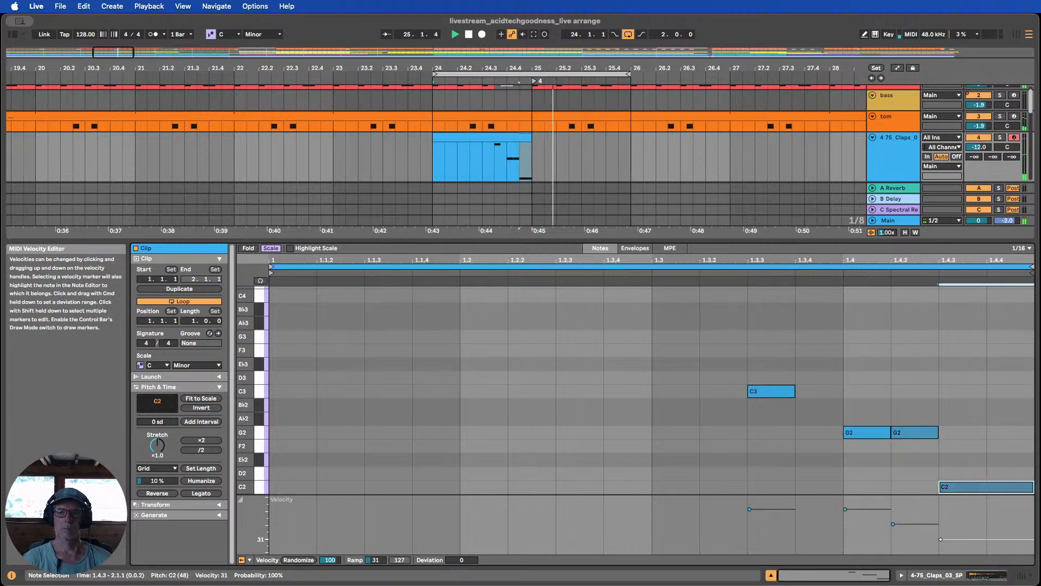
mouse_move(940, 514)
mouse_down()
mouse_move(844, 509)
mouse_move(845, 520)
mouse_up()
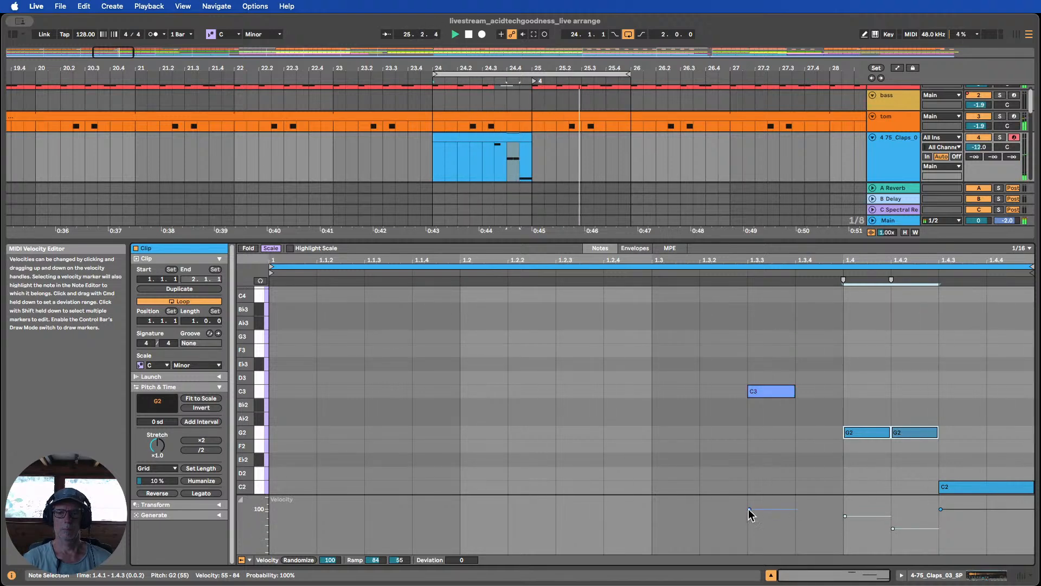
drag(749, 508, 749, 513)
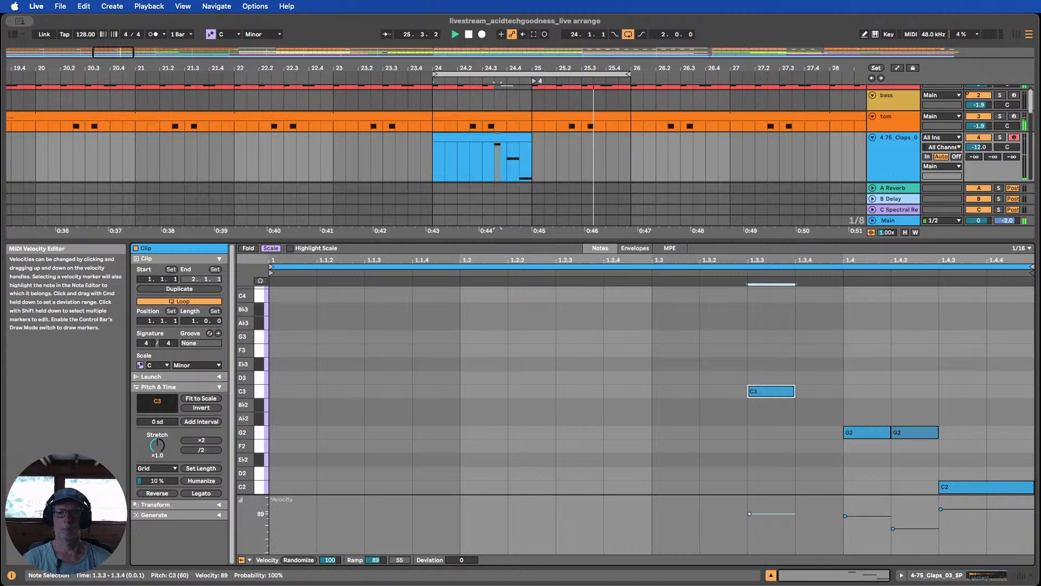
drag(749, 514, 749, 515)
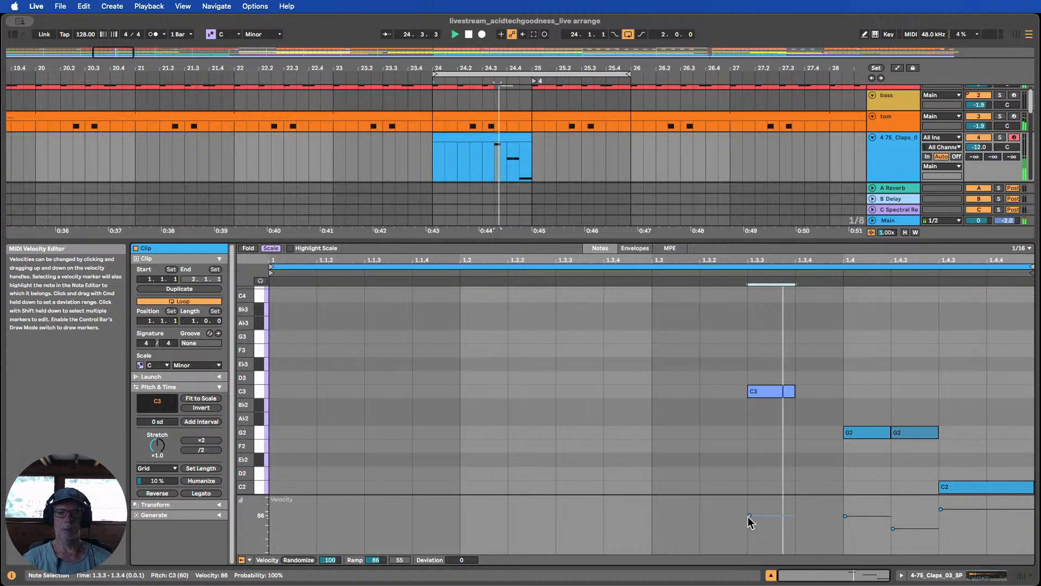
Trim the start of the bar 24 clap clip to 24.3, and play back from shortly before bar 17
click(922, 576)
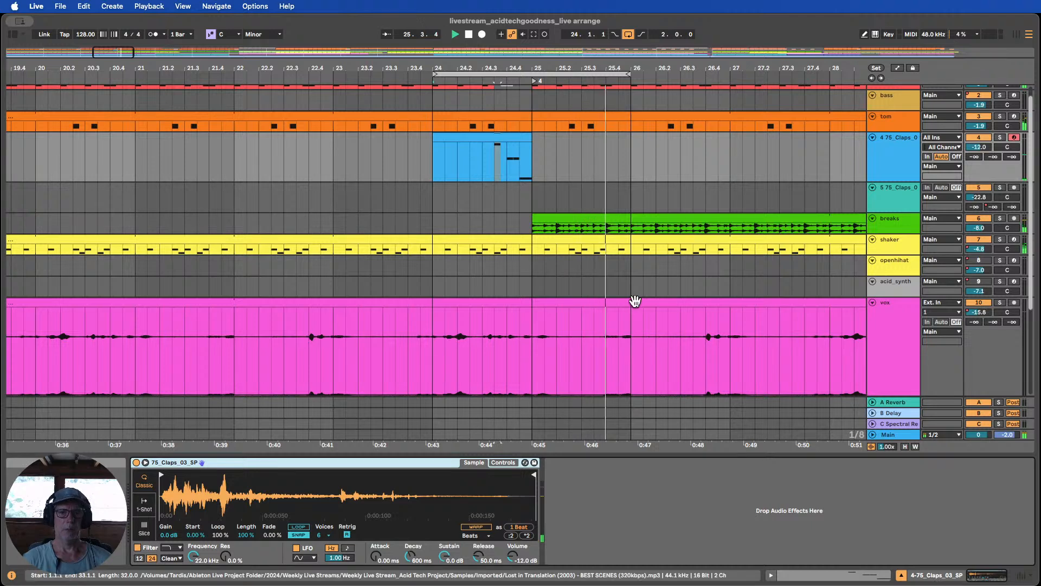
scroll(588, 266, up, 1)
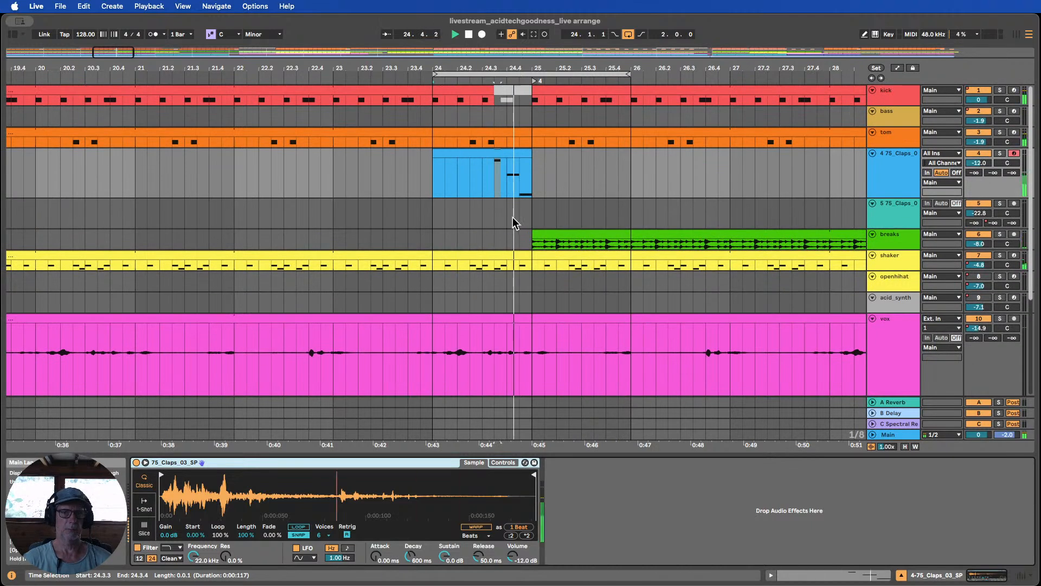
drag(434, 154, 480, 160)
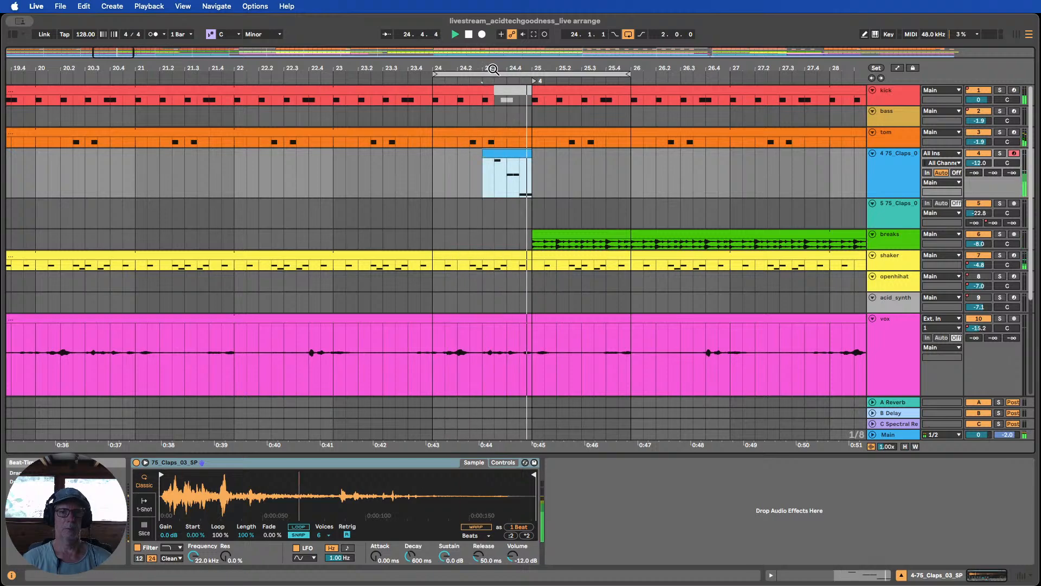
drag(493, 68, 414, 27)
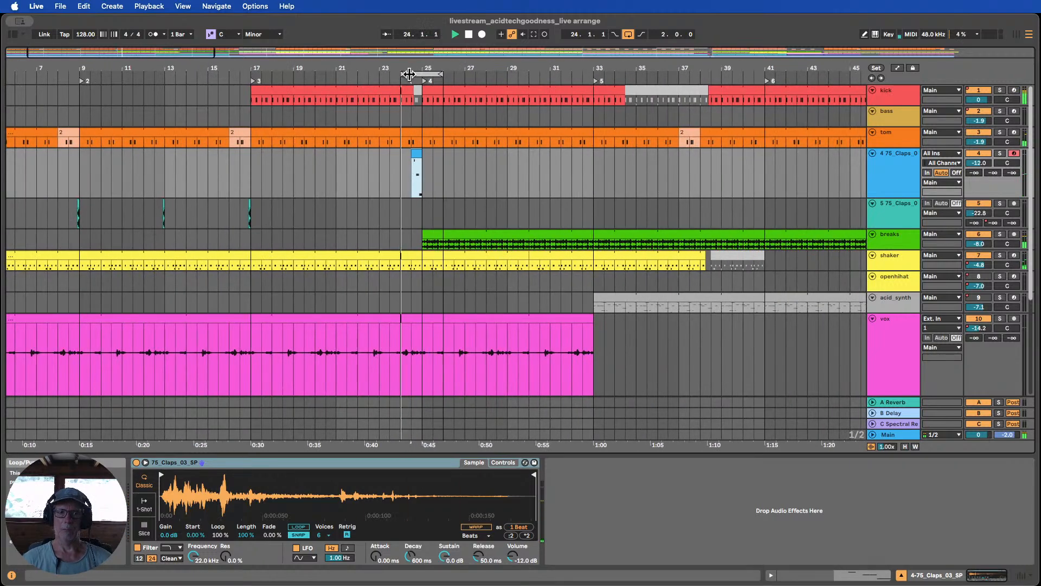
click(202, 73)
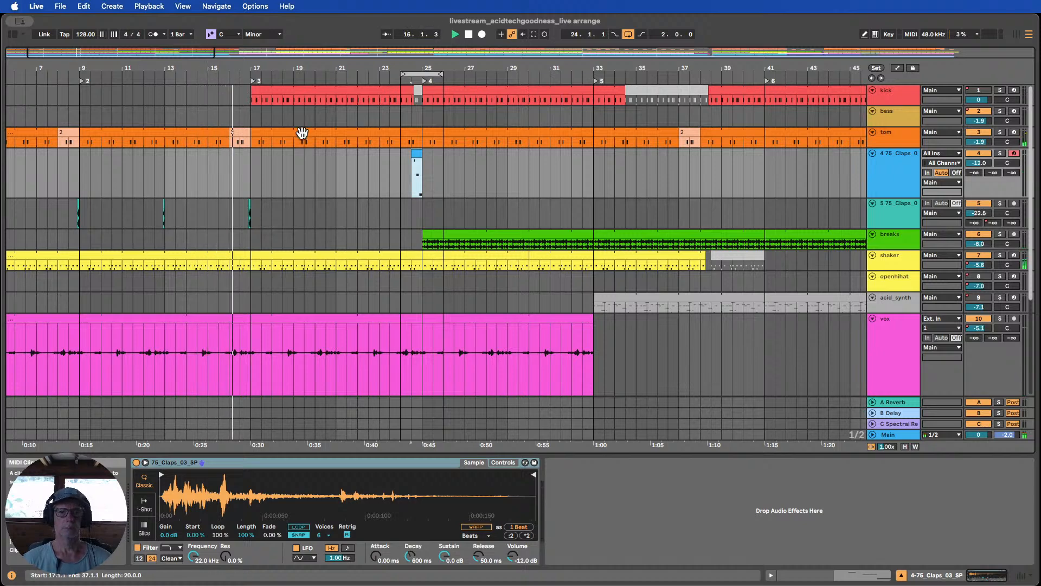
Fit all tracks to the arrangement height, and copy the reversed clap selection from bars 16–17 to bar 20
click(905, 446)
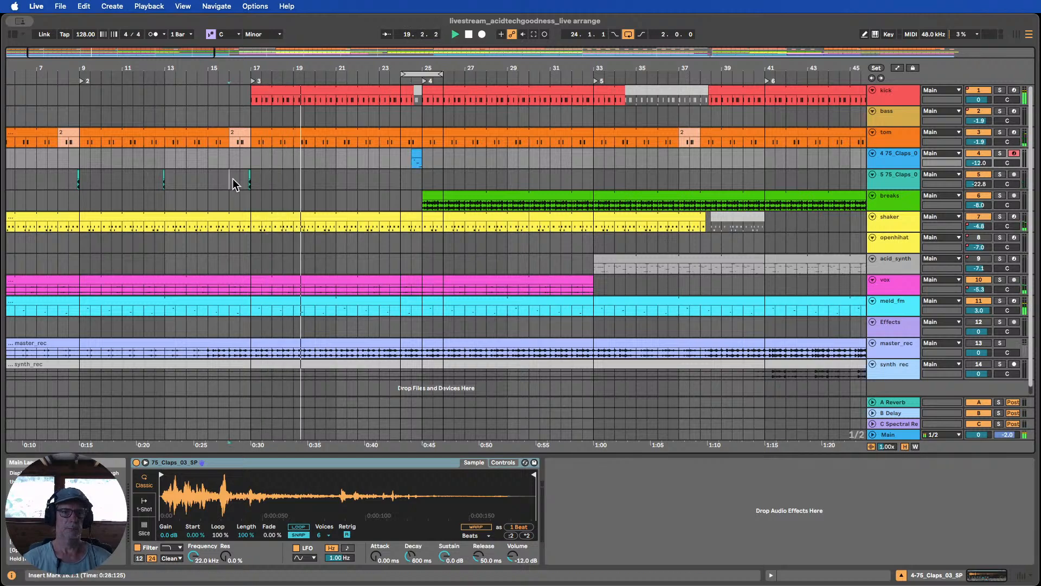
drag(230, 184, 269, 180)
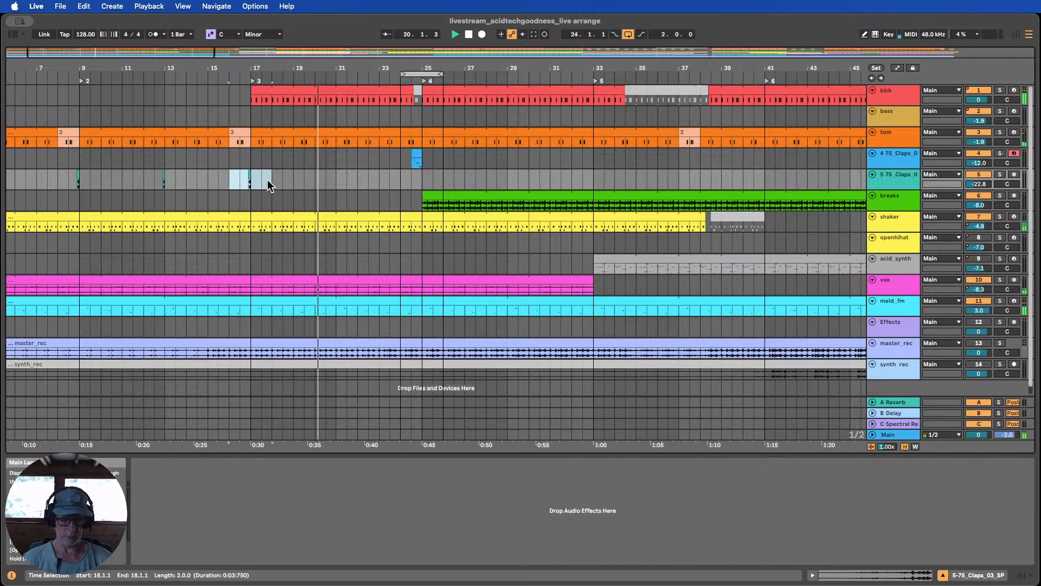
click(320, 178)
key(super+v)
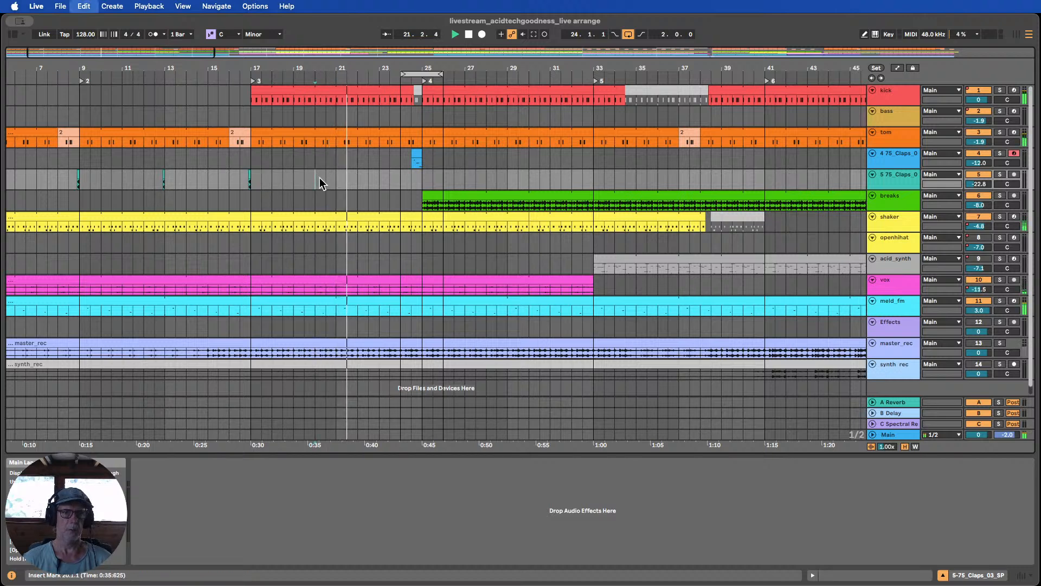
click(302, 81)
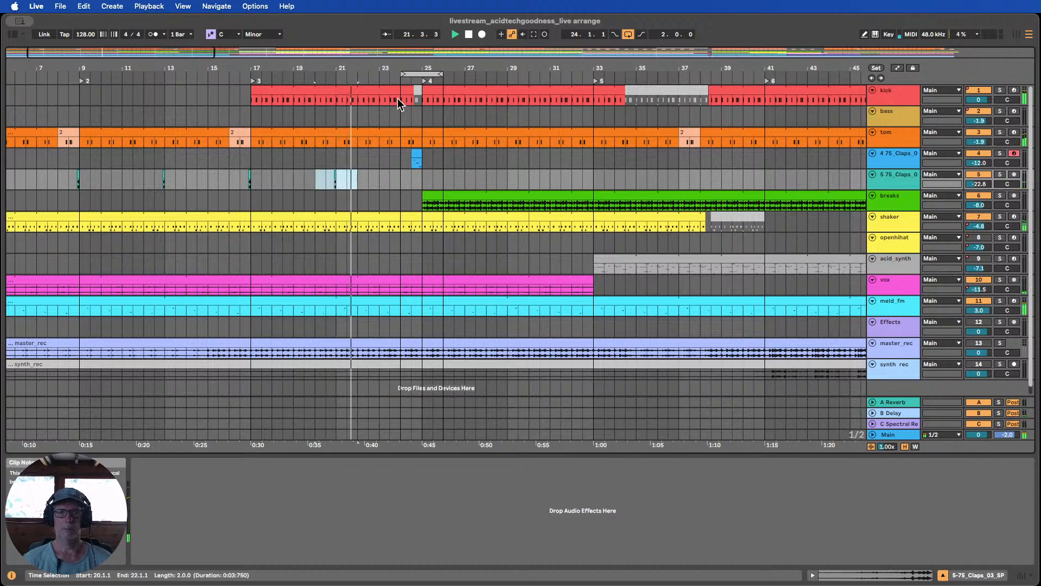
Loop the eight bars from bar 25 to bar 33, and copy the clap fill selection starting at bar 24 to bar 28
drag(423, 74, 589, 75)
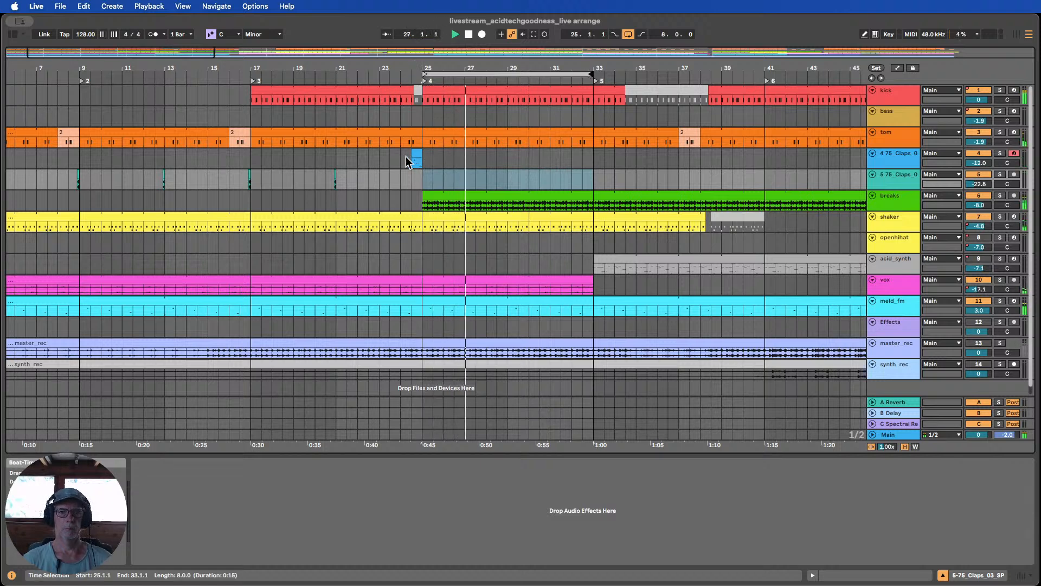
drag(403, 160, 445, 160)
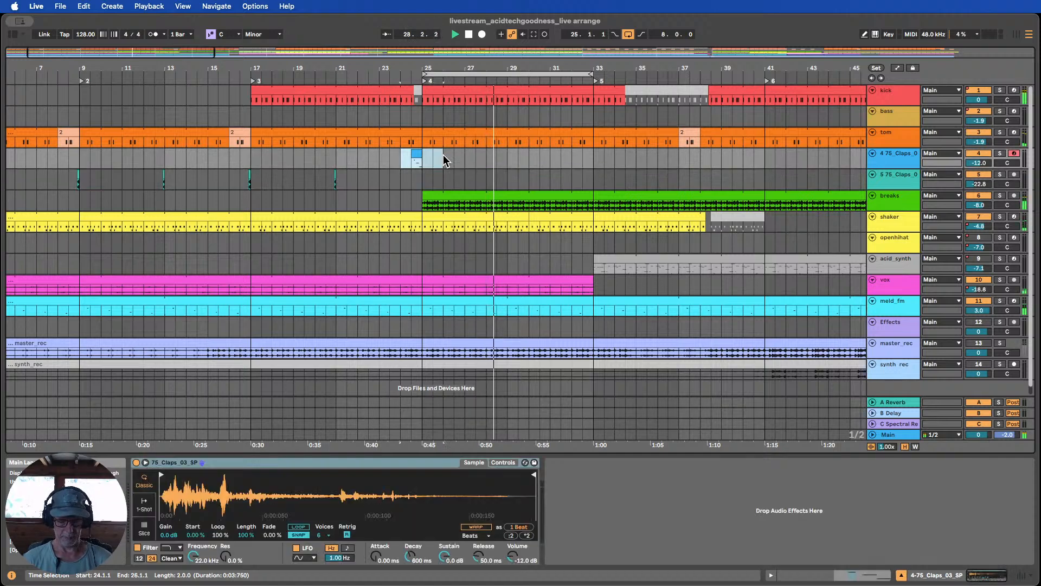
click(486, 154)
key(super+v)
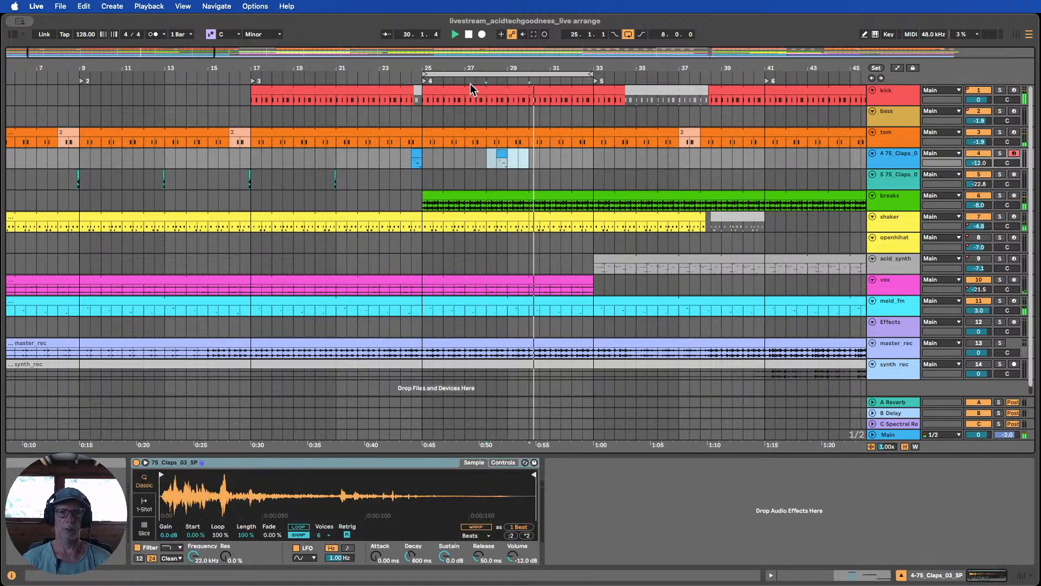
Play back from about bar 27, and move the clap fill clip from bar 28 to 32.3, right before bar 33
click(470, 81)
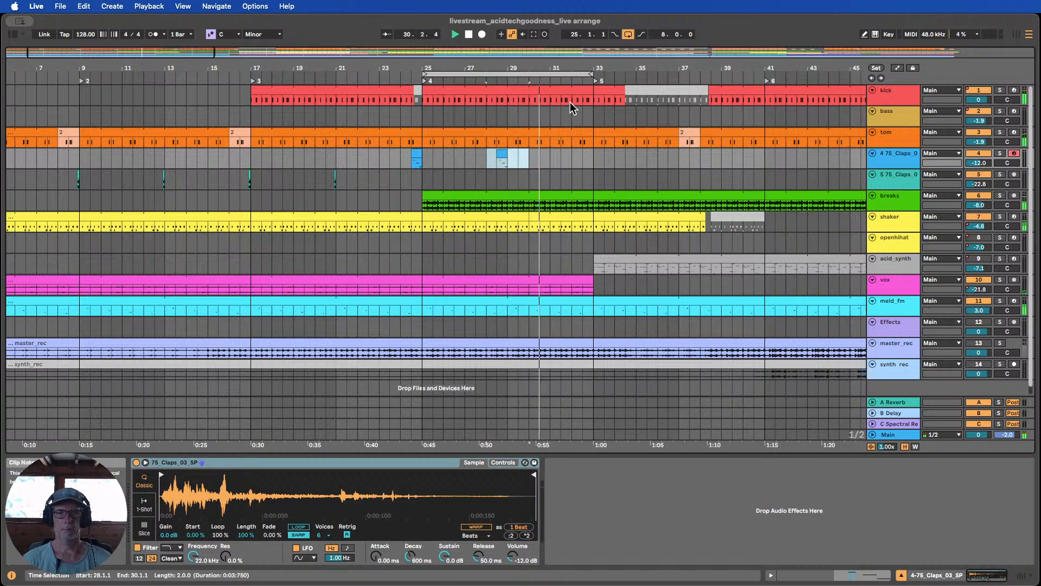
click(519, 160)
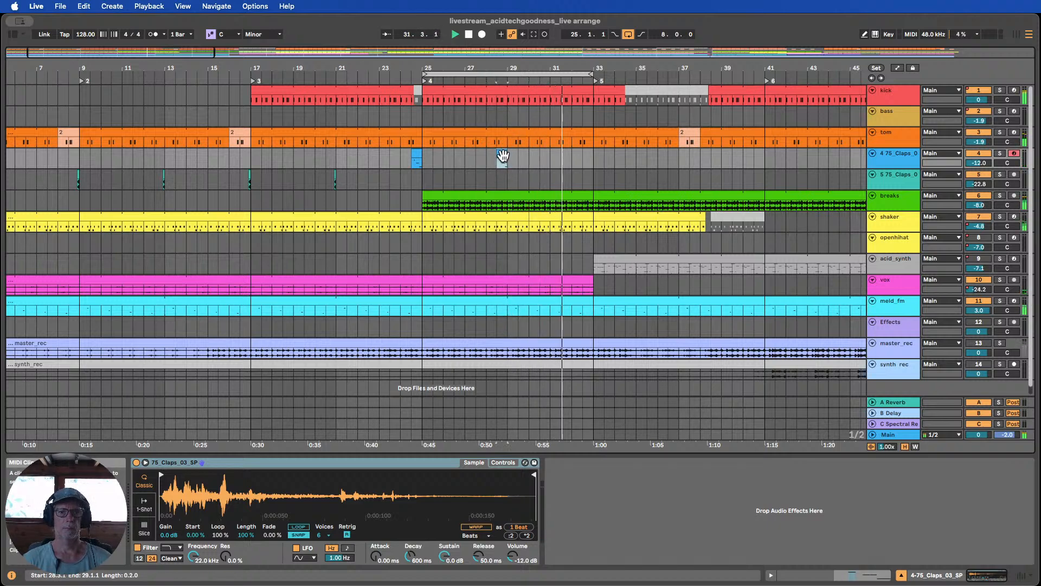
drag(553, 157, 588, 157)
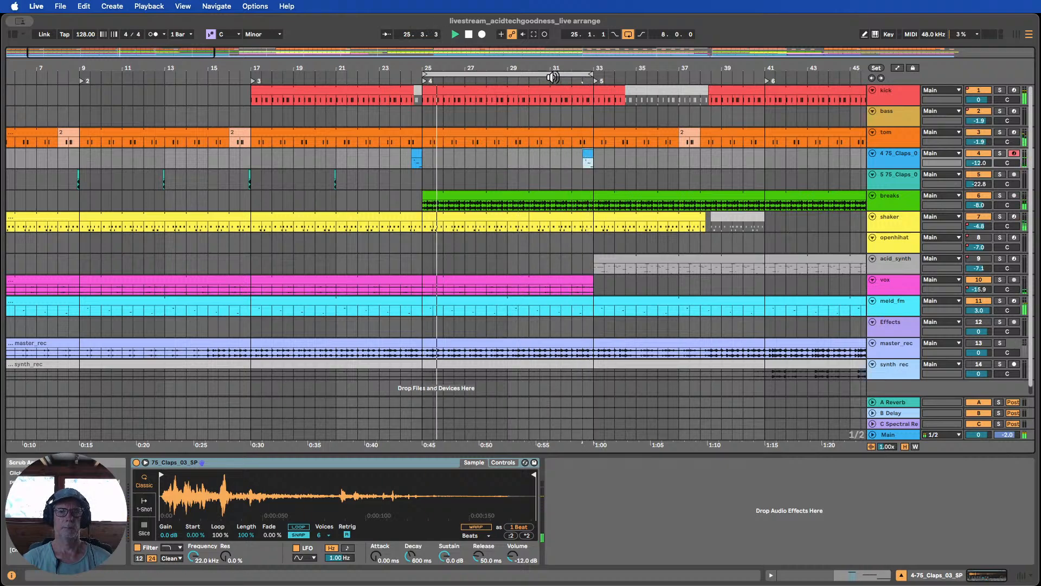
Move the eight-bar loop to bars 33–41, and lower the volume of the 4-75_Claps_03_SP track to -12.7 dB
drag(578, 76, 703, 70)
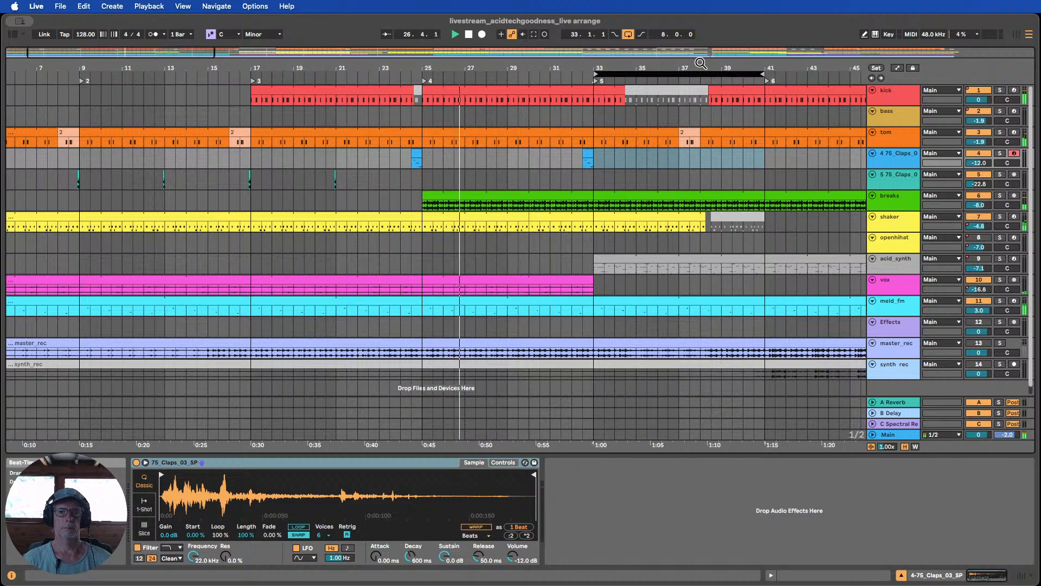
drag(734, 70, 537, 71)
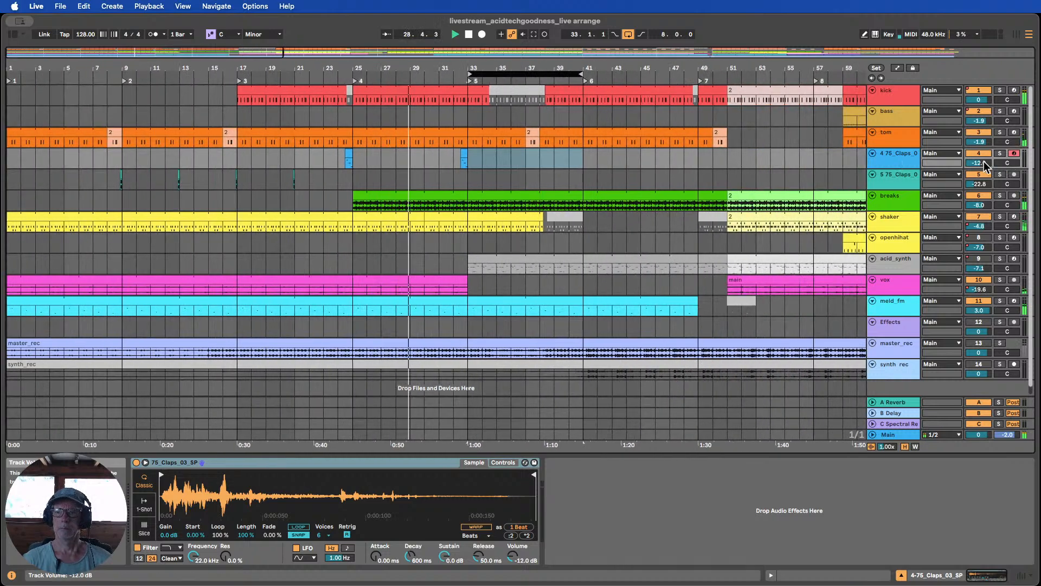
drag(984, 166, 984, 168)
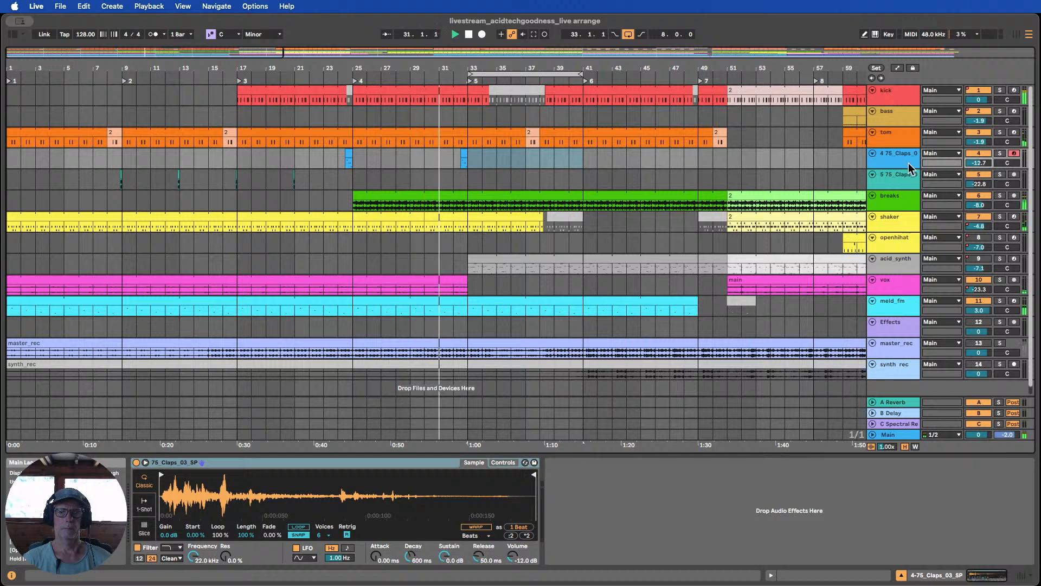
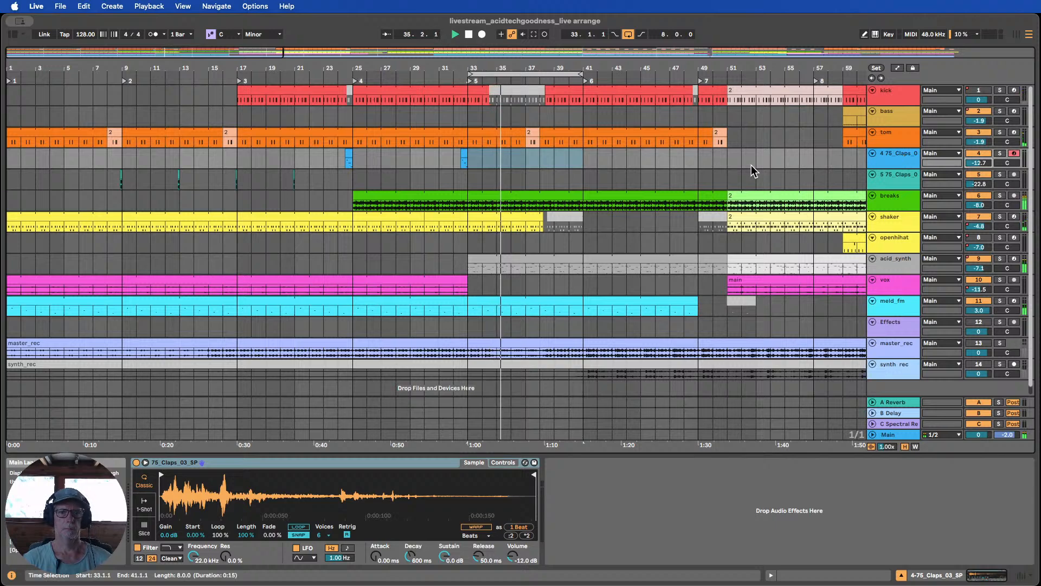
Play back the clap fill at 32.3, move it to 36.3 right before bar 37, and play back from before bar 29
click(463, 157)
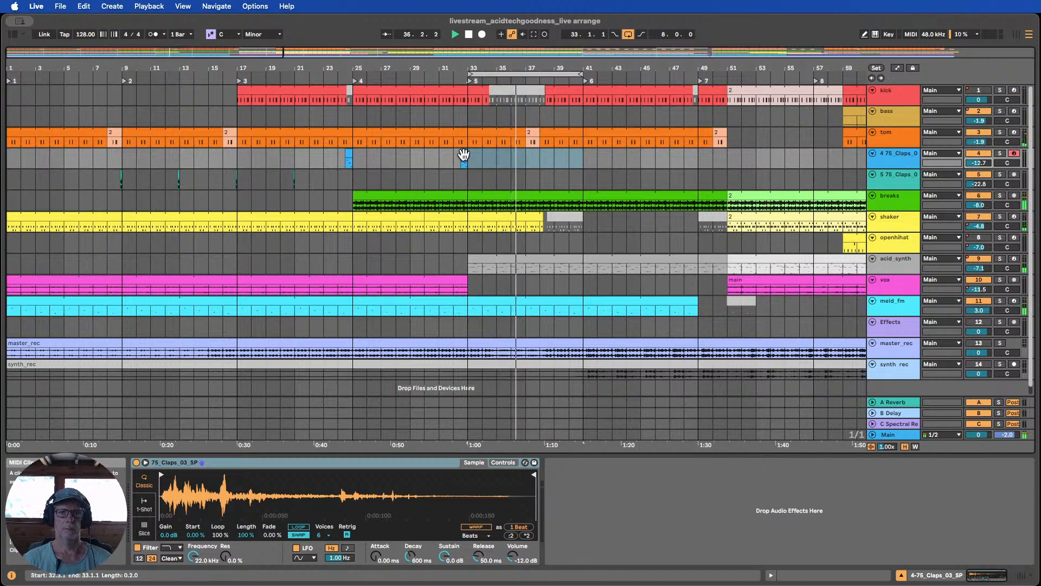
click(452, 80)
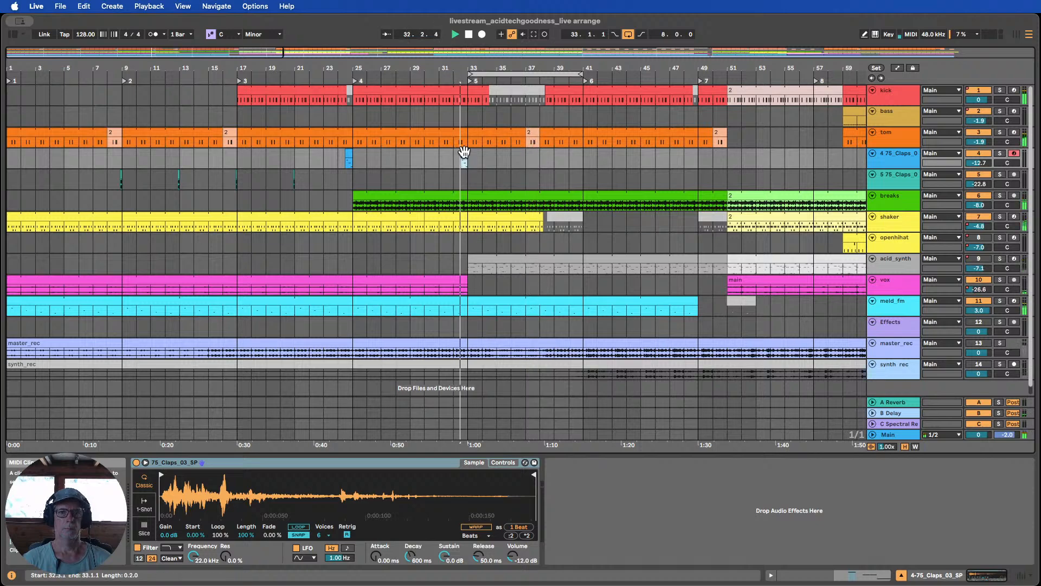
drag(463, 157, 525, 162)
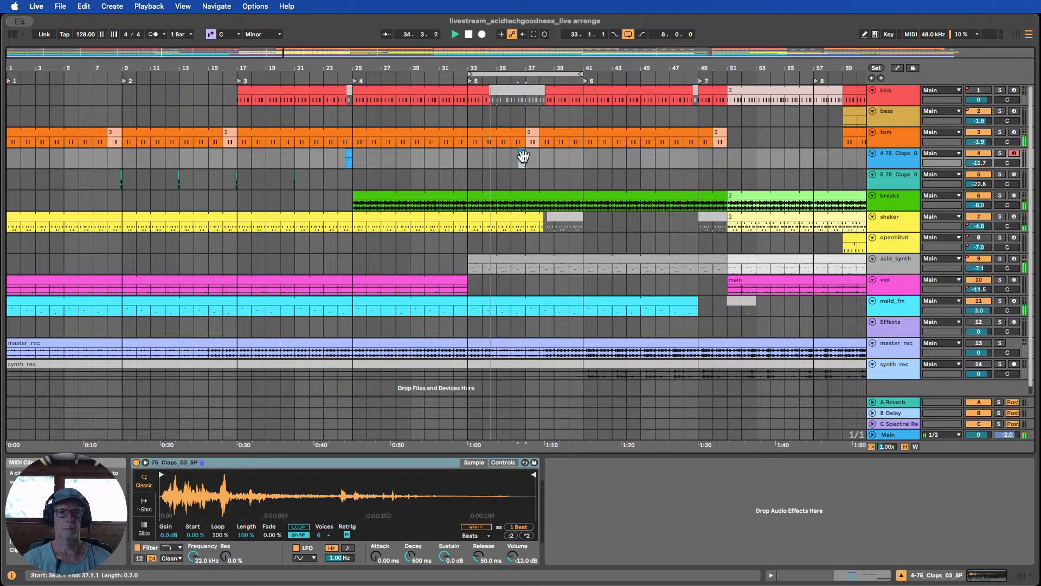
click(408, 81)
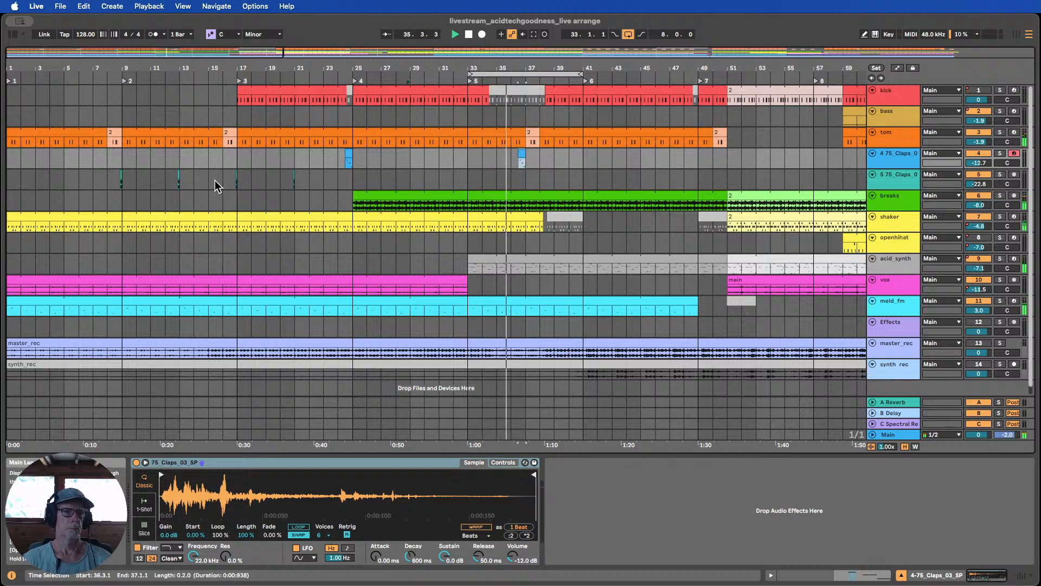
Copy the two-bar reversed clap selection starting at bar 16 to bar 32, and play back the transition into bar 33
mouse_move(223, 180)
mouse_down()
mouse_move(252, 181)
mouse_move(242, 186)
mouse_up()
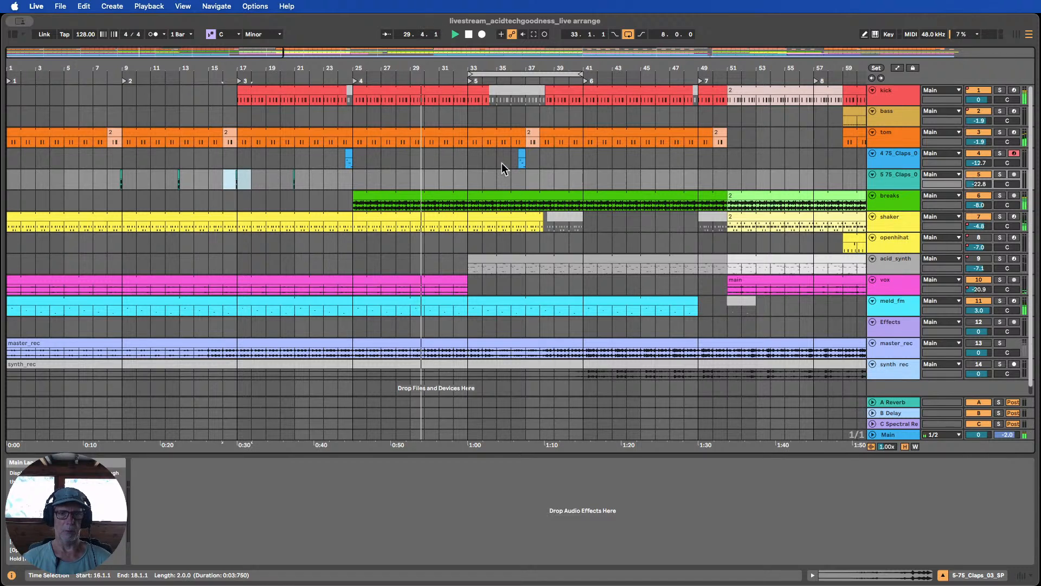
drag(451, 171, 467, 177)
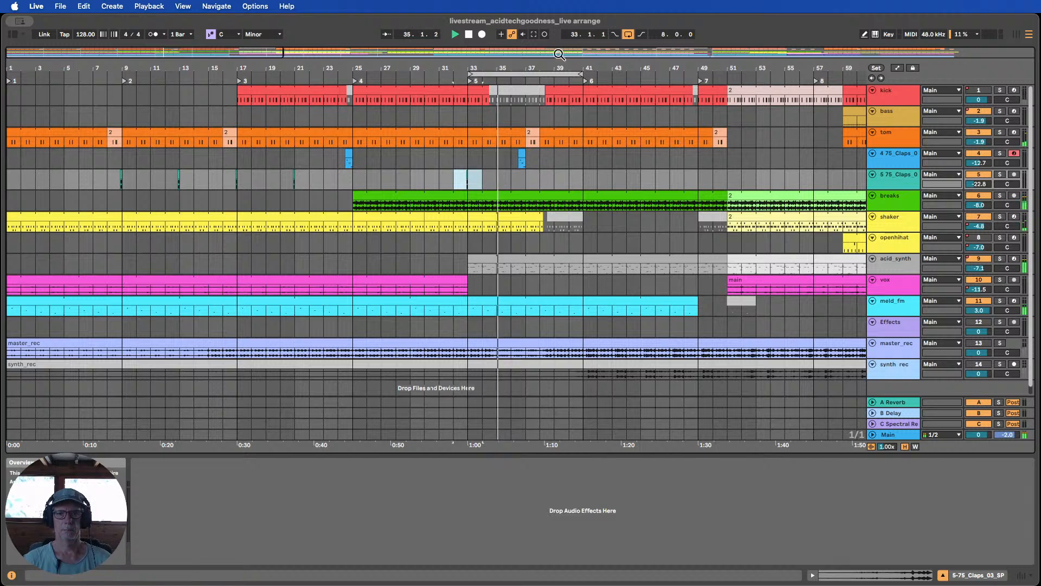
drag(553, 68, 424, 71)
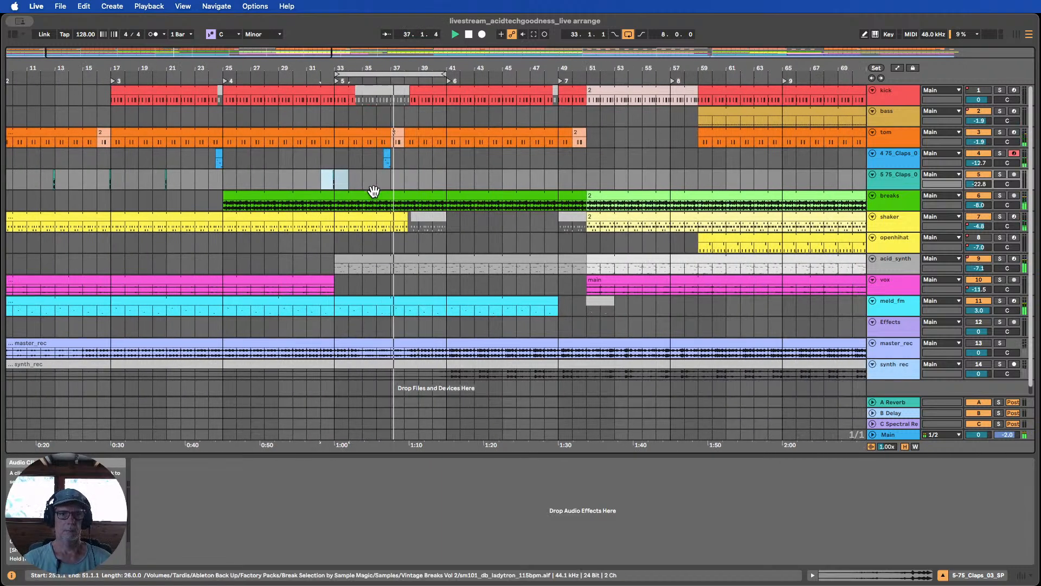
key(space)
key(space)
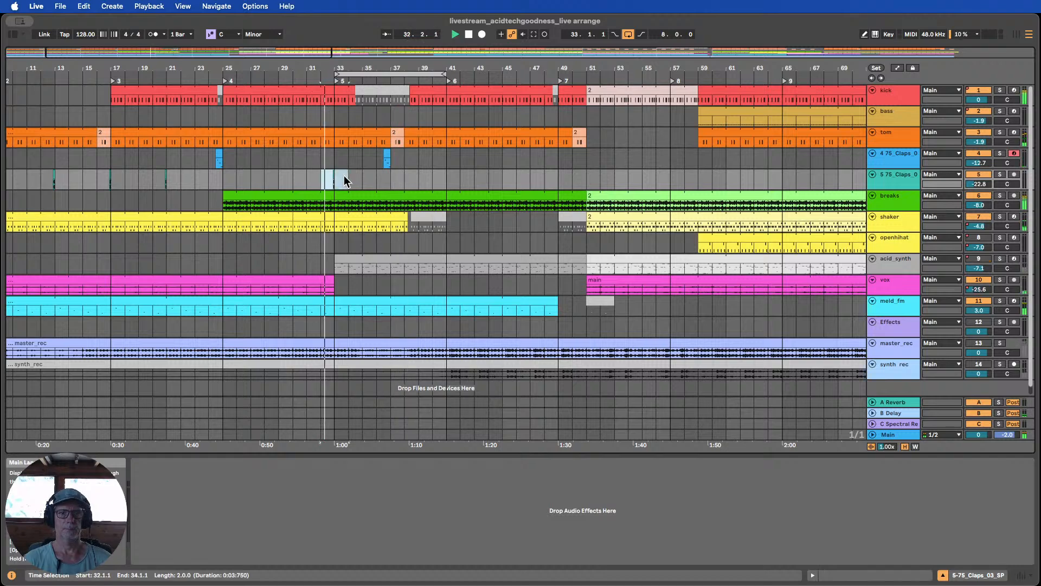
Paste the reversed clap selection at bar 37, and cut out its one-beat part from 37.4 to 38.1
click(399, 181)
drag(417, 66, 416, 130)
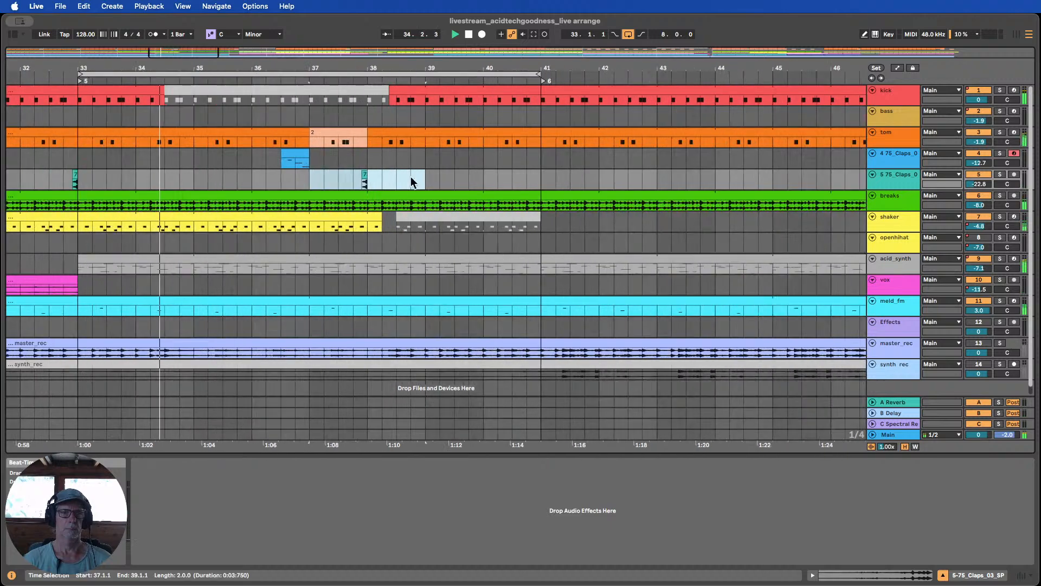
drag(352, 178, 368, 178)
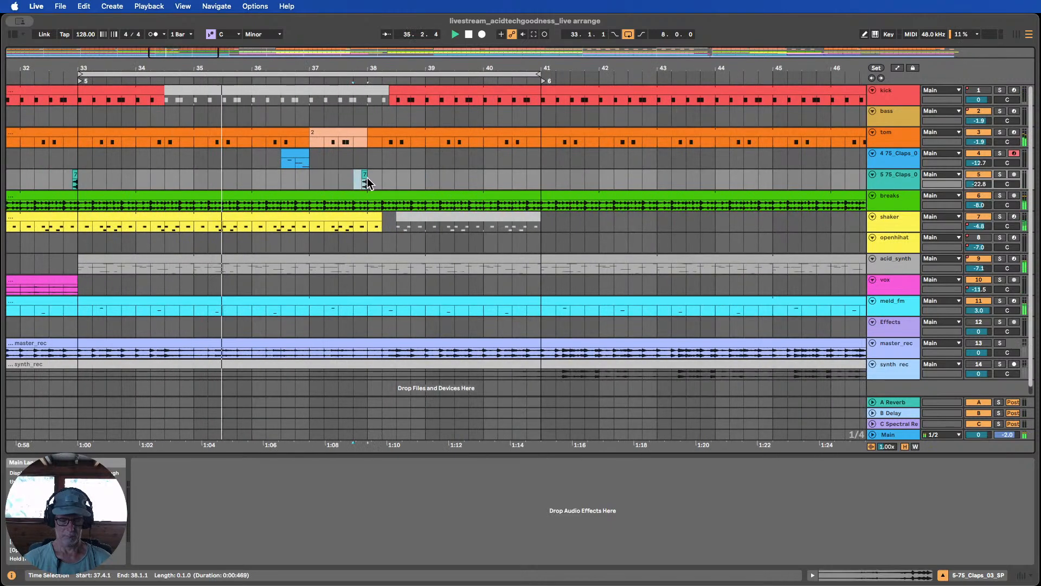
key(BackSpace)
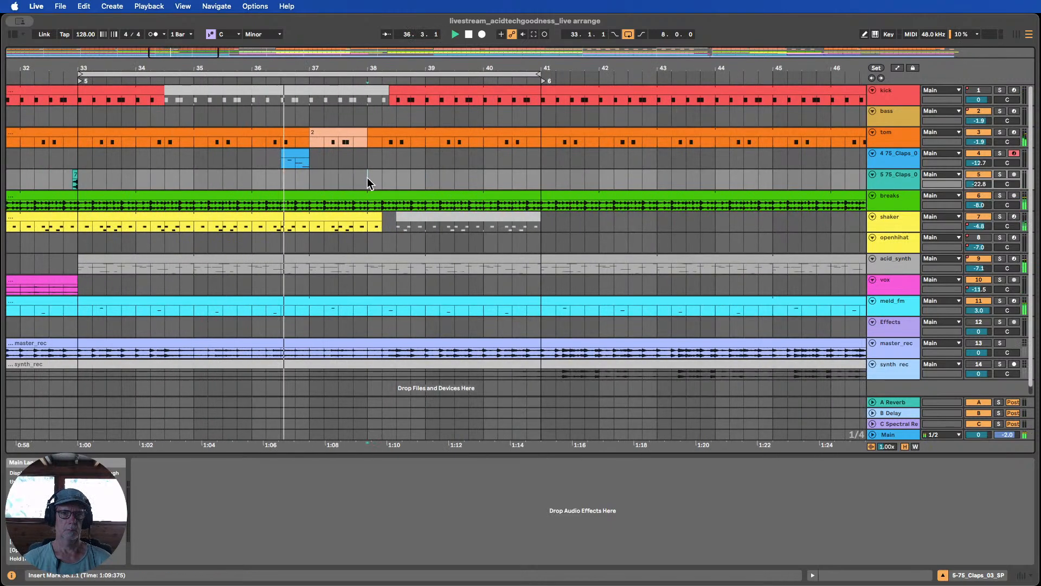
Paste the cut reversed clap at 38.1.3 so it ends where the kick re-enters, replacing a first try at 38.2, and play it back
drag(380, 68, 381, 91)
click(385, 176)
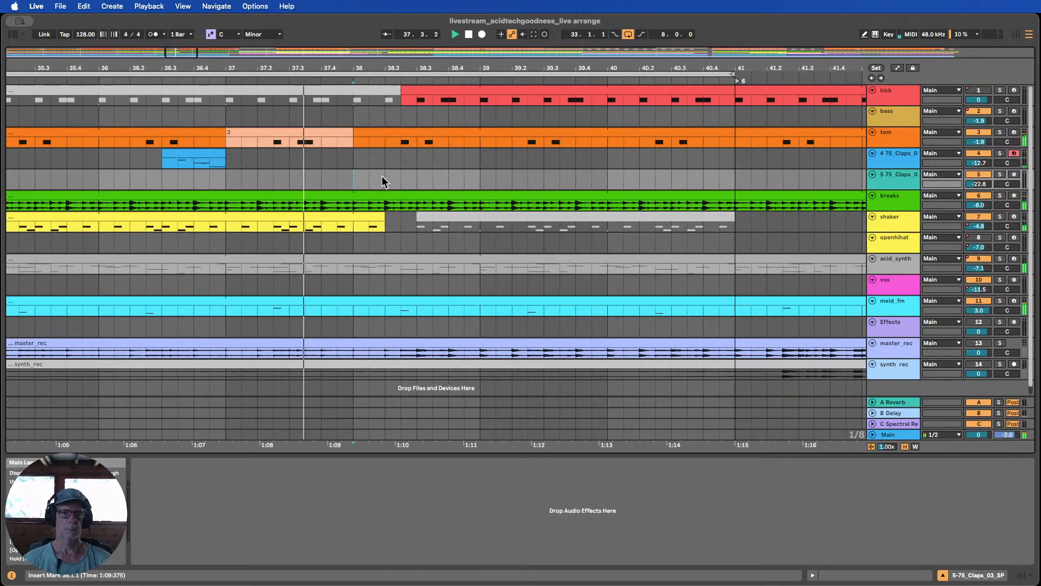
key(super+v)
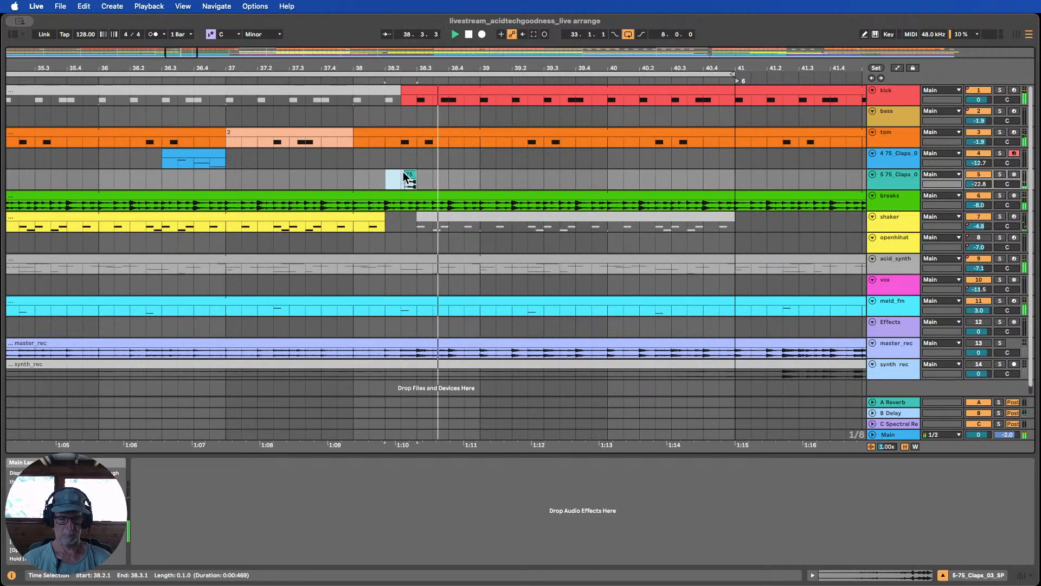
key(super+z)
key(super+v)
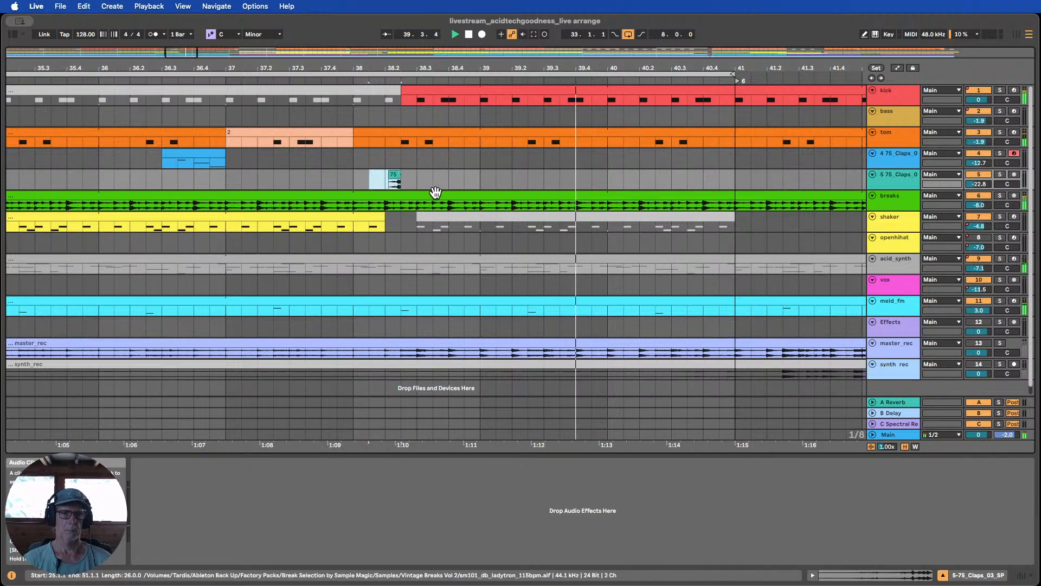
drag(357, 67, 394, 27)
click(404, 81)
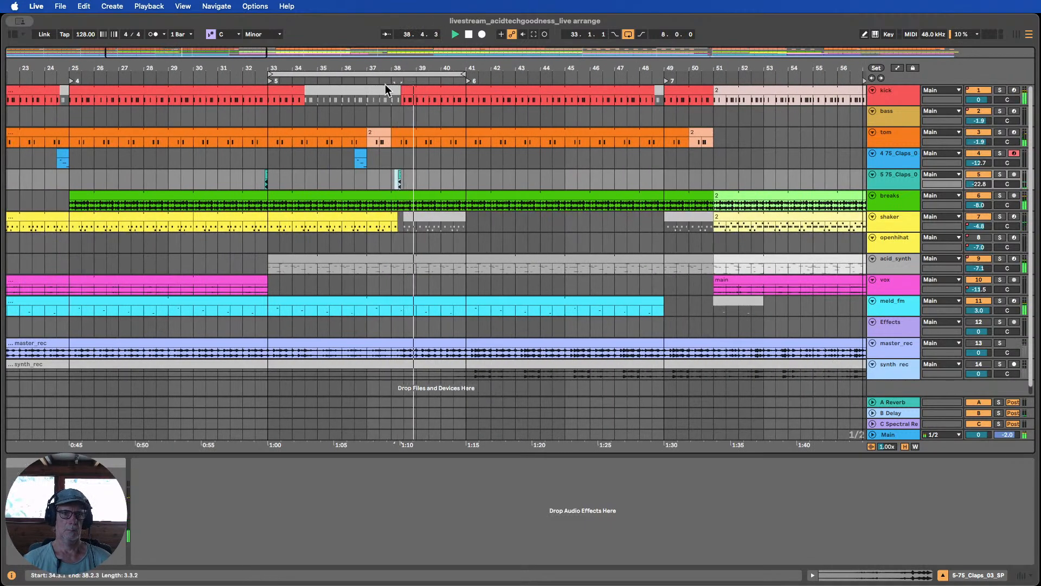
click(387, 81)
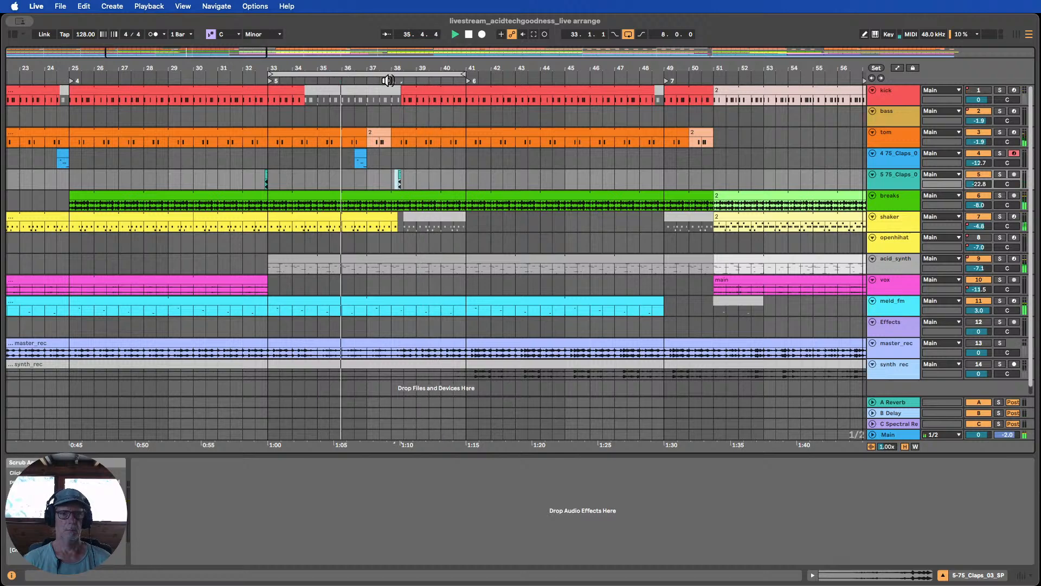
drag(369, 72, 369, 38)
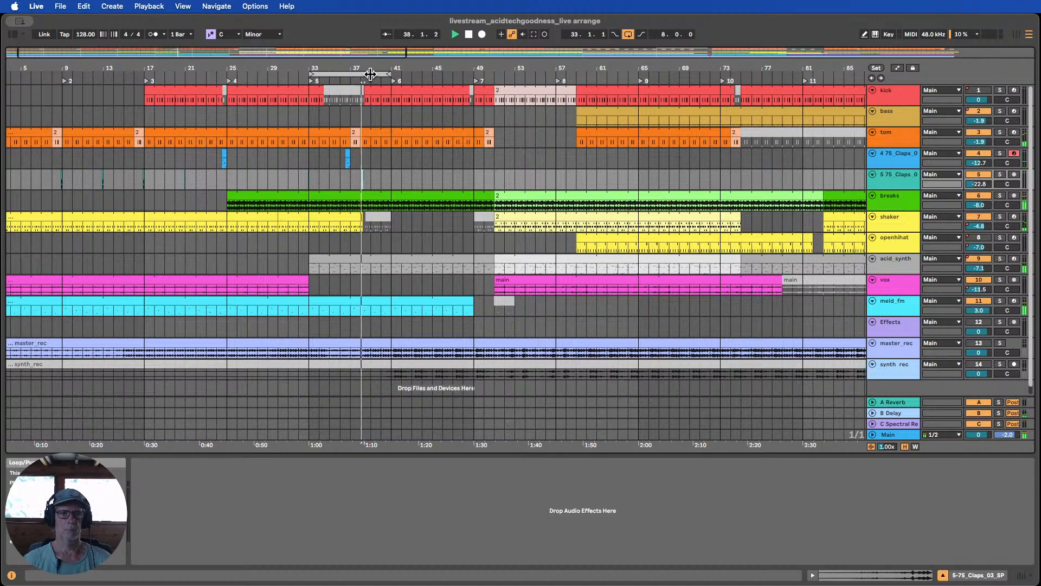
Move the eight-bar loop to bars 41–49, and duplicate the clap fill selection into those bars
drag(370, 74, 457, 75)
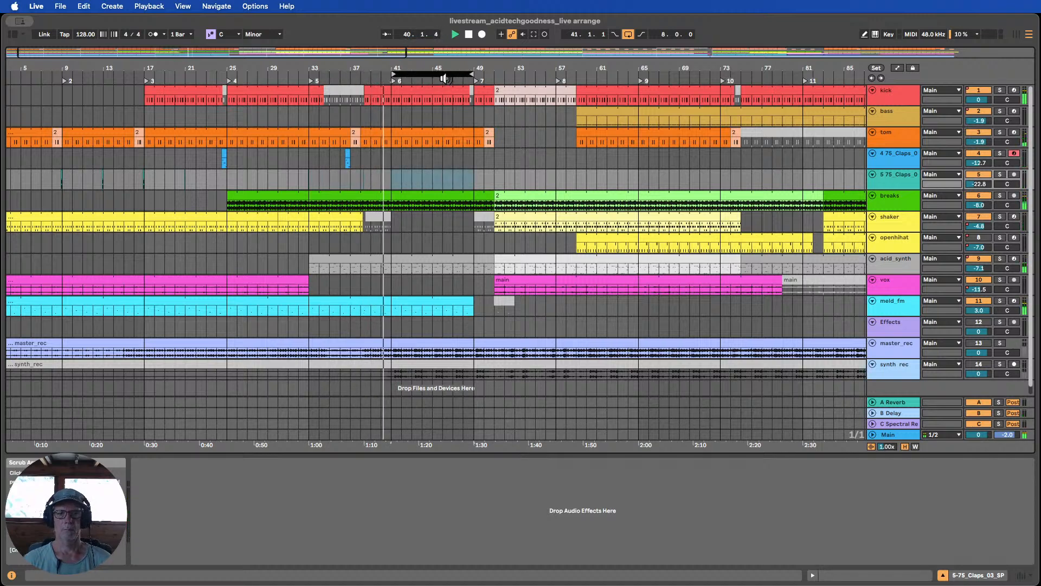
drag(441, 68, 334, 66)
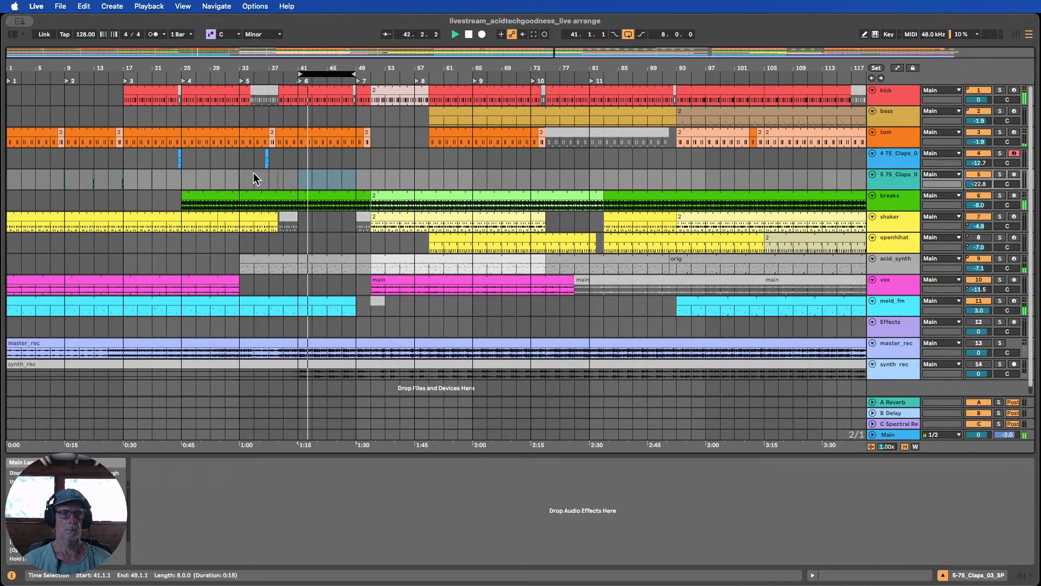
key(super+d)
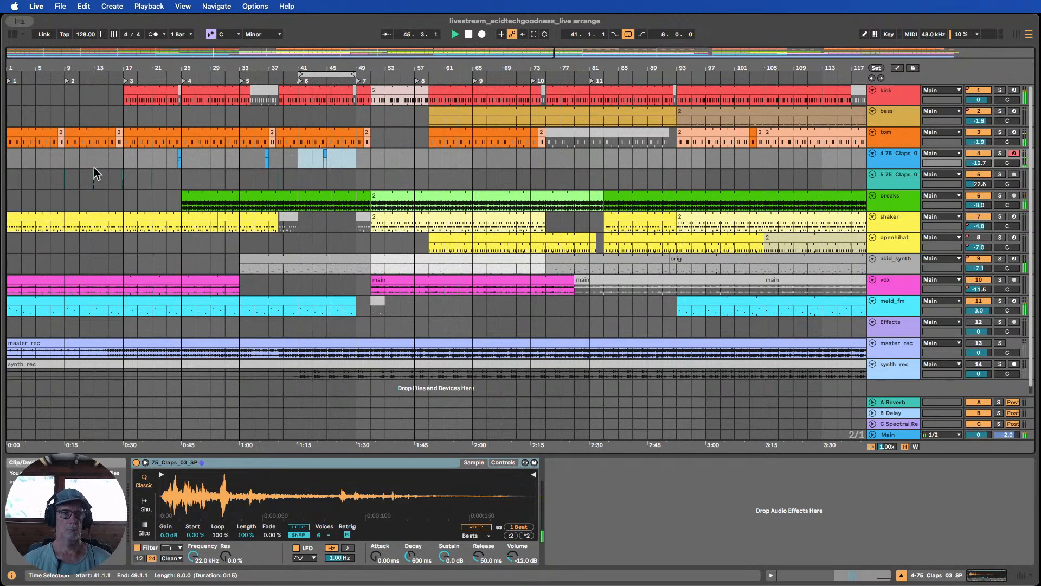
Copy the four-bar reversed clap selection starting at bar 15 to bar 47
drag(111, 180, 133, 179)
key(super+c)
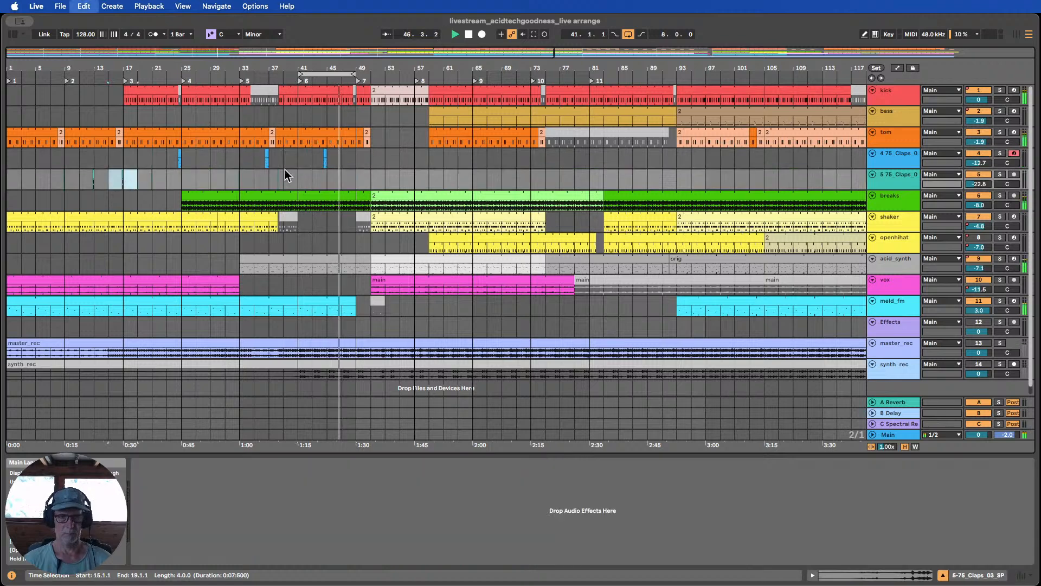
click(347, 177)
key(super+v)
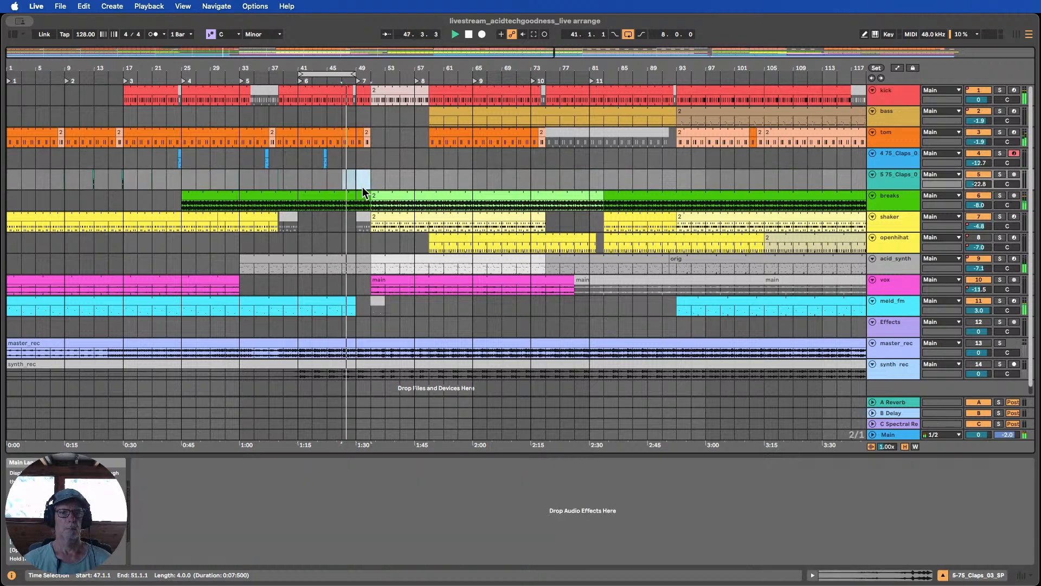
Move the eight-bar loop to bars 51–59, and copy the clap fill into the two bars starting at bar 53
drag(350, 73, 409, 73)
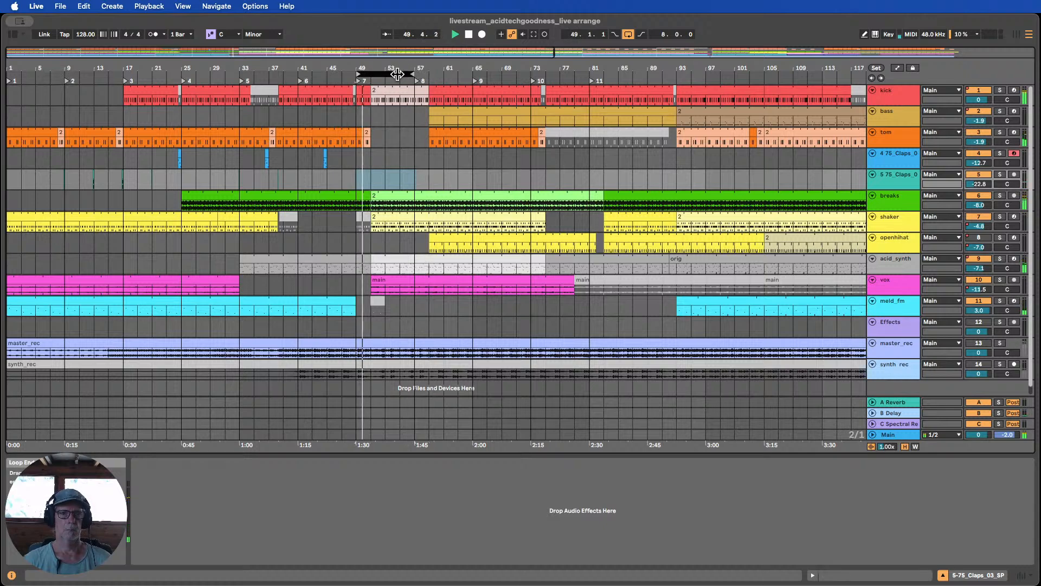
key(Right)
key(Right)
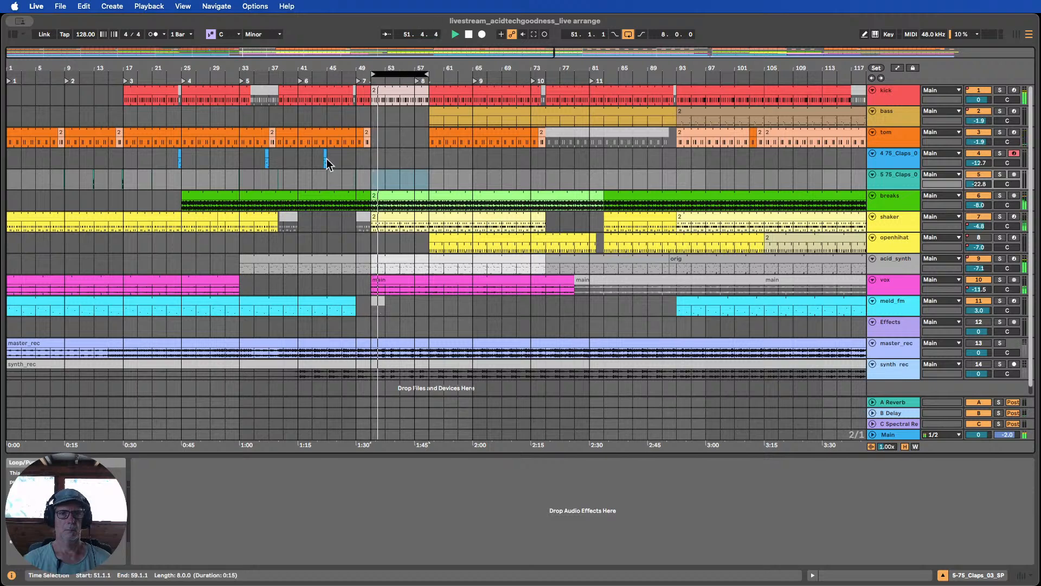
drag(300, 158, 384, 159)
key(super+d)
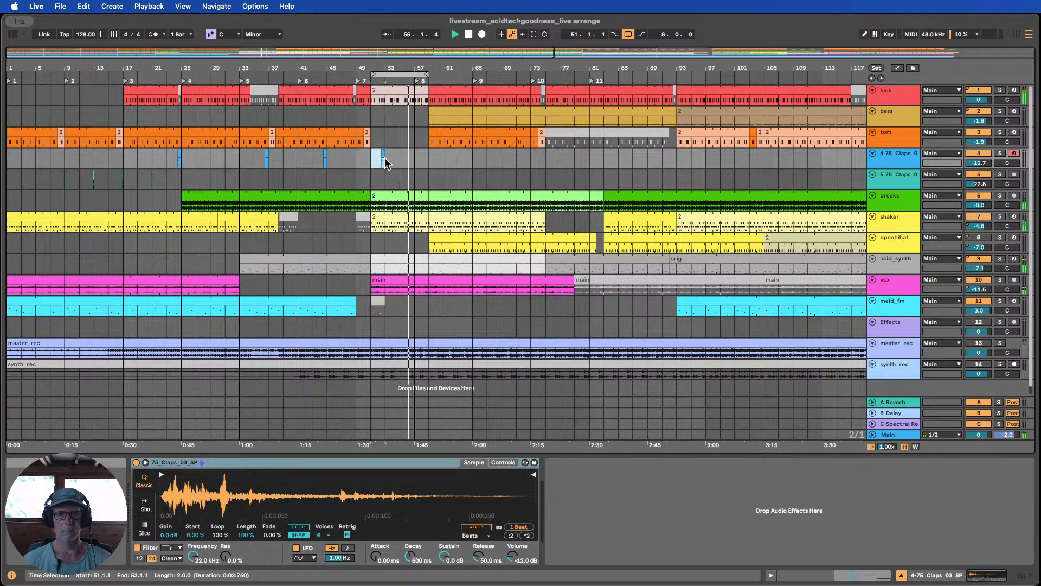
key(super+d)
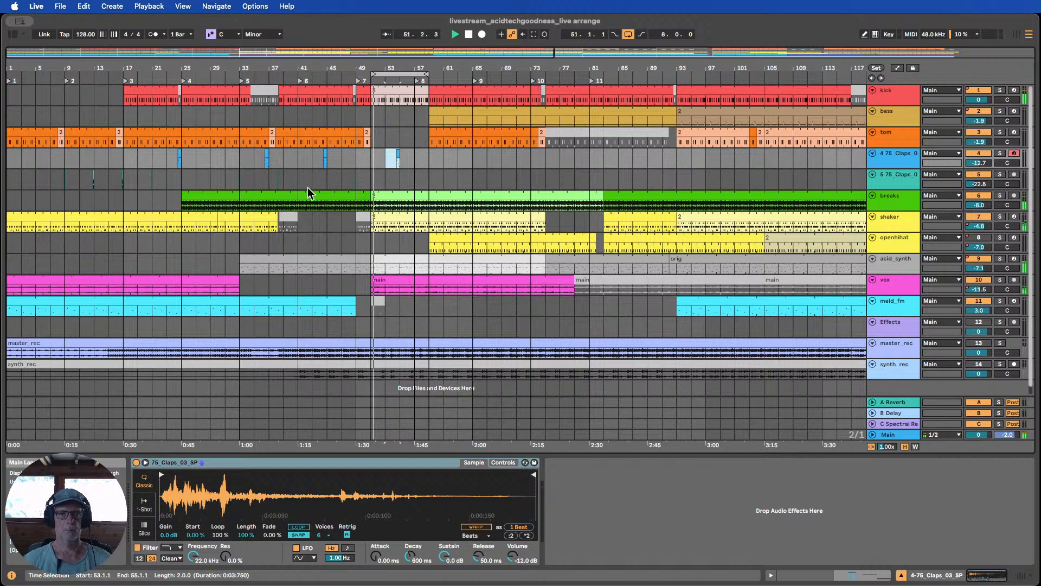
Copy the four-bar reversed clap selection starting at bar 15 to bar 57
drag(115, 184, 134, 185)
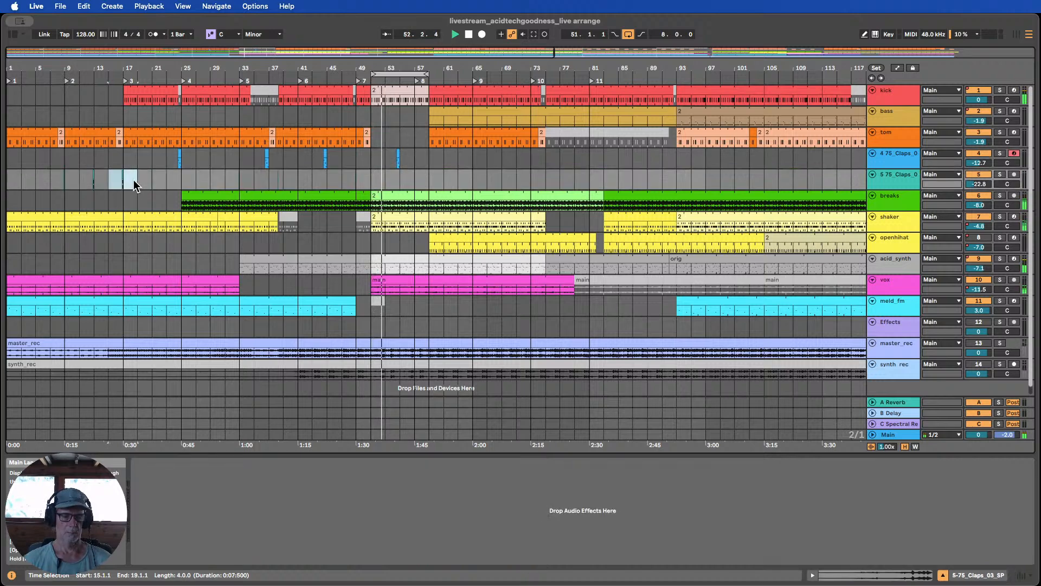
drag(416, 179, 445, 179)
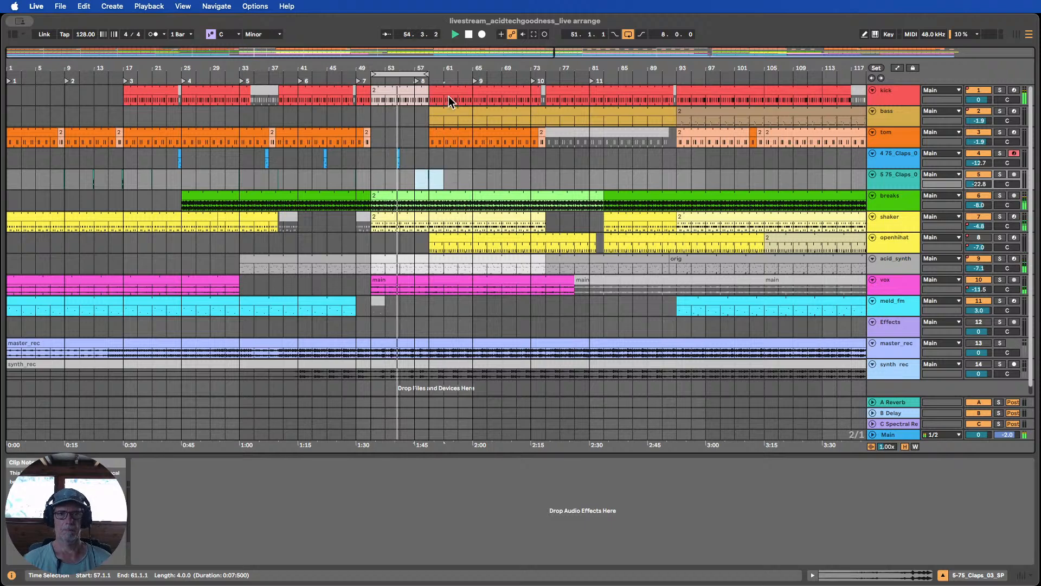
Lengthen the reversed clap ending at bar 59 so it starts just before 58.2, and play back the loop from bar 51
drag(428, 68, 431, 81)
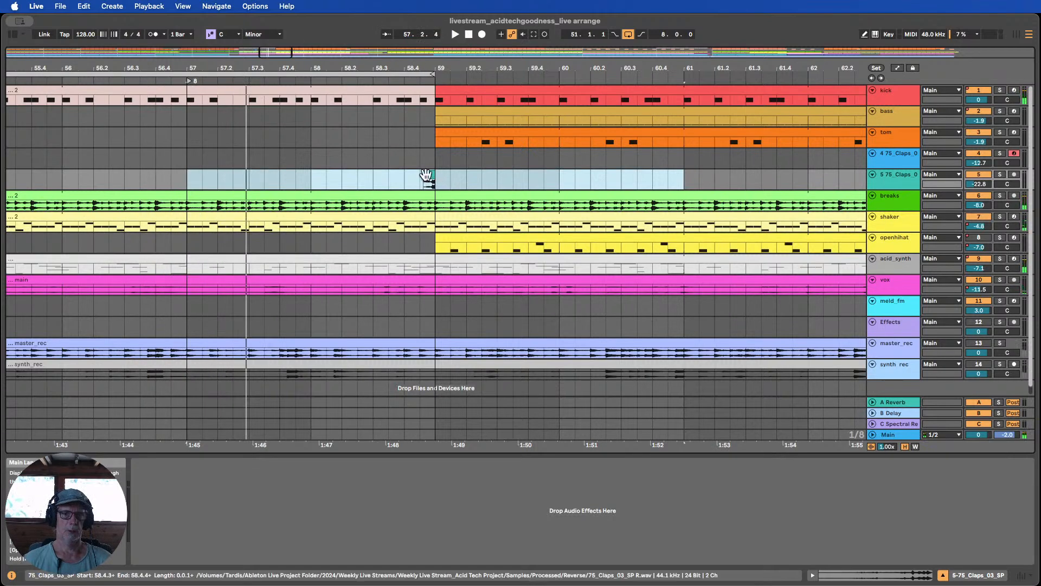
click(428, 173)
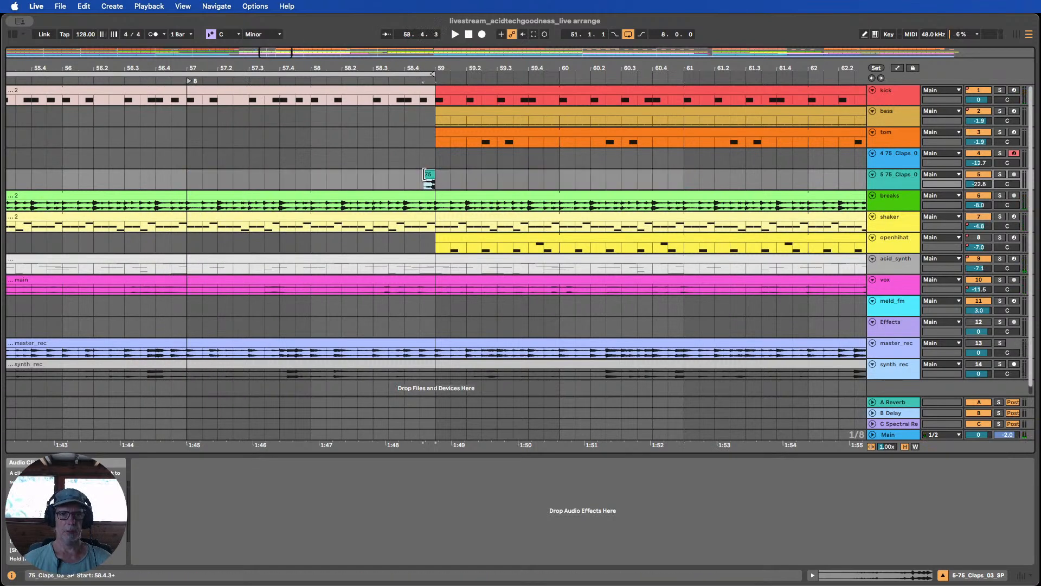
drag(428, 173, 307, 173)
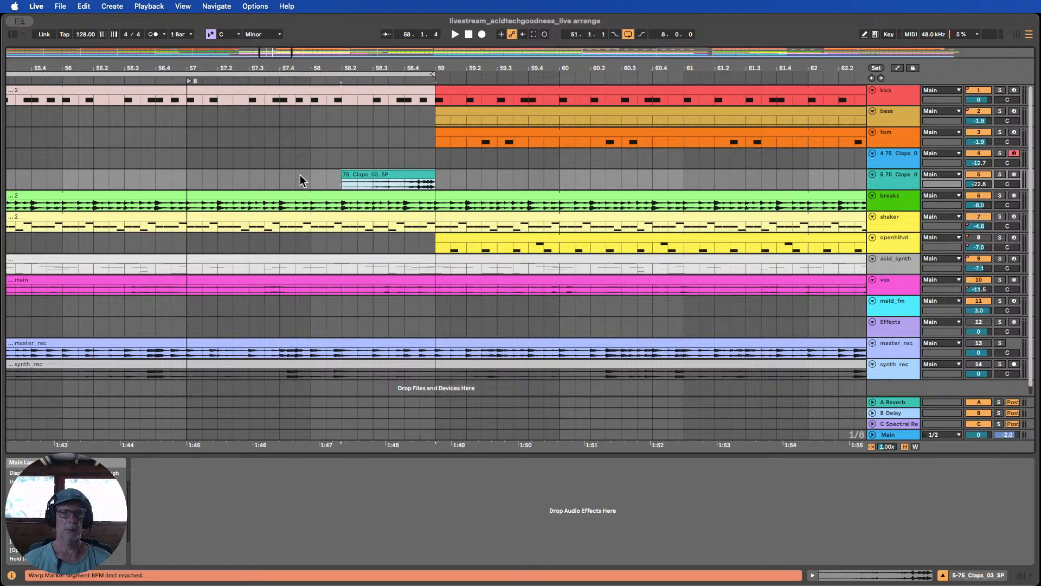
click(456, 35)
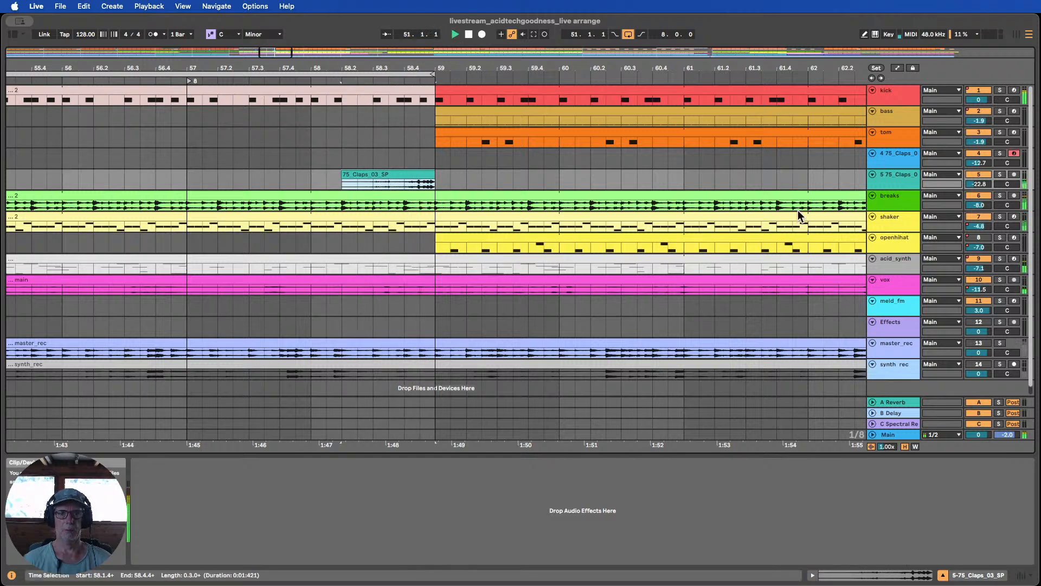
drag(886, 187, 811, 287)
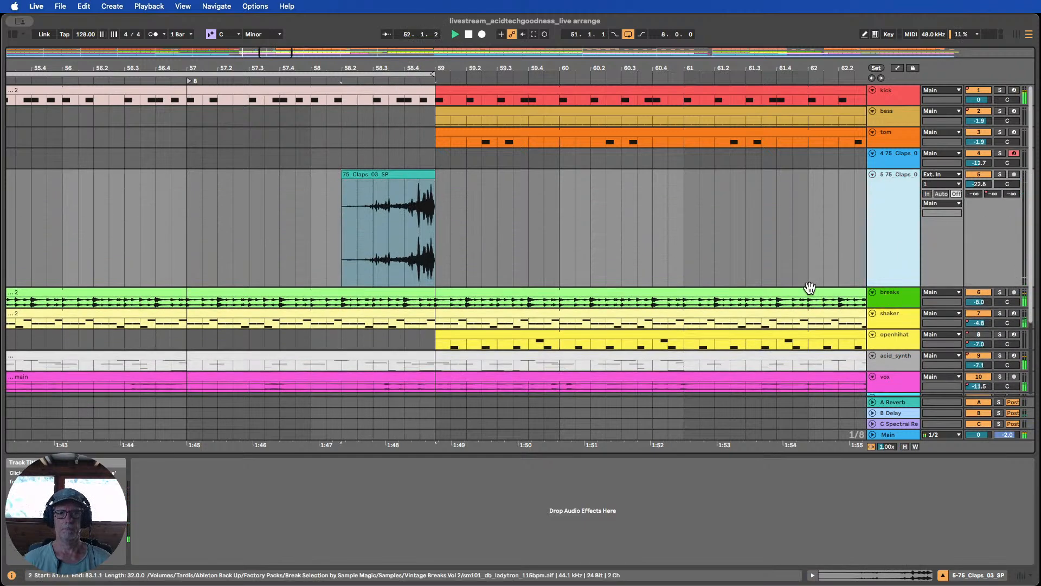
drag(404, 68, 404, 28)
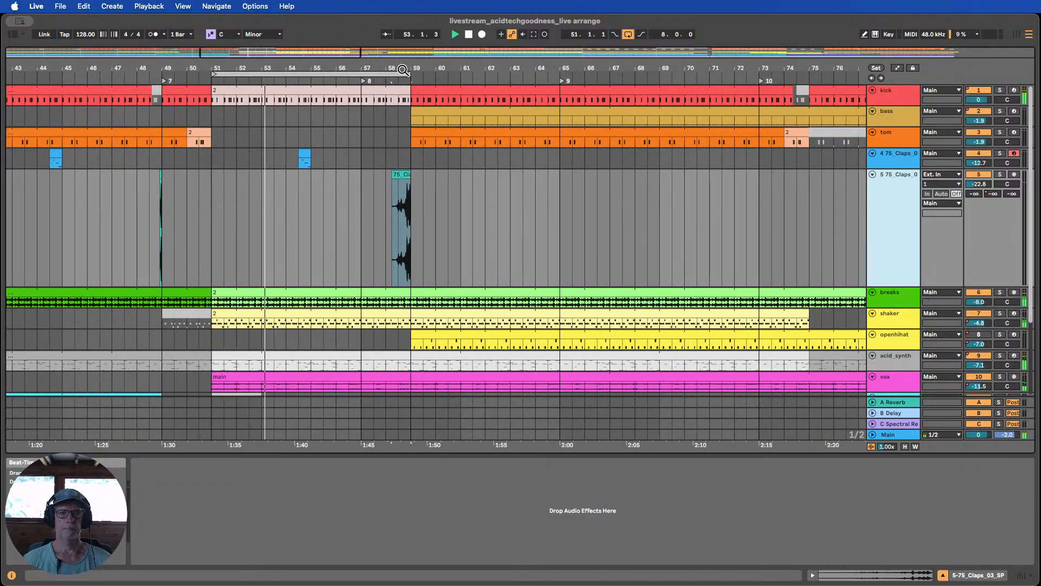
drag(404, 76, 464, 66)
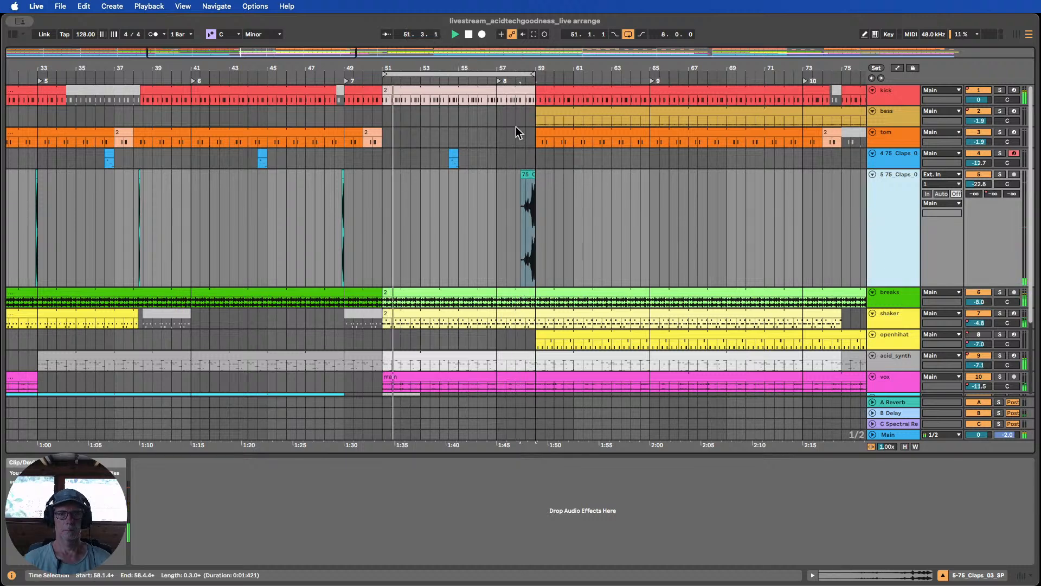
Duplicate the clap fill clip at 54.3 directly after itself, and colour the copy turquoise
click(453, 154)
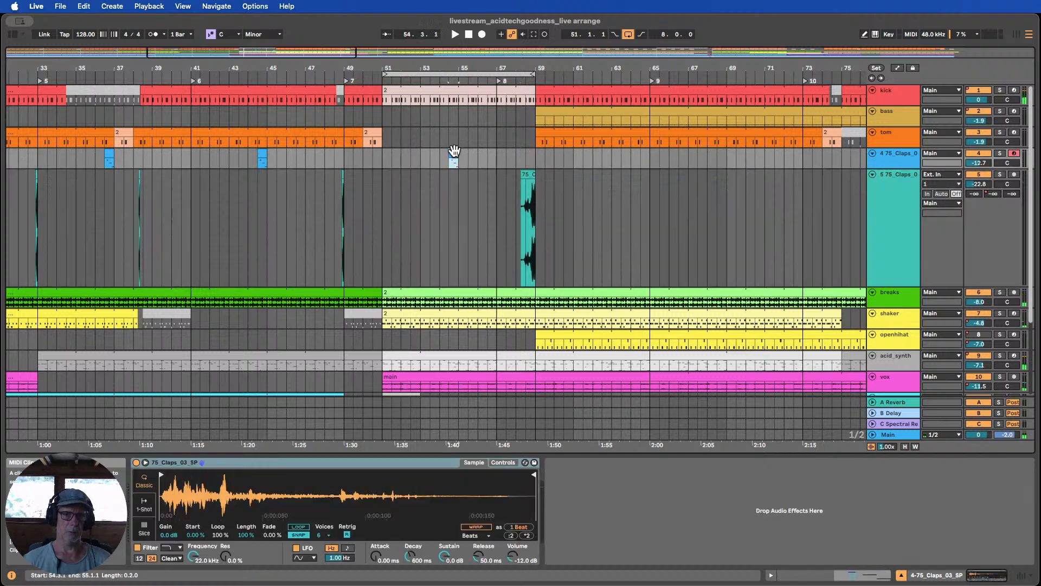
right_click(454, 156)
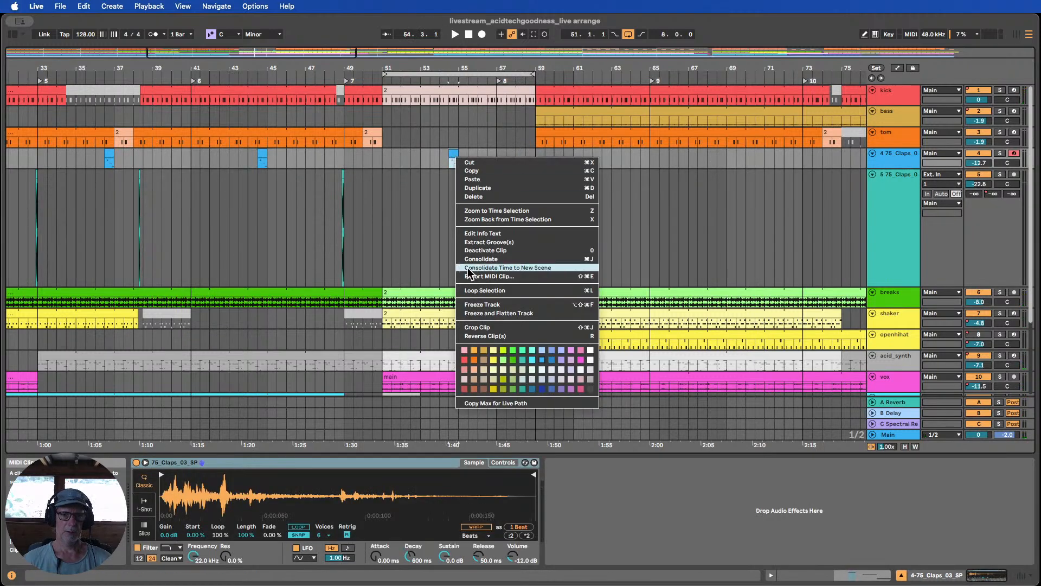
click(440, 162)
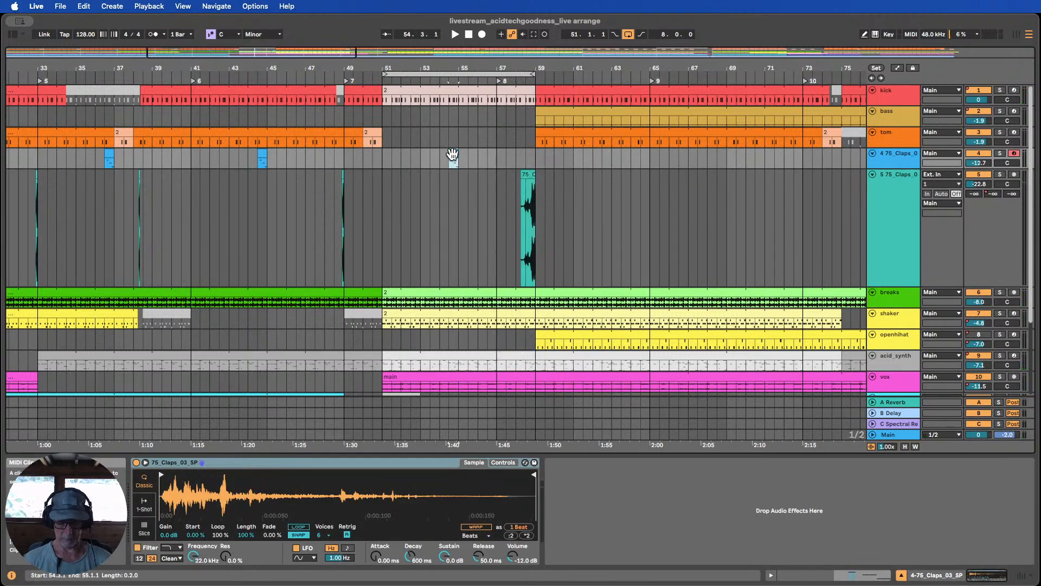
key(super+d)
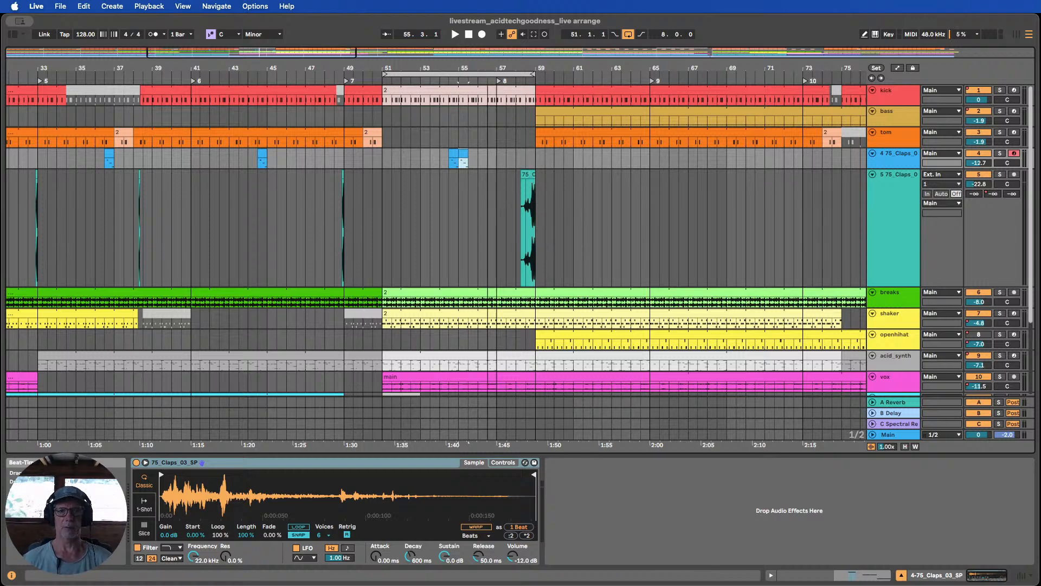
drag(487, 67, 725, 130)
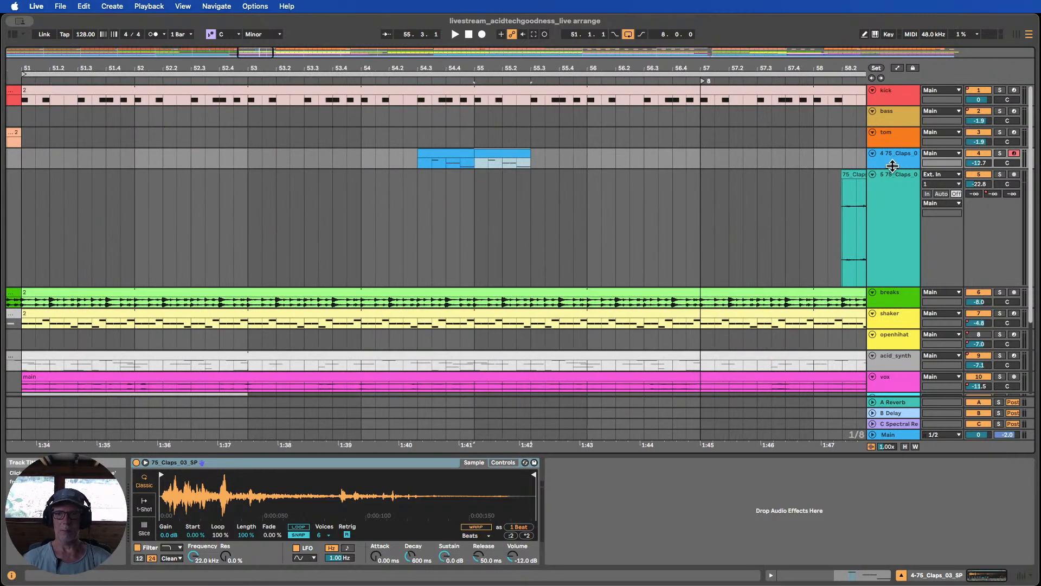
drag(893, 165, 899, 247)
right_click(494, 155)
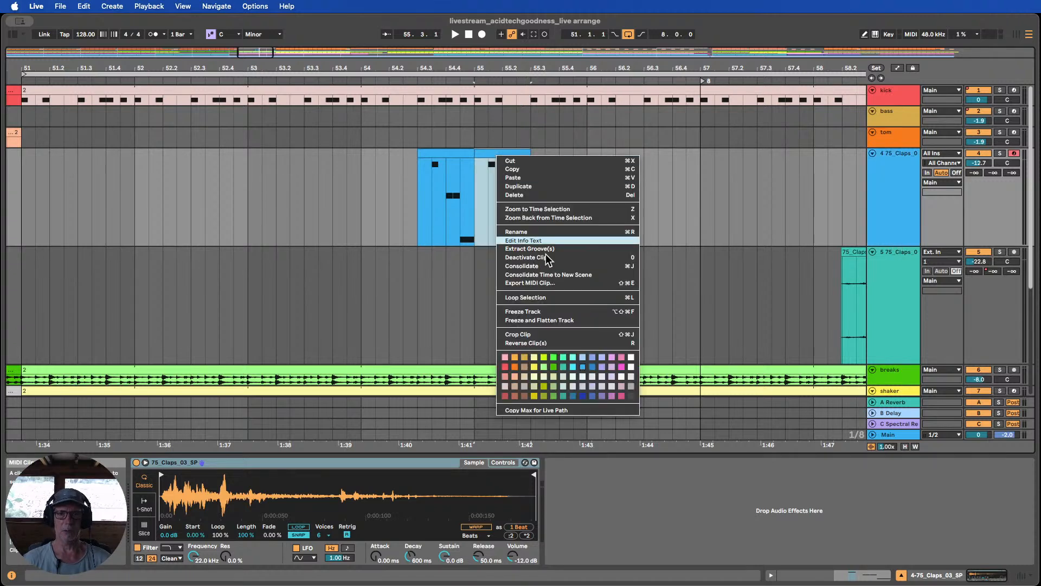
click(573, 358)
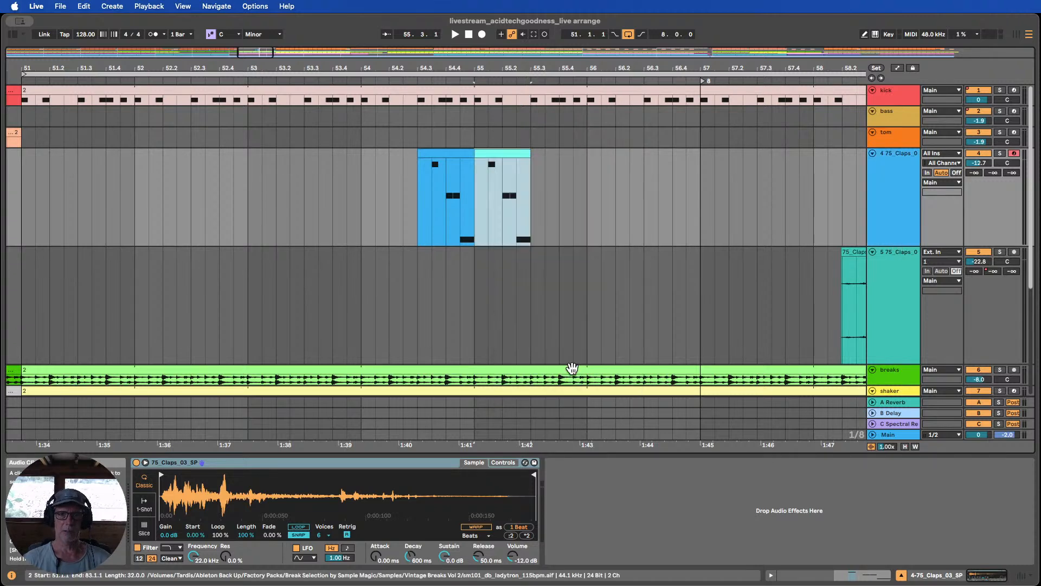
Invert the pitches of all notes in the turquoise clap fill copy
double_click(512, 154)
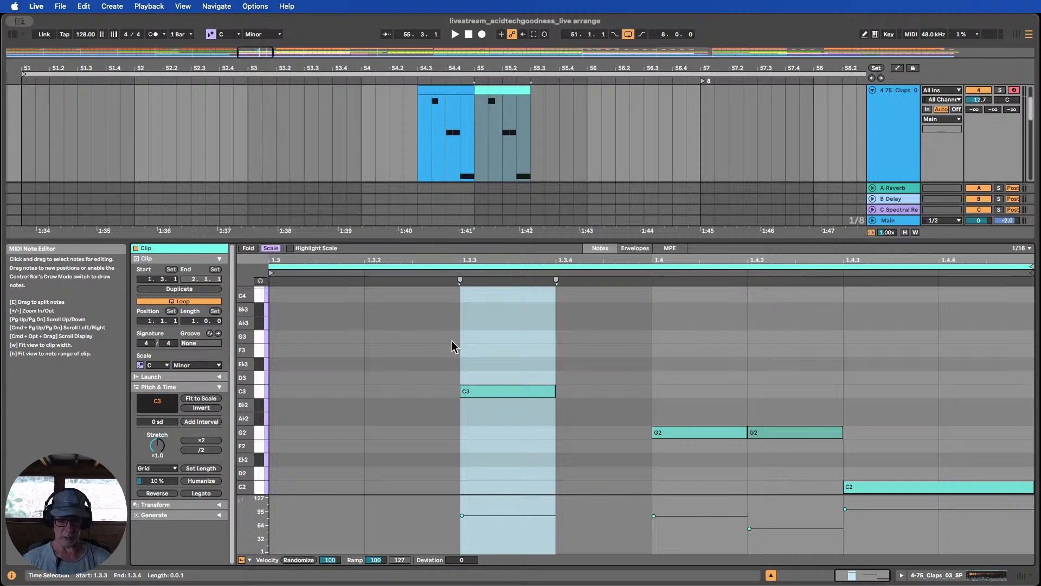
key(super+a)
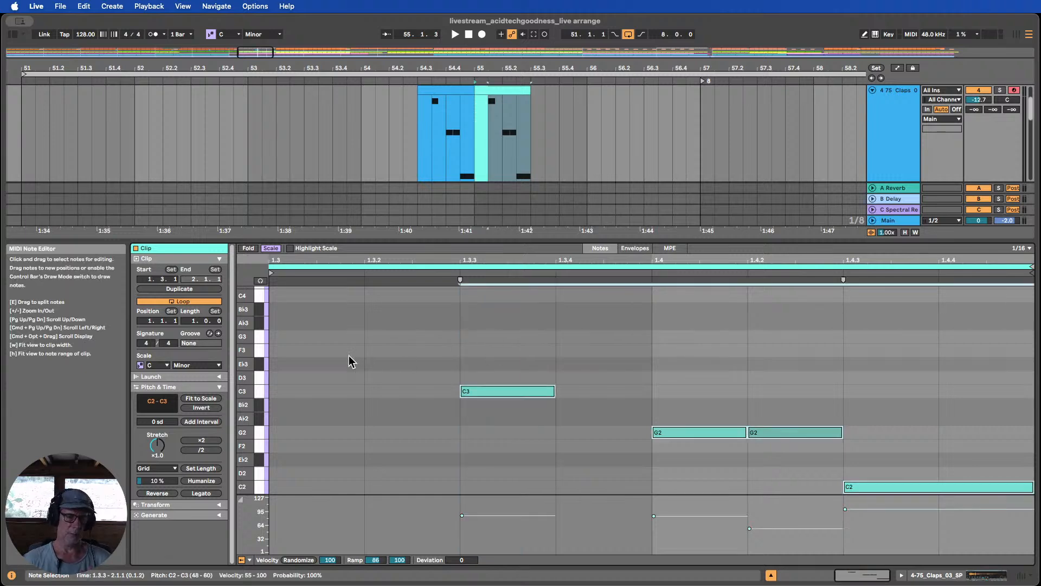
click(207, 408)
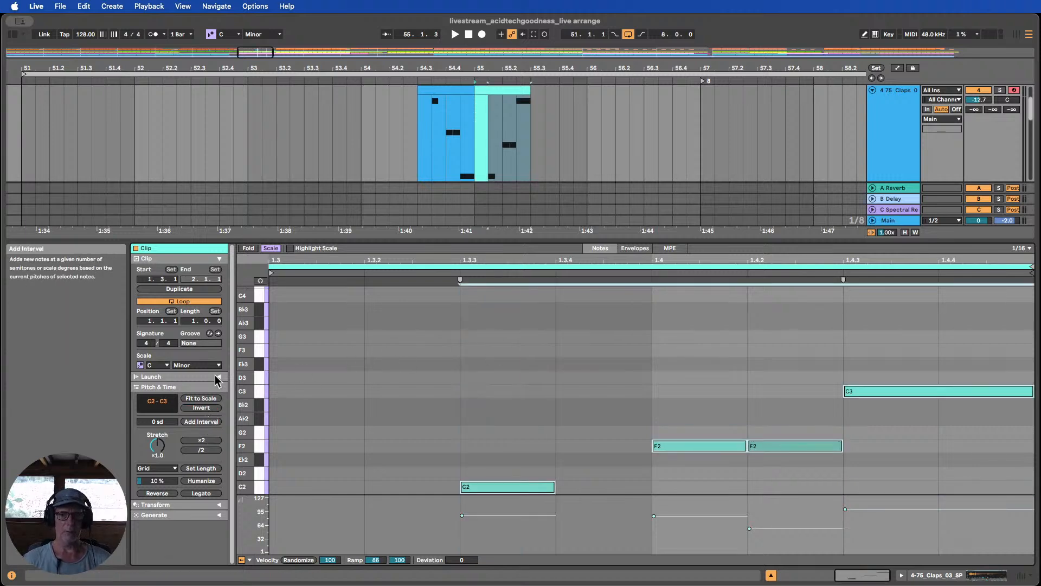
drag(432, 65, 432, 27)
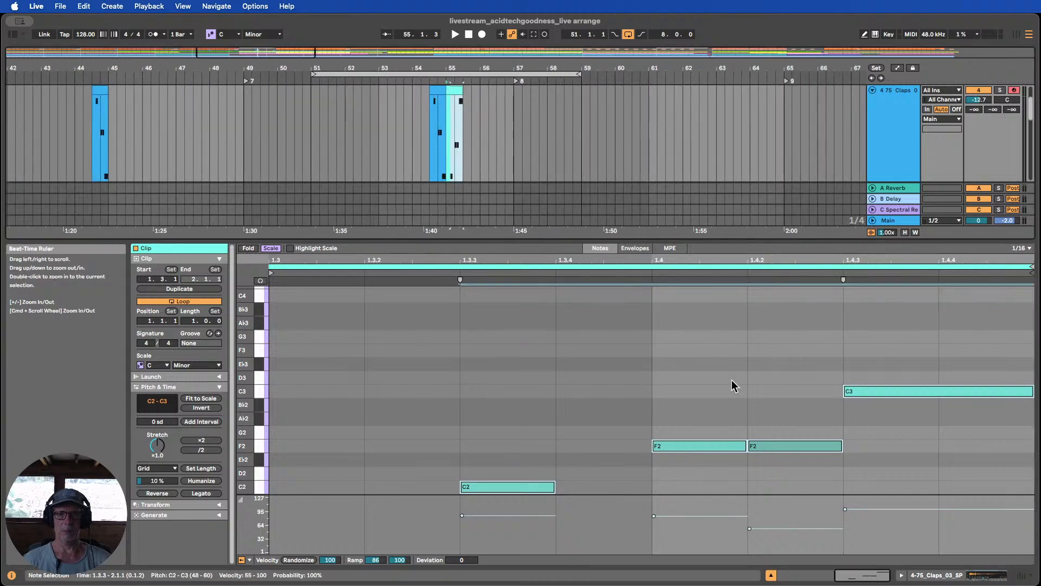
click(771, 576)
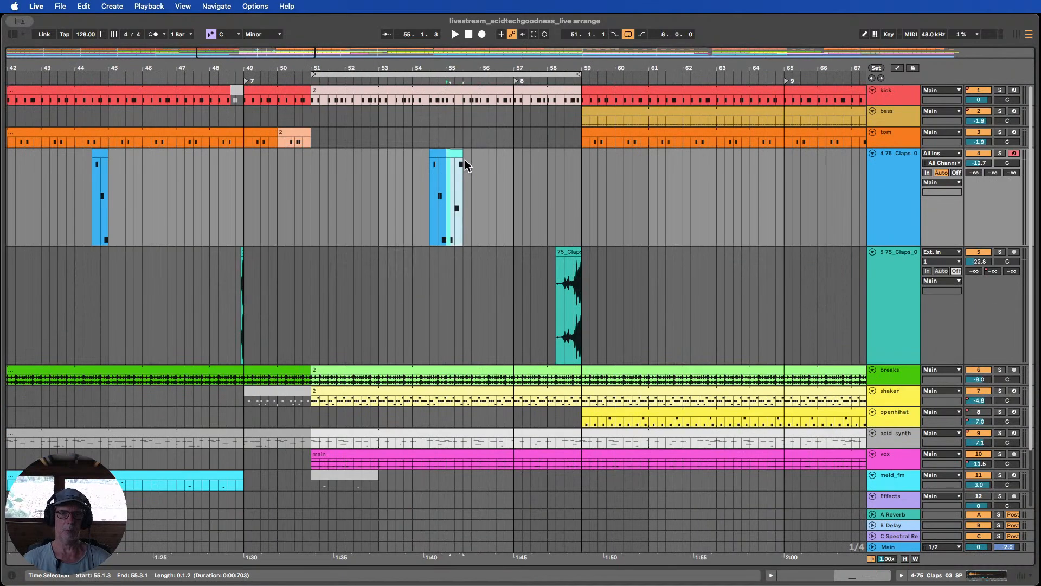
Deactivate the original clap fill and move it to 52.3, move the inverted copy to 54.3, and play it back
click(437, 155)
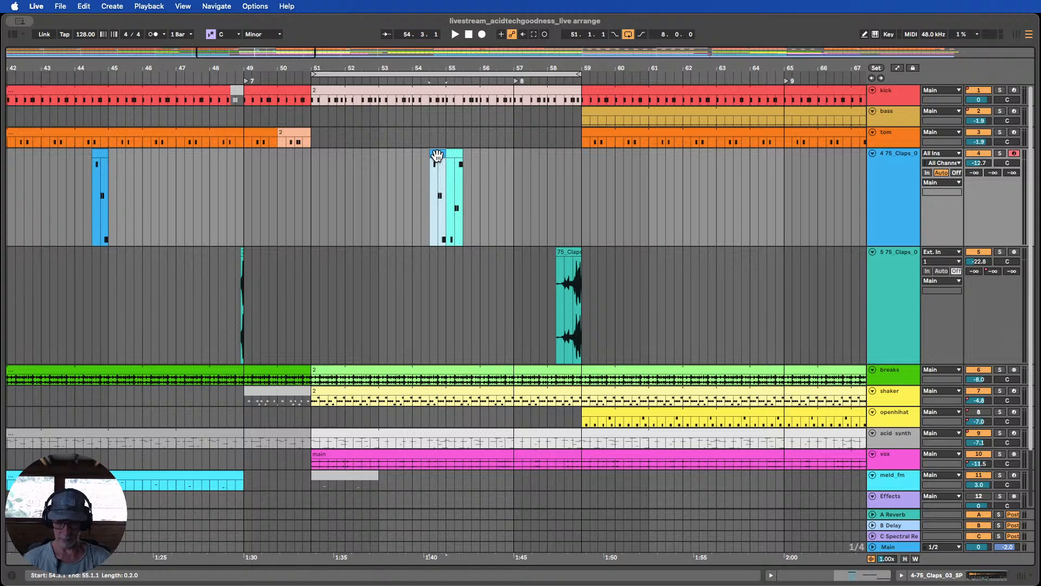
drag(437, 155, 366, 158)
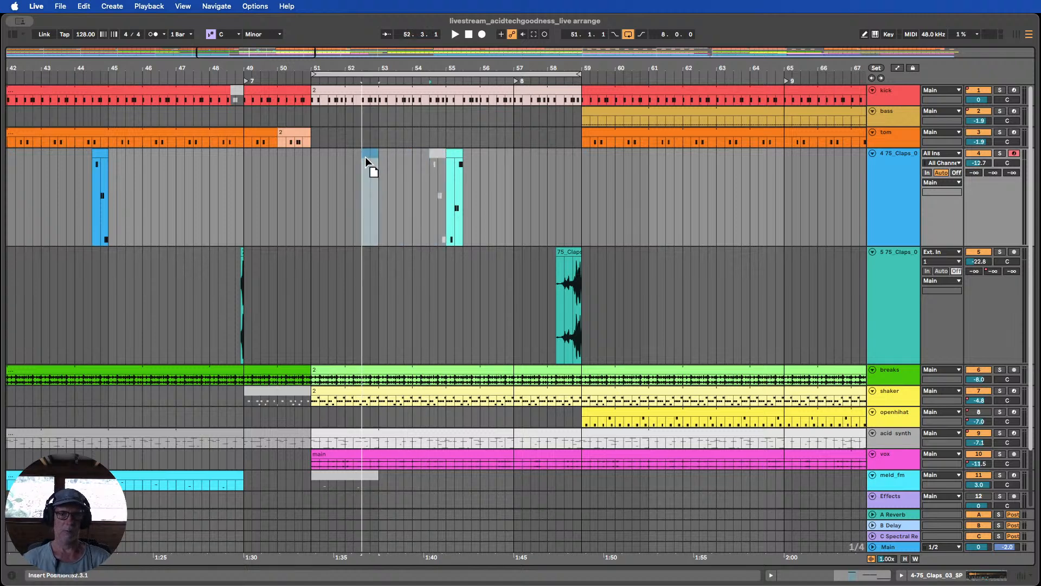
click(456, 153)
drag(456, 152, 439, 153)
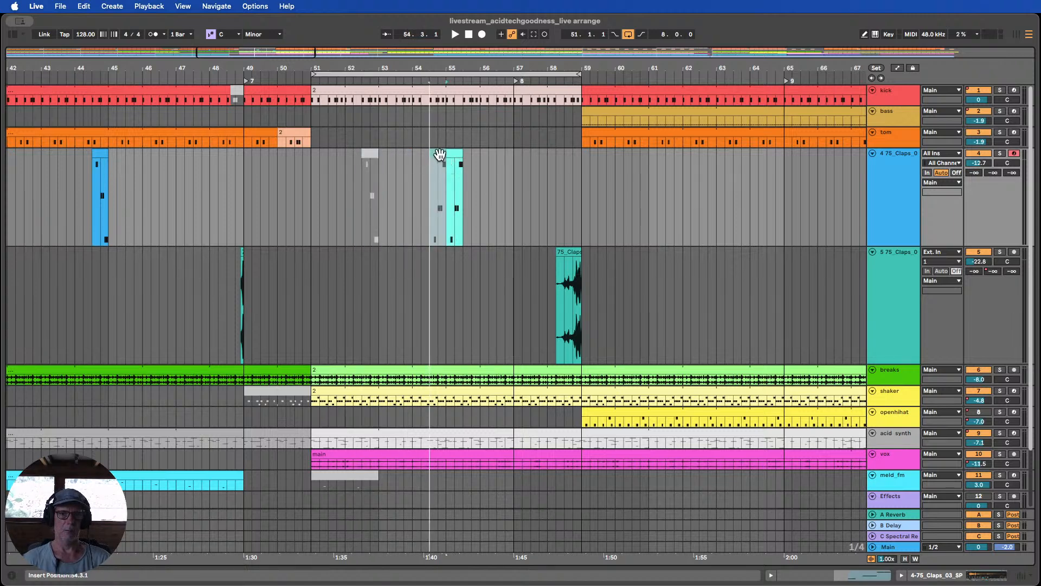
click(360, 80)
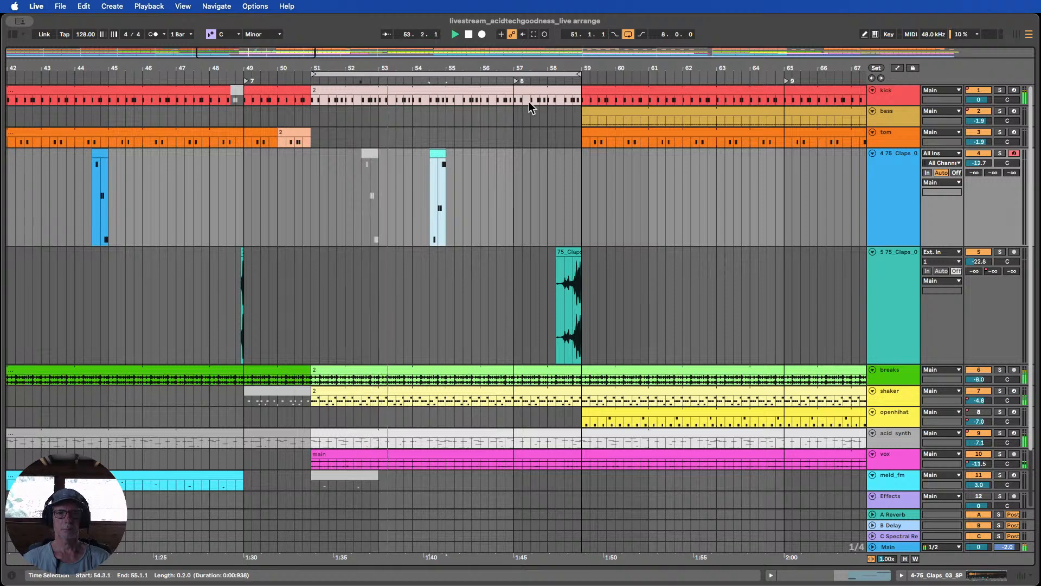
Move the original clap fill back to 54.3 in place of the inverted copy, reactivate it and play from around bar 53
drag(464, 72, 464, 63)
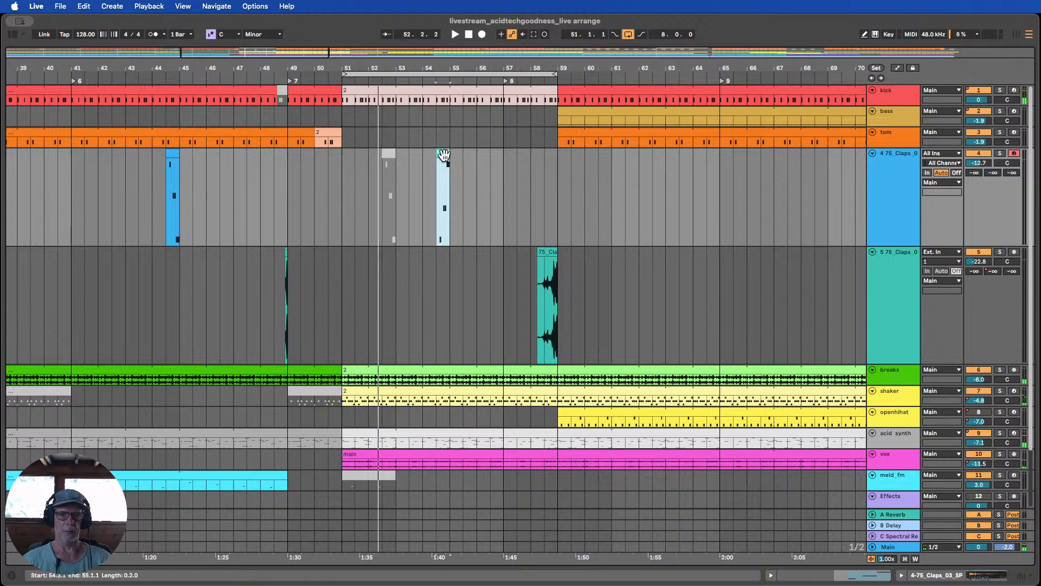
drag(386, 158, 440, 157)
click(447, 196)
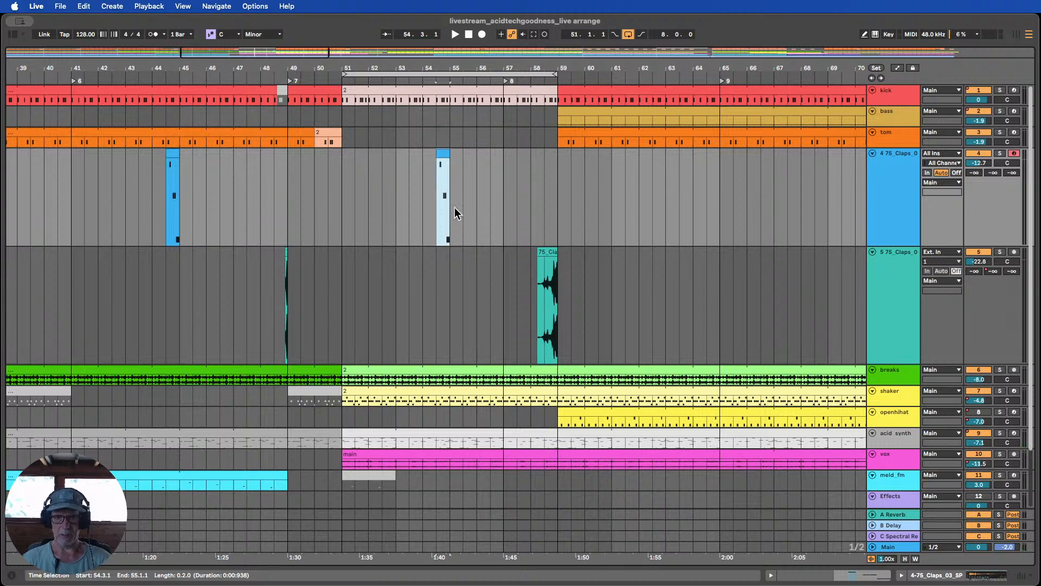
click(394, 80)
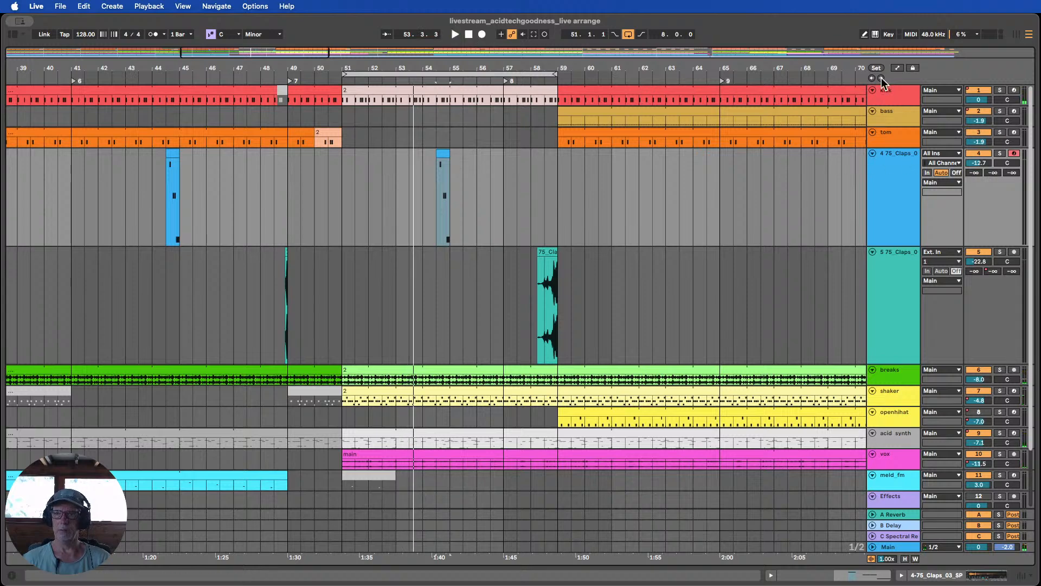
Show the automation lanes and choose the mixer's B-Delay send as the automation parameter for the MIDI clap track
click(897, 68)
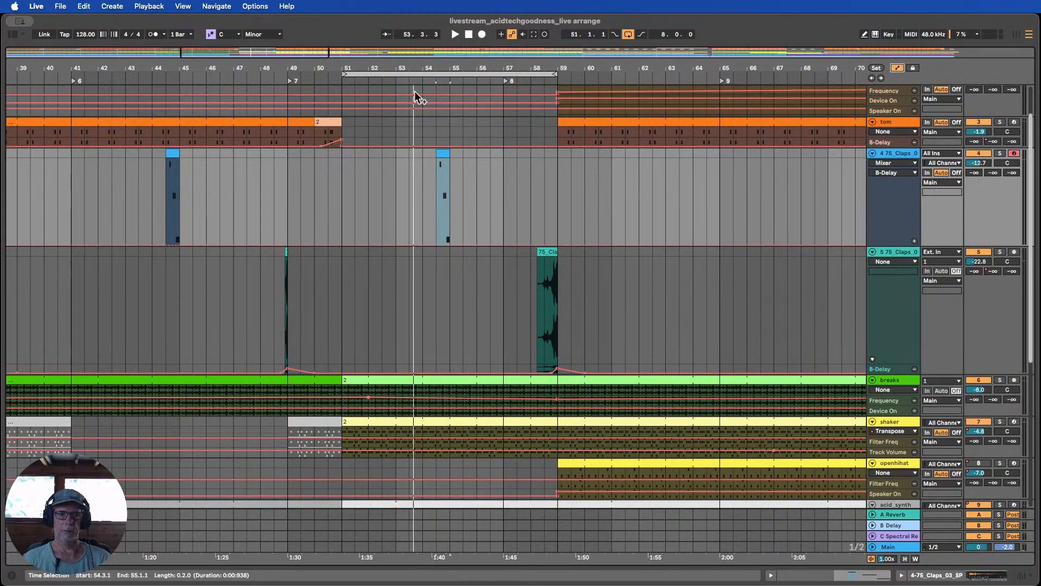
drag(460, 73, 404, 64)
click(897, 164)
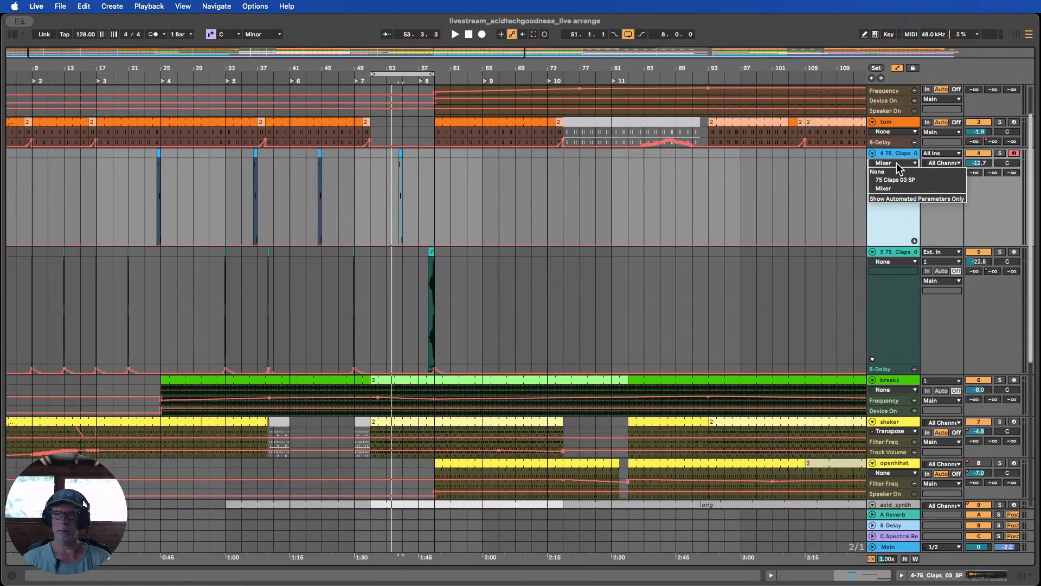
click(894, 190)
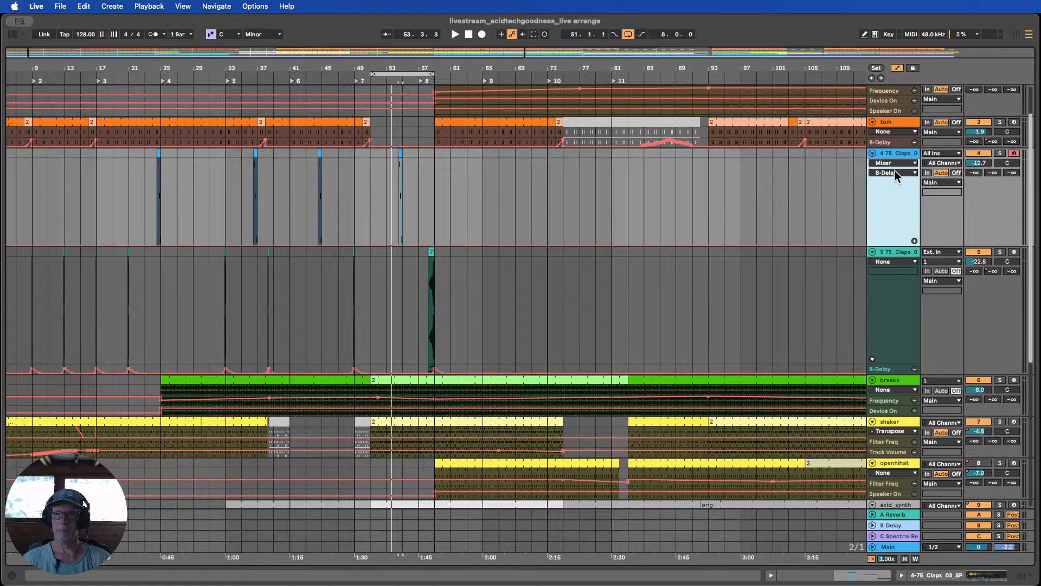
click(894, 172)
click(815, 202)
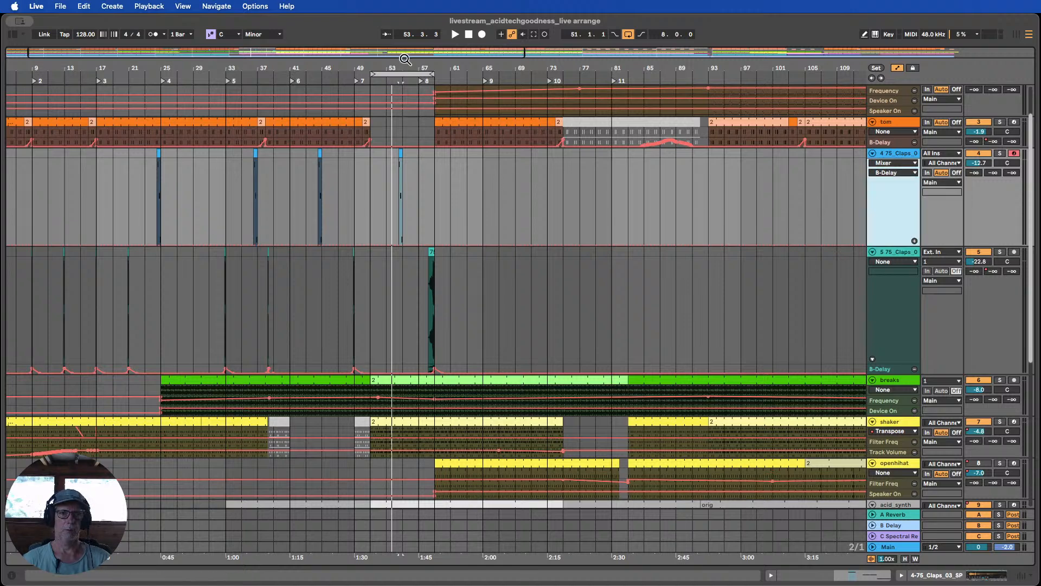
Automate the B-Delay send to rise across the clap fill from 54.3 to -5.8 dB at bar 55, and play it back
drag(406, 59, 421, 147)
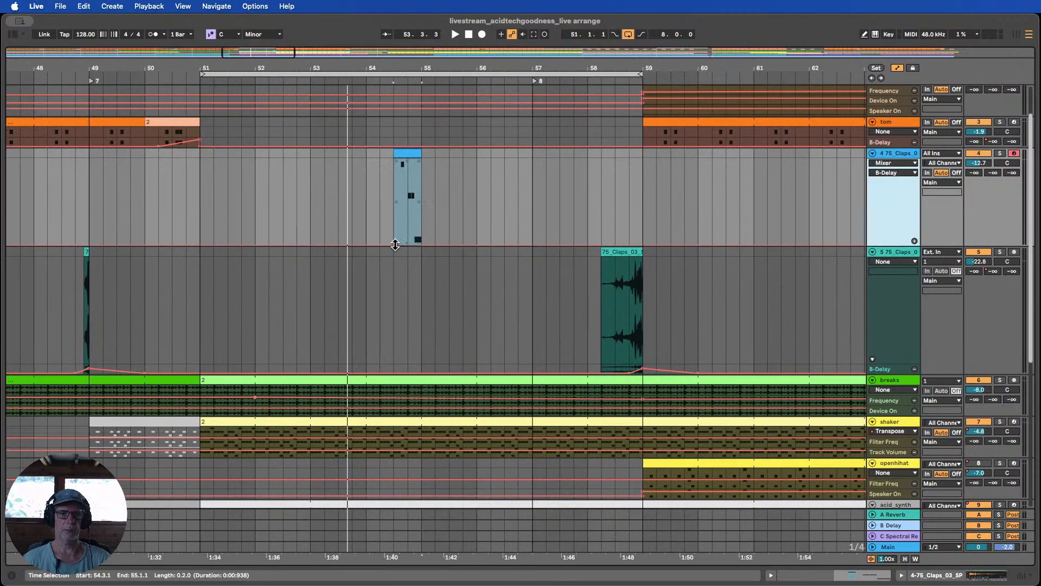
click(491, 242)
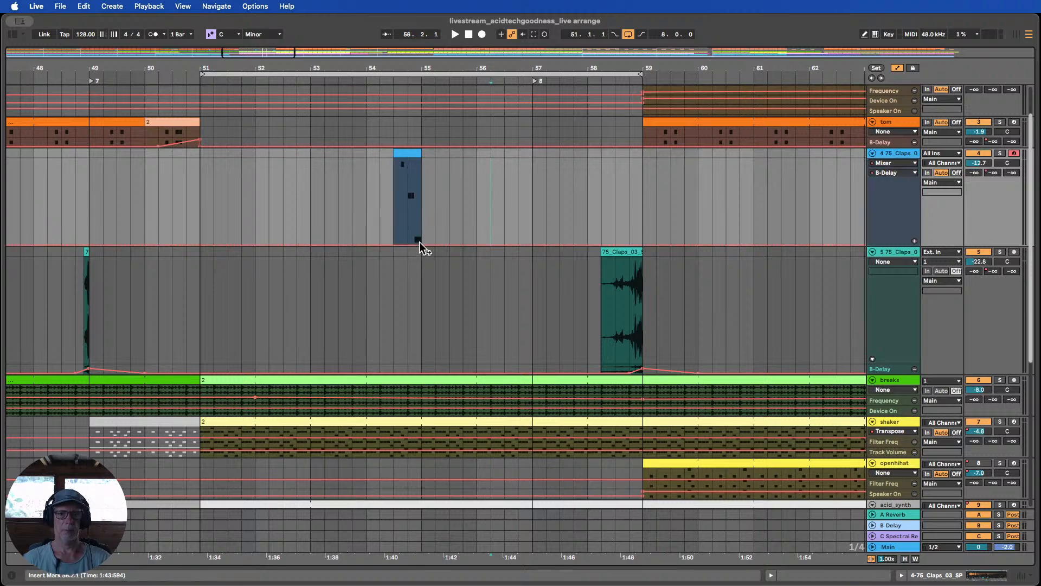
click(423, 253)
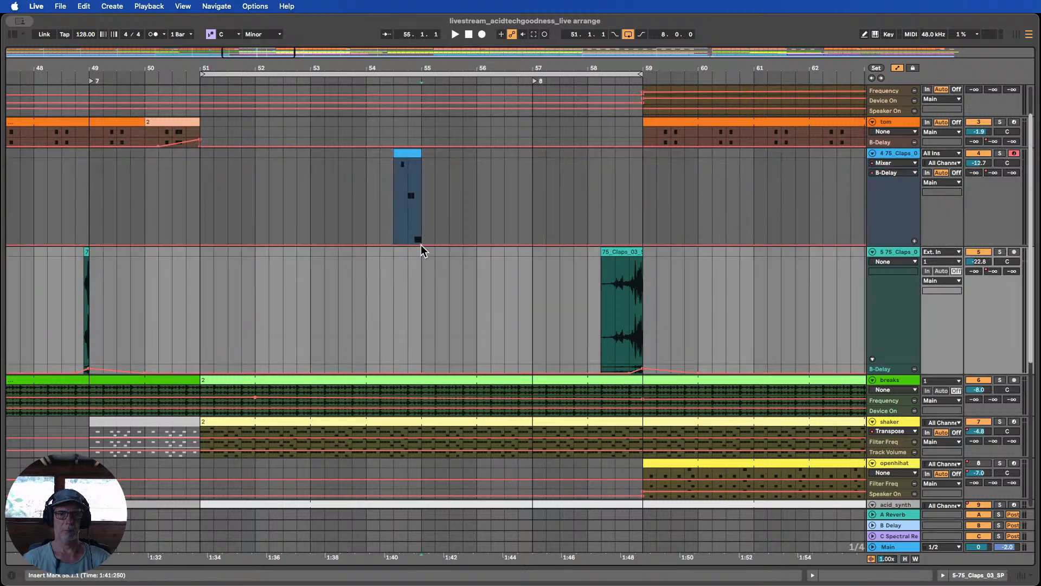
click(366, 220)
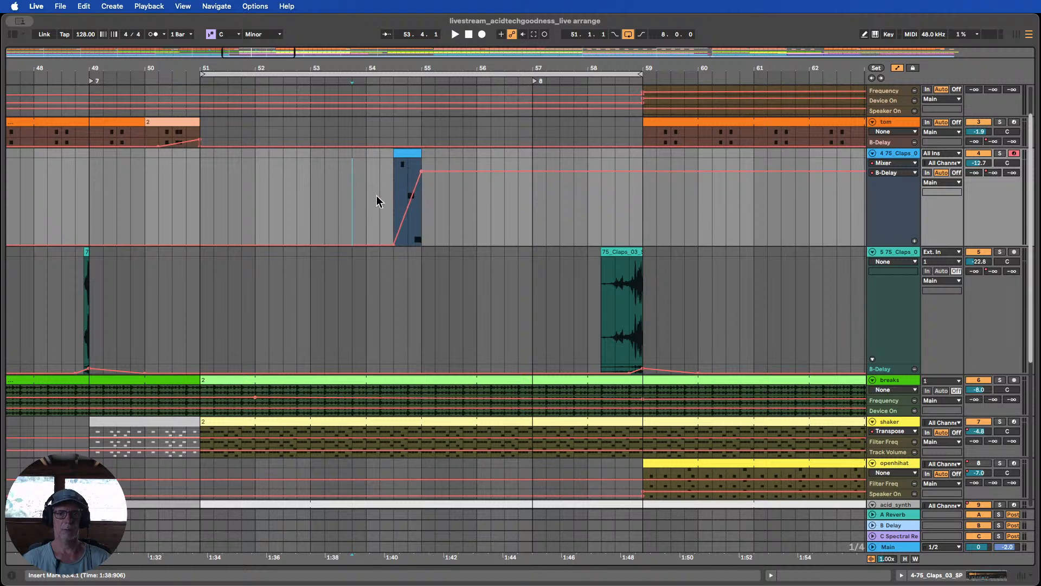
click(280, 81)
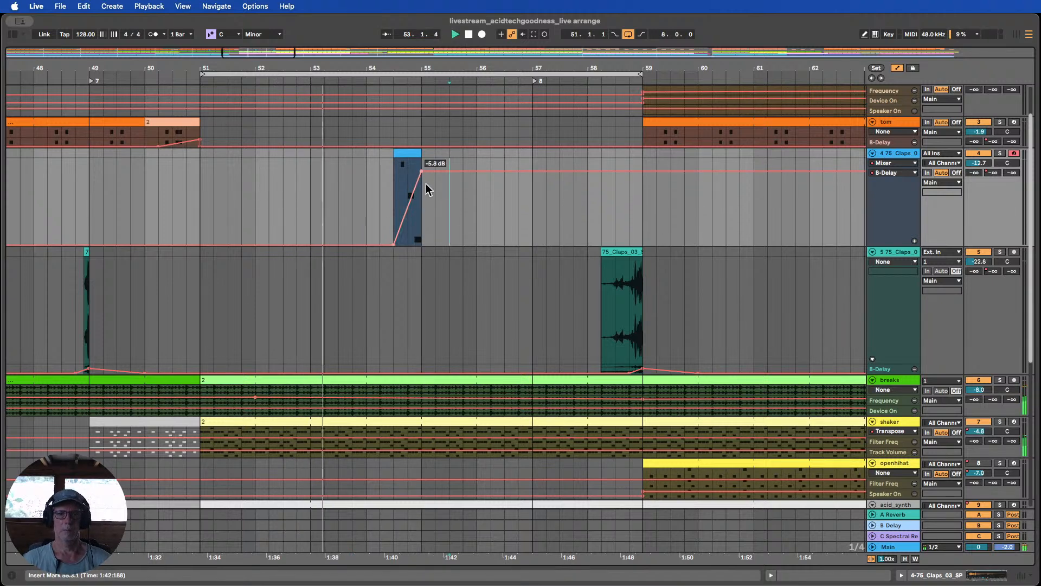
Raise the clap fill's B-Delay peak at bar 55 to -5.0 dB, fade it out by bar 57, and start the rise at bar 54
drag(422, 171, 422, 169)
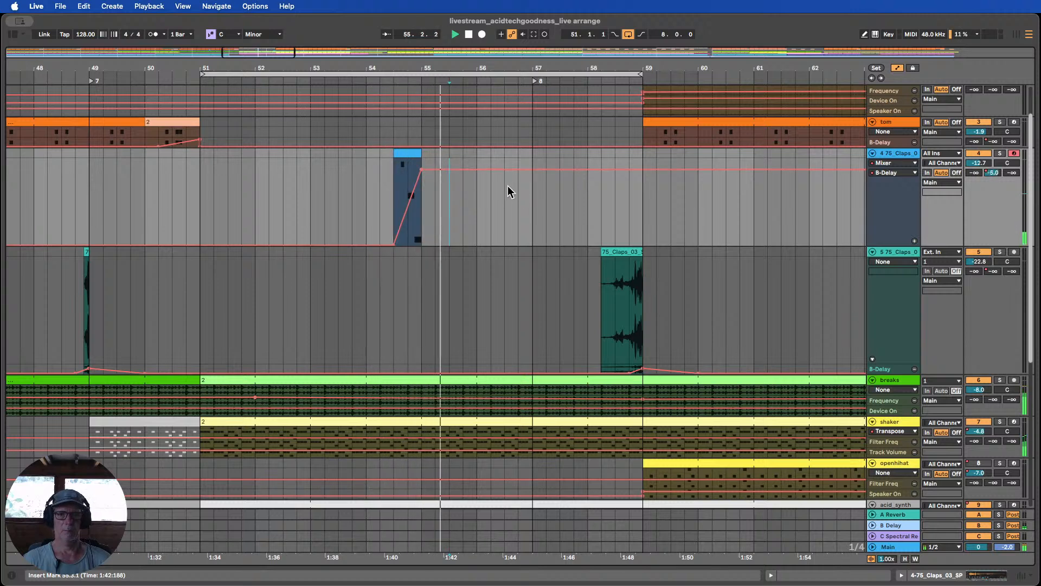
drag(524, 170, 532, 247)
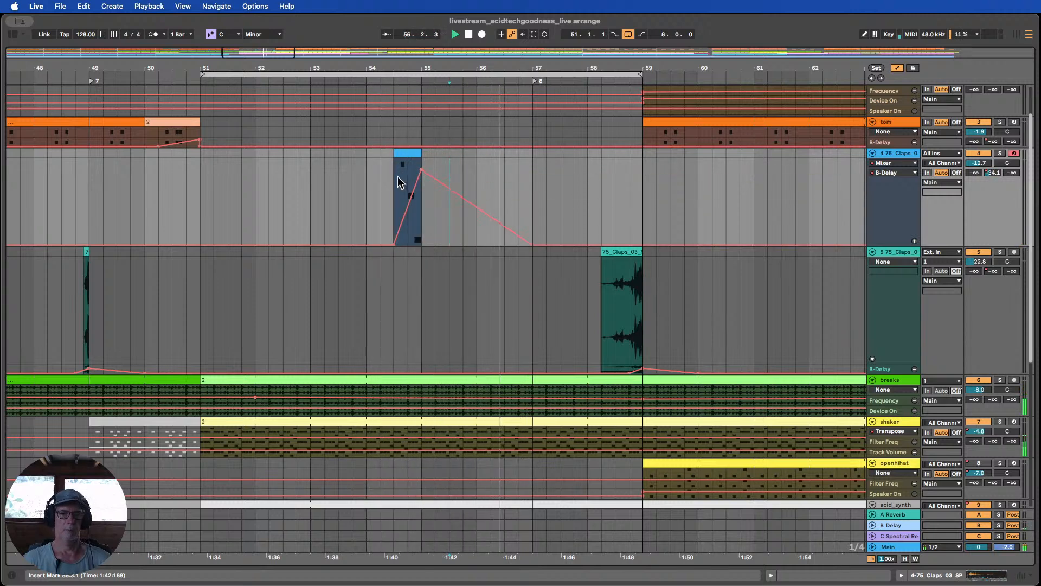
drag(394, 244, 367, 244)
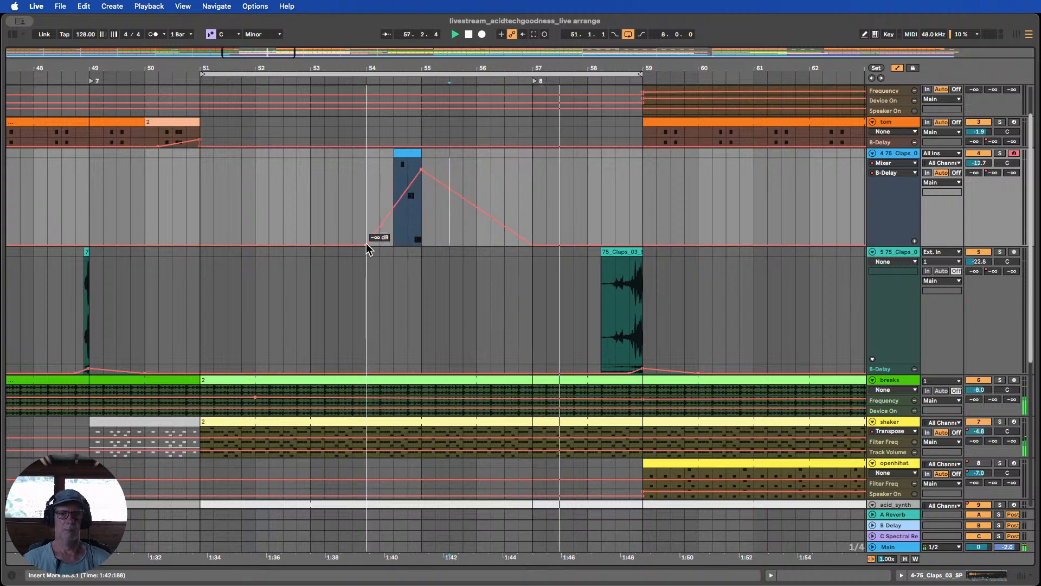
Move the -5.0 dB B-Delay peak earlier to the start of the clap fill at 54.3
drag(422, 171, 407, 169)
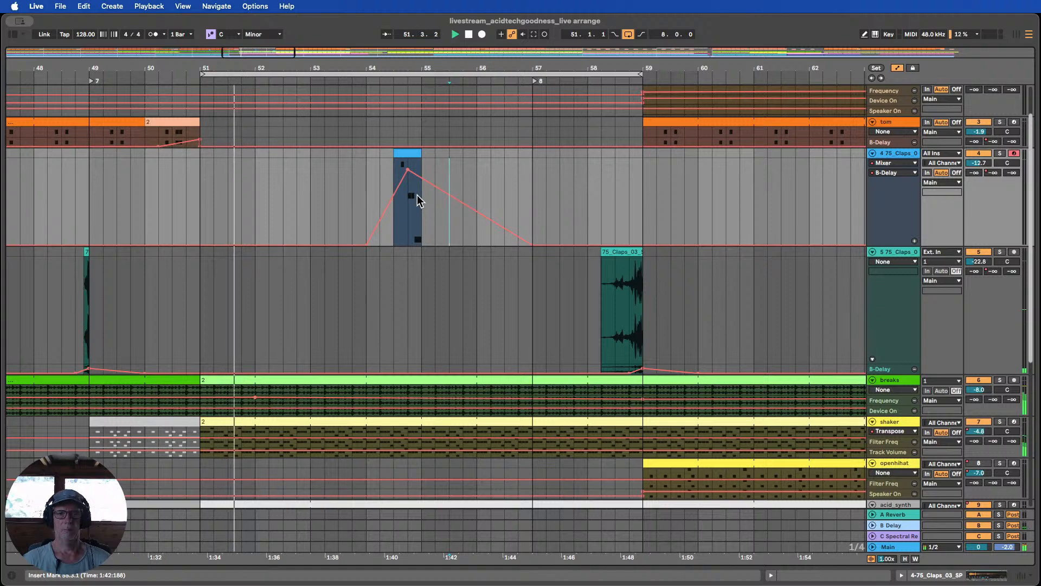
drag(386, 64, 387, 74)
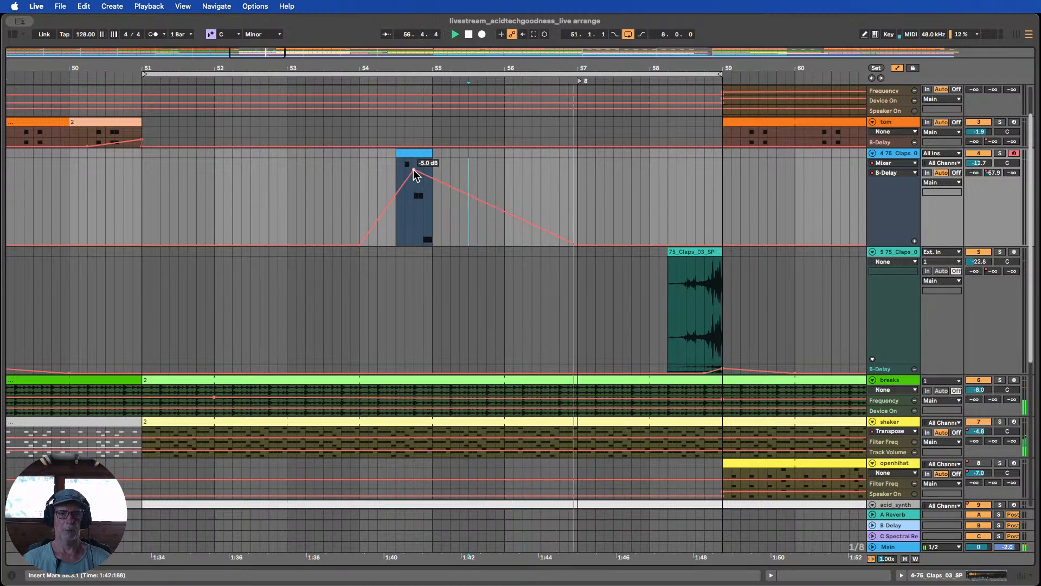
drag(413, 171, 395, 169)
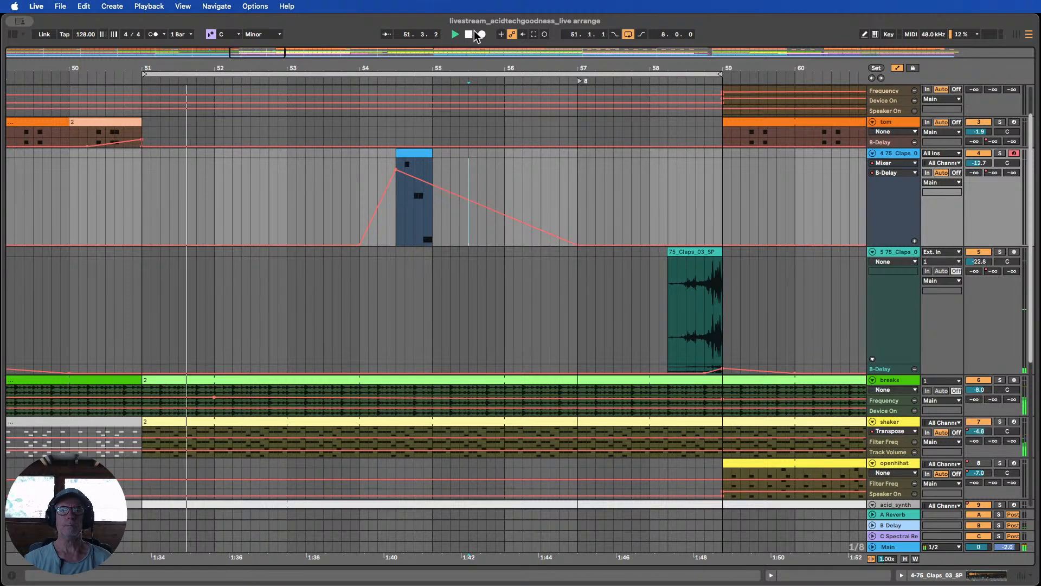
Shift the eight-bar loop forward in the arrangement so it starts at 65.1.1
drag(458, 59, 388, 10)
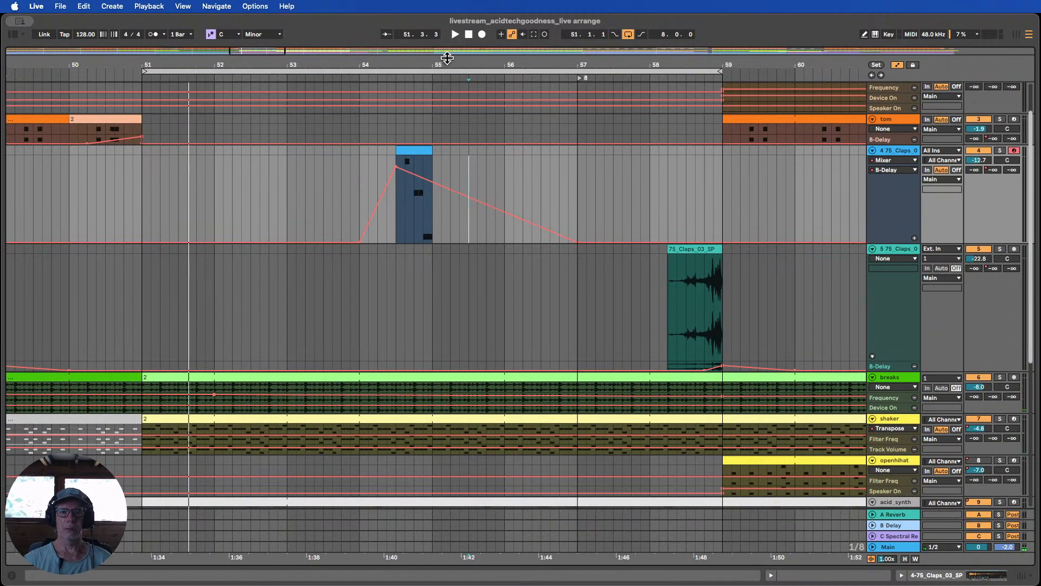
drag(418, 65, 396, 21)
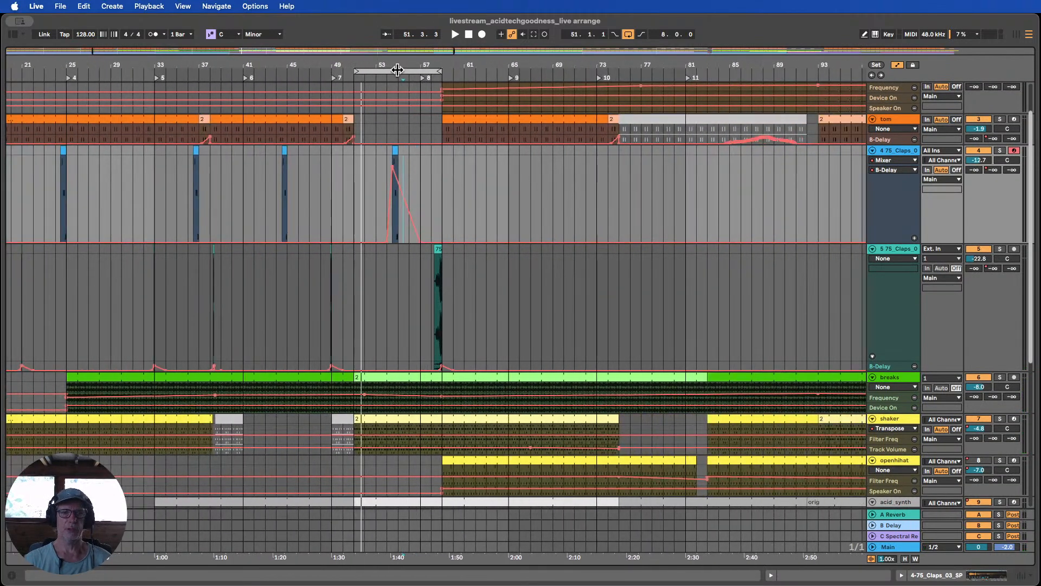
drag(397, 70, 468, 72)
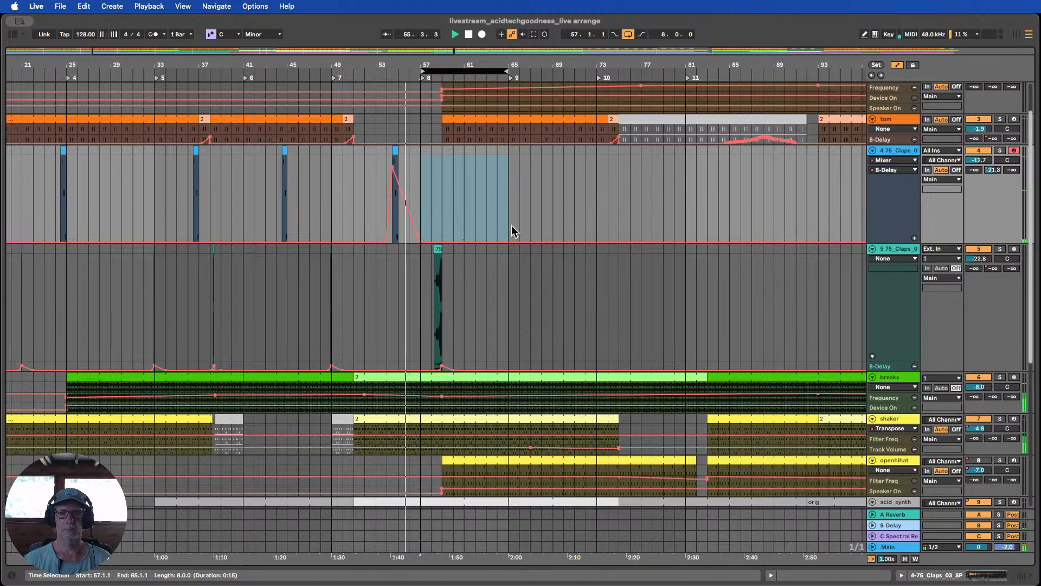
scroll(512, 225, up, 2)
scroll(512, 226, down, 1)
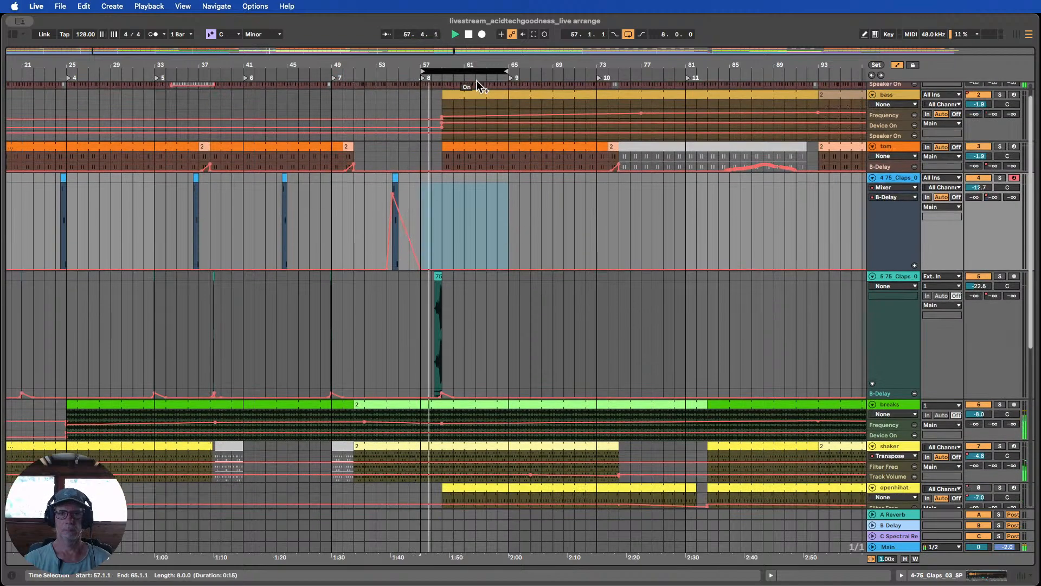
drag(478, 69, 566, 61)
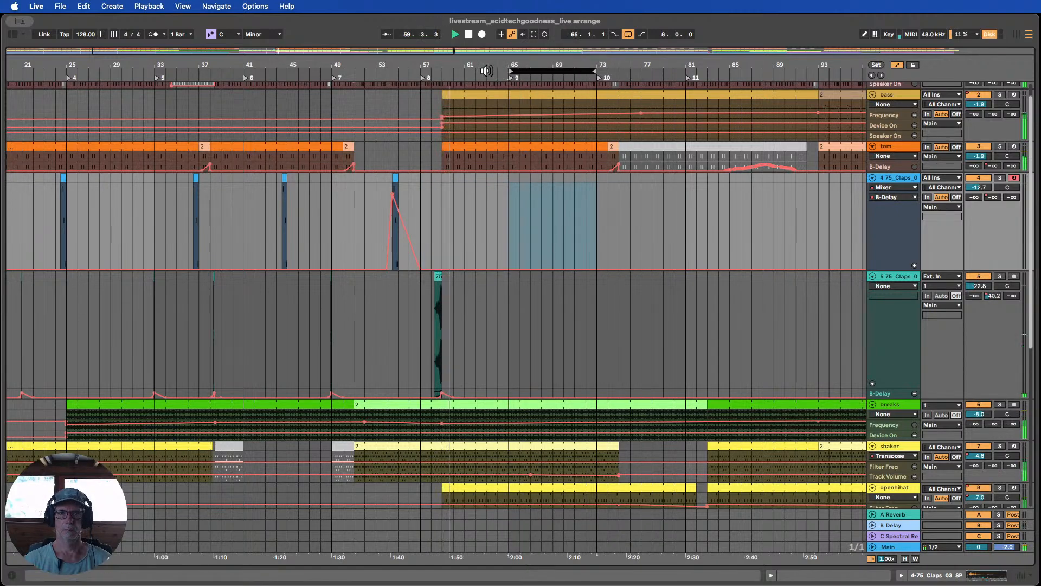
Play from bar 57 and enlarge the B-Delay automation lane of the reversed clap track
click(411, 70)
drag(440, 65, 440, 139)
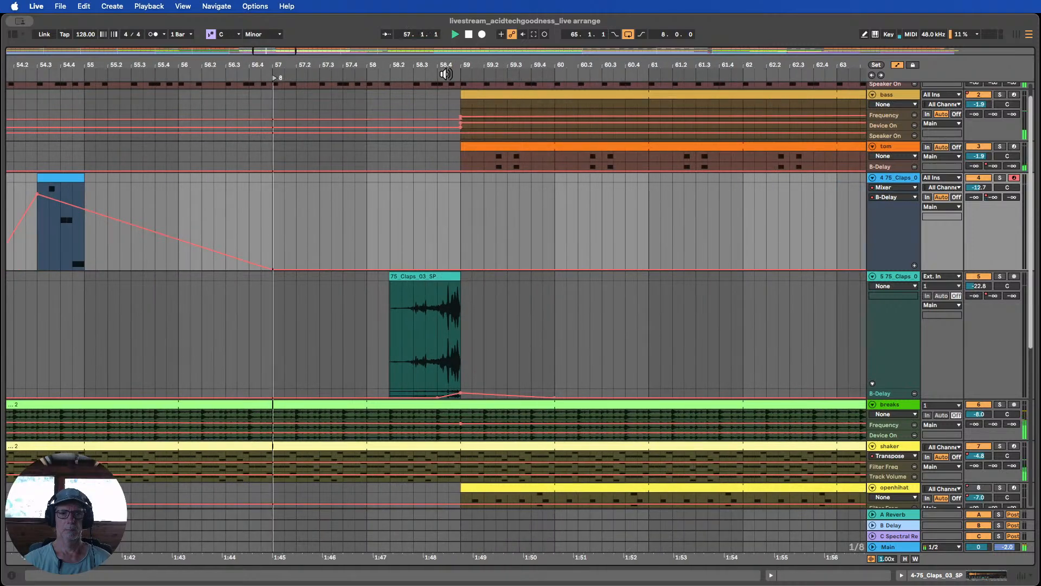
drag(878, 395, 878, 476)
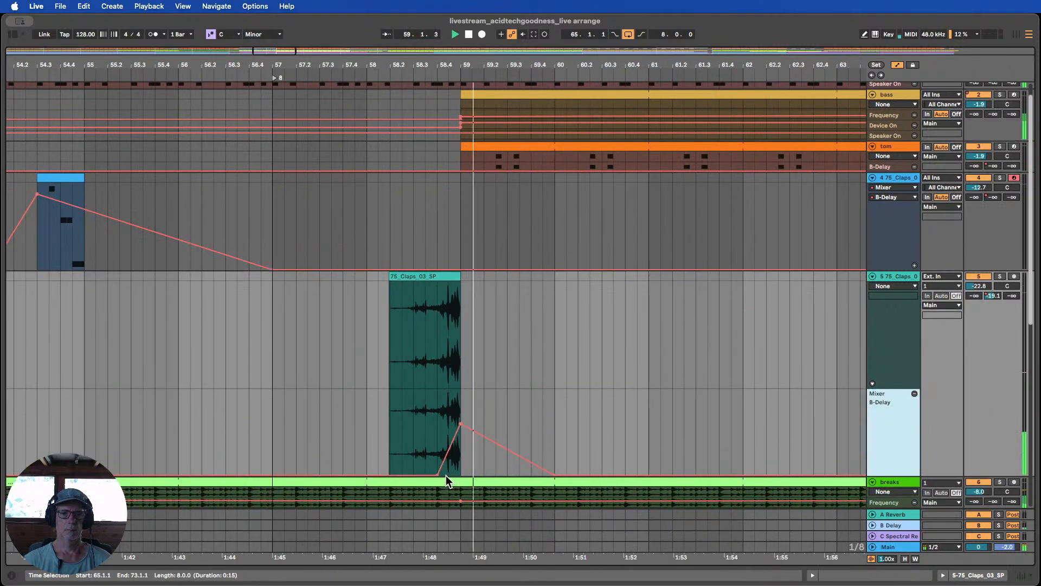
Raise the B-Delay automation peak at bar 59 on track 5 and fit all track heights to the arrangement view
drag(462, 424, 462, 400)
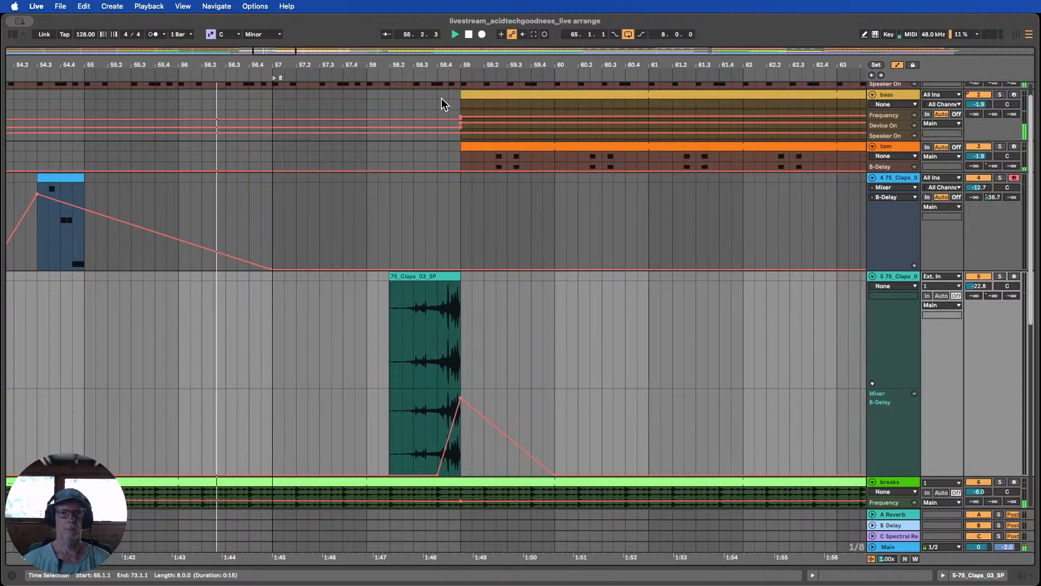
drag(425, 65, 316, 33)
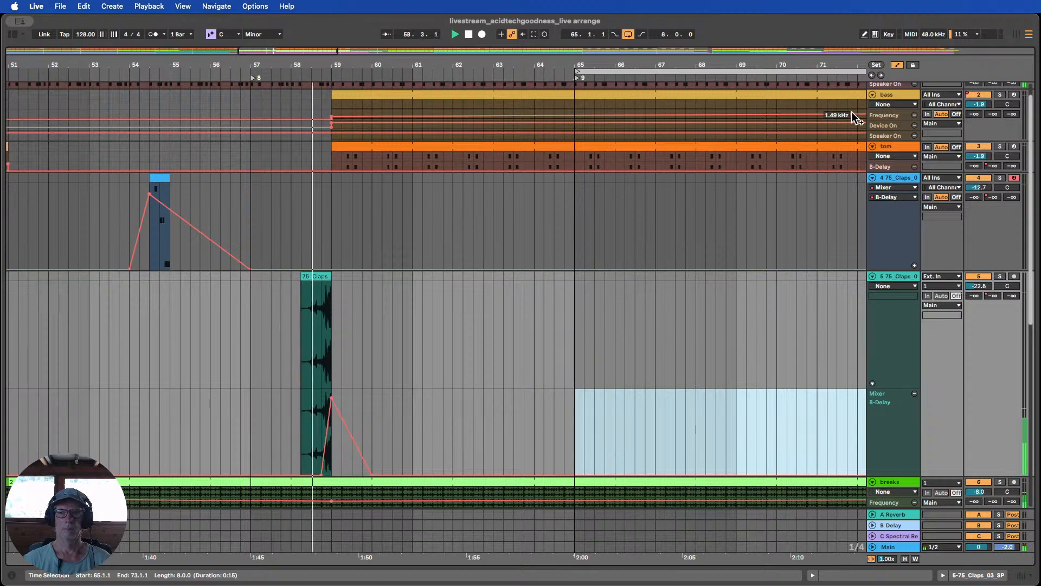
click(905, 559)
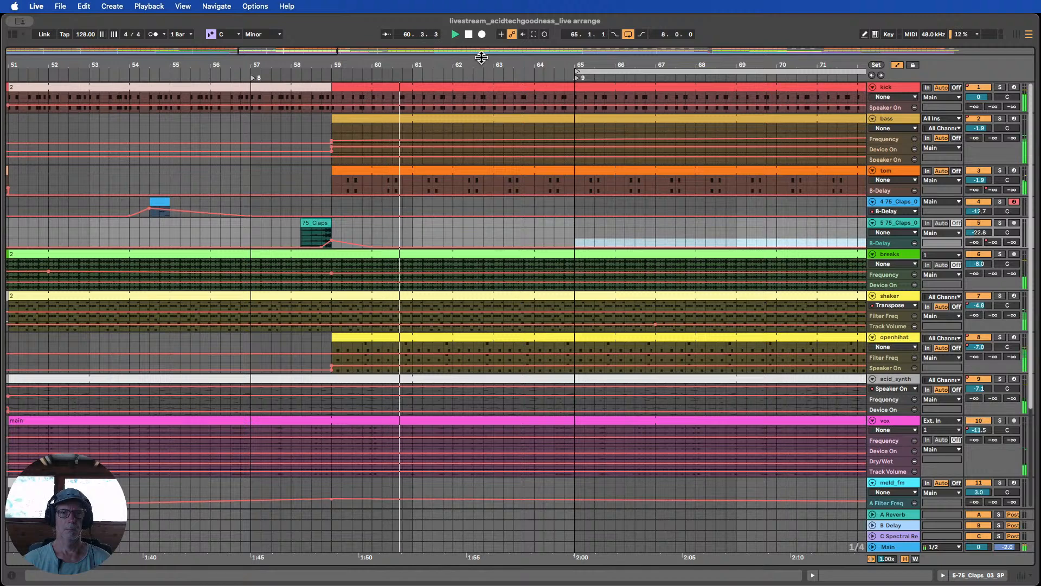
drag(481, 57, 481, 42)
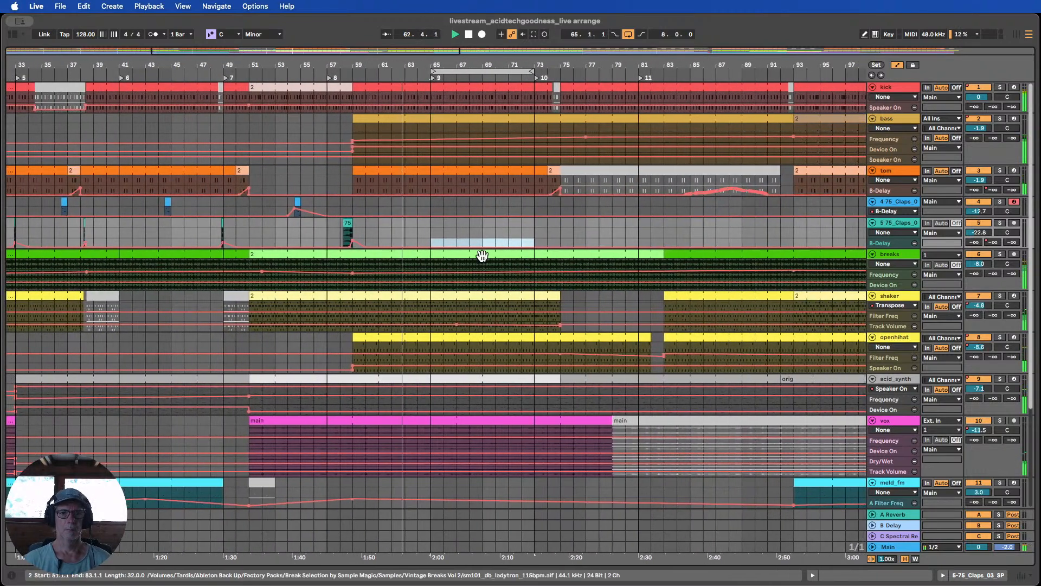
Copy the track 4 clap and its B-Delay automation from bars 53–56 to bar 63, extending the copied fade-out to bar 67
drag(275, 201, 318, 206)
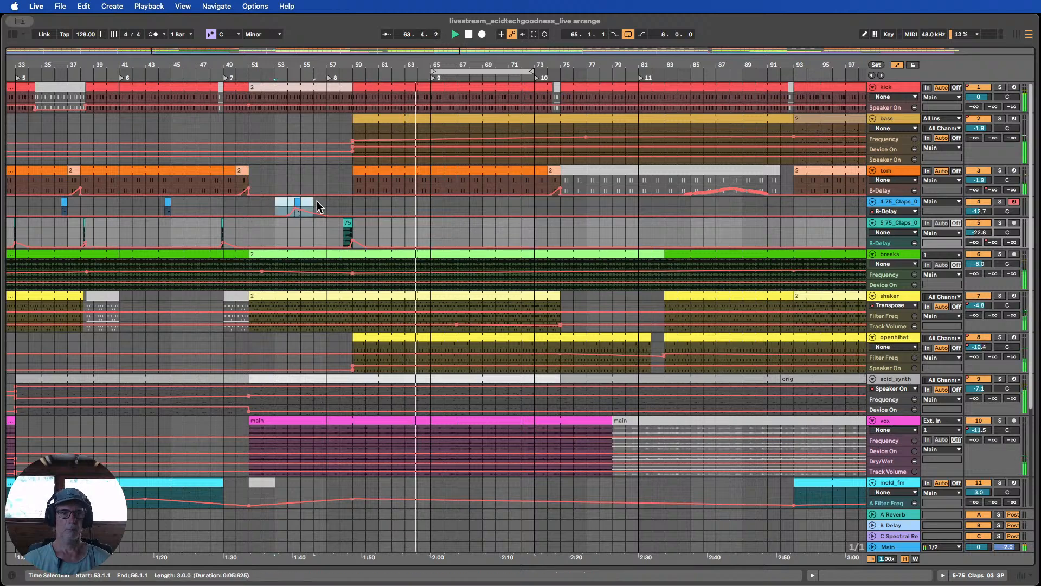
click(405, 199)
key(ctrl+v)
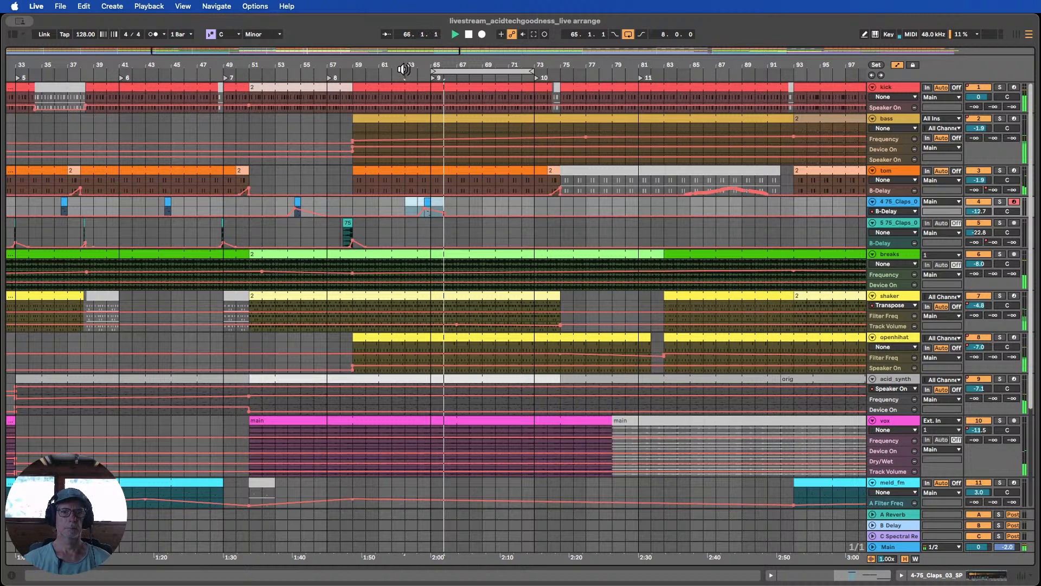
click(444, 216)
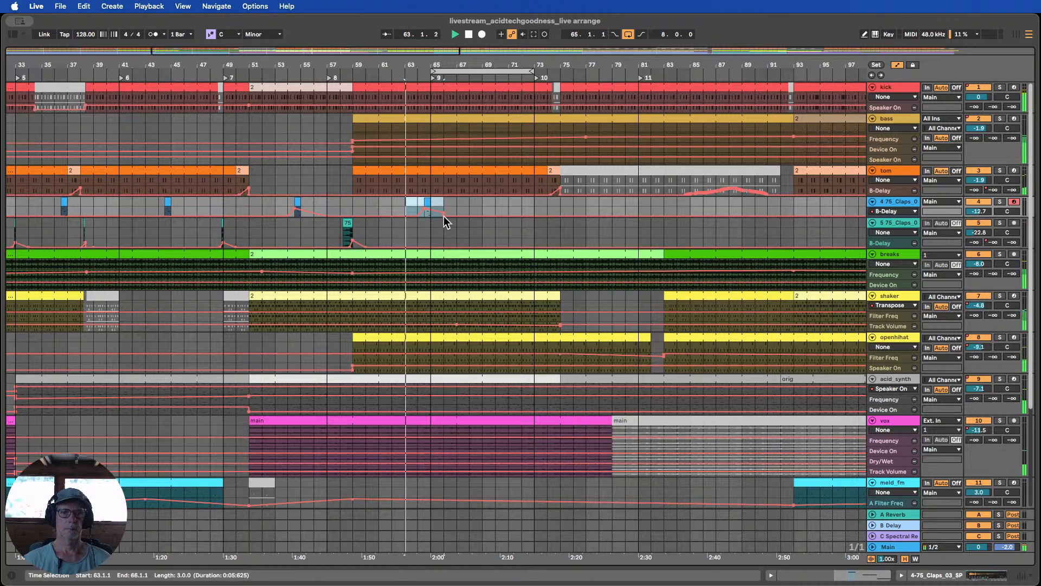
click(444, 216)
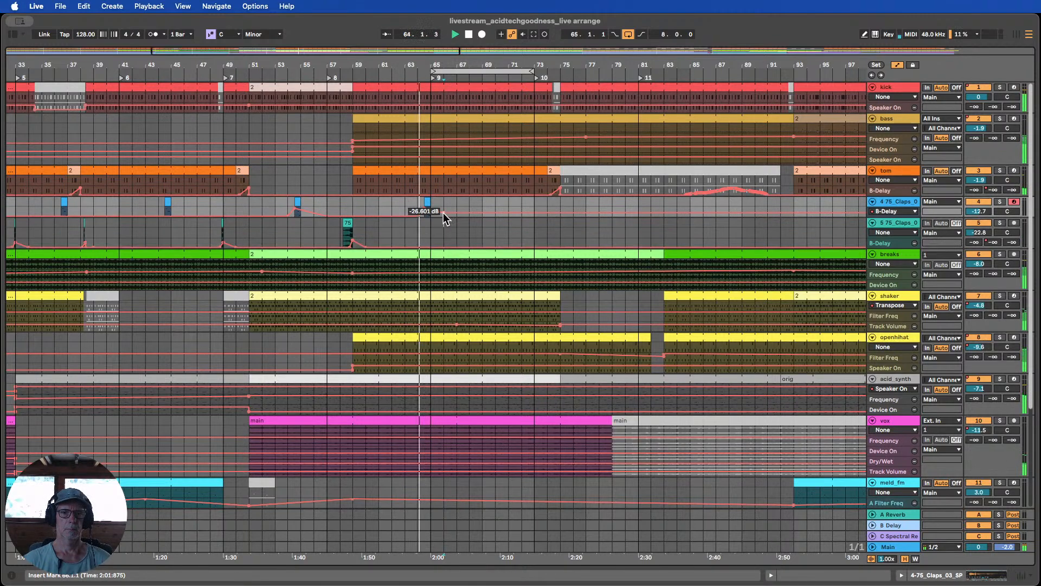
drag(444, 213, 457, 216)
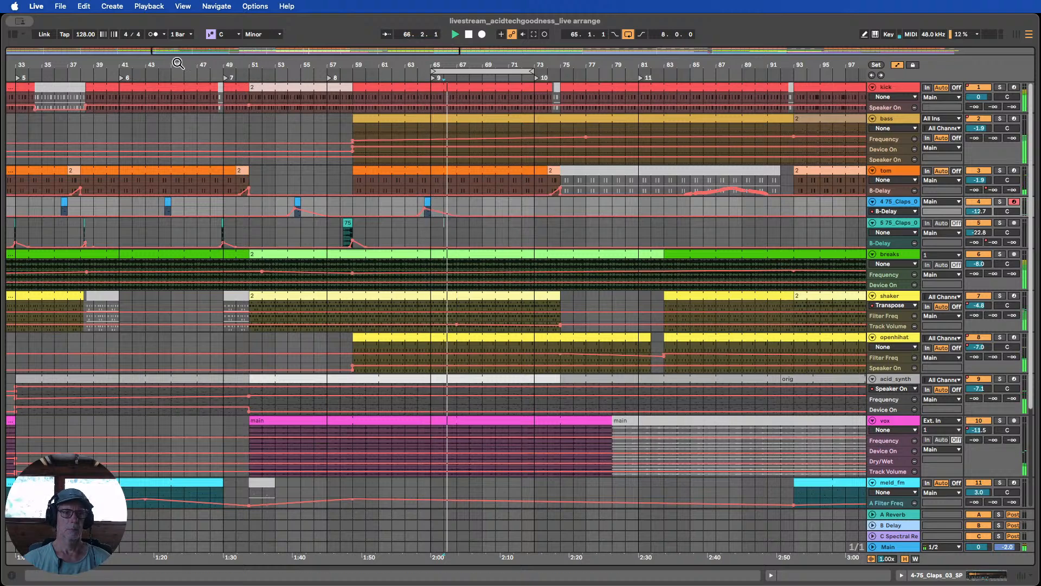
Copy the kick track's one-bar section at bar 48 to bar 64 and play back from about bar 60
click(140, 70)
click(216, 92)
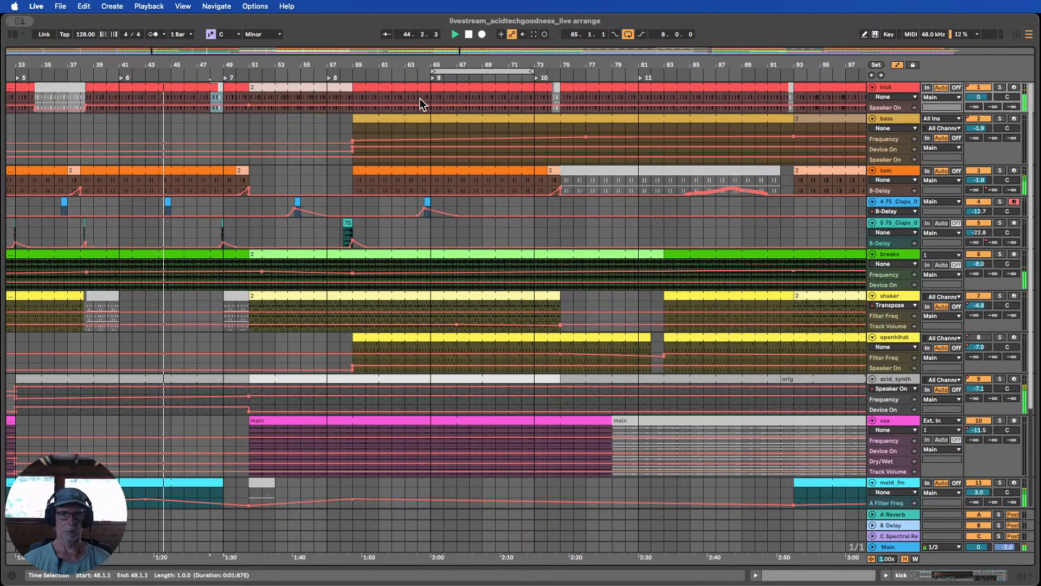
click(419, 90)
key(super+v)
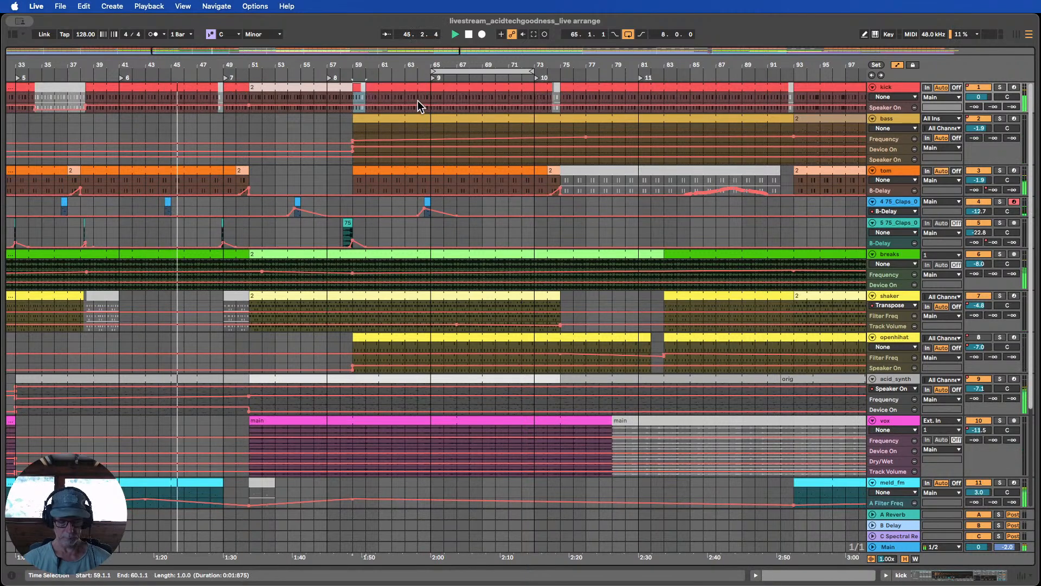
click(418, 100)
click(417, 103)
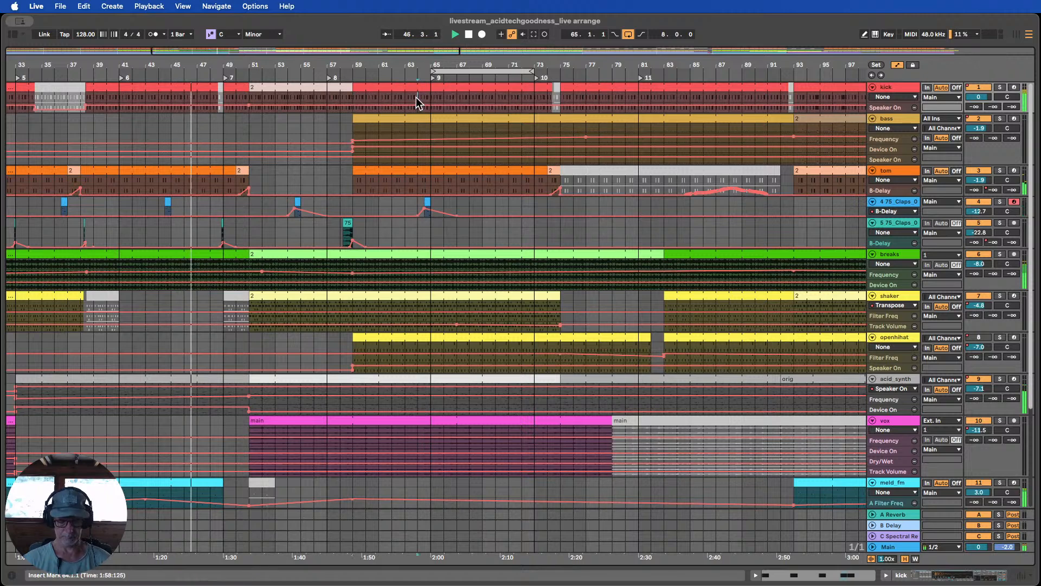
key(super+v)
click(366, 77)
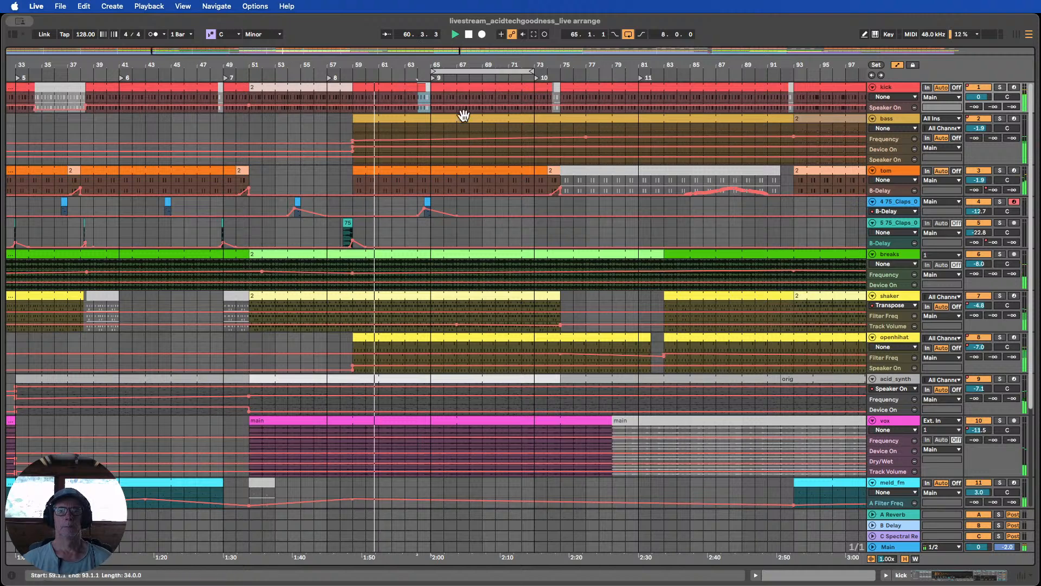
Replace the track 4 clap near bar 64 with a copy of track 5's bars 48–50, placed at bar 64 on track 5
drag(411, 197, 469, 204)
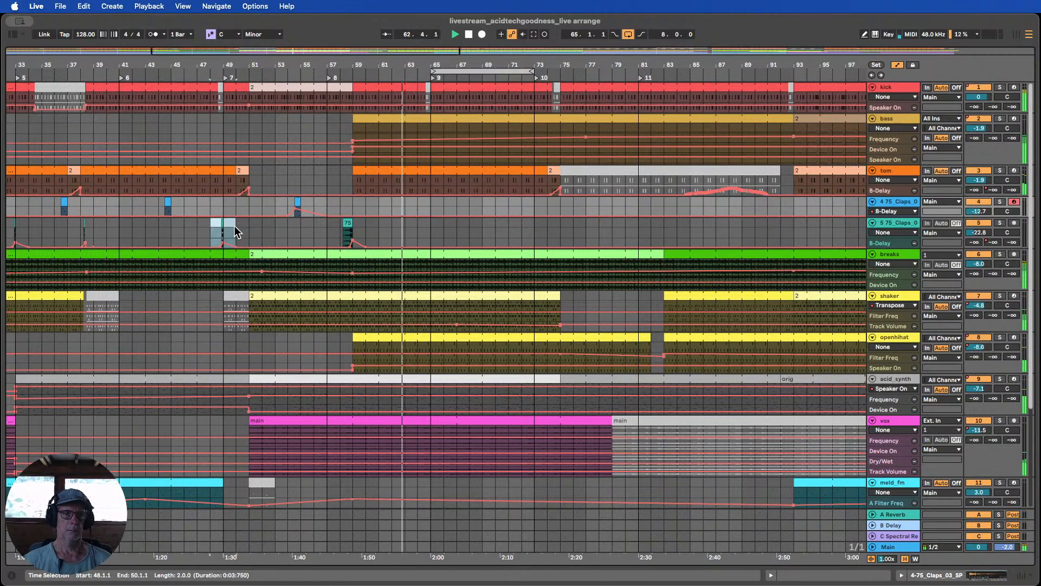
drag(234, 226, 235, 222)
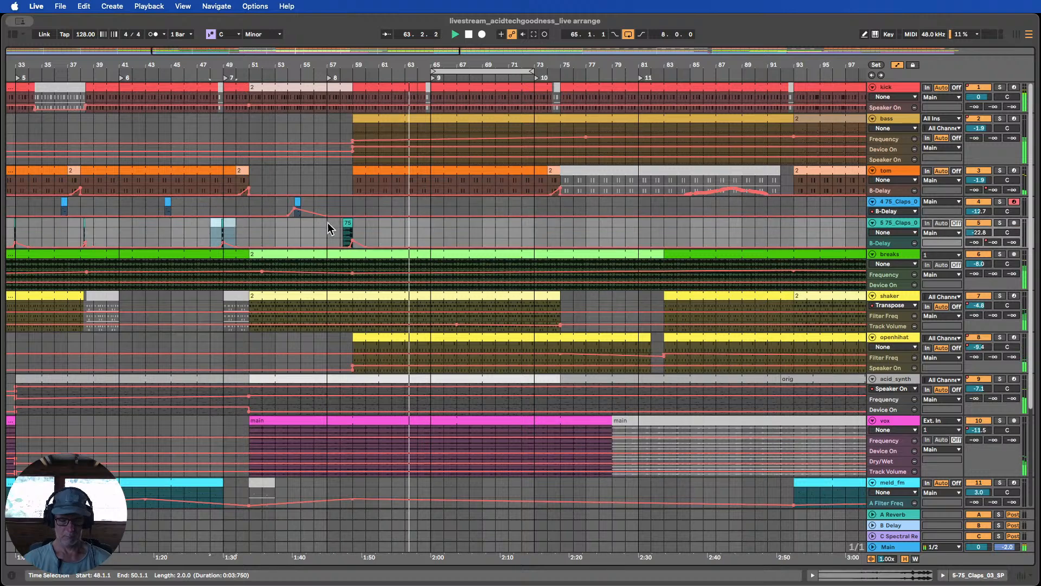
click(418, 222)
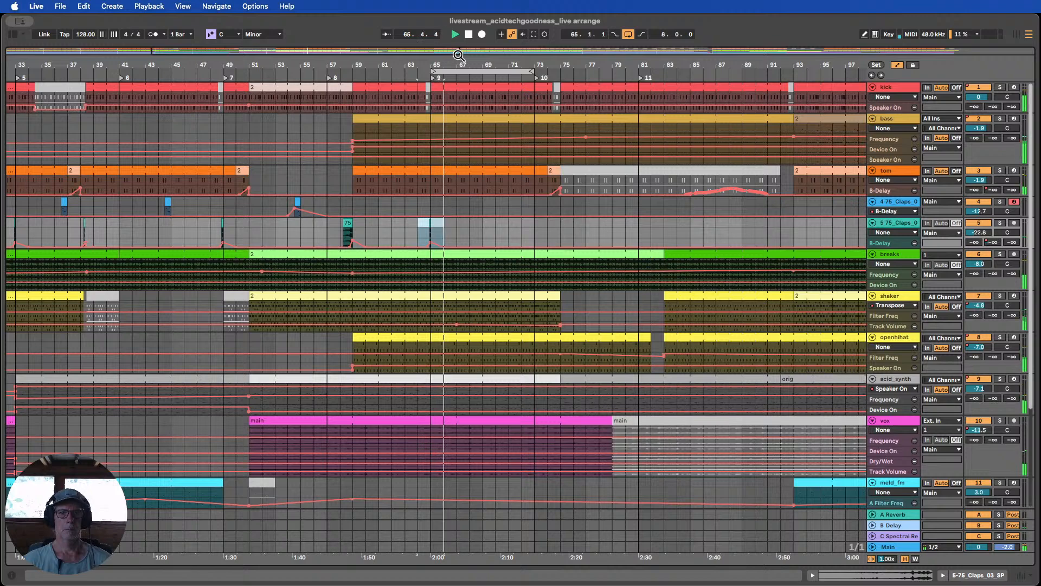
Copy the track 5 reversed clap and its automation from bars 57–60 to bar 71
drag(459, 55, 408, 53)
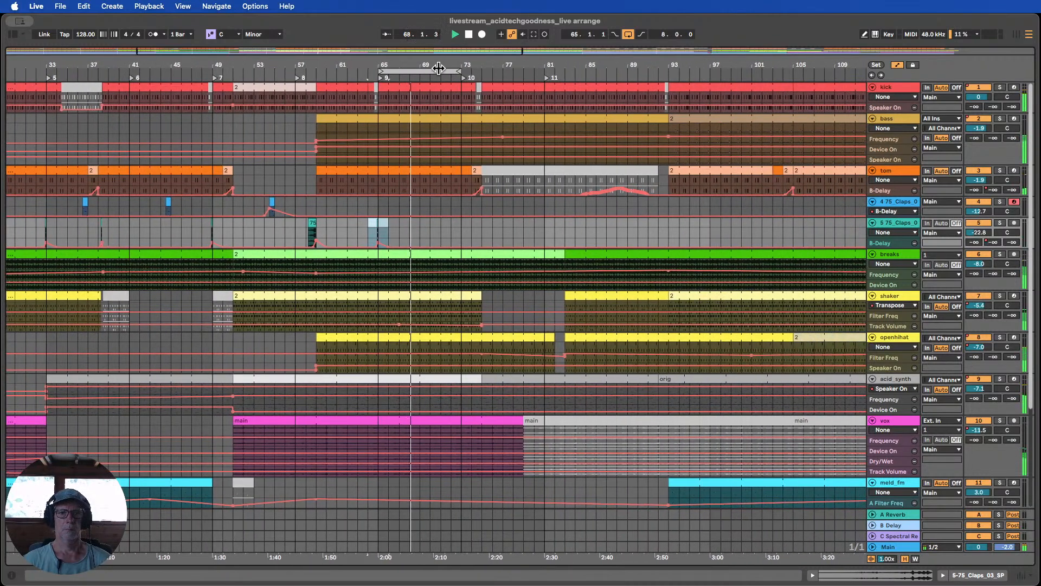
click(303, 229)
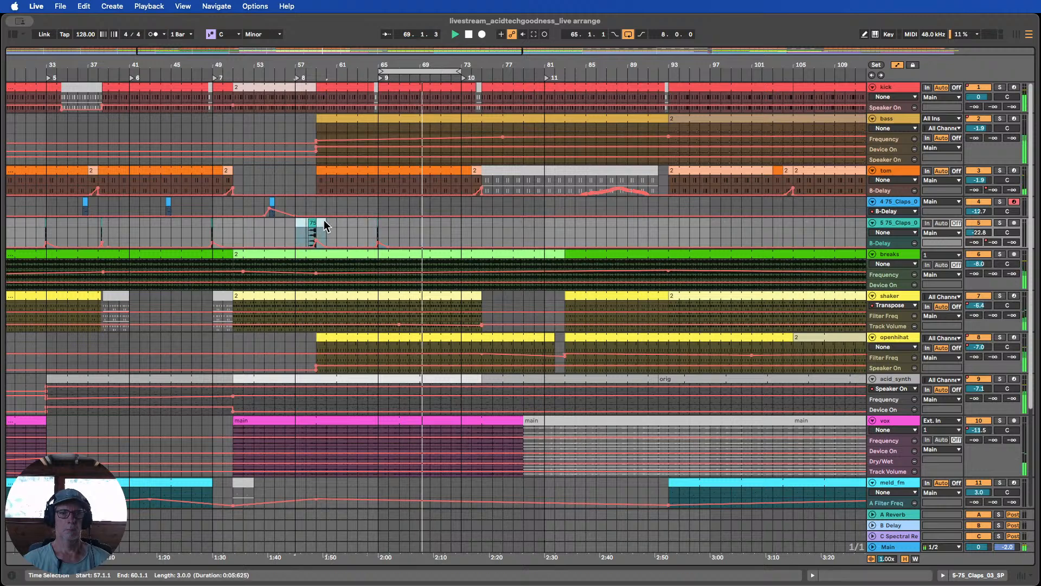
drag(314, 220, 440, 226)
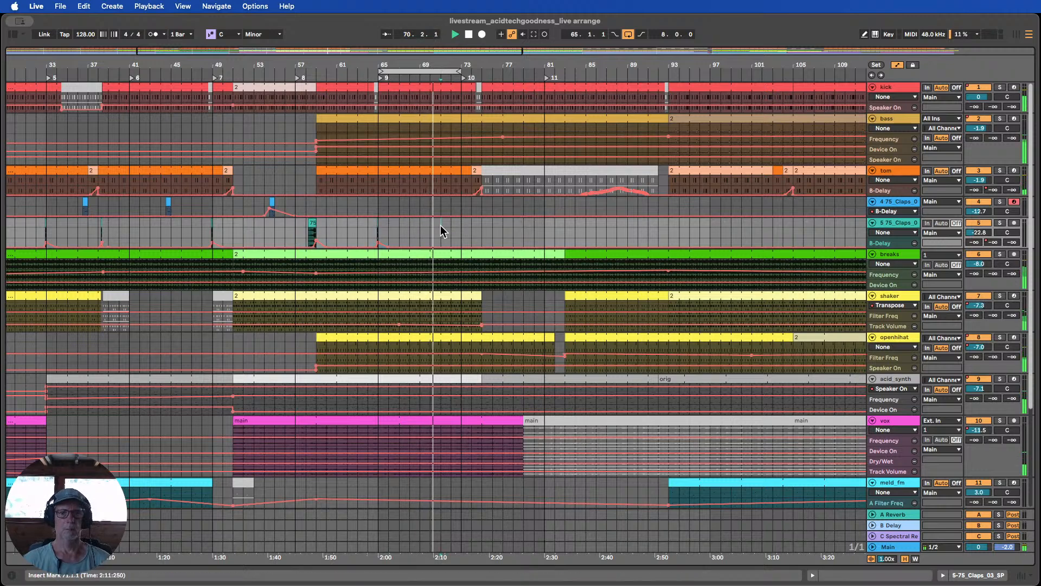
Move the eight-bar loop region to start at bar 81
drag(451, 71, 535, 72)
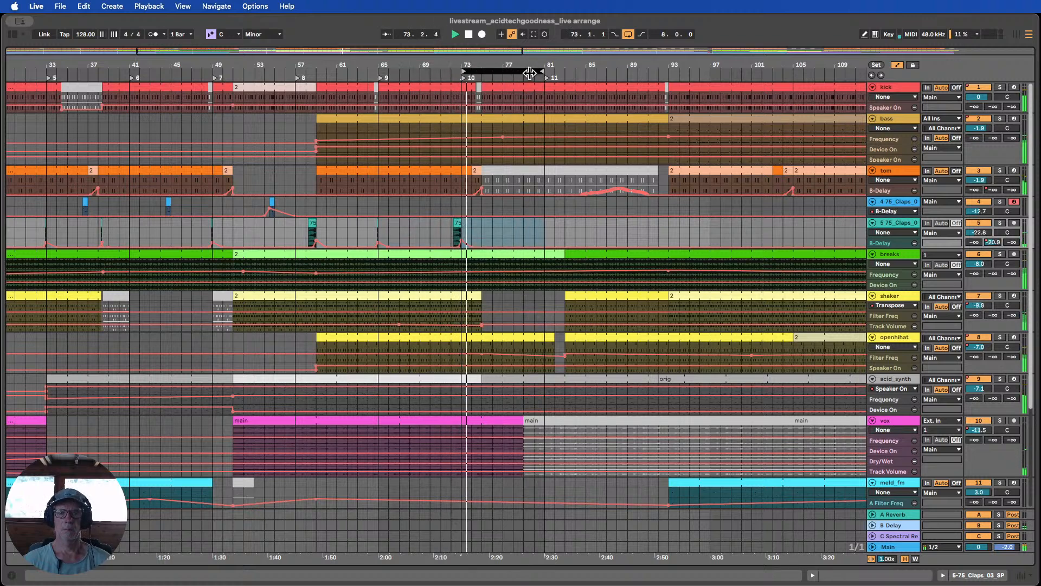
drag(512, 70, 594, 71)
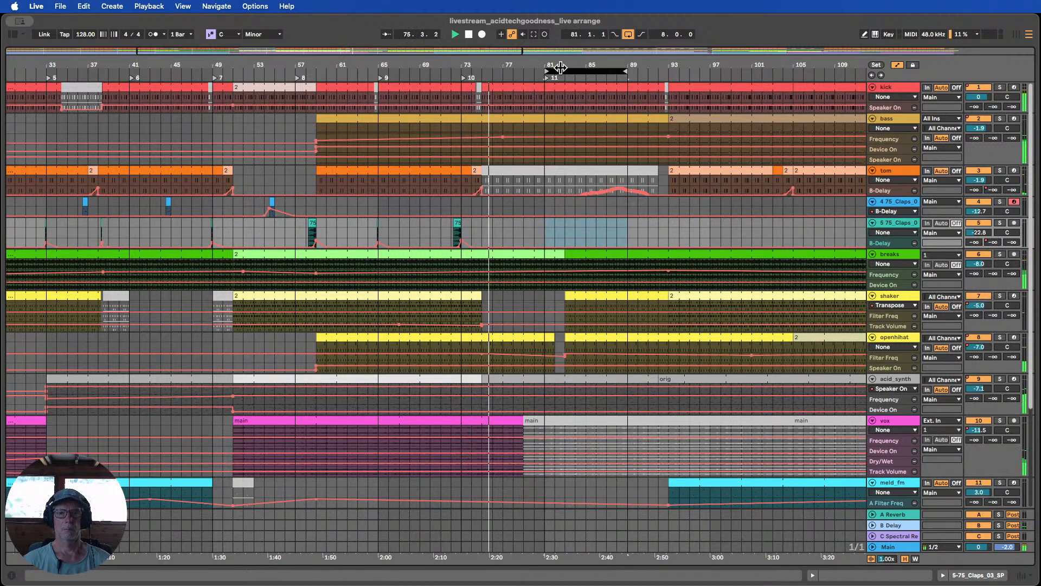
drag(560, 64, 461, 63)
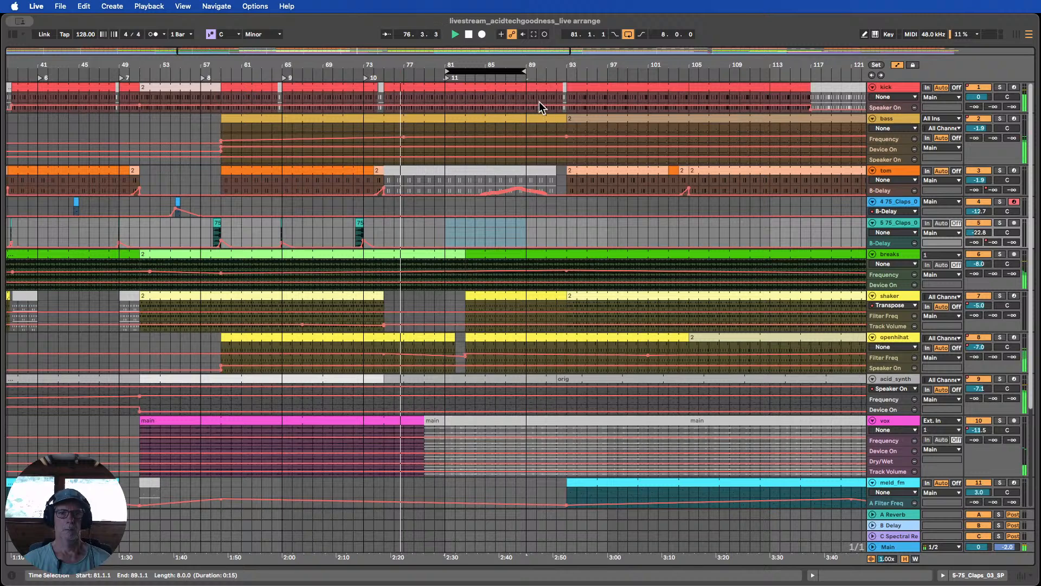
Try a copy of the track 4 clap from bars 35–39 at bar 79 and delete it again
mouse_move(545, 65)
mouse_down()
mouse_move(514, 43)
mouse_move(600, 43)
mouse_move(536, 64)
mouse_up()
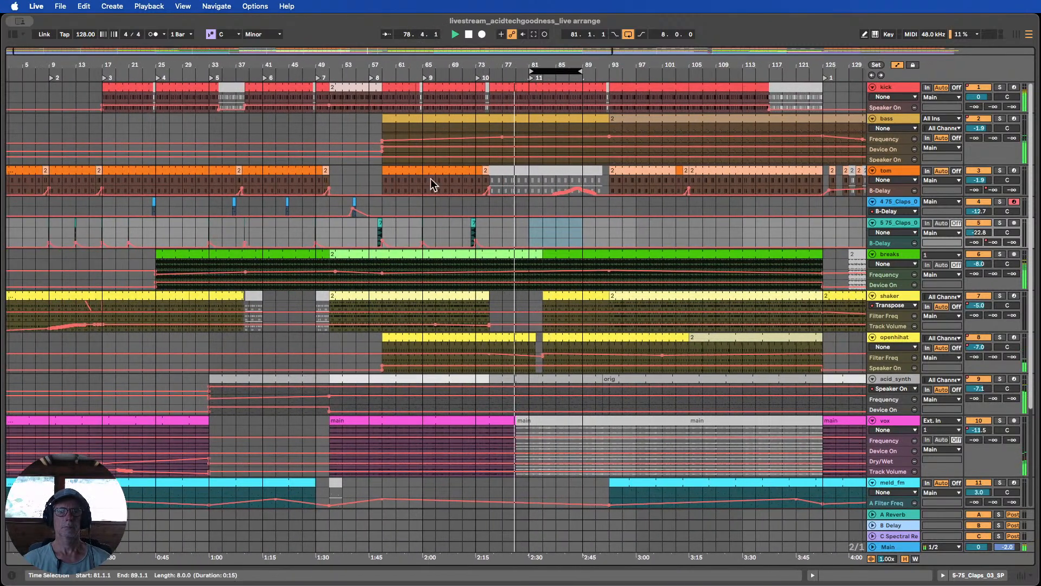
click(228, 209)
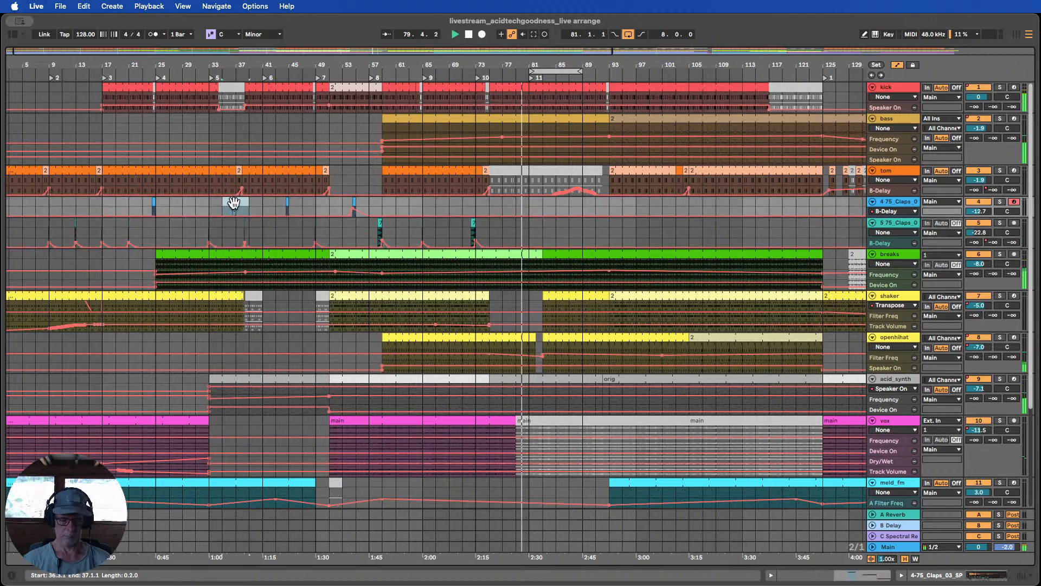
click(520, 208)
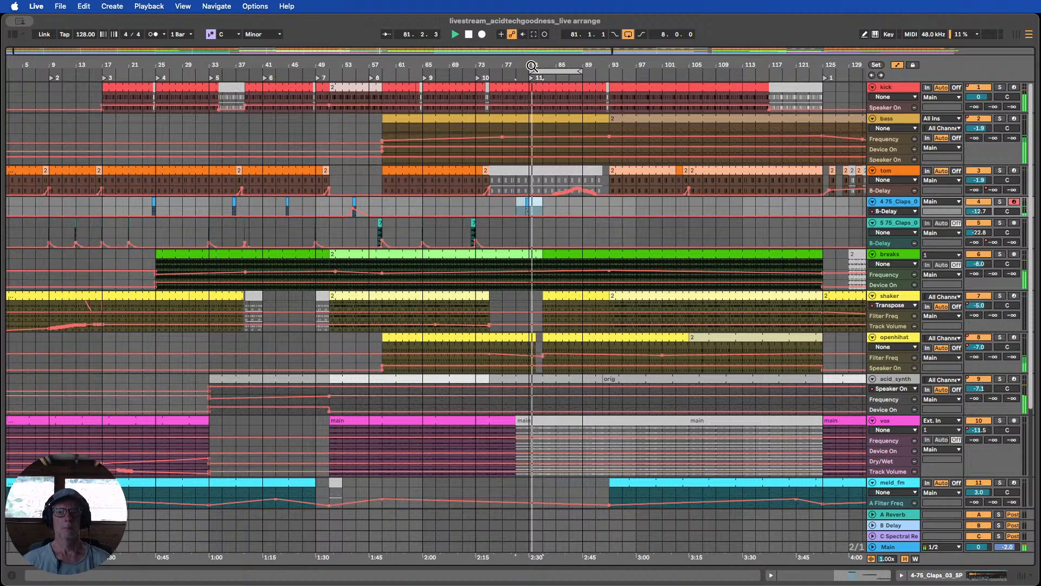
click(510, 202)
drag(509, 203, 544, 201)
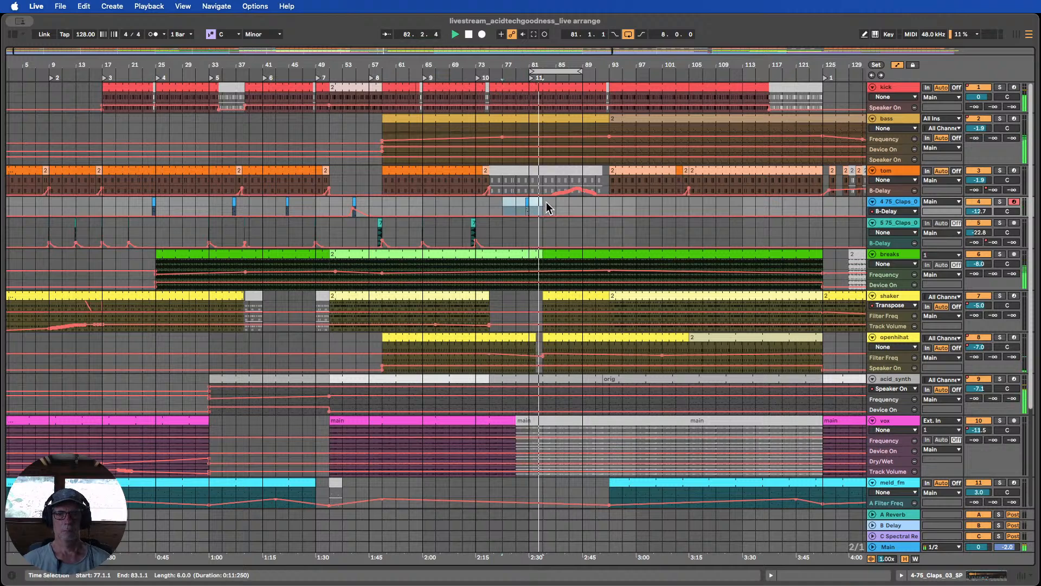
Play back from the bar 73 area and copy the track 5 clap with its automation from bars 31–35 to bar 79
click(470, 77)
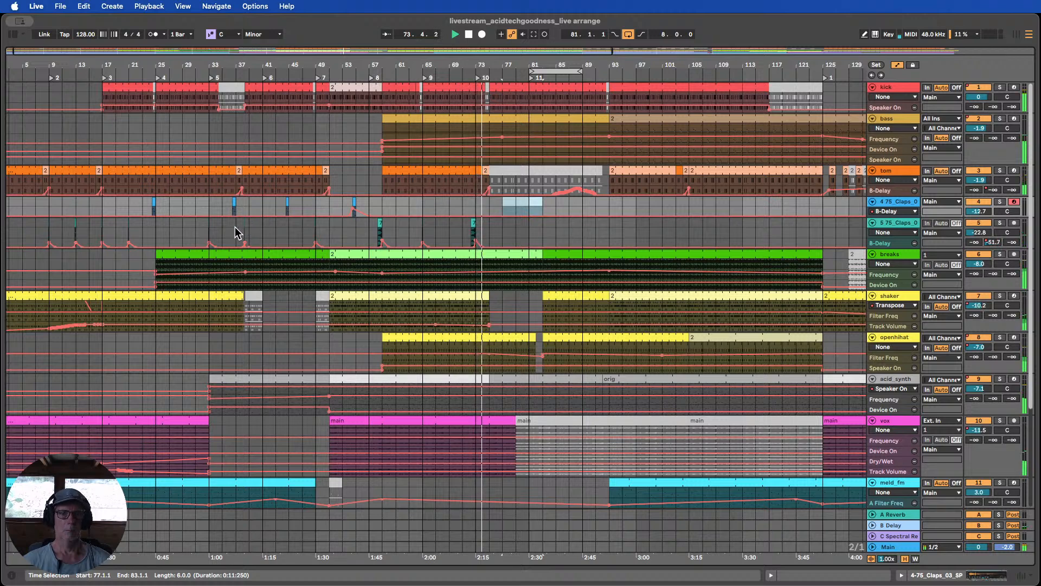
drag(196, 226, 220, 218)
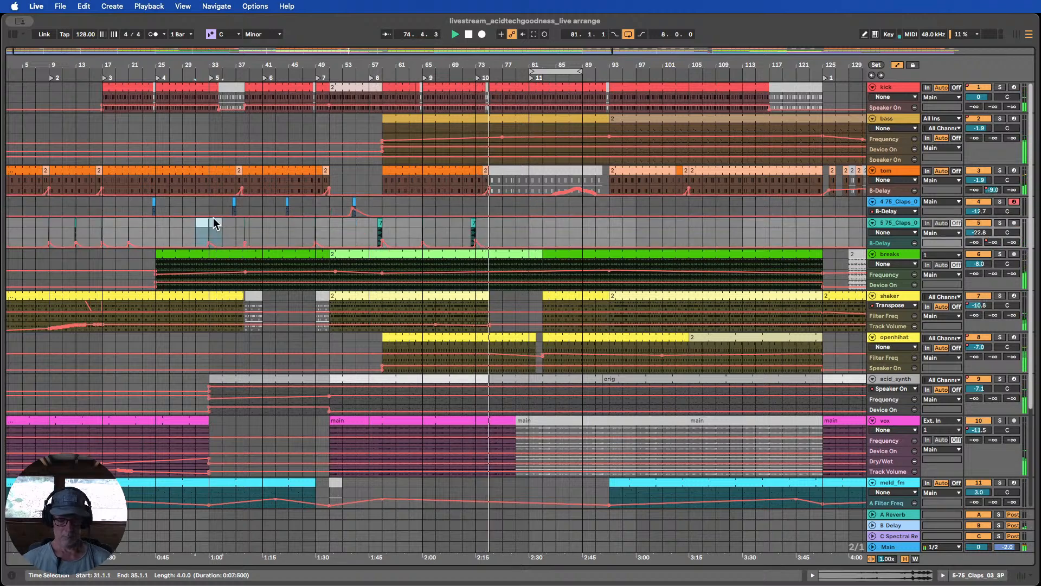
click(514, 223)
key(super+v)
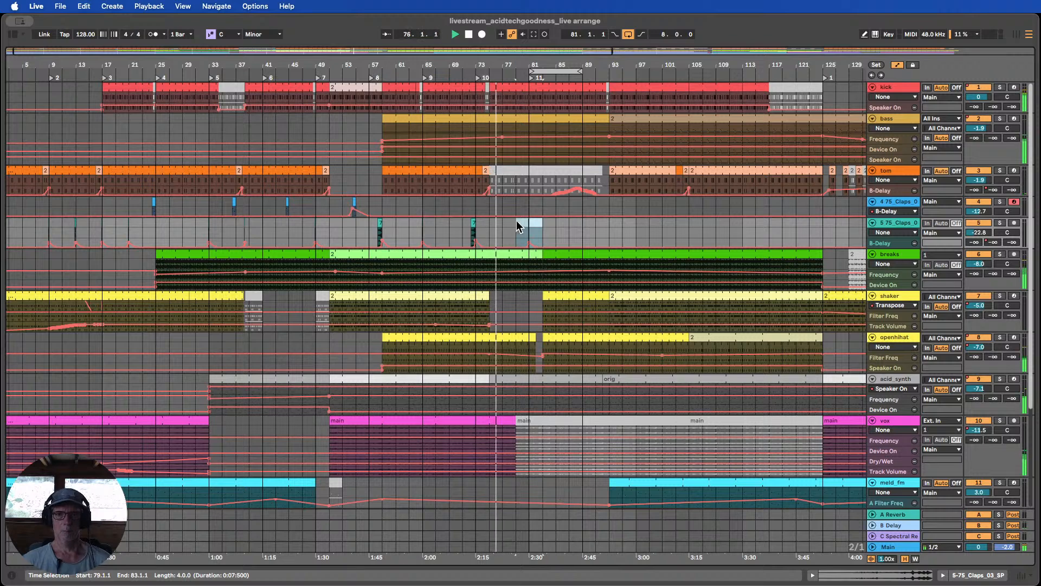
Add a locator named 12 at bar 89
click(564, 70)
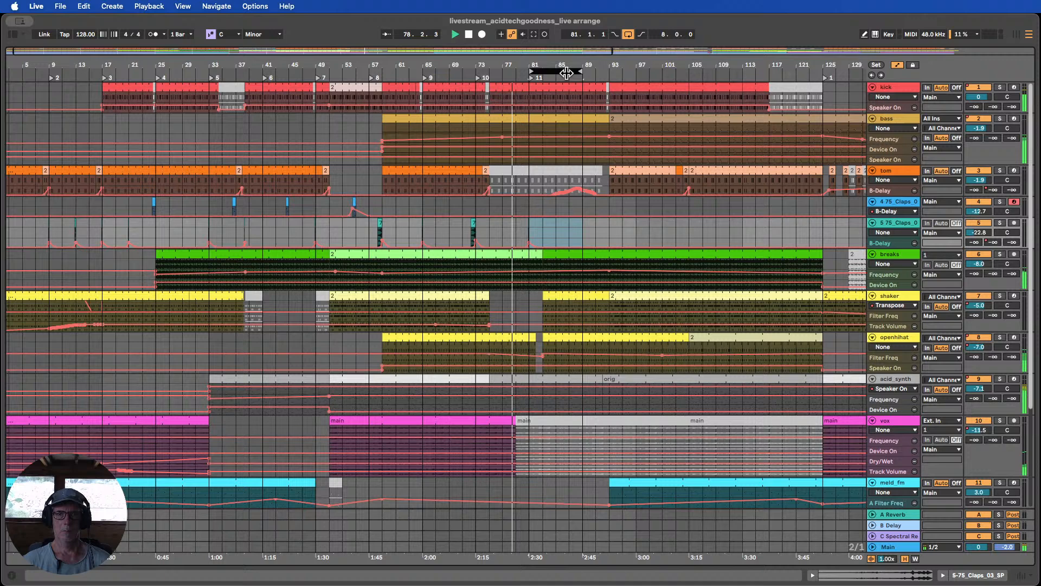
click(580, 126)
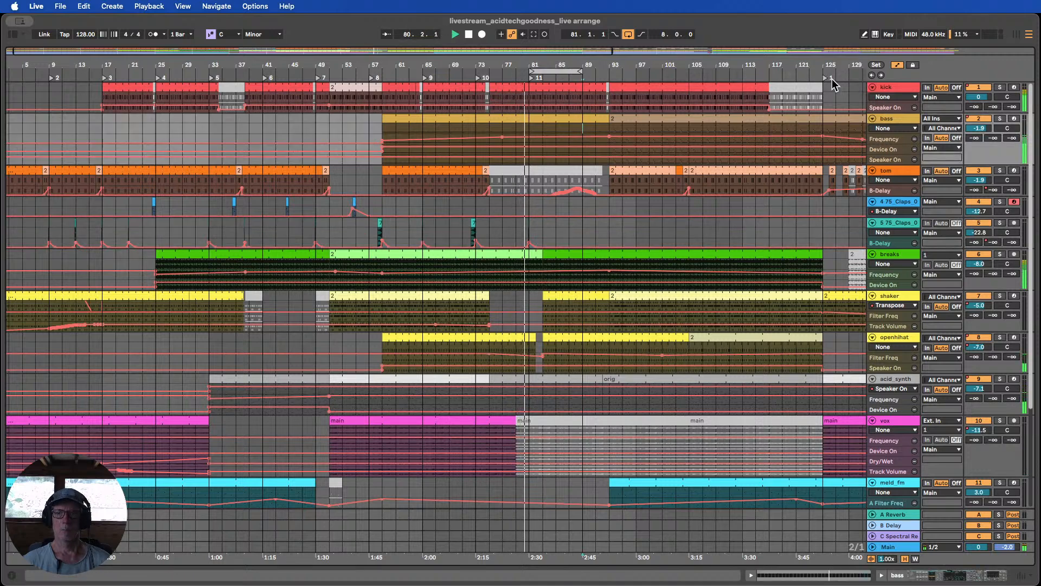
right_click(591, 79)
click(607, 89)
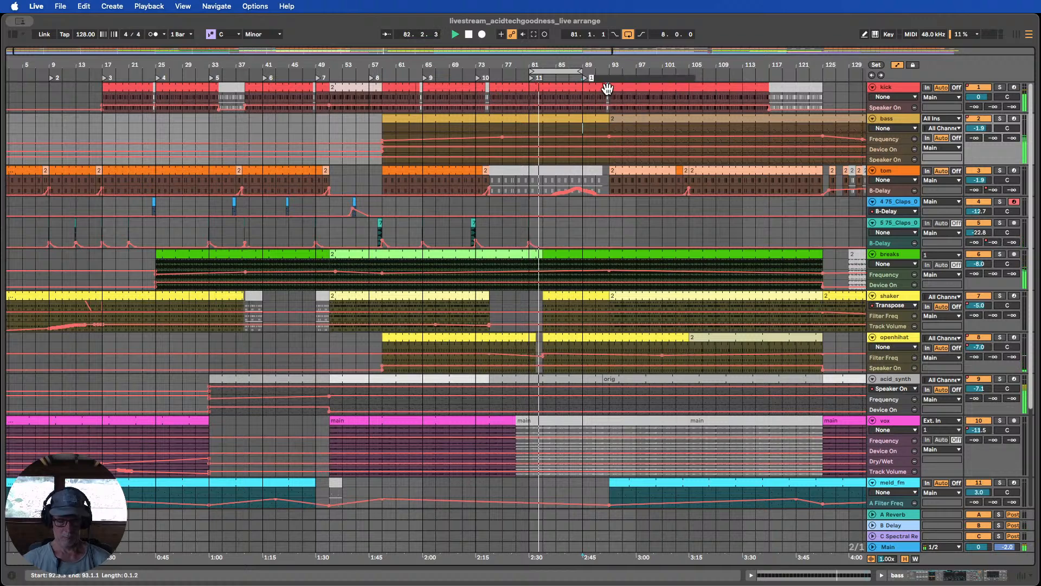
click(617, 235)
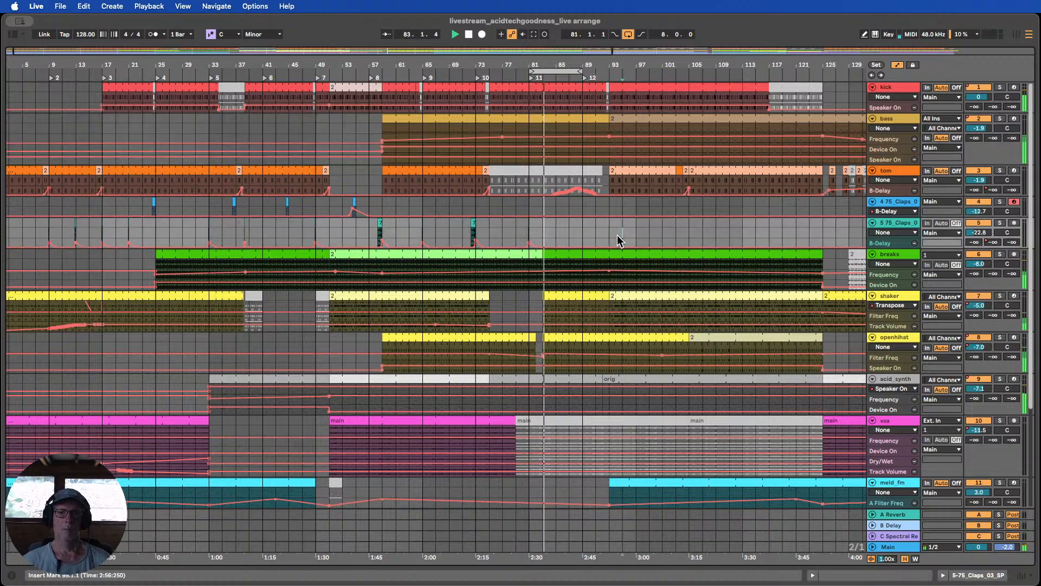
Move the eight-bar loop region to start at bar 89 and place the insert marker at bar 97 on the bass track
click(572, 70)
drag(572, 70, 625, 70)
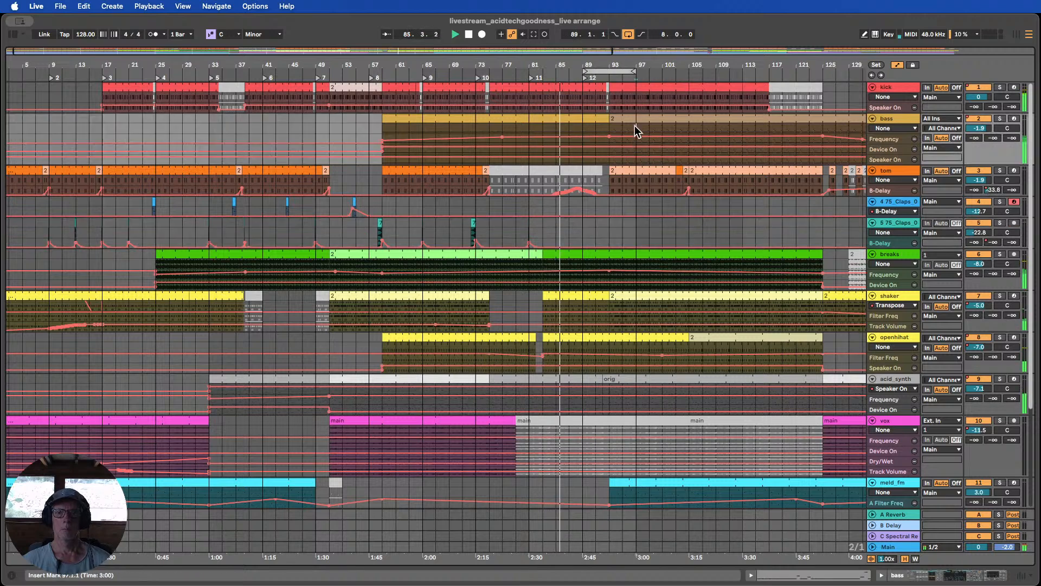
click(635, 126)
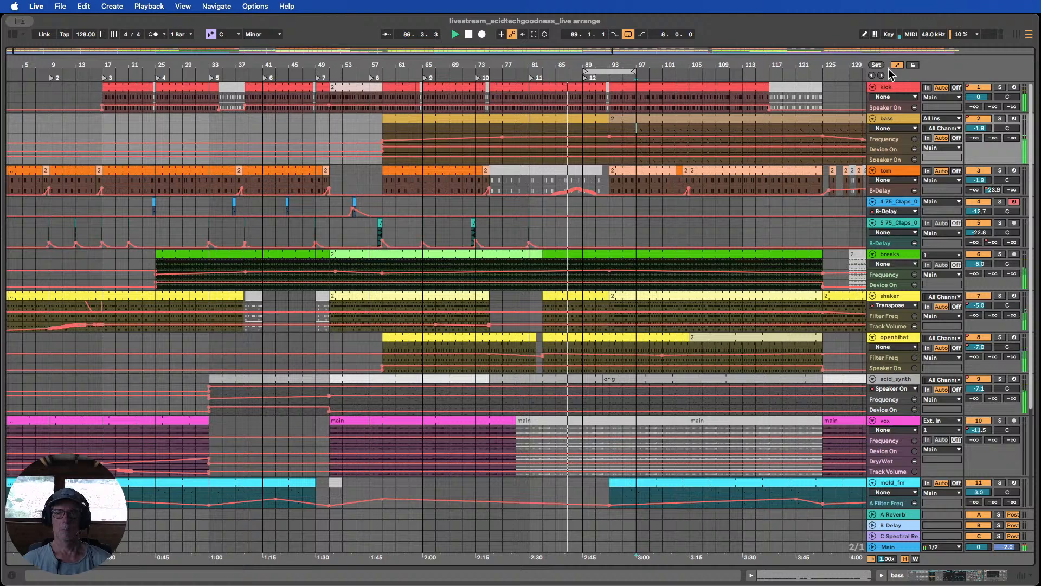
Add a locator named 13 at bar 97
click(877, 65)
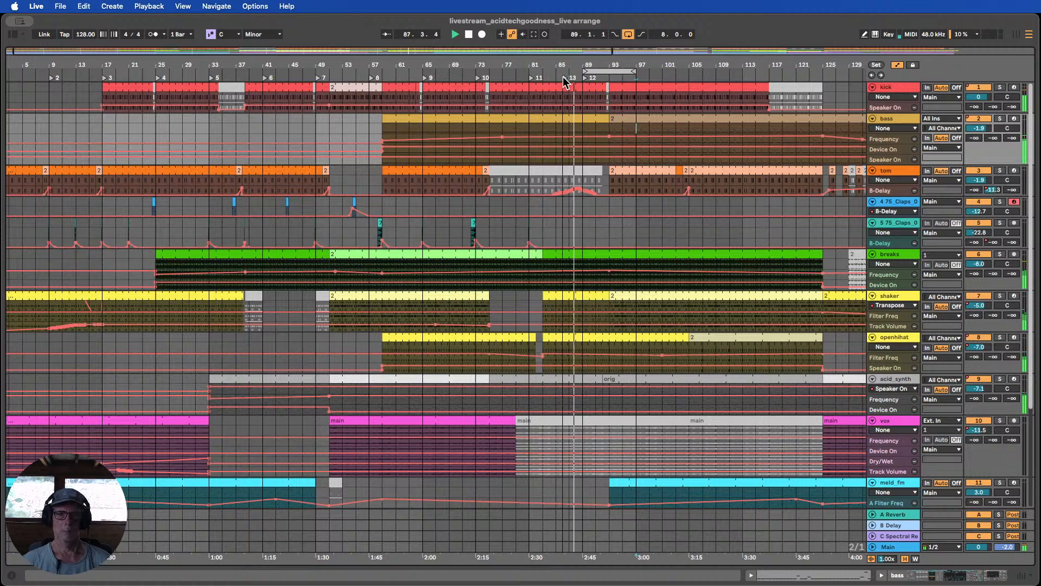
drag(564, 78, 632, 78)
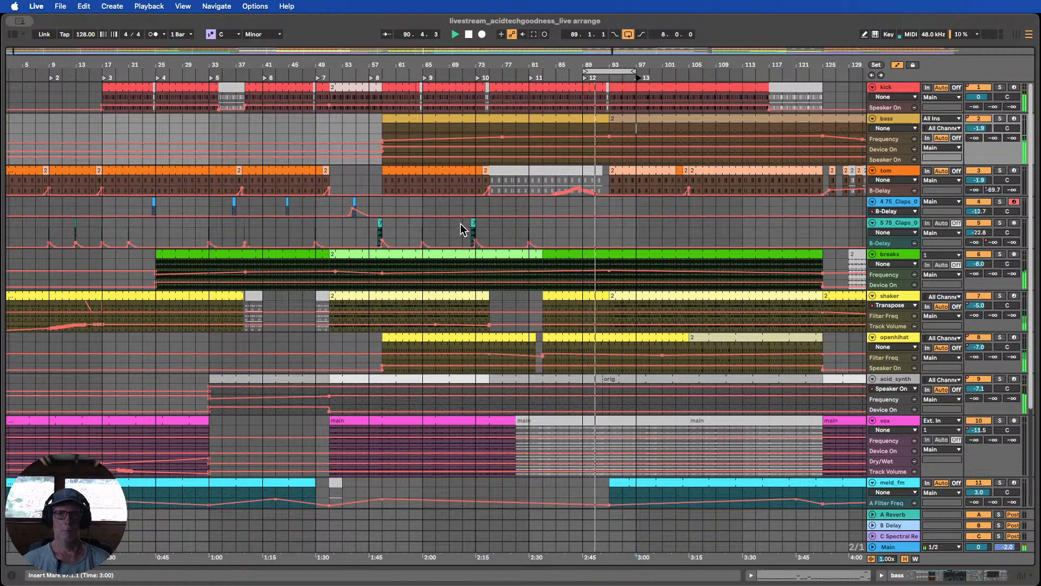
Copy the track 5 clap with its automation from bars 71–75 to bar 91
click(475, 227)
key(super+c)
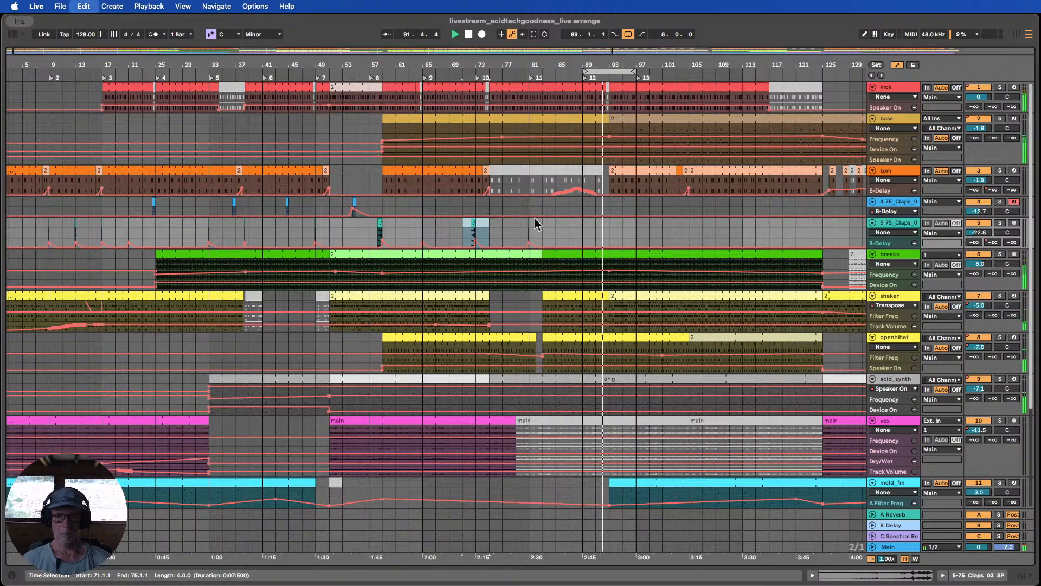
click(599, 223)
key(super+v)
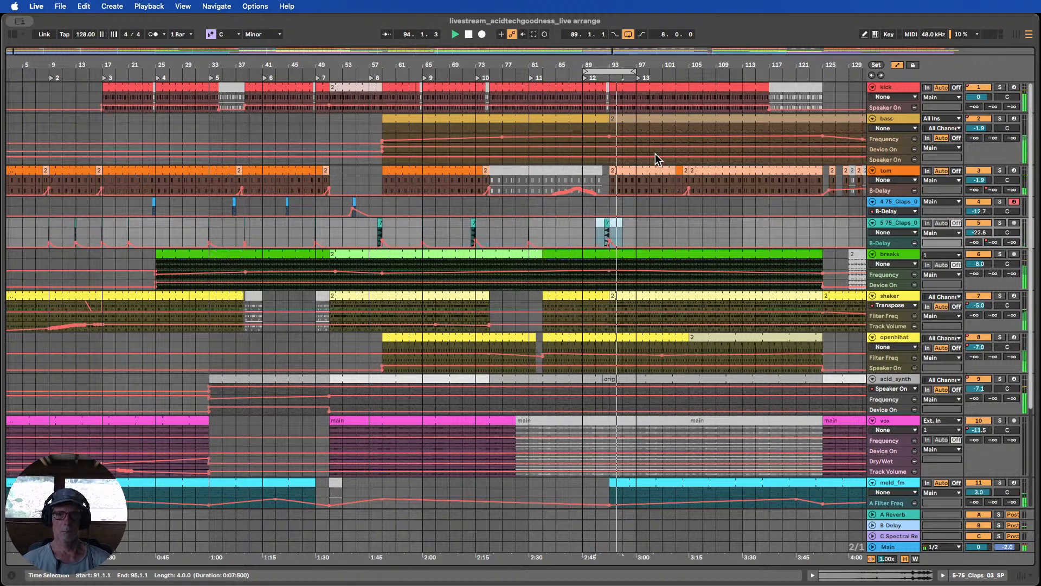
click(661, 166)
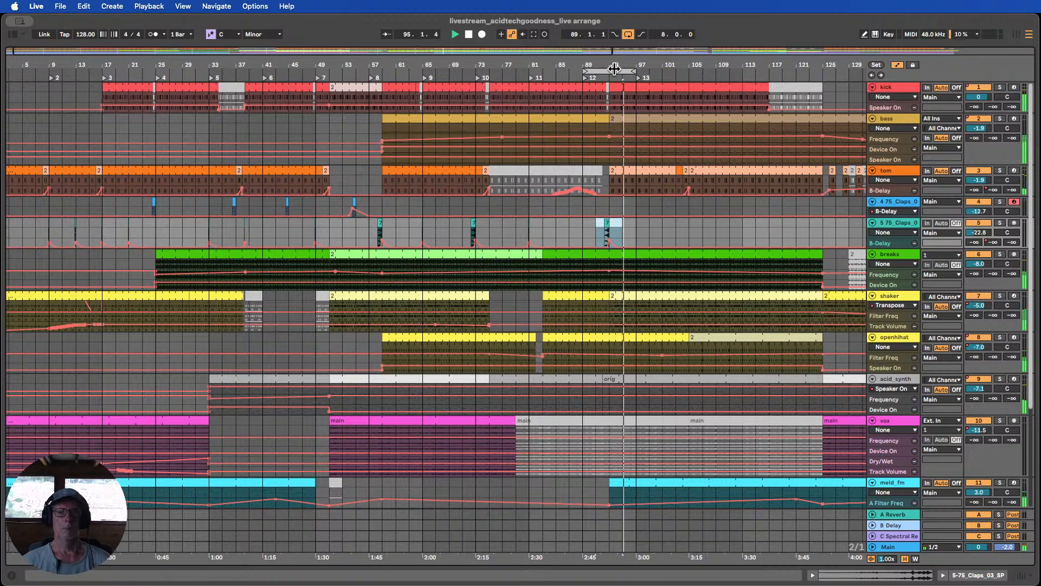
Move the eight-bar loop region to bar 97 and add a locator named 14 at bar 105
drag(612, 66, 612, 50)
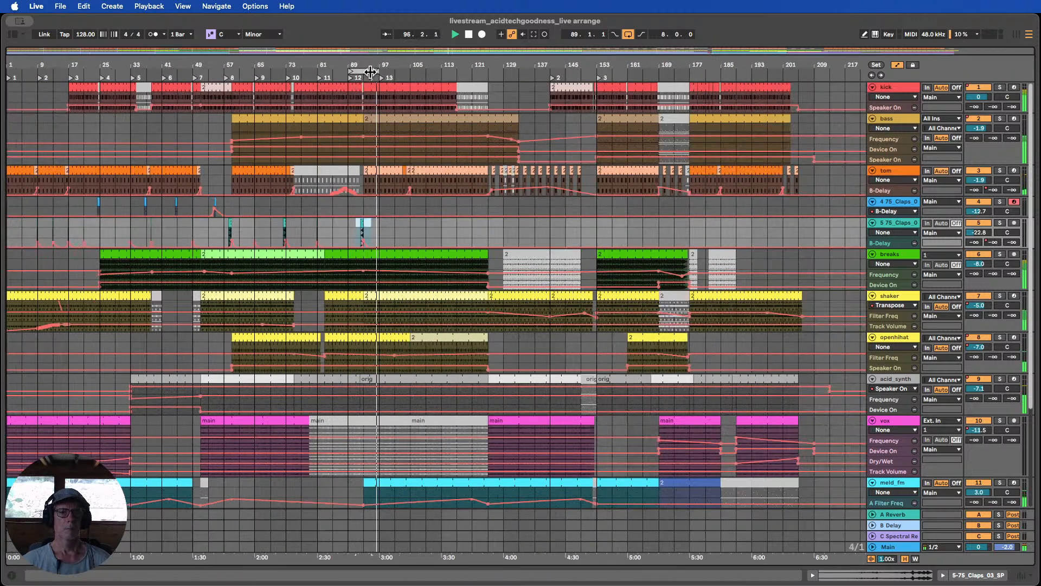
drag(363, 70, 417, 67)
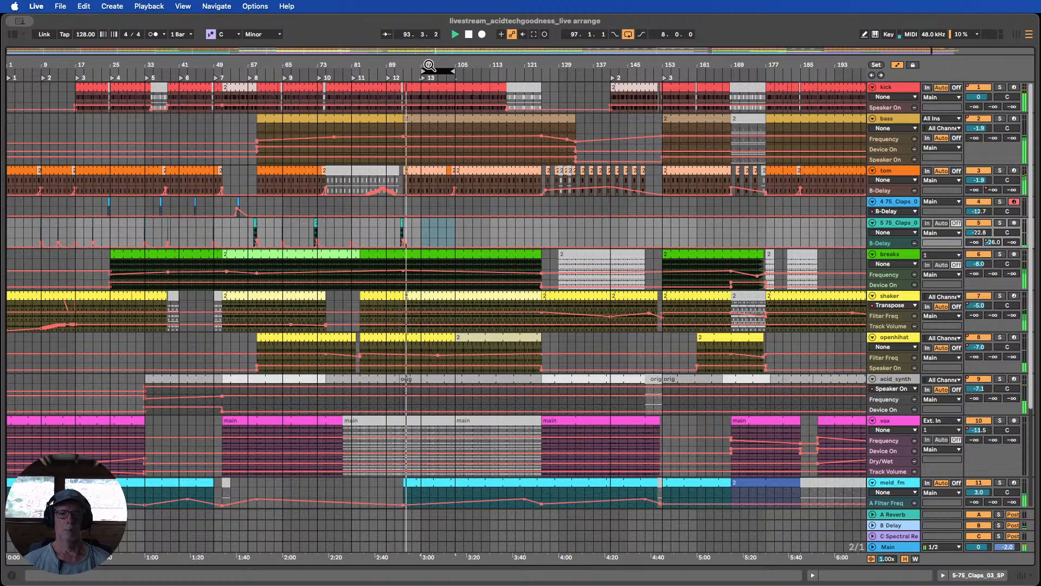
drag(429, 65, 427, 60)
click(409, 98)
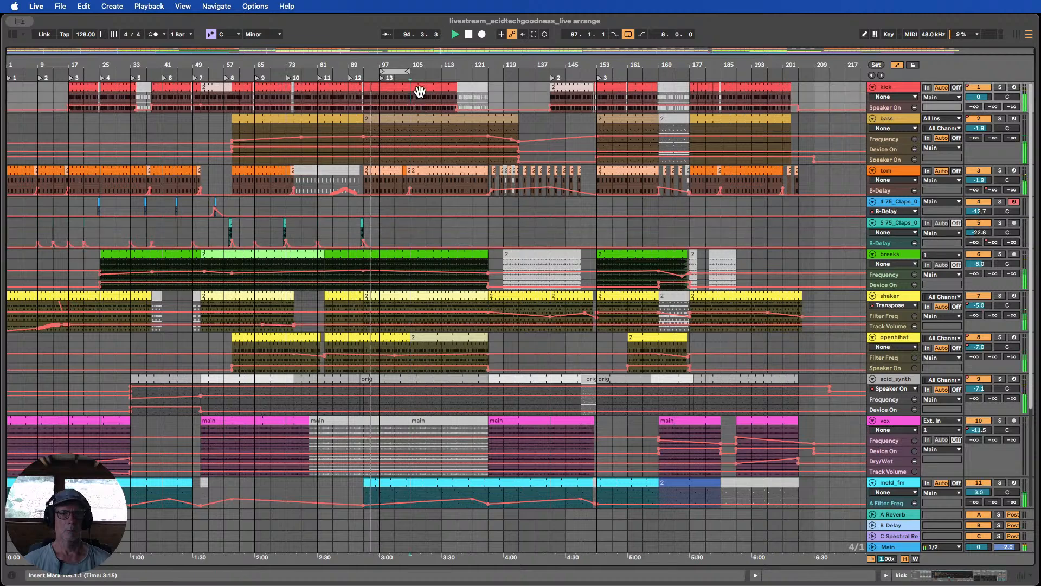
click(877, 65)
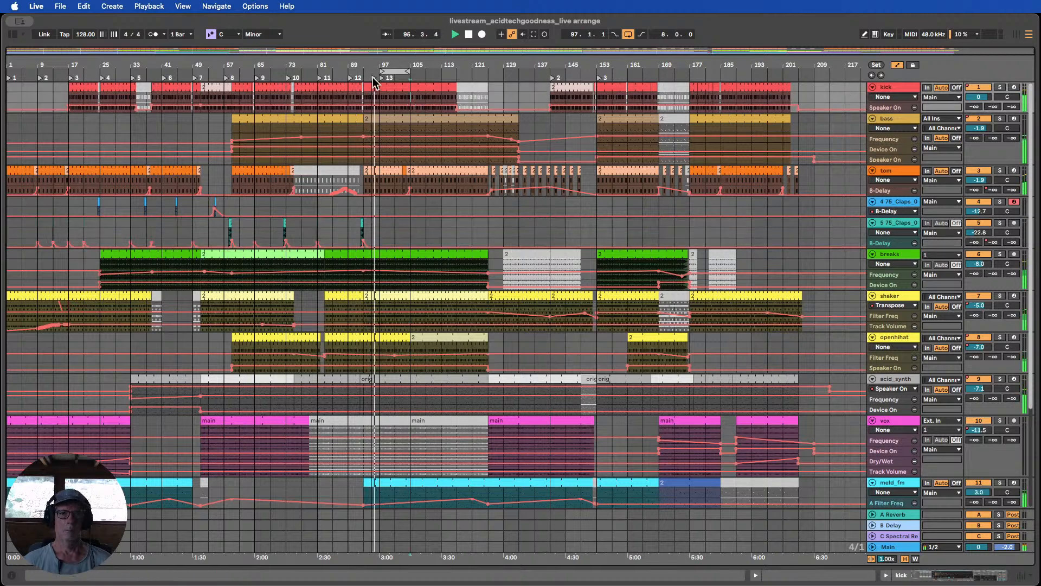
drag(372, 77, 412, 79)
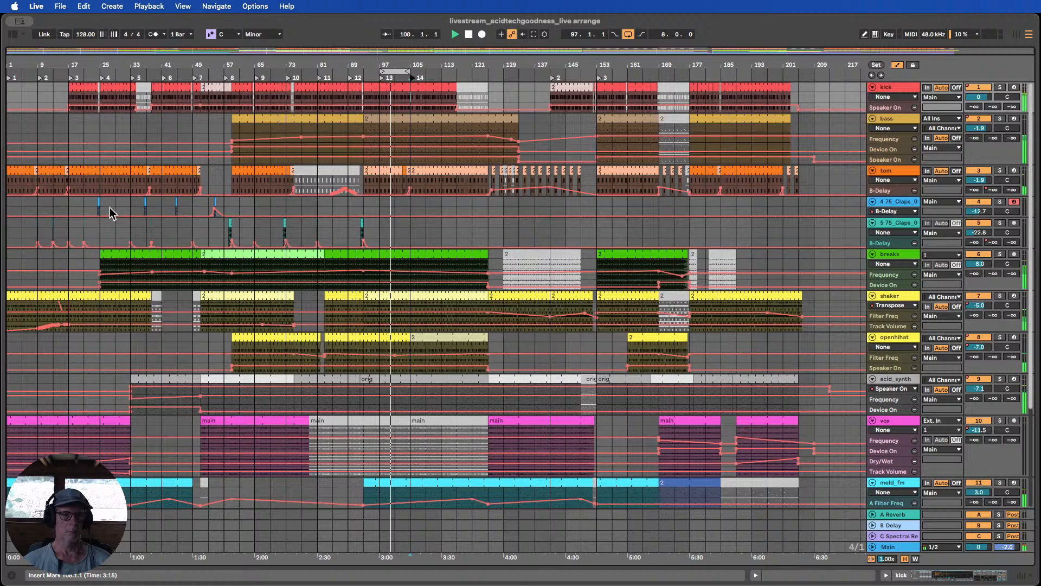
Copy the track 4 clap with its automation from bars 21–29 to bar 101
drag(83, 203, 109, 201)
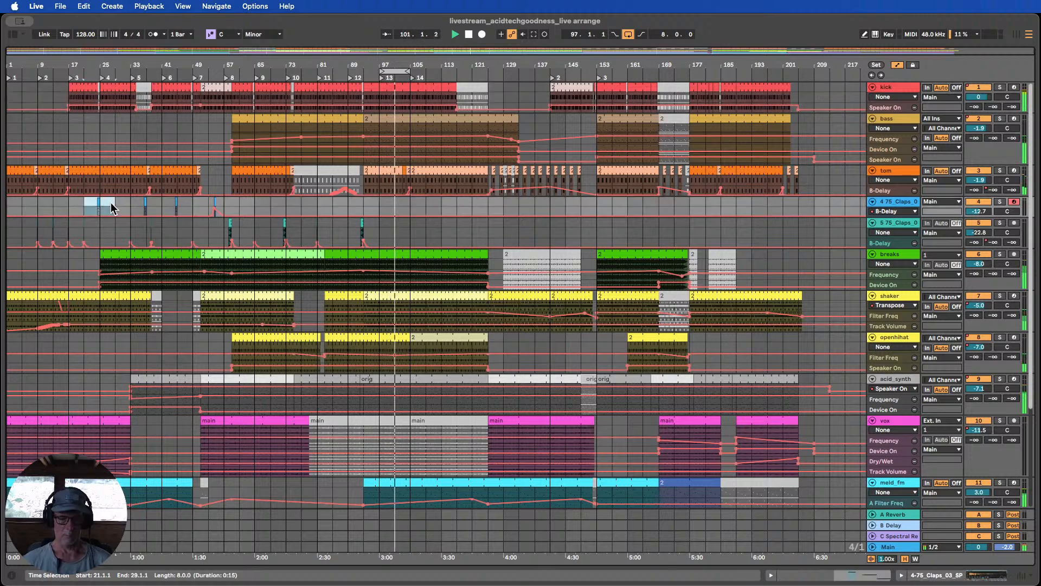
click(393, 202)
key(super+v)
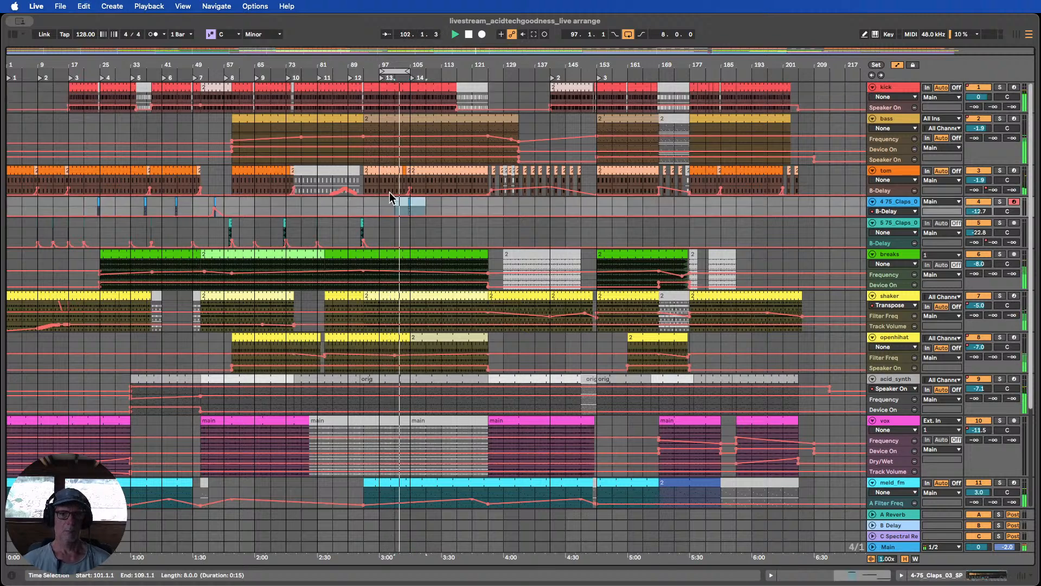
Move the eight-bar loop region to bar 113 and add a locator named 15 there
drag(404, 71, 435, 69)
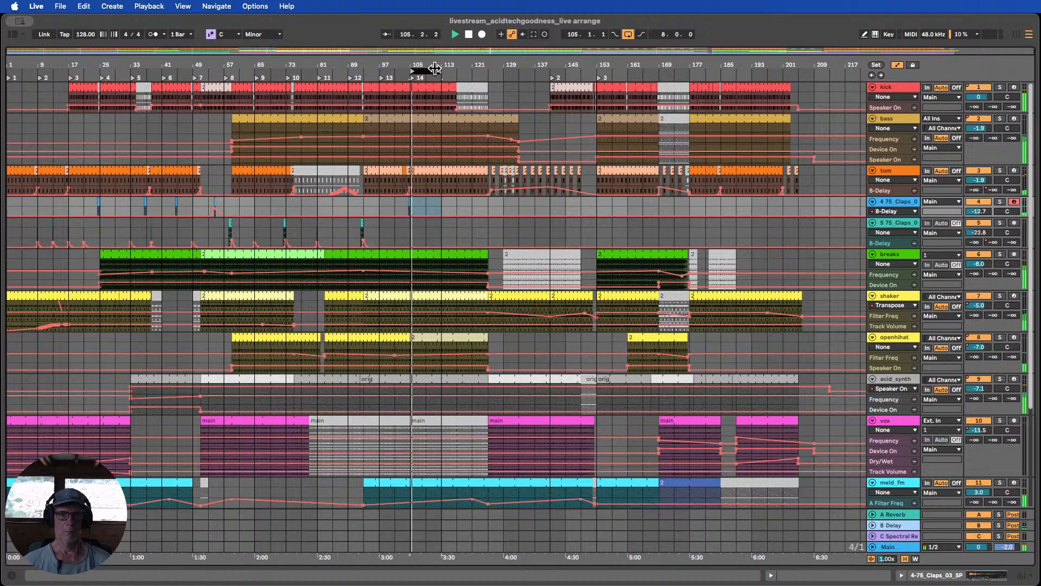
drag(423, 70, 459, 70)
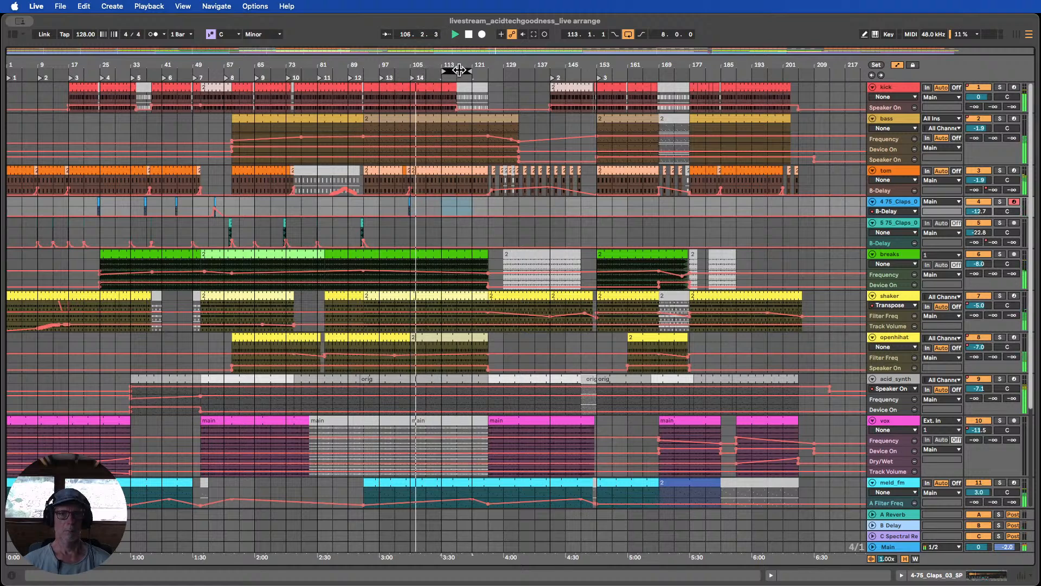
click(441, 212)
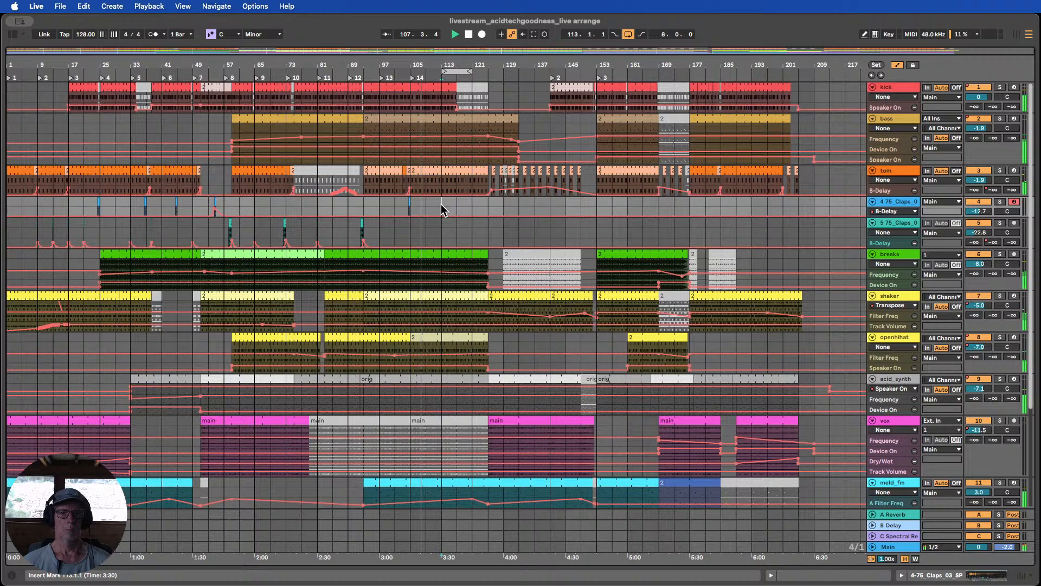
click(876, 65)
drag(427, 78, 433, 77)
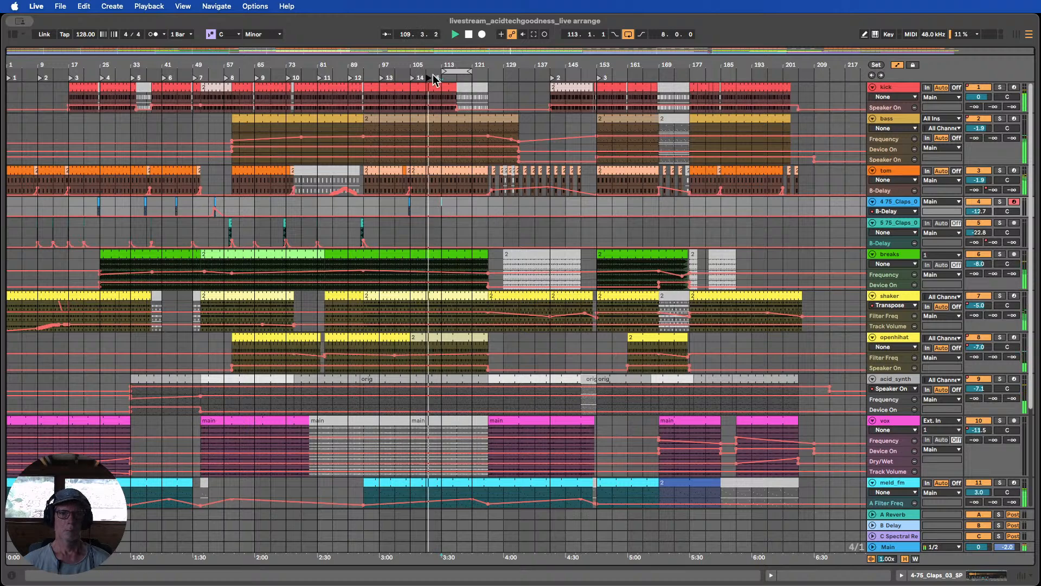
Copy the track 5 clap with its automation from bars 89–97 to bar 109
drag(348, 223, 380, 224)
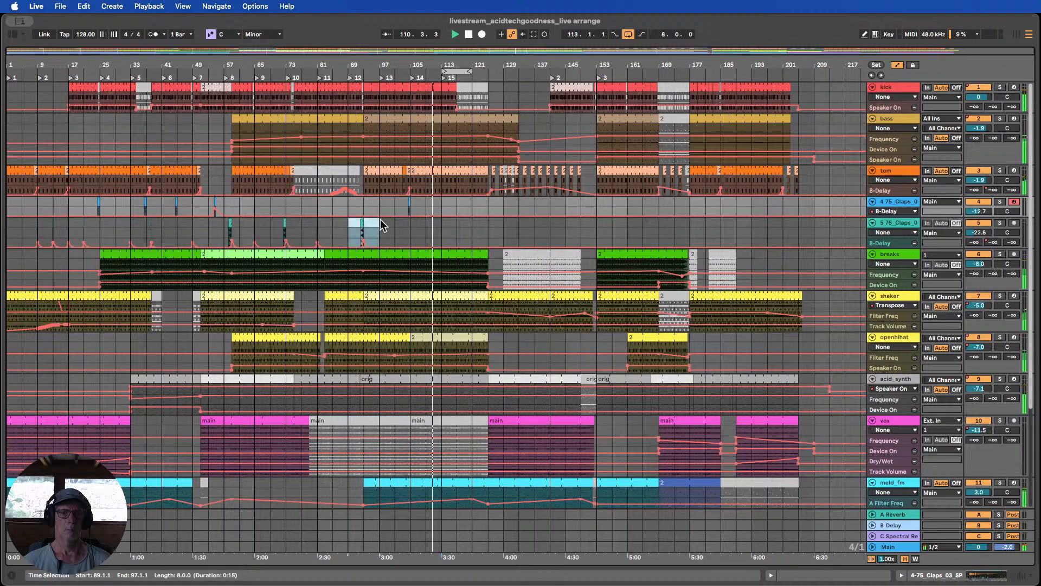
key(super+c)
click(433, 230)
key(super+v)
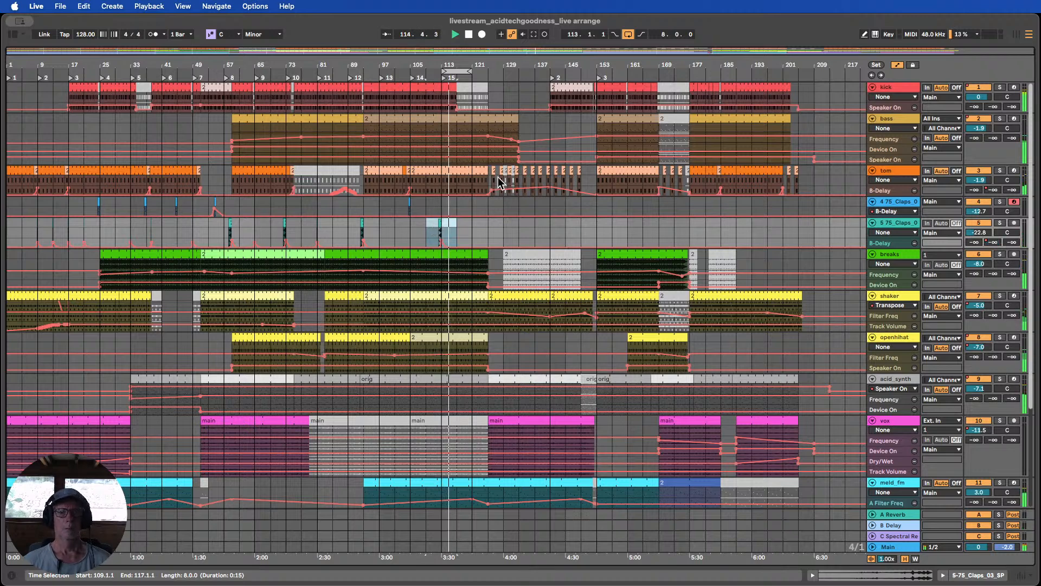
Add locators named 16 at bar 121 and 17 at bar 129, leaving the eight-bar loop region at bar 121
drag(464, 70, 499, 69)
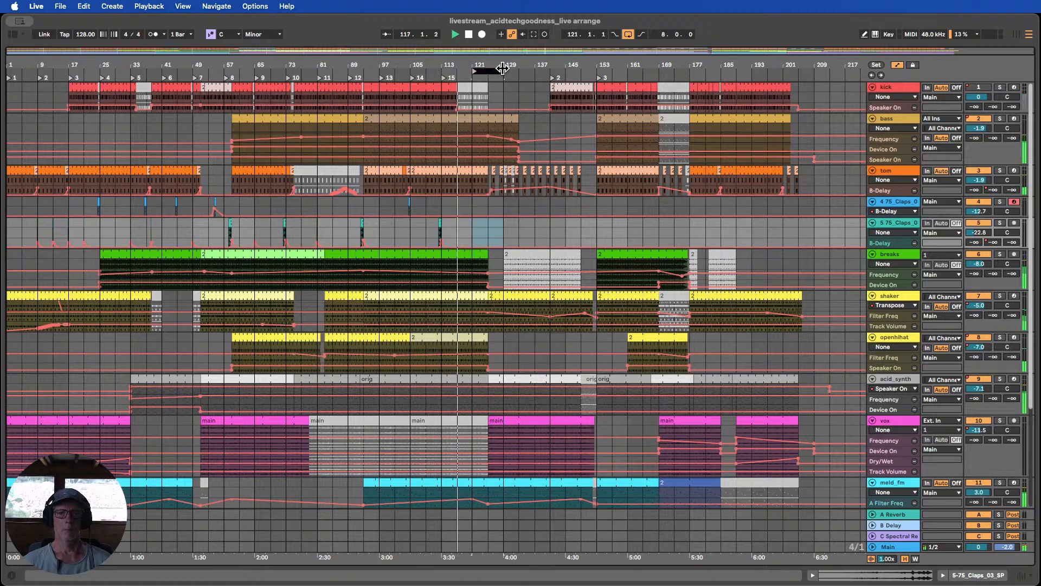
click(474, 71)
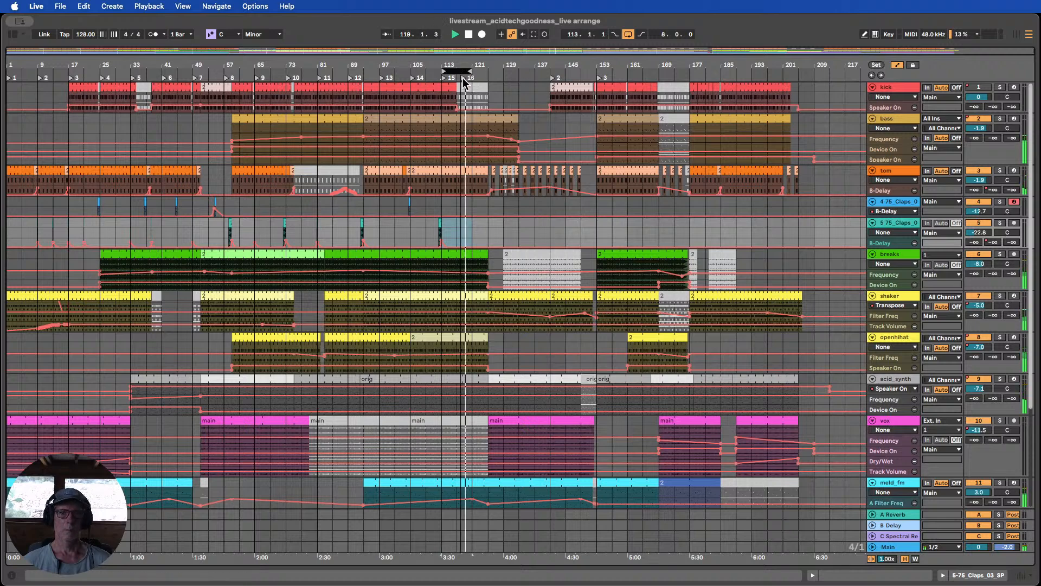
drag(460, 71, 508, 76)
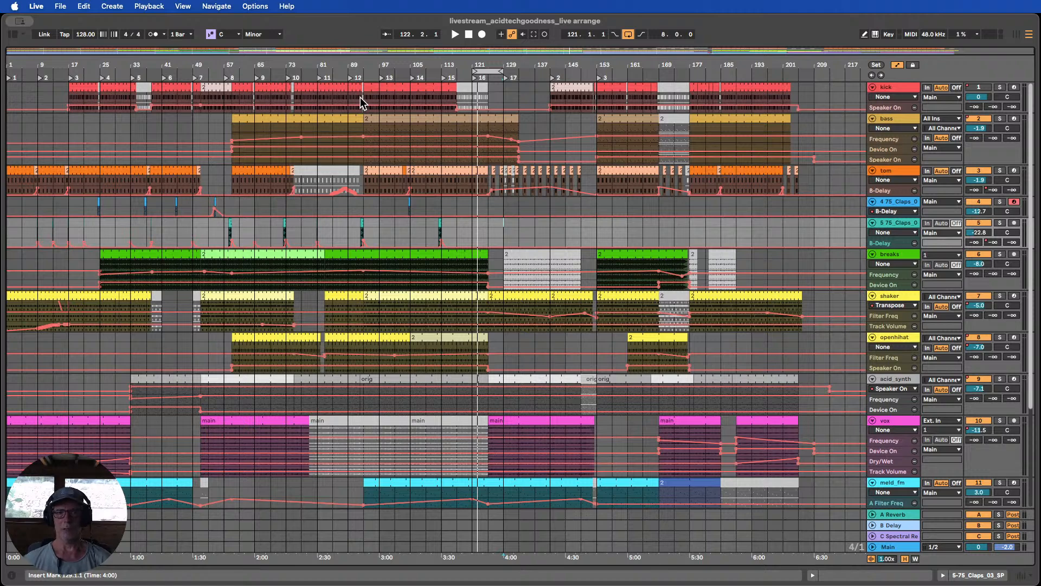
With the eight-bar loop region moved to bar 129, add a locator named 18 at bar 137 and shift locator 2 to bar 145
click(462, 69)
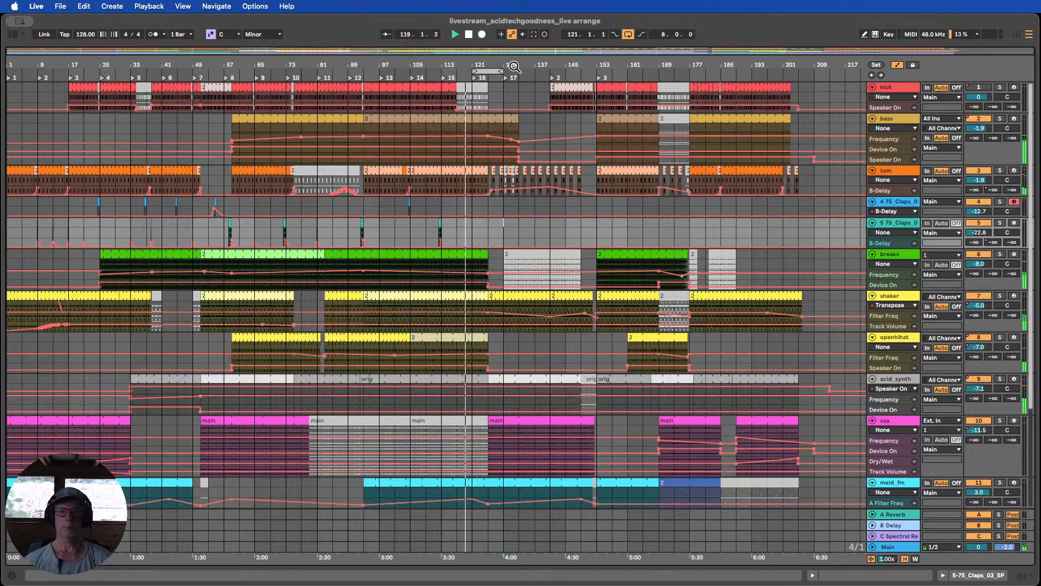
drag(478, 69, 519, 69)
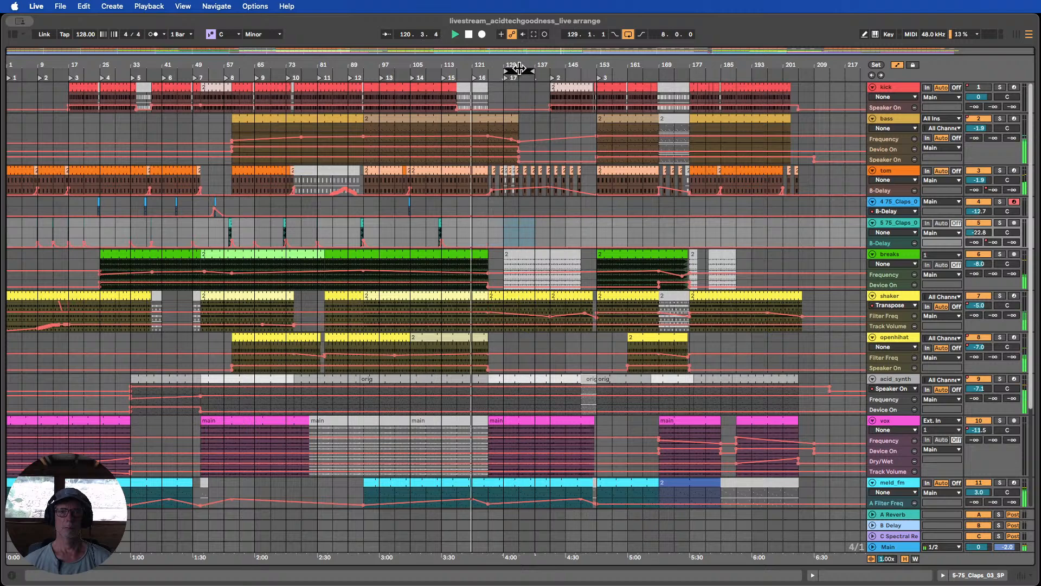
click(534, 96)
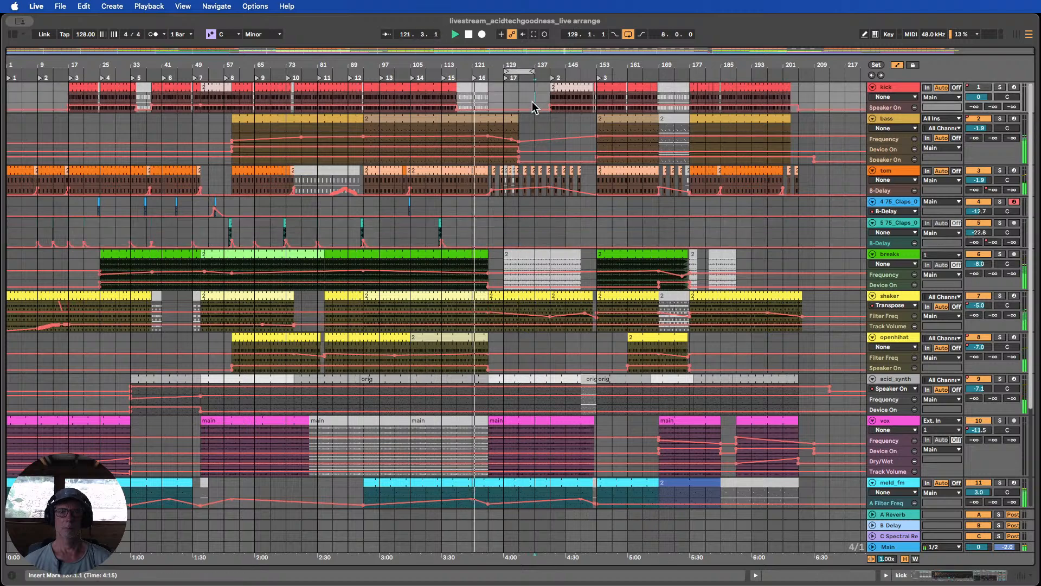
click(876, 65)
drag(476, 78, 570, 77)
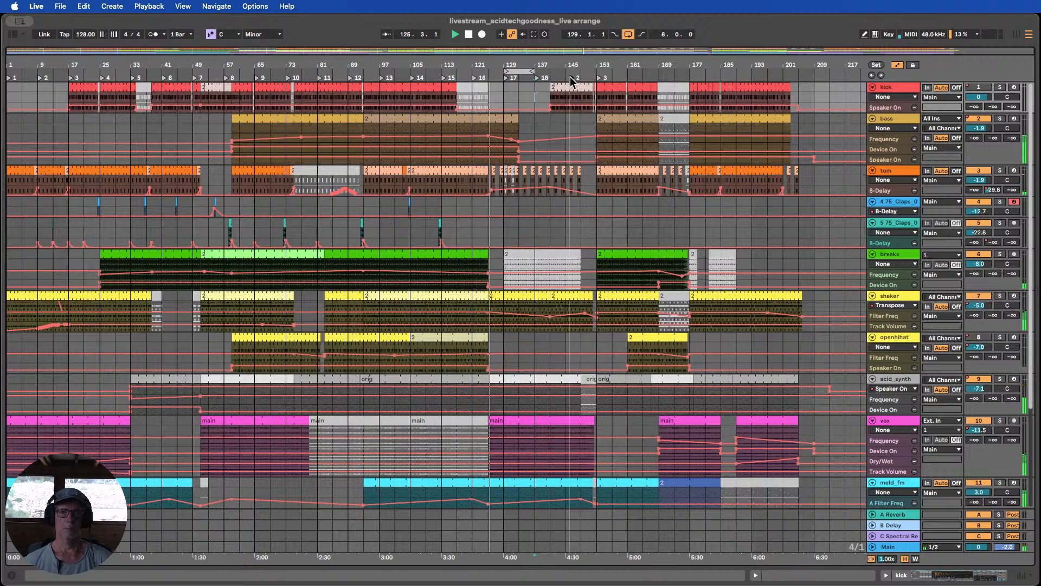
During playback from about bar 117, enlarge the Effects track's Macro 7 and Macro 5 automation lanes and show its Map8 rack
click(462, 69)
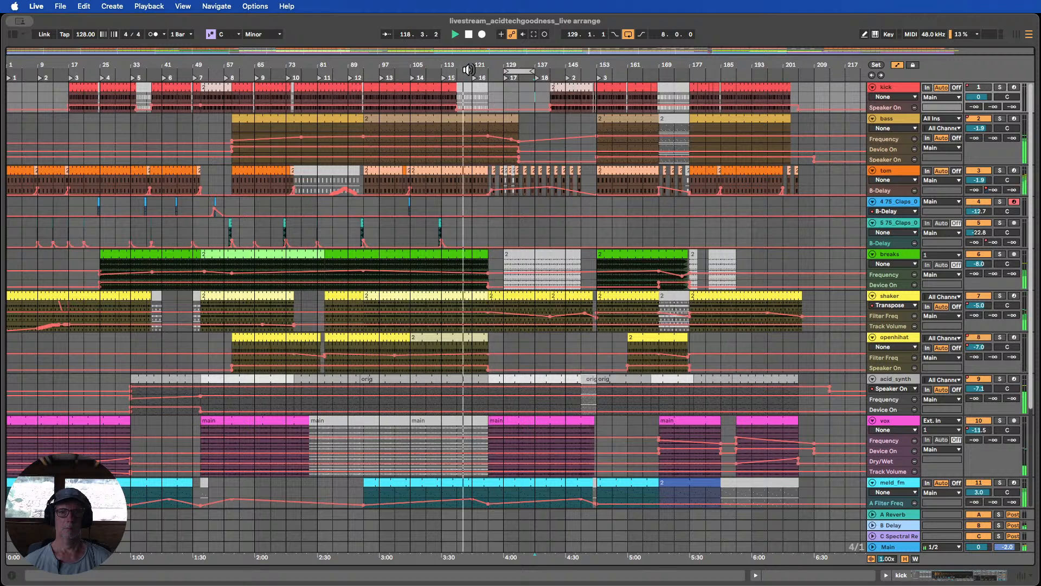
scroll(532, 216, down, 5)
scroll(592, 248, down, 1)
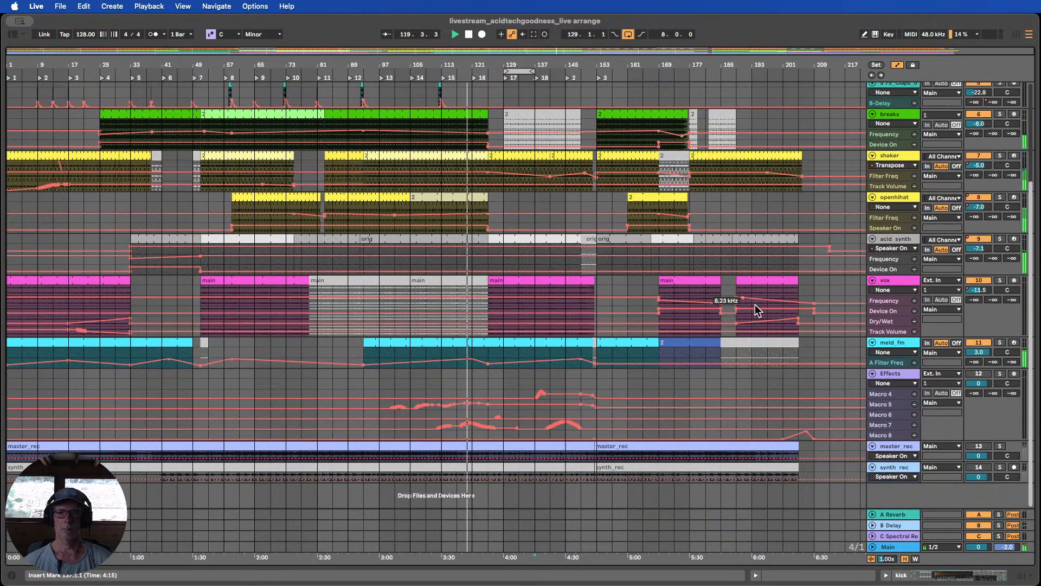
drag(887, 429, 887, 467)
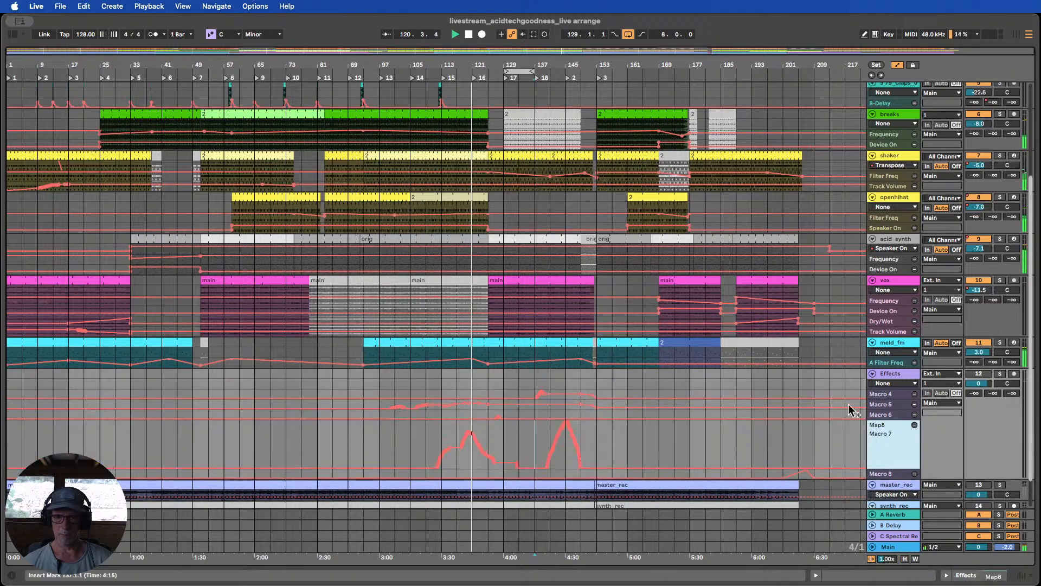
scroll(851, 411, down, 2)
double_click(896, 335)
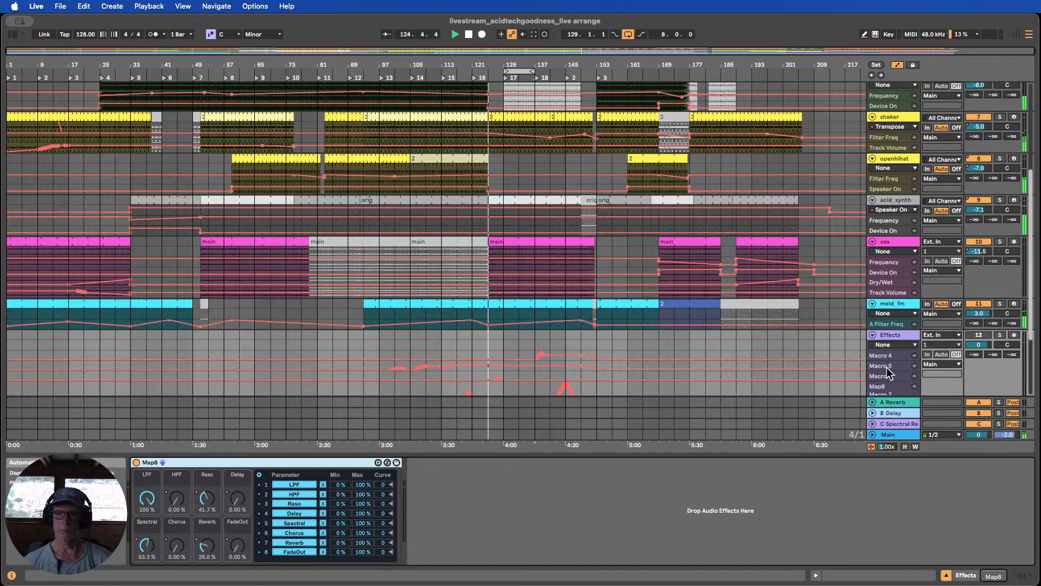
drag(887, 370, 886, 409)
scroll(650, 275, down, 5)
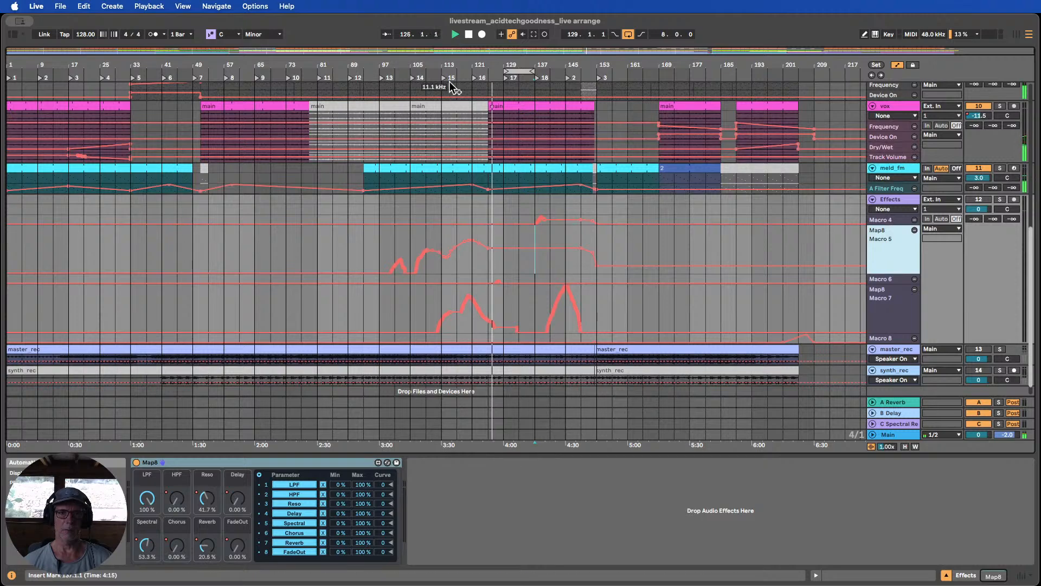
Raise the Effects track's Macro 5 automation to a peak of 87.0 % at bar 137 and play back from locator 16
click(459, 72)
drag(512, 63, 518, 130)
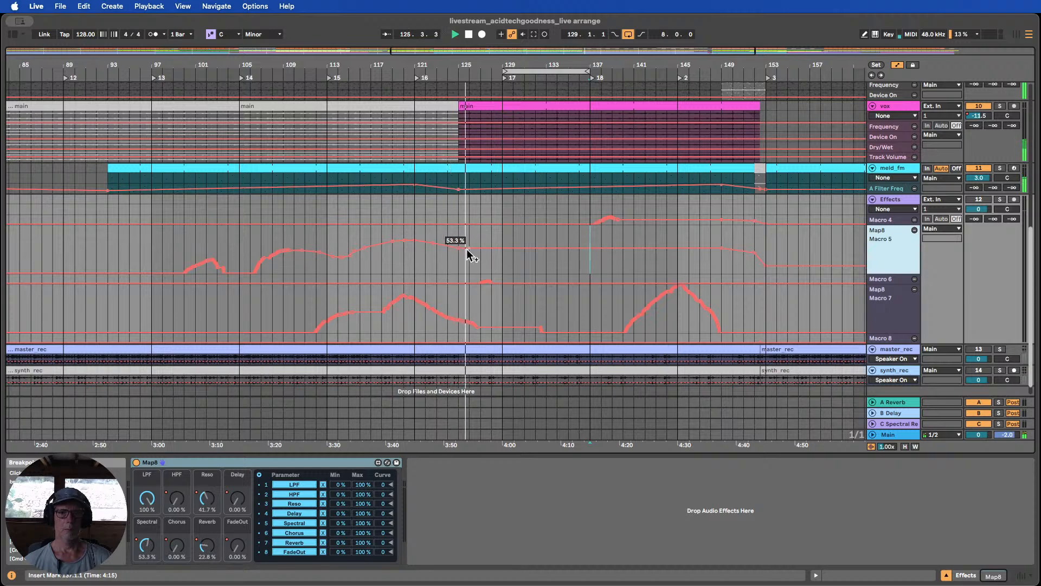
drag(470, 248, 590, 232)
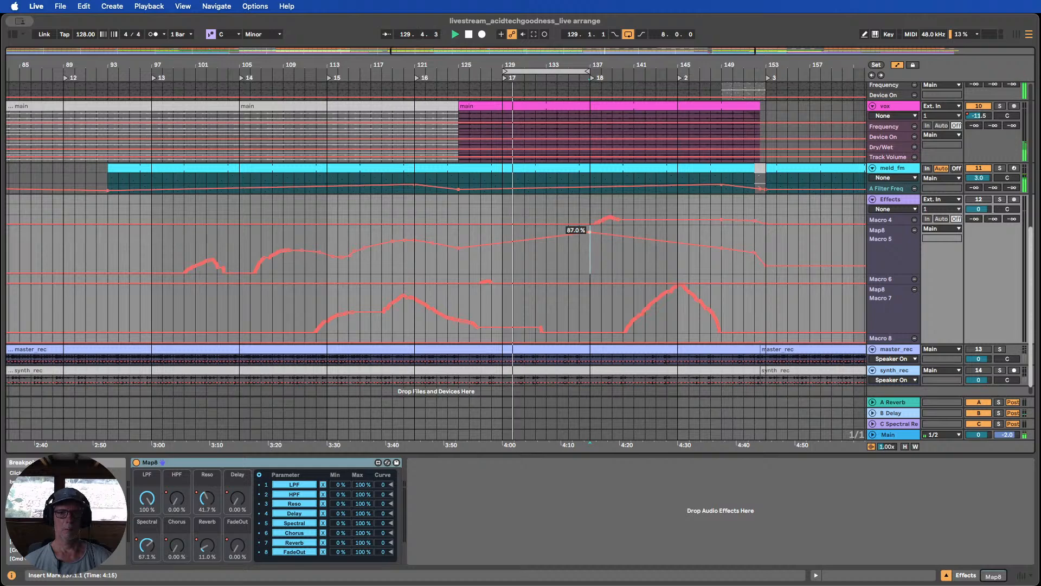
click(417, 79)
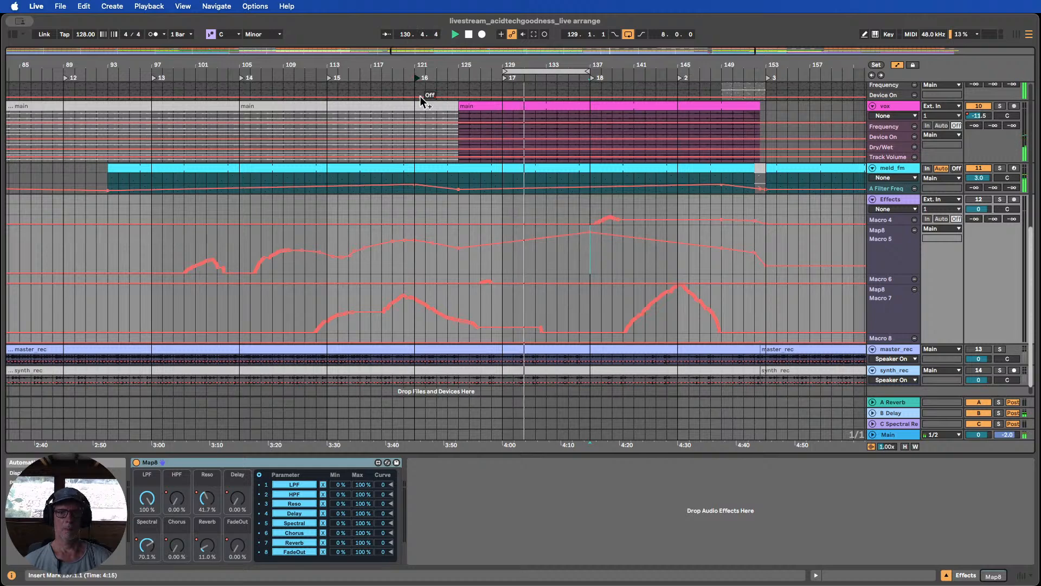
scroll(477, 169, up, 10)
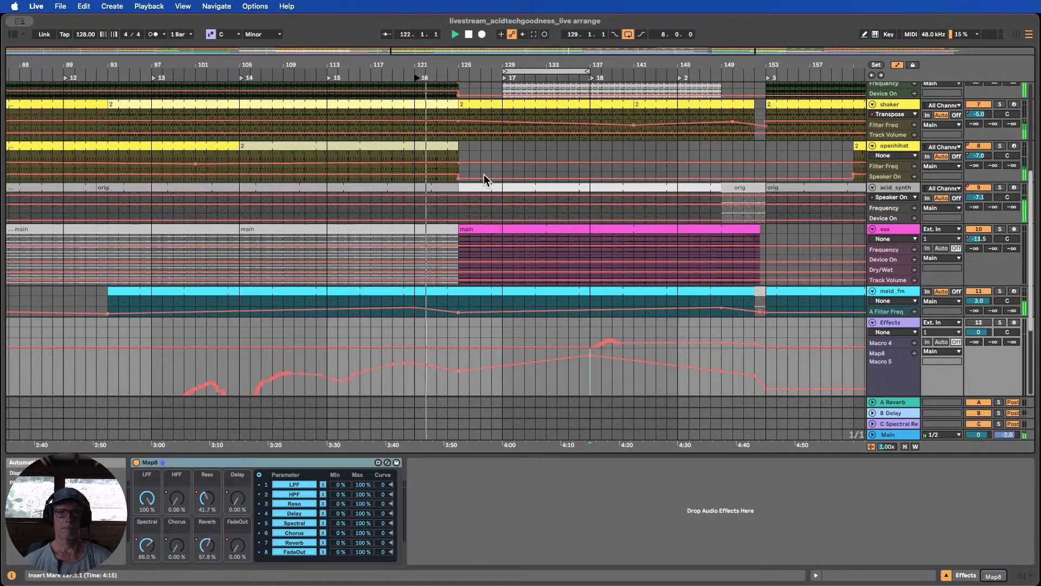
scroll(484, 179, down, 10)
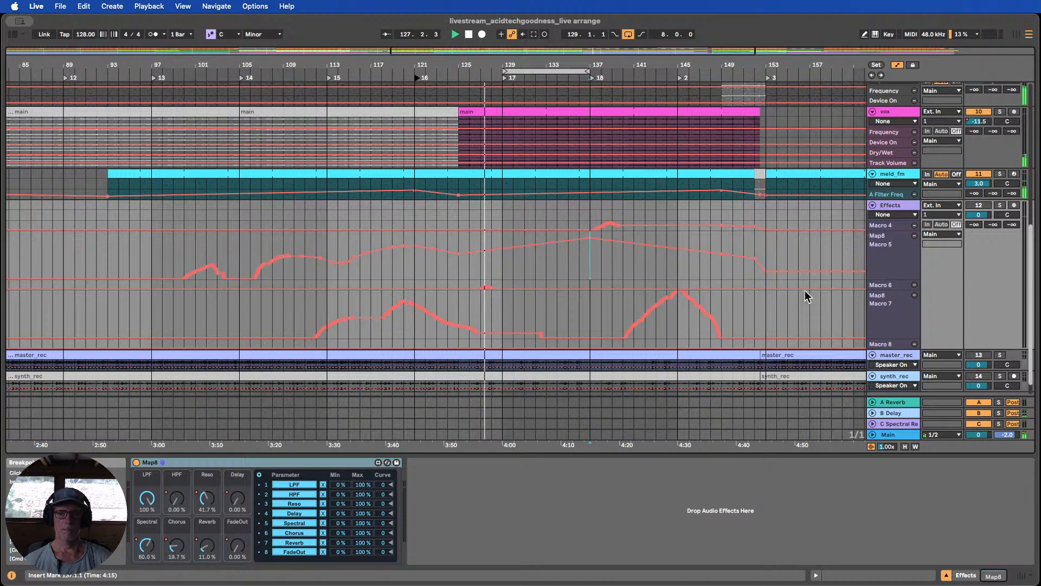
Enlarge the Effects track's Macro 6 automation lane and copy the clap transition in bars 111 to 115 to bar 135
drag(886, 292, 885, 329)
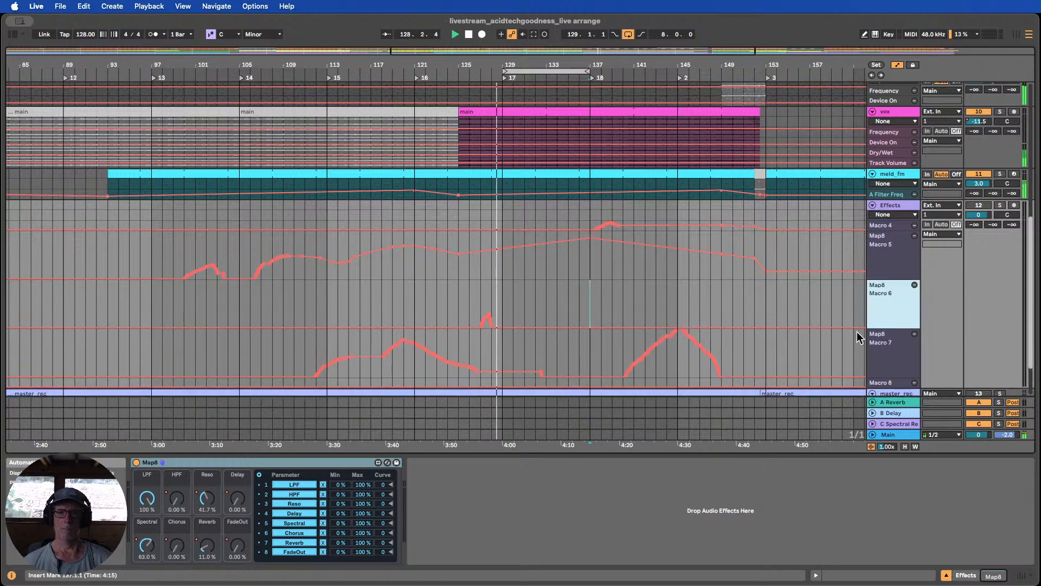
scroll(608, 272, up, 10)
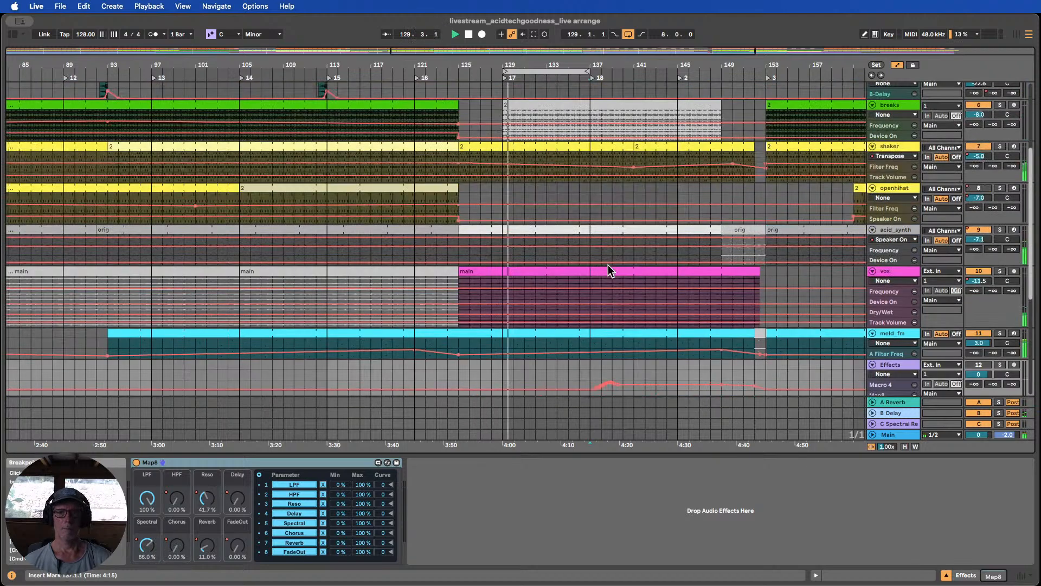
scroll(597, 251, up, 1)
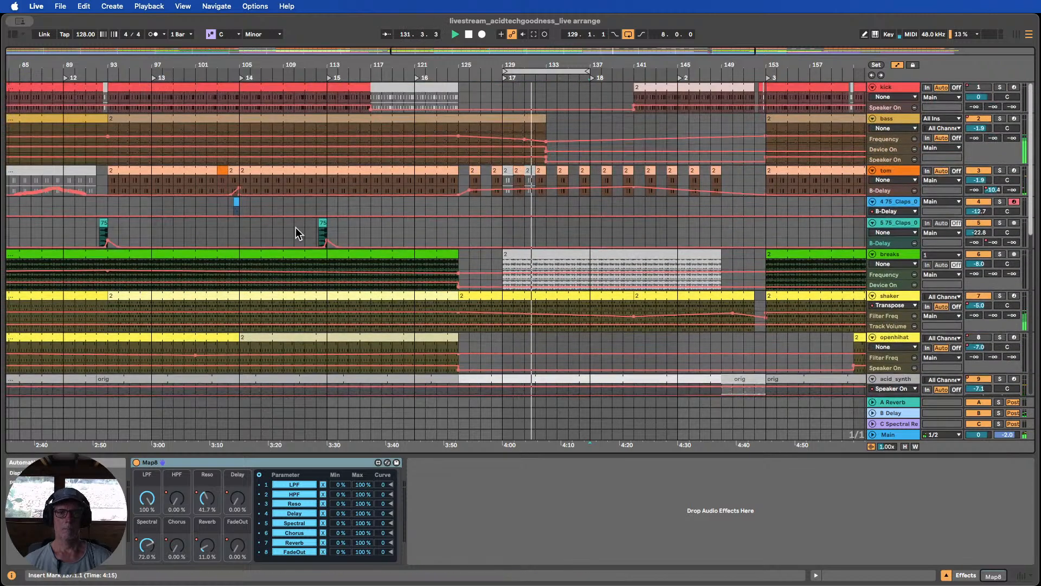
drag(308, 223, 347, 219)
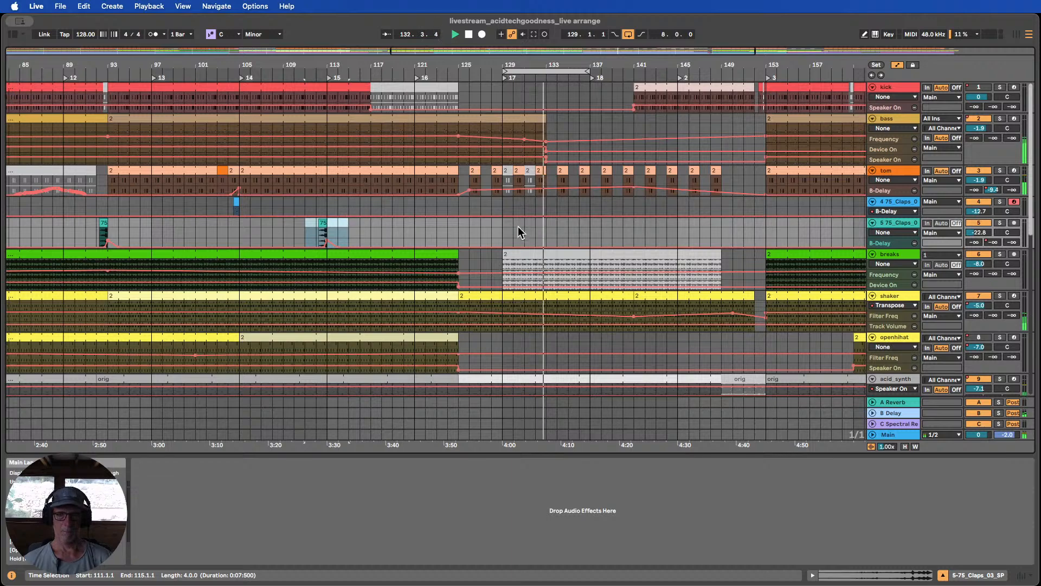
click(566, 230)
key(super+v)
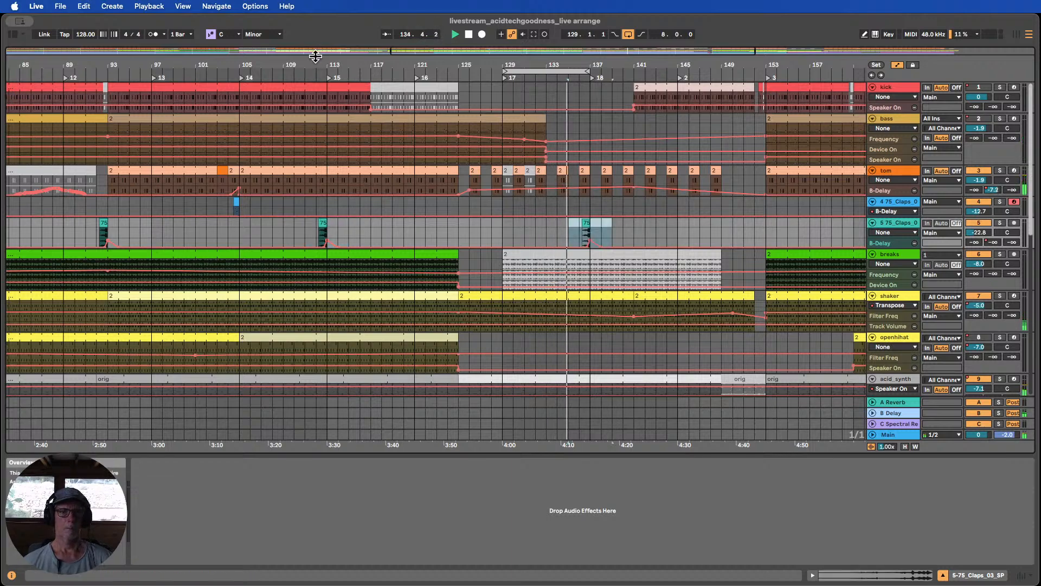
Copy the two-bar clap delay transition starting at bar 80 to bar 128 on the 5 75_Claps track
drag(315, 63, 358, 59)
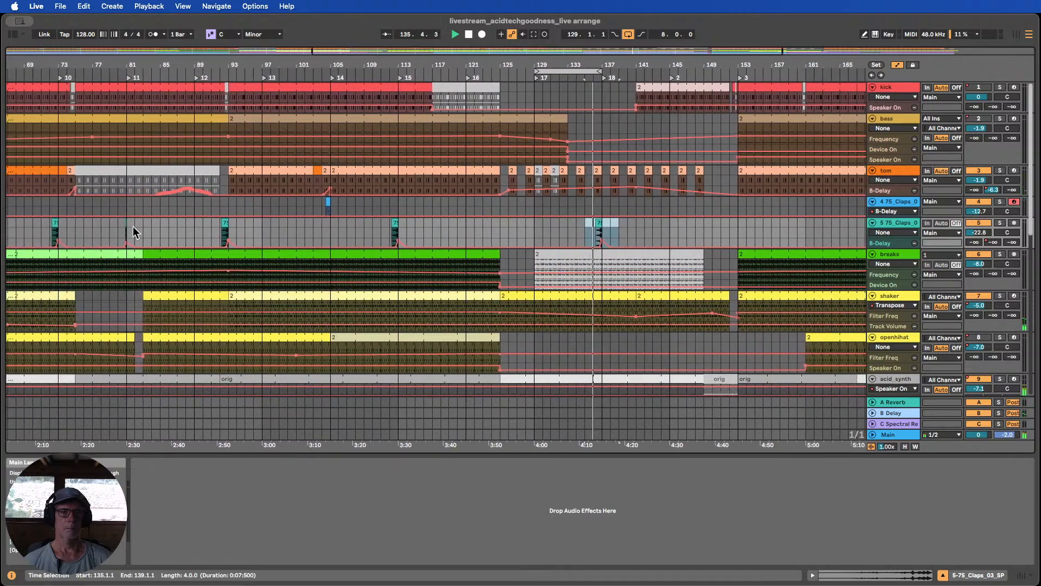
drag(119, 227, 133, 227)
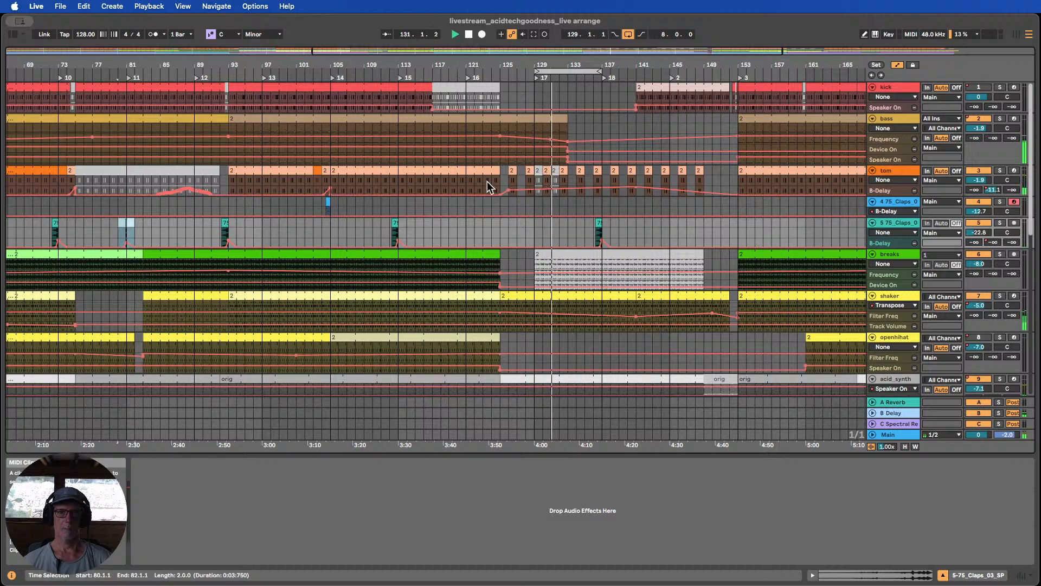
click(522, 234)
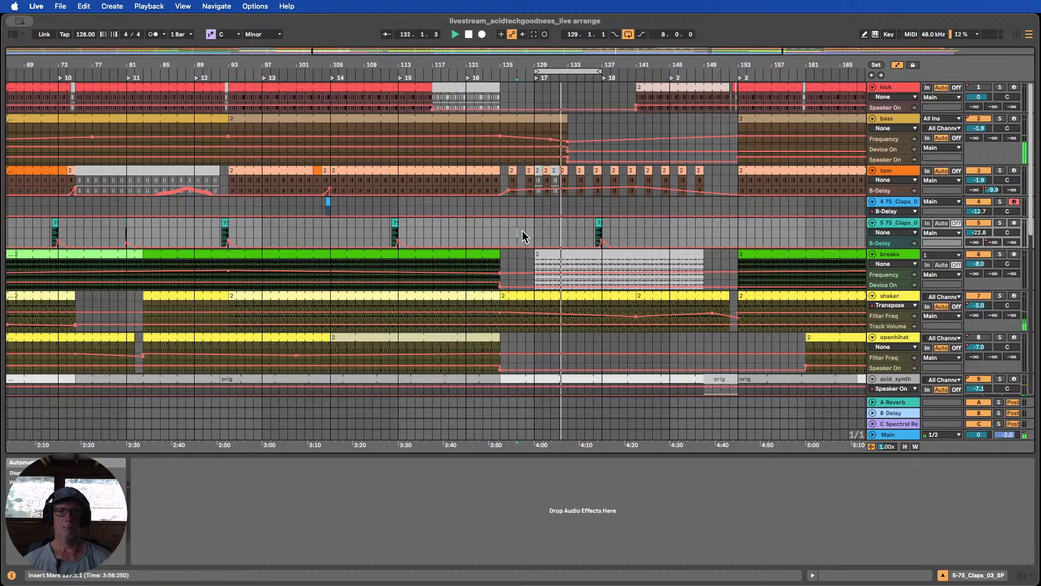
drag(526, 234, 544, 245)
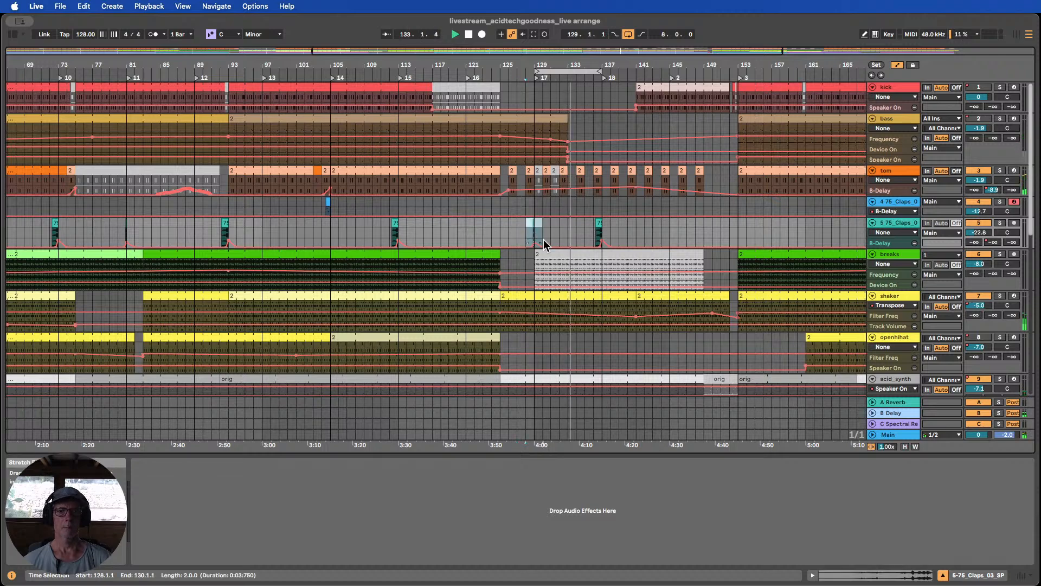
Shift the eight-bar loop region to bar 137 and play back the transition from about bar 119
click(492, 74)
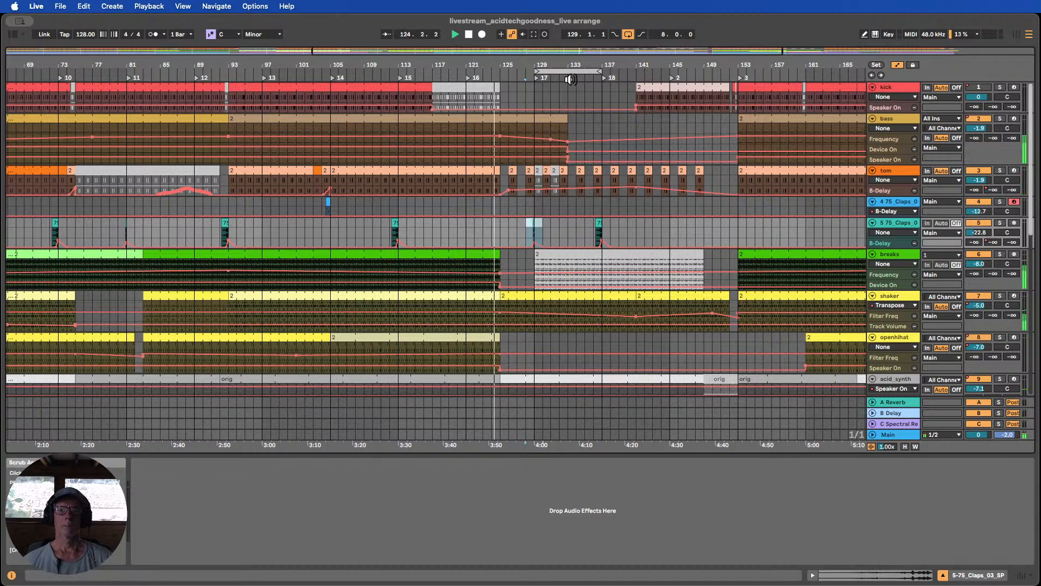
drag(569, 71, 632, 71)
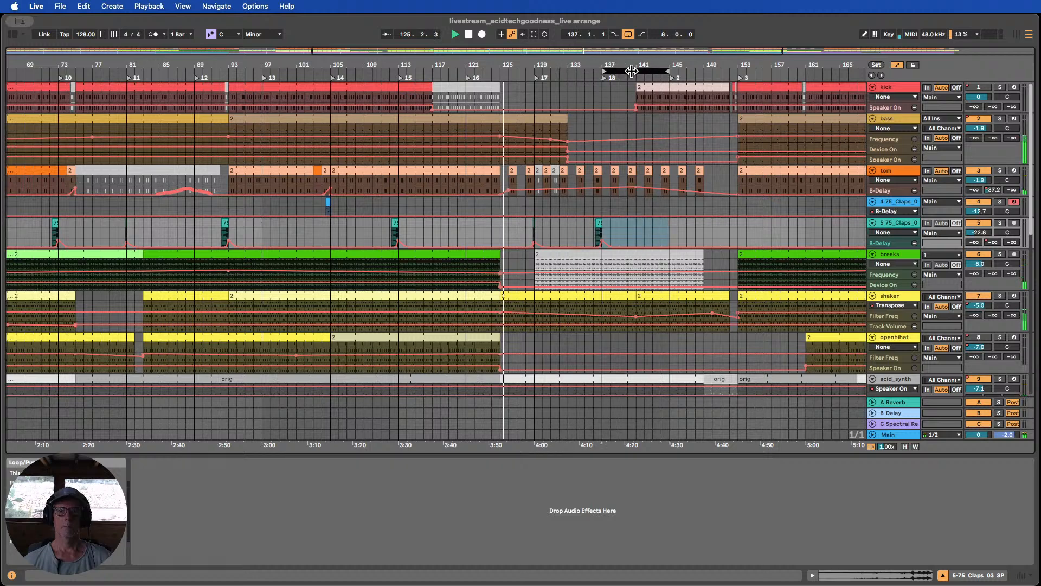
scroll(542, 135, down, 2)
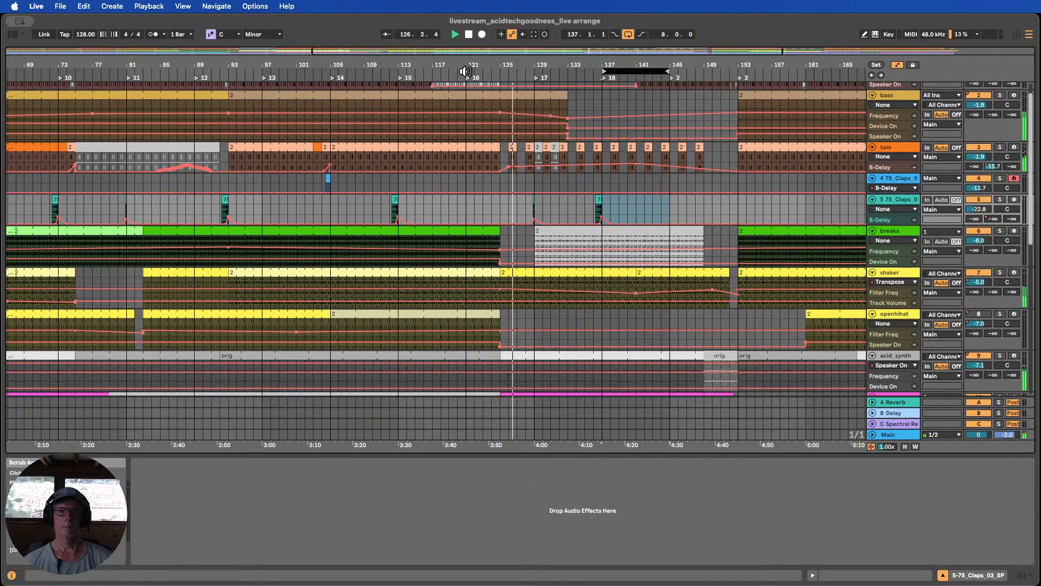
click(453, 72)
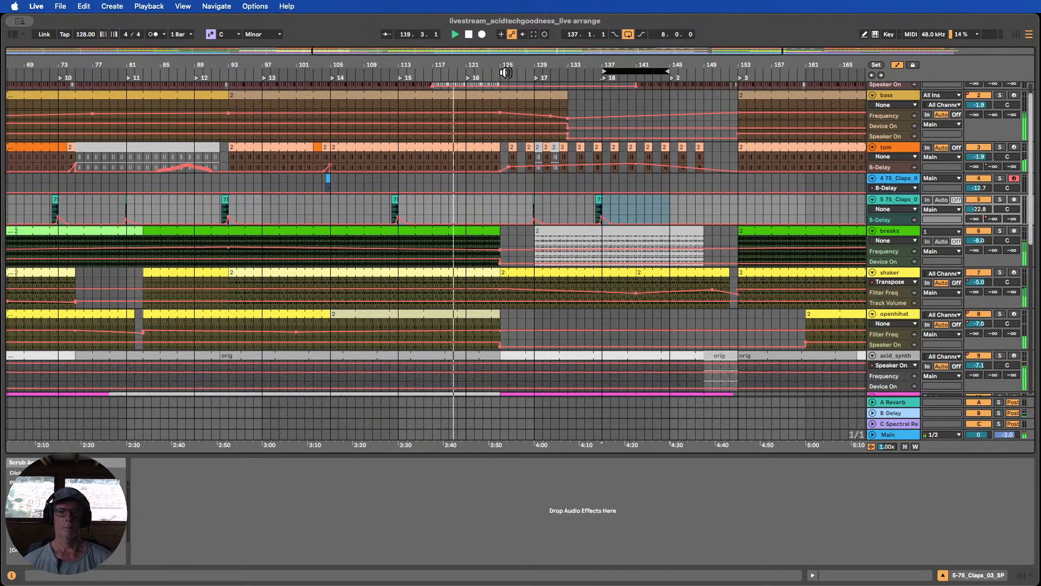
Enlarge the openhihat track's Filter Freq automation lane and compare it with the other drum tracks around bar 125 during playback
click(886, 335)
scroll(821, 336, down, 3)
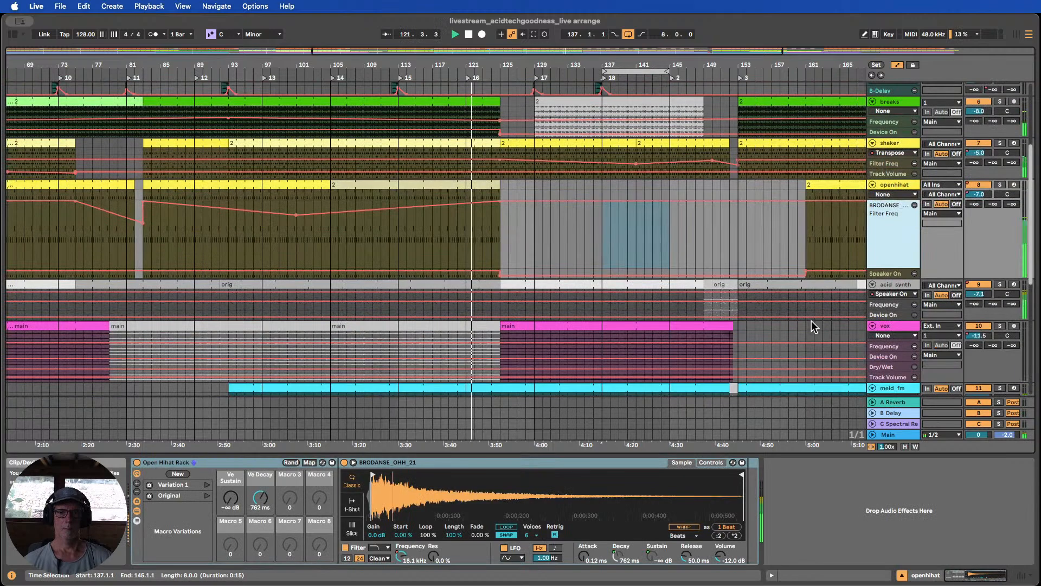
mouse_move(498, 207)
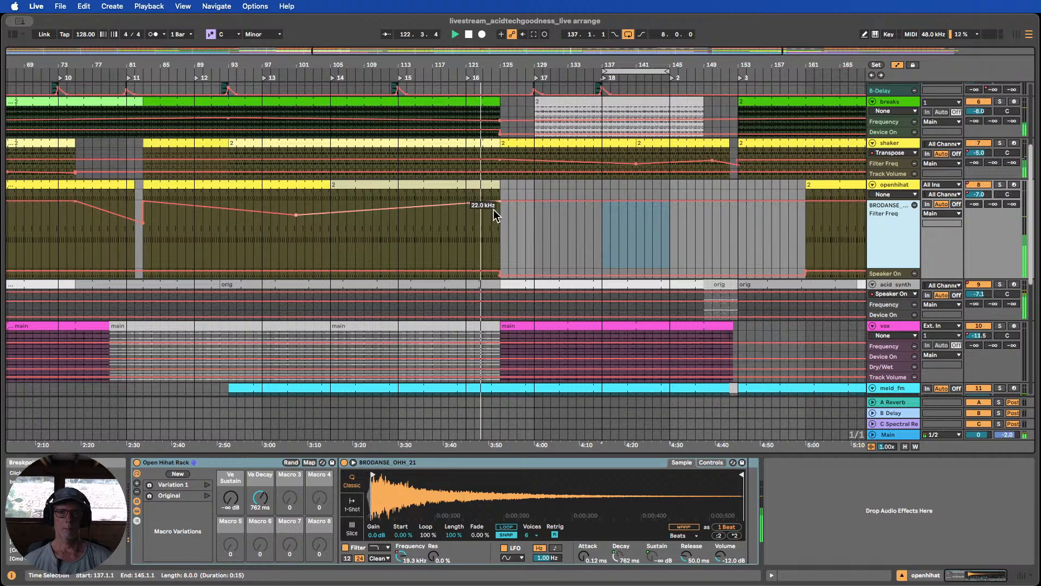
scroll(501, 209, up, 4)
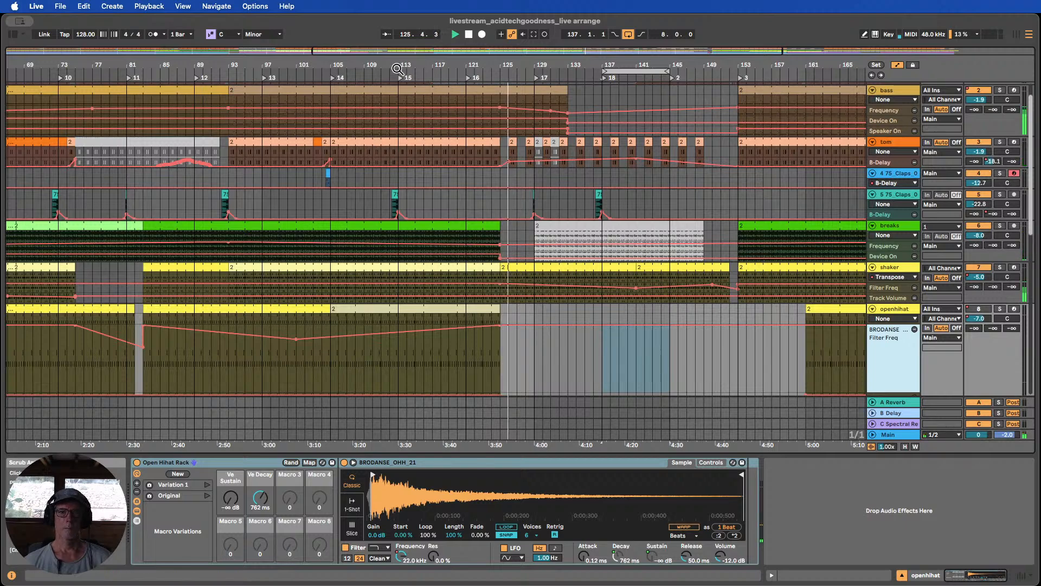
scroll(511, 197, up, 1)
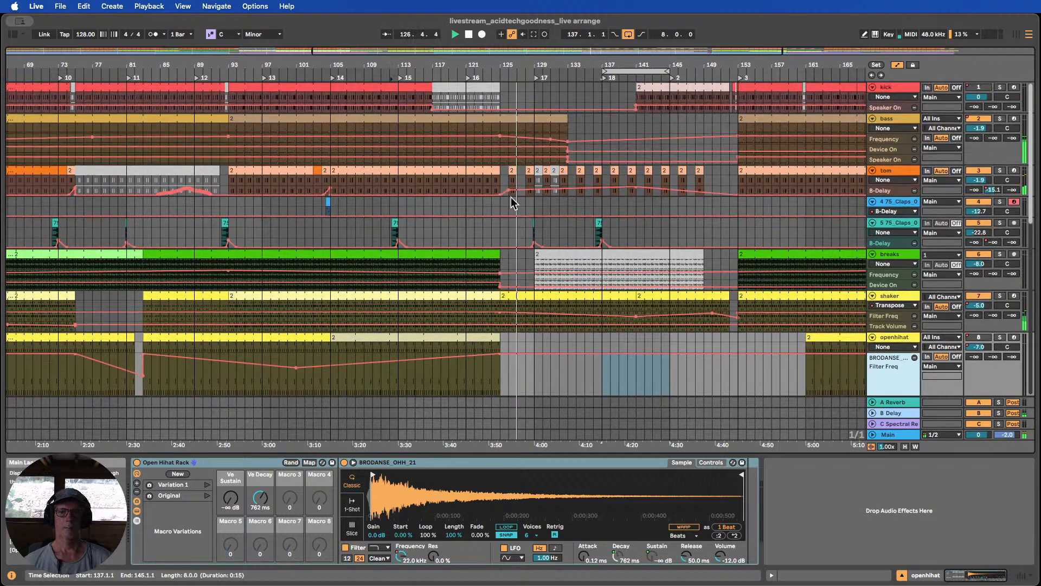
Move the openhihat Filter Freq breakpoint of 22.0 kHz from bar 125 back to bar 117
scroll(510, 197, down, 2)
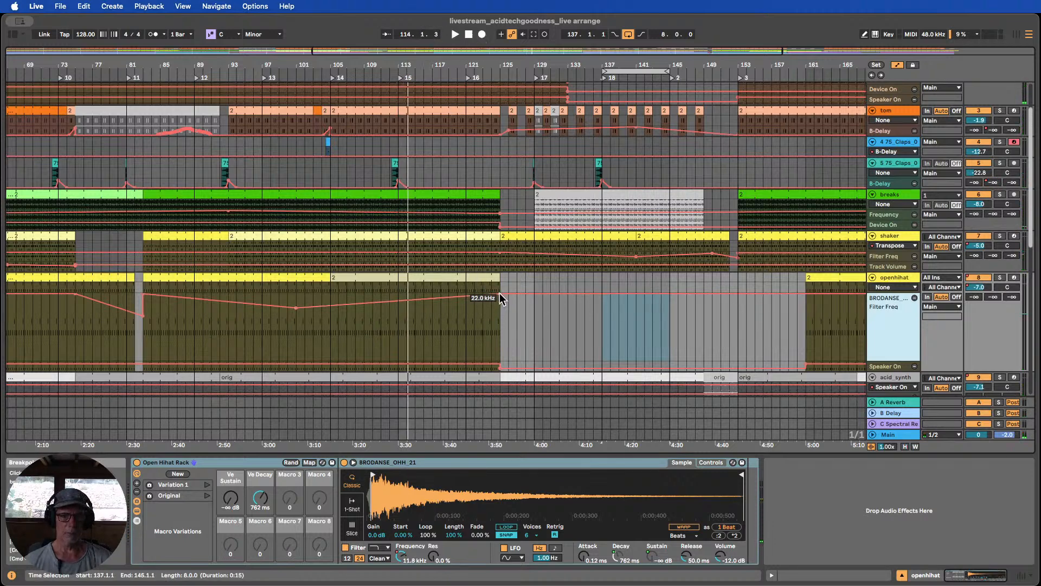
drag(500, 294, 434, 294)
scroll(434, 293, up, 3)
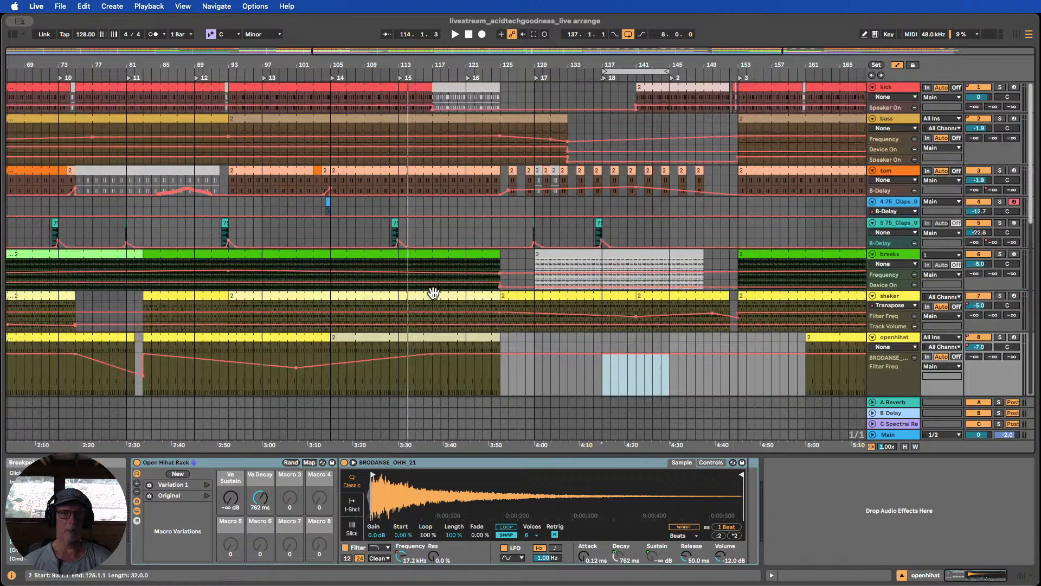
click(431, 354)
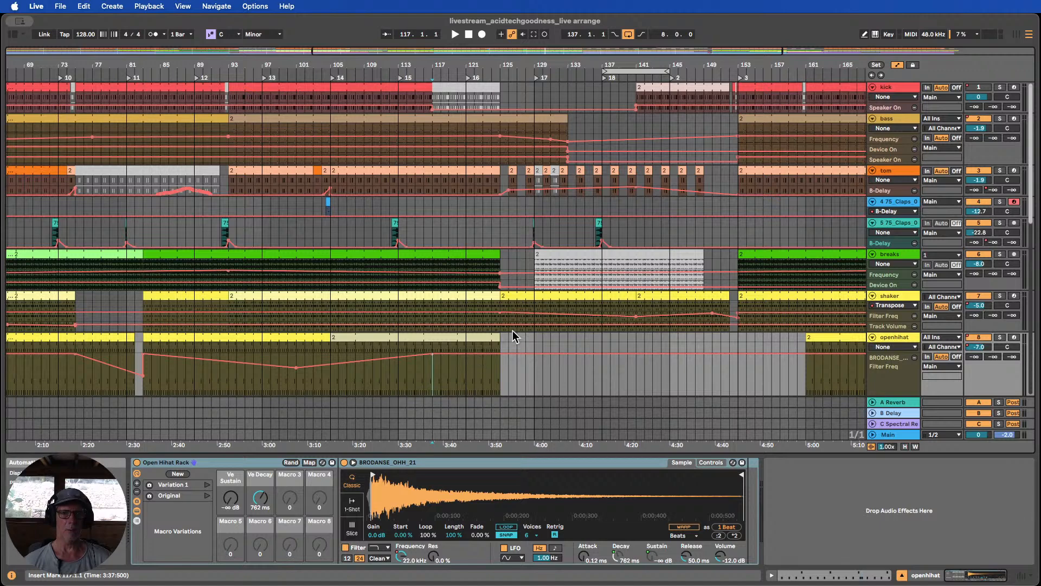
scroll(514, 326, down, 3)
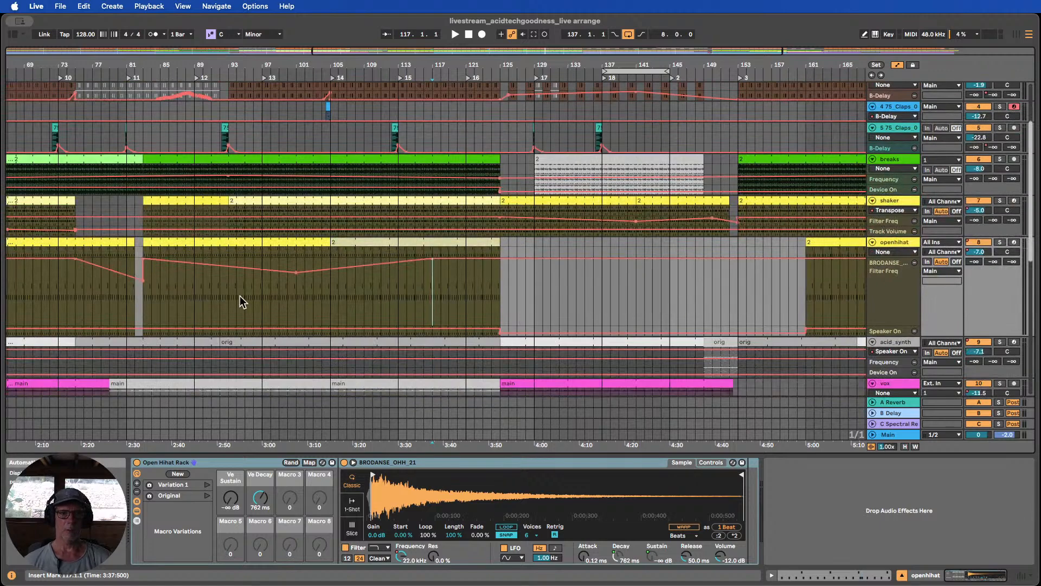
drag(134, 304, 152, 304)
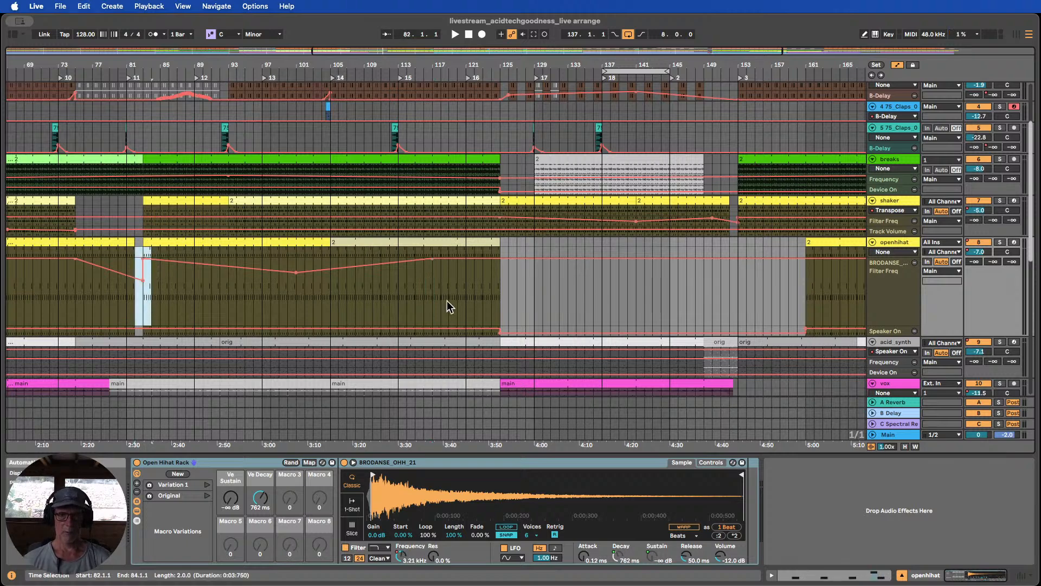
click(493, 285)
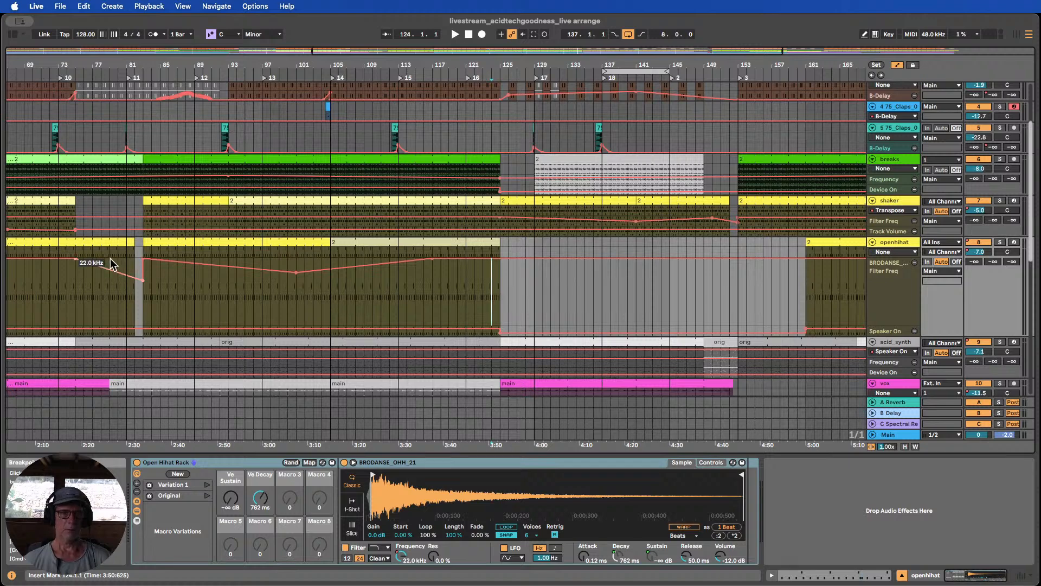
drag(134, 256, 151, 292)
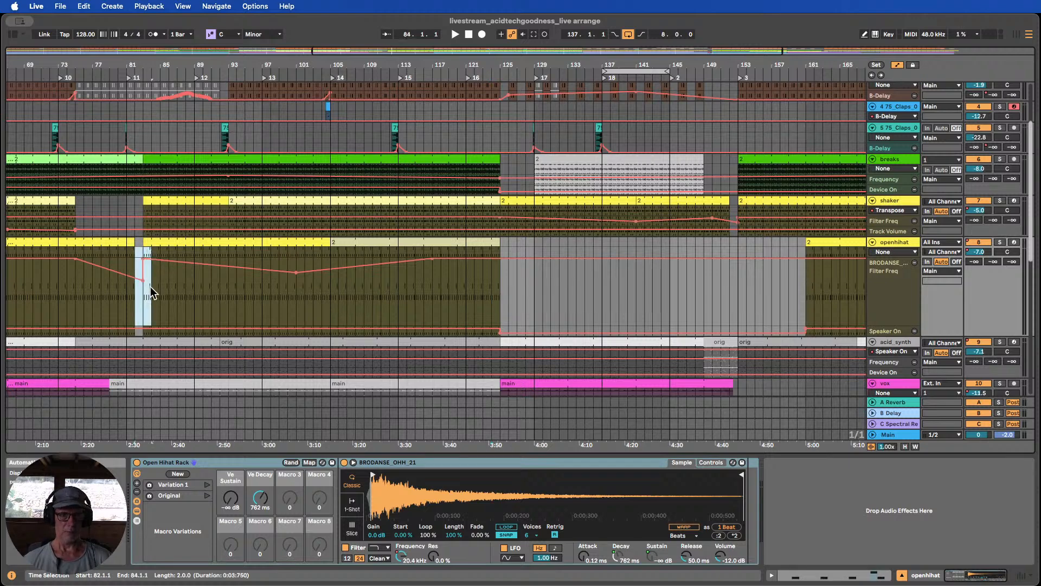
click(491, 275)
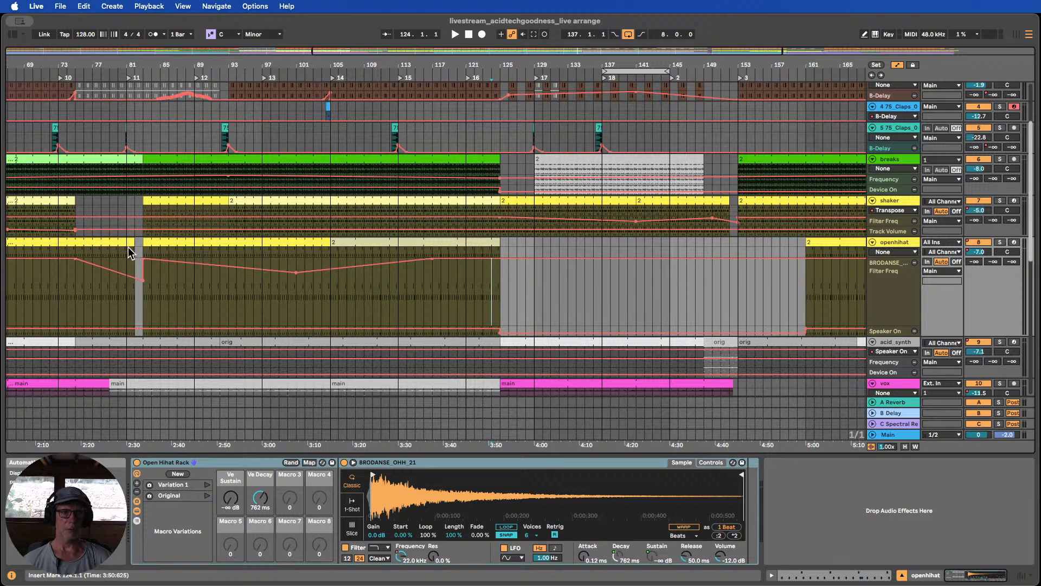
Copy the openhihat filter dip in bars 81 to 84 to bar 123, removing the extra breakpoints there for a straight fall from bar 117
drag(130, 253, 148, 281)
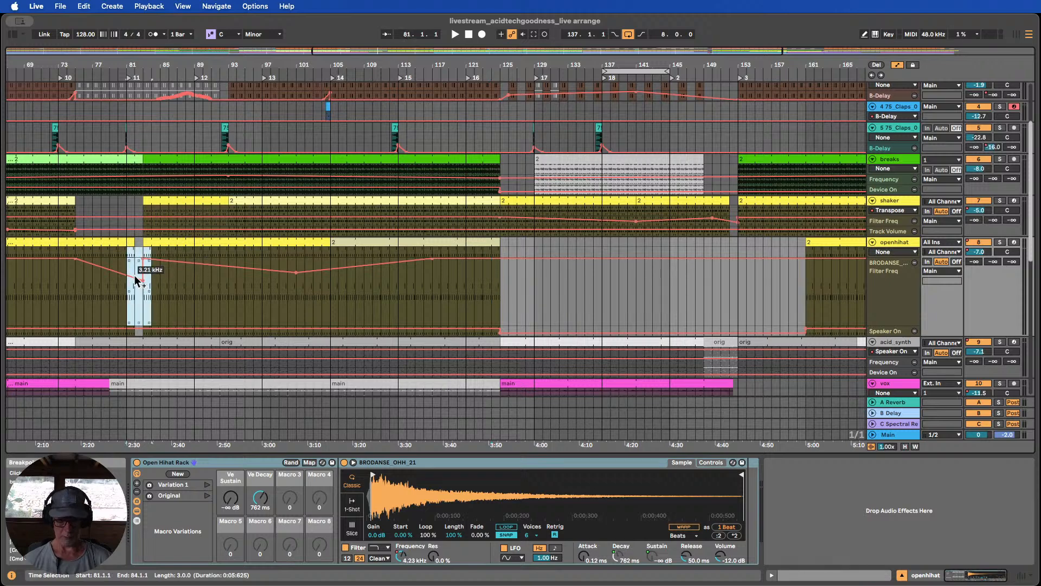
click(492, 252)
key(ctrl+v)
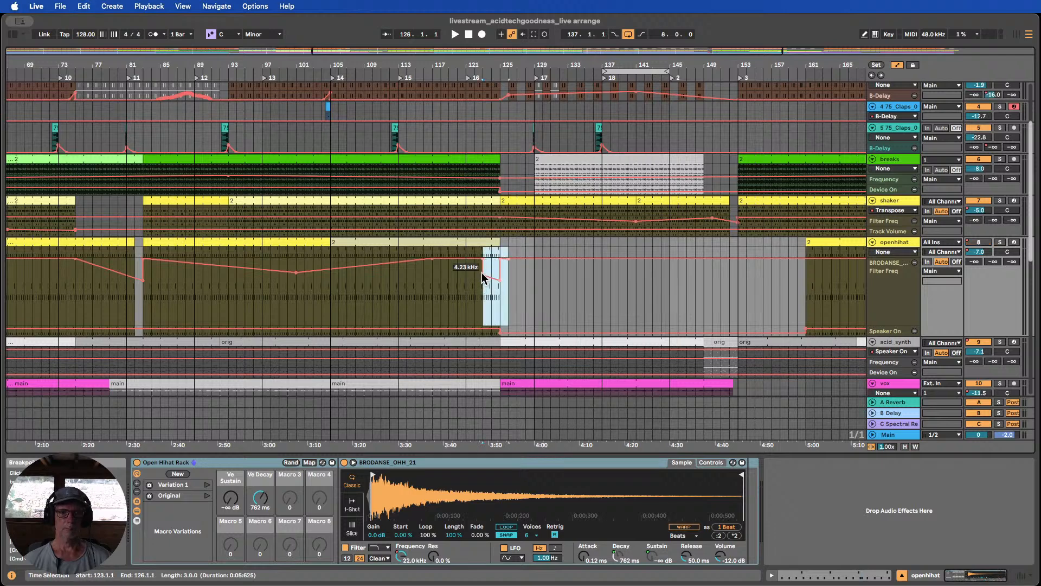
click(593, 298)
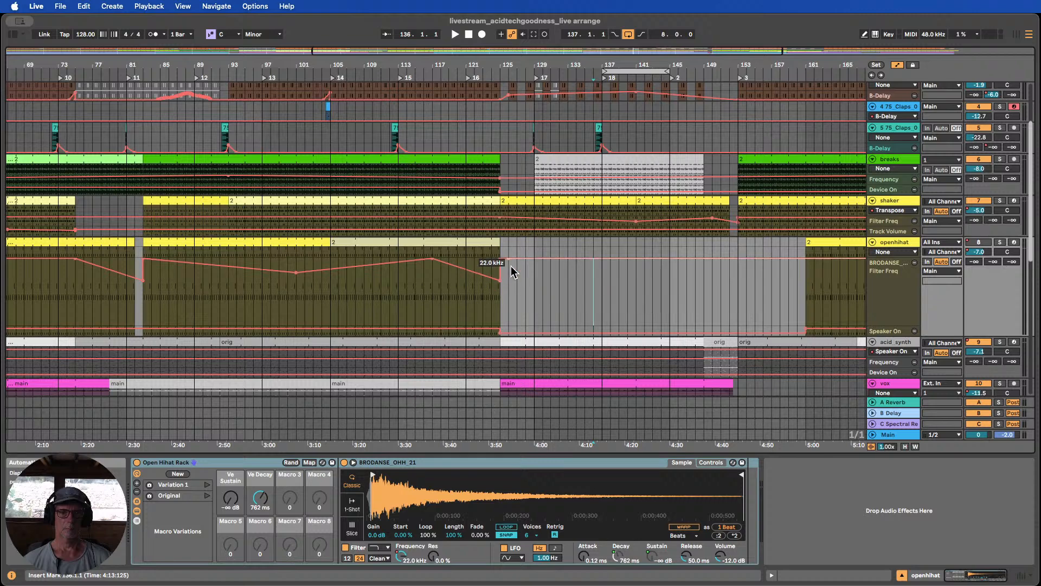
During playback from about bar 110, move the openhihat Filter Freq breakpoint of 22.0 kHz just after the dip to bar 161
click(369, 78)
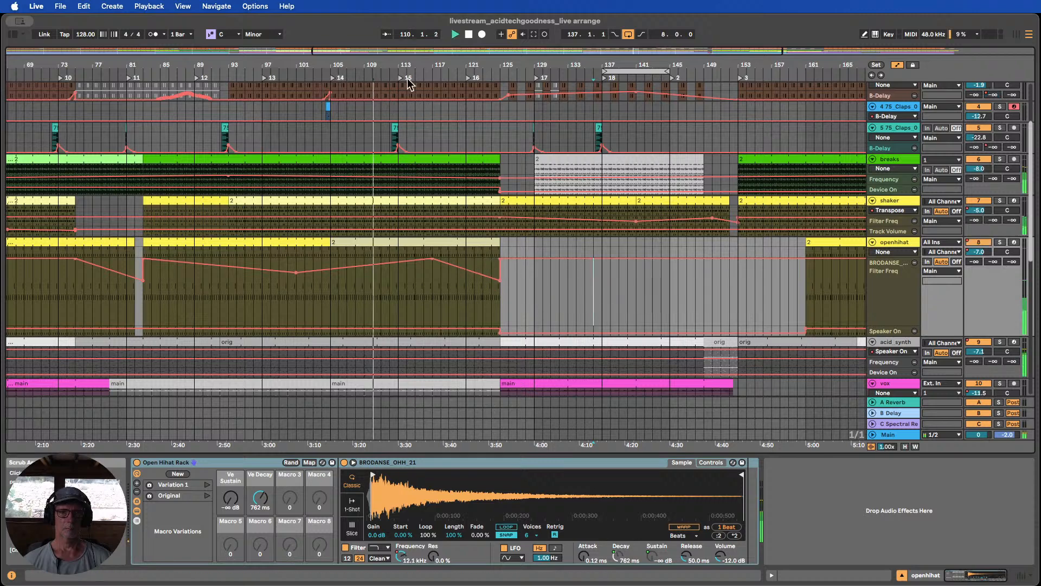
scroll(433, 132, up, 3)
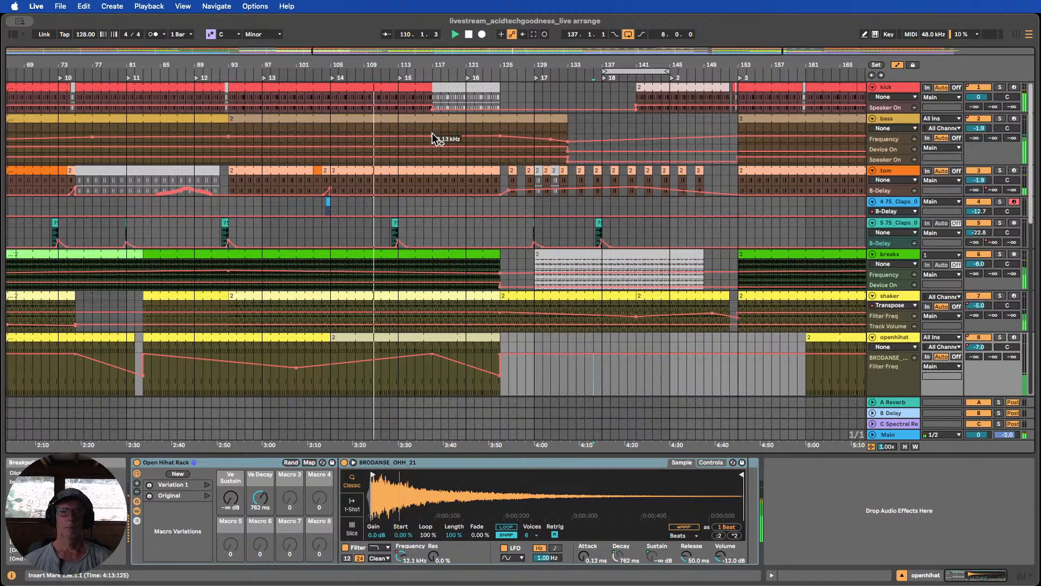
scroll(434, 132, down, 5)
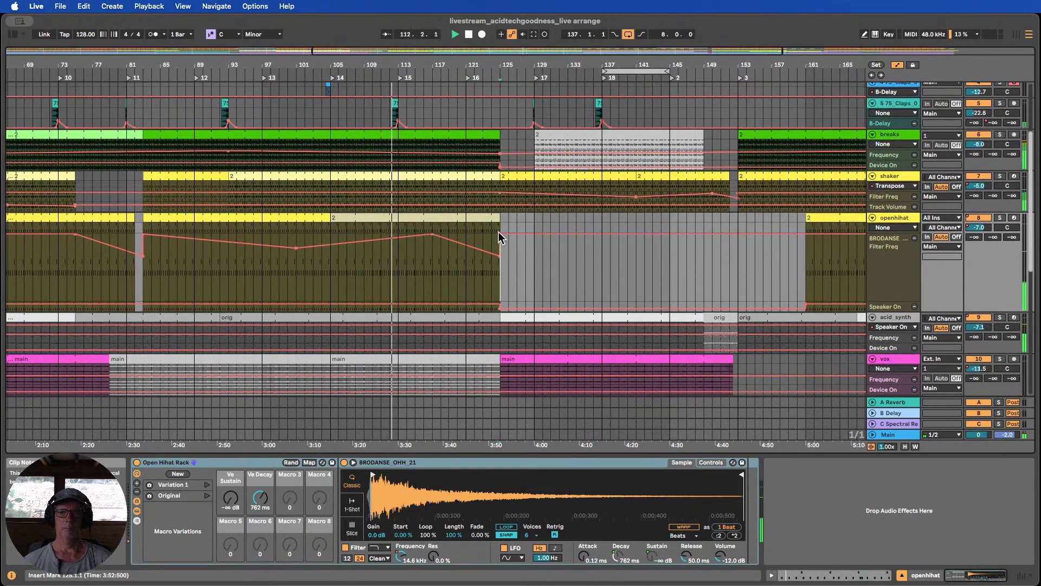
drag(500, 239, 781, 234)
click(754, 278)
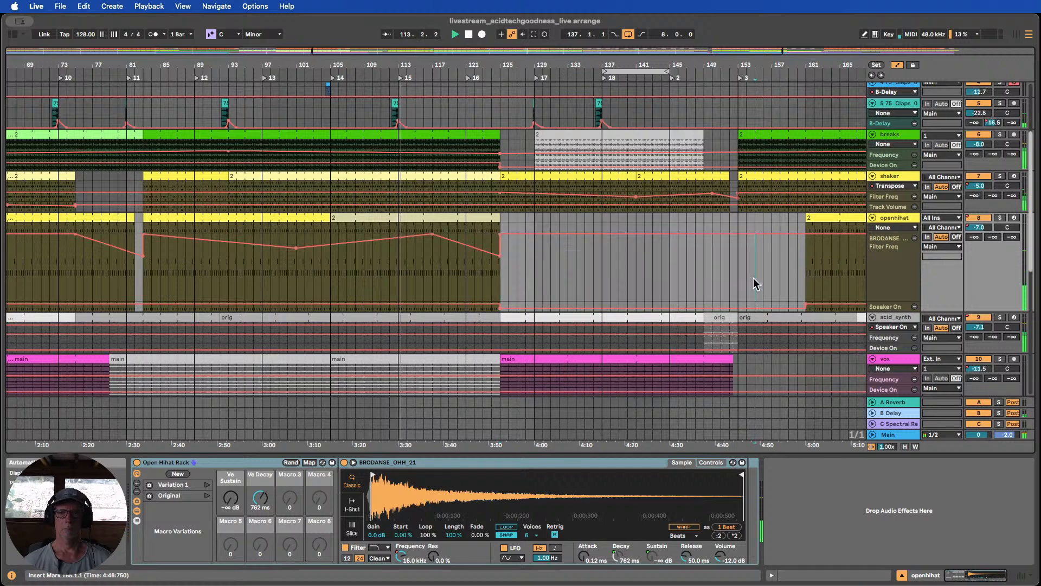
drag(502, 237, 803, 243)
Review the openhihat filter automation alongside the other tracks across roughly bars 41 to 193 during playback
drag(548, 67, 499, 38)
scroll(620, 178, down, 5)
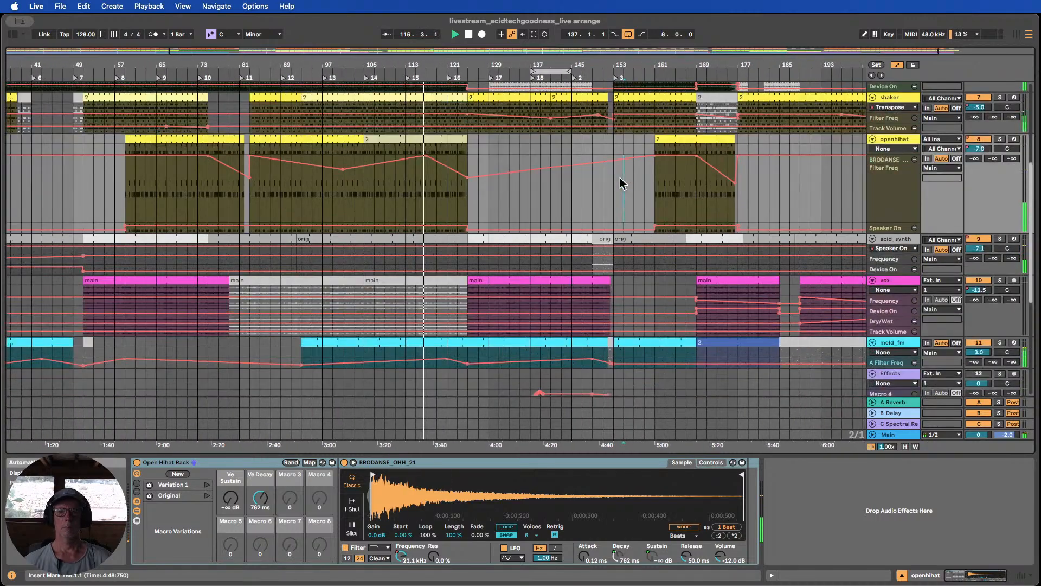
scroll(620, 178, up, 4)
scroll(620, 177, up, 8)
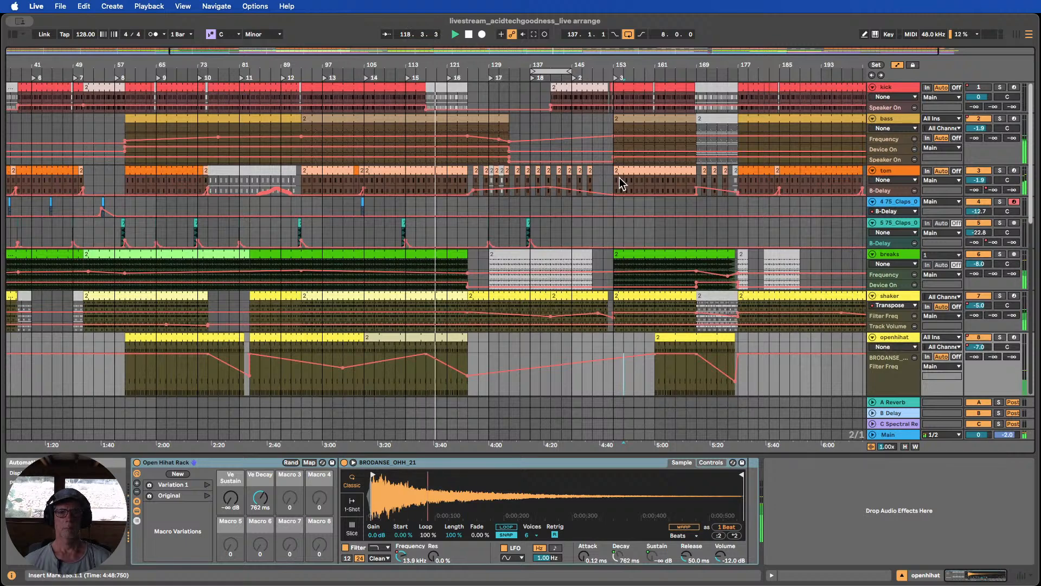
scroll(620, 182, down, 1)
scroll(620, 183, down, 7)
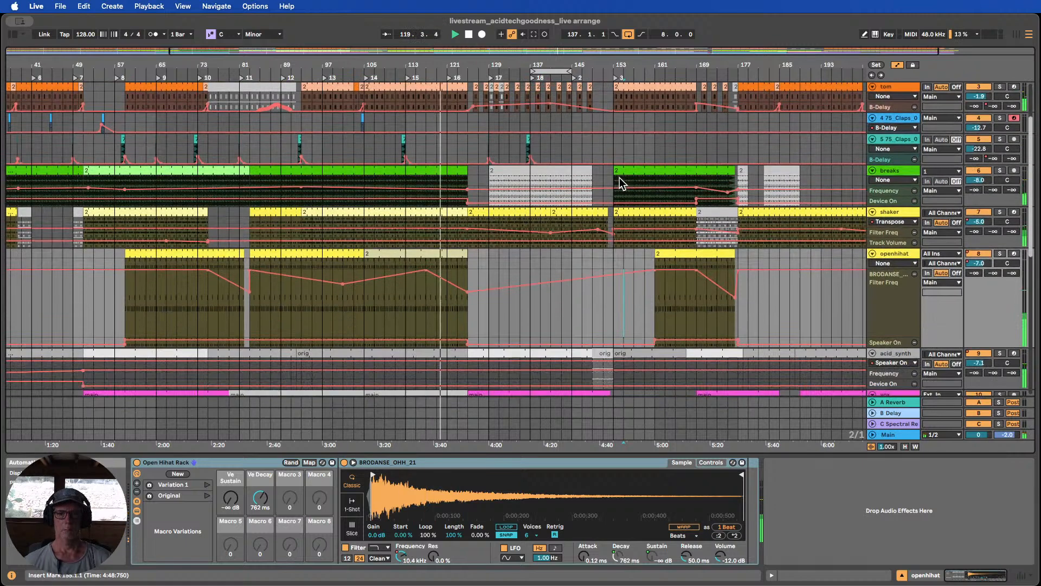
Restart playback from about bar 118 and extend the breaks clip from bar 125 to bar 129
scroll(620, 177, up, 1)
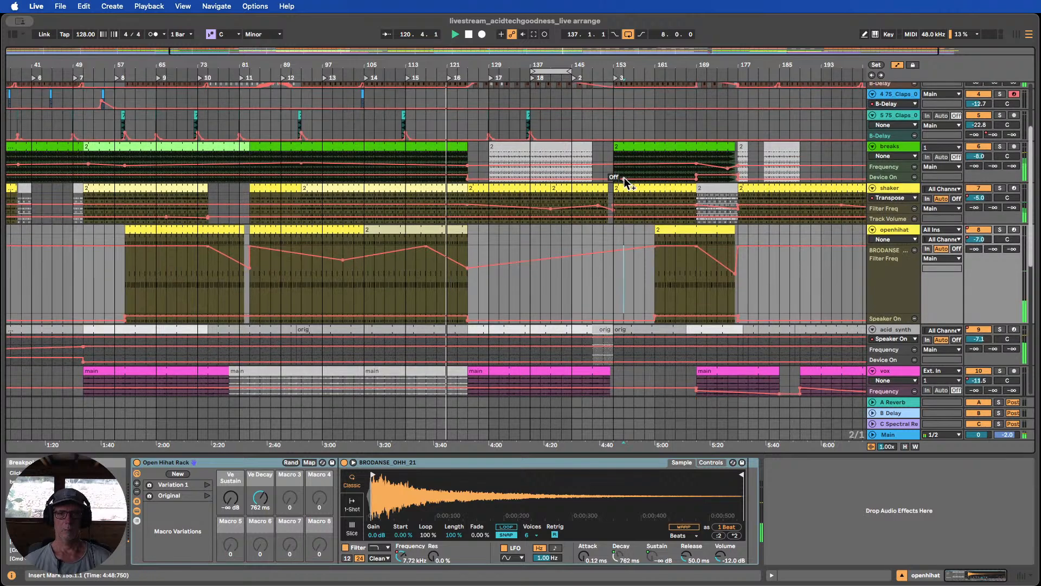
scroll(621, 183, up, 5)
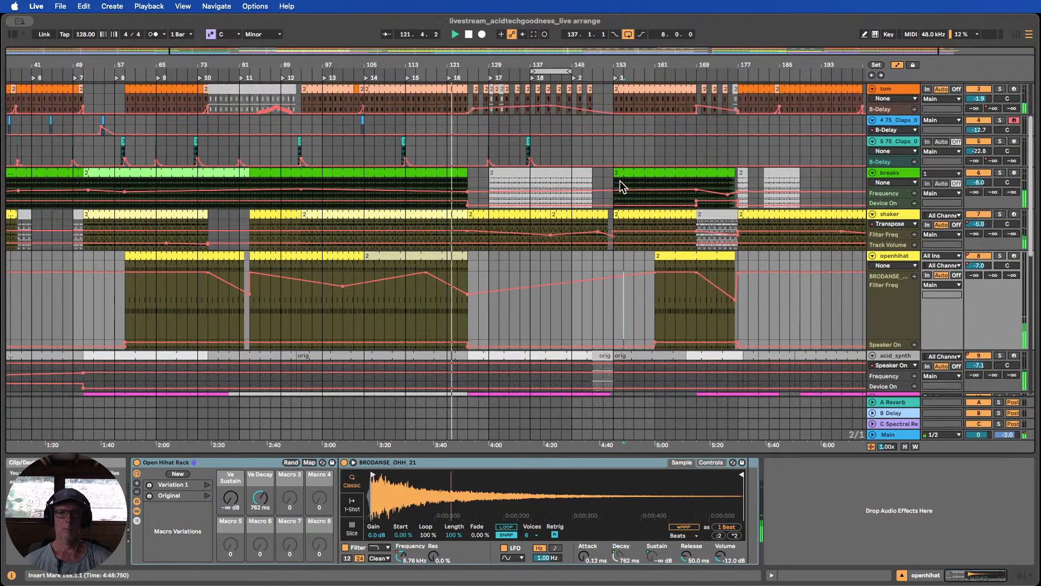
scroll(621, 187, down, 1)
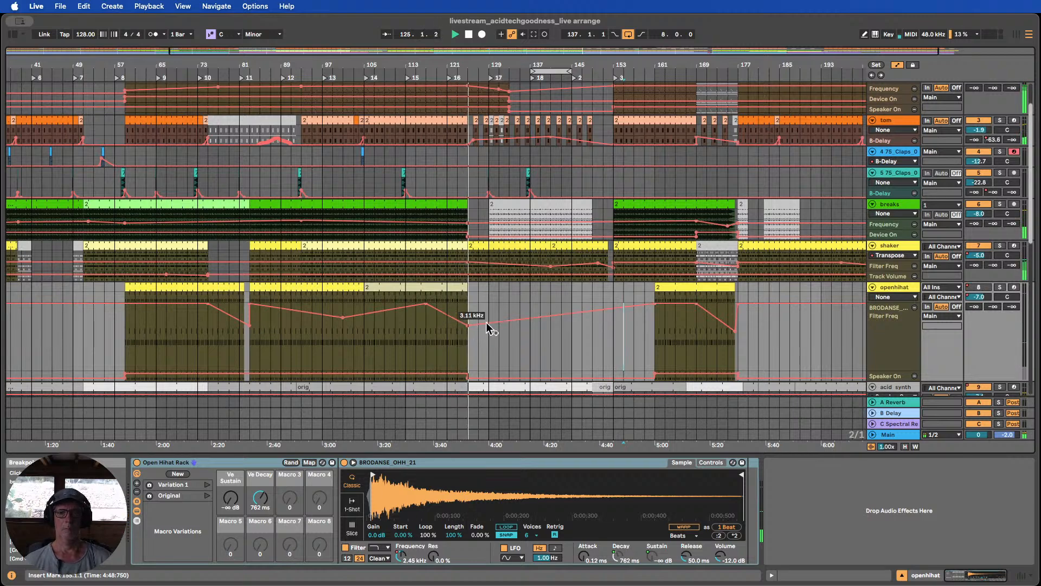
scroll(499, 320, up, 1)
scroll(501, 326, up, 1)
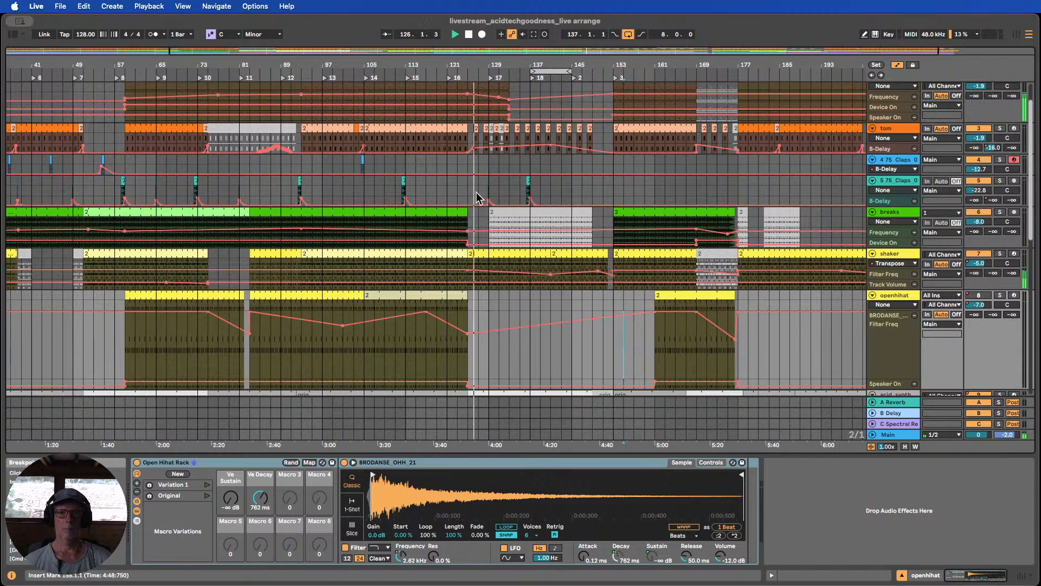
click(433, 69)
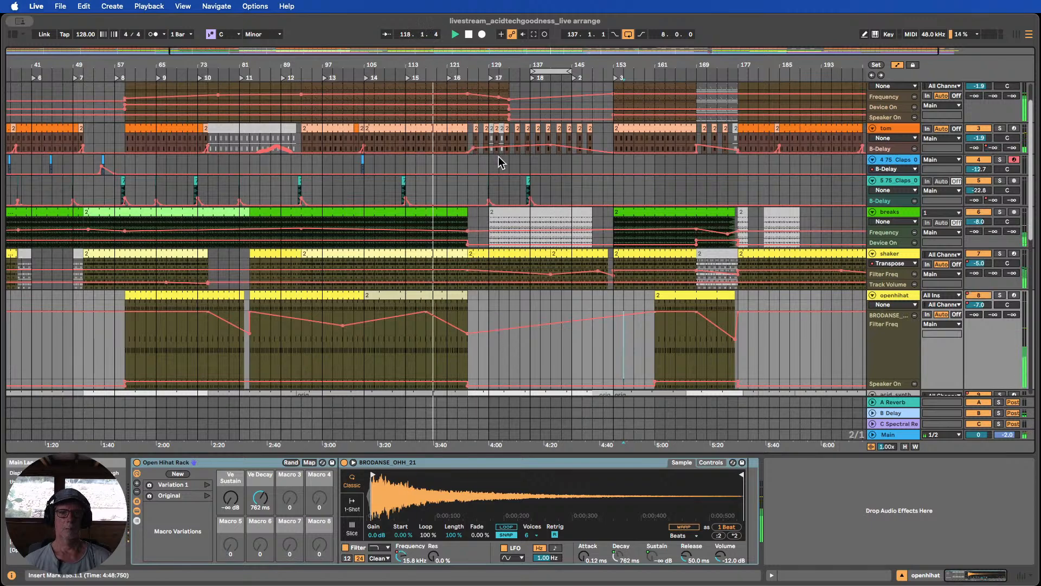
drag(462, 213, 484, 214)
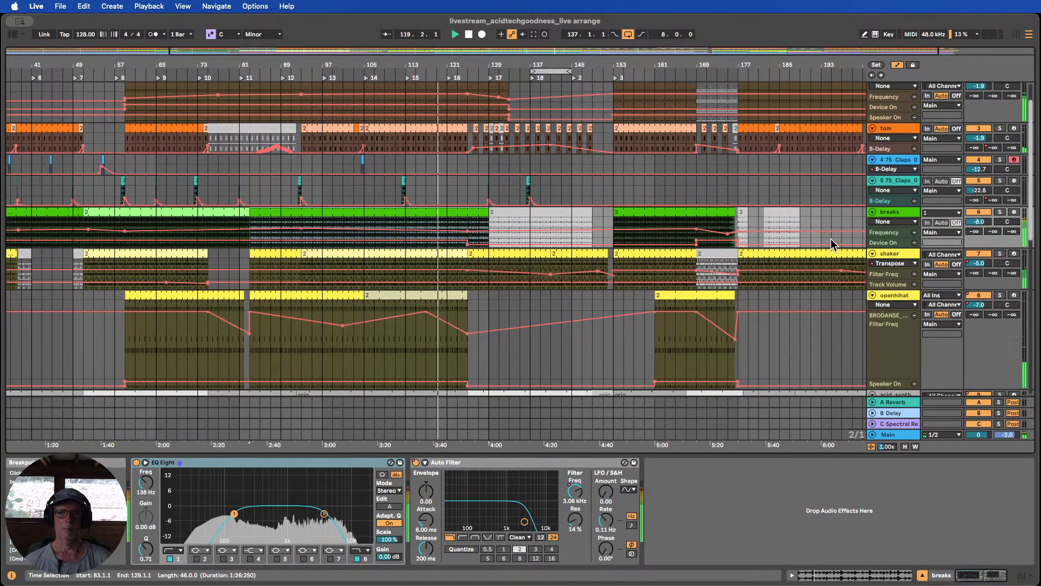
Enlarge the breaks Auto Filter lanes and move the Device On switch-off and the Frequency breakpoint from bar 125 to bar 129
drag(885, 246, 894, 322)
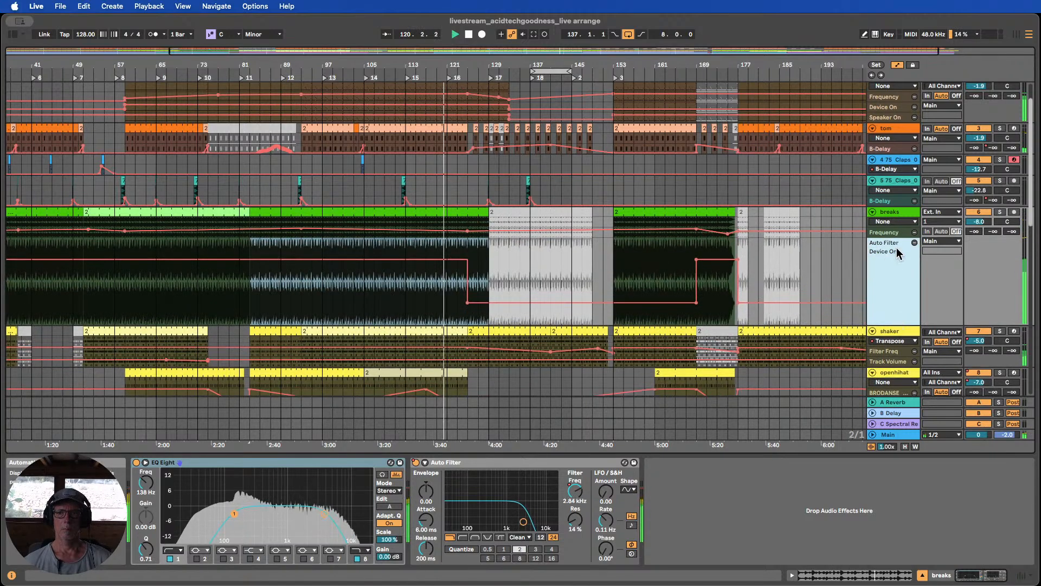
drag(893, 237, 897, 276)
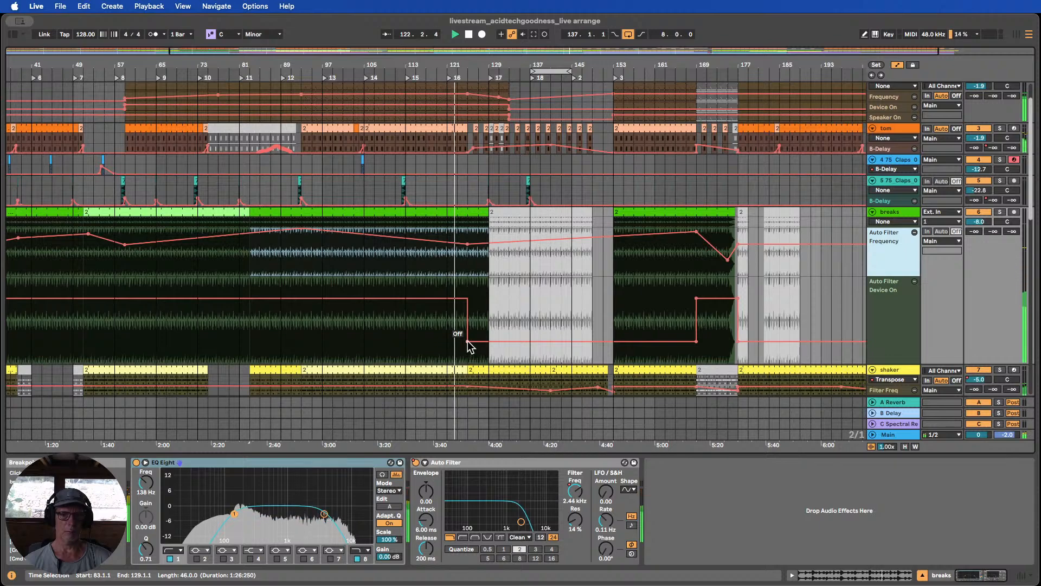
drag(467, 342, 488, 342)
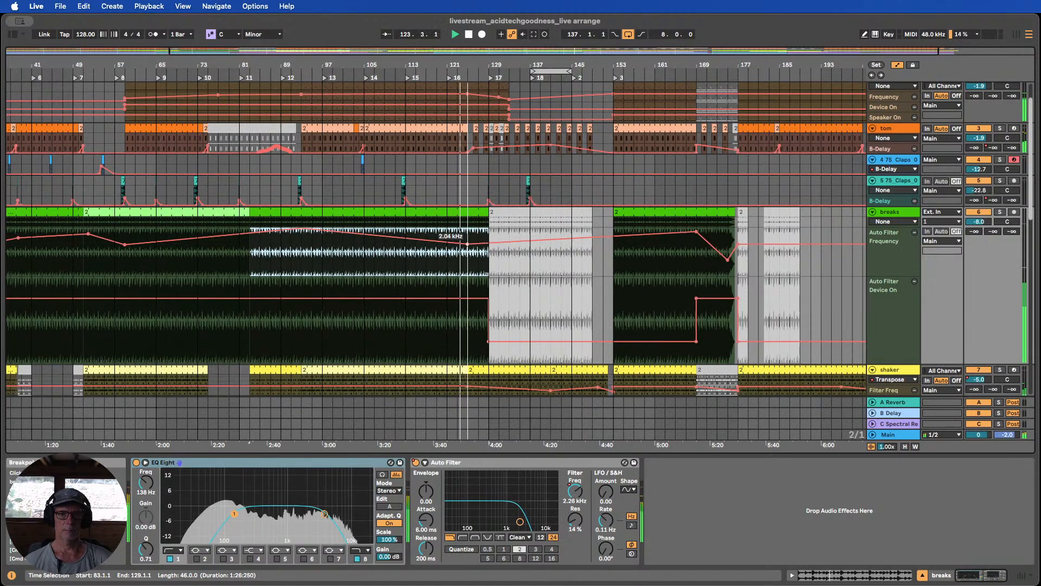
drag(468, 244, 488, 244)
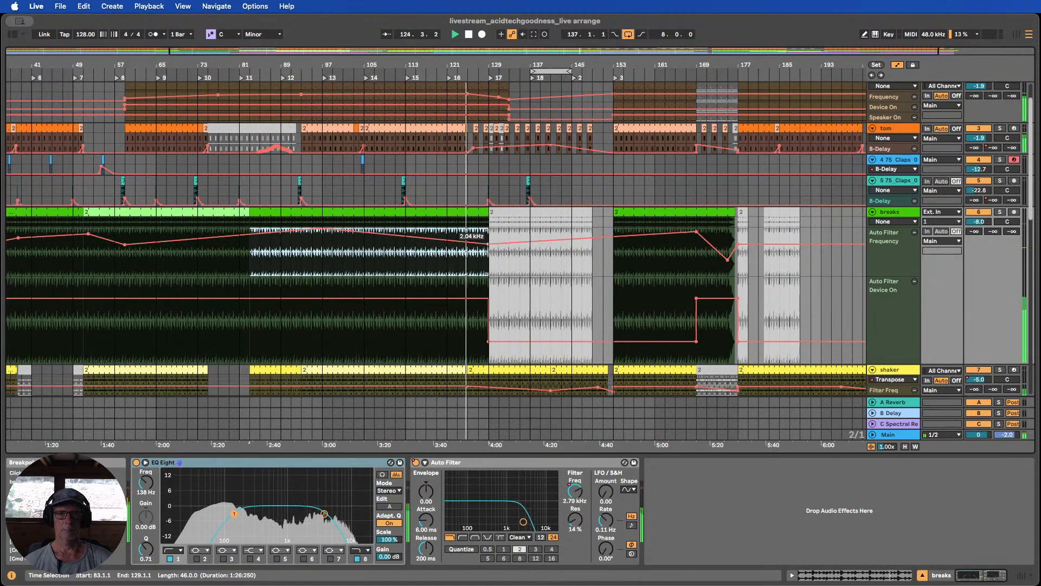
Extend the breaks clip and its Auto Filter Device On and Frequency breakpoints to bar 137, lowering the Frequency breakpoint to 522 Hz
scroll(512, 278, down, 1)
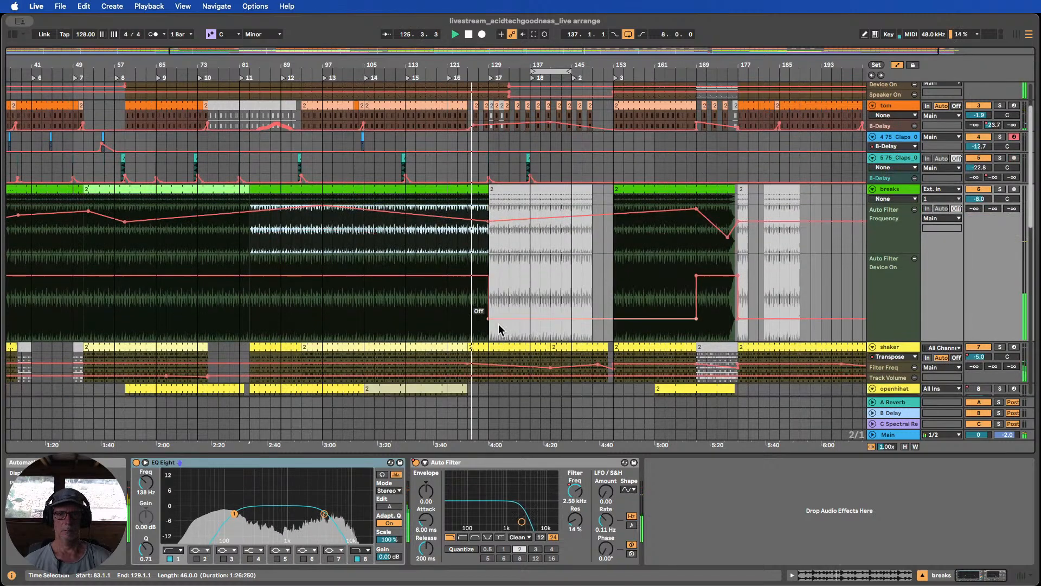
drag(488, 318, 529, 318)
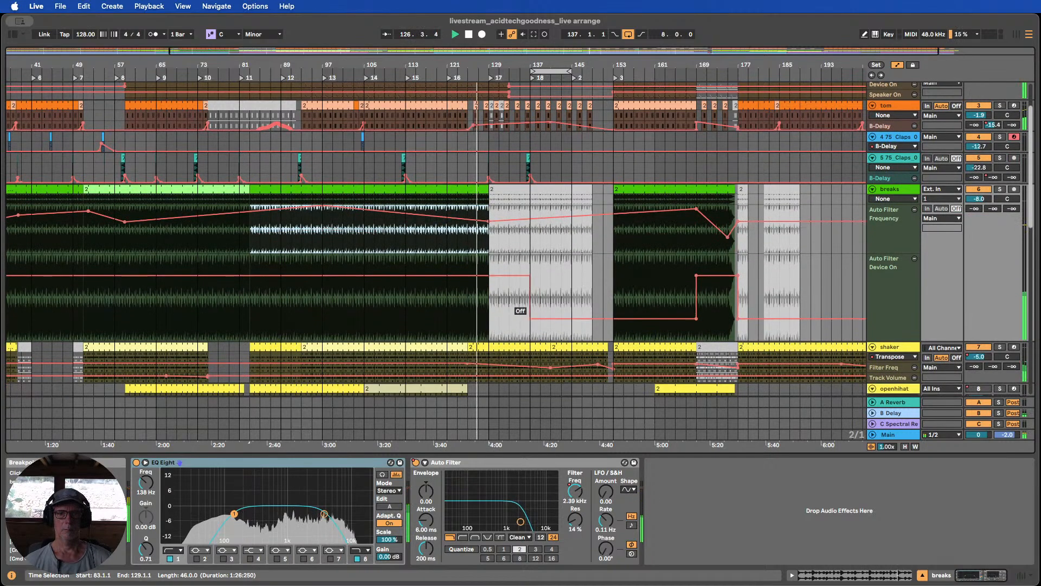
drag(488, 221, 529, 220)
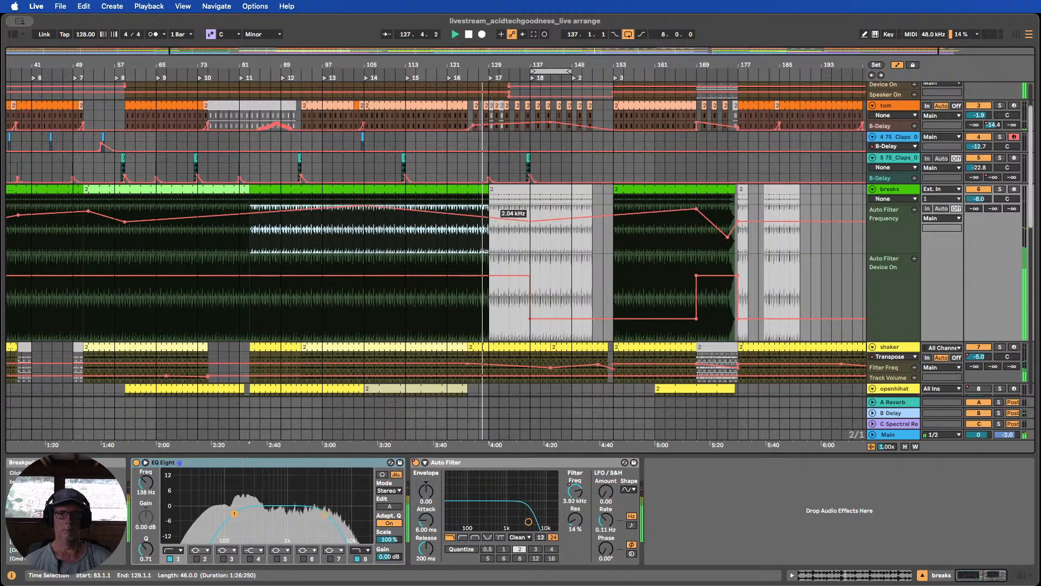
drag(488, 194, 530, 230)
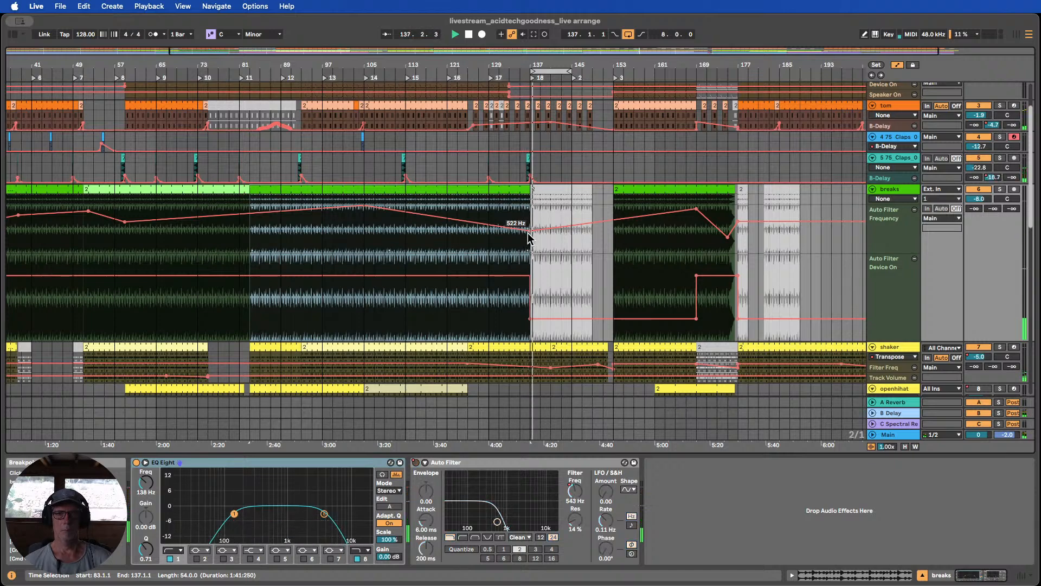
Restart playback from about bar 120 and extend the breaks clip to bar 151
scroll(552, 239, down, 3)
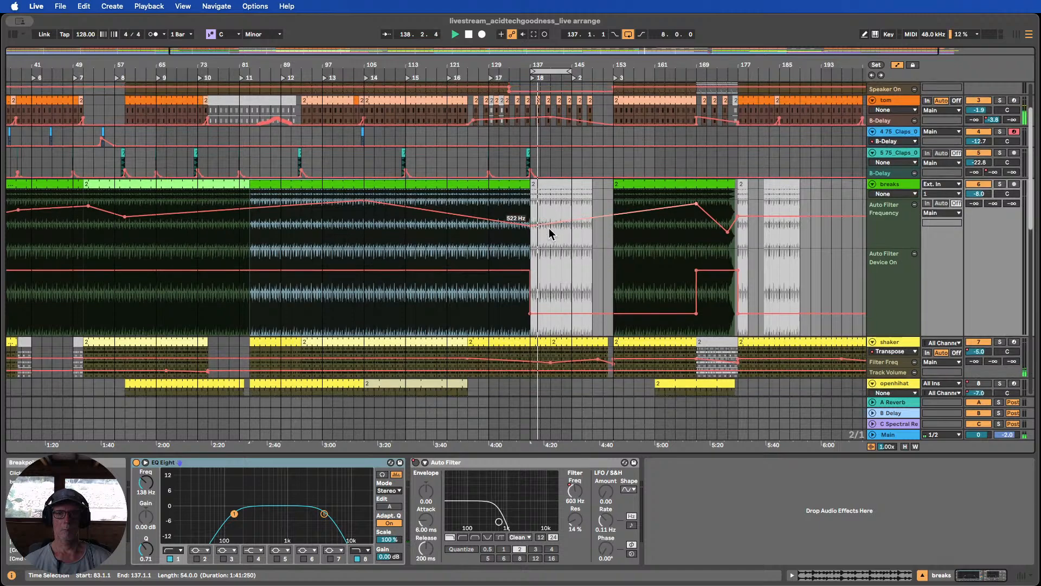
click(442, 70)
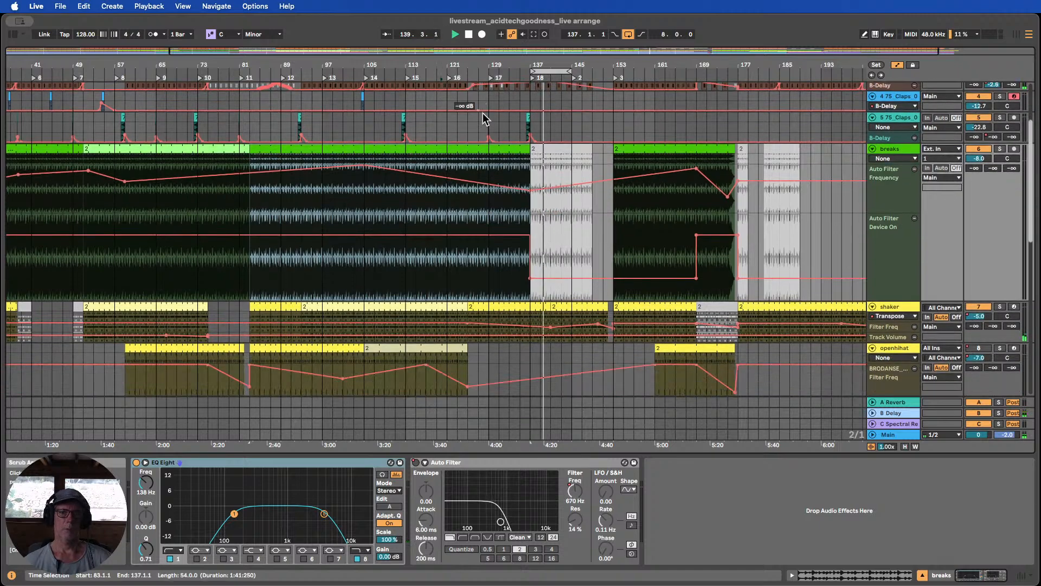
drag(530, 151, 590, 154)
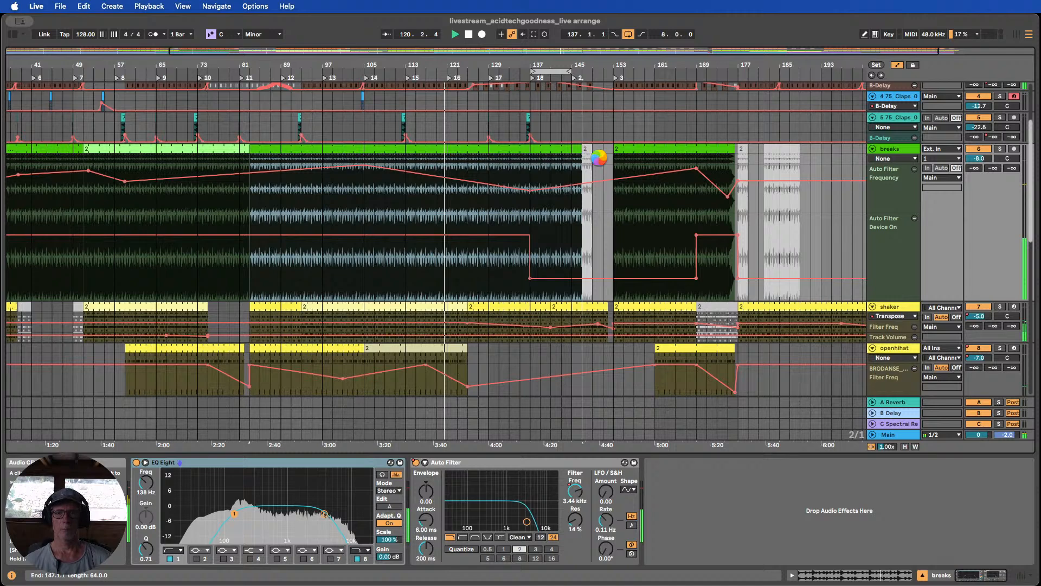
drag(599, 157, 610, 155)
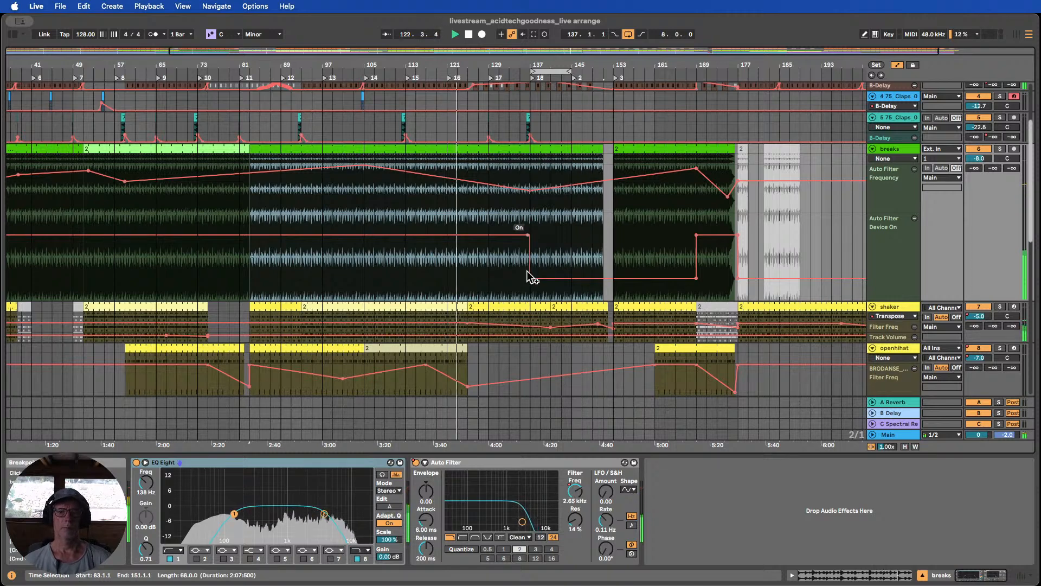
Move the breaks Auto Filter switch-off to bar 151 and lower the Frequency breakpoint at bar 137 to 235 Hz
drag(530, 282, 603, 279)
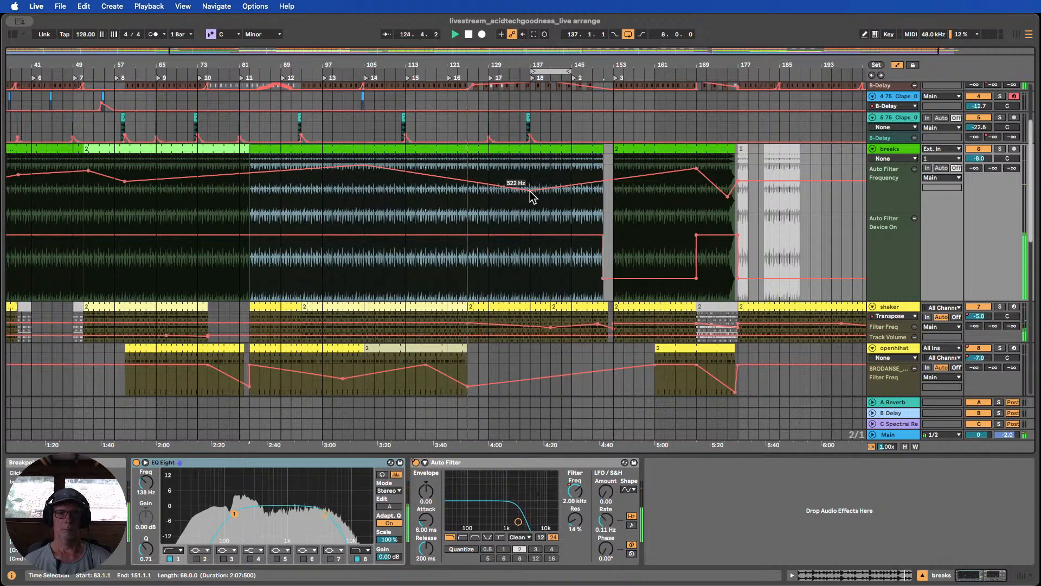
drag(530, 191, 530, 193)
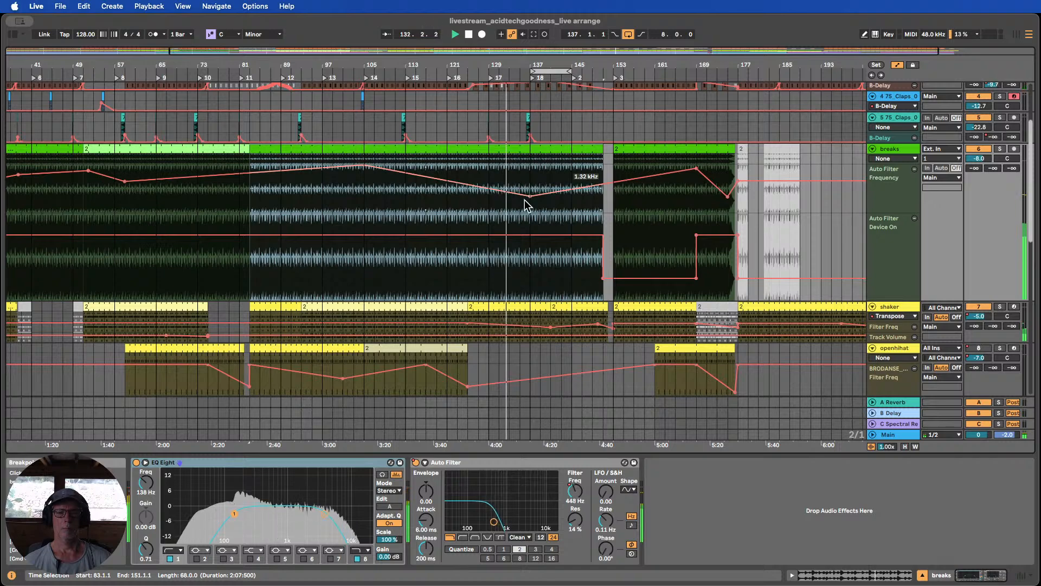
Move the peak breakpoint of the Effects track's Macro 5 automation from bar 137 to about bar 139
scroll(594, 259, up, 5)
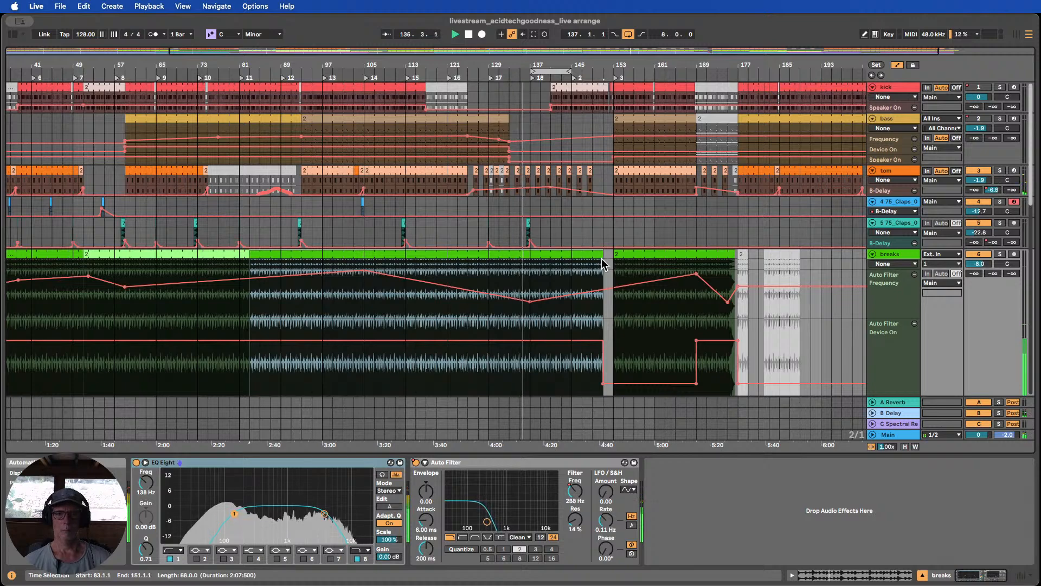
scroll(602, 264, down, 15)
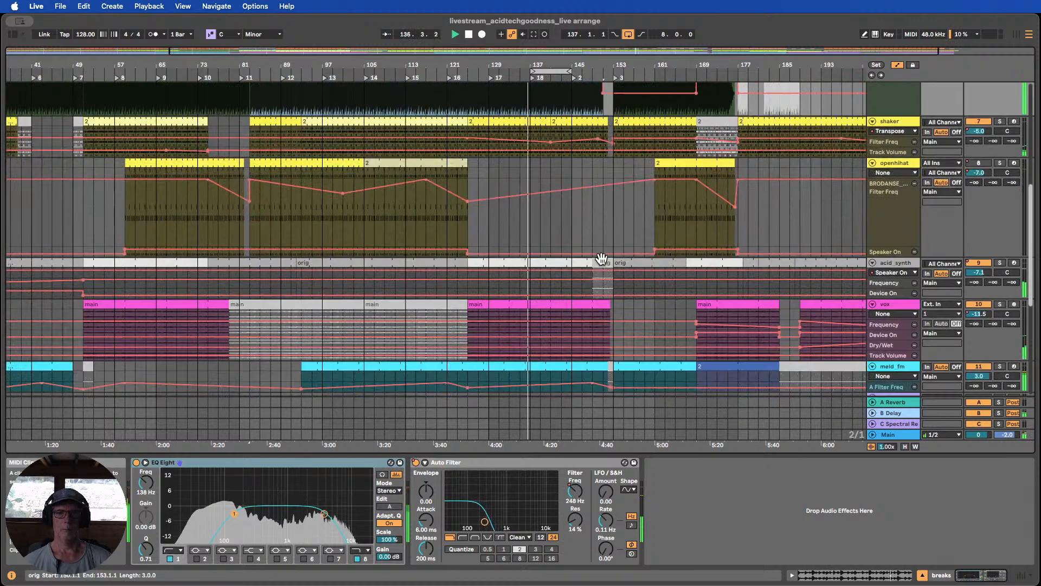
scroll(601, 265, down, 2)
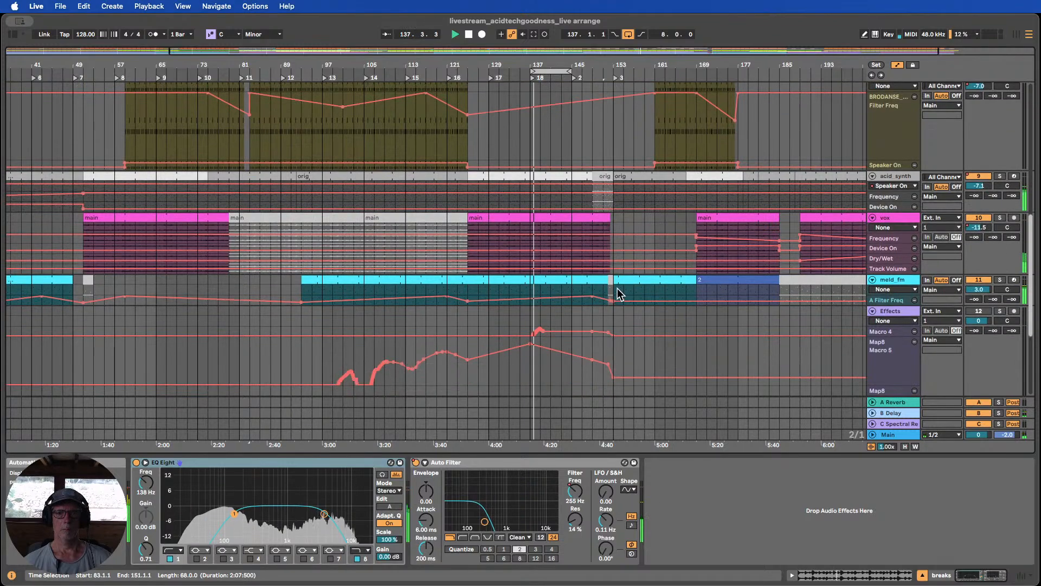
click(532, 350)
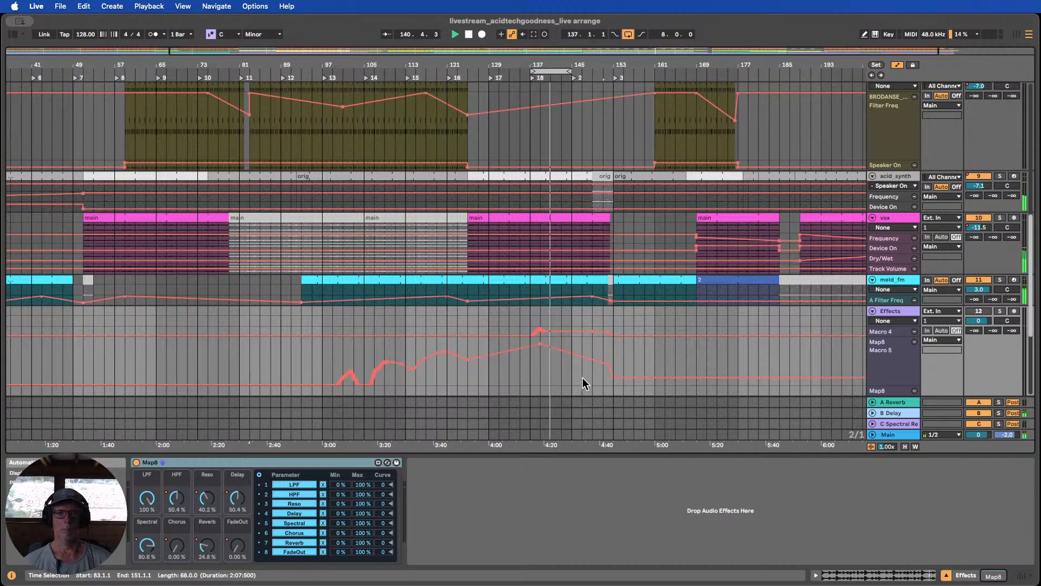
Check the breaks and Effects automation around bar 145, and move the eight-bar loop to bars 145 to 153
scroll(591, 352, up, 10)
scroll(591, 343, up, 4)
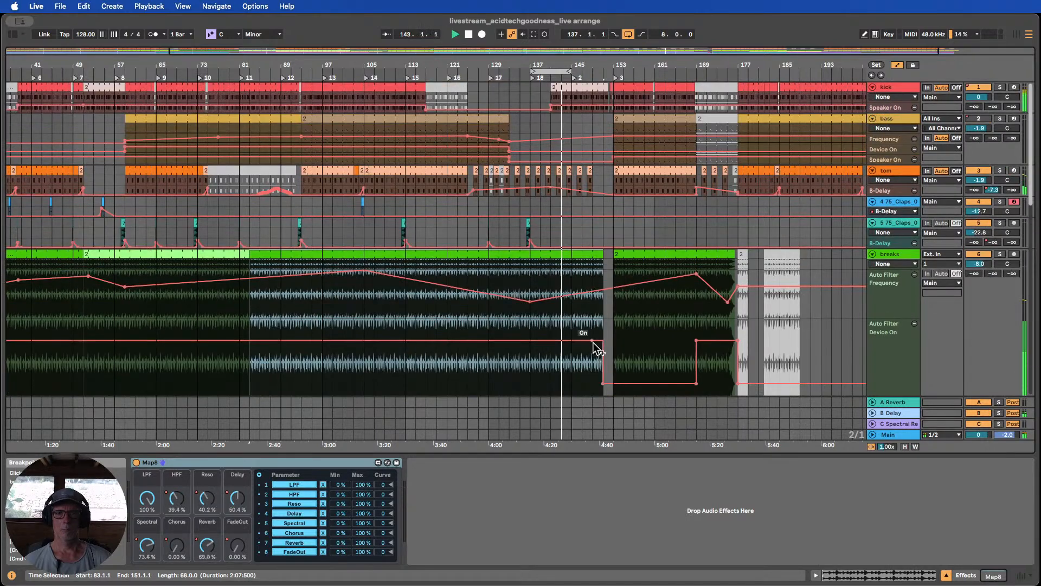
scroll(594, 341, down, 12)
scroll(590, 321, down, 6)
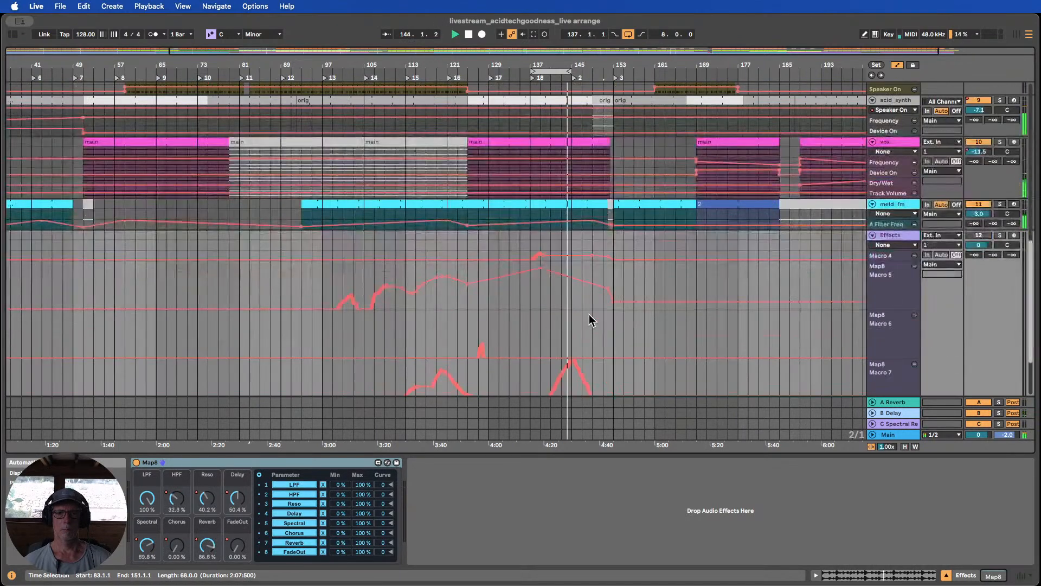
mouse_move(609, 242)
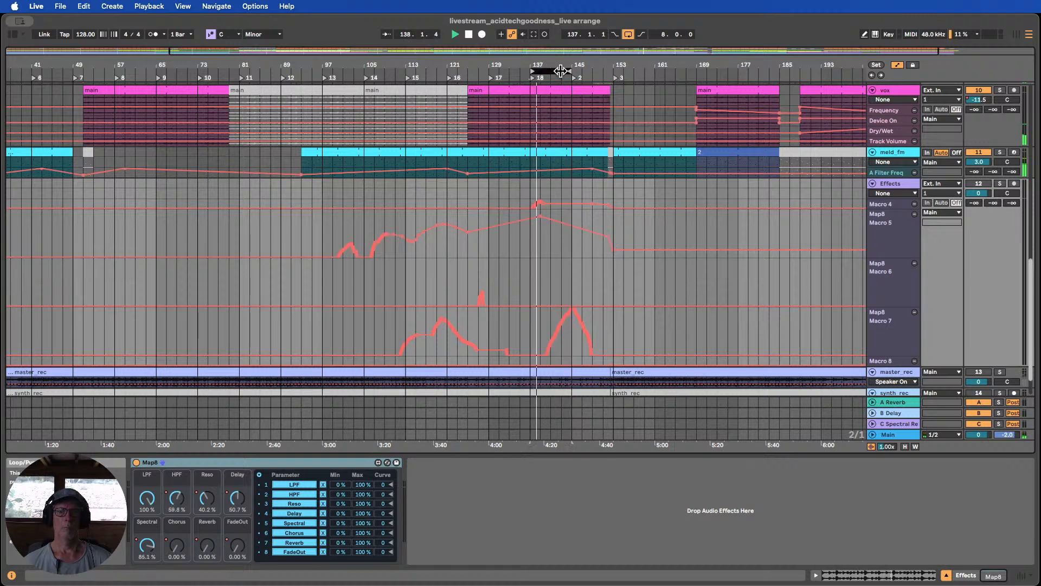
drag(561, 71, 602, 71)
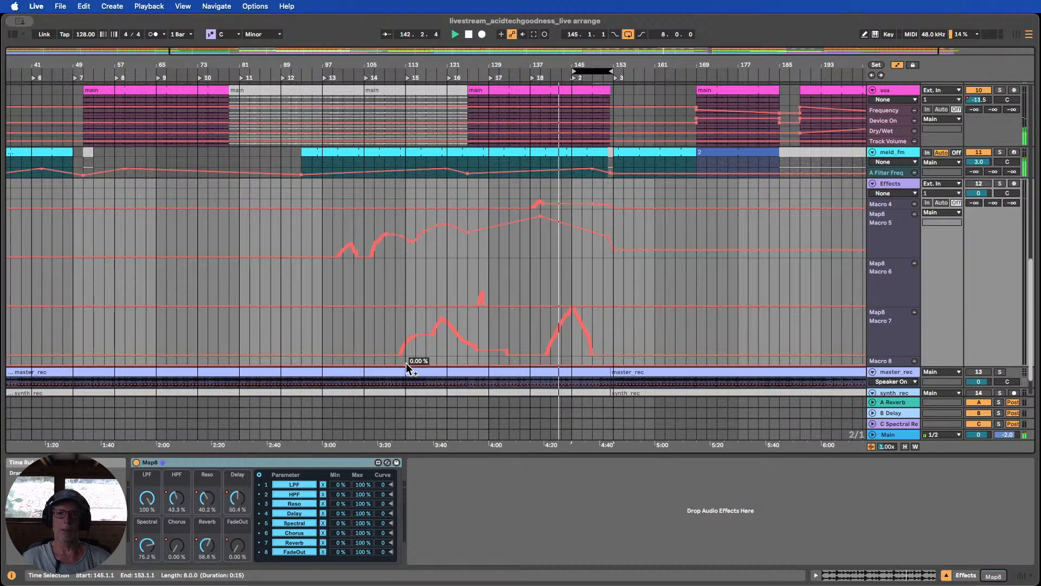
Examine how the clips and automation of all tracks lead through bars 145 to 153 into the next section during playback
scroll(480, 315, up, 15)
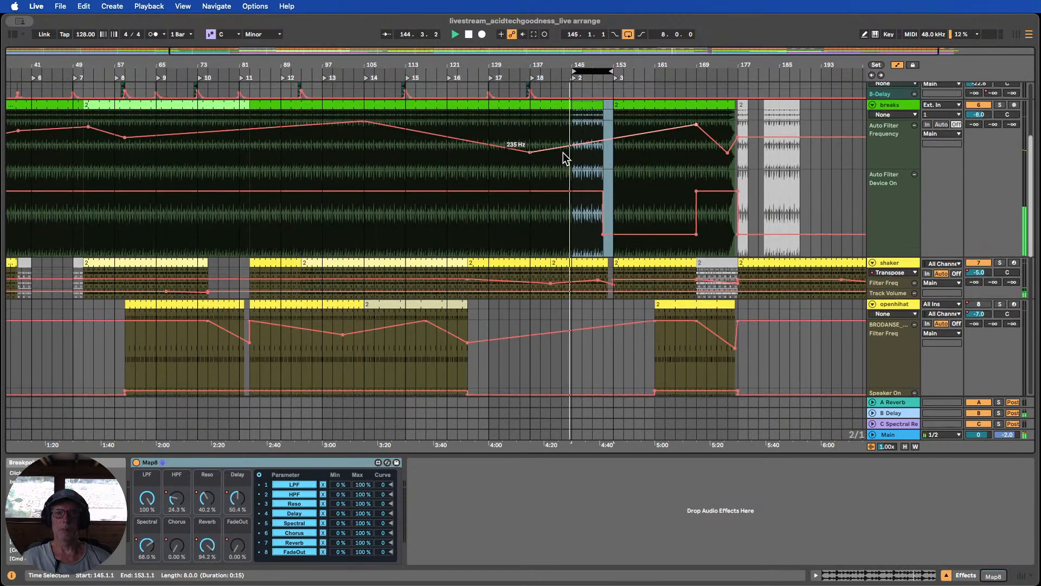
scroll(564, 157, up, 3)
scroll(564, 157, up, 2)
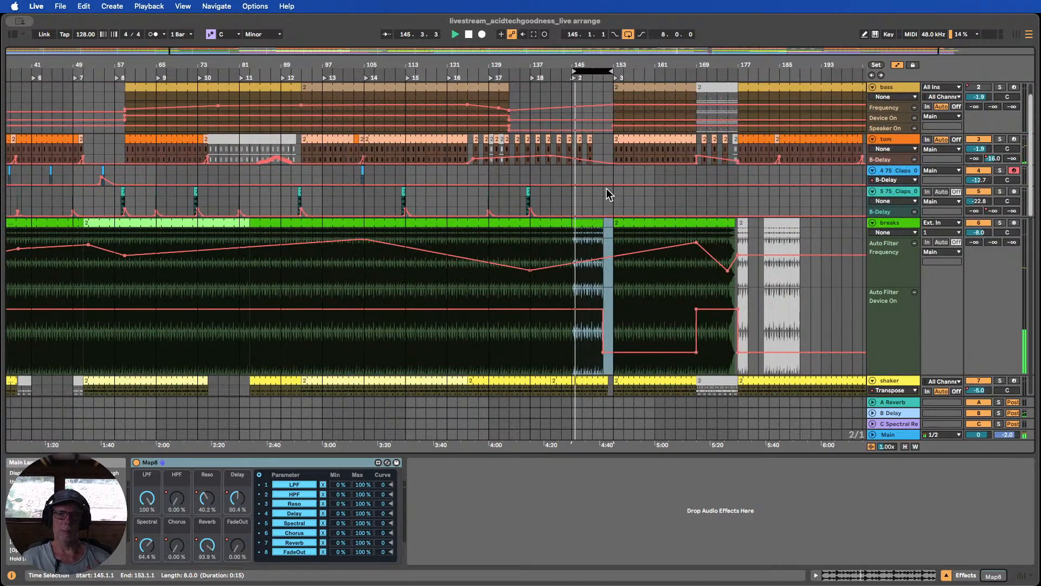
scroll(608, 194, down, 6)
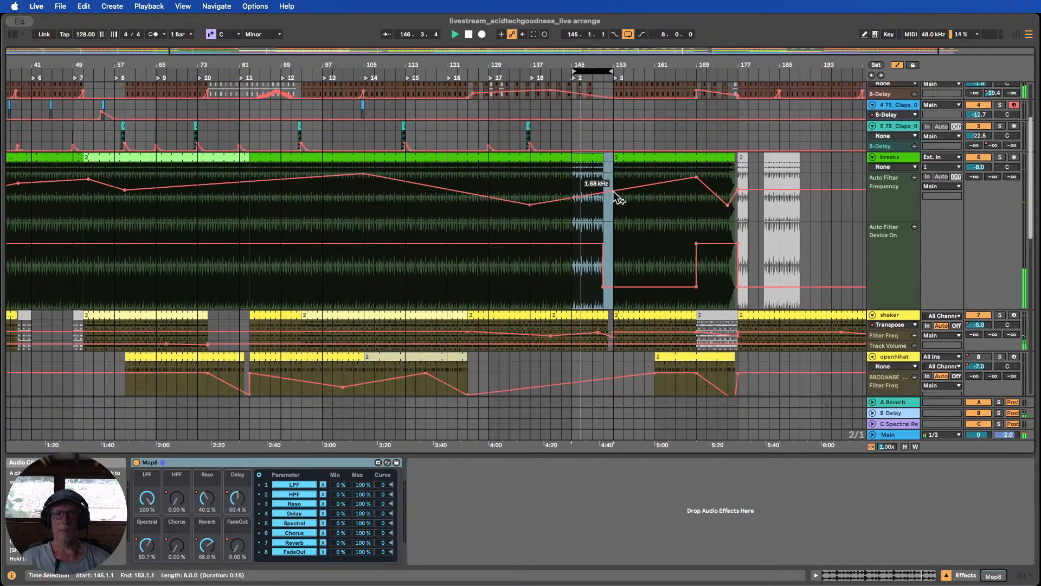
scroll(615, 196, down, 12)
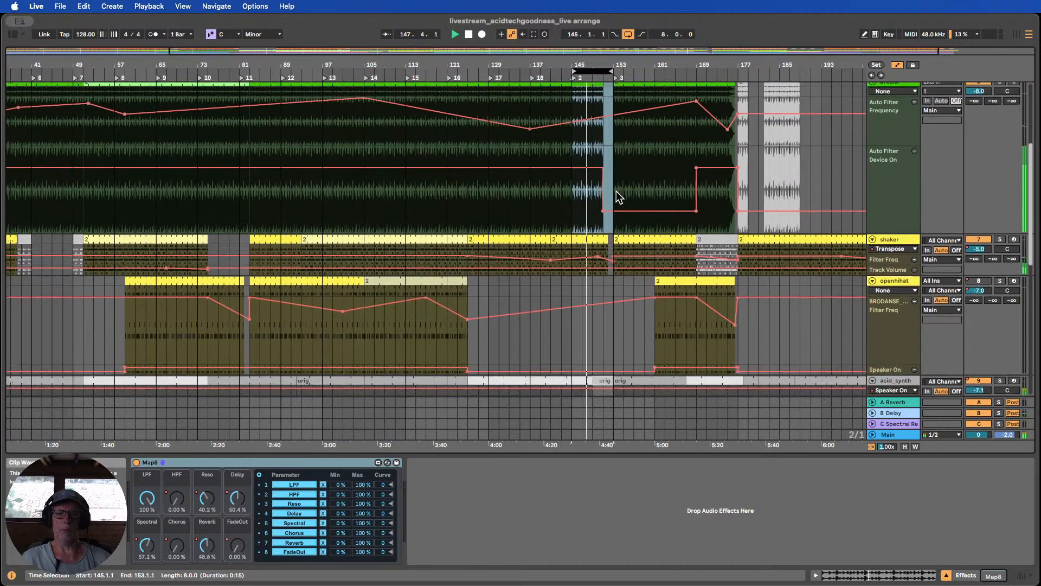
scroll(616, 198, down, 15)
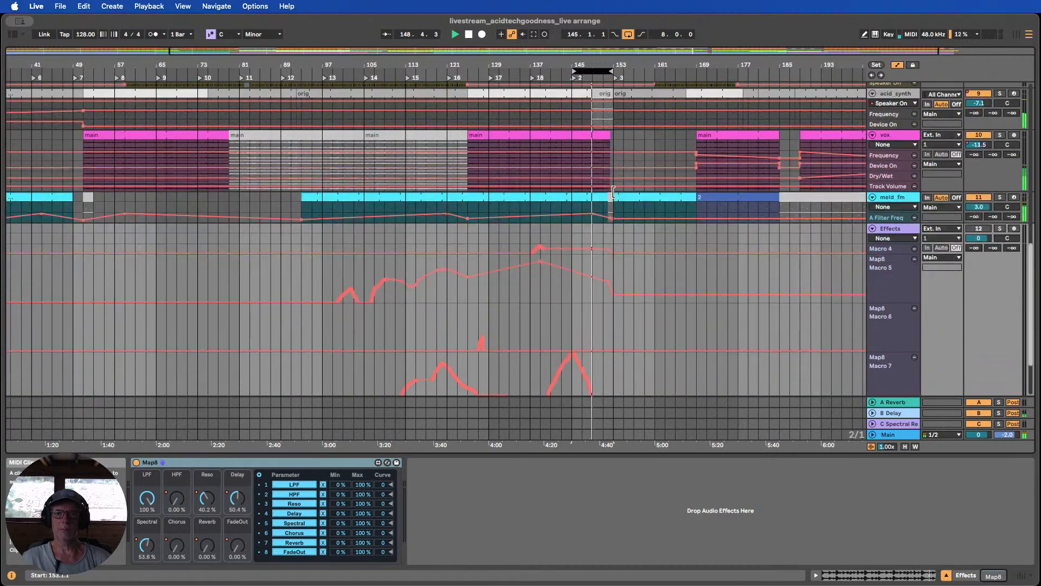
scroll(690, 234, up, 20)
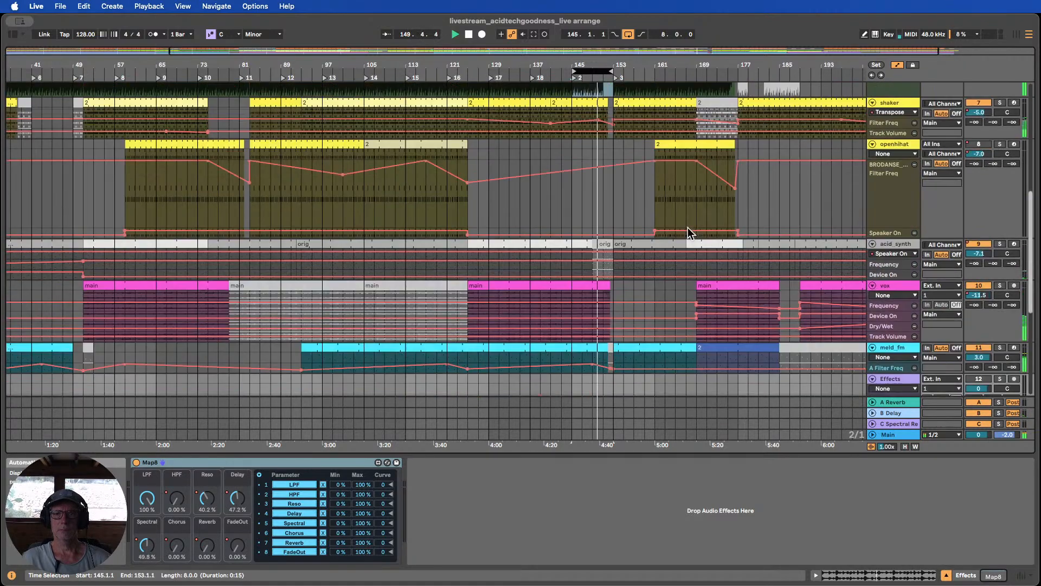
scroll(690, 232, down, 18)
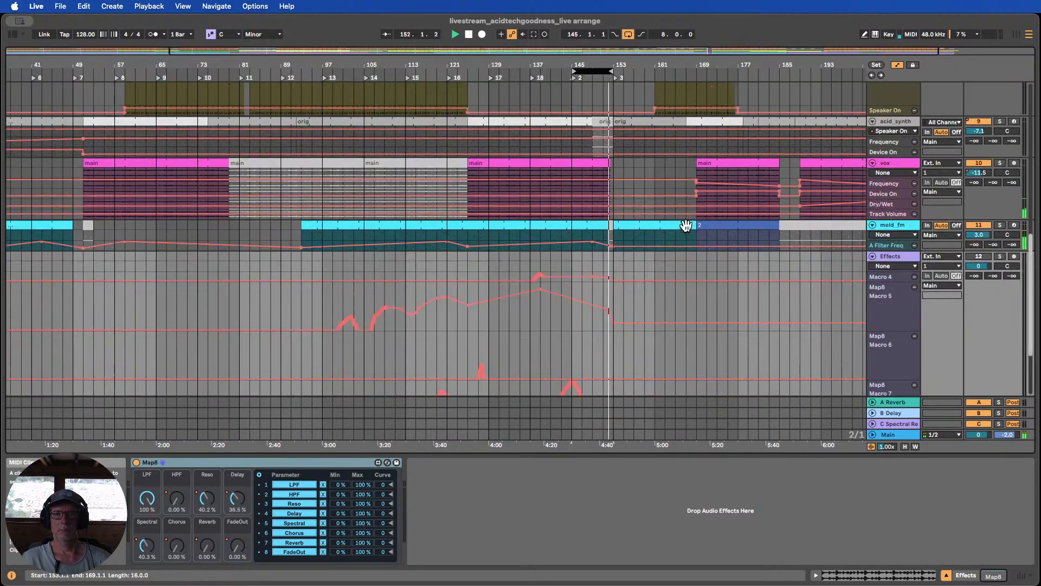
Extend the breaks clip to bar 153 and move its Auto Filter switch-off to bar 153
scroll(690, 232, up, 20)
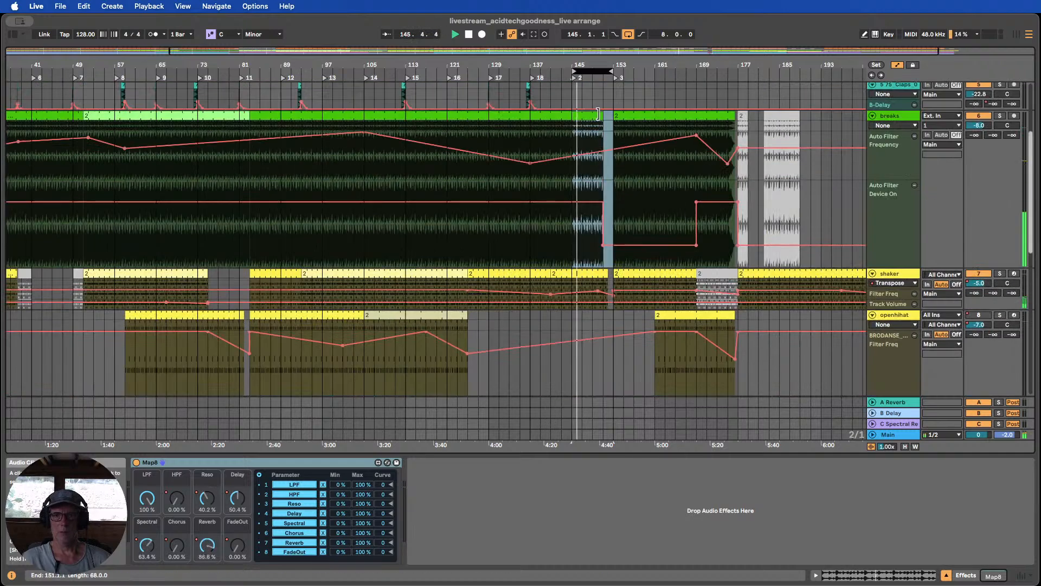
drag(600, 115, 613, 115)
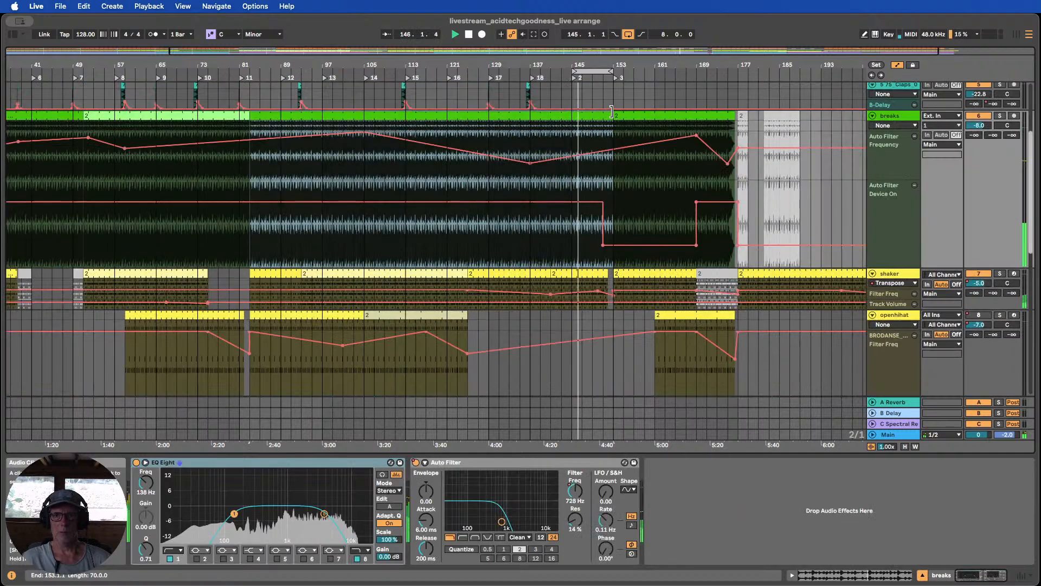
drag(603, 246, 613, 245)
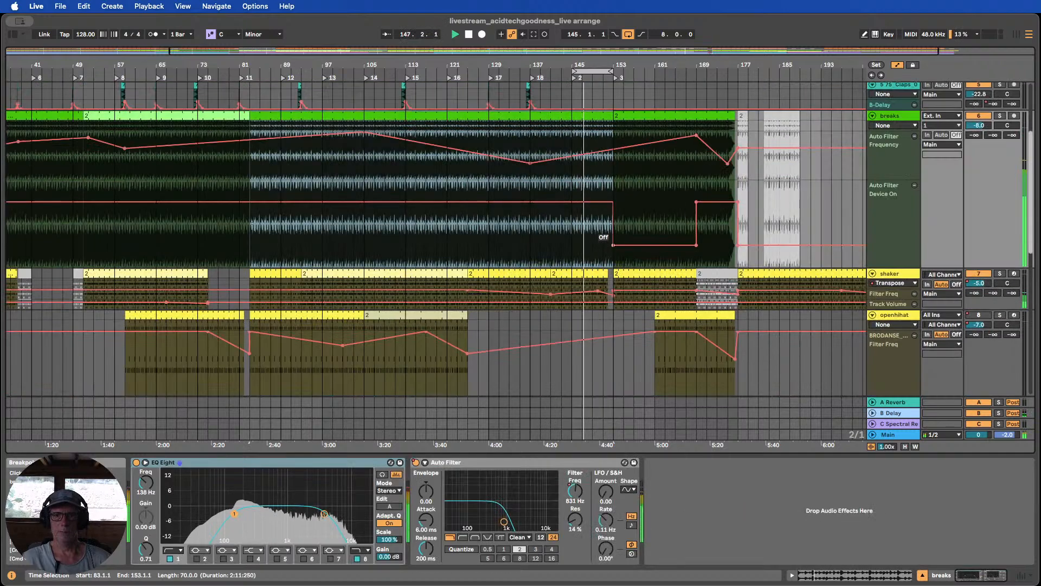
Add a curved fade-out to the breaks clip from bar 151 to bar 153, with the automation lanes hidden
drag(610, 65, 612, 97)
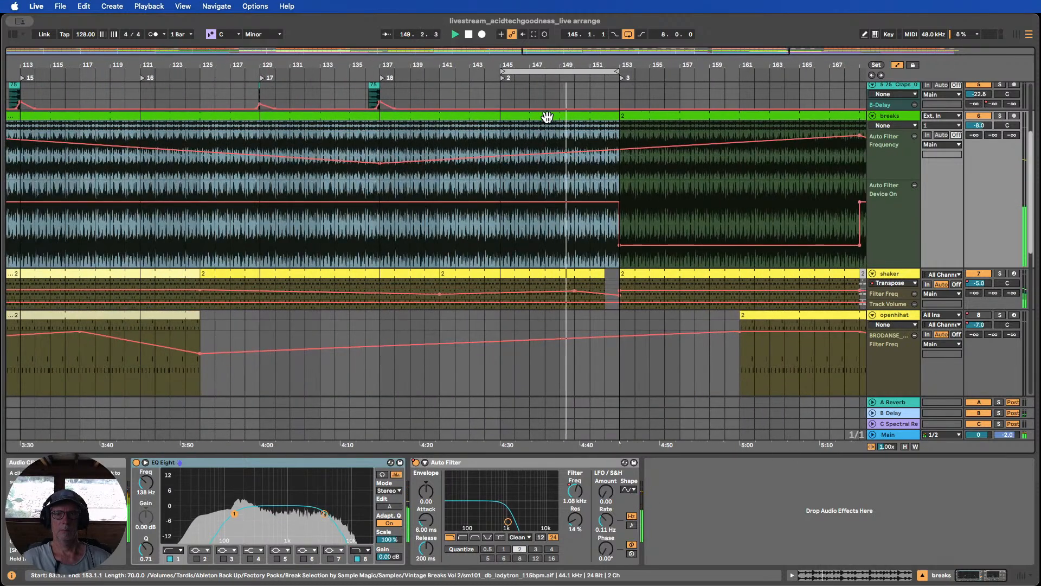
click(590, 126)
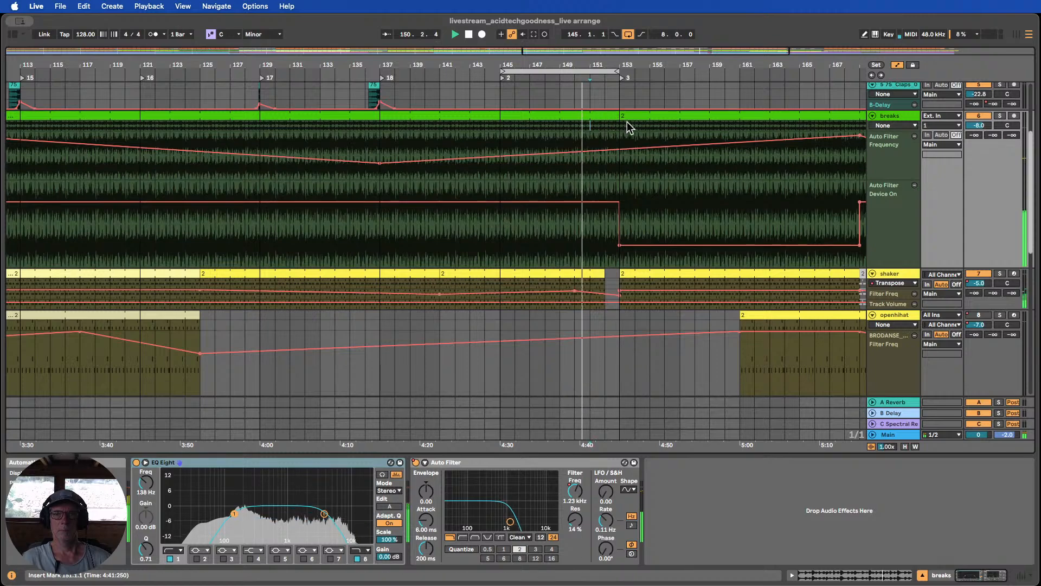
drag(894, 134, 899, 207)
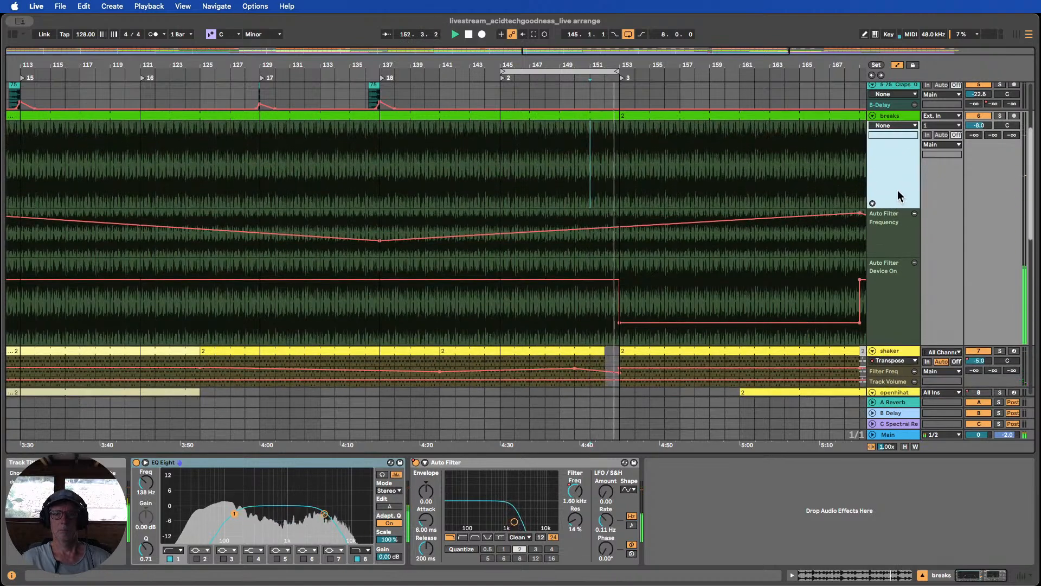
click(897, 66)
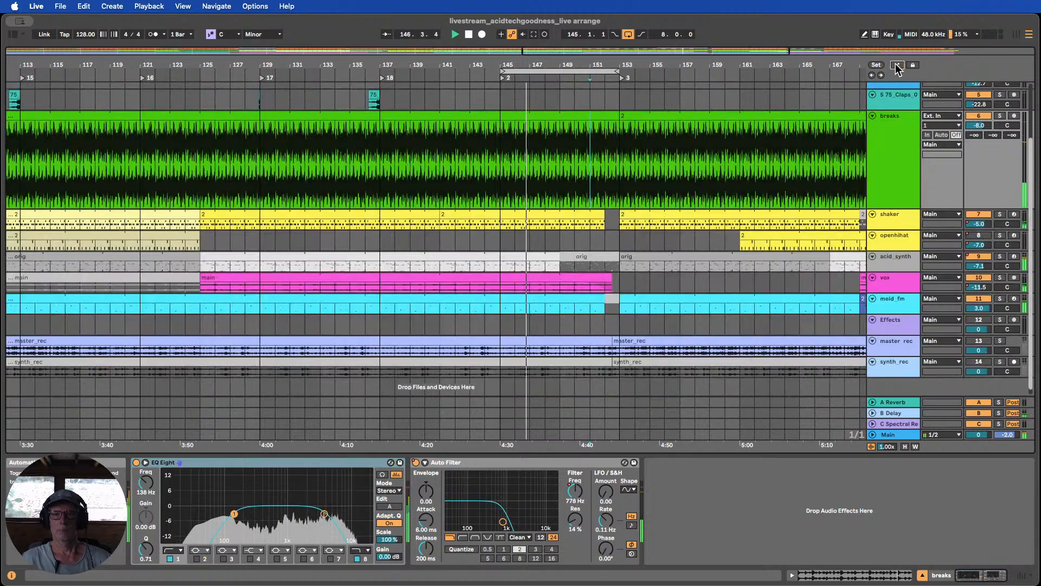
drag(617, 124, 590, 122)
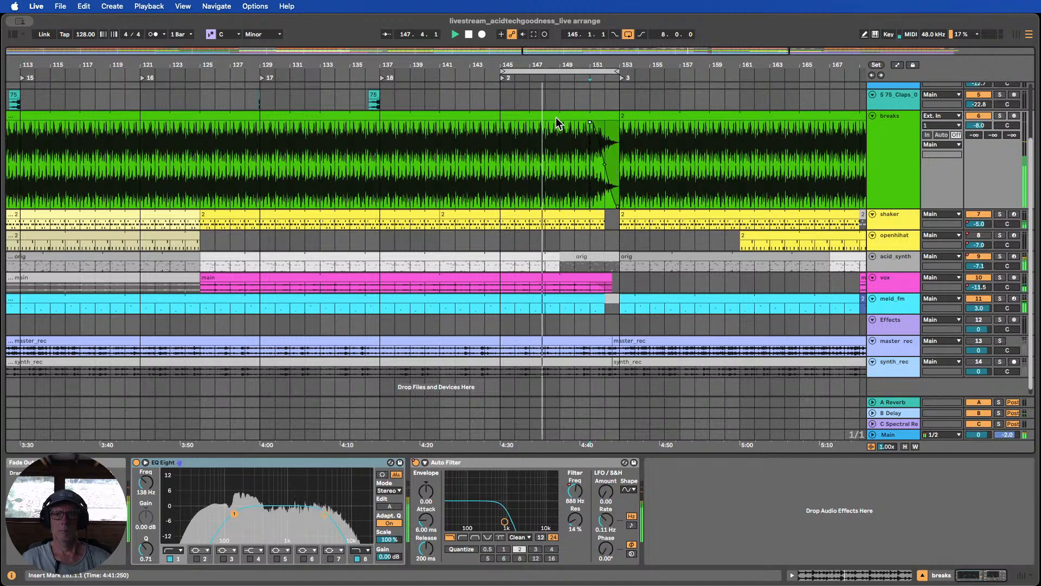
drag(604, 166, 608, 147)
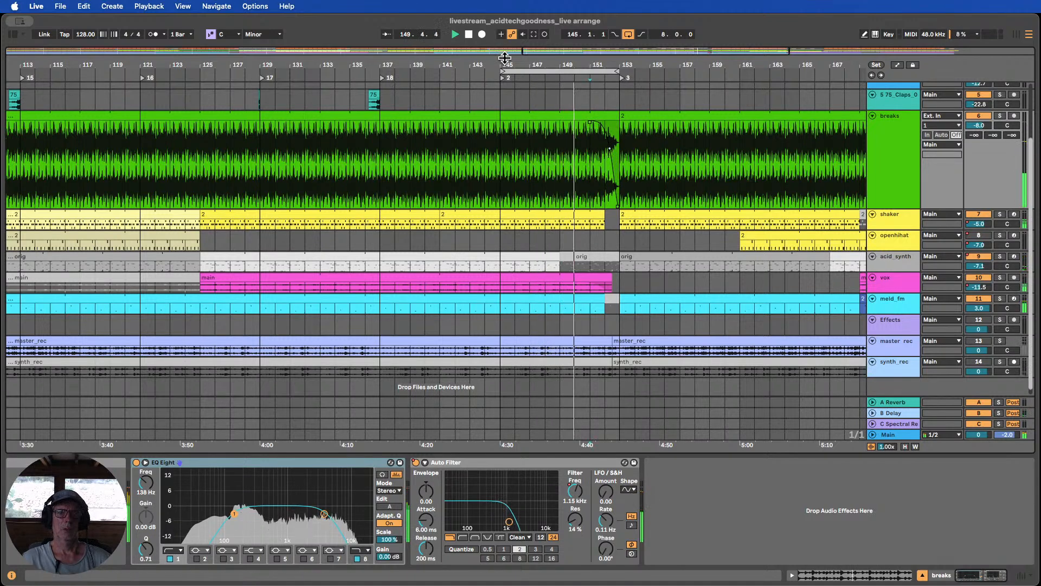
Copy bars 135 to 138 of the 5 75_Claps track, including the clap clip, and paste them at bar 151
scroll(499, 120, down, 3)
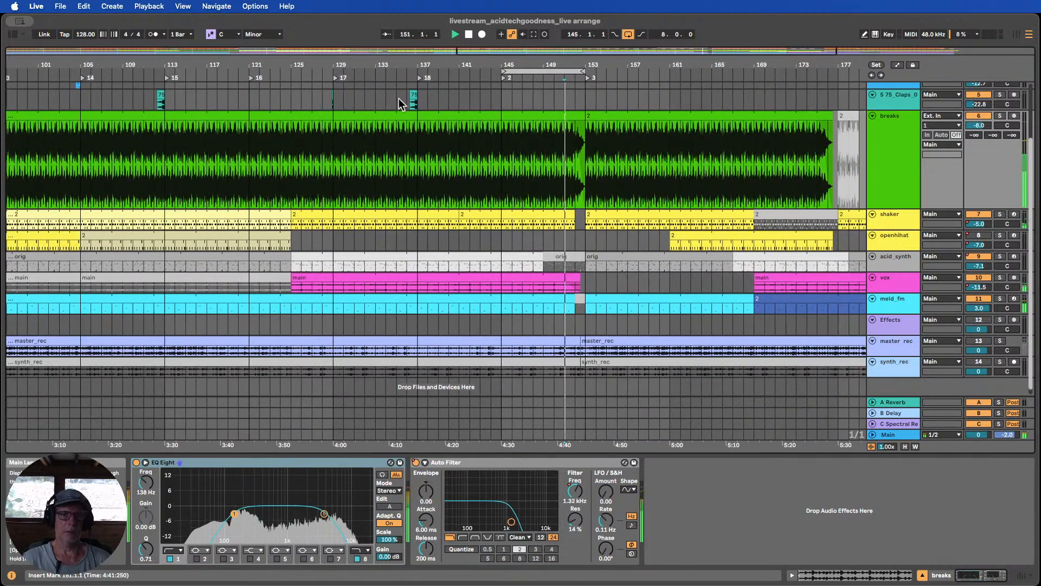
drag(399, 99, 430, 99)
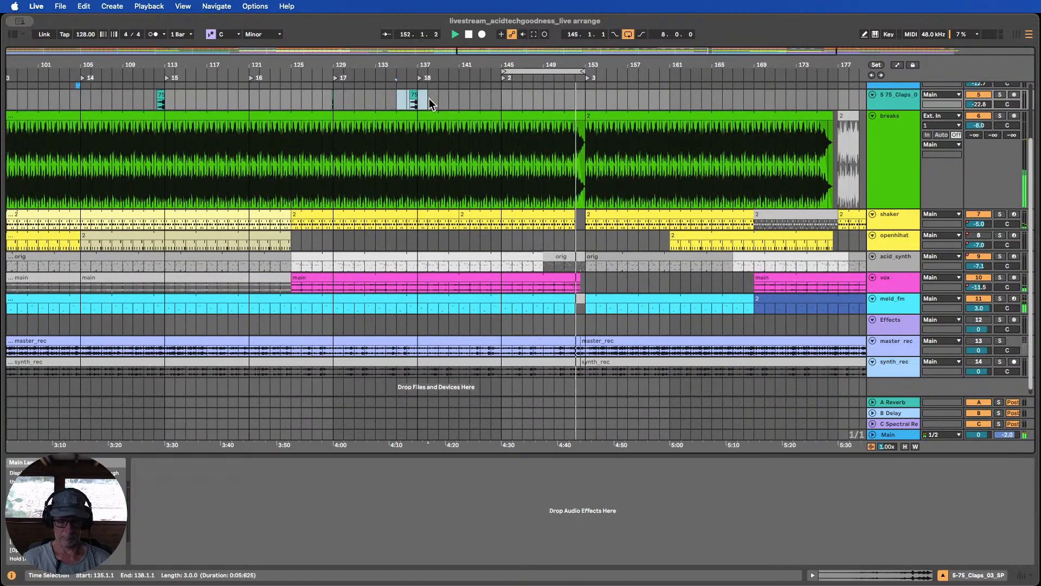
click(567, 97)
key(super+v)
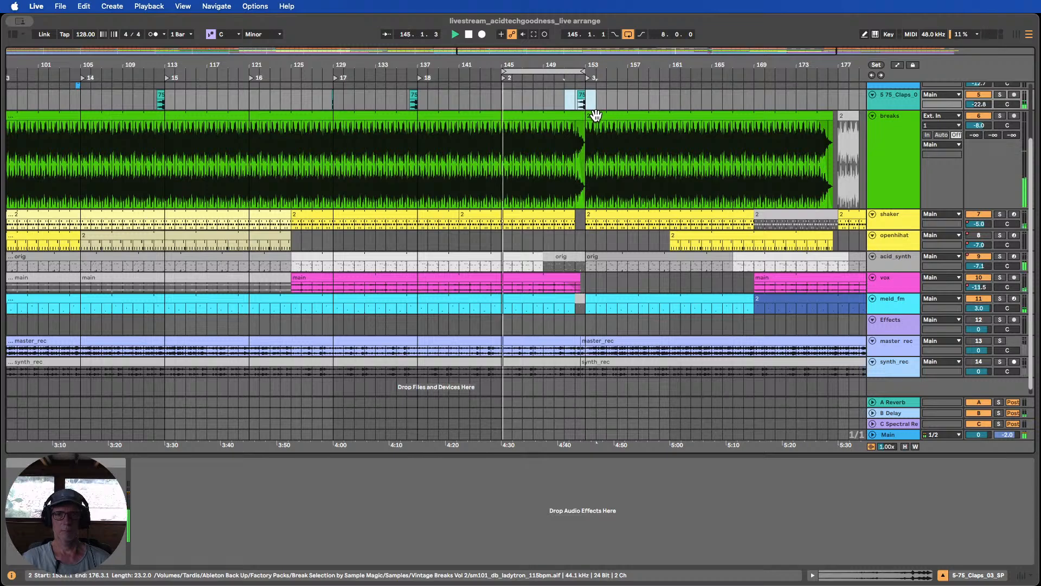
Fit all tracks into the arrangement height and set the loop to the 40 bars from 113 to 153
scroll(595, 115, up, 3)
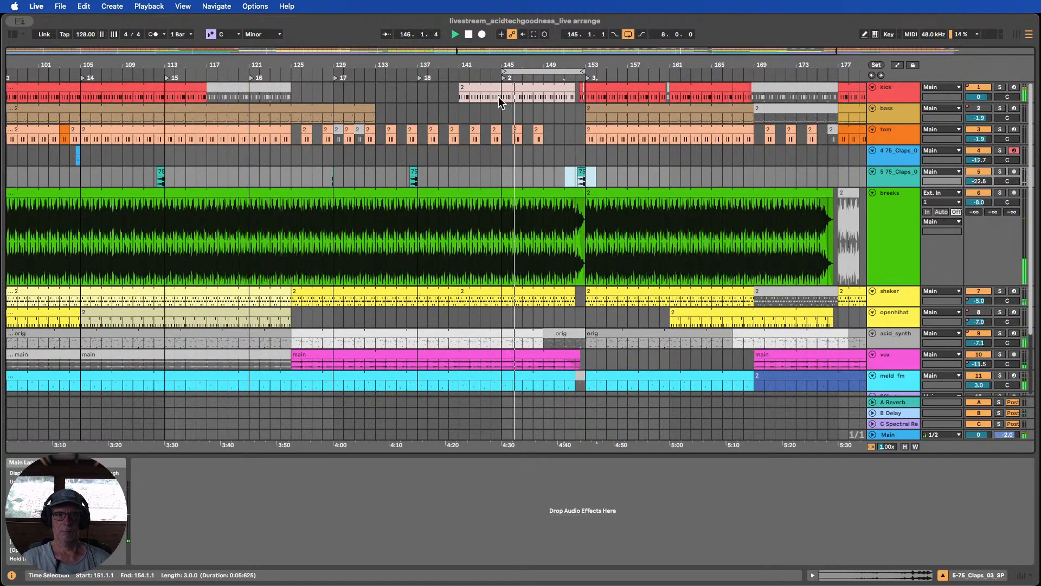
drag(520, 64, 544, 43)
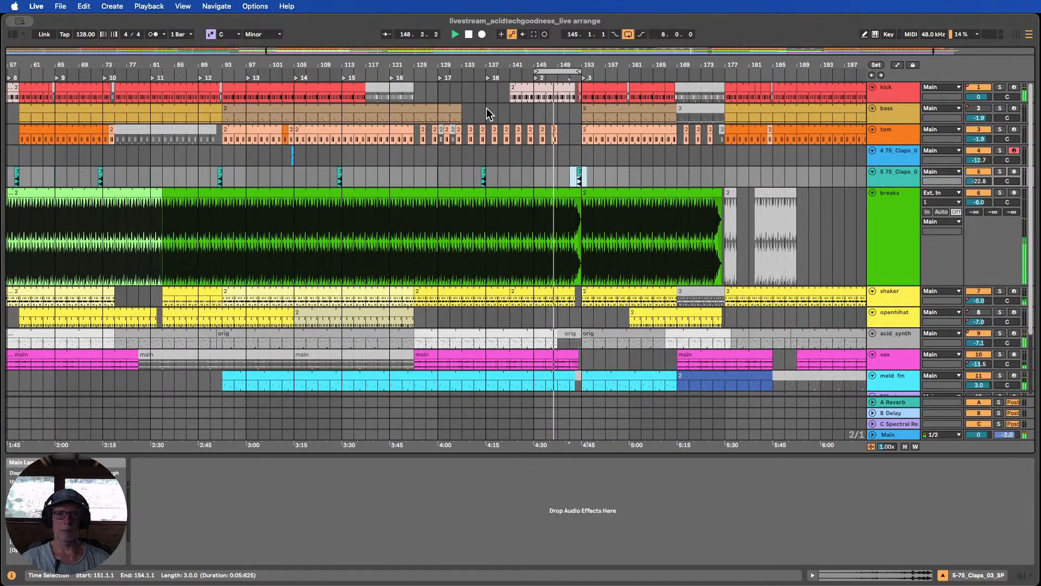
drag(486, 109, 583, 115)
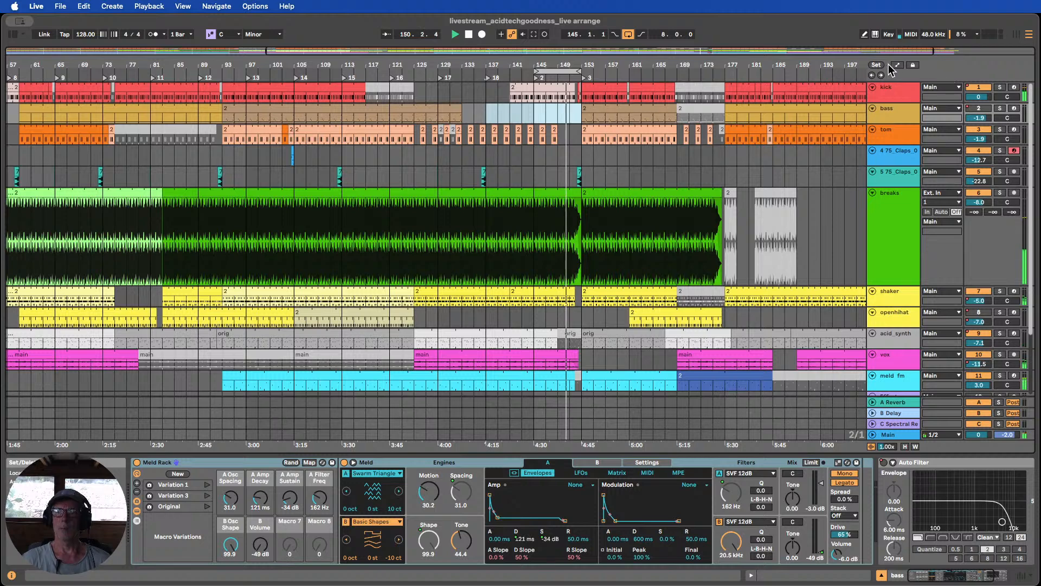
click(904, 446)
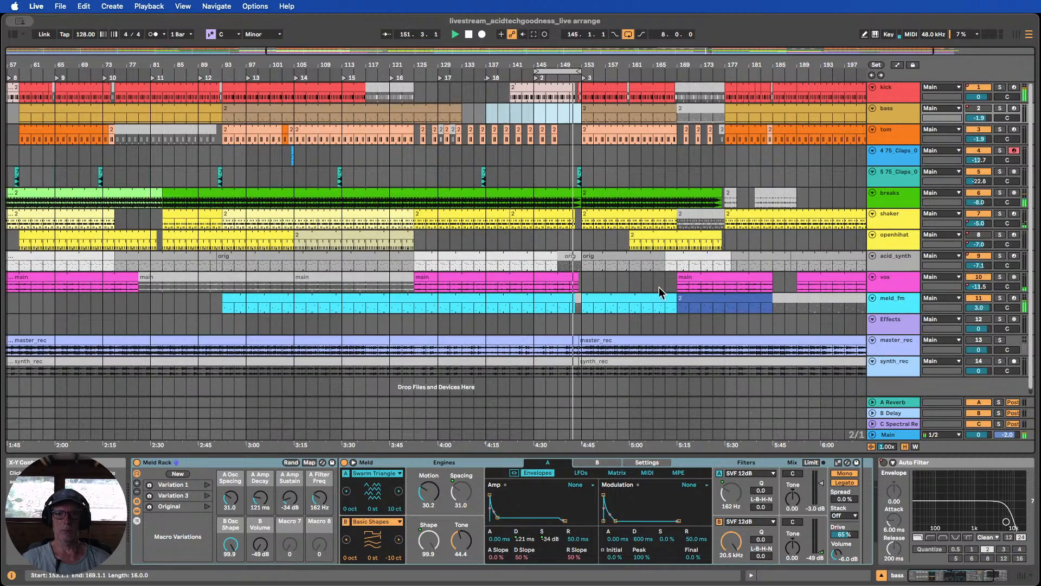
drag(536, 111, 569, 303)
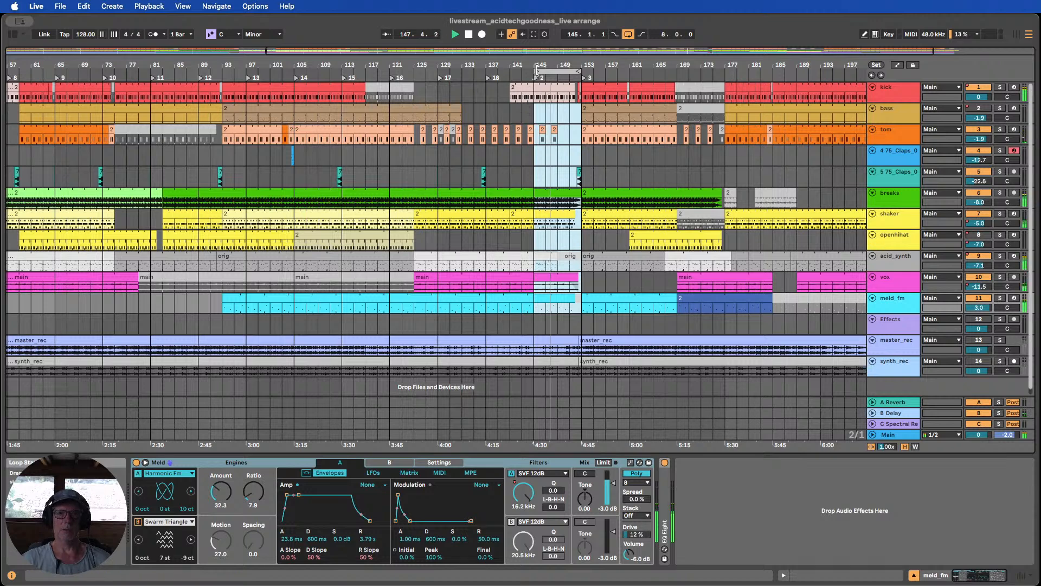
drag(537, 69, 482, 65)
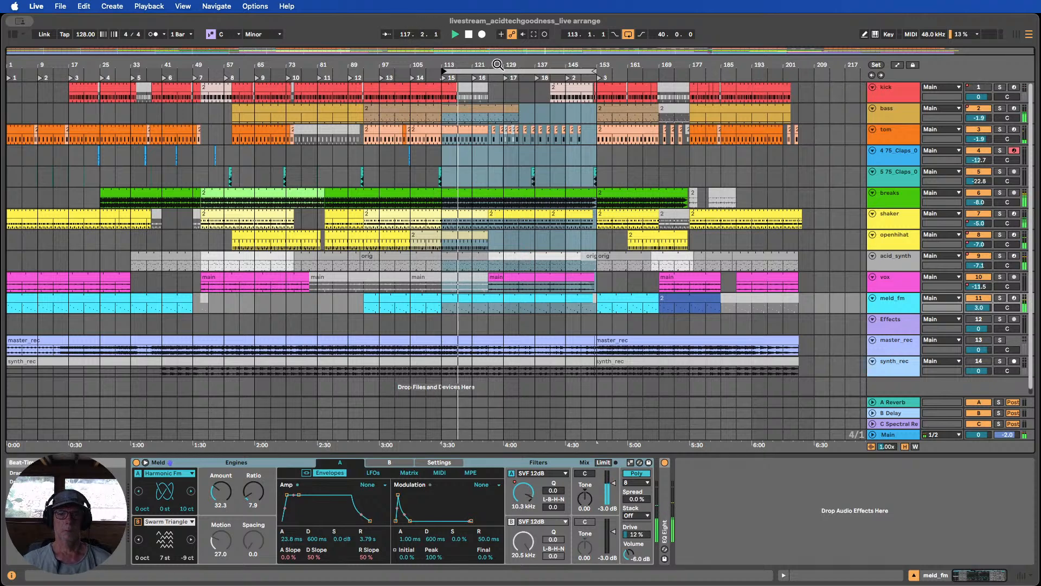
Show the Effects track's automation and reshape the Macro 5 envelope into a smooth arc that falls towards bar 153
scroll(587, 227, down, 1)
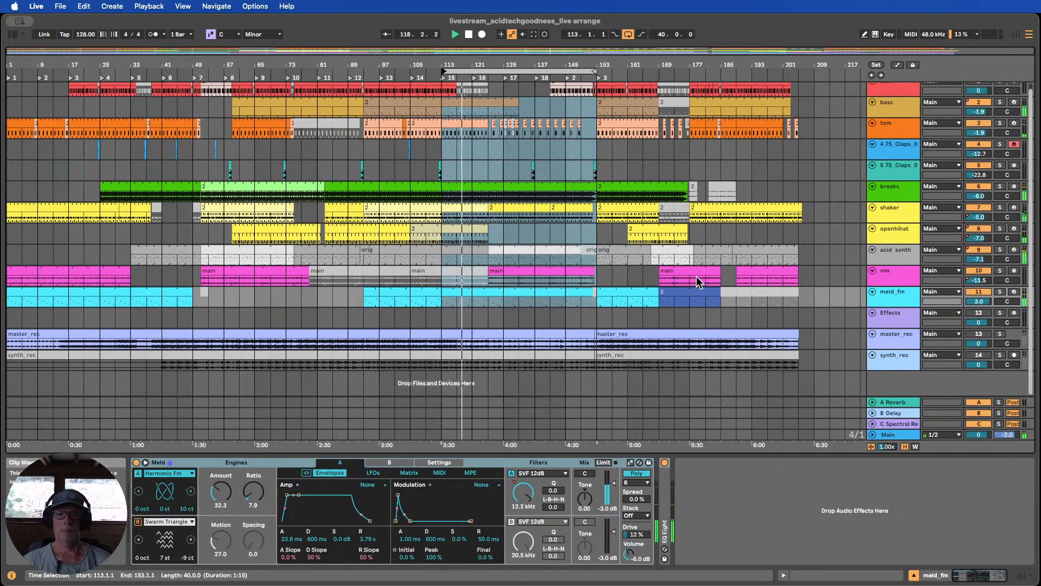
click(896, 329)
scroll(898, 329, down, 3)
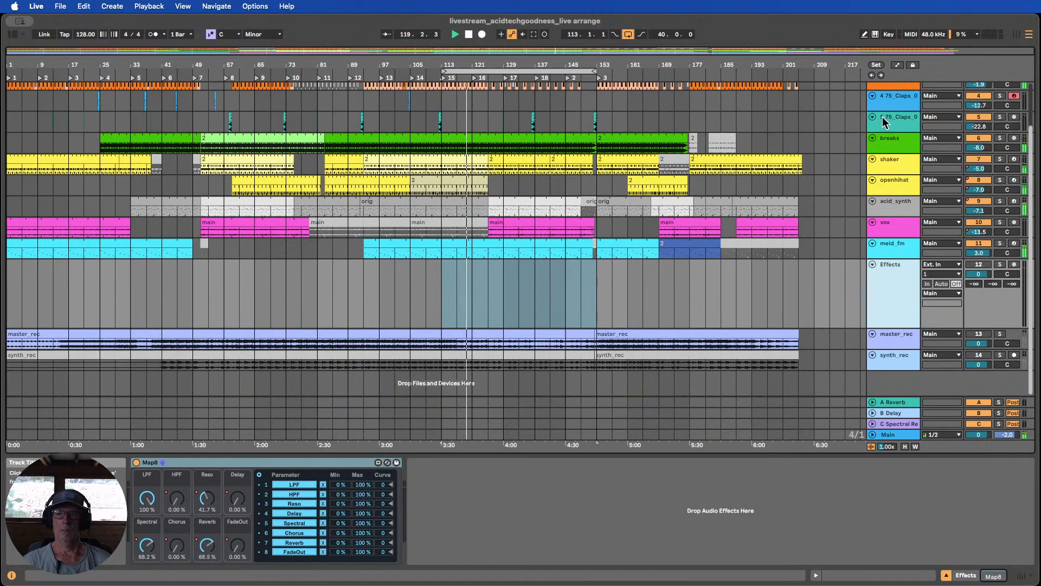
click(896, 66)
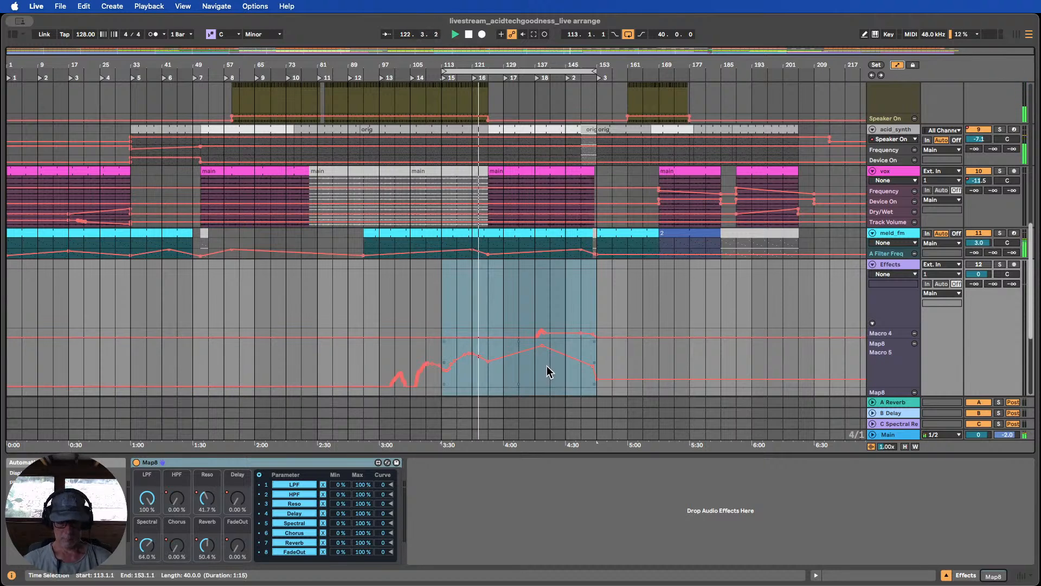
key(b)
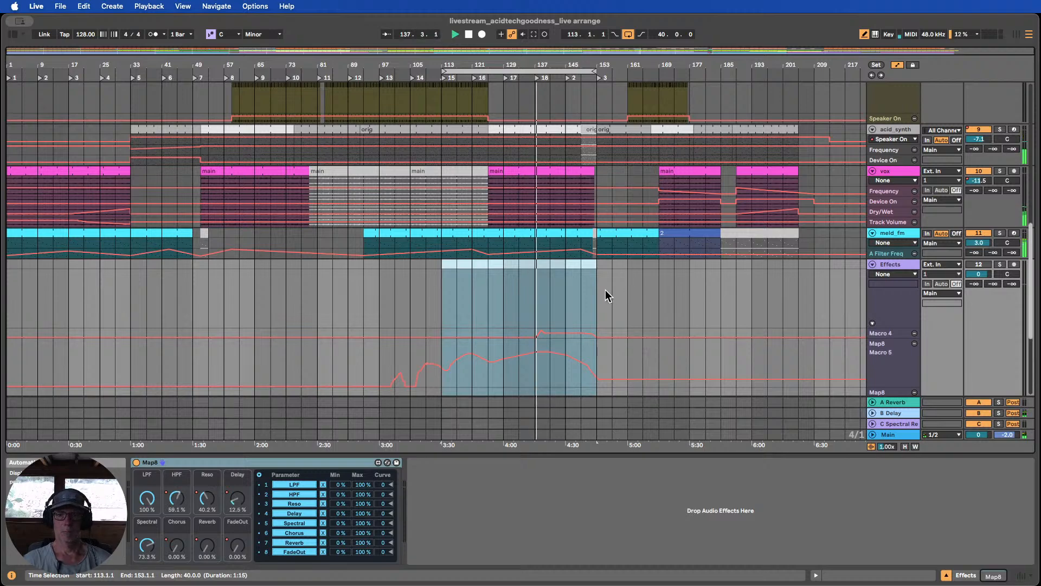
Widen the second peak of the Effects track's Macro 7 automation so that it falls back to the baseline at bar 153
scroll(586, 293, up, 5)
scroll(589, 286, up, 8)
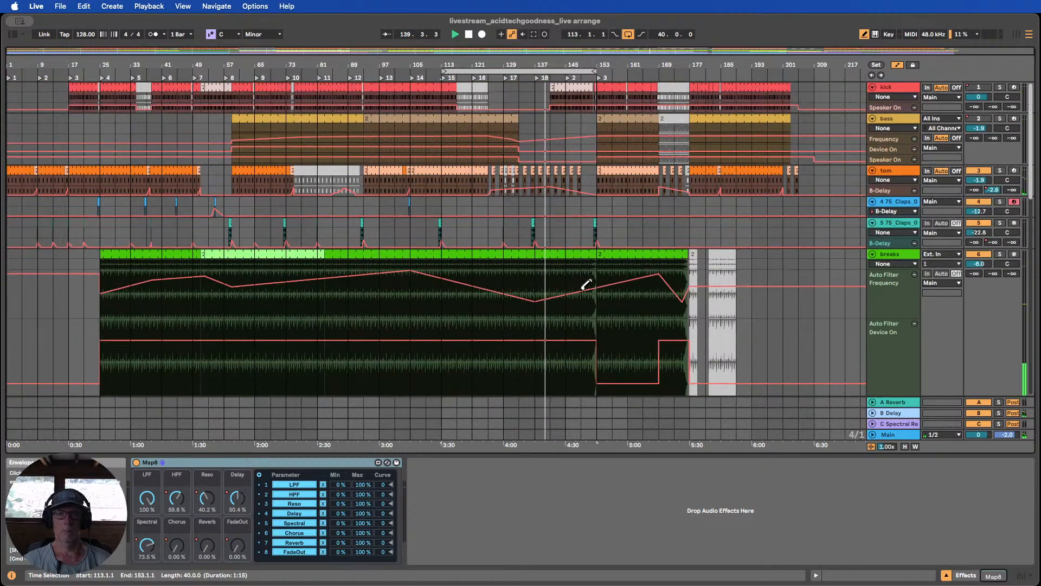
scroll(586, 288, down, 10)
scroll(561, 293, down, 6)
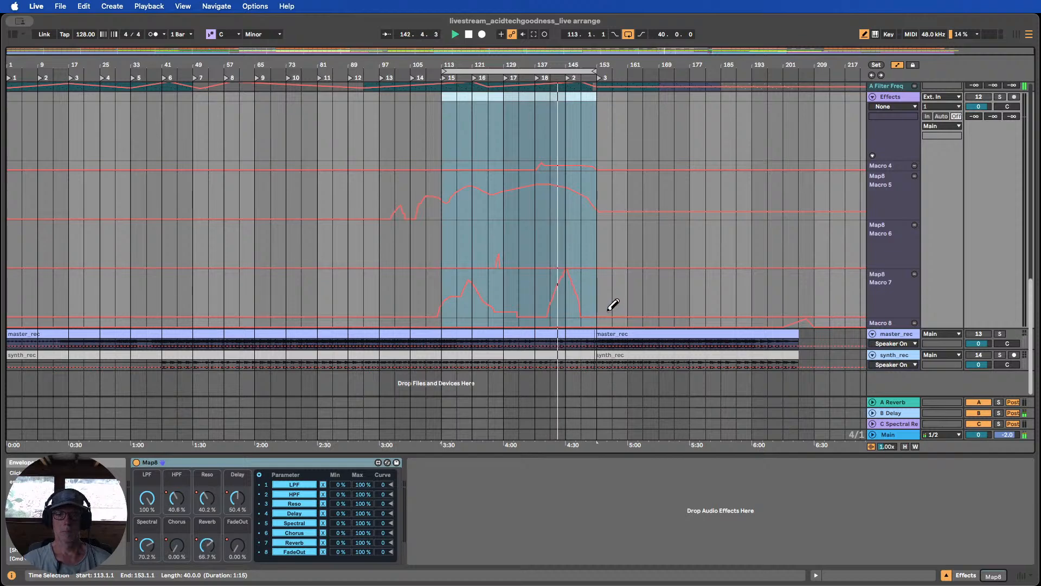
scroll(595, 296, up, 3)
scroll(594, 290, down, 3)
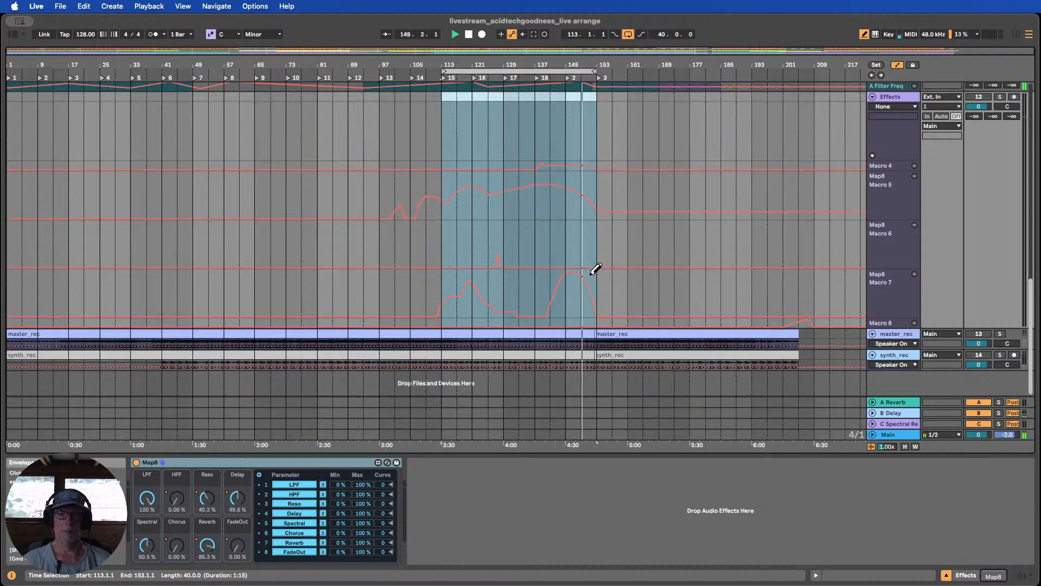
scroll(604, 263, up, 2)
scroll(601, 265, up, 2)
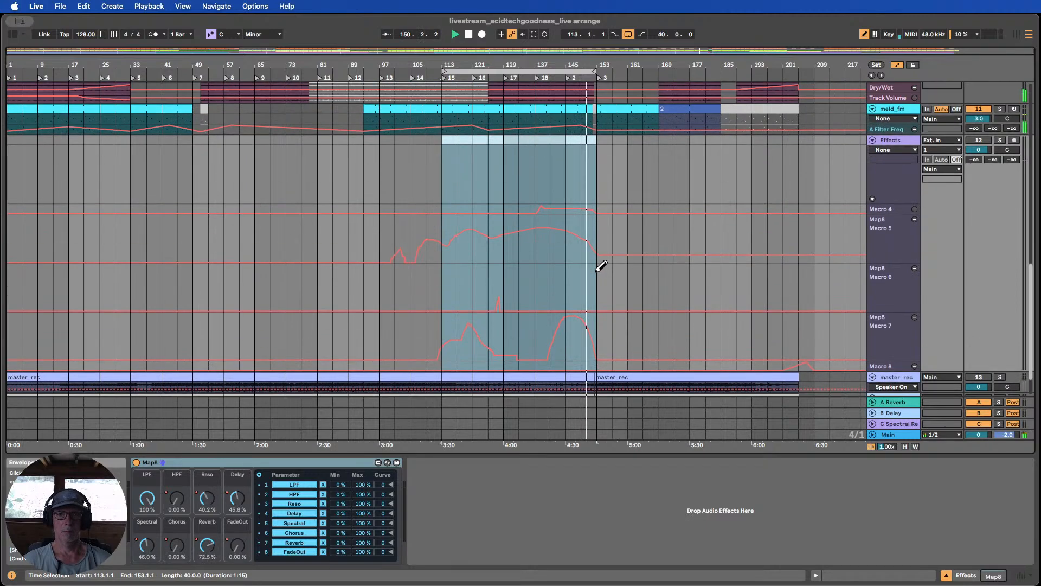
scroll(597, 266, down, 2)
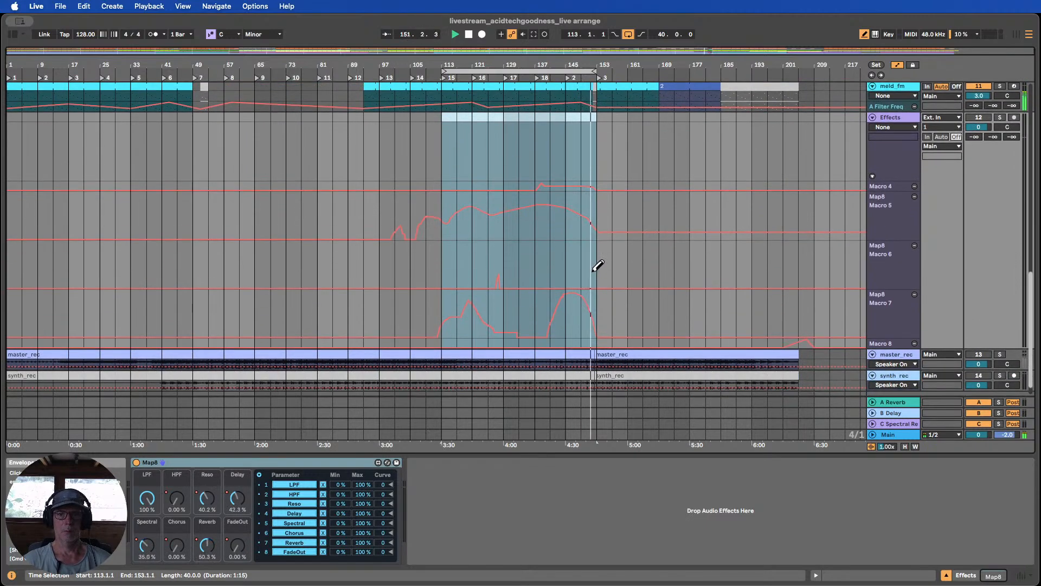
Hide the device view and bring the kick to openhihat tracks with their automation into view
scroll(598, 266, up, 10)
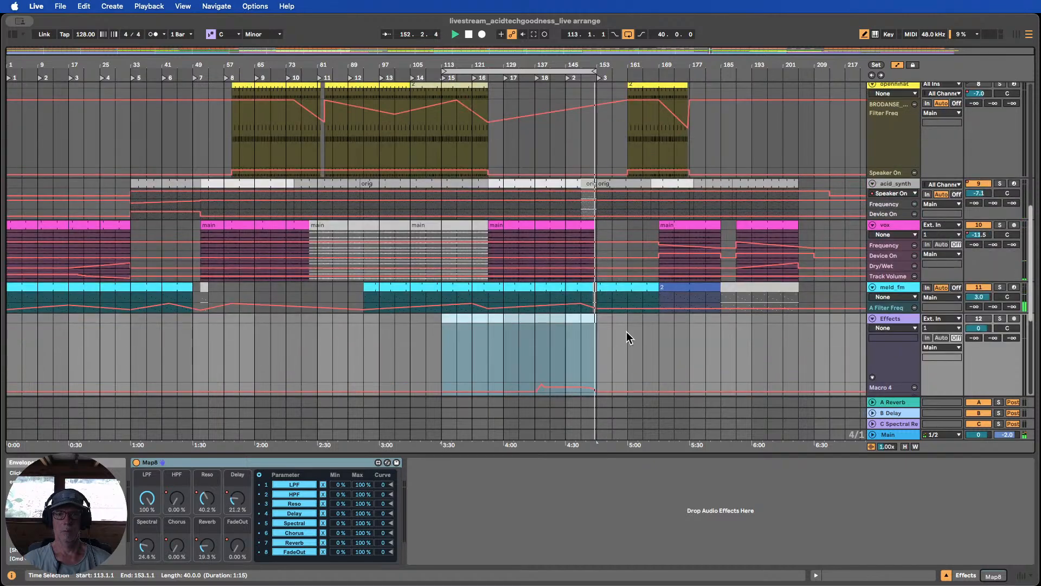
scroll(628, 337, up, 3)
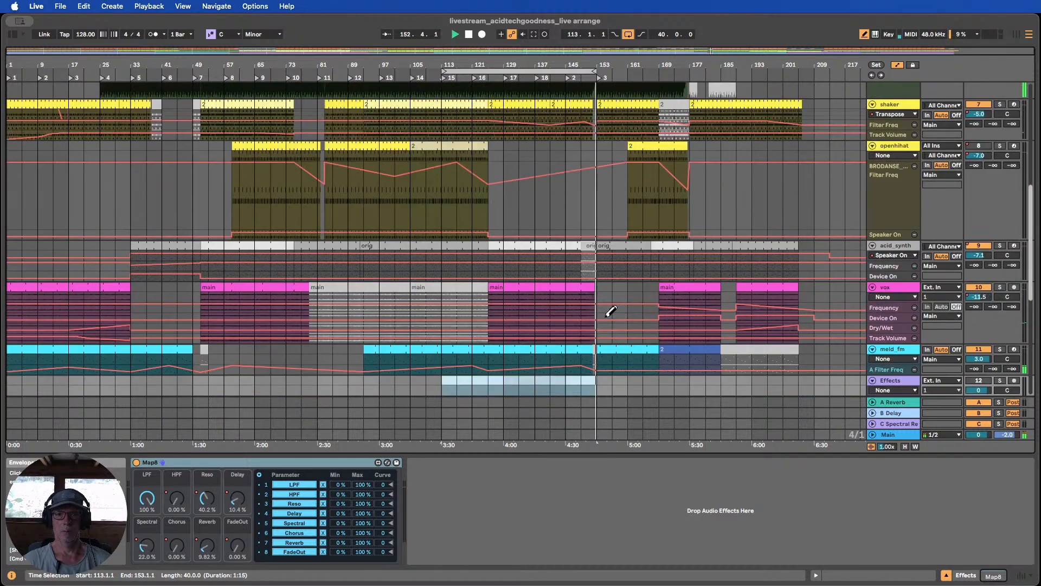
click(946, 576)
scroll(662, 295, up, 8)
scroll(521, 211, up, 8)
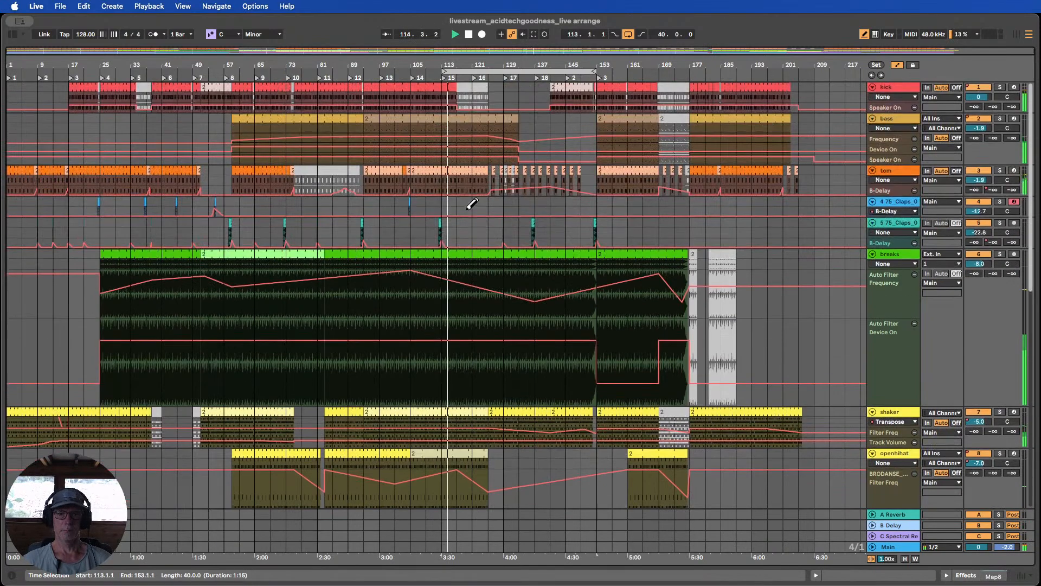
Loop the 32 bars from 137 to 169 and reduce the arrangement to an overview of all tracks without automation
drag(443, 71, 617, 71)
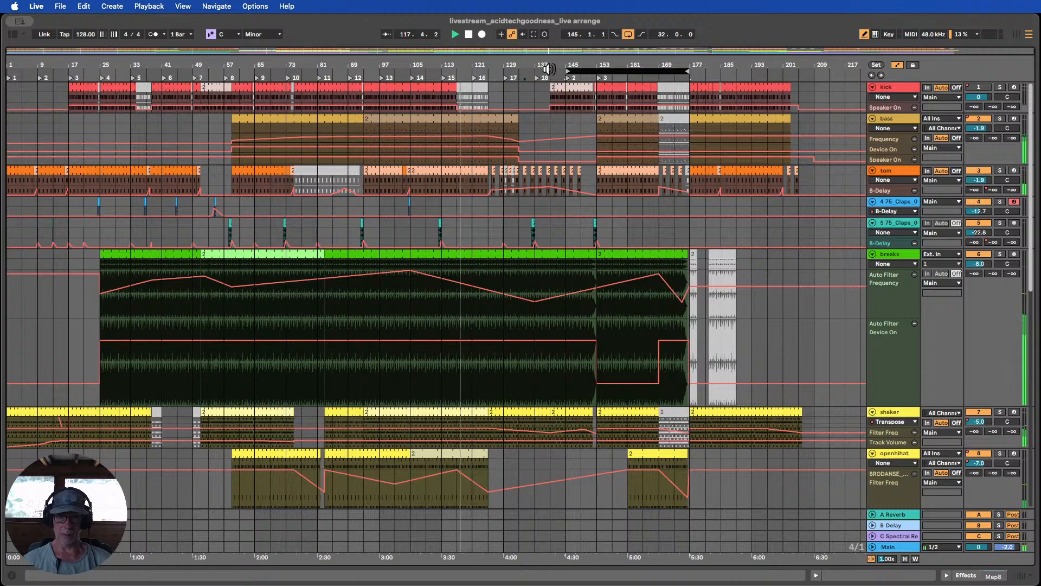
drag(586, 69, 560, 68)
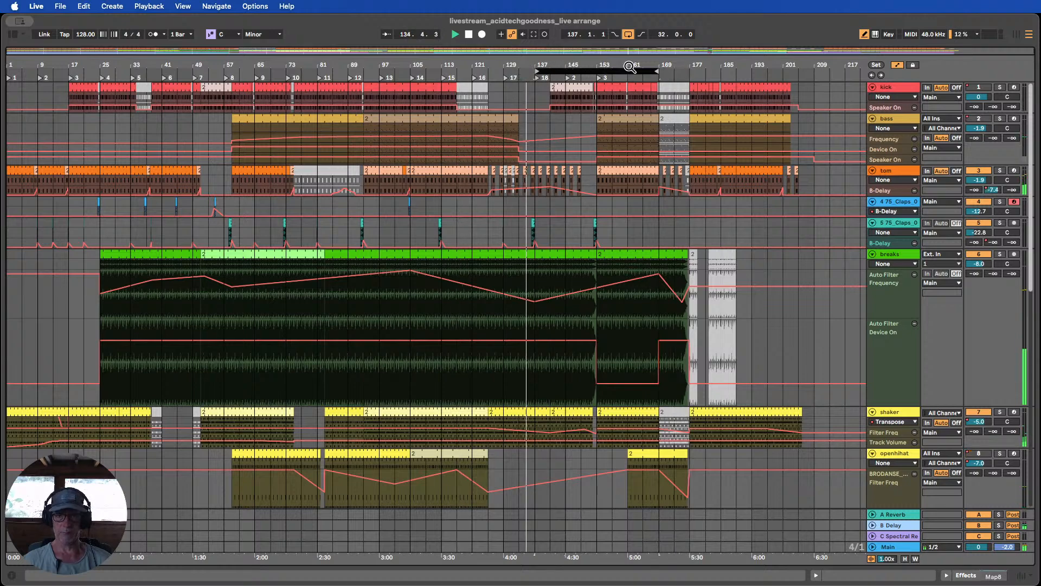
drag(636, 62, 583, 62)
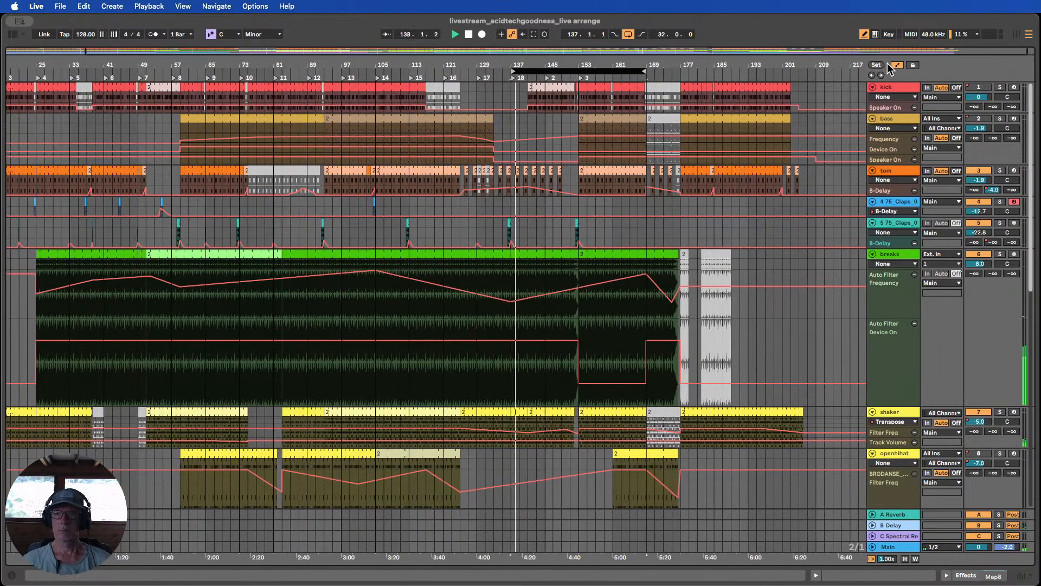
click(896, 65)
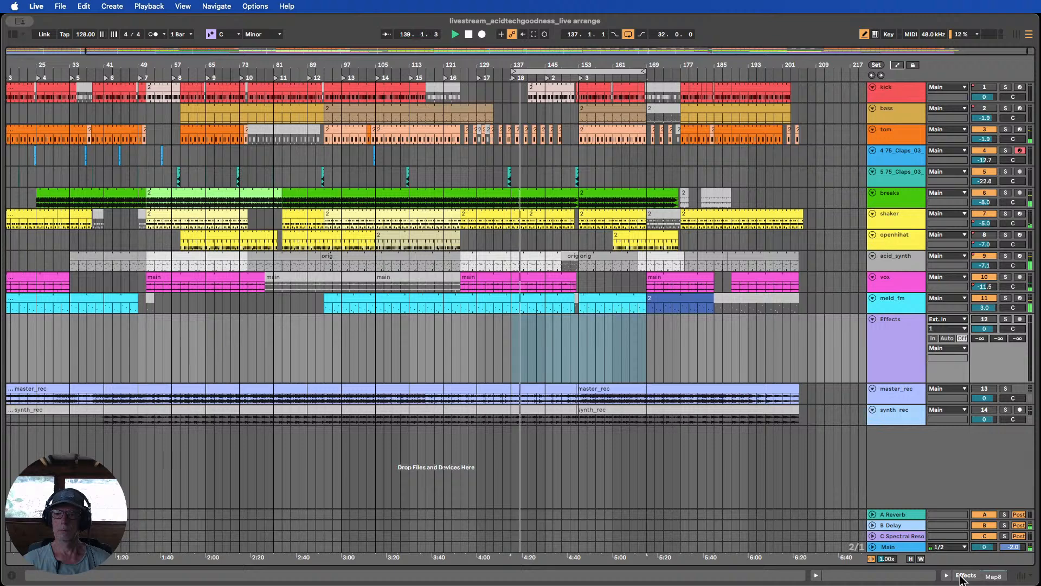
click(910, 559)
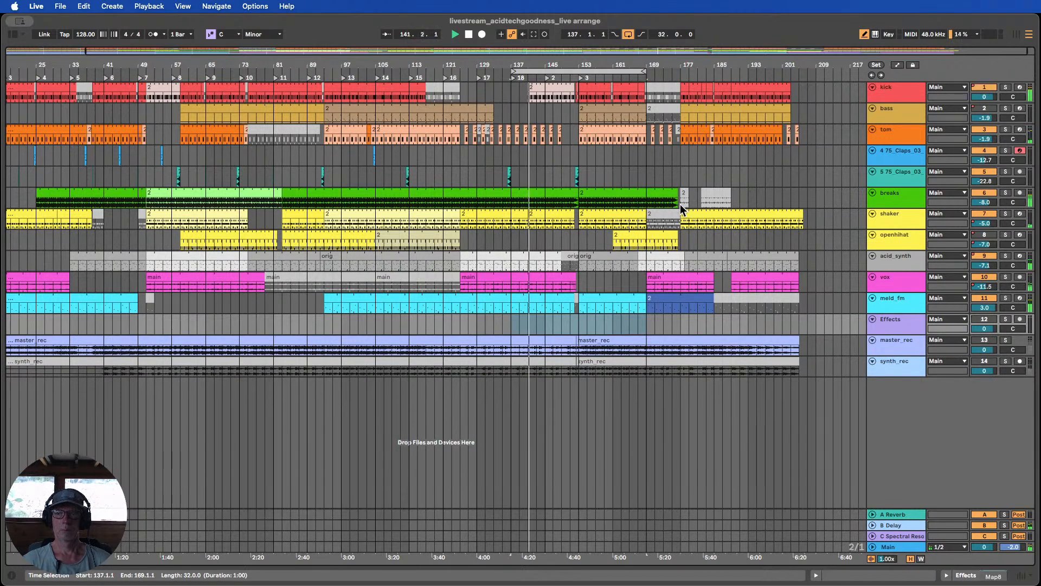
Copy bars 151 to 155 of the 5 75_Claps_03 track, including its clap clip, to bar 167
click(578, 174)
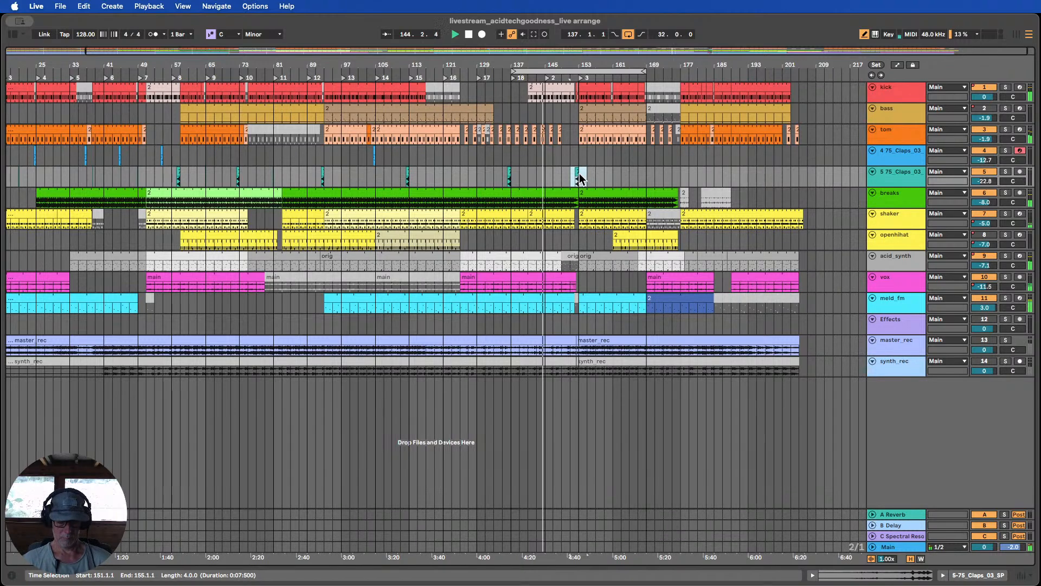
key(super+c)
click(639, 180)
key(super+v)
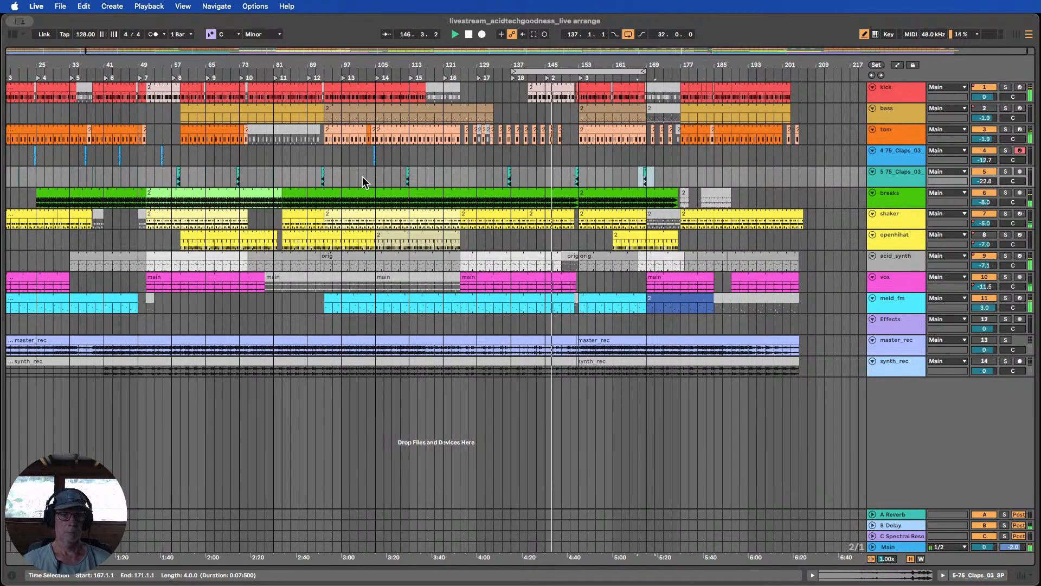
Copy bars 79 to 83 of the 5 75_Claps_03 track to bar 159
click(271, 174)
key(super+v)
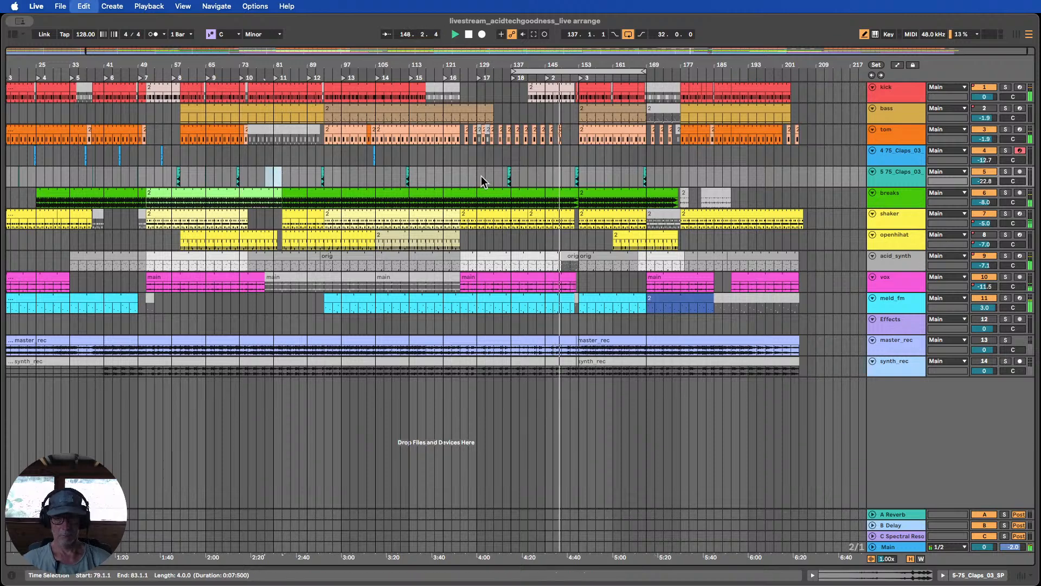
click(607, 174)
key(super+v)
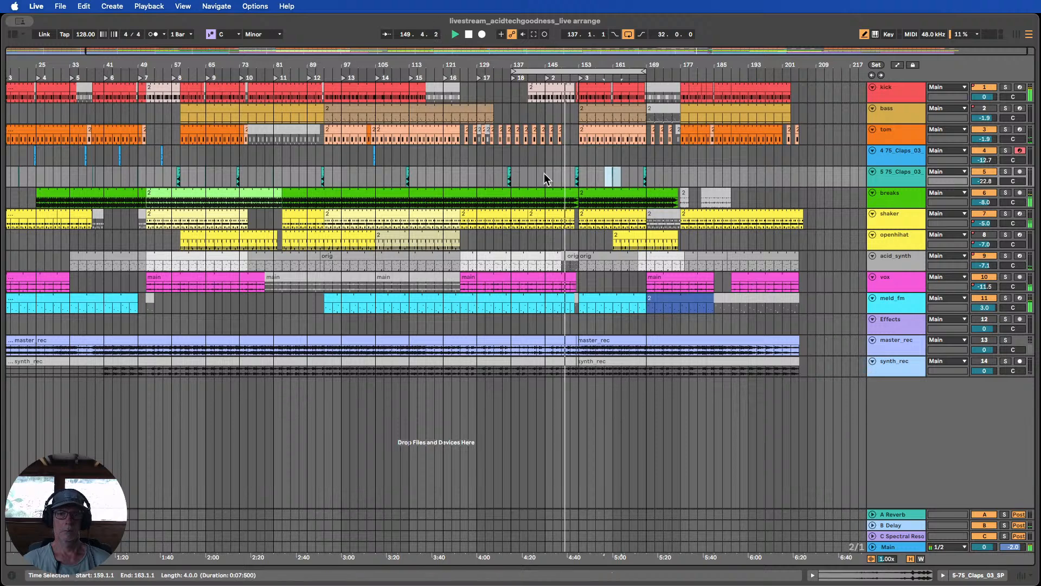
Copy bars 103 to 107 of the 4 75_Claps_03 track, including its clap clip, to bar 159
click(387, 153)
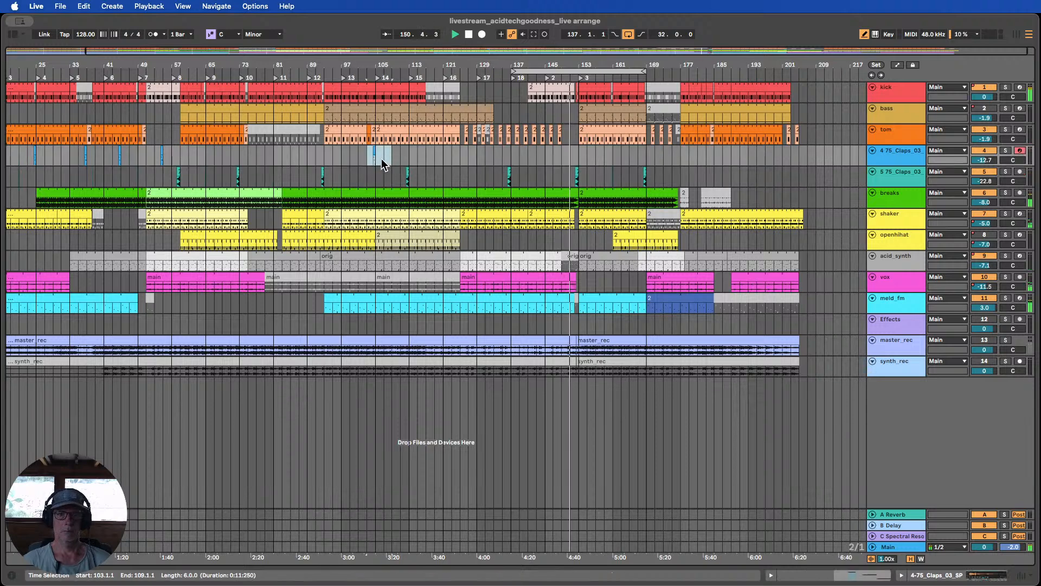
drag(374, 154, 381, 154)
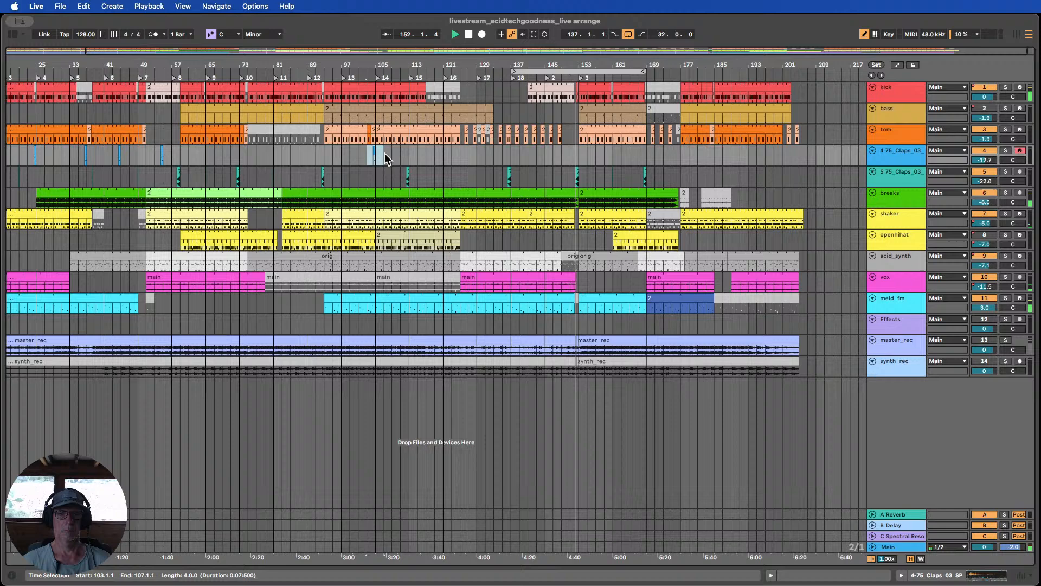
click(606, 155)
key(super+v)
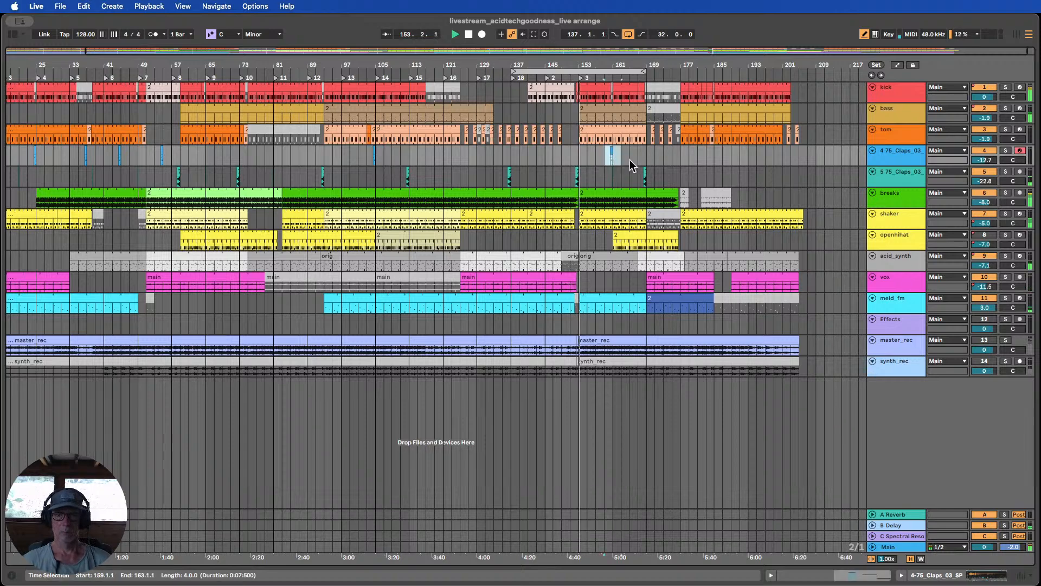
Listen to the transition into bar 153 and shorten the kick clip from bar 141 so that it ends at 151.3
click(559, 76)
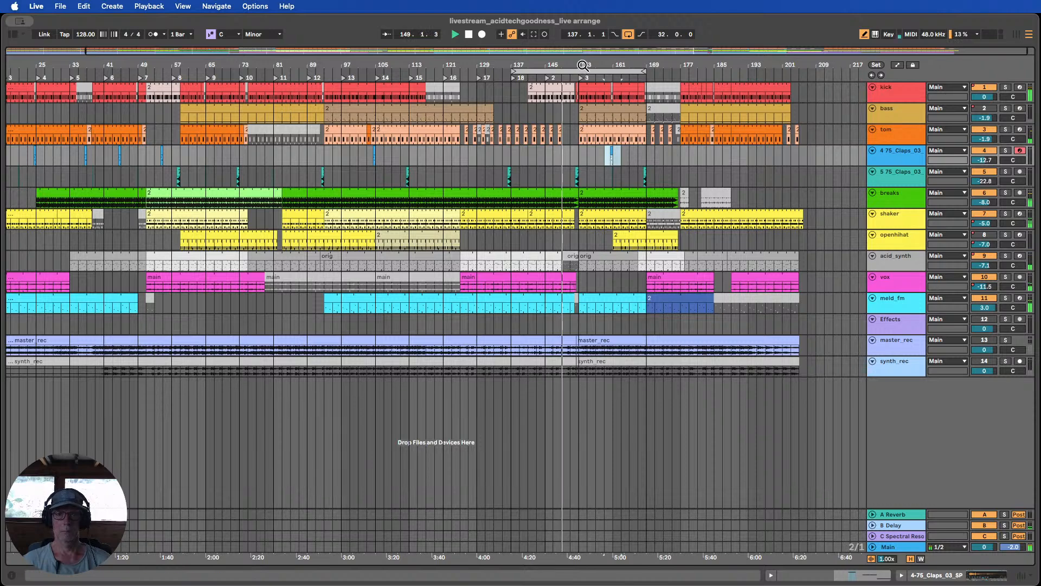
scroll(581, 77, up, 3)
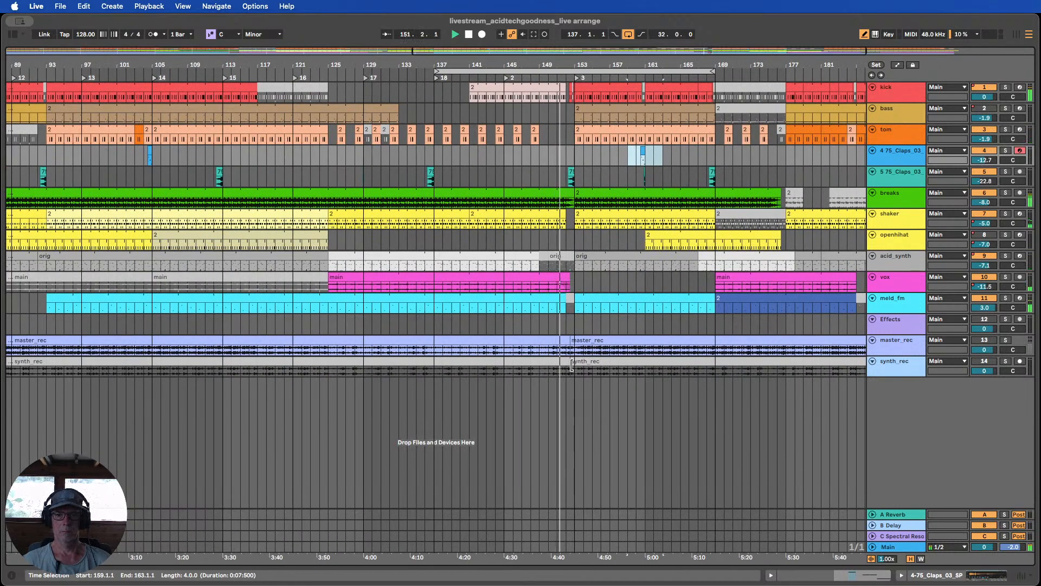
drag(571, 341, 575, 364)
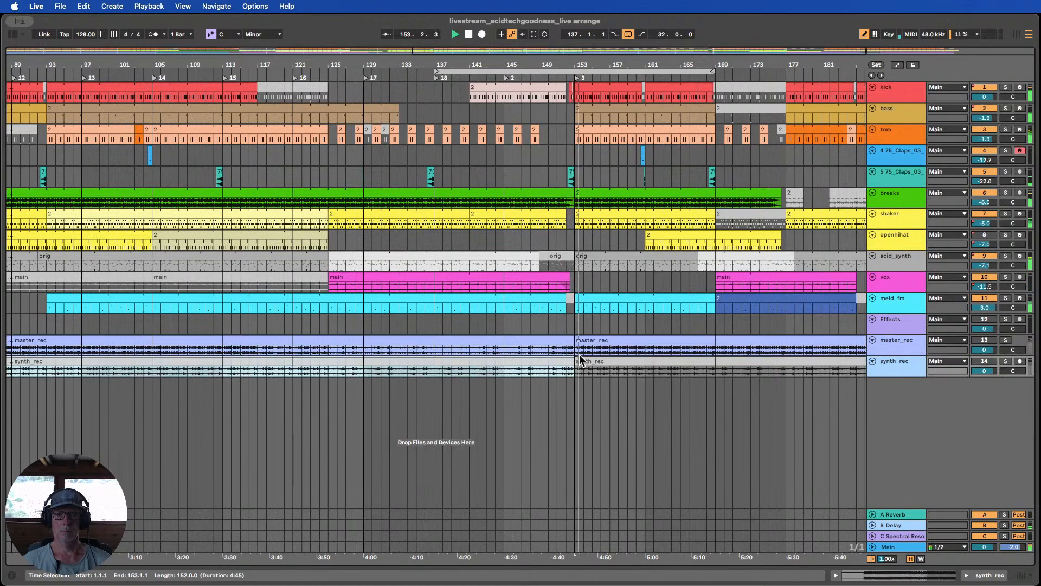
click(529, 71)
click(529, 77)
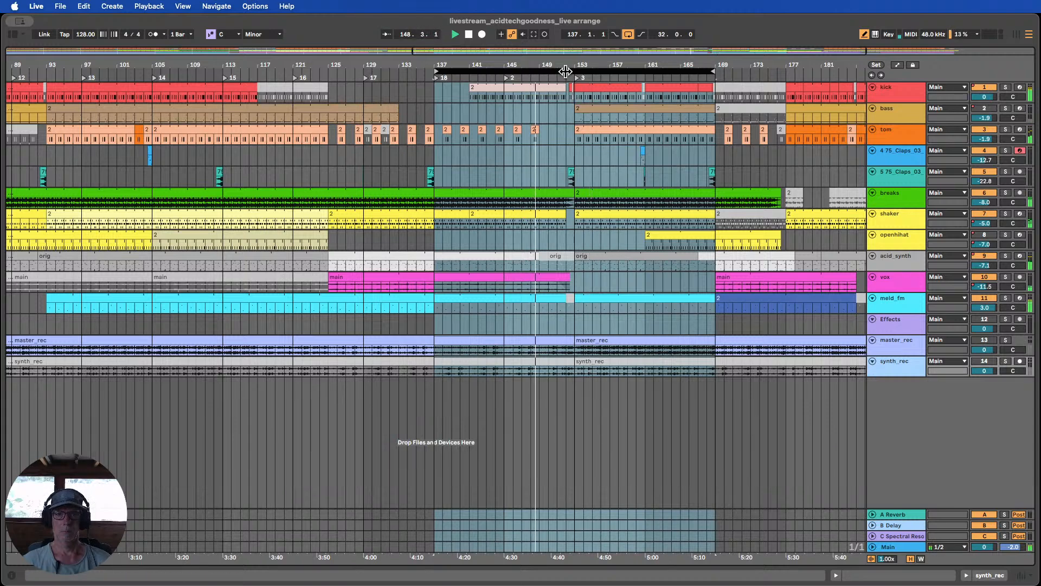
scroll(547, 152, up, 3)
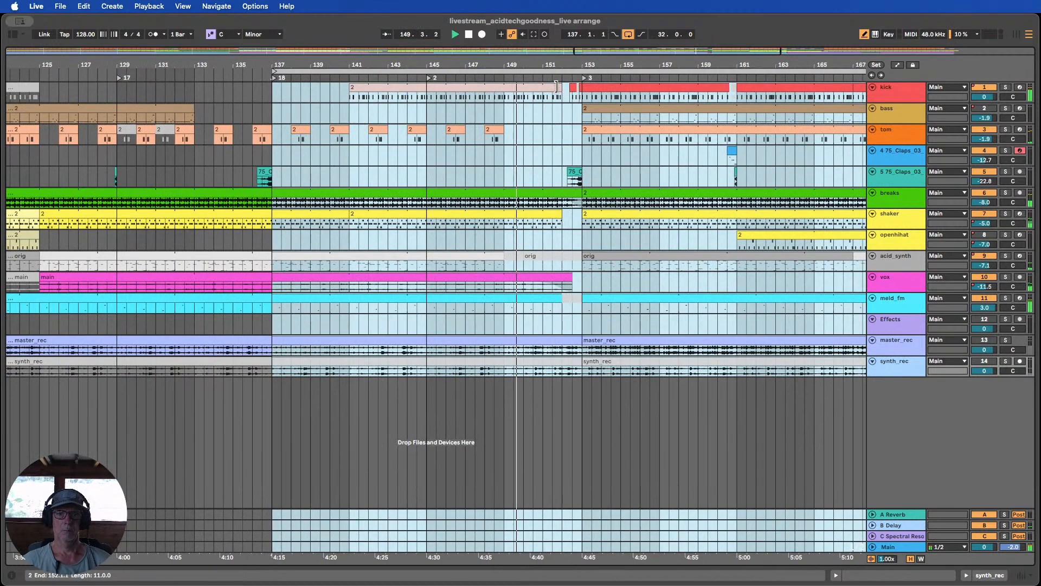
click(553, 89)
drag(556, 86, 540, 86)
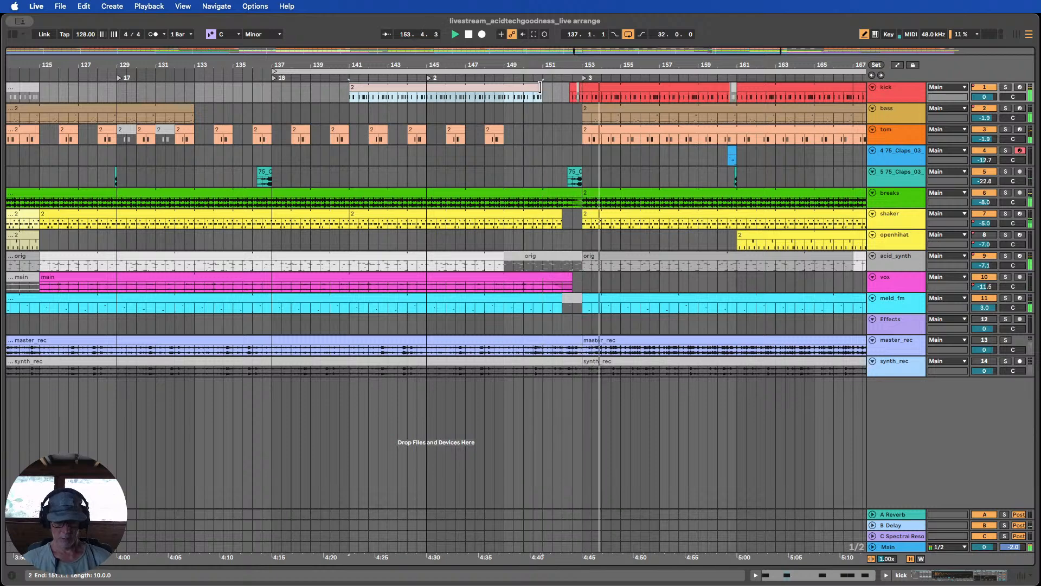
mouse_move(540, 90)
mouse_down()
mouse_move(560, 87)
mouse_move(558, 68)
mouse_move(548, 87)
mouse_up()
Replay the transition and shorten the shaker clip that starts at bar 141 so that it ends at bar 151
drag(486, 66, 428, 60)
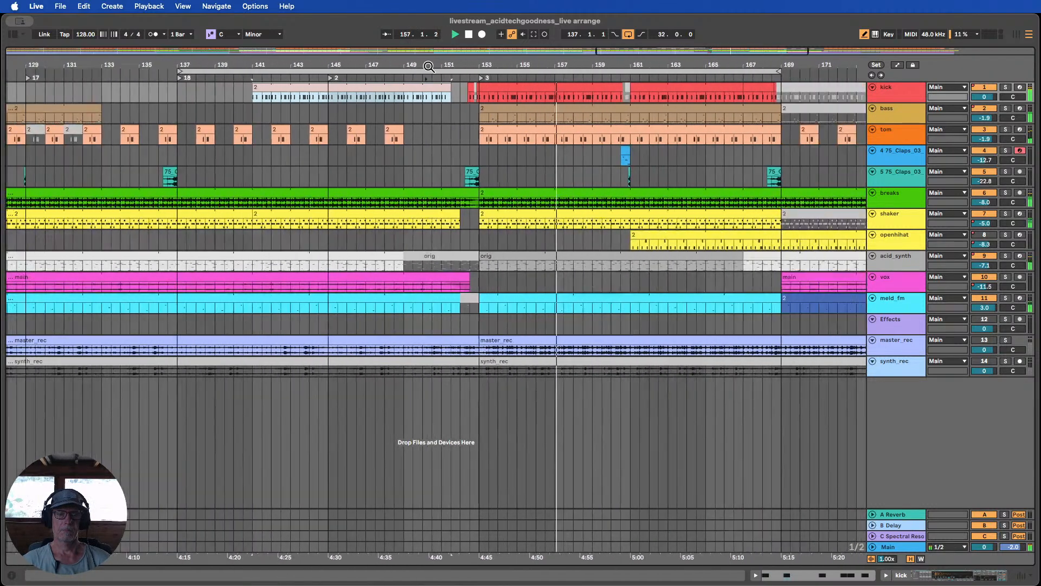
click(433, 77)
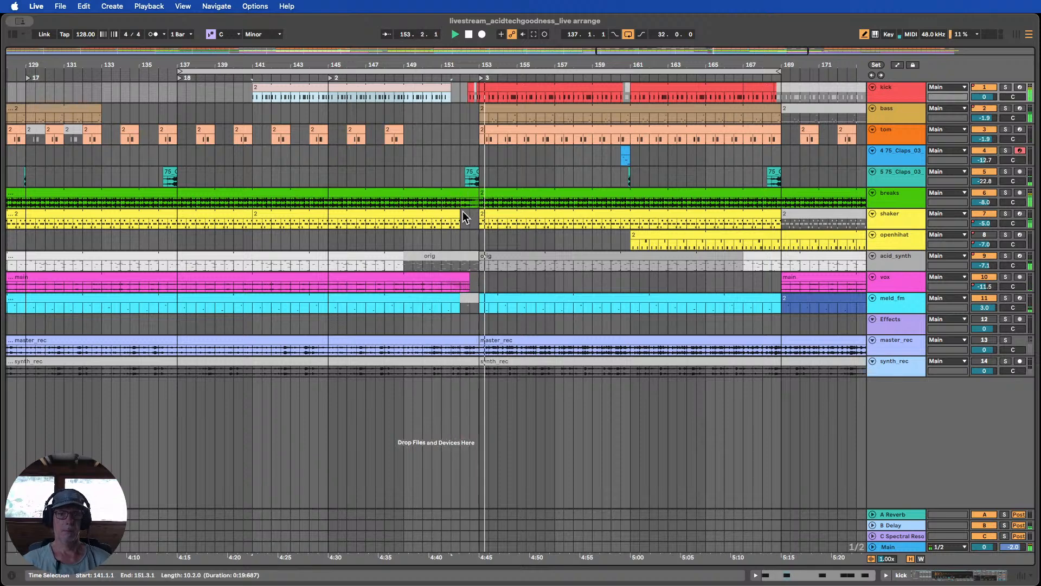
click(414, 68)
drag(253, 219, 441, 212)
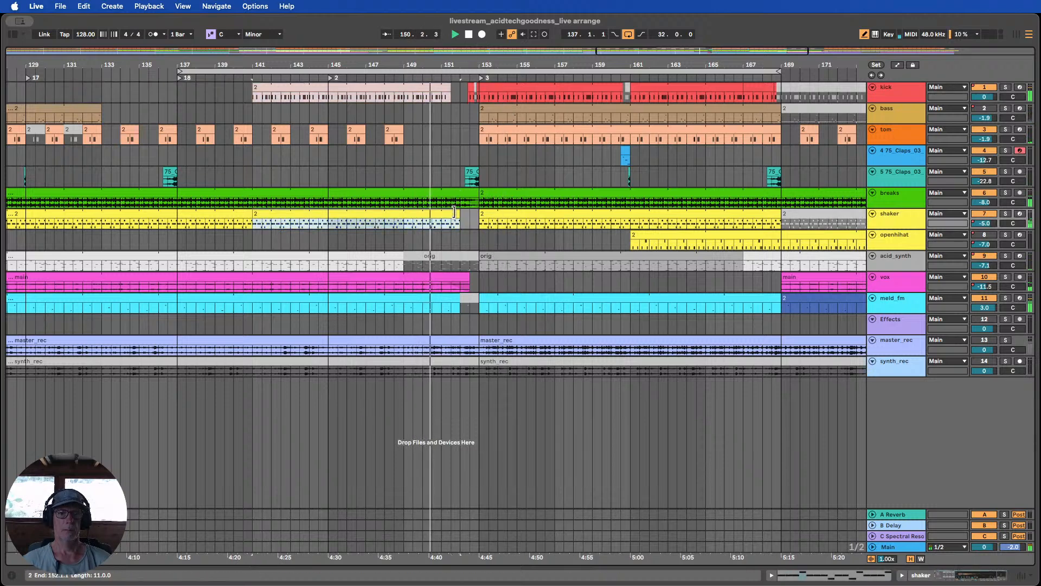
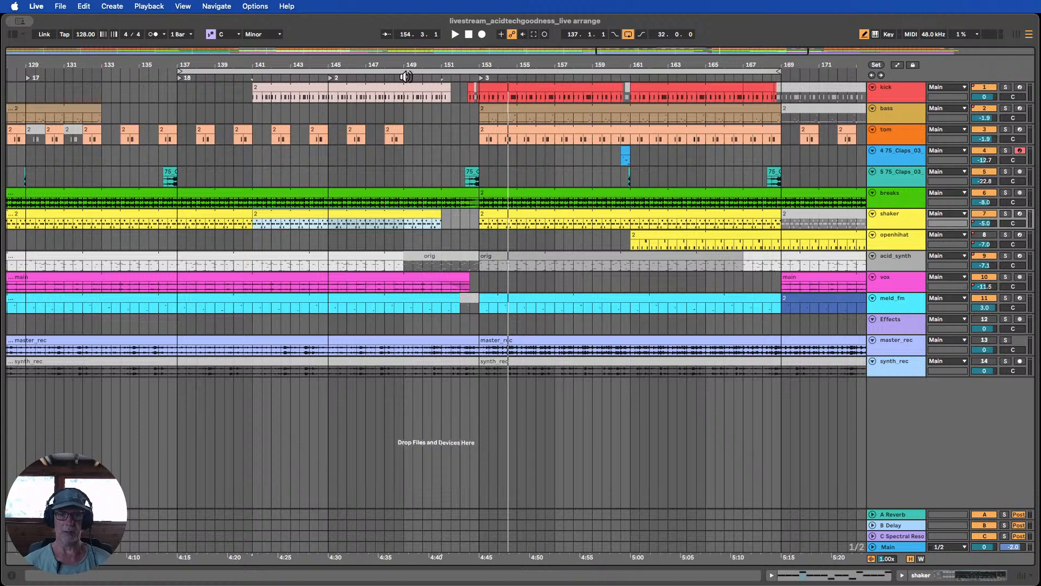
Listen through the drop at bar 153 and extend the openhihat clip's start back from bar 161 to bar 153
click(378, 74)
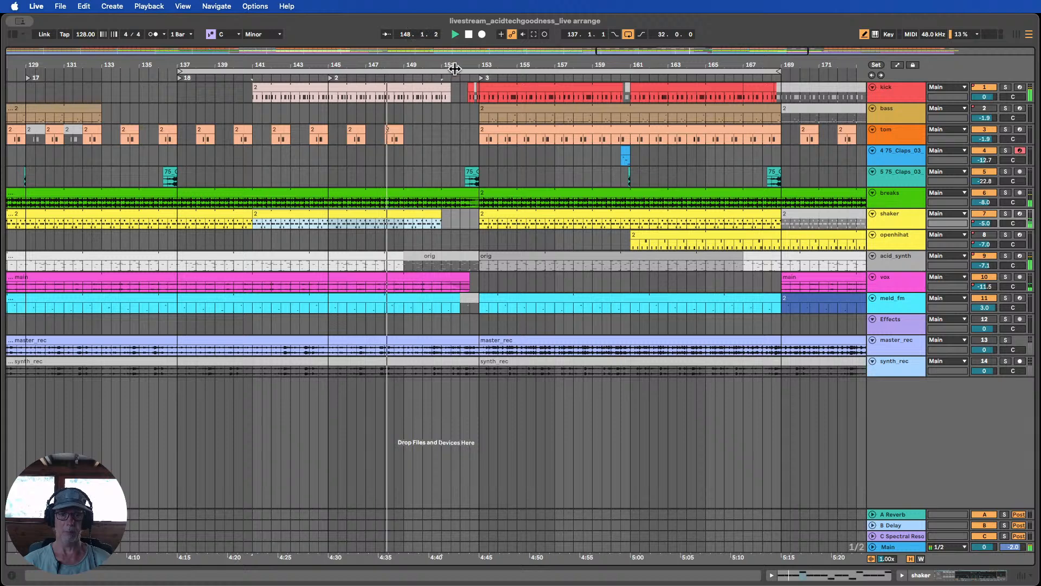
key(minus)
drag(483, 65, 483, 69)
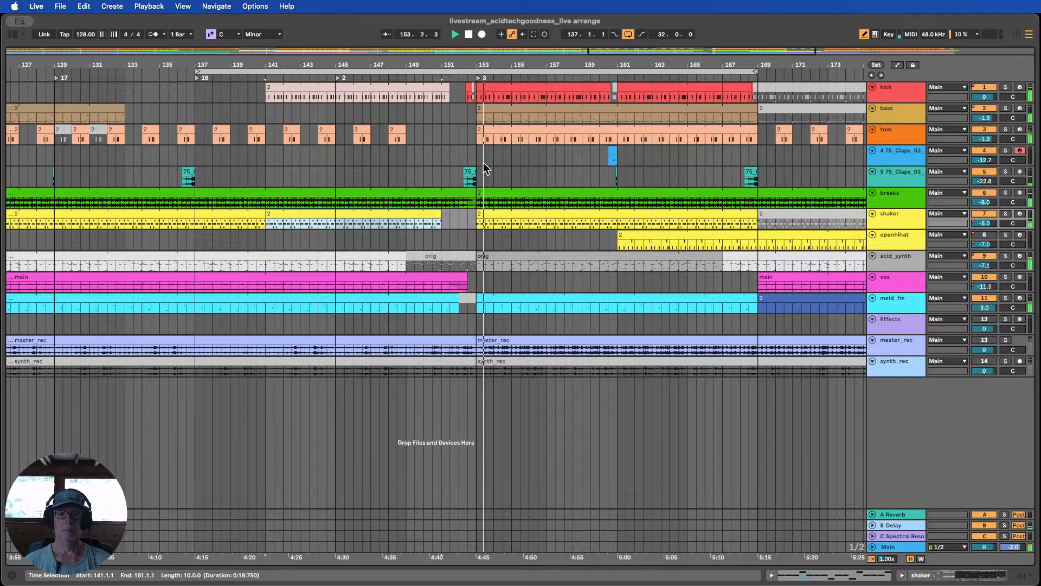
drag(492, 63, 439, 57)
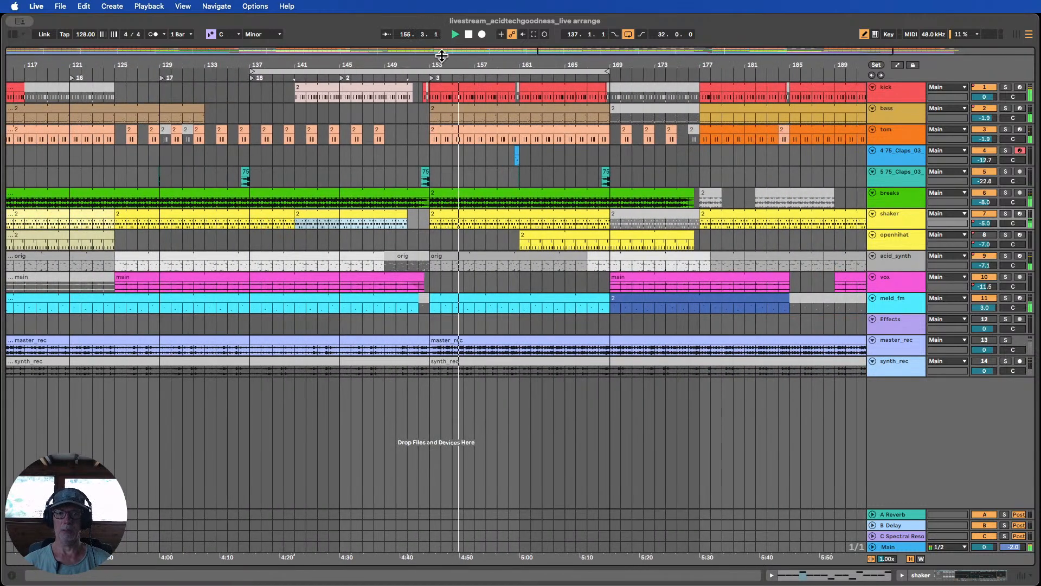
click(386, 75)
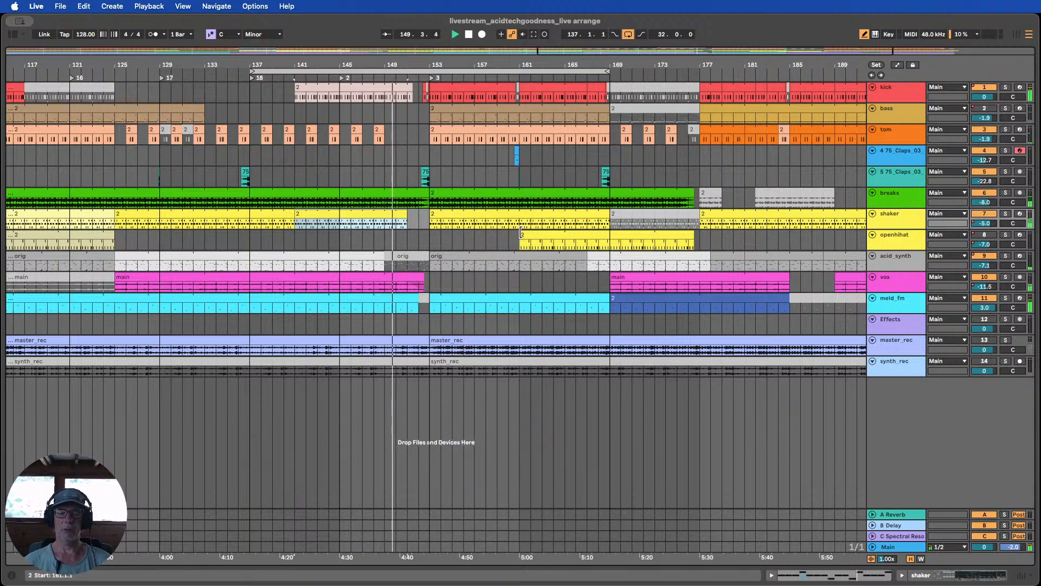
drag(519, 236, 438, 236)
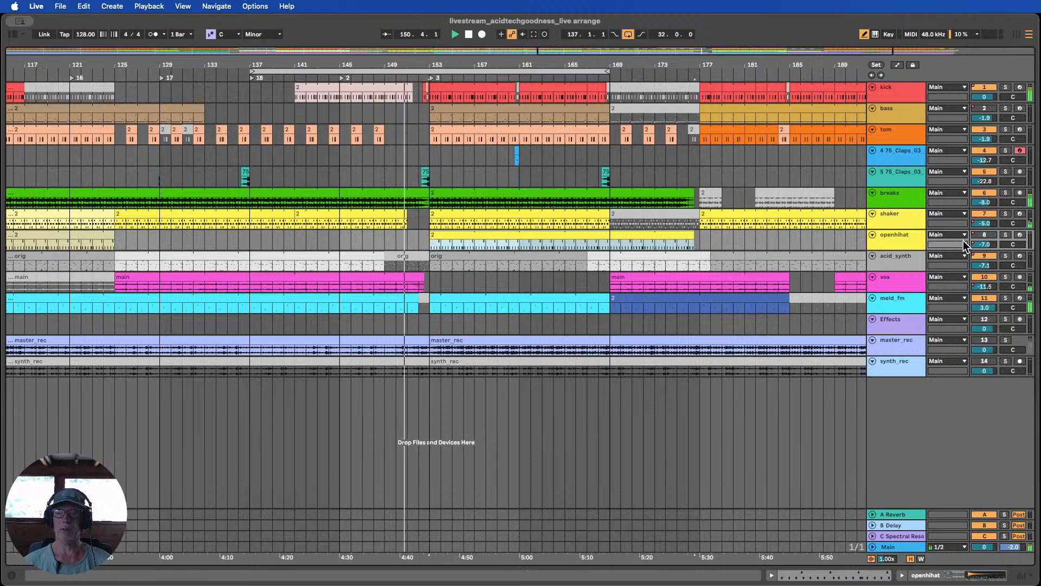
Move the openhihat track's Speaker On automation step to bar 153 so it switches on with the extended clip, then hide the automation
drag(895, 250, 895, 288)
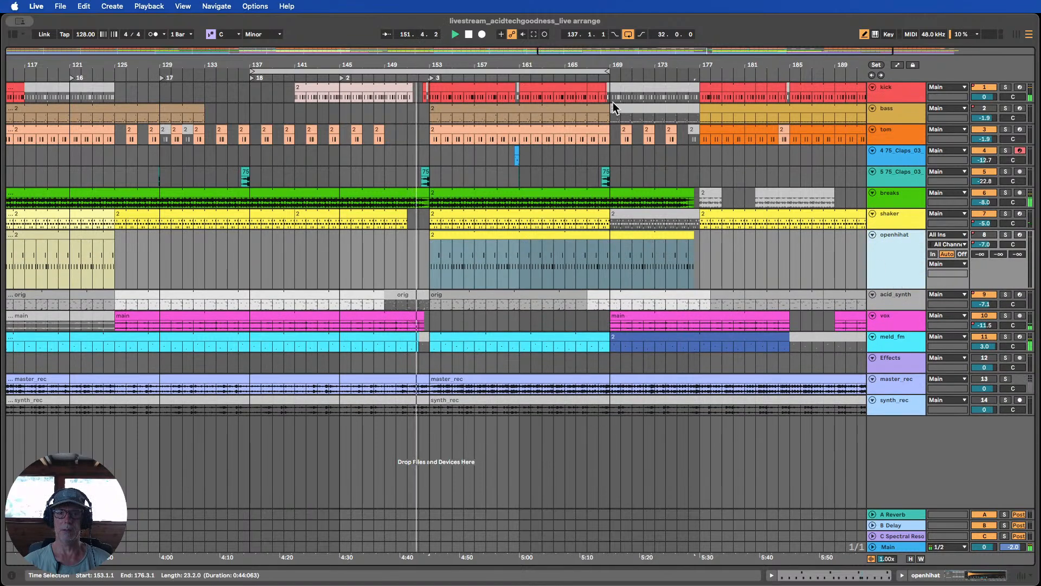
click(898, 65)
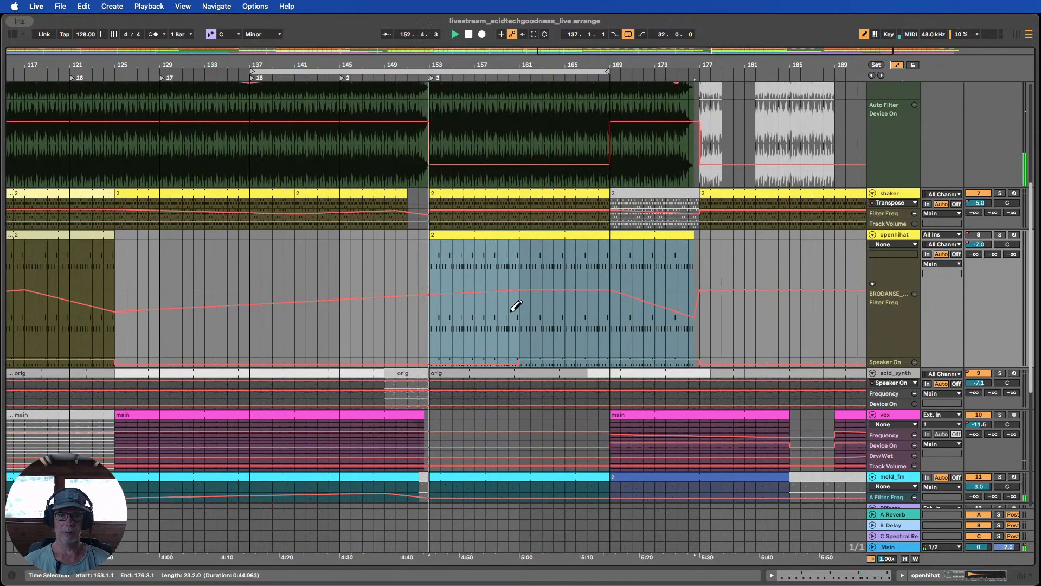
click(890, 397)
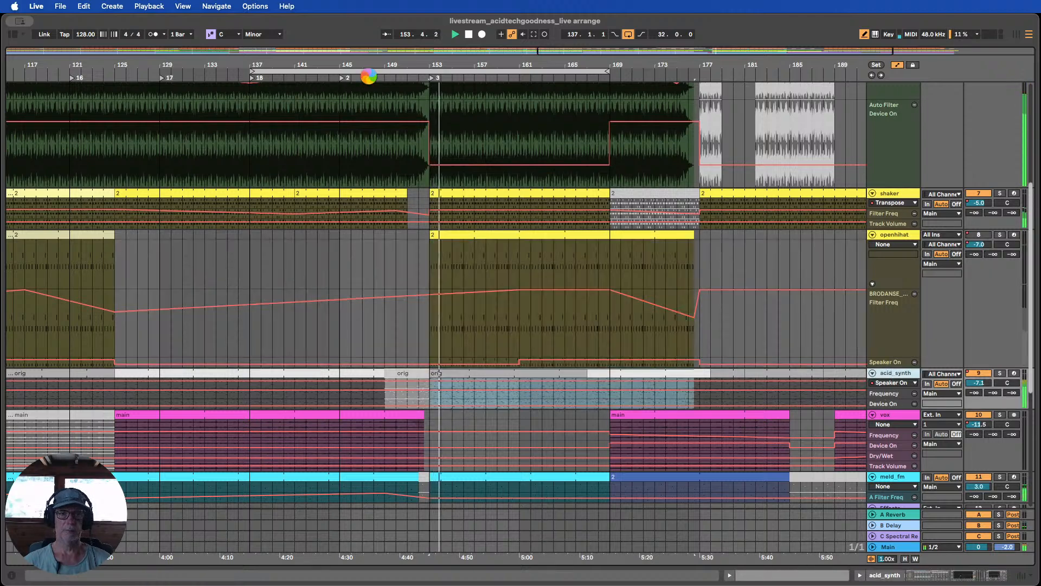
click(342, 72)
click(342, 78)
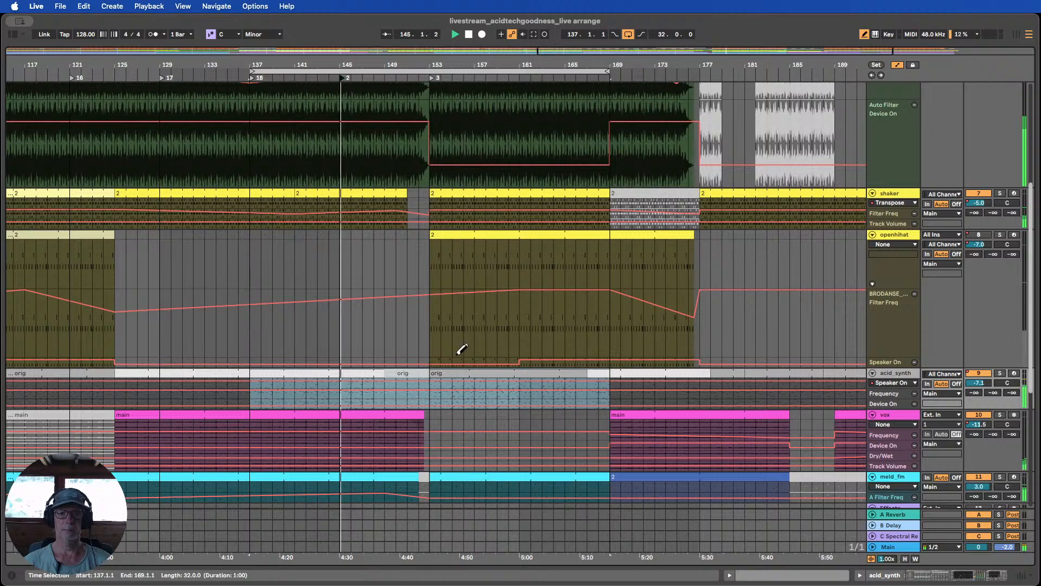
drag(518, 360, 437, 353)
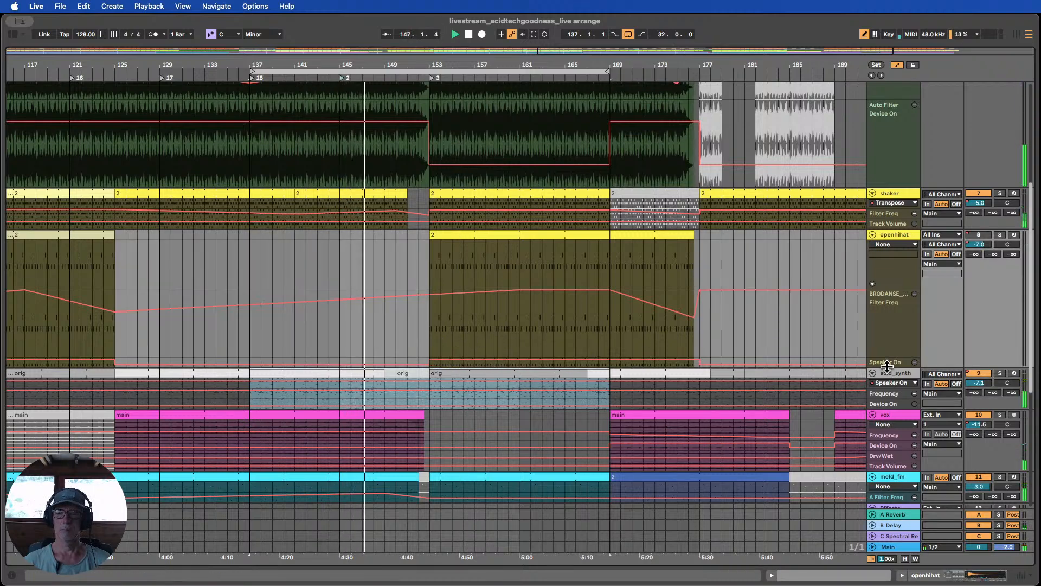
drag(886, 367, 892, 405)
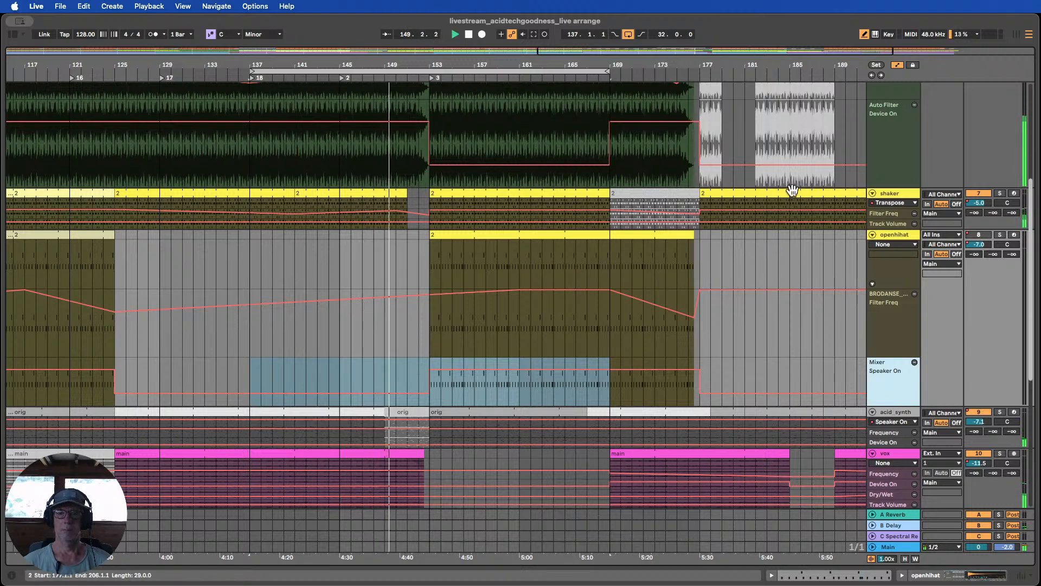
click(898, 66)
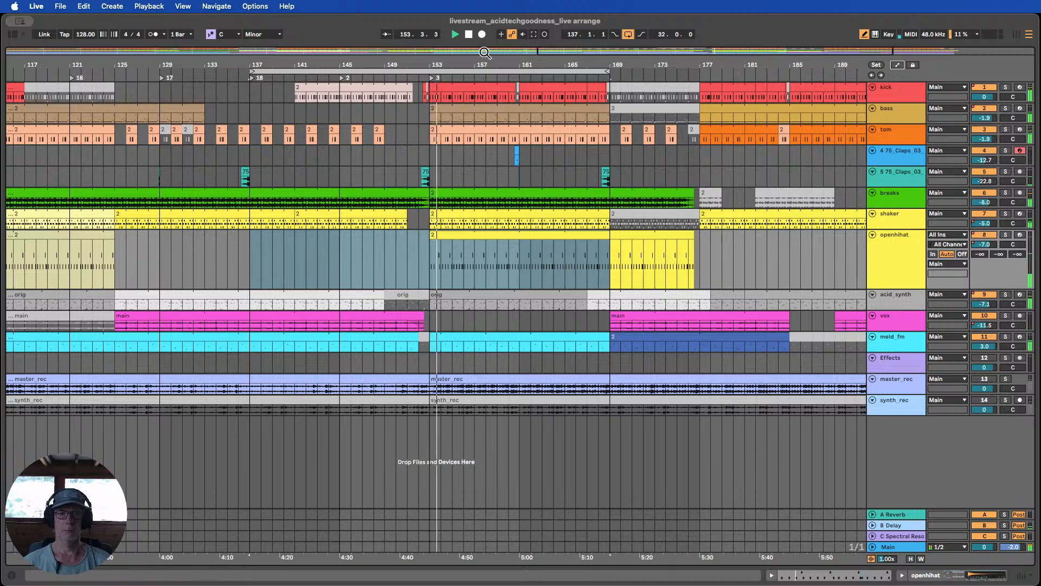
Show the automation of all tracks again and turn off draw mode for editing the openhihat Filter Freq envelope
drag(486, 63, 492, 33)
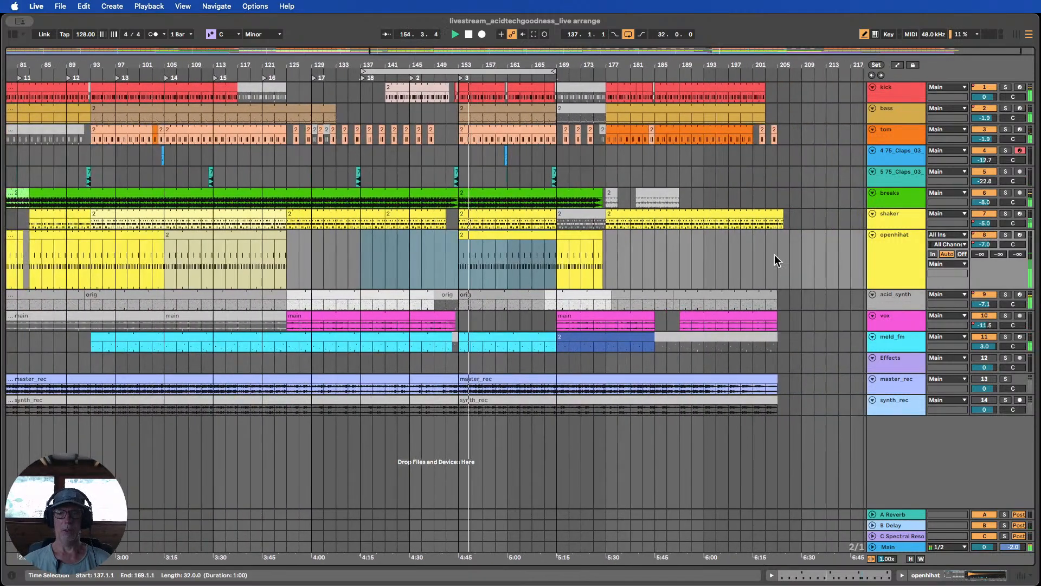
click(897, 64)
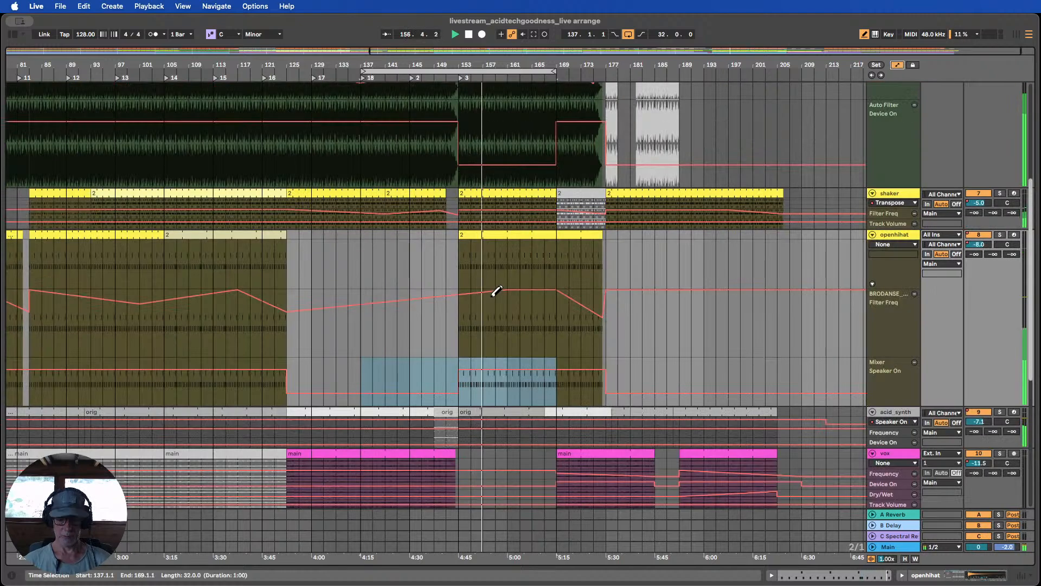
key(b)
mouse_move(456, 293)
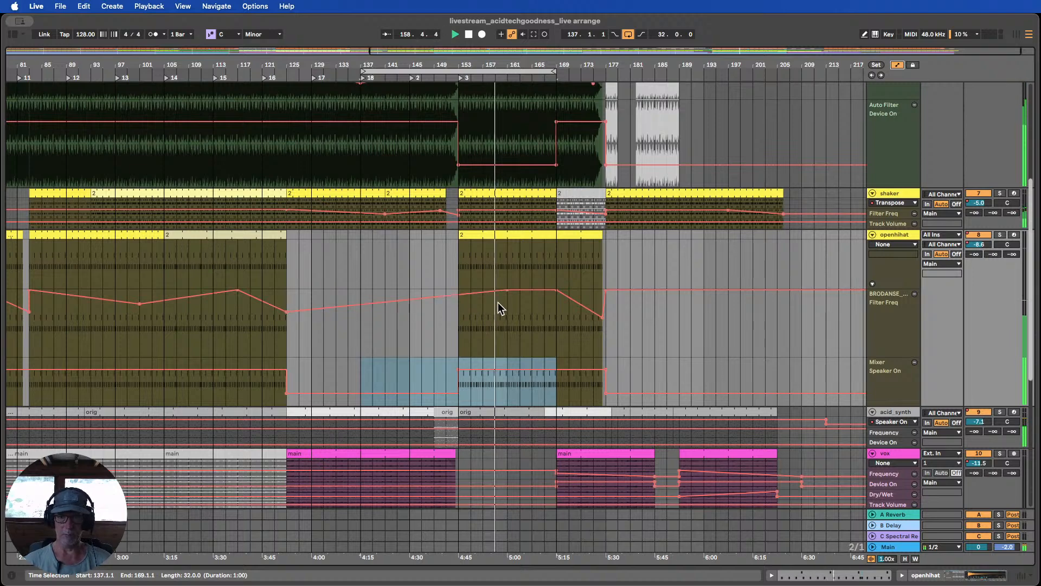
Try removing the openhihat track's Filter Freq breakpoint at bar 161 and undo the removal
click(507, 291)
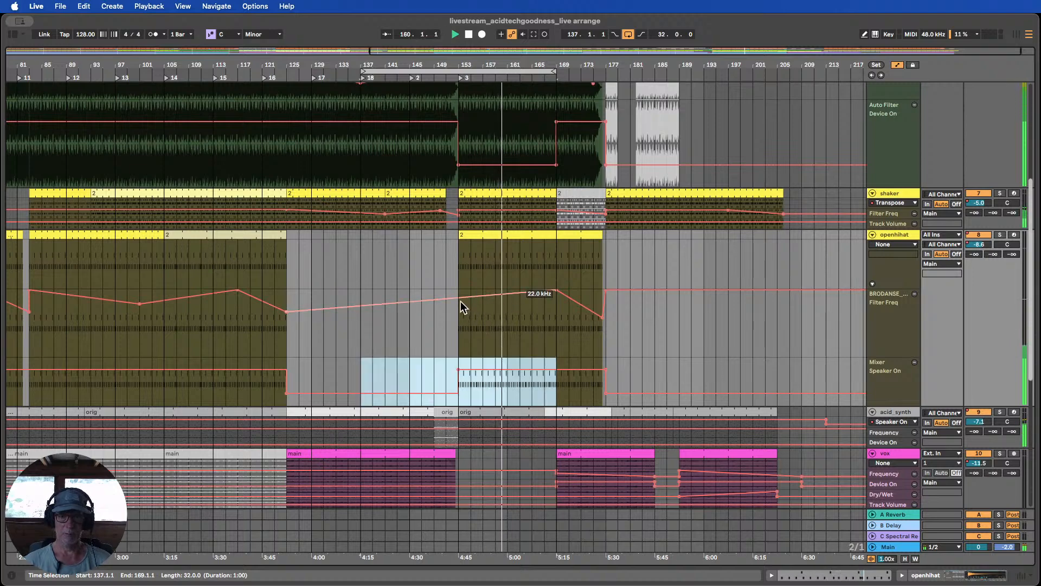
key(super+z)
mouse_move(460, 299)
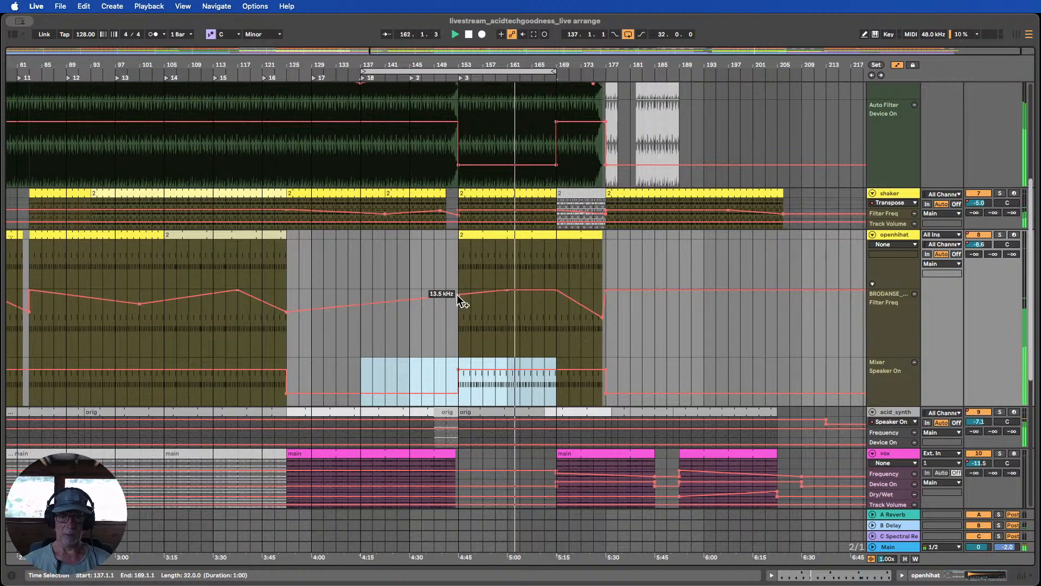
Bring the bass to openhihat tracks with their automation into view
drag(482, 60, 563, 47)
scroll(633, 167, up, 5)
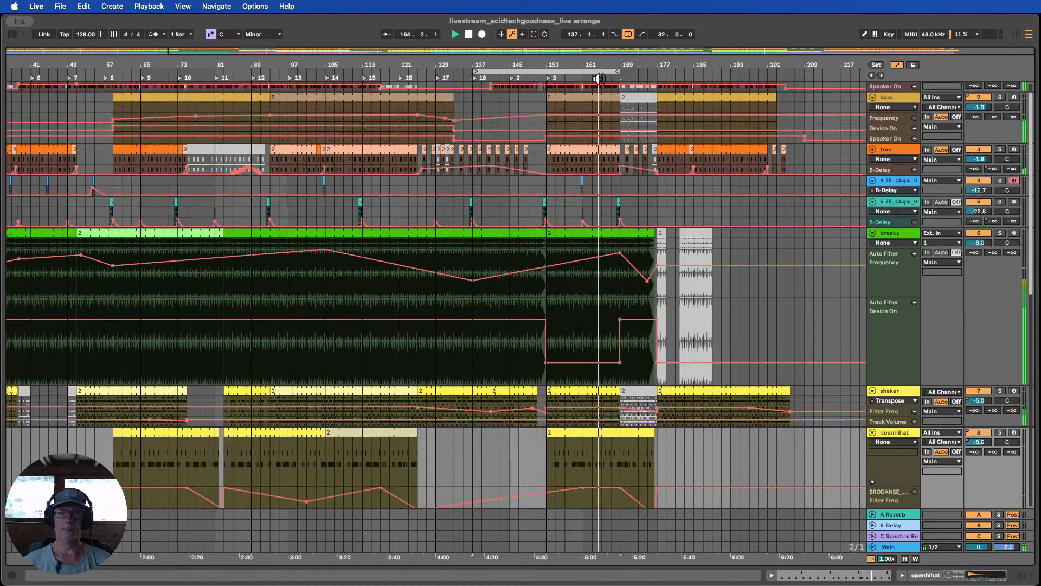
Shorten the loop to the 16 bars starting at bar 153 and add a locator at bar 161
drag(473, 71, 545, 71)
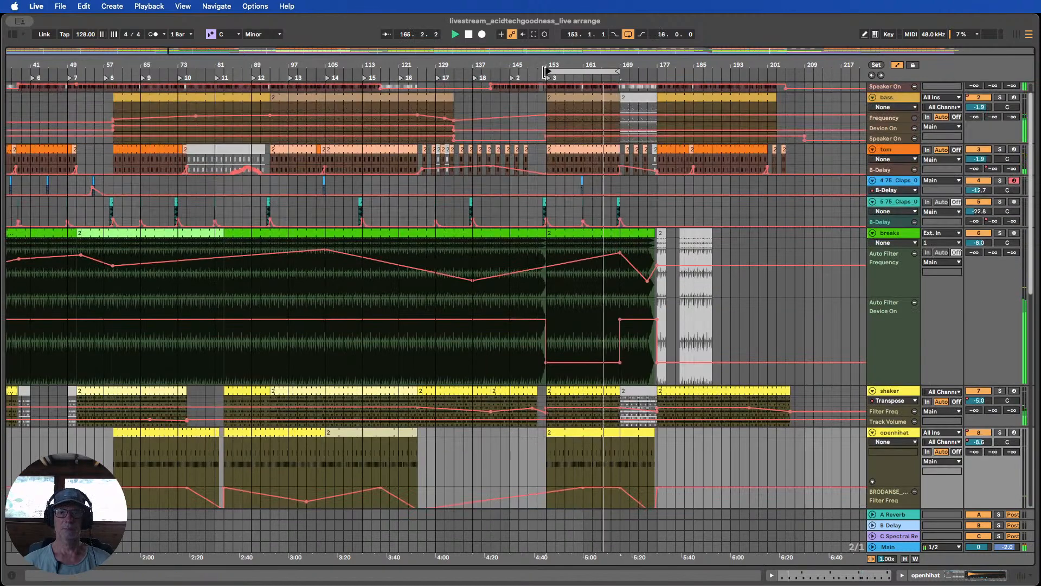
drag(623, 62, 621, 71)
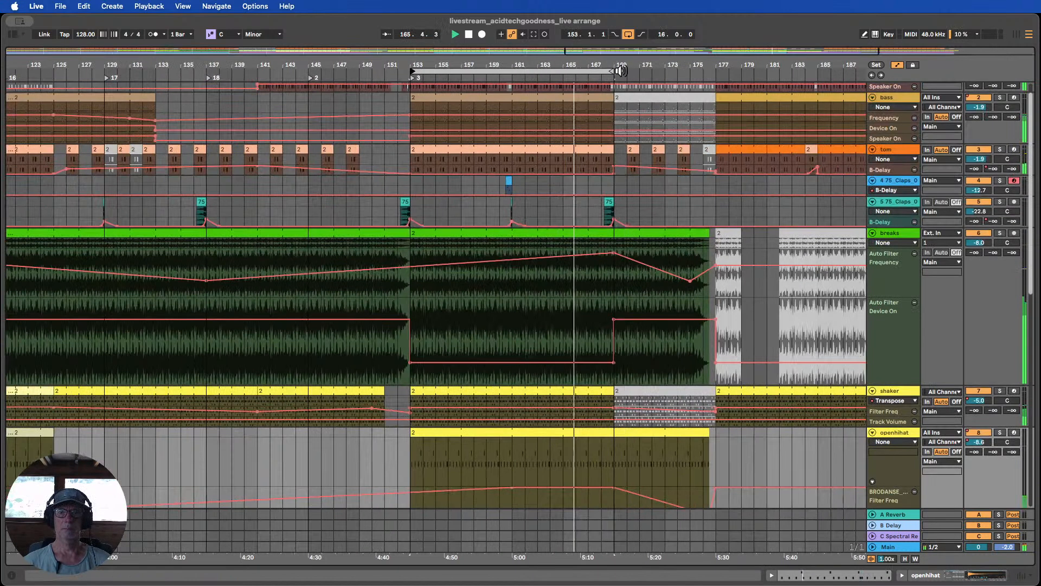
click(511, 102)
scroll(553, 114, up, 1)
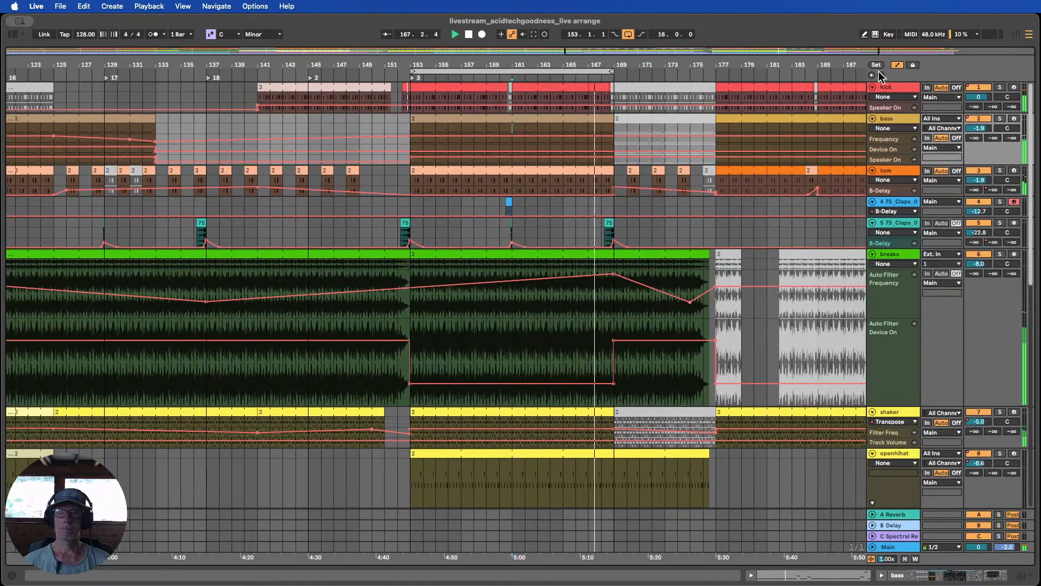
drag(597, 82, 515, 85)
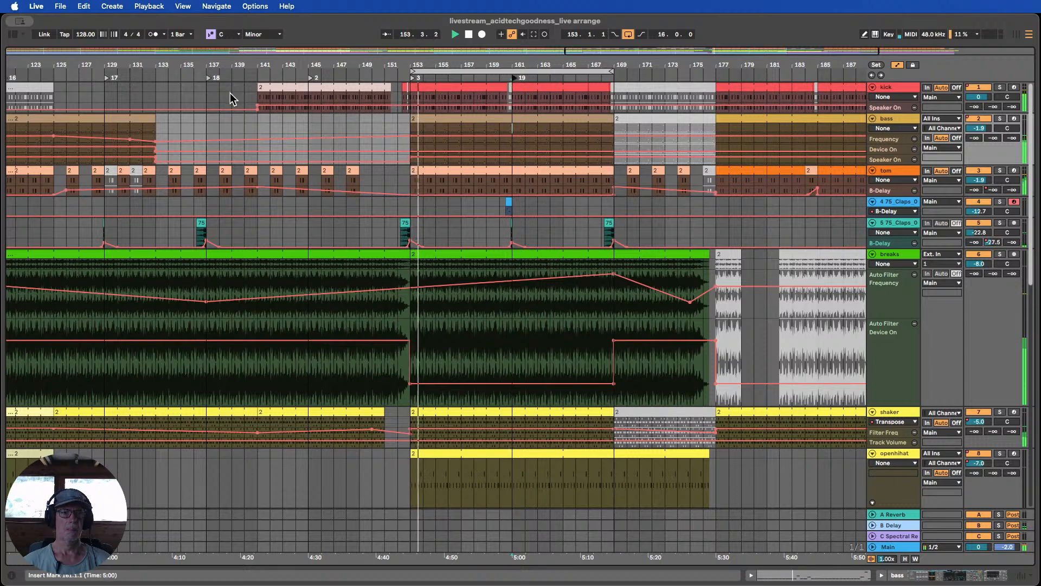
Rename the locator at bar 145 as 19
right_click(315, 78)
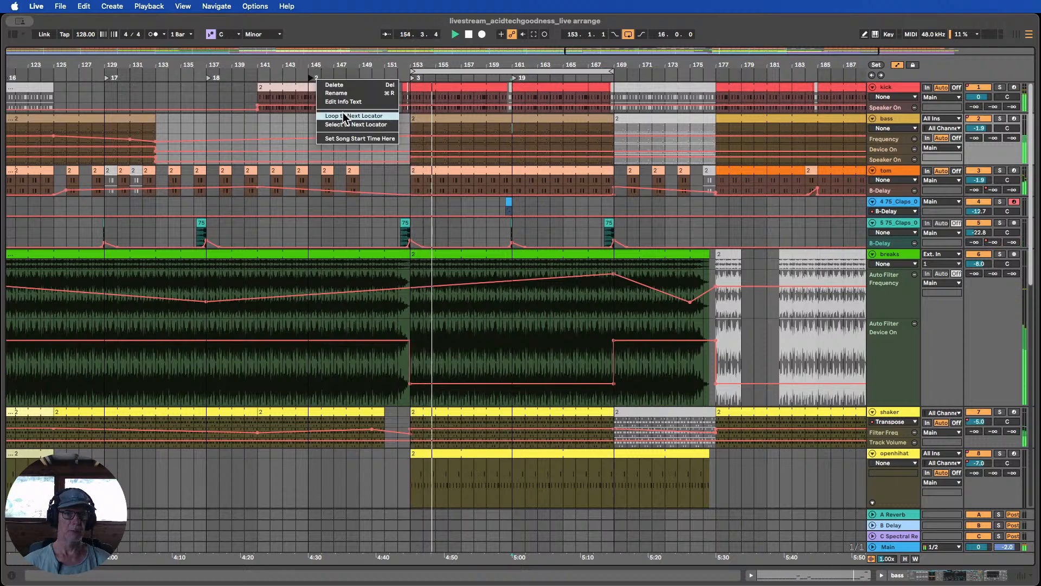
click(345, 92)
text(19)
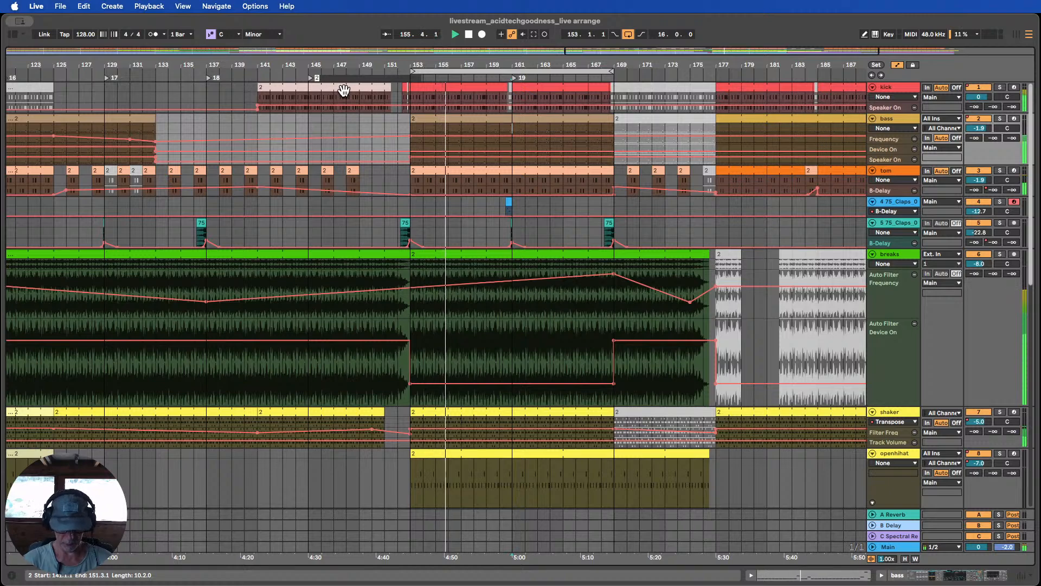
key(Return)
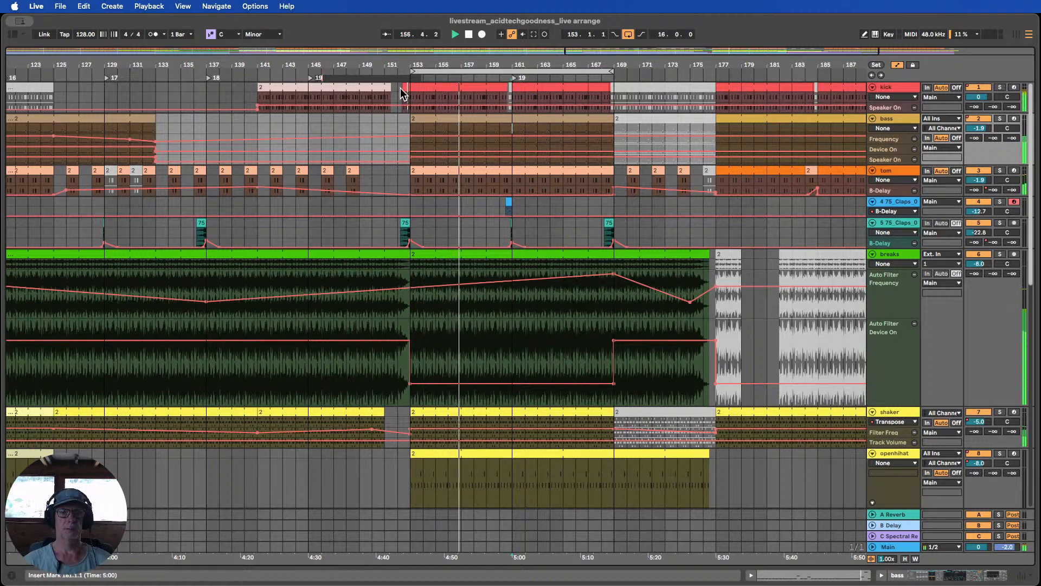
key(Return)
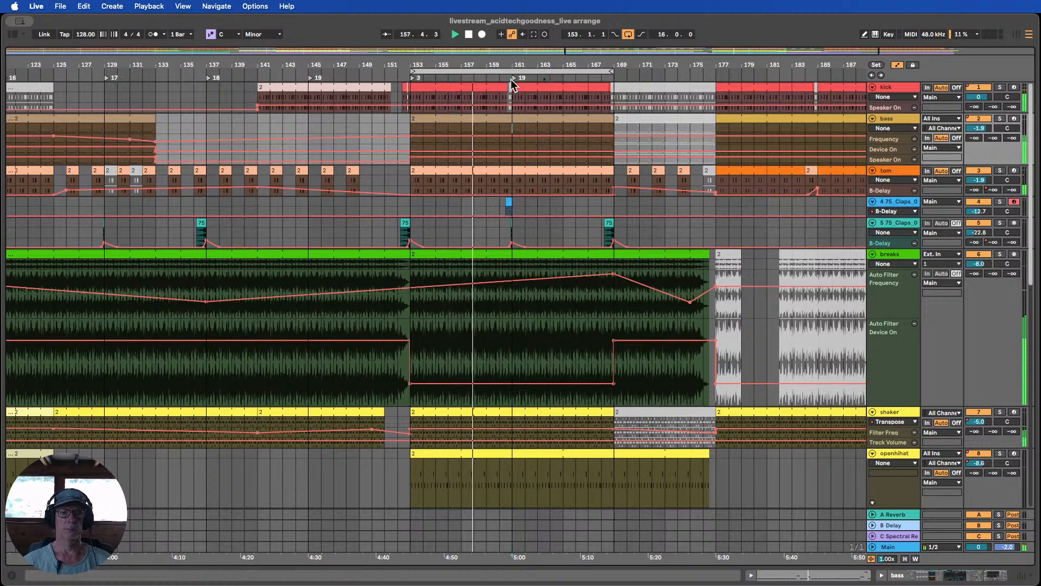
Rename the locator at bar 153 as 20
right_click(418, 79)
click(429, 93)
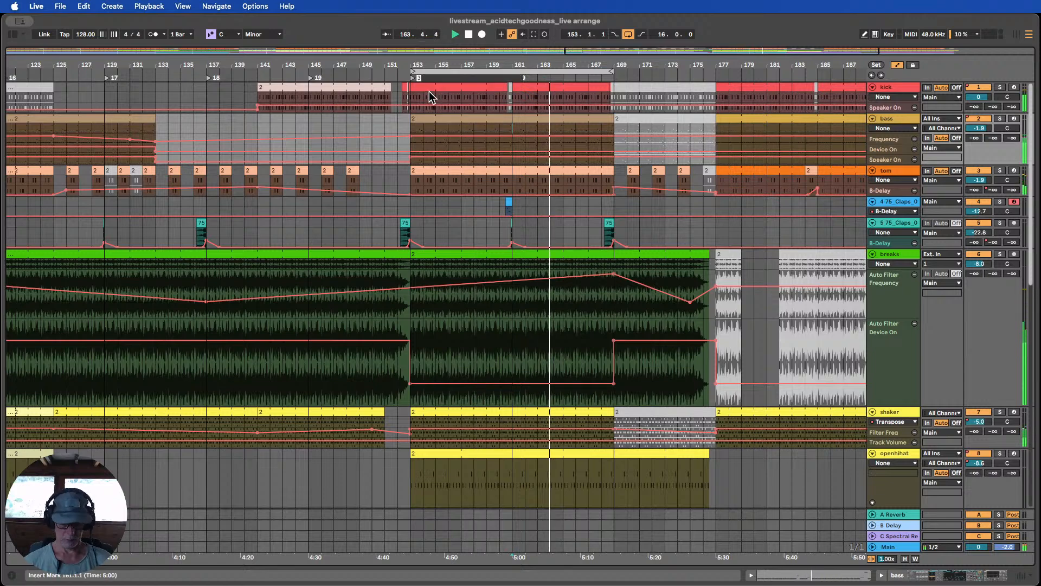
text(20)
key(Return)
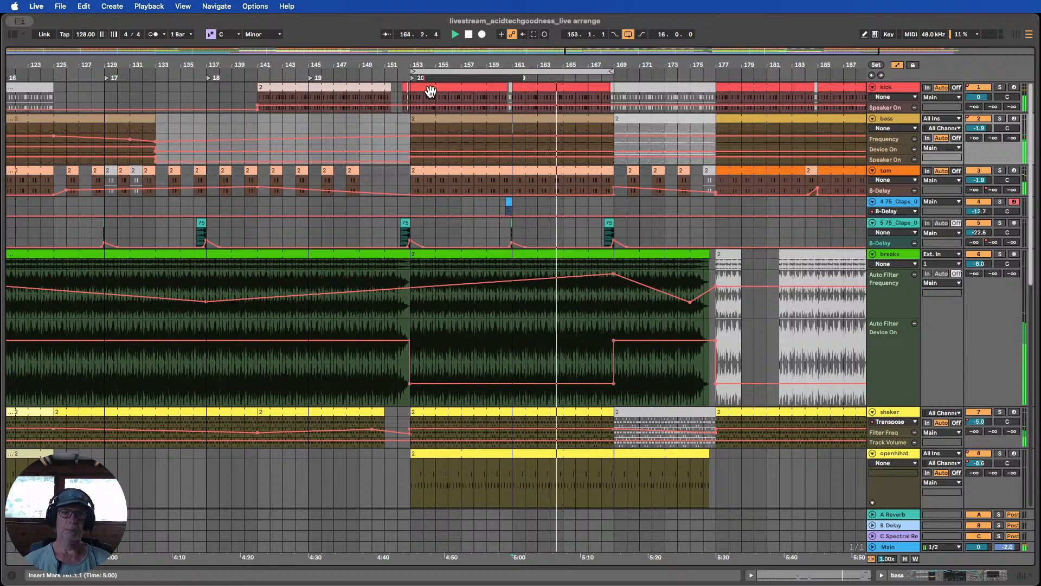
Rename the locator at bar 161 as 21
right_click(516, 79)
click(531, 94)
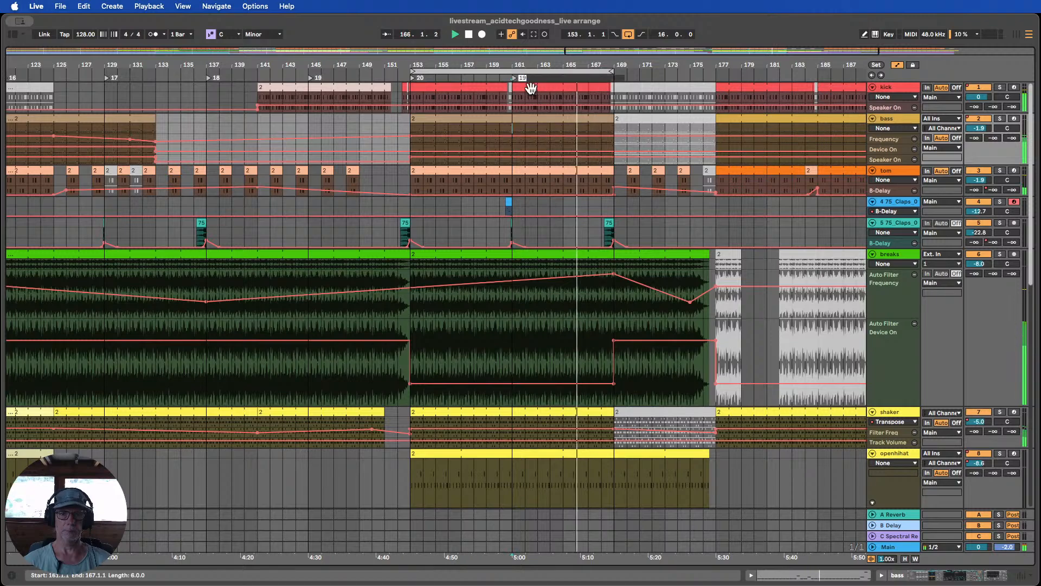
text(21)
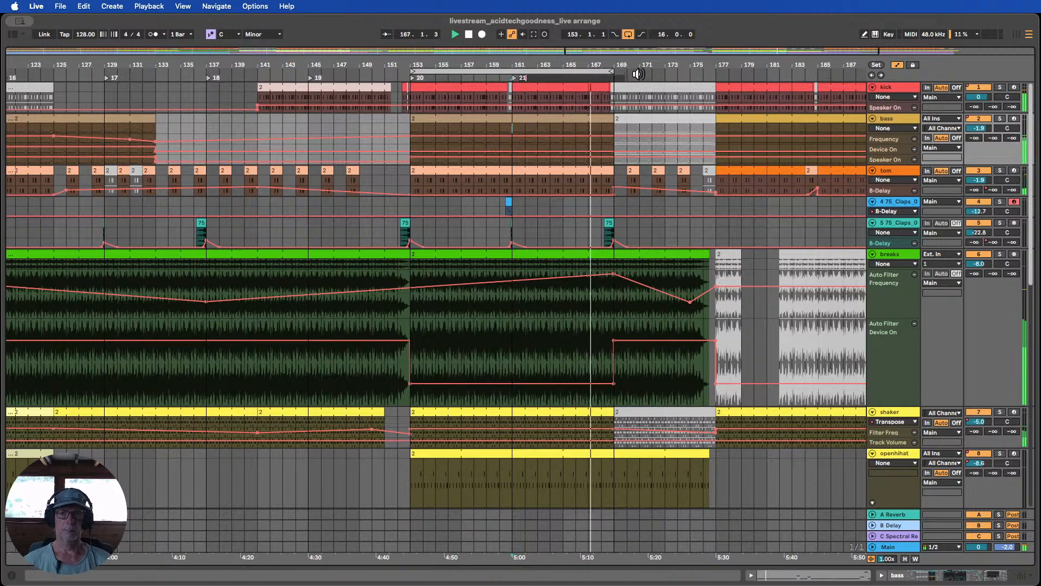
key(Return)
Move the 16-bar loop to start at bar 169 and place a new locator at bar 169
drag(555, 63, 624, 67)
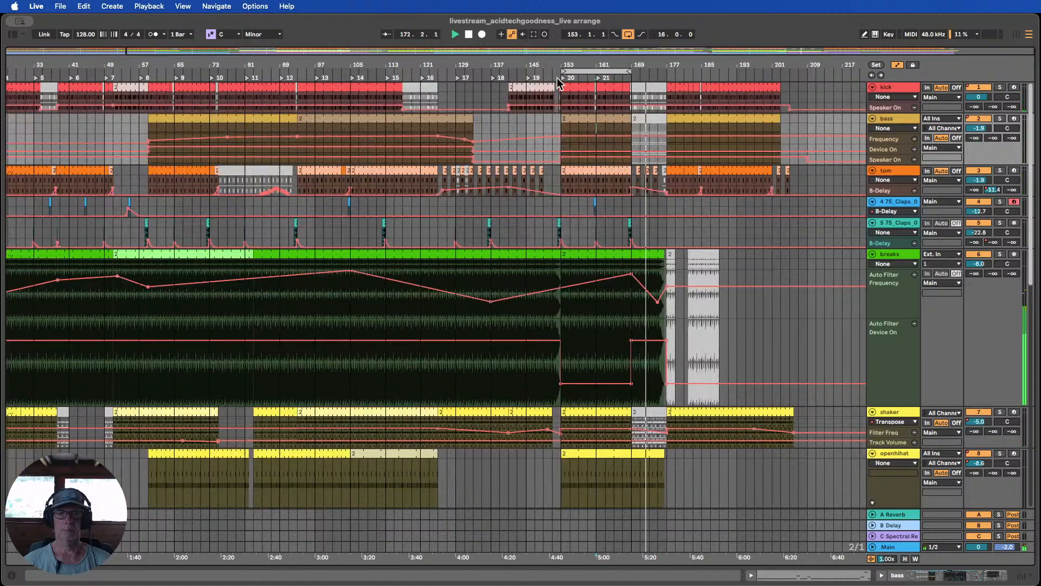
click(594, 77)
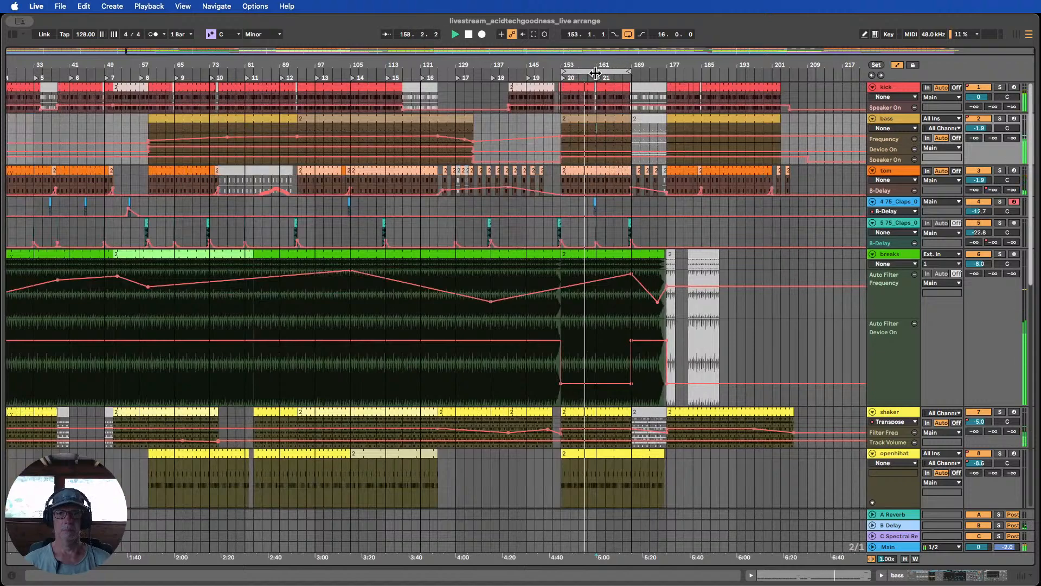
drag(596, 72, 688, 64)
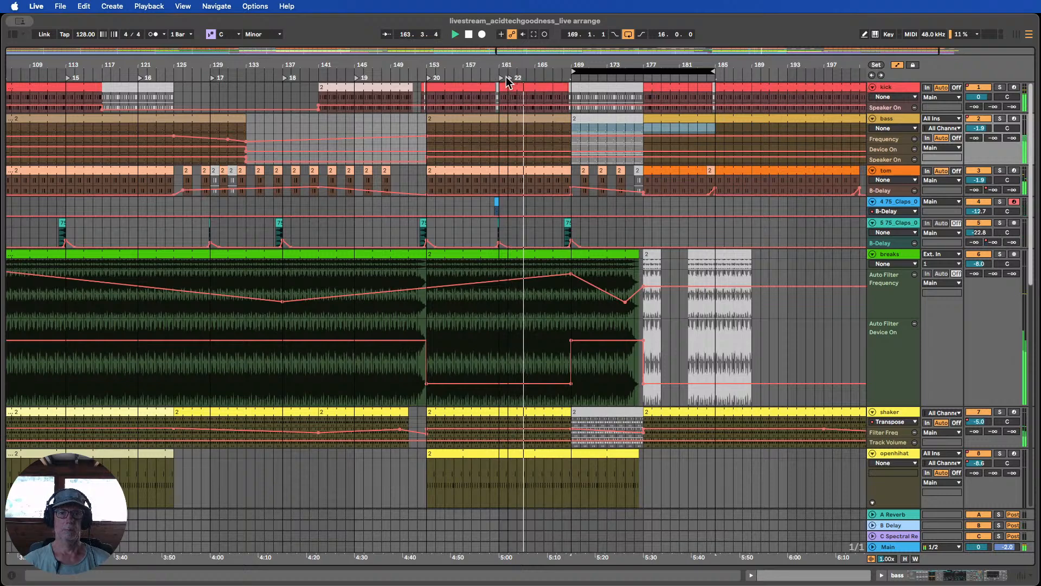
mouse_move(508, 80)
mouse_down()
mouse_move(578, 88)
mouse_move(589, 35)
mouse_up()
Add another locator and position it at bar 177, where the kick and bass clips change
scroll(609, 181, down, 2)
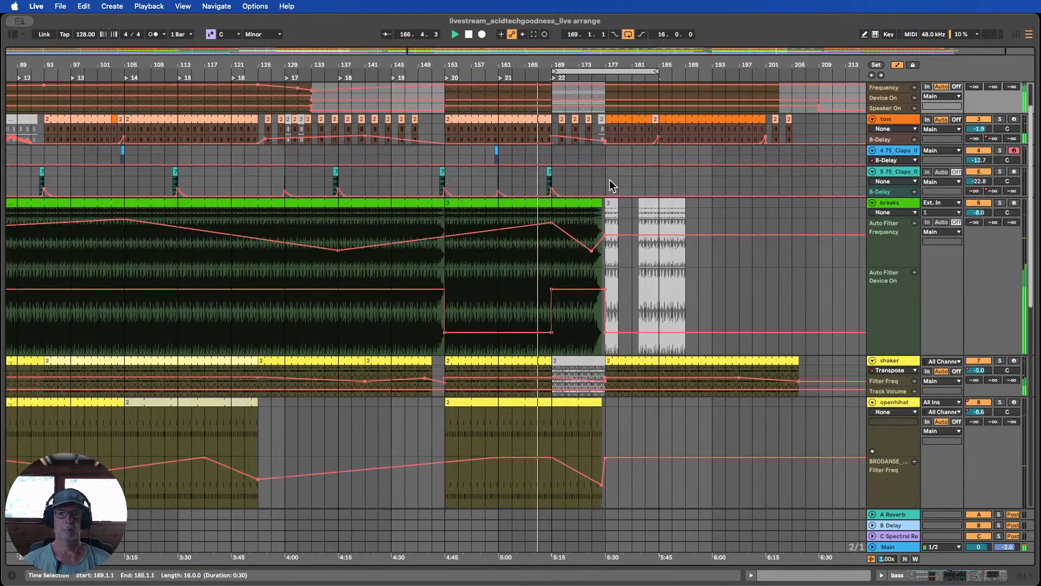
scroll(609, 184, up, 2)
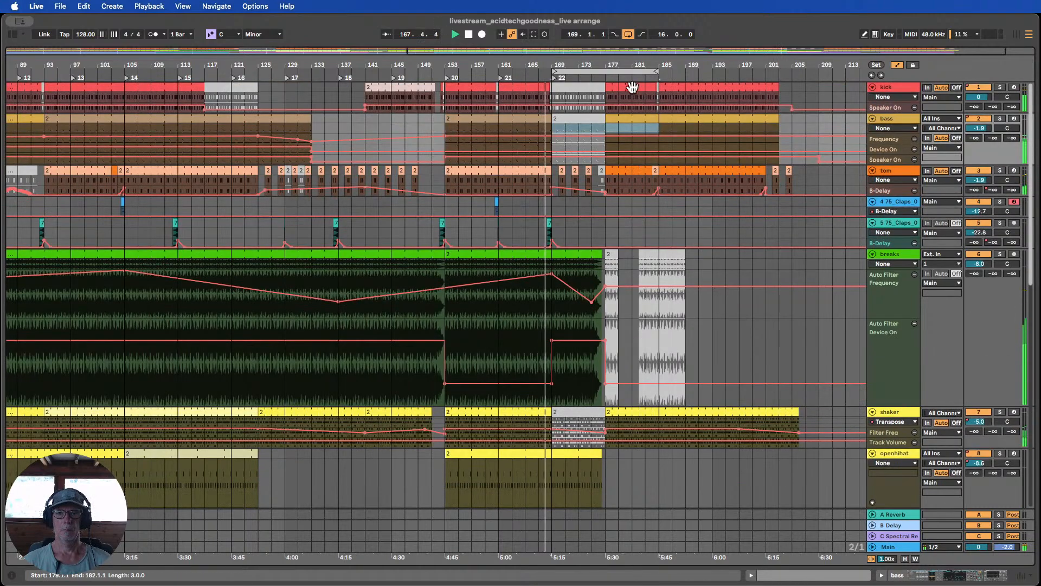
click(595, 97)
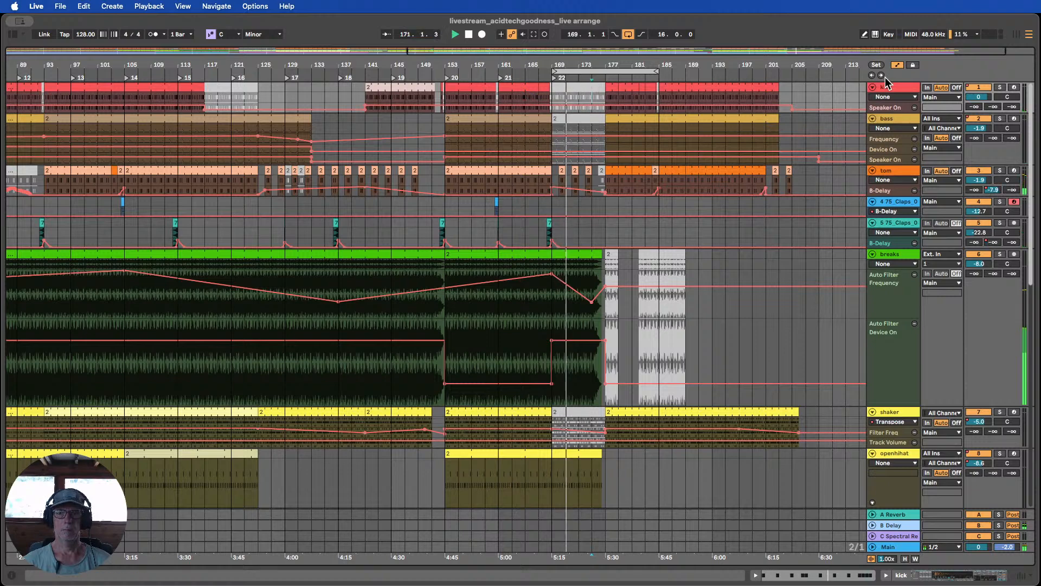
click(877, 65)
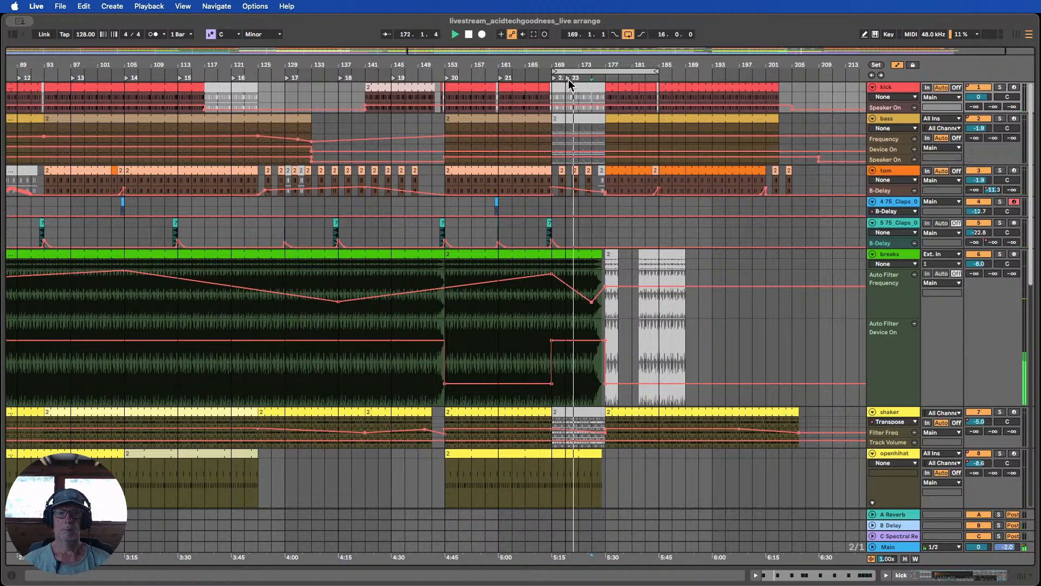
drag(569, 81, 608, 78)
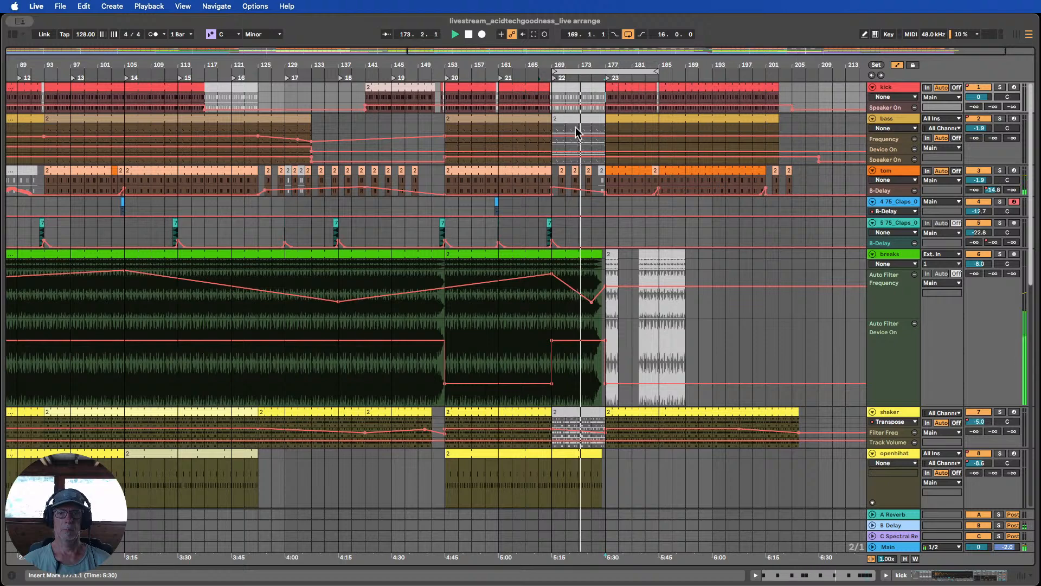
Turn on draw mode and draw a hump in the Effects track's Macro 5 automation from bar 169 to 177
scroll(575, 128, down, 5)
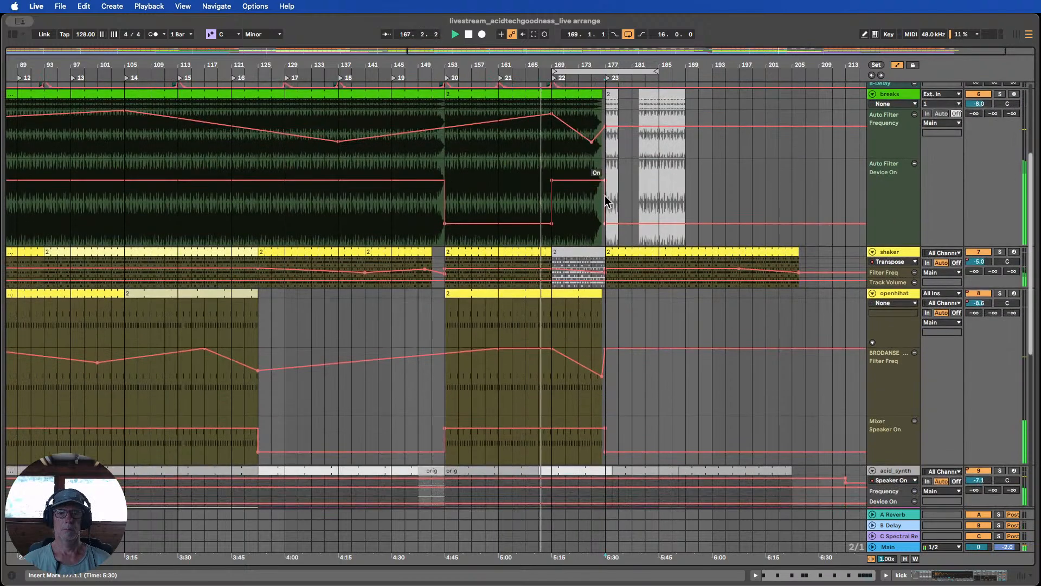
scroll(606, 200, down, 4)
scroll(606, 201, up, 6)
scroll(606, 201, down, 4)
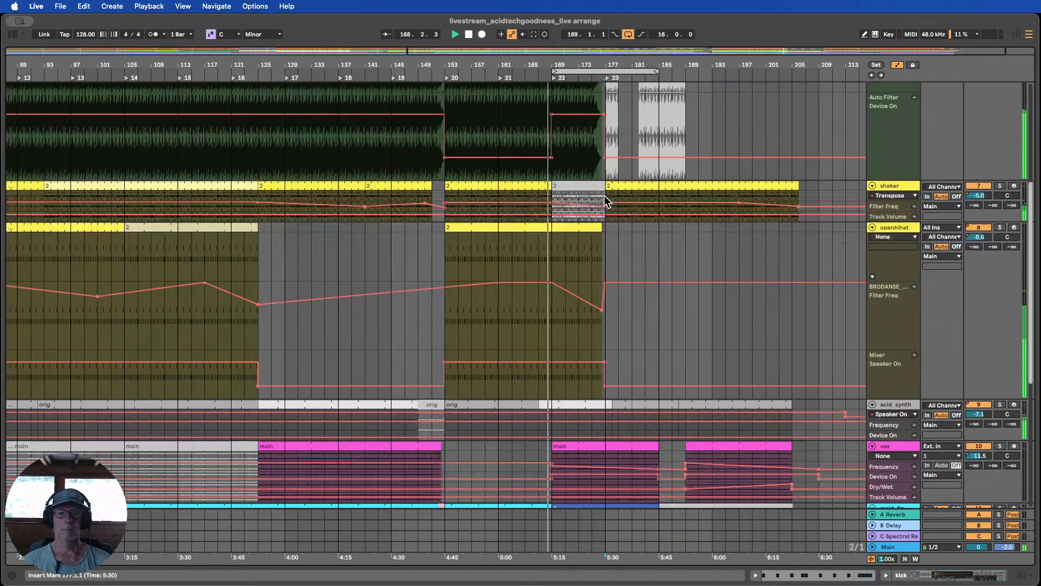
scroll(605, 199, down, 7)
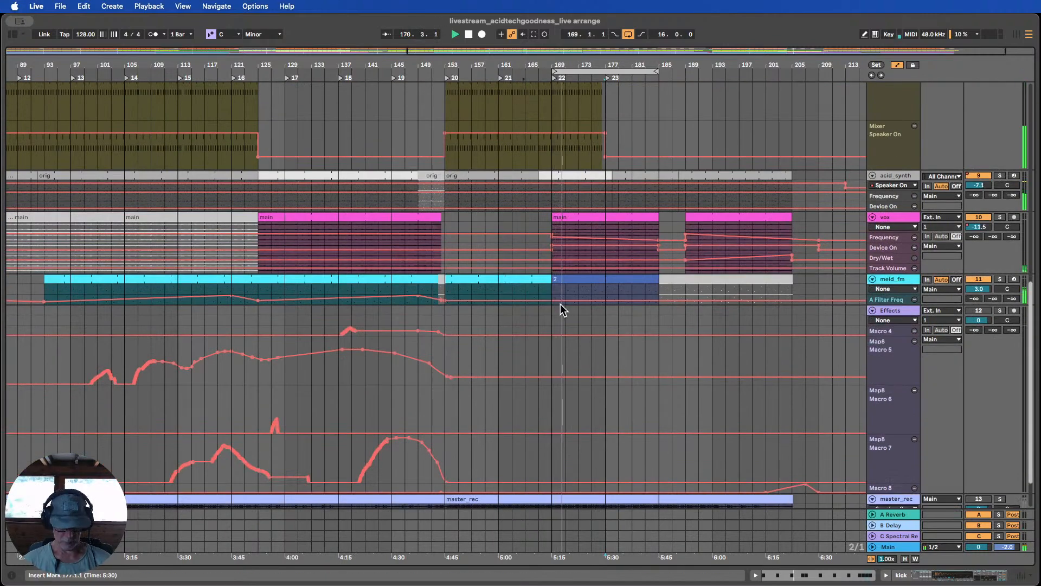
key(b)
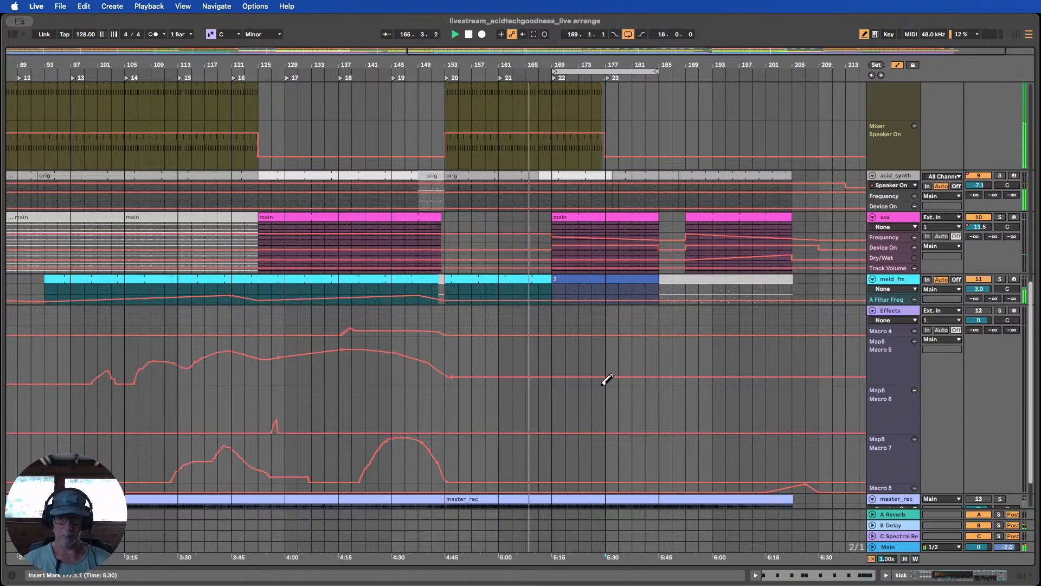
scroll(566, 339, up, 5)
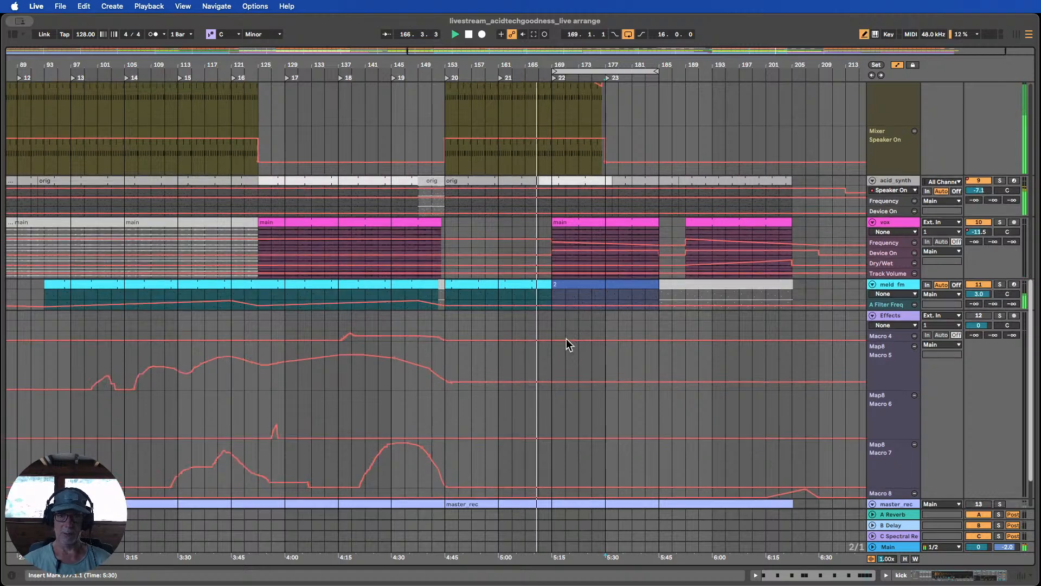
scroll(566, 337, down, 5)
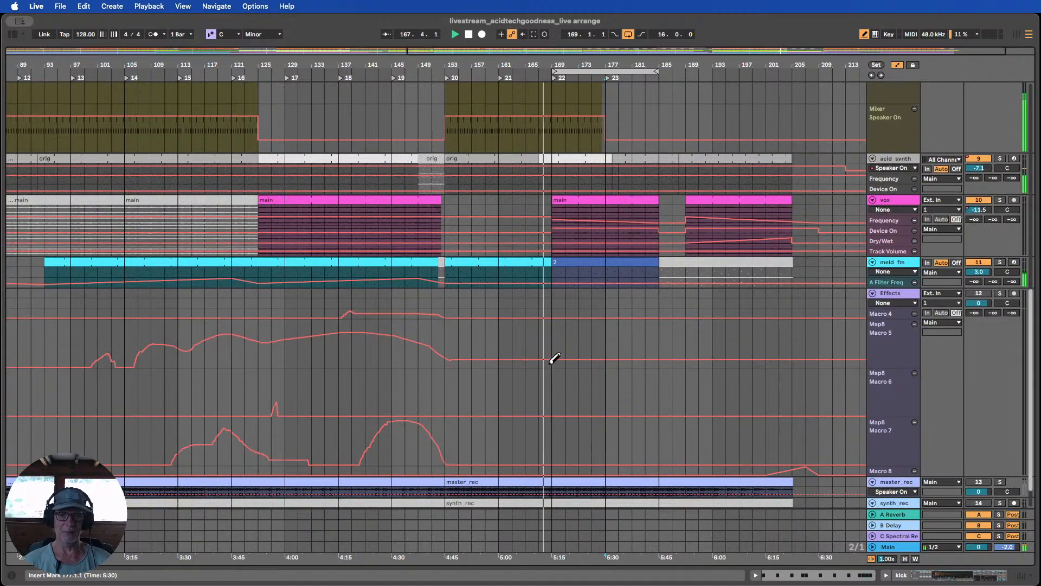
click(564, 350)
mouse_move(564, 348)
mouse_down()
mouse_move(579, 332)
mouse_move(564, 335)
mouse_move(561, 347)
mouse_move(585, 328)
mouse_move(606, 366)
mouse_up()
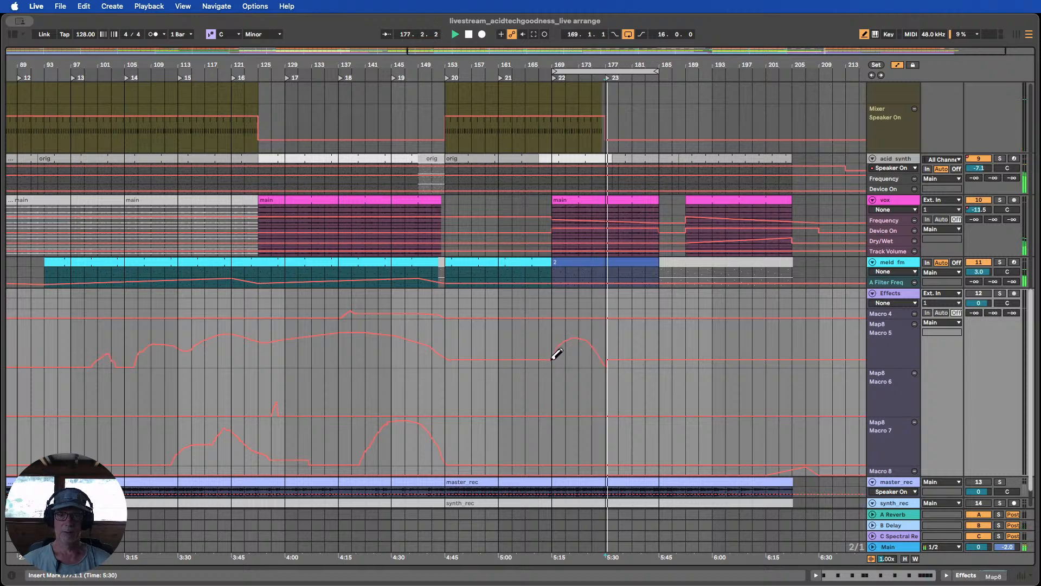
Redraw the Effects track's Macro 5 hump lower and draw a rising Macro 7 curve, both between bars 169 and 177
click(526, 76)
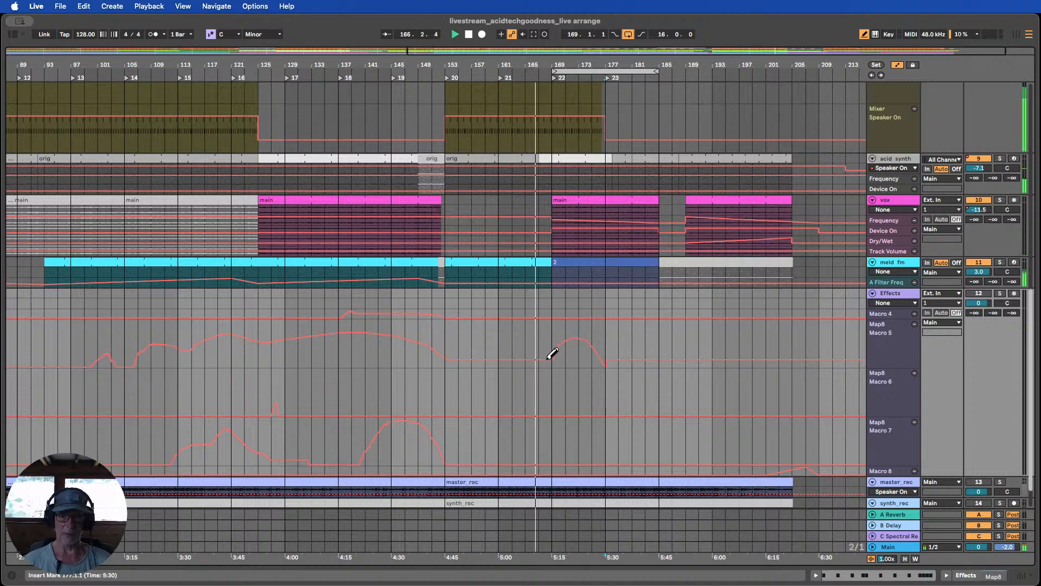
mouse_move(552, 359)
mouse_down()
mouse_move(590, 344)
mouse_move(608, 356)
mouse_up()
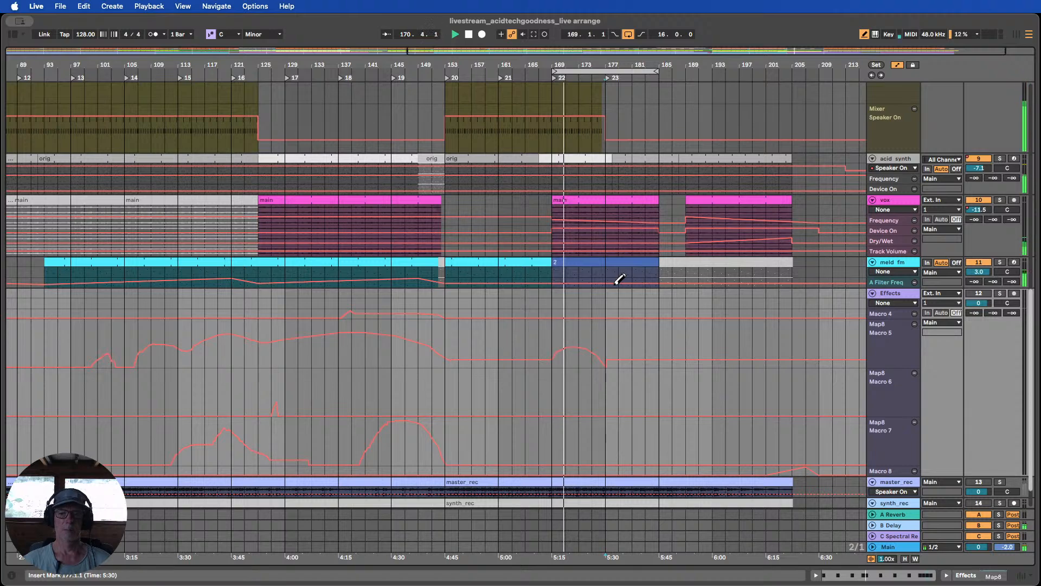
scroll(573, 277, down, 2)
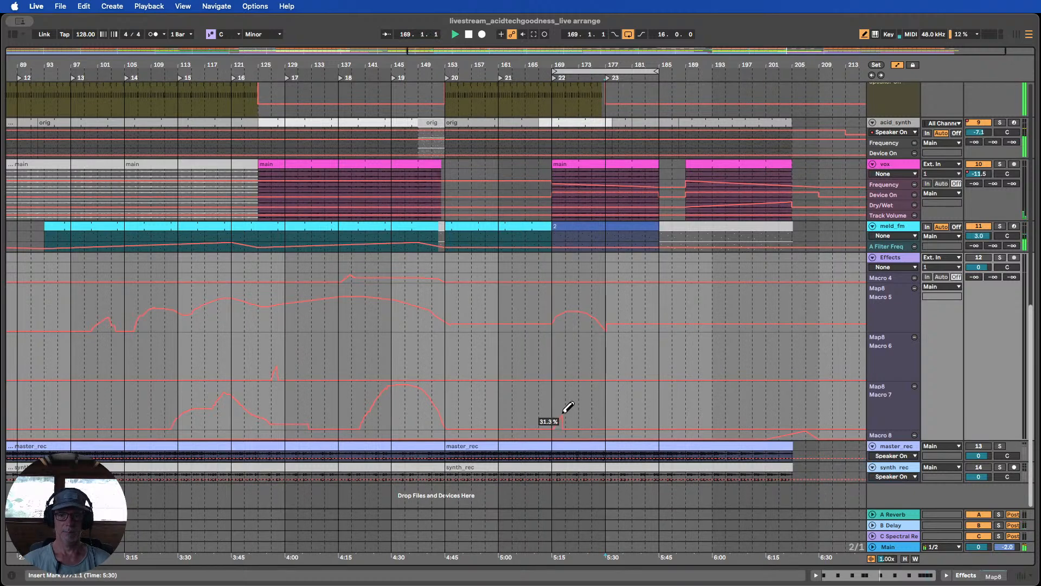
drag(575, 400, 600, 396)
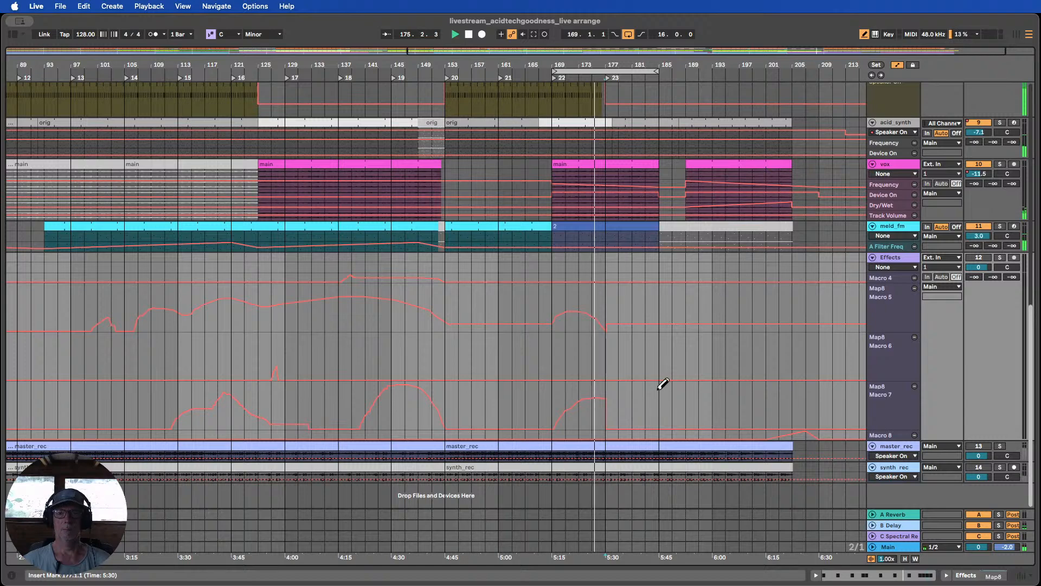
Shorten the loop to the eight bars from 169 to 177 and hide the automation of all tracks
scroll(618, 262, up, 4)
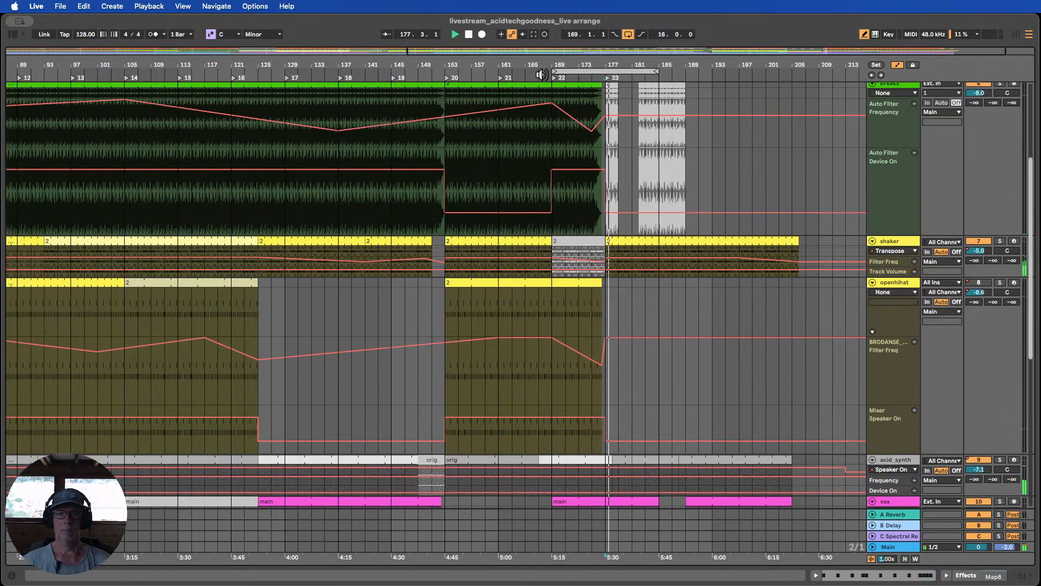
drag(654, 71, 667, 158)
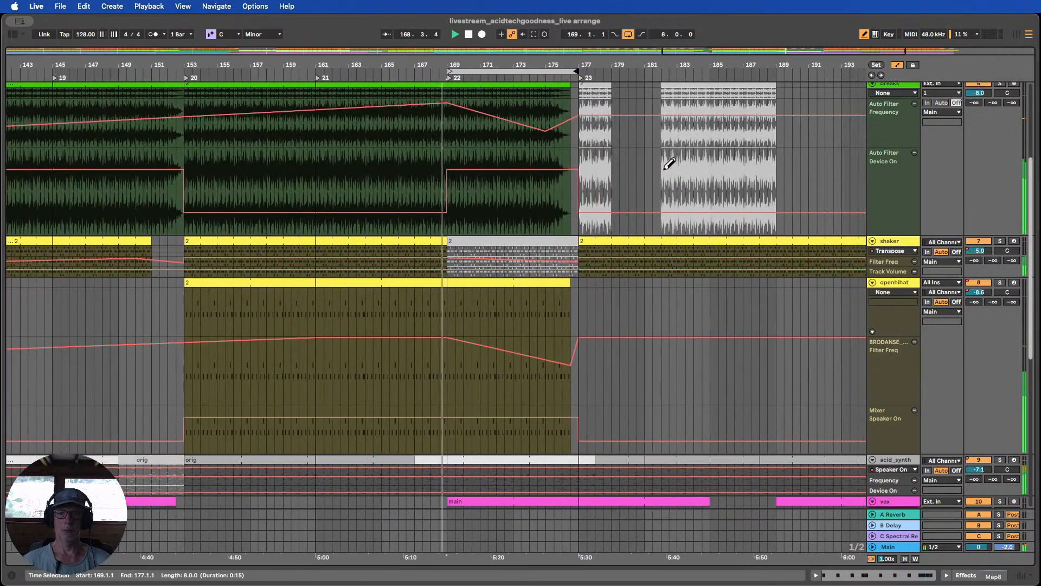
scroll(667, 158, up, 3)
click(896, 65)
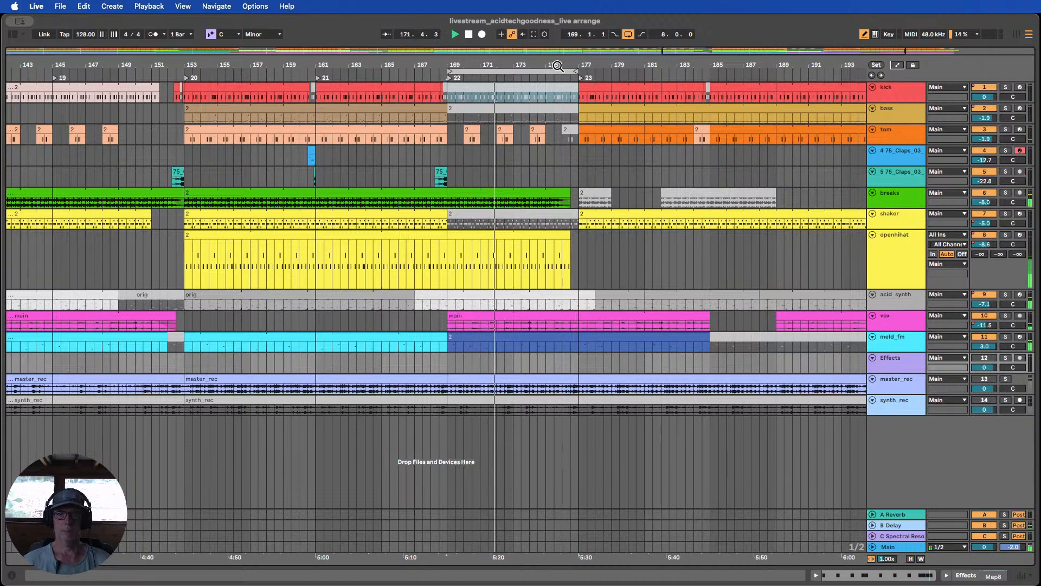
drag(556, 64, 566, 2)
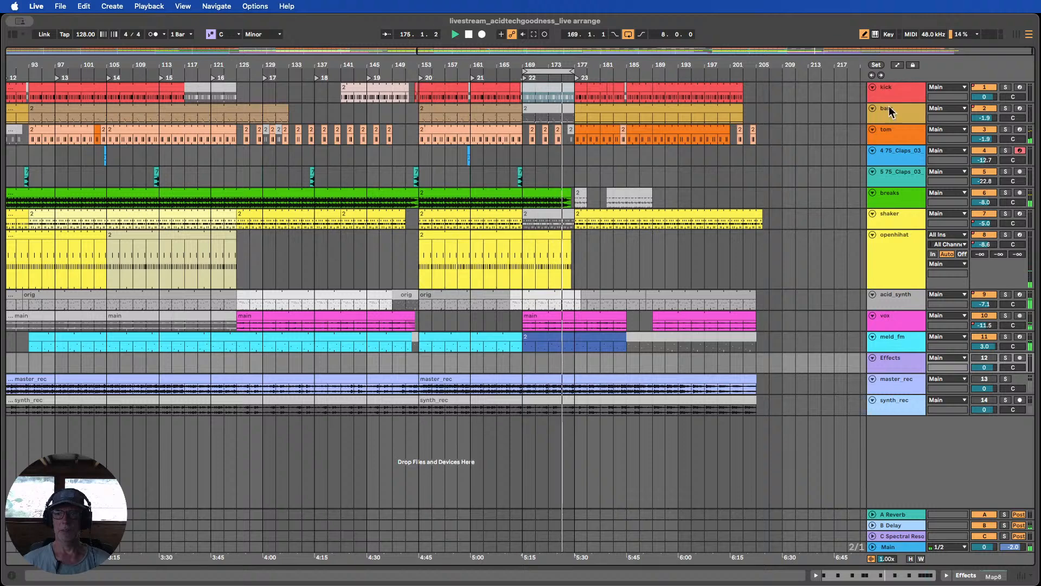
Move the eight-bar loop to bars 177 to 185 and add a locator at bar 185
click(911, 559)
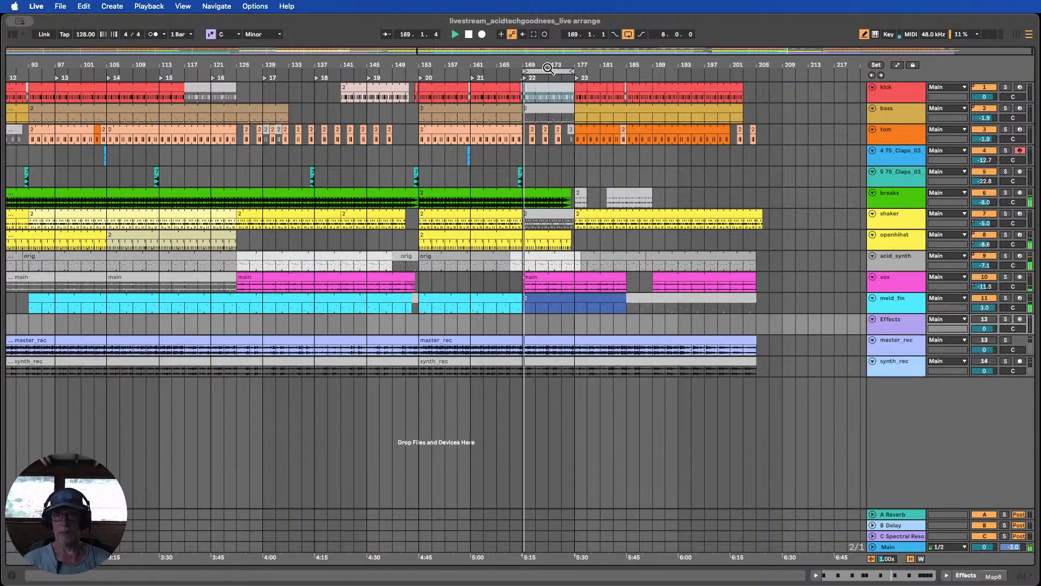
drag(547, 67, 599, 68)
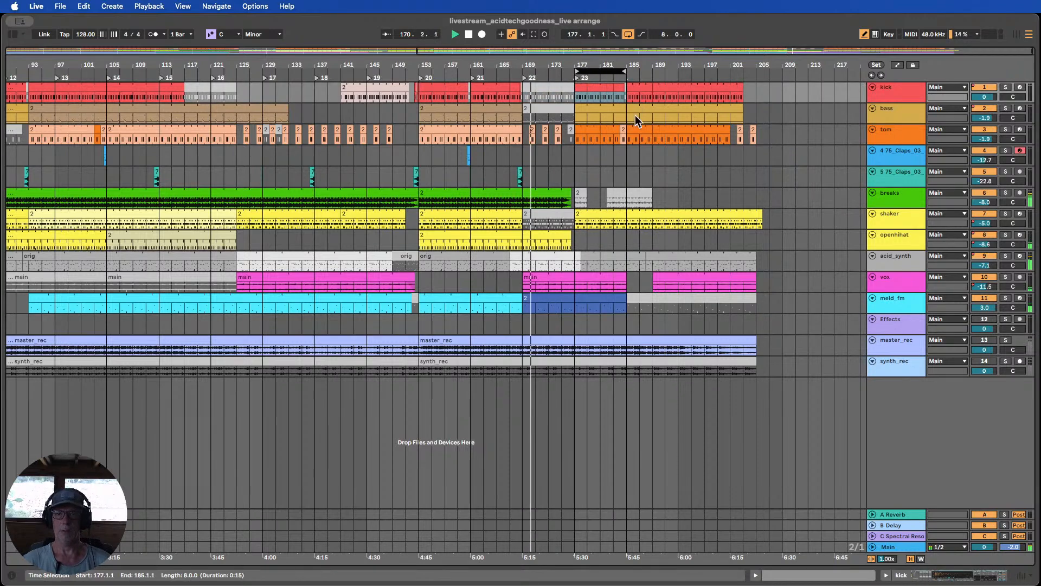
click(627, 161)
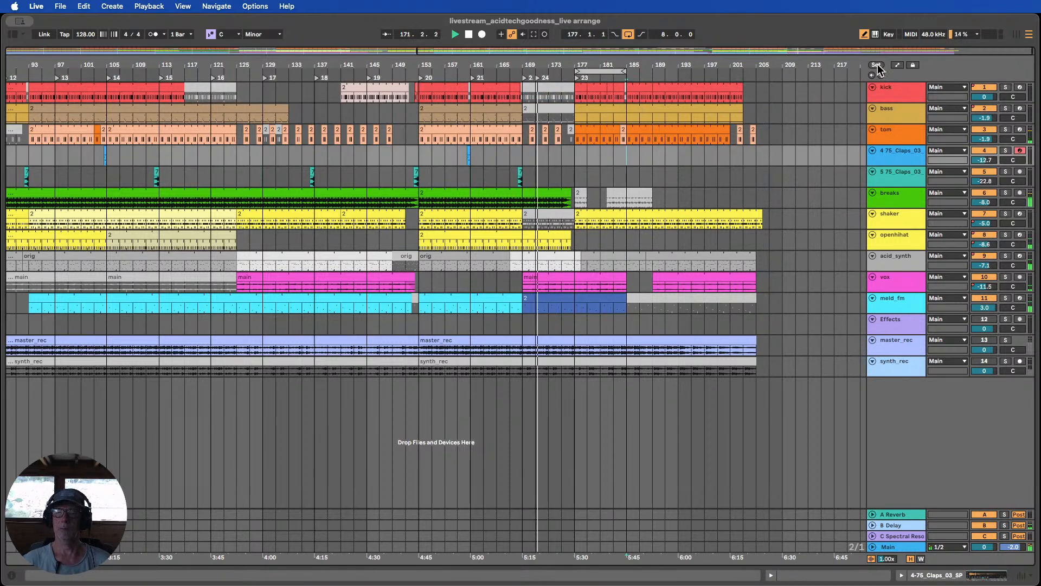
drag(538, 78, 624, 78)
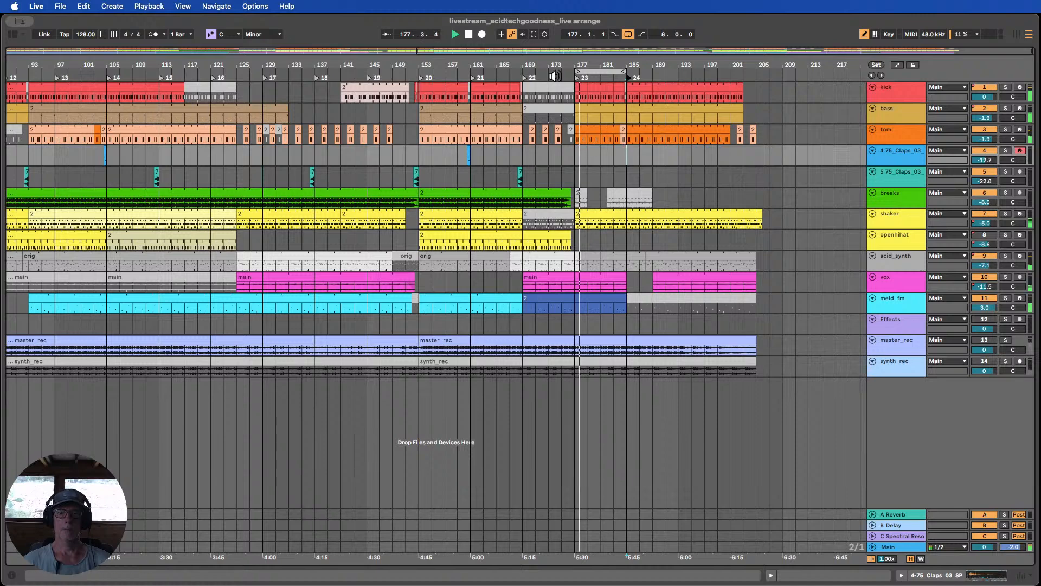
Enlarge the acid_synth track, deactivate its clip between 176.3 and 177.1, and audition the transition into bar 177
drag(575, 67, 578, 102)
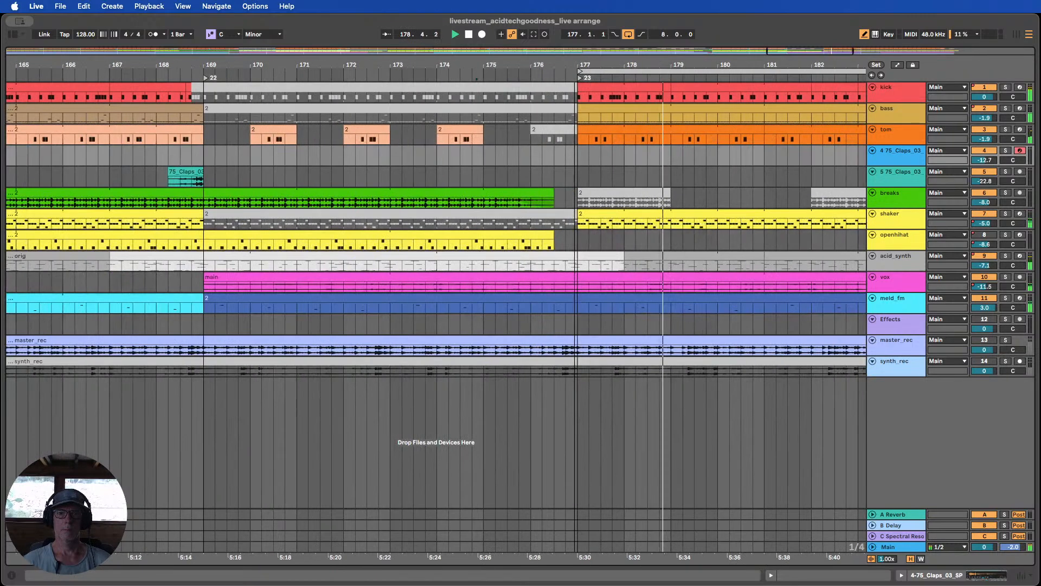
drag(893, 271, 894, 319)
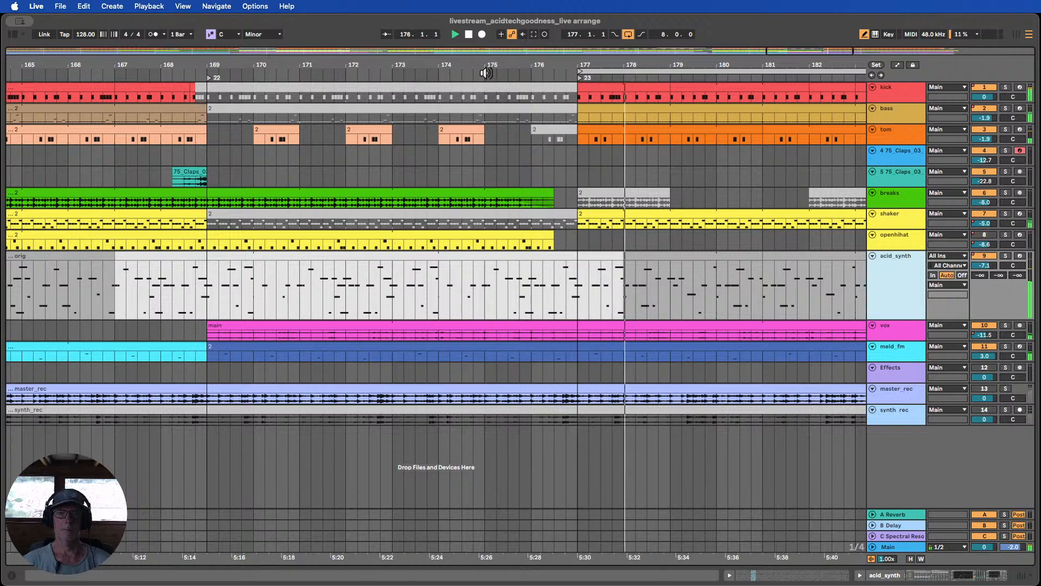
drag(583, 65, 578, 114)
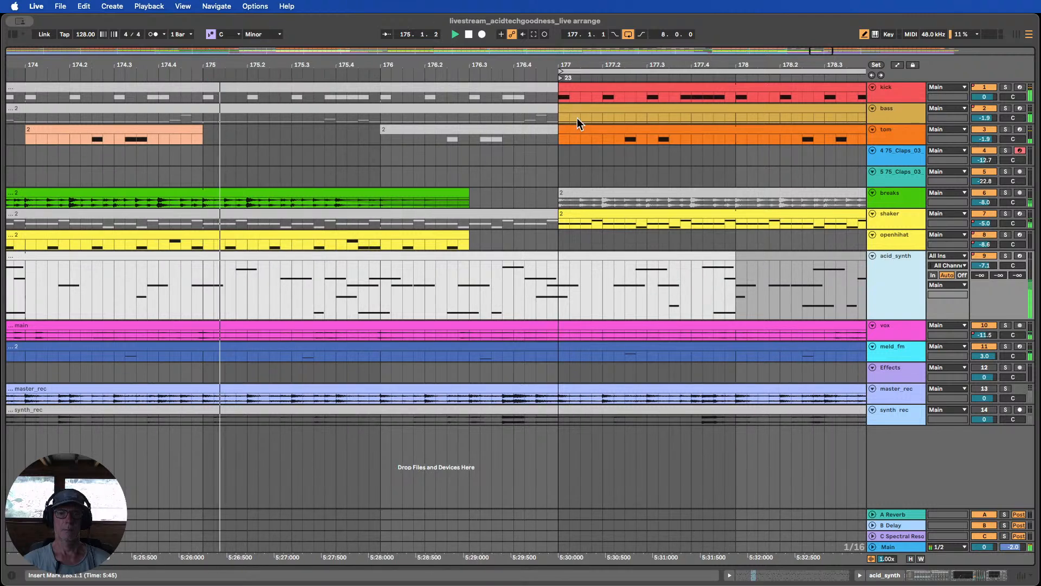
drag(473, 277, 560, 254)
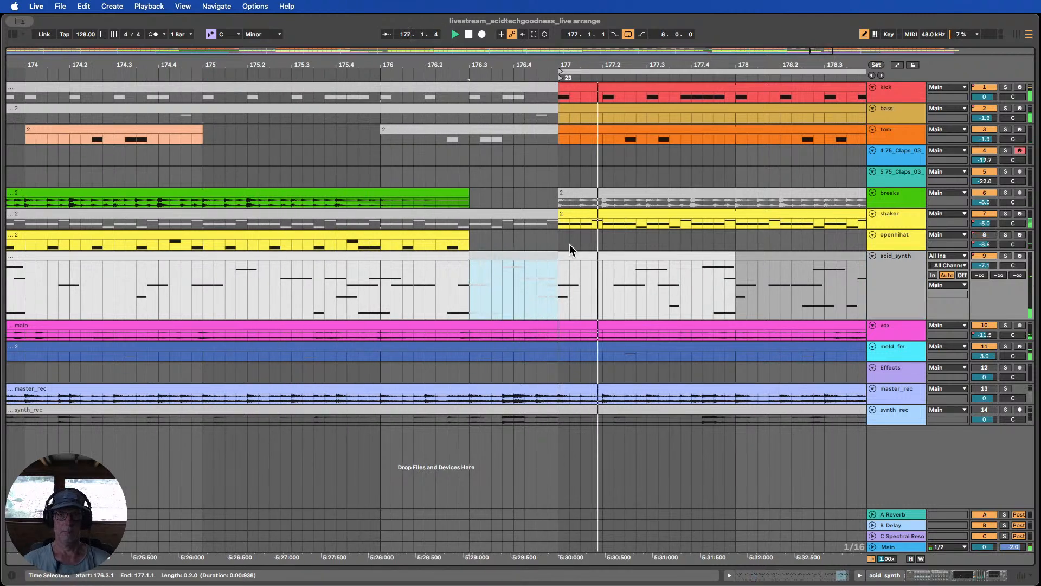
drag(582, 65, 433, 69)
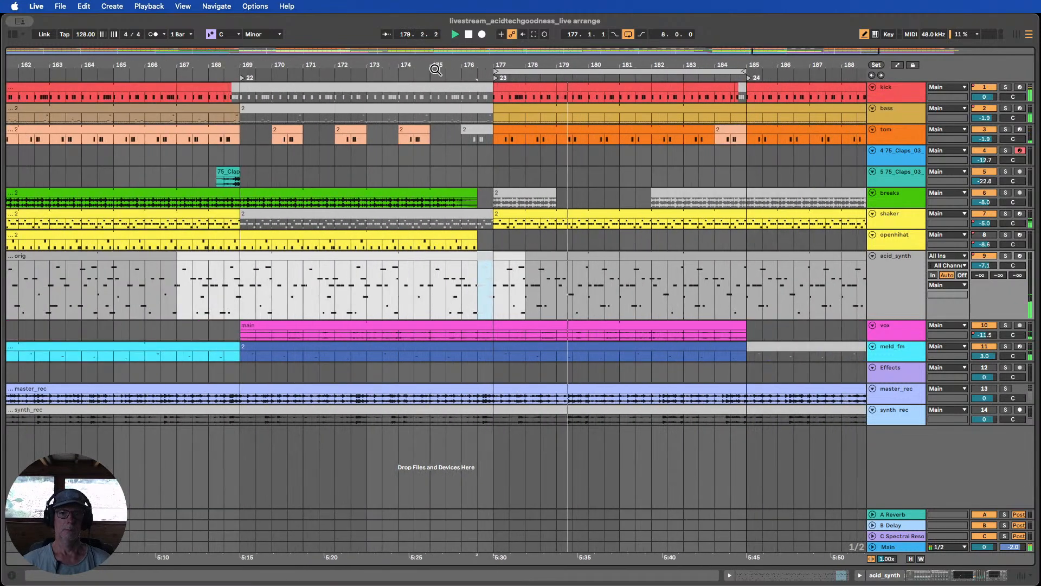
click(433, 69)
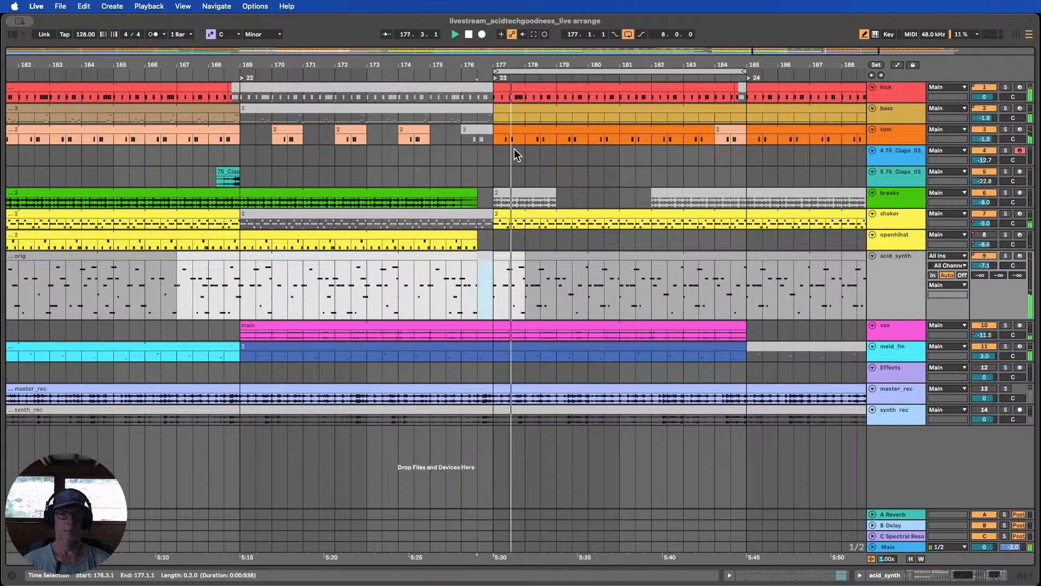
click(316, 70)
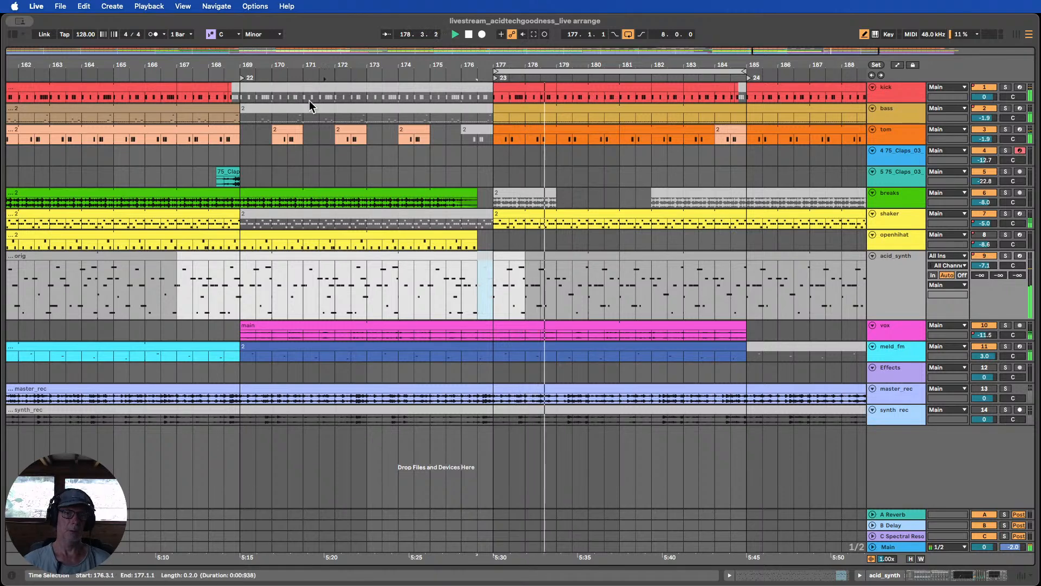
Try a copy of the second claps track's bars 167 to 170 at bar 175, and delete it
drag(180, 177, 271, 174)
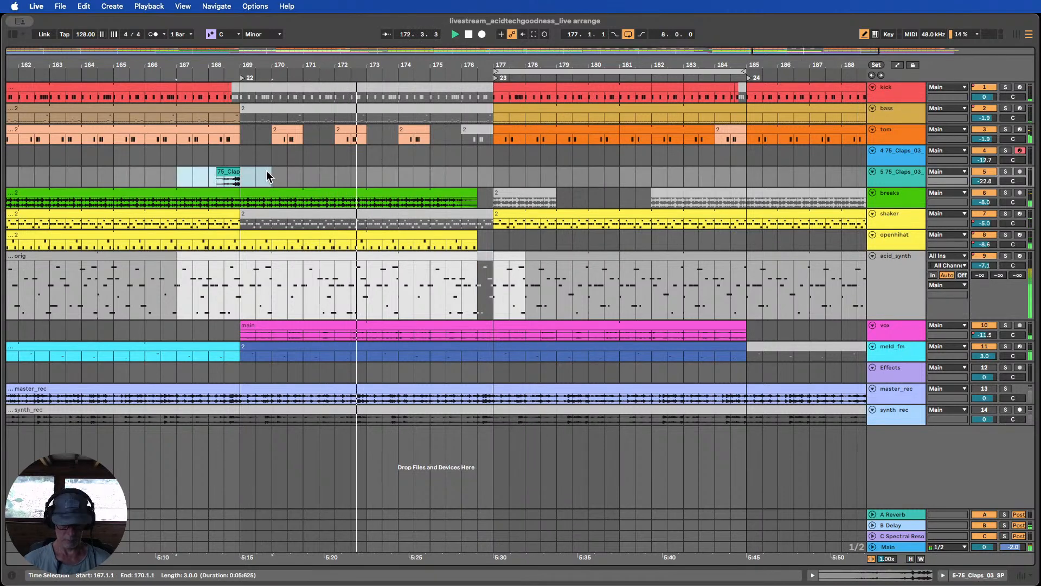
click(431, 170)
key(super+v)
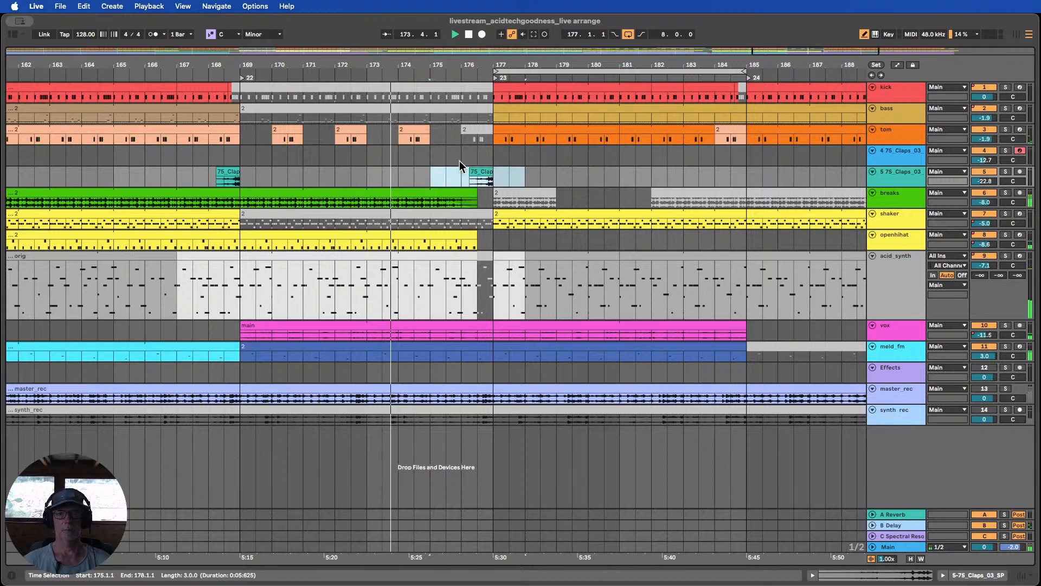
drag(479, 68, 586, 81)
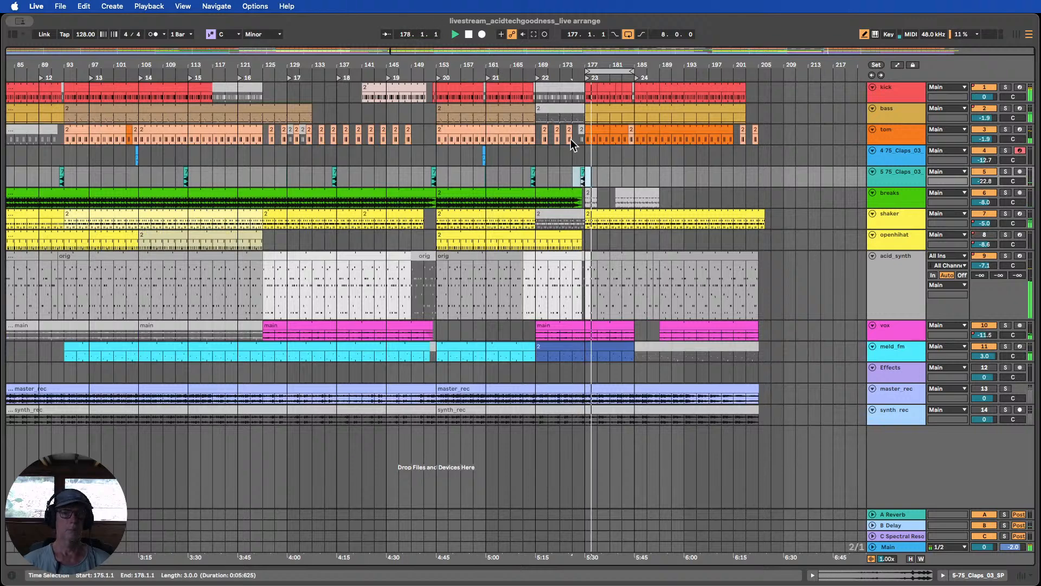
shift+click(603, 174)
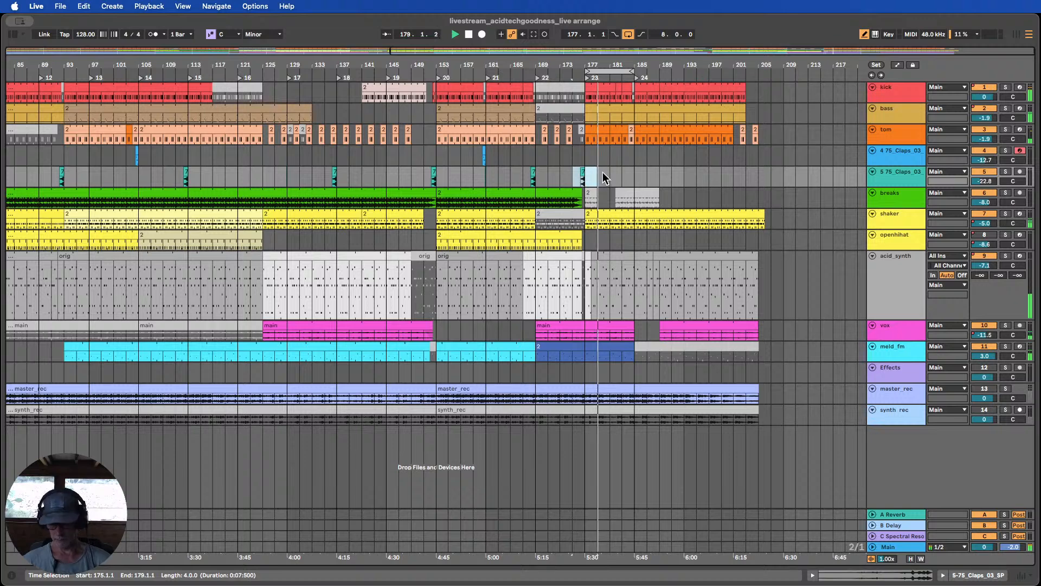
Copy bars 159 to 163 of the first claps track to bar 175 and play from shortly before it
click(470, 148)
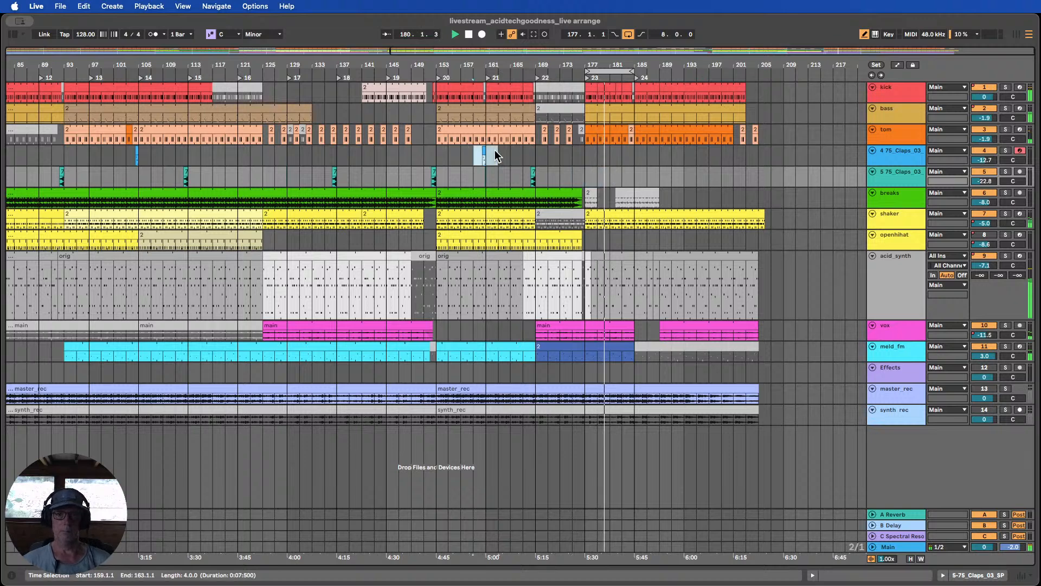
click(563, 152)
click(573, 157)
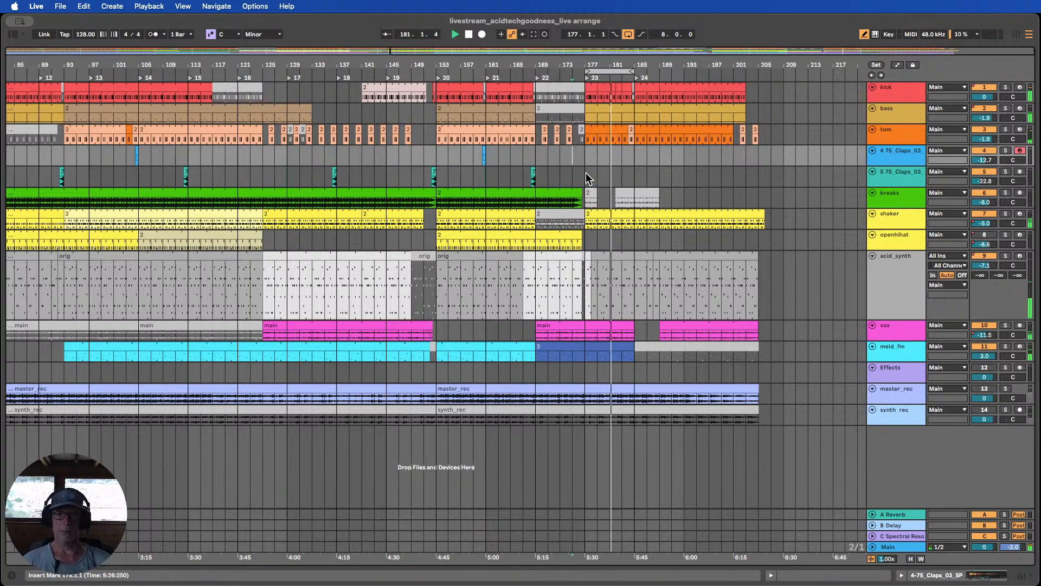
key(super+v)
click(563, 72)
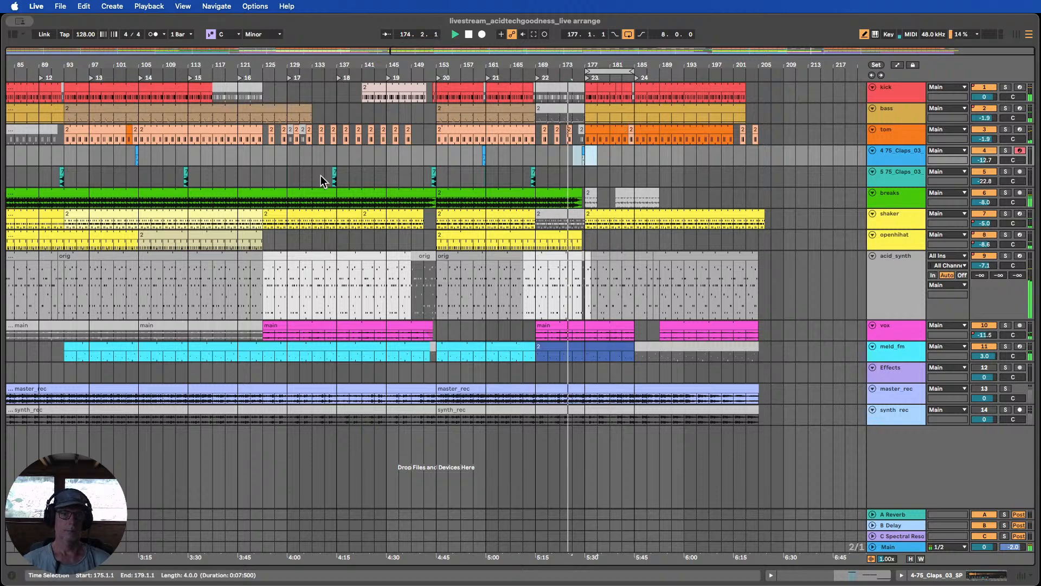
Copy bars 127 to 131 of the second claps track to bar 179 on the same track
drag(277, 176, 297, 175)
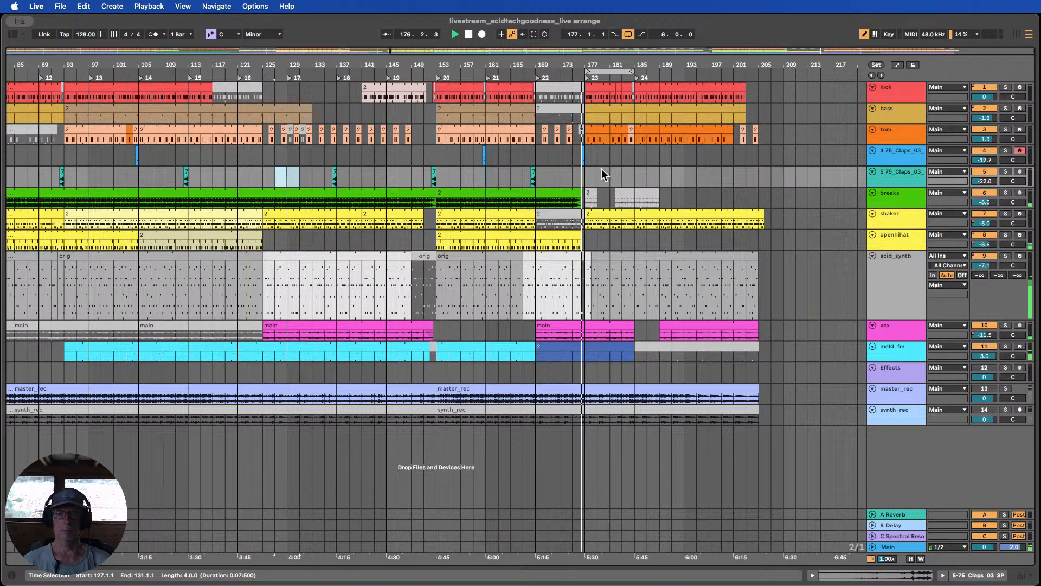
drag(602, 175, 621, 186)
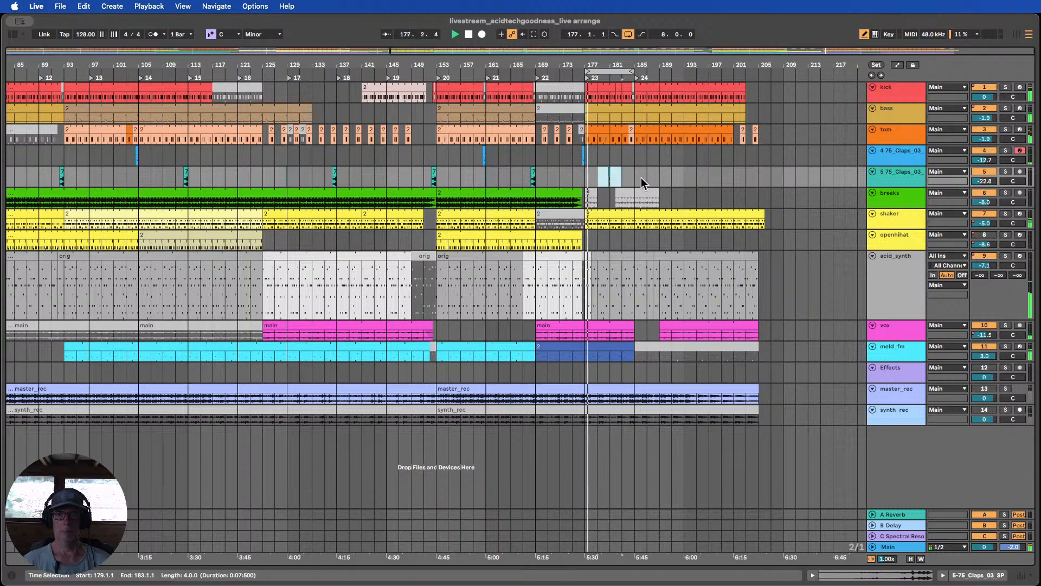
click(569, 72)
Move the first claps track's clip before bar 177 earlier to span 176.1 to 176.3, and audition it
drag(592, 69, 593, 168)
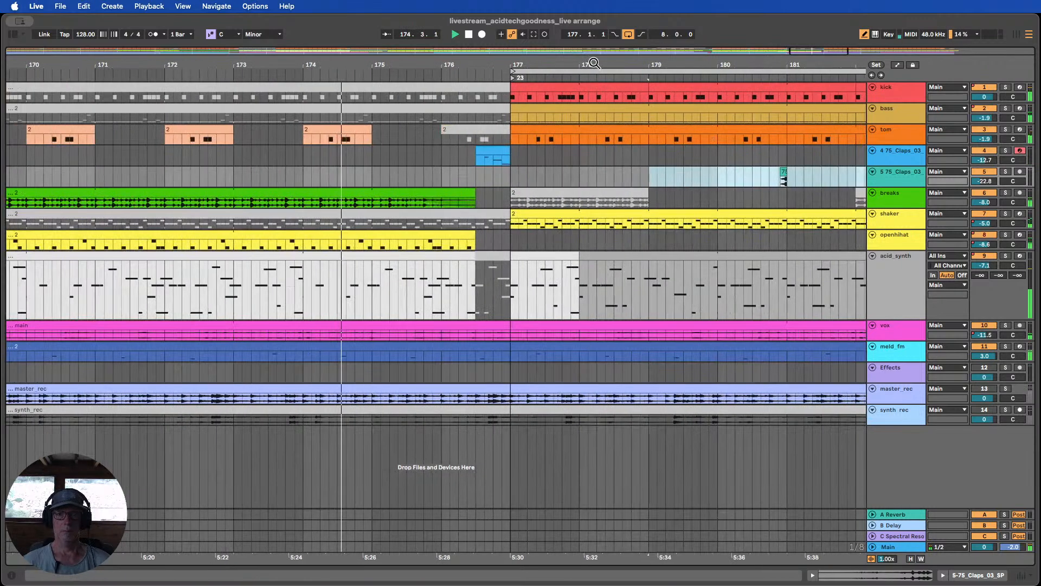
drag(492, 156, 465, 159)
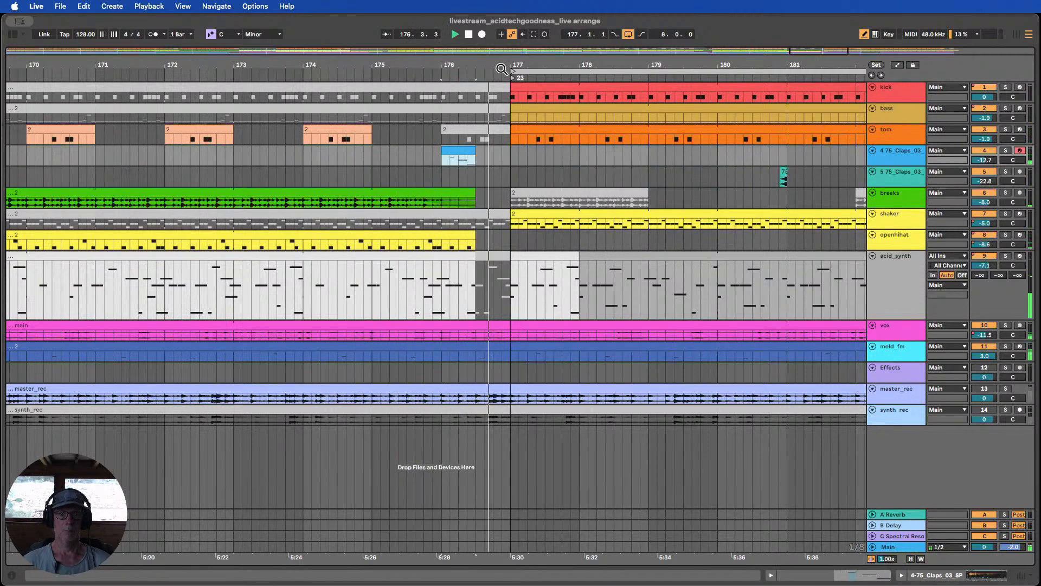
drag(496, 67, 524, 33)
click(465, 79)
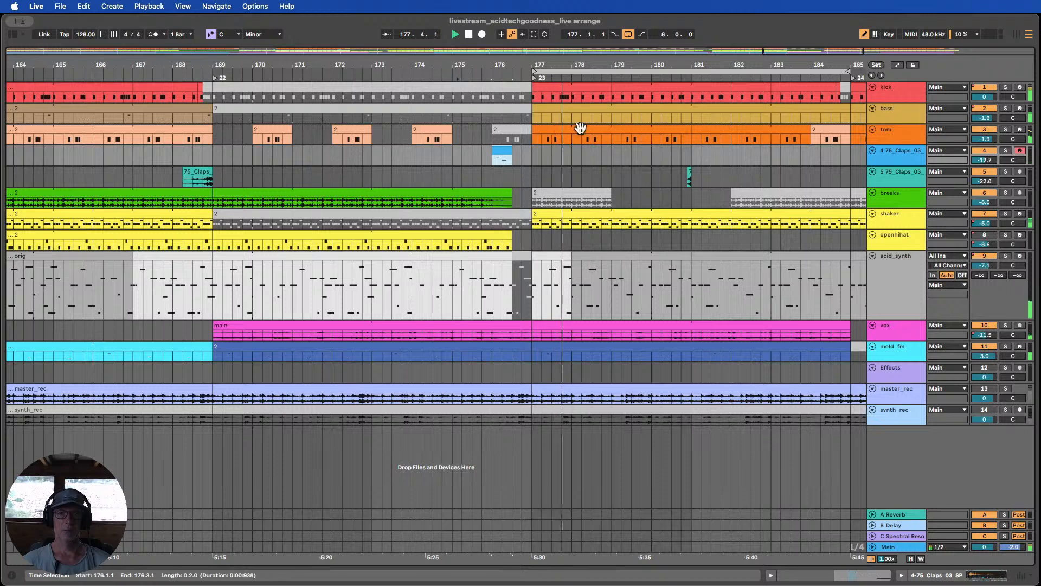
Try moving the second claps track's short clip near bar 181 to just before bar 177
drag(688, 175, 529, 172)
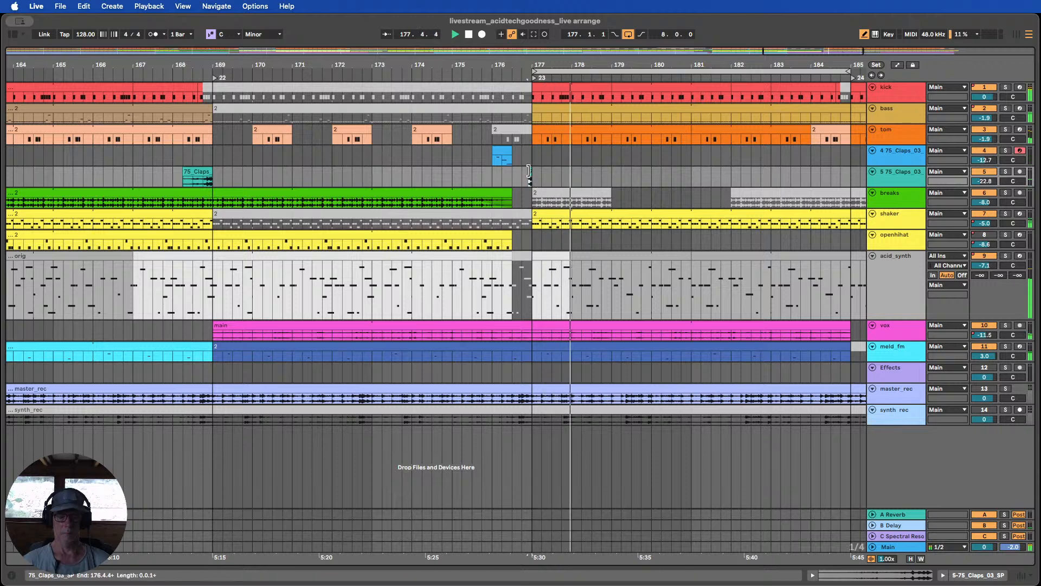
key(super+z)
click(380, 72)
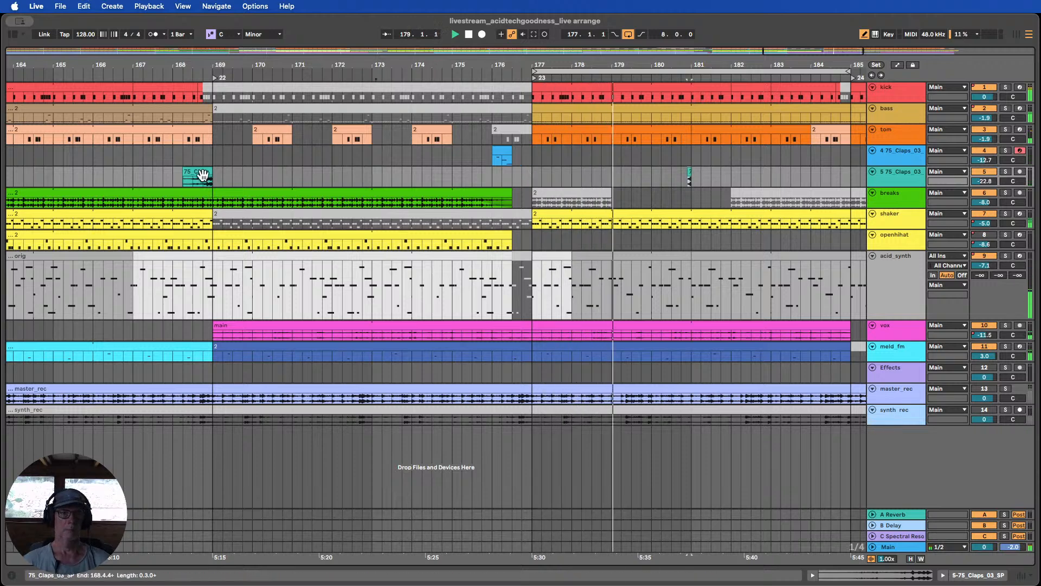
Duplicate the reversed clap clip ending at bar 169 so the copy spans 176.2 to 177.1, and audition it
drag(194, 173, 512, 175)
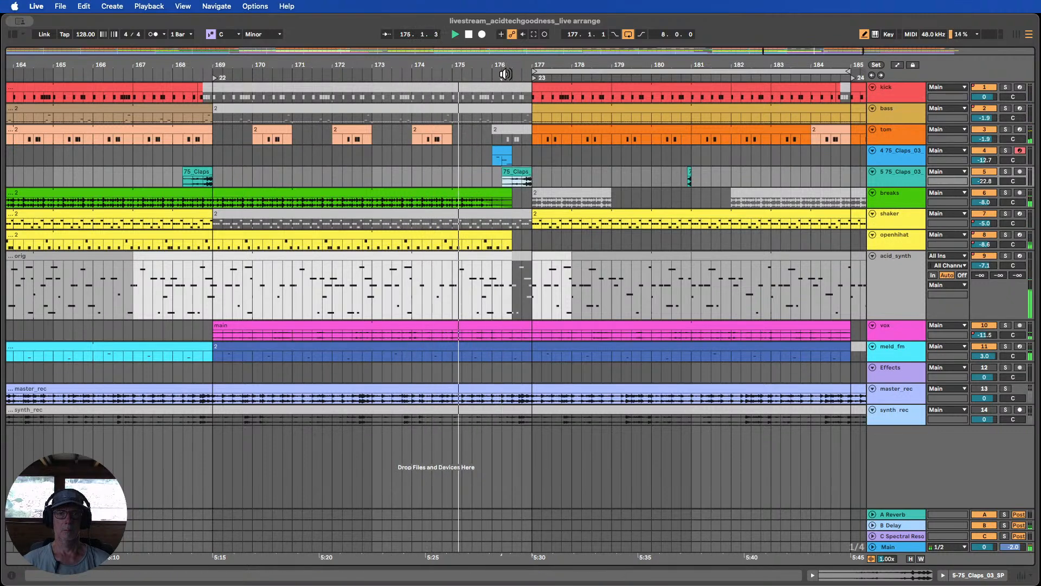
drag(494, 65, 560, 43)
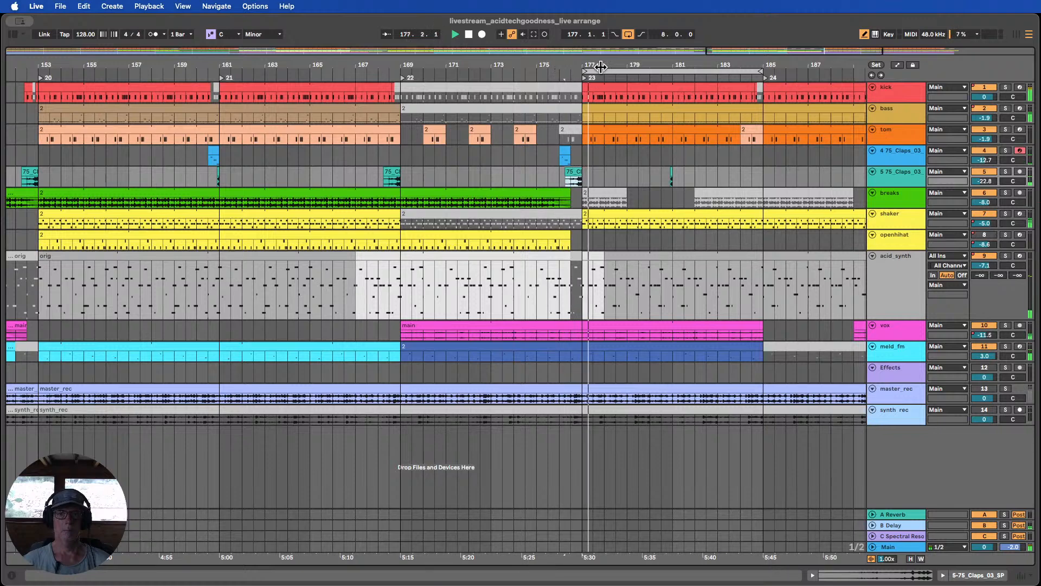
drag(595, 64, 596, 87)
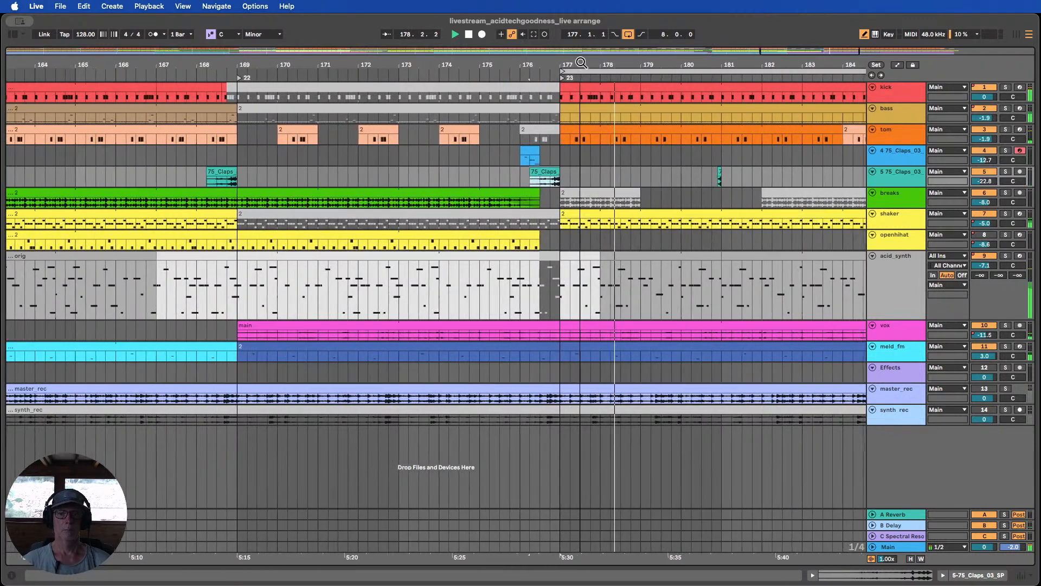
click(477, 77)
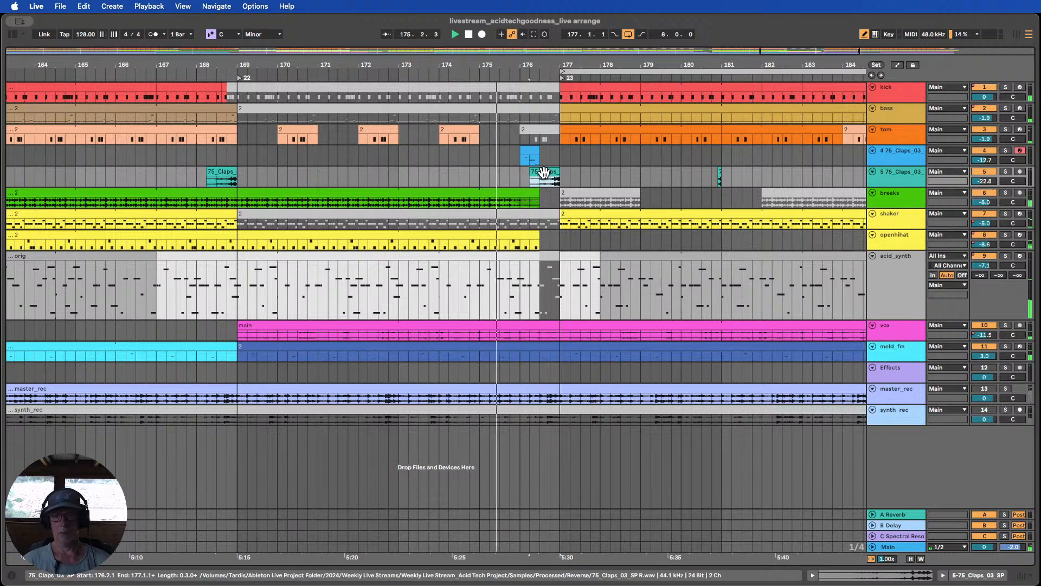
Deactivate the reversed clap clip leading into bar 177 and replay the section before the transition
key(0)
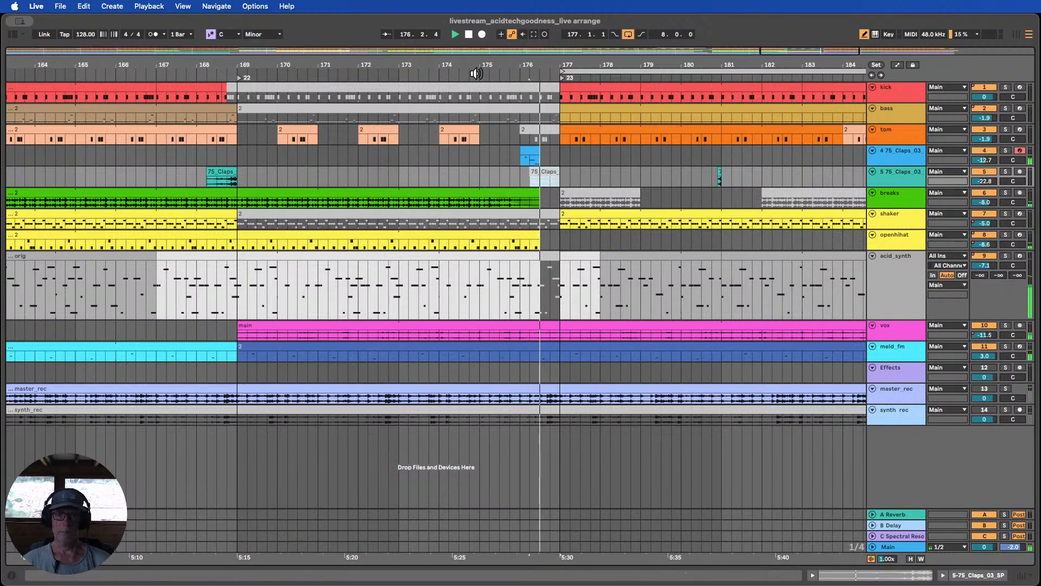
click(477, 76)
drag(603, 64, 603, 79)
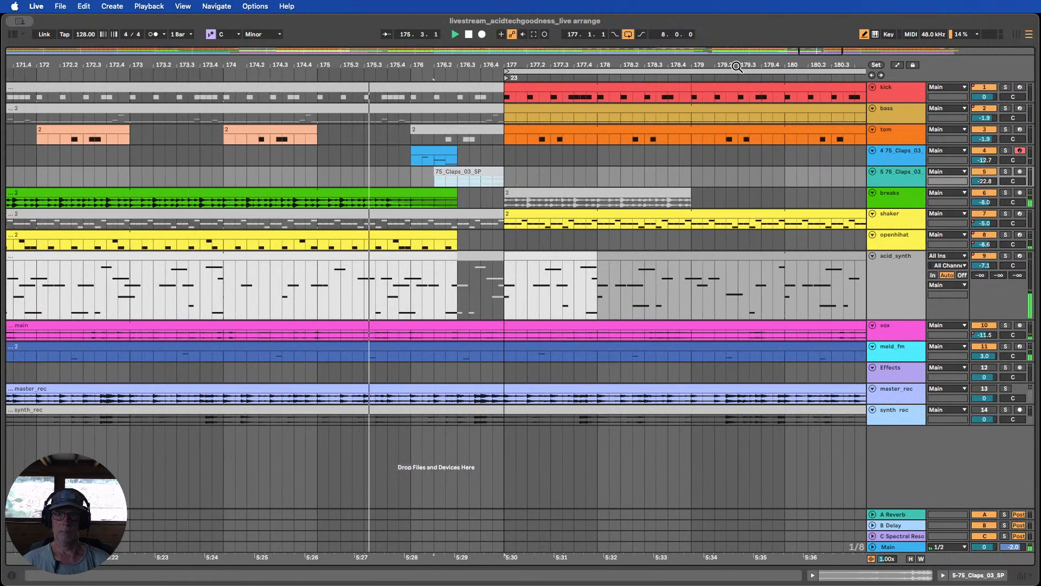
drag(743, 65, 646, 46)
click(310, 75)
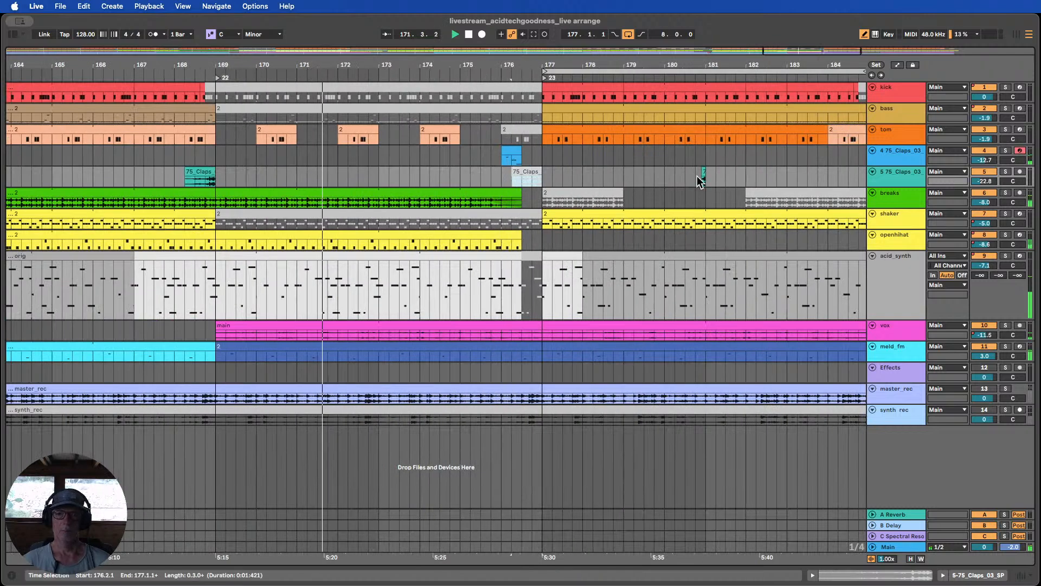
Duplicate the second claps track's short clip near bar 181 to the start of bar 177
click(702, 172)
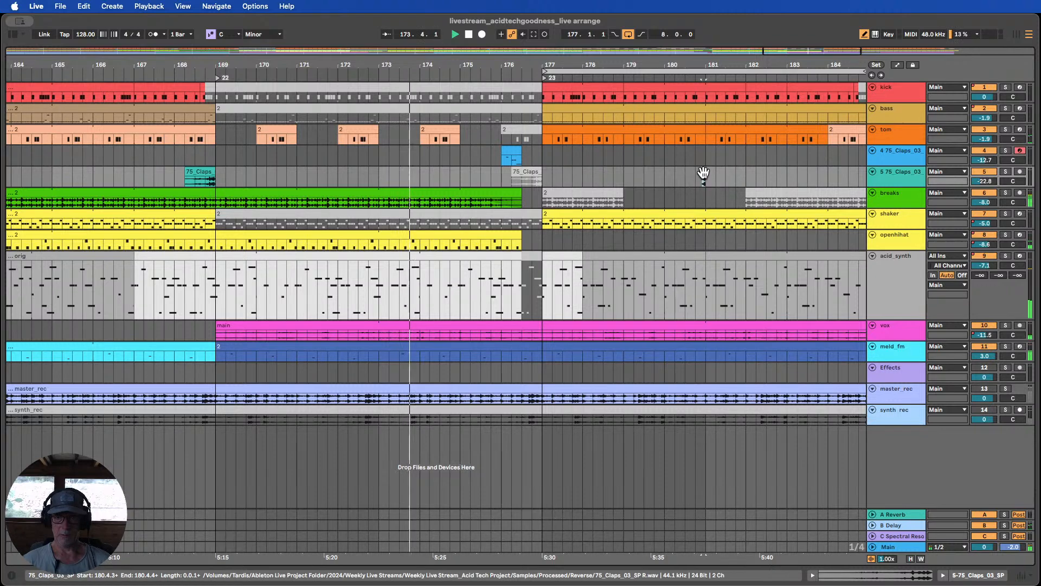
drag(702, 173, 544, 179)
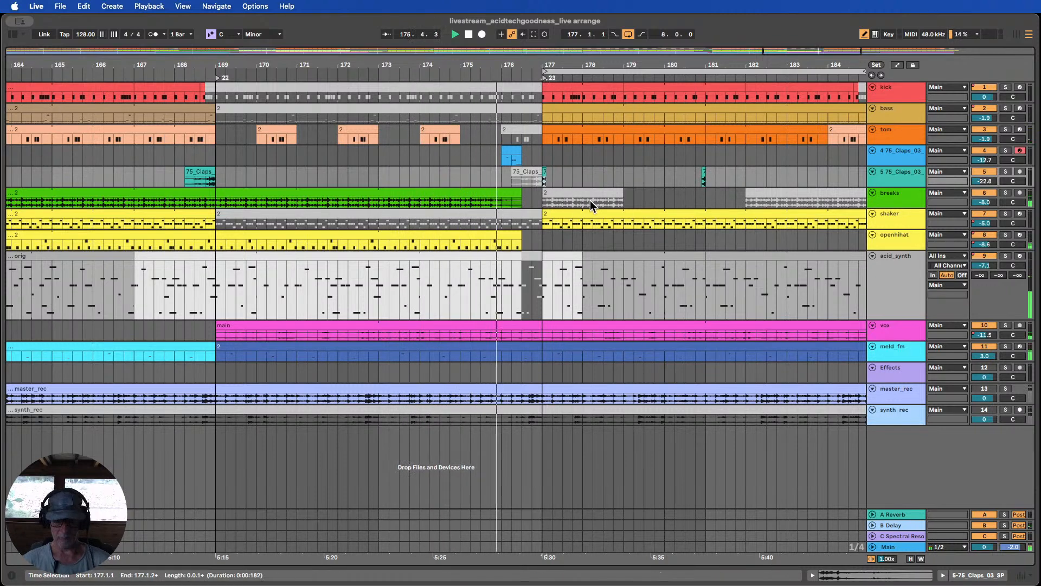
drag(550, 63, 551, 117)
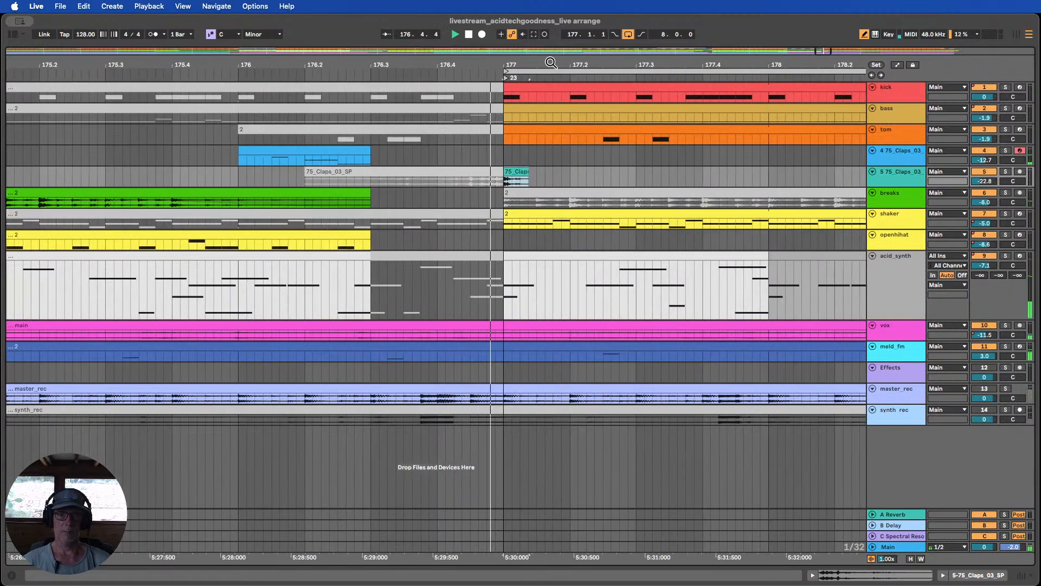
Duplicate the second claps track's short reversed clip near bar 181 so the copy sits just before bar 177, and audition the transition
drag(551, 63, 457, 71)
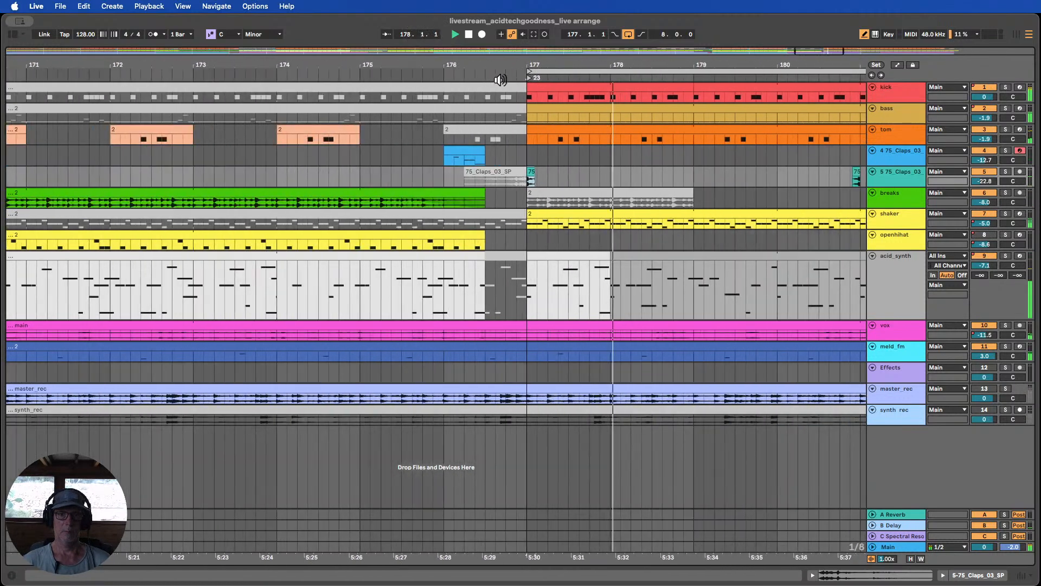
drag(520, 72, 518, 41)
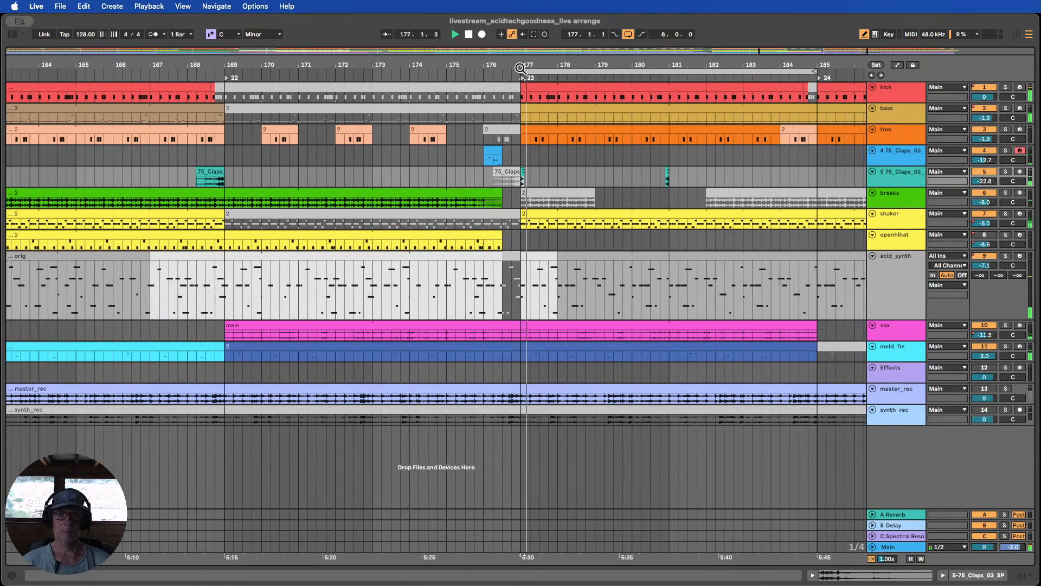
click(666, 173)
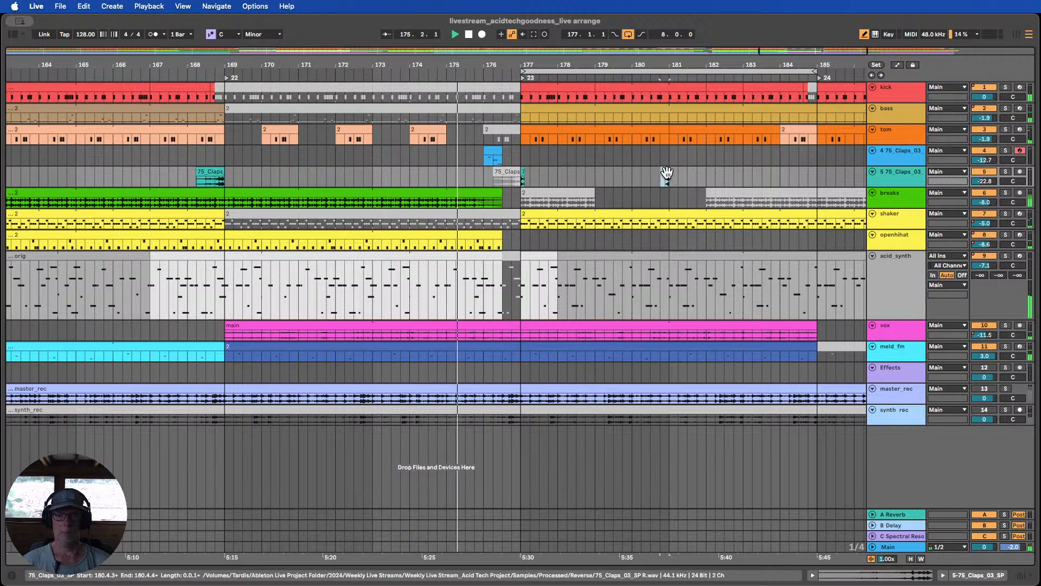
drag(666, 172, 521, 181)
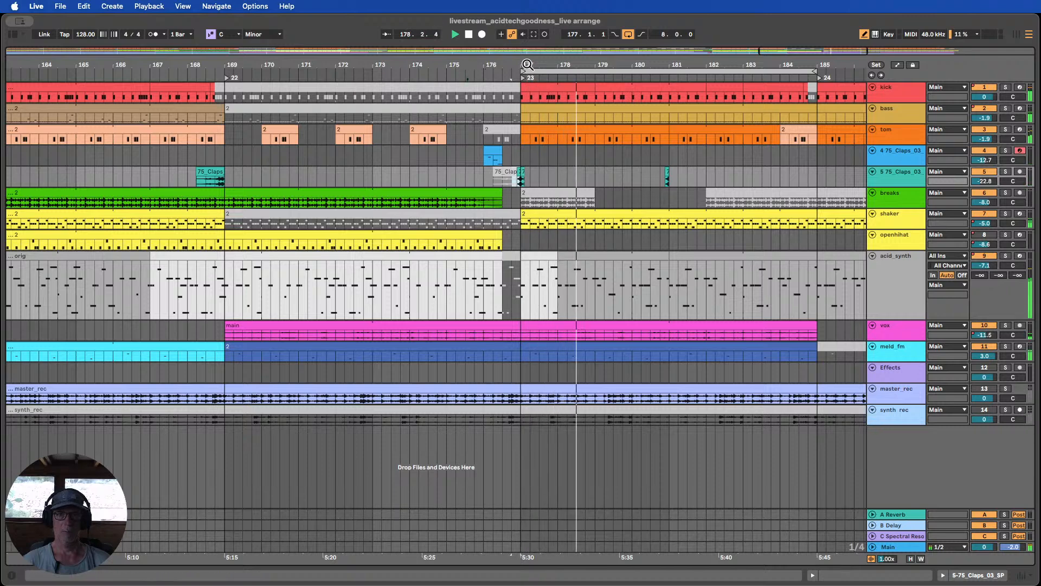
drag(466, 77, 519, 66)
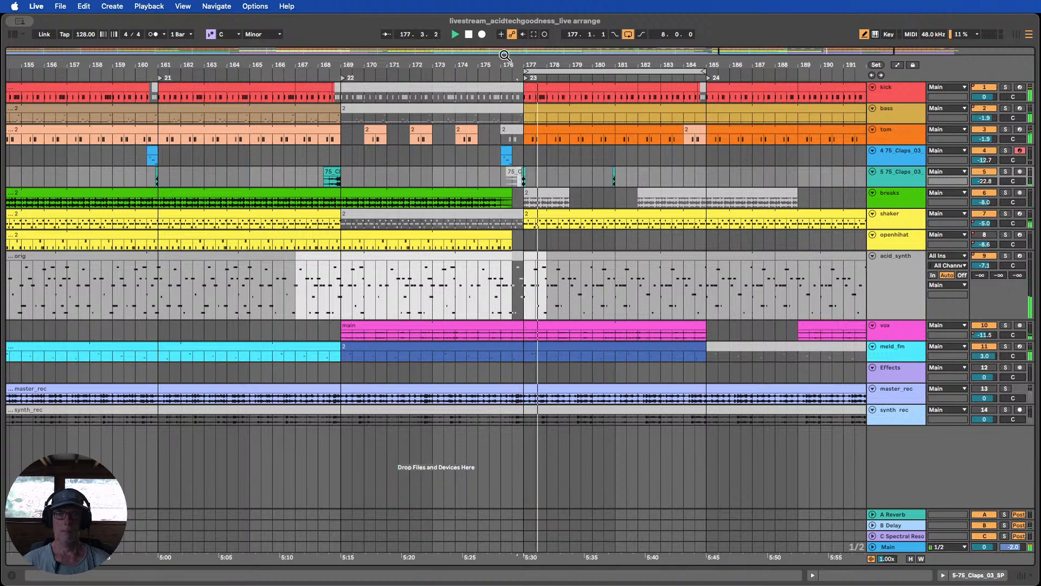
drag(534, 56, 521, 65)
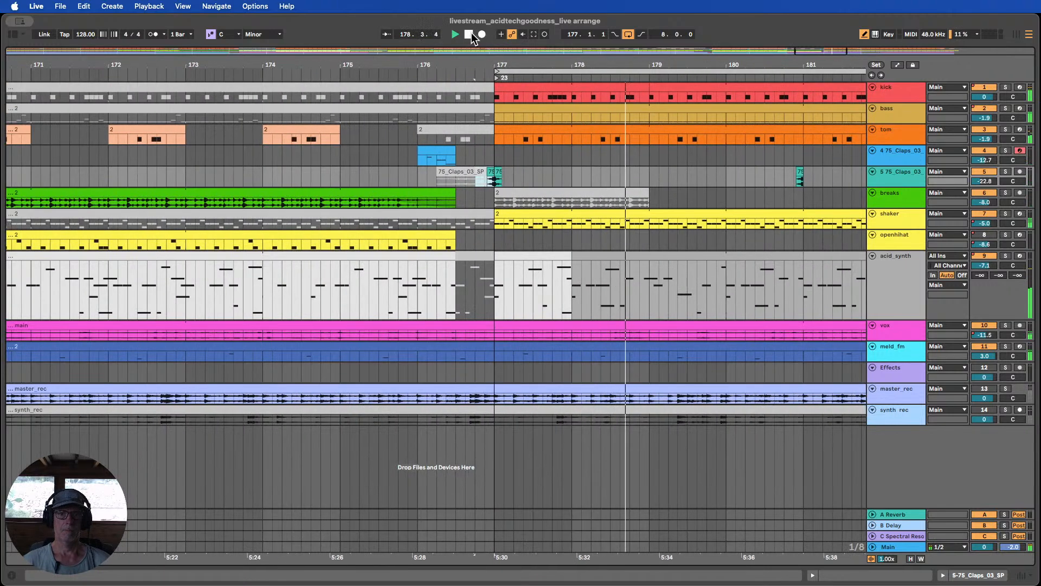
key(space)
Try moving the breaks track below the shaker track and undo the move
drag(899, 194, 906, 232)
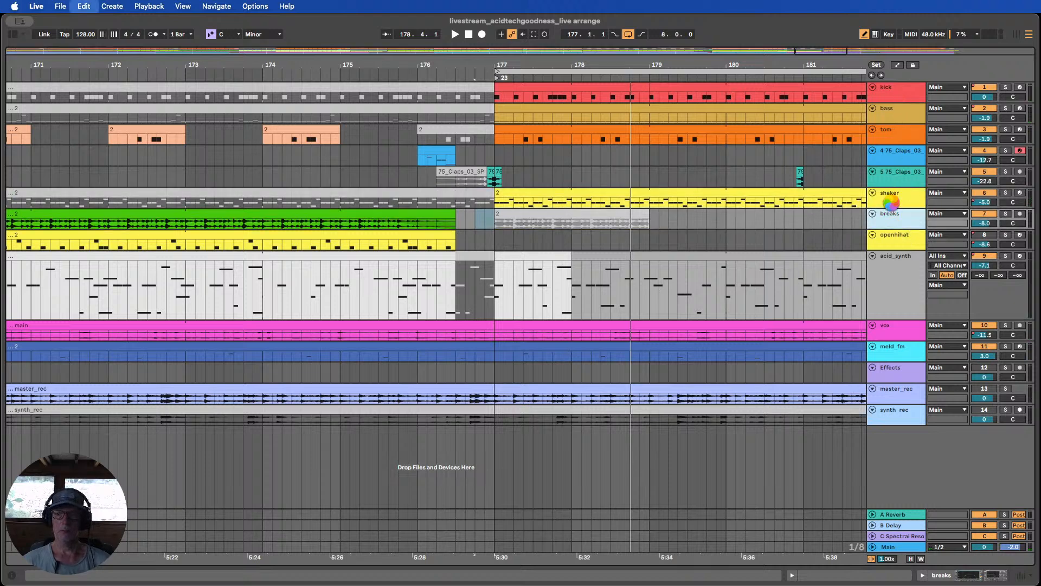
key(super+z)
Reshape the second claps track's B-Delay send automation to fall from its peak at bar 177 to -∞ dB at about 177.4
click(897, 65)
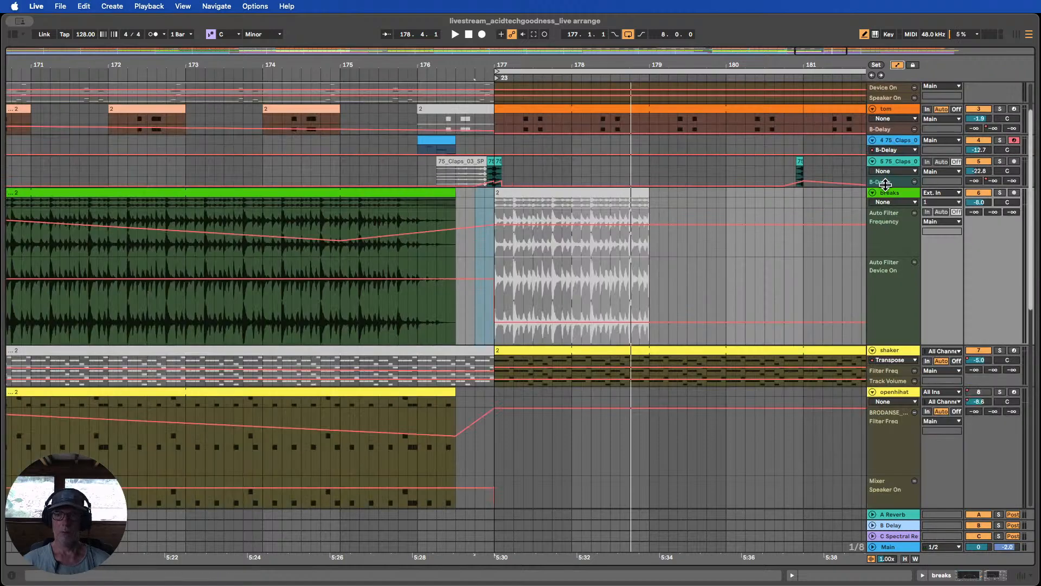
drag(884, 186, 884, 283)
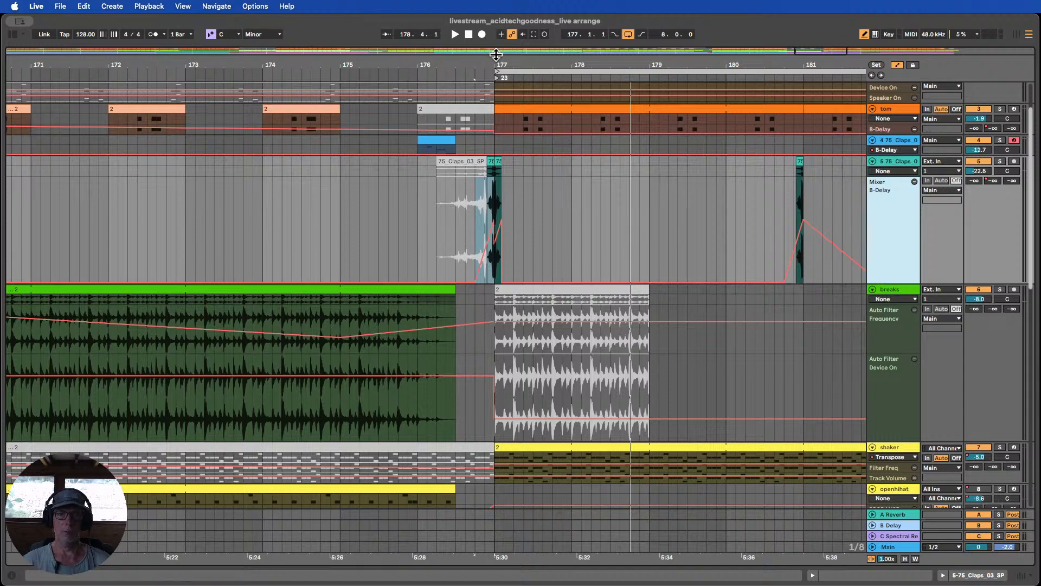
drag(496, 54, 515, 81)
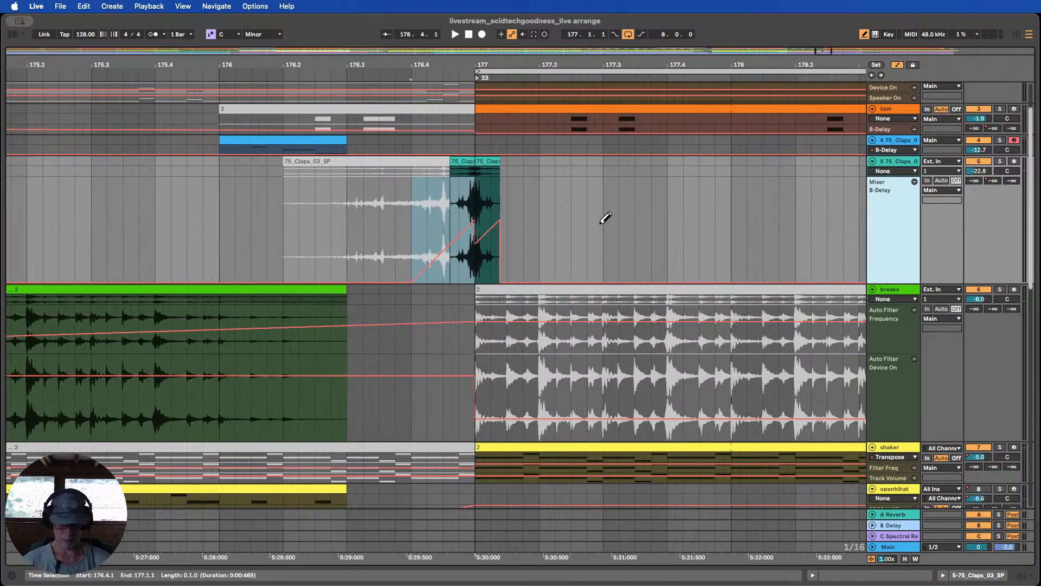
click(498, 220)
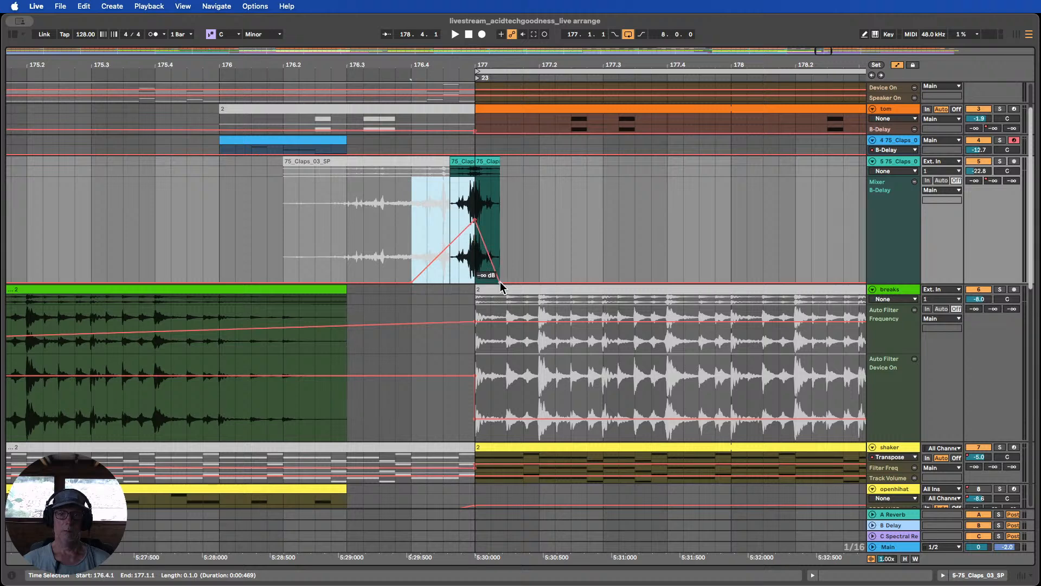
drag(499, 281, 666, 281)
Close the gap at bar 177 by nudging the first short claps clip later and resetting the second clip's start to 177.1.1
drag(471, 63, 460, 163)
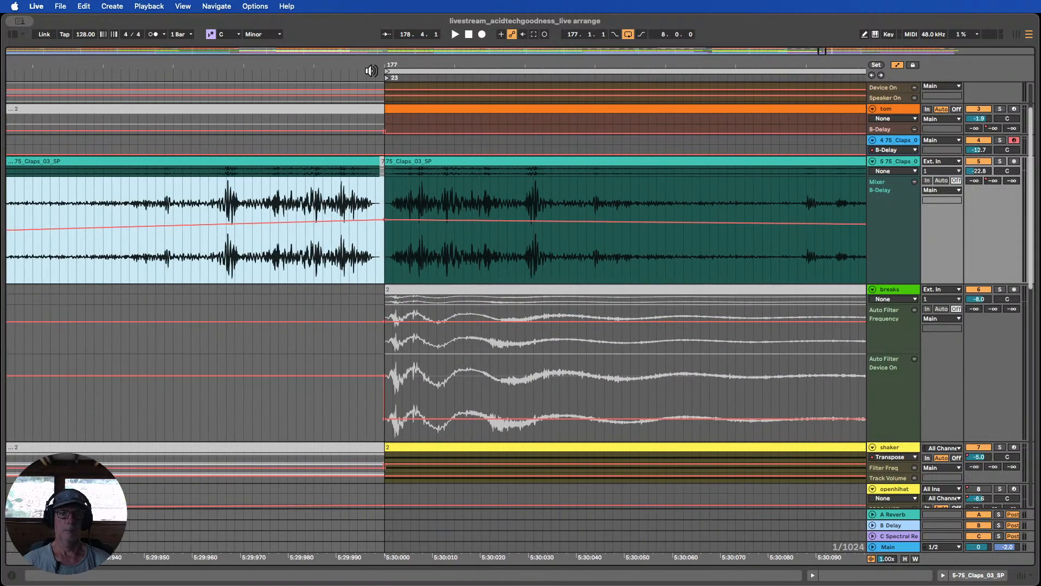
drag(378, 66, 461, 65)
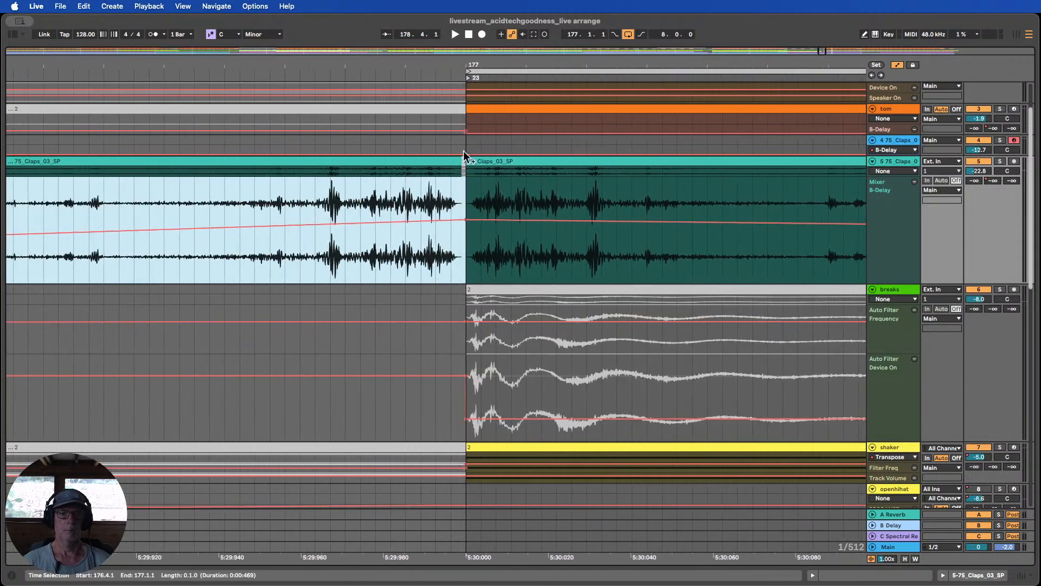
click(435, 162)
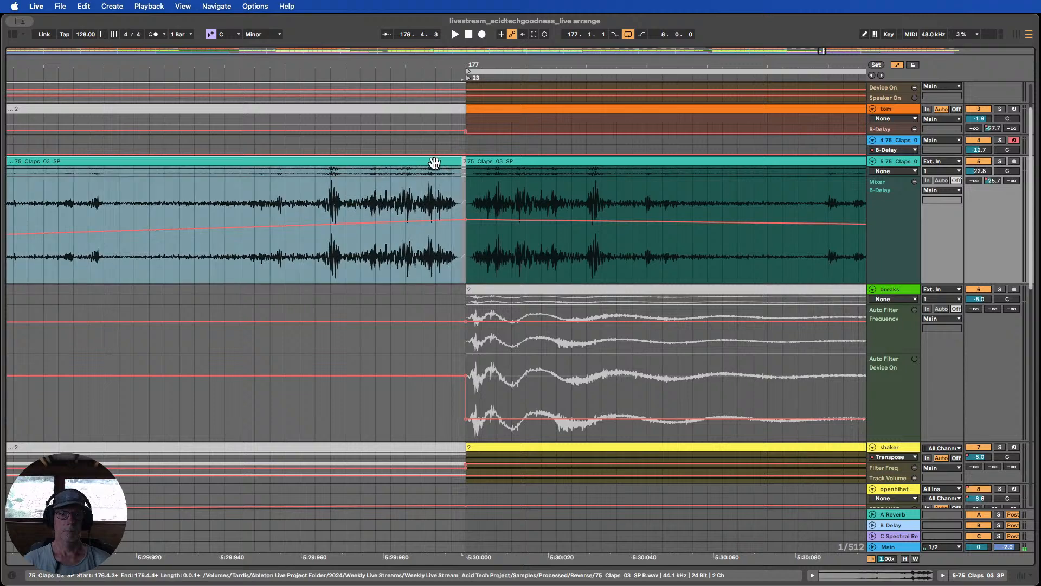
drag(439, 163, 455, 163)
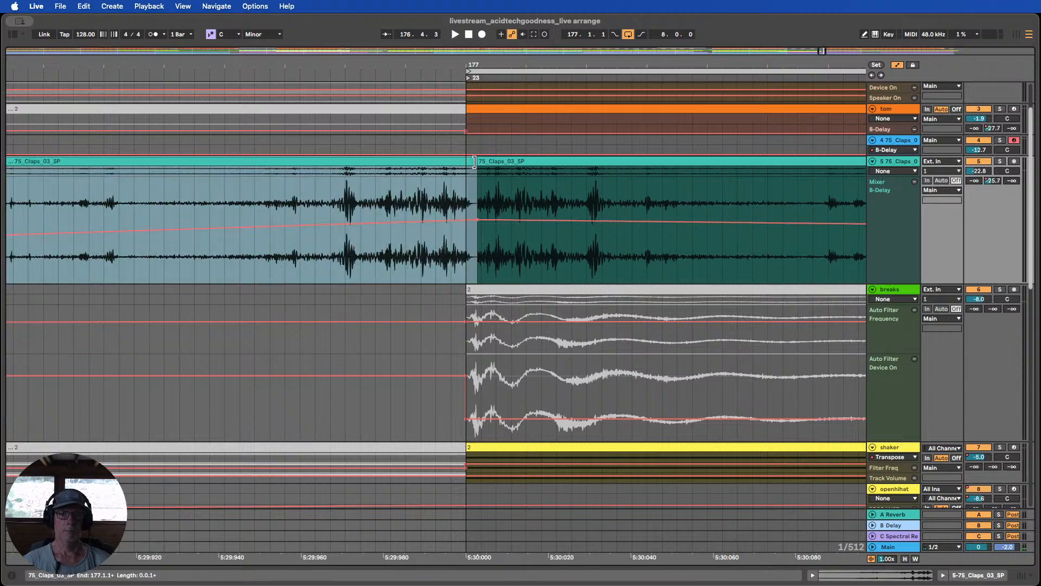
click(481, 161)
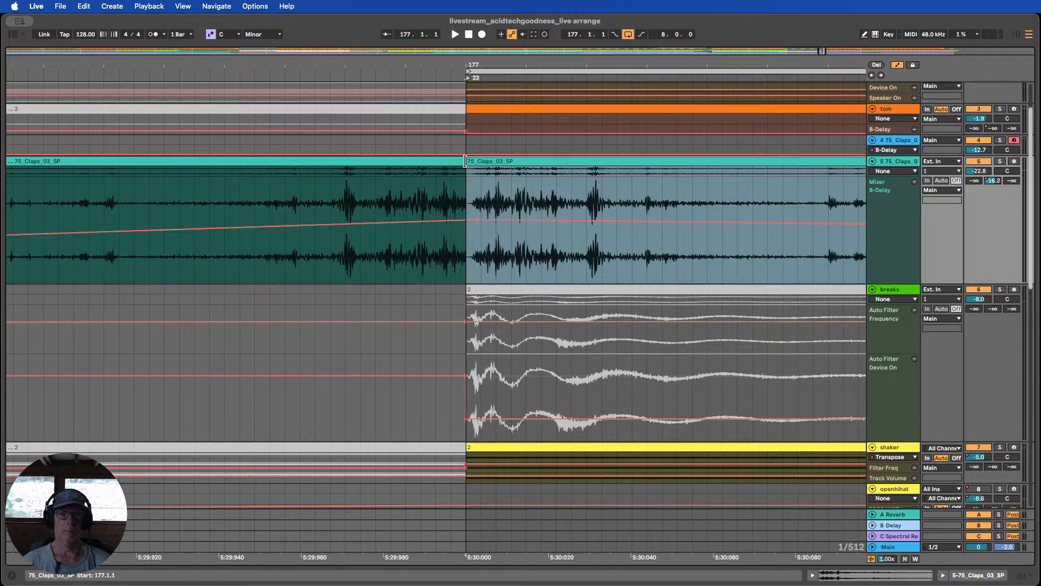
Trim the silence off the second short claps clip's start and extend the first clip to meet it slightly past bar 177
drag(473, 65, 475, 111)
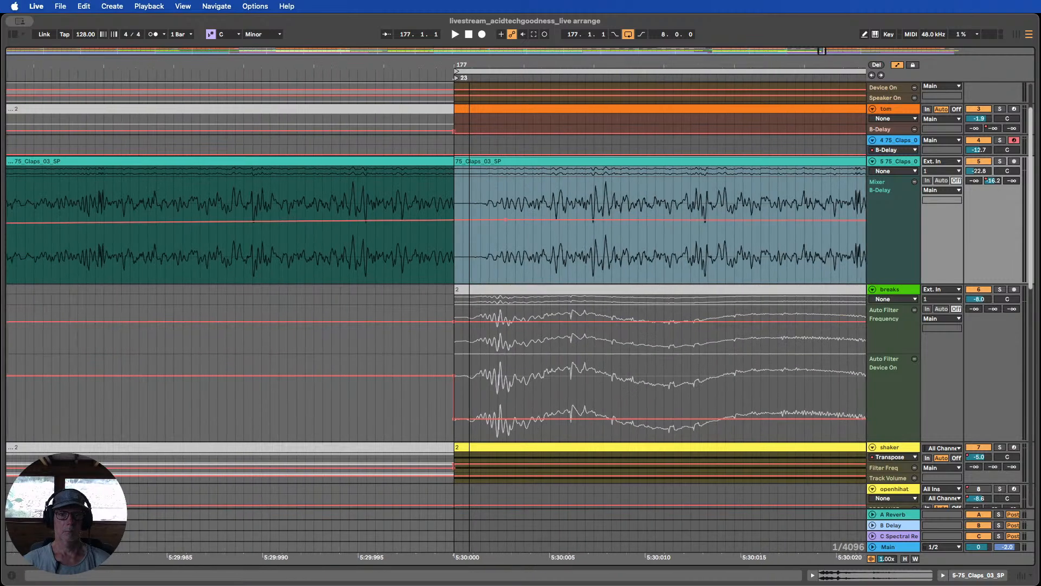
mouse_move(480, 161)
mouse_down()
mouse_move(499, 163)
mouse_move(473, 174)
mouse_up()
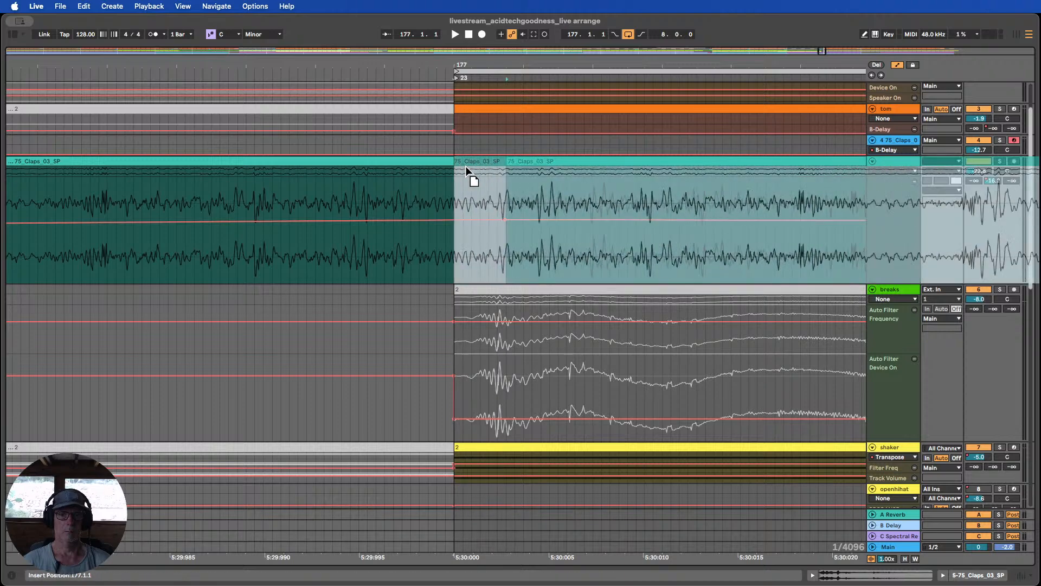
drag(457, 62, 457, 103)
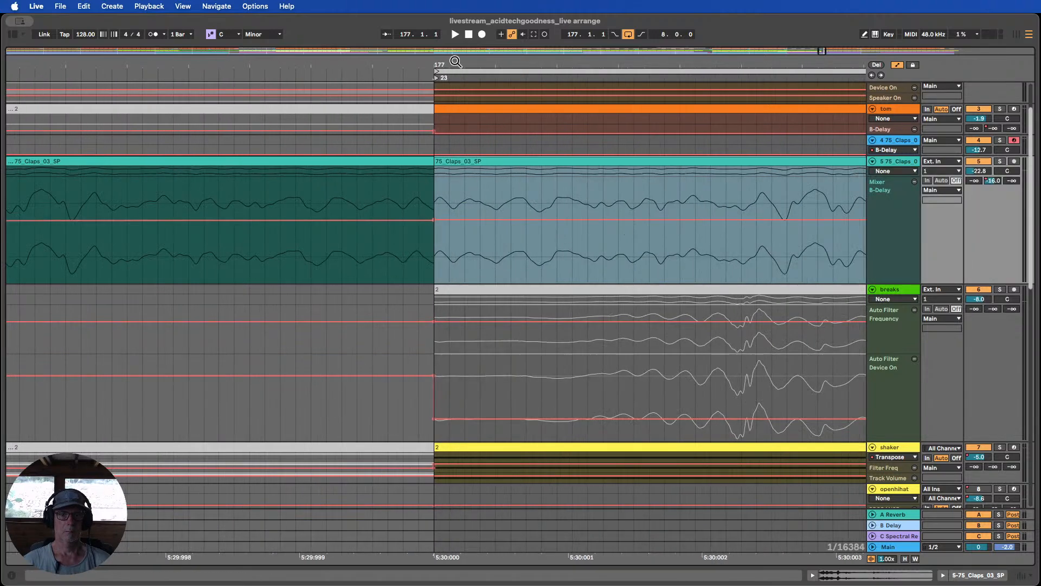
drag(432, 162, 472, 161)
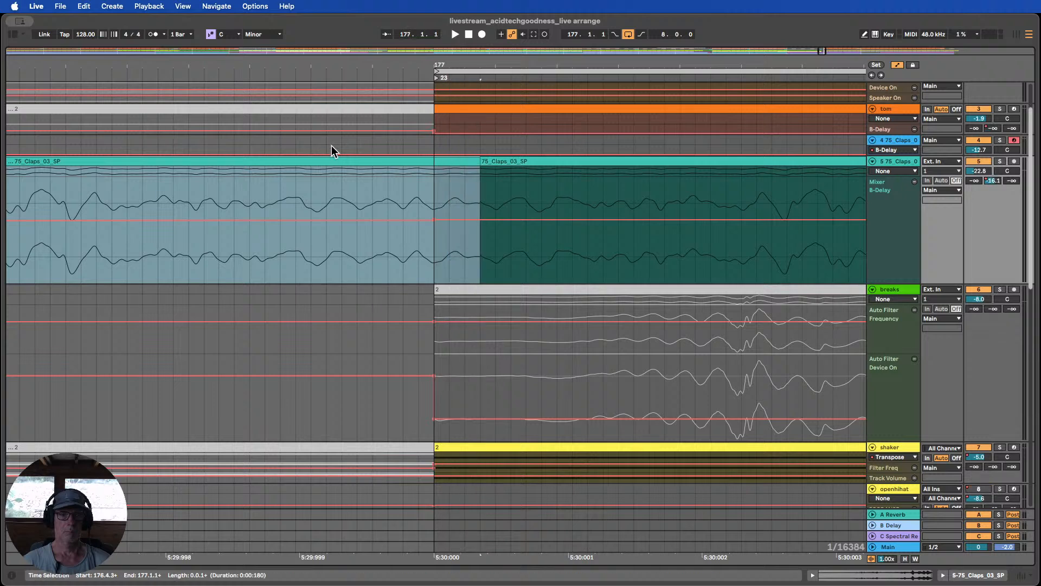
click(485, 167)
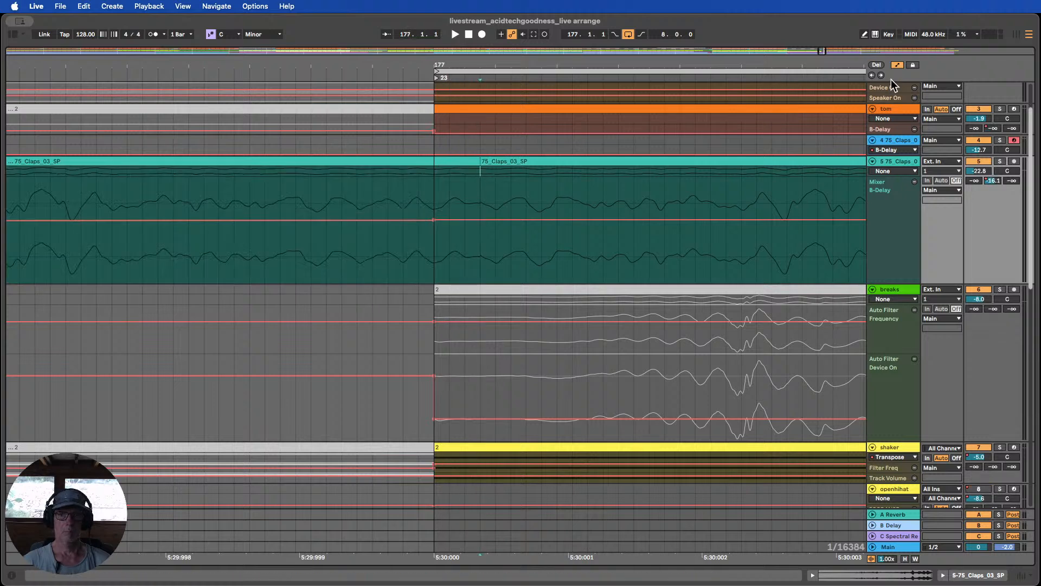
Hide automation, enlarge the second claps track, add a tiny fade-in where the two short clips meet, and audition the transition
click(897, 64)
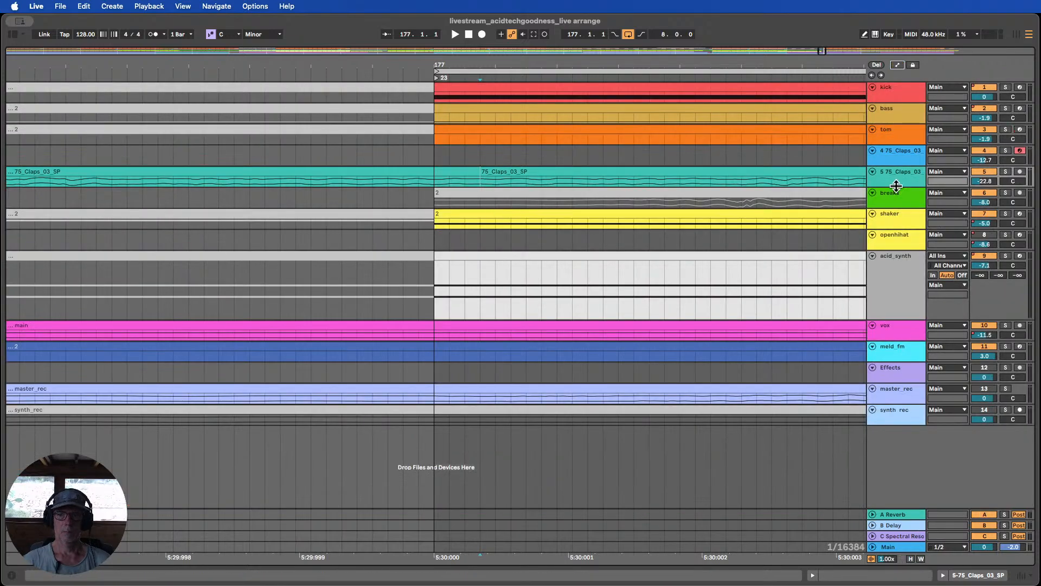
drag(896, 184, 905, 345)
mouse_move(483, 179)
mouse_down()
mouse_move(465, 181)
mouse_move(500, 175)
mouse_up()
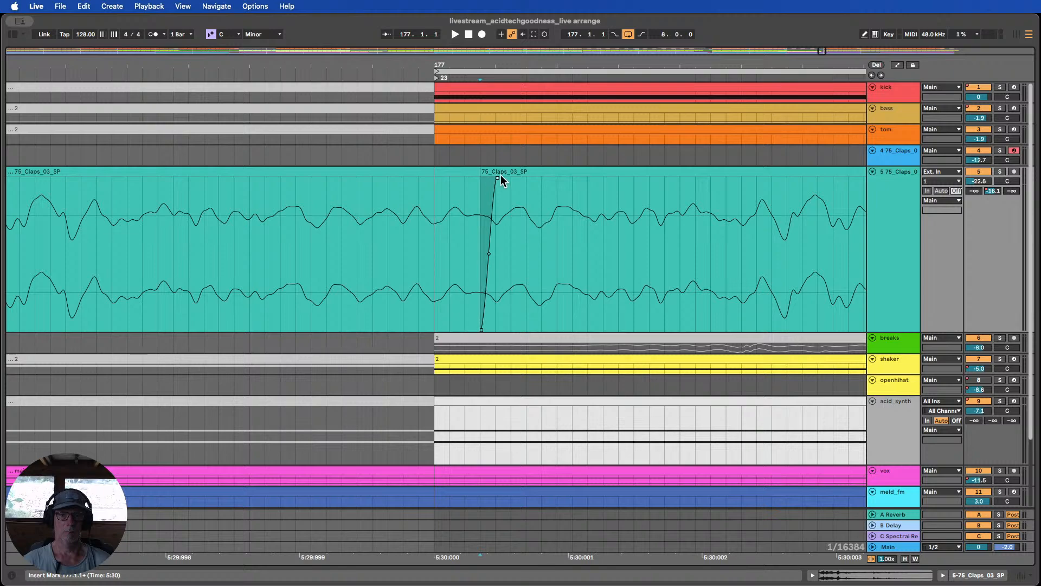
drag(450, 64, 450, 22)
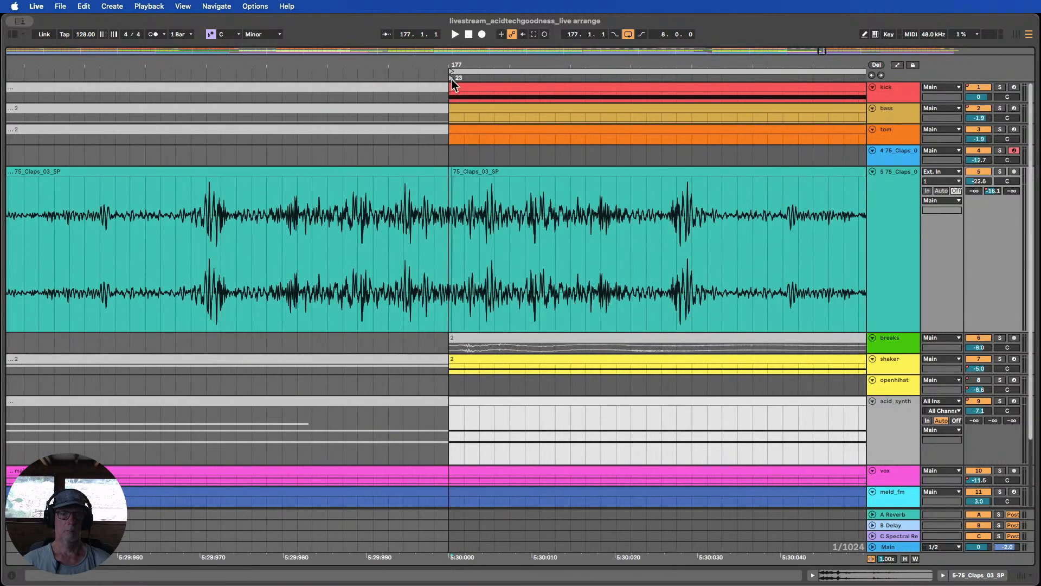
drag(439, 64, 439, 25)
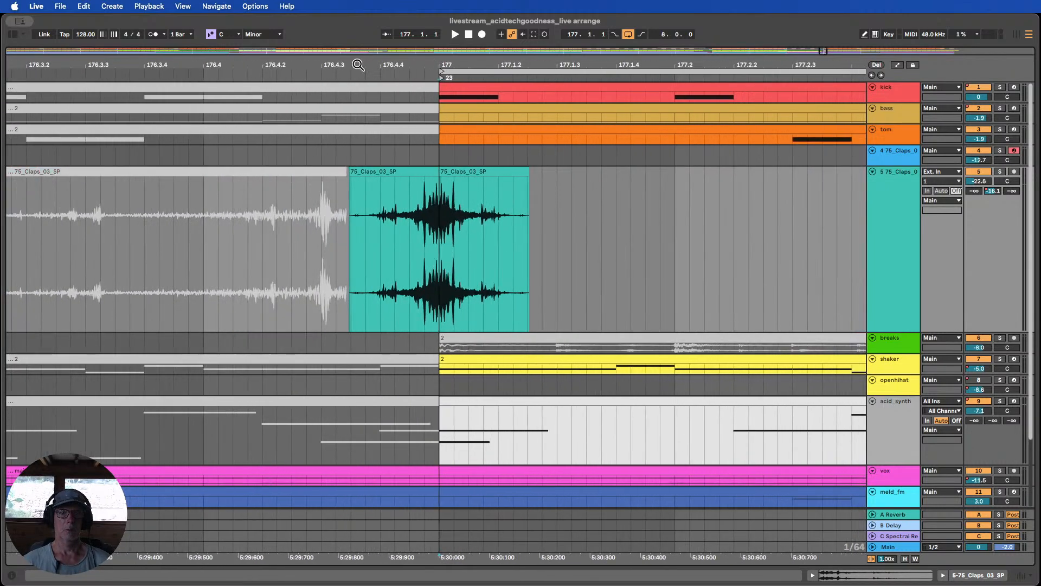
click(226, 75)
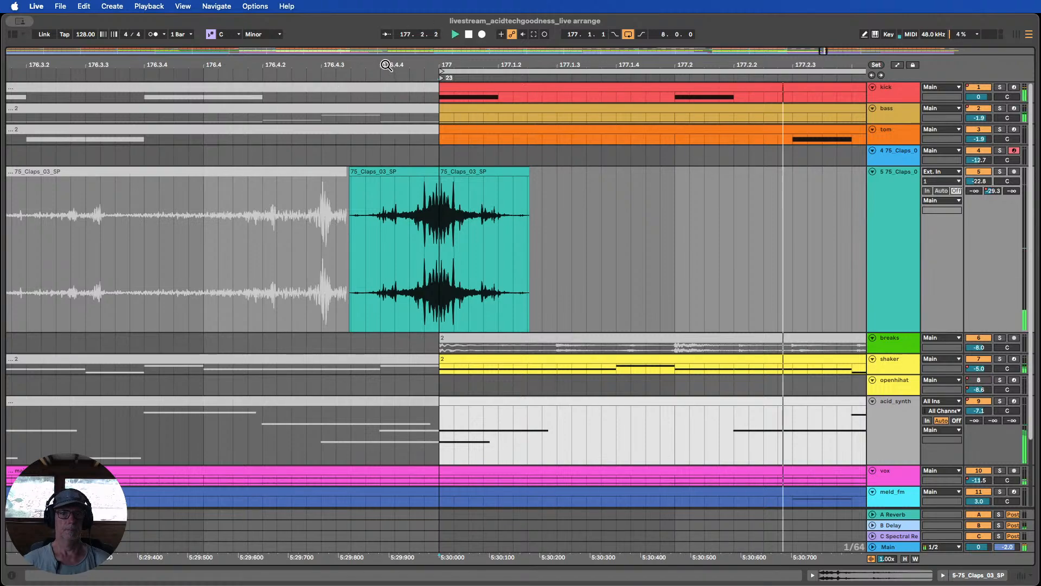
drag(385, 65, 385, 28)
click(276, 77)
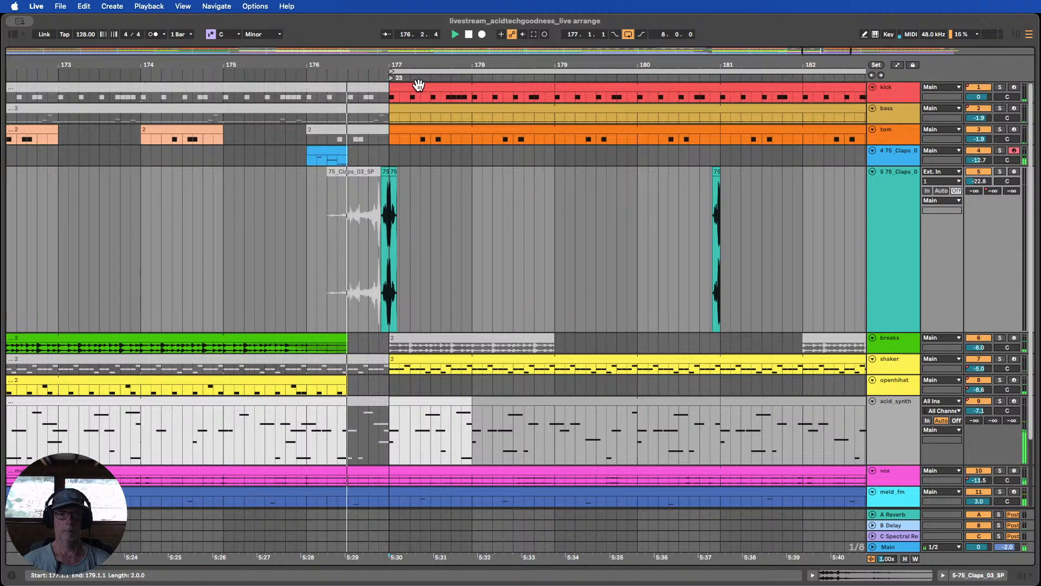
Stretch the short claps clip starting at bar 177 so it ends at 177.2, and audition the transition
mouse_move(397, 66)
mouse_down()
mouse_move(502, 50)
mouse_move(483, 66)
mouse_move(432, 56)
mouse_move(399, 70)
mouse_up()
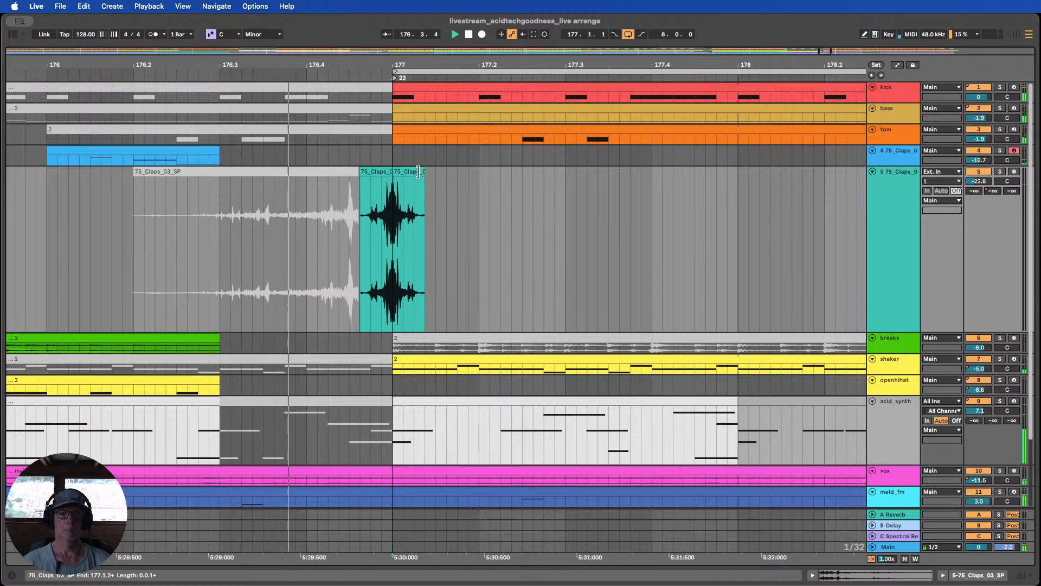
mouse_move(418, 171)
mouse_down()
mouse_move(745, 190)
mouse_move(477, 184)
mouse_up()
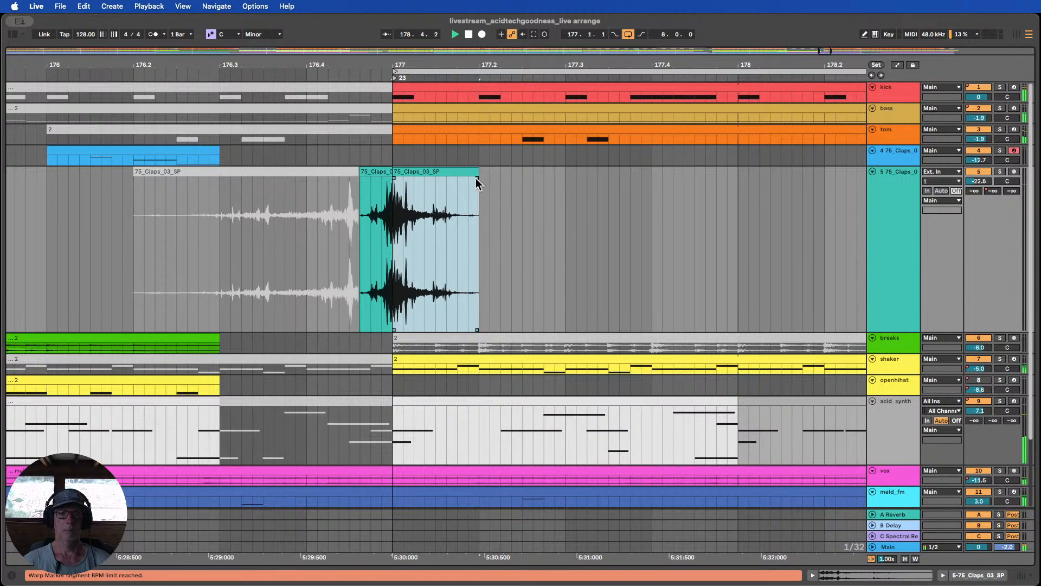
click(234, 77)
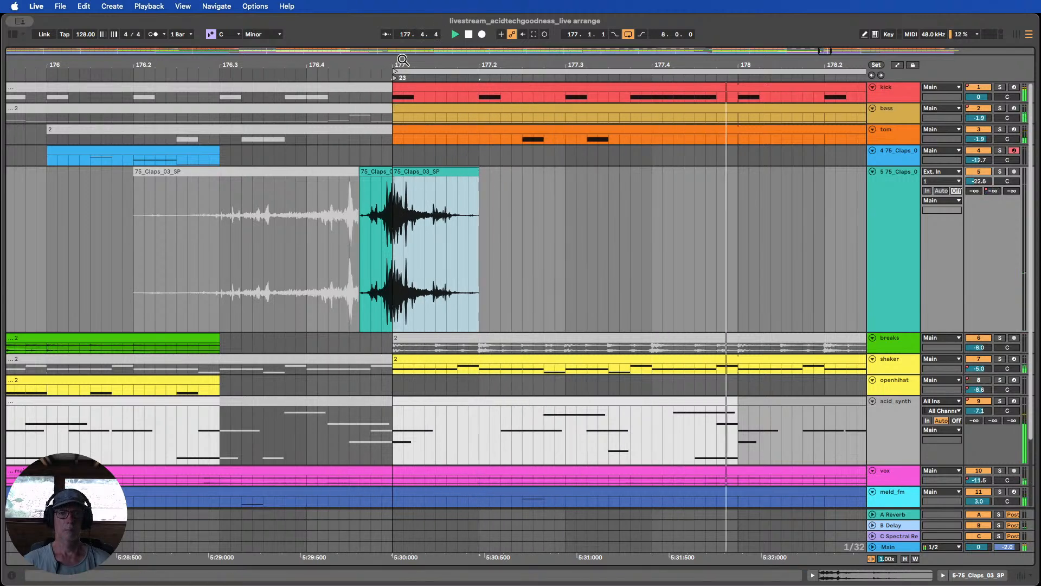
drag(402, 59, 475, 61)
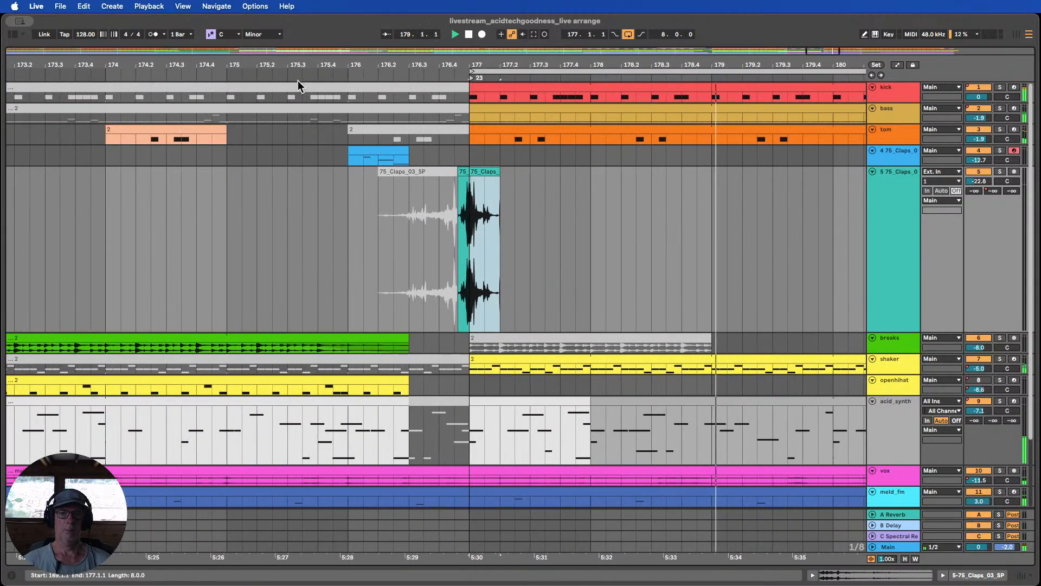
drag(300, 66, 386, 66)
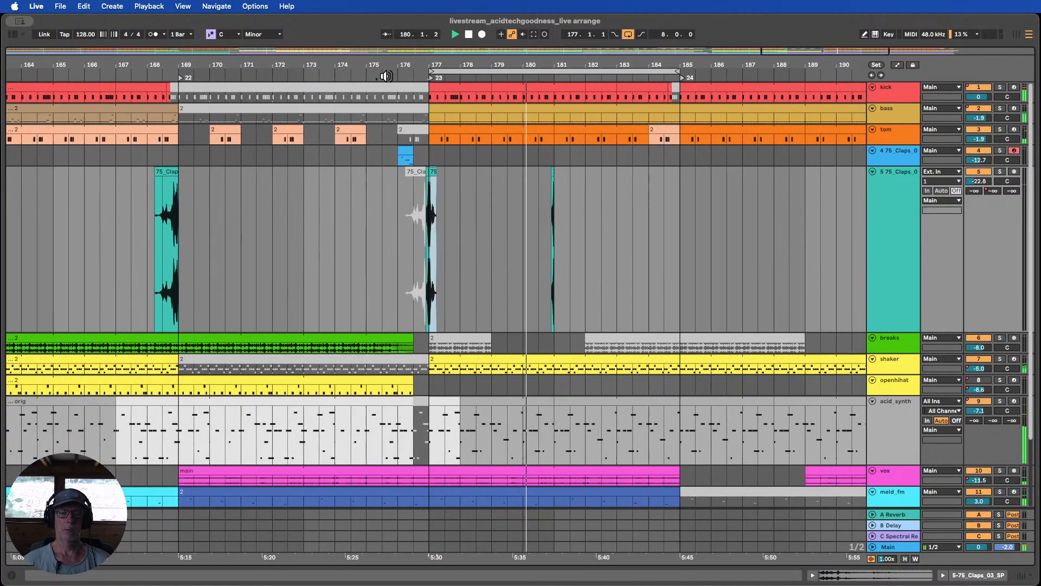
click(386, 74)
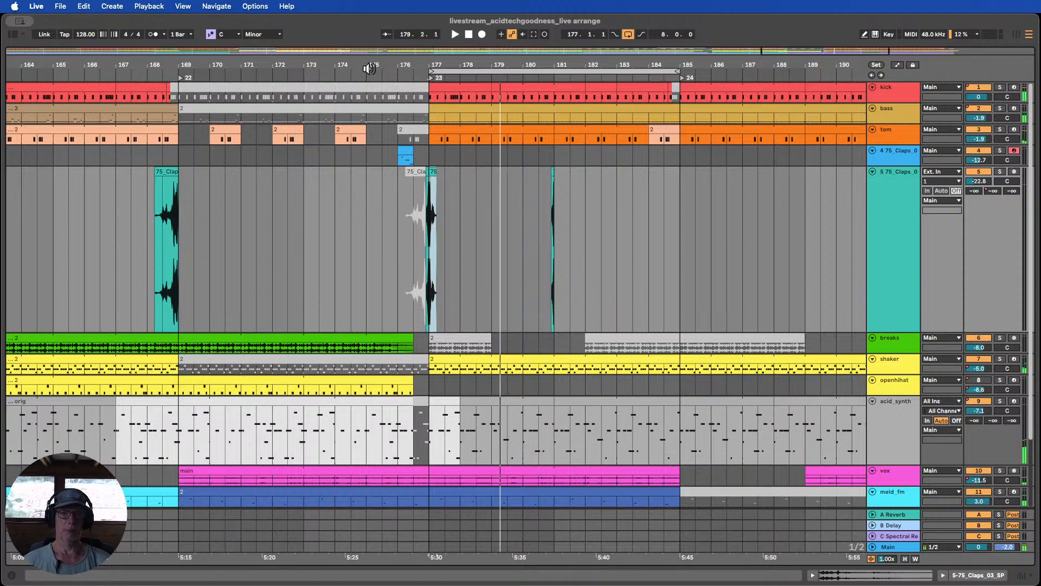
Extend the start of the active kick clip at bar 177 back to 176.3.3
drag(410, 66, 410, 102)
drag(477, 87, 438, 86)
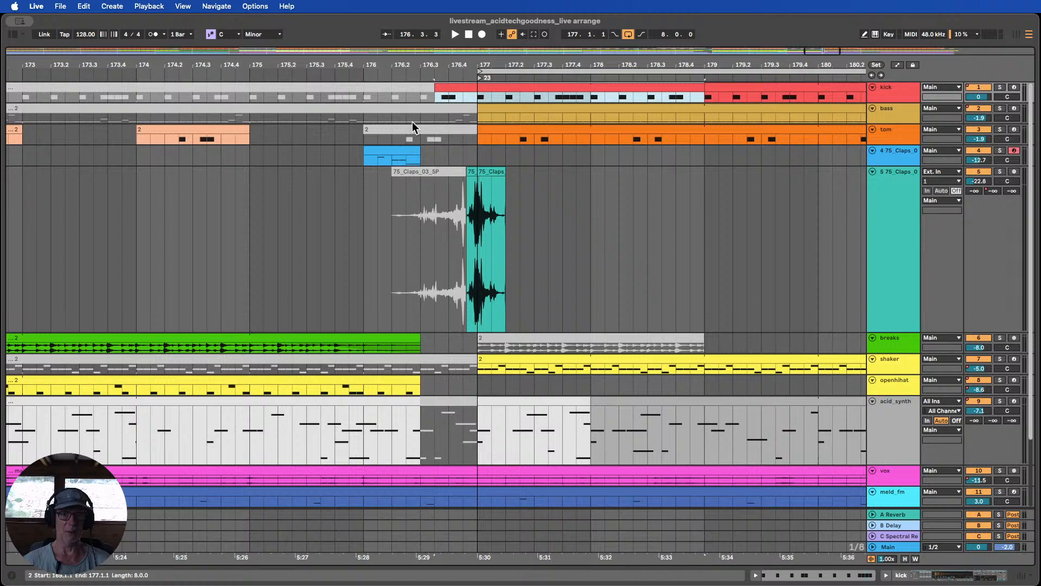
drag(331, 63, 331, 22)
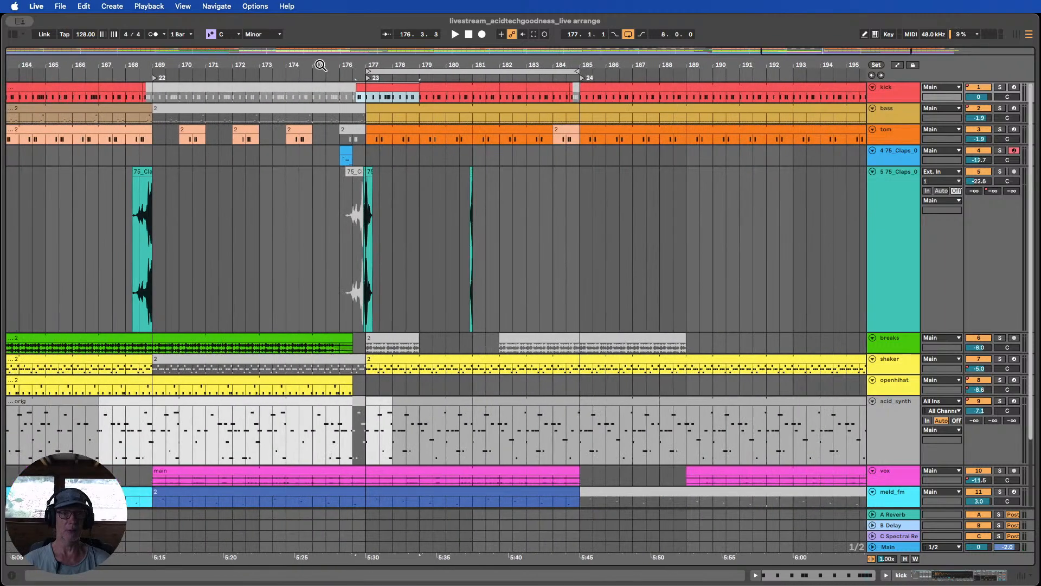
Delete the contents of the second claps track from 176.1.1 to 178.1.1, and audition the transition without them
drag(330, 66, 423, 46)
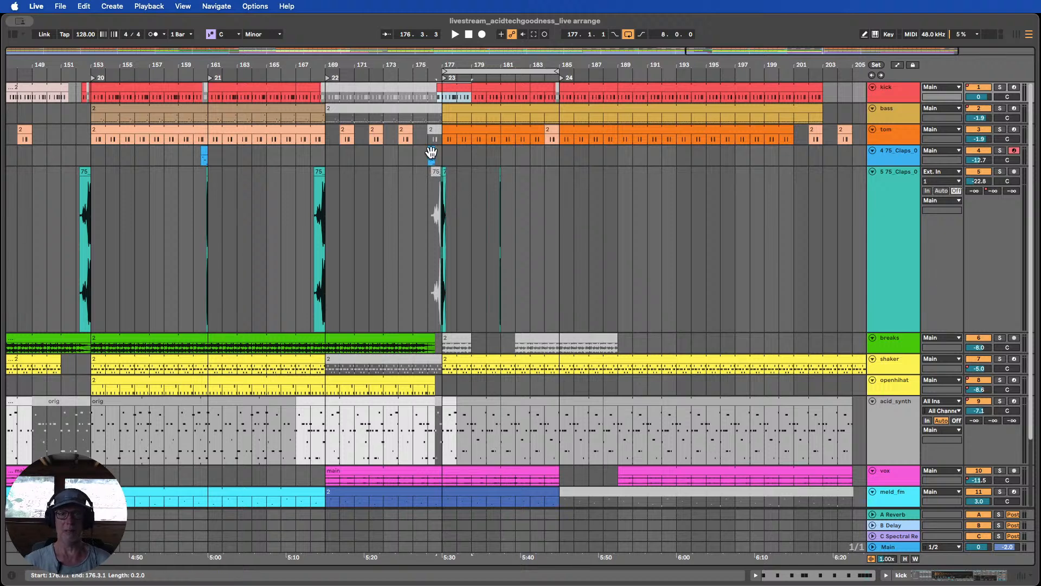
drag(431, 152, 457, 175)
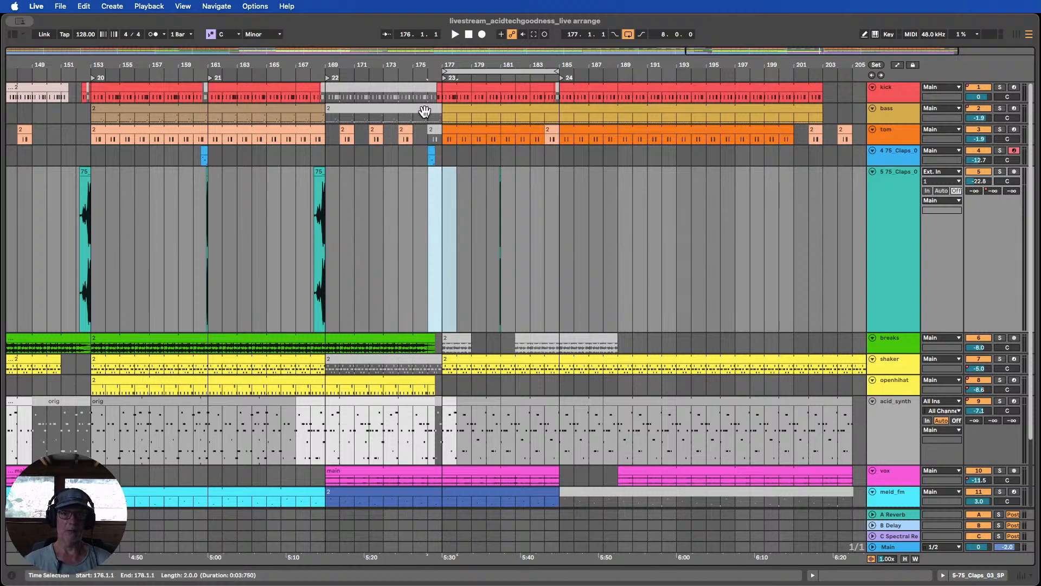
drag(433, 69, 408, 77)
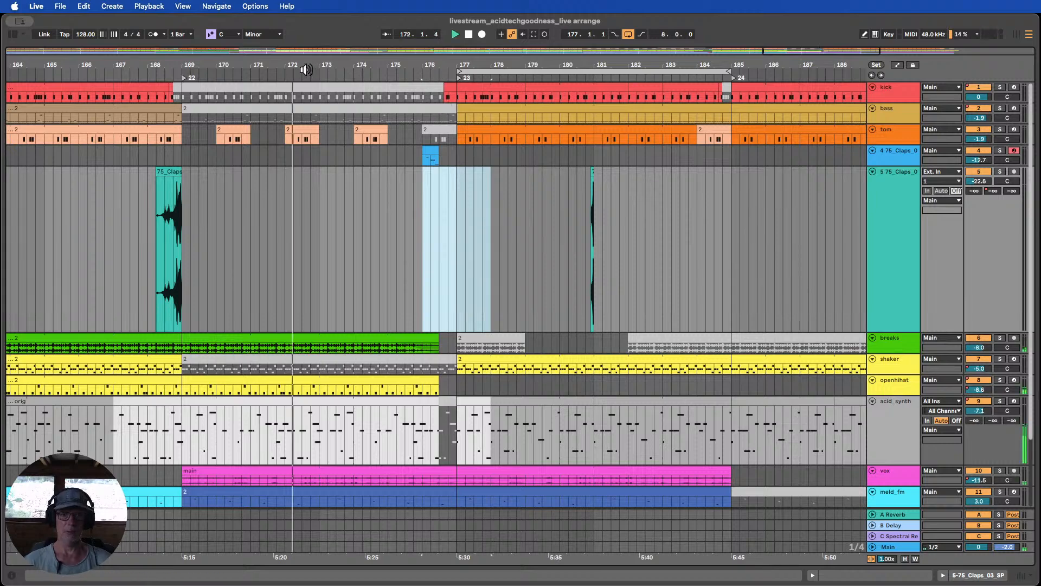
Copy the second claps track's range 160.1.1 to 162.1.1 to 176.1.1, and audition the transition into bar 177
drag(447, 70, 481, 66)
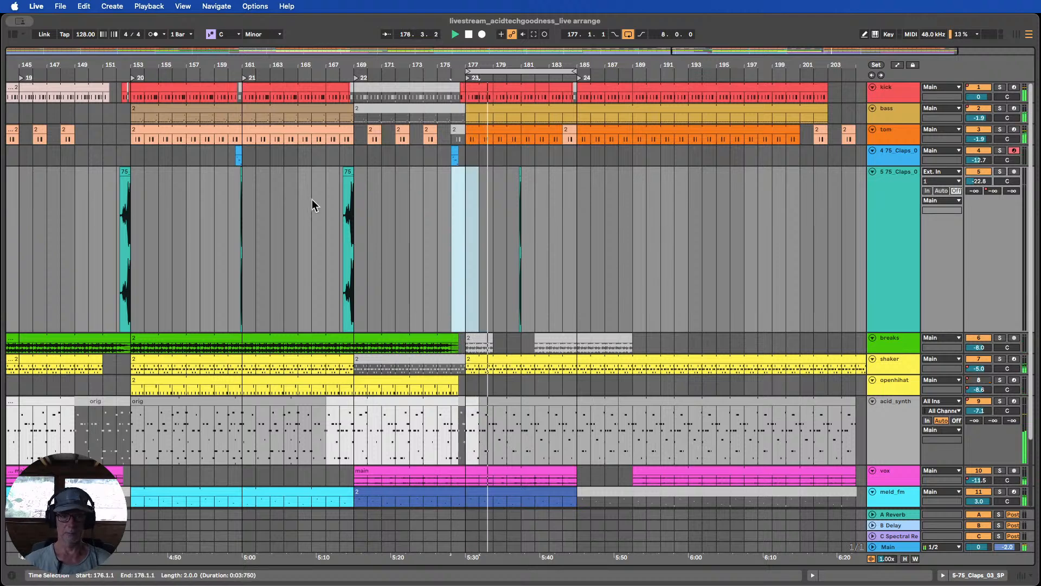
drag(232, 185, 255, 180)
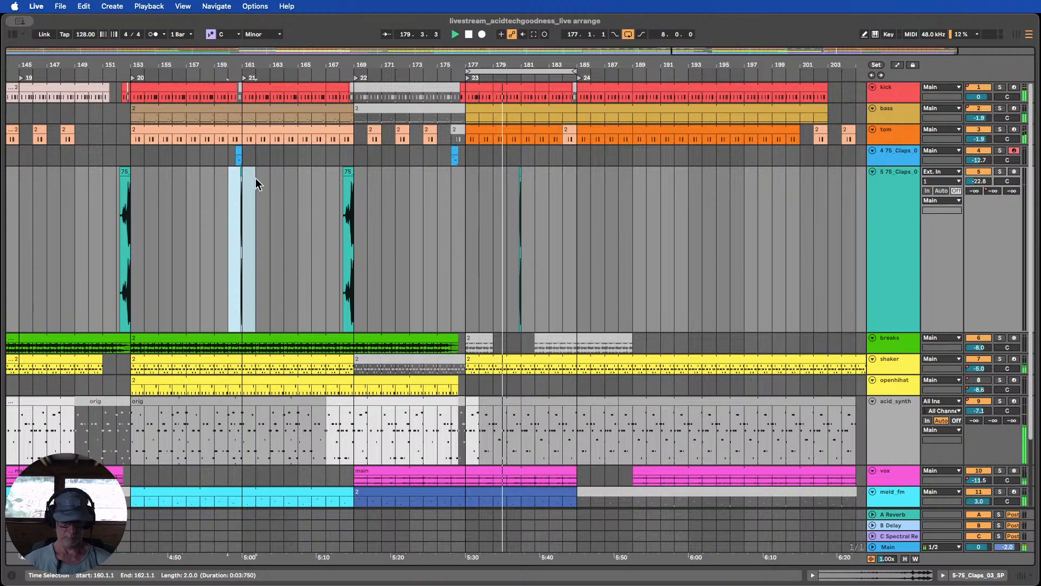
click(455, 190)
key(super+v)
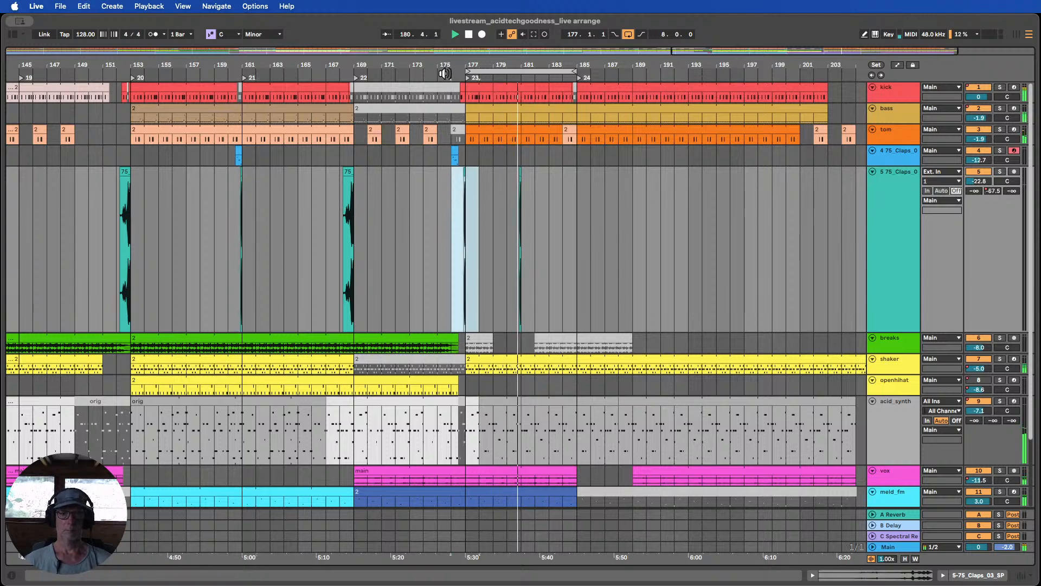
drag(472, 66, 472, 57)
click(477, 76)
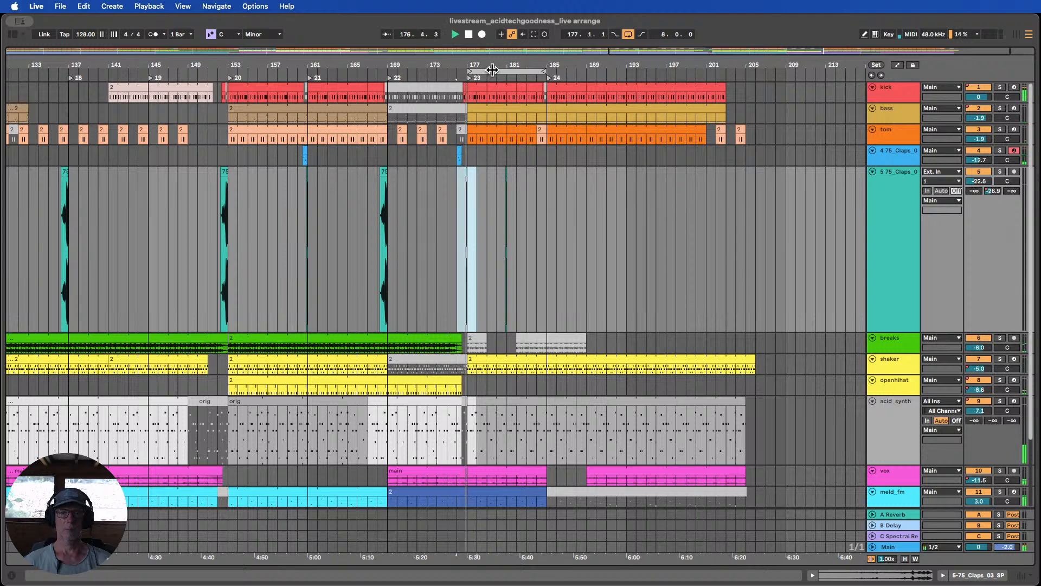
Move the eight-bar loop to start at bar 185 and fit all track heights in the arrangement
click(501, 71)
drag(501, 71, 575, 69)
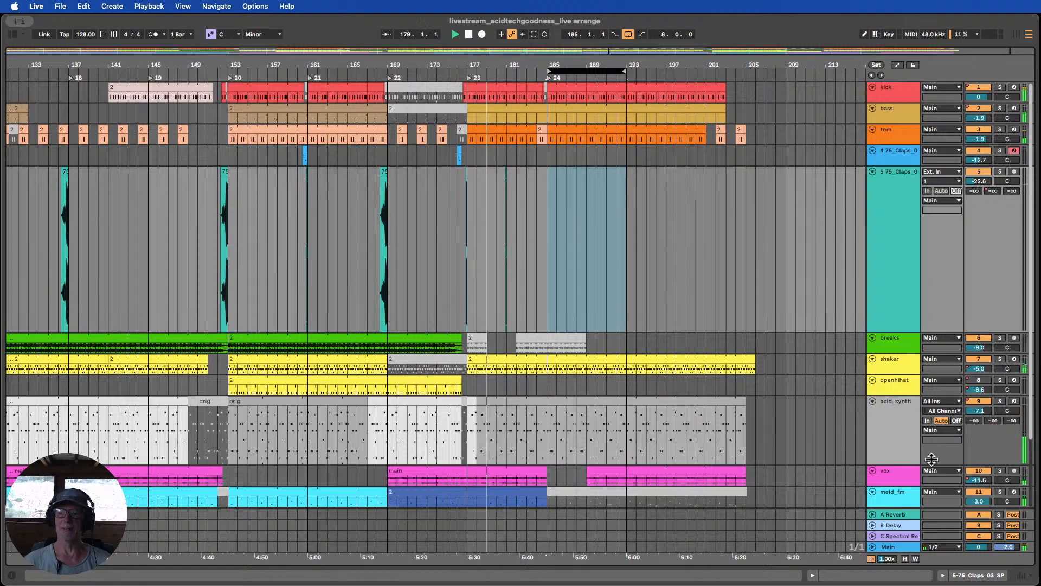
click(905, 559)
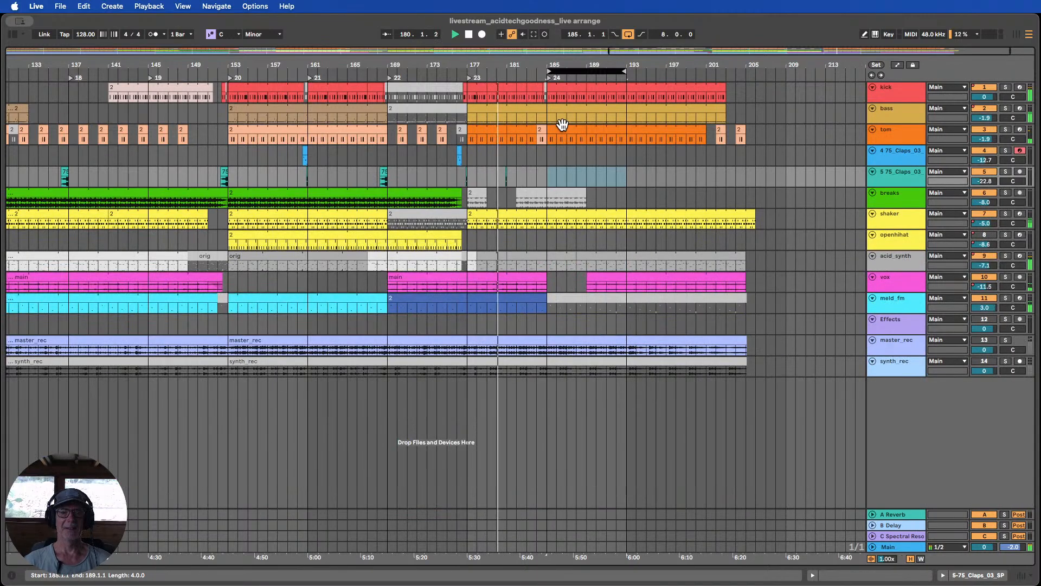
drag(549, 64, 571, 156)
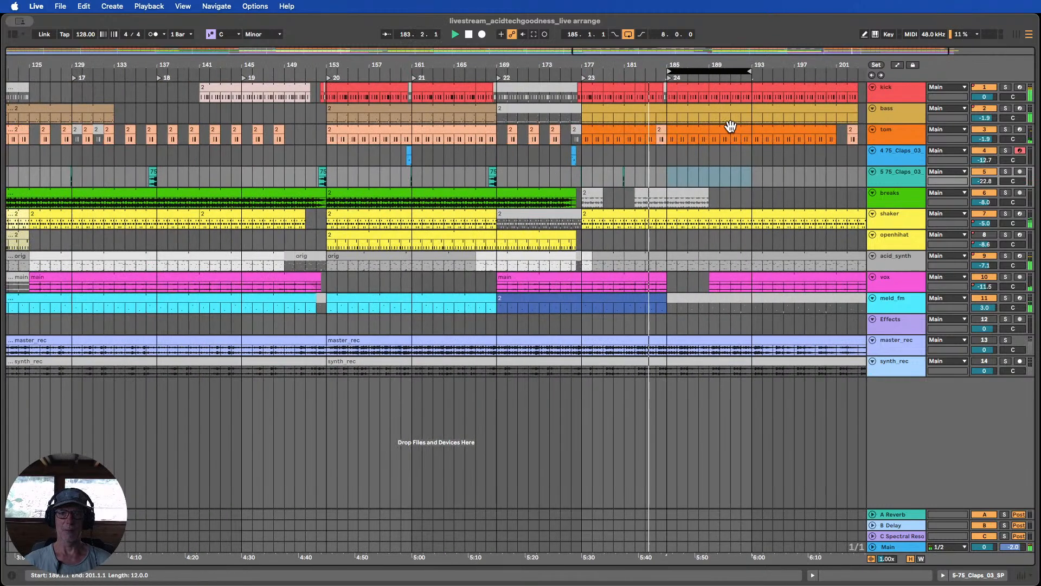
drag(675, 67, 628, 63)
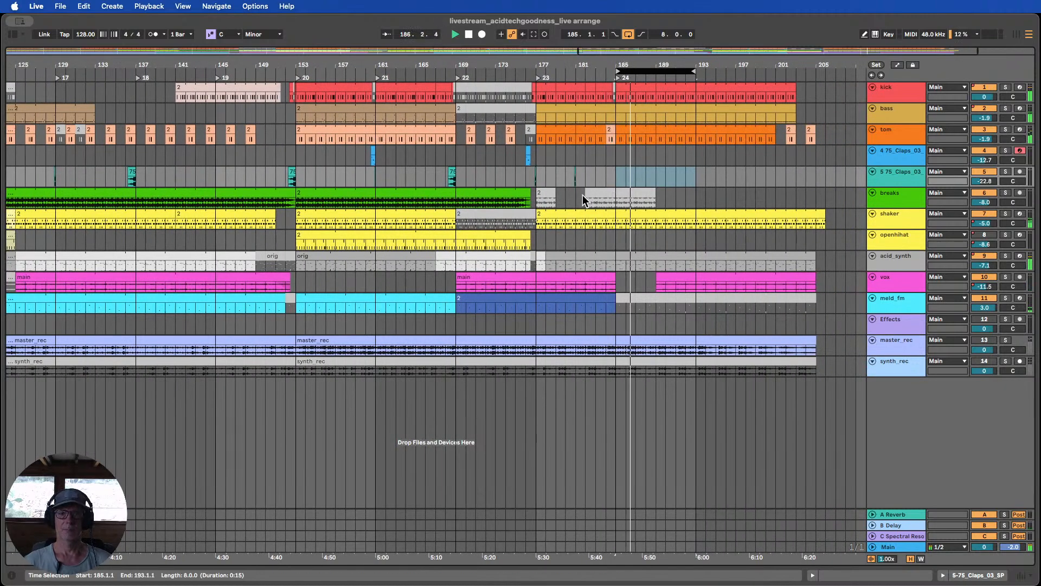
Copy bars 176 to 178 of the second claps track to 184.1.1
drag(526, 179, 545, 178)
click(605, 178)
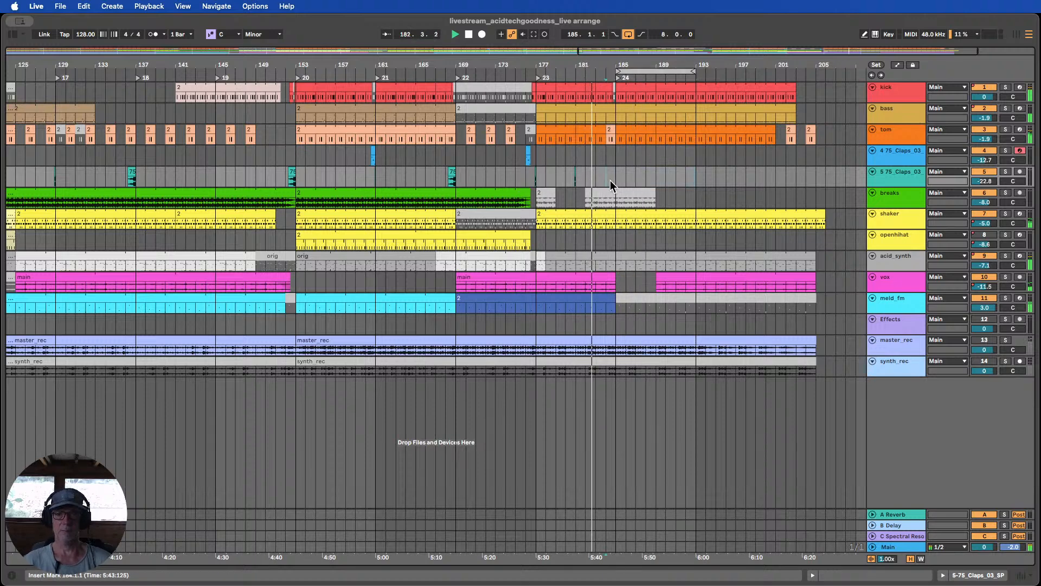
key(super+v)
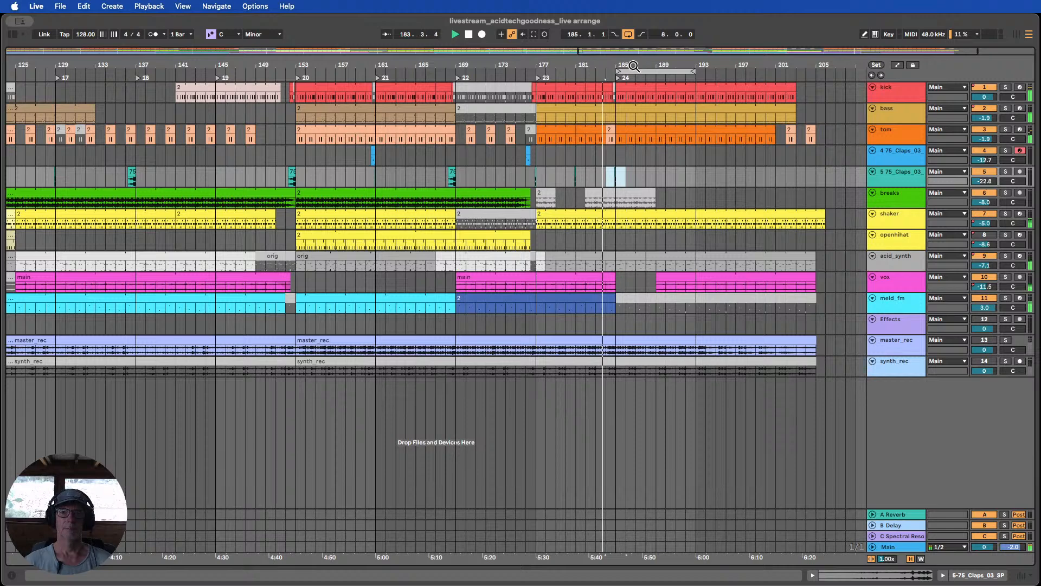
drag(623, 66, 623, 64)
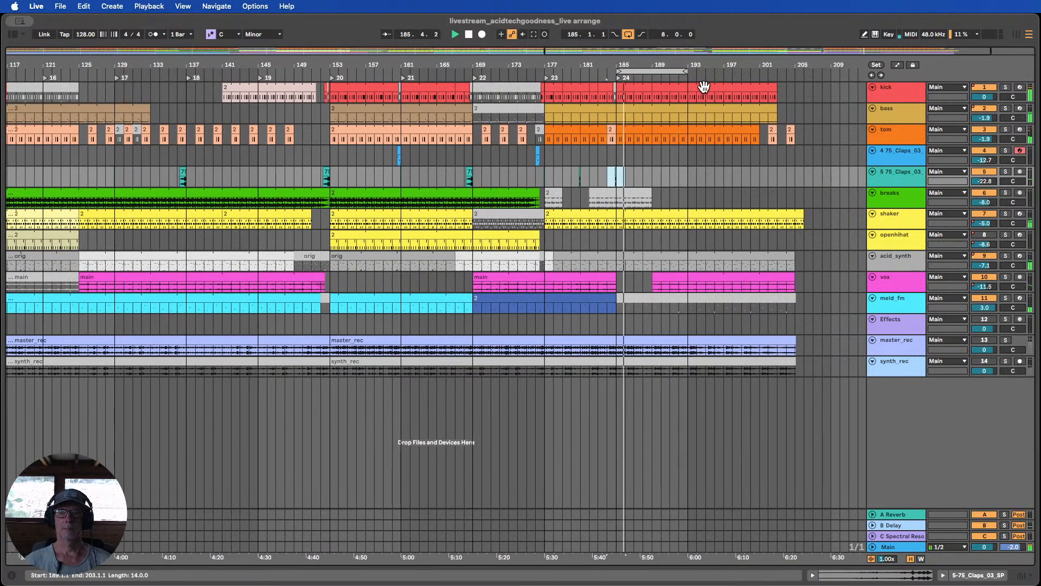
Move the loop on to bar 193, and copy the second claps track's range 167.1.1 to 170.1.1 to bar 199
click(669, 71)
key(Up)
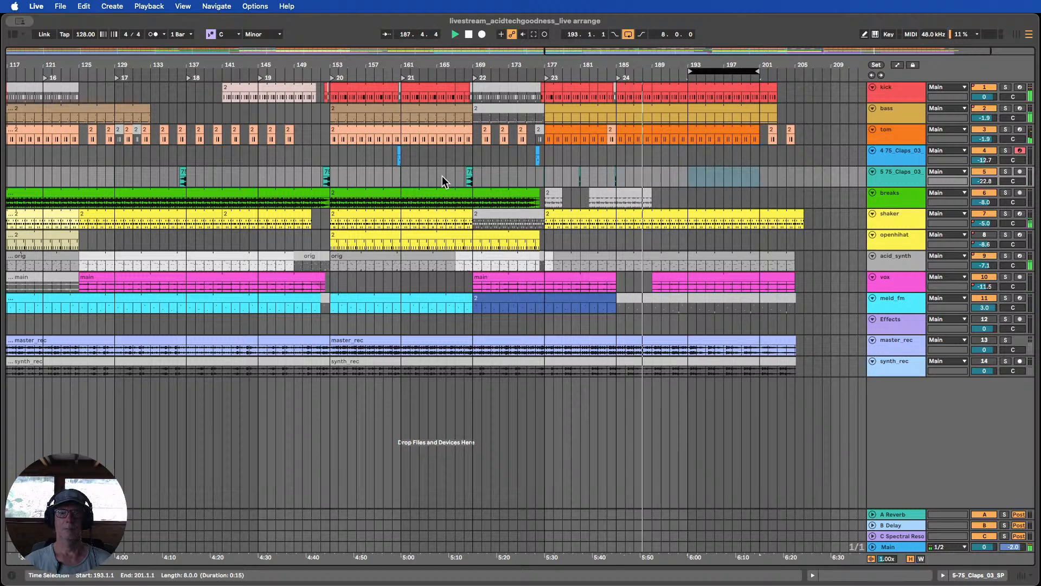
drag(463, 175, 480, 174)
key(super+c)
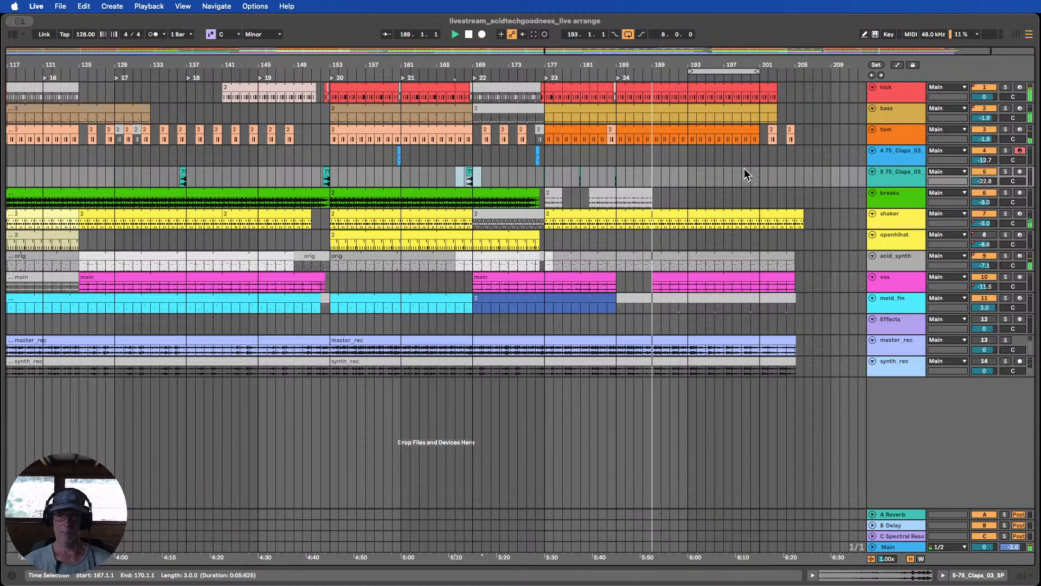
click(738, 174)
key(super+v)
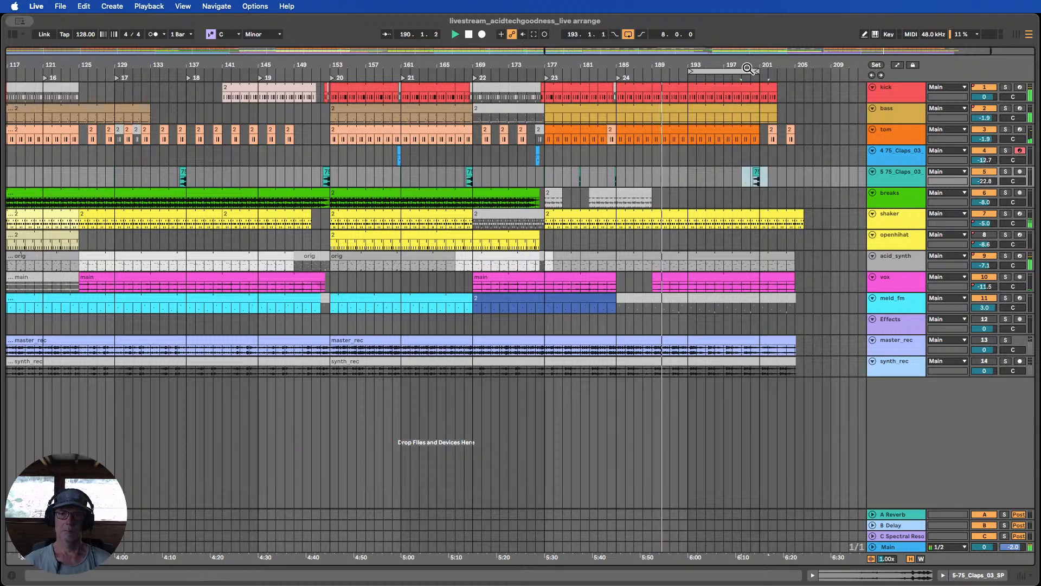
Copy the first claps track's range 175.1.1 to 177.1.1 to 191.1.1, and audition from shortly before it
drag(747, 65, 747, 53)
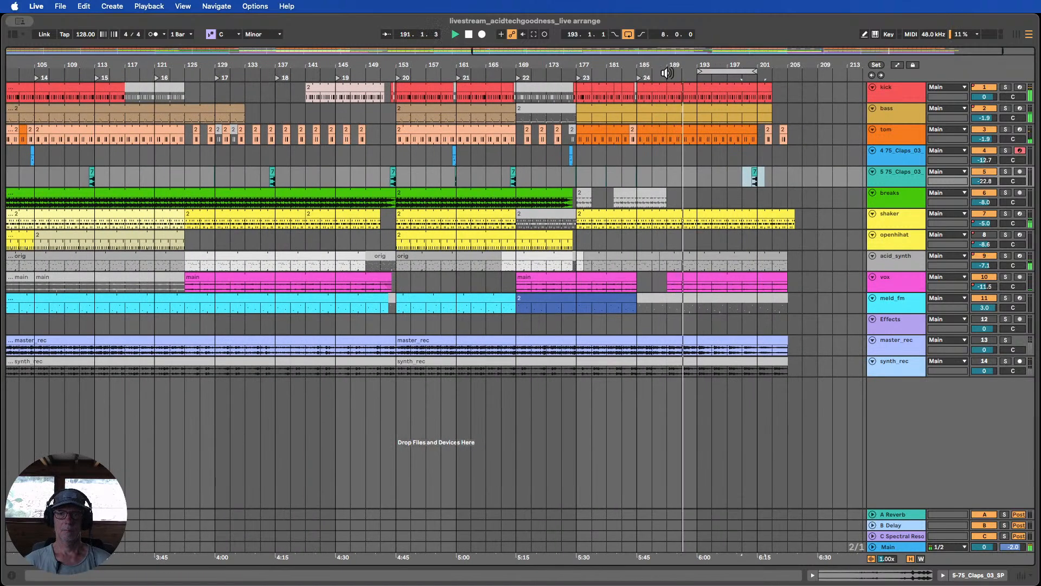
click(569, 155)
key(super+c)
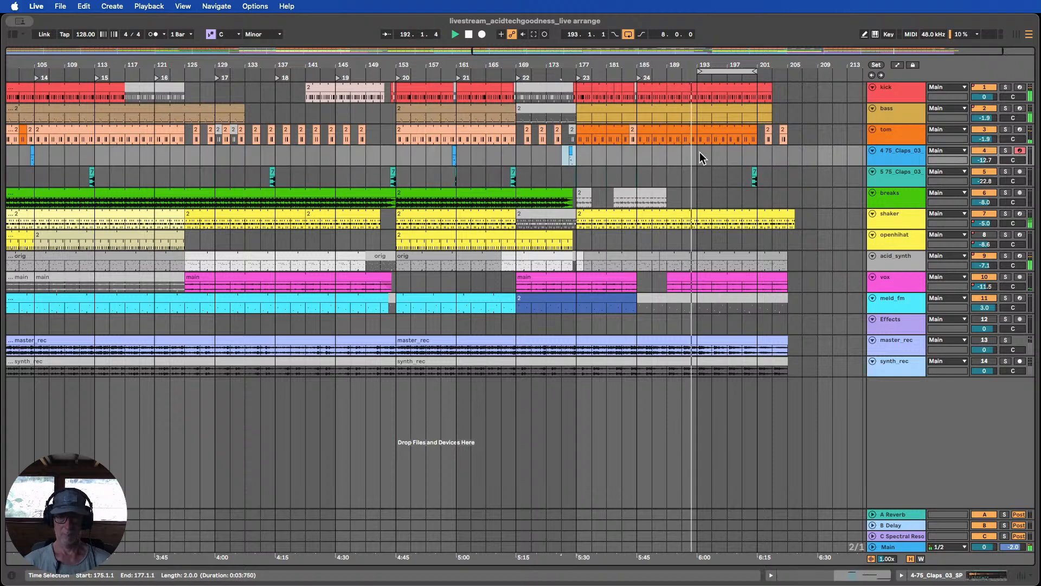
click(687, 151)
key(super+v)
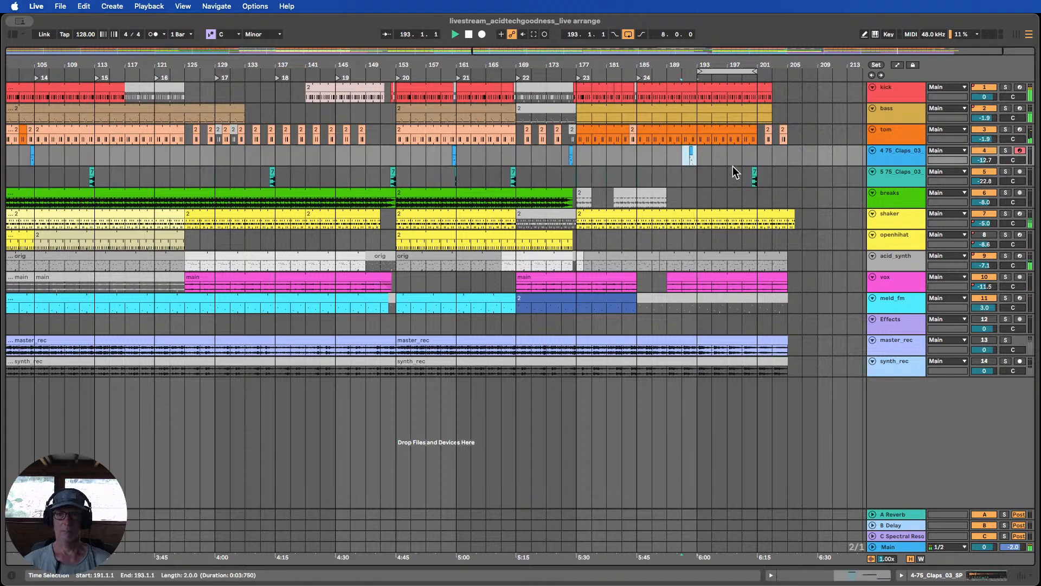
click(675, 73)
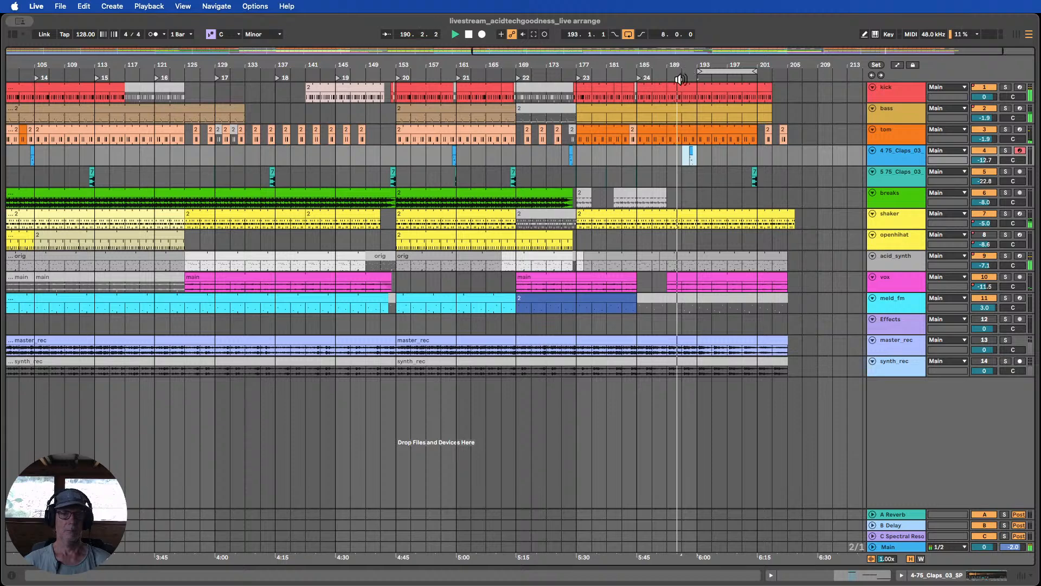
Copy the tom track's two bars before bar 185 to 191.1.1, and audition the fill into bar 193
mouse_move(686, 66)
mouse_down()
mouse_move(686, 48)
mouse_move(687, 68)
mouse_up()
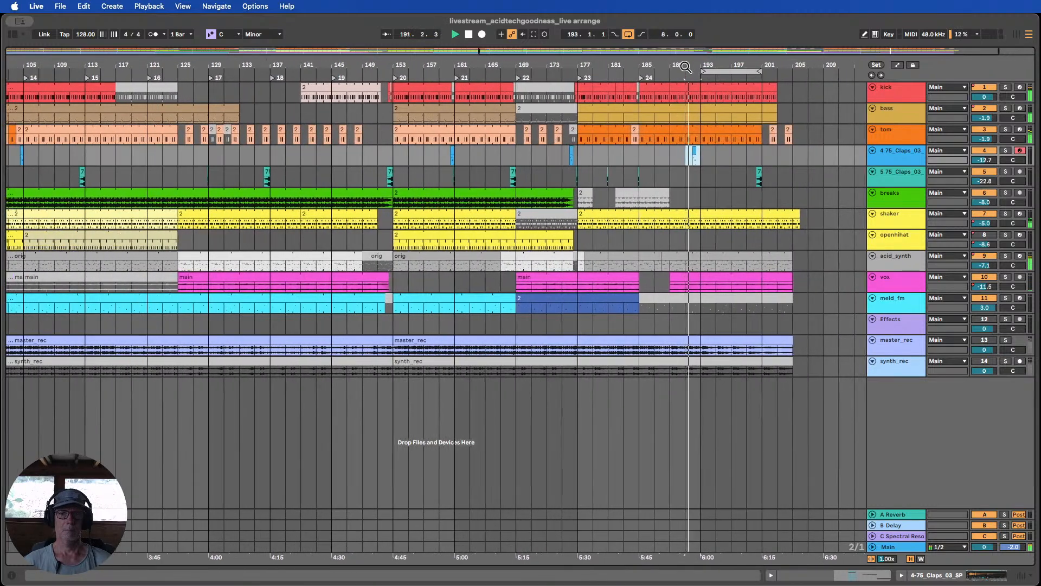
click(631, 139)
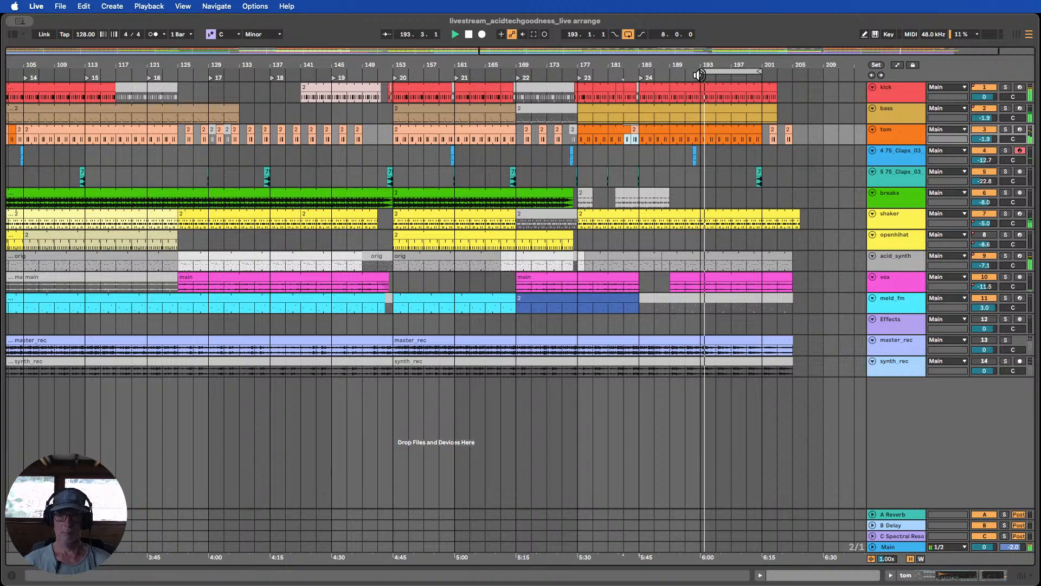
click(686, 139)
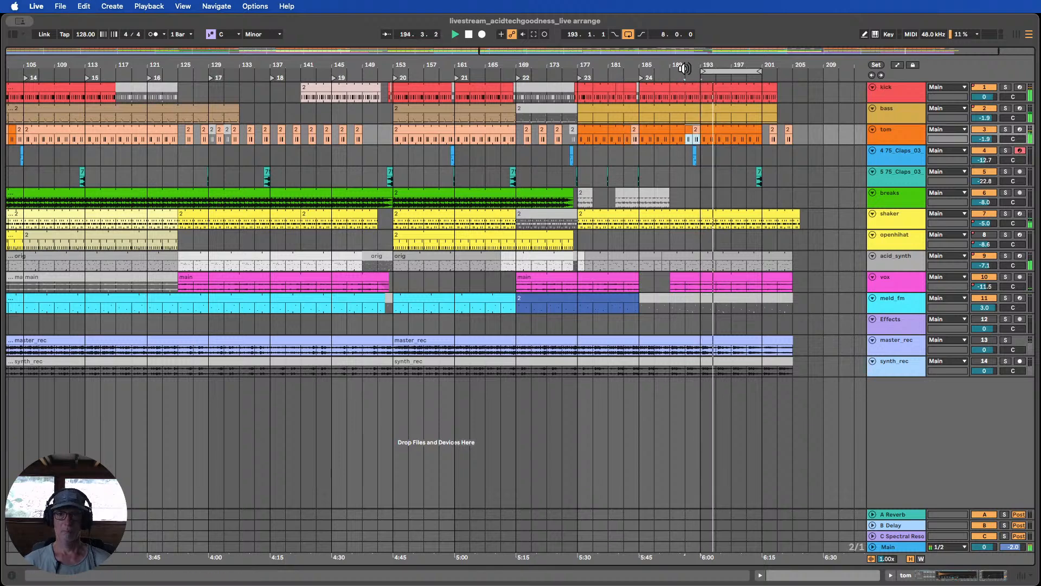
click(680, 70)
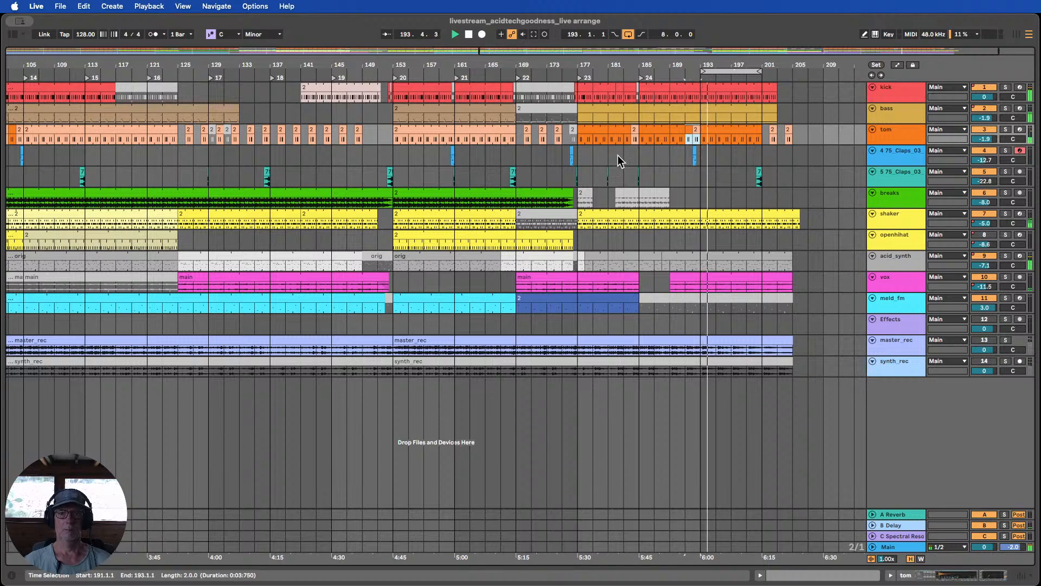
Replace the deactivated tom clip at bar 176 with a copy of the one-bar tom clip just before bar 193
drag(580, 67, 551, 114)
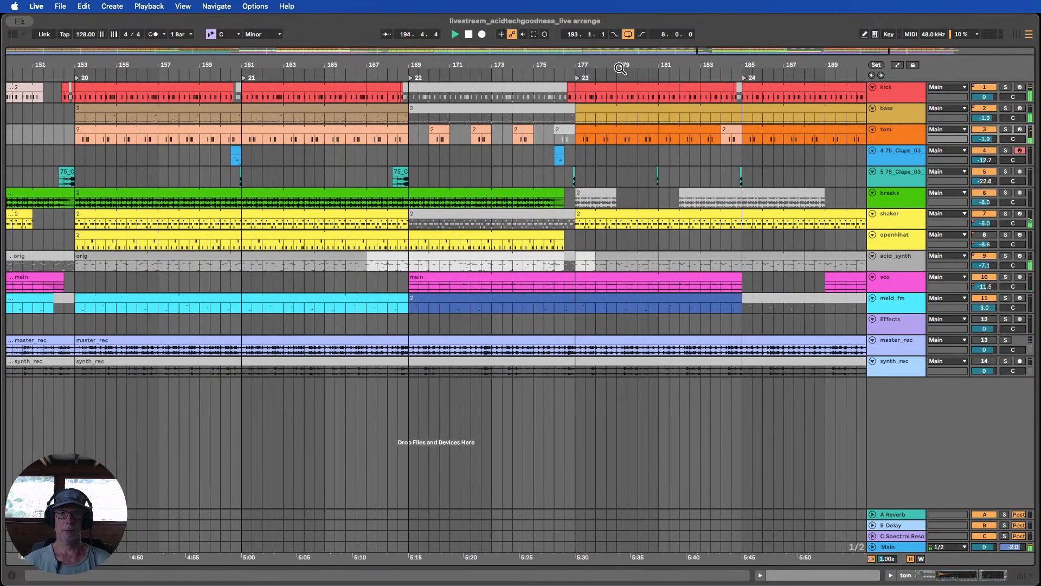
drag(620, 68, 629, 21)
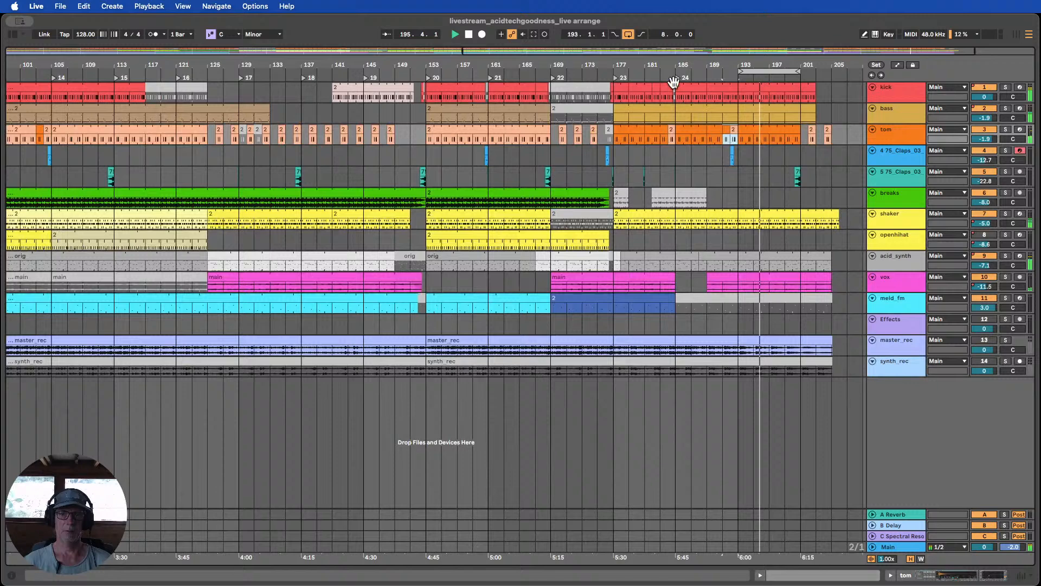
click(736, 133)
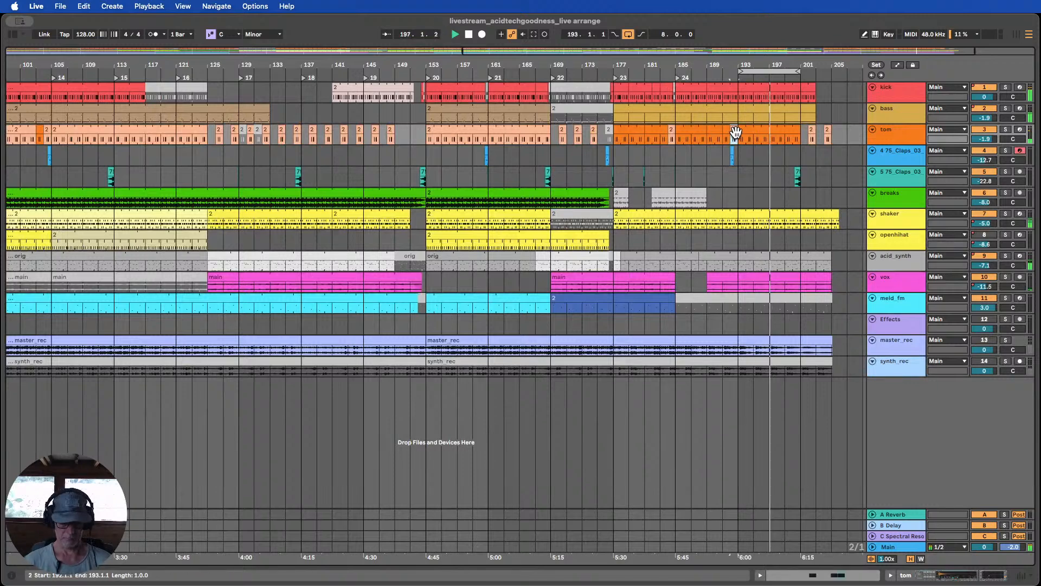
drag(735, 132, 611, 137)
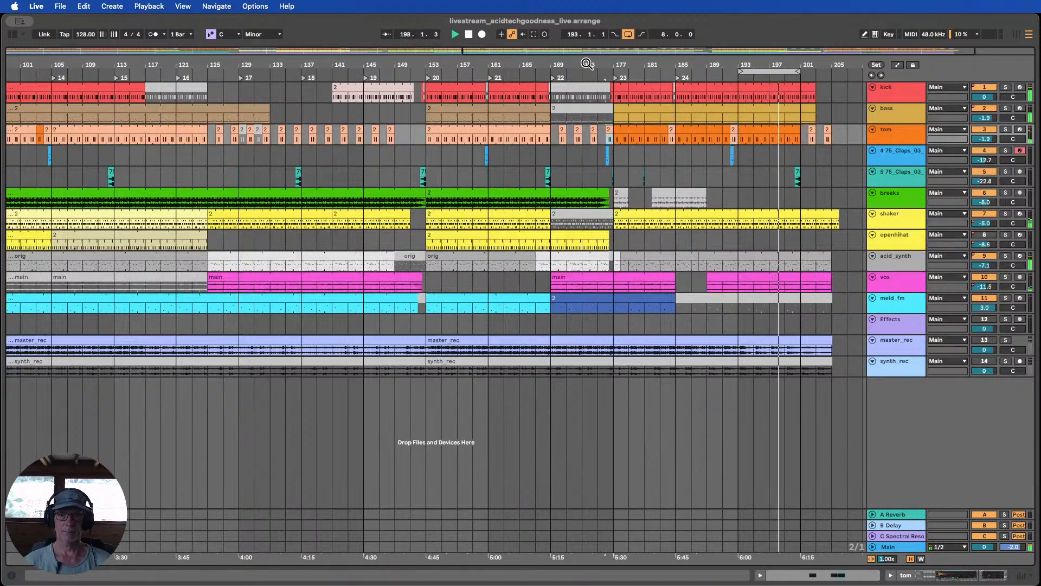
drag(611, 65, 611, 115)
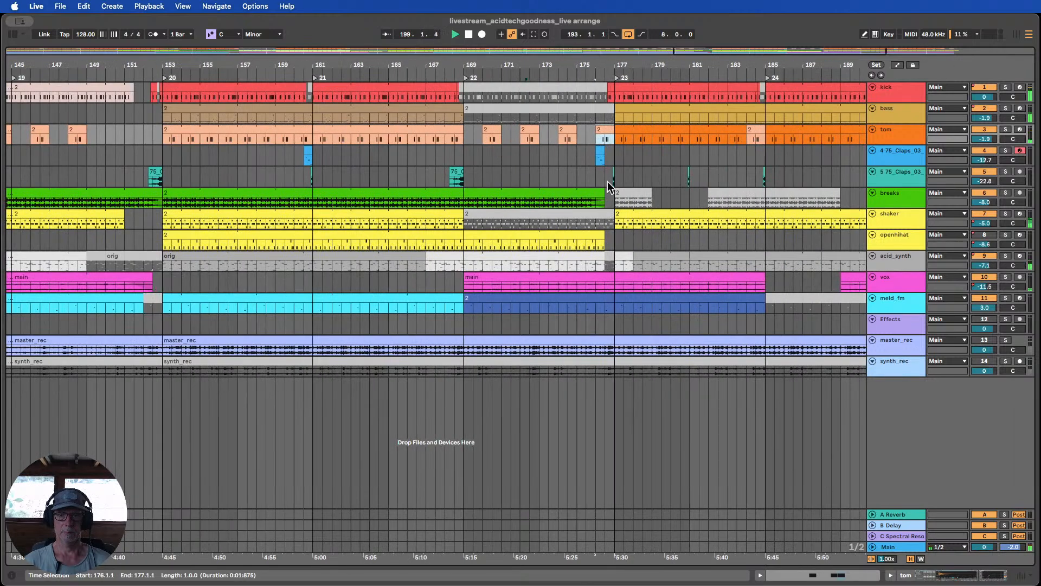
Show automation, enlarge the tom track's B-Delay lane, and delete the bottom breakpoint at 176.1.1
click(898, 65)
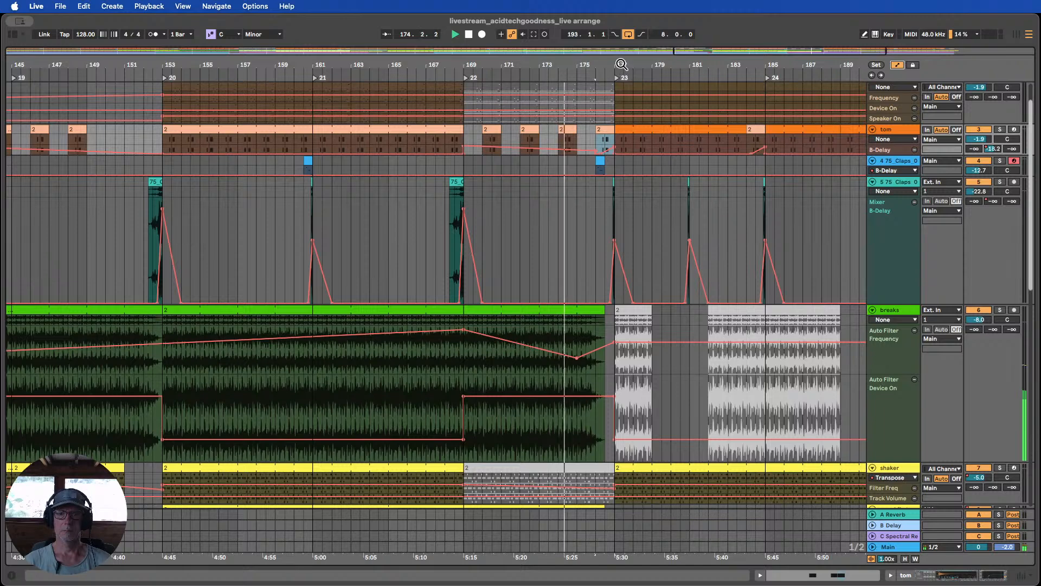
drag(621, 64, 621, 164)
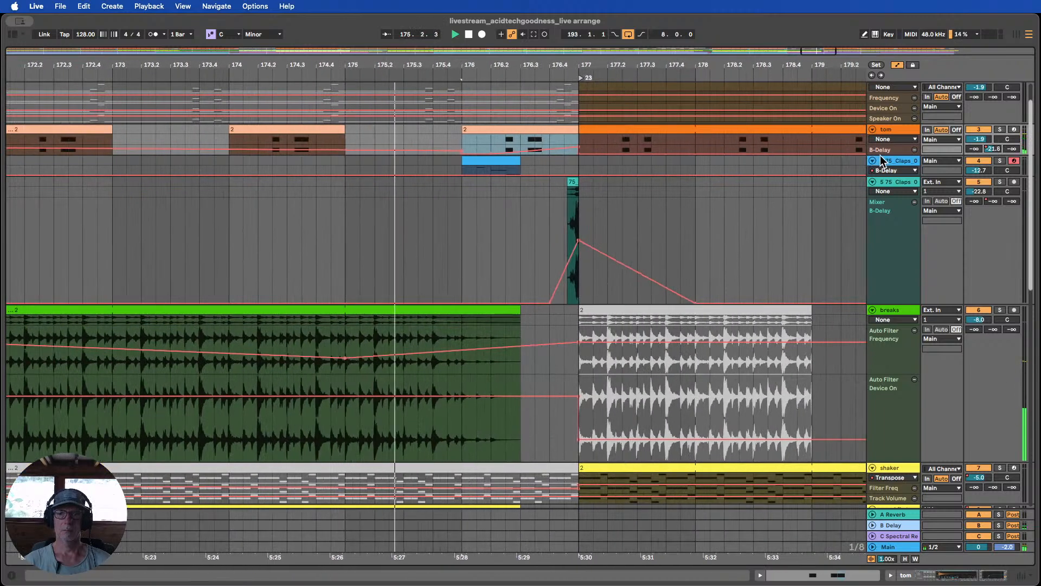
drag(881, 155, 887, 233)
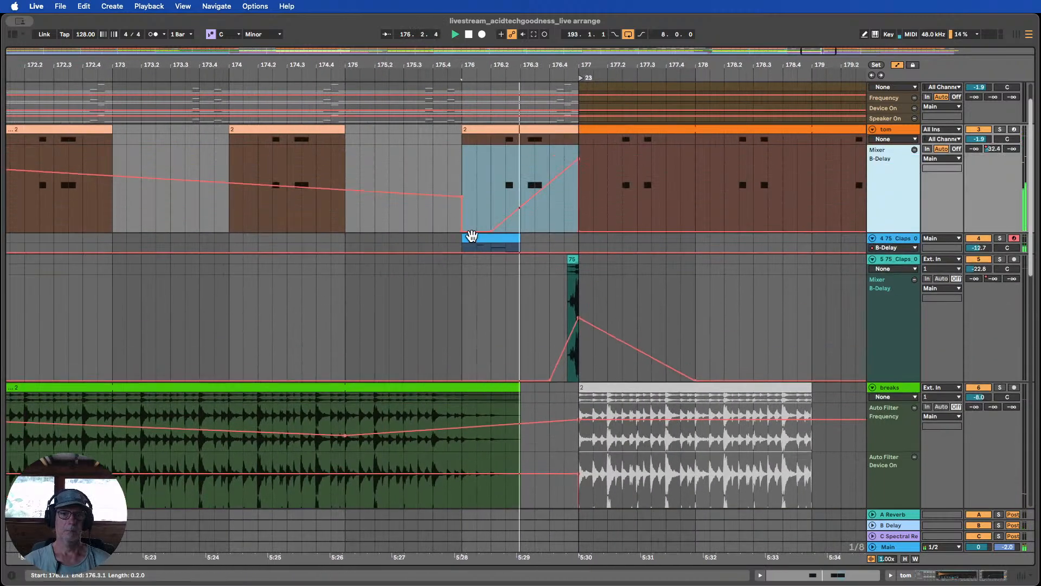
click(462, 231)
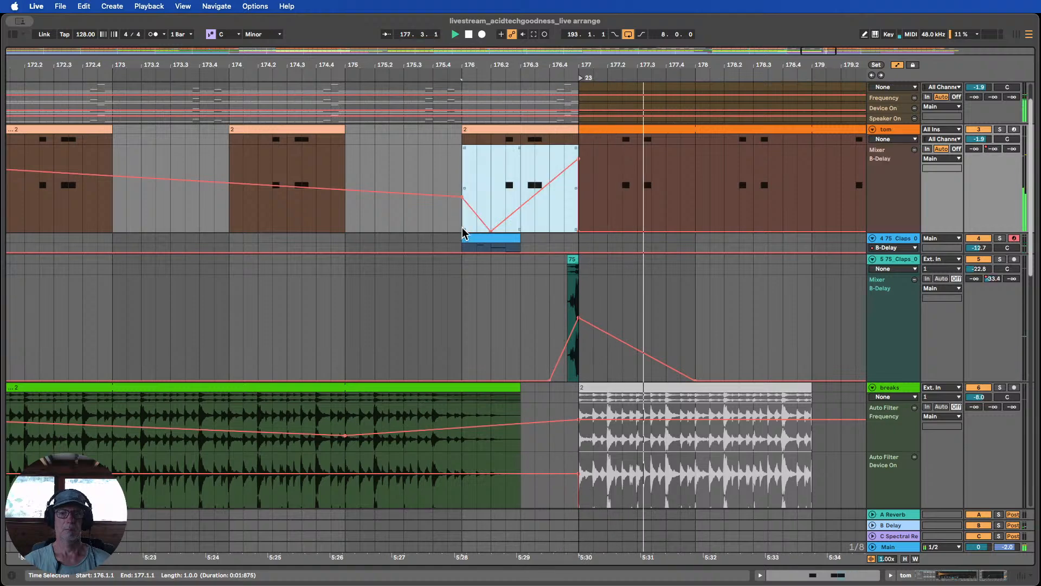
drag(587, 68, 628, 3)
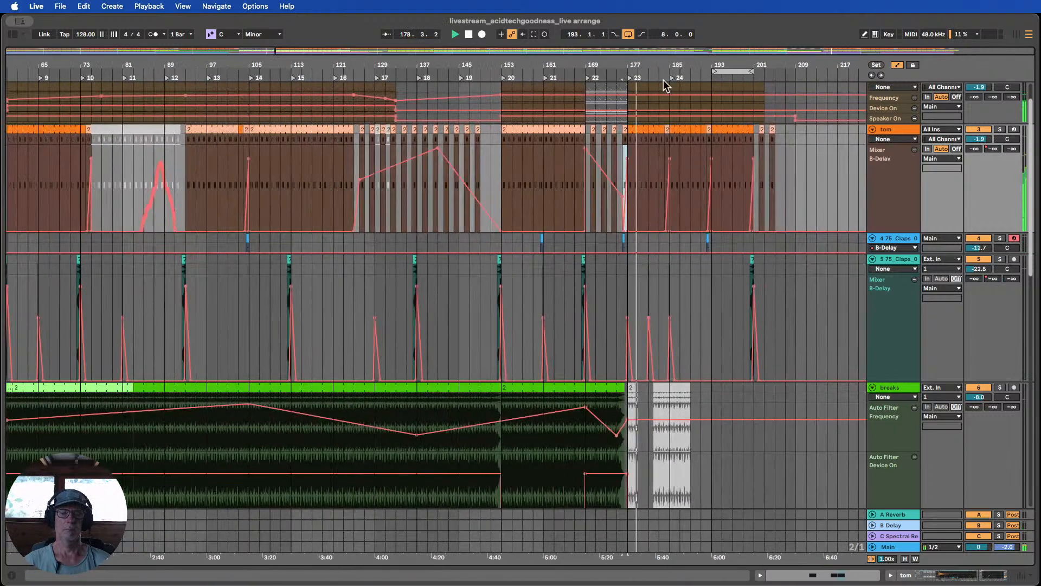
Hide the automation lanes and extend the loop from bar 193 to 16 bars, ending at bar 209
click(897, 64)
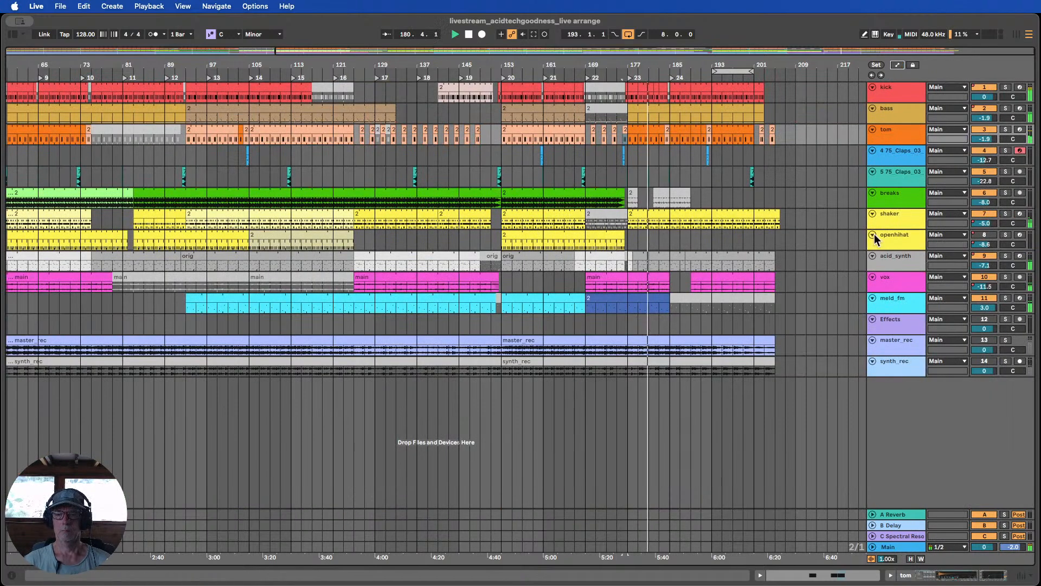
drag(752, 71, 796, 71)
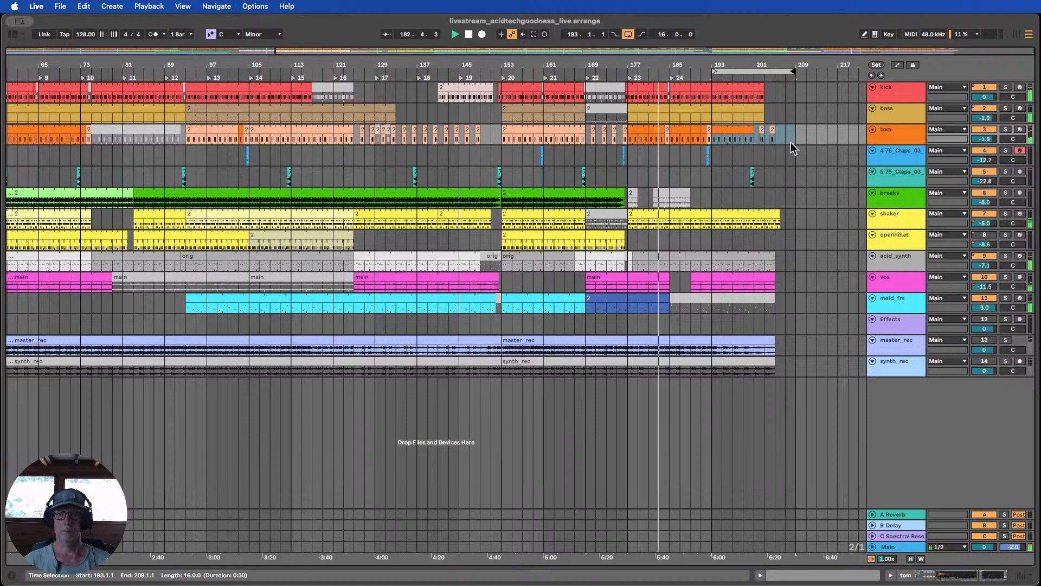
drag(690, 60, 721, 44)
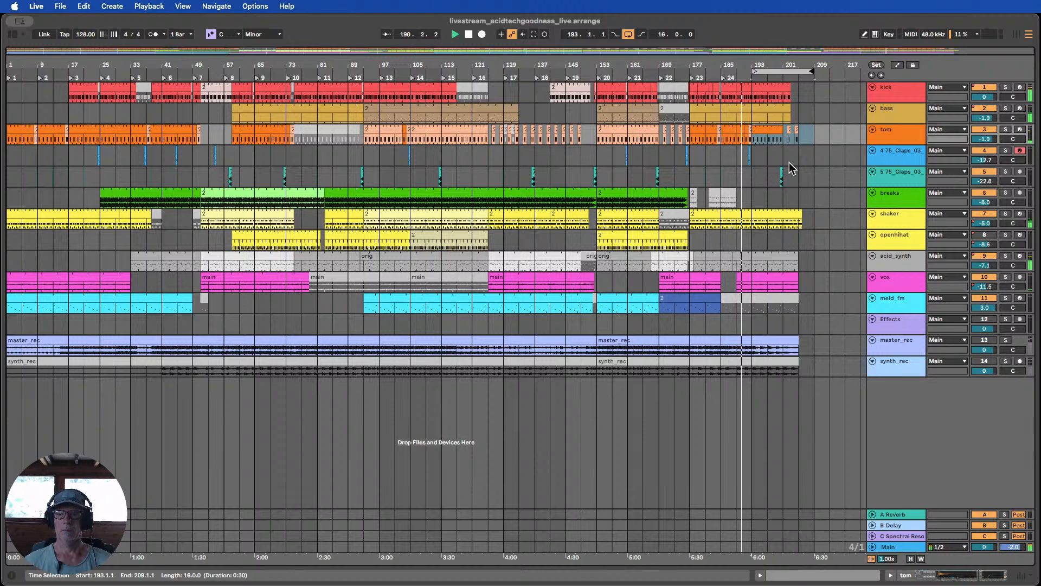
Check the track levels in the mixer while the ending plays, hide the mixer again, and stop playback
click(1022, 575)
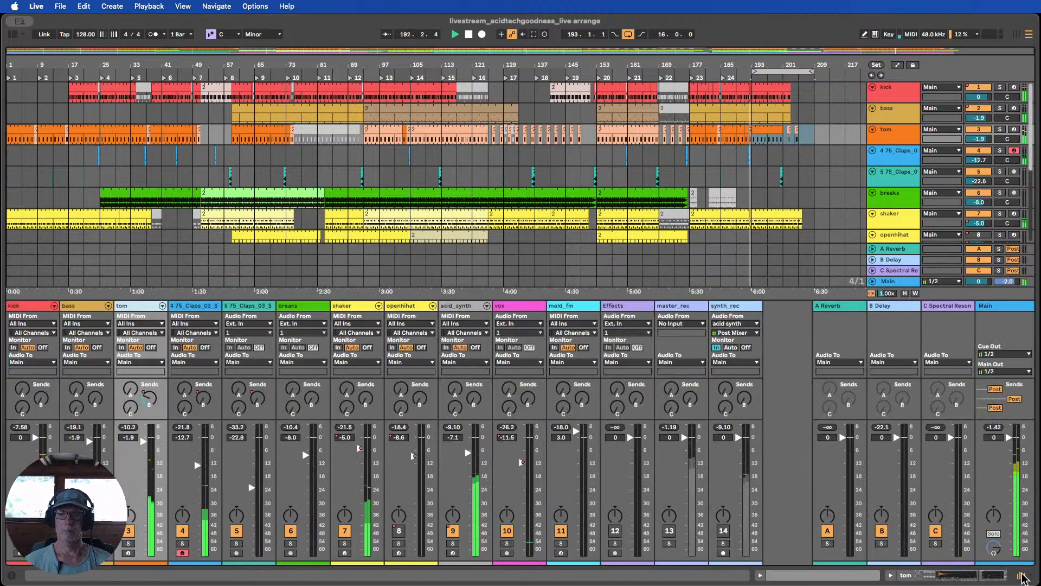
click(1021, 576)
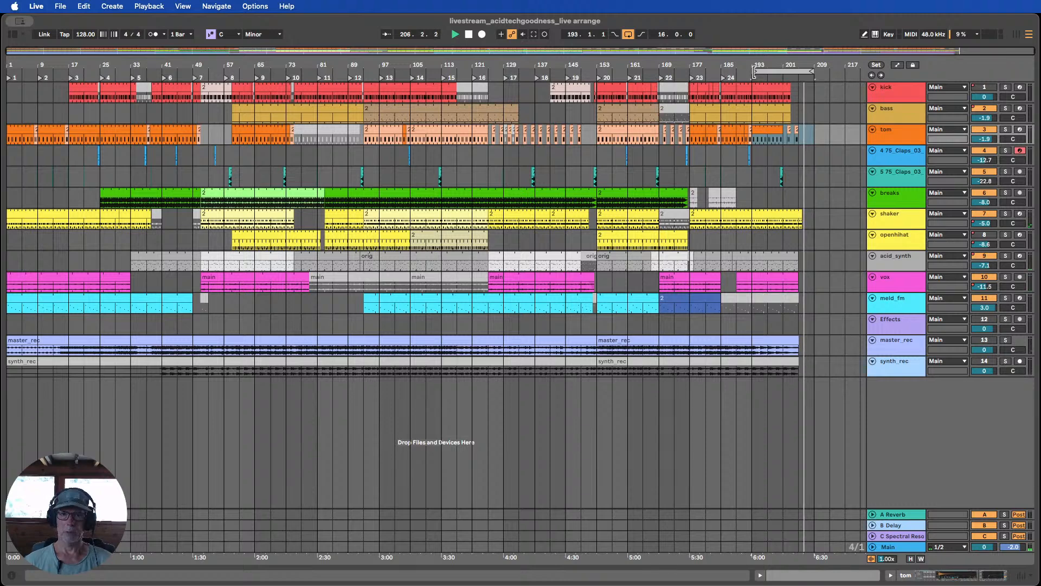
click(468, 36)
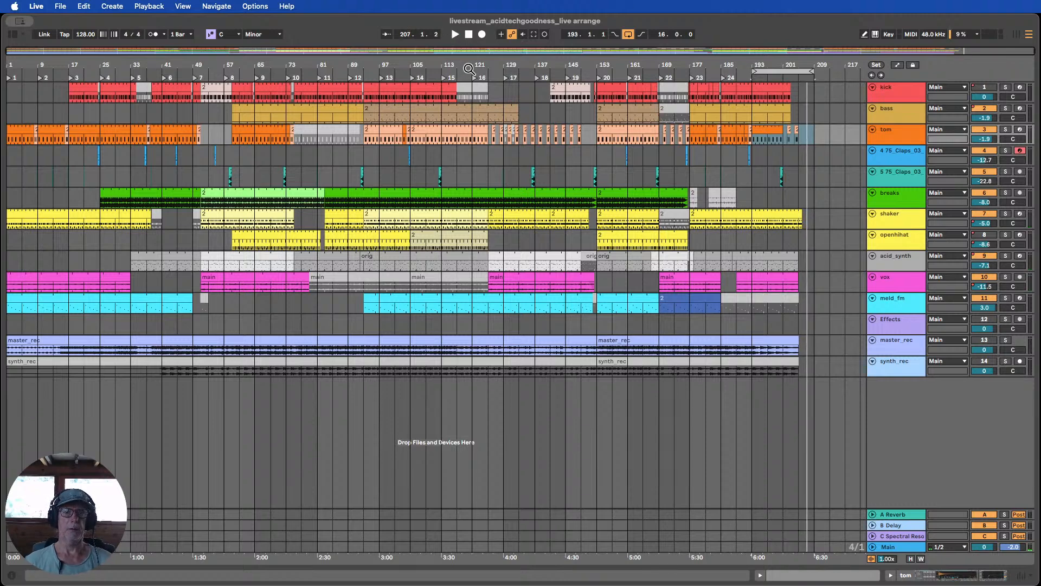
Add locators at 193.1.1 and 201.1.1
click(751, 98)
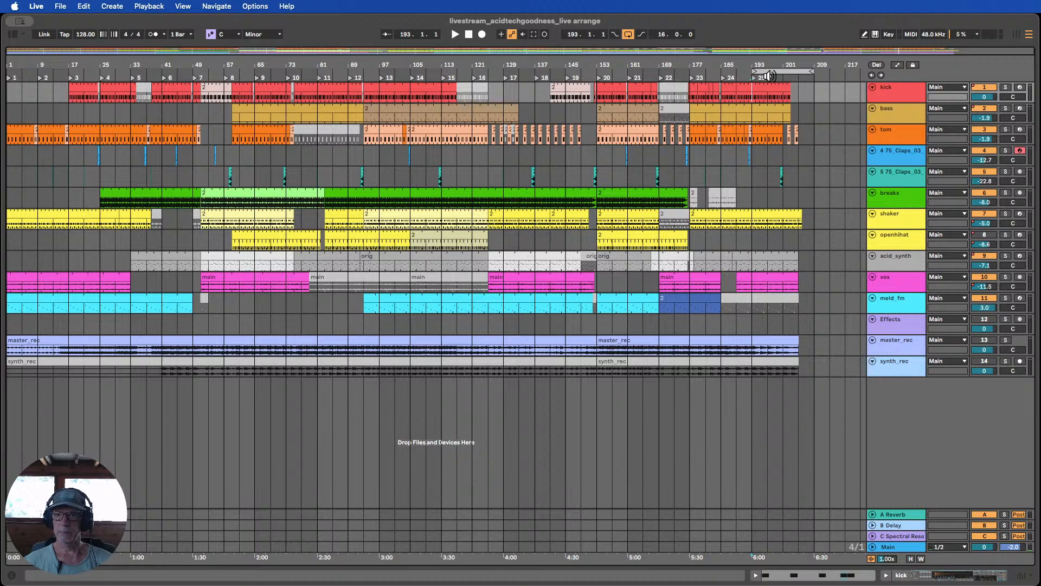
click(780, 99)
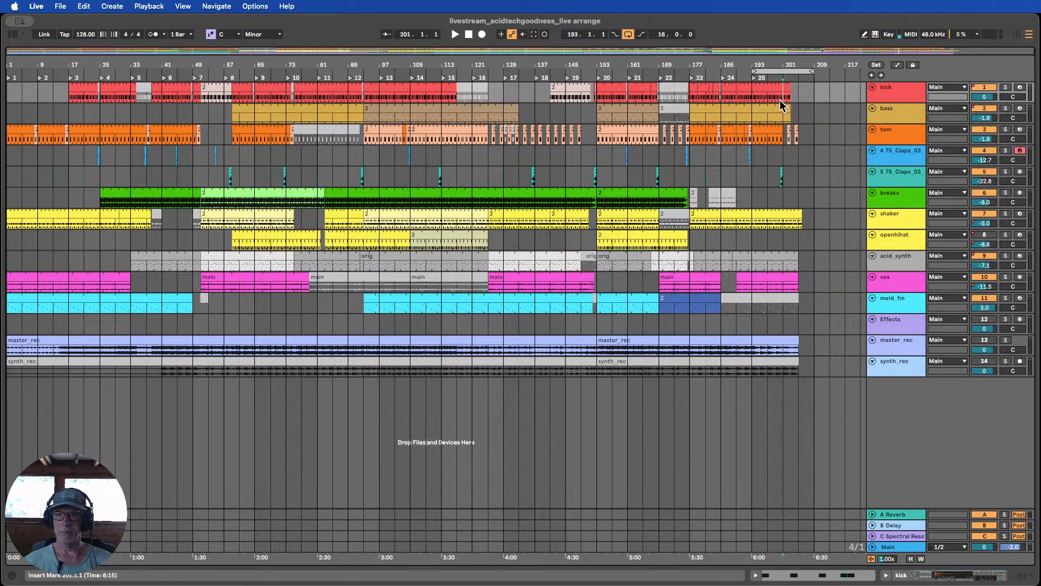
click(878, 65)
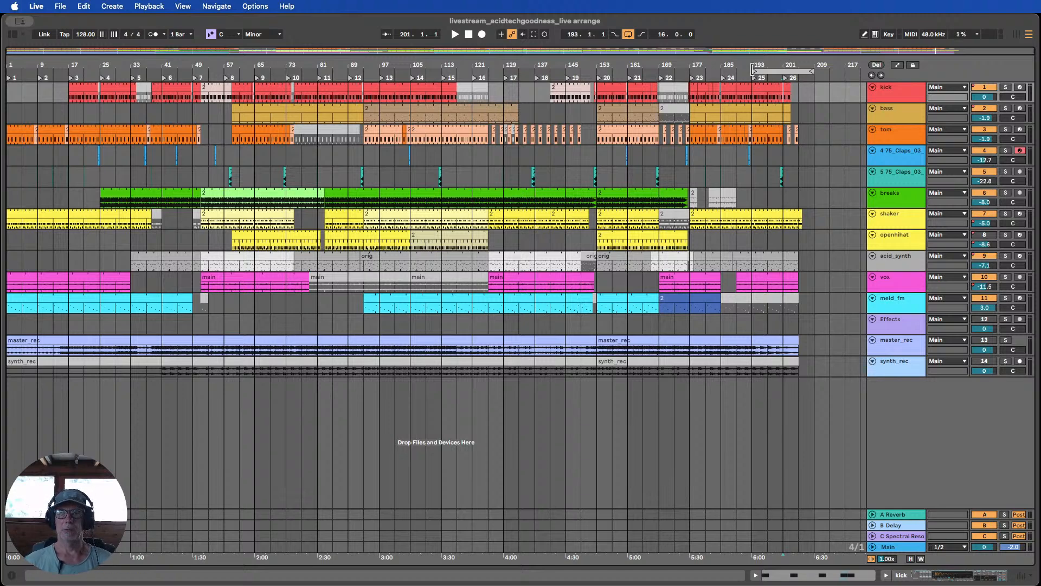
Extend the loop's start back to 1.1.1 so it spans the whole arrangement up to bar 209
drag(753, 70, 3, 64)
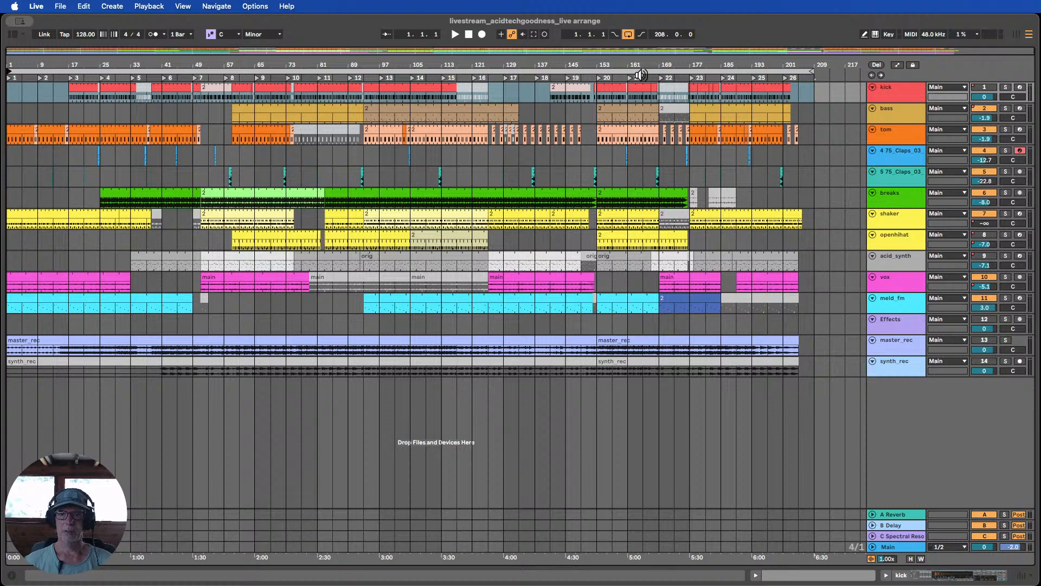
click(821, 95)
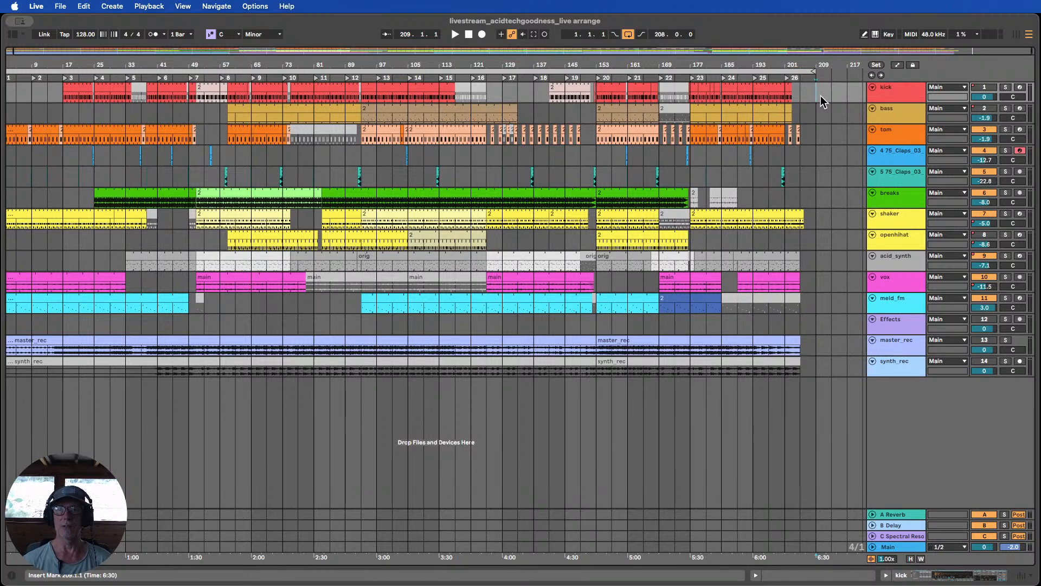
click(760, 98)
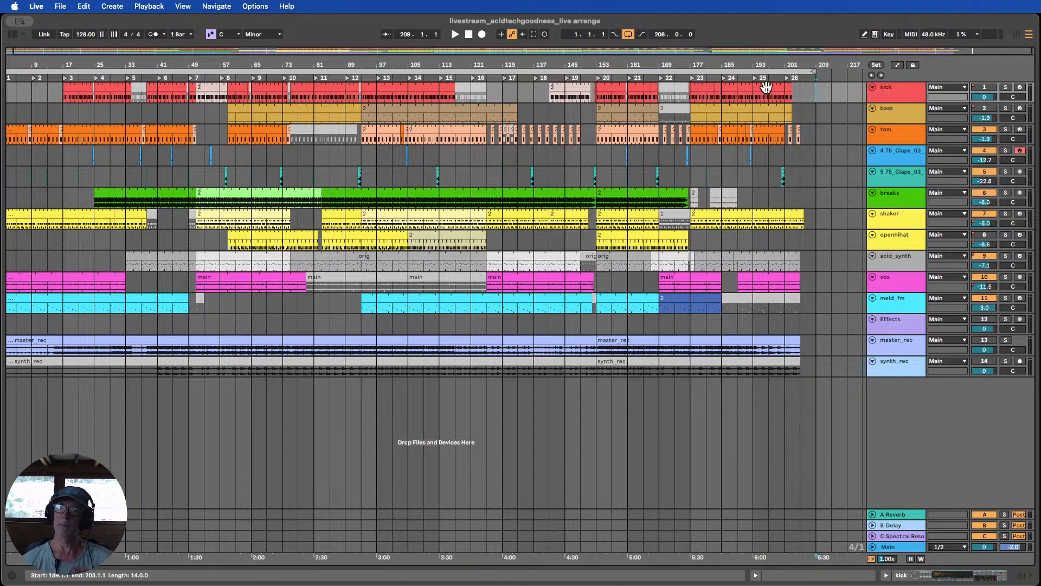